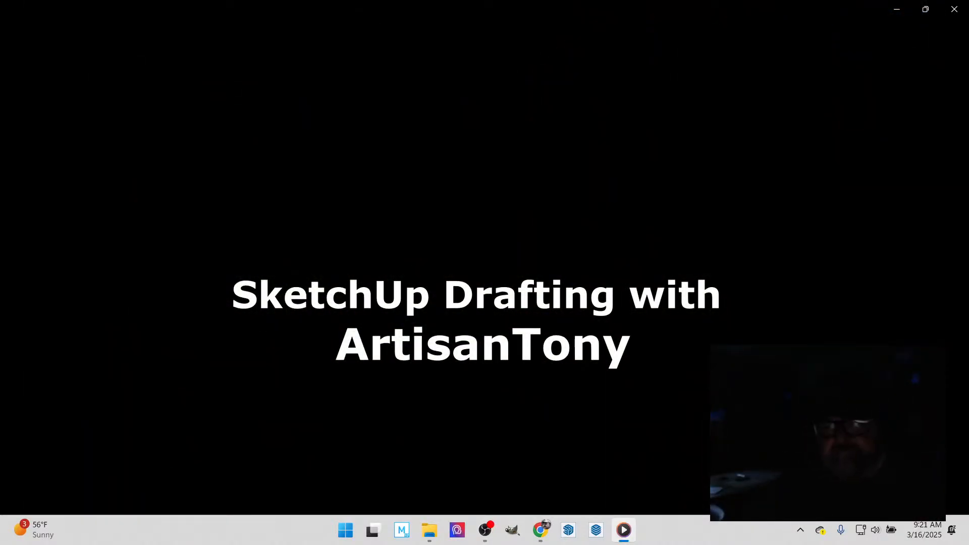
- Bring up the YouTube Studio livestream page, and open the client's modular home model from SketchUp's recent files
{"action": "mouse_move", "coordinate": [813, 283]}
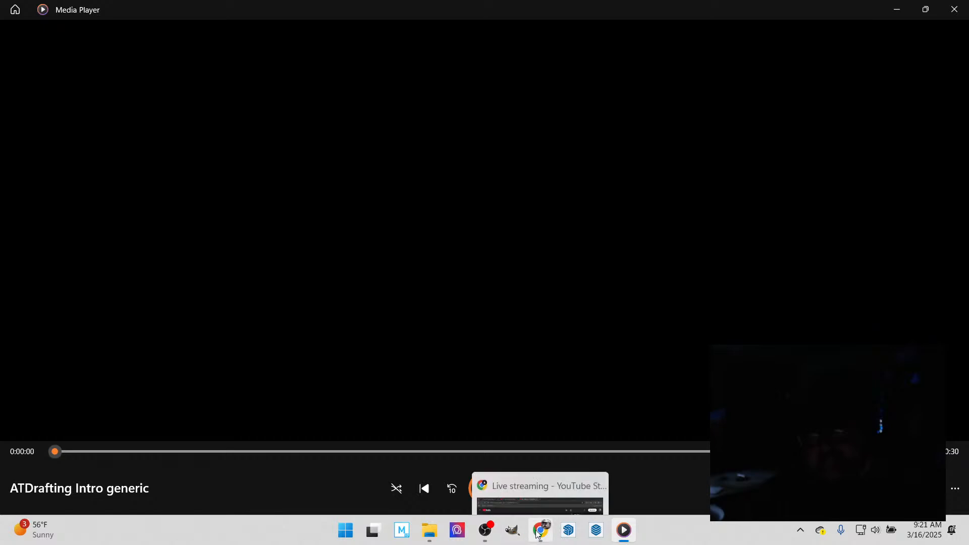
{"action": "left_click", "coordinate": [541, 530]}
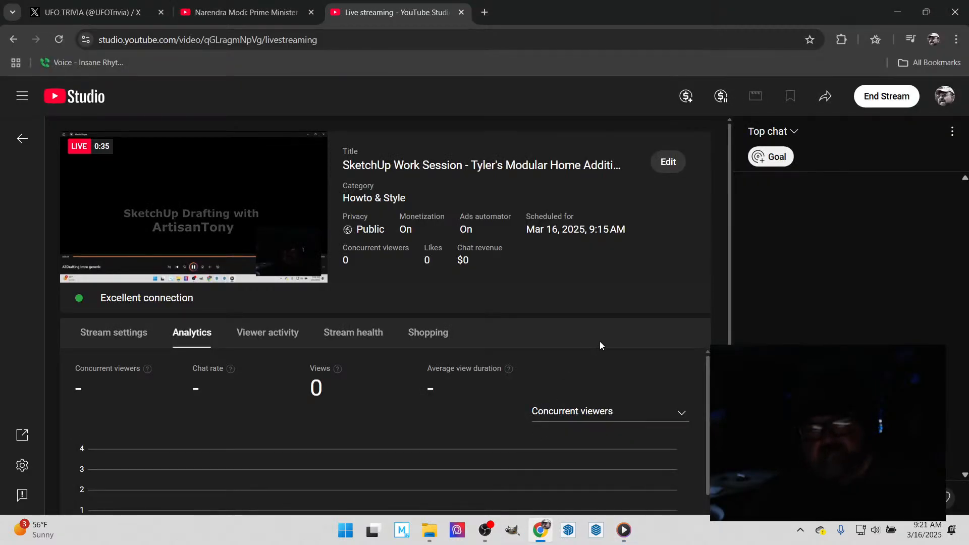
{"action": "left_click", "coordinate": [568, 530]}
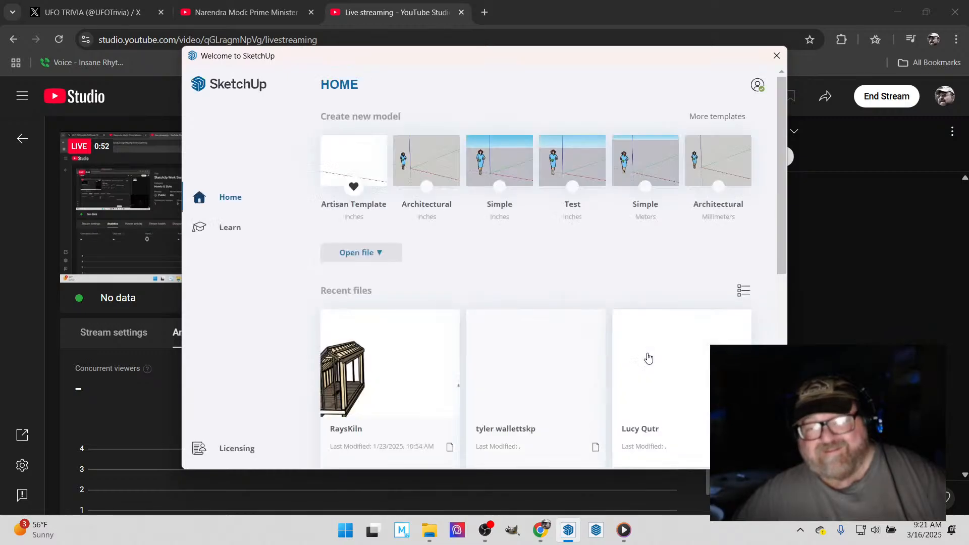
{"action": "left_click", "coordinate": [556, 394]}
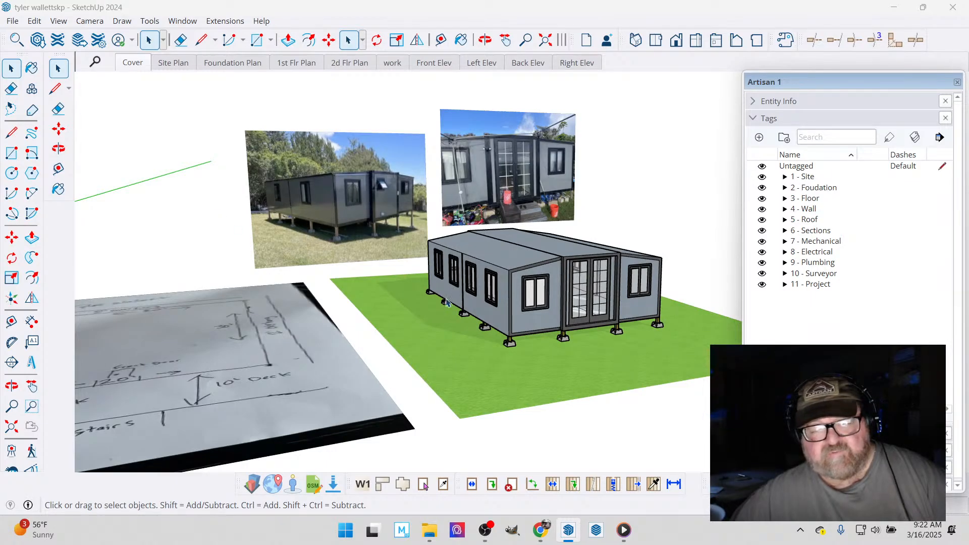
{"action": "scroll", "coordinate": [447, 302], "scroll_direction": "down", "scroll_amount": 1}
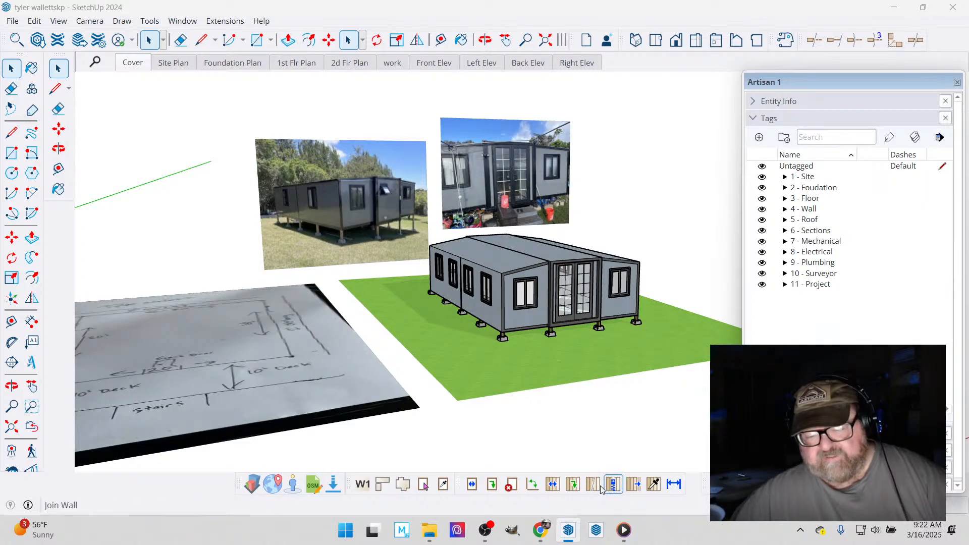
- Switch to OBS, unmute the Yeti Mic and Mic/Aux audio sources, and minimize its window
{"action": "left_click", "coordinate": [485, 531]}
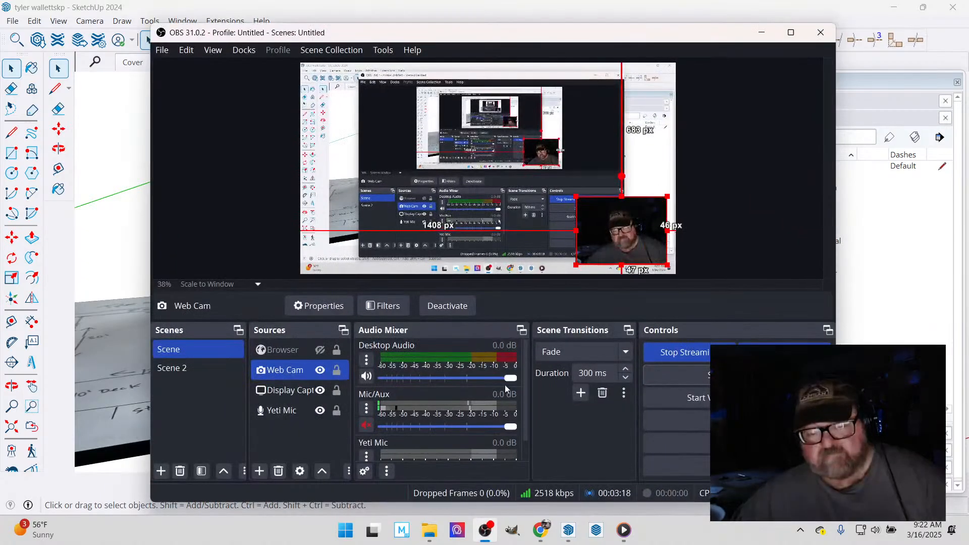
{"action": "left_click", "coordinate": [366, 451]}
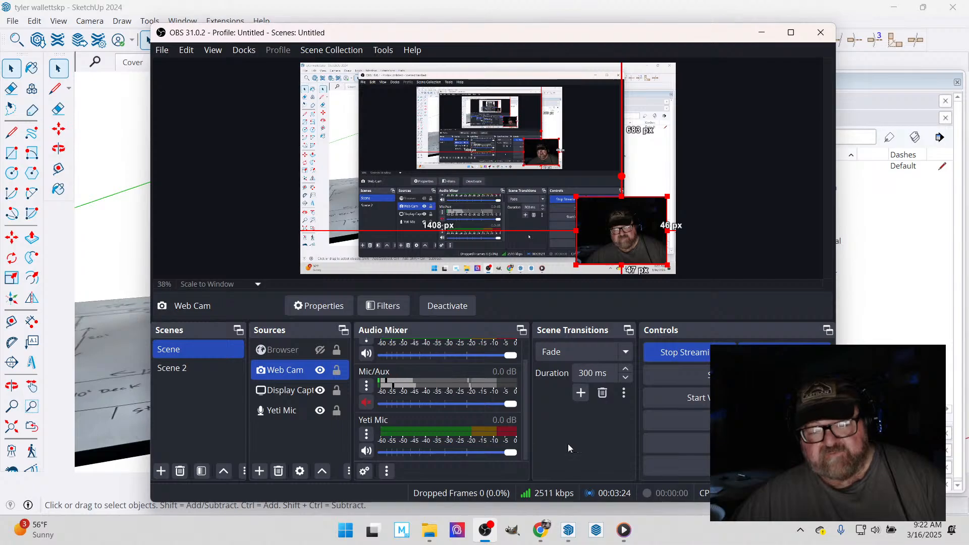
{"action": "scroll", "coordinate": [460, 422], "scroll_direction": "up", "scroll_amount": 2}
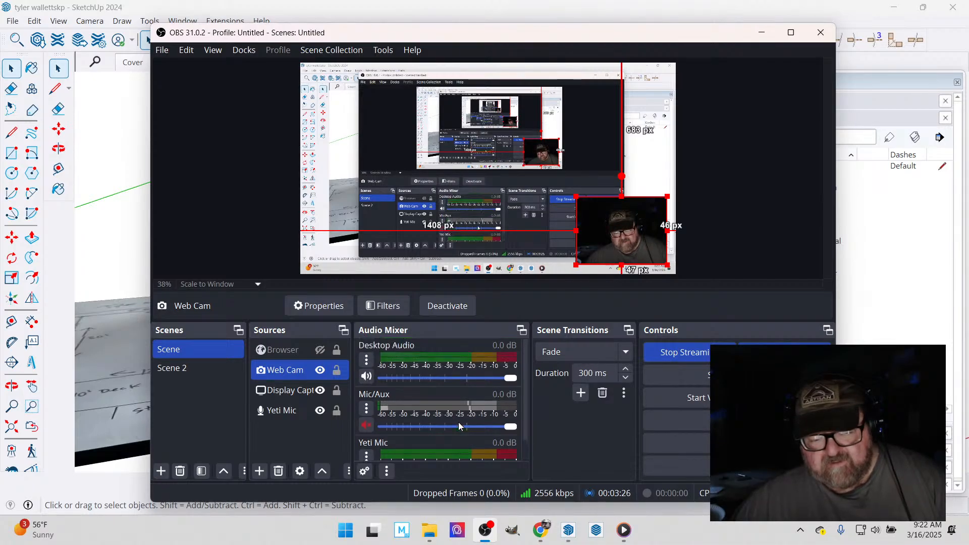
{"action": "scroll", "coordinate": [458, 422], "scroll_direction": "down", "scroll_amount": 2}
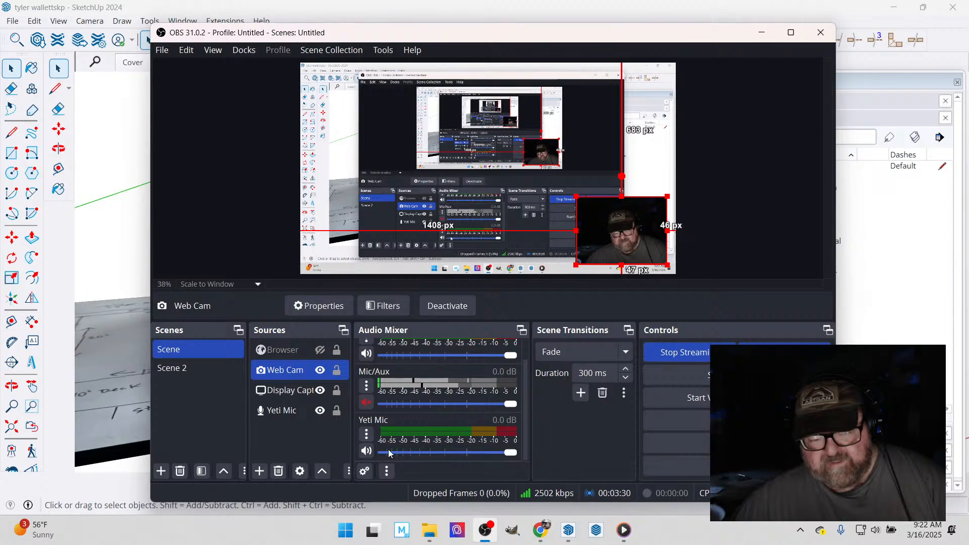
{"action": "scroll", "coordinate": [404, 432], "scroll_direction": "up", "scroll_amount": 2}
{"action": "left_click", "coordinate": [369, 426]}
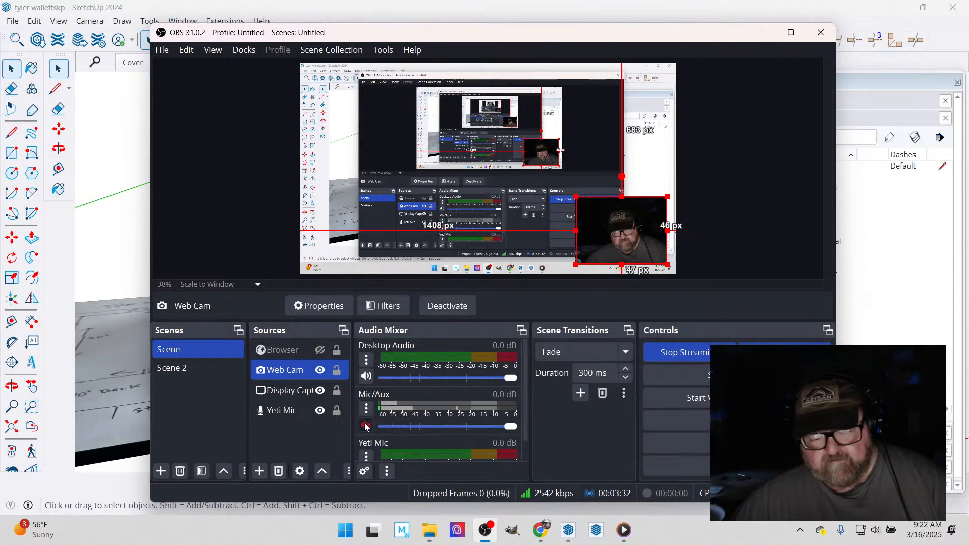
{"action": "scroll", "coordinate": [461, 444], "scroll_direction": "down", "scroll_amount": 2}
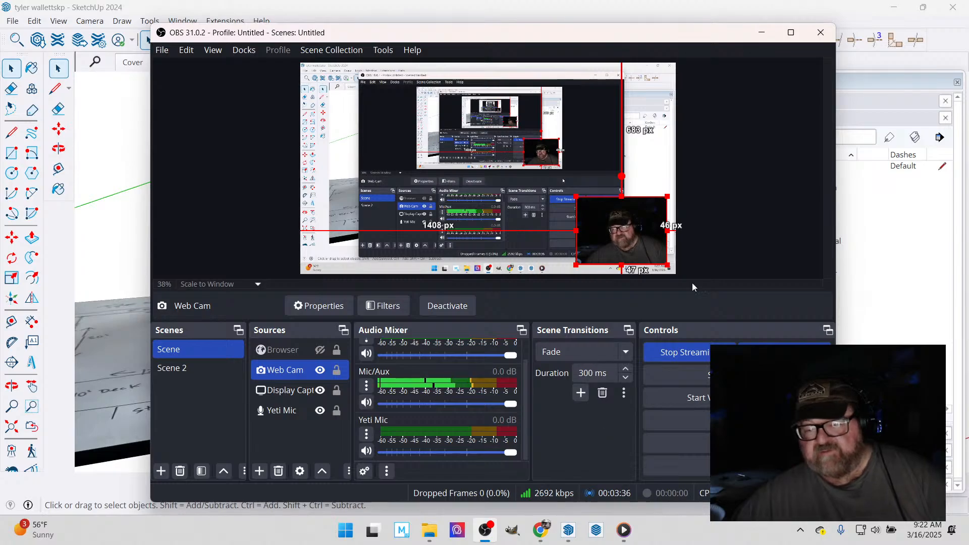
{"action": "left_click", "coordinate": [760, 33]}
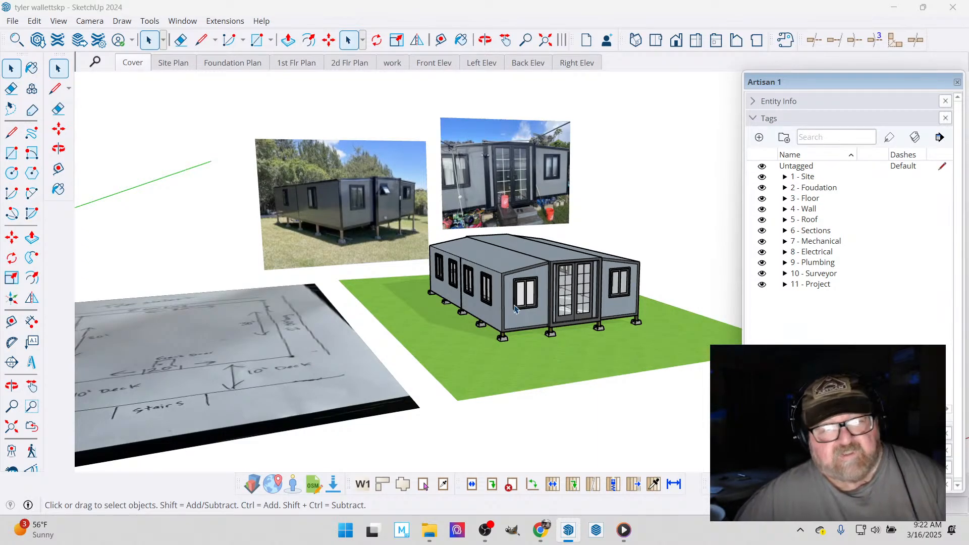
- Examine the posts and concrete footings in the home's reference photo and compare them with the front of the 3D model
{"action": "left_click", "coordinate": [483, 40]}
{"action": "scroll", "coordinate": [343, 197], "scroll_direction": "up", "scroll_amount": 5}
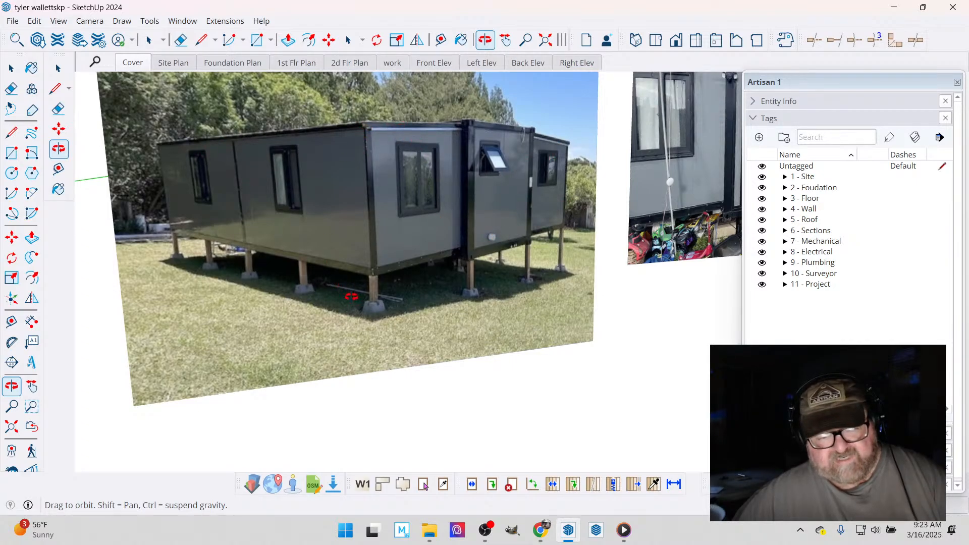
{"action": "scroll", "coordinate": [352, 296], "scroll_direction": "up", "scroll_amount": 10}
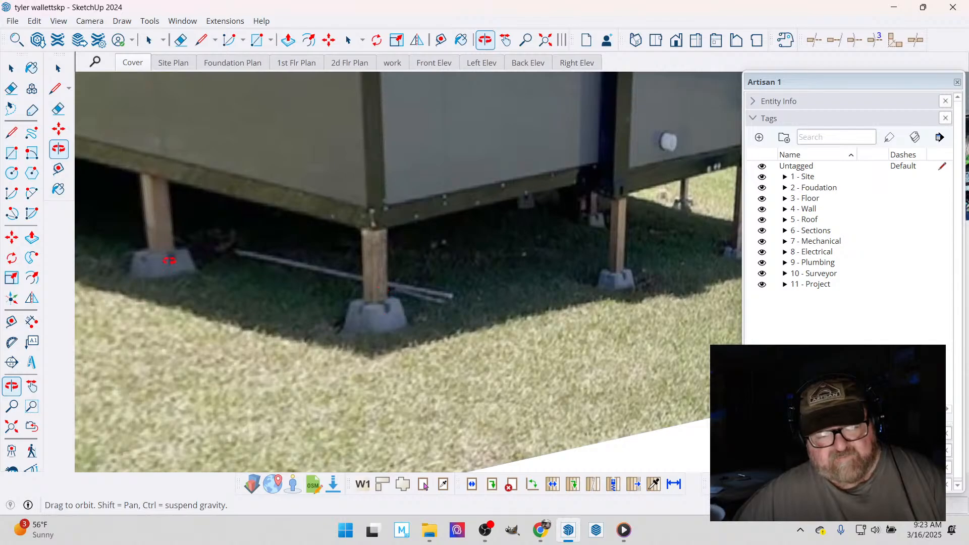
{"action": "scroll", "coordinate": [396, 284], "scroll_direction": "down", "scroll_amount": 10}
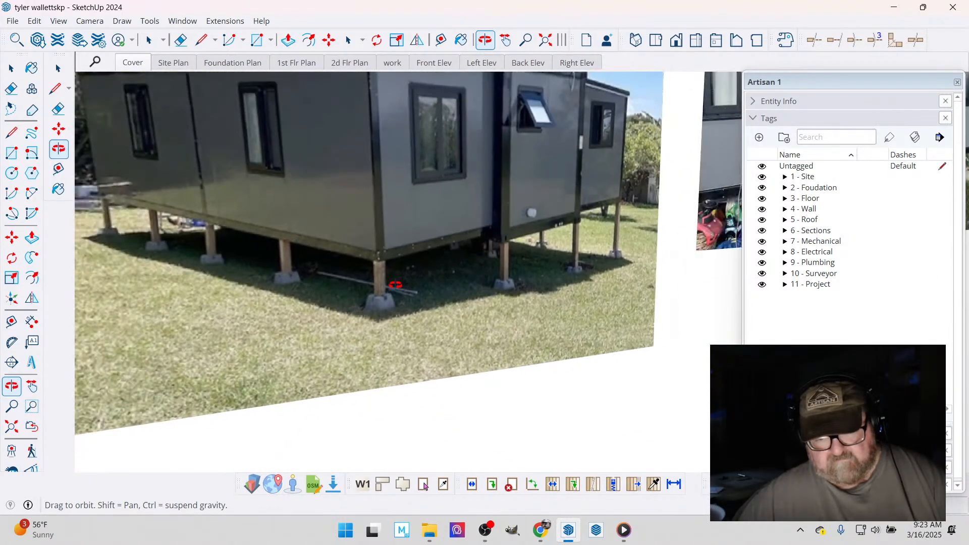
{"action": "scroll", "coordinate": [368, 210], "scroll_direction": "down", "scroll_amount": 10}
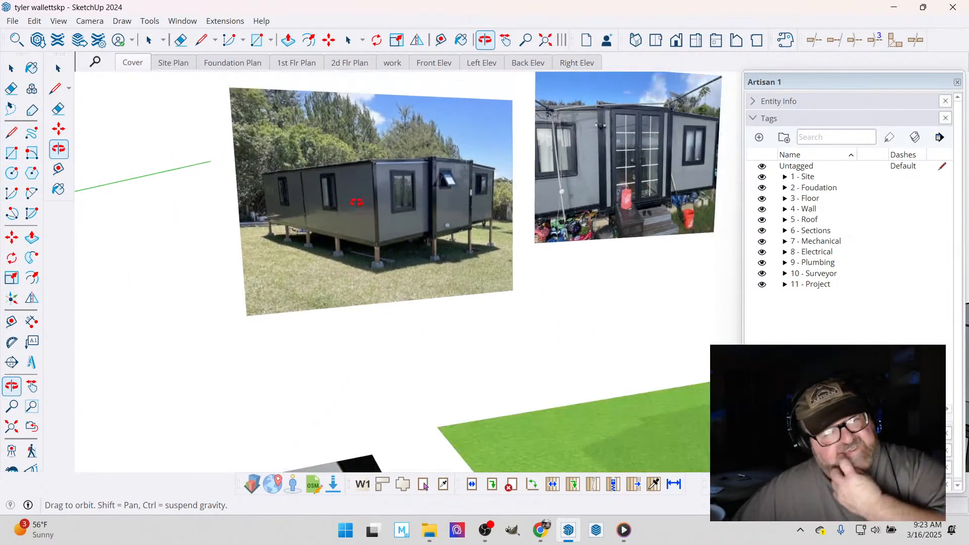
{"action": "scroll", "coordinate": [357, 197], "scroll_direction": "down", "scroll_amount": 3}
{"action": "scroll", "coordinate": [417, 251], "scroll_direction": "up", "scroll_amount": 12}
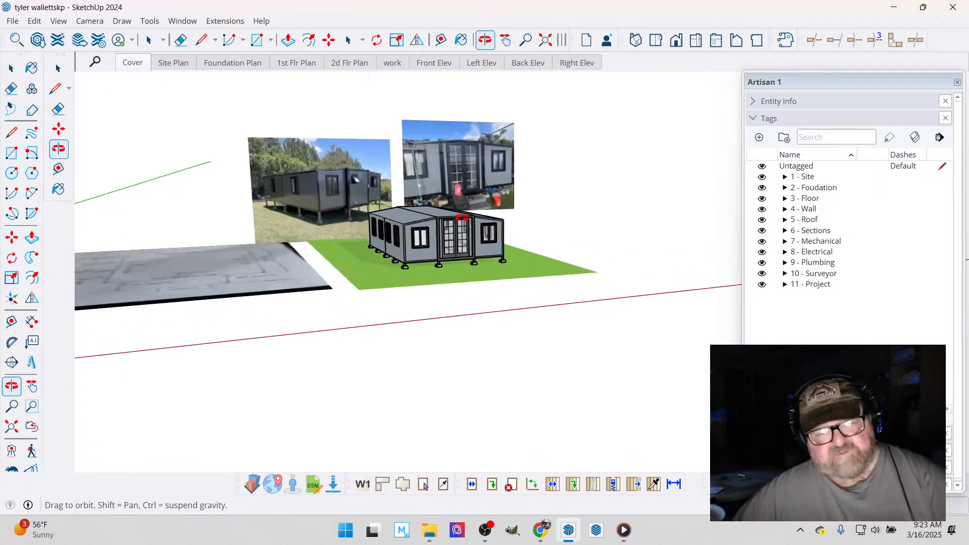
{"action": "left_click_drag", "start_coordinate": [417, 250], "coordinate": [323, 224]}
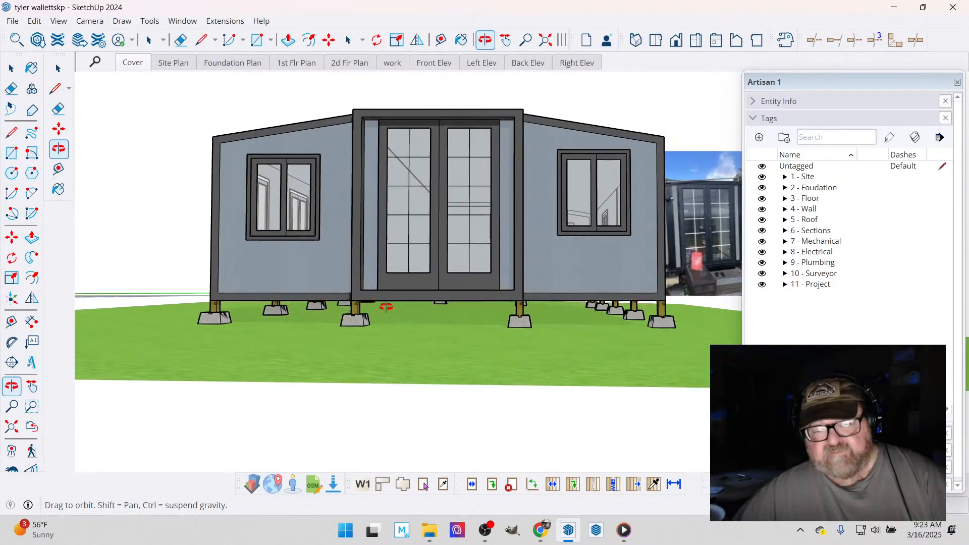
{"action": "left_click_drag", "start_coordinate": [385, 305], "coordinate": [413, 346]}
{"action": "scroll", "coordinate": [414, 343], "scroll_direction": "down", "scroll_amount": 6}
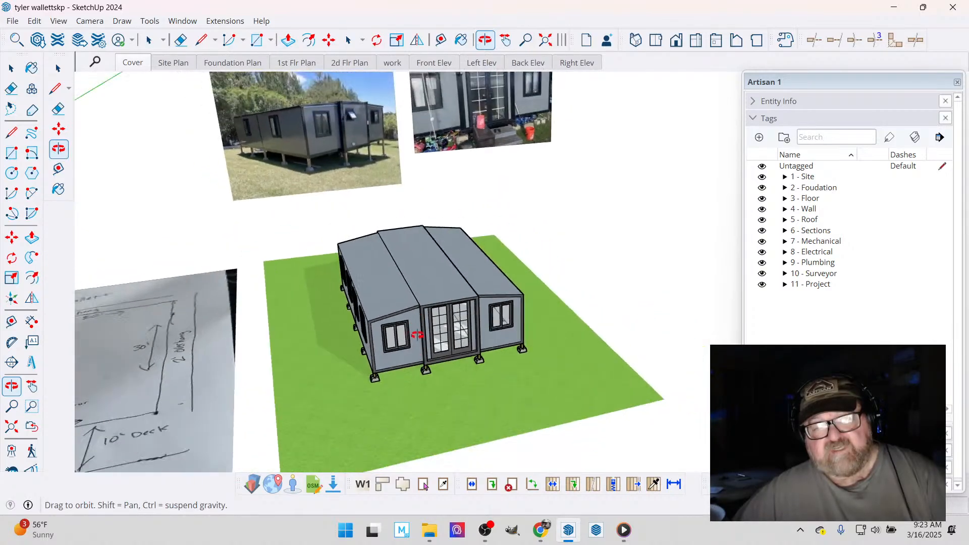
- Examine the two reference photos of the home for its French doors, roof edges, windows and wall sections
{"action": "scroll", "coordinate": [444, 100], "scroll_direction": "up", "scroll_amount": 3}
{"action": "scroll", "coordinate": [408, 92], "scroll_direction": "up", "scroll_amount": 5}
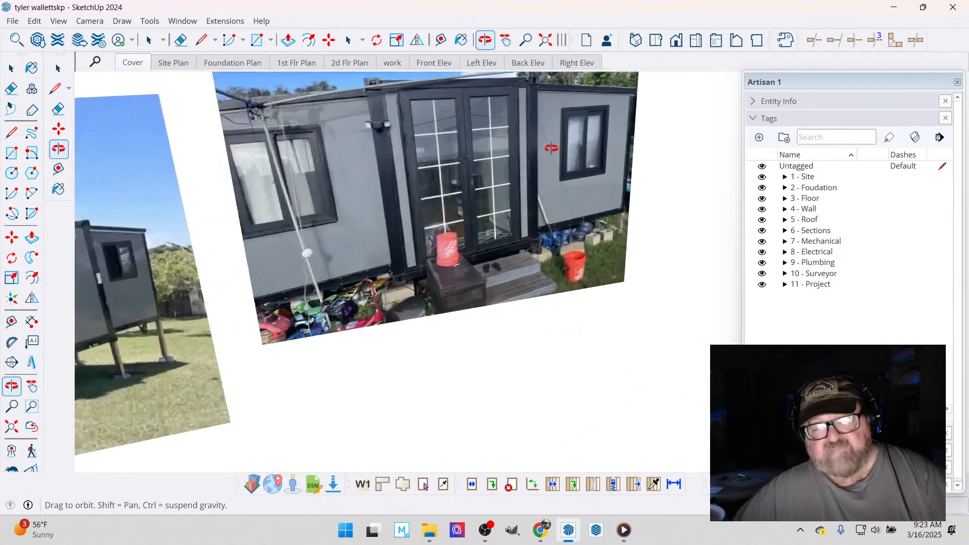
{"action": "scroll", "coordinate": [533, 195], "scroll_direction": "down", "scroll_amount": 6}
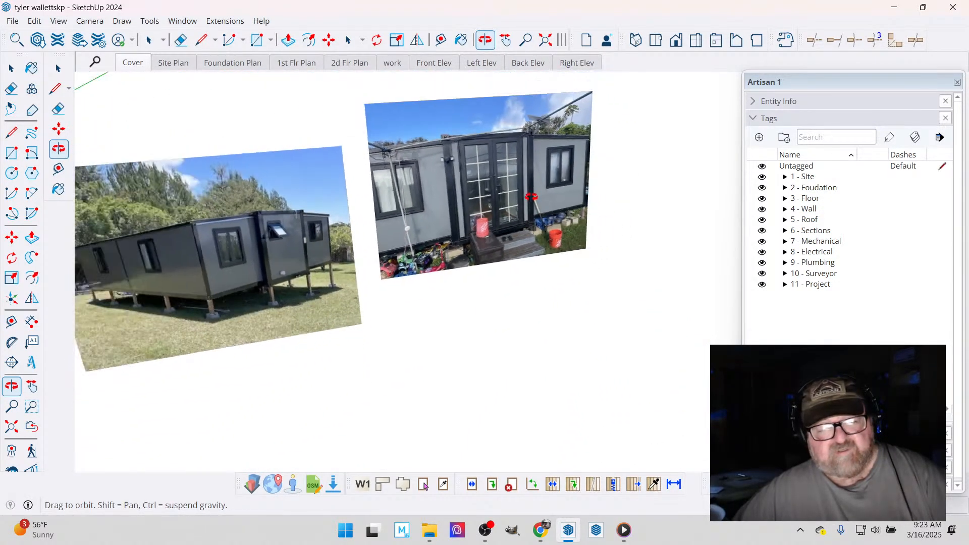
{"action": "scroll", "coordinate": [134, 286], "scroll_direction": "up", "scroll_amount": 5}
{"action": "scroll", "coordinate": [456, 353], "scroll_direction": "down", "scroll_amount": 3}
{"action": "scroll", "coordinate": [310, 336], "scroll_direction": "up", "scroll_amount": 2}
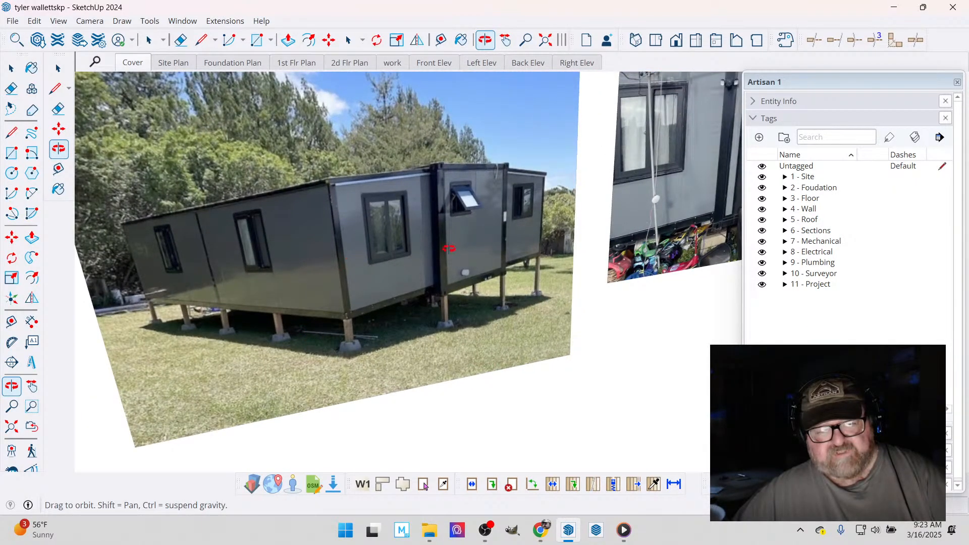
{"action": "scroll", "coordinate": [323, 188], "scroll_direction": "down", "scroll_amount": 5}
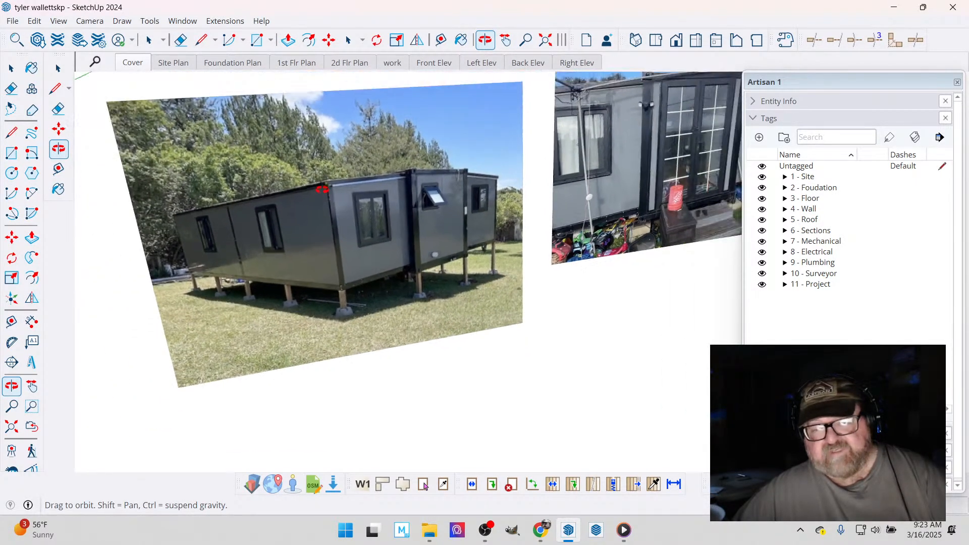
{"action": "scroll", "coordinate": [558, 164], "scroll_direction": "up", "scroll_amount": 3}
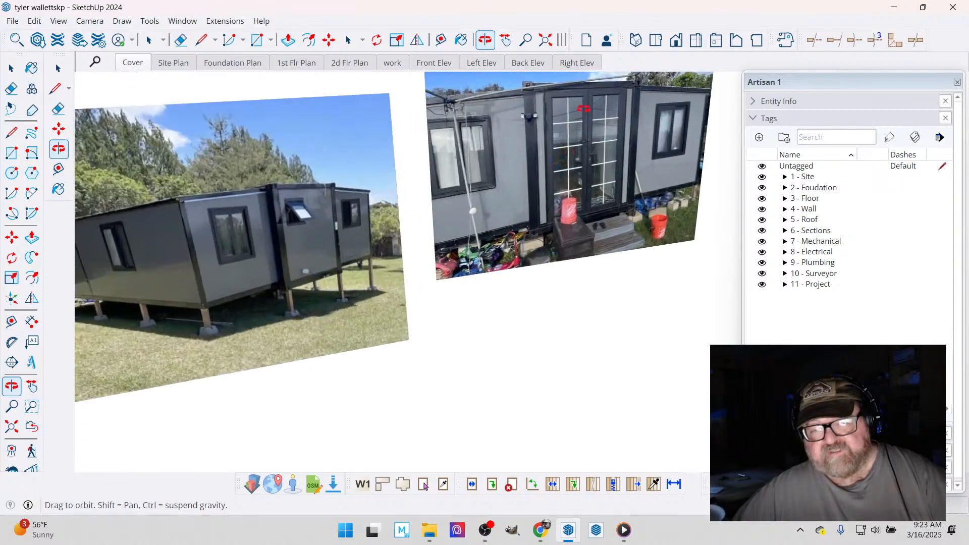
{"action": "scroll", "coordinate": [610, 175], "scroll_direction": "down", "scroll_amount": 5}
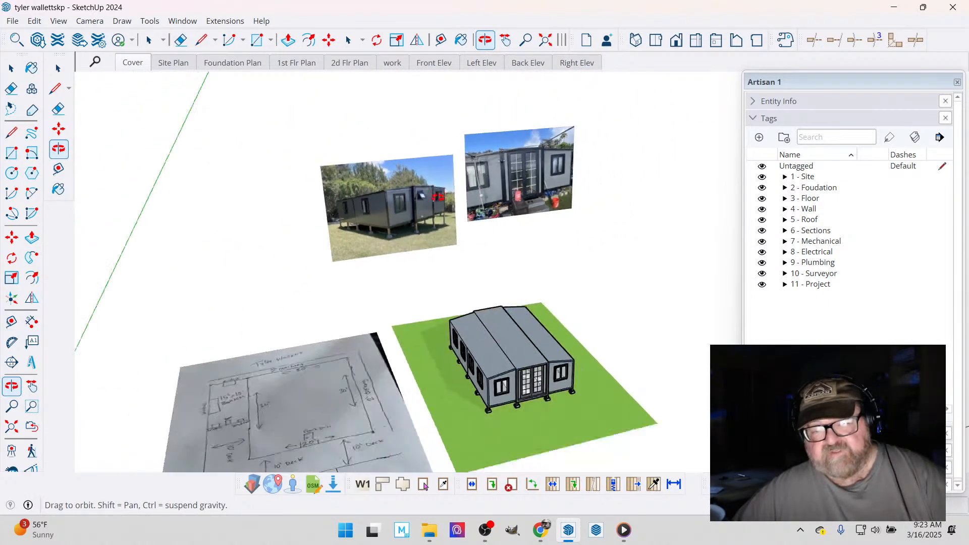
- Inspect the modelled home and read the hand-drawn plan for the bedroom, deck, overhang, door and stair layout
{"action": "scroll", "coordinate": [534, 371], "scroll_direction": "up", "scroll_amount": 6}
{"action": "middle_click_drag", "start_coordinate": [533, 371], "coordinate": [362, 271]}
{"action": "left_click_drag", "start_coordinate": [362, 271], "coordinate": [492, 291]}
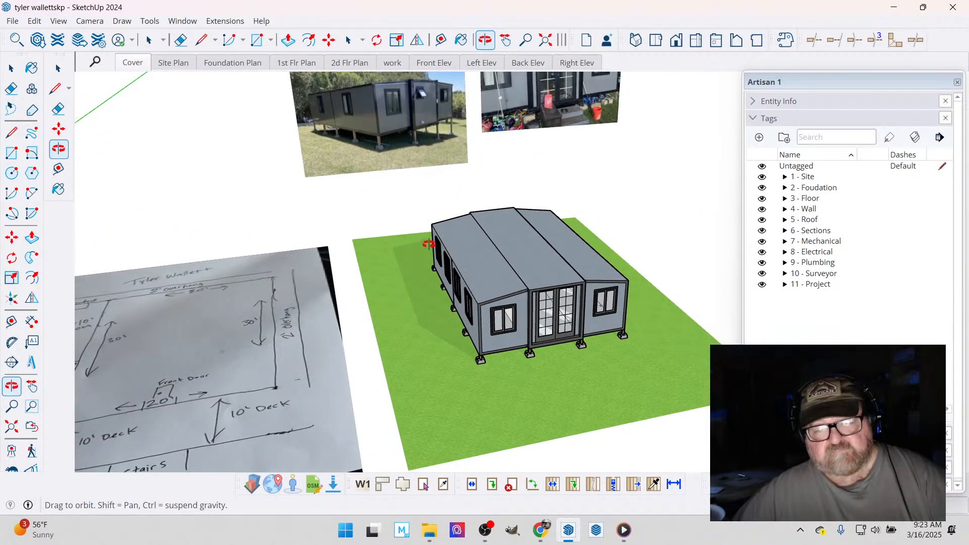
{"action": "left_click_drag", "start_coordinate": [428, 318], "coordinate": [294, 250]}
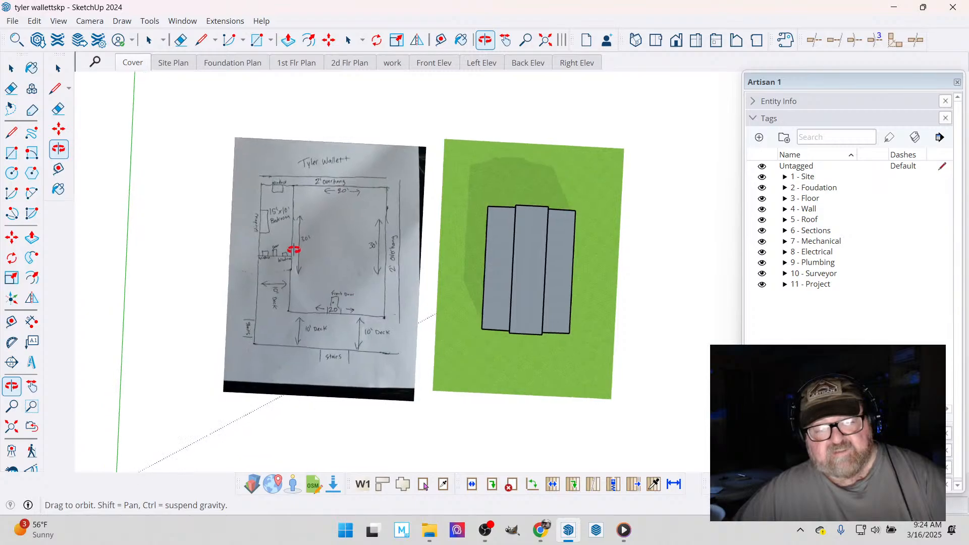
{"action": "scroll", "coordinate": [247, 261], "scroll_direction": "up", "scroll_amount": 3}
{"action": "scroll", "coordinate": [246, 262], "scroll_direction": "up", "scroll_amount": 2}
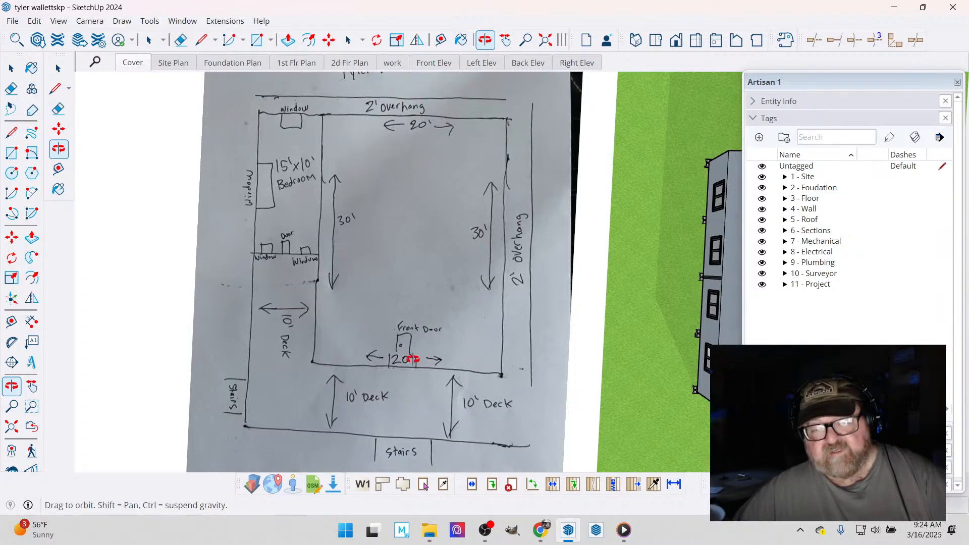
- Inspect the side and end wall windows, wall seam and roof edge in the reference photo of the raised home
{"action": "left_click_drag", "start_coordinate": [413, 359], "coordinate": [505, 105]}
{"action": "scroll", "coordinate": [384, 141], "scroll_direction": "up", "scroll_amount": 3}
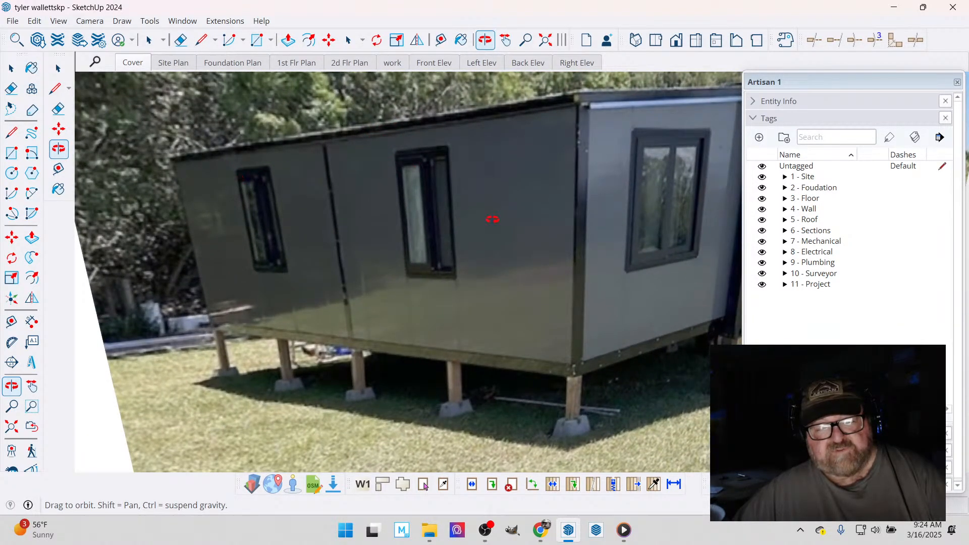
{"action": "left_click_drag", "start_coordinate": [492, 219], "coordinate": [525, 133]}
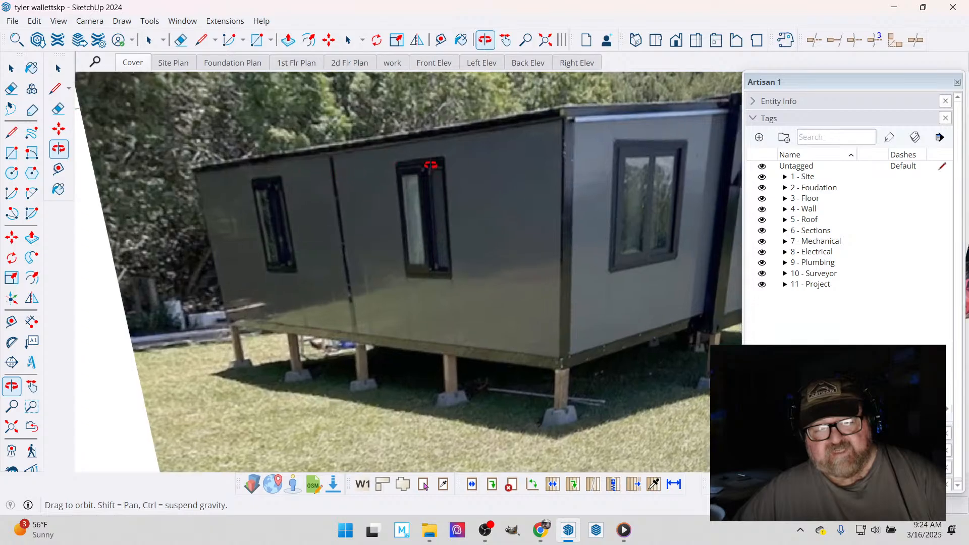
{"action": "scroll", "coordinate": [432, 159], "scroll_direction": "up", "scroll_amount": 3}
{"action": "scroll", "coordinate": [385, 181], "scroll_direction": "down", "scroll_amount": 4}
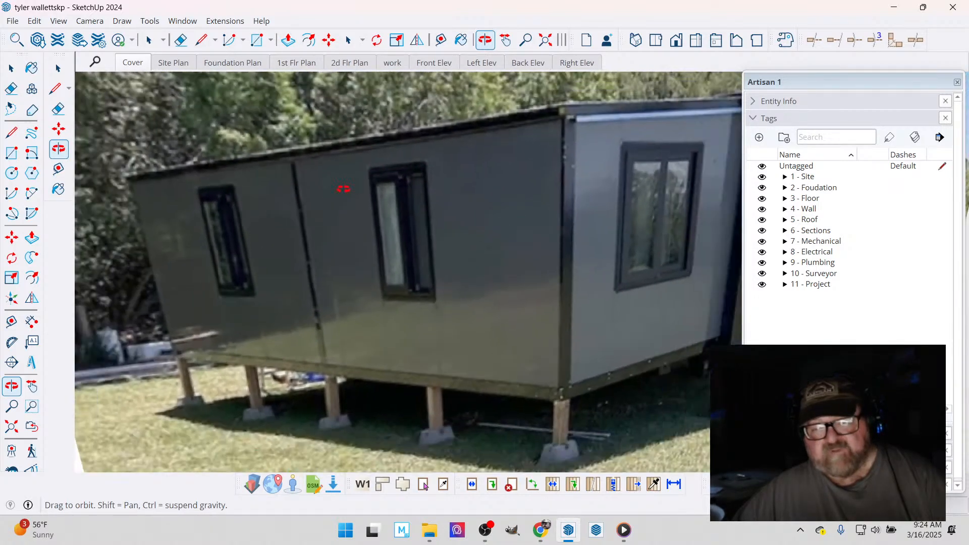
{"action": "scroll", "coordinate": [372, 173], "scroll_direction": "up", "scroll_amount": 5}
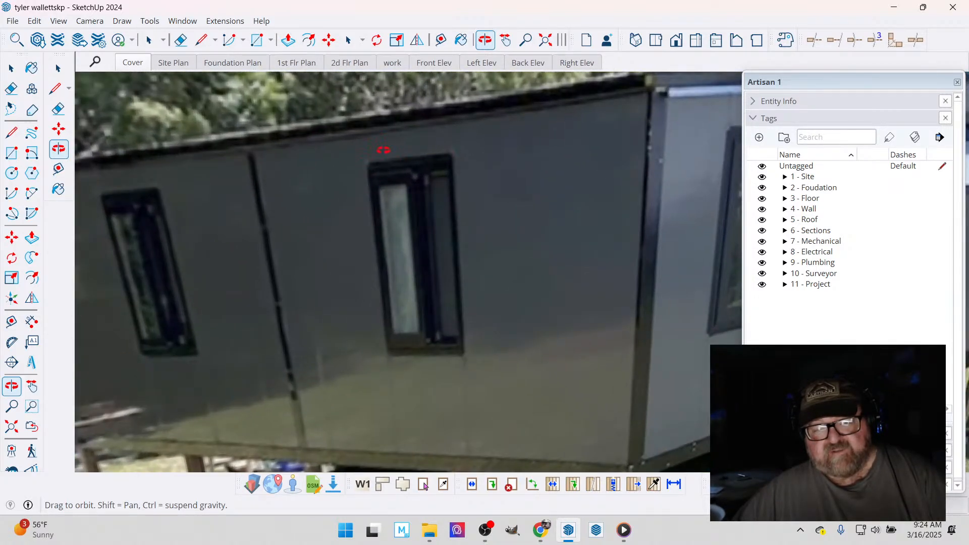
{"action": "scroll", "coordinate": [348, 180], "scroll_direction": "down", "scroll_amount": 4}
{"action": "scroll", "coordinate": [635, 146], "scroll_direction": "up", "scroll_amount": 4}
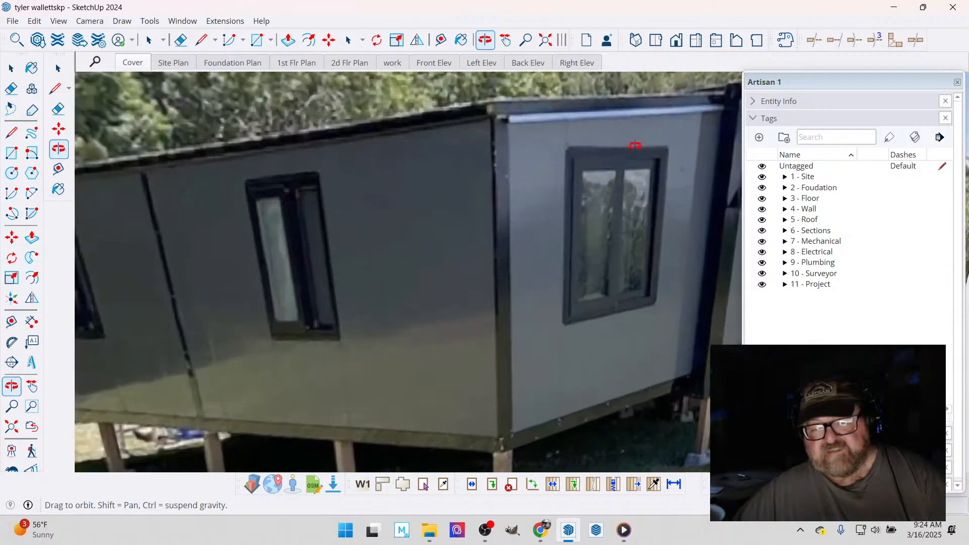
{"action": "scroll", "coordinate": [635, 145], "scroll_direction": "up", "scroll_amount": 2}
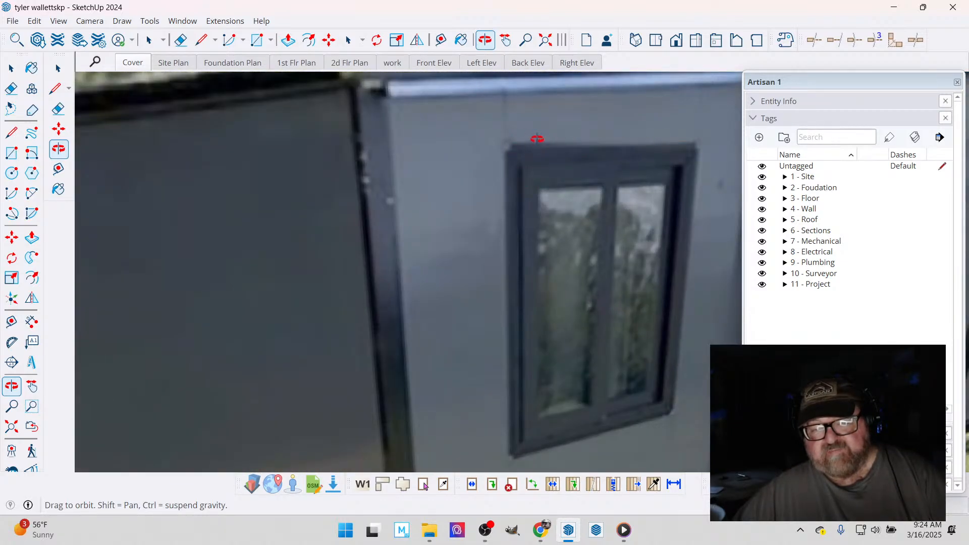
{"action": "scroll", "coordinate": [519, 173], "scroll_direction": "down", "scroll_amount": 6}
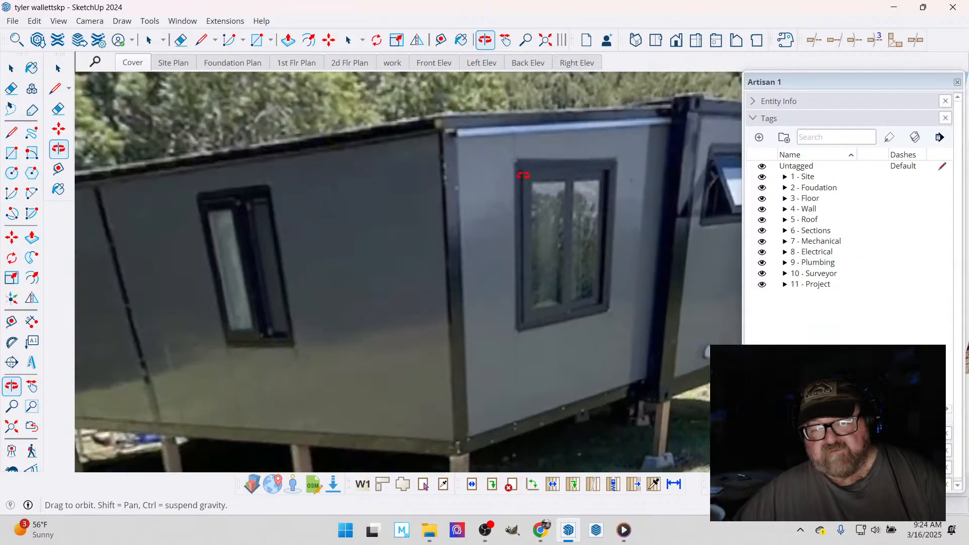
- Compare the window, wall seam and roof edge details between the raised home's photo and the French door photo
{"action": "scroll", "coordinate": [493, 190], "scroll_direction": "down", "scroll_amount": 5}
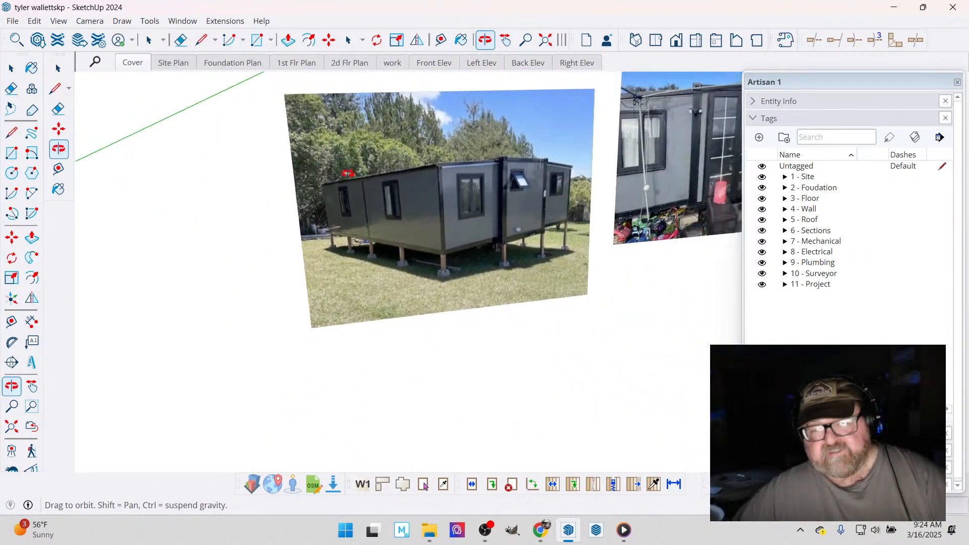
{"action": "scroll", "coordinate": [522, 153], "scroll_direction": "up", "scroll_amount": 10}
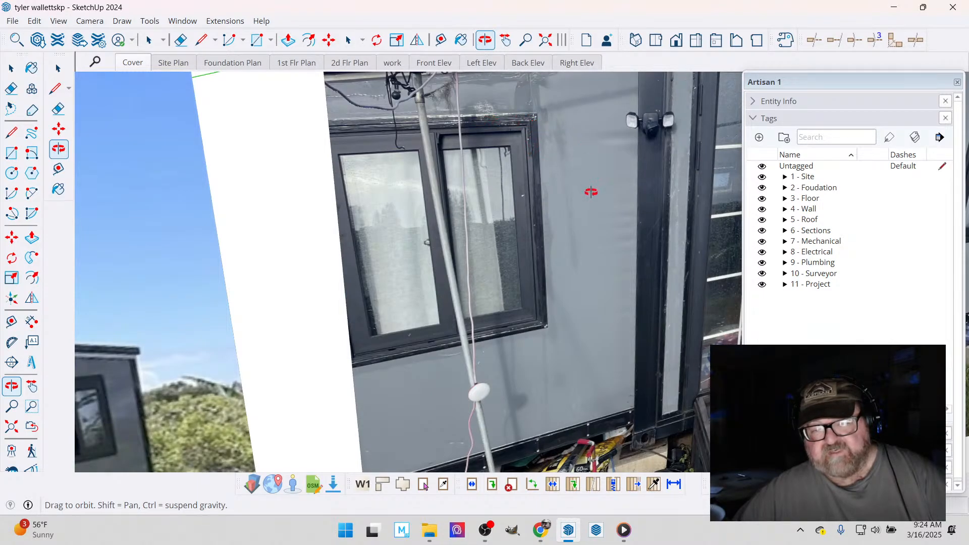
{"action": "scroll", "coordinate": [570, 251], "scroll_direction": "down", "scroll_amount": 8}
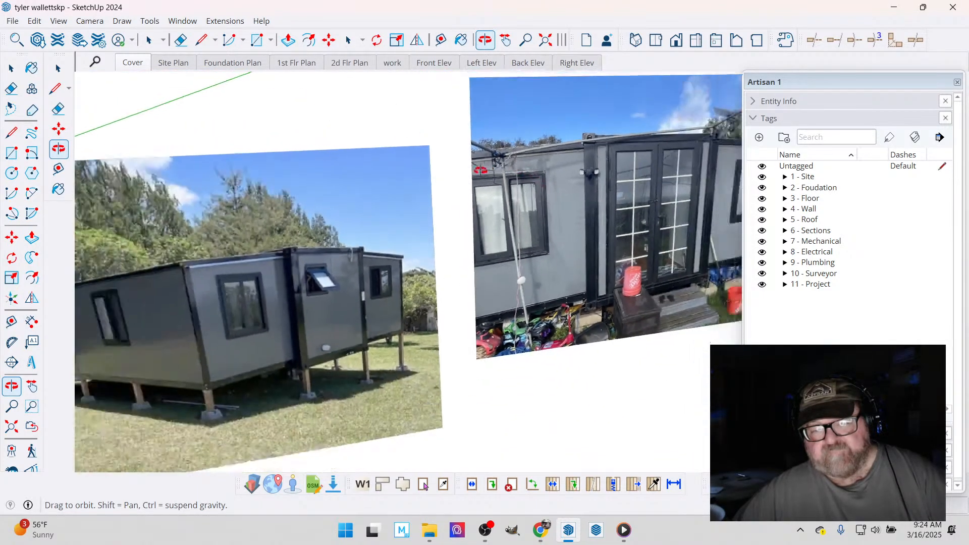
{"action": "scroll", "coordinate": [424, 166], "scroll_direction": "down", "scroll_amount": 4}
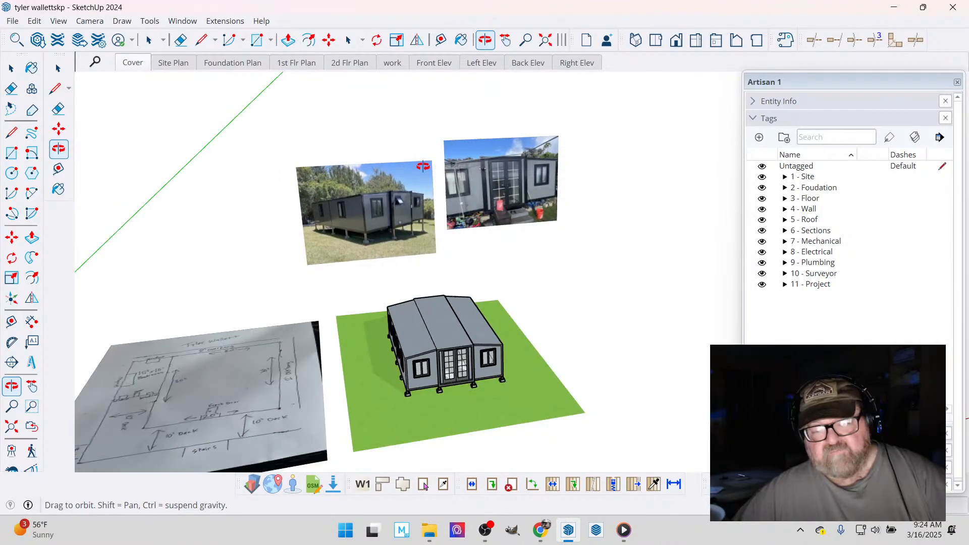
- Inspect the modelled home's front and side walls, windows, French doors and footings against the reference photos and hand-drawn plan
{"action": "scroll", "coordinate": [386, 386], "scroll_direction": "up", "scroll_amount": 5}
{"action": "scroll", "coordinate": [386, 385], "scroll_direction": "up", "scroll_amount": 2}
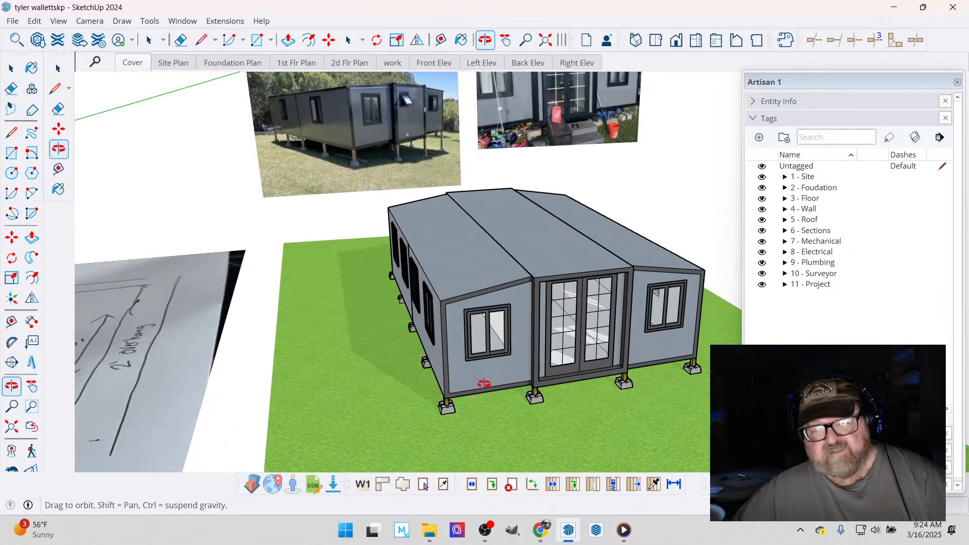
{"action": "left_click_drag", "start_coordinate": [485, 384], "coordinate": [496, 314]}
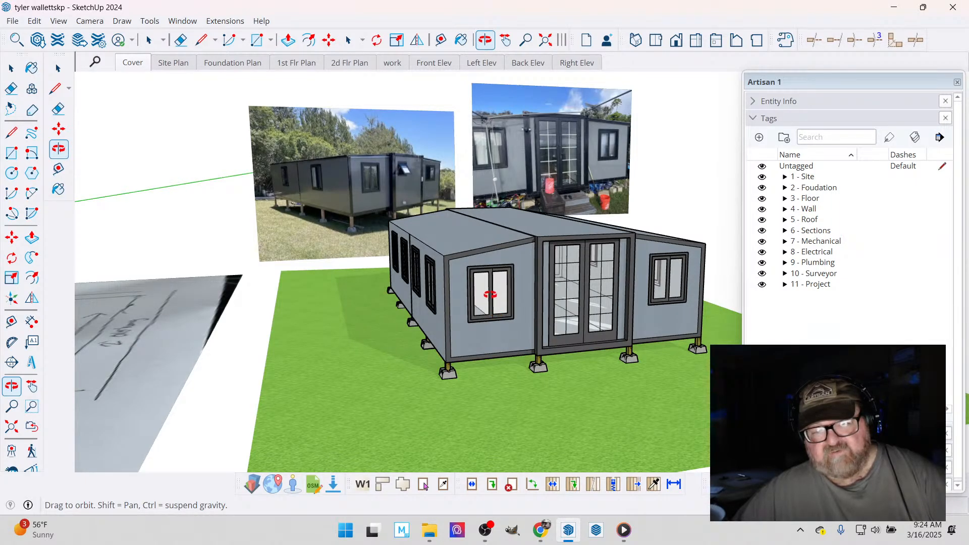
{"action": "scroll", "coordinate": [484, 276], "scroll_direction": "up", "scroll_amount": 6}
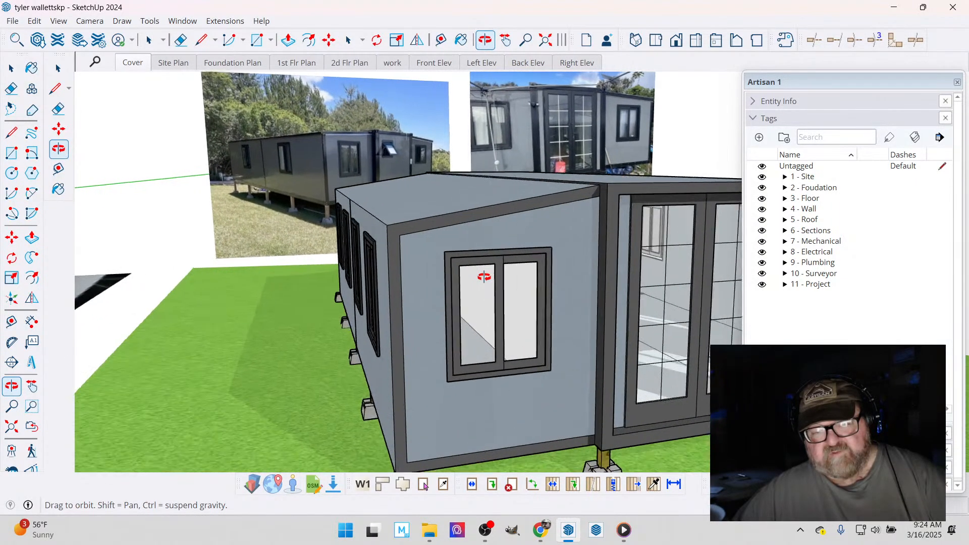
{"action": "scroll", "coordinate": [460, 234], "scroll_direction": "down", "scroll_amount": 4}
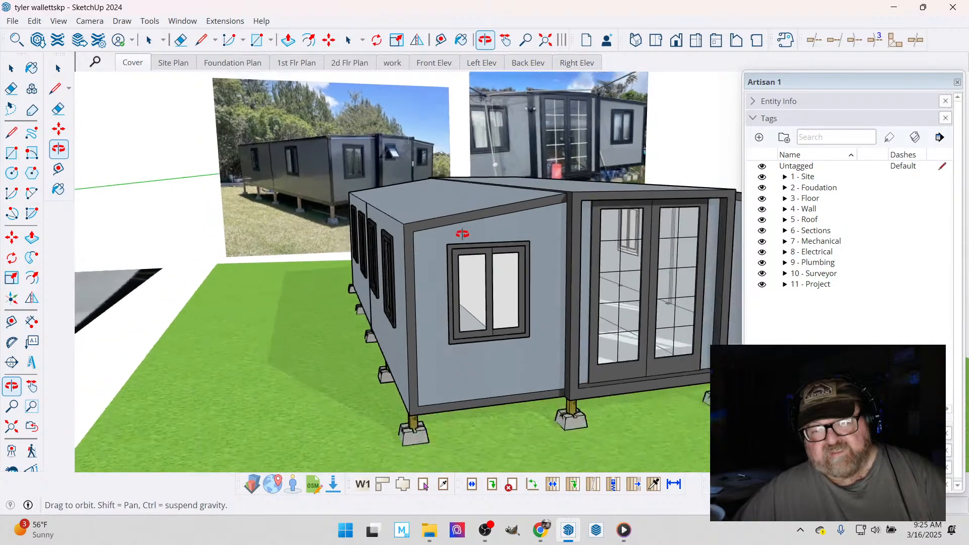
{"action": "left_click_drag", "start_coordinate": [493, 300], "coordinate": [621, 194]}
{"action": "scroll", "coordinate": [429, 349], "scroll_direction": "down", "scroll_amount": 8}
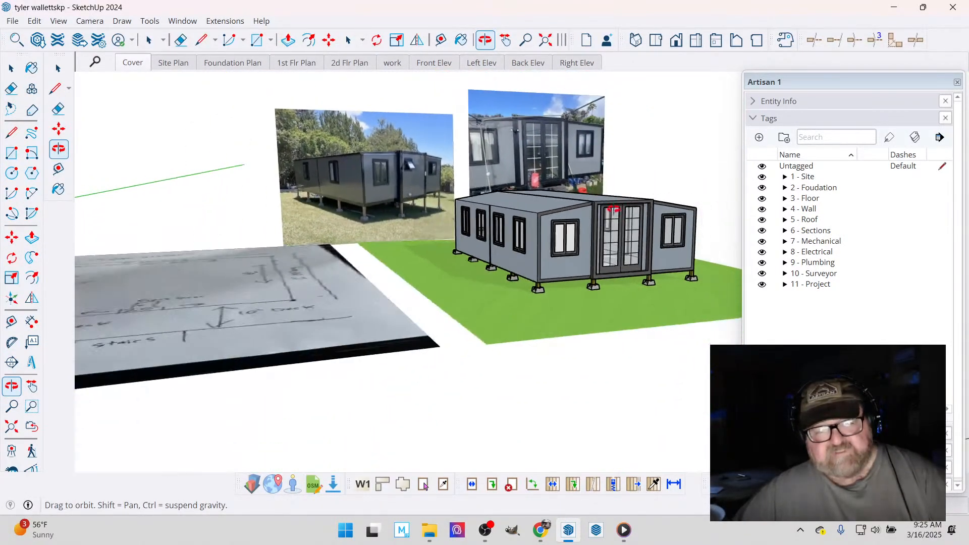
{"action": "left_click_drag", "start_coordinate": [430, 349], "coordinate": [353, 303]}
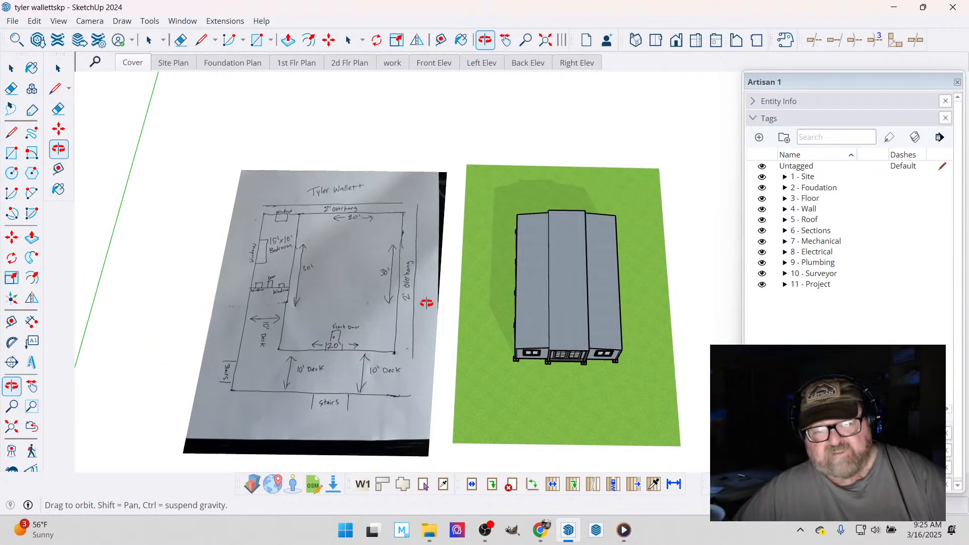
{"action": "left_click_drag", "start_coordinate": [426, 305], "coordinate": [431, 339]}
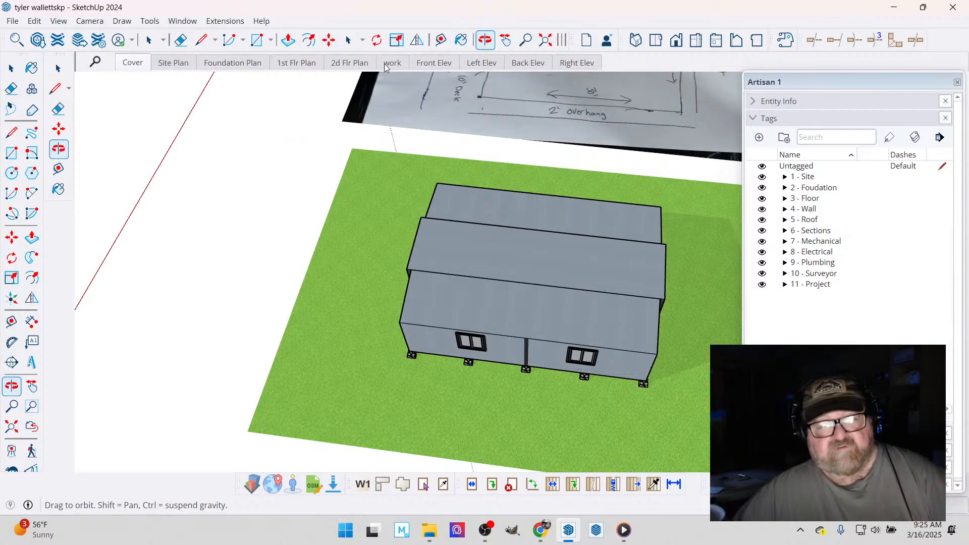
- Measure the length of the modelled home along its middle roof section with the Tape Measure
{"action": "left_click", "coordinate": [441, 40]}
{"action": "scroll", "coordinate": [435, 264], "scroll_direction": "up", "scroll_amount": 1}
{"action": "scroll", "coordinate": [413, 255], "scroll_direction": "up", "scroll_amount": 3}
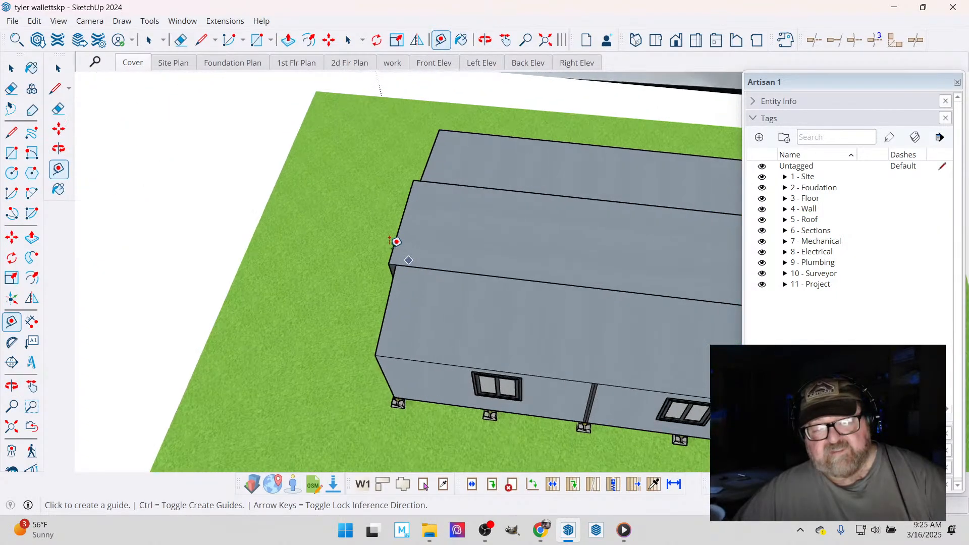
{"action": "left_click", "coordinate": [395, 239]}
{"action": "scroll", "coordinate": [296, 233], "scroll_direction": "down", "scroll_amount": 4}
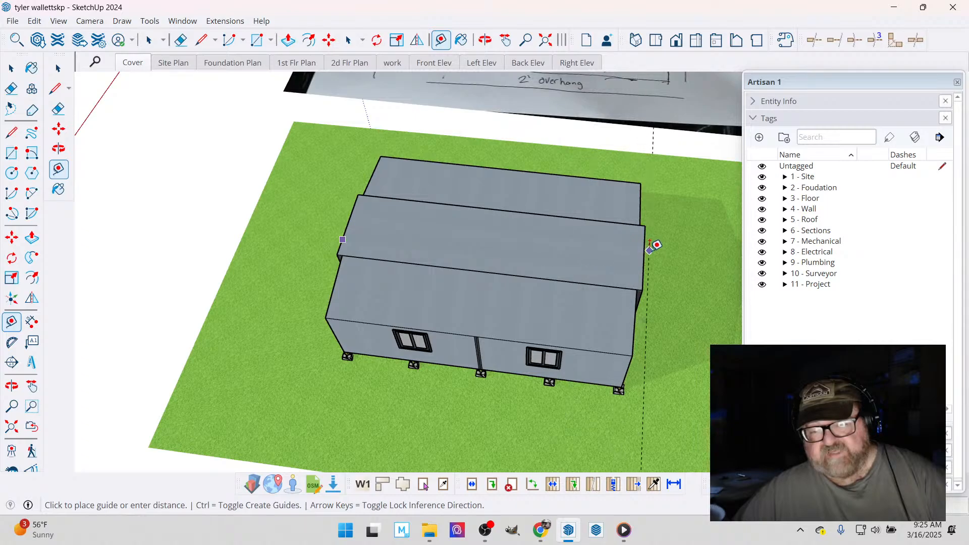
{"action": "scroll", "coordinate": [647, 245], "scroll_direction": "up", "scroll_amount": 2}
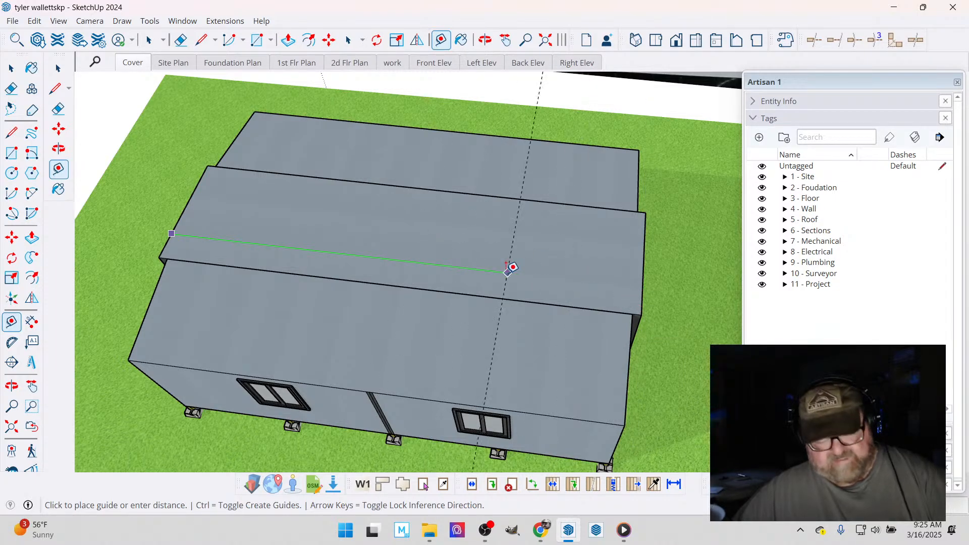
{"action": "left_click", "coordinate": [505, 273]}
{"action": "scroll", "coordinate": [507, 268], "scroll_direction": "down", "scroll_amount": 5}
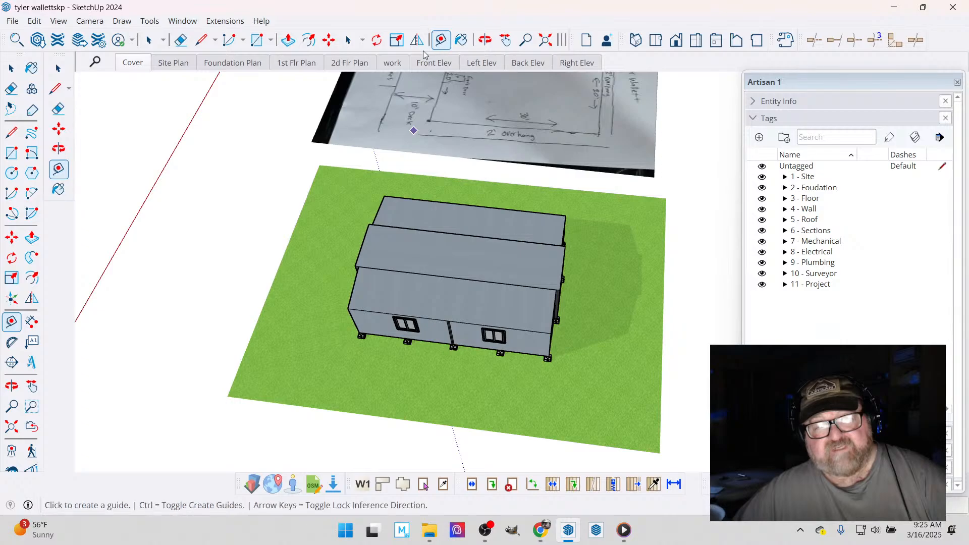
- Measure the modelled home's width across the roof between its two outer long edges
{"action": "left_click", "coordinate": [491, 44]}
{"action": "scroll", "coordinate": [432, 343], "scroll_direction": "down", "scroll_amount": 4}
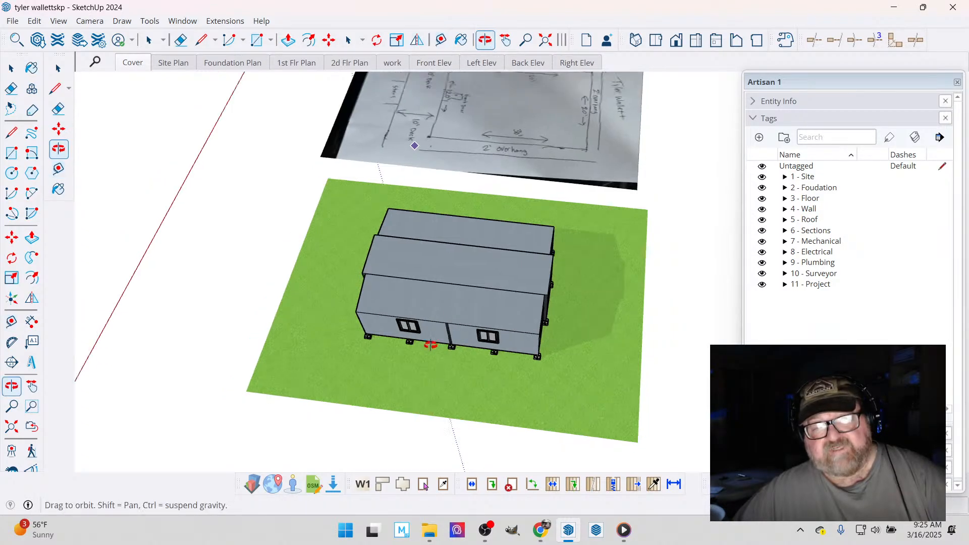
{"action": "left_click_drag", "start_coordinate": [417, 245], "coordinate": [136, 324]}
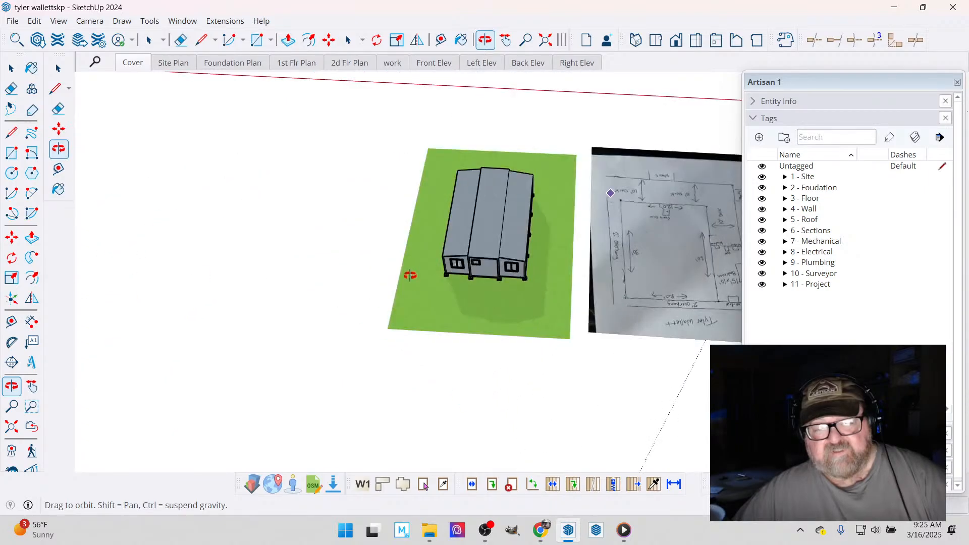
{"action": "scroll", "coordinate": [489, 194], "scroll_direction": "up", "scroll_amount": 5}
{"action": "scroll", "coordinate": [524, 191], "scroll_direction": "up", "scroll_amount": 1}
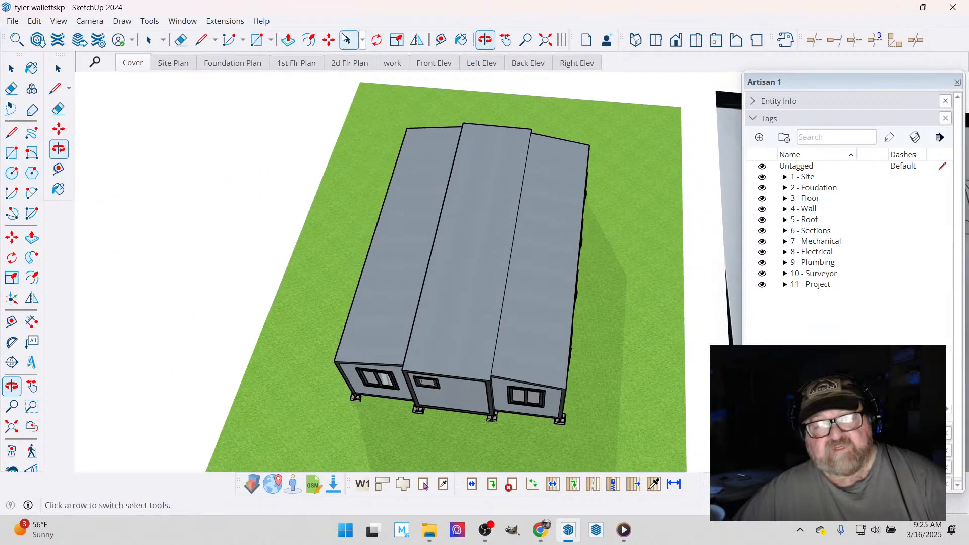
{"action": "left_click", "coordinate": [441, 40]}
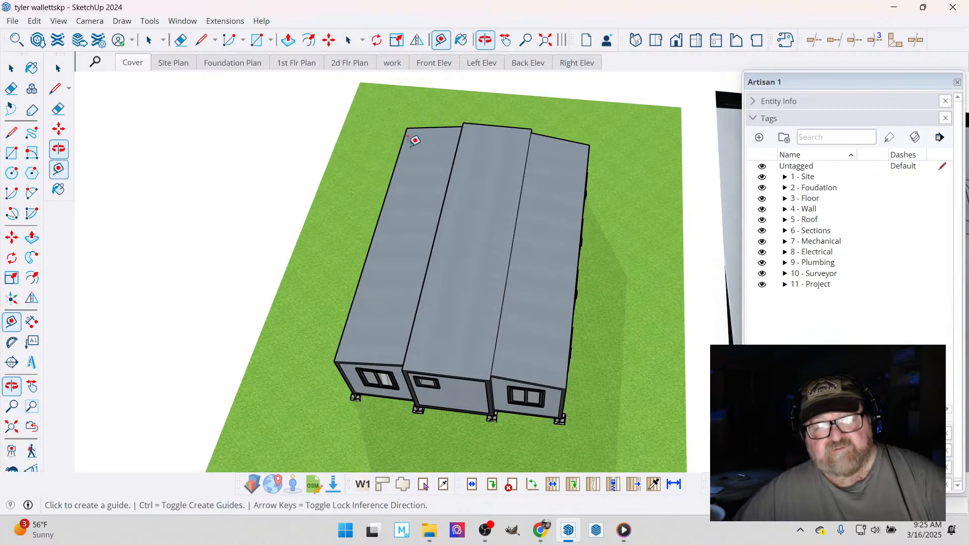
{"action": "left_click", "coordinate": [401, 146]}
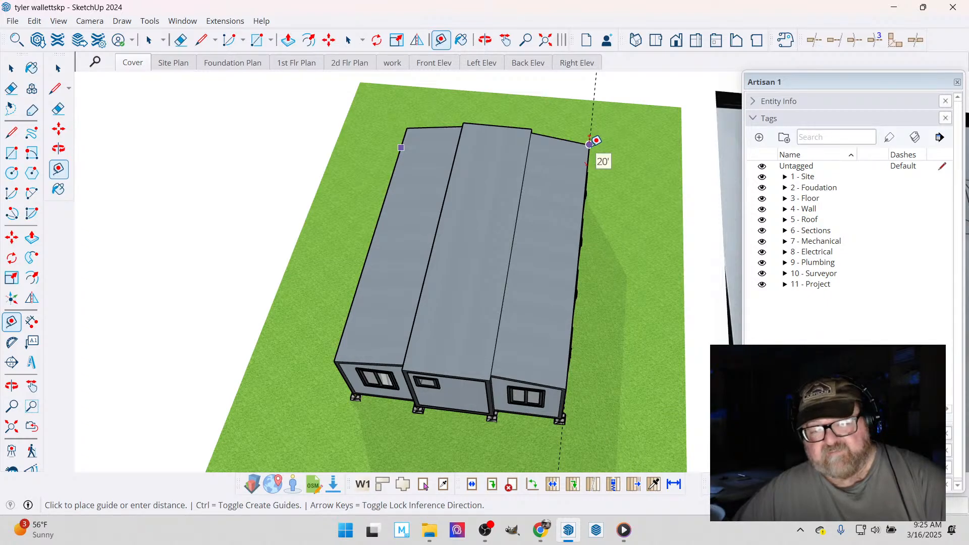
{"action": "key", "text": "Escape"}
{"action": "scroll", "coordinate": [572, 175], "scroll_direction": "down", "scroll_amount": 1}
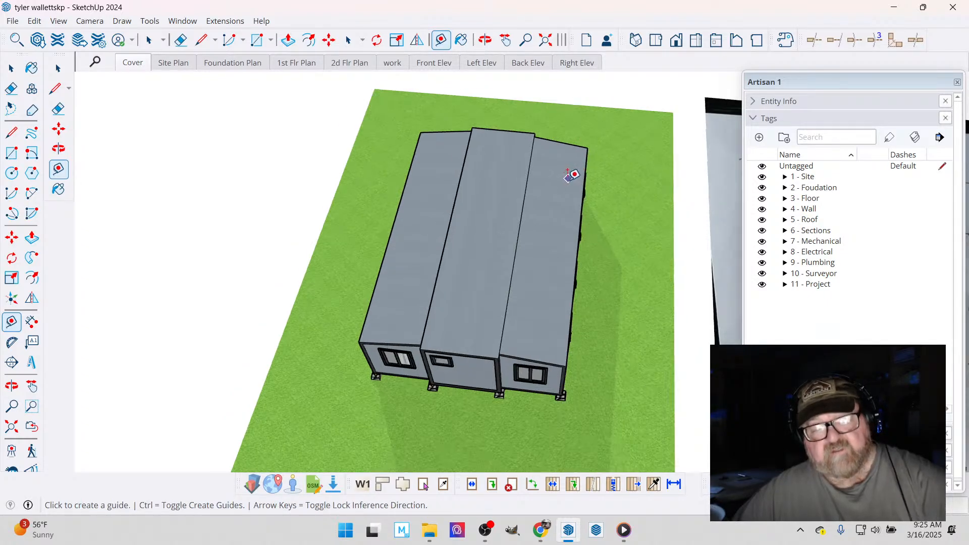
- Review the home's front with its French doors and the hand-drawn plan's deck, stair, bedroom and overhang layout
{"action": "left_click", "coordinate": [485, 40]}
{"action": "mouse_move", "coordinate": [595, 214]}
{"action": "left_mouse_down"}
{"action": "mouse_move", "coordinate": [188, 174]}
{"action": "mouse_move", "coordinate": [378, 278]}
{"action": "mouse_move", "coordinate": [497, 325]}
{"action": "mouse_move", "coordinate": [580, 337]}
{"action": "mouse_move", "coordinate": [731, 332]}
{"action": "left_mouse_up"}
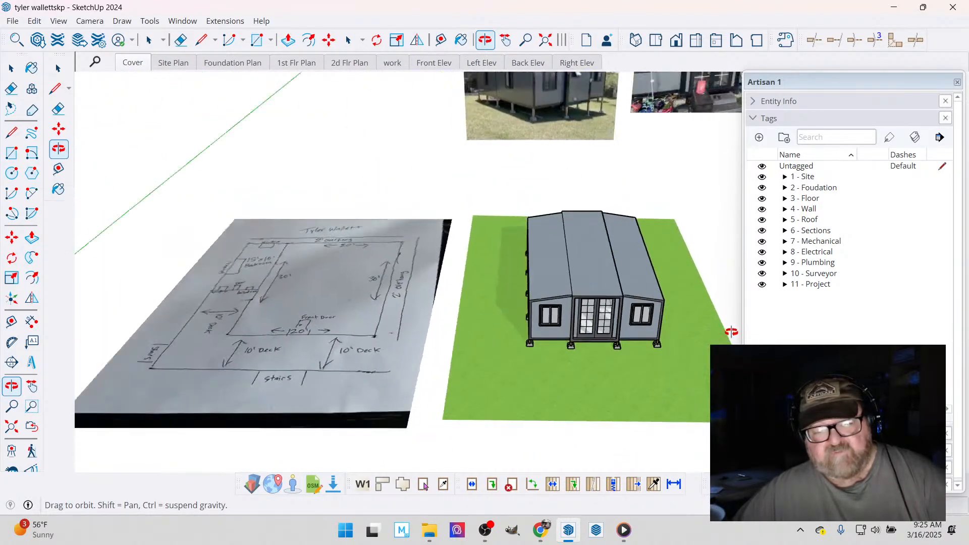
{"action": "scroll", "coordinate": [732, 332], "scroll_direction": "up", "scroll_amount": 6}
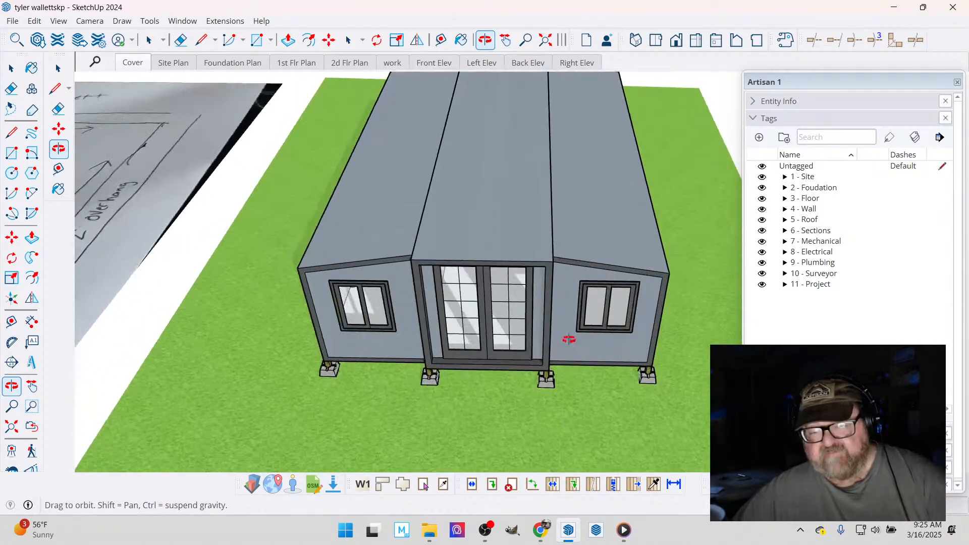
{"action": "left_click_drag", "start_coordinate": [569, 340], "coordinate": [545, 260]}
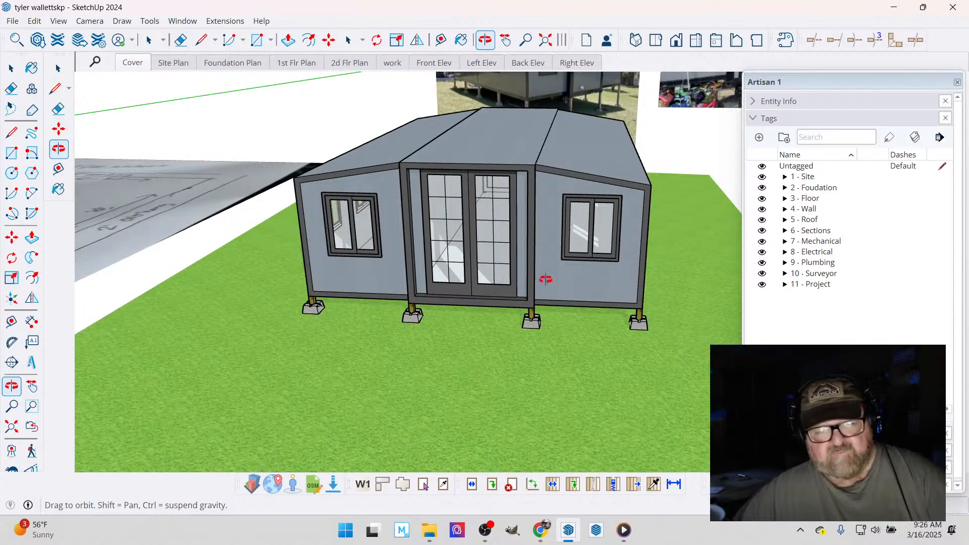
{"action": "scroll", "coordinate": [672, 293], "scroll_direction": "down", "scroll_amount": 5}
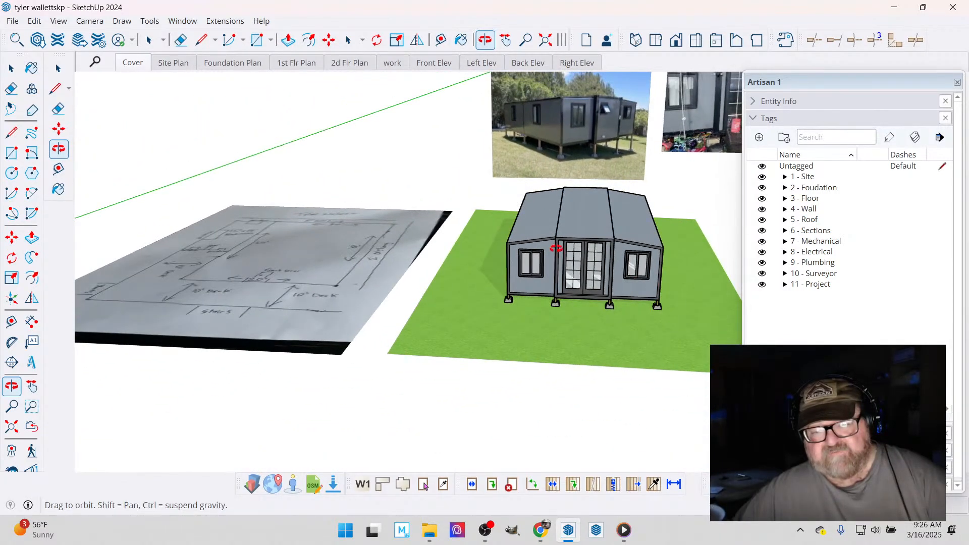
{"action": "left_click_drag", "start_coordinate": [555, 245], "coordinate": [580, 309]}
{"action": "scroll", "coordinate": [602, 278], "scroll_direction": "down", "scroll_amount": 2}
{"action": "mouse_move", "coordinate": [448, 217]}
{"action": "left_mouse_down"}
{"action": "mouse_move", "coordinate": [452, 320]}
{"action": "mouse_move", "coordinate": [417, 321]}
{"action": "left_mouse_up"}
{"action": "mouse_move", "coordinate": [414, 244]}
{"action": "left_mouse_down"}
{"action": "mouse_move", "coordinate": [413, 268]}
{"action": "mouse_move", "coordinate": [392, 271]}
{"action": "mouse_move", "coordinate": [379, 301]}
{"action": "mouse_move", "coordinate": [269, 292]}
{"action": "left_mouse_up"}
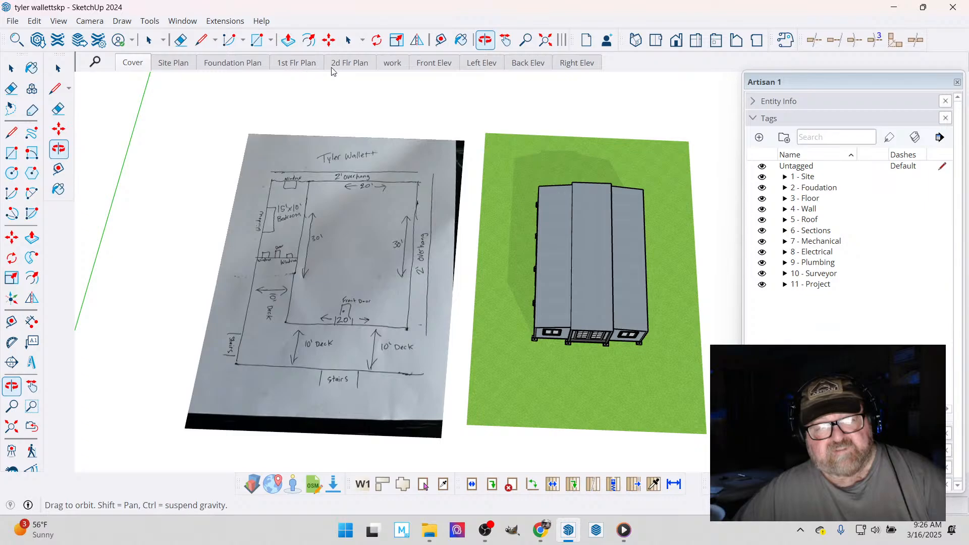
- Draw a rectangle for the existing home's footprint over the hand-drawn plan, starting where the bedroom meets the back wall
{"action": "left_click", "coordinate": [257, 40]}
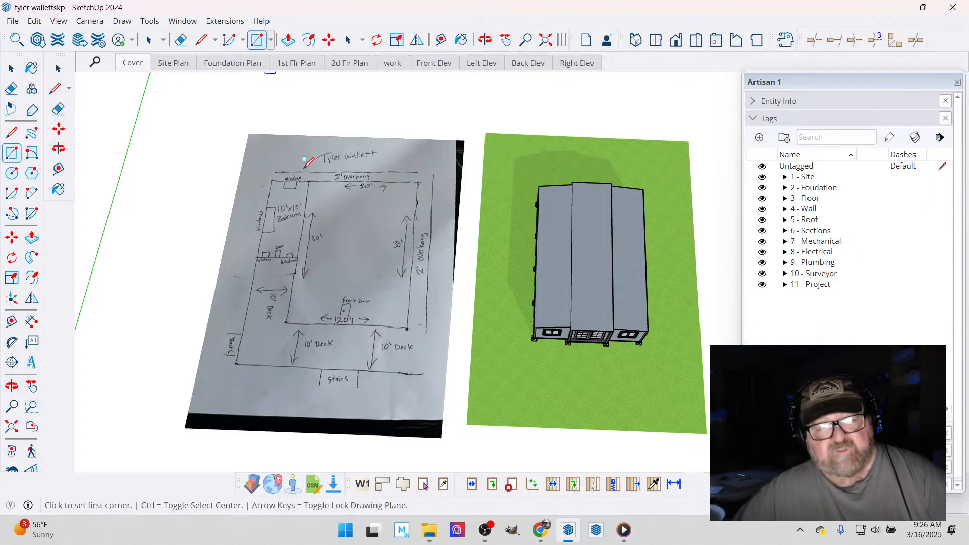
{"action": "left_click", "coordinate": [309, 182]}
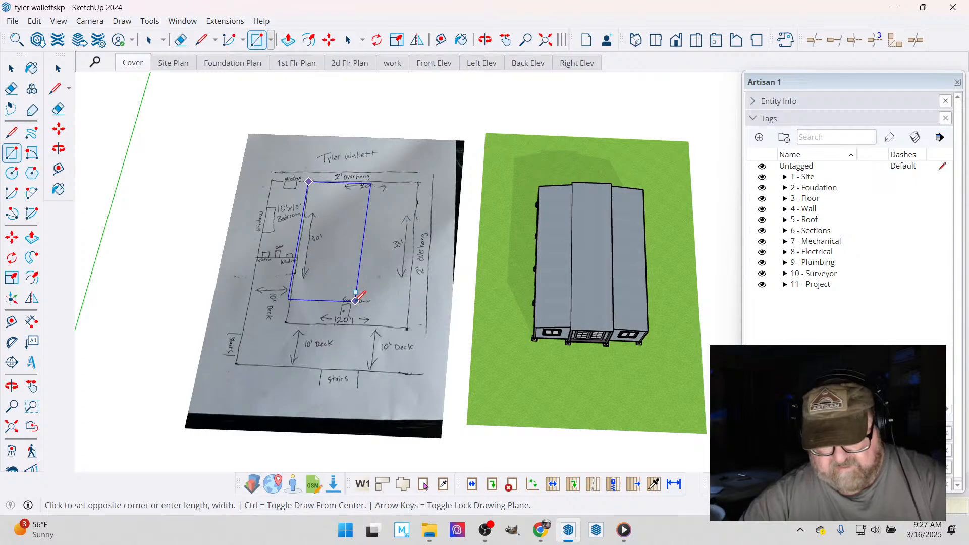
{"action": "key", "text": "Return"}
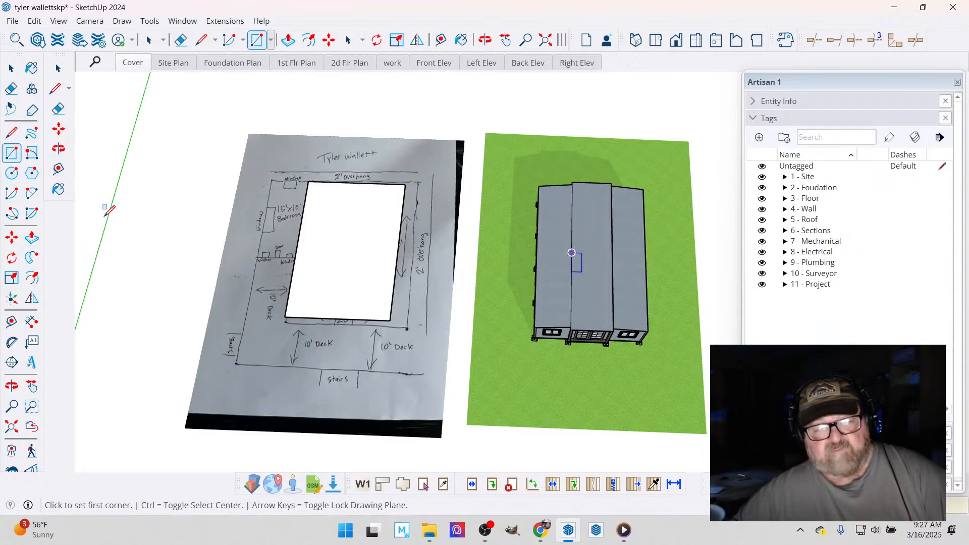
{"action": "scroll", "coordinate": [237, 293], "scroll_direction": "up", "scroll_amount": 3}
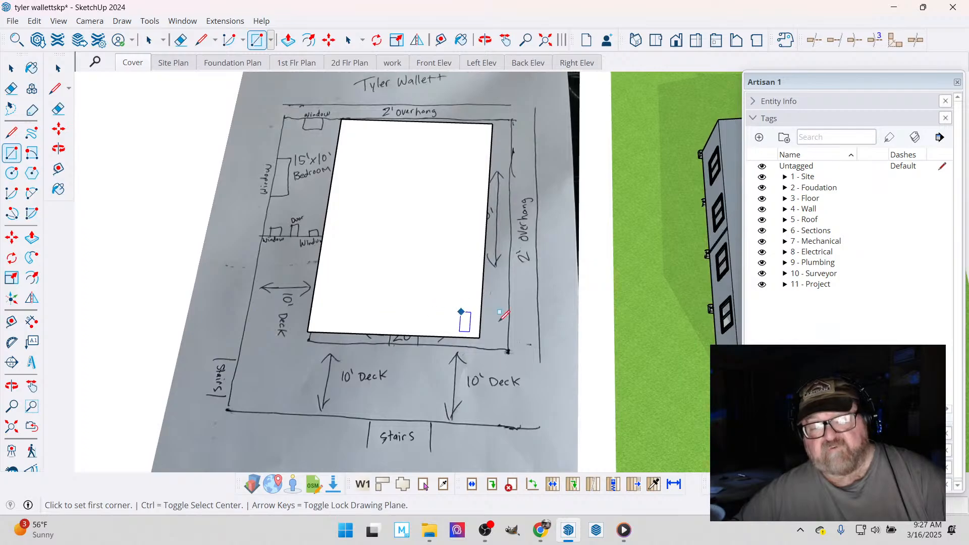
{"action": "scroll", "coordinate": [540, 325], "scroll_direction": "down", "scroll_amount": 2}
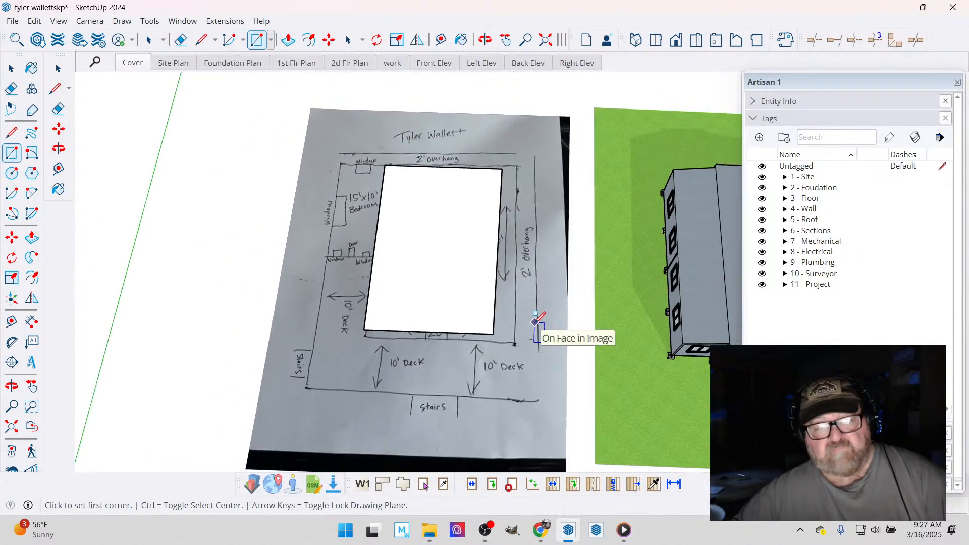
{"action": "scroll", "coordinate": [303, 202], "scroll_direction": "up", "scroll_amount": 1}
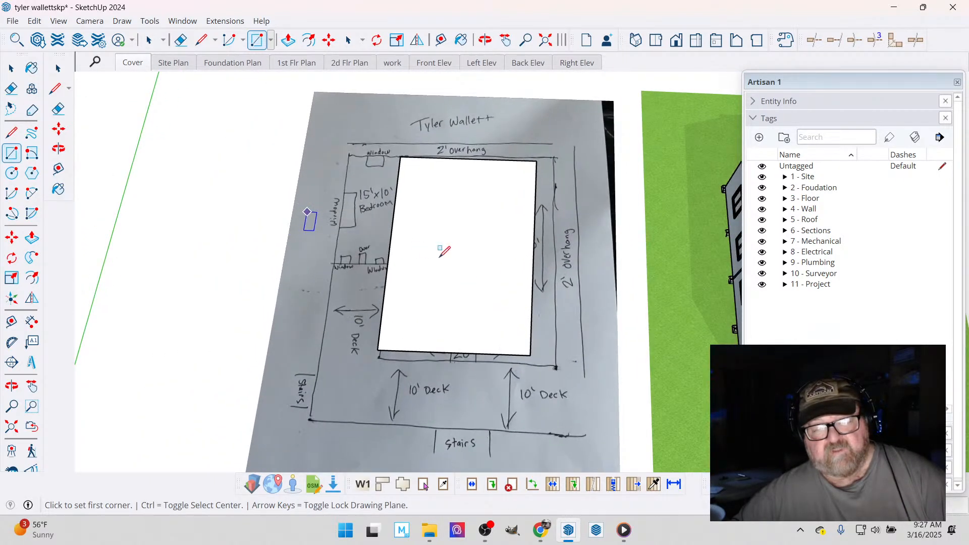
- Delete the face of the footprint rectangle, keeping only its outline over the hand-drawn plan
{"action": "key", "text": "space"}
{"action": "left_click", "coordinate": [410, 253]}
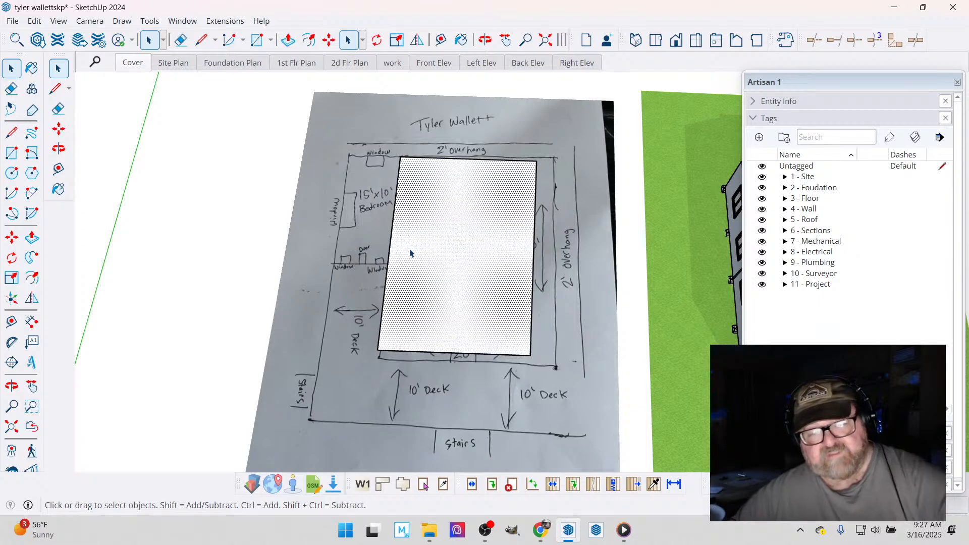
{"action": "key", "text": "Delete"}
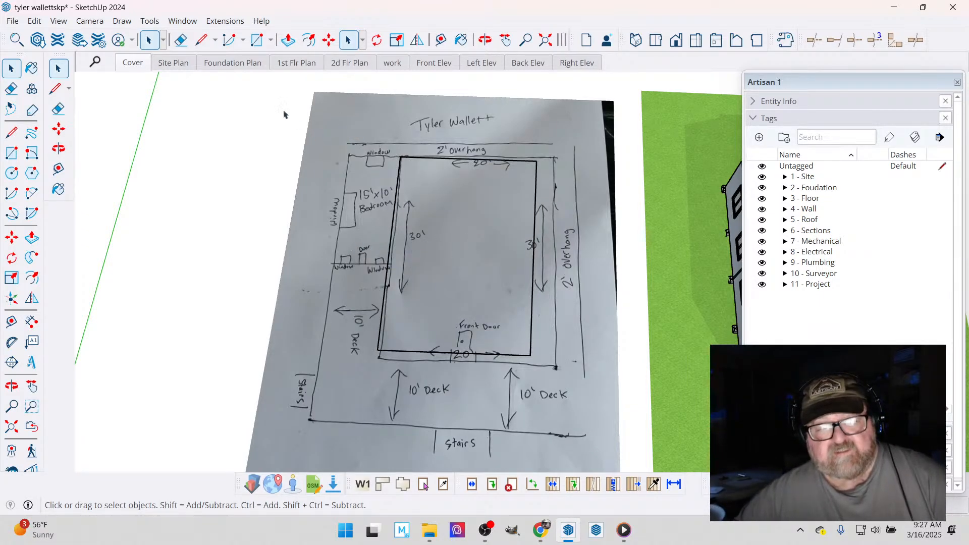
- Draw a 10' line extending the footprint's back wall outward from its corner on the bedroom side
{"action": "left_click", "coordinate": [201, 41]}
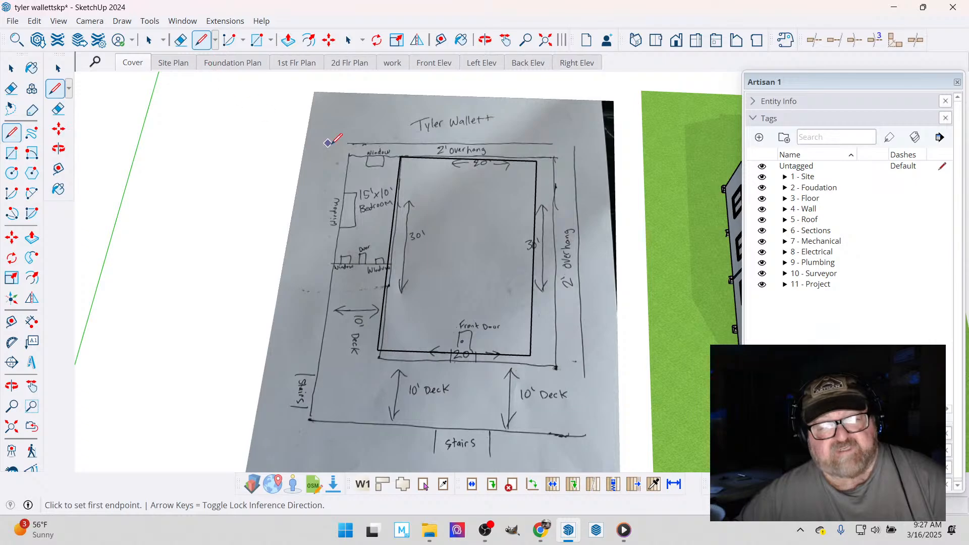
{"action": "scroll", "coordinate": [333, 143], "scroll_direction": "up", "scroll_amount": 2}
{"action": "left_click", "coordinate": [432, 163]}
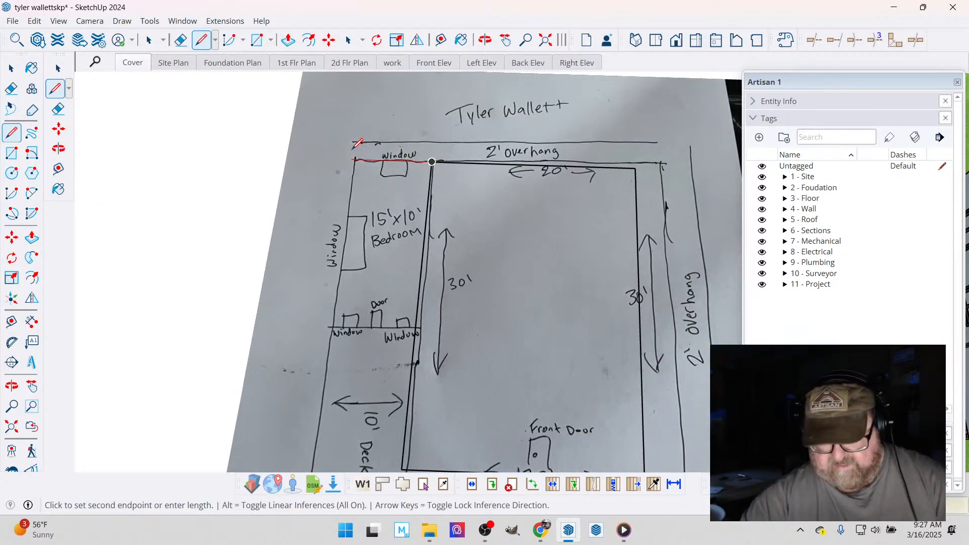
{"action": "type", "text": "10'"}
{"action": "key", "text": "Return"}
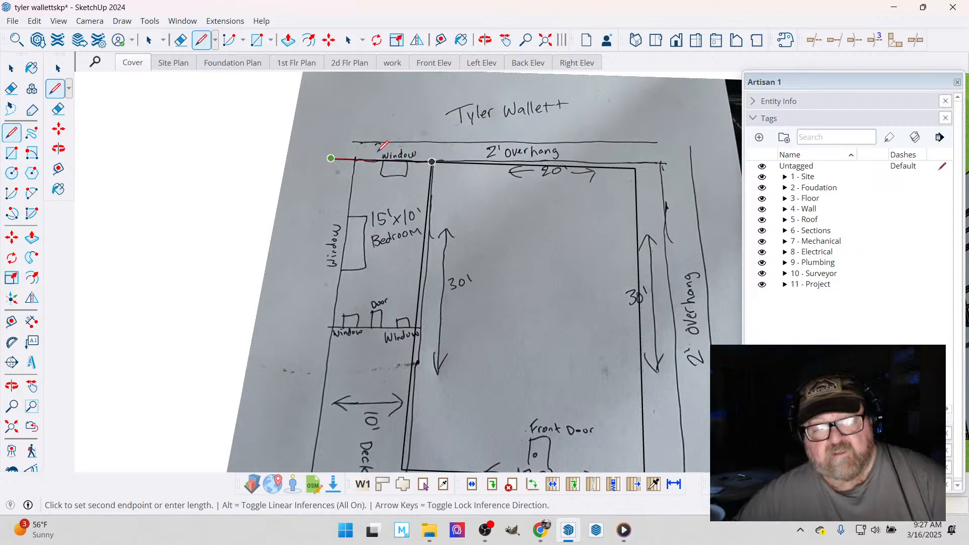
{"action": "scroll", "coordinate": [356, 149], "scroll_direction": "down", "scroll_amount": 3}
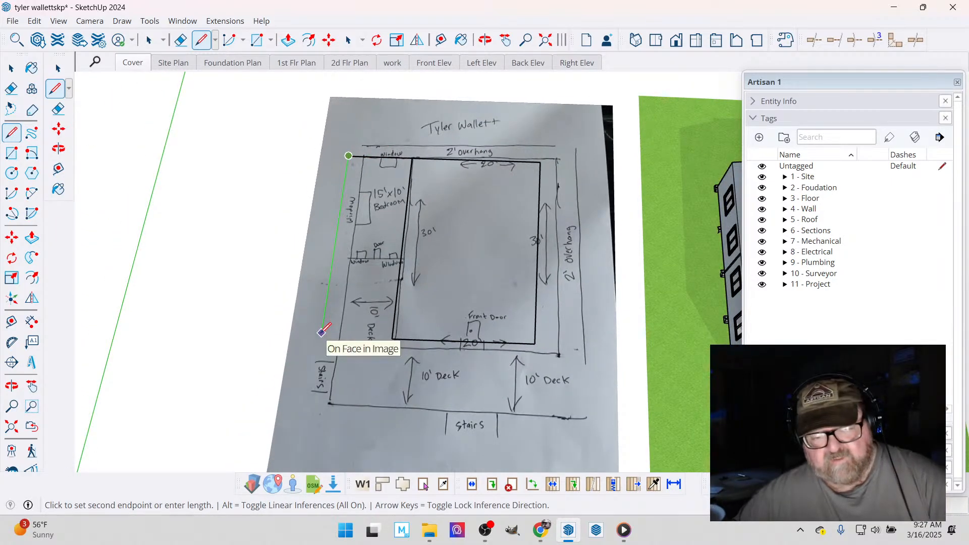
{"action": "scroll", "coordinate": [322, 333], "scroll_direction": "up", "scroll_amount": 4}
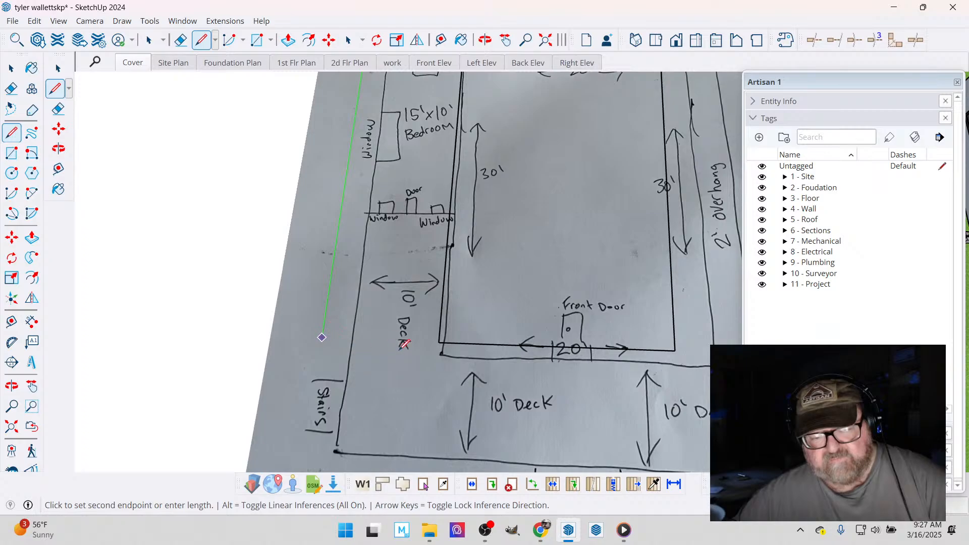
{"action": "key", "text": "Left"}
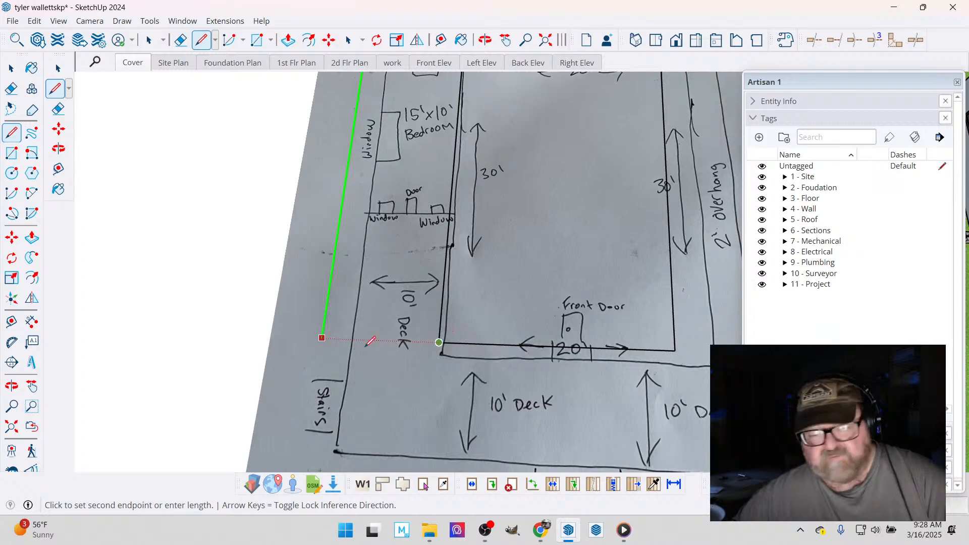
{"action": "scroll", "coordinate": [326, 356], "scroll_direction": "down", "scroll_amount": 3}
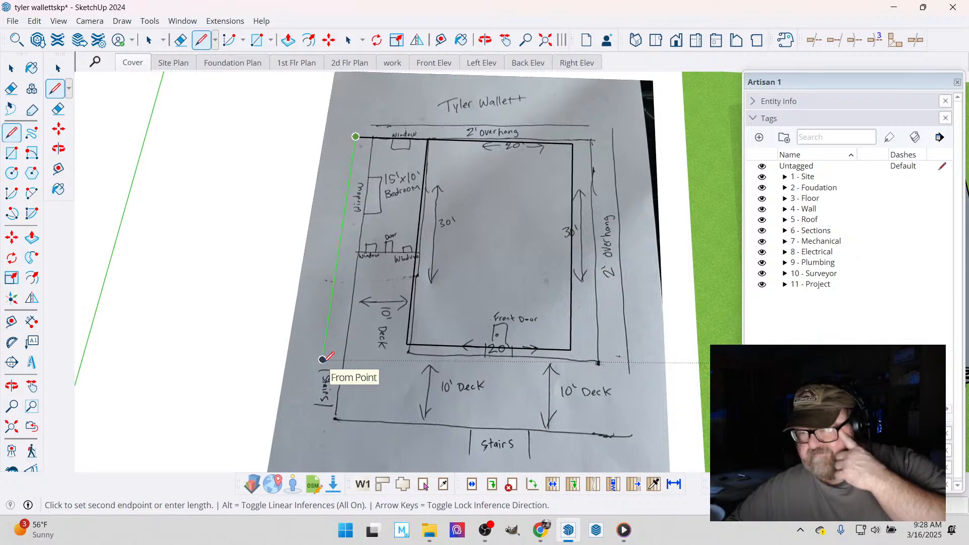
{"action": "key", "text": "Escape"}
{"action": "scroll", "coordinate": [323, 359], "scroll_direction": "down", "scroll_amount": 3}
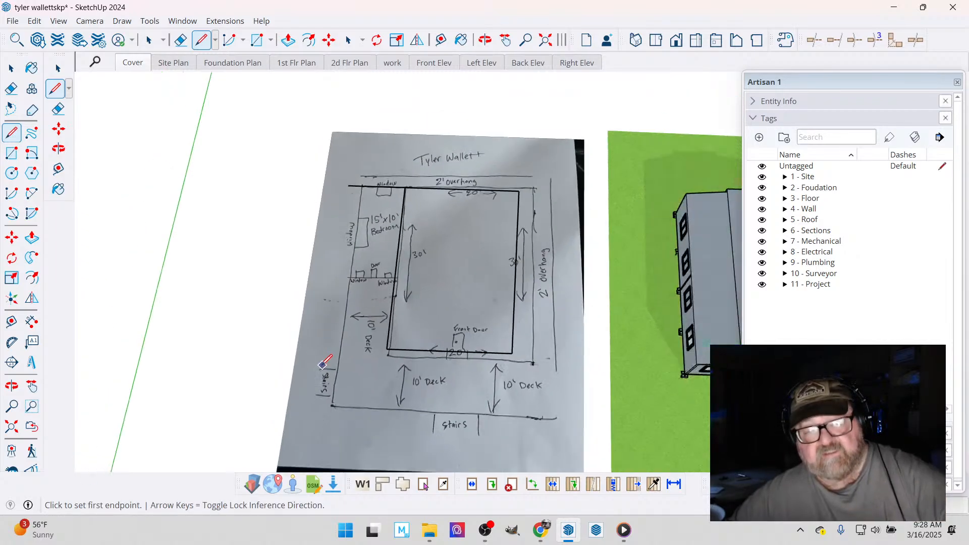
- Examine the modelled home's front corner, window, French doors and the foundation blocks and posts beneath the floor
{"action": "scroll", "coordinate": [667, 405], "scroll_direction": "up", "scroll_amount": 3}
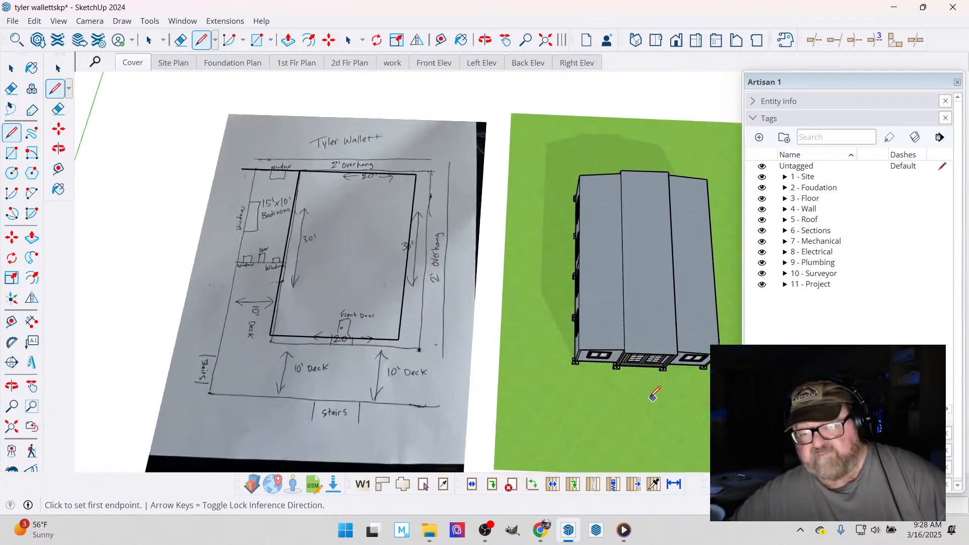
{"action": "left_click", "coordinate": [485, 40]}
{"action": "left_click_drag", "start_coordinate": [530, 152], "coordinate": [655, 338]}
{"action": "scroll", "coordinate": [641, 308], "scroll_direction": "up", "scroll_amount": 7}
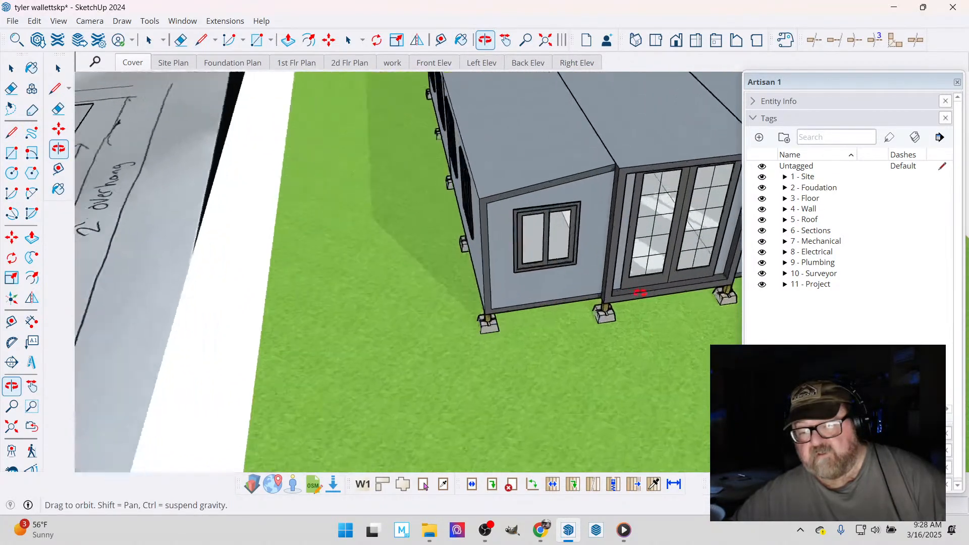
{"action": "left_click_drag", "start_coordinate": [586, 244], "coordinate": [626, 201]}
{"action": "left_click_drag", "start_coordinate": [568, 292], "coordinate": [537, 297]}
{"action": "scroll", "coordinate": [543, 294], "scroll_direction": "up", "scroll_amount": 6}
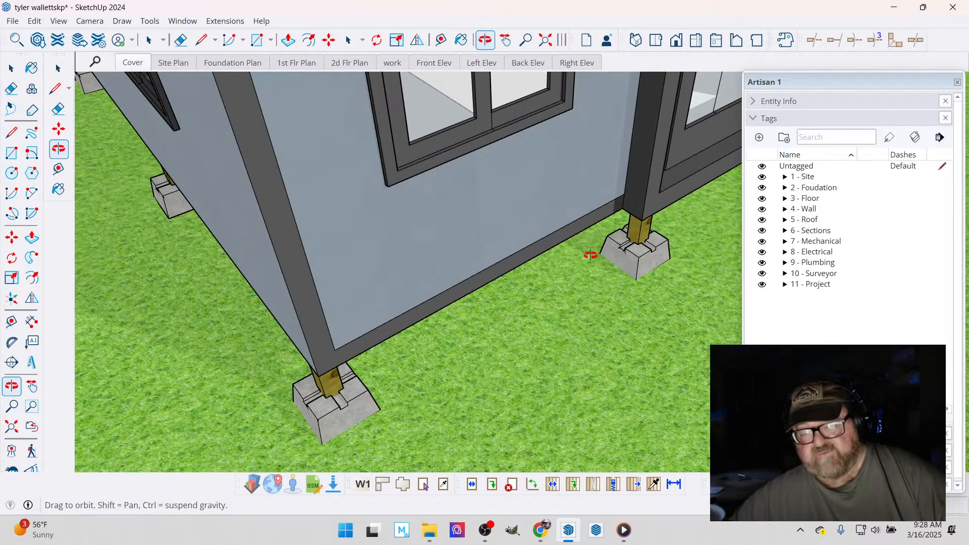
{"action": "left_click_drag", "start_coordinate": [591, 255], "coordinate": [424, 245]}
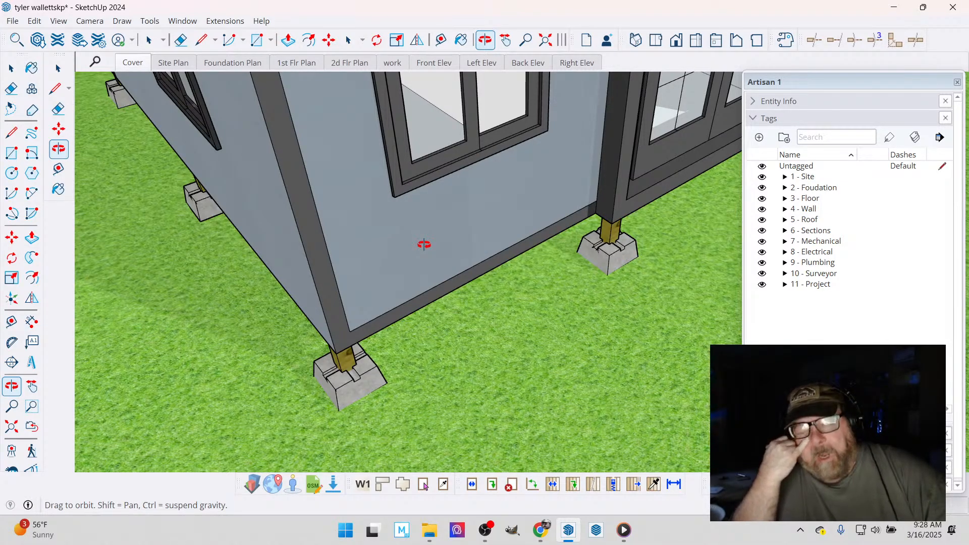
{"action": "left_click_drag", "start_coordinate": [424, 245], "coordinate": [551, 191]}
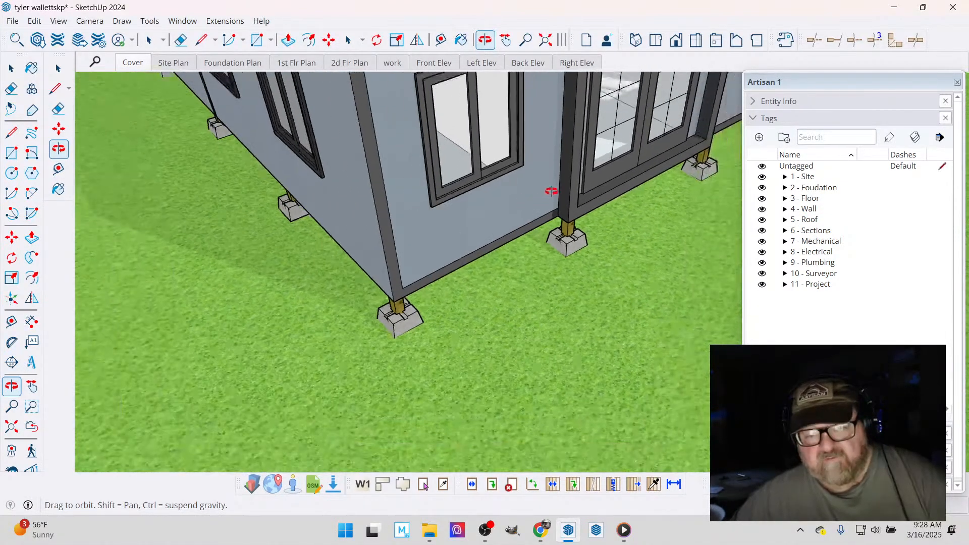
- Place a guide line parallel to the footprint's front edge on the hand-drawn plan, about 9 1/2" inside it
{"action": "scroll", "coordinate": [551, 191], "scroll_direction": "down", "scroll_amount": 4}
{"action": "scroll", "coordinate": [586, 142], "scroll_direction": "down", "scroll_amount": 3}
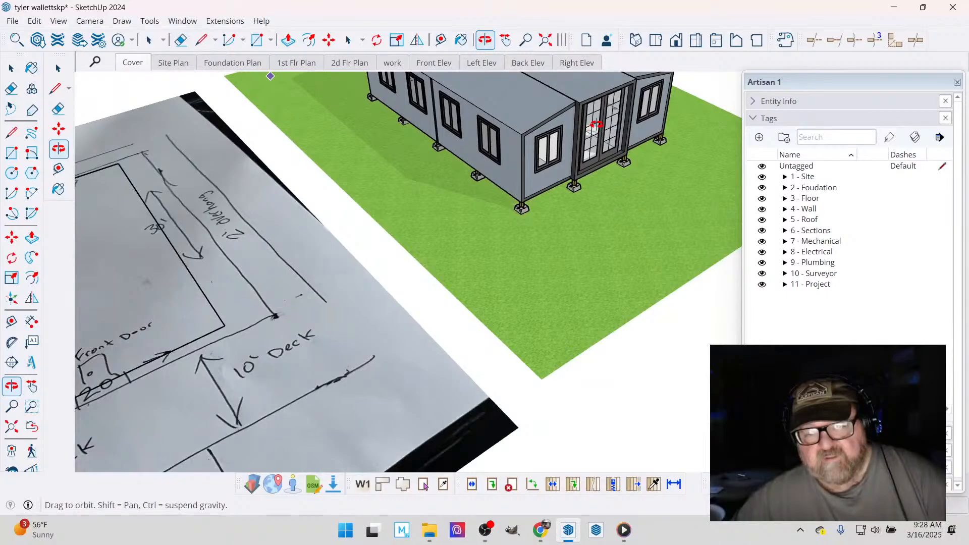
{"action": "scroll", "coordinate": [596, 123], "scroll_direction": "down", "scroll_amount": 5}
{"action": "scroll", "coordinate": [144, 238], "scroll_direction": "up", "scroll_amount": 3}
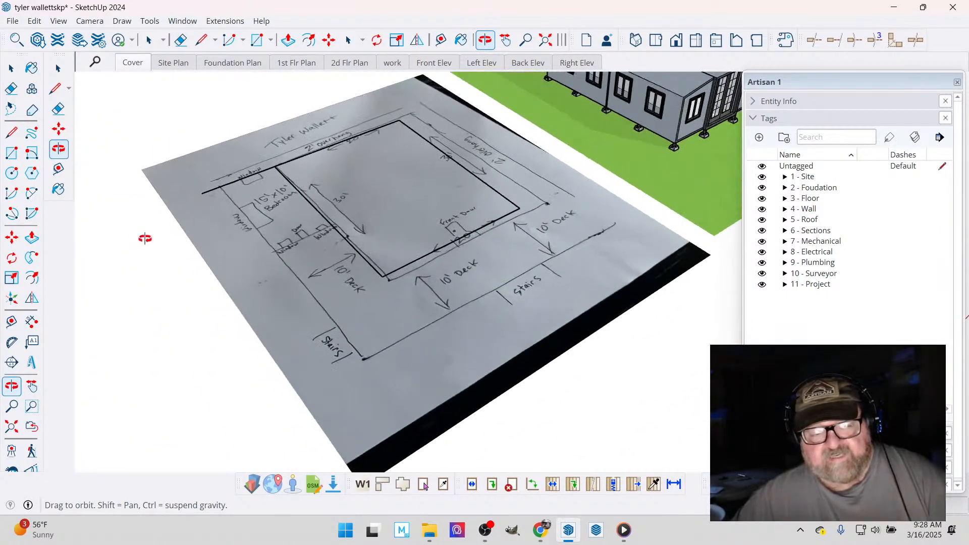
{"action": "scroll", "coordinate": [461, 239], "scroll_direction": "up", "scroll_amount": 2}
{"action": "scroll", "coordinate": [461, 238], "scroll_direction": "down", "scroll_amount": 1}
{"action": "scroll", "coordinate": [498, 275], "scroll_direction": "up", "scroll_amount": 3}
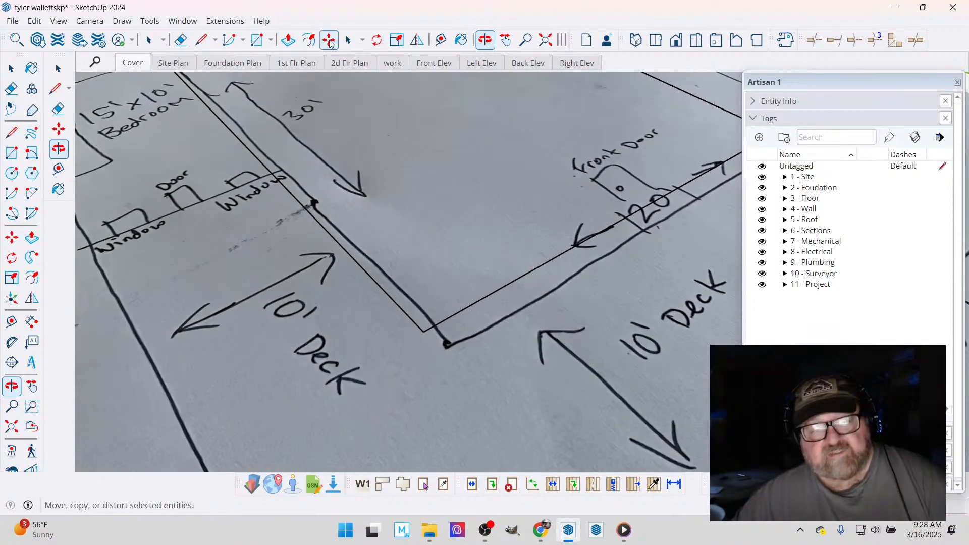
{"action": "left_click", "coordinate": [440, 40]}
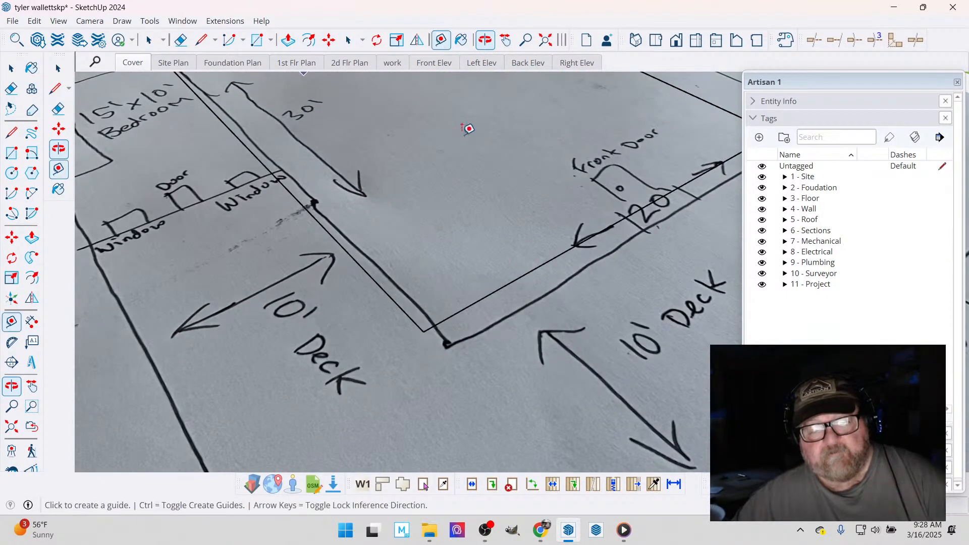
{"action": "left_click", "coordinate": [487, 295]}
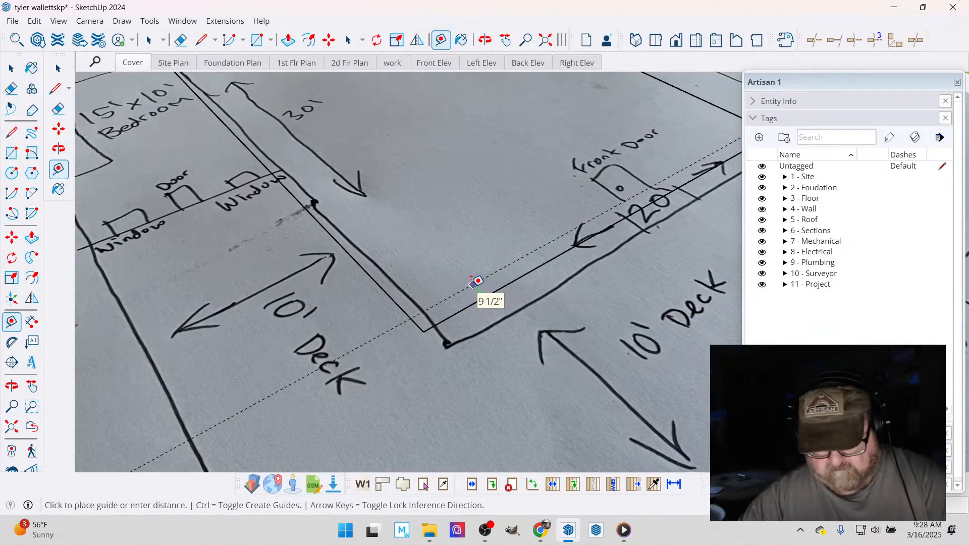
{"action": "left_click", "coordinate": [477, 281]}
{"action": "scroll", "coordinate": [437, 205], "scroll_direction": "down", "scroll_amount": 3}
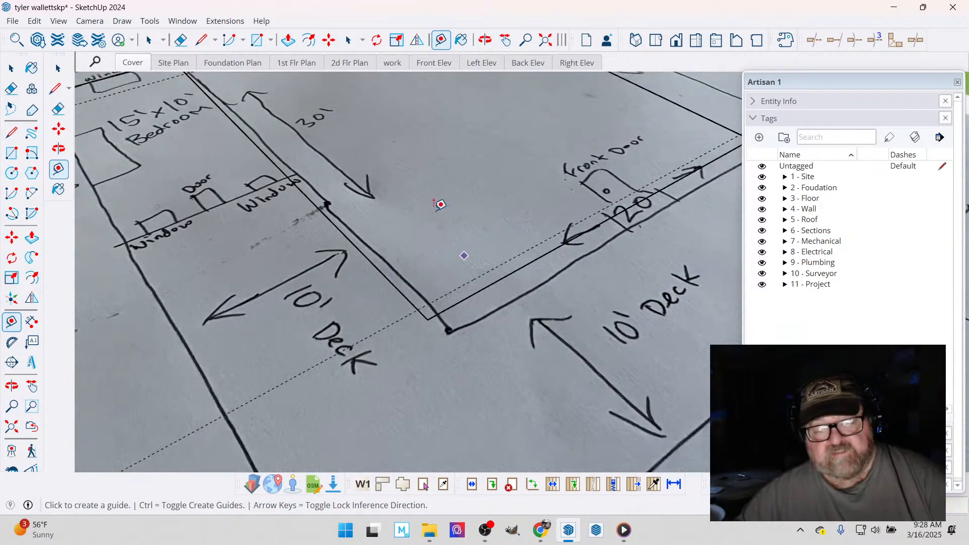
{"action": "scroll", "coordinate": [430, 217], "scroll_direction": "down", "scroll_amount": 3}
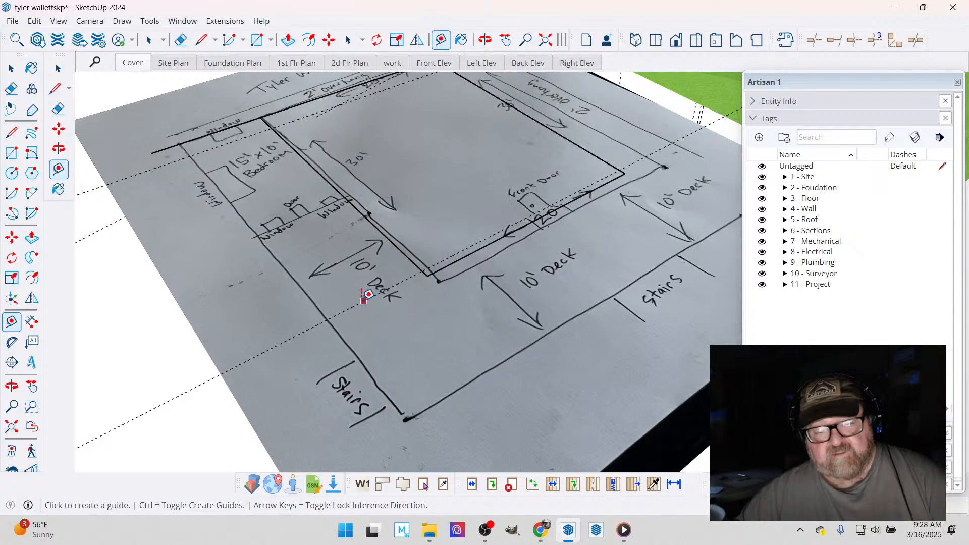
{"action": "left_click", "coordinate": [363, 301]}
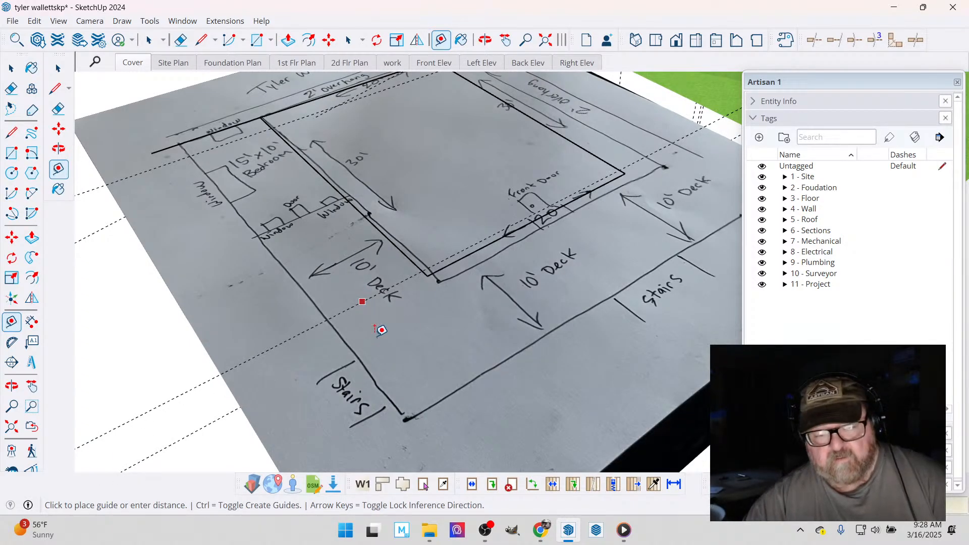
{"action": "type", "text": "8'"}
{"action": "key", "text": "Return"}
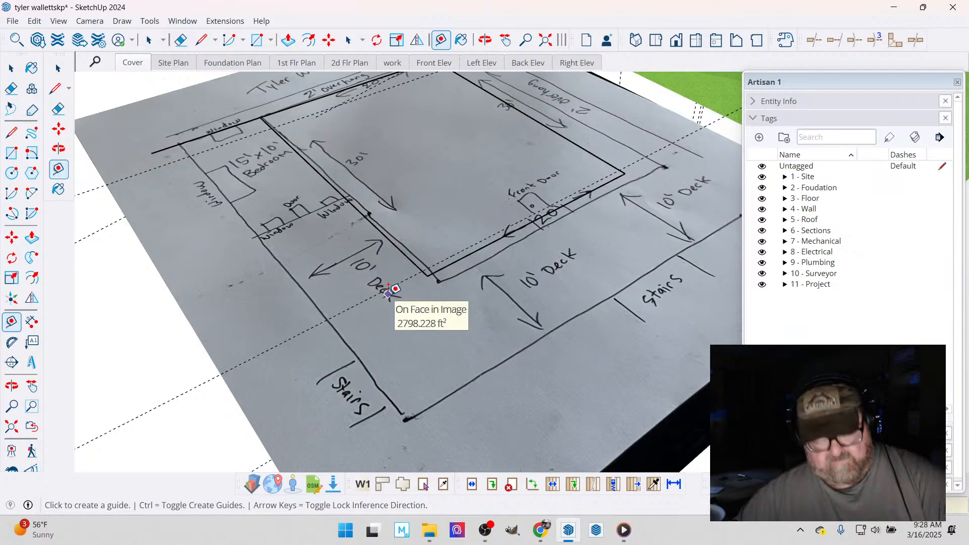
- Place a guide line 10' out from the front guide, along the hand-drawn outer edge of the front deck
{"action": "left_click", "coordinate": [372, 296]}
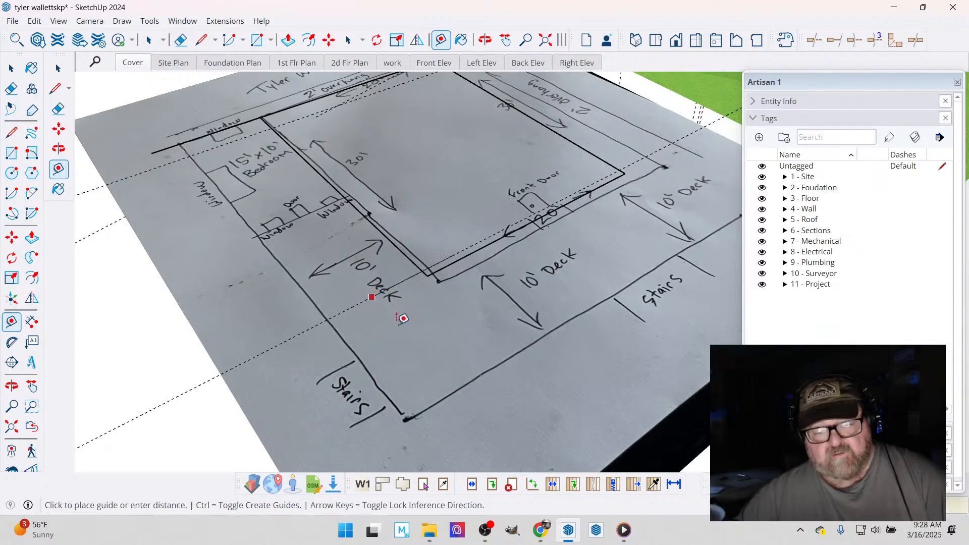
{"action": "type", "text": "10'"}
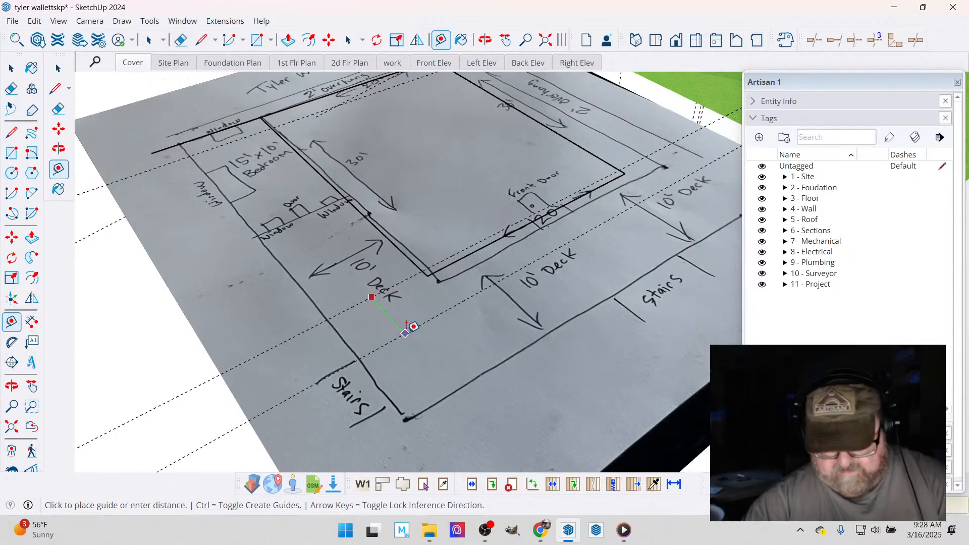
{"action": "key", "text": "Return"}
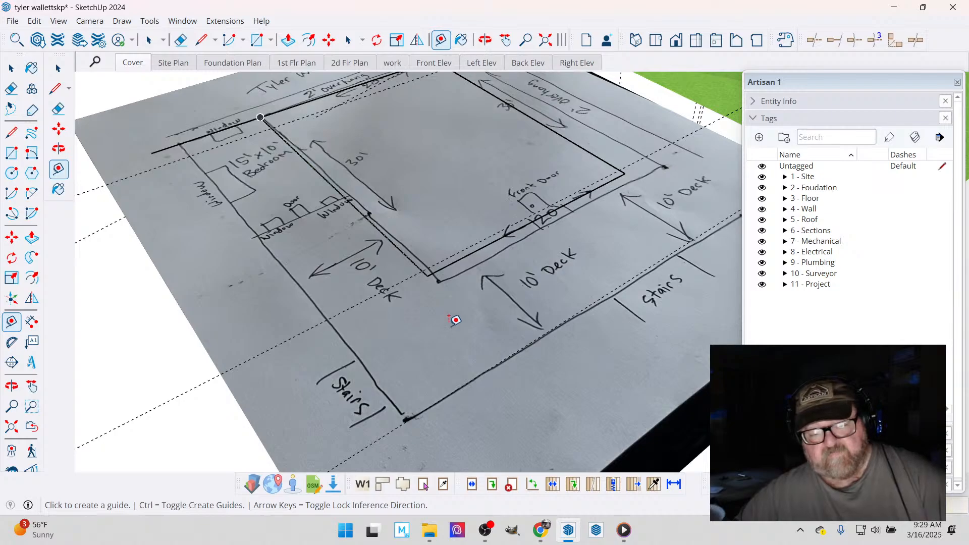
{"action": "scroll", "coordinate": [411, 424], "scroll_direction": "up", "scroll_amount": 5}
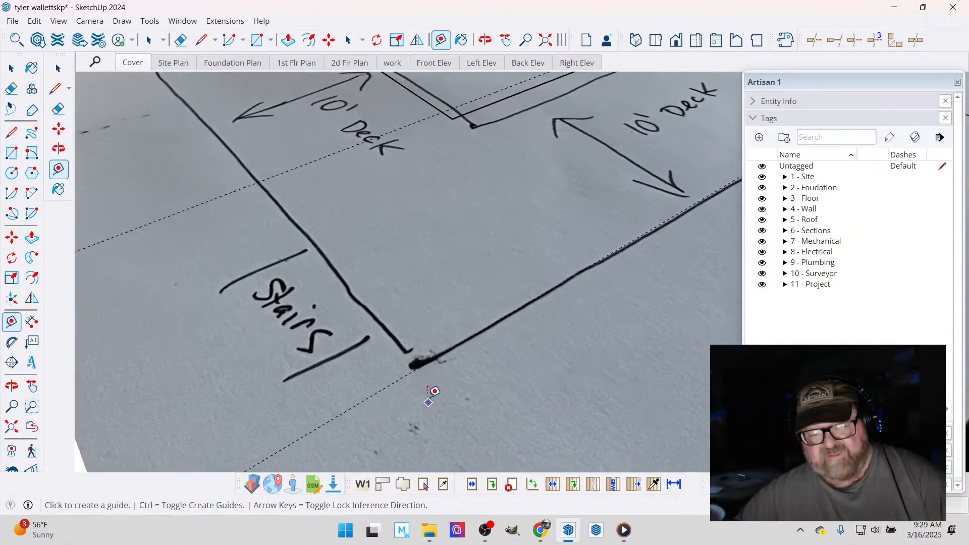
{"action": "scroll", "coordinate": [433, 392], "scroll_direction": "down", "scroll_amount": 6}
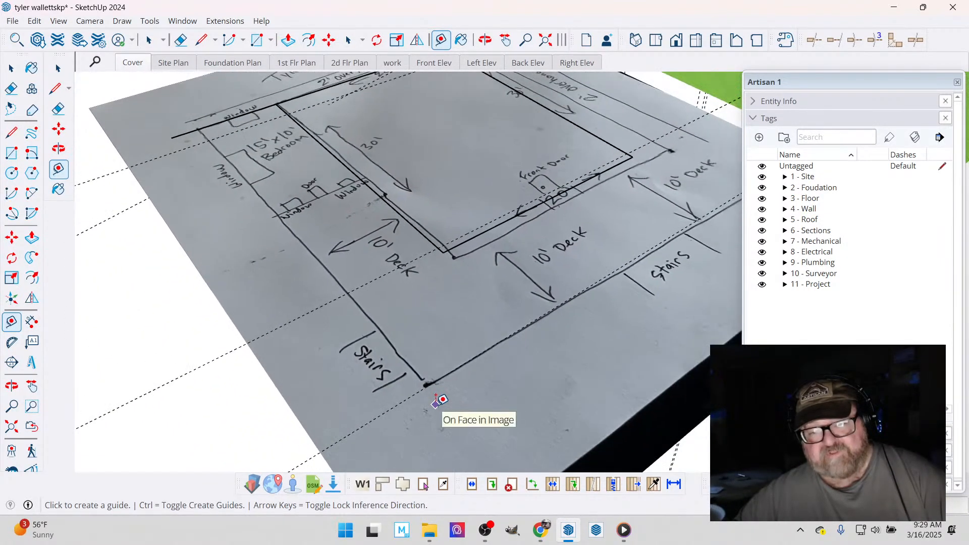
- Draw the outer side line from the end of the 10' back wall extension along the green axis to the front deck guide
{"action": "scroll", "coordinate": [435, 399], "scroll_direction": "down", "scroll_amount": 2}
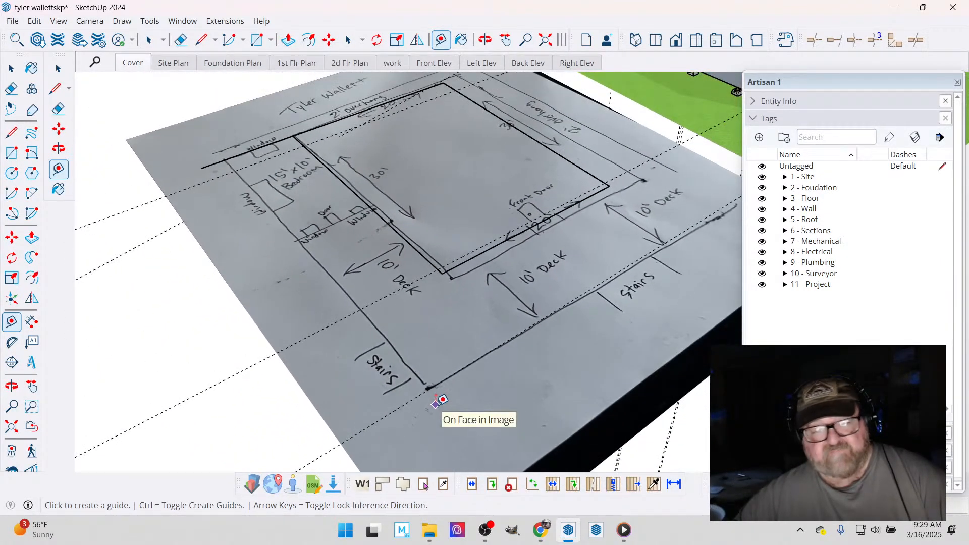
{"action": "left_click", "coordinate": [204, 44]}
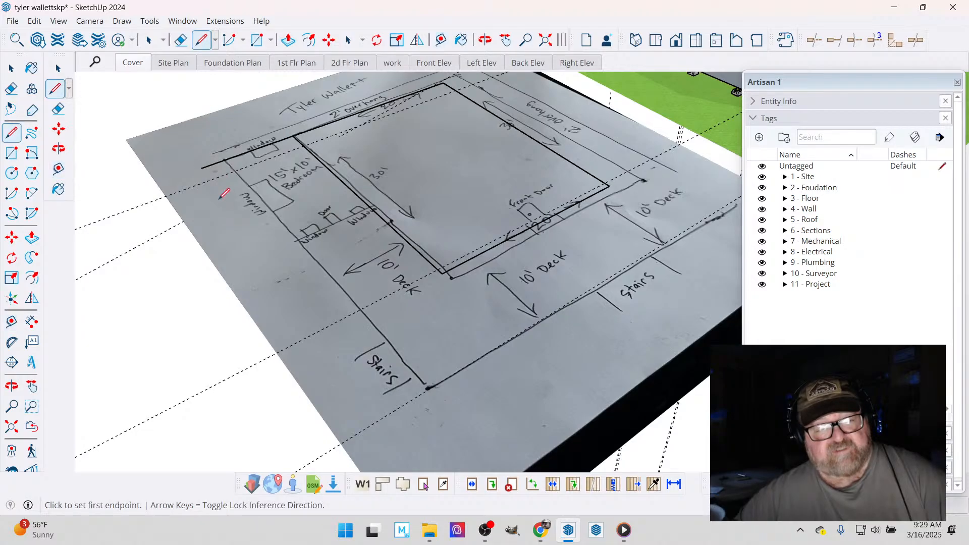
{"action": "left_click", "coordinate": [201, 167]}
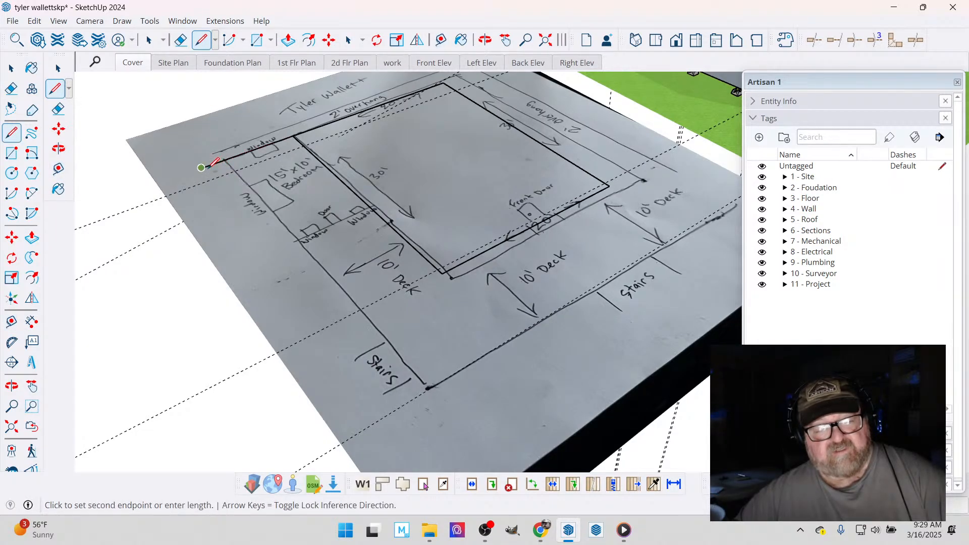
{"action": "left_click", "coordinate": [399, 407]}
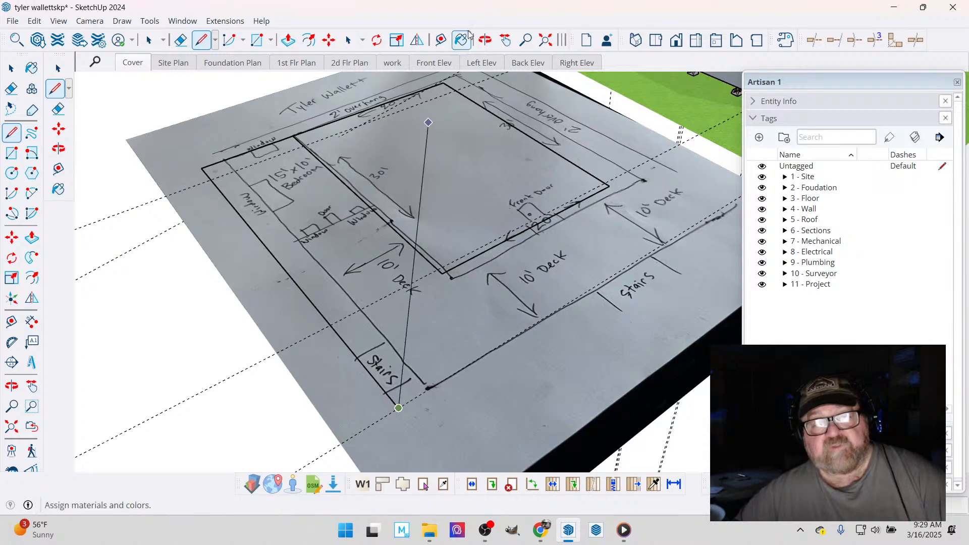
- Draw the front deck's outer edge along its guide, aligned with the footprint's far side, and close the outline at the footprint's front corner
{"action": "left_click", "coordinate": [485, 40]}
{"action": "left_click_drag", "start_coordinate": [519, 180], "coordinate": [410, 318]}
{"action": "right_click", "coordinate": [413, 328]}
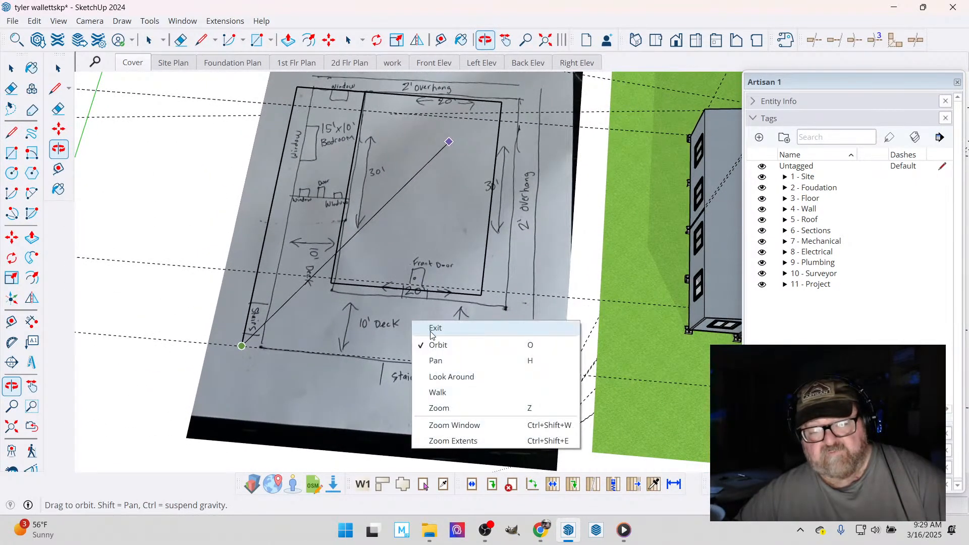
{"action": "left_click", "coordinate": [432, 329]}
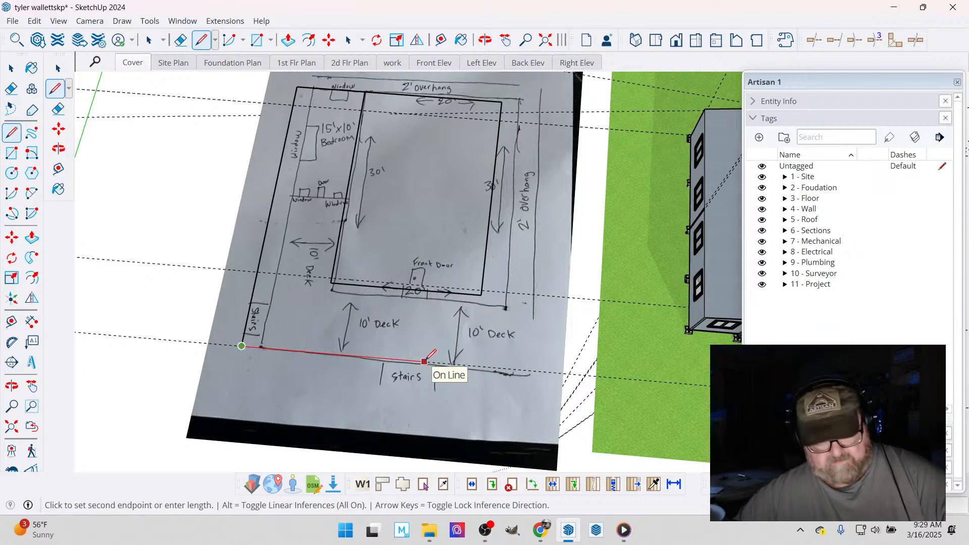
{"action": "key", "text": "Right"}
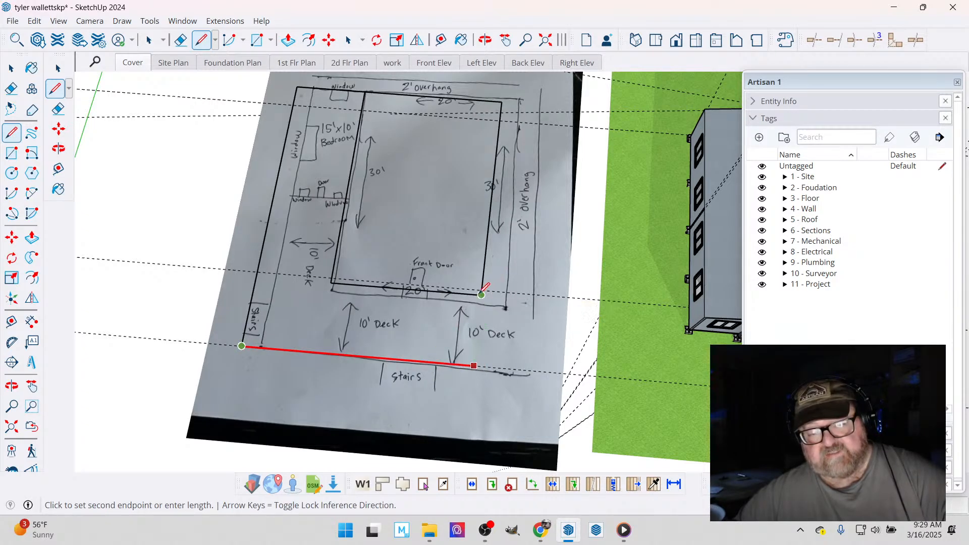
{"action": "left_click", "coordinate": [485, 285]}
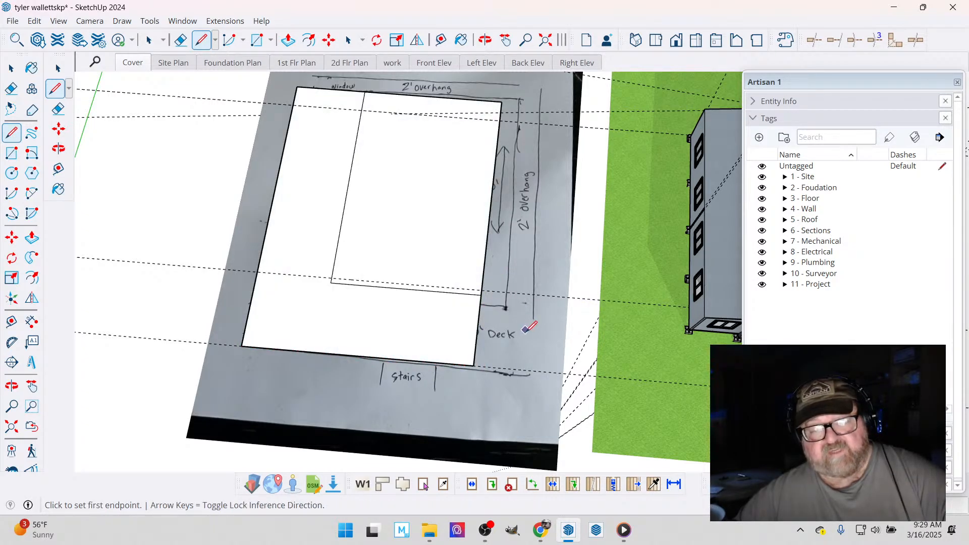
- Delete the L-shaped face covering the bedroom and deck area so the hand-drawn plan shows through
{"action": "scroll", "coordinate": [529, 329], "scroll_direction": "down", "scroll_amount": 2}
{"action": "scroll", "coordinate": [255, 190], "scroll_direction": "up", "scroll_amount": 1}
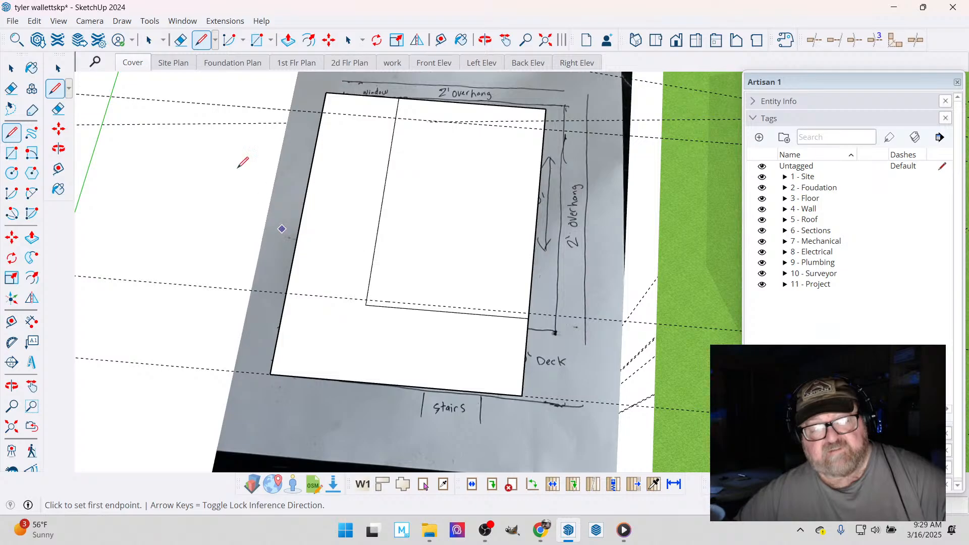
{"action": "left_click", "coordinate": [11, 68]}
{"action": "left_click", "coordinate": [332, 168]}
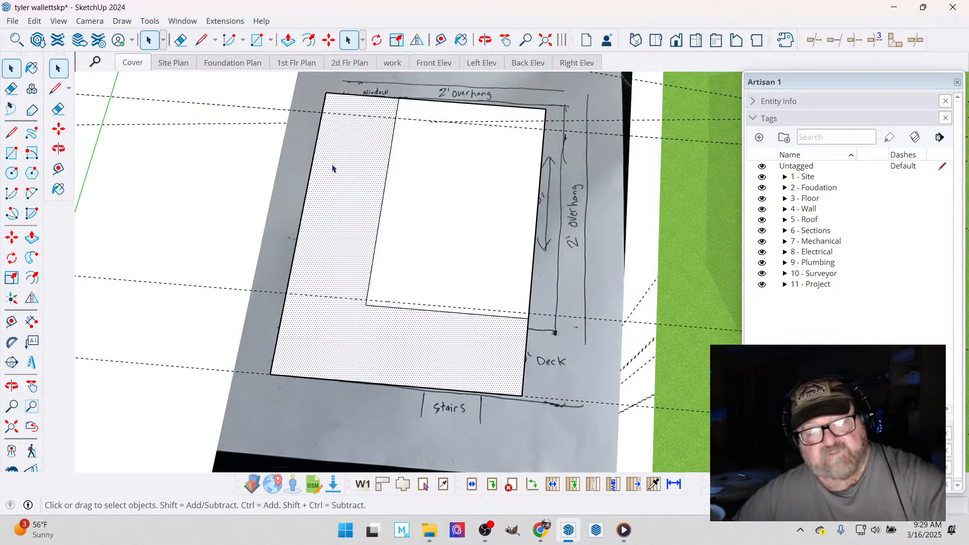
{"action": "key", "text": "Delete"}
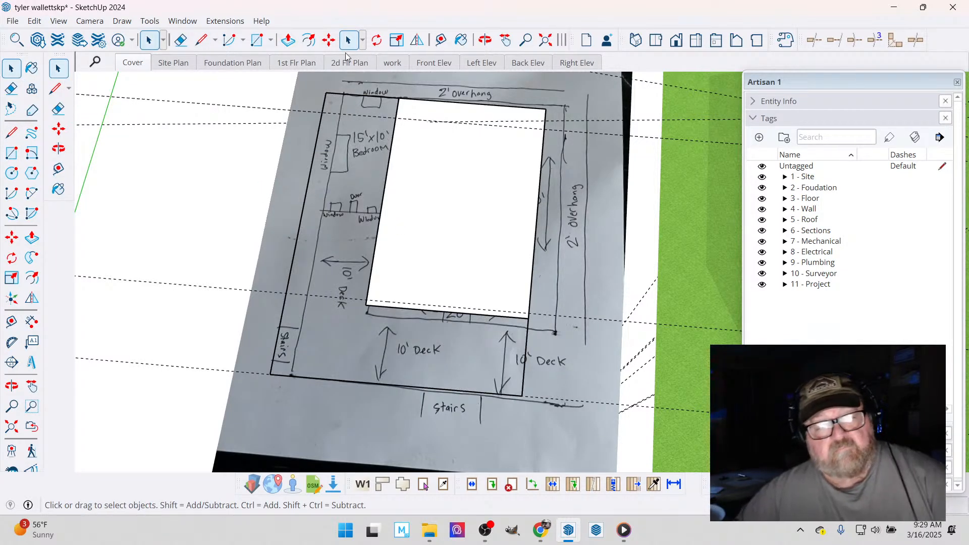
- Place a guide line 15' inside the back edge of the outline for the depth of the bedroom addition
{"action": "scroll", "coordinate": [316, 130], "scroll_direction": "up", "scroll_amount": 3}
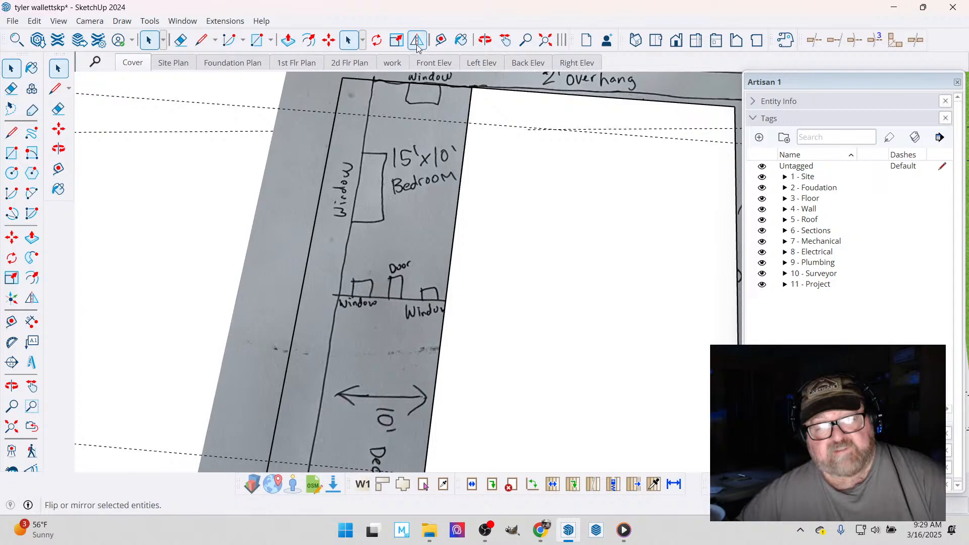
{"action": "left_click", "coordinate": [441, 40]}
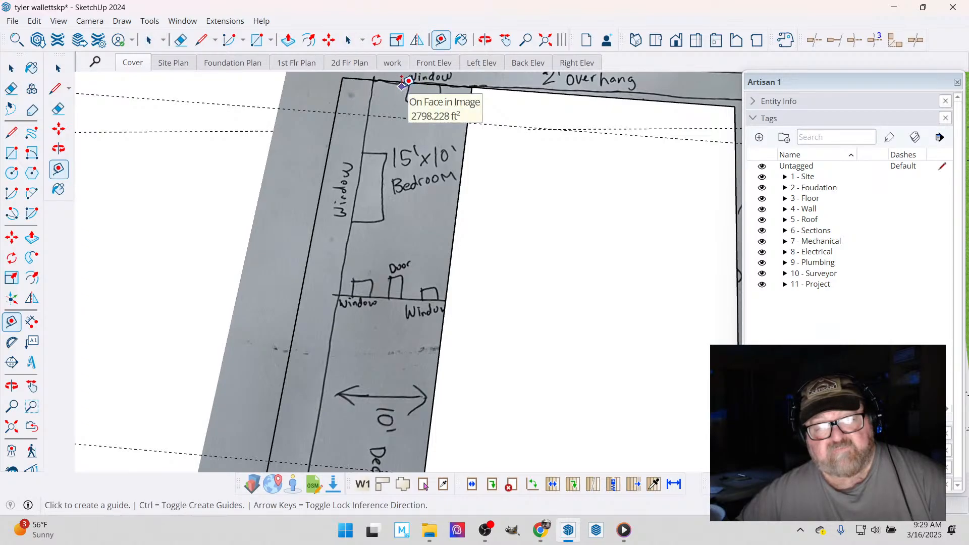
{"action": "left_click", "coordinate": [407, 82]}
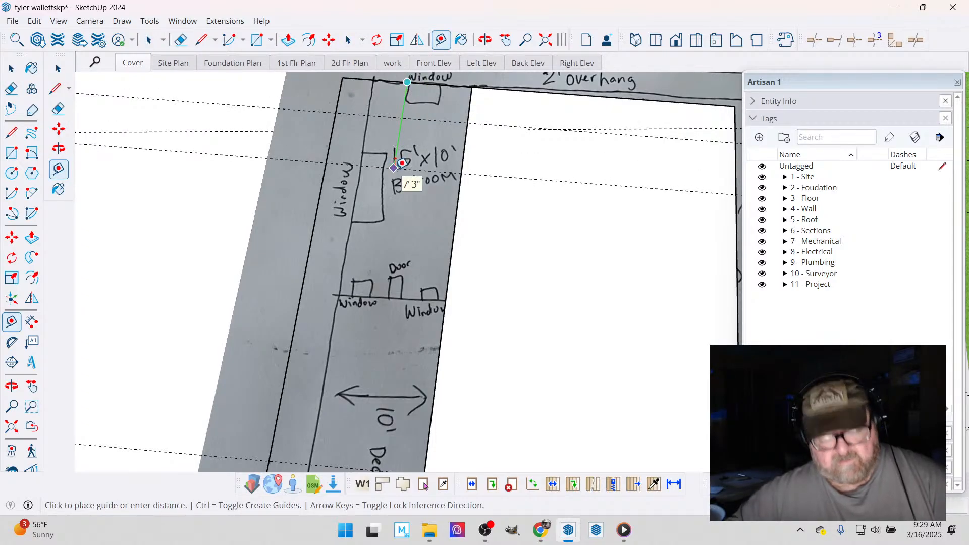
{"action": "type", "text": "15'"}
{"action": "key", "text": "Return"}
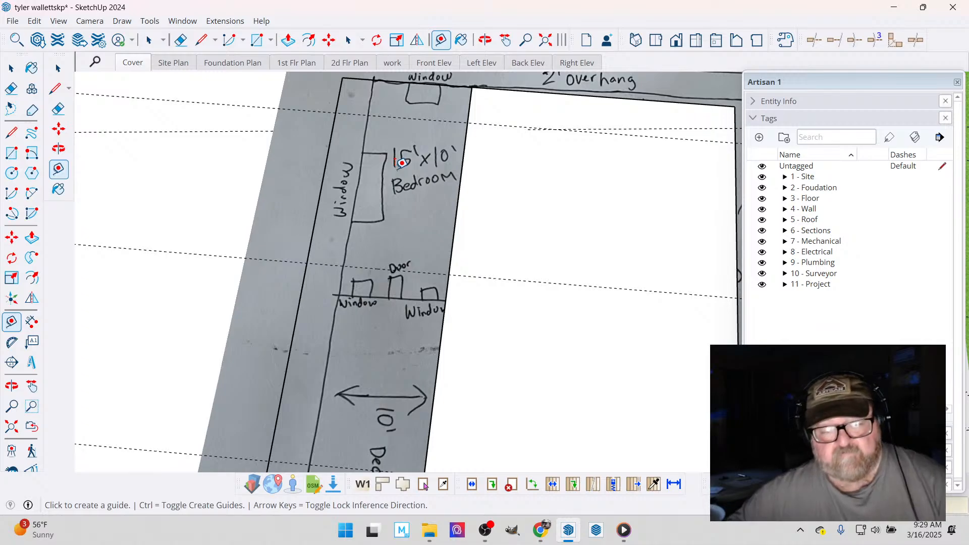
- Draw the bedroom's front wall line along the 15' guide, from the outer side line to the footprint's side edge
{"action": "left_click", "coordinate": [201, 40]}
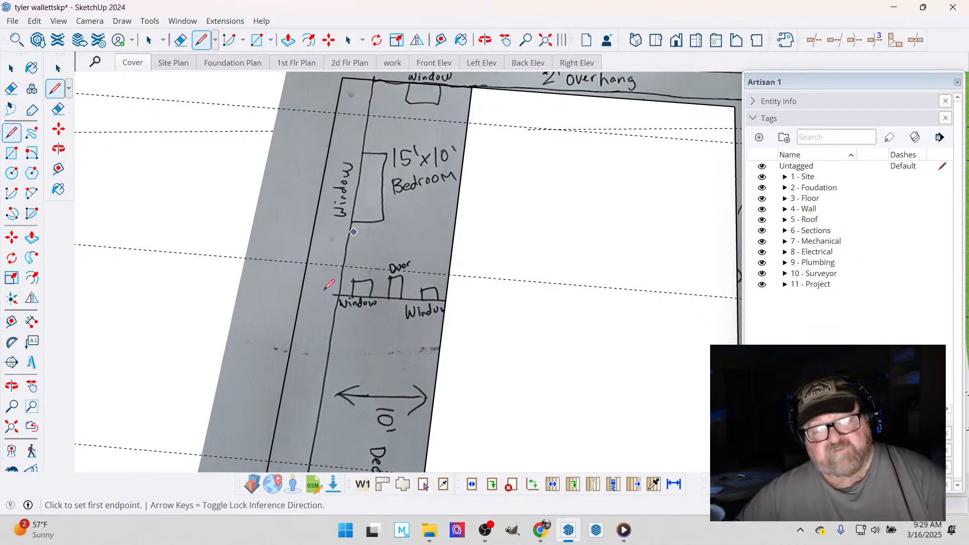
{"action": "left_click", "coordinate": [307, 263]}
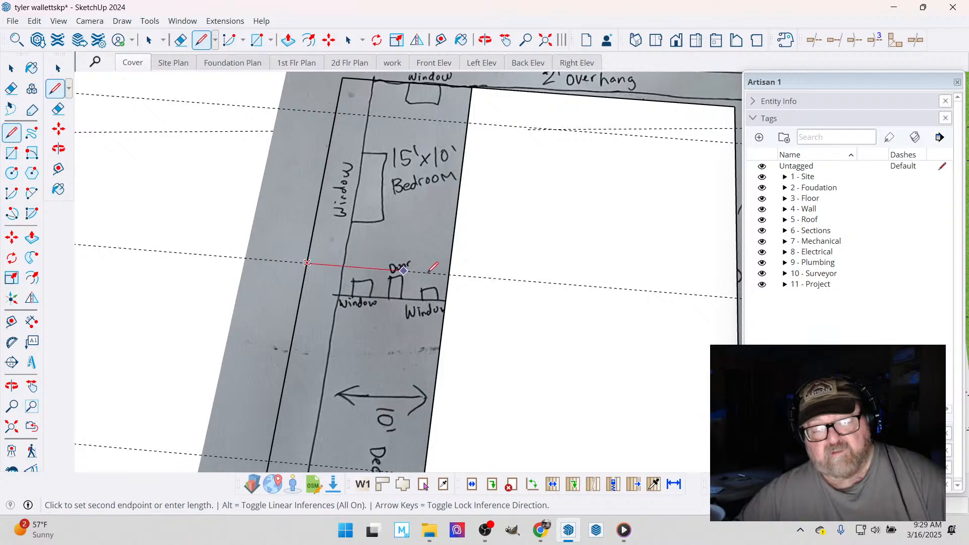
{"action": "left_click", "coordinate": [449, 275]}
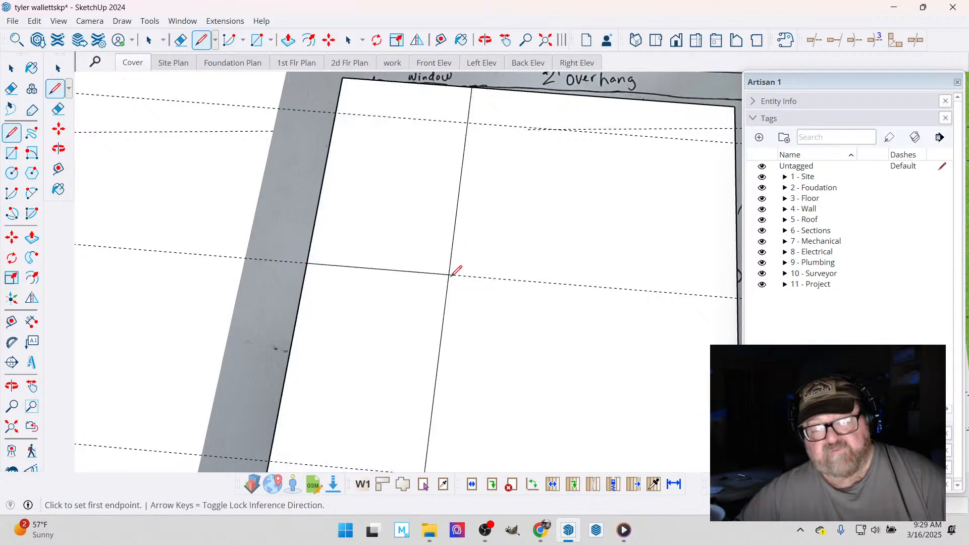
{"action": "scroll", "coordinate": [516, 236], "scroll_direction": "down", "scroll_amount": 8}
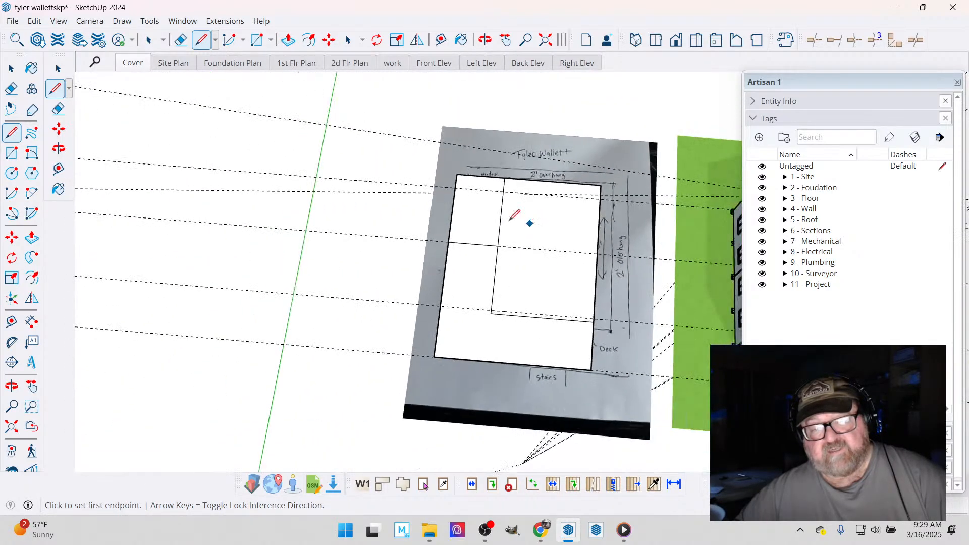
- Move the hand-drawn plan image along the red axis until it sits clear beside the traced outline, away from the house model
{"action": "left_click", "coordinate": [11, 67]}
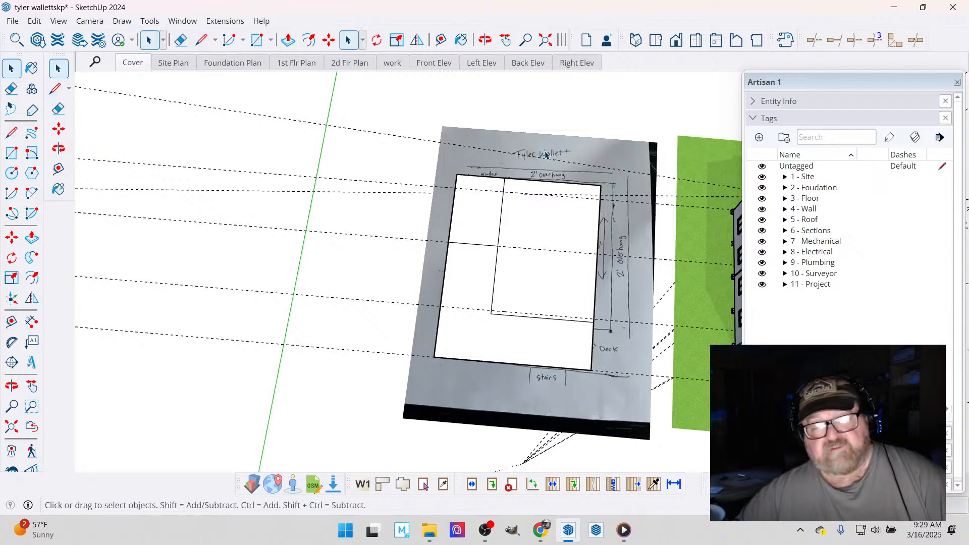
{"action": "left_click", "coordinate": [556, 153]}
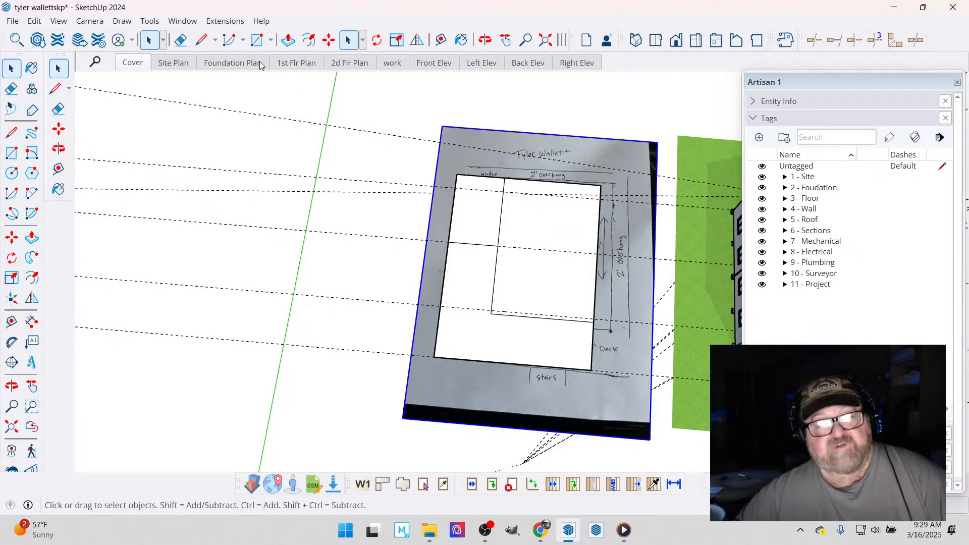
{"action": "left_click", "coordinate": [328, 40]}
{"action": "left_click", "coordinate": [629, 159]}
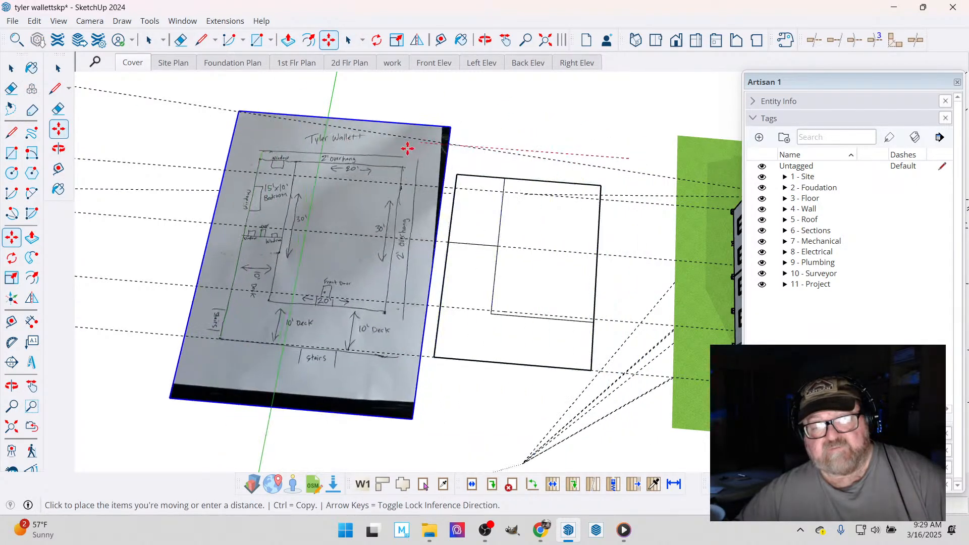
{"action": "left_click", "coordinate": [388, 146]}
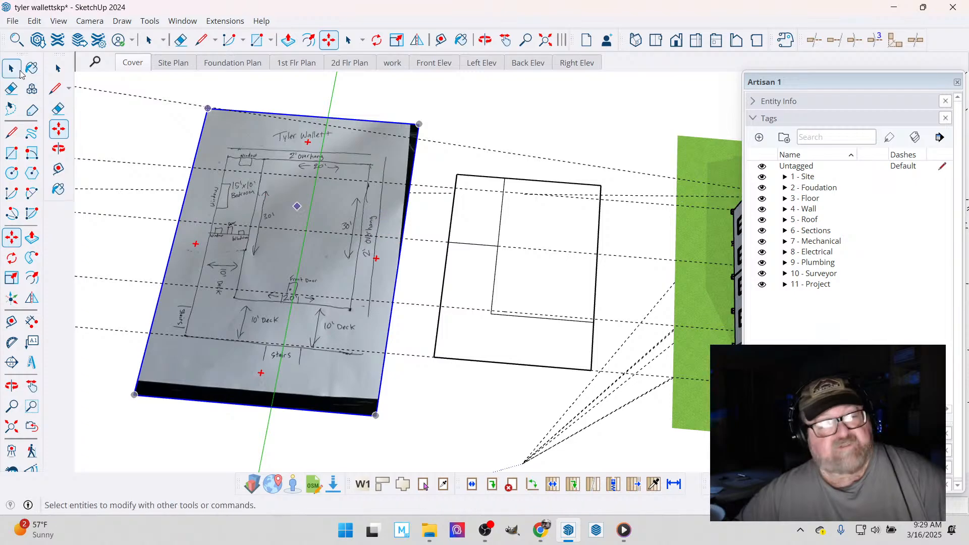
- Delete all guide lines in the model
{"action": "left_click", "coordinate": [35, 21]}
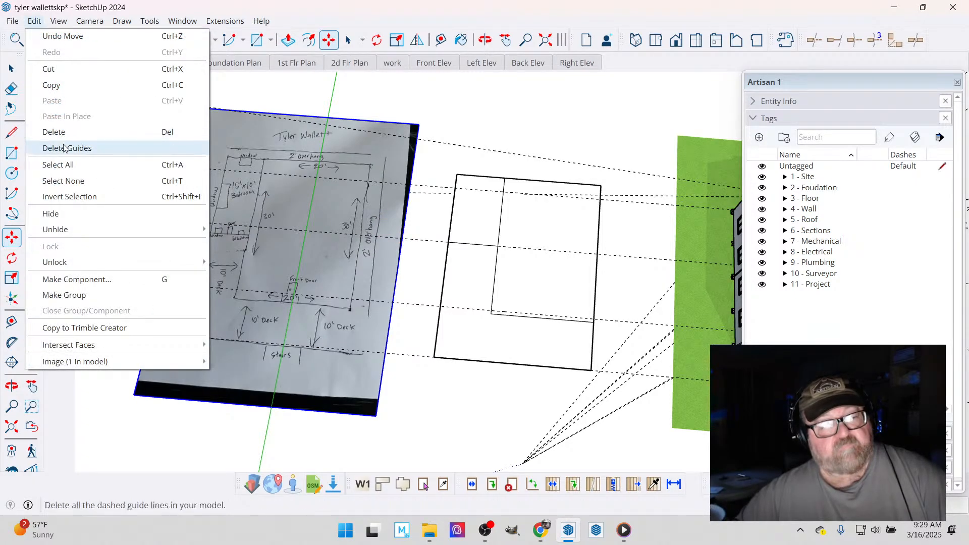
{"action": "left_click", "coordinate": [57, 146]}
{"action": "left_click", "coordinate": [571, 282]}
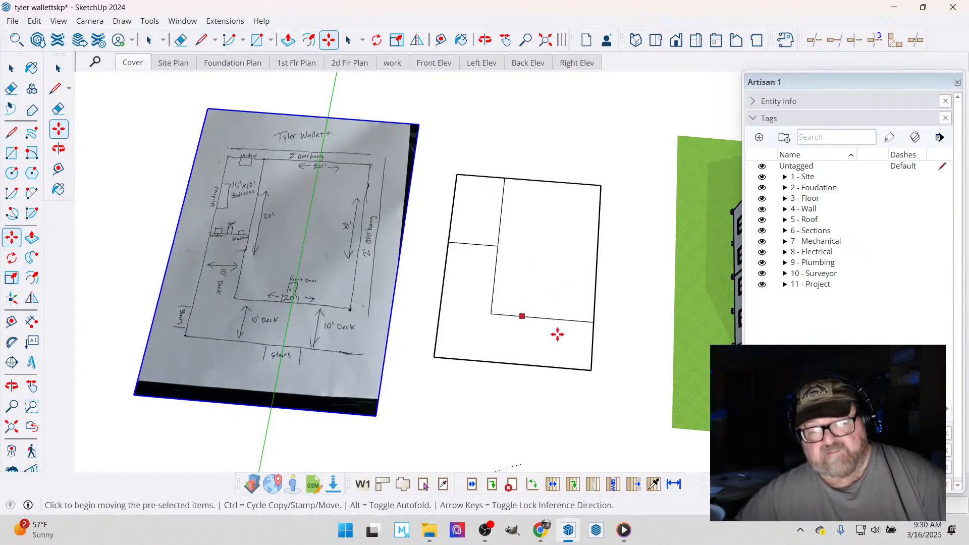
- Measure the house model's center roof section from seam to seam, placing a guide along the far seam
{"action": "scroll", "coordinate": [575, 315], "scroll_direction": "up", "scroll_amount": 3}
{"action": "scroll", "coordinate": [514, 328], "scroll_direction": "down", "scroll_amount": 2}
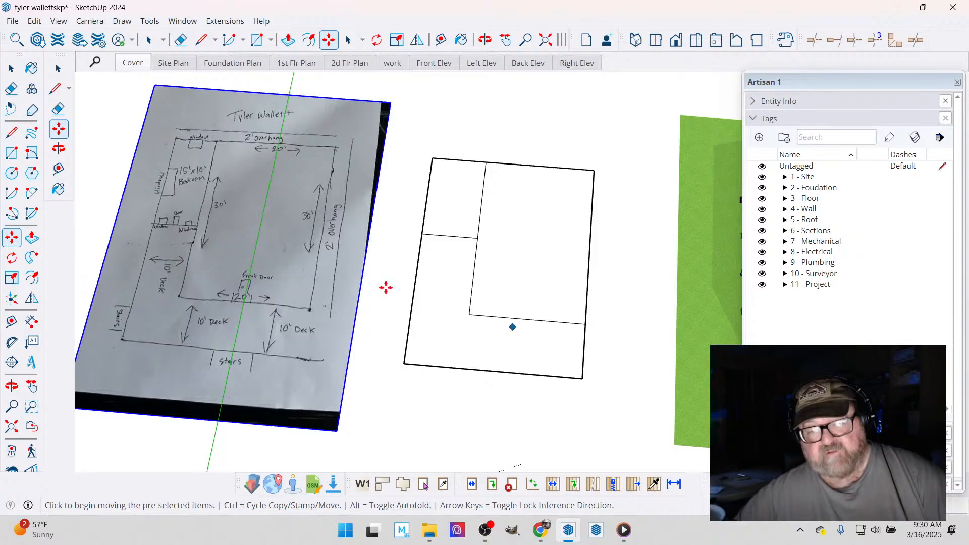
{"action": "scroll", "coordinate": [383, 288], "scroll_direction": "down", "scroll_amount": 1}
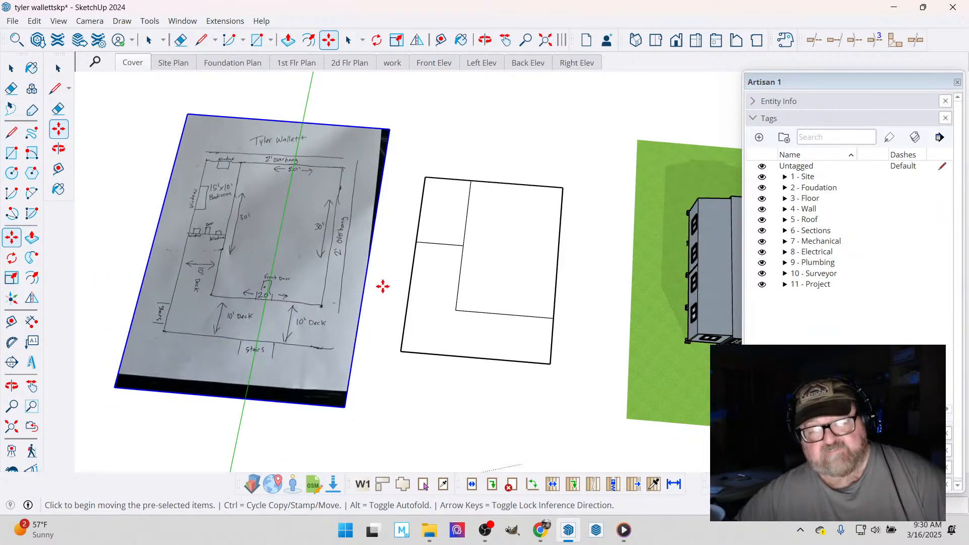
{"action": "scroll", "coordinate": [526, 141], "scroll_direction": "up", "scroll_amount": 2}
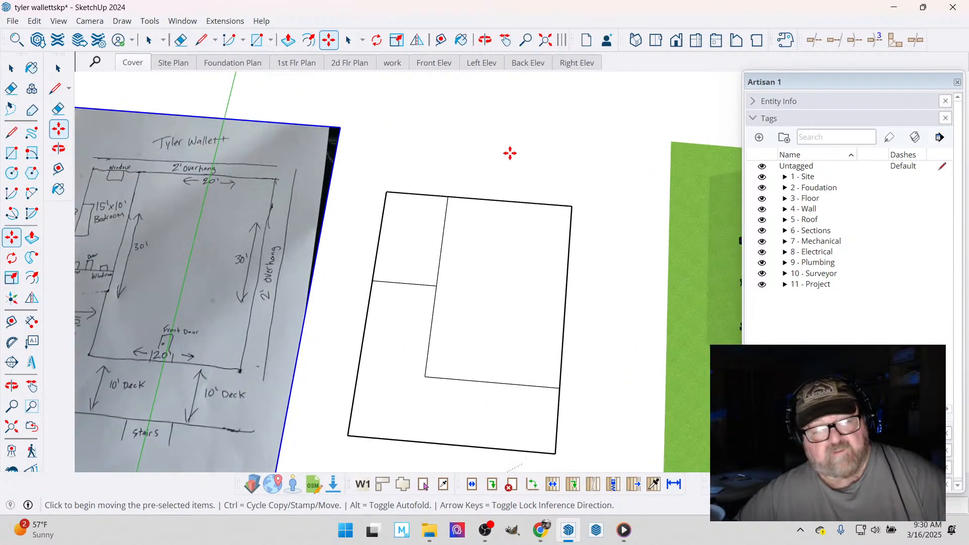
{"action": "scroll", "coordinate": [519, 216], "scroll_direction": "down", "scroll_amount": 1}
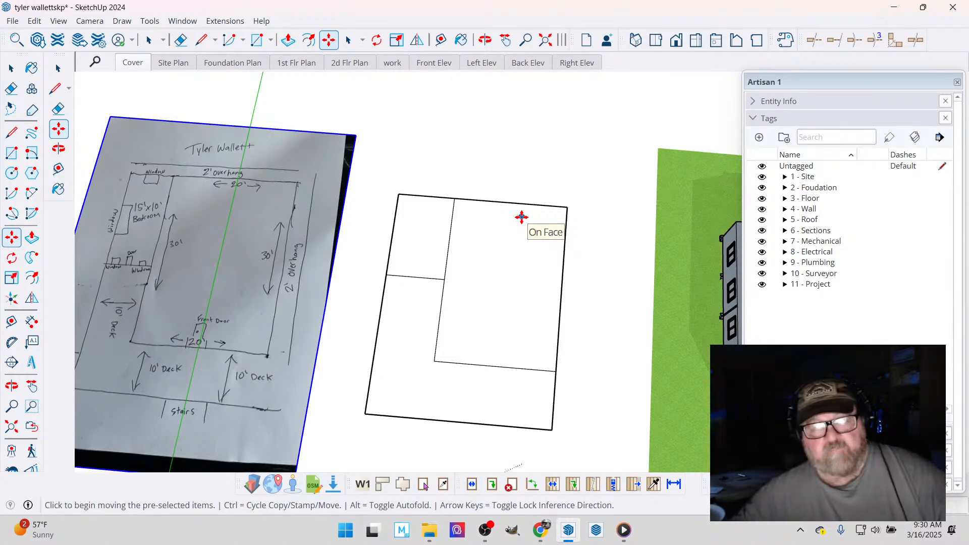
{"action": "scroll", "coordinate": [427, 193], "scroll_direction": "down", "scroll_amount": 3}
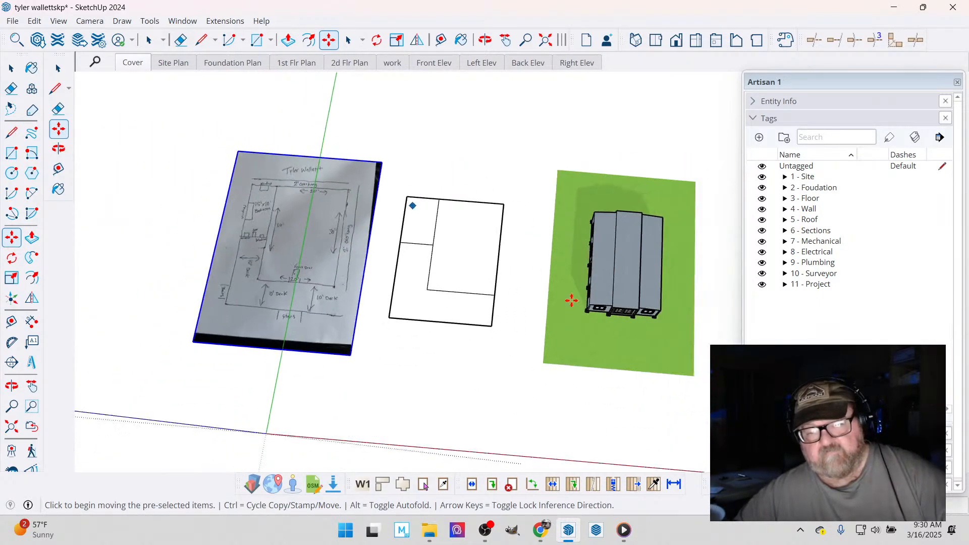
{"action": "scroll", "coordinate": [641, 300], "scroll_direction": "up", "scroll_amount": 5}
{"action": "scroll", "coordinate": [640, 281], "scroll_direction": "up", "scroll_amount": 1}
{"action": "key", "text": "t"}
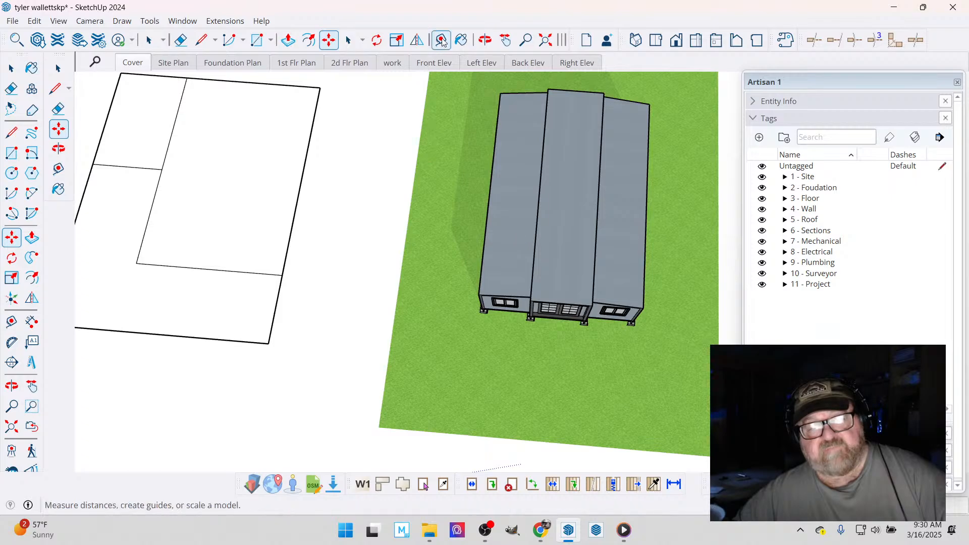
{"action": "scroll", "coordinate": [550, 207], "scroll_direction": "up", "scroll_amount": 3}
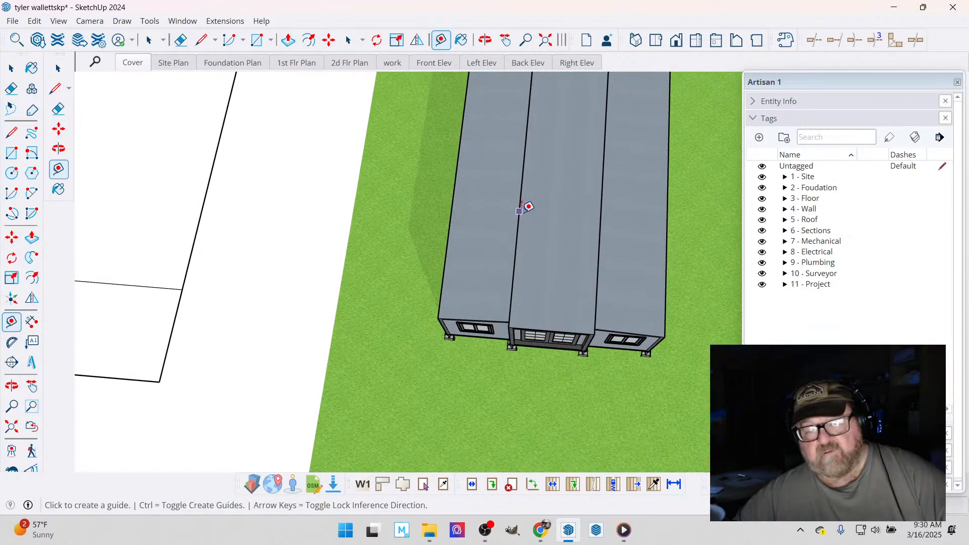
{"action": "left_click", "coordinate": [520, 211]}
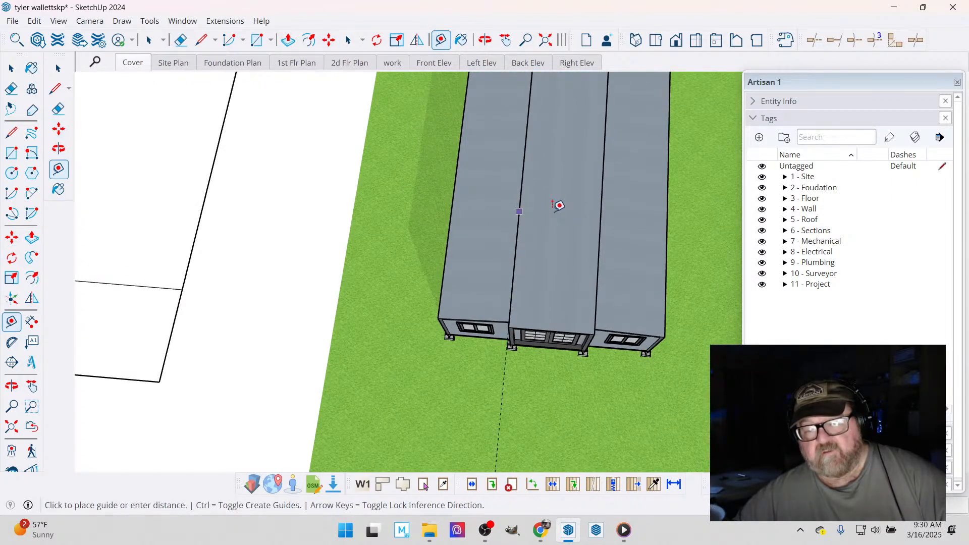
{"action": "left_click", "coordinate": [601, 212]}
- Place a guide parallel to the footprint's inner side edge, through the midpoint of the footprint's front edge
{"action": "scroll", "coordinate": [638, 260], "scroll_direction": "down", "scroll_amount": 4}
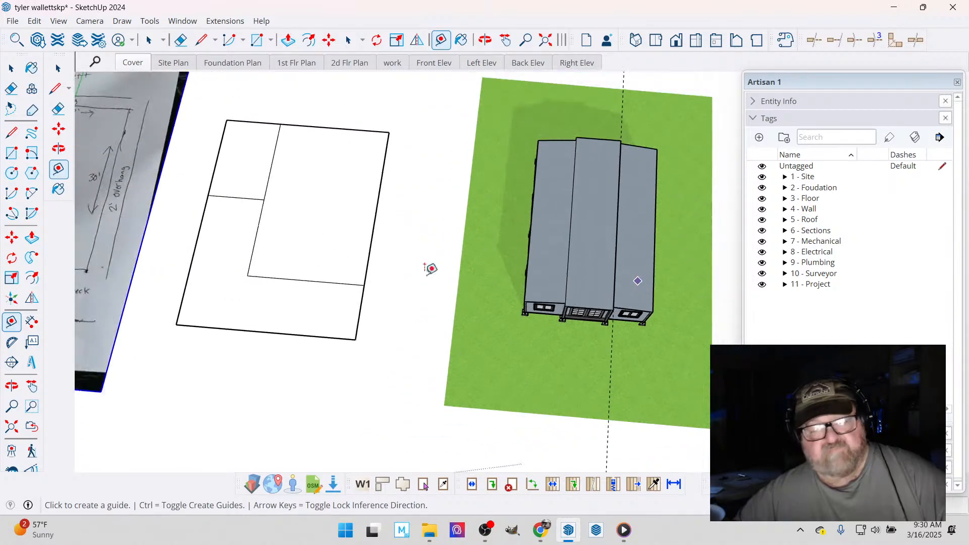
{"action": "scroll", "coordinate": [258, 197], "scroll_direction": "up", "scroll_amount": 2}
{"action": "left_click", "coordinate": [272, 182]}
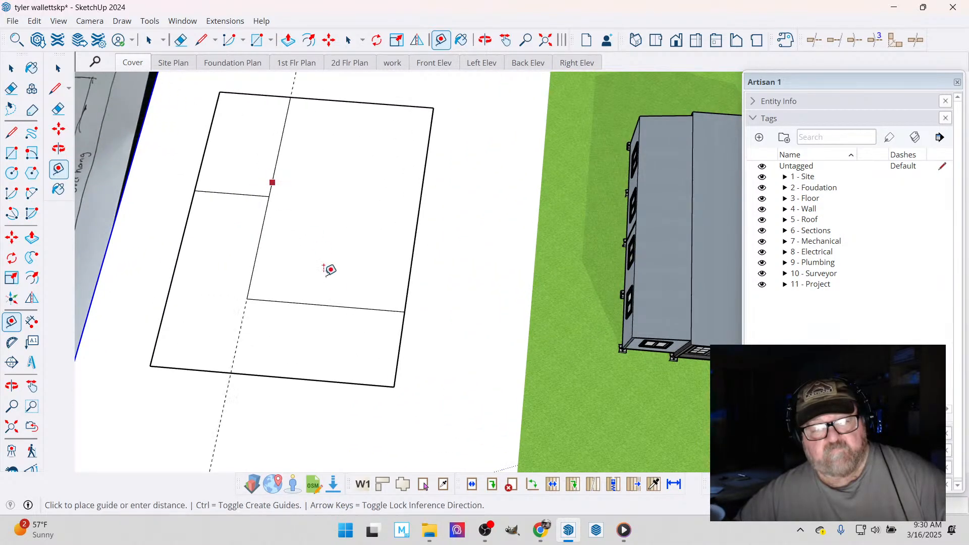
{"action": "left_click", "coordinate": [329, 298]}
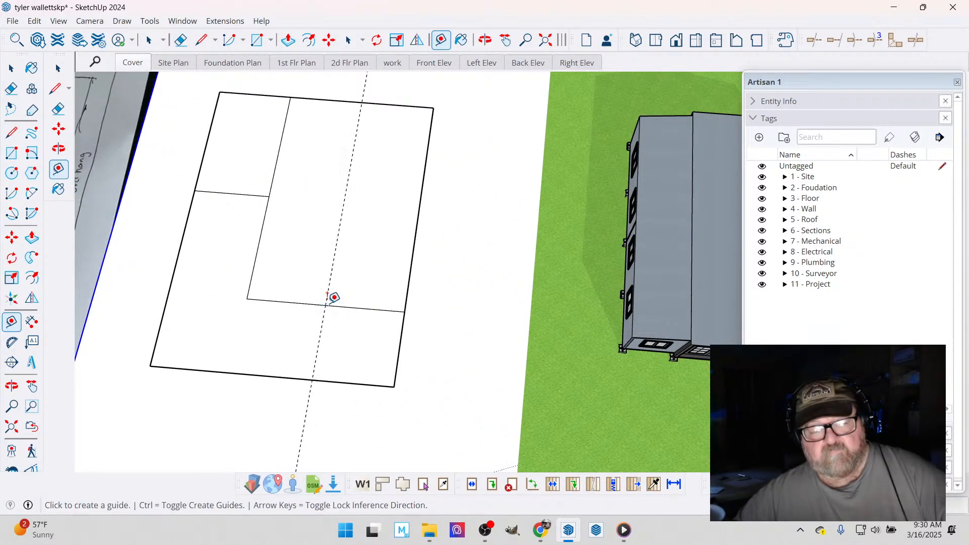
- Place a parallel guide on each side of the footprint's center guide, offset by half of the 7' 5" center roof width
{"action": "scroll", "coordinate": [304, 249], "scroll_direction": "down", "scroll_amount": 2}
{"action": "scroll", "coordinate": [306, 248], "scroll_direction": "up", "scroll_amount": 3}
{"action": "scroll", "coordinate": [306, 248], "scroll_direction": "up", "scroll_amount": 1}
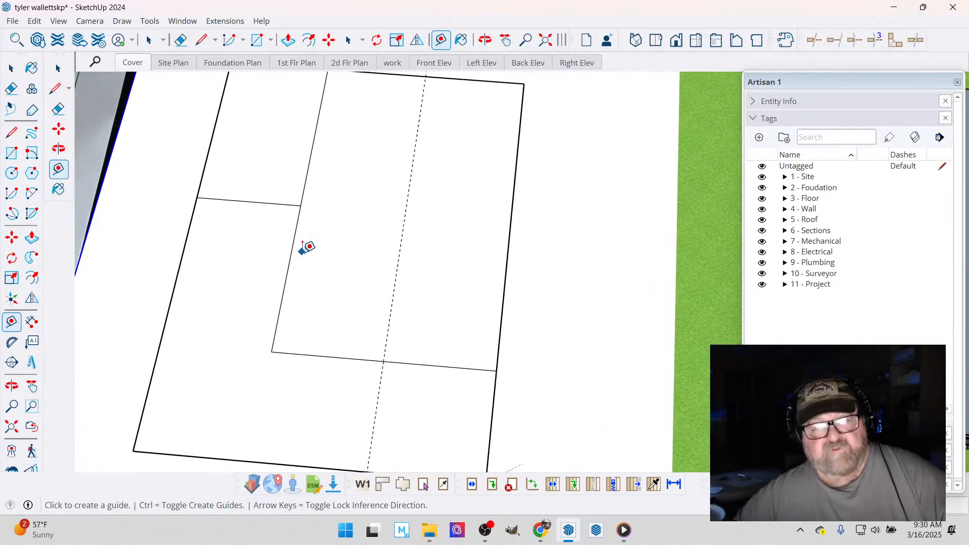
{"action": "left_click", "coordinate": [395, 282]}
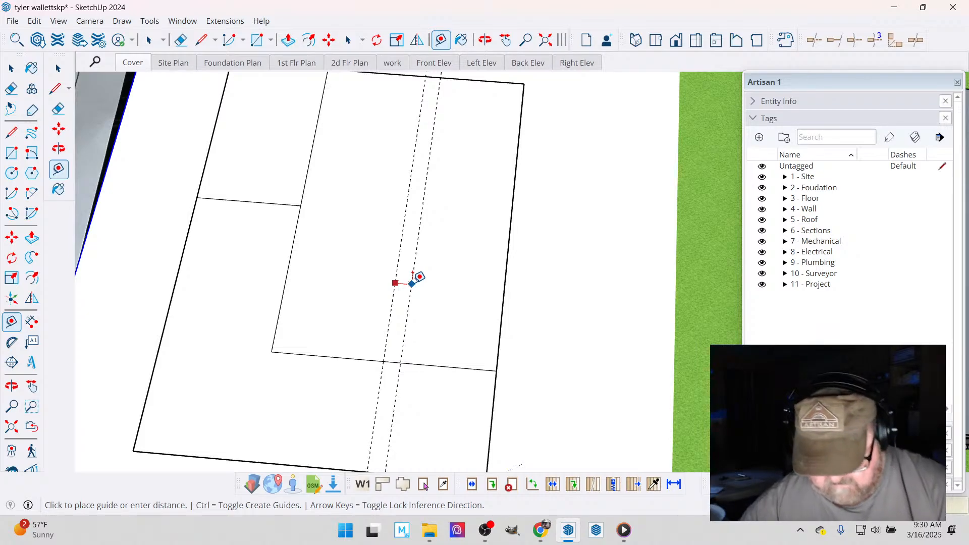
{"action": "key", "text": "Return"}
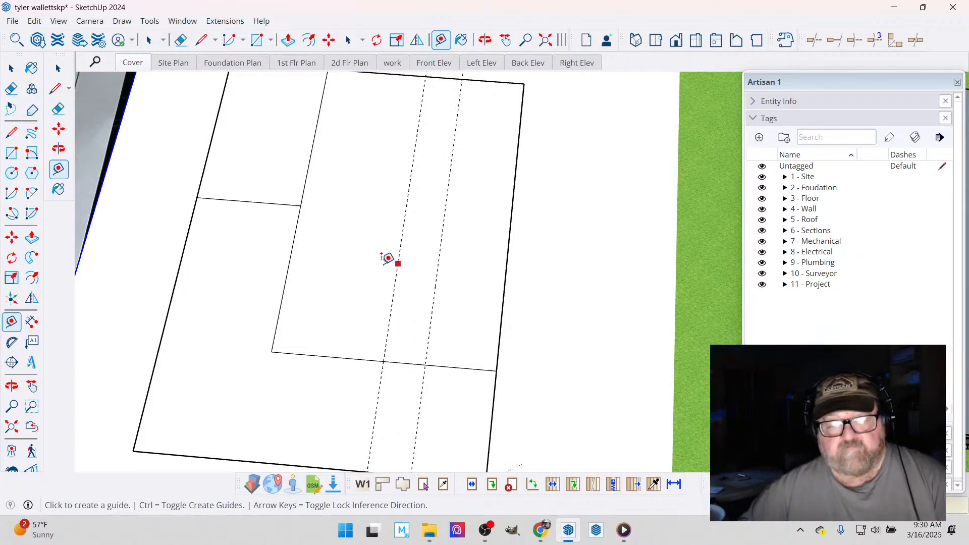
{"action": "left_click", "coordinate": [396, 268]}
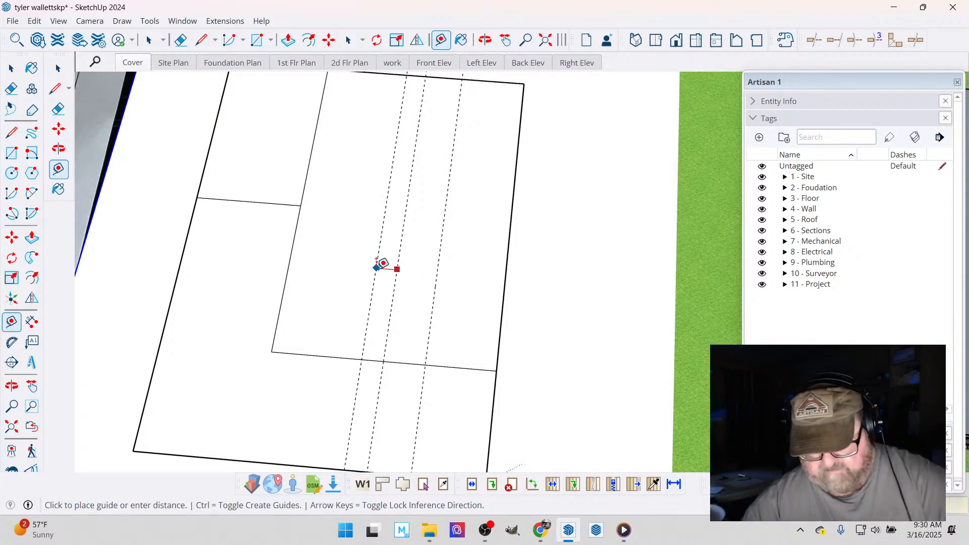
{"action": "key", "text": "Return"}
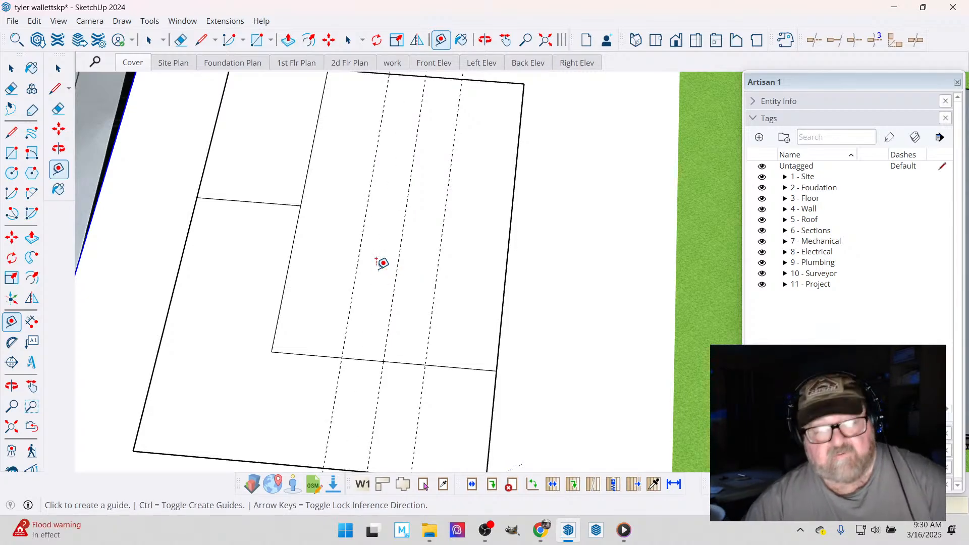
- Measure the distance between the two outer guides of the center section
{"action": "left_click", "coordinate": [358, 262]}
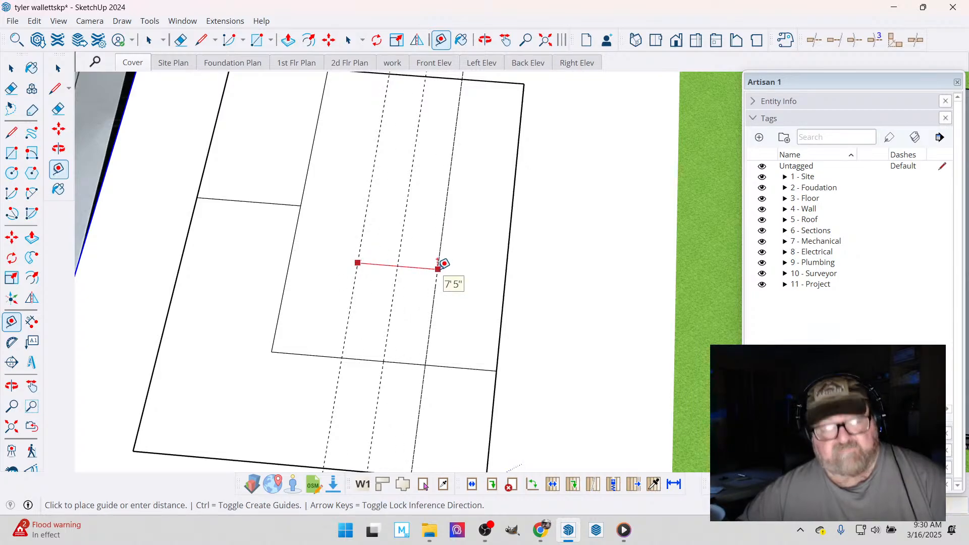
{"action": "scroll", "coordinate": [432, 270], "scroll_direction": "down", "scroll_amount": 1}
{"action": "key", "text": "Escape"}
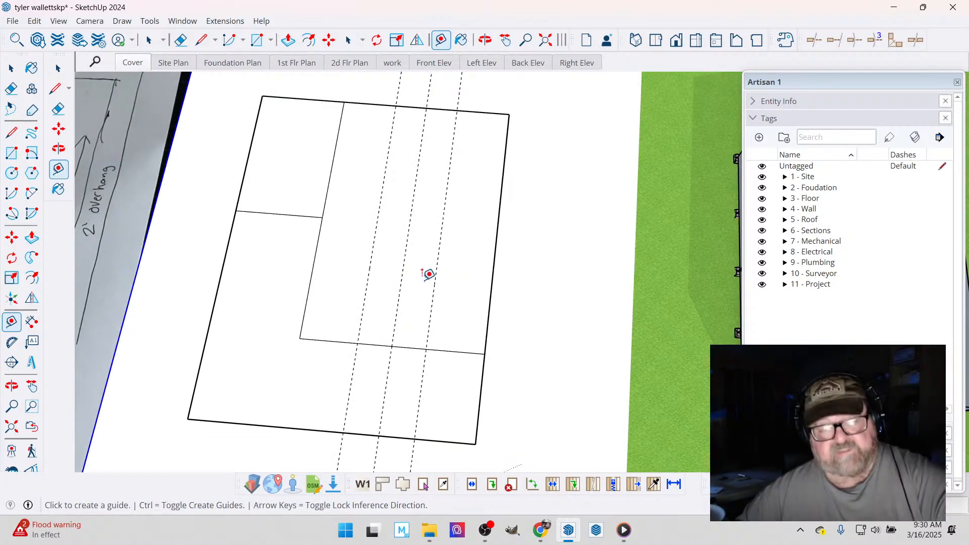
- Place one guide slightly inside the house's front edge and another slightly inside the footprint's rear edge, both parallel to those edges
{"action": "left_click", "coordinate": [338, 341]}
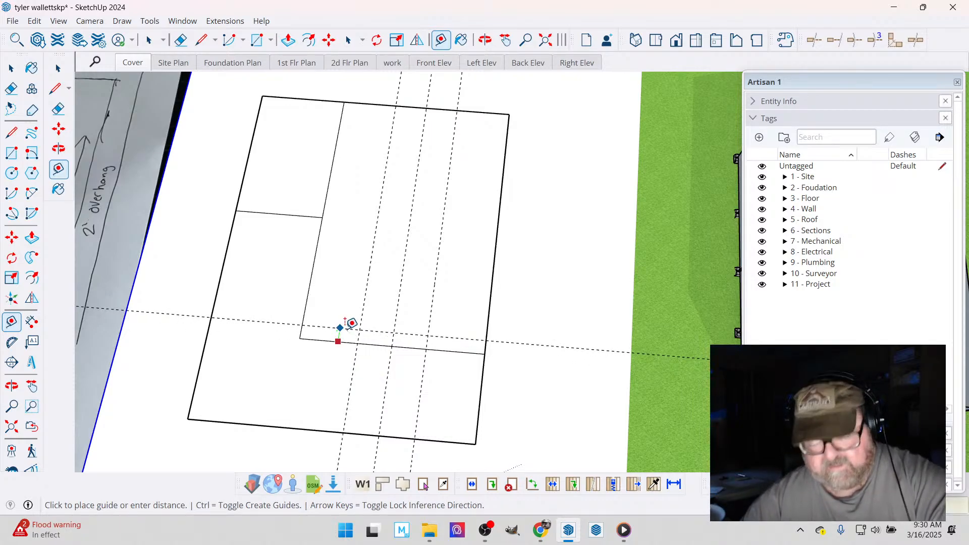
{"action": "left_click", "coordinate": [349, 335]}
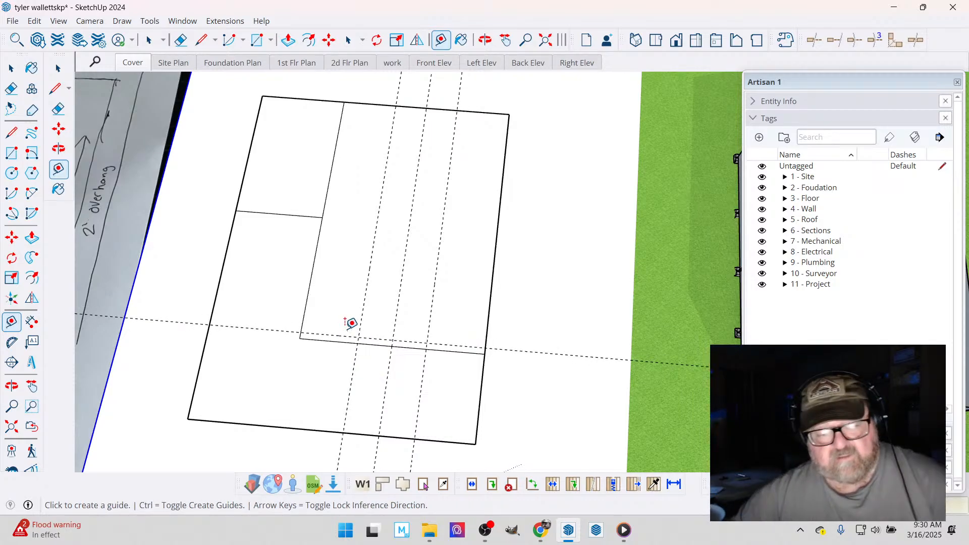
{"action": "left_click", "coordinate": [379, 104]}
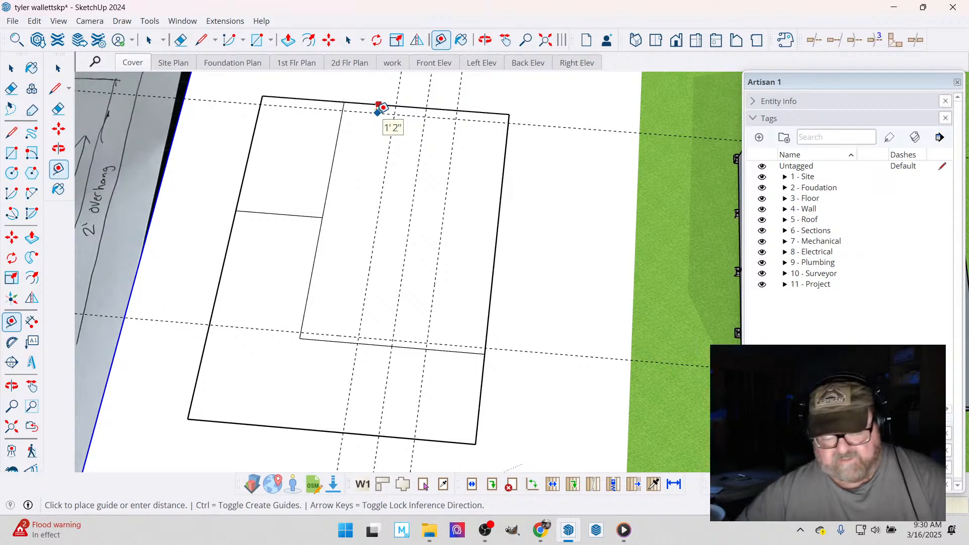
{"action": "left_click", "coordinate": [382, 107]}
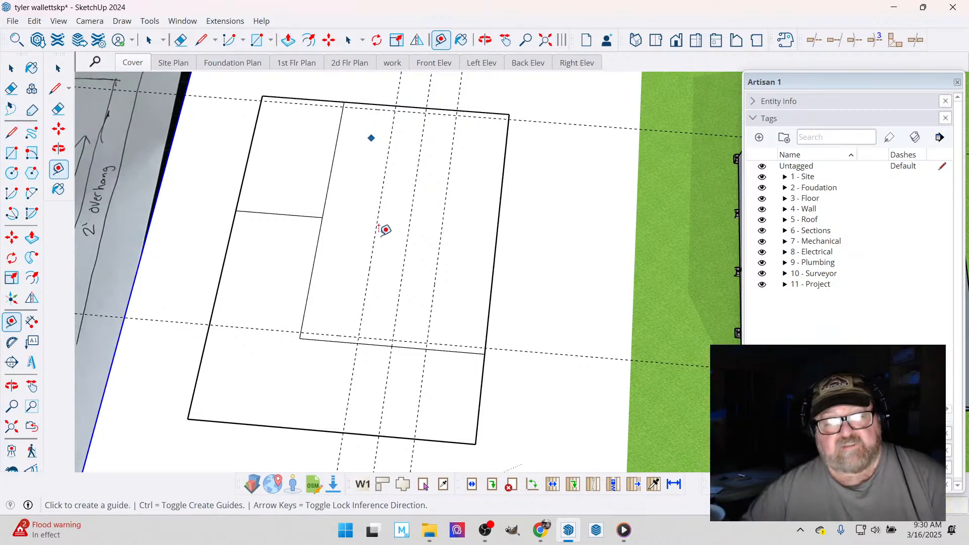
- Move the line between the bedroom and the side deck slightly toward the front of the plan
{"action": "scroll", "coordinate": [389, 234], "scroll_direction": "down", "scroll_amount": 3}
{"action": "scroll", "coordinate": [383, 98], "scroll_direction": "up", "scroll_amount": 5}
{"action": "scroll", "coordinate": [362, 146], "scroll_direction": "up", "scroll_amount": 1}
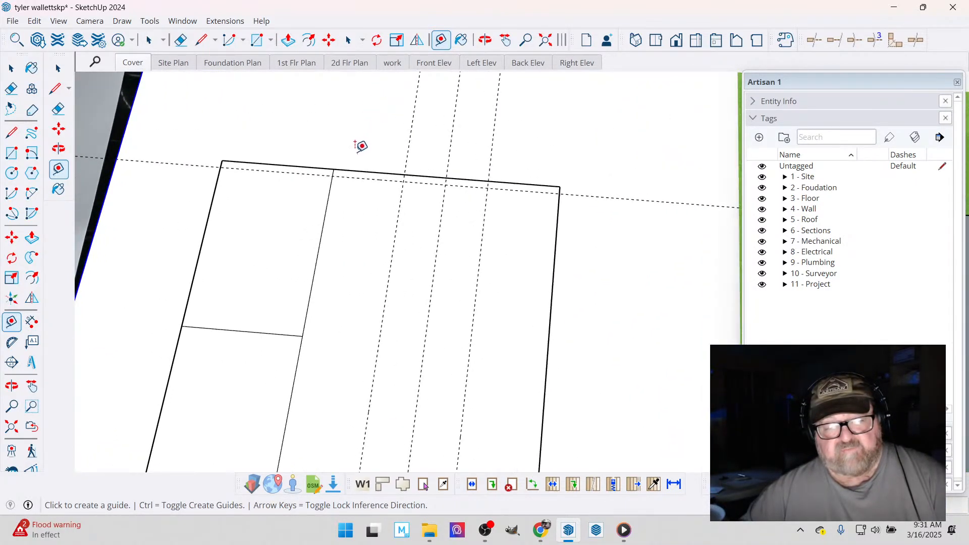
{"action": "left_click", "coordinate": [12, 68]}
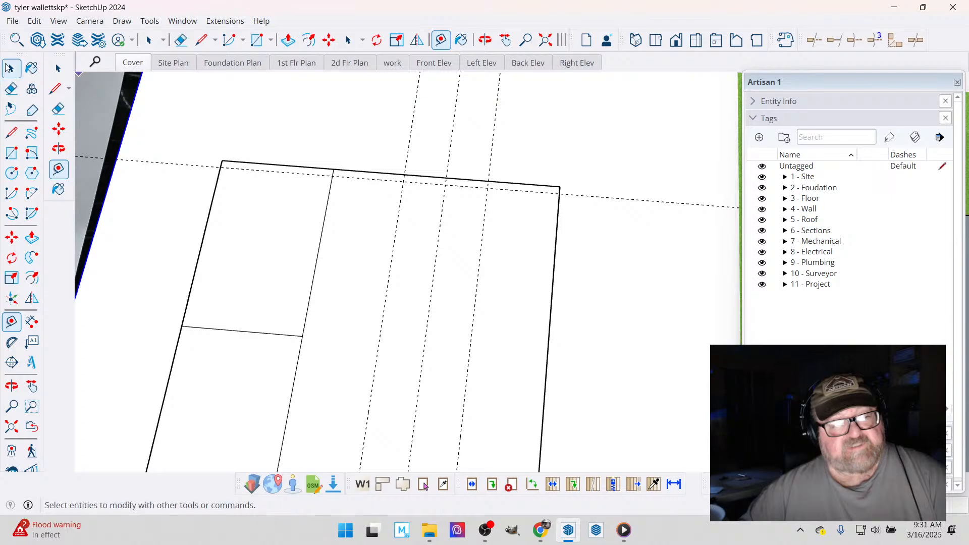
{"action": "left_click", "coordinate": [266, 335]}
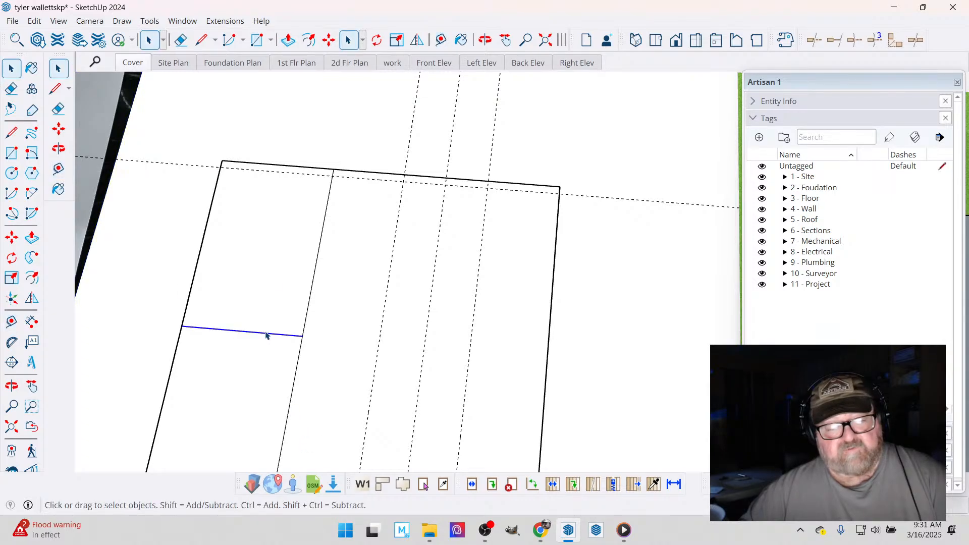
{"action": "left_click", "coordinate": [328, 40]}
{"action": "left_click", "coordinate": [301, 263]}
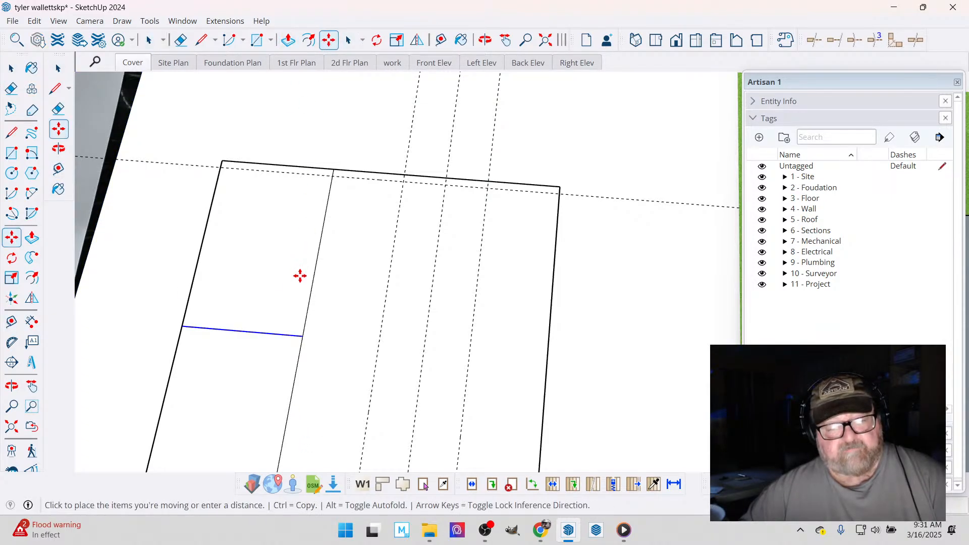
{"action": "key", "text": "Escape"}
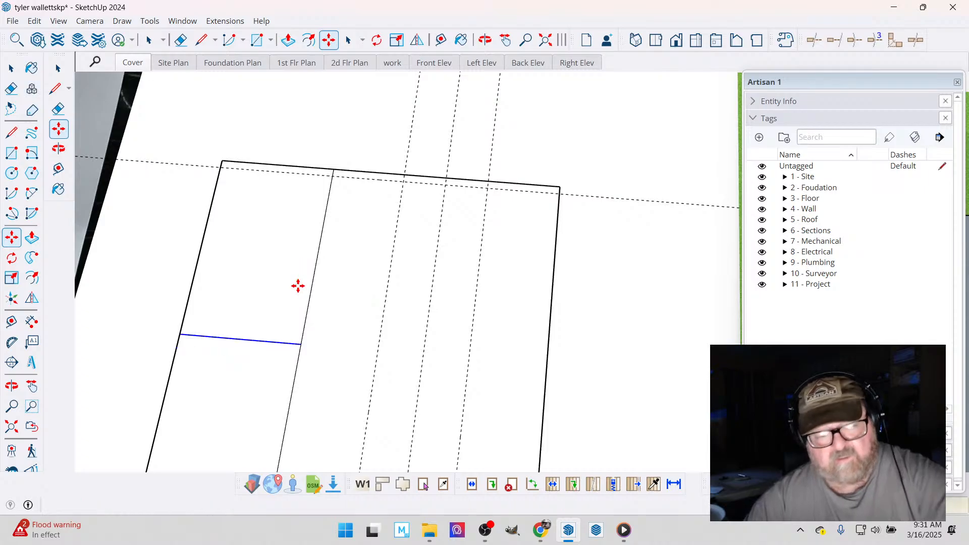
- Draw the recessed rear edges along the guide on both sides of the center section, with short returns to the original rear edge
{"action": "left_click", "coordinate": [201, 40]}
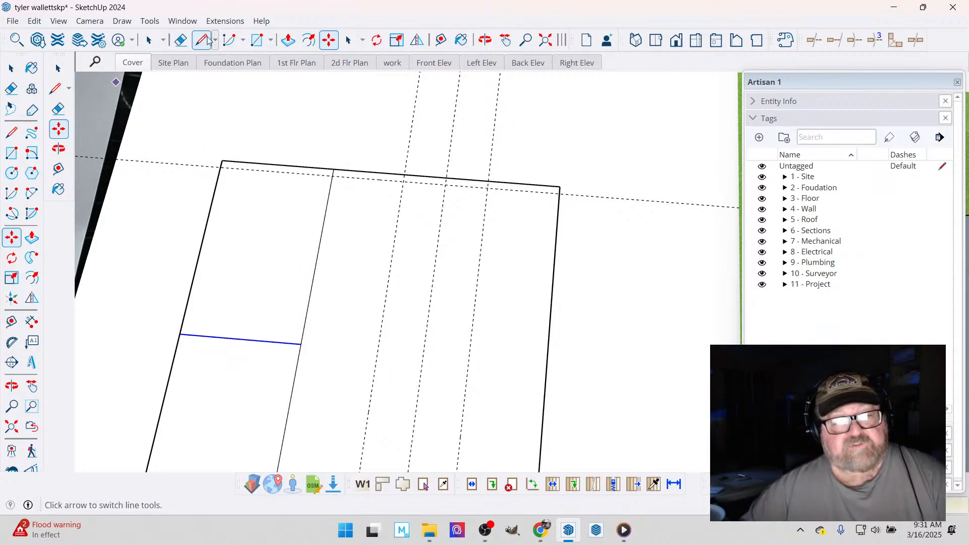
{"action": "left_click", "coordinate": [221, 167]}
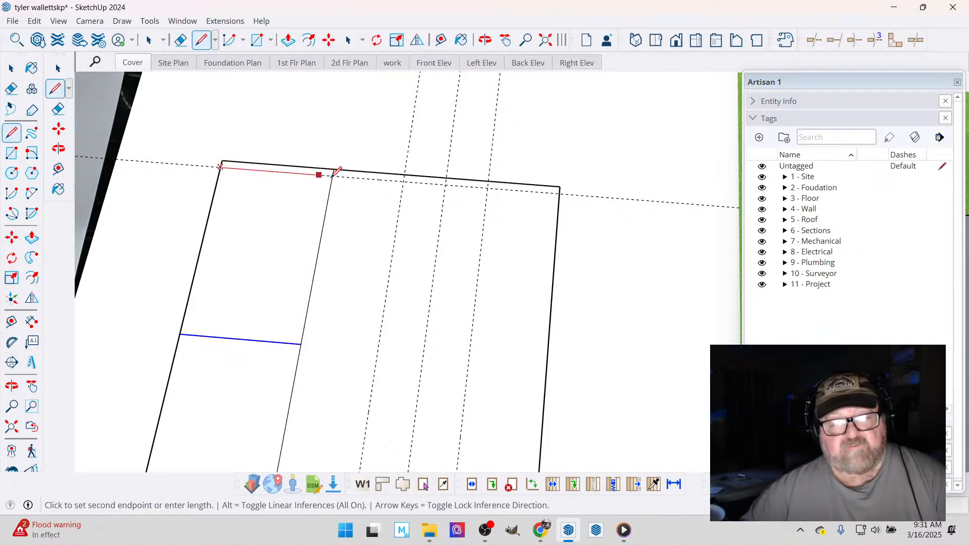
{"action": "left_click", "coordinate": [404, 180]}
{"action": "key", "text": "Escape"}
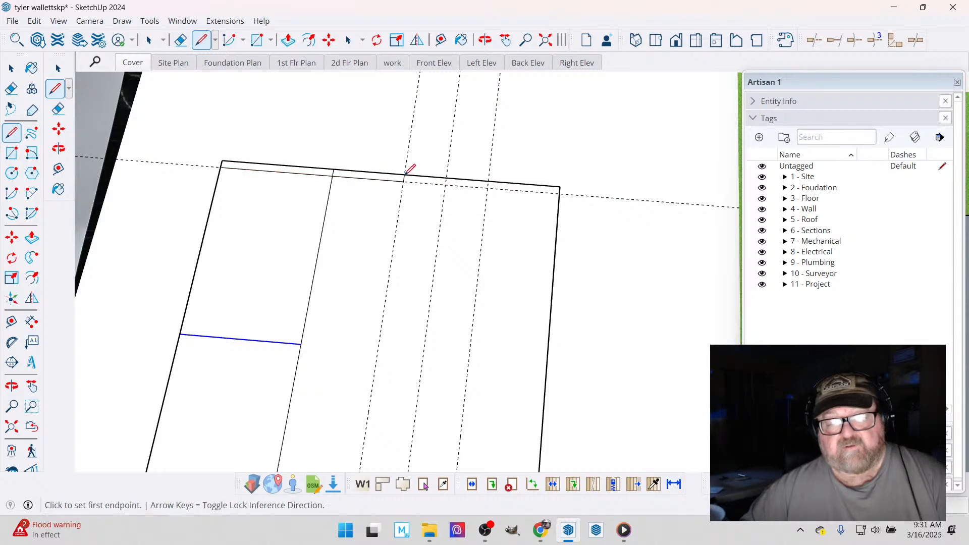
{"action": "left_click", "coordinate": [488, 187]}
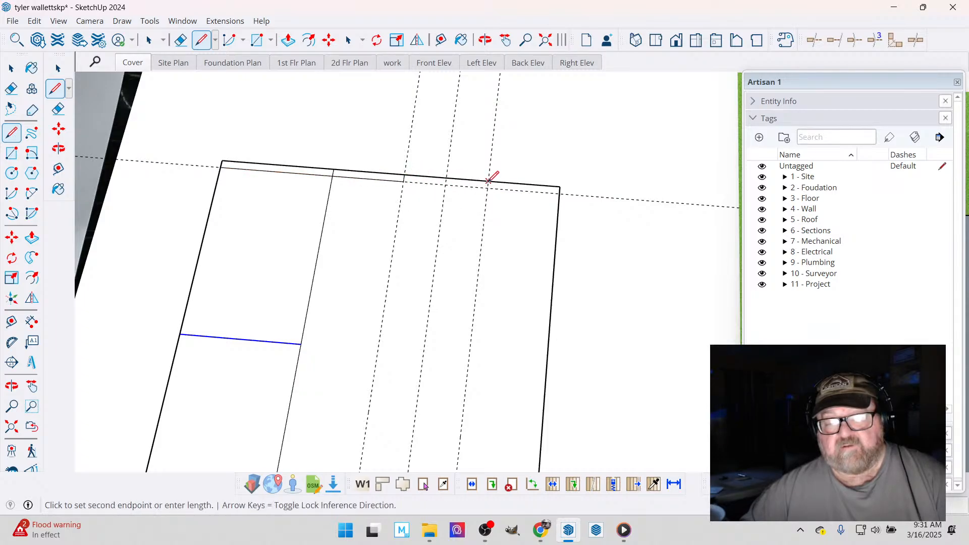
{"action": "left_click", "coordinate": [559, 194]}
- Erase the original rear edge segments beside the center section along with the rear and center section guides
{"action": "key", "text": "e"}
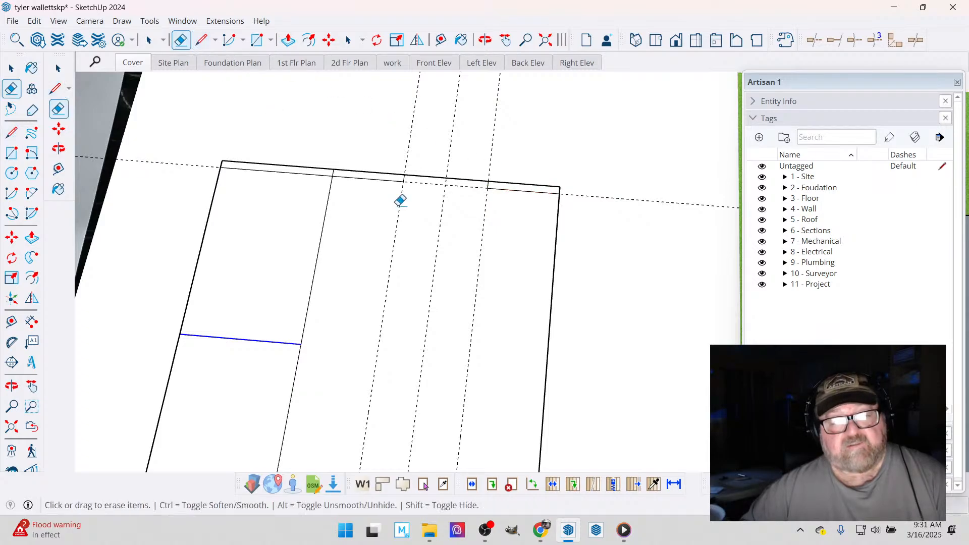
{"action": "left_click", "coordinate": [377, 171]}
{"action": "mouse_move", "coordinate": [357, 165]}
{"action": "left_mouse_down"}
{"action": "mouse_move", "coordinate": [223, 160]}
{"action": "mouse_move", "coordinate": [184, 177]}
{"action": "left_mouse_up"}
{"action": "left_click_drag", "start_coordinate": [385, 136], "coordinate": [538, 170]}
{"action": "left_click", "coordinate": [511, 183]}
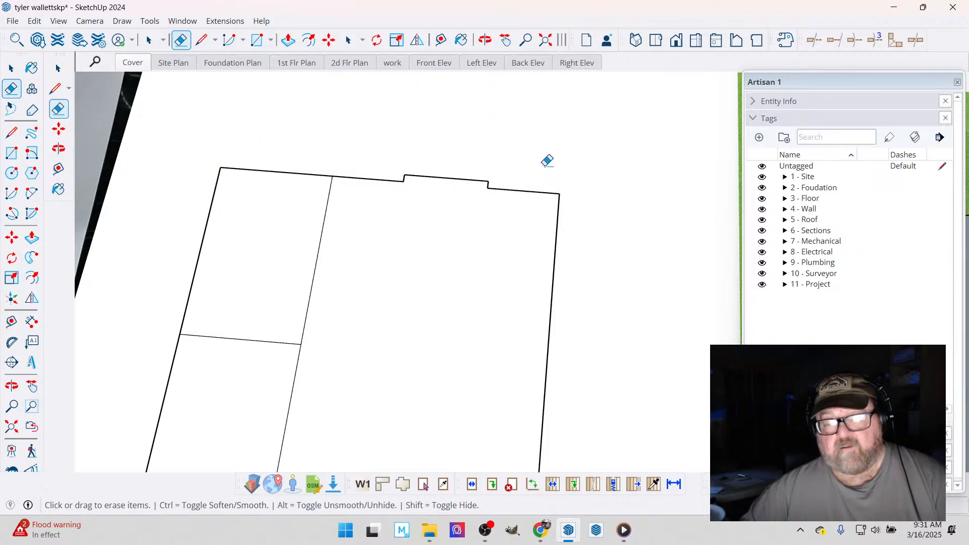
- Draw the center section's two side lines from the rear projection's corners to the house's front edge
{"action": "scroll", "coordinate": [561, 141], "scroll_direction": "down", "scroll_amount": 5}
{"action": "scroll", "coordinate": [441, 365], "scroll_direction": "up", "scroll_amount": 6}
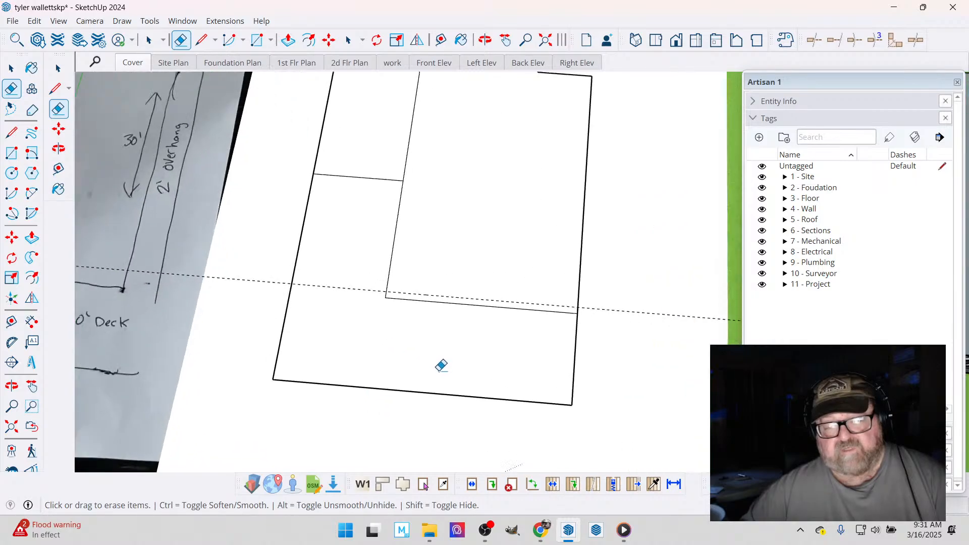
{"action": "scroll", "coordinate": [442, 365], "scroll_direction": "up", "scroll_amount": 1}
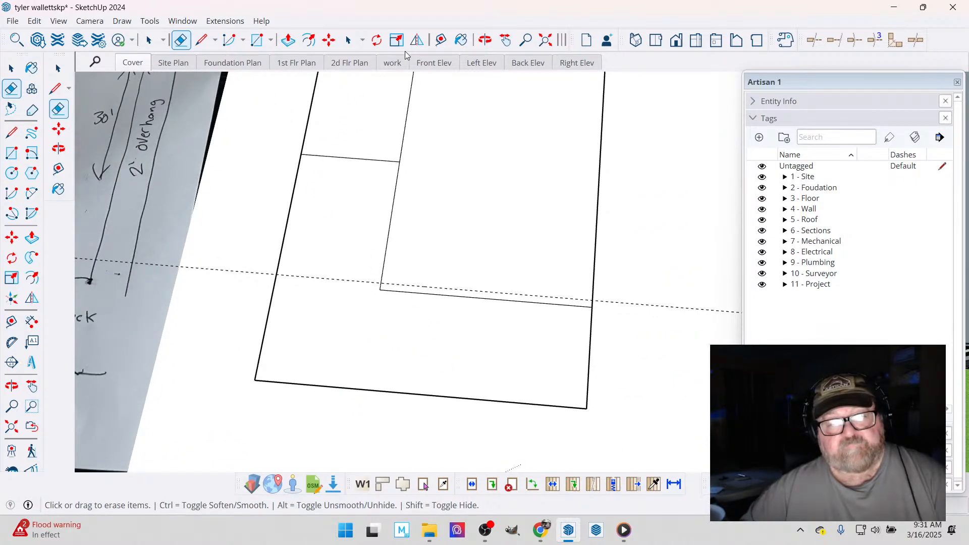
{"action": "scroll", "coordinate": [417, 225], "scroll_direction": "down", "scroll_amount": 3}
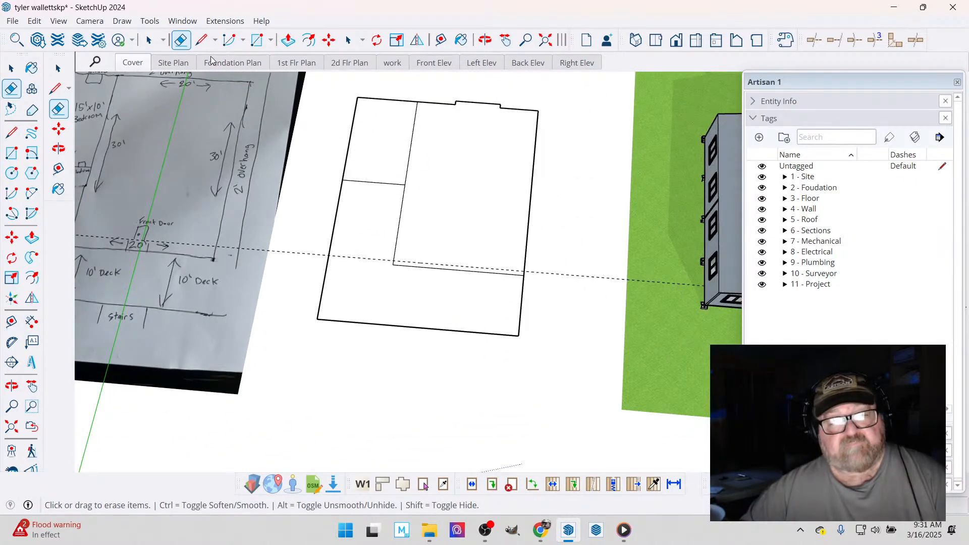
{"action": "key", "text": "l"}
{"action": "left_click", "coordinate": [455, 104]}
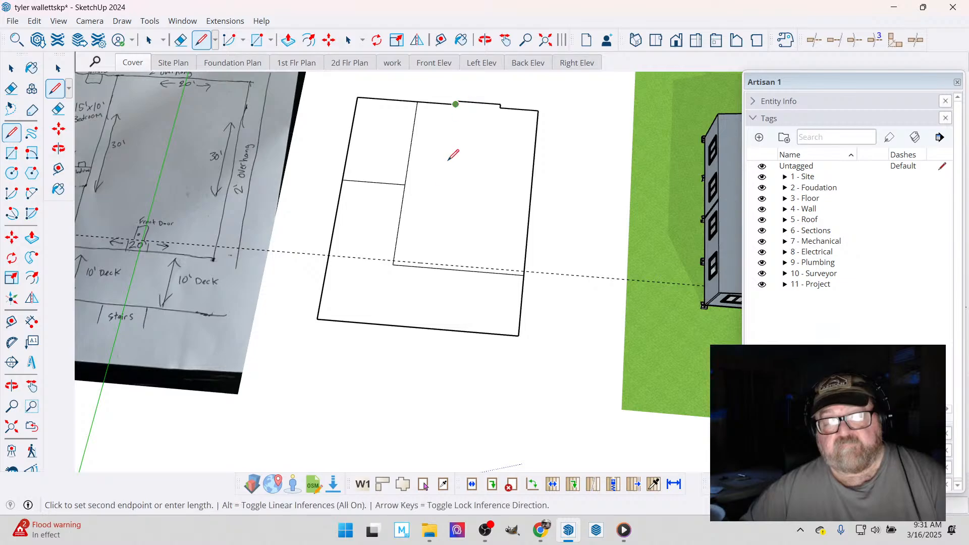
{"action": "scroll", "coordinate": [441, 187], "scroll_direction": "down", "scroll_amount": 1}
{"action": "left_click", "coordinate": [435, 262]}
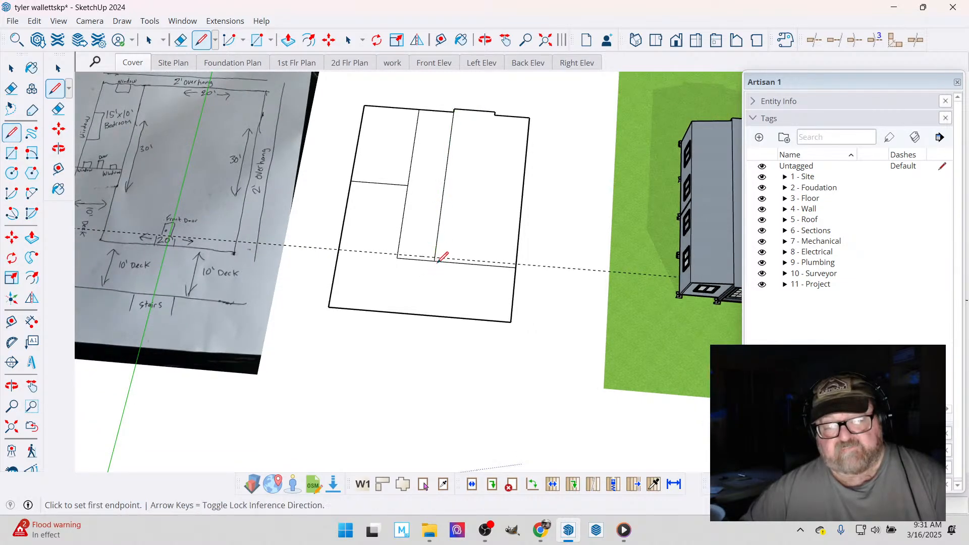
{"action": "left_click", "coordinate": [496, 114]}
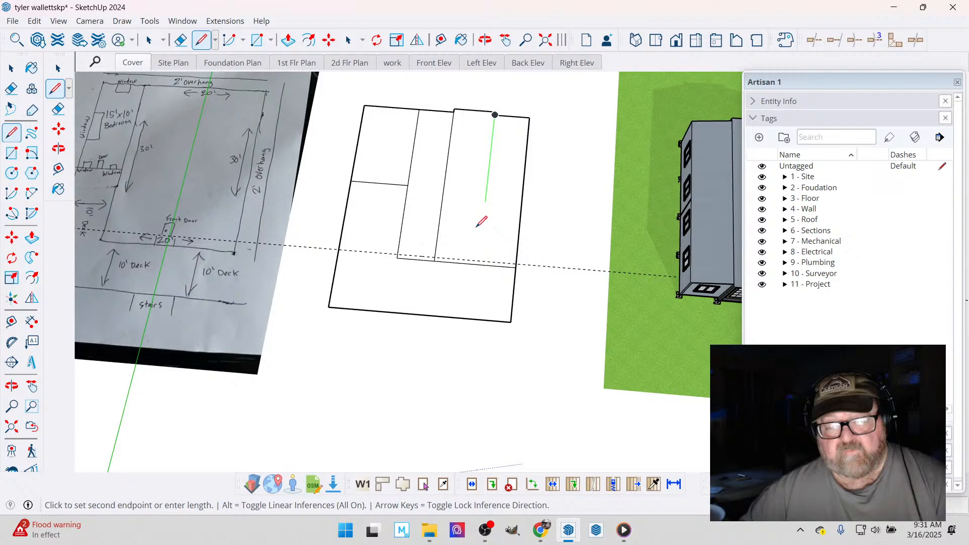
{"action": "left_click", "coordinate": [479, 263]}
- Draw the recessed front edges along the guide on both sides of the center section
{"action": "scroll", "coordinate": [394, 251], "scroll_direction": "up", "scroll_amount": 4}
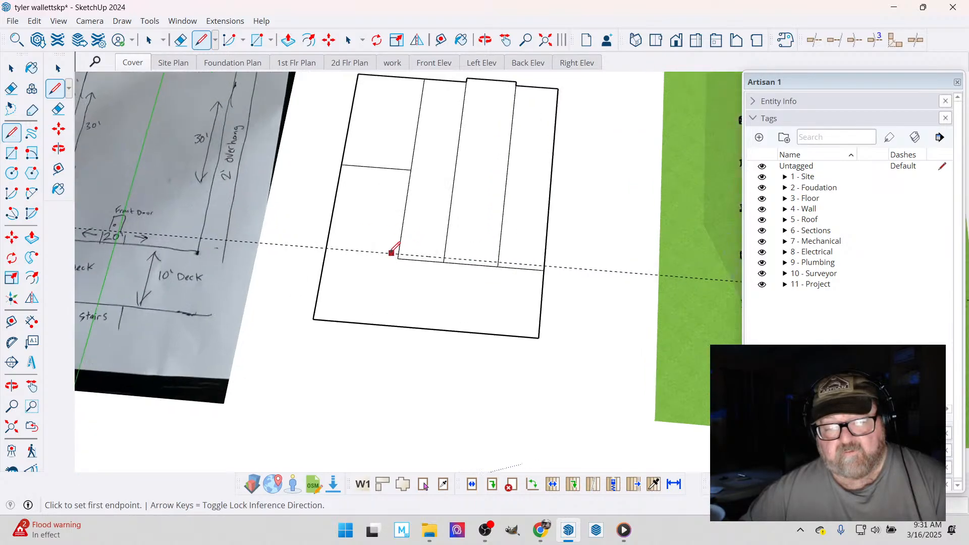
{"action": "left_click", "coordinate": [403, 254]}
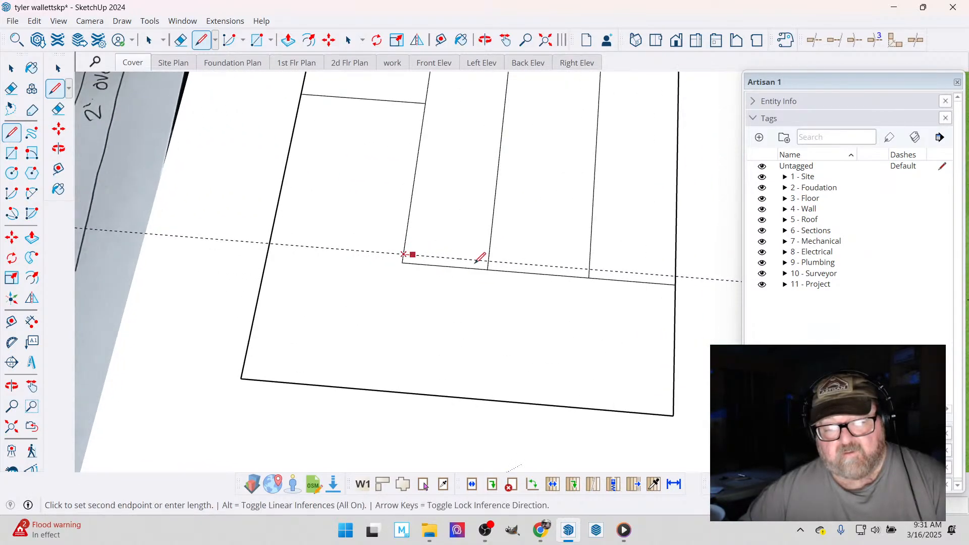
{"action": "left_click", "coordinate": [488, 260]}
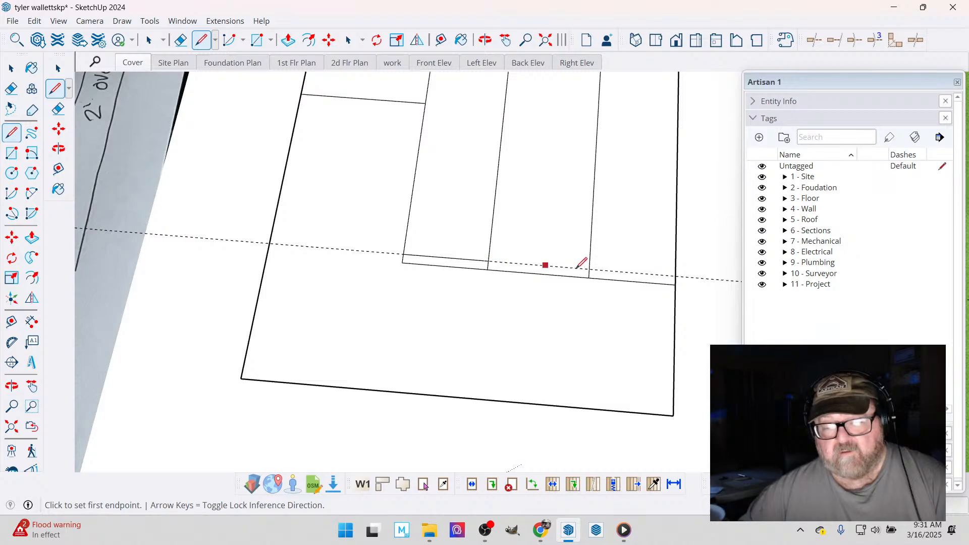
{"action": "left_click", "coordinate": [589, 277]}
{"action": "key", "text": "Escape"}
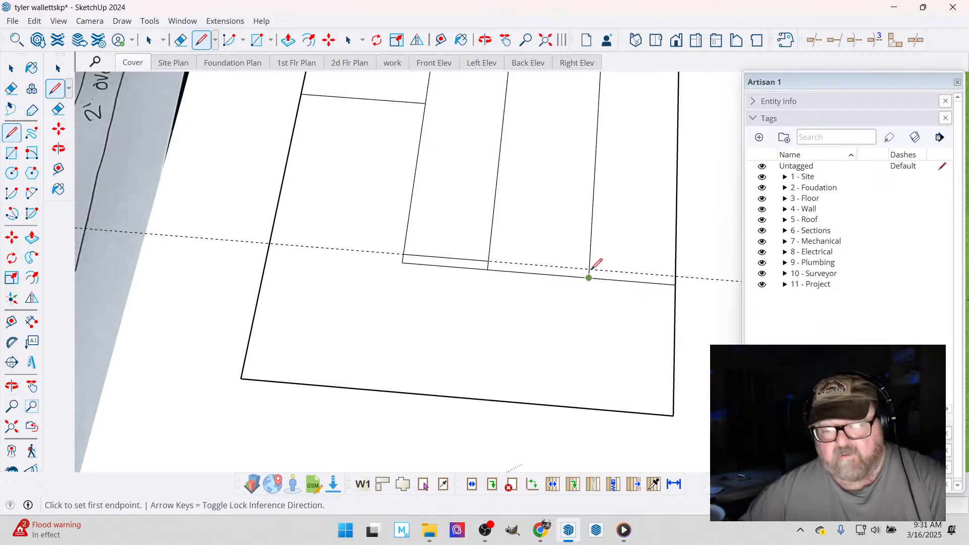
{"action": "left_click", "coordinate": [589, 269]}
{"action": "left_click", "coordinate": [675, 276]}
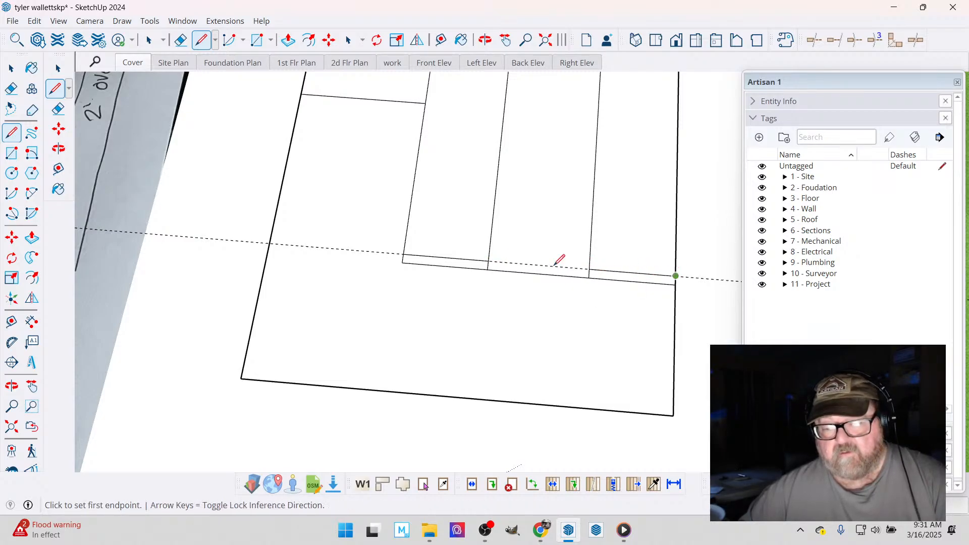
- Check the front deck's depth with a guide offset from the recessed front line to the deck's outer edge
{"action": "left_click", "coordinate": [440, 40]}
{"action": "left_click", "coordinate": [359, 250]}
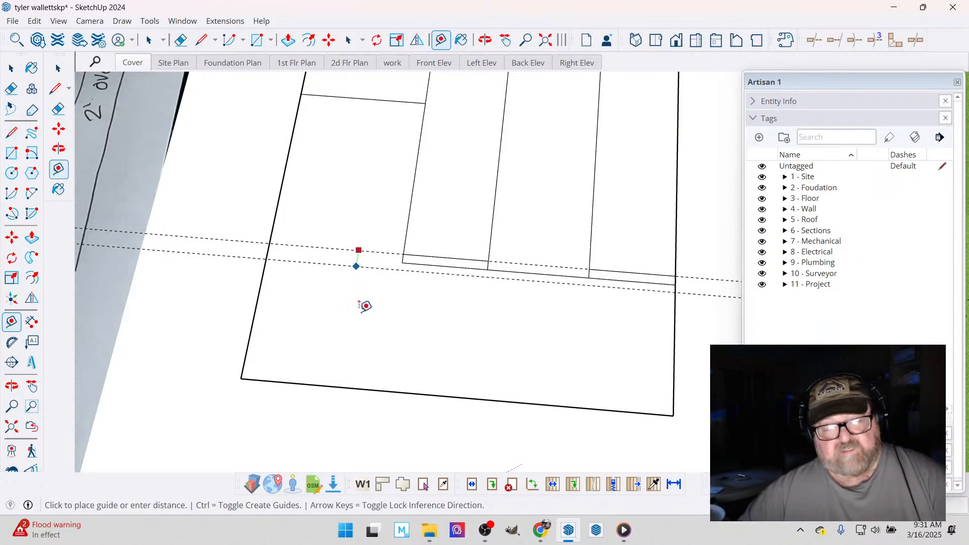
{"action": "key", "text": "Return"}
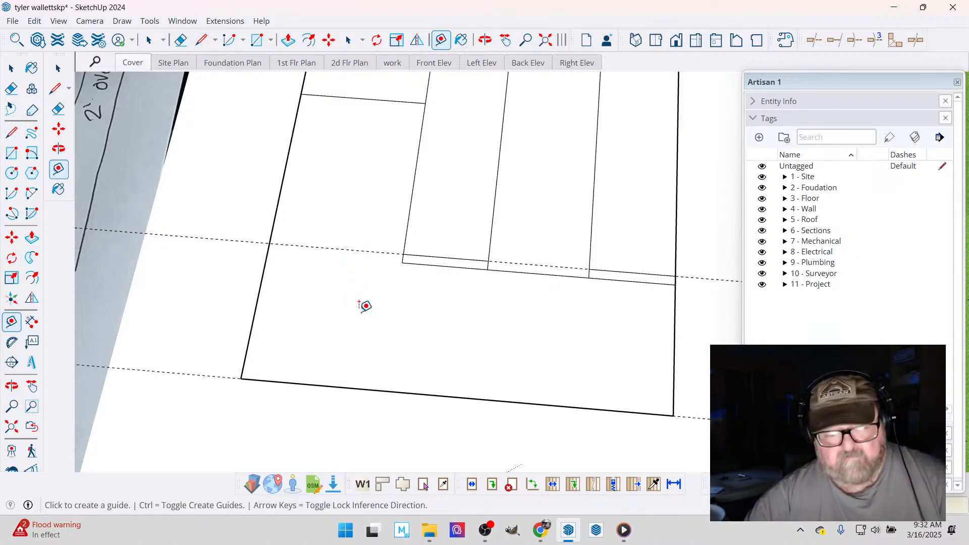
- Erase the original front edge segments beside the center section and the remaining guides around the traced plan
{"action": "left_click", "coordinate": [181, 40]}
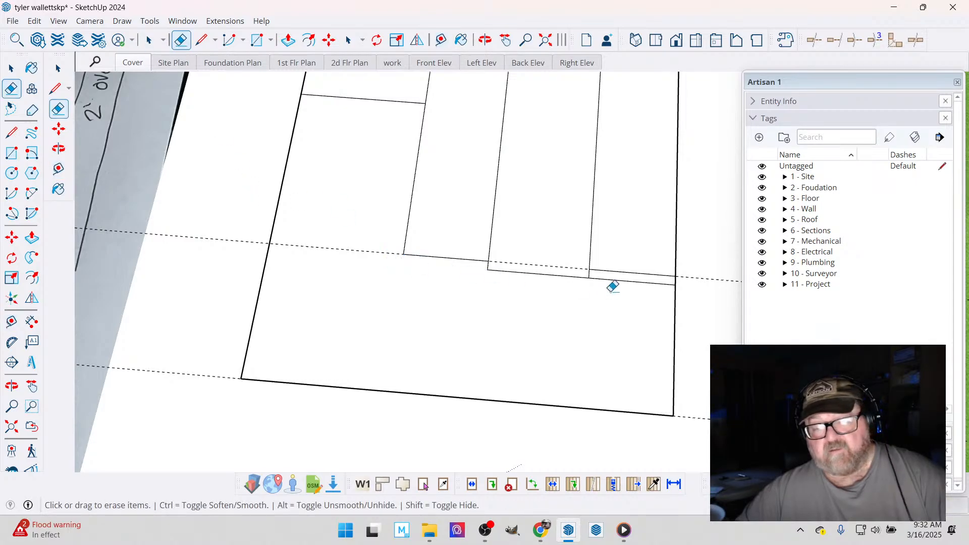
{"action": "left_click", "coordinate": [610, 274]}
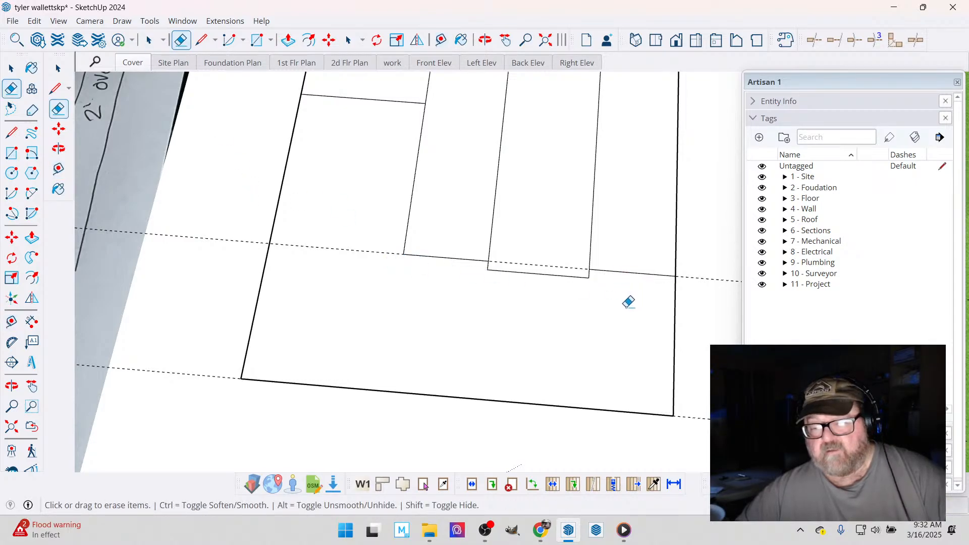
{"action": "scroll", "coordinate": [512, 329], "scroll_direction": "down", "scroll_amount": 1}
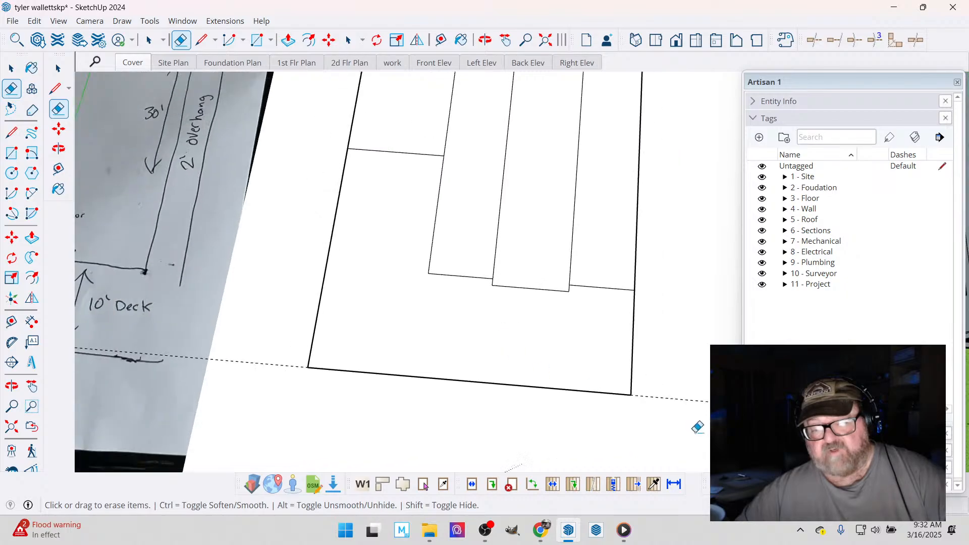
{"action": "scroll", "coordinate": [627, 425], "scroll_direction": "down", "scroll_amount": 1}
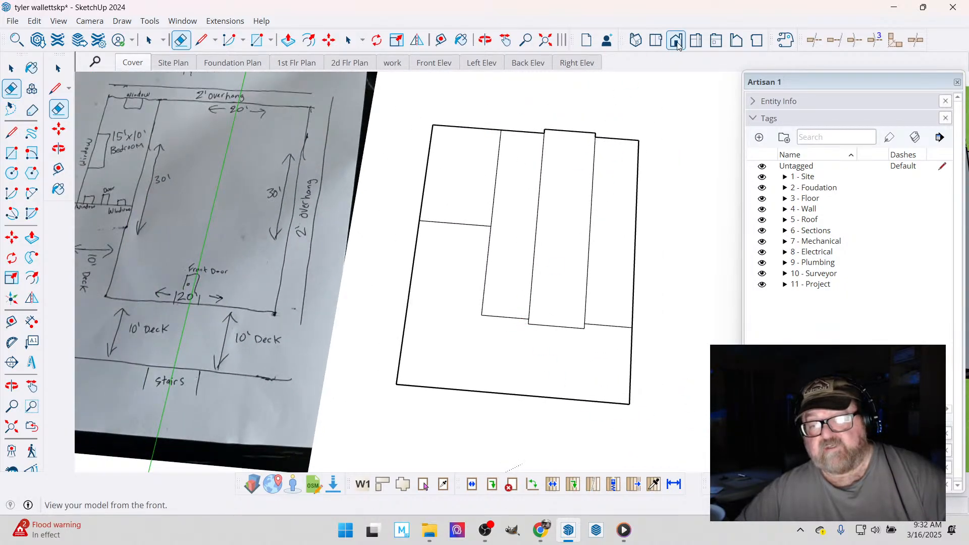
- View the model from the top and compare the traced plan with the hand-drawn sketch
{"action": "left_click", "coordinate": [655, 41]}
{"action": "scroll", "coordinate": [434, 173], "scroll_direction": "down", "scroll_amount": 3}
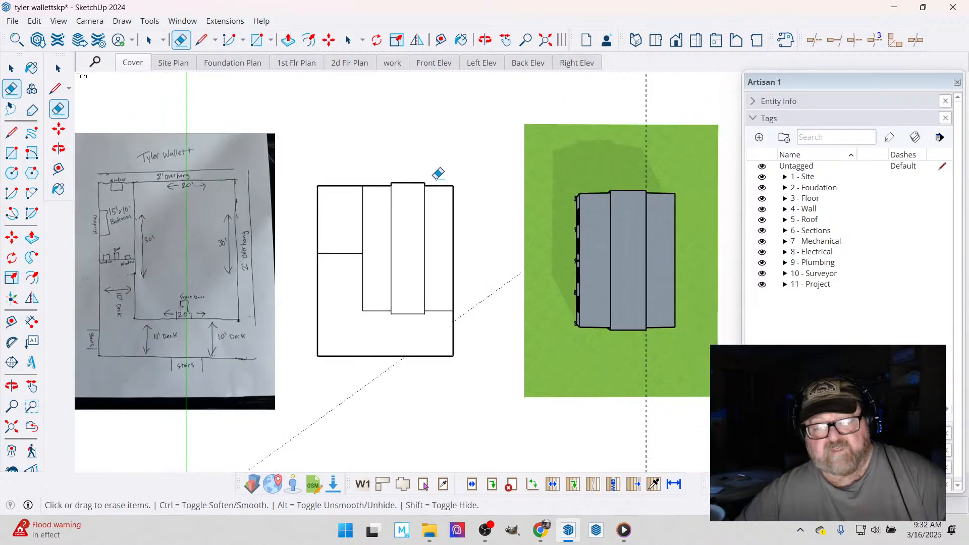
{"action": "scroll", "coordinate": [173, 202], "scroll_direction": "up", "scroll_amount": 3}
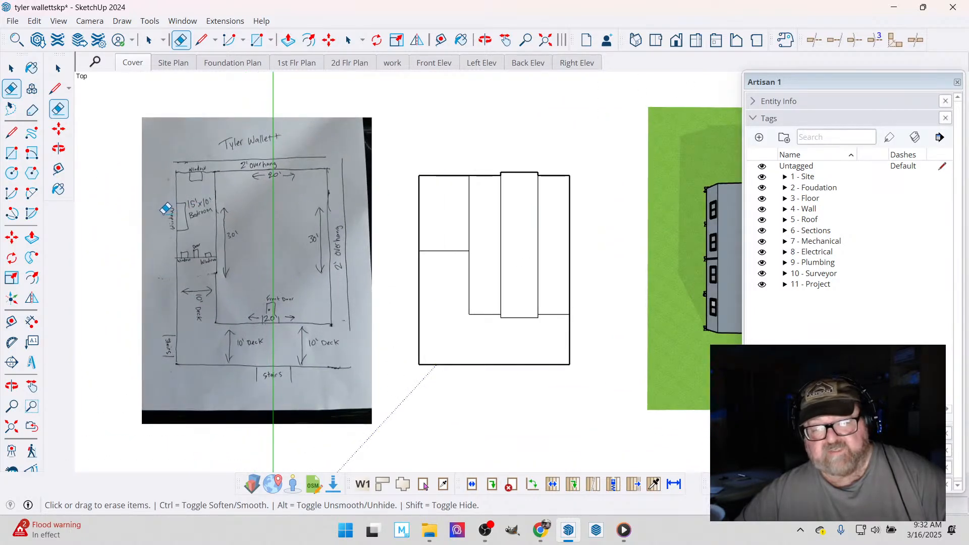
{"action": "scroll", "coordinate": [207, 235], "scroll_direction": "up", "scroll_amount": 2}
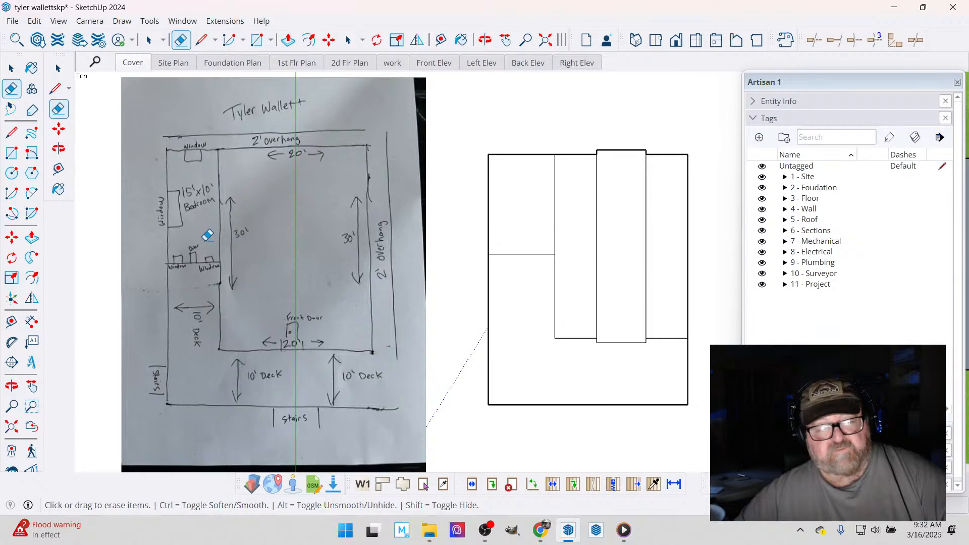
- Create a guide offset 4.5 inches inward from the bedroom's back edge for the wall thickness
{"action": "scroll", "coordinate": [585, 175], "scroll_direction": "up", "scroll_amount": 4}
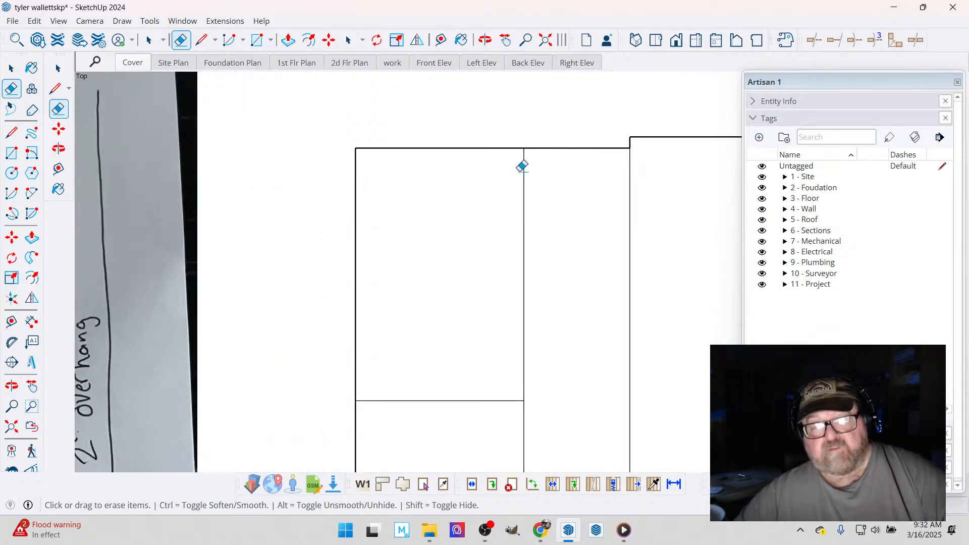
{"action": "left_click", "coordinate": [441, 40]}
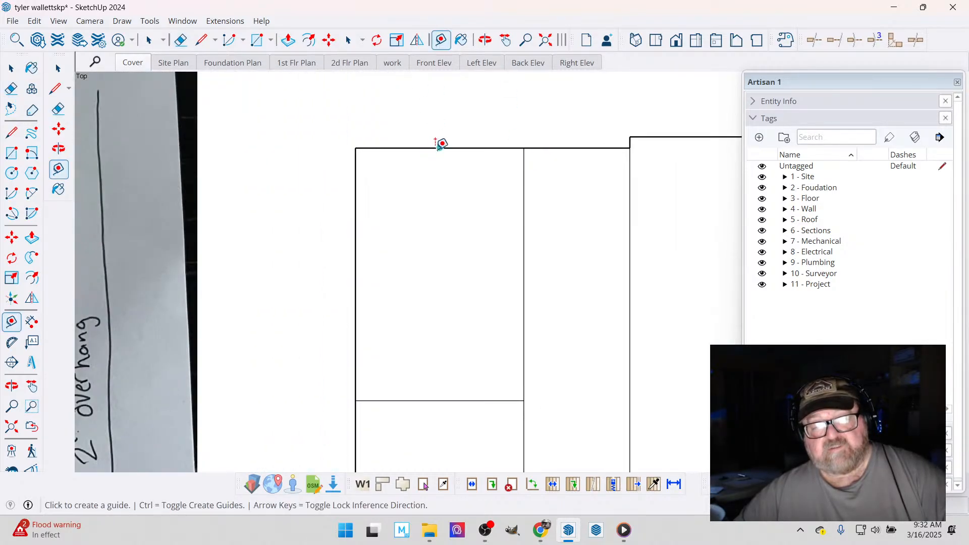
{"action": "left_click", "coordinate": [440, 148]}
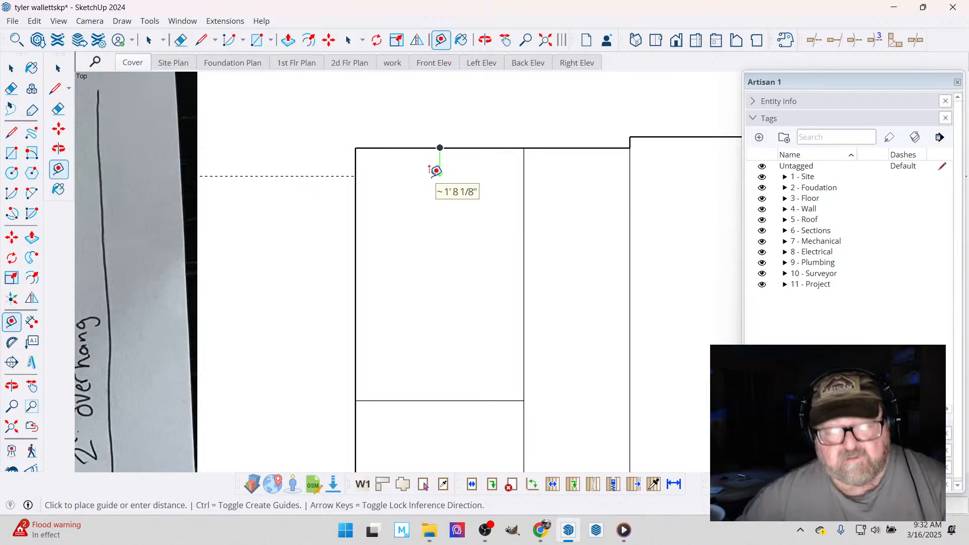
{"action": "type", "text": "4.5"}
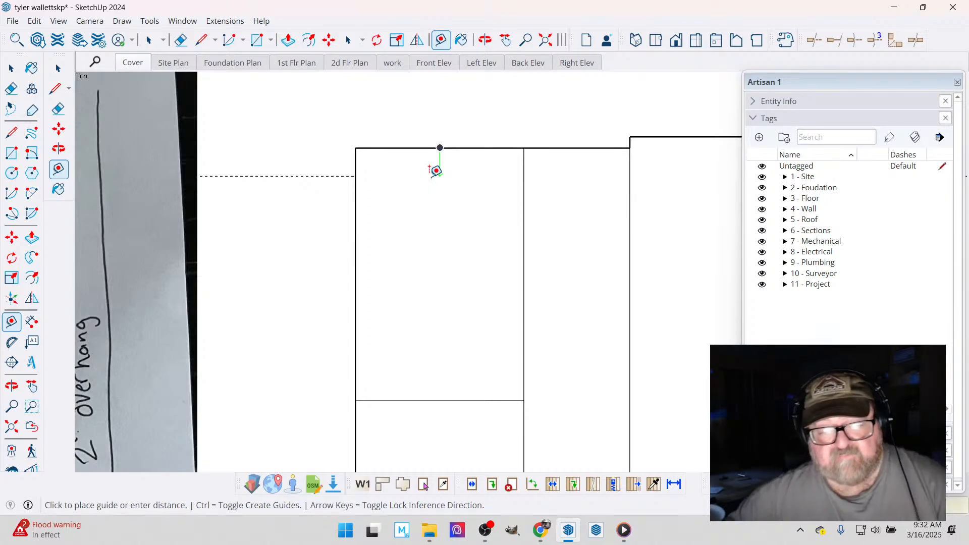
{"action": "key", "text": "Return"}
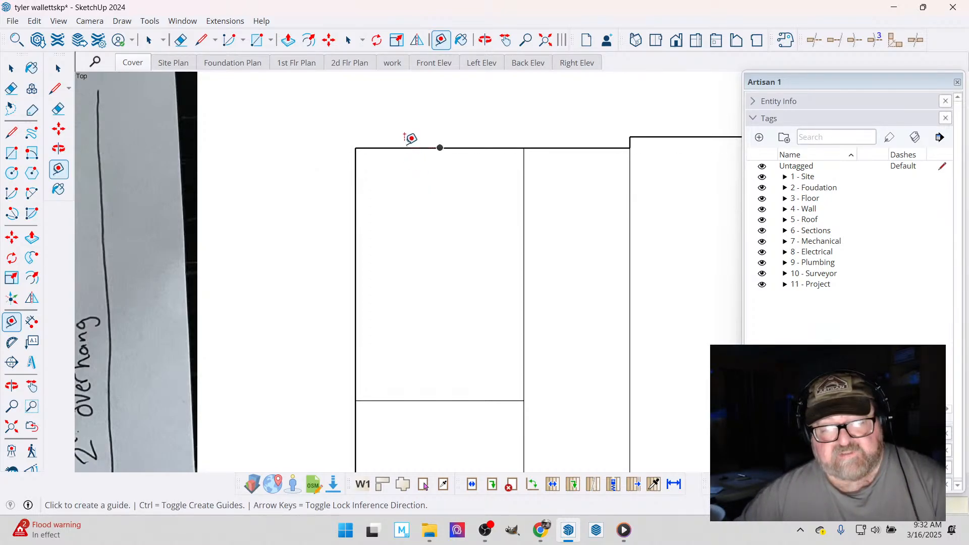
{"action": "left_click", "coordinate": [412, 139]}
{"action": "key", "text": "Escape"}
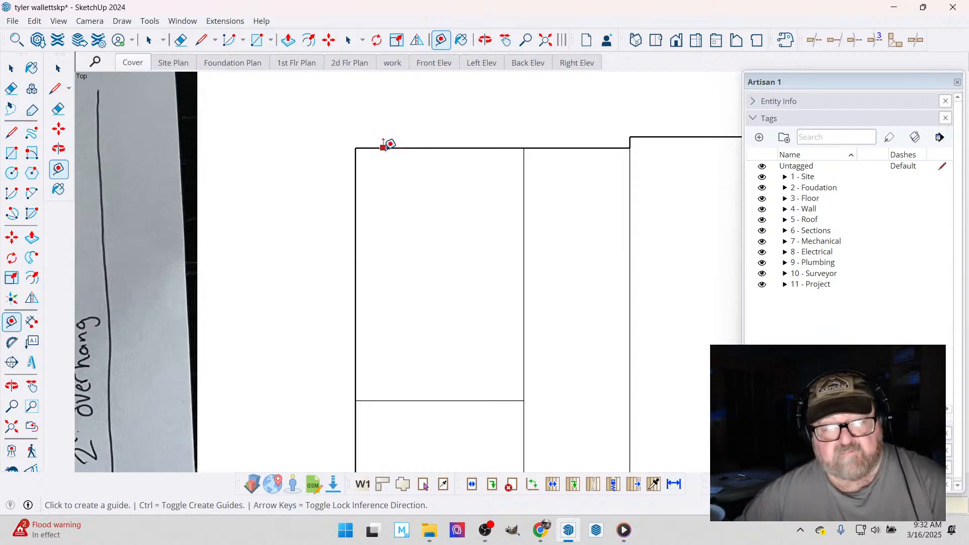
{"action": "left_click", "coordinate": [386, 148]}
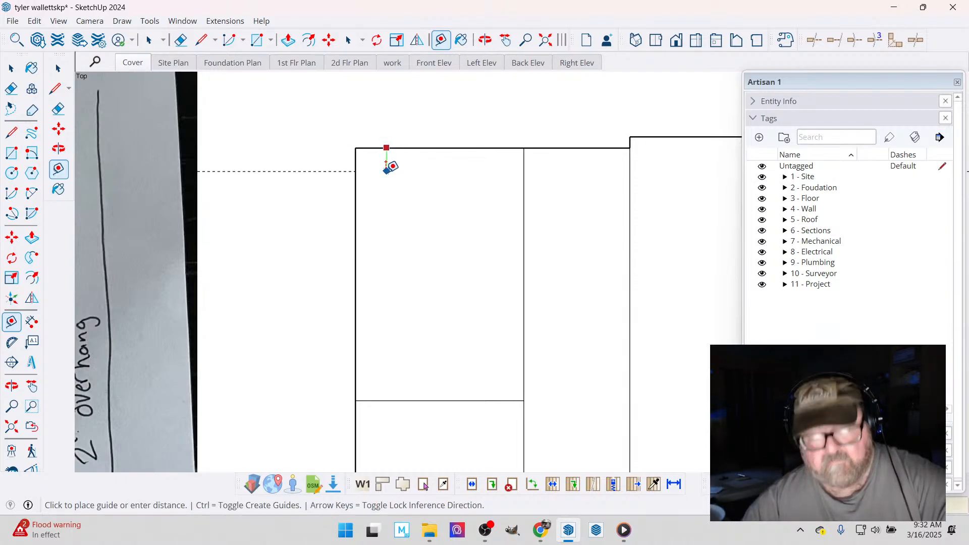
{"action": "key", "text": "Return"}
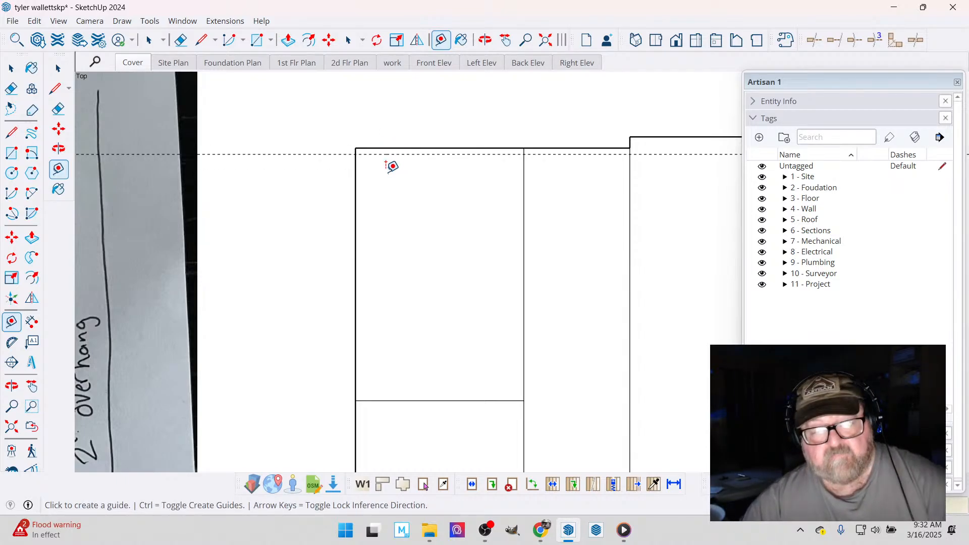
- Add guides 4.5 inches inside the bedroom's outer side edge and its deck-side edge
{"action": "left_click", "coordinate": [356, 185]}
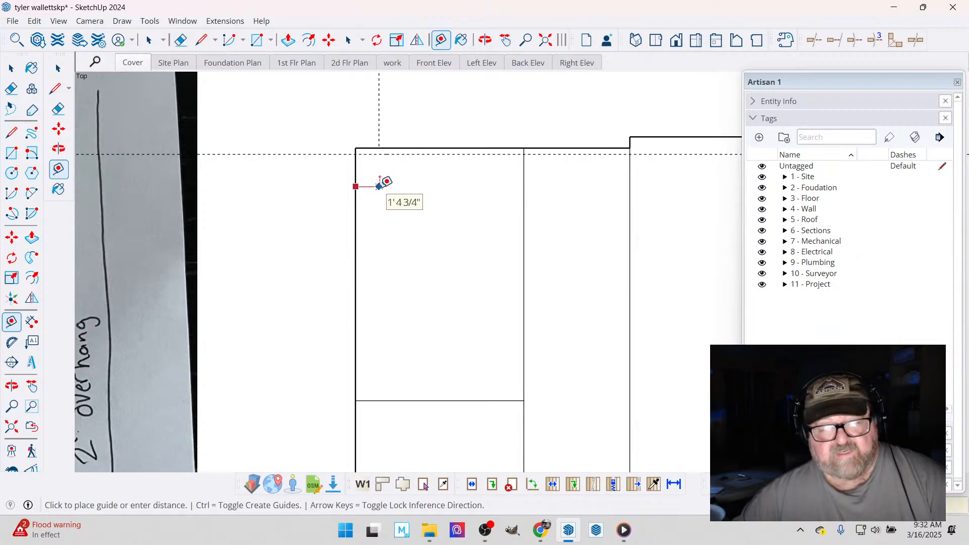
{"action": "key", "text": "Return"}
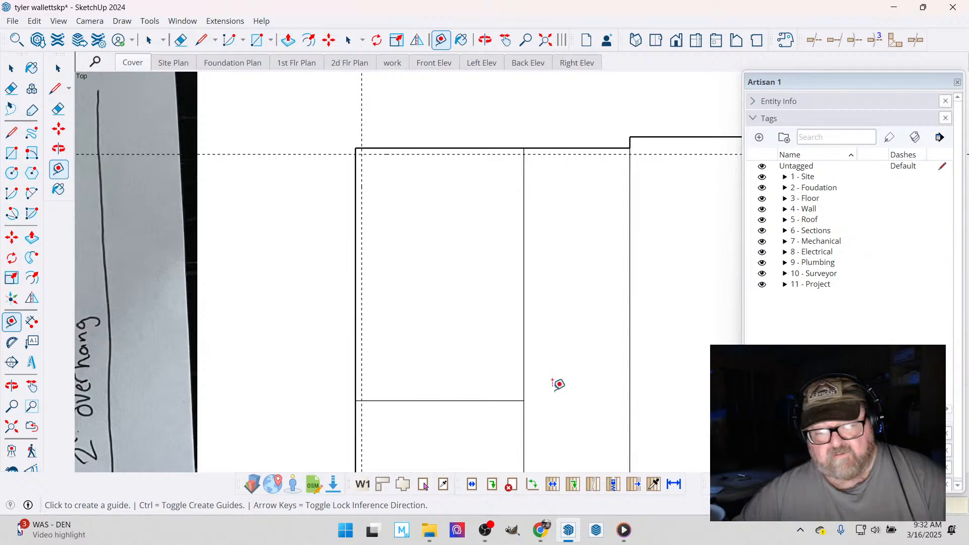
{"action": "left_click", "coordinate": [449, 400]}
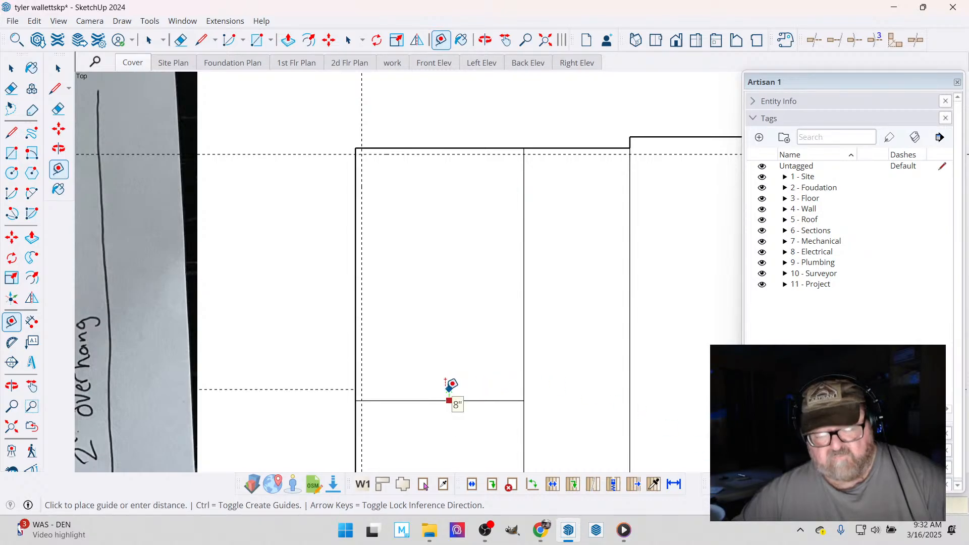
{"action": "key", "text": "Return"}
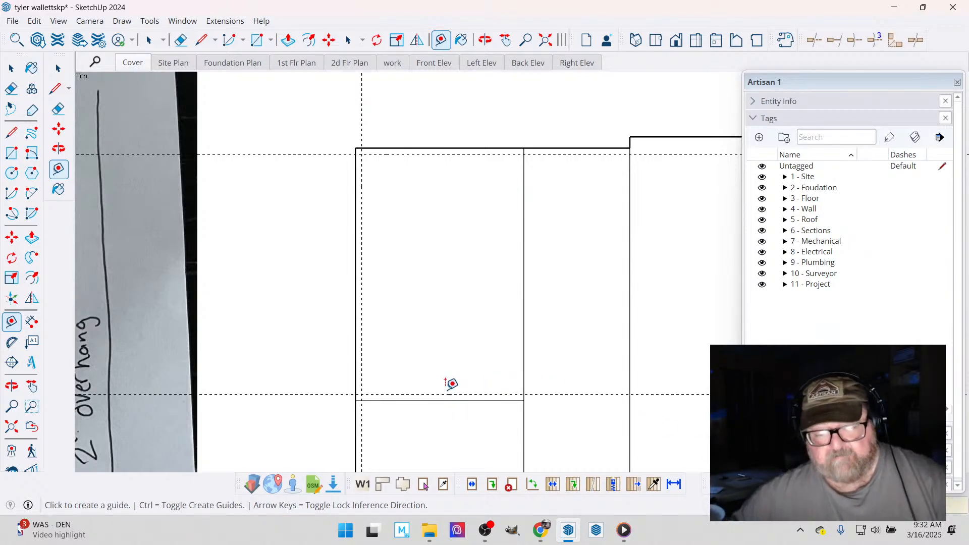
- Draw the bedroom's inner wall lines along the guides on its three exterior sides and erase the guides
{"action": "left_click", "coordinate": [202, 40]}
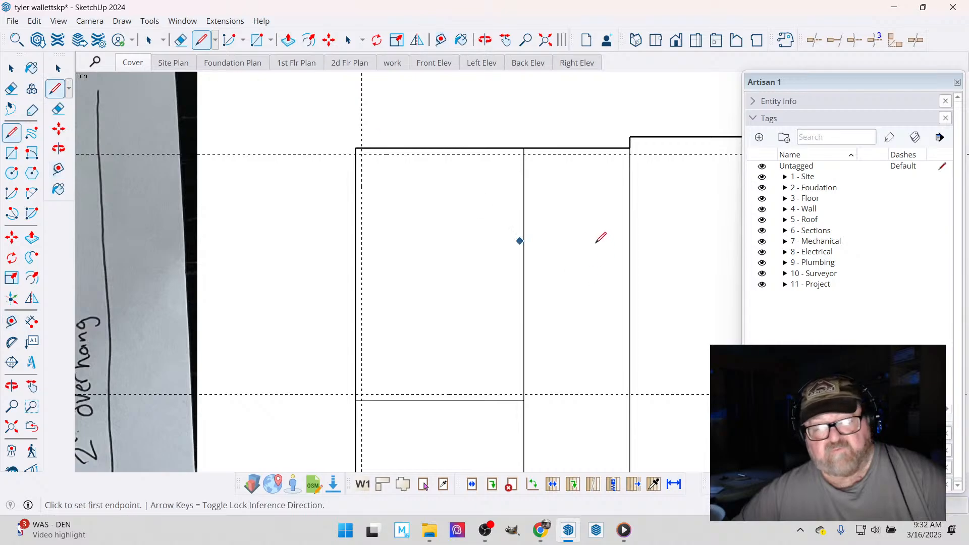
{"action": "left_click", "coordinate": [524, 153]}
{"action": "left_click", "coordinate": [362, 154]}
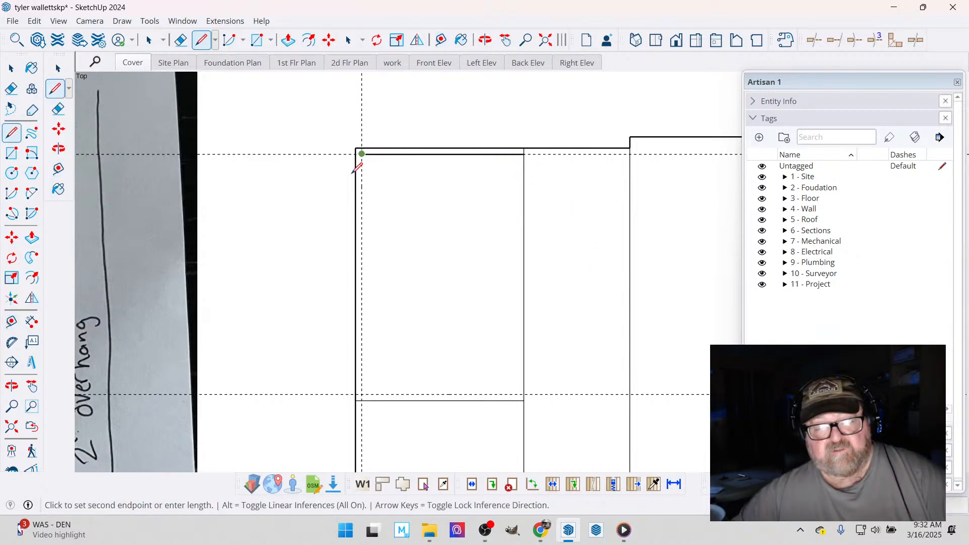
{"action": "left_click", "coordinate": [361, 394]}
{"action": "left_click", "coordinate": [524, 393]}
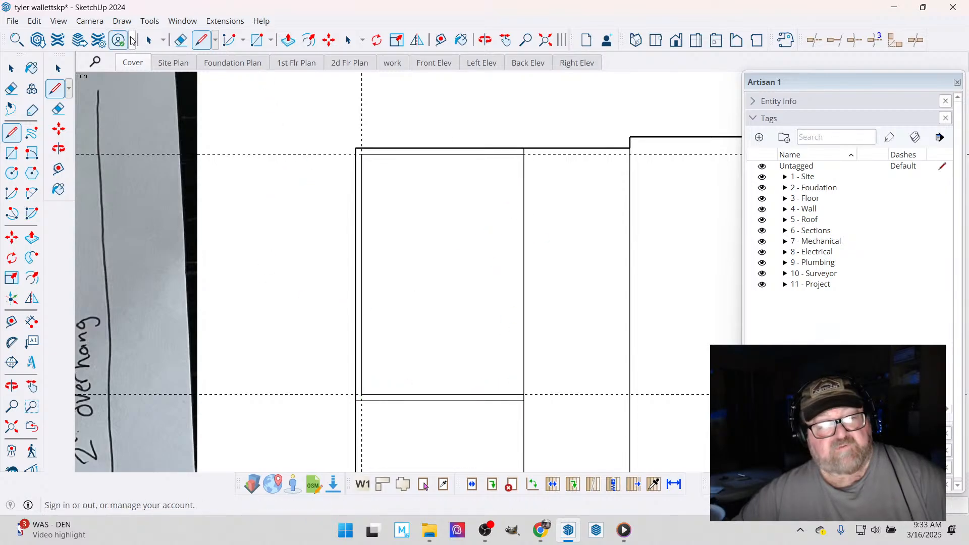
{"action": "left_click", "coordinate": [180, 40]}
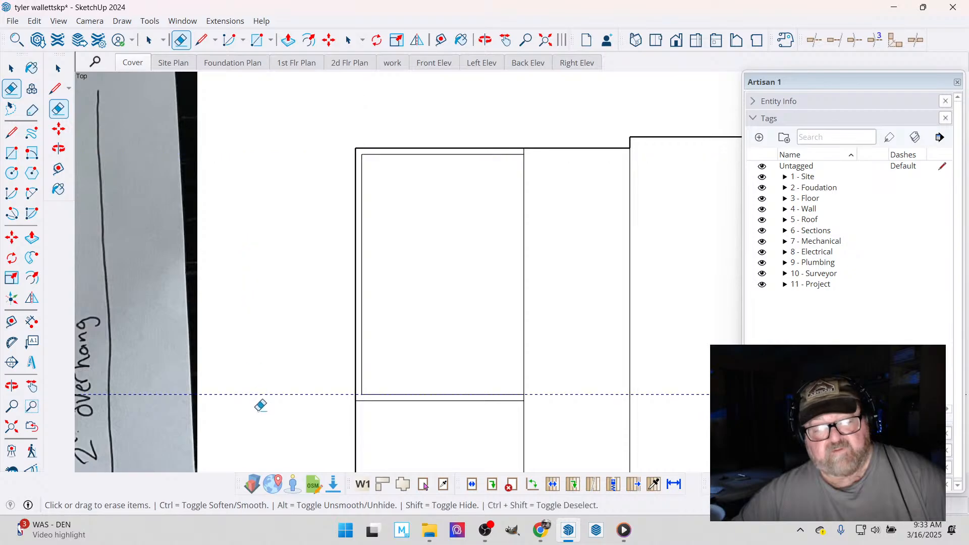
{"action": "scroll", "coordinate": [436, 215], "scroll_direction": "down", "scroll_amount": 1}
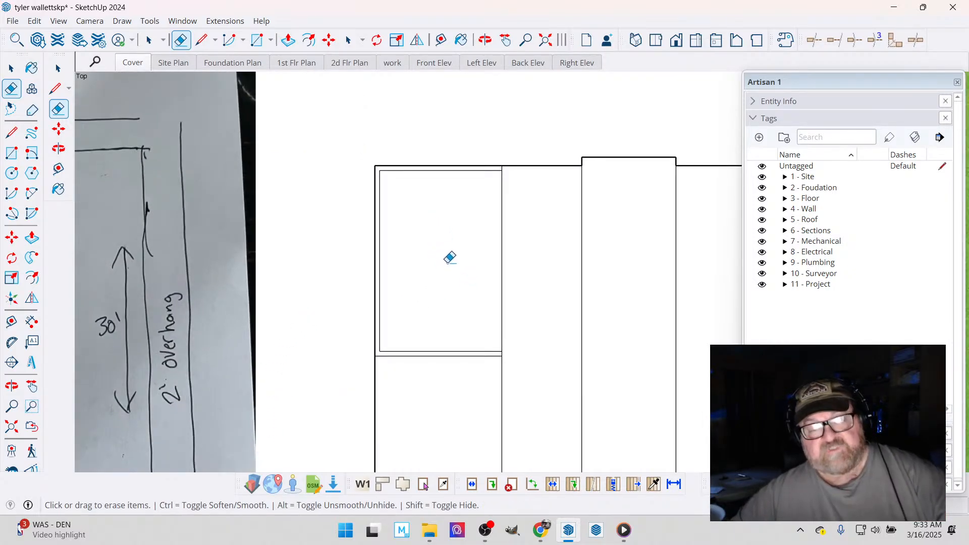
- Place a guide parallel to the bedroom's outer side wall through the midpoint of its back edge
{"action": "scroll", "coordinate": [424, 202], "scroll_direction": "up", "scroll_amount": 1}
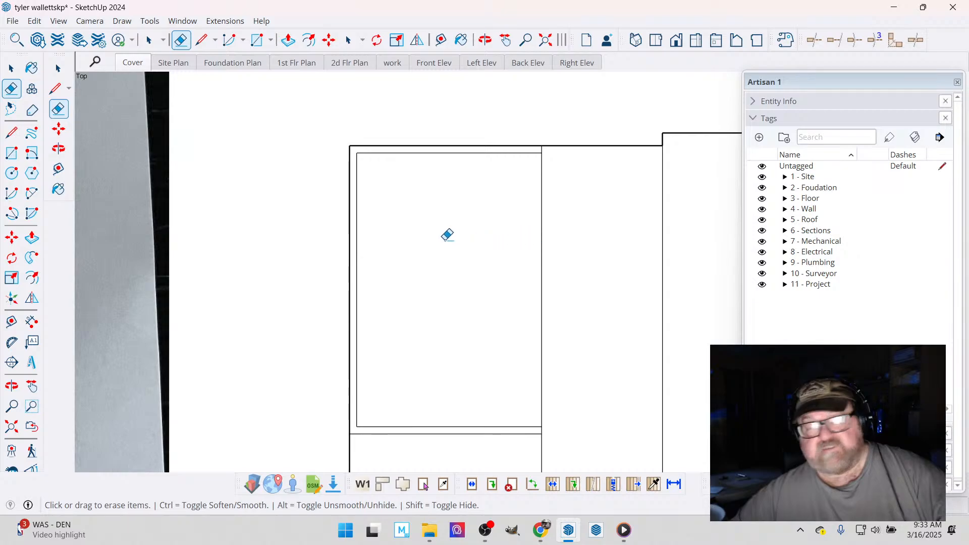
{"action": "left_click", "coordinate": [440, 40]}
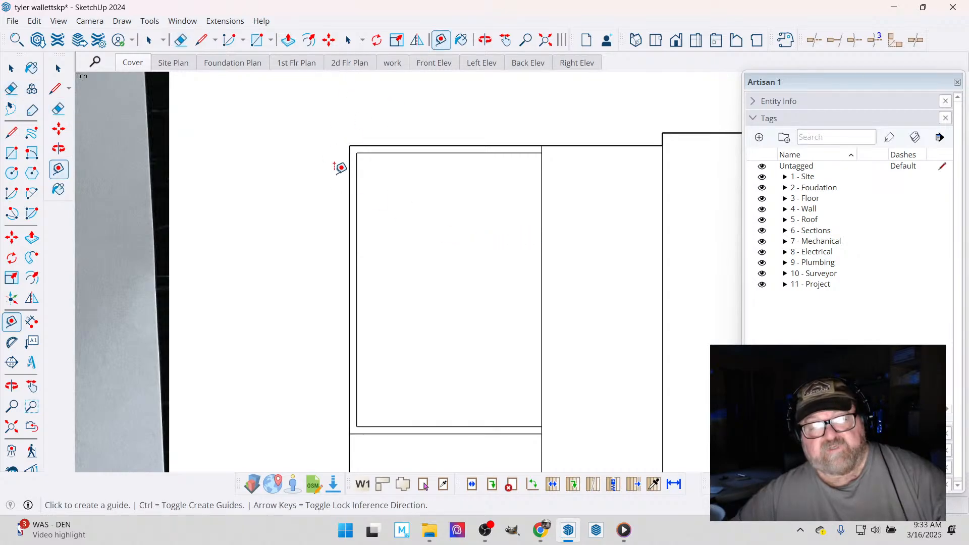
{"action": "left_click", "coordinate": [354, 186]}
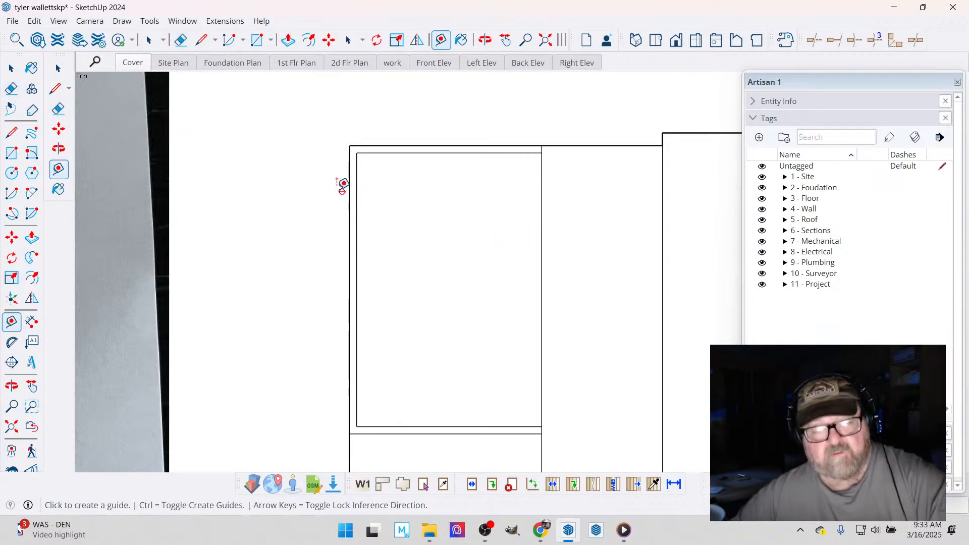
{"action": "left_click", "coordinate": [446, 141]}
- Offset guides 18 inches to each side of the center guide to mark the back window's width
{"action": "scroll", "coordinate": [424, 218], "scroll_direction": "down", "scroll_amount": 5}
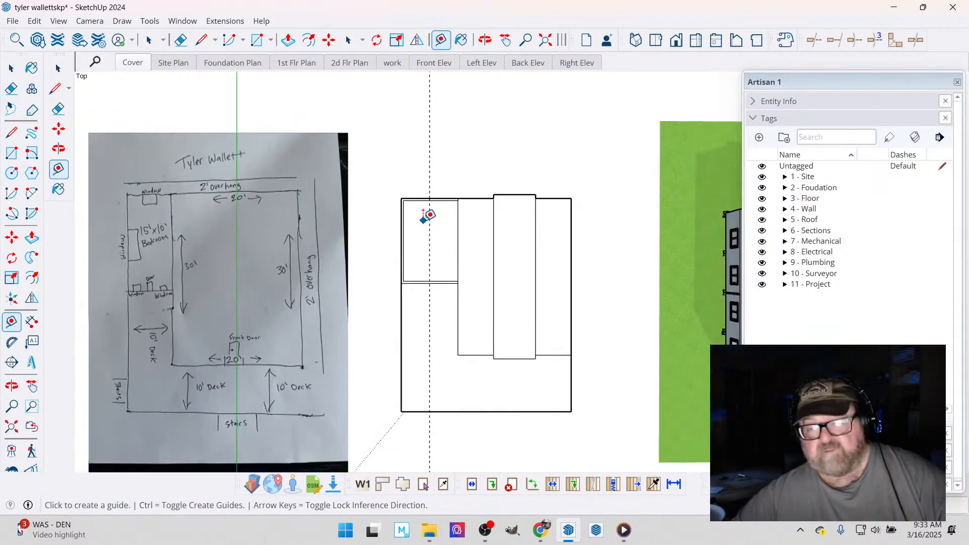
{"action": "scroll", "coordinate": [424, 170], "scroll_direction": "up", "scroll_amount": 3}
{"action": "scroll", "coordinate": [439, 210], "scroll_direction": "up", "scroll_amount": 3}
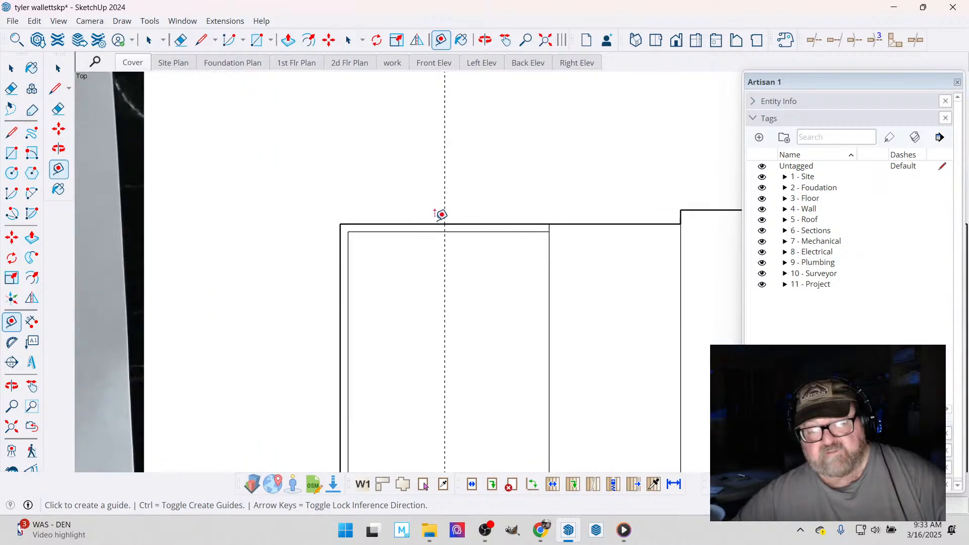
{"action": "left_click", "coordinate": [448, 211]}
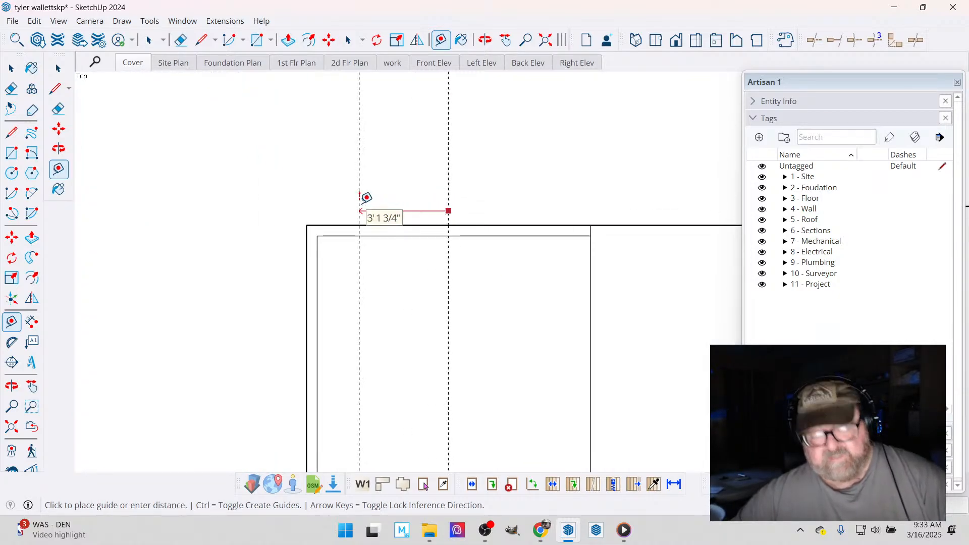
{"action": "type", "text": "18"}
{"action": "key", "text": "Return"}
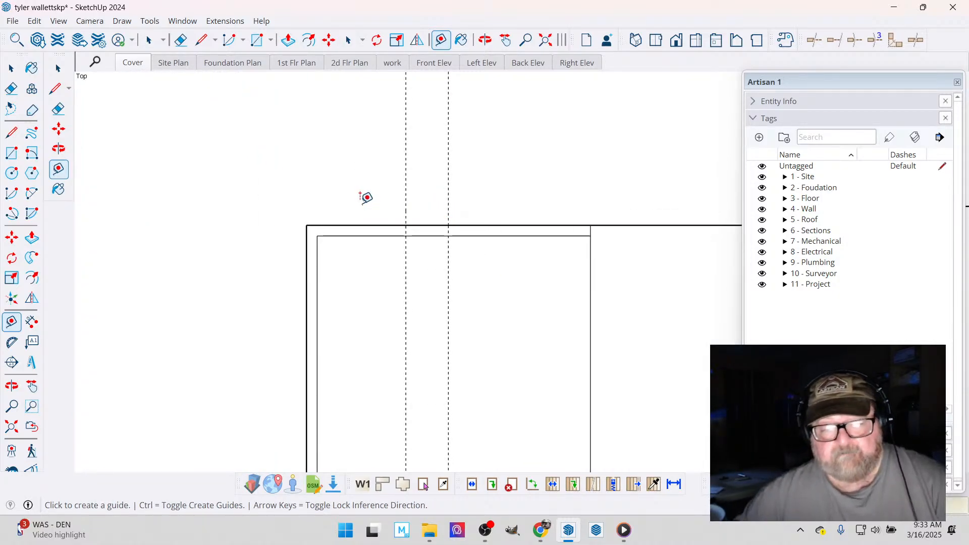
{"action": "left_click", "coordinate": [448, 200]}
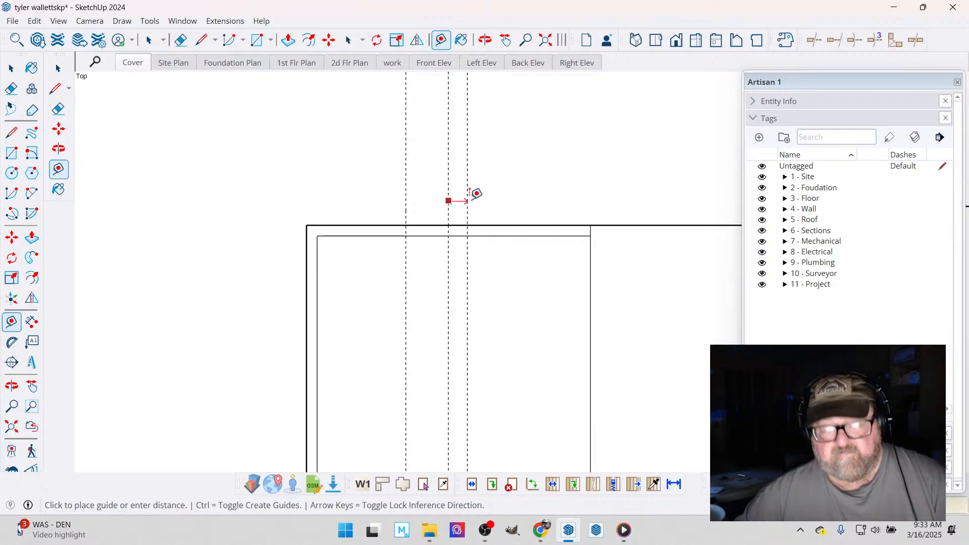
{"action": "type", "text": "18"}
{"action": "key", "text": "Return"}
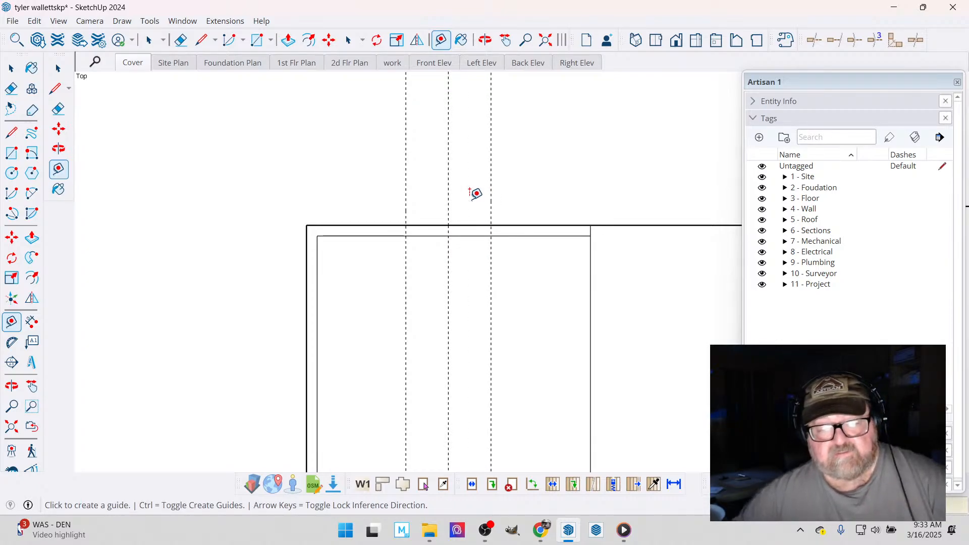
- Draw the two window jamb lines across the bedroom's back wall thickness at the outer guides
{"action": "left_click", "coordinate": [201, 40]}
{"action": "scroll", "coordinate": [429, 234], "scroll_direction": "up", "scroll_amount": 3}
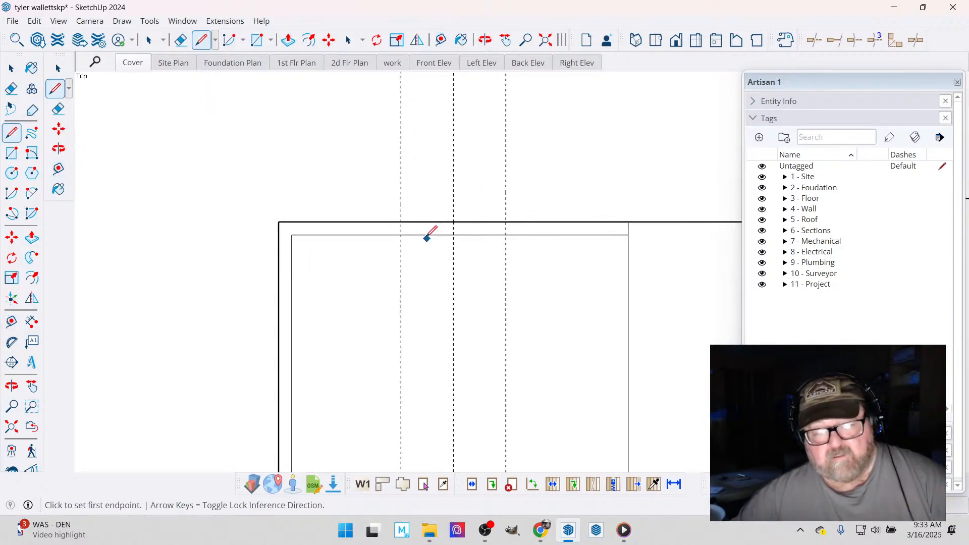
{"action": "left_click", "coordinate": [395, 218]}
{"action": "left_click", "coordinate": [395, 234]}
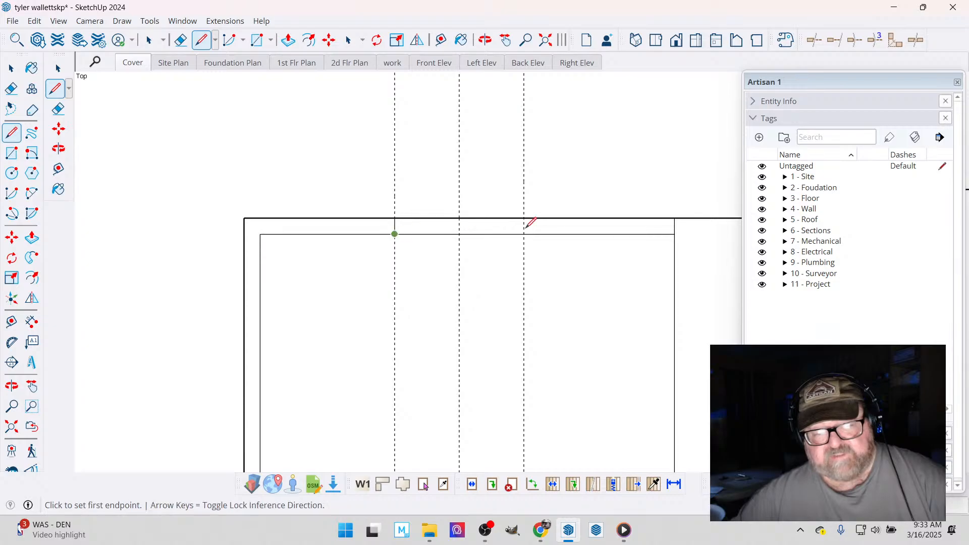
{"action": "left_click", "coordinate": [524, 218]}
{"action": "left_click", "coordinate": [524, 234]}
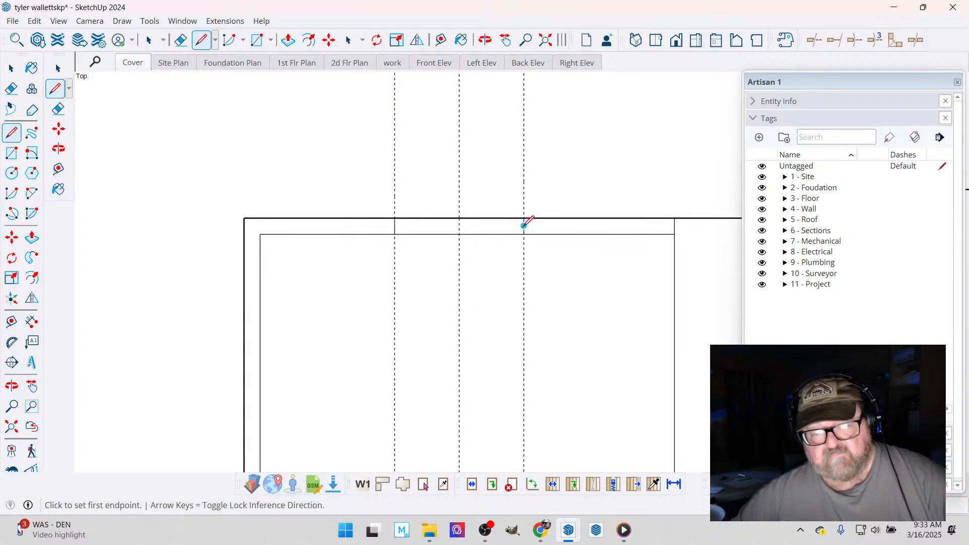
{"action": "left_click", "coordinate": [524, 226]}
{"action": "left_click", "coordinate": [397, 220]}
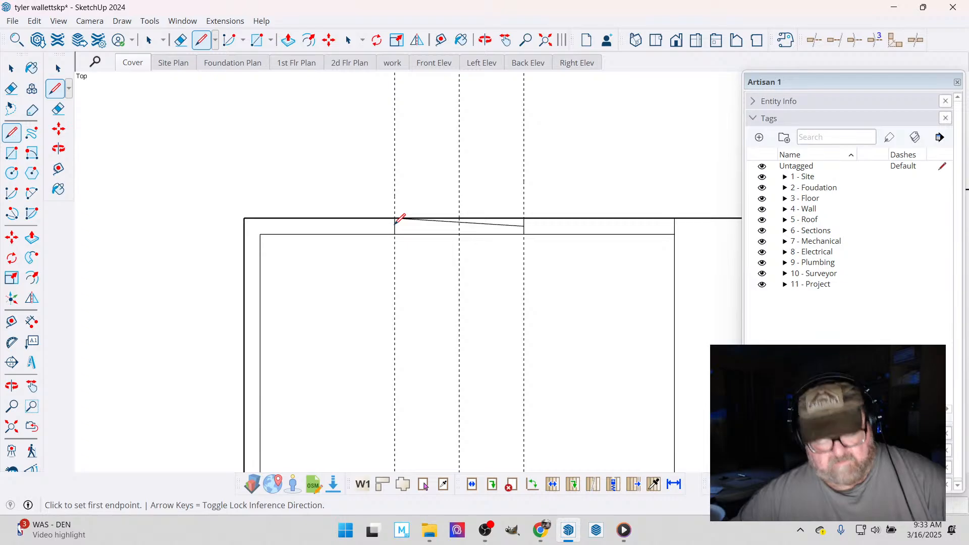
{"action": "key", "text": "ctrl+z"}
- Draw the window's glass line between the midpoints of the two jambs and erase the three window guides
{"action": "scroll", "coordinate": [396, 220], "scroll_direction": "up", "scroll_amount": 2}
{"action": "left_click", "coordinate": [394, 226]}
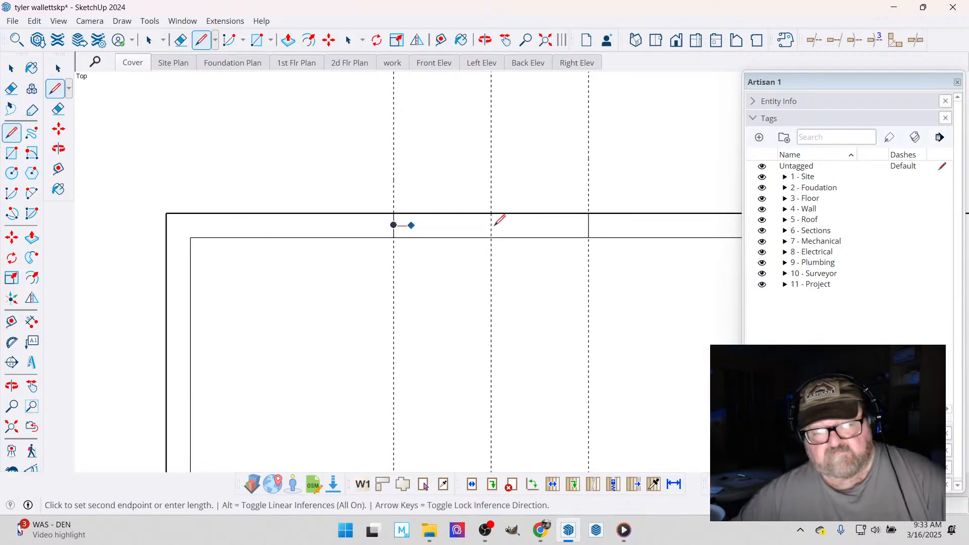
{"action": "left_click", "coordinate": [589, 225]}
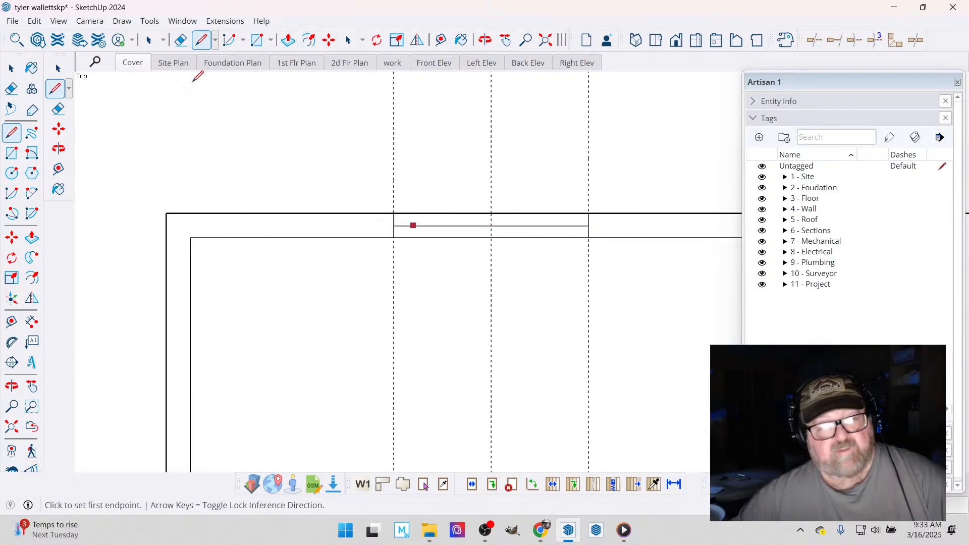
{"action": "key", "text": "e"}
{"action": "scroll", "coordinate": [385, 131], "scroll_direction": "down", "scroll_amount": 1}
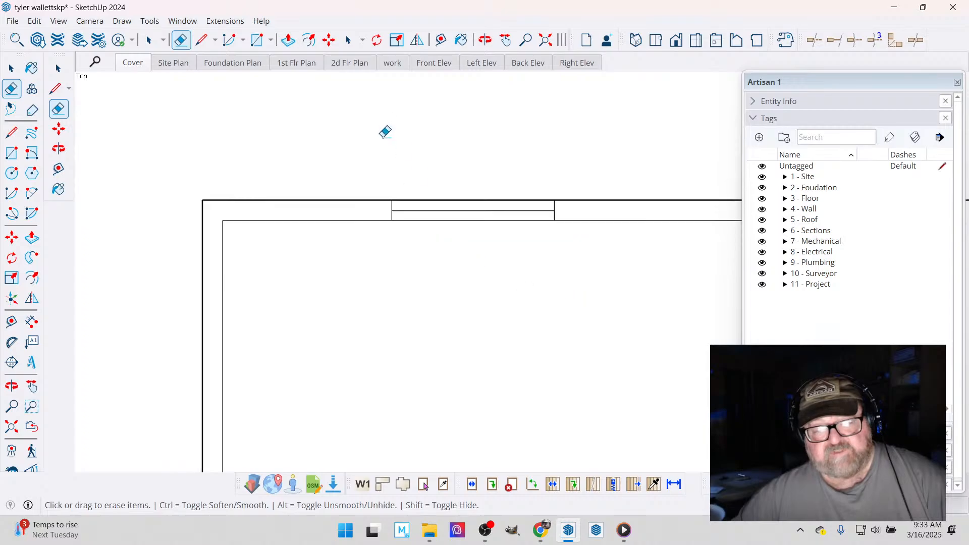
{"action": "scroll", "coordinate": [385, 132], "scroll_direction": "down", "scroll_amount": 5}
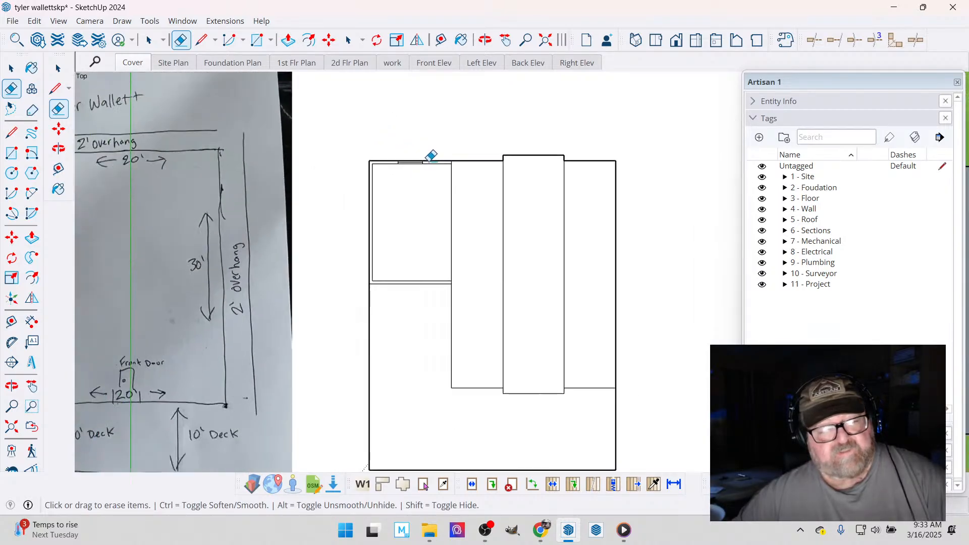
{"action": "scroll", "coordinate": [428, 160], "scroll_direction": "down", "scroll_amount": 2}
{"action": "scroll", "coordinate": [141, 227], "scroll_direction": "up", "scroll_amount": 4}
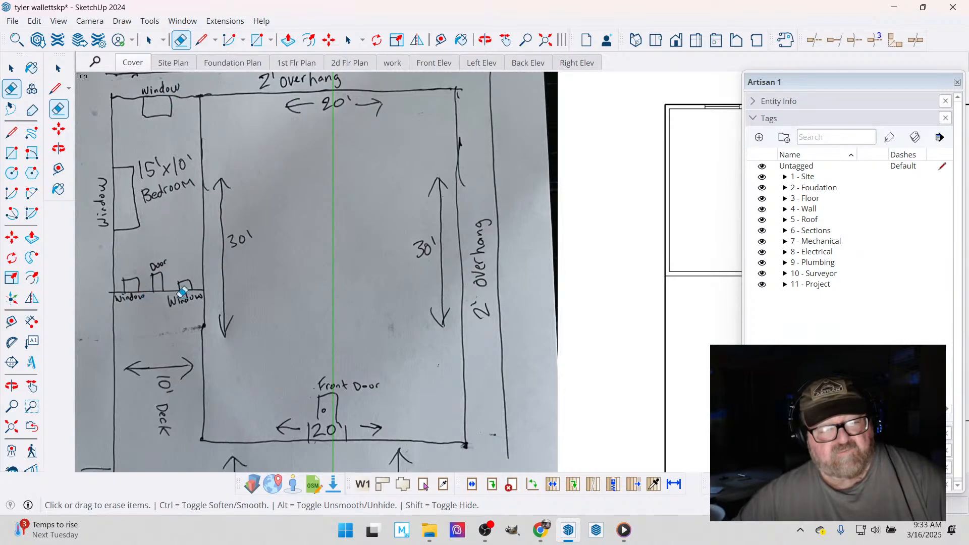
- Place a guide parallel to the bedroom's back wall through the midpoint of its outer side wall
{"action": "scroll", "coordinate": [141, 287], "scroll_direction": "down", "scroll_amount": 2}
{"action": "scroll", "coordinate": [513, 232], "scroll_direction": "up", "scroll_amount": 5}
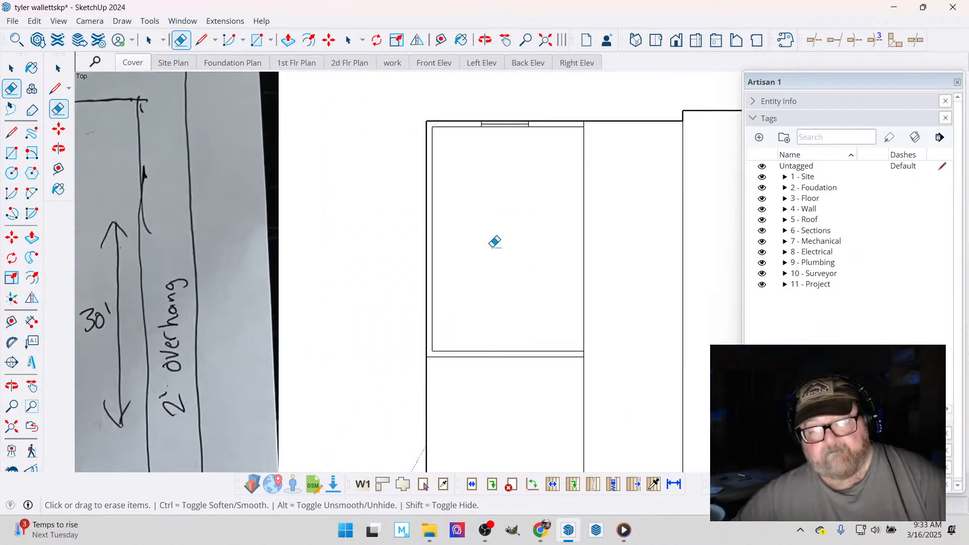
{"action": "left_click", "coordinate": [441, 39]}
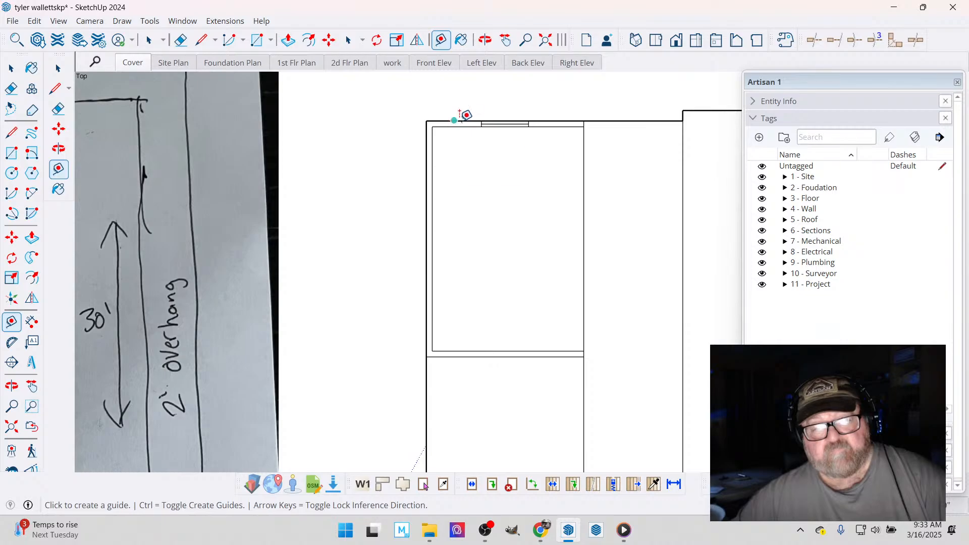
{"action": "left_click", "coordinate": [454, 120]}
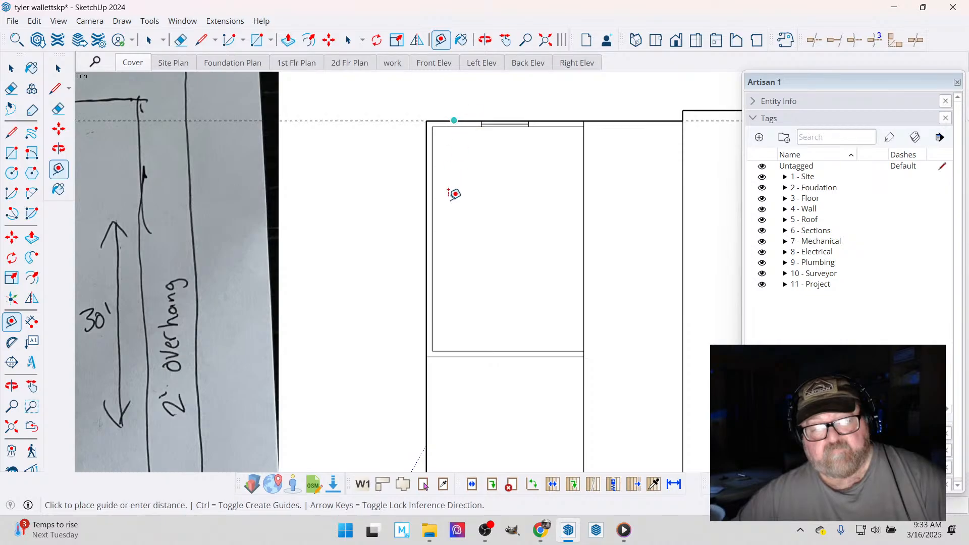
{"action": "left_click", "coordinate": [433, 236]}
{"action": "scroll", "coordinate": [442, 240], "scroll_direction": "up", "scroll_amount": 2}
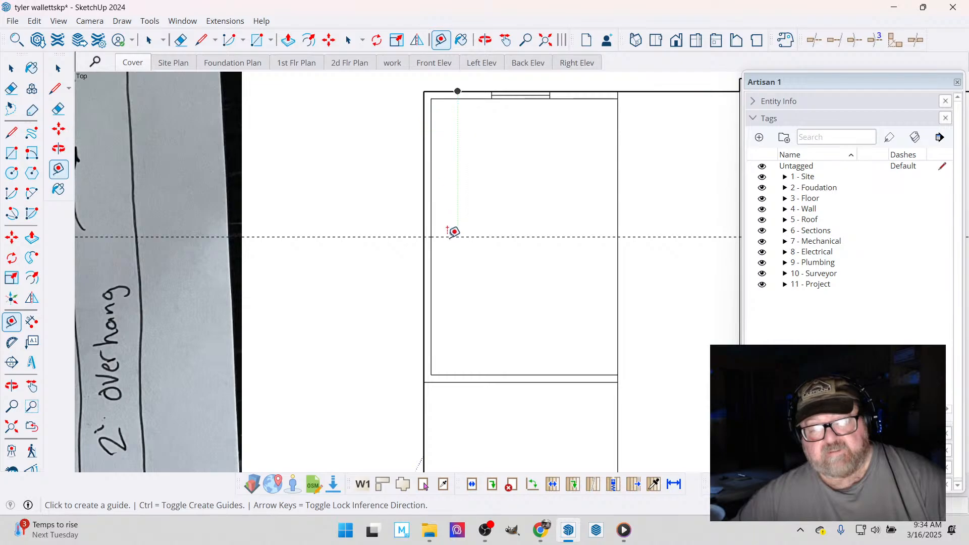
{"action": "scroll", "coordinate": [449, 239], "scroll_direction": "up", "scroll_amount": 1}
{"action": "scroll", "coordinate": [447, 264], "scroll_direction": "down", "scroll_amount": 1}
- Copy the back wall's window into the bedroom and rotate the copy 90 degrees
{"action": "left_click", "coordinate": [11, 67]}
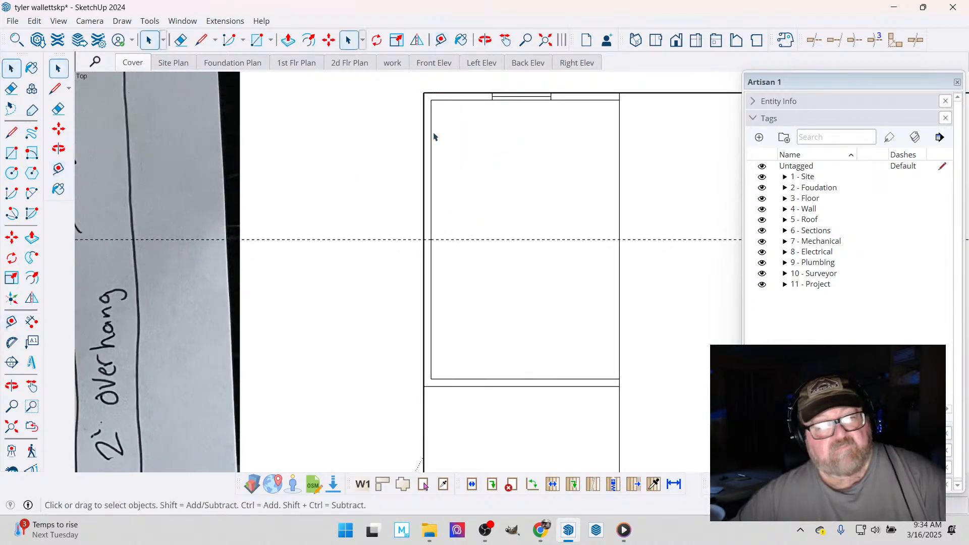
{"action": "left_click_drag", "start_coordinate": [483, 83], "coordinate": [589, 131]}
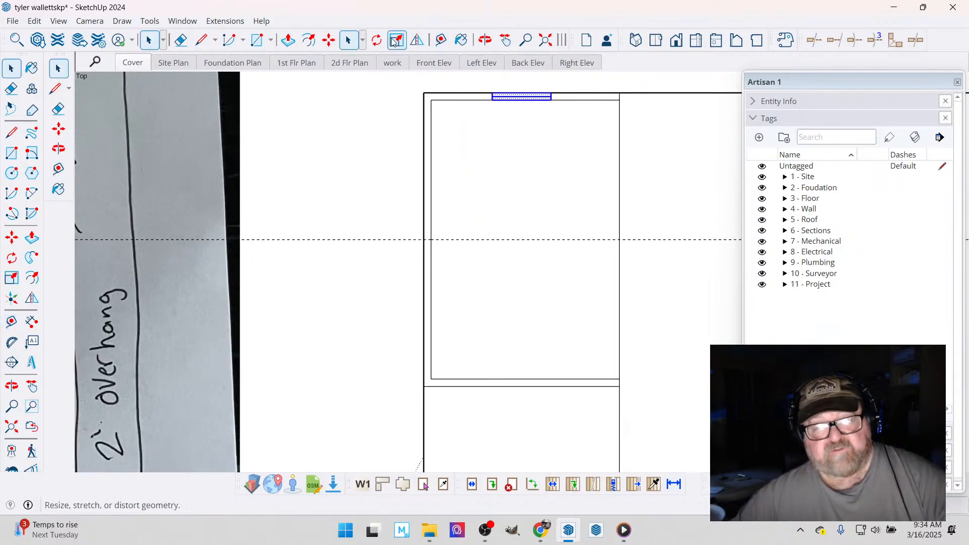
{"action": "left_click", "coordinate": [329, 40]}
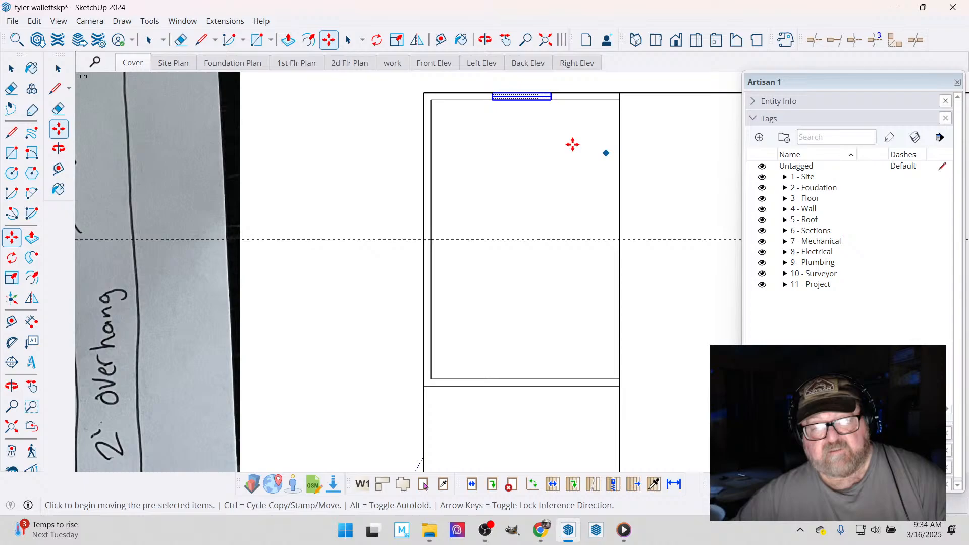
{"action": "left_click", "coordinate": [534, 128]}
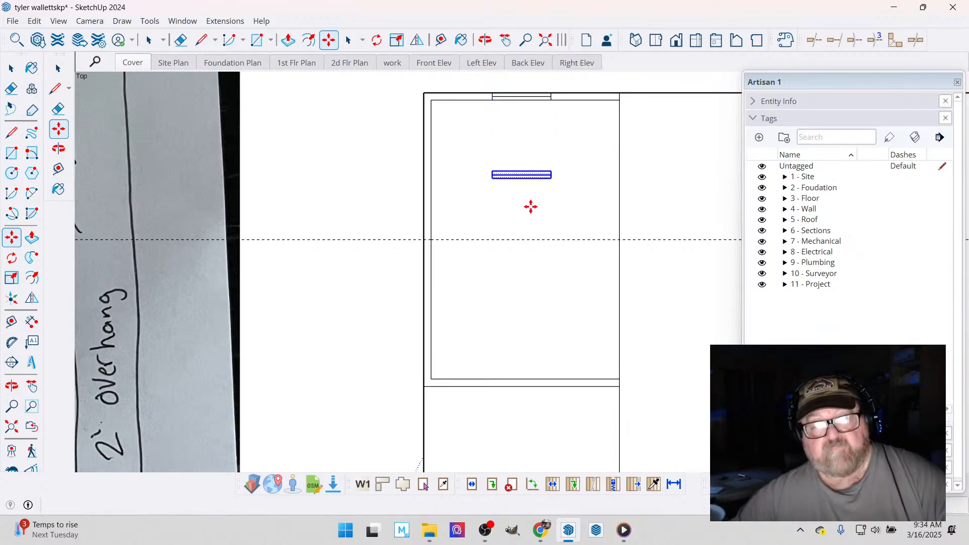
{"action": "key", "text": "q"}
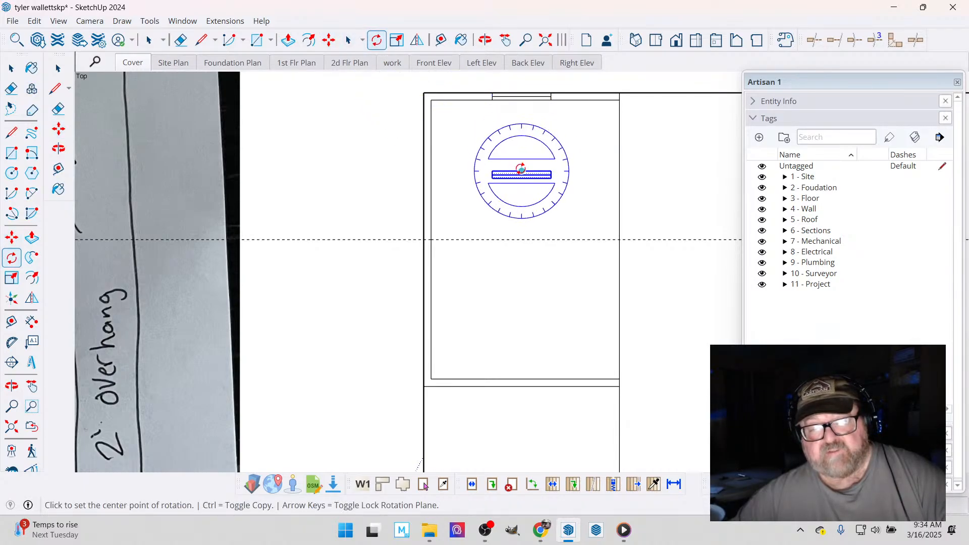
{"action": "left_click", "coordinate": [522, 171]}
{"action": "left_click", "coordinate": [535, 170]}
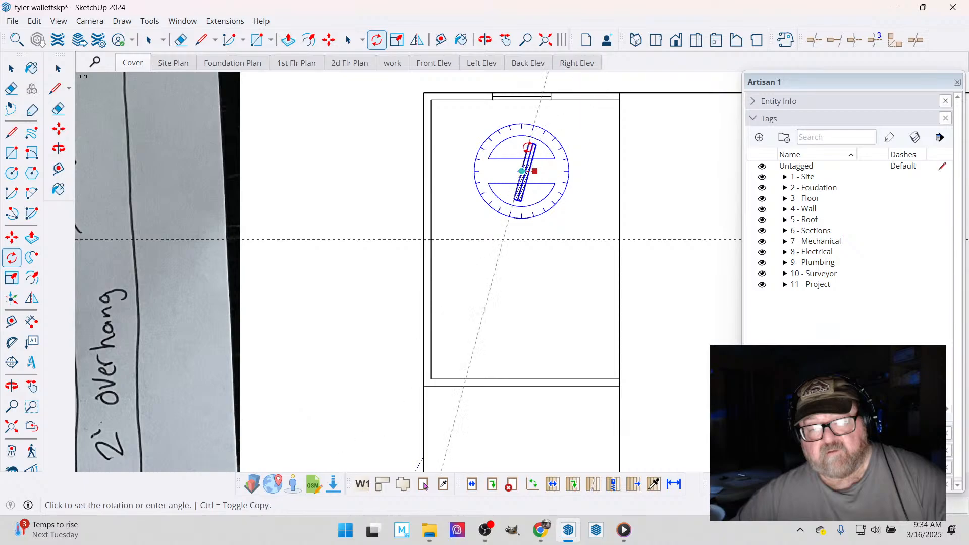
{"action": "left_click", "coordinate": [523, 212]}
- Move the rotated window copy into the outer side wall's thickness, centered on the guide
{"action": "left_click", "coordinate": [327, 42]}
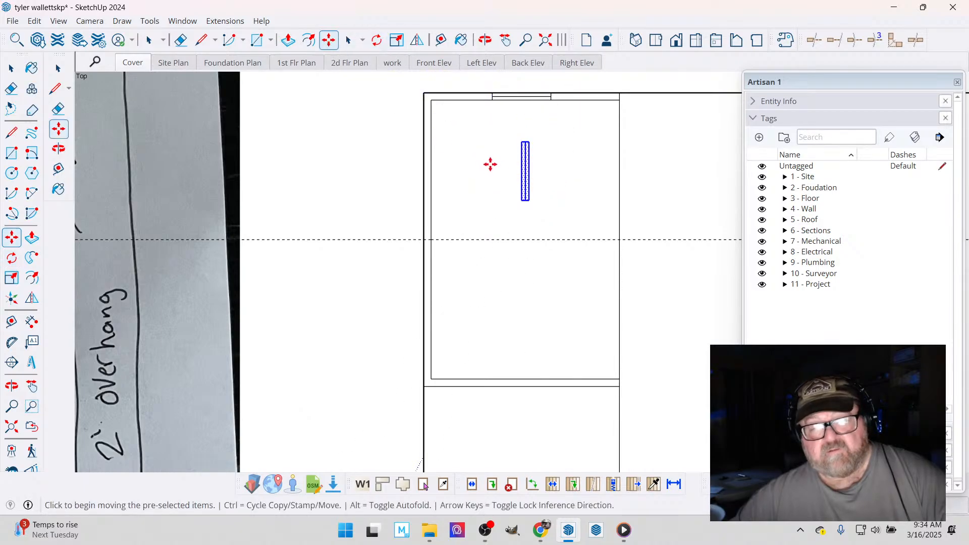
{"action": "left_click", "coordinate": [523, 169]}
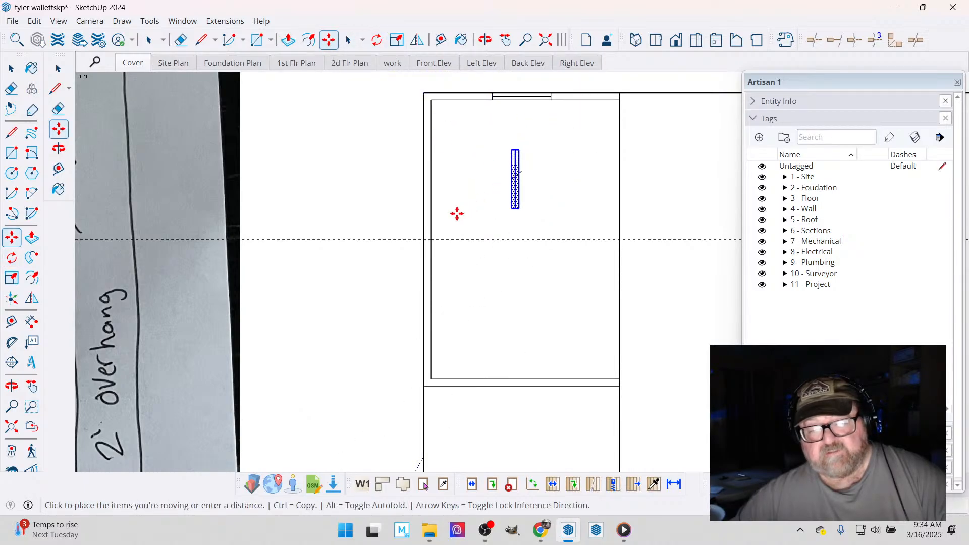
{"action": "left_click", "coordinate": [426, 239]}
{"action": "scroll", "coordinate": [404, 198], "scroll_direction": "down", "scroll_amount": 1}
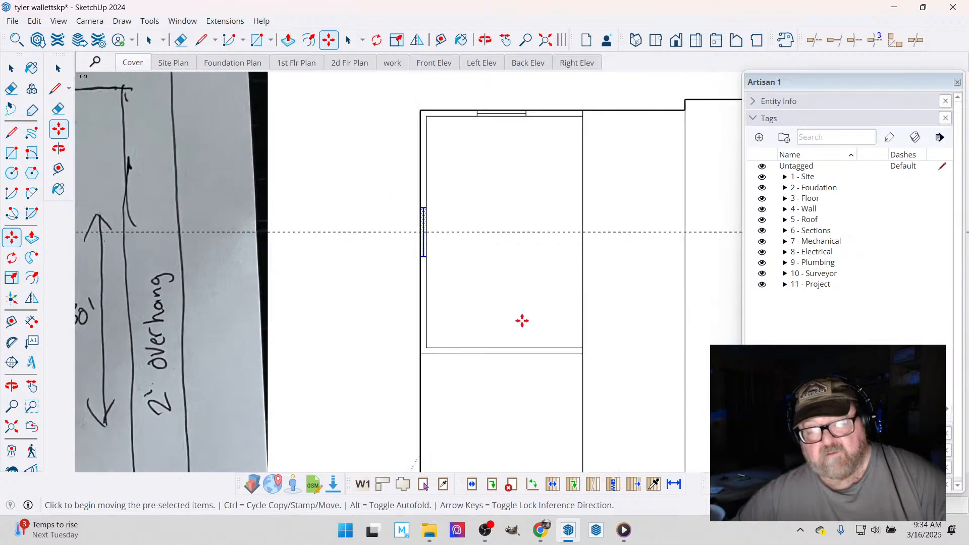
- Place a guide parallel to the bedroom's side walls through the midpoint of the deck-side wall
{"action": "scroll", "coordinate": [540, 328], "scroll_direction": "up", "scroll_amount": 1}
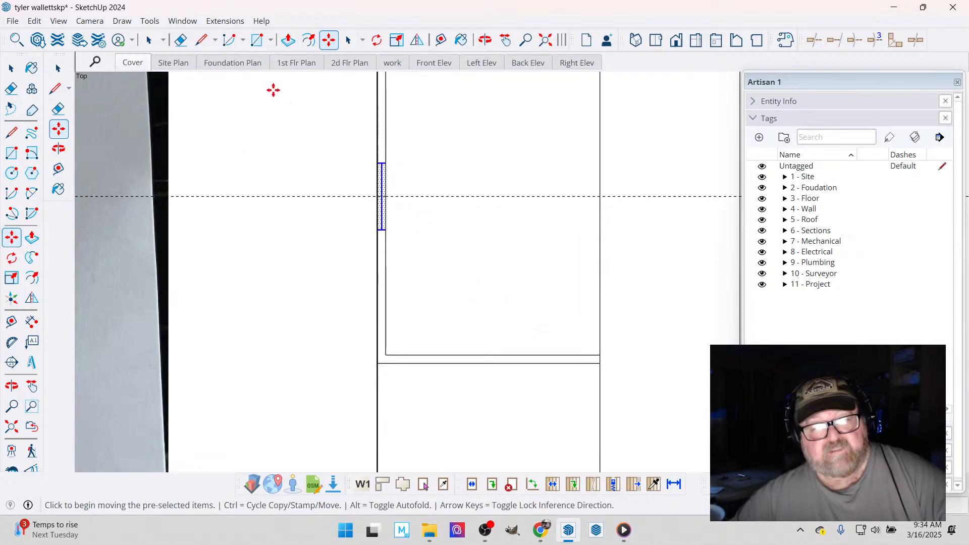
{"action": "left_click", "coordinate": [441, 40]}
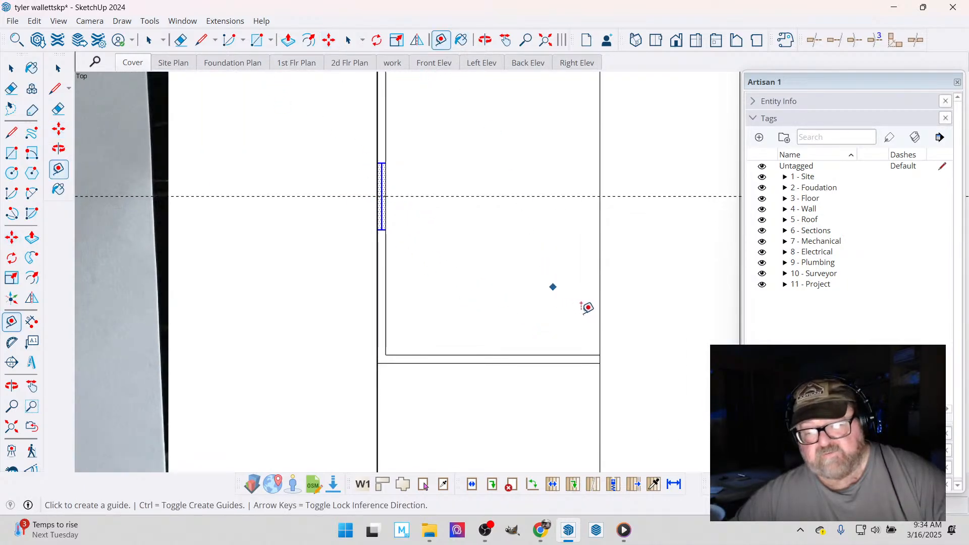
{"action": "left_click", "coordinate": [600, 316]}
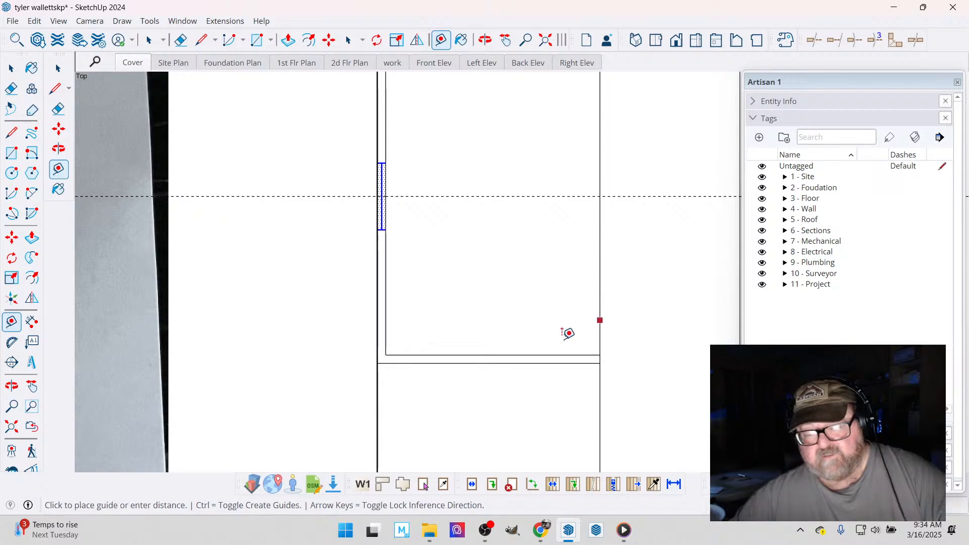
{"action": "left_click", "coordinate": [494, 348]}
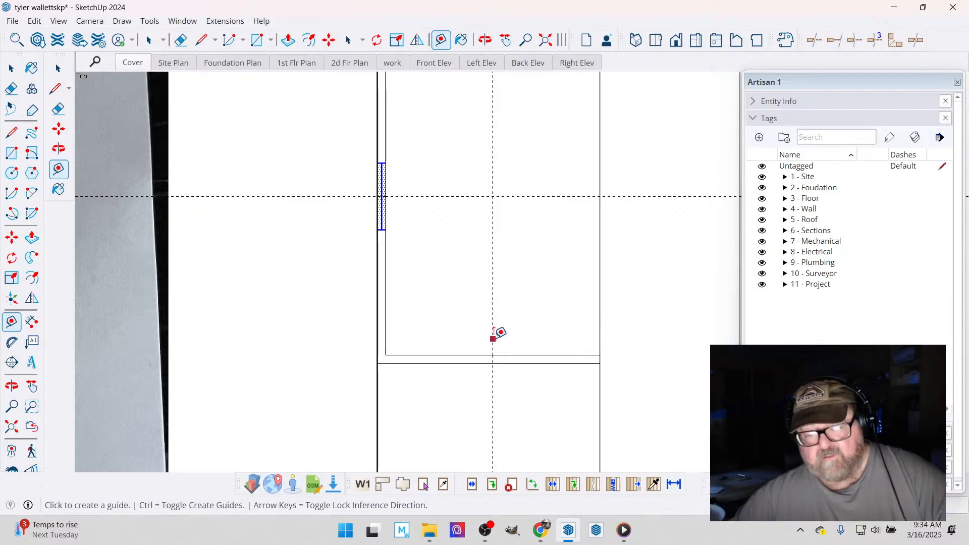
- Offset guides equally to each side of the deck-side wall's center guide to mark the door width
{"action": "left_click", "coordinate": [493, 337]}
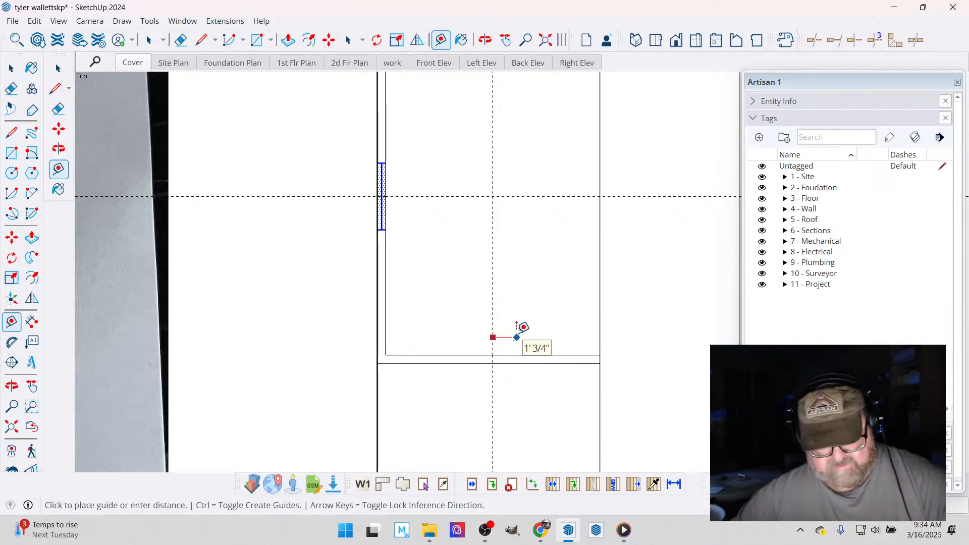
{"action": "left_click", "coordinate": [517, 331]}
{"action": "left_click", "coordinate": [493, 300]}
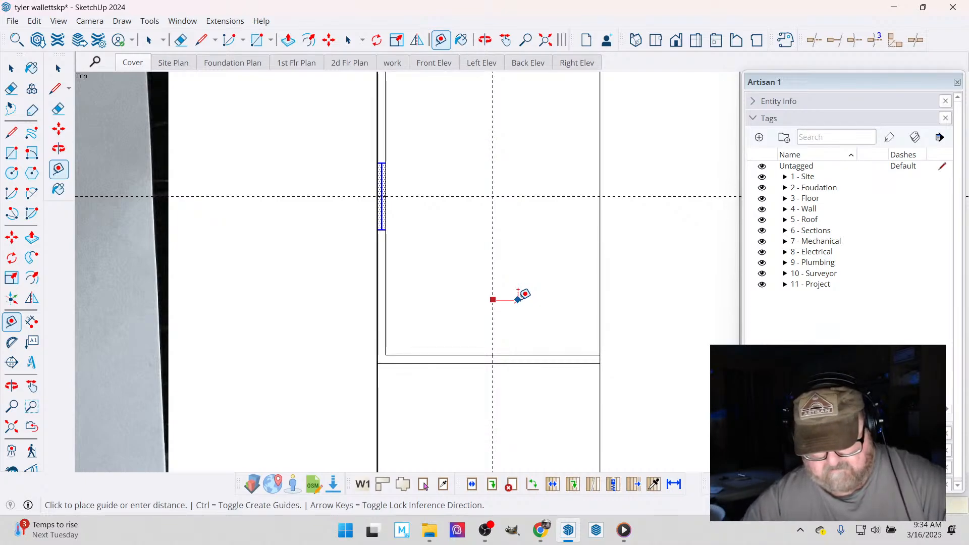
{"action": "left_click", "coordinate": [523, 293]}
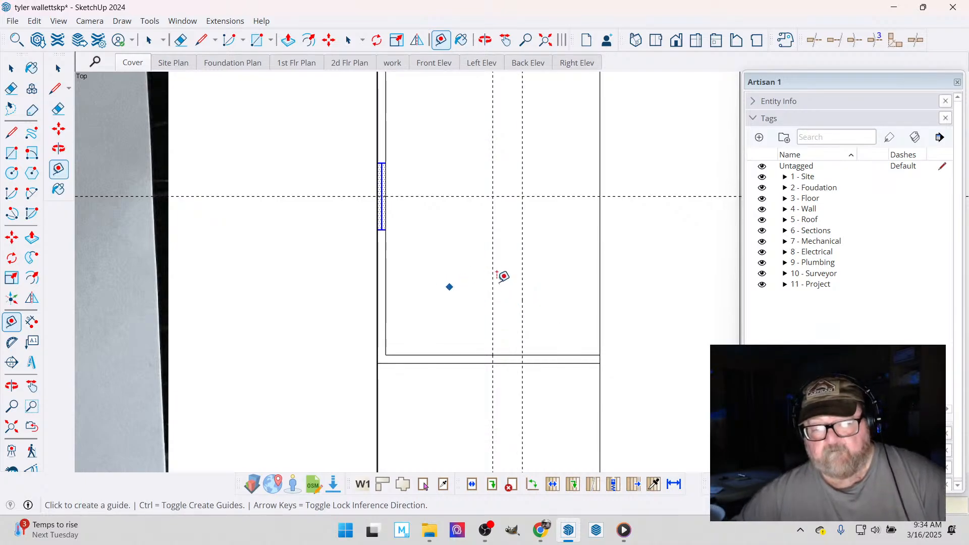
{"action": "left_click", "coordinate": [493, 279]}
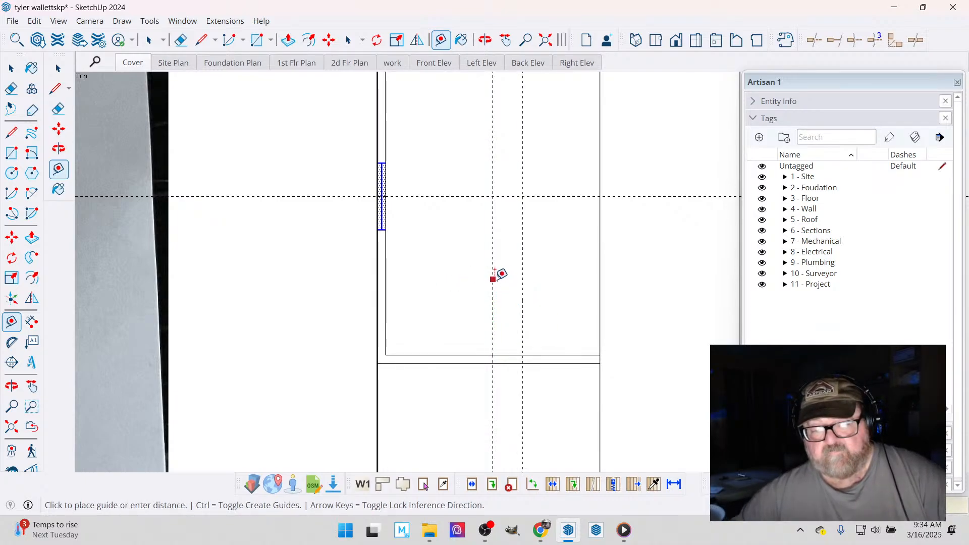
{"action": "left_click", "coordinate": [463, 280]}
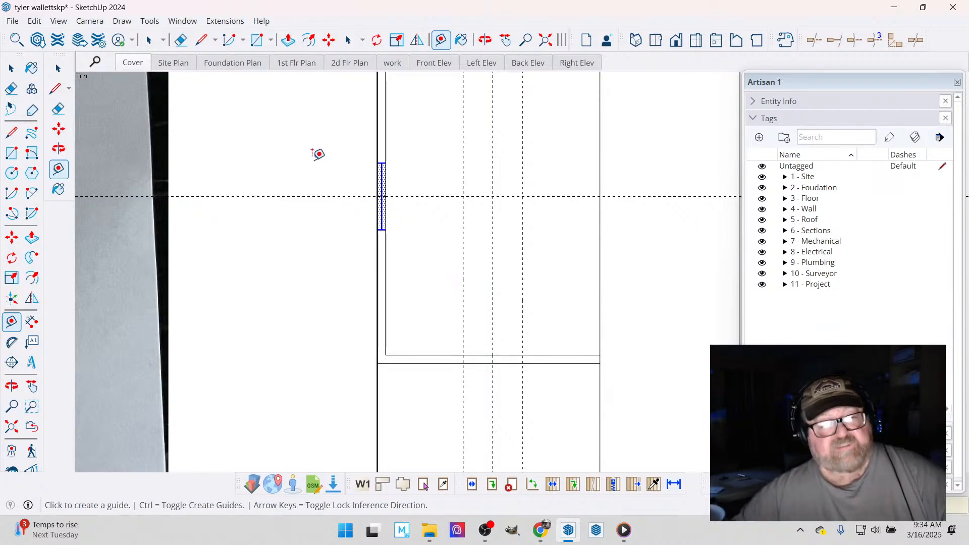
- Draw two door jambs across the deck-side wall at the outer guides, and erase the inner wall line between them with two of the vertical guides
{"action": "left_click", "coordinate": [201, 40]}
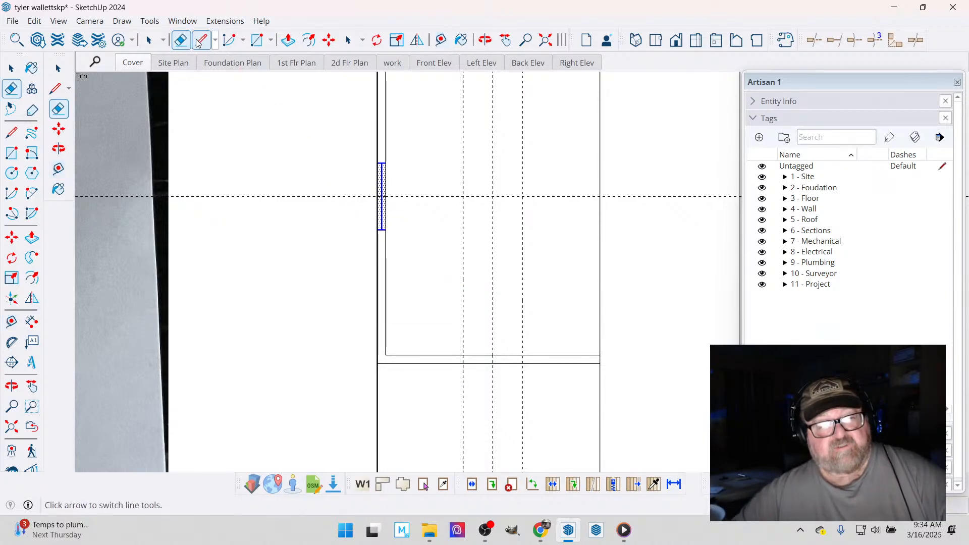
{"action": "left_click", "coordinate": [464, 355]}
{"action": "left_click", "coordinate": [464, 363]}
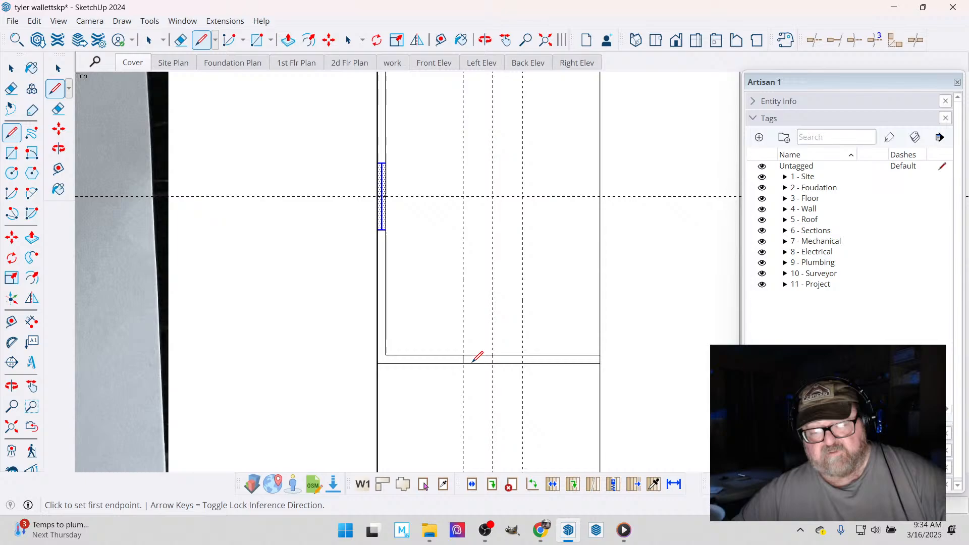
{"action": "left_click", "coordinate": [522, 355]}
{"action": "left_click", "coordinate": [522, 363]}
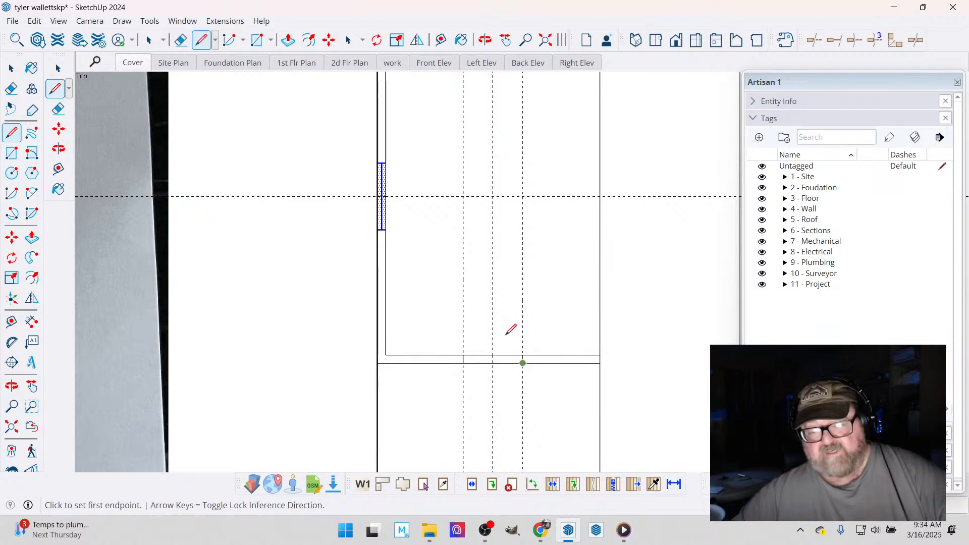
{"action": "left_click", "coordinate": [180, 40]}
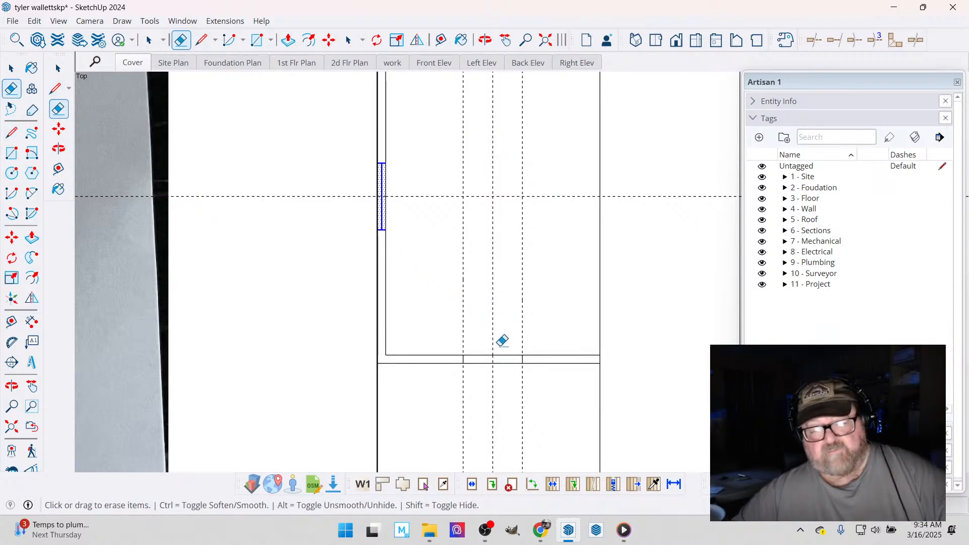
{"action": "left_click_drag", "start_coordinate": [495, 354], "coordinate": [460, 294]}
- Draw the open door leaf line into the bedroom from the inner corner of the jamb nearer the main house
{"action": "left_click", "coordinate": [202, 41]}
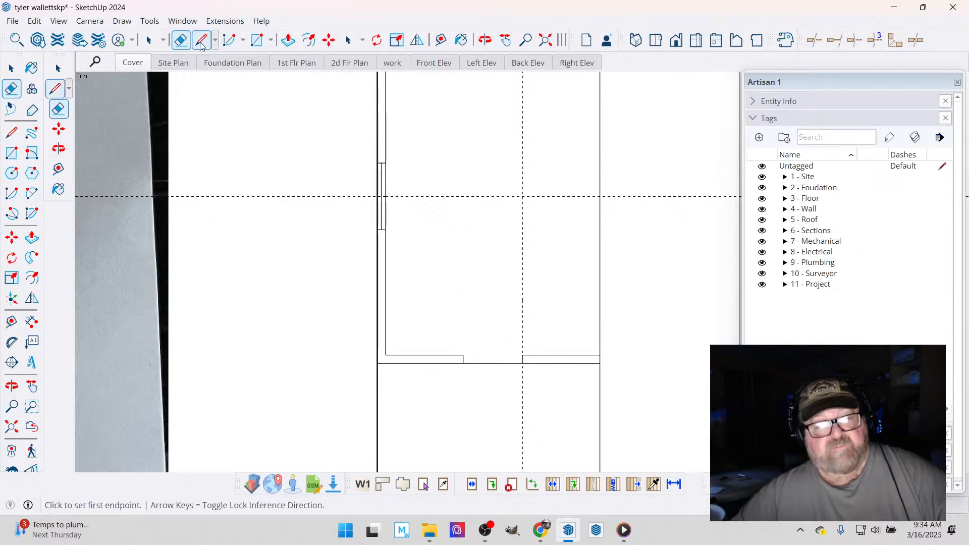
{"action": "left_click", "coordinate": [523, 354]}
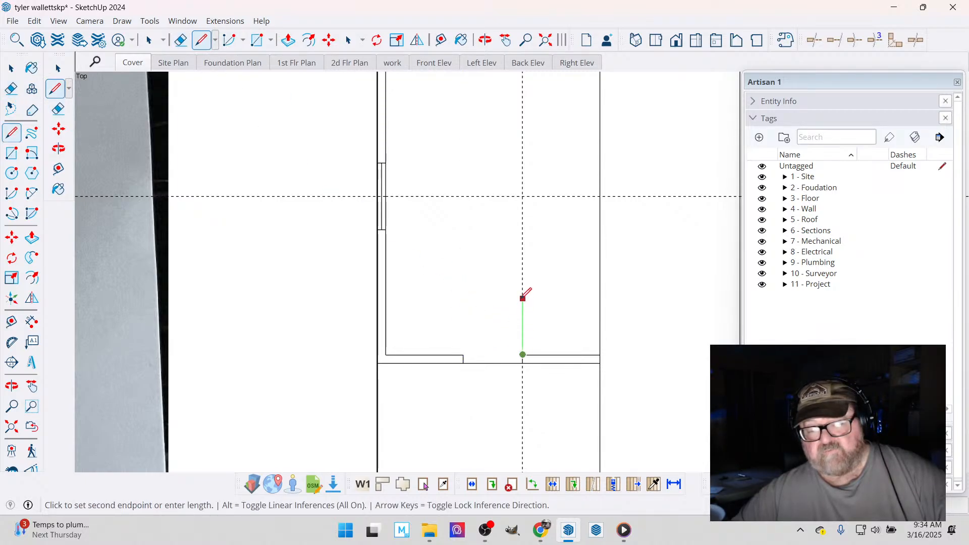
{"action": "left_click", "coordinate": [523, 295]}
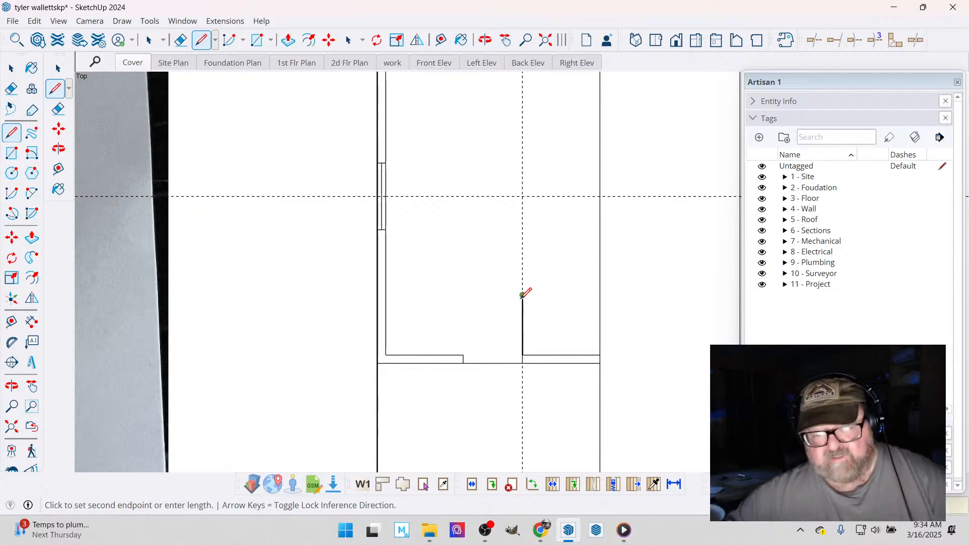
- Draw the door's swing arc from the opposite jamb to the leaf's end and erase the remaining vertical guide
{"action": "key", "text": "a"}
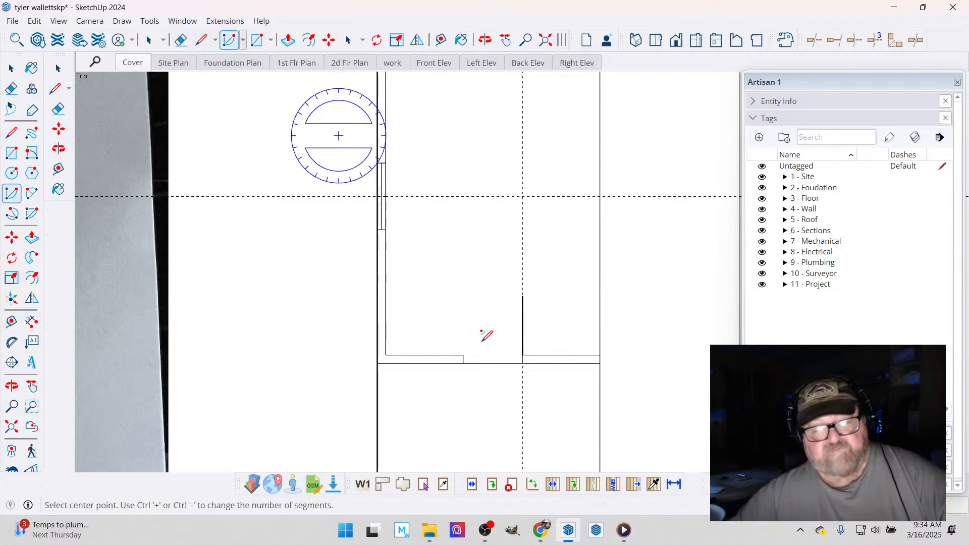
{"action": "left_click", "coordinate": [523, 354]}
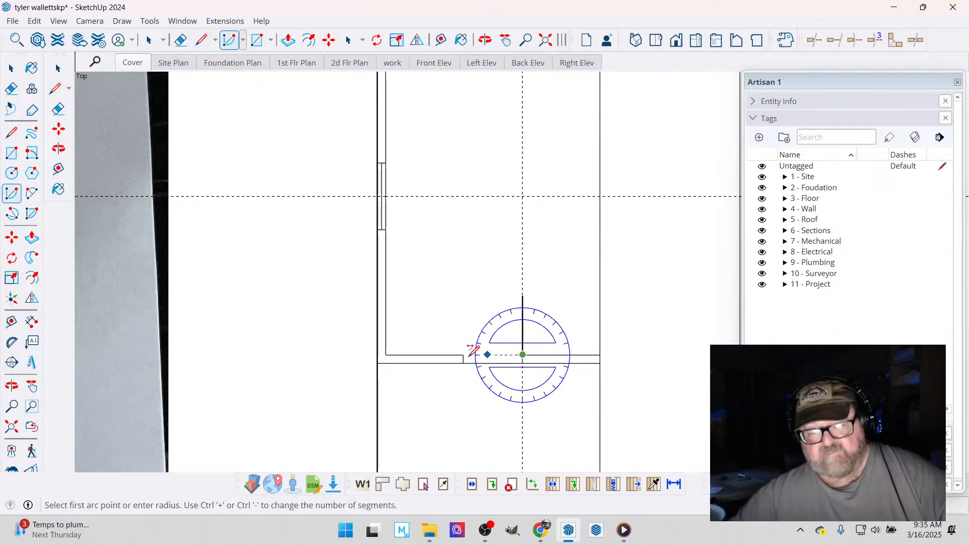
{"action": "left_click", "coordinate": [463, 354]}
{"action": "left_click", "coordinate": [517, 297]}
{"action": "left_click", "coordinate": [515, 296]}
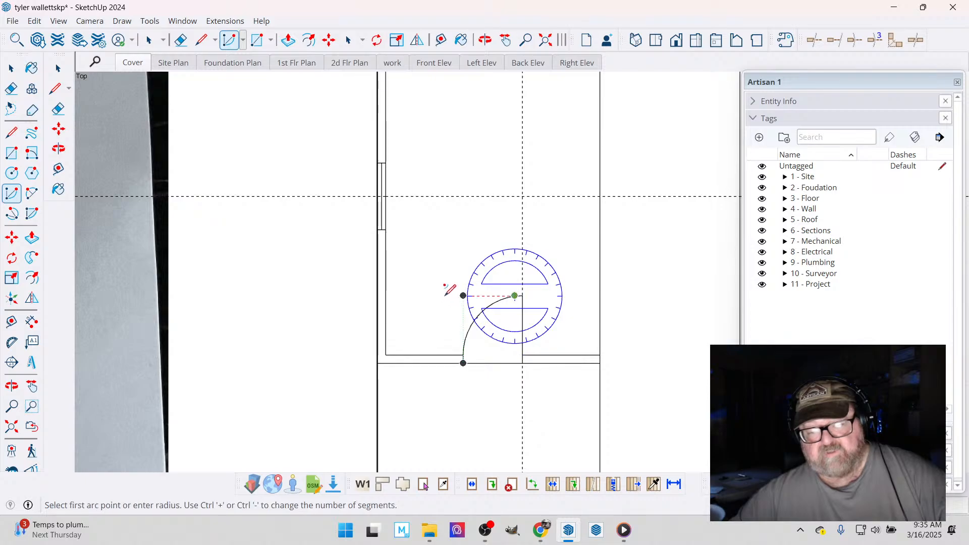
{"action": "left_click", "coordinate": [180, 40]}
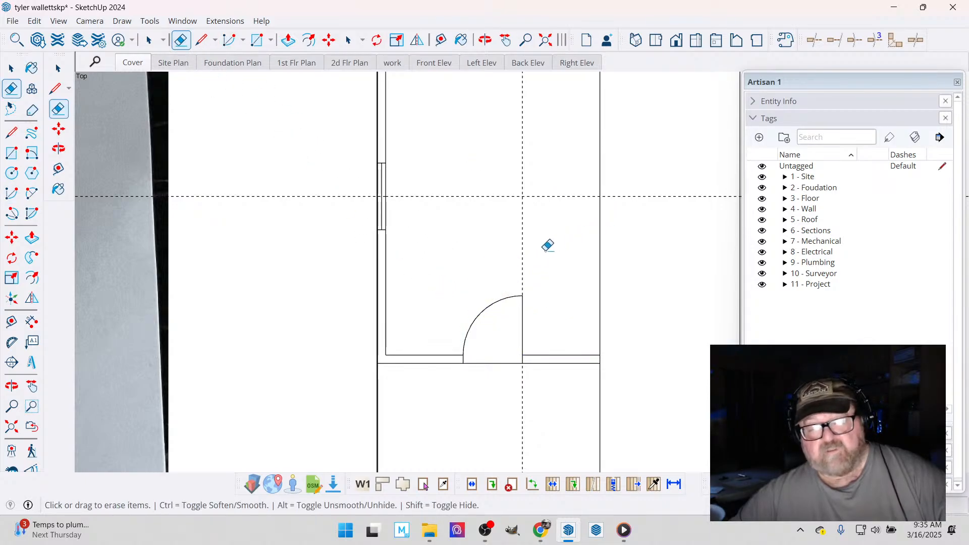
{"action": "scroll", "coordinate": [434, 260], "scroll_direction": "down", "scroll_amount": 1}
{"action": "scroll", "coordinate": [402, 227], "scroll_direction": "down", "scroll_amount": 1}
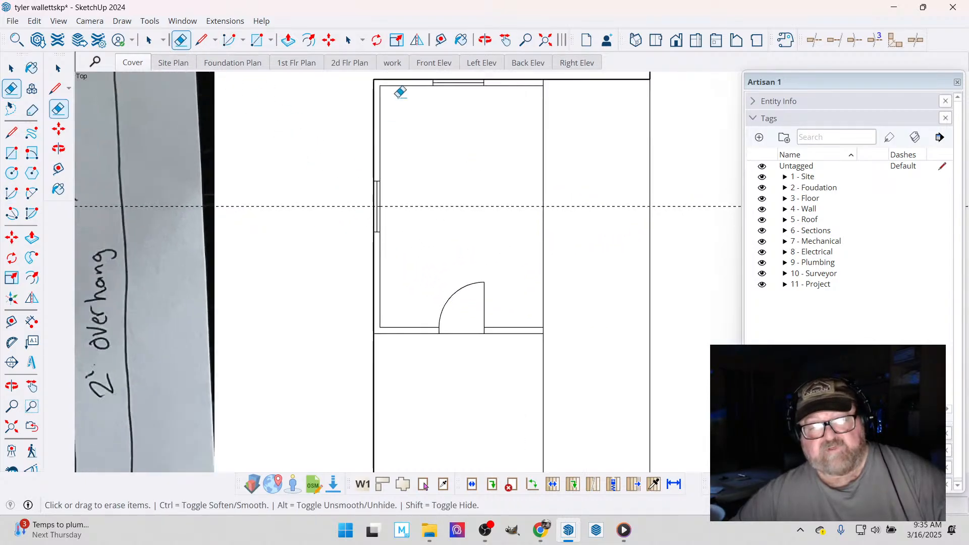
- Place vertical guides at the centers of the deck-side wall sections on both sides of the door
{"action": "left_click", "coordinate": [443, 40]}
{"action": "scroll", "coordinate": [429, 318], "scroll_direction": "up", "scroll_amount": 1}
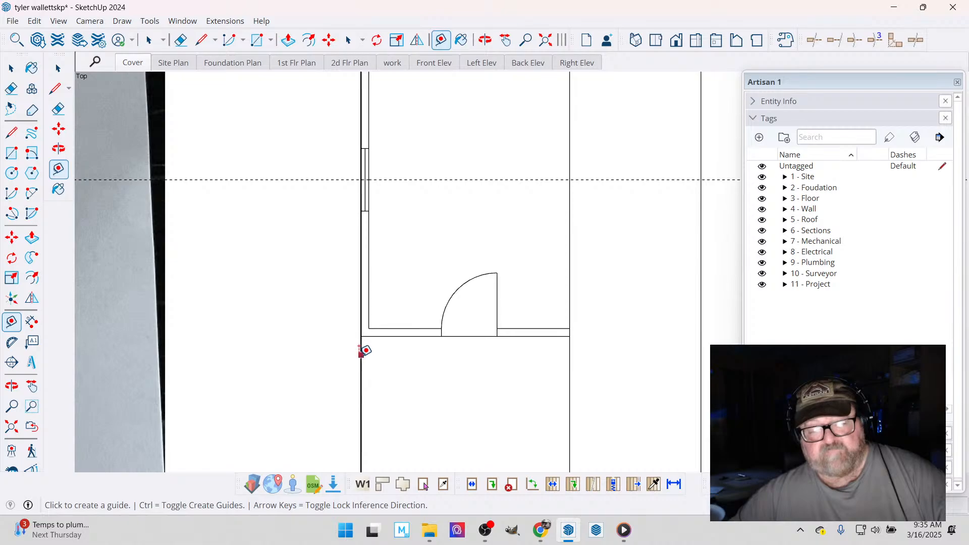
{"action": "left_click", "coordinate": [361, 355]}
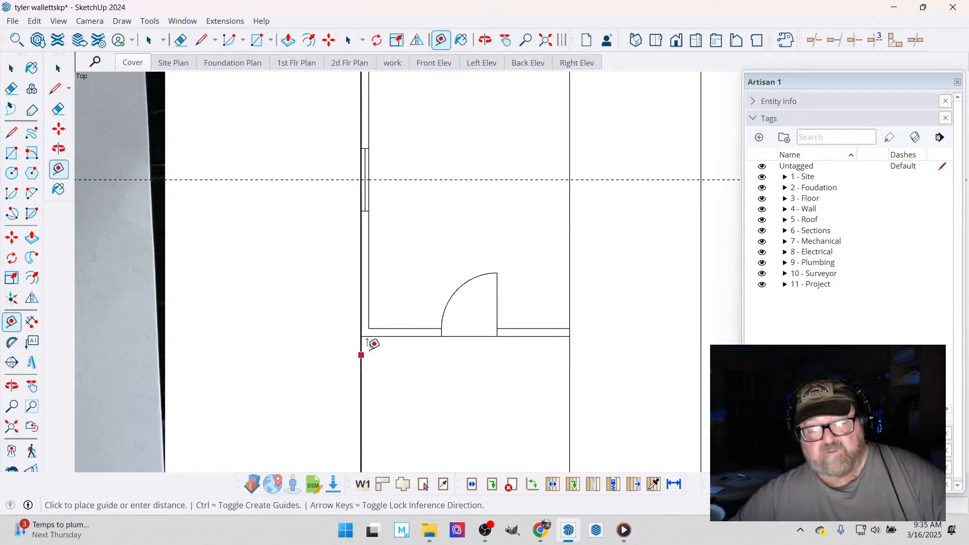
{"action": "left_click", "coordinate": [402, 333]}
{"action": "left_click", "coordinate": [402, 357]}
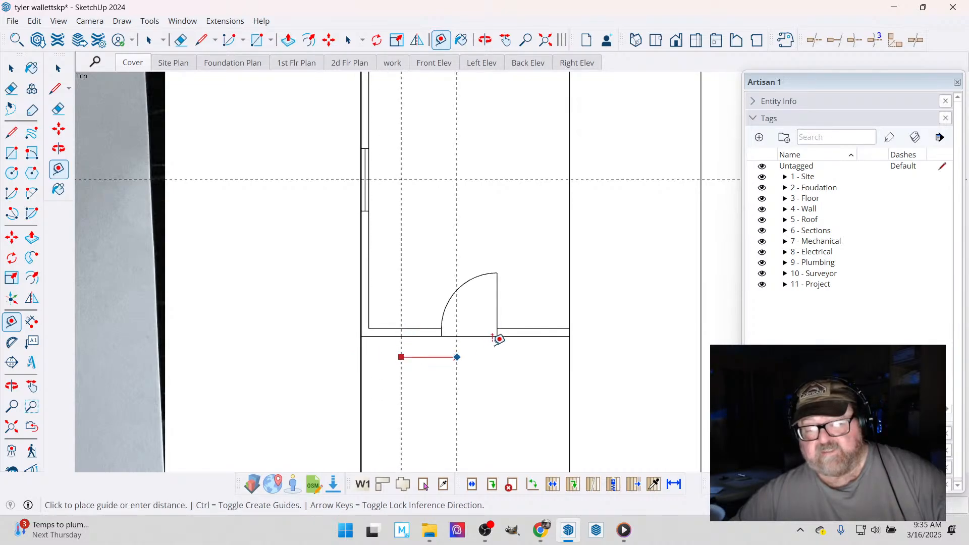
{"action": "left_click", "coordinate": [527, 334]}
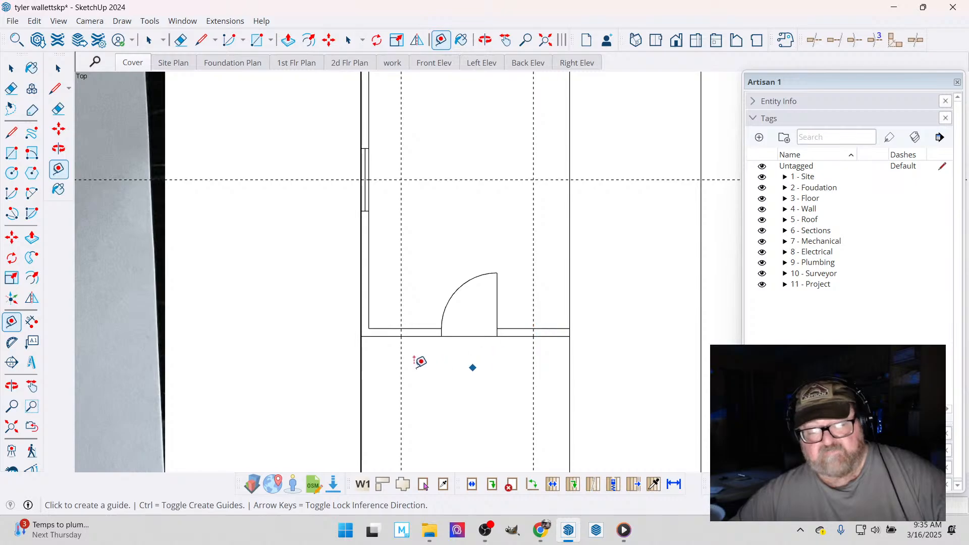
- Offset guides 12 inches to each side of the center guide on the wall section nearer the outer corner
{"action": "scroll", "coordinate": [419, 362], "scroll_direction": "up", "scroll_amount": 4}
{"action": "left_click", "coordinate": [393, 276]}
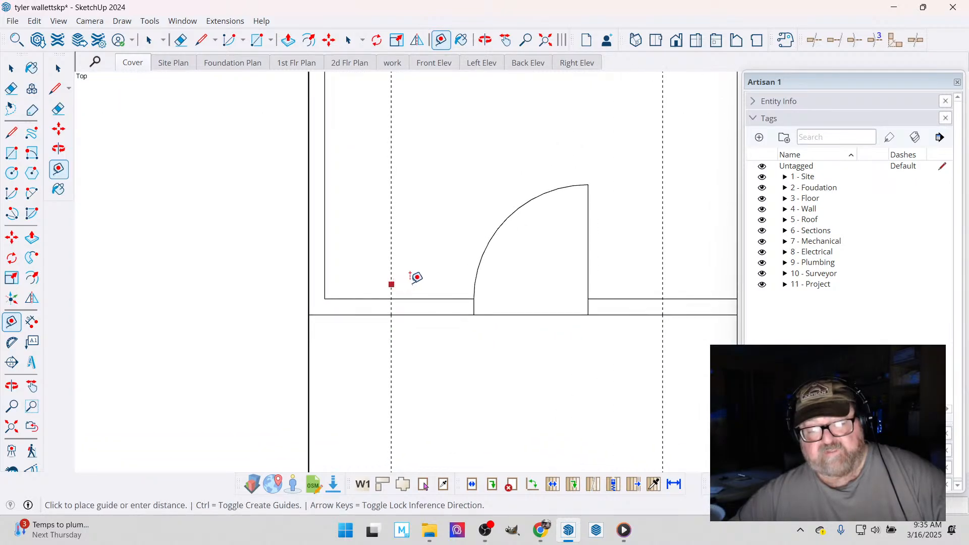
{"action": "type", "text": "12"}
{"action": "key", "text": "Return"}
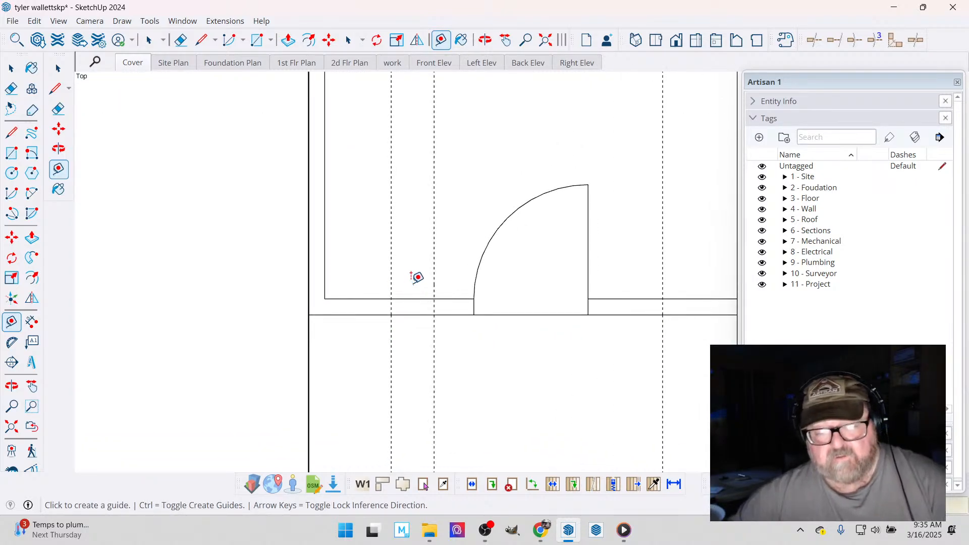
{"action": "left_click", "coordinate": [392, 274]}
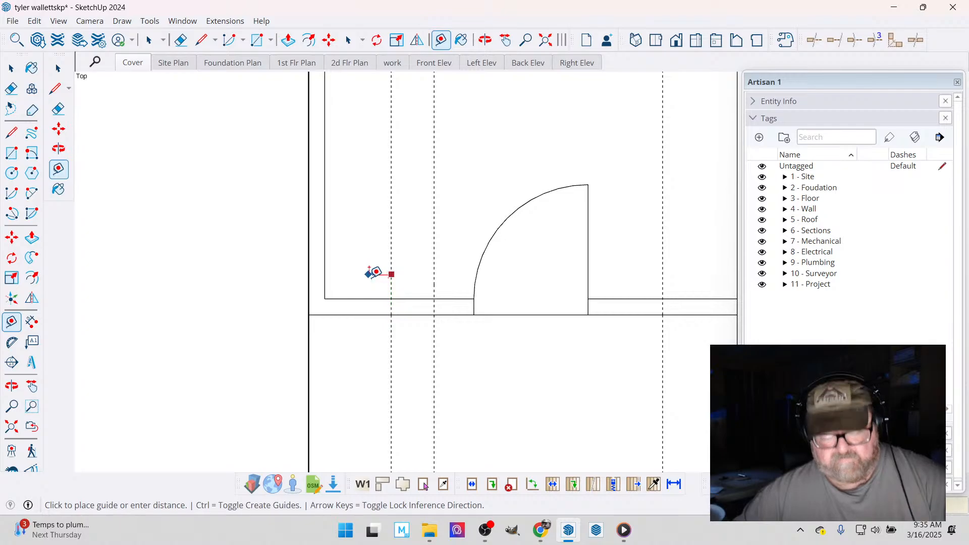
{"action": "type", "text": "6 1/2"}
{"action": "key", "text": "Return"}
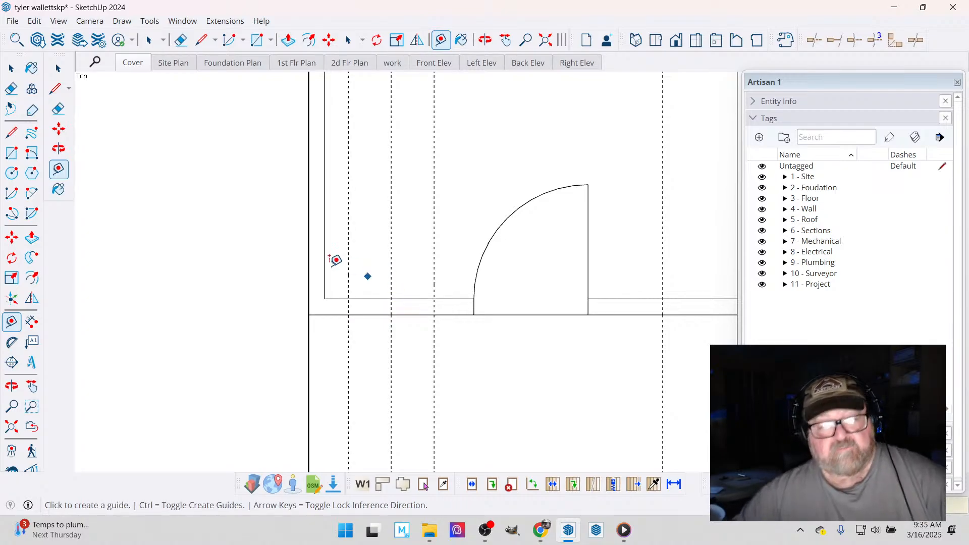
- Draw the window's two end lines across the wall at the outer guides and a glass line between their midpoints
{"action": "left_click", "coordinate": [201, 39]}
{"action": "scroll", "coordinate": [400, 321], "scroll_direction": "up", "scroll_amount": 2}
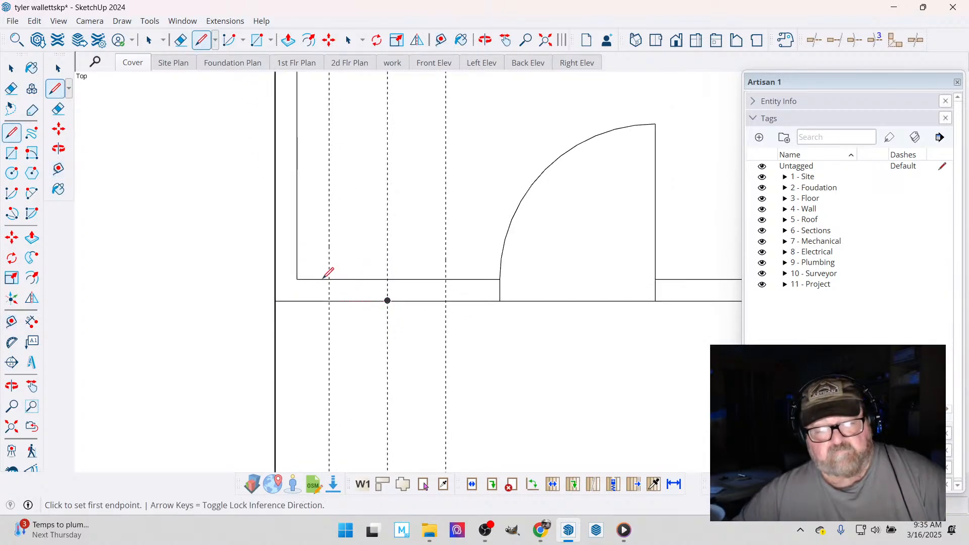
{"action": "left_click", "coordinate": [330, 278]}
{"action": "left_click", "coordinate": [329, 301]}
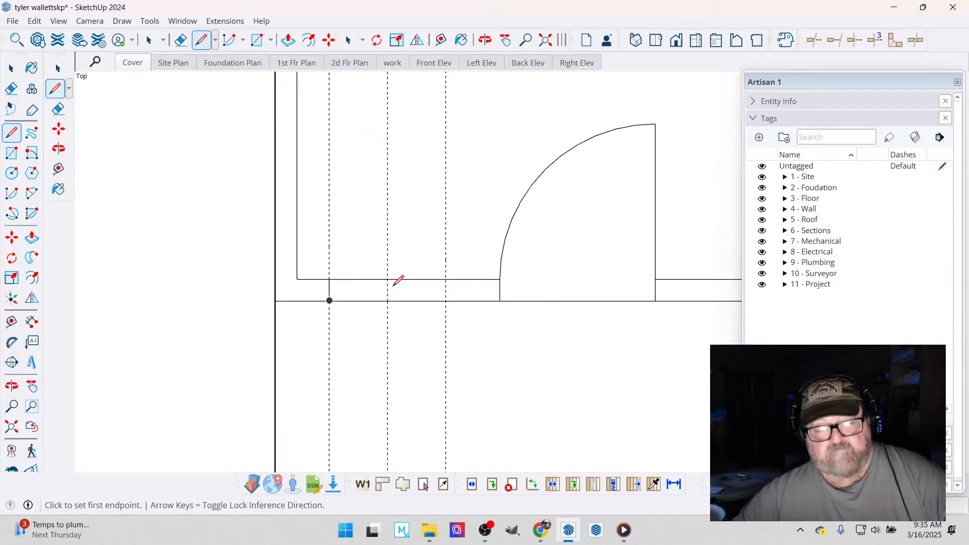
{"action": "left_click", "coordinate": [445, 280]}
{"action": "left_click", "coordinate": [445, 301]}
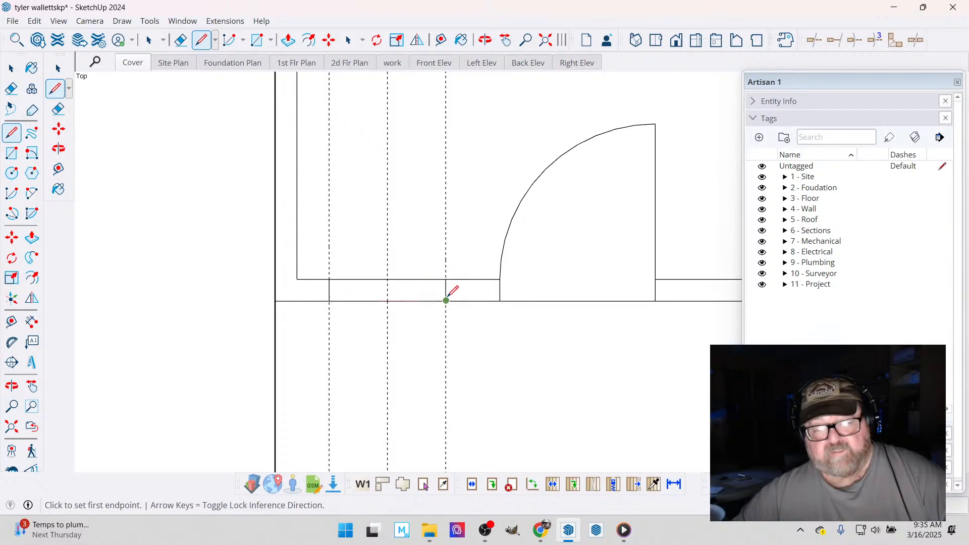
{"action": "left_click", "coordinate": [446, 290]}
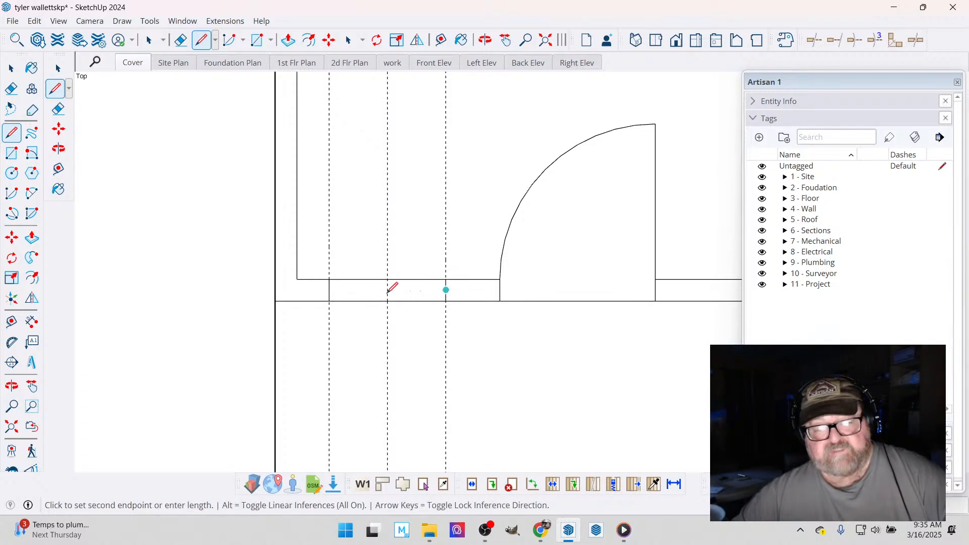
{"action": "left_click", "coordinate": [329, 290]}
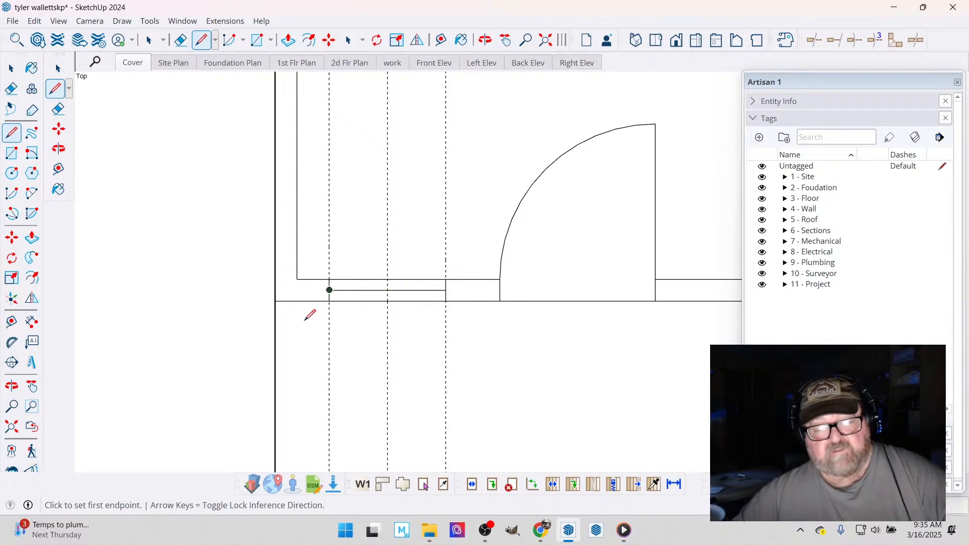
- Copy the finished window along the wall to the center guide on the other side of the door
{"action": "left_click", "coordinate": [11, 68]}
{"action": "left_click_drag", "start_coordinate": [310, 262], "coordinate": [452, 348]}
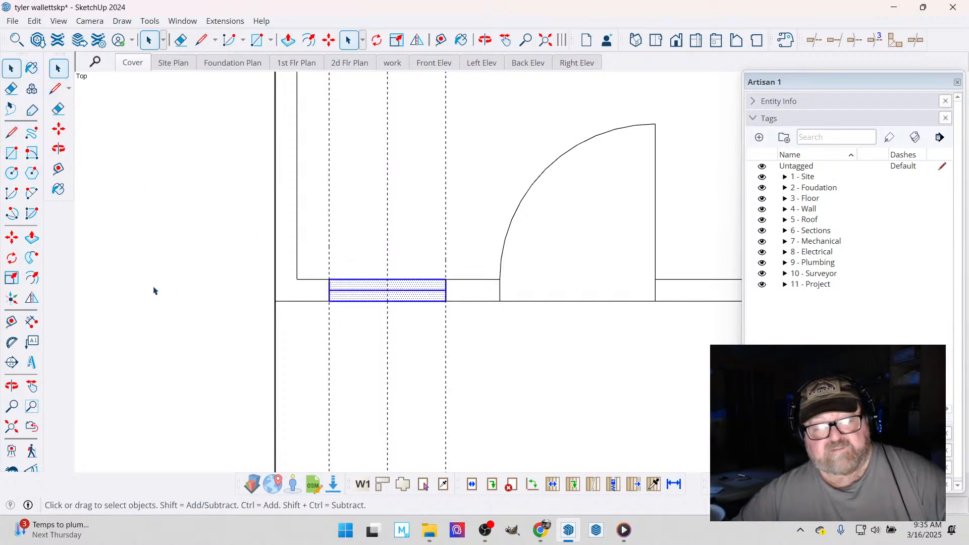
{"action": "scroll", "coordinate": [143, 287], "scroll_direction": "down", "scroll_amount": 2}
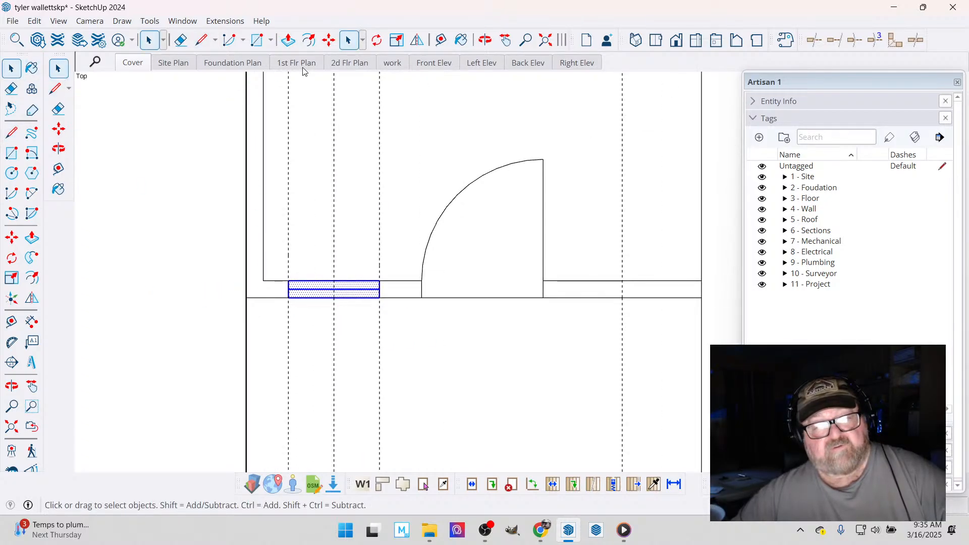
{"action": "left_click", "coordinate": [329, 40]}
{"action": "left_click", "coordinate": [336, 281]}
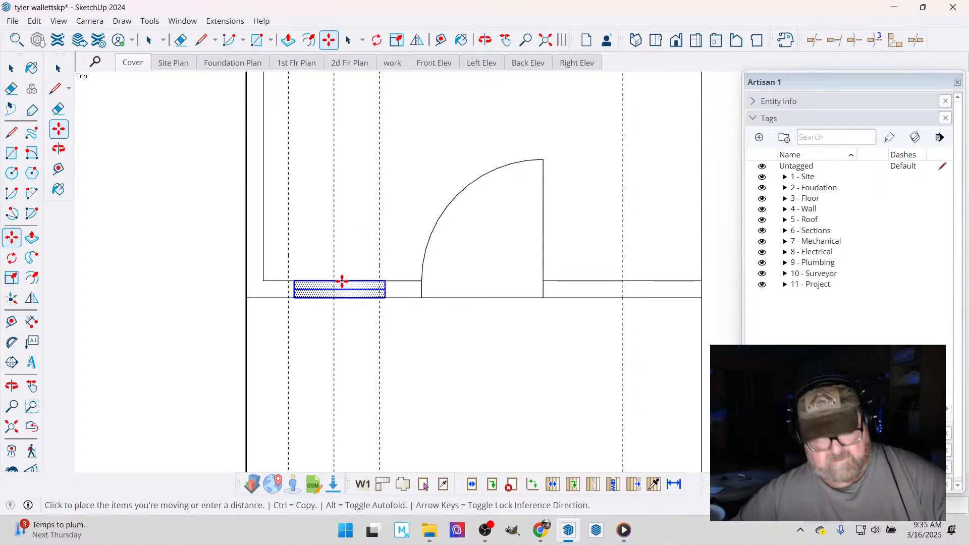
{"action": "key", "text": "ctrl"}
{"action": "left_click", "coordinate": [622, 280]}
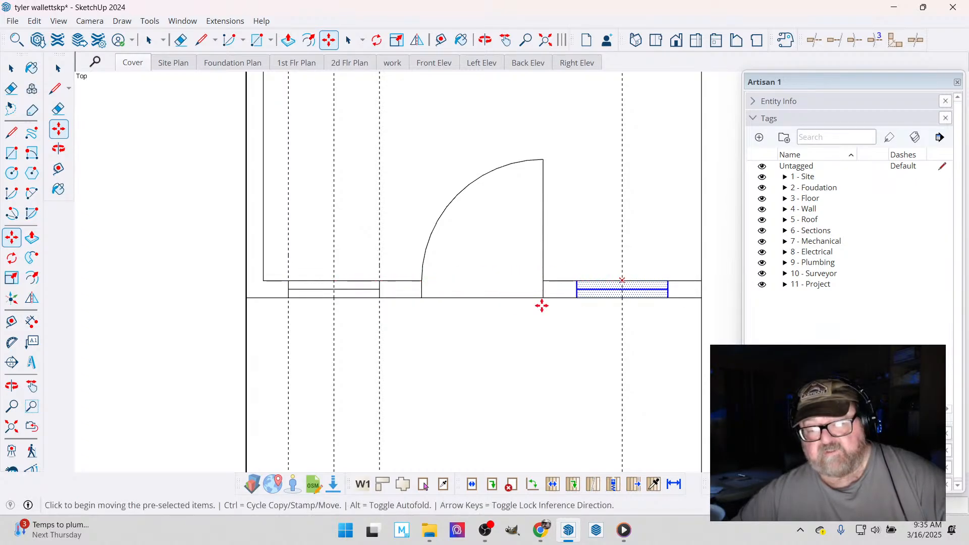
- Erase the vertical window guides and the horizontal guide through the bedroom's side window
{"action": "left_click", "coordinate": [179, 40]}
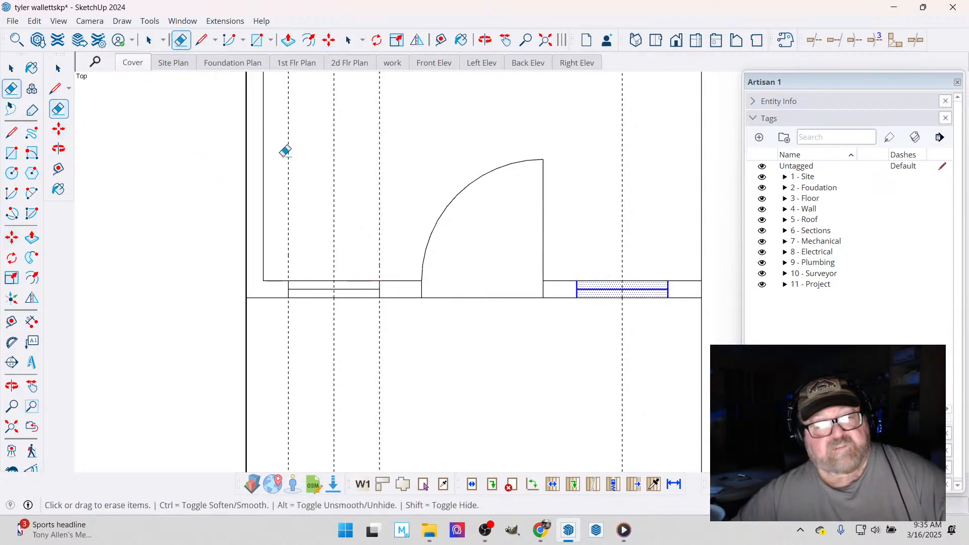
{"action": "left_click_drag", "start_coordinate": [295, 167], "coordinate": [394, 184]}
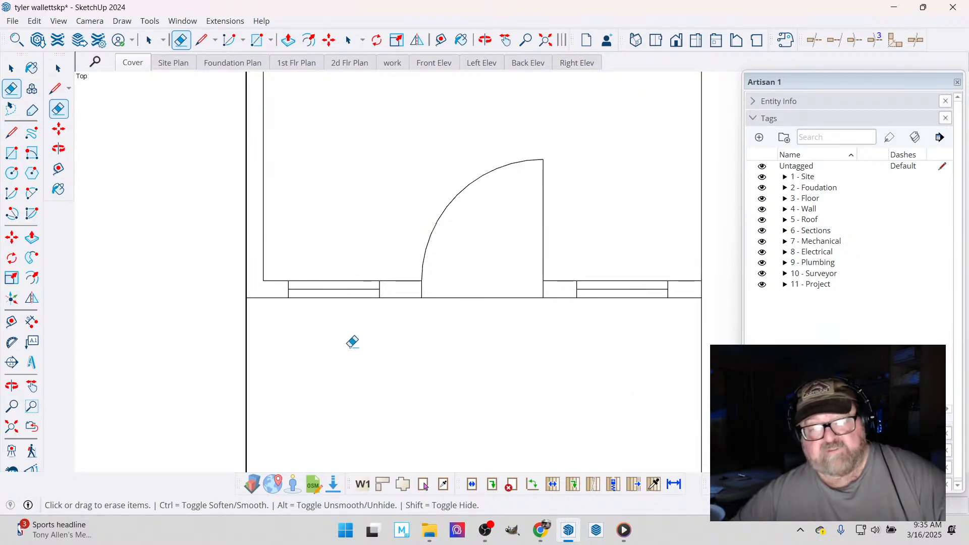
{"action": "scroll", "coordinate": [352, 342], "scroll_direction": "down", "scroll_amount": 1}
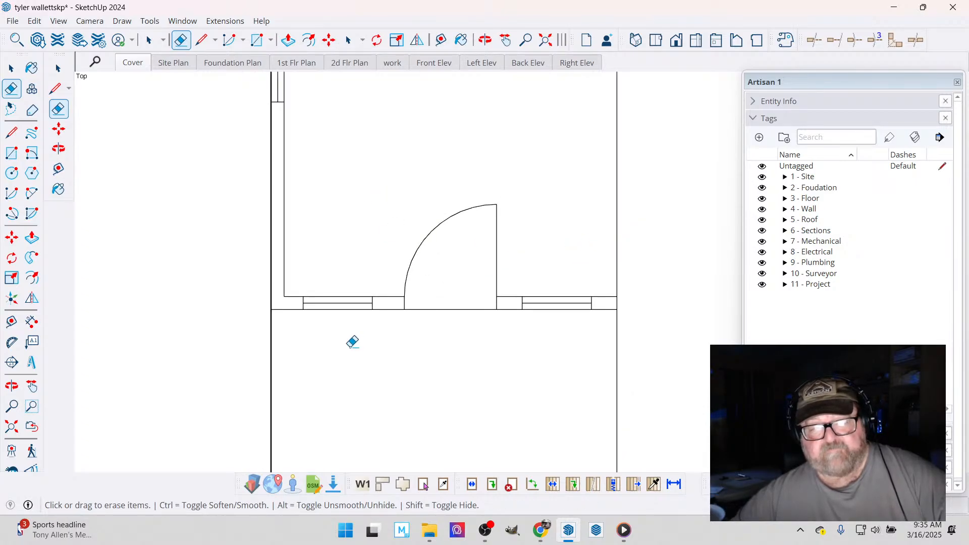
{"action": "scroll", "coordinate": [356, 339], "scroll_direction": "down", "scroll_amount": 3}
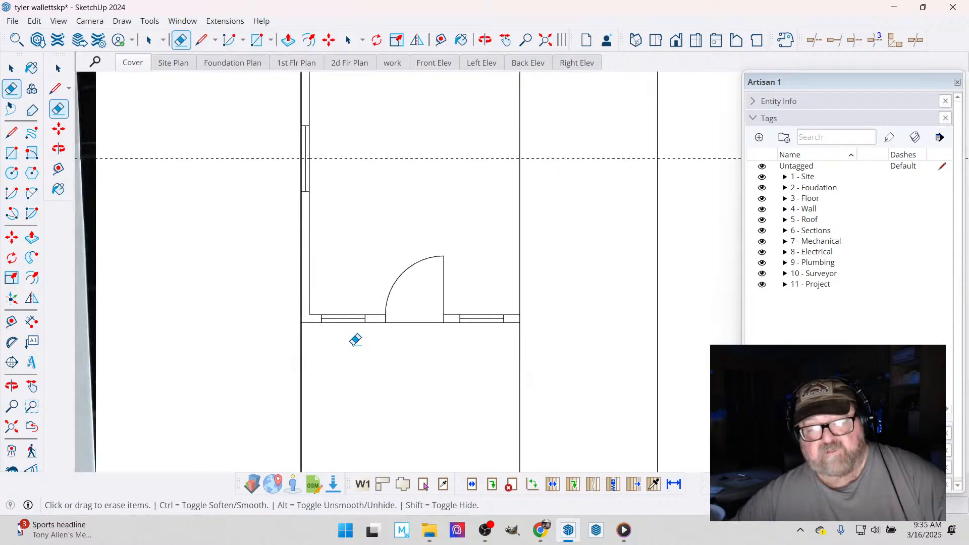
{"action": "scroll", "coordinate": [368, 262], "scroll_direction": "down", "scroll_amount": 6}
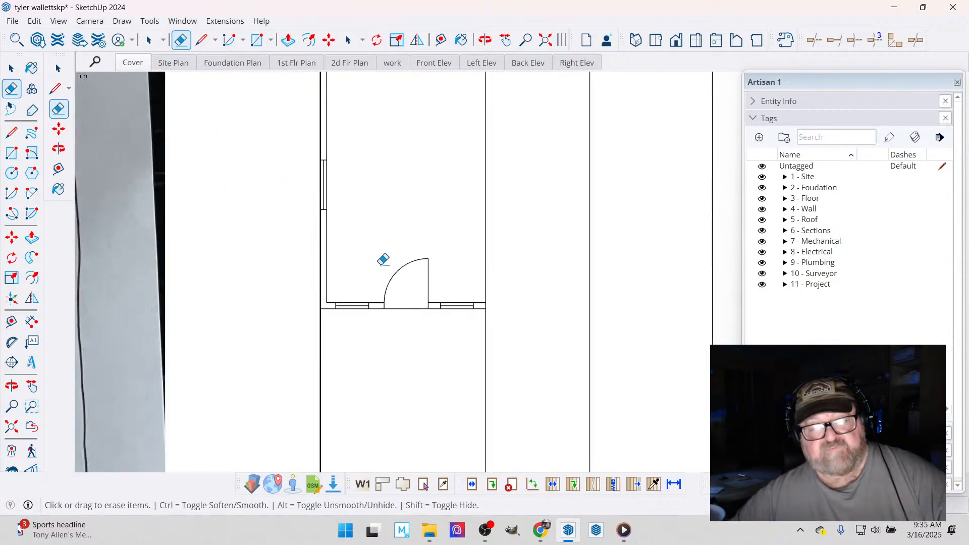
{"action": "scroll", "coordinate": [411, 372], "scroll_direction": "up", "scroll_amount": 3}
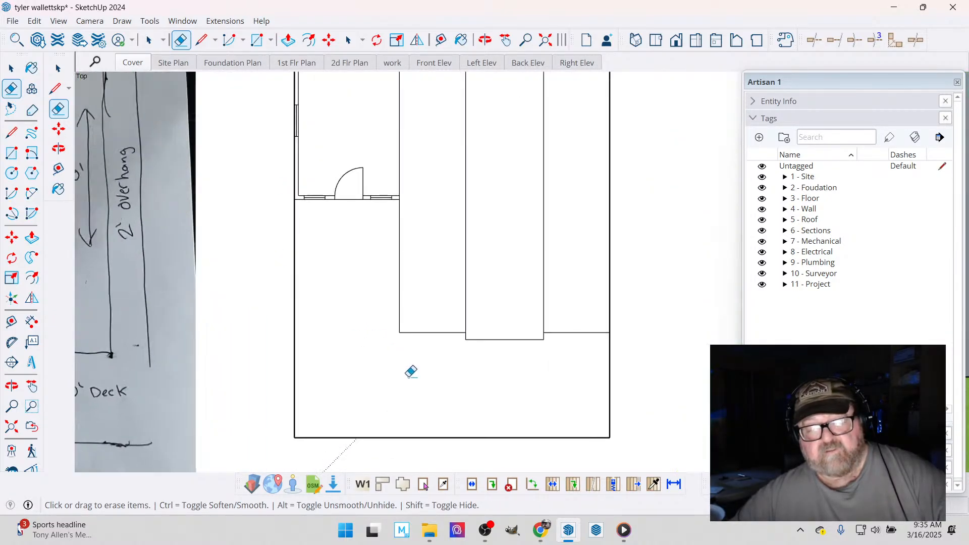
{"action": "scroll", "coordinate": [353, 108], "scroll_direction": "down", "scroll_amount": 1}
{"action": "scroll", "coordinate": [355, 91], "scroll_direction": "up", "scroll_amount": 5}
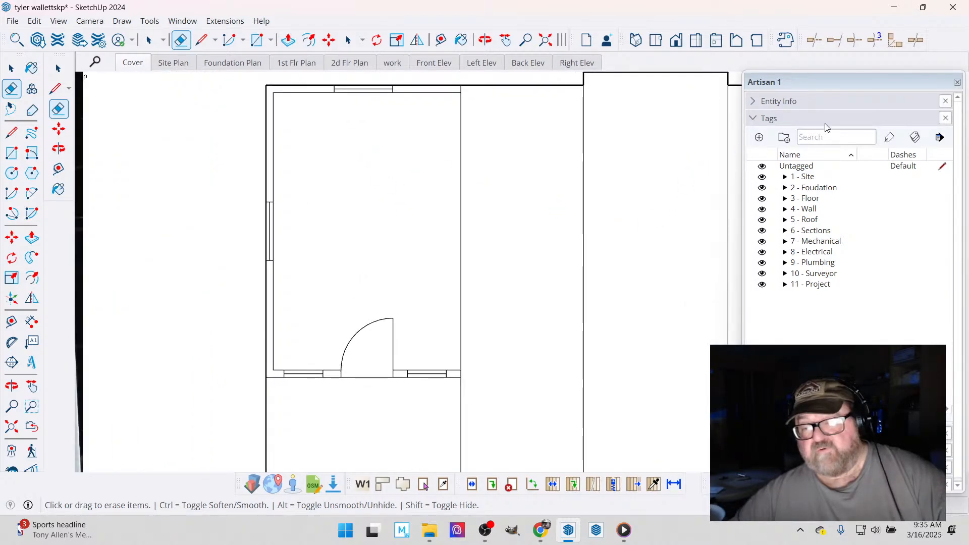
- Choose the Sketchy Lines Wavy 45 A material from the Patterns collection for painting
{"action": "left_click", "coordinate": [461, 40]}
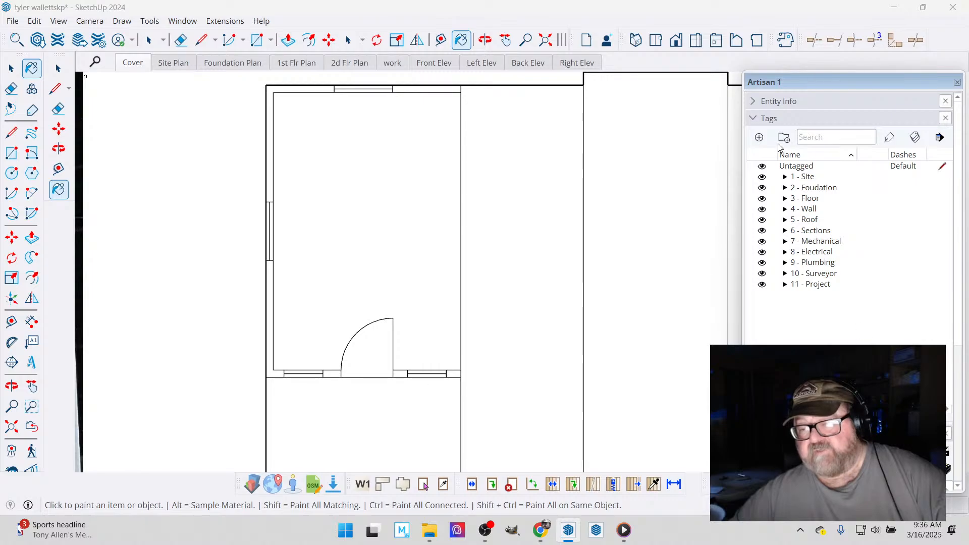
{"action": "left_click", "coordinate": [755, 120]}
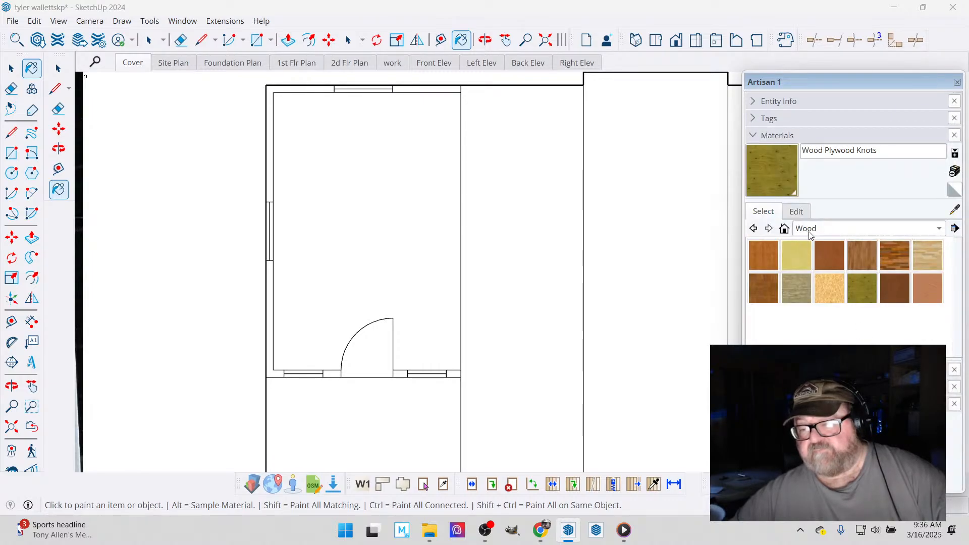
{"action": "left_click", "coordinate": [828, 230]}
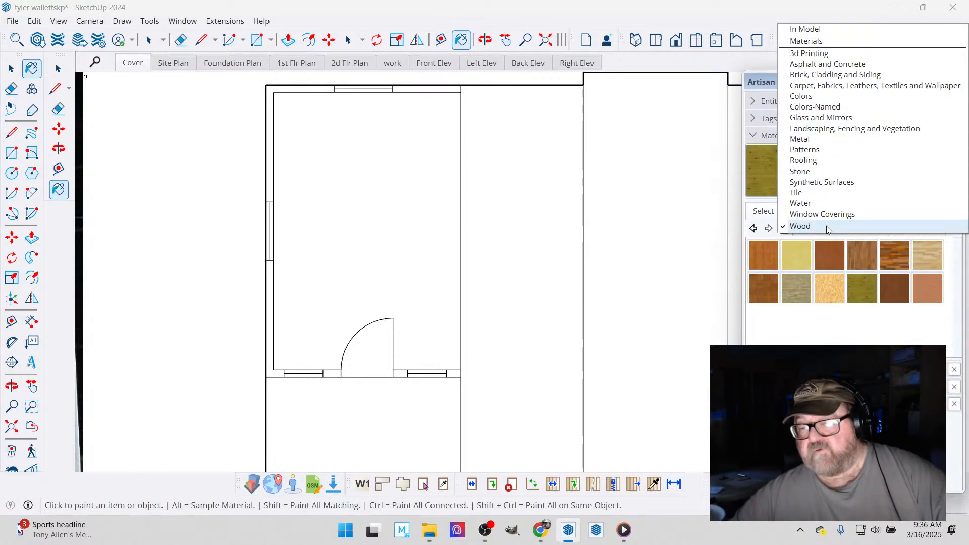
{"action": "left_click", "coordinate": [835, 256]}
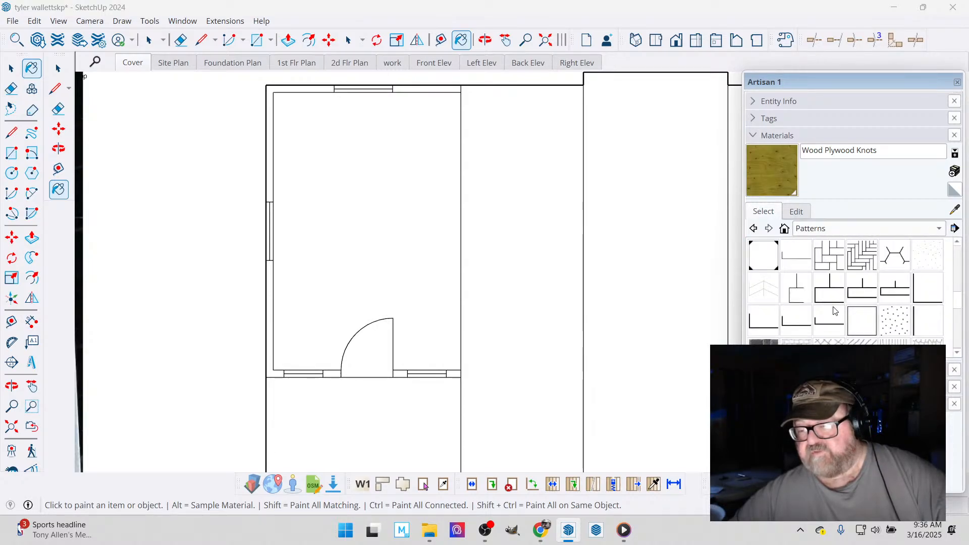
{"action": "scroll", "coordinate": [833, 308], "scroll_direction": "down", "scroll_amount": 2}
{"action": "left_click", "coordinate": [861, 289]}
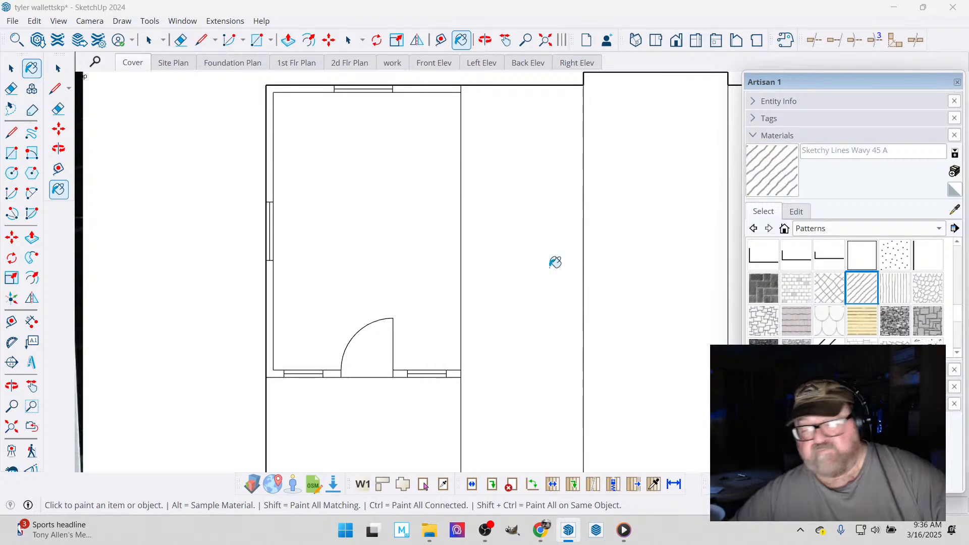
- Paint all the bedroom's exterior wall sections between the windows and door with the diagonal line pattern
{"action": "scroll", "coordinate": [271, 134], "scroll_direction": "up", "scroll_amount": 1}
{"action": "scroll", "coordinate": [392, 150], "scroll_direction": "down", "scroll_amount": 1}
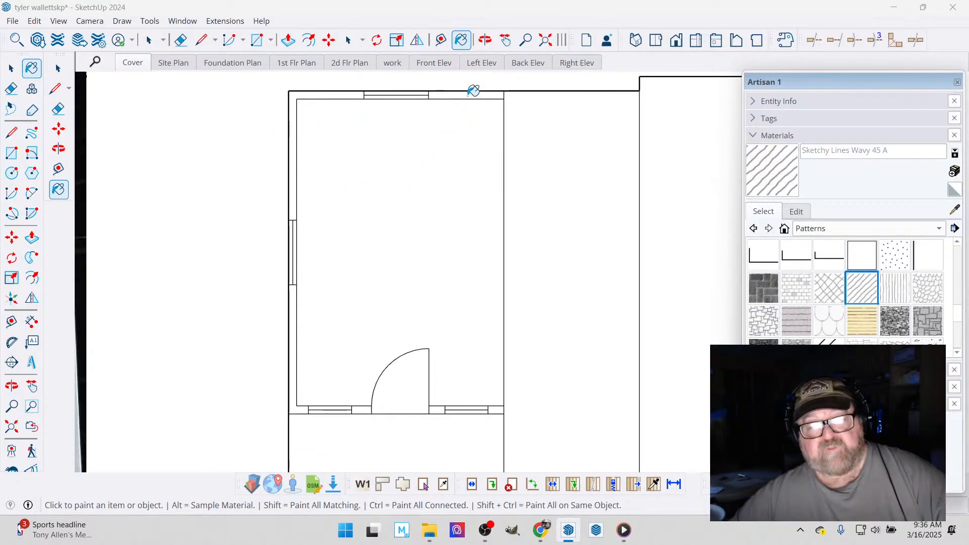
{"action": "left_click", "coordinate": [470, 94]}
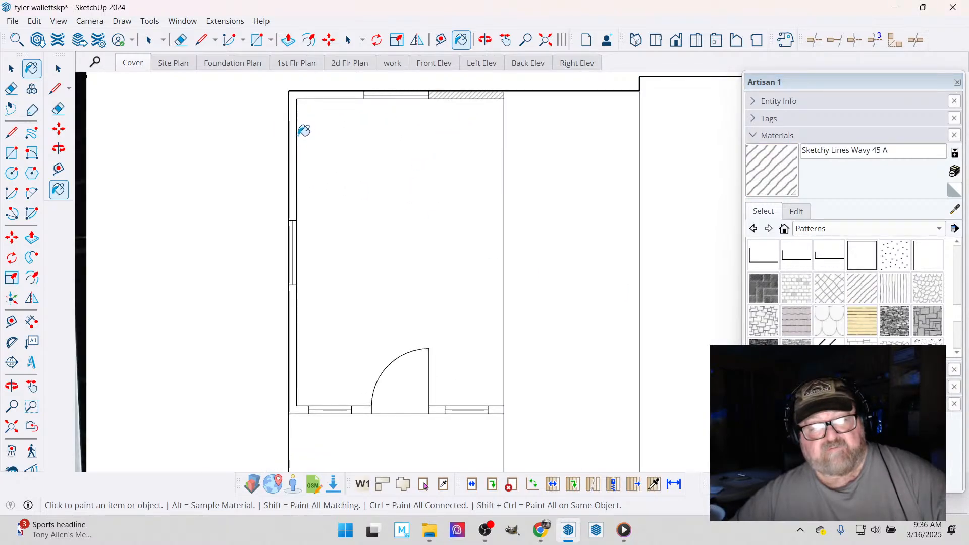
{"action": "left_click", "coordinate": [293, 149]}
{"action": "left_click", "coordinate": [293, 301]}
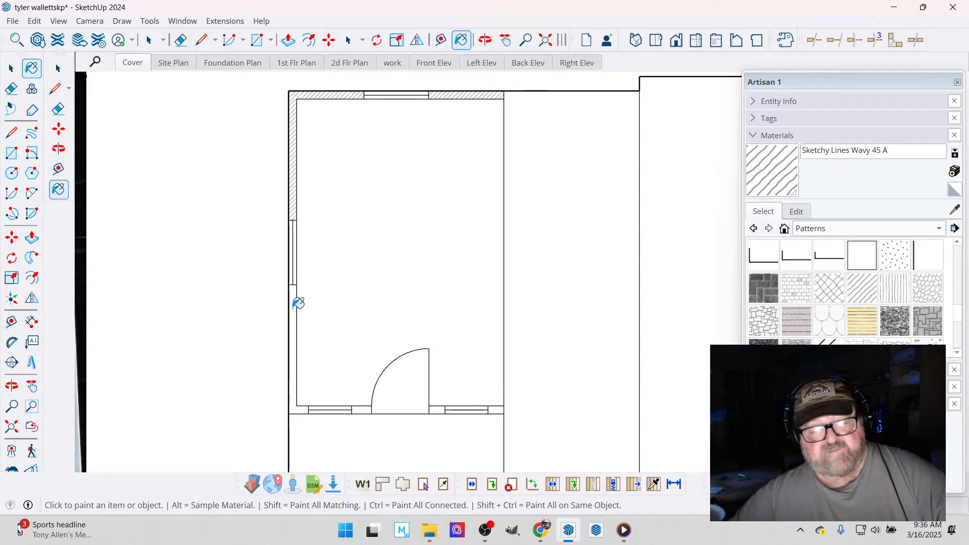
{"action": "left_click", "coordinate": [366, 408]}
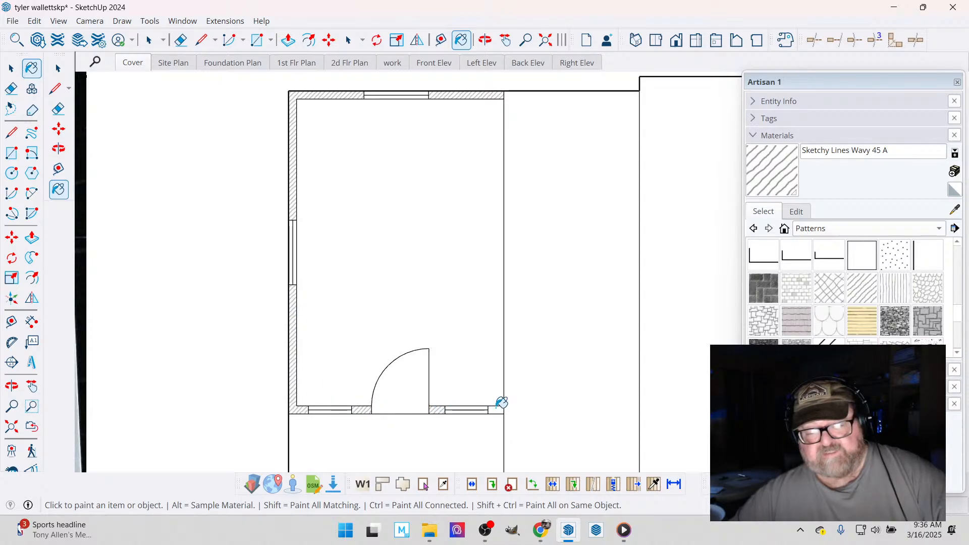
{"action": "left_click", "coordinate": [225, 21]}
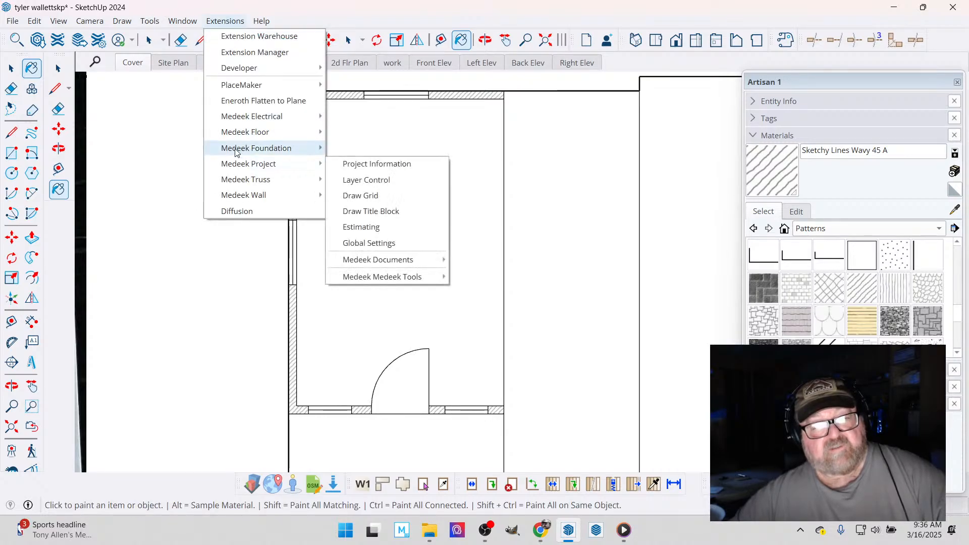
{"action": "mouse_move", "coordinate": [261, 21]}
{"action": "left_click", "coordinate": [293, 6]}
{"action": "scroll", "coordinate": [309, 181], "scroll_direction": "down", "scroll_amount": 2}
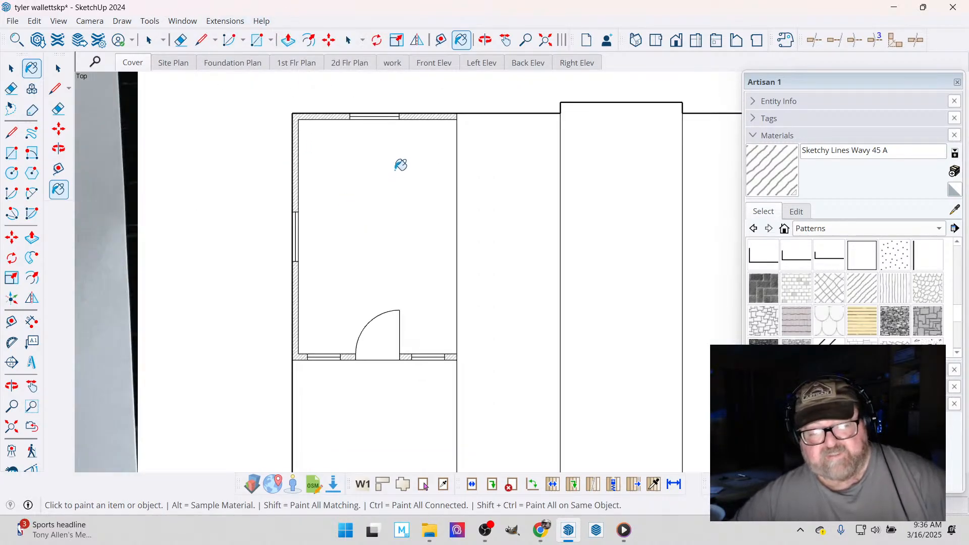
- Review the floor plan with the hatched bedroom and examine the modular home's windows, corner and wall panels in the exterior reference photo
{"action": "scroll", "coordinate": [396, 167], "scroll_direction": "down", "scroll_amount": 4}
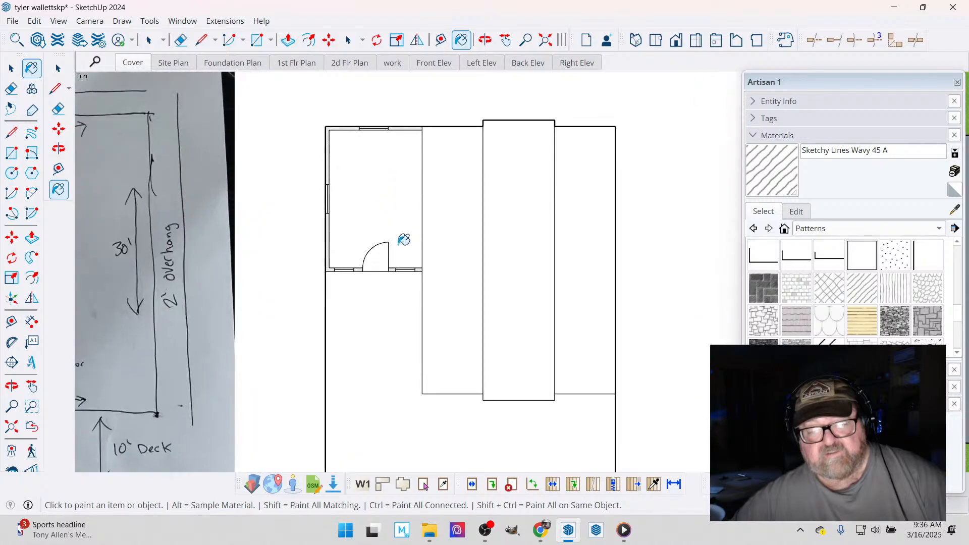
{"action": "scroll", "coordinate": [378, 218], "scroll_direction": "down", "scroll_amount": 1}
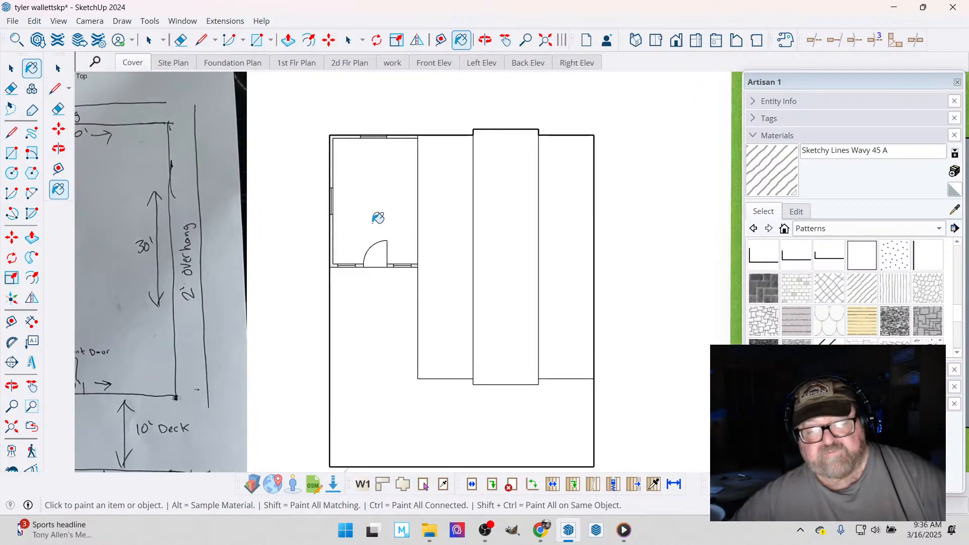
{"action": "scroll", "coordinate": [437, 229], "scroll_direction": "up", "scroll_amount": 3}
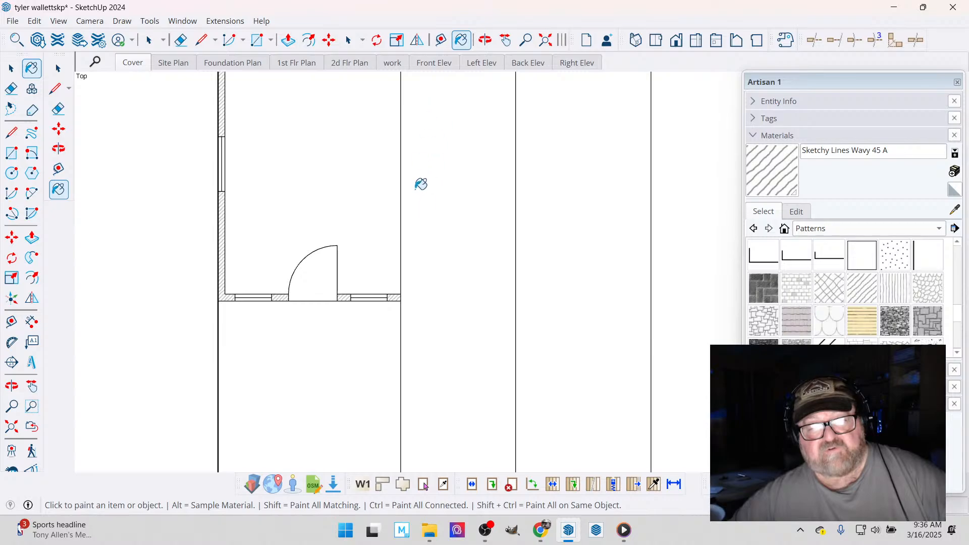
{"action": "scroll", "coordinate": [421, 185], "scroll_direction": "down", "scroll_amount": 5}
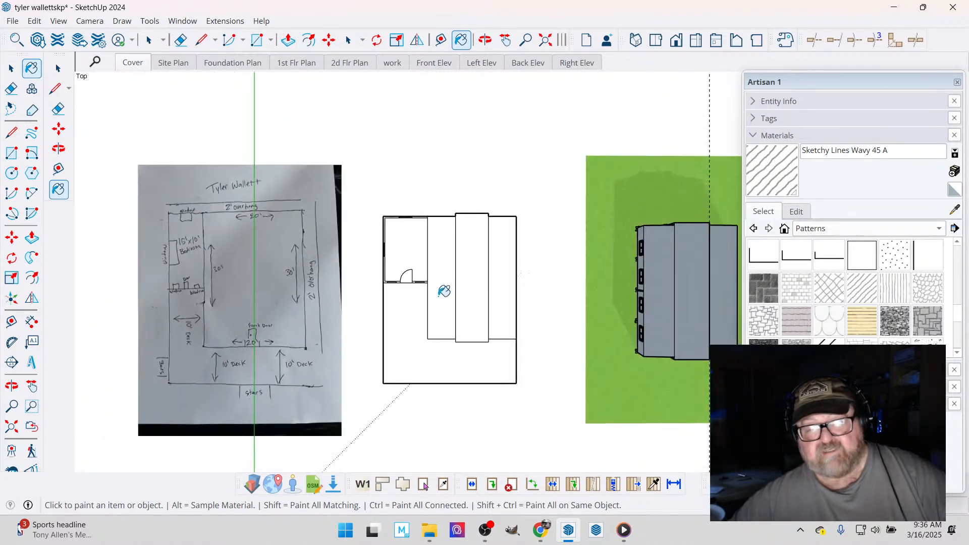
{"action": "scroll", "coordinate": [445, 291], "scroll_direction": "down", "scroll_amount": 4}
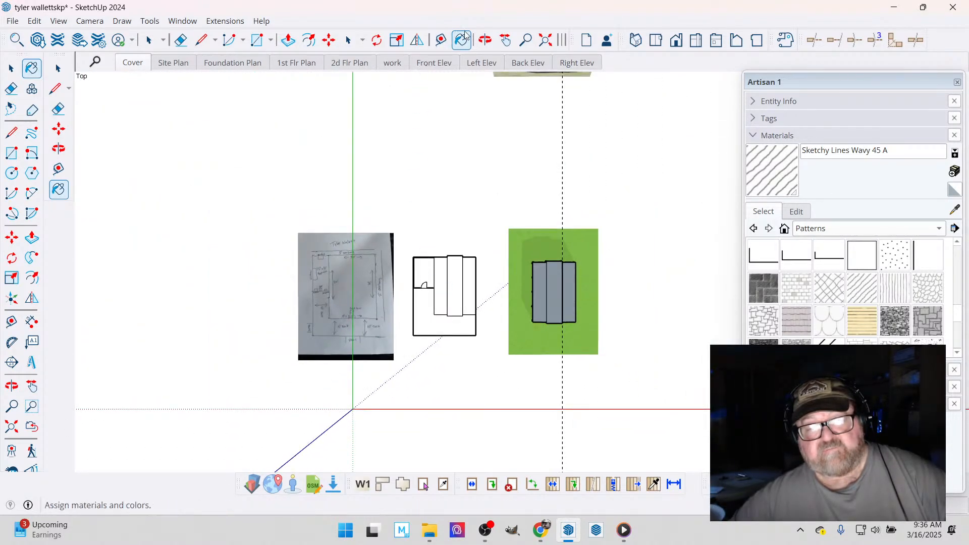
{"action": "left_click", "coordinate": [486, 40]}
{"action": "left_click_drag", "start_coordinate": [452, 328], "coordinate": [521, 263]}
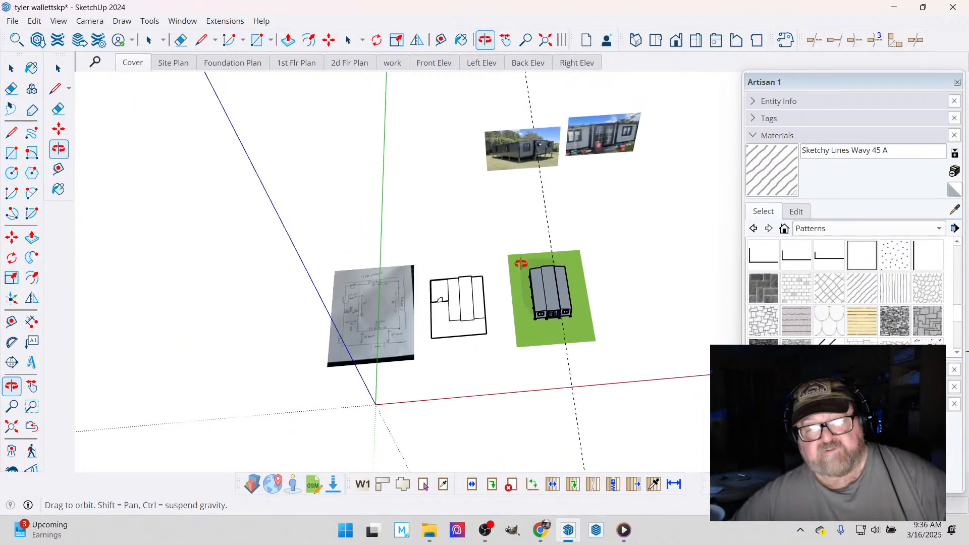
{"action": "scroll", "coordinate": [558, 117], "scroll_direction": "up", "scroll_amount": 10}
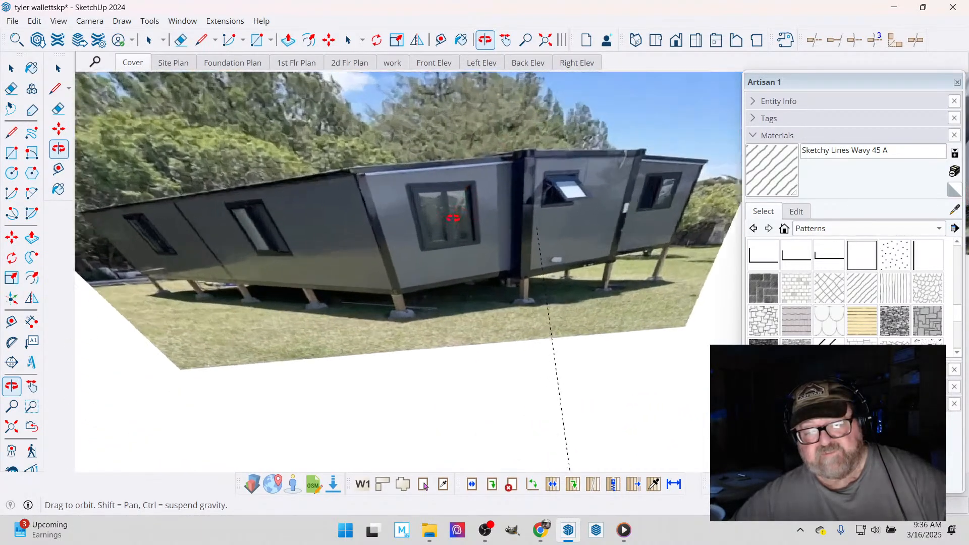
{"action": "scroll", "coordinate": [453, 217], "scroll_direction": "up", "scroll_amount": 6}
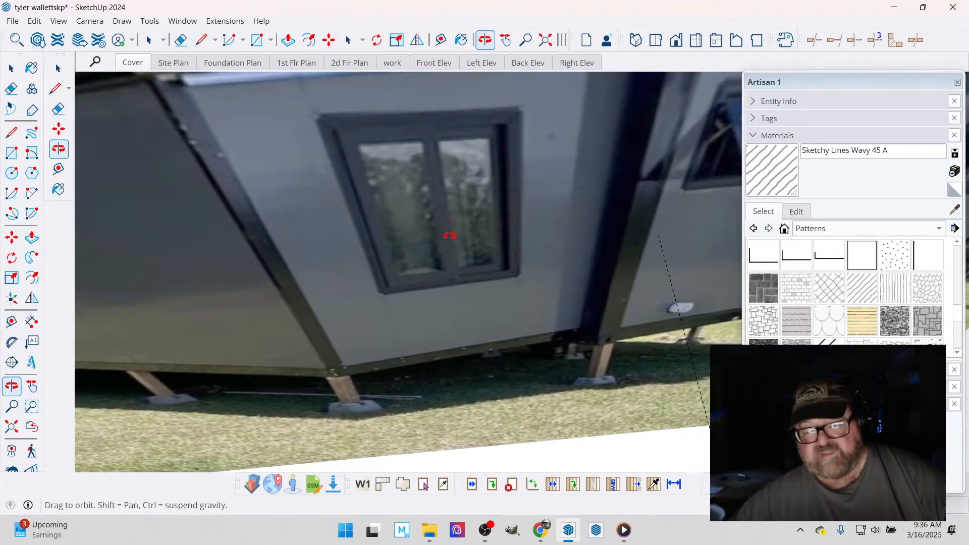
{"action": "scroll", "coordinate": [550, 241], "scroll_direction": "down", "scroll_amount": 4}
{"action": "scroll", "coordinate": [240, 186], "scroll_direction": "up", "scroll_amount": 3}
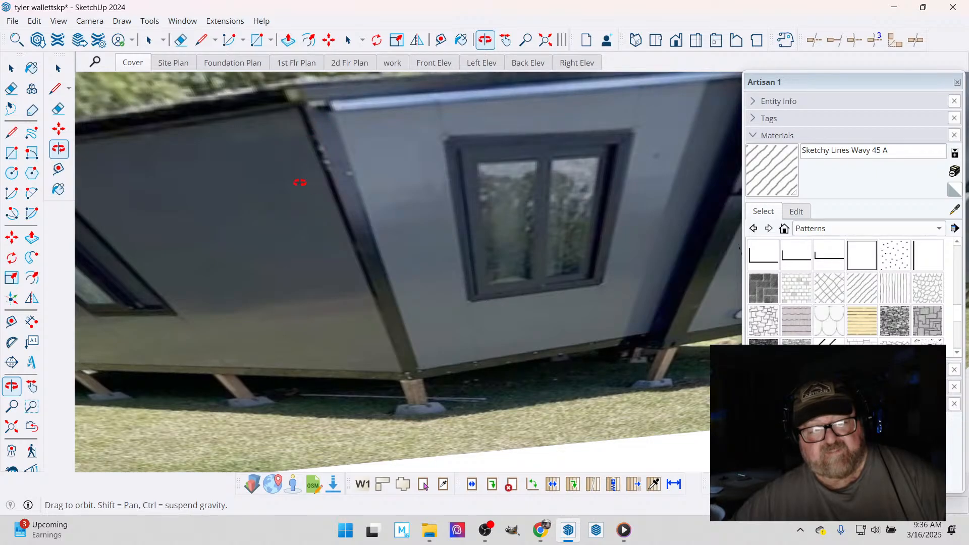
{"action": "scroll", "coordinate": [286, 192], "scroll_direction": "down", "scroll_amount": 2}
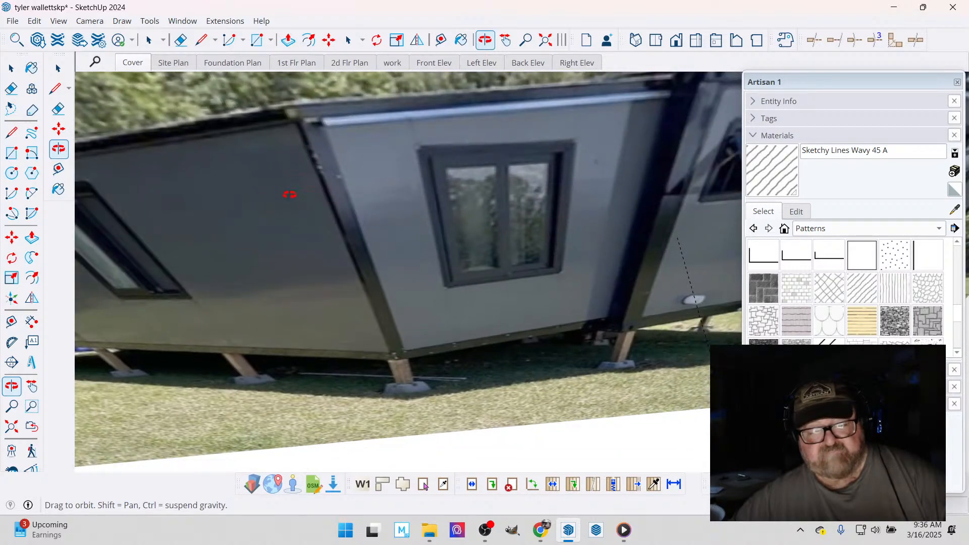
{"action": "scroll", "coordinate": [302, 198], "scroll_direction": "down", "scroll_amount": 2}
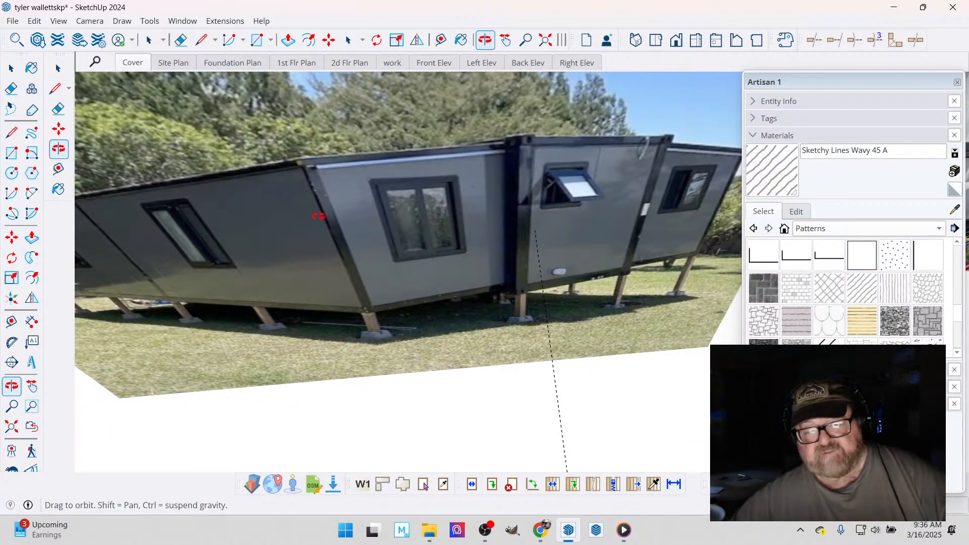
{"action": "scroll", "coordinate": [318, 216], "scroll_direction": "down", "scroll_amount": 5}
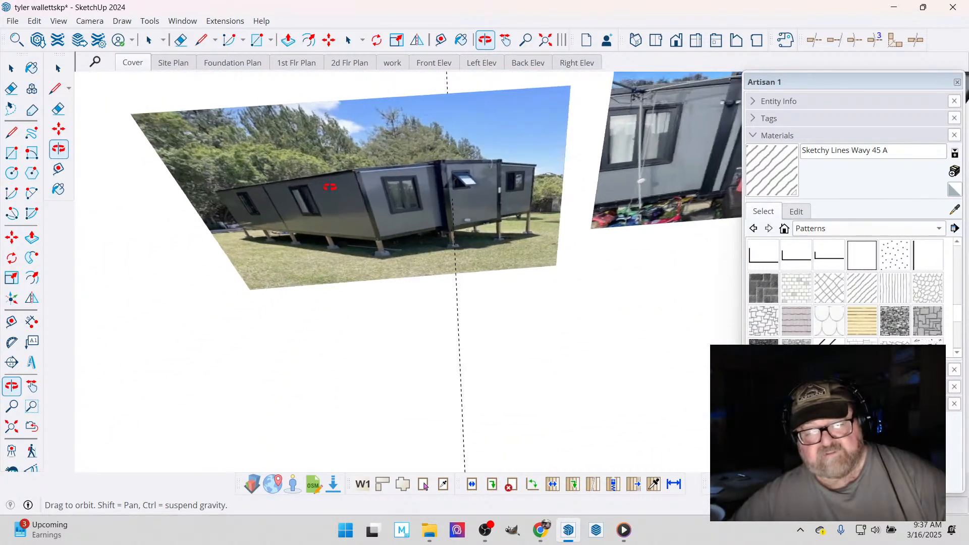
{"action": "scroll", "coordinate": [330, 187], "scroll_direction": "up", "scroll_amount": 6}
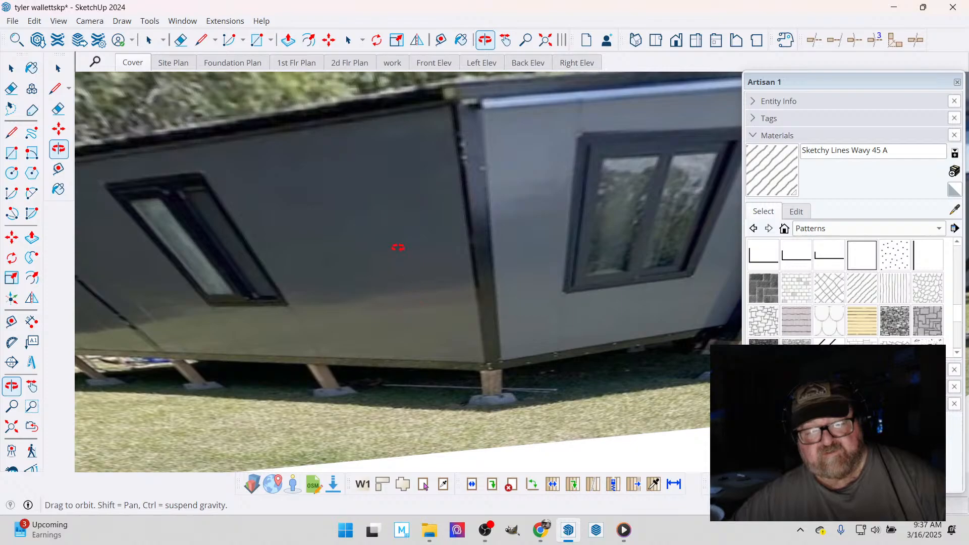
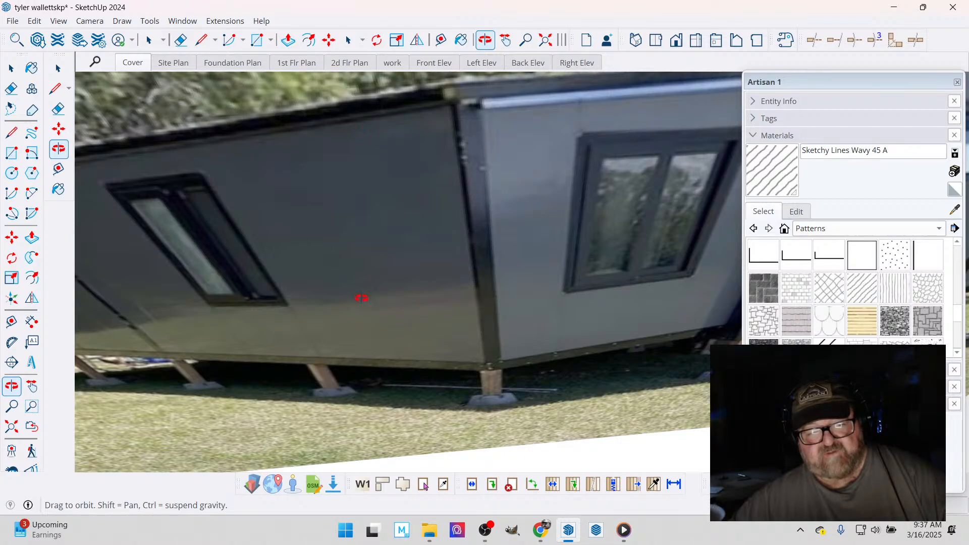
- Review the exterior photo and the hand-drawn sketch's 10' deck and stair layout against the traced floor plan
{"action": "scroll", "coordinate": [412, 209], "scroll_direction": "down", "scroll_amount": 10}
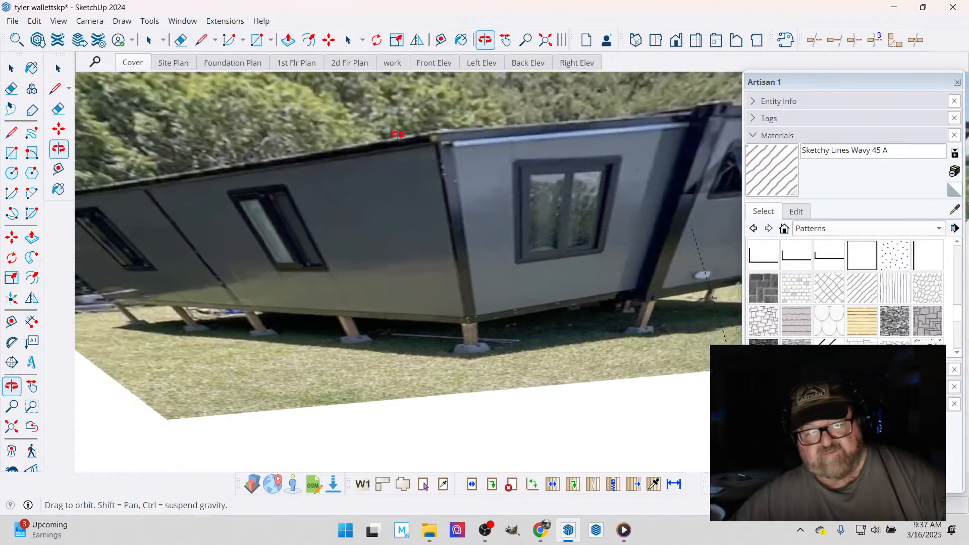
{"action": "scroll", "coordinate": [390, 150], "scroll_direction": "down", "scroll_amount": 10}
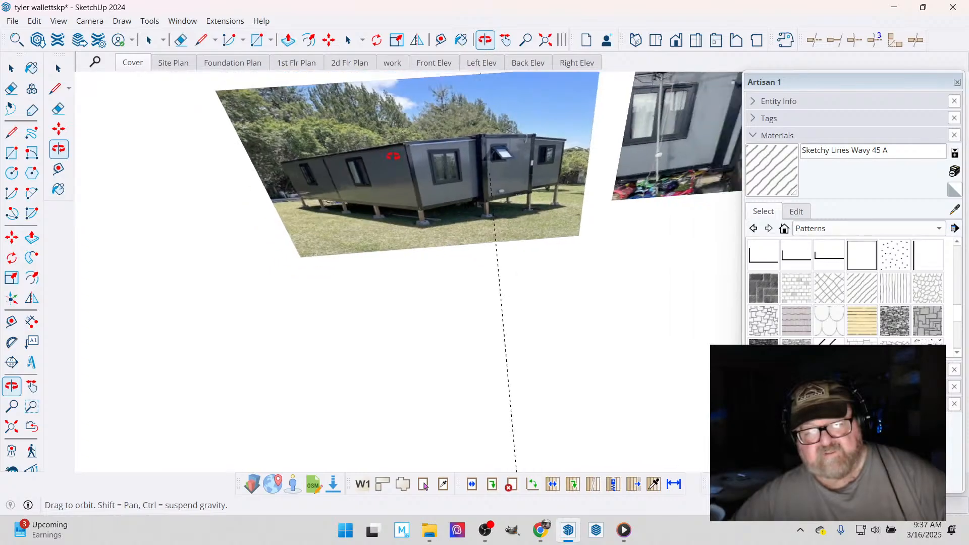
{"action": "scroll", "coordinate": [394, 155], "scroll_direction": "down", "scroll_amount": 5}
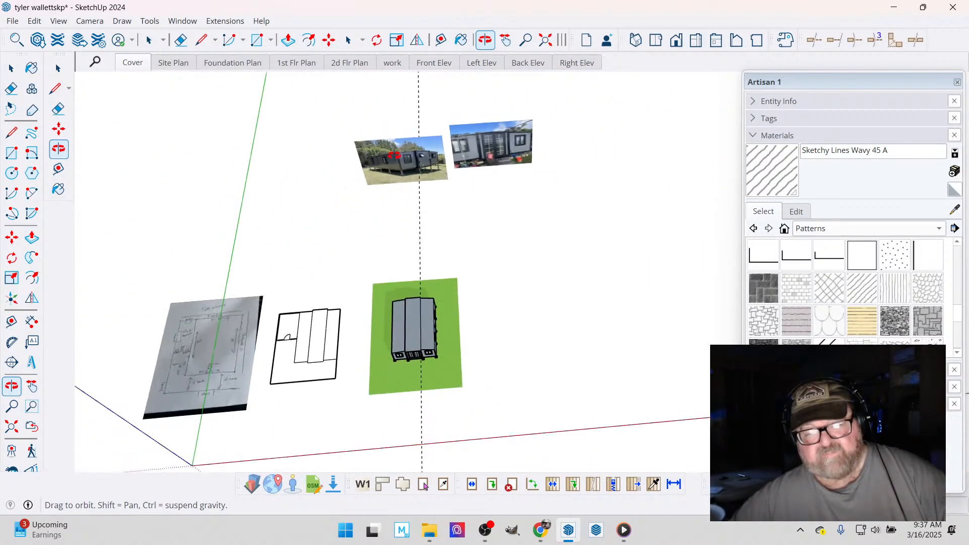
{"action": "scroll", "coordinate": [244, 335], "scroll_direction": "up", "scroll_amount": 8}
{"action": "scroll", "coordinate": [536, 240], "scroll_direction": "down", "scroll_amount": 2}
{"action": "scroll", "coordinate": [281, 318], "scroll_direction": "up", "scroll_amount": 6}
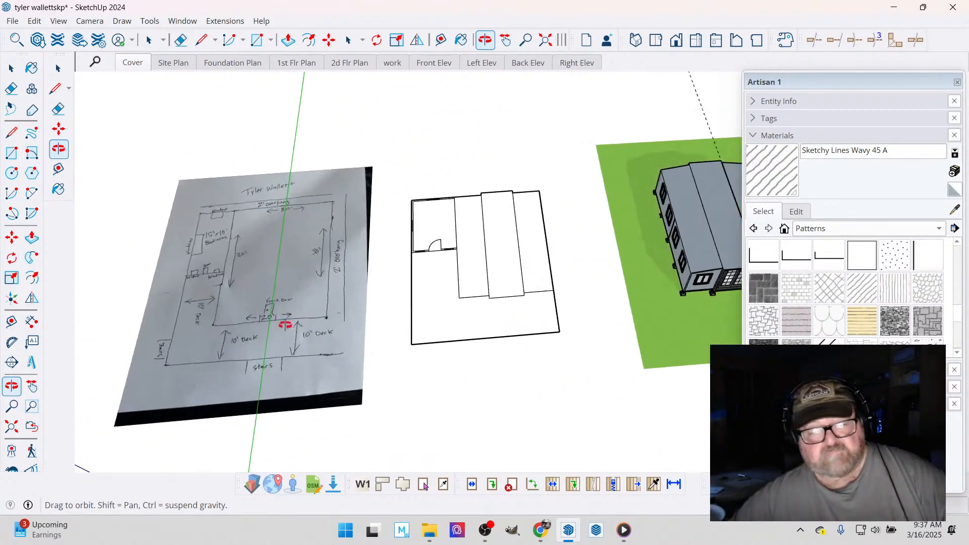
{"action": "scroll", "coordinate": [237, 332], "scroll_direction": "up", "scroll_amount": 3}
{"action": "scroll", "coordinate": [238, 331], "scroll_direction": "up", "scroll_amount": 1}
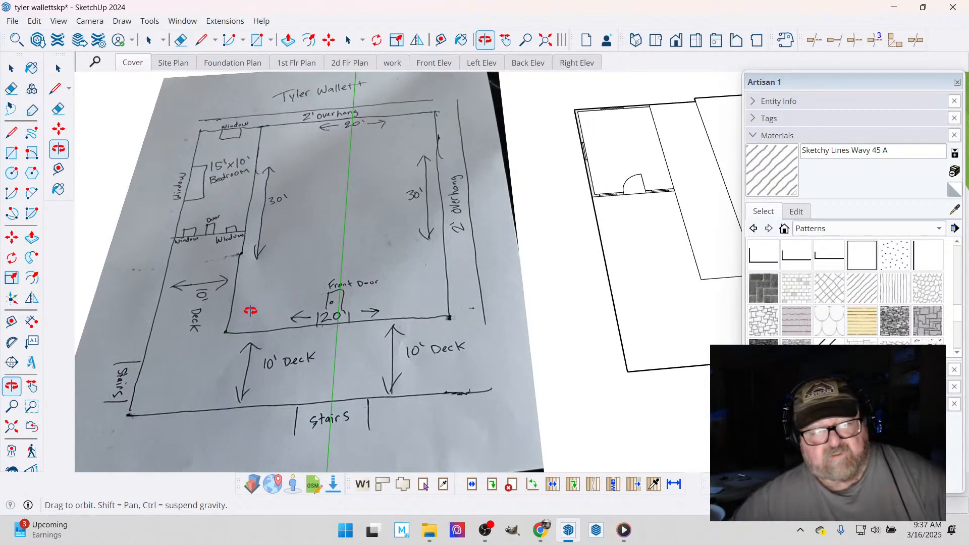
{"action": "scroll", "coordinate": [242, 304], "scroll_direction": "down", "scroll_amount": 2}
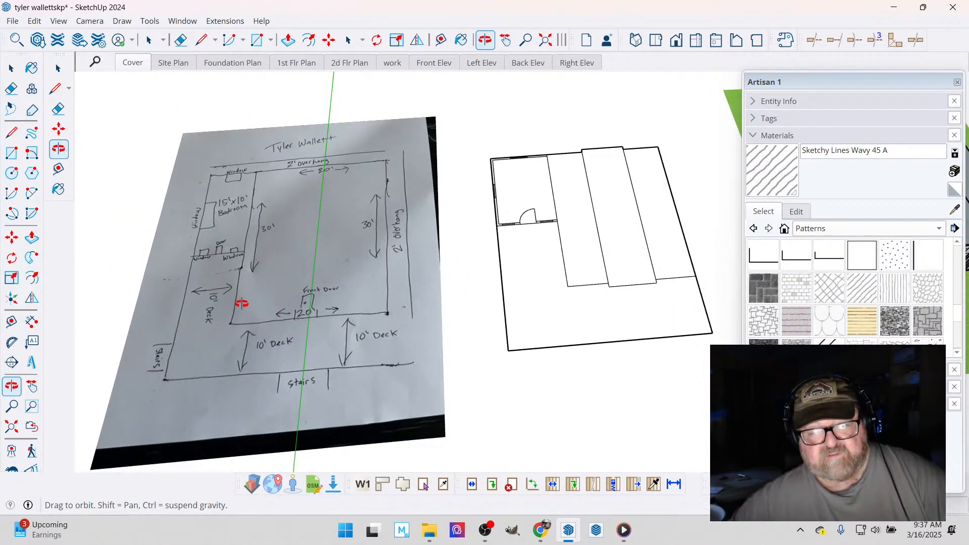
- Draw a small square post at the front-left outer corner of the deck outline, inside its two edges
{"action": "mouse_move", "coordinate": [486, 290]}
{"action": "left_mouse_down"}
{"action": "mouse_move", "coordinate": [461, 347]}
{"action": "mouse_move", "coordinate": [392, 305]}
{"action": "mouse_move", "coordinate": [588, 265]}
{"action": "mouse_move", "coordinate": [533, 340]}
{"action": "left_mouse_up"}
{"action": "scroll", "coordinate": [532, 340], "scroll_direction": "up", "scroll_amount": 3}
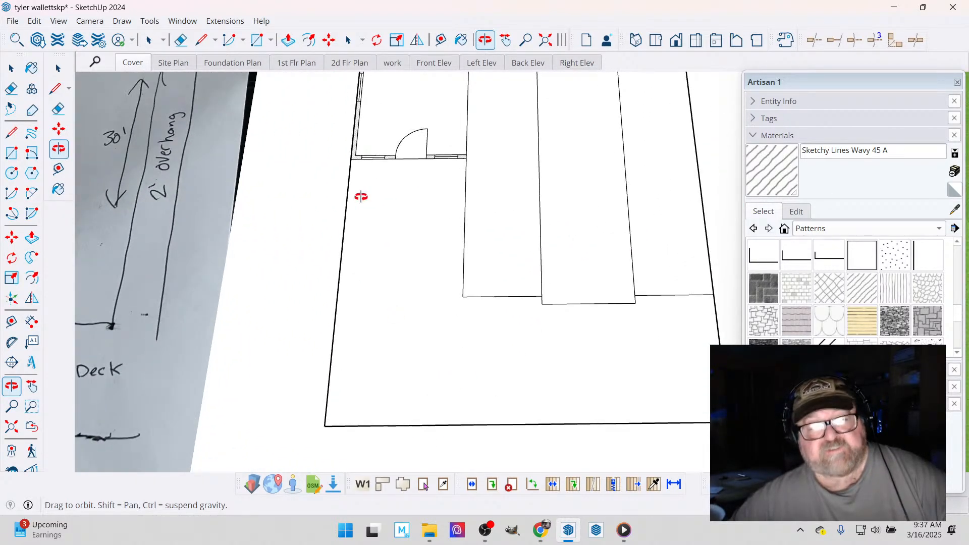
{"action": "left_click", "coordinate": [256, 40]}
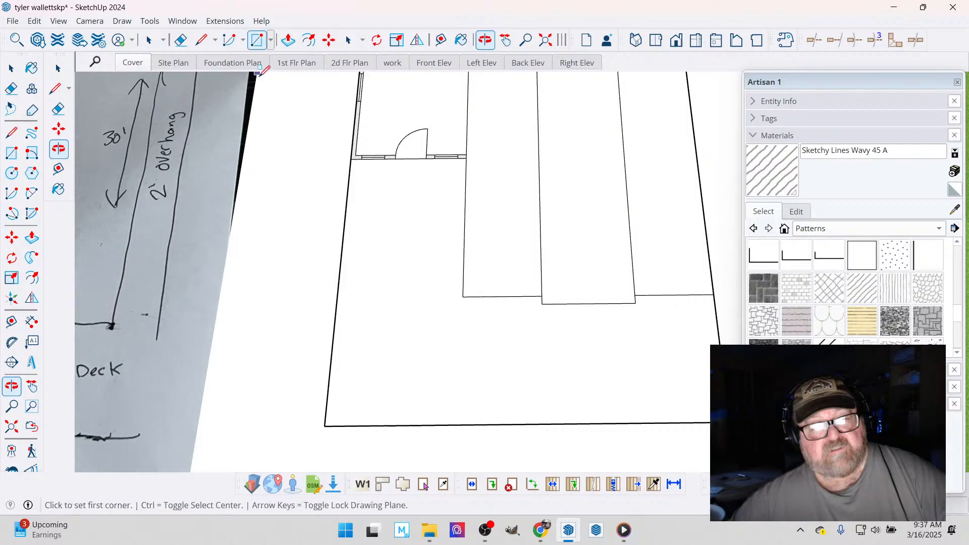
{"action": "left_click", "coordinate": [328, 420]}
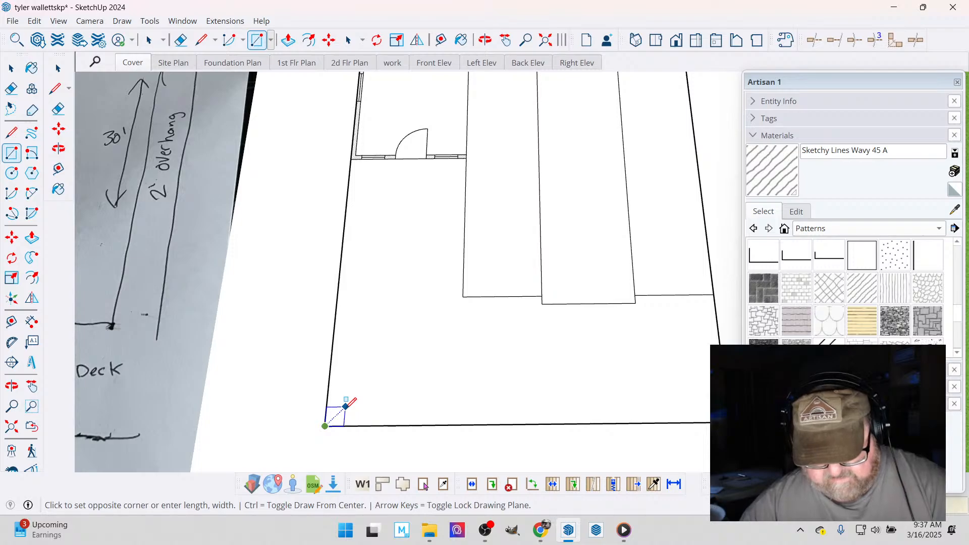
{"action": "left_click", "coordinate": [345, 406]}
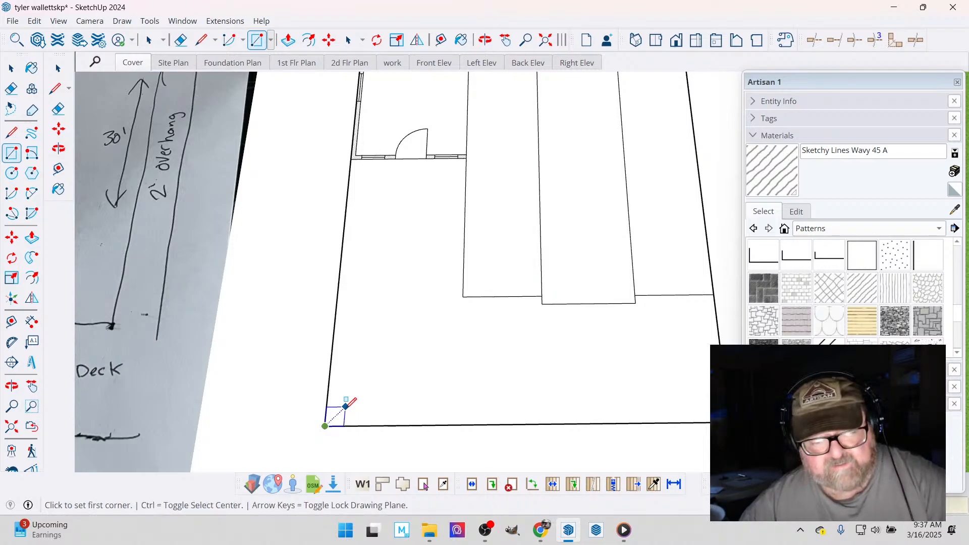
{"action": "left_click", "coordinate": [326, 426]}
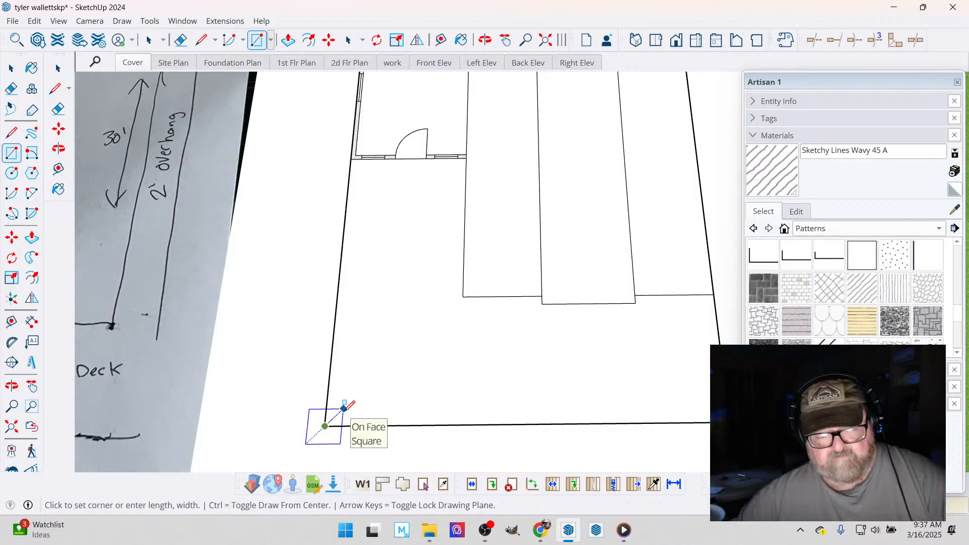
{"action": "key", "text": "Escape"}
{"action": "left_click", "coordinate": [325, 426]}
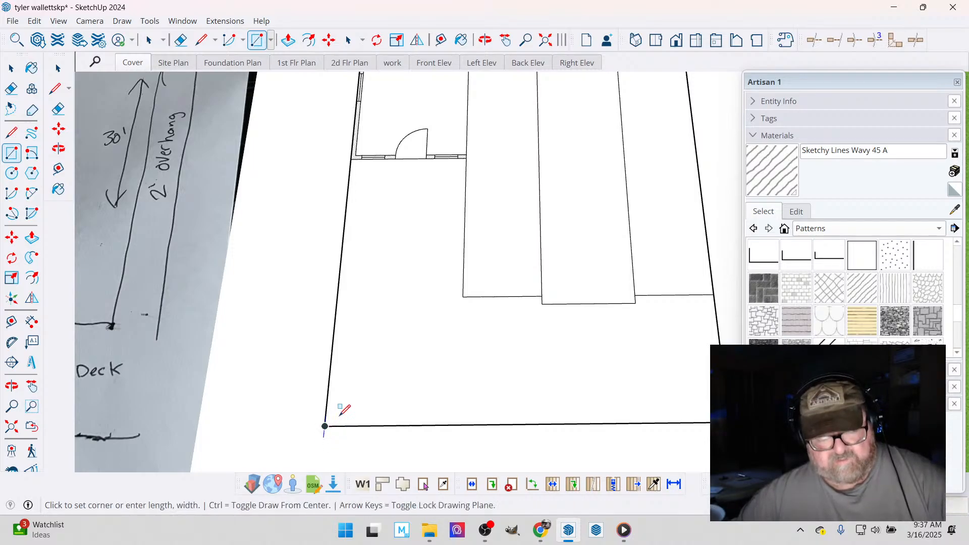
{"action": "key", "text": "ctrl"}
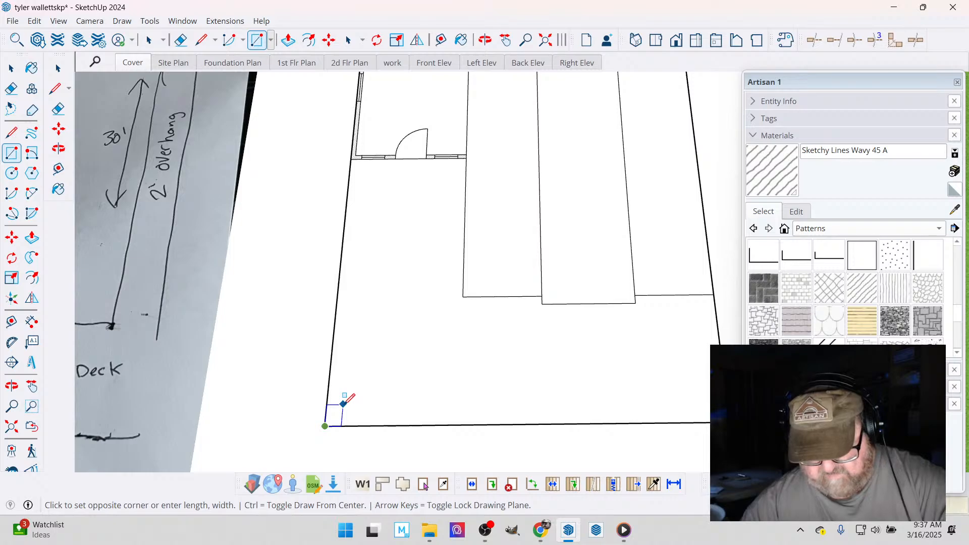
{"action": "key", "text": "Escape"}
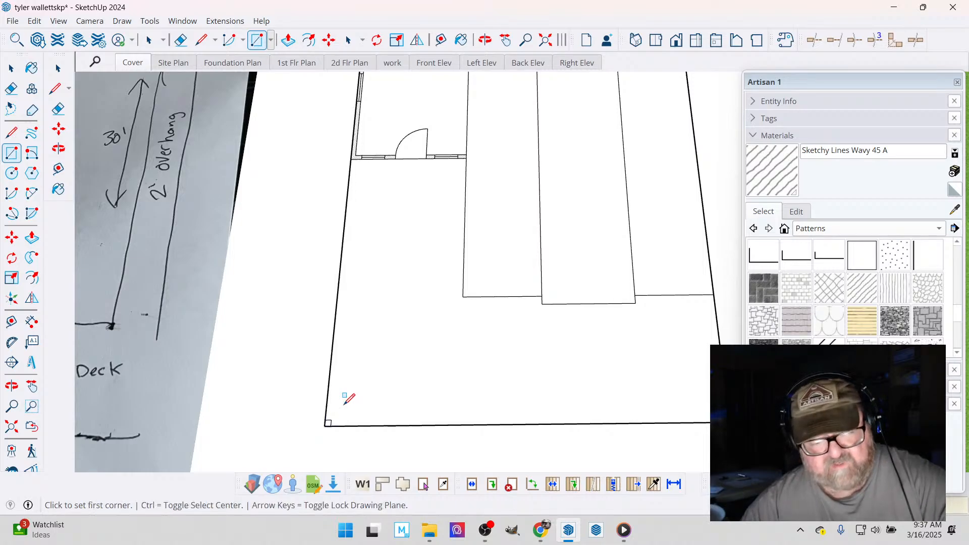
- Copy the small square post from the deck's front-left corner to its front-right corner, inside the outline
{"action": "scroll", "coordinate": [319, 371], "scroll_direction": "down", "scroll_amount": 1}
{"action": "scroll", "coordinate": [319, 367], "scroll_direction": "down", "scroll_amount": 1}
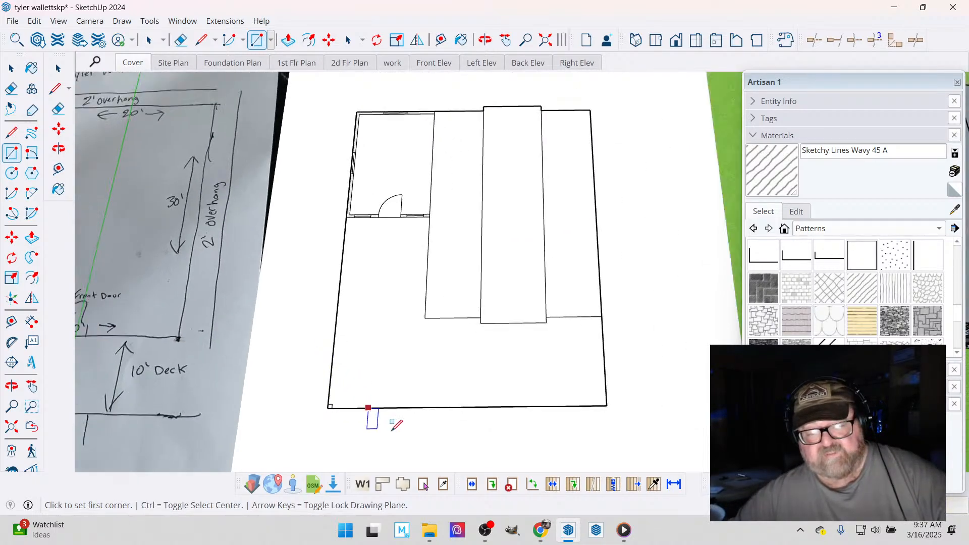
{"action": "left_click", "coordinate": [11, 66]}
{"action": "scroll", "coordinate": [336, 435], "scroll_direction": "up", "scroll_amount": 1}
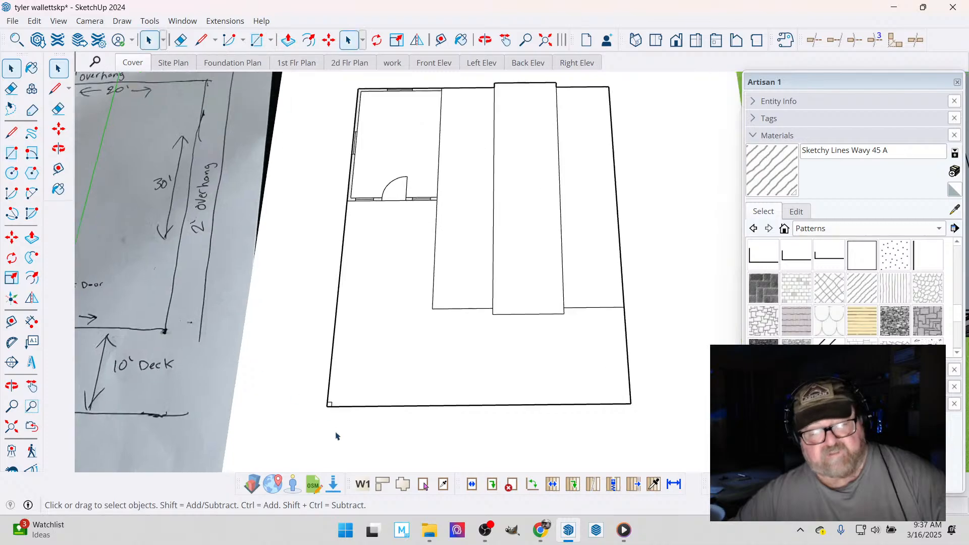
{"action": "scroll", "coordinate": [360, 406], "scroll_direction": "up", "scroll_amount": 2}
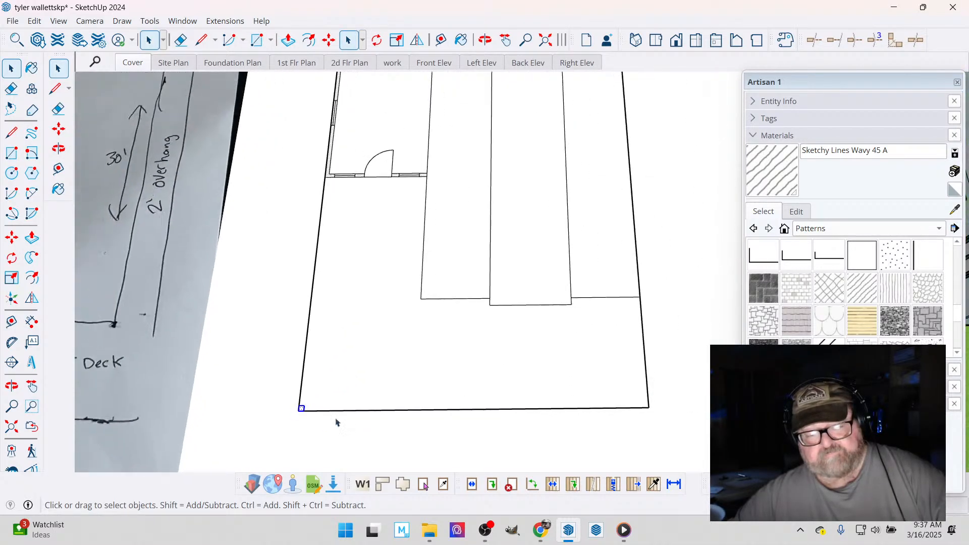
{"action": "key", "text": "m"}
{"action": "scroll", "coordinate": [308, 417], "scroll_direction": "up", "scroll_amount": 2}
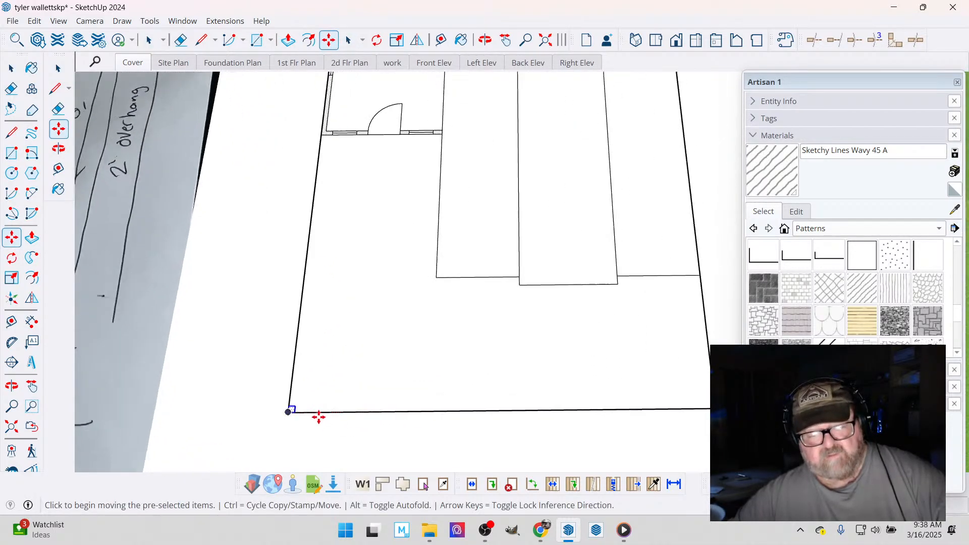
{"action": "left_click", "coordinate": [287, 410]}
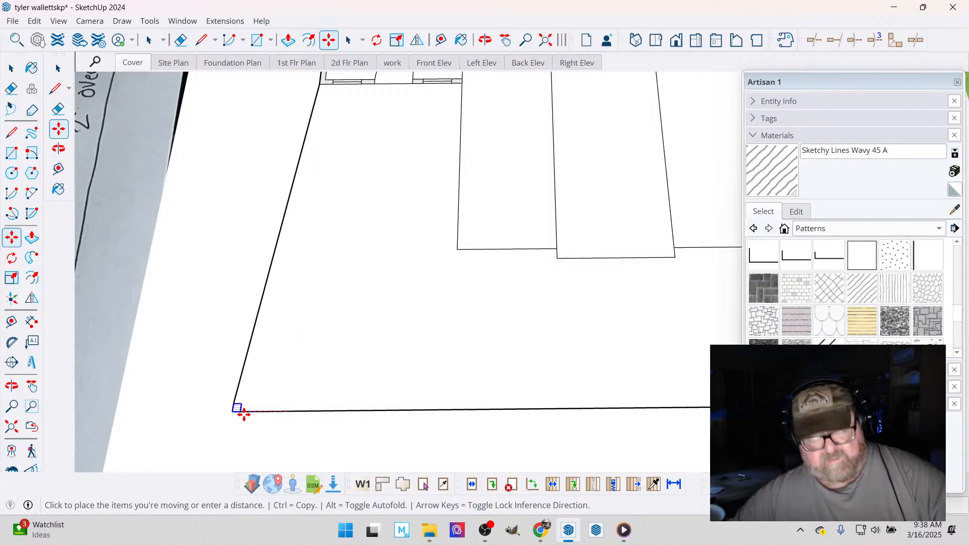
{"action": "key", "text": "ctrl"}
{"action": "scroll", "coordinate": [293, 423], "scroll_direction": "down", "scroll_amount": 2}
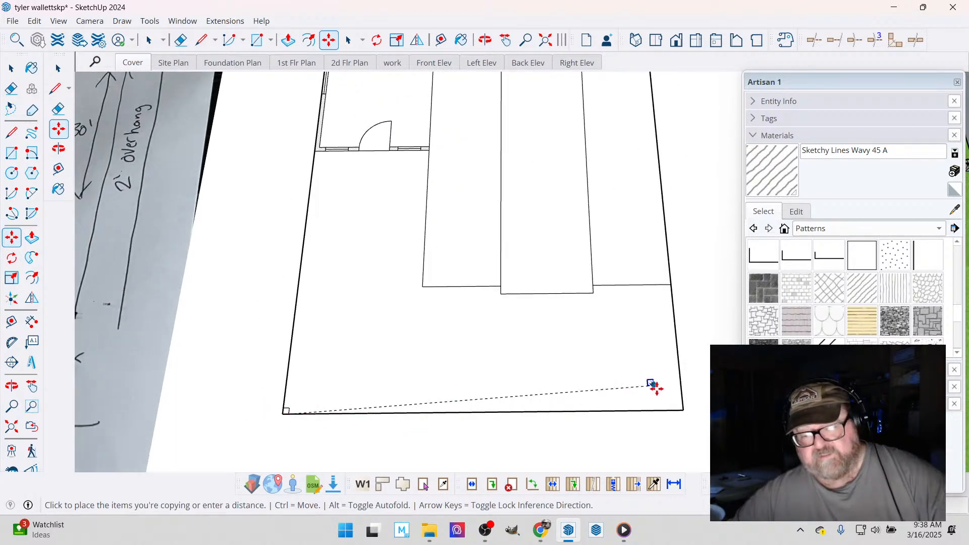
{"action": "left_click", "coordinate": [683, 410]}
{"action": "scroll", "coordinate": [590, 441], "scroll_direction": "down", "scroll_amount": 1}
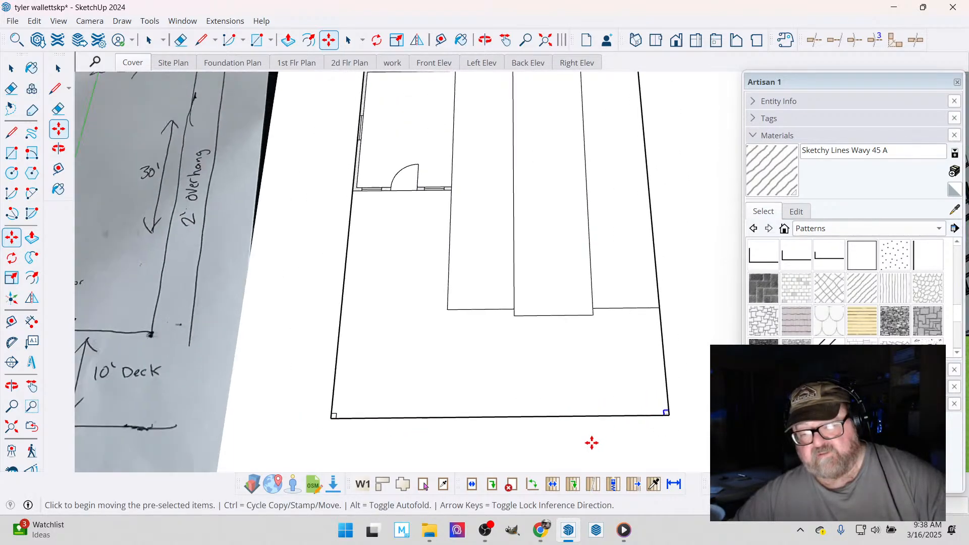
{"action": "scroll", "coordinate": [419, 358], "scroll_direction": "down", "scroll_amount": 1}
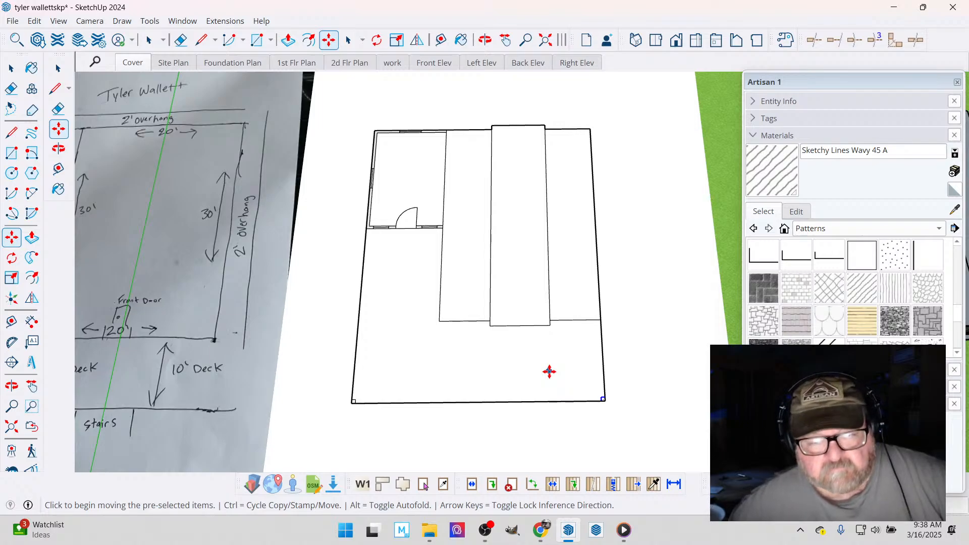
- Examine the concrete pier blocks and wood posts under the modular home model's front and side walls
{"action": "scroll", "coordinate": [456, 346], "scroll_direction": "down", "scroll_amount": 2}
{"action": "scroll", "coordinate": [364, 303], "scroll_direction": "down", "scroll_amount": 2}
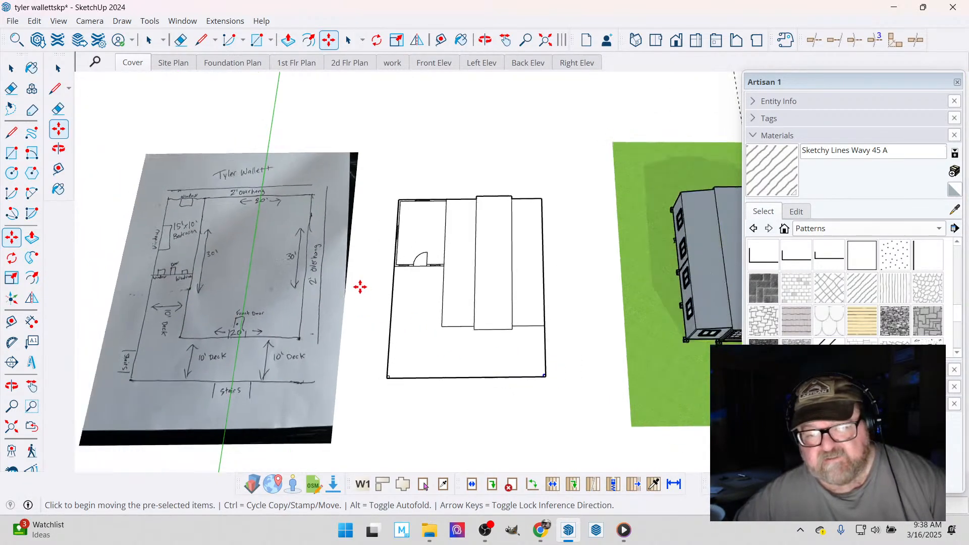
{"action": "left_click", "coordinate": [485, 40]}
{"action": "left_click_drag", "start_coordinate": [332, 205], "coordinate": [397, 255]}
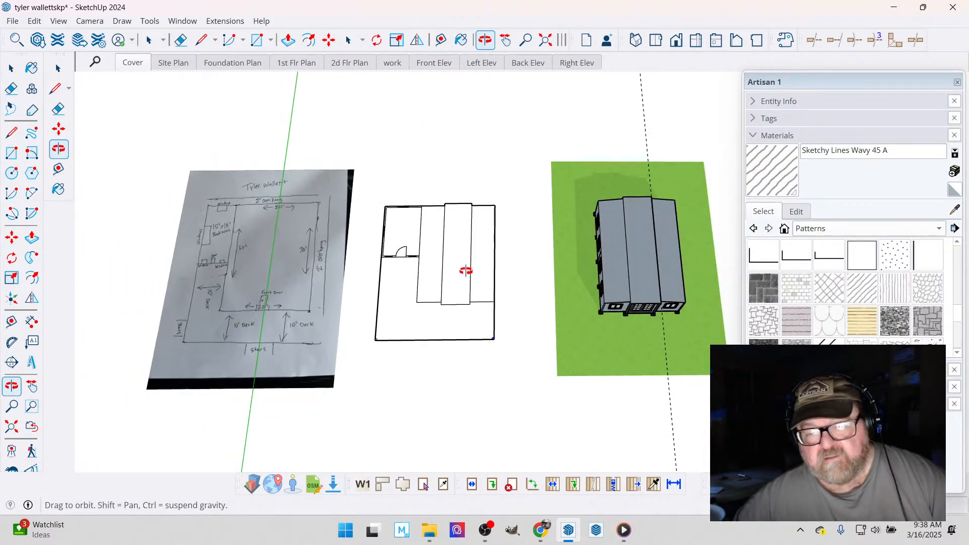
{"action": "scroll", "coordinate": [666, 299], "scroll_direction": "up", "scroll_amount": 8}
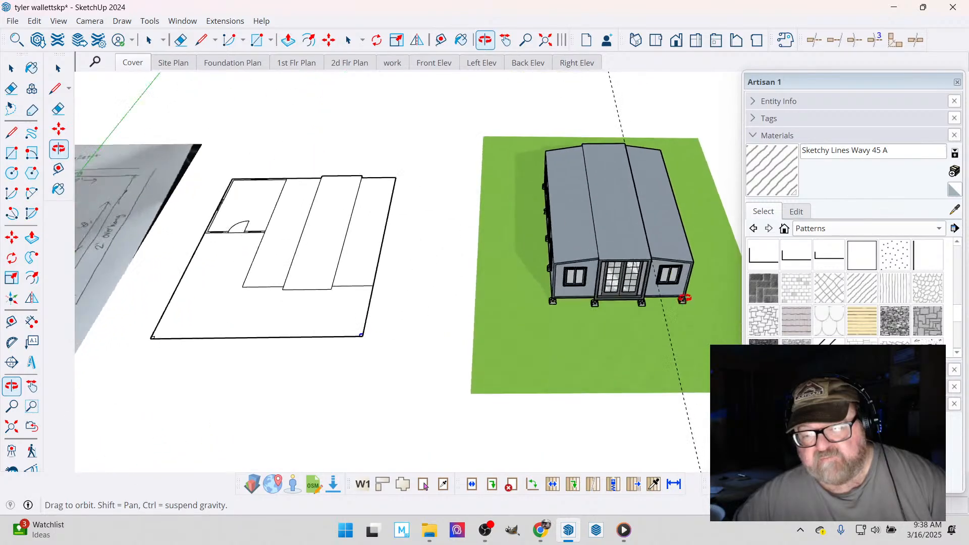
{"action": "left_click_drag", "start_coordinate": [681, 273], "coordinate": [609, 385]}
{"action": "scroll", "coordinate": [608, 384], "scroll_direction": "up", "scroll_amount": 1}
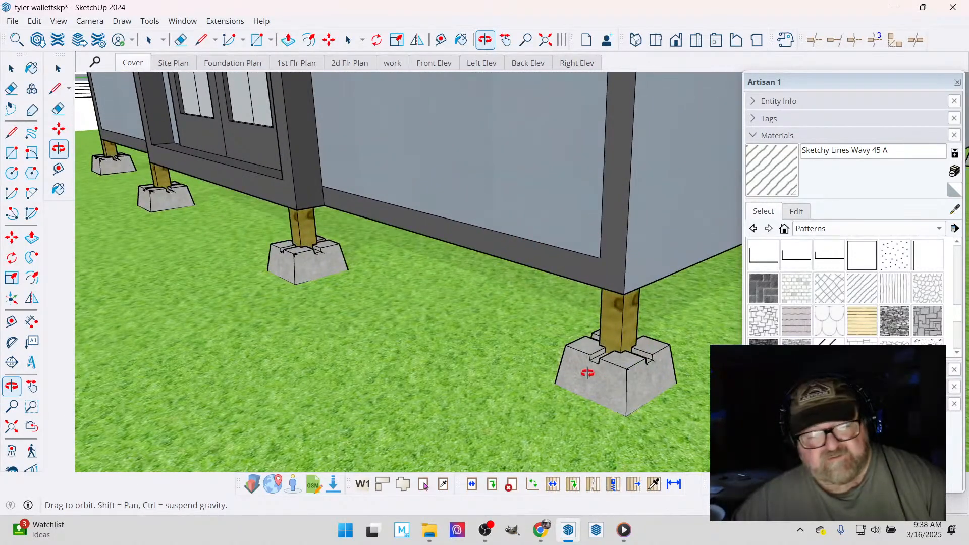
{"action": "scroll", "coordinate": [617, 382], "scroll_direction": "up", "scroll_amount": 1}
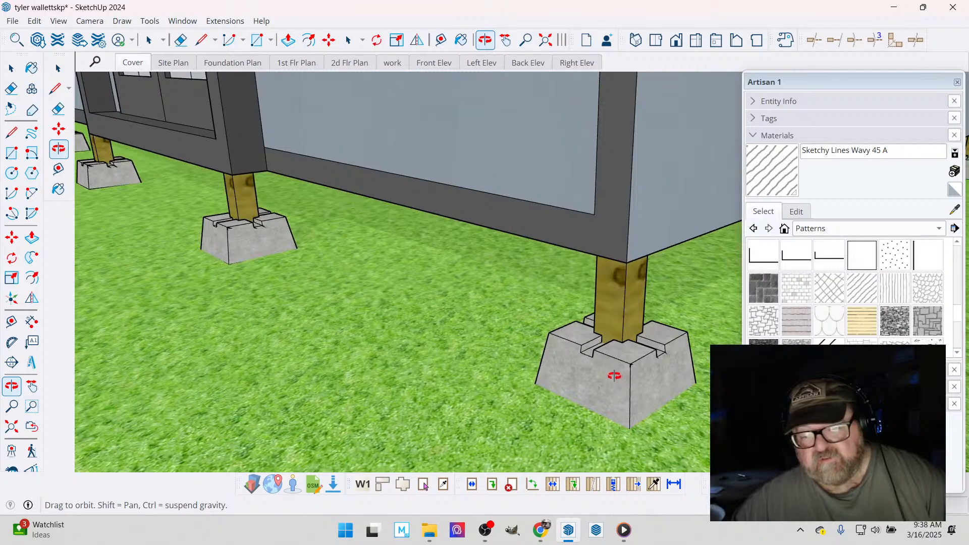
{"action": "scroll", "coordinate": [614, 376], "scroll_direction": "down", "scroll_amount": 2}
{"action": "scroll", "coordinate": [613, 372], "scroll_direction": "down", "scroll_amount": 2}
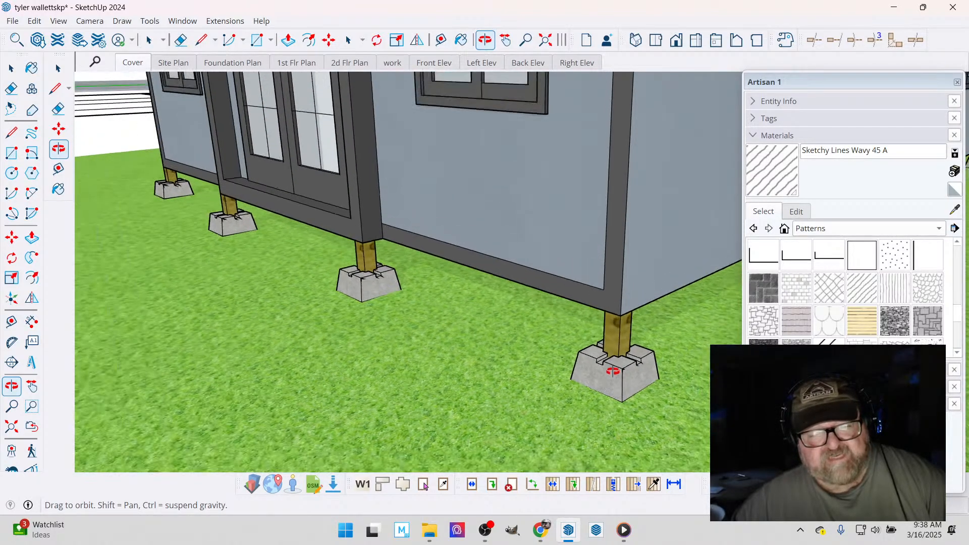
{"action": "scroll", "coordinate": [395, 319], "scroll_direction": "down", "scroll_amount": 2}
{"action": "scroll", "coordinate": [396, 316], "scroll_direction": "up", "scroll_amount": 1}
{"action": "scroll", "coordinate": [396, 317], "scroll_direction": "down", "scroll_amount": 1}
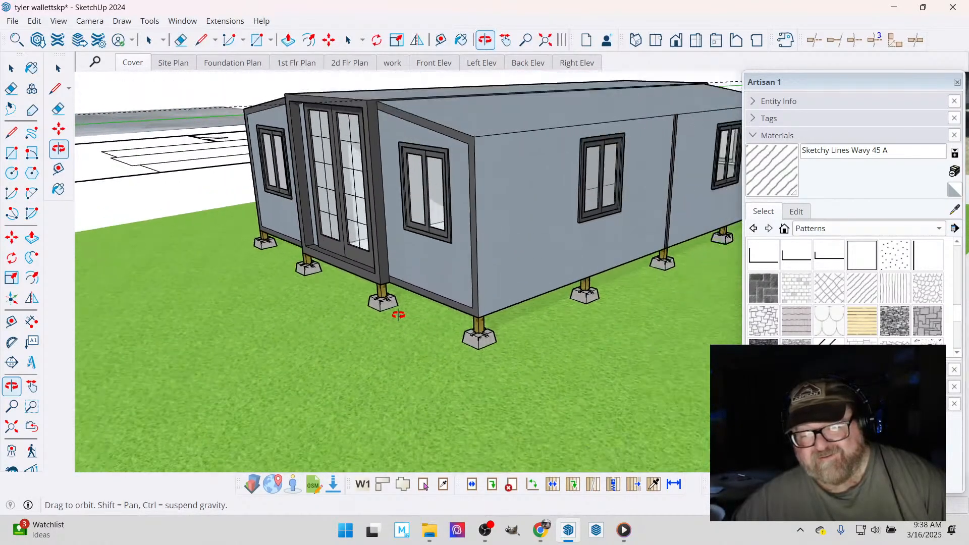
{"action": "left_click_drag", "start_coordinate": [409, 316], "coordinate": [476, 358]}
{"action": "scroll", "coordinate": [476, 358], "scroll_direction": "down", "scroll_amount": 1}
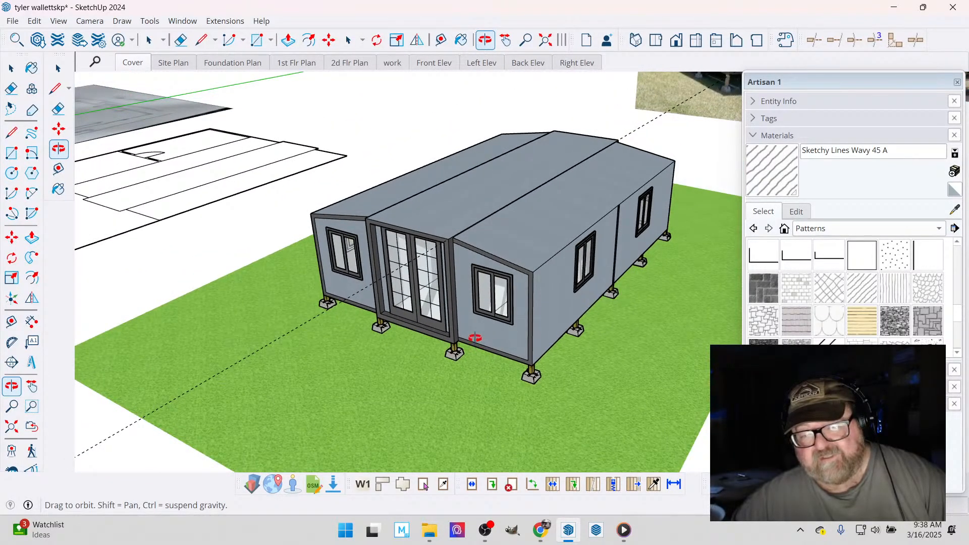
- Compare the modular home model with the exterior reference photo, examining the posts and footings on the sloping ground
{"action": "scroll", "coordinate": [477, 346], "scroll_direction": "down", "scroll_amount": 1}
{"action": "scroll", "coordinate": [475, 338], "scroll_direction": "down", "scroll_amount": 2}
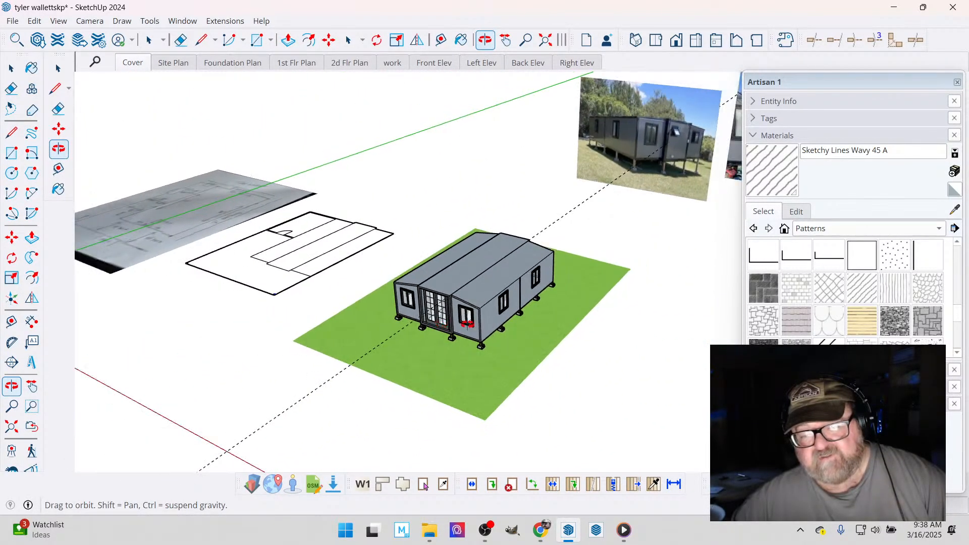
{"action": "scroll", "coordinate": [470, 324], "scroll_direction": "up", "scroll_amount": 2}
{"action": "scroll", "coordinate": [470, 324], "scroll_direction": "down", "scroll_amount": 2}
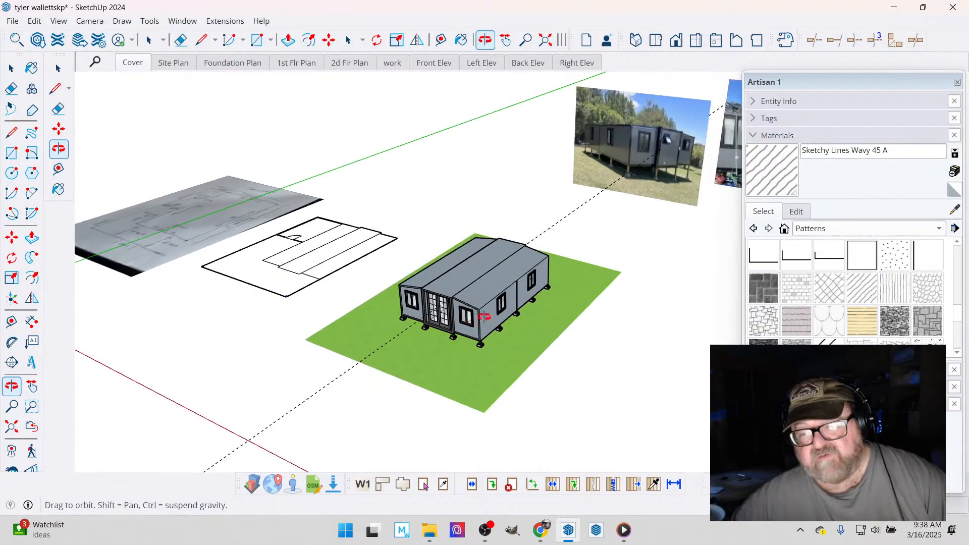
{"action": "scroll", "coordinate": [697, 131], "scroll_direction": "up", "scroll_amount": 3}
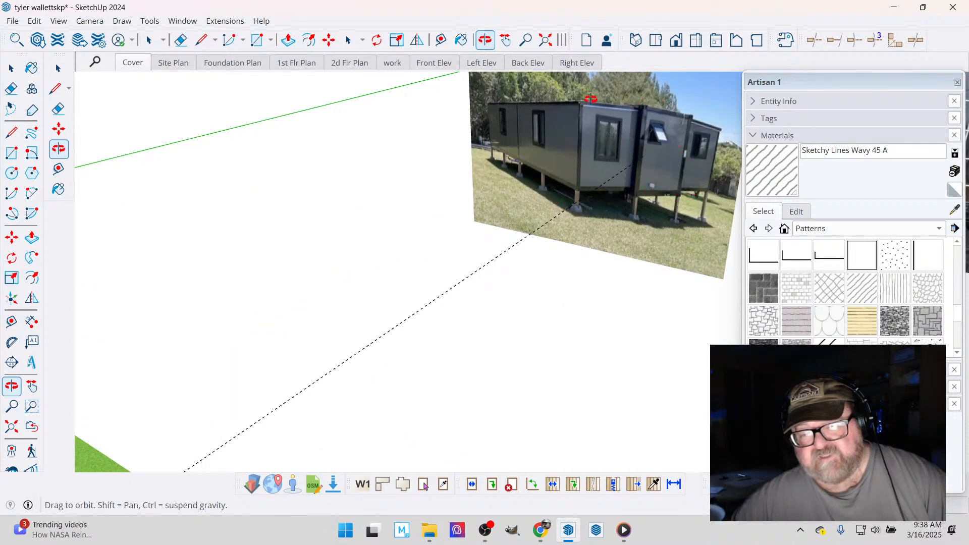
{"action": "left_click_drag", "start_coordinate": [596, 208], "coordinate": [648, 121]}
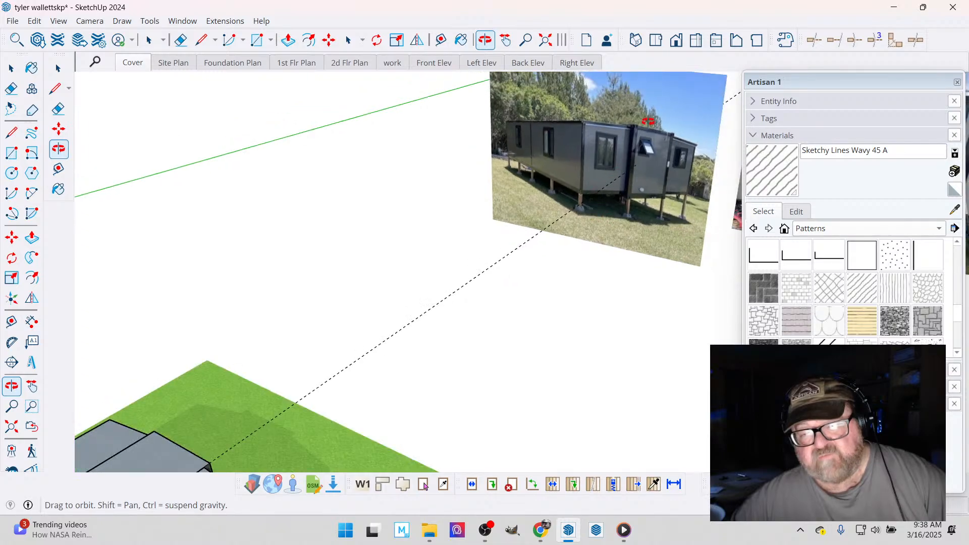
{"action": "scroll", "coordinate": [666, 141], "scroll_direction": "up", "scroll_amount": 3}
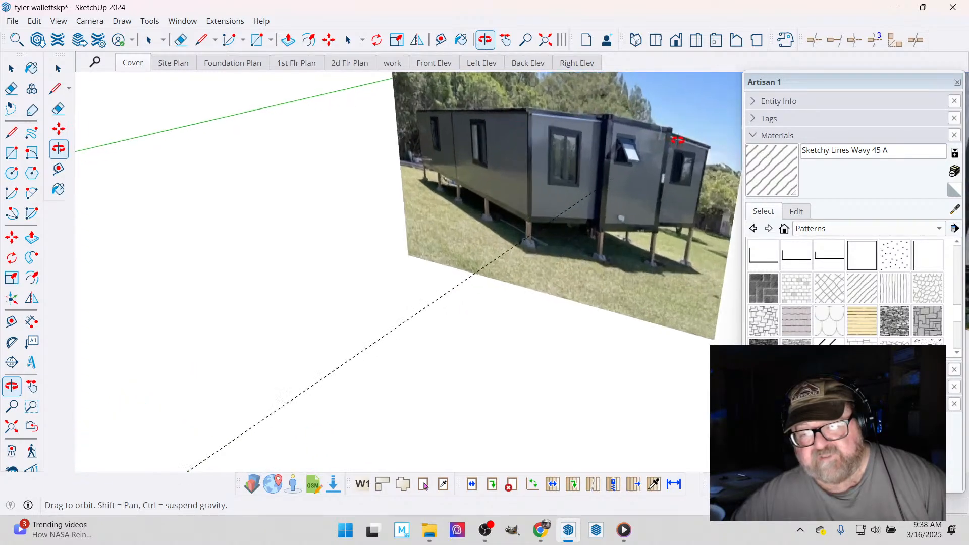
- Examine the ground slope and varying post heights under the modular home in the exterior reference photo
{"action": "left_click_drag", "start_coordinate": [669, 204], "coordinate": [650, 203]}
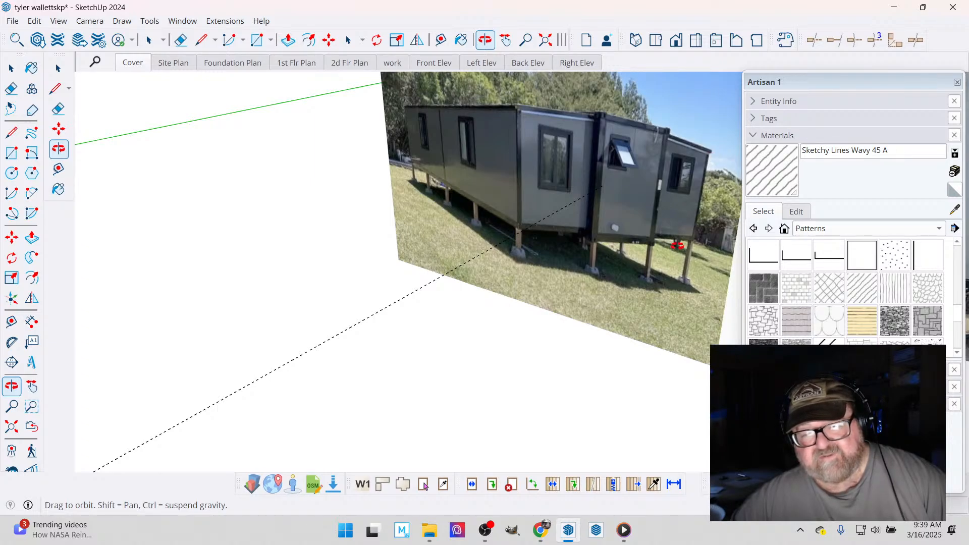
{"action": "left_click_drag", "start_coordinate": [678, 247], "coordinate": [637, 142]}
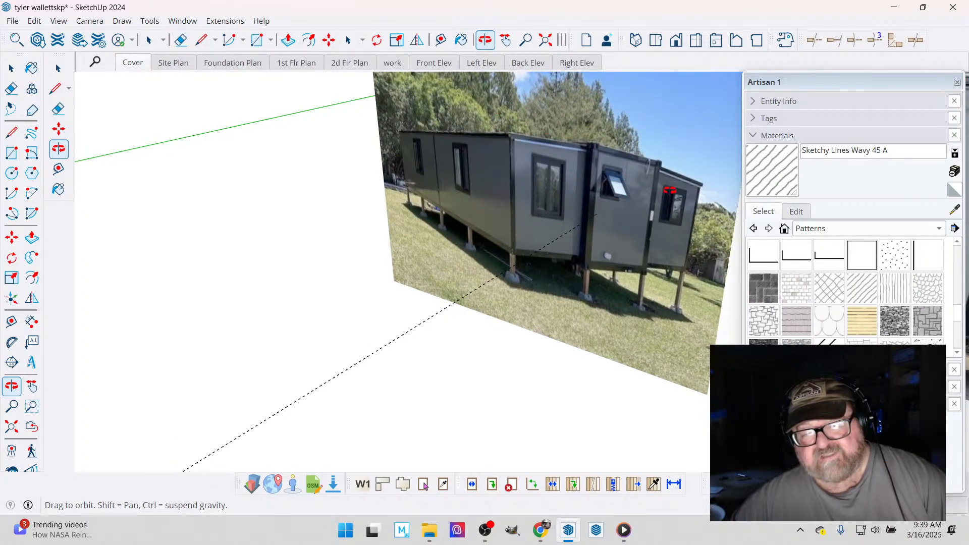
{"action": "scroll", "coordinate": [669, 190], "scroll_direction": "down", "scroll_amount": 3}
{"action": "scroll", "coordinate": [665, 182], "scroll_direction": "down", "scroll_amount": 4}
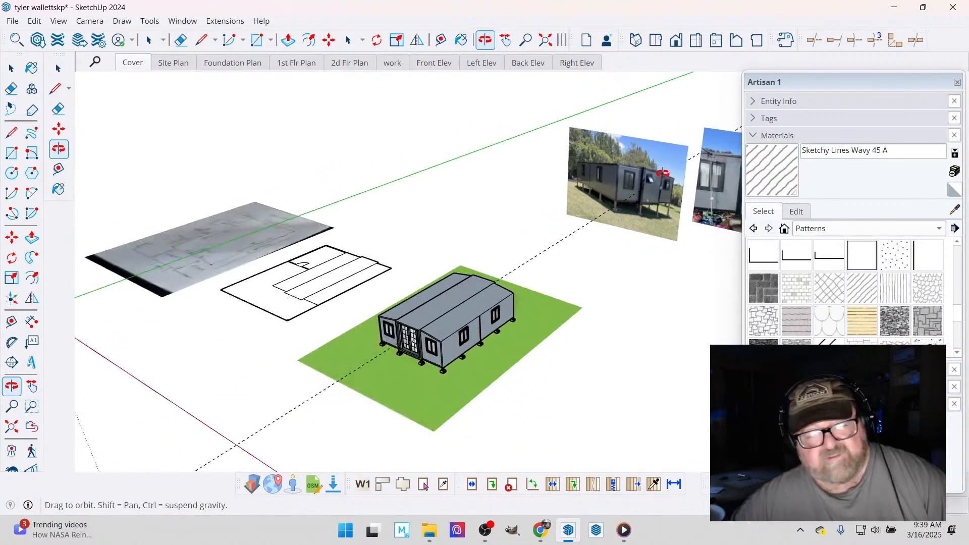
{"action": "scroll", "coordinate": [663, 173], "scroll_direction": "down", "scroll_amount": 1}
{"action": "left_click_drag", "start_coordinate": [430, 270], "coordinate": [507, 313]}
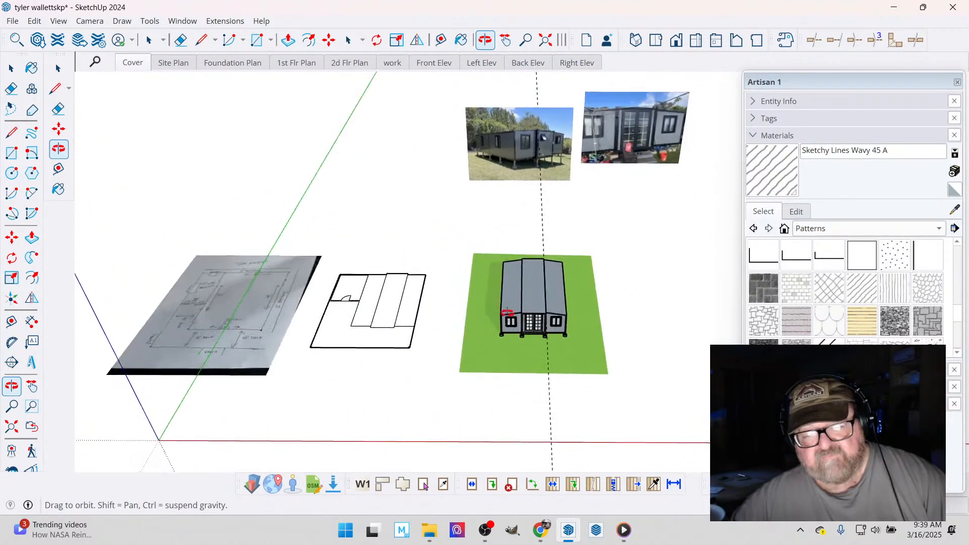
- Inspect the notched concrete pier block and wood post under the modular home model's front corner and side wall
{"action": "scroll", "coordinate": [312, 313], "scroll_direction": "up", "scroll_amount": 3}
{"action": "left_click_drag", "start_coordinate": [439, 282], "coordinate": [278, 246]}
{"action": "scroll", "coordinate": [278, 247], "scroll_direction": "down", "scroll_amount": 3}
{"action": "scroll", "coordinate": [610, 359], "scroll_direction": "up", "scroll_amount": 4}
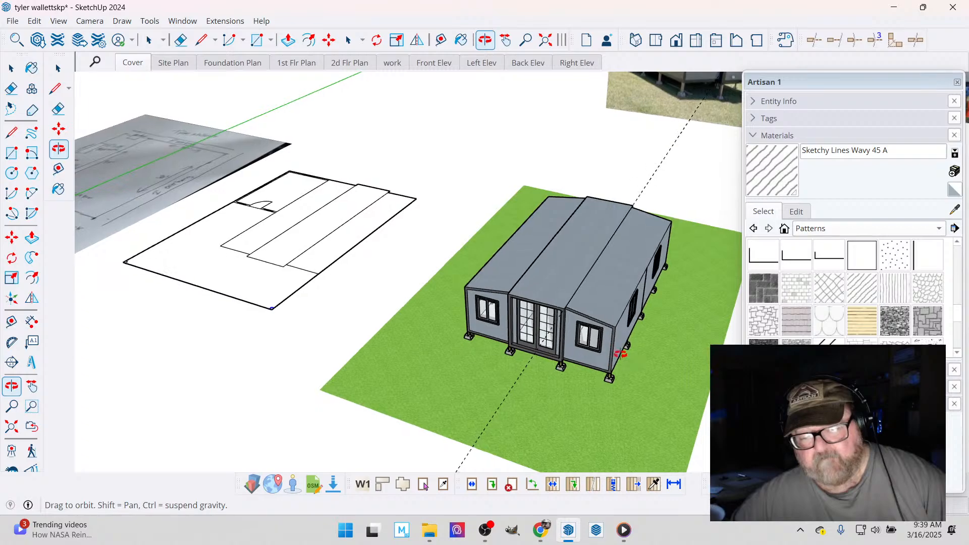
{"action": "left_click_drag", "start_coordinate": [621, 355], "coordinate": [589, 329]}
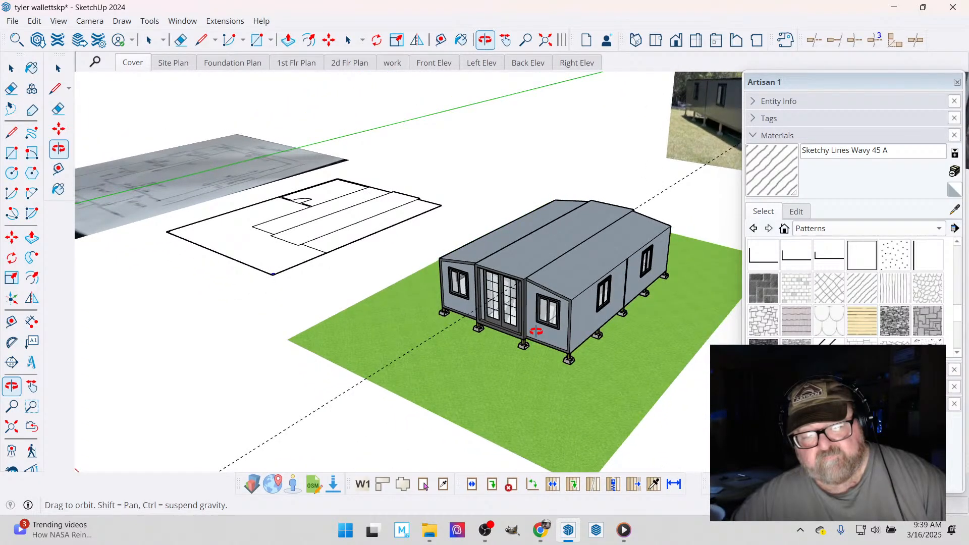
{"action": "scroll", "coordinate": [589, 357], "scroll_direction": "up", "scroll_amount": 4}
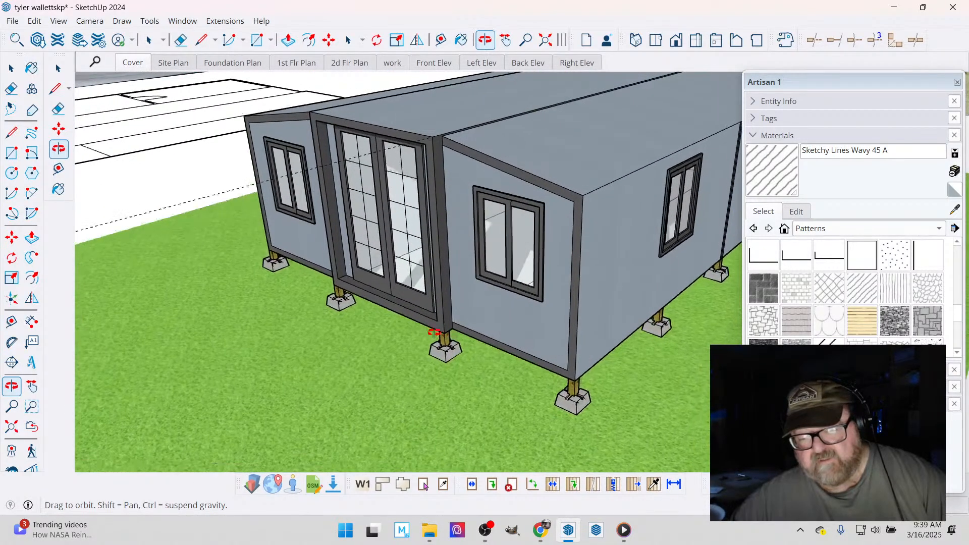
{"action": "left_click_drag", "start_coordinate": [588, 361], "coordinate": [453, 308]}
{"action": "scroll", "coordinate": [357, 327], "scroll_direction": "up", "scroll_amount": 6}
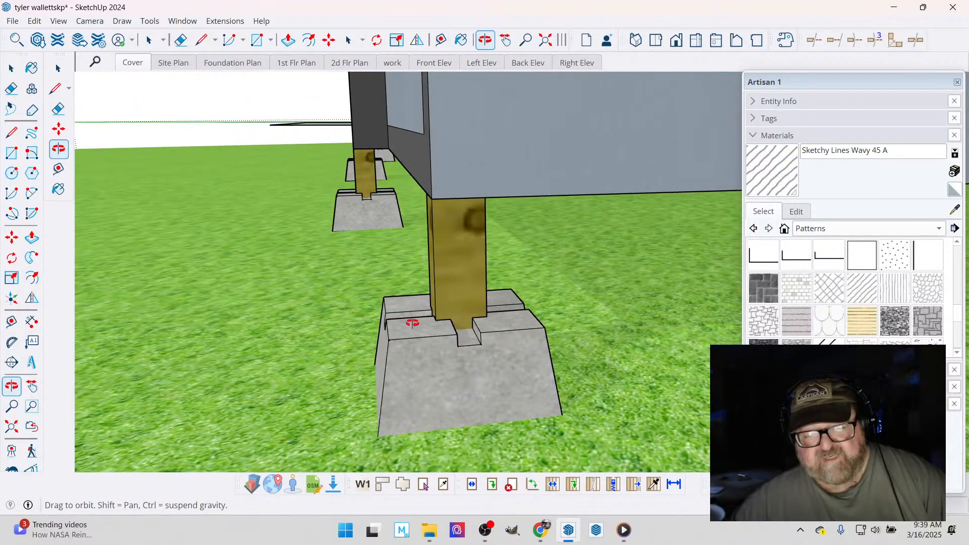
{"action": "scroll", "coordinate": [343, 286], "scroll_direction": "down", "scroll_amount": 8}
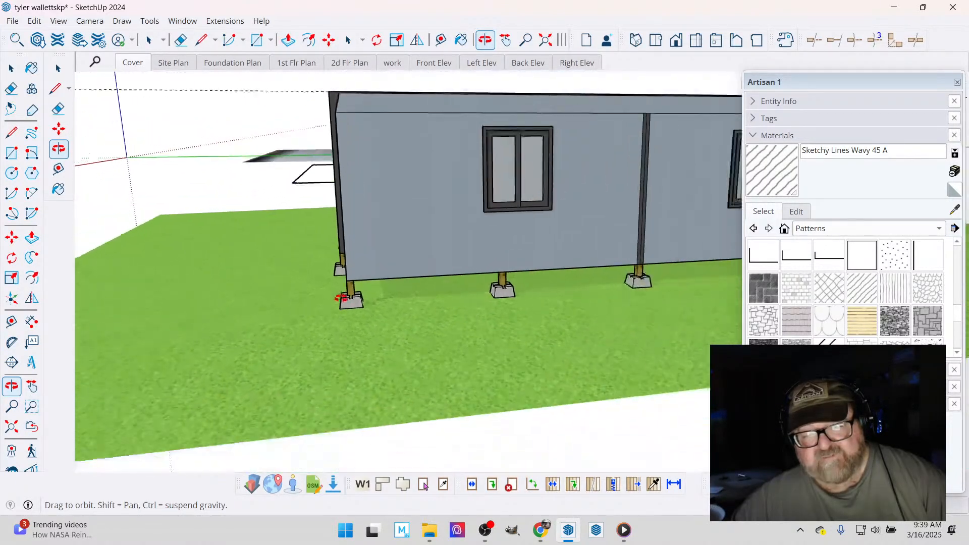
{"action": "scroll", "coordinate": [355, 277], "scroll_direction": "down", "scroll_amount": 10}
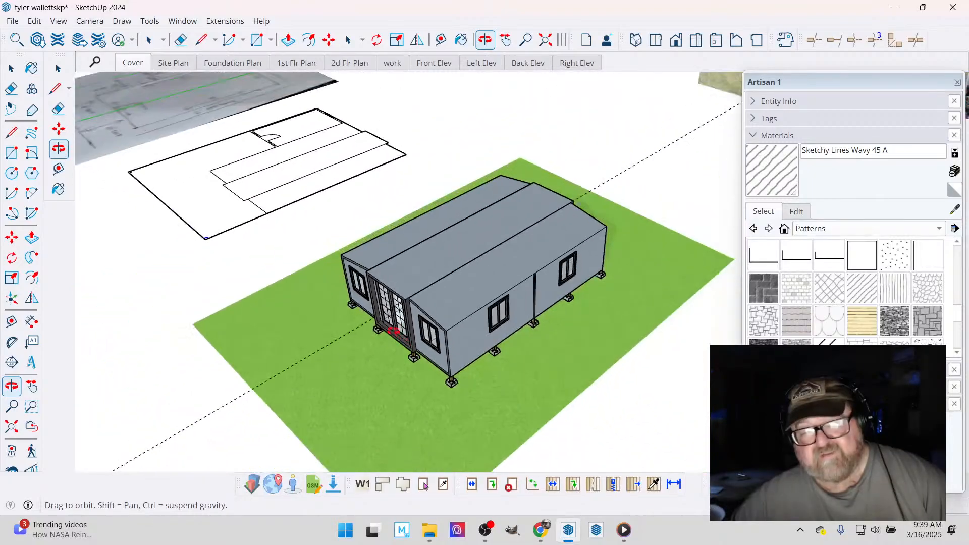
- Inspect the pier block and wood post under the home's nearest corner in the exterior reference photo
{"action": "scroll", "coordinate": [386, 329], "scroll_direction": "down", "scroll_amount": 2}
{"action": "scroll", "coordinate": [628, 179], "scroll_direction": "up", "scroll_amount": 12}
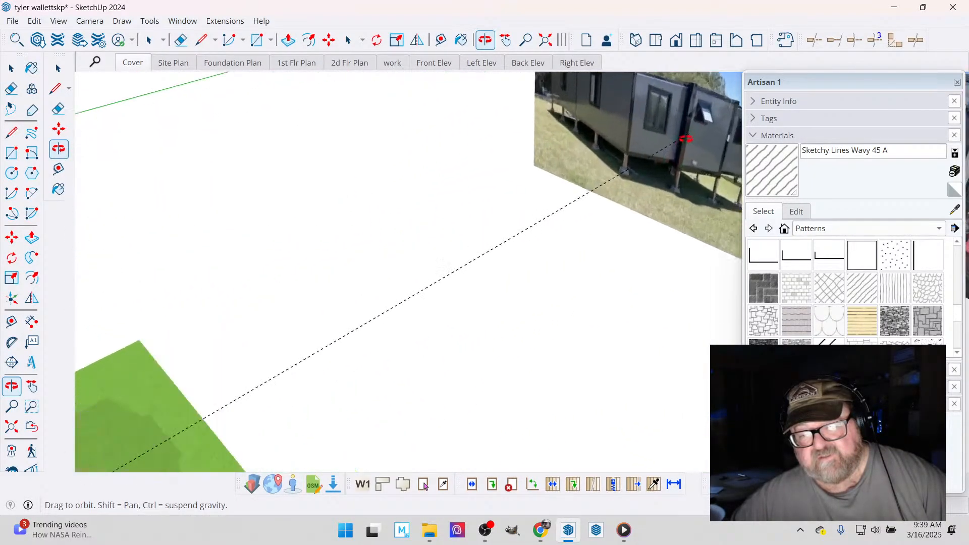
{"action": "scroll", "coordinate": [650, 160], "scroll_direction": "up", "scroll_amount": 10}
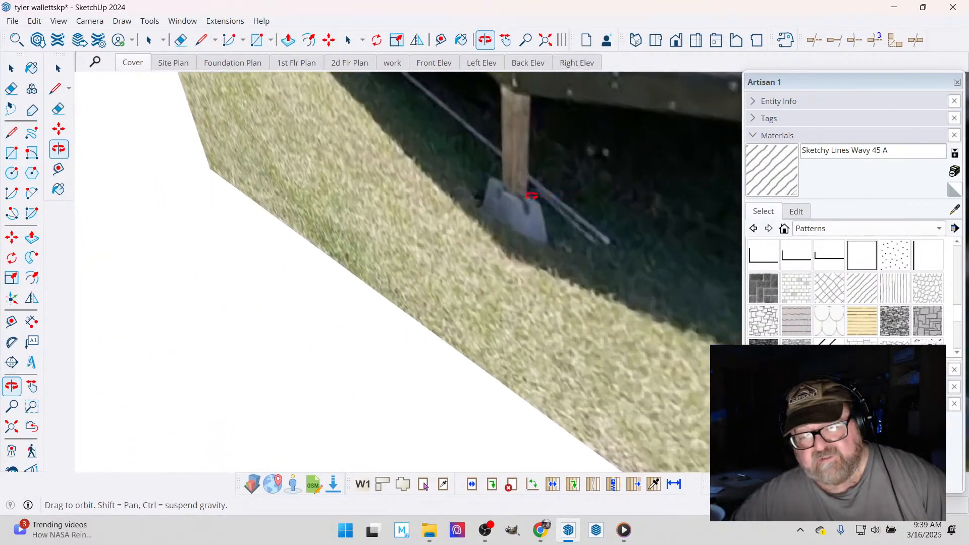
{"action": "scroll", "coordinate": [514, 195], "scroll_direction": "up", "scroll_amount": 2}
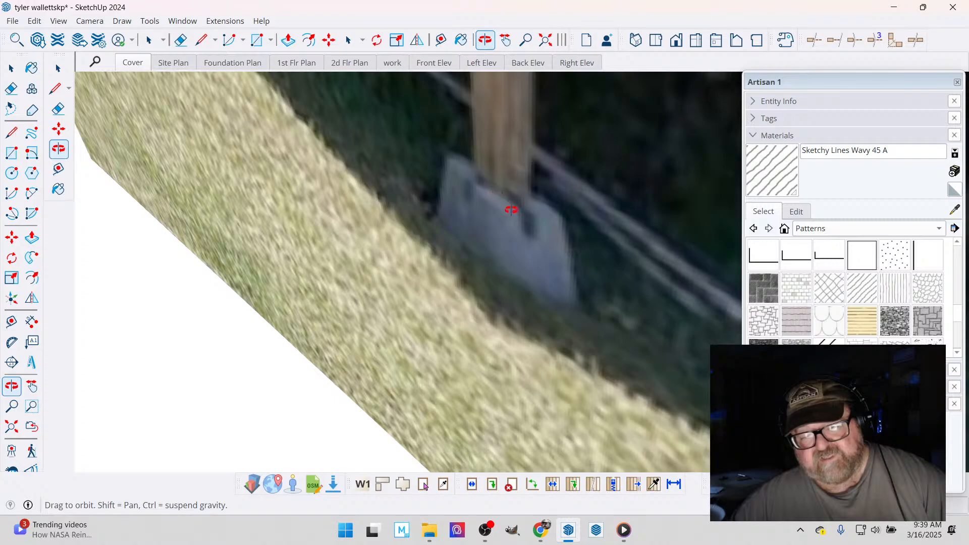
{"action": "scroll", "coordinate": [511, 210], "scroll_direction": "down", "scroll_amount": 3}
{"action": "scroll", "coordinate": [487, 245], "scroll_direction": "down", "scroll_amount": 4}
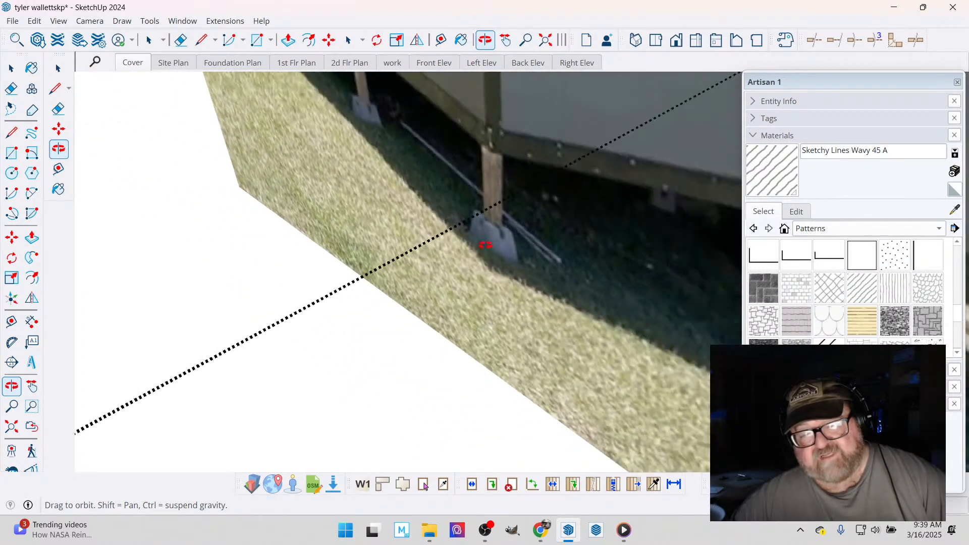
{"action": "scroll", "coordinate": [490, 207], "scroll_direction": "down", "scroll_amount": 3}
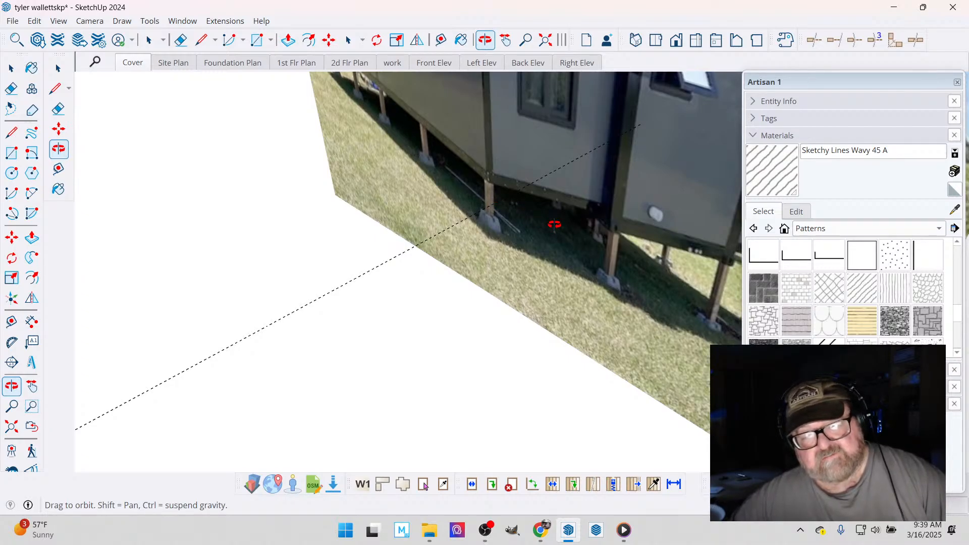
{"action": "scroll", "coordinate": [500, 200], "scroll_direction": "up", "scroll_amount": 5}
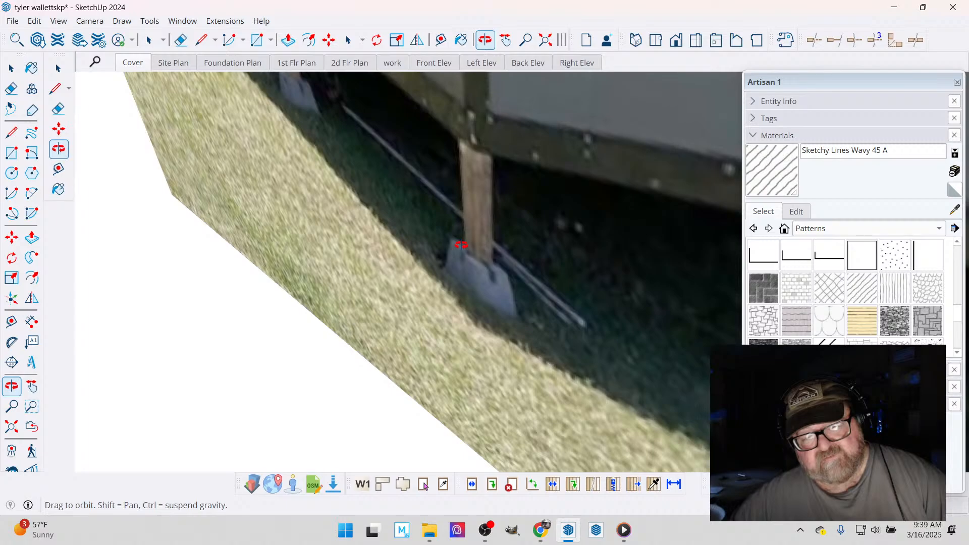
{"action": "scroll", "coordinate": [461, 245], "scroll_direction": "down", "scroll_amount": 8}
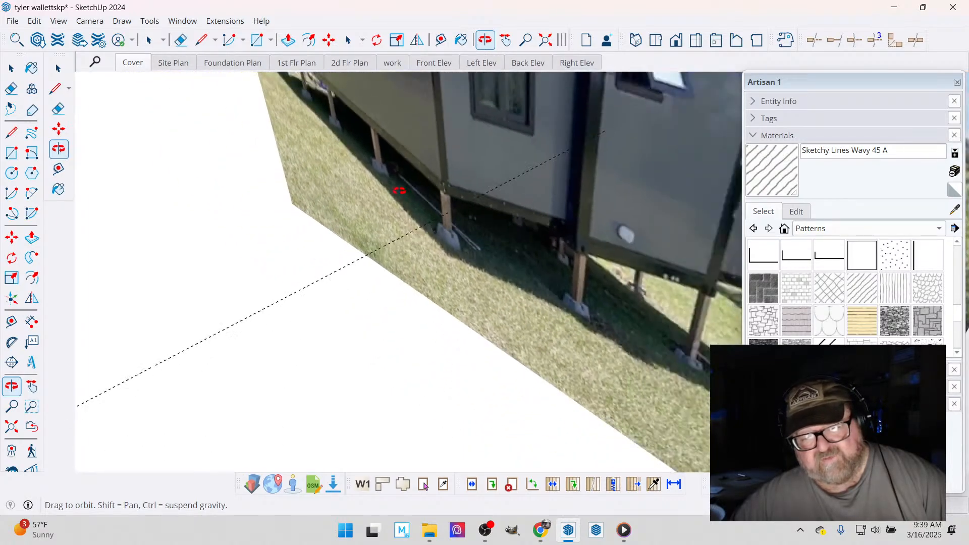
{"action": "scroll", "coordinate": [399, 190], "scroll_direction": "down", "scroll_amount": 2}
- View the exterior reference photo straight on and study how the posts sit on the blocks along both walls
{"action": "left_click_drag", "start_coordinate": [416, 190], "coordinate": [492, 171]}
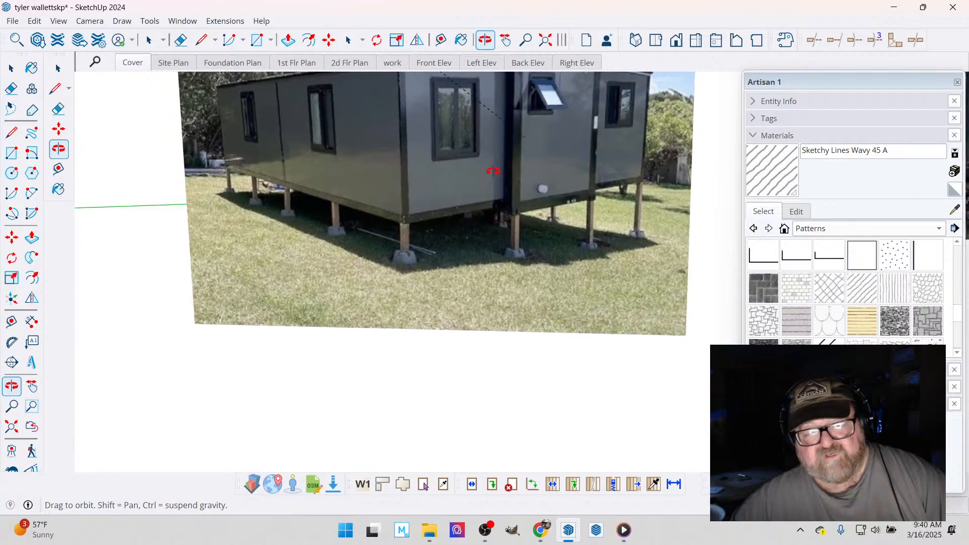
{"action": "scroll", "coordinate": [384, 243], "scroll_direction": "up", "scroll_amount": 5}
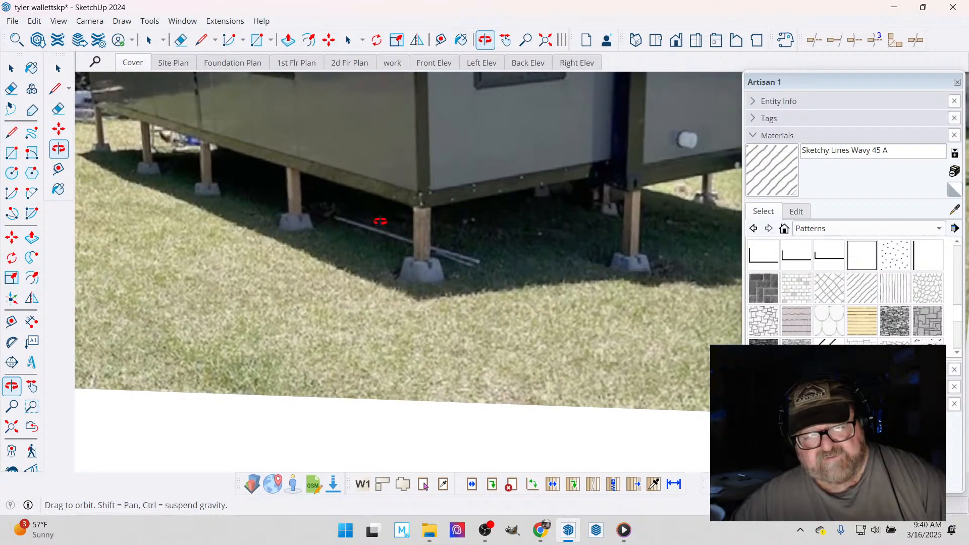
{"action": "scroll", "coordinate": [482, 207], "scroll_direction": "down", "scroll_amount": 3}
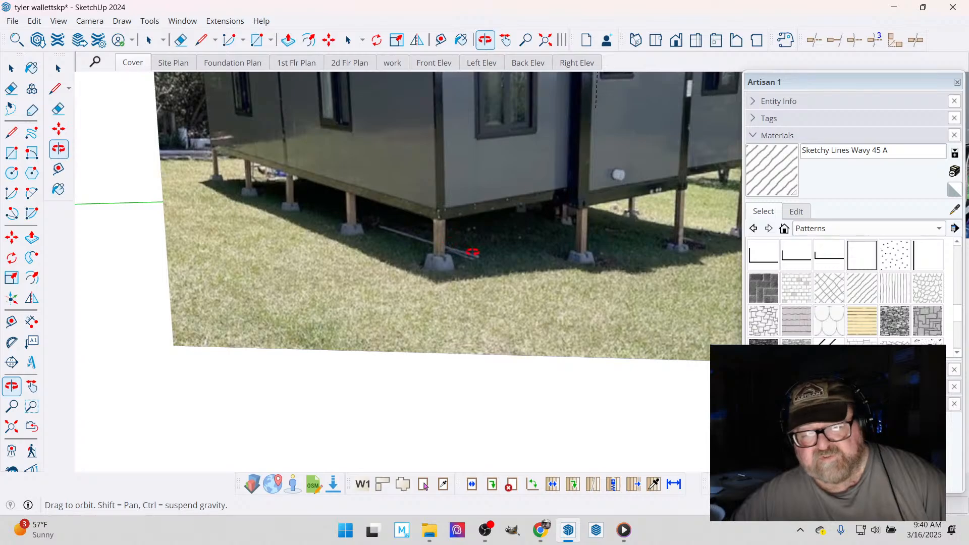
{"action": "scroll", "coordinate": [450, 242], "scroll_direction": "down", "scroll_amount": 2}
{"action": "scroll", "coordinate": [443, 239], "scroll_direction": "up", "scroll_amount": 4}
{"action": "scroll", "coordinate": [443, 237], "scroll_direction": "up", "scroll_amount": 2}
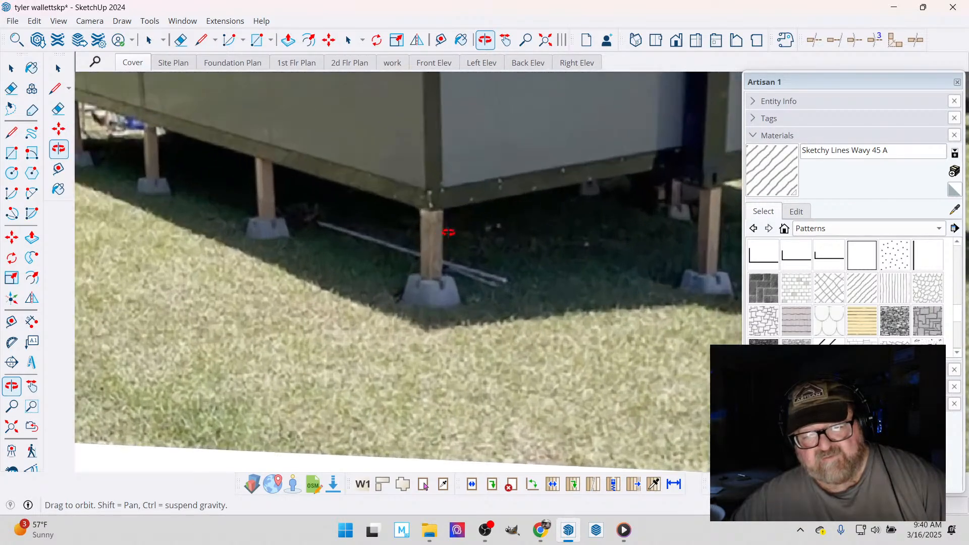
{"action": "scroll", "coordinate": [440, 307], "scroll_direction": "down", "scroll_amount": 1}
{"action": "scroll", "coordinate": [440, 307], "scroll_direction": "down", "scroll_amount": 3}
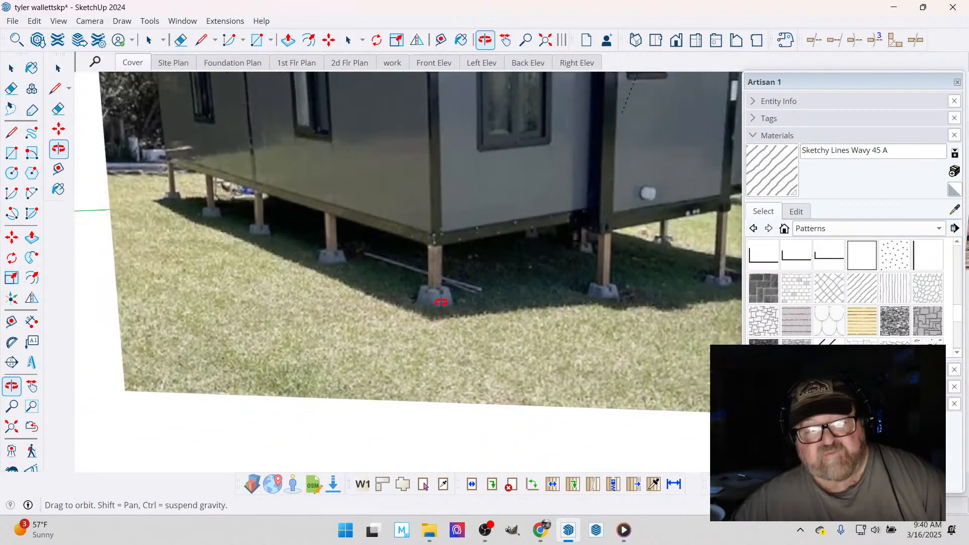
{"action": "scroll", "coordinate": [429, 278], "scroll_direction": "down", "scroll_amount": 1}
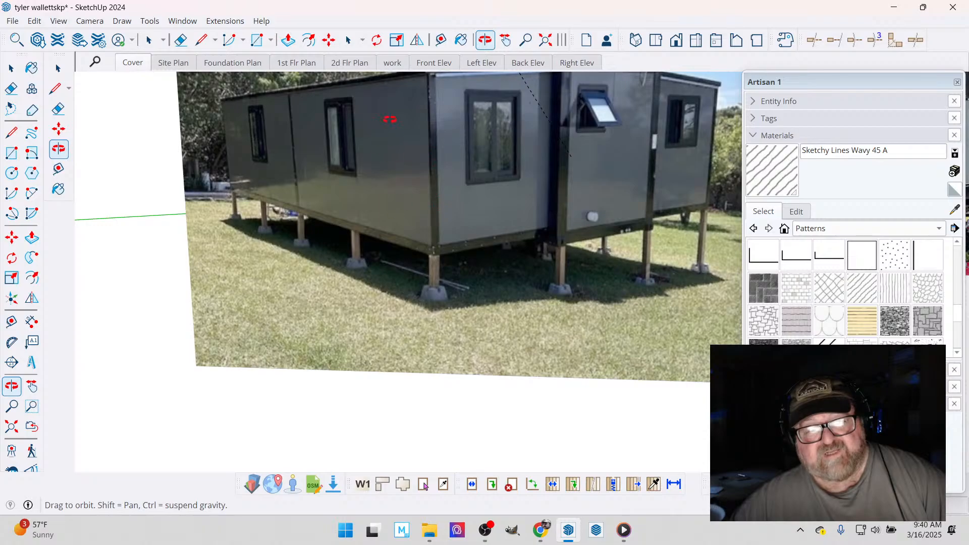
{"action": "scroll", "coordinate": [464, 298], "scroll_direction": "up", "scroll_amount": 5}
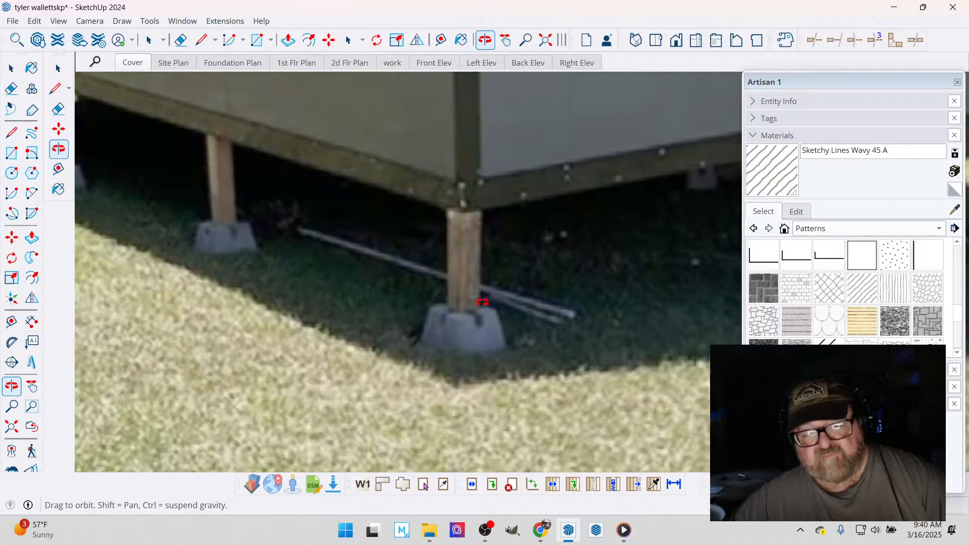
{"action": "scroll", "coordinate": [467, 330], "scroll_direction": "up", "scroll_amount": 2}
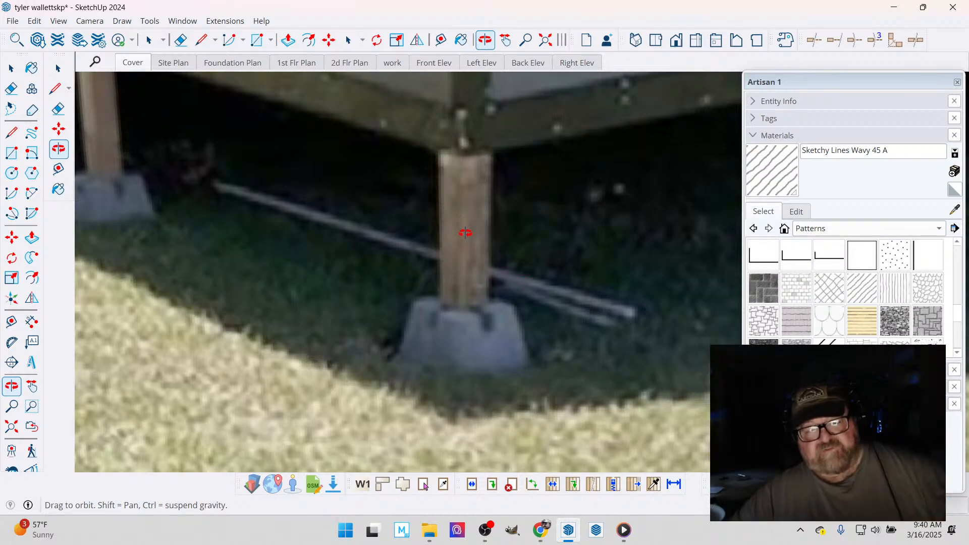
{"action": "scroll", "coordinate": [465, 233], "scroll_direction": "down", "scroll_amount": 6}
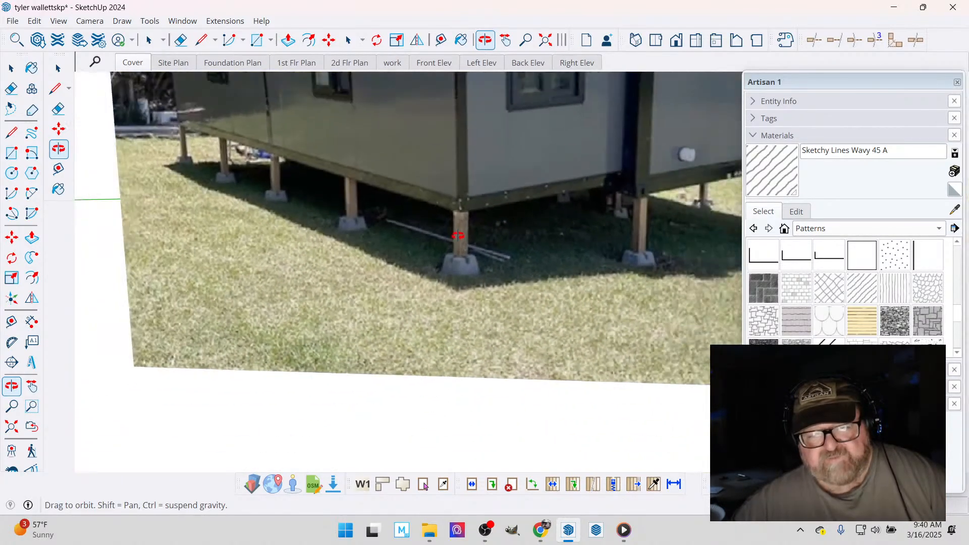
{"action": "scroll", "coordinate": [458, 235], "scroll_direction": "down", "scroll_amount": 2}
{"action": "scroll", "coordinate": [486, 198], "scroll_direction": "down", "scroll_amount": 5}
{"action": "scroll", "coordinate": [483, 214], "scroll_direction": "down", "scroll_amount": 1}
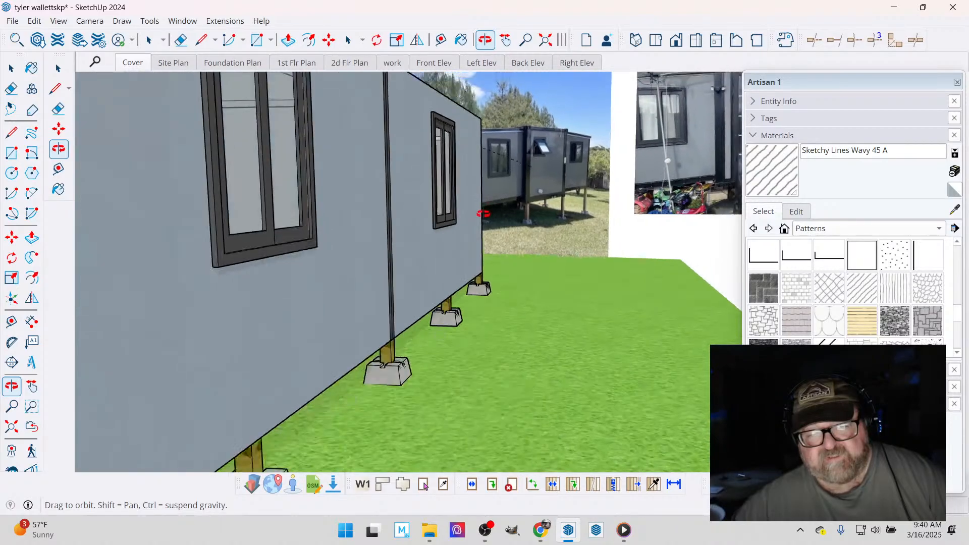
- Review the modular home model from the front together with the traced plan and the reference photos
{"action": "scroll", "coordinate": [527, 227], "scroll_direction": "down", "scroll_amount": 6}
{"action": "left_click_drag", "start_coordinate": [410, 226], "coordinate": [607, 334]}
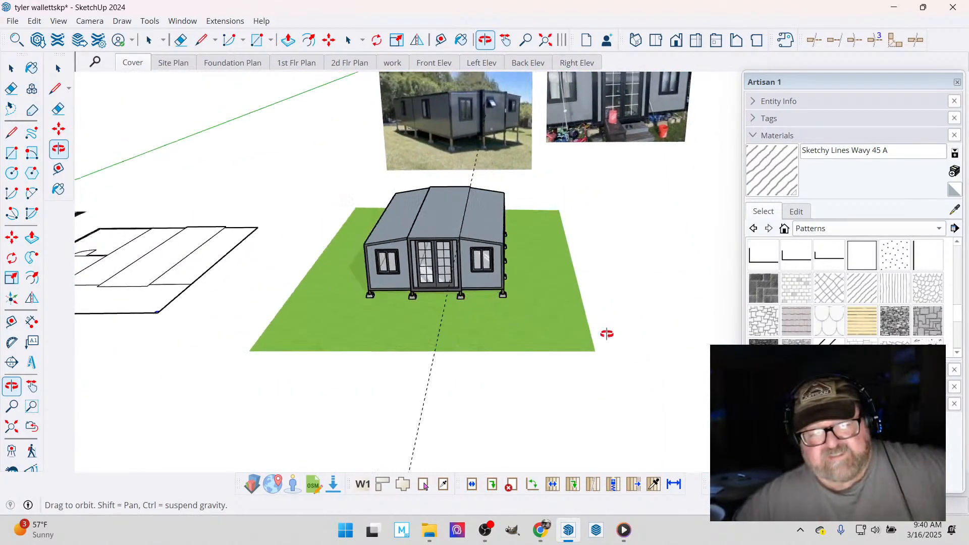
{"action": "scroll", "coordinate": [607, 334], "scroll_direction": "down", "scroll_amount": 2}
{"action": "scroll", "coordinate": [426, 272], "scroll_direction": "up", "scroll_amount": 4}
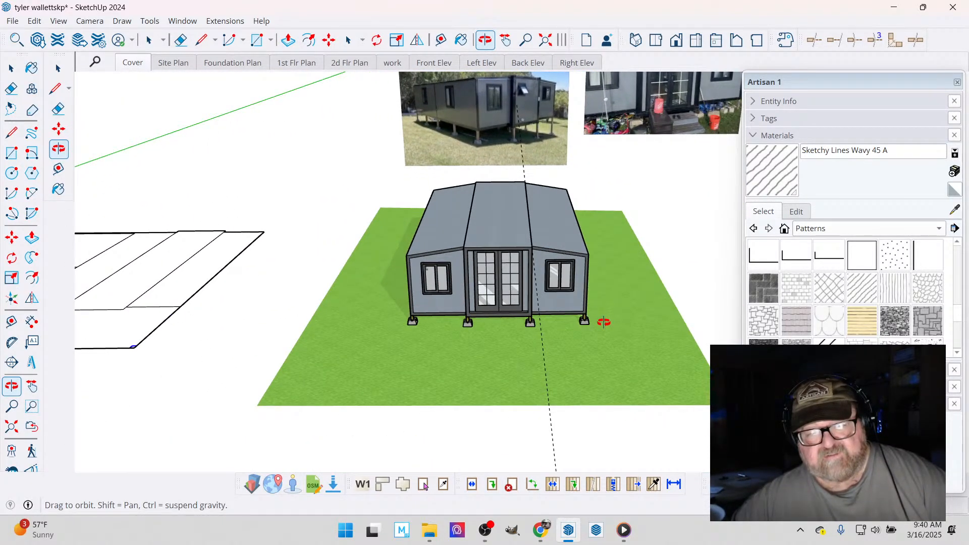
{"action": "scroll", "coordinate": [601, 323], "scroll_direction": "down", "scroll_amount": 3}
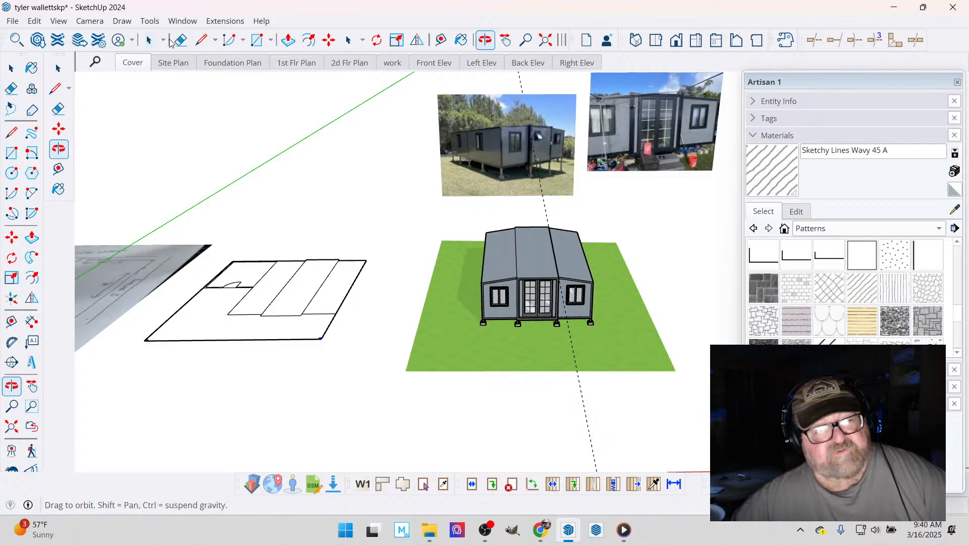
{"action": "left_click", "coordinate": [178, 40]}
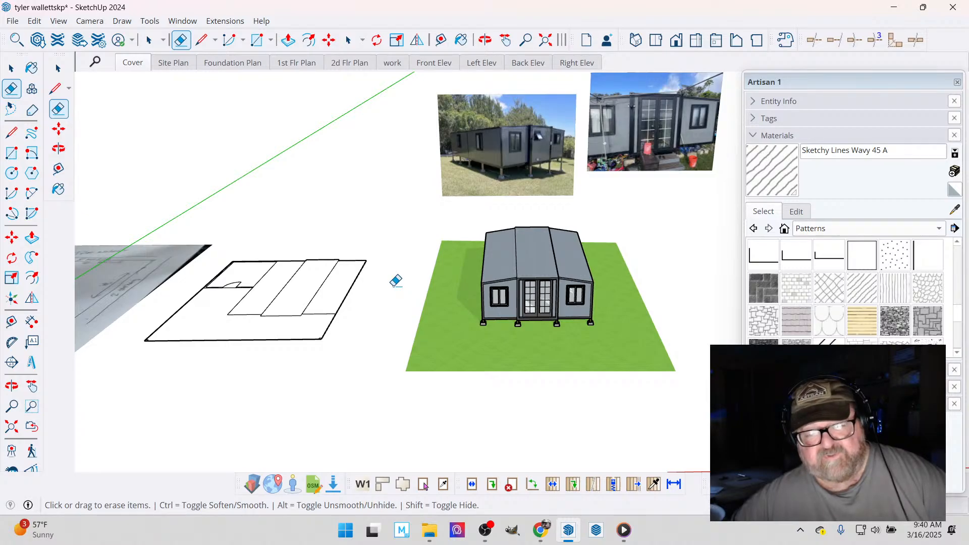
{"action": "left_click", "coordinate": [484, 40]}
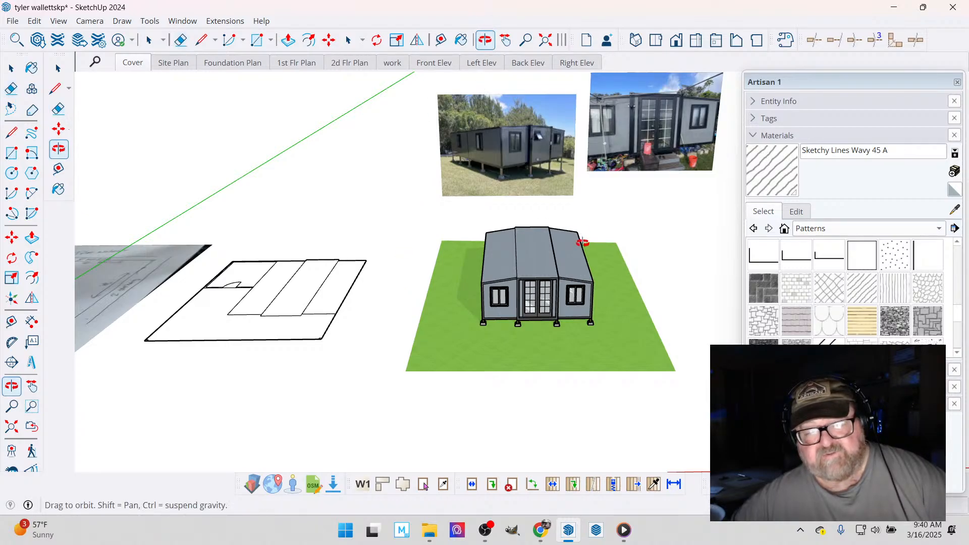
{"action": "left_click_drag", "start_coordinate": [580, 242], "coordinate": [523, 309]}
{"action": "scroll", "coordinate": [308, 315], "scroll_direction": "up", "scroll_amount": 2}
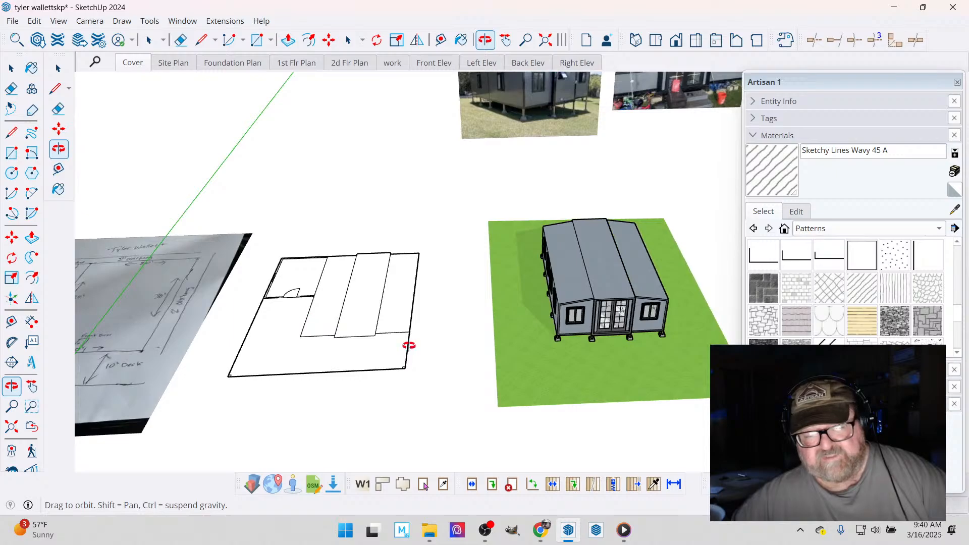
- Group all the faces and edges of the traced floor plan
{"action": "mouse_move", "coordinate": [409, 346]}
{"action": "left_mouse_down"}
{"action": "mouse_move", "coordinate": [403, 335]}
{"action": "mouse_move", "coordinate": [403, 359]}
{"action": "mouse_move", "coordinate": [394, 342]}
{"action": "left_mouse_up"}
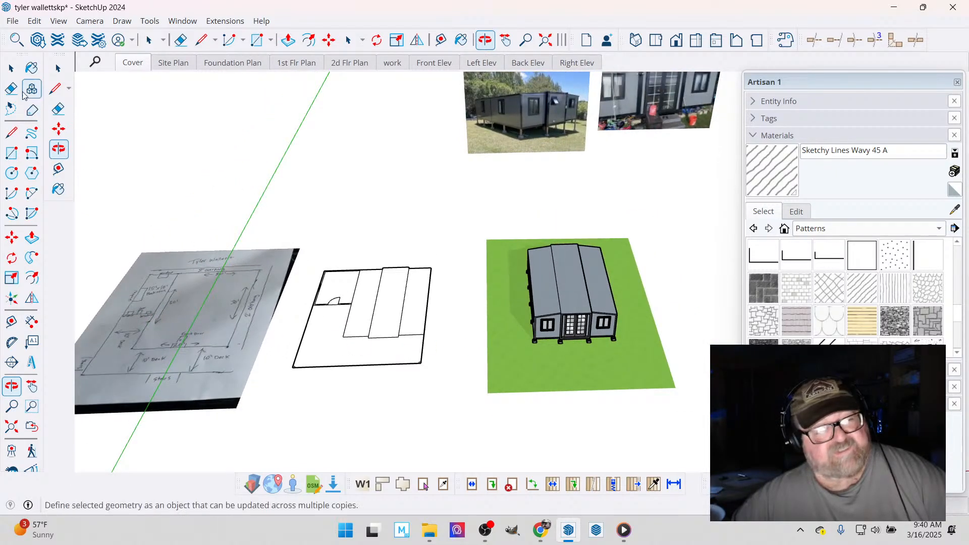
{"action": "key", "text": "space"}
{"action": "left_click_drag", "start_coordinate": [286, 246], "coordinate": [461, 423]}
{"action": "right_click", "coordinate": [392, 303]}
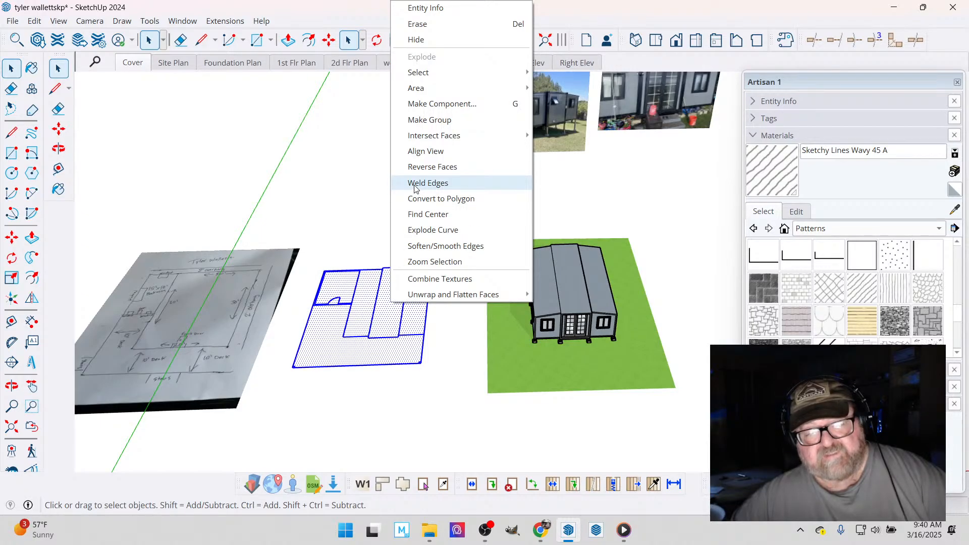
{"action": "left_click", "coordinate": [427, 121]}
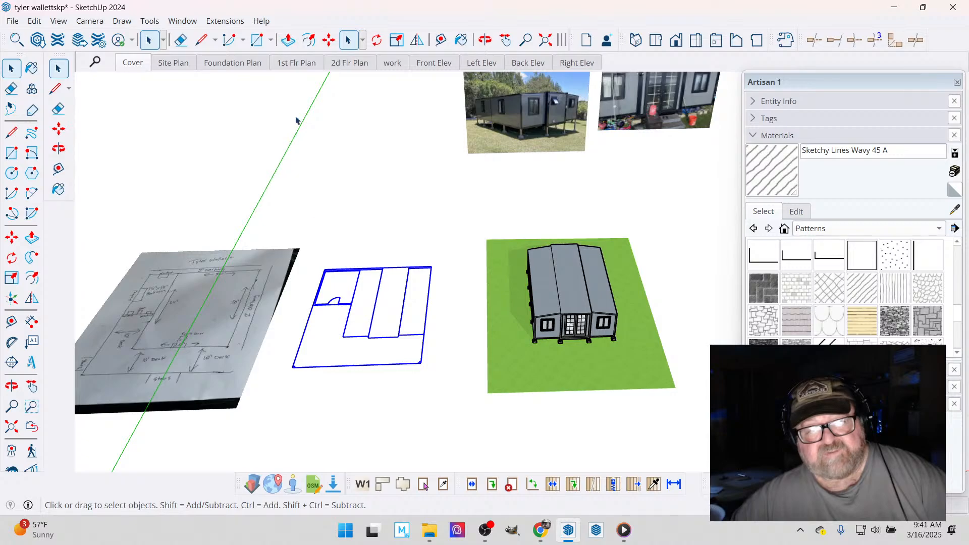
- Move the plan group under the modular home, snapping the traced home outline's front corner beside the deck to the home's bottom front corner
{"action": "left_click", "coordinate": [329, 40]}
{"action": "scroll", "coordinate": [353, 399], "scroll_direction": "up", "scroll_amount": 3}
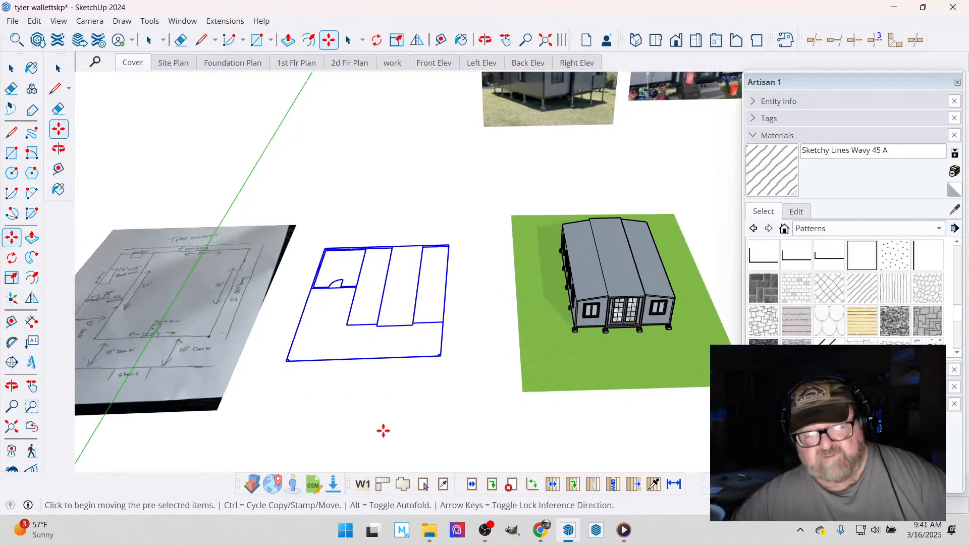
{"action": "scroll", "coordinate": [345, 353], "scroll_direction": "up", "scroll_amount": 3}
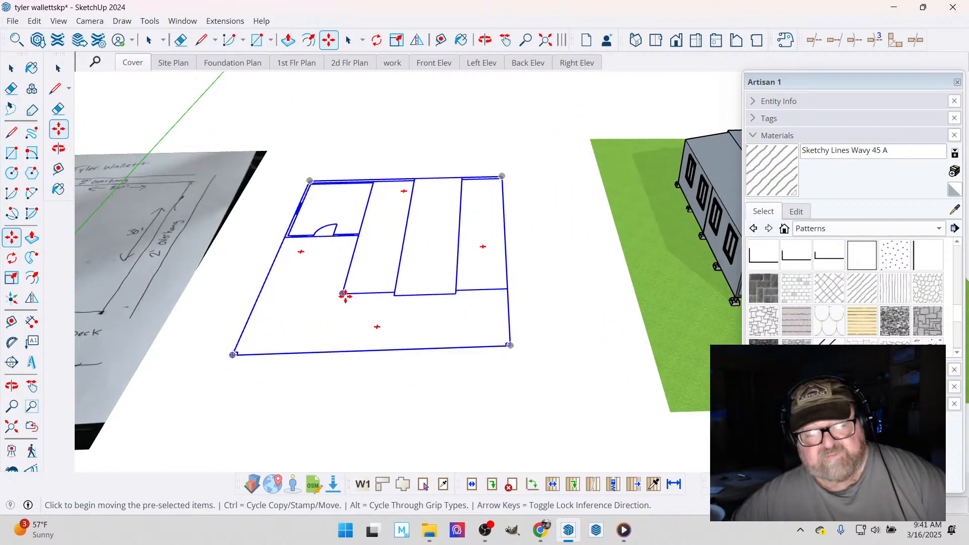
{"action": "left_click", "coordinate": [343, 294]}
{"action": "scroll", "coordinate": [360, 331], "scroll_direction": "down", "scroll_amount": 3}
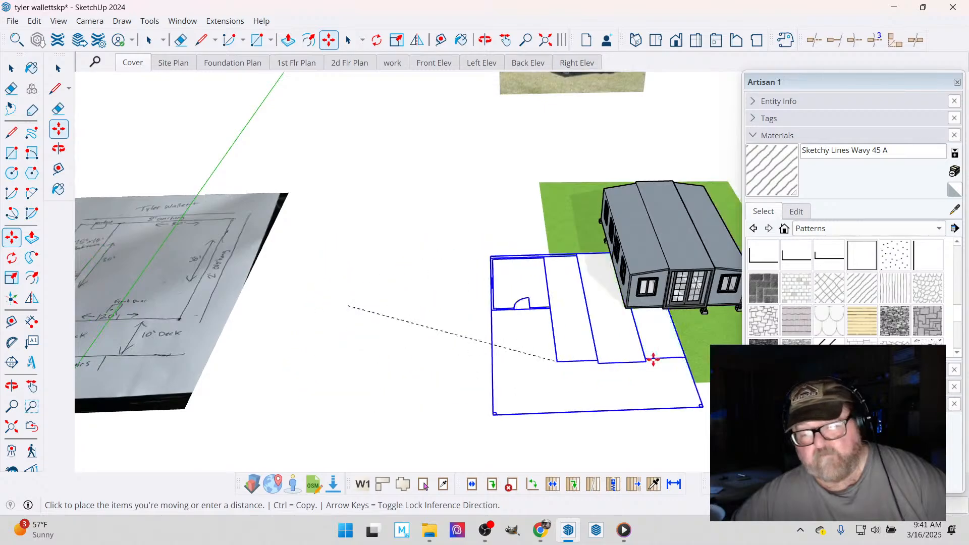
{"action": "scroll", "coordinate": [630, 302], "scroll_direction": "up", "scroll_amount": 5}
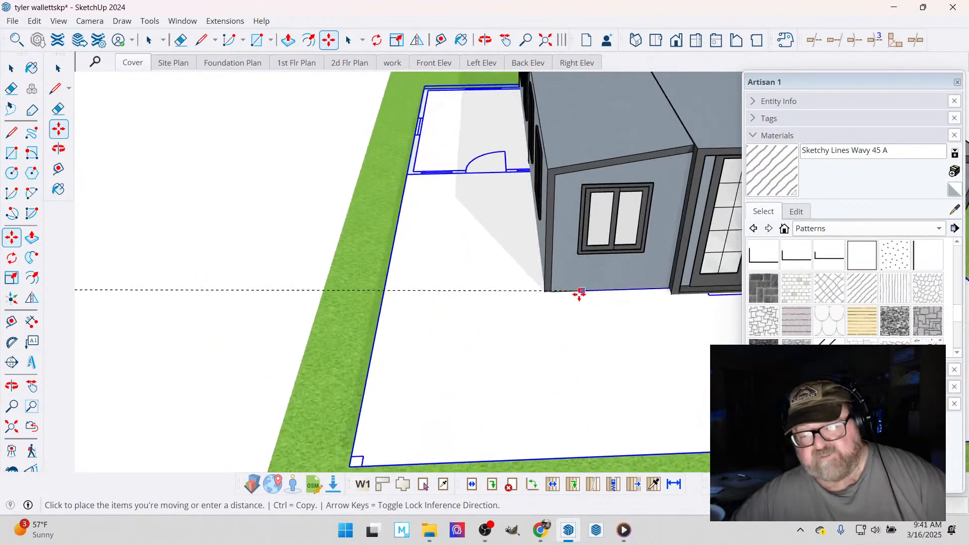
{"action": "scroll", "coordinate": [551, 296], "scroll_direction": "up", "scroll_amount": 5}
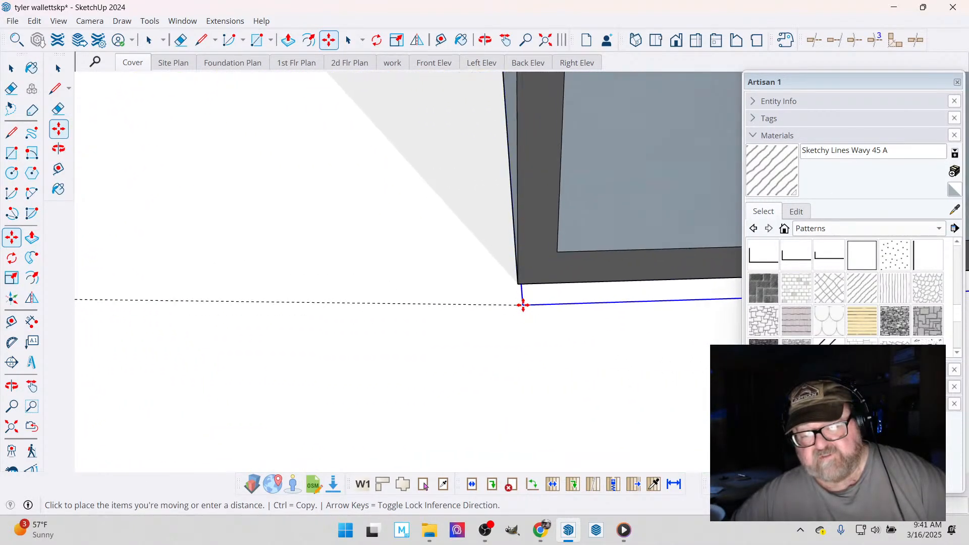
{"action": "scroll", "coordinate": [523, 305], "scroll_direction": "up", "scroll_amount": 3}
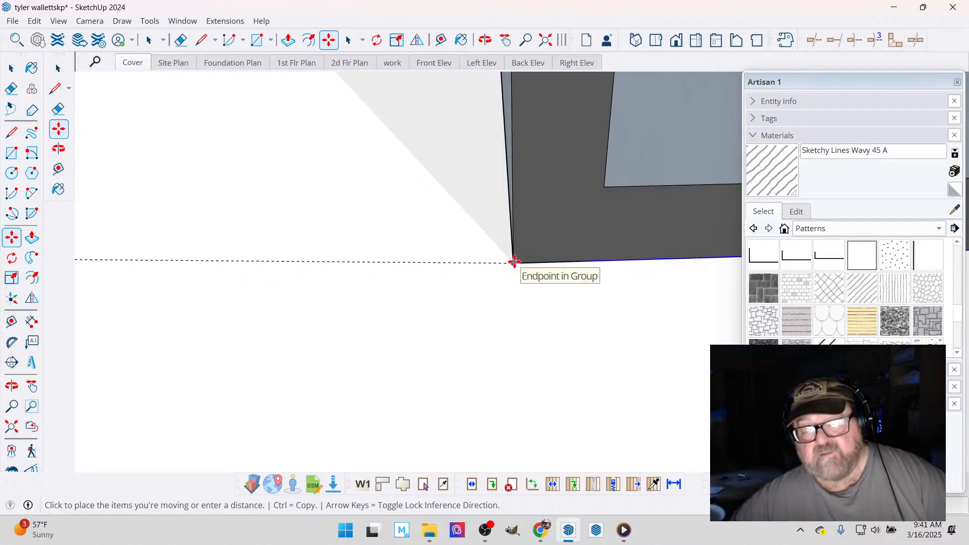
{"action": "left_click", "coordinate": [514, 262]}
{"action": "scroll", "coordinate": [435, 325], "scroll_direction": "down", "scroll_amount": 5}
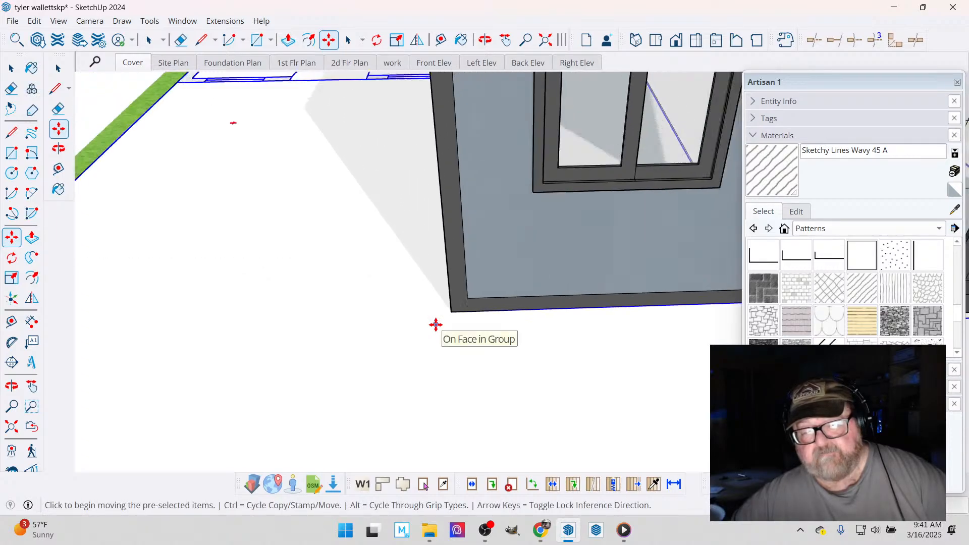
{"action": "scroll", "coordinate": [436, 325], "scroll_direction": "down", "scroll_amount": 3}
{"action": "scroll", "coordinate": [436, 324], "scroll_direction": "down", "scroll_amount": 4}
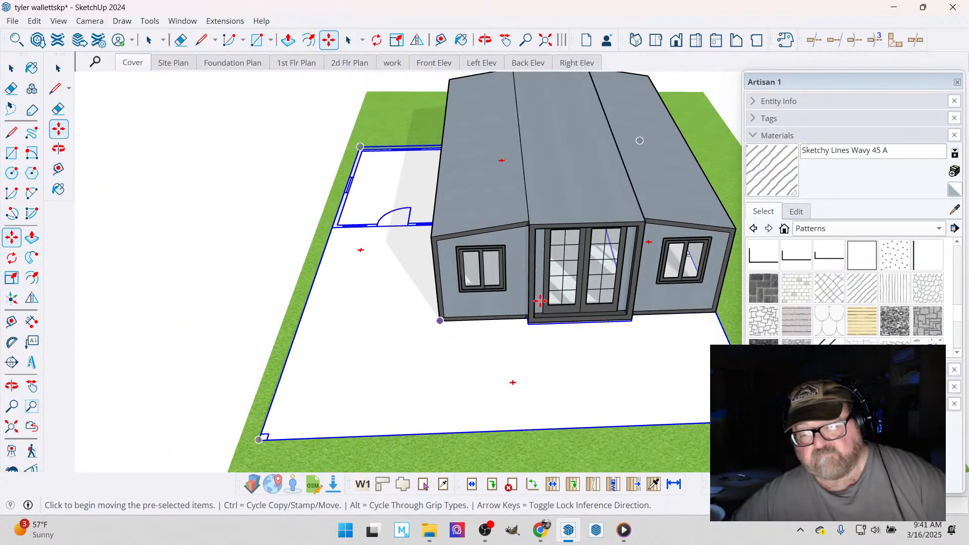
- Shift the plan group at the rear of the home so the bedroom wall's inner corner meets the home's bottom rear corner
{"action": "left_click", "coordinate": [485, 39]}
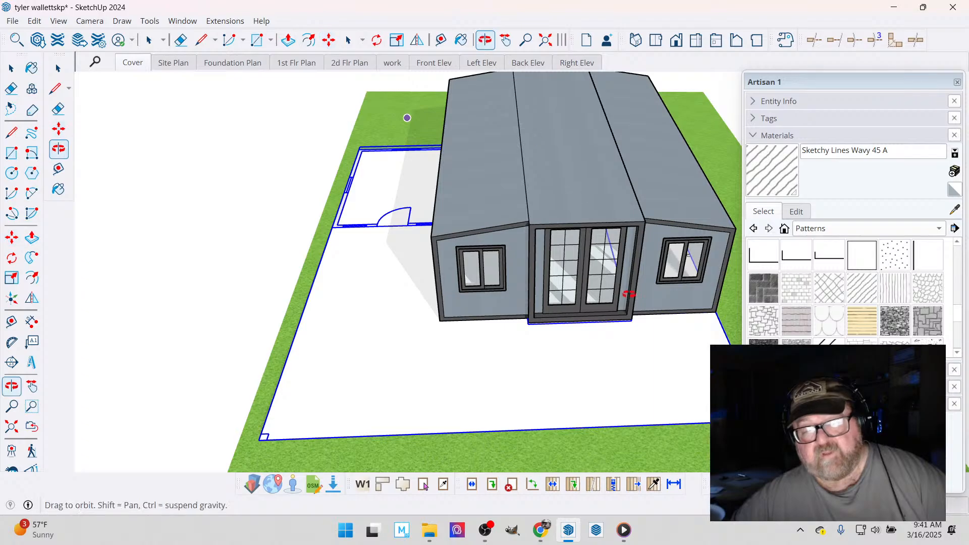
{"action": "left_click_drag", "start_coordinate": [628, 292], "coordinate": [507, 306]}
{"action": "scroll", "coordinate": [507, 306], "scroll_direction": "up", "scroll_amount": 4}
{"action": "scroll", "coordinate": [462, 251], "scroll_direction": "up", "scroll_amount": 3}
{"action": "left_click_drag", "start_coordinate": [435, 229], "coordinate": [227, 160]}
{"action": "left_click", "coordinate": [11, 68]}
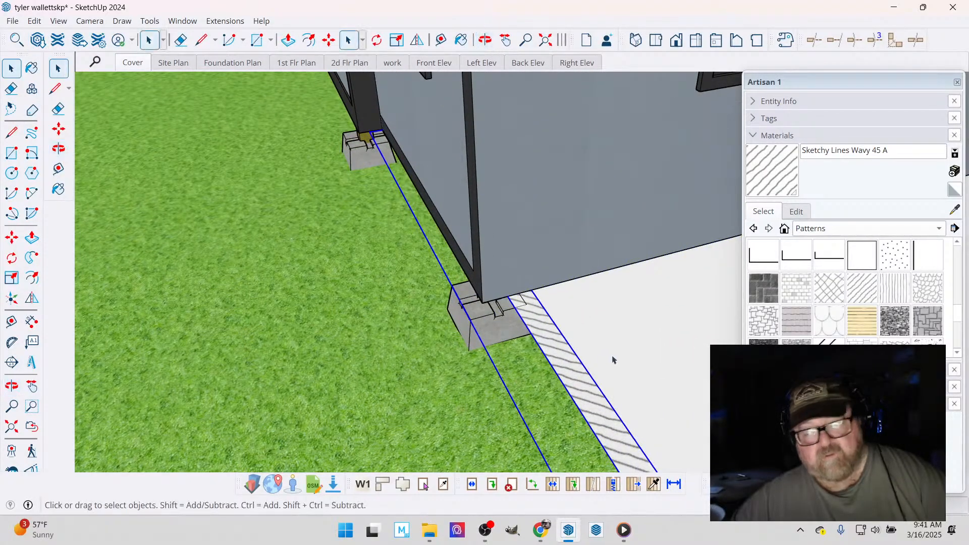
{"action": "left_click", "coordinate": [329, 40]}
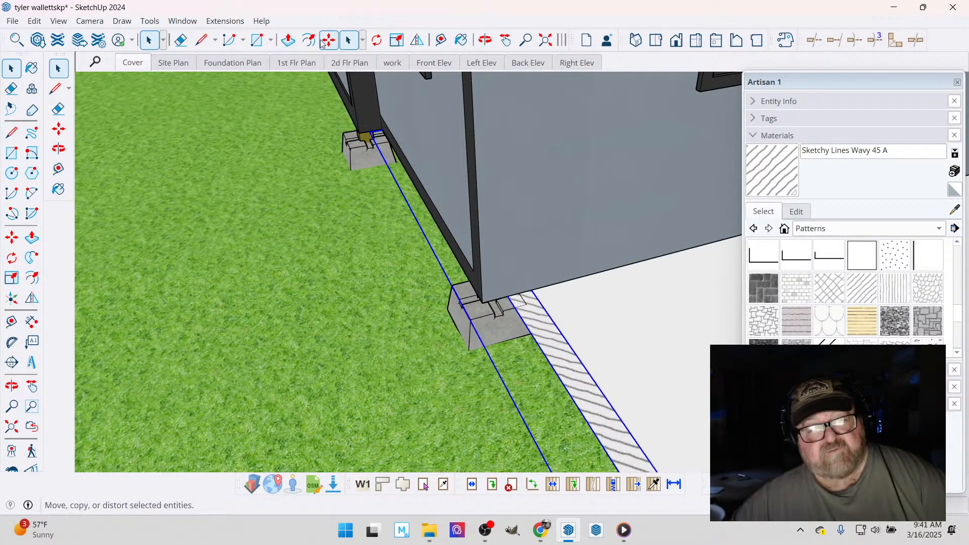
{"action": "scroll", "coordinate": [595, 420], "scroll_direction": "up", "scroll_amount": 1}
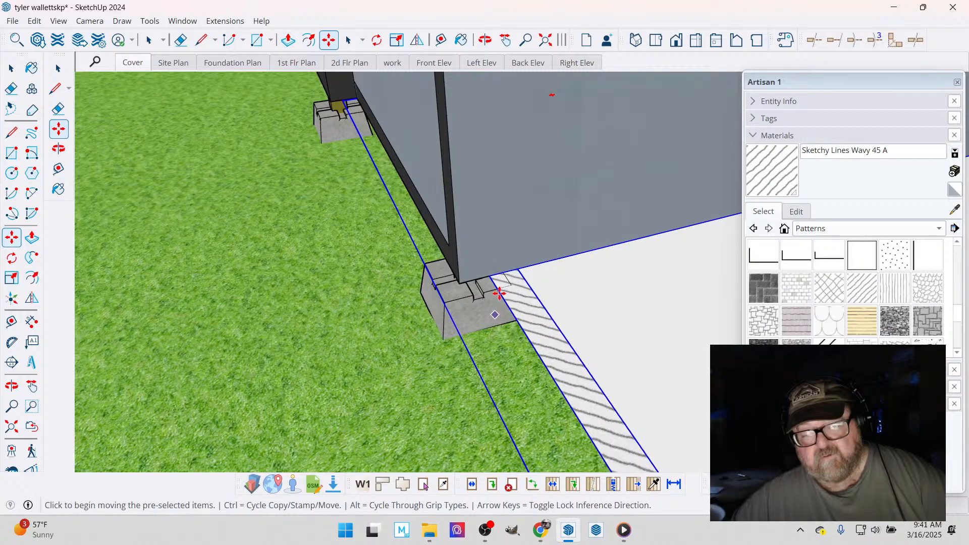
{"action": "left_click", "coordinate": [488, 278]}
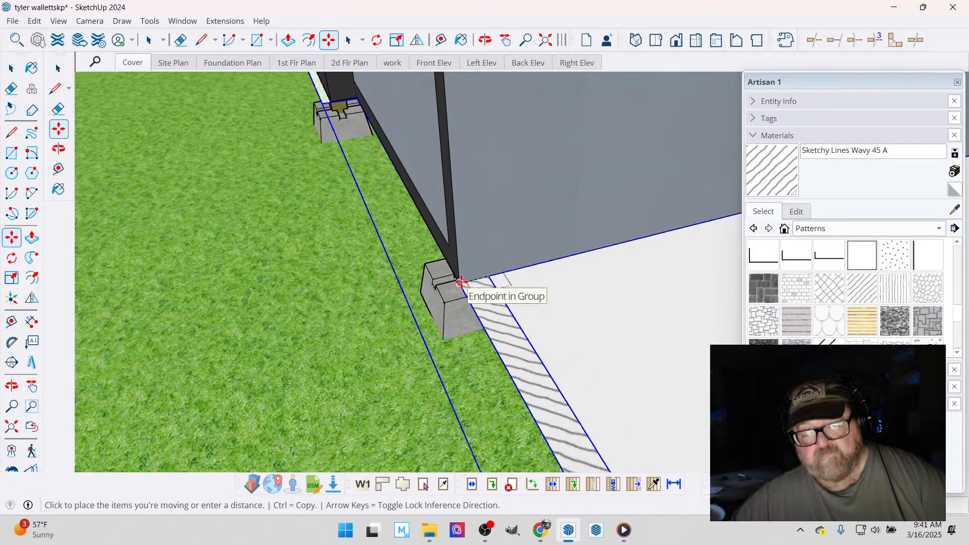
{"action": "left_click", "coordinate": [461, 282]}
{"action": "scroll", "coordinate": [511, 355], "scroll_direction": "down", "scroll_amount": 1}
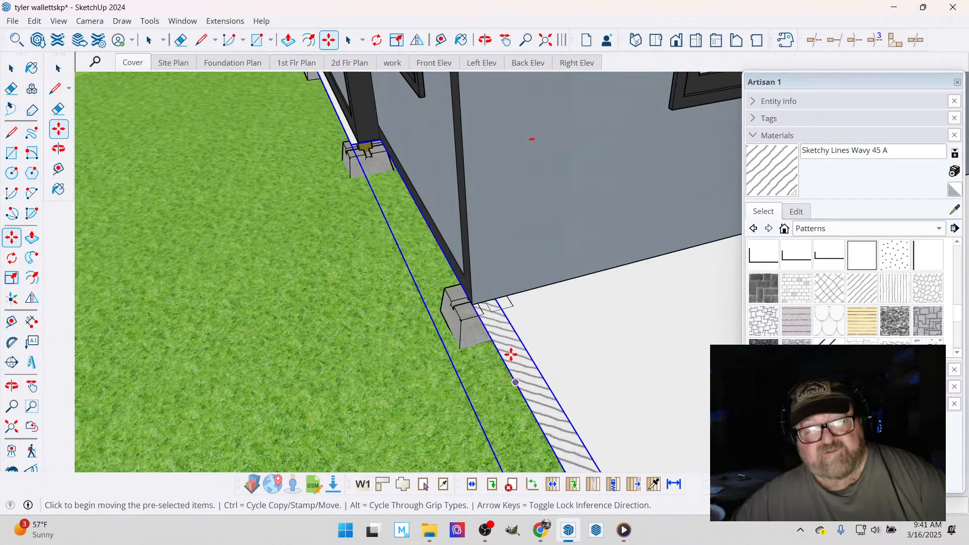
{"action": "scroll", "coordinate": [478, 338], "scroll_direction": "down", "scroll_amount": 1}
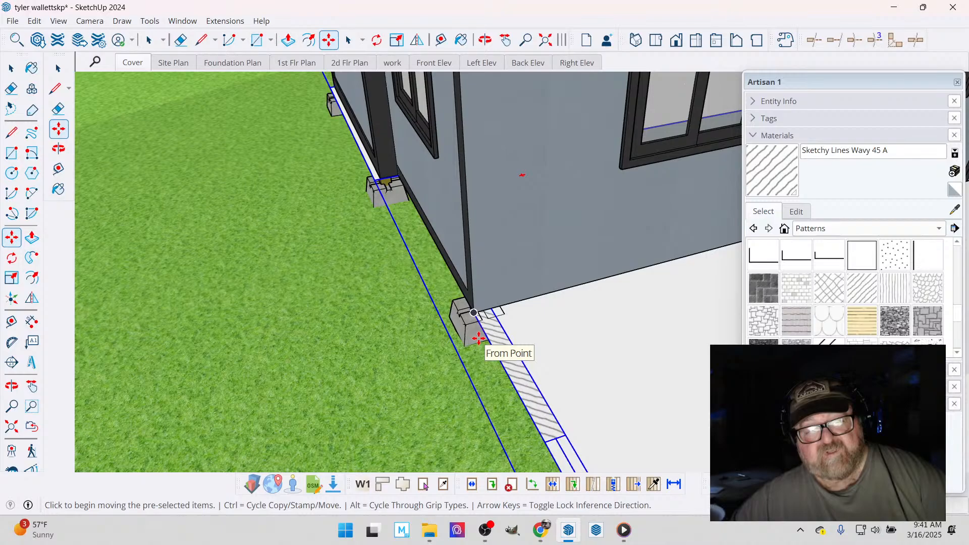
{"action": "scroll", "coordinate": [478, 338], "scroll_direction": "down", "scroll_amount": 3}
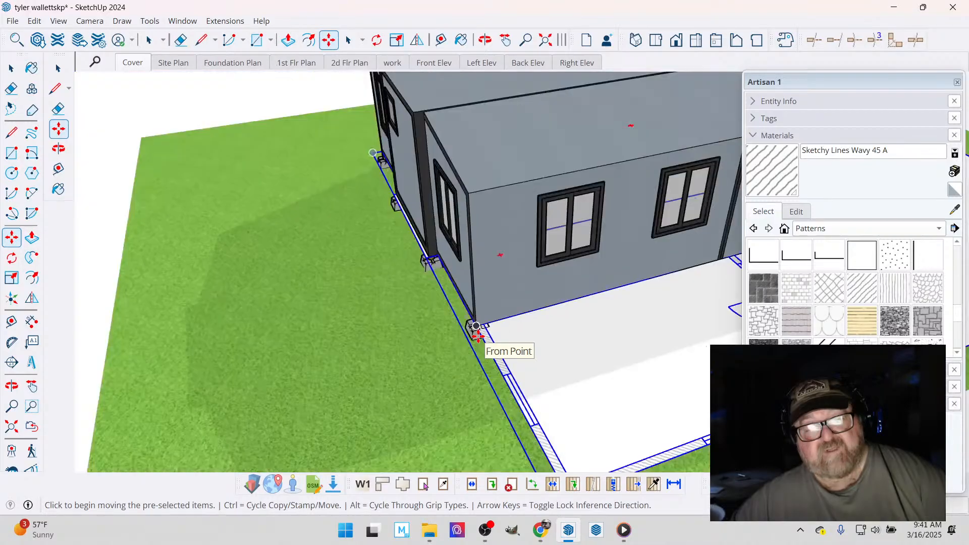
- Measure the length of the modular home's middle roof section from end to end
{"action": "left_click", "coordinate": [485, 41]}
{"action": "left_click_drag", "start_coordinate": [482, 195], "coordinate": [629, 227]}
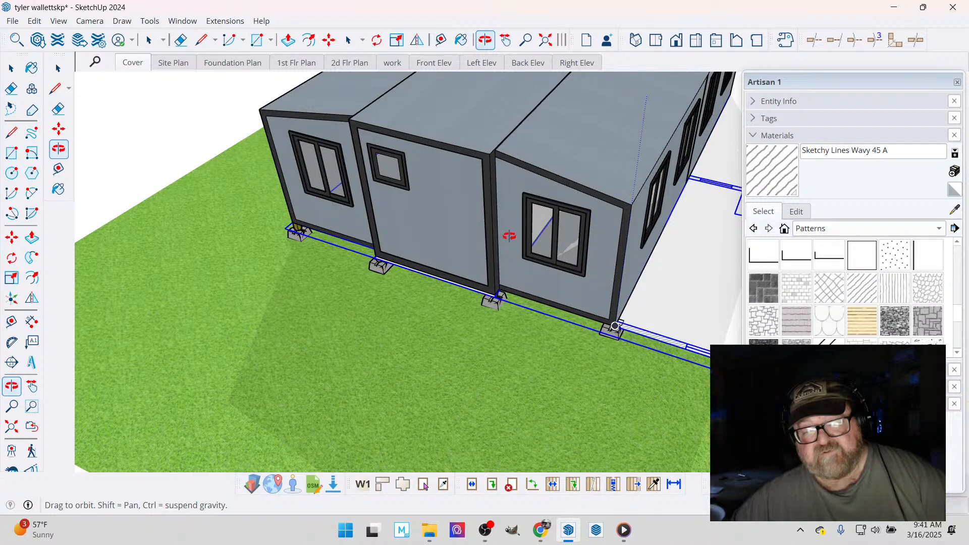
{"action": "left_click_drag", "start_coordinate": [510, 236], "coordinate": [403, 158]}
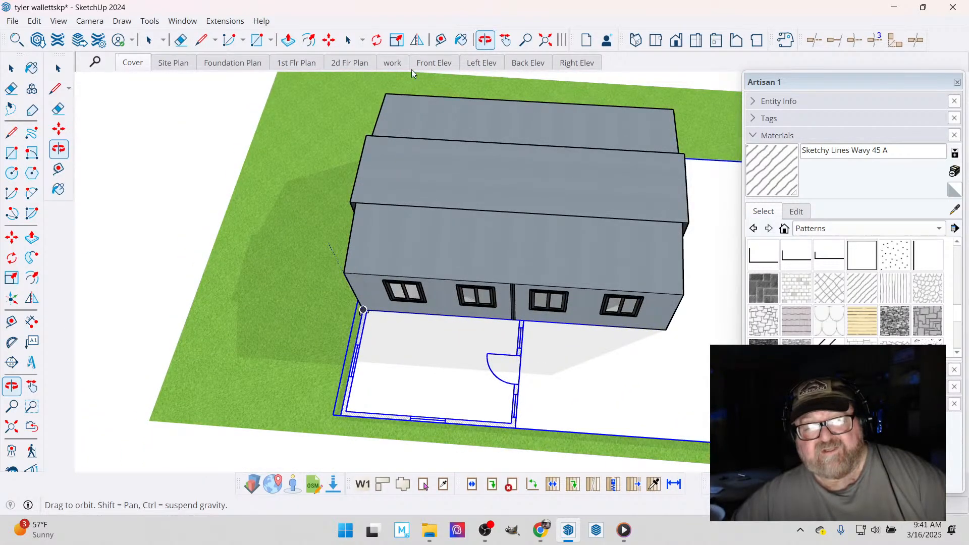
{"action": "key", "text": "t"}
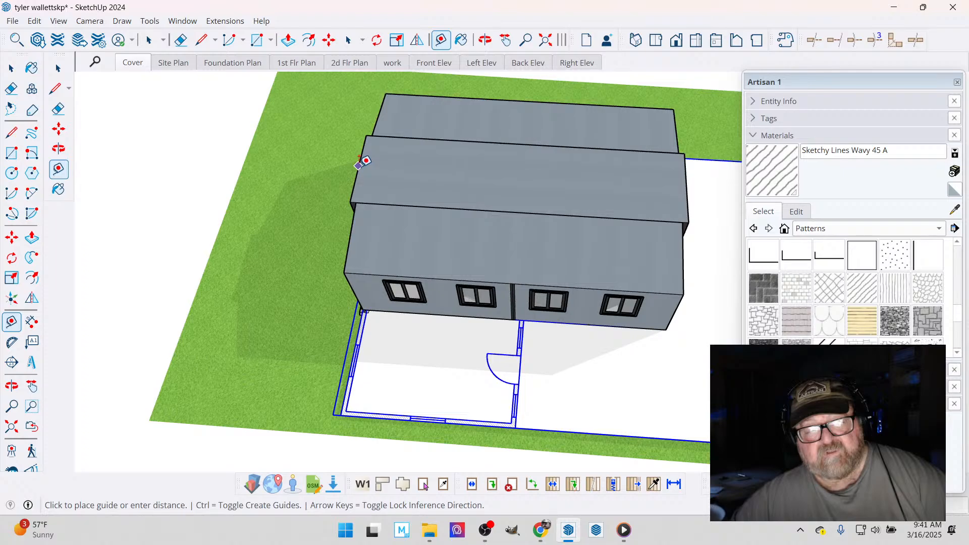
{"action": "type", "text": "12"}
{"action": "key", "text": "Return"}
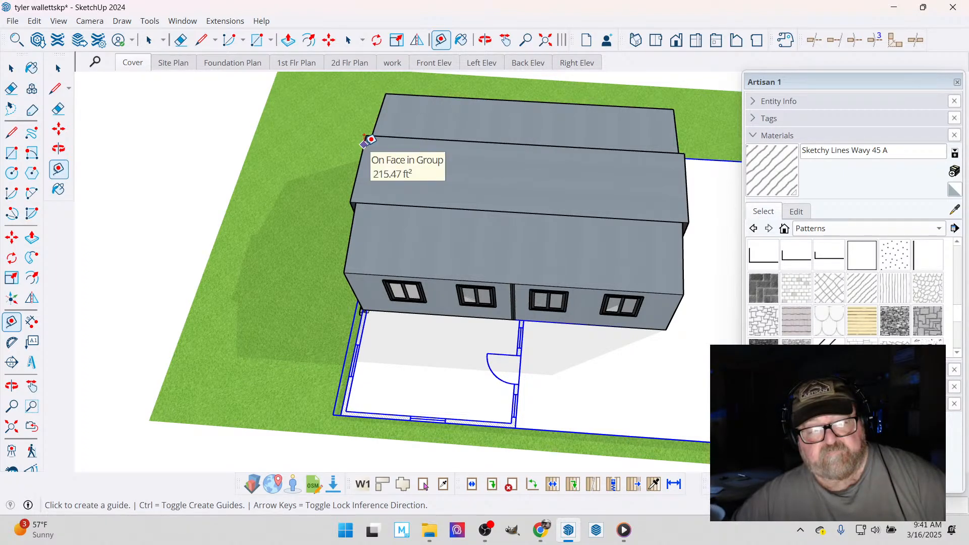
{"action": "scroll", "coordinate": [348, 165], "scroll_direction": "up", "scroll_amount": 5}
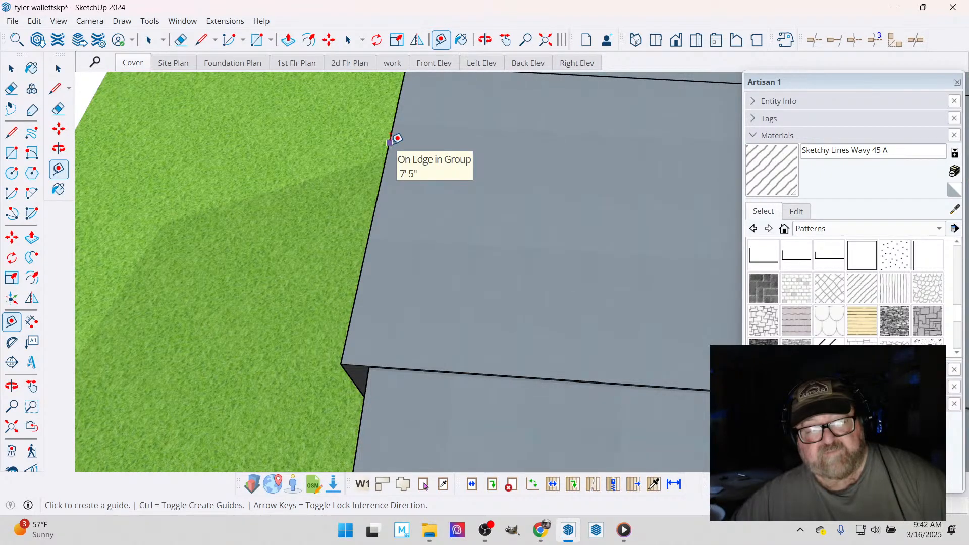
{"action": "left_click", "coordinate": [391, 142]}
{"action": "scroll", "coordinate": [391, 143], "scroll_direction": "down", "scroll_amount": 5}
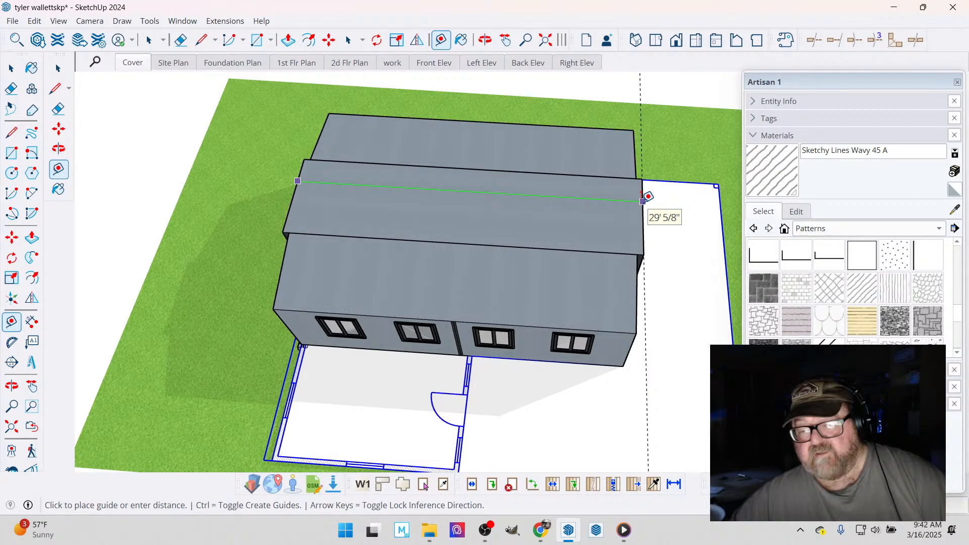
{"action": "key", "text": "Escape"}
- Assign the modular home group to the Existing tag
{"action": "scroll", "coordinate": [415, 212], "scroll_direction": "down", "scroll_amount": 1}
{"action": "left_click", "coordinate": [479, 47]}
{"action": "left_click_drag", "start_coordinate": [454, 167], "coordinate": [567, 309]}
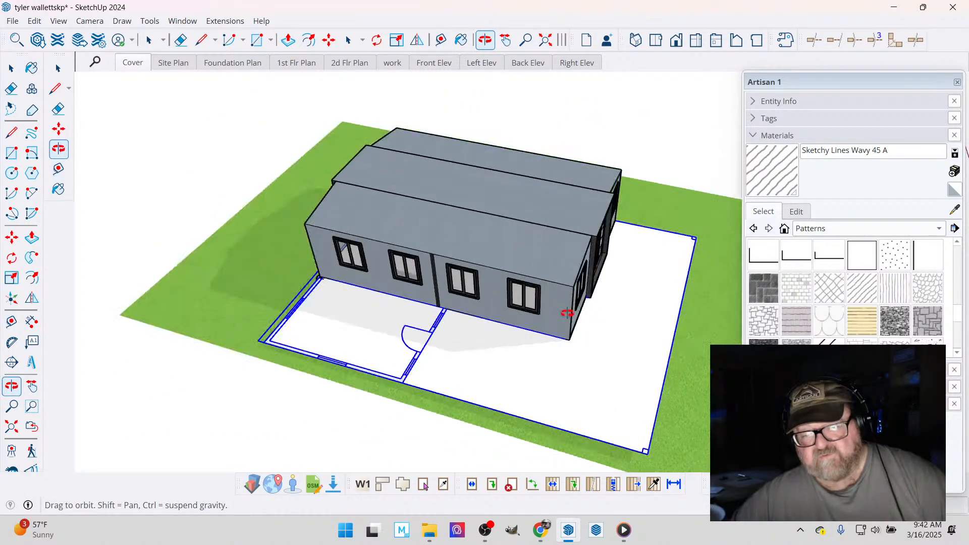
{"action": "scroll", "coordinate": [576, 339], "scroll_direction": "up", "scroll_amount": 4}
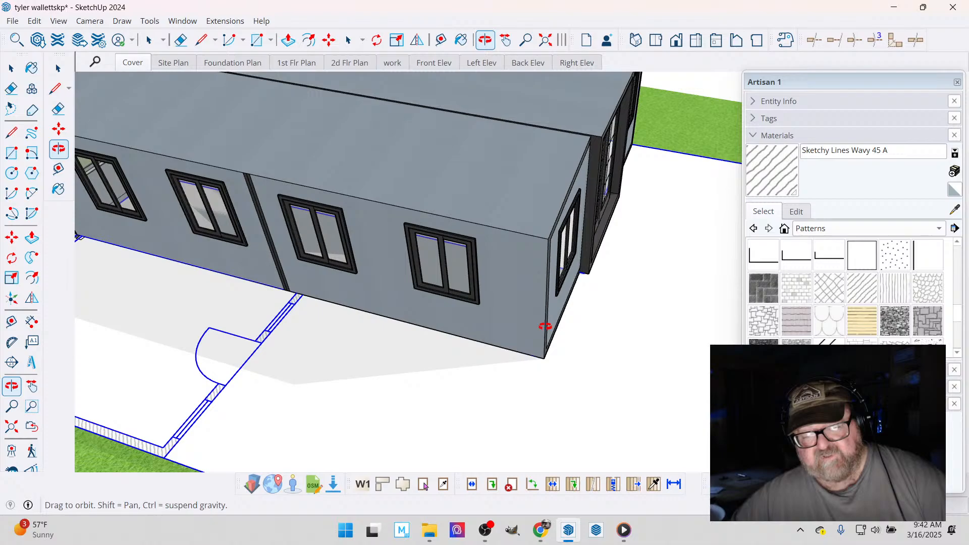
{"action": "scroll", "coordinate": [546, 326], "scroll_direction": "down", "scroll_amount": 5}
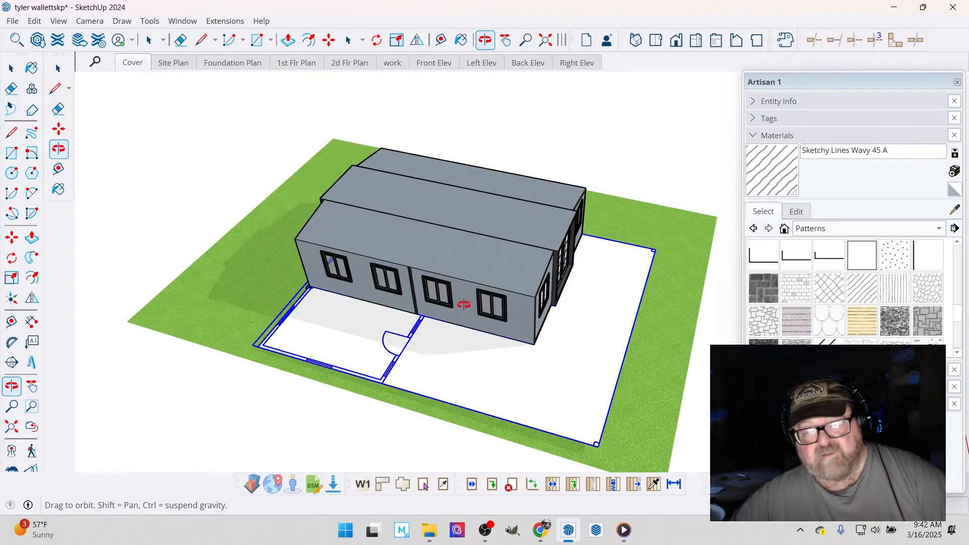
{"action": "left_click_drag", "start_coordinate": [464, 305], "coordinate": [439, 248]}
{"action": "key", "text": "space"}
{"action": "left_click", "coordinate": [433, 235]}
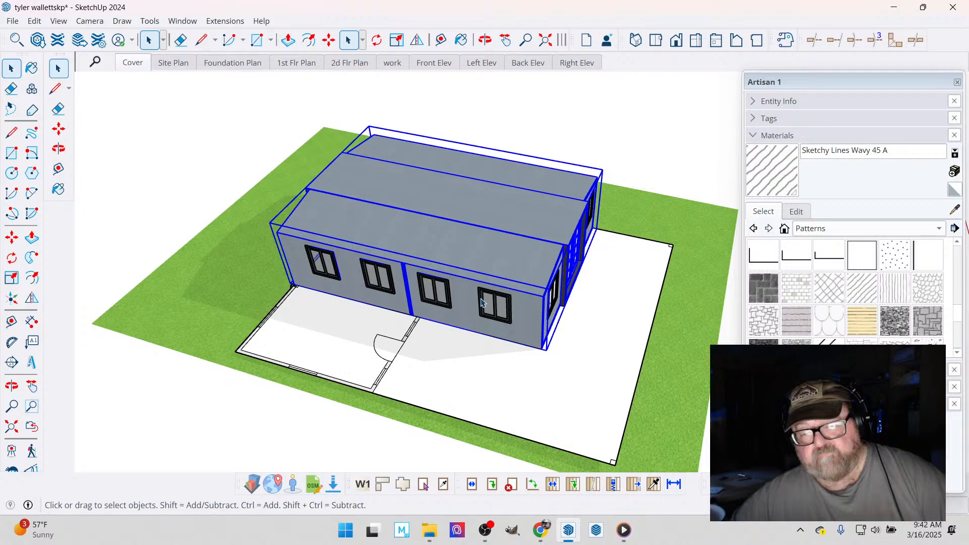
{"action": "left_click", "coordinate": [753, 101]}
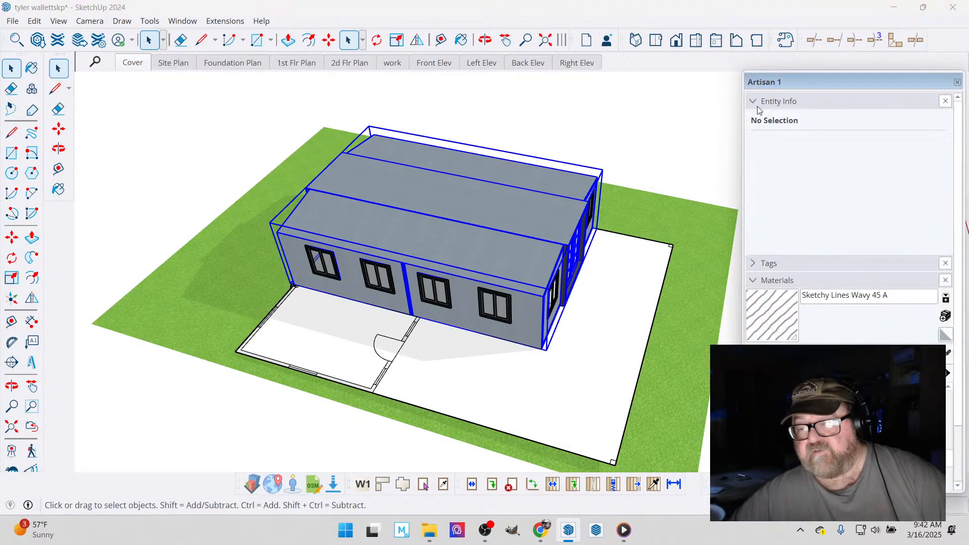
{"action": "left_click", "coordinate": [780, 260]}
{"action": "scroll", "coordinate": [776, 252], "scroll_direction": "down", "scroll_amount": 2}
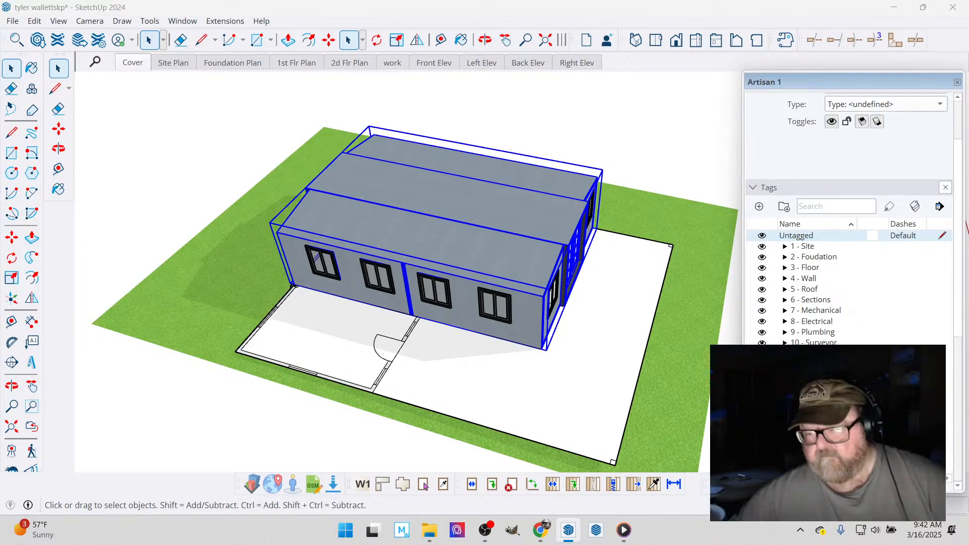
{"action": "scroll", "coordinate": [895, 134], "scroll_direction": "up", "scroll_amount": 2}
{"action": "left_click", "coordinate": [887, 142]}
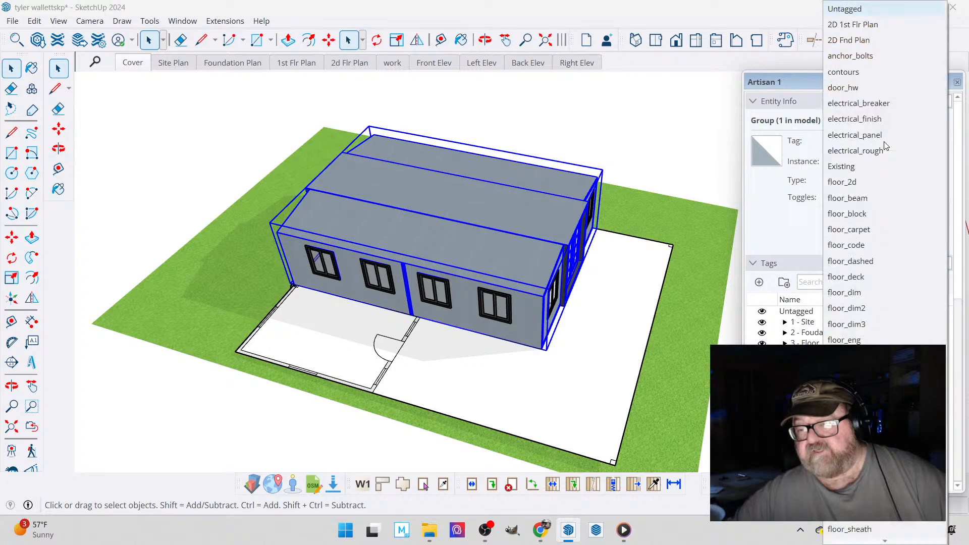
{"action": "left_click", "coordinate": [865, 168]}
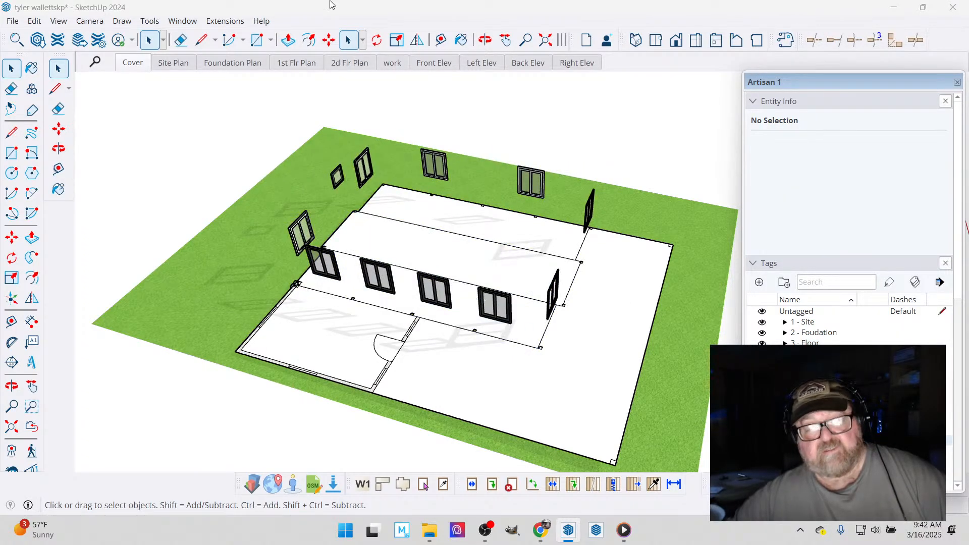
- Select the 11 loose window components above the plan, show the Existing tag and cut the windows from the model
{"action": "left_click", "coordinate": [484, 40]}
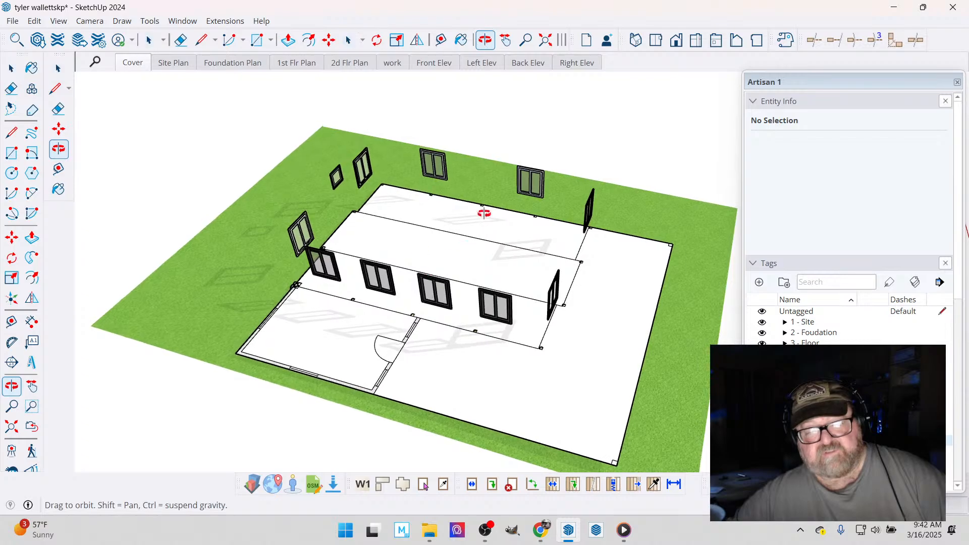
{"action": "left_click_drag", "start_coordinate": [481, 212], "coordinate": [541, 105]}
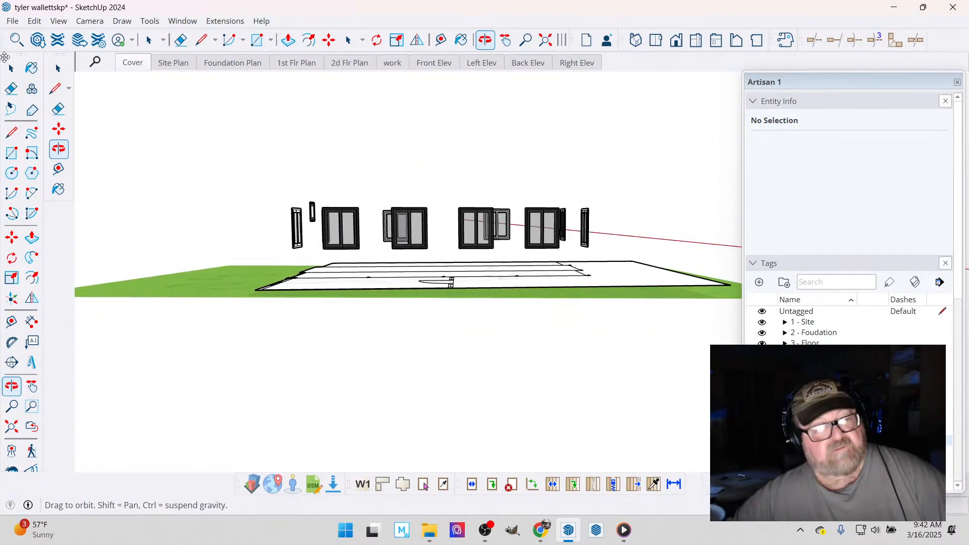
{"action": "left_click", "coordinate": [11, 68]}
{"action": "left_click_drag", "start_coordinate": [252, 177], "coordinate": [648, 254]}
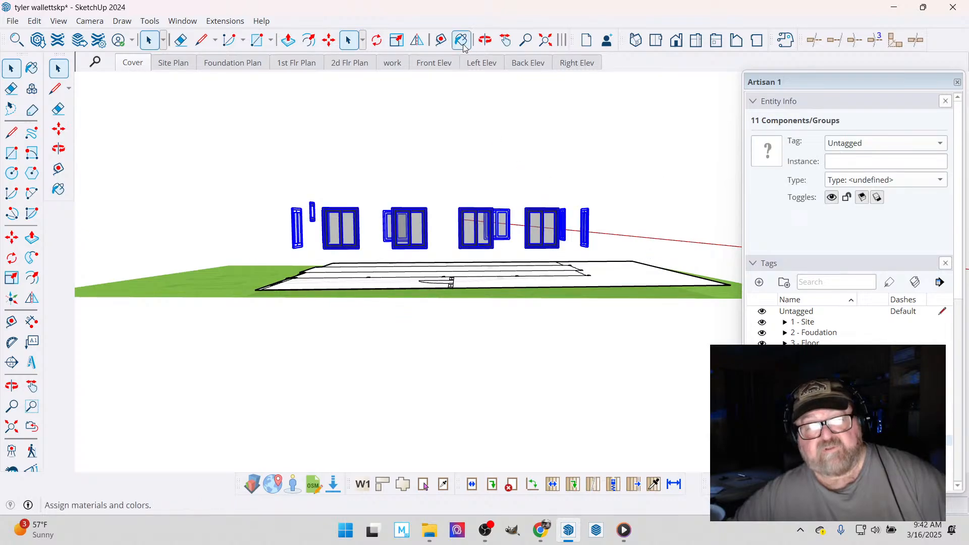
{"action": "left_click", "coordinate": [485, 40]}
{"action": "left_click_drag", "start_coordinate": [477, 275], "coordinate": [226, 194]}
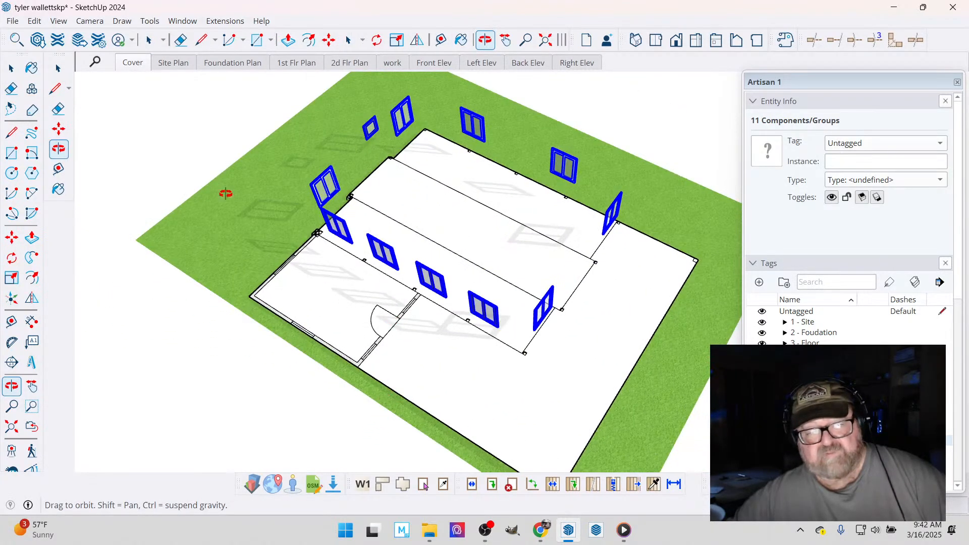
{"action": "left_click", "coordinate": [762, 440]}
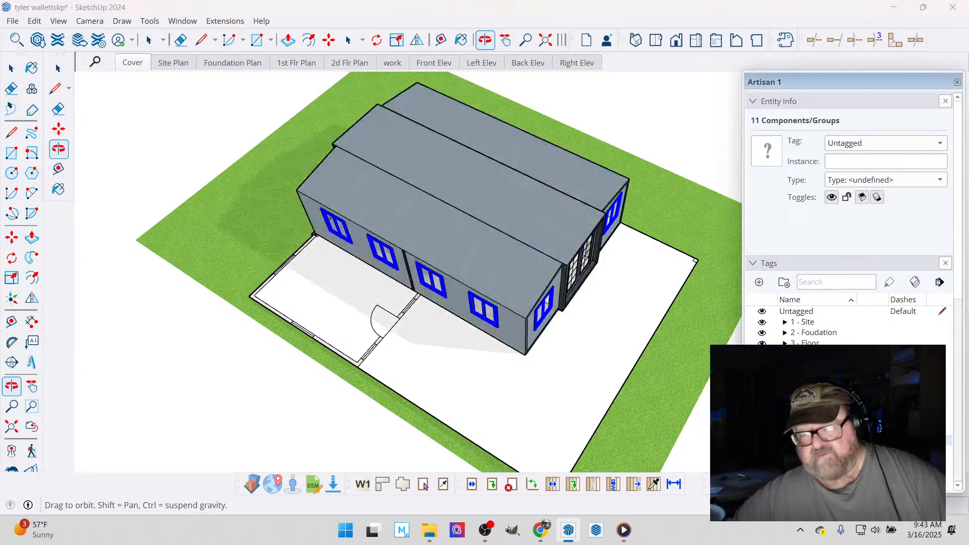
{"action": "left_click", "coordinate": [36, 22]}
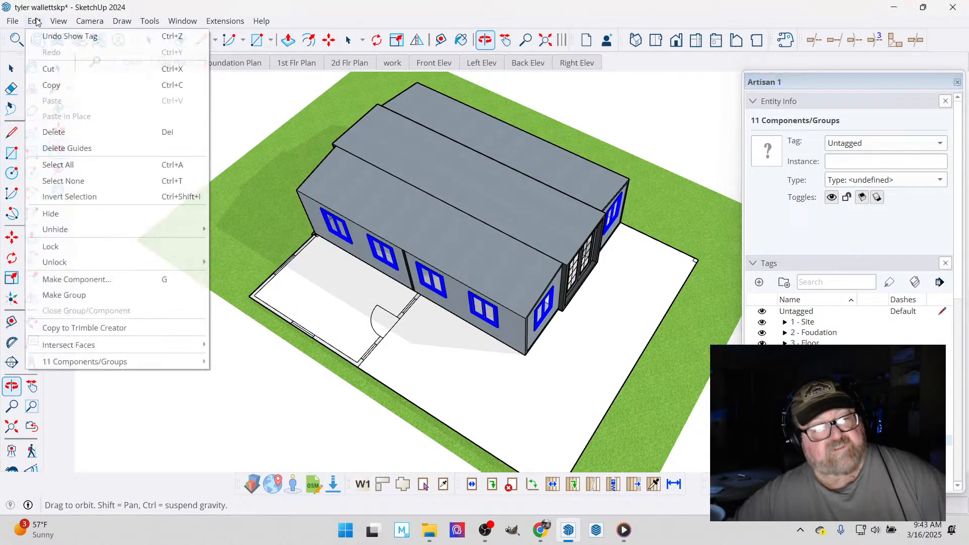
{"action": "left_click", "coordinate": [39, 75]}
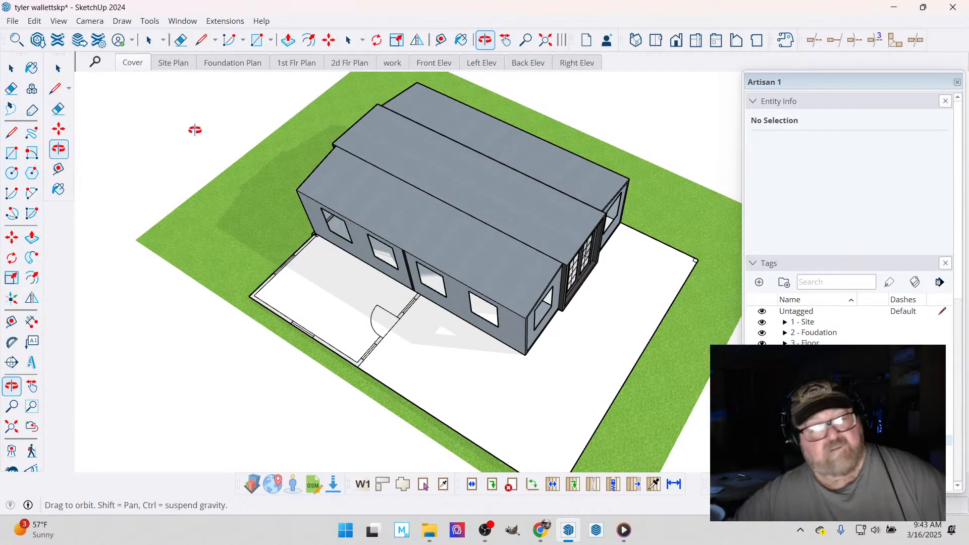
- Paste the cut windows in place inside the modular home group and close the group
{"action": "left_click", "coordinate": [11, 69]}
{"action": "double_click", "coordinate": [394, 151]}
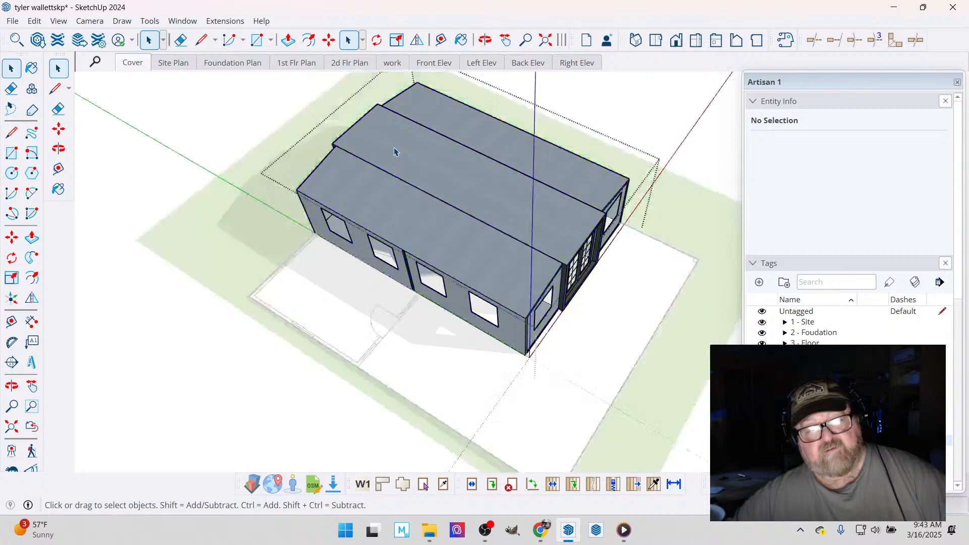
{"action": "left_click", "coordinate": [35, 23]}
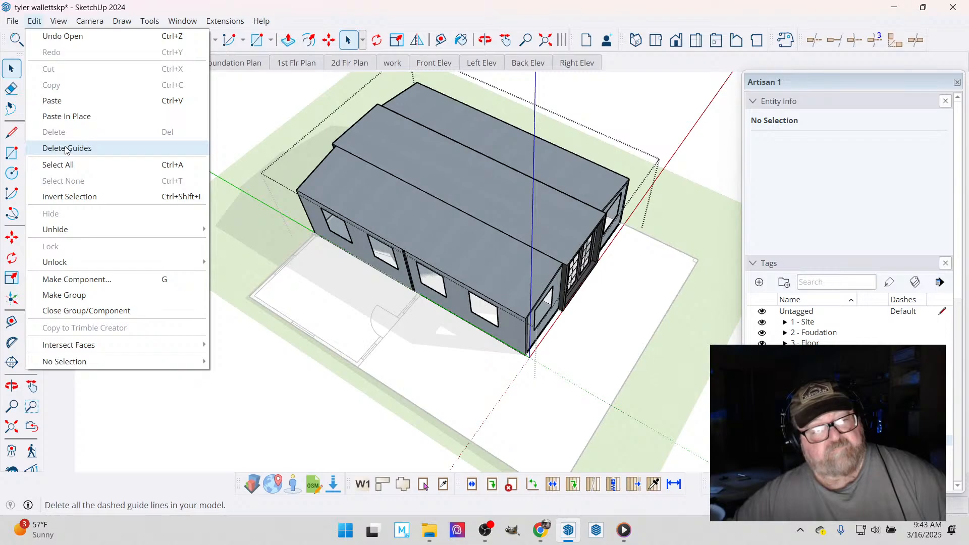
{"action": "left_click", "coordinate": [72, 115]}
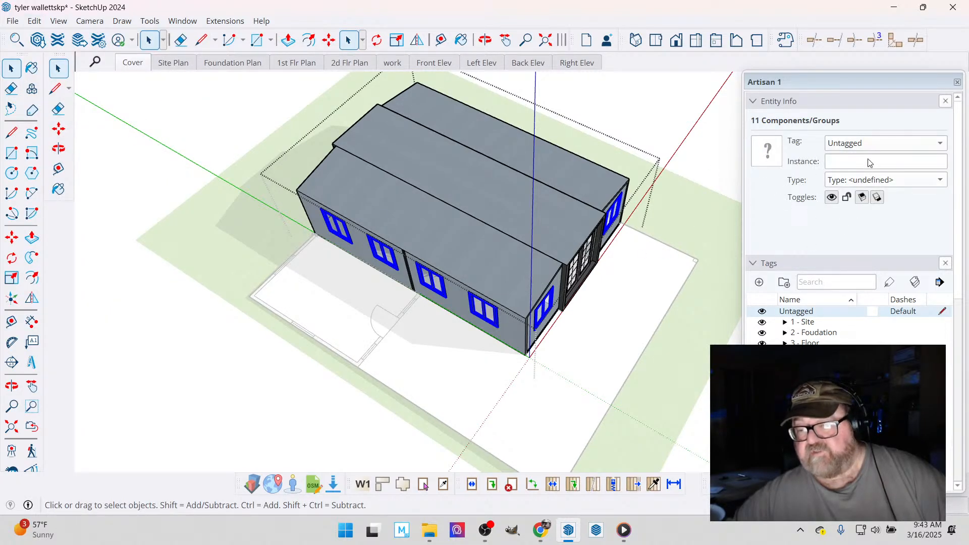
{"action": "left_click", "coordinate": [939, 143]}
{"action": "scroll", "coordinate": [926, 295], "scroll_direction": "down", "scroll_amount": 10}
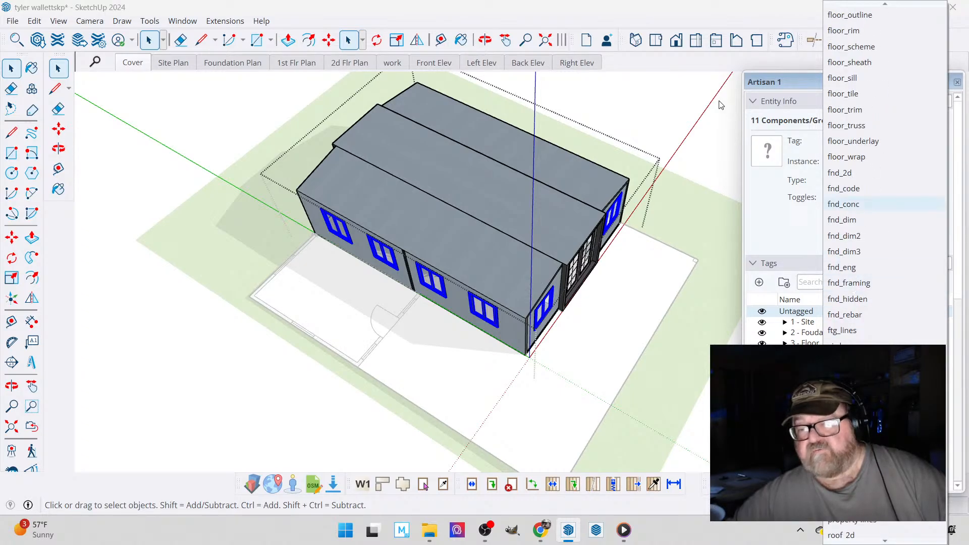
{"action": "left_click", "coordinate": [710, 137]}
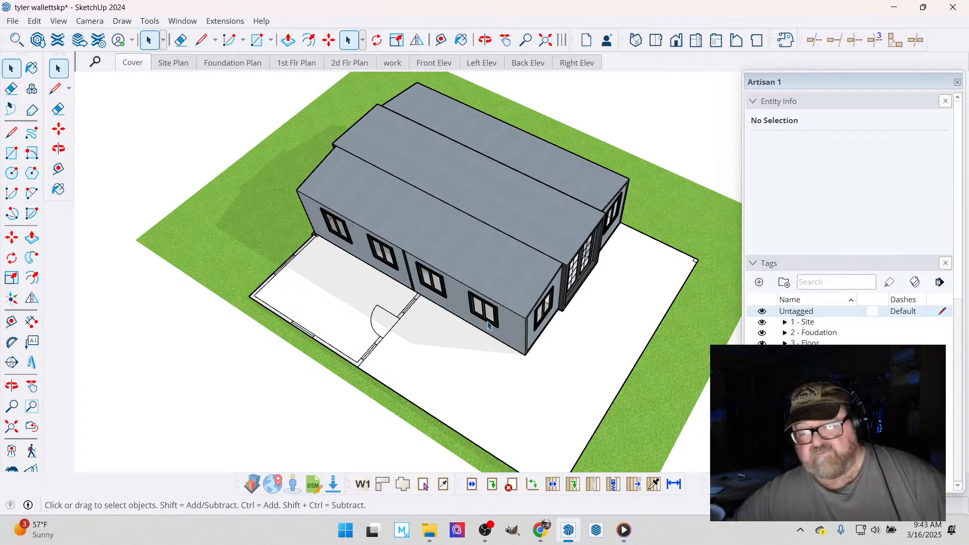
- Hide the modular home with its Existing tag and measure the length of the plan's middle section from end to end
{"action": "left_click", "coordinate": [504, 276]}
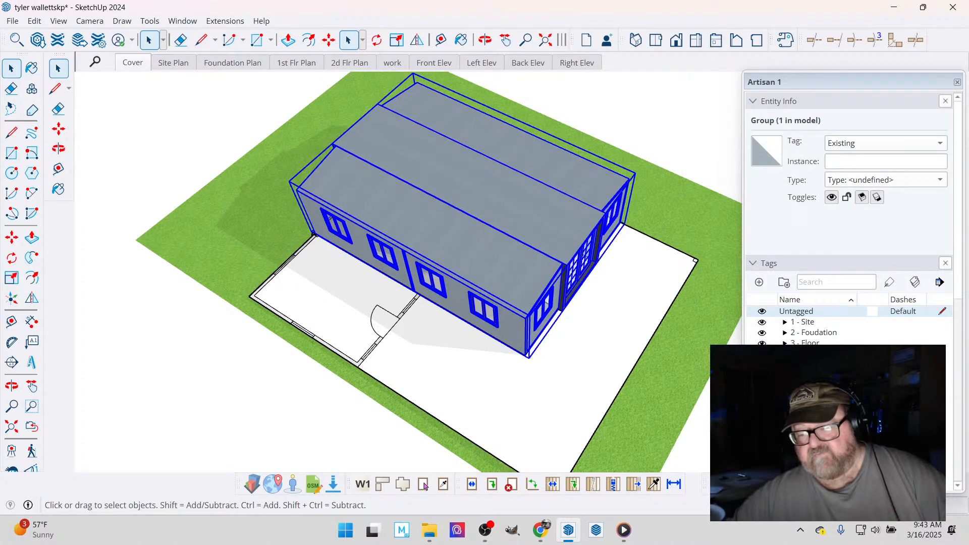
{"action": "key", "text": "Delete"}
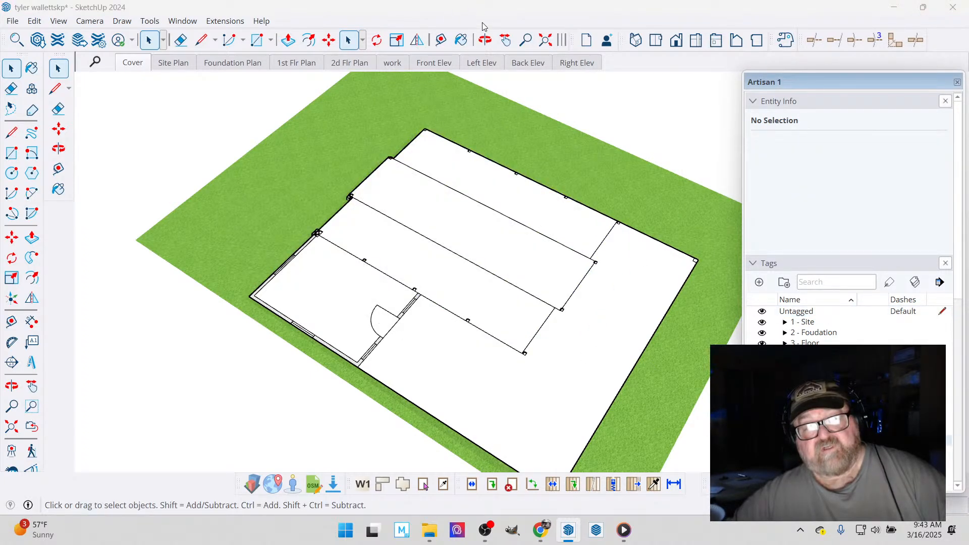
{"action": "left_click", "coordinate": [485, 39]}
{"action": "left_click_drag", "start_coordinate": [437, 223], "coordinate": [513, 307]}
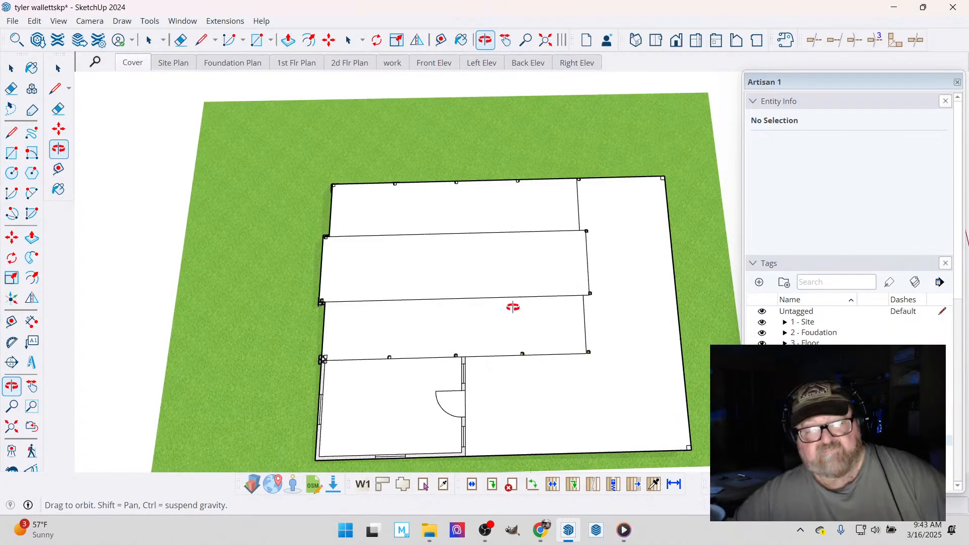
{"action": "left_click", "coordinate": [441, 41]}
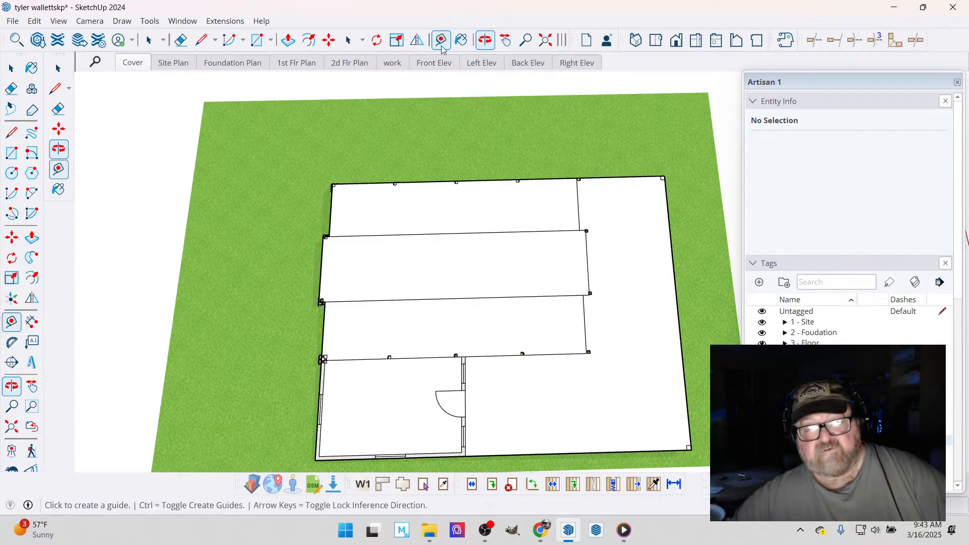
{"action": "left_click", "coordinate": [321, 268]}
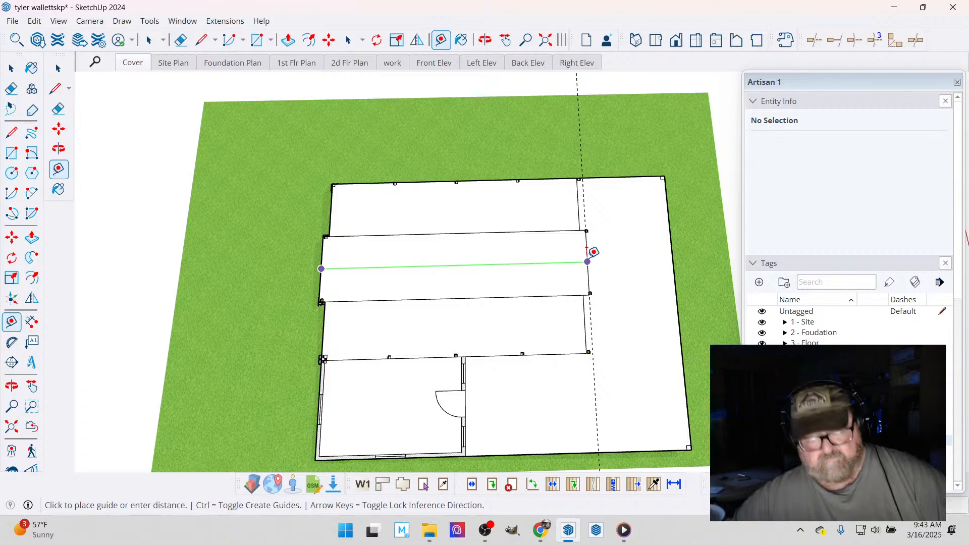
{"action": "key", "text": "Escape"}
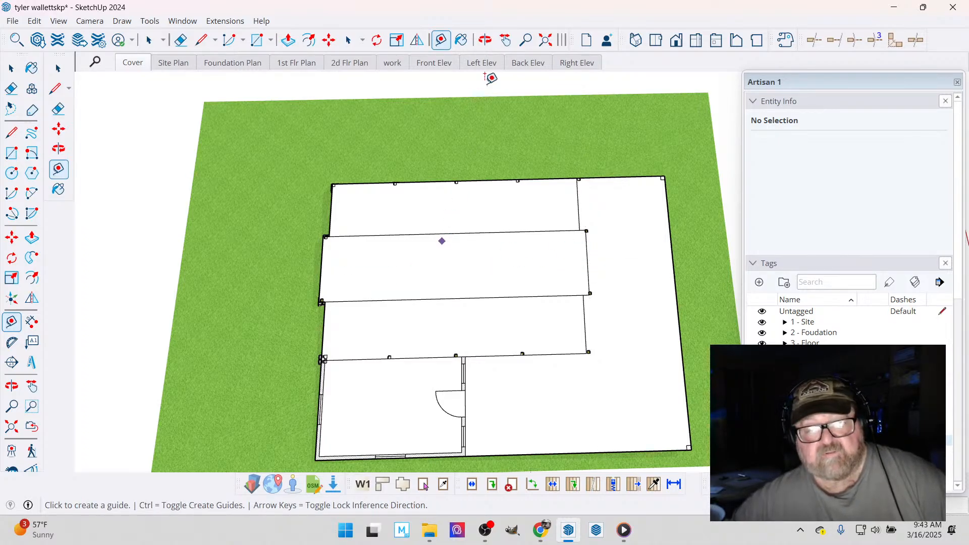
- Show the Existing tag and measure the modular home's middle roof section along its long lower edge
{"action": "left_click", "coordinate": [485, 40]}
{"action": "scroll", "coordinate": [432, 309], "scroll_direction": "up", "scroll_amount": 5}
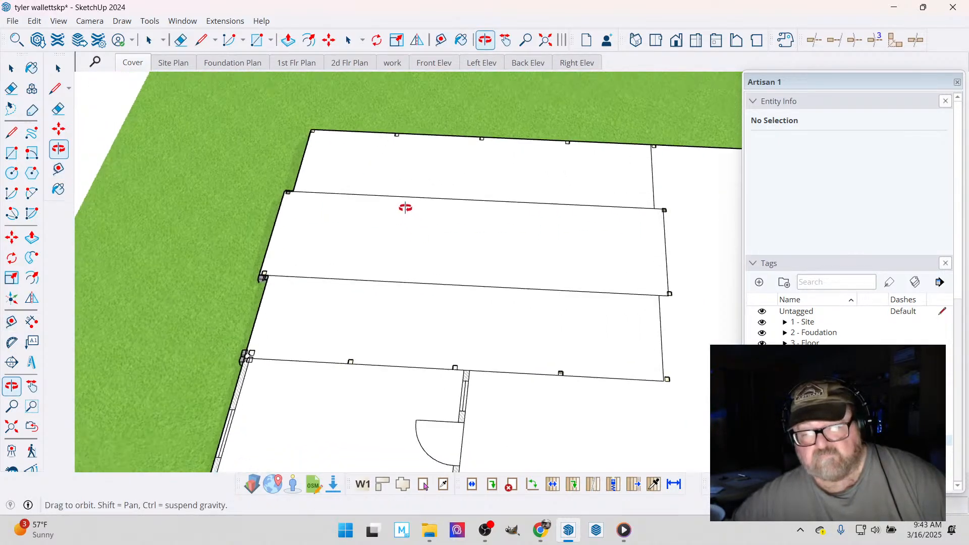
{"action": "left_click_drag", "start_coordinate": [405, 207], "coordinate": [407, 210]}
{"action": "left_click", "coordinate": [763, 440]}
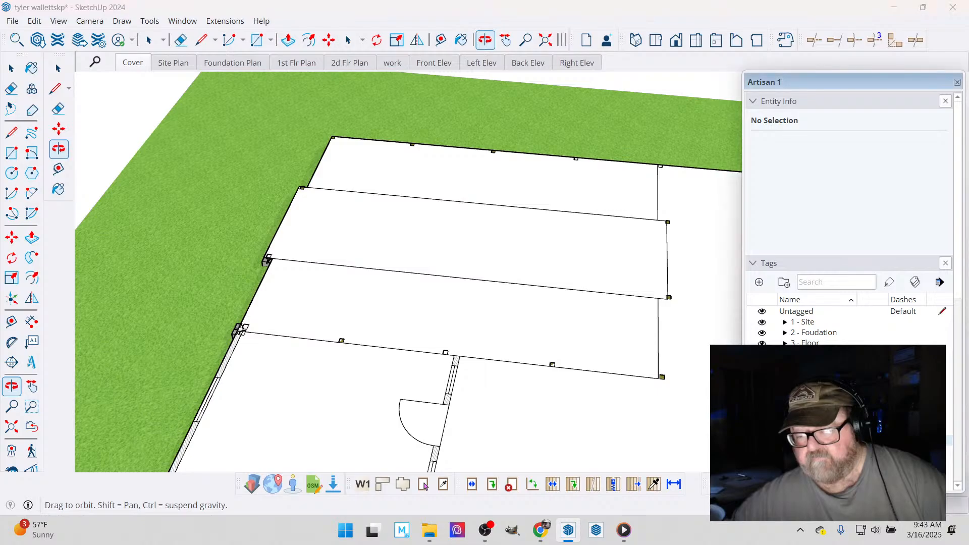
{"action": "left_click_drag", "start_coordinate": [619, 275], "coordinate": [424, 220]}
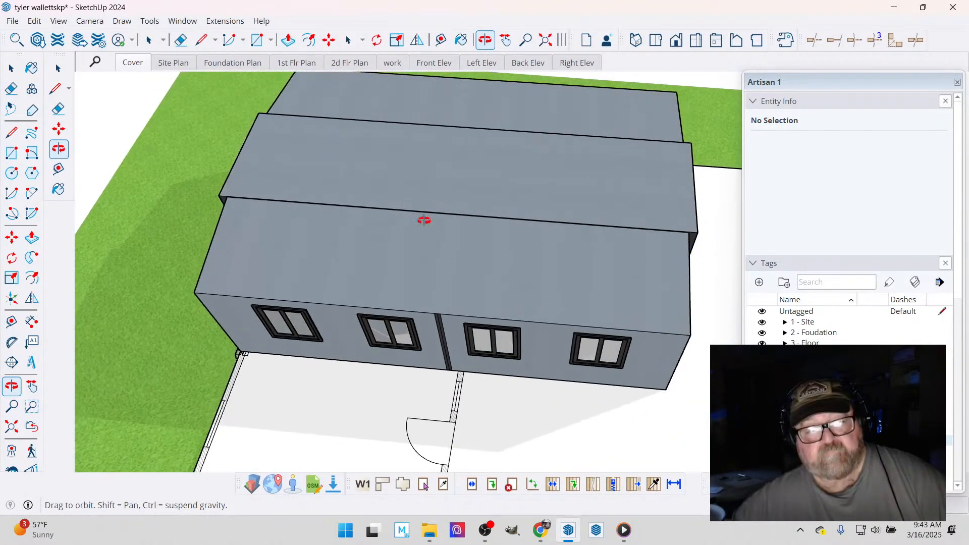
{"action": "left_click", "coordinate": [441, 40]}
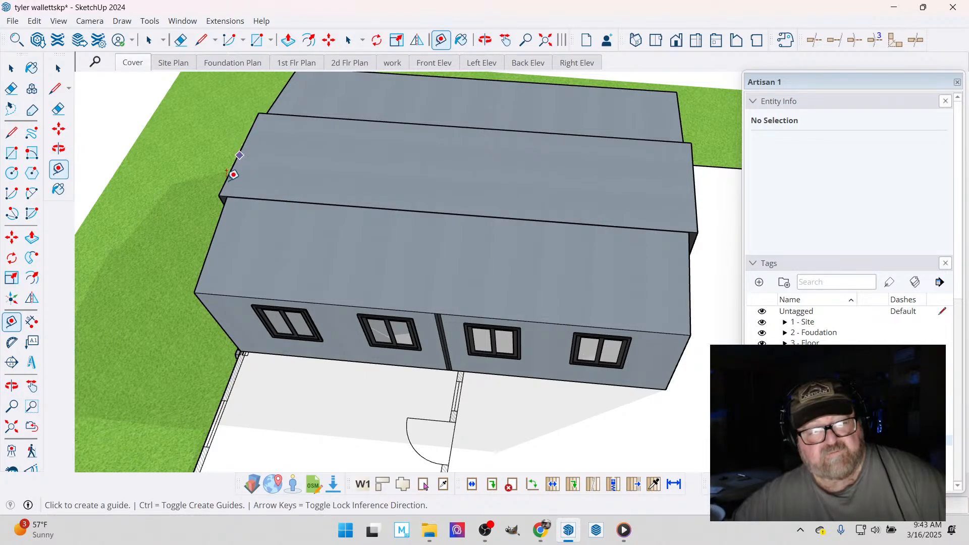
{"action": "left_click", "coordinate": [218, 195]}
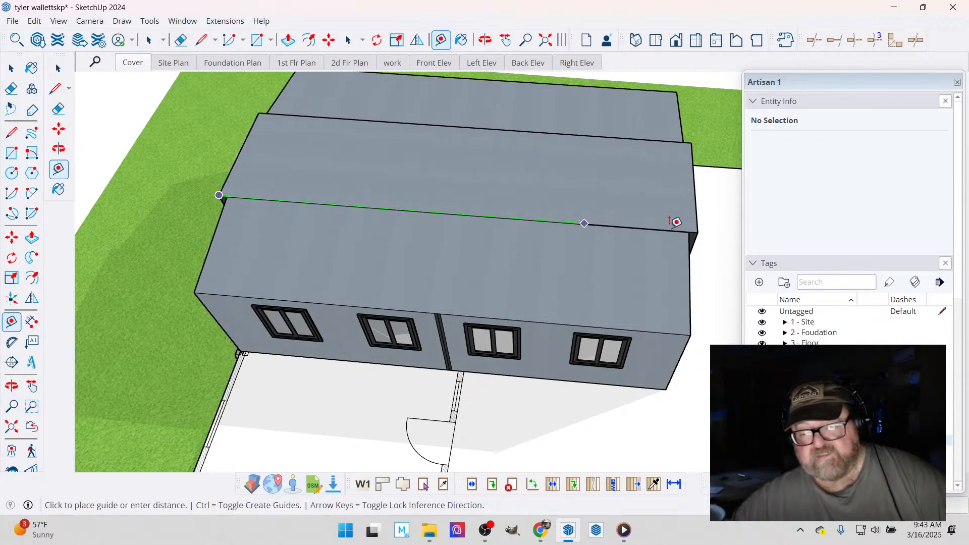
{"action": "left_click", "coordinate": [702, 222]}
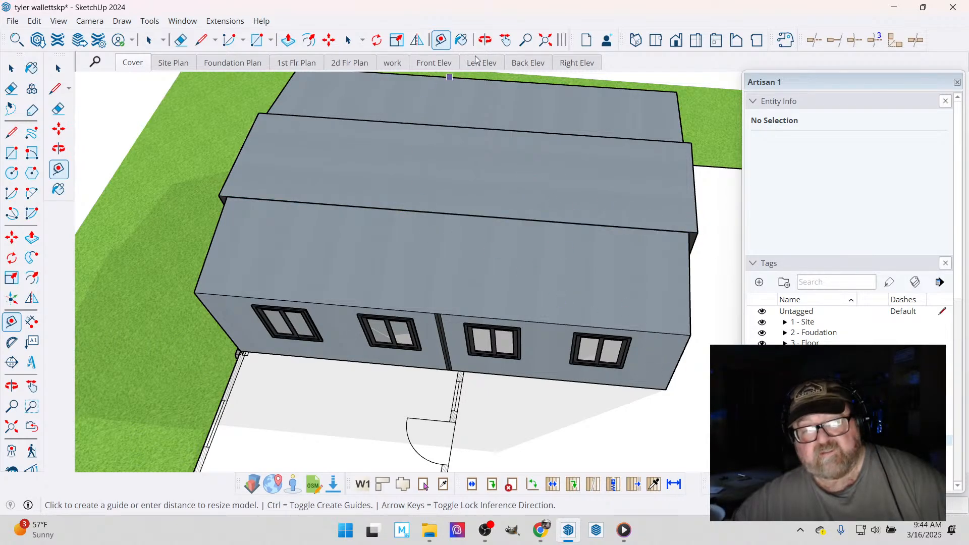
- Place a guide parallel to the deck's outer edge through the bottom front corner of the home's projecting middle section
{"action": "middle_click_drag", "start_coordinate": [435, 147], "coordinate": [545, 318]}
{"action": "scroll", "coordinate": [604, 325], "scroll_direction": "down", "scroll_amount": 2}
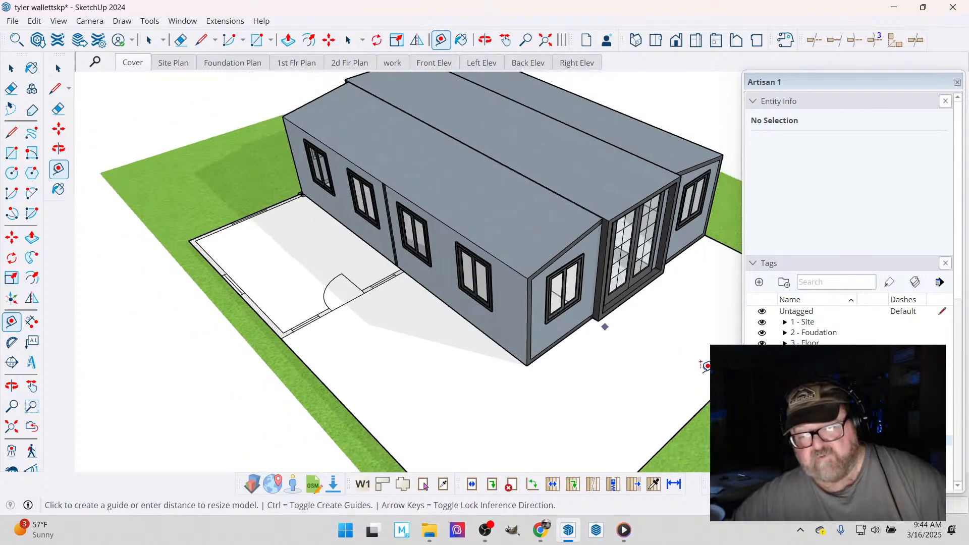
{"action": "left_click", "coordinate": [722, 389]}
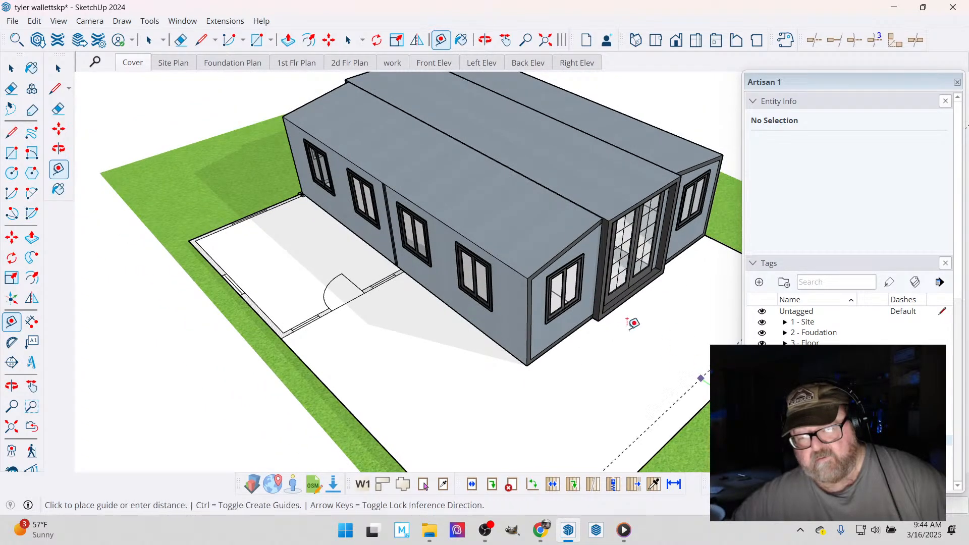
{"action": "scroll", "coordinate": [628, 308], "scroll_direction": "up", "scroll_amount": 3}
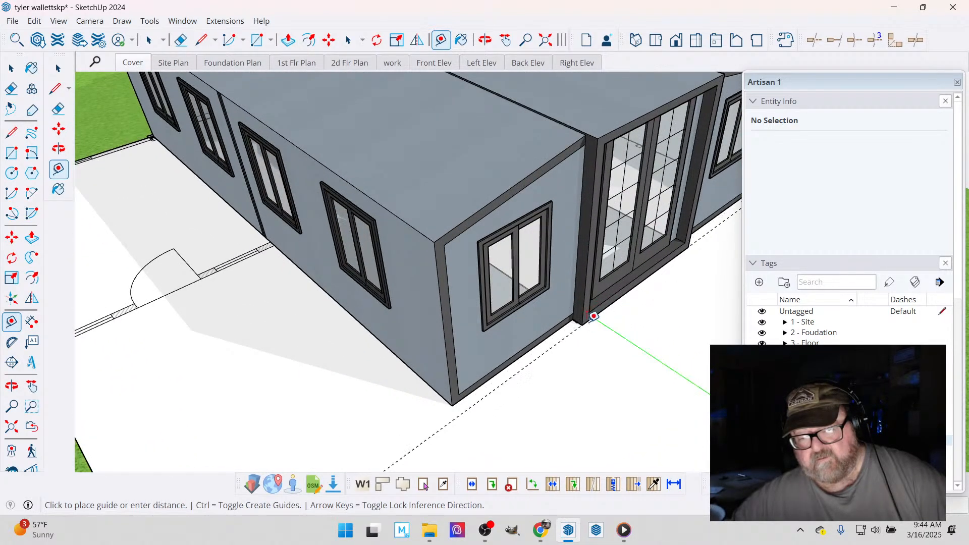
{"action": "left_click", "coordinate": [591, 318]}
{"action": "scroll", "coordinate": [659, 347], "scroll_direction": "down", "scroll_amount": 2}
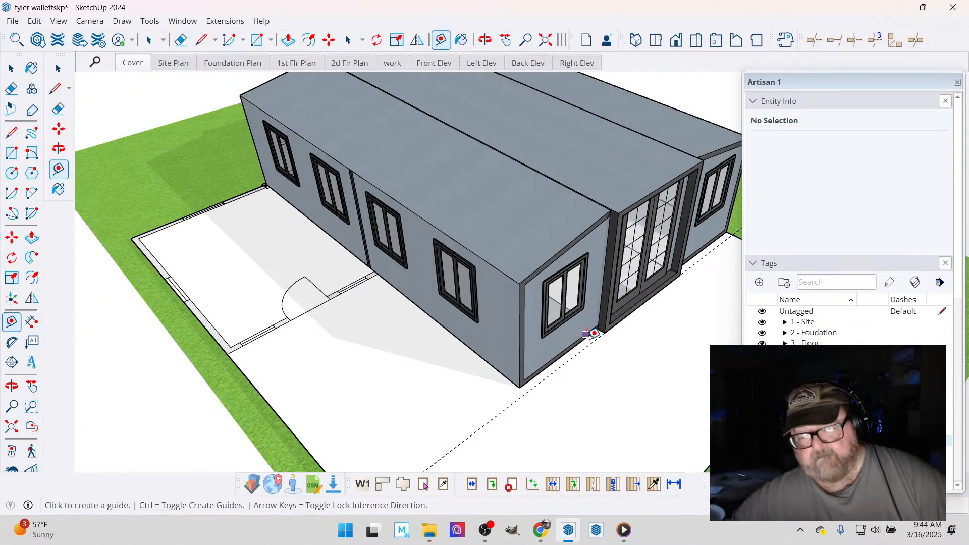
- Offset a second guide 6" from the first, onto the bottom edge of the side section's end wall
{"action": "scroll", "coordinate": [556, 364], "scroll_direction": "up", "scroll_amount": 6}
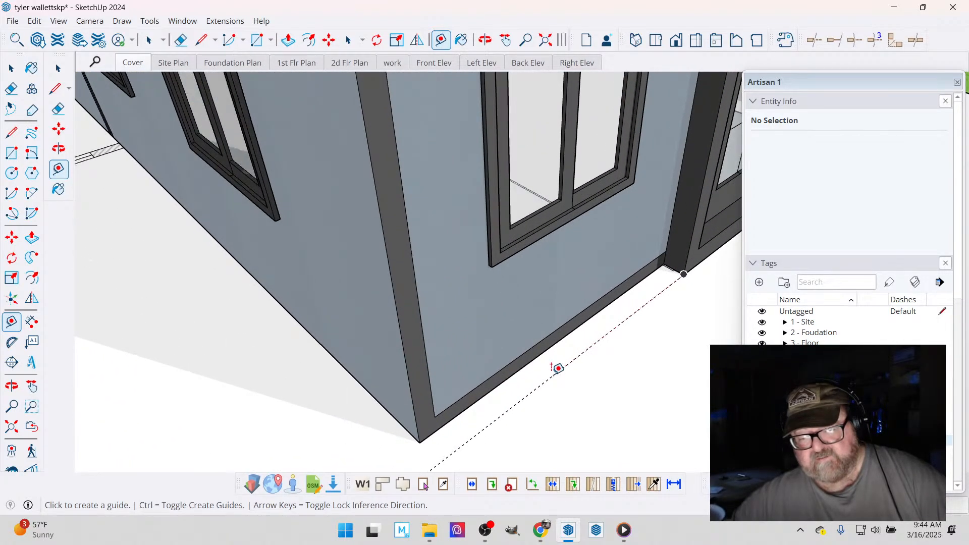
{"action": "left_click", "coordinate": [553, 366]}
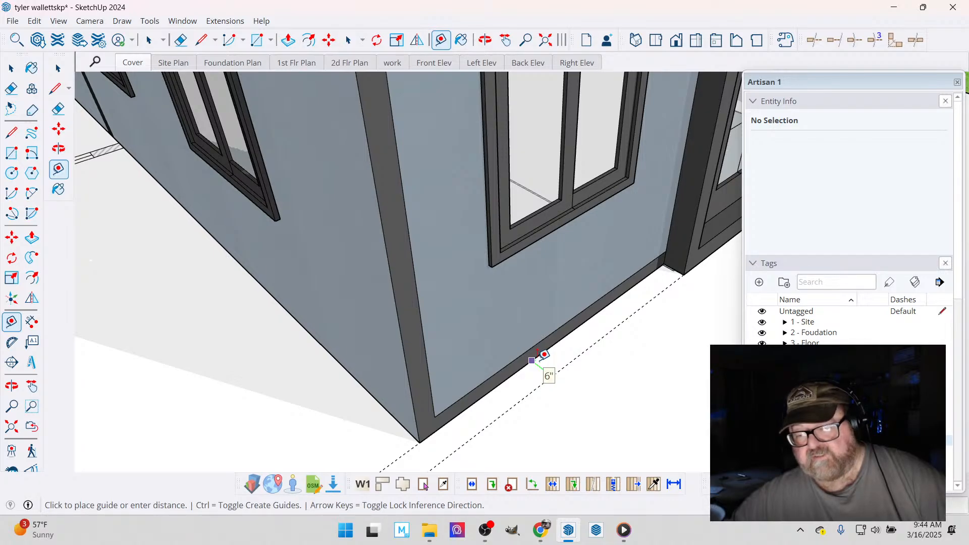
{"action": "left_click", "coordinate": [538, 350]}
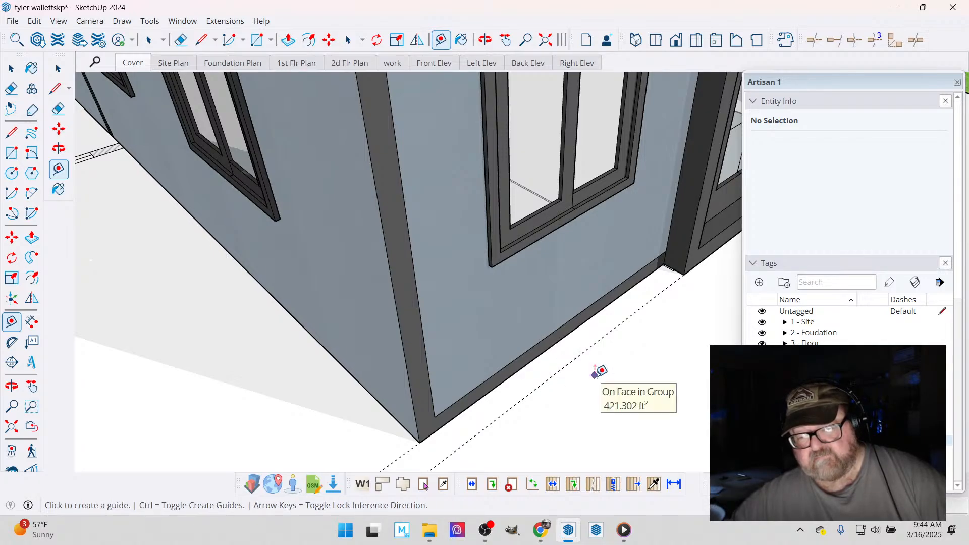
{"action": "scroll", "coordinate": [599, 372], "scroll_direction": "down", "scroll_amount": 10}
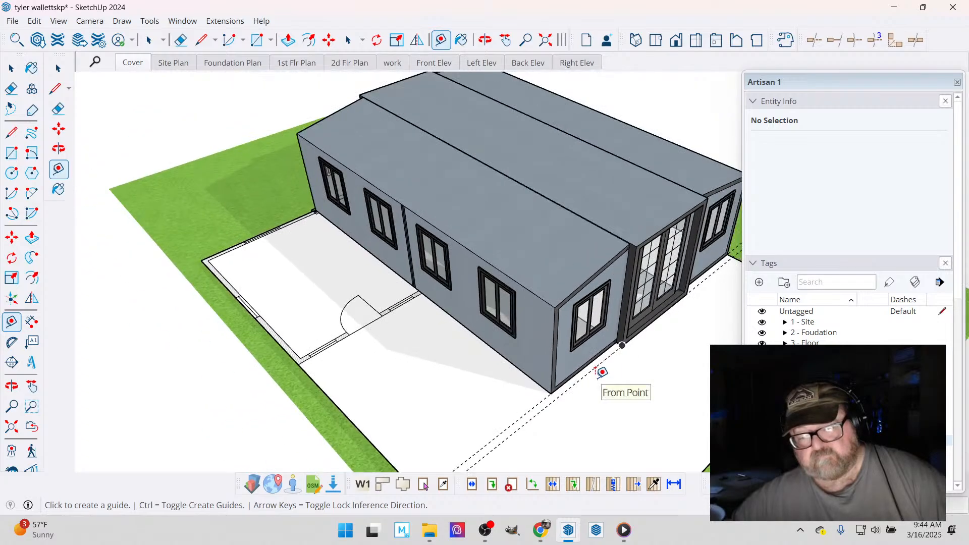
- Place a vertical guide 6" behind the projecting middle section's front edge, where it meets the side section's wall
{"action": "left_click", "coordinate": [484, 40]}
{"action": "left_click_drag", "start_coordinate": [612, 309], "coordinate": [463, 267]}
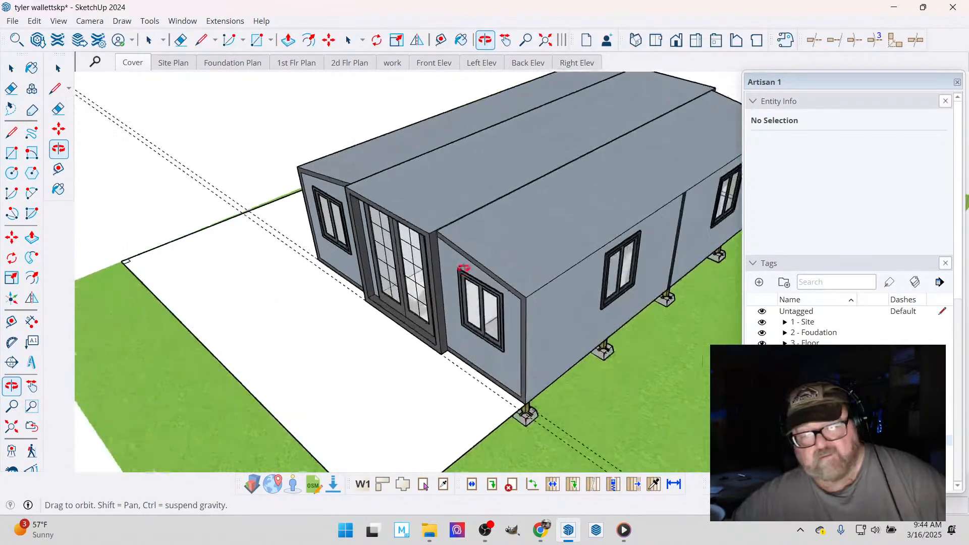
{"action": "scroll", "coordinate": [463, 267], "scroll_direction": "up", "scroll_amount": 10}
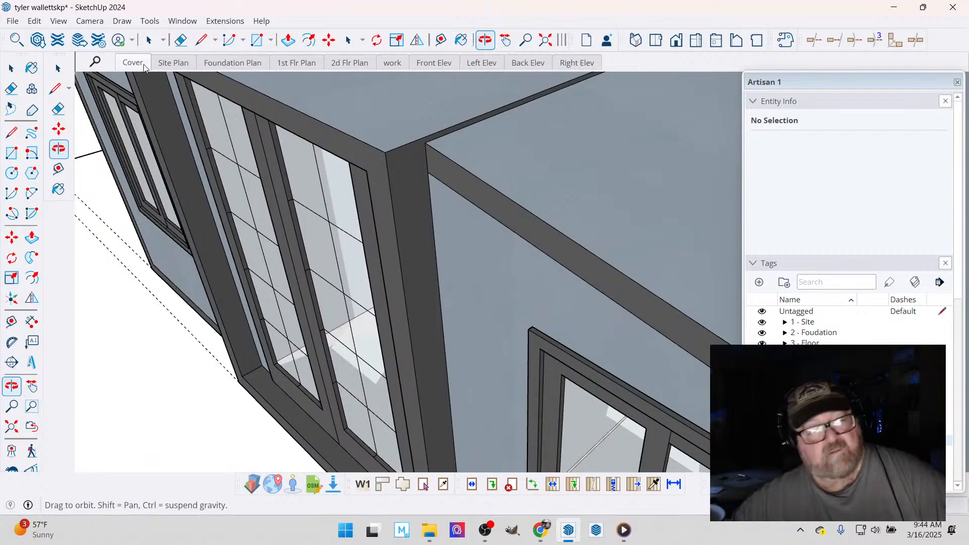
{"action": "left_click", "coordinate": [440, 40]}
{"action": "scroll", "coordinate": [394, 204], "scroll_direction": "up", "scroll_amount": 1}
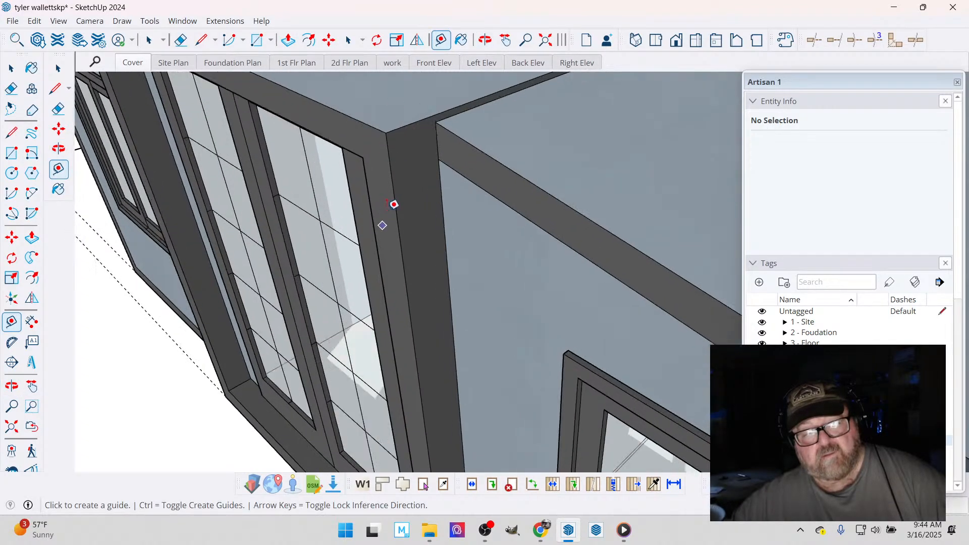
{"action": "left_click", "coordinate": [393, 183]}
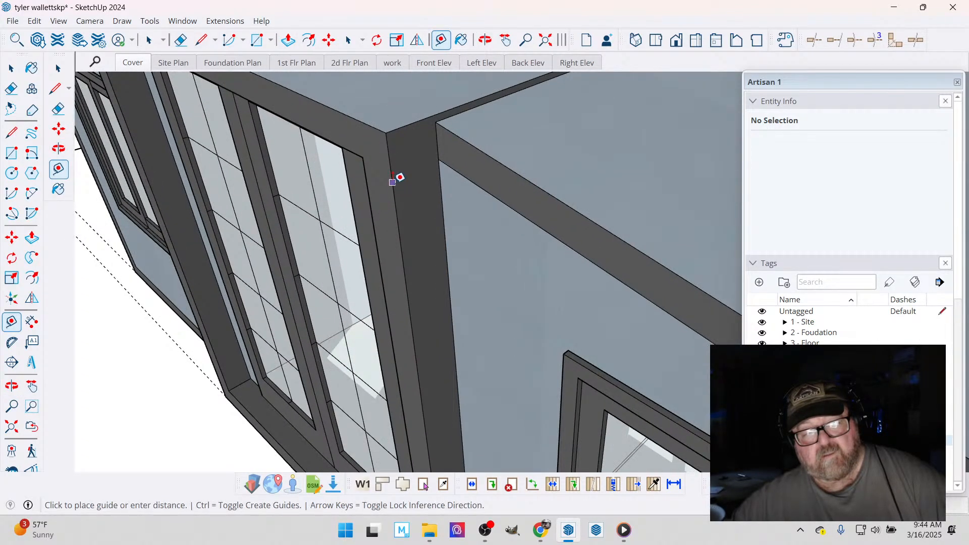
{"action": "left_click", "coordinate": [437, 140]}
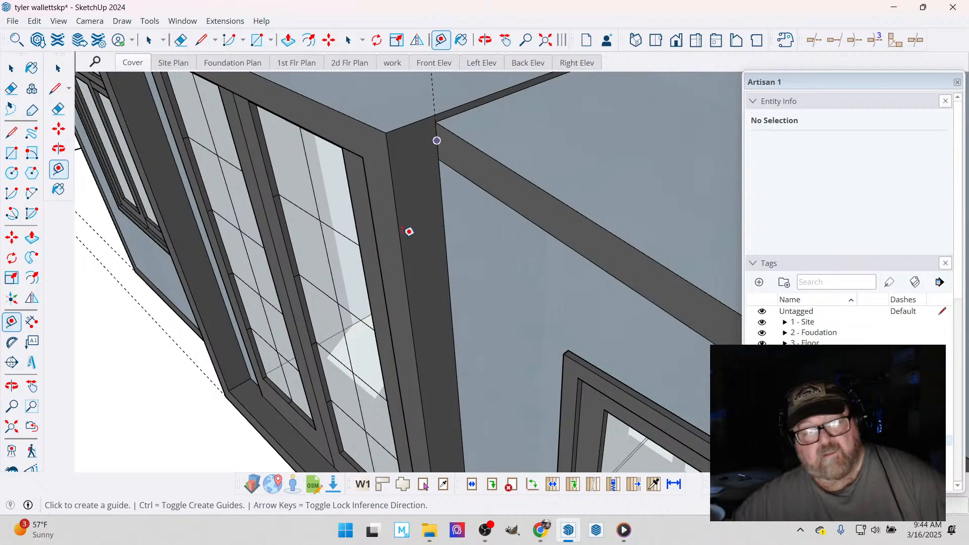
- Open the modular home for editing
{"action": "scroll", "coordinate": [409, 231], "scroll_direction": "down", "scroll_amount": 5}
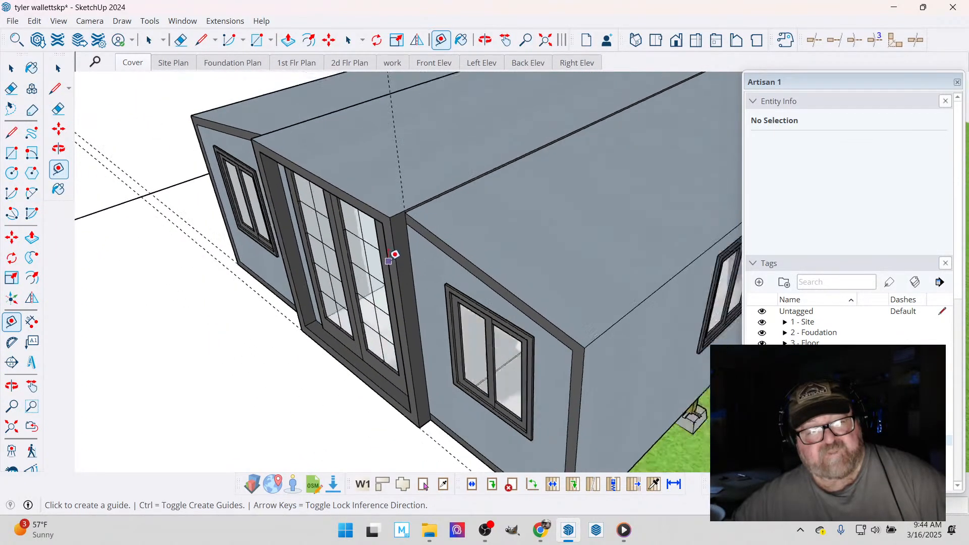
{"action": "scroll", "coordinate": [389, 260], "scroll_direction": "down", "scroll_amount": 3}
{"action": "key", "text": "space"}
{"action": "scroll", "coordinate": [343, 209], "scroll_direction": "up", "scroll_amount": 3}
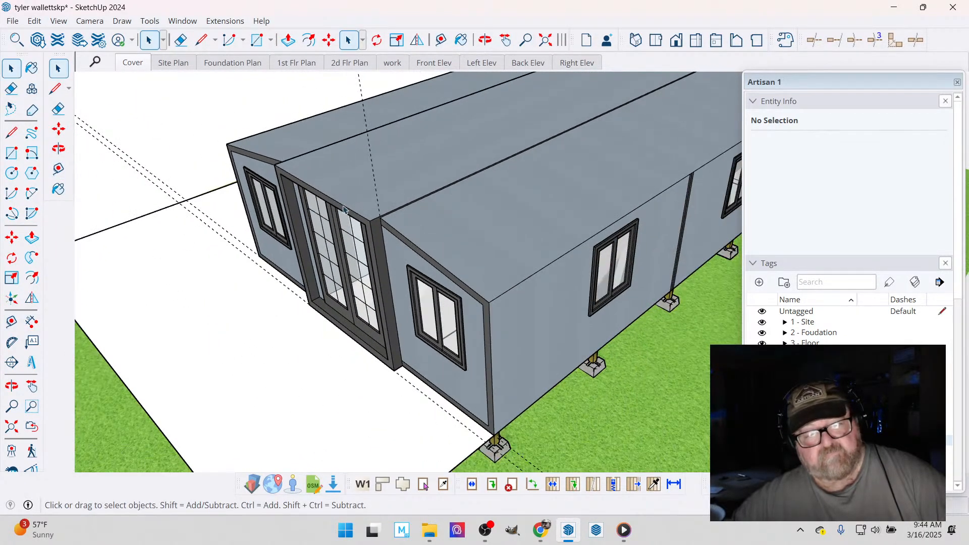
{"action": "left_click", "coordinate": [346, 204]}
{"action": "double_click", "coordinate": [347, 205]}
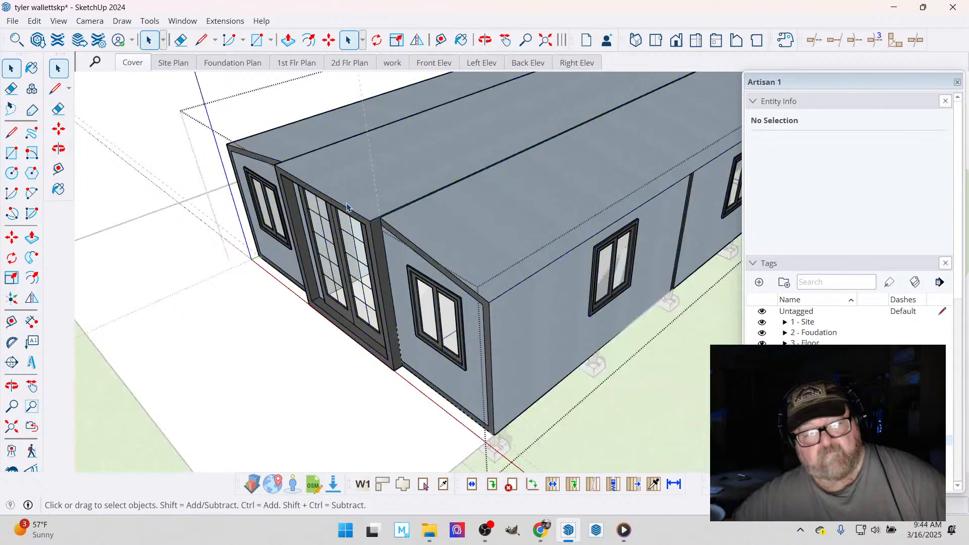
- Select the middle section's front end frame in a parallel-projection top view, and move it slightly outward from the glazed doors in perspective
{"action": "left_click", "coordinate": [656, 42]}
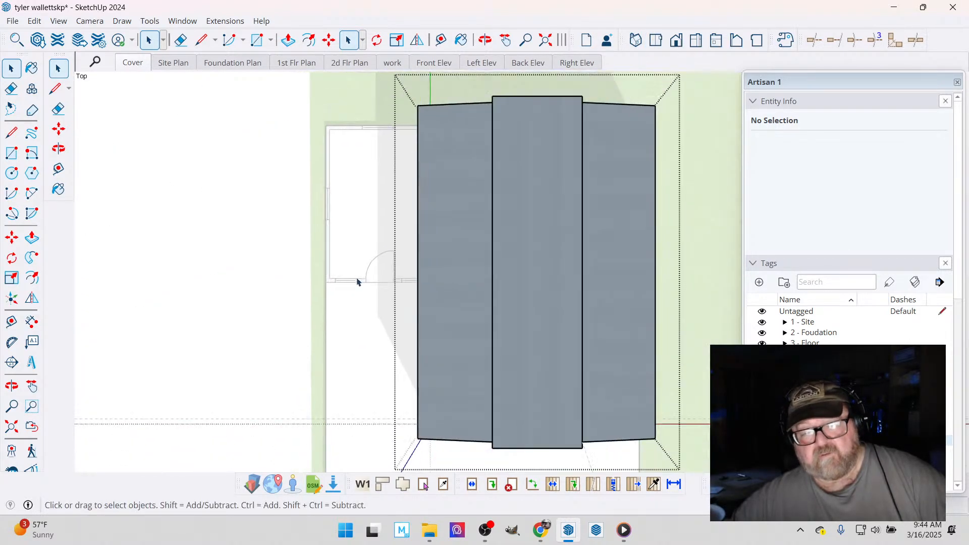
{"action": "scroll", "coordinate": [419, 391], "scroll_direction": "up", "scroll_amount": 3}
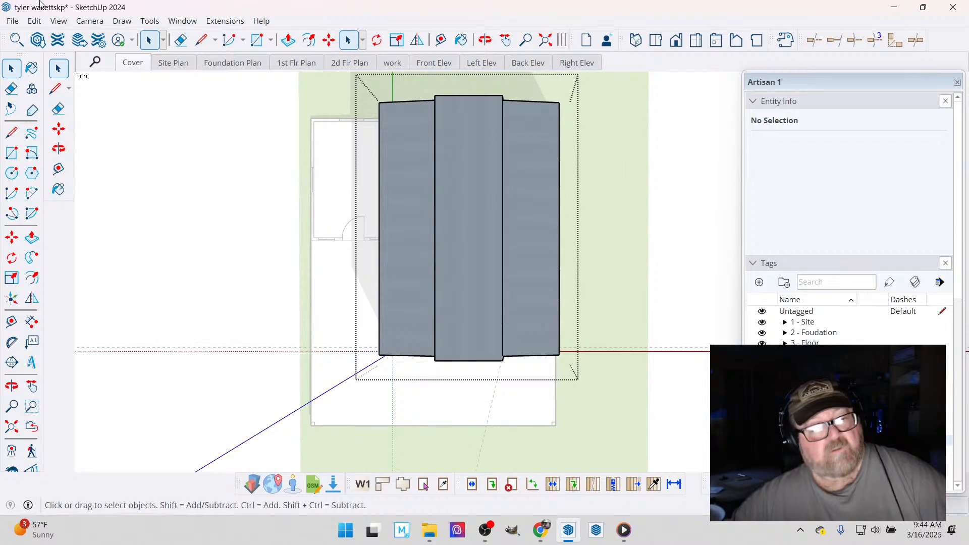
{"action": "left_click", "coordinate": [89, 20]}
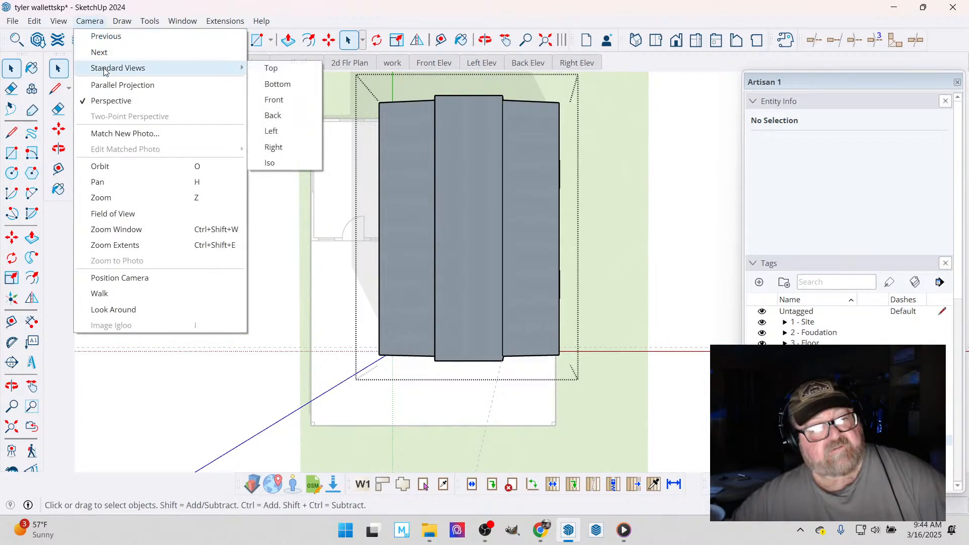
{"action": "left_click", "coordinate": [101, 85]}
{"action": "scroll", "coordinate": [291, 266], "scroll_direction": "up", "scroll_amount": 3}
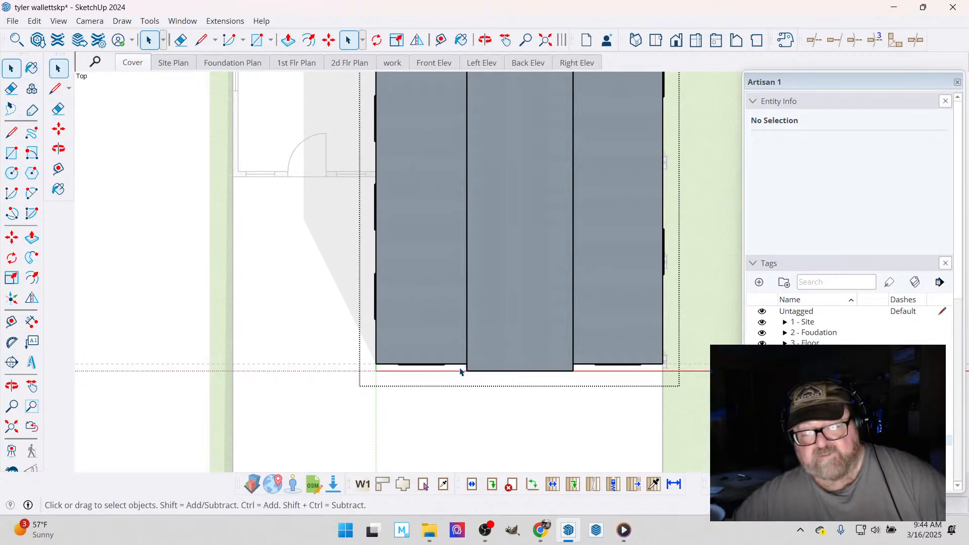
{"action": "left_click_drag", "start_coordinate": [584, 395], "coordinate": [584, 395]}
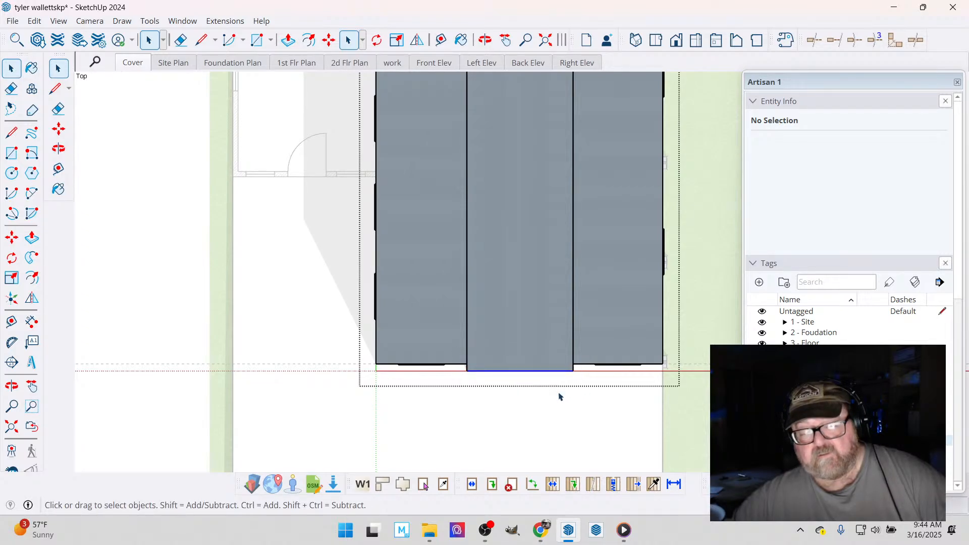
{"action": "key", "text": "o"}
{"action": "left_click_drag", "start_coordinate": [591, 336], "coordinate": [348, 175]}
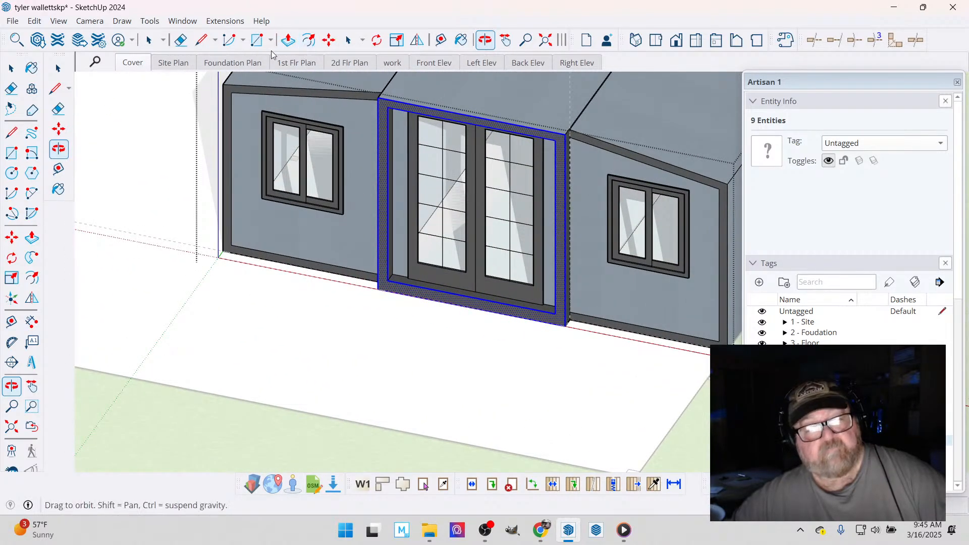
{"action": "left_click", "coordinate": [89, 20]}
{"action": "left_click", "coordinate": [95, 97]}
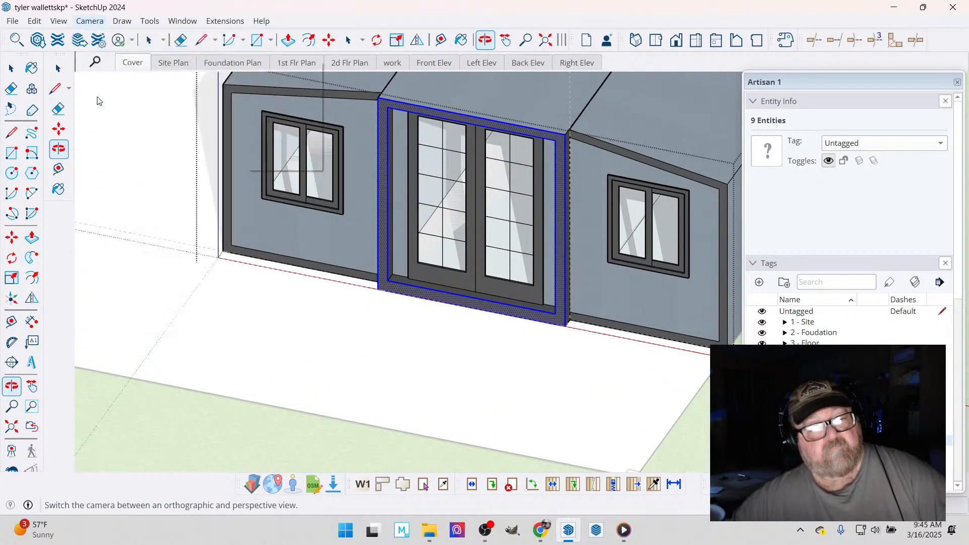
{"action": "scroll", "coordinate": [644, 347], "scroll_direction": "up", "scroll_amount": 5}
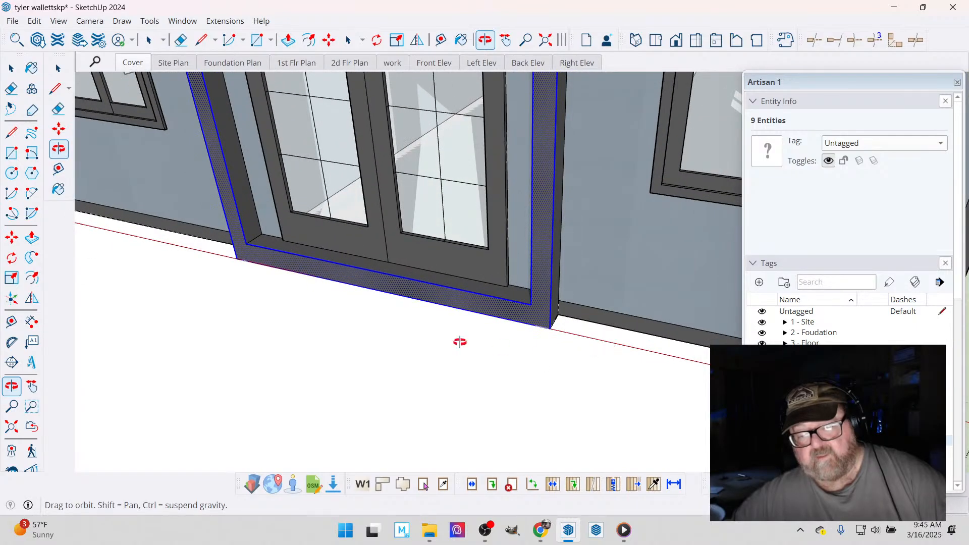
{"action": "left_click", "coordinate": [328, 40]}
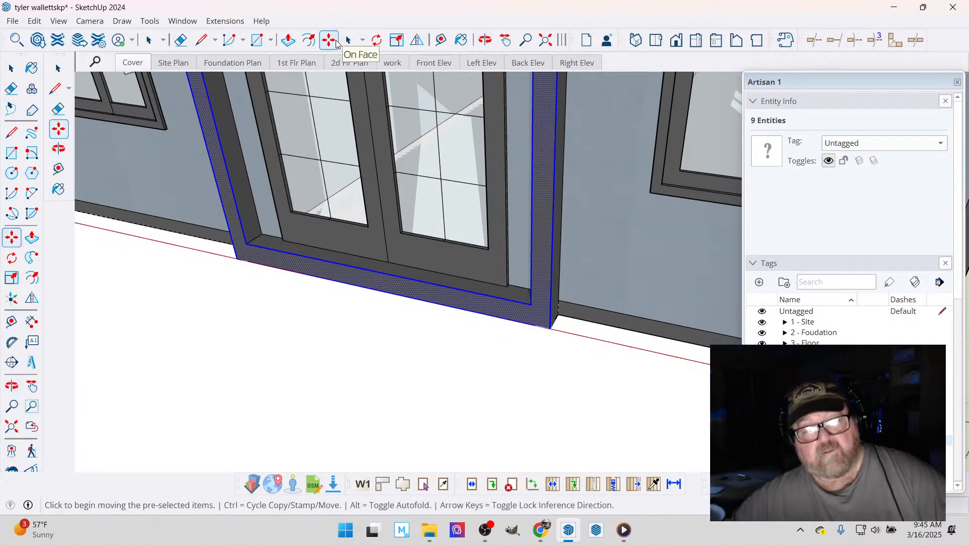
{"action": "left_click", "coordinate": [565, 348]}
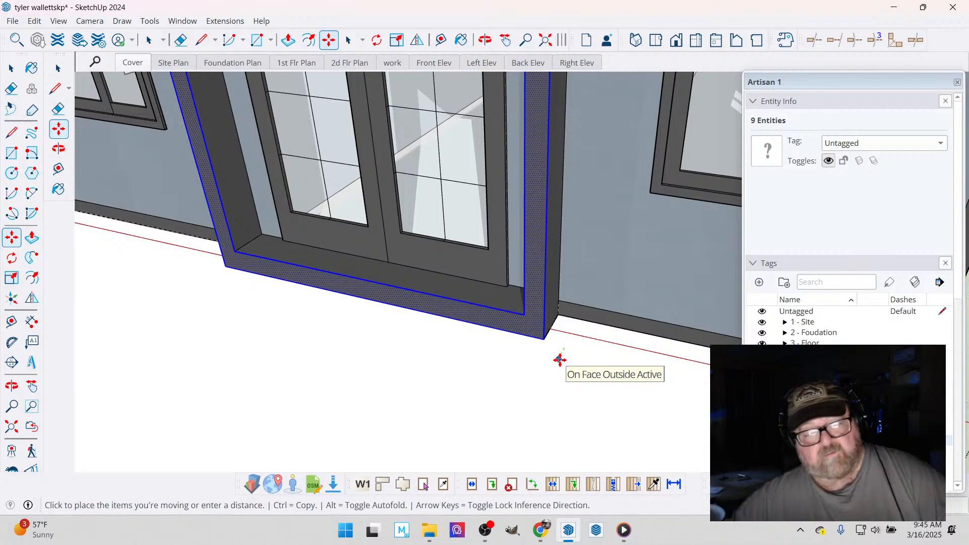
{"action": "left_click", "coordinate": [560, 361]}
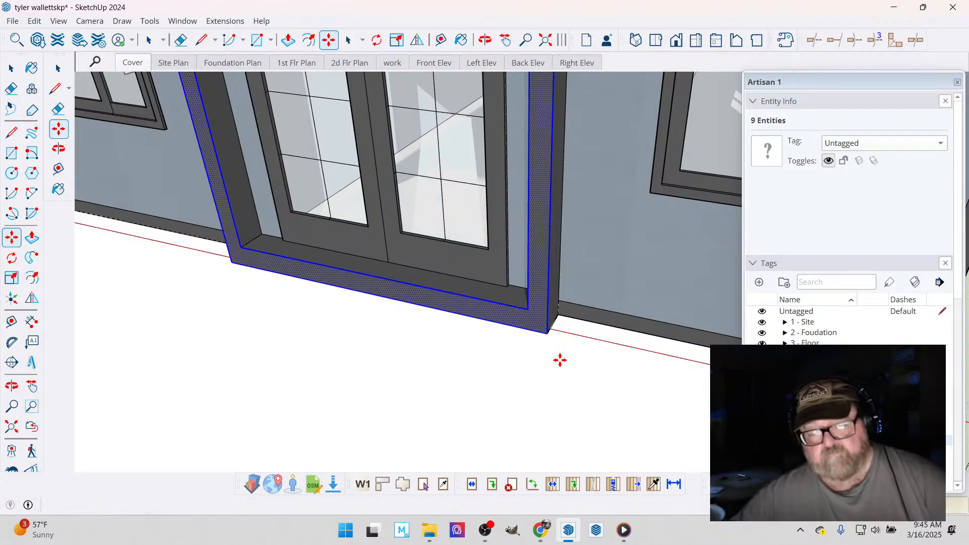
{"action": "scroll", "coordinate": [560, 371], "scroll_direction": "down", "scroll_amount": 6}
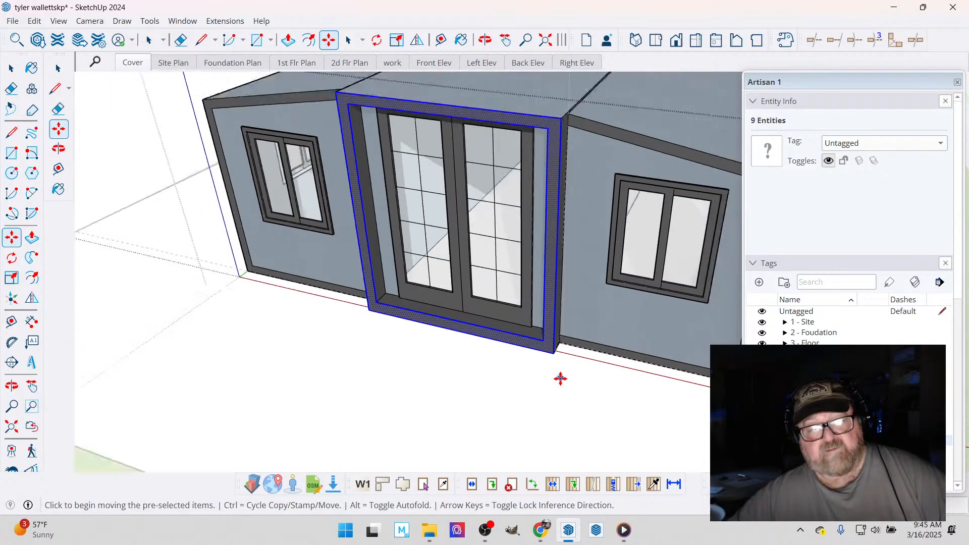
- Measure how far the middle section projects past the side section's wall at the upper corner of the home's rear end
{"action": "left_click", "coordinate": [485, 40]}
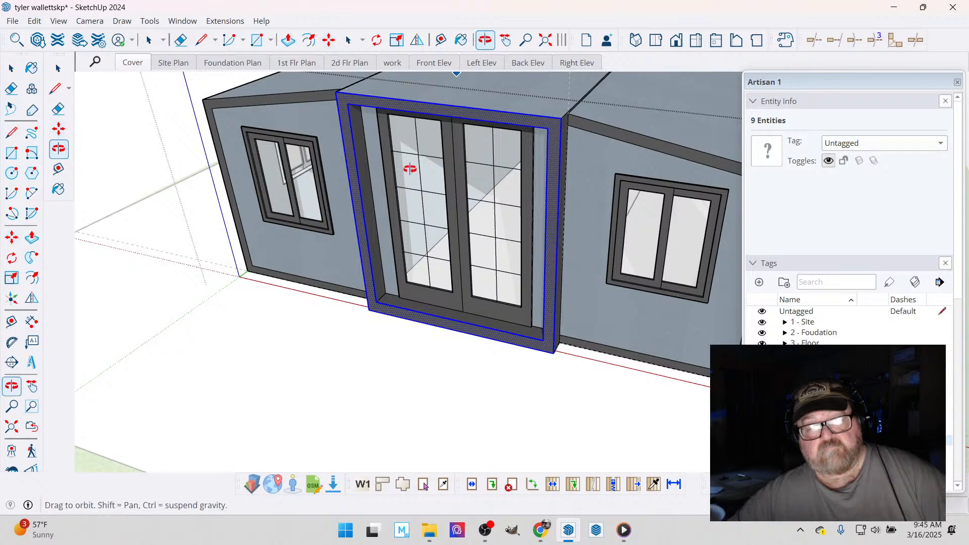
{"action": "left_click_drag", "start_coordinate": [400, 158], "coordinate": [475, 150]}
{"action": "middle_click_drag", "start_coordinate": [475, 150], "coordinate": [406, 208]}
{"action": "scroll", "coordinate": [476, 168], "scroll_direction": "up", "scroll_amount": 3}
{"action": "left_click_drag", "start_coordinate": [362, 288], "coordinate": [186, 283]}
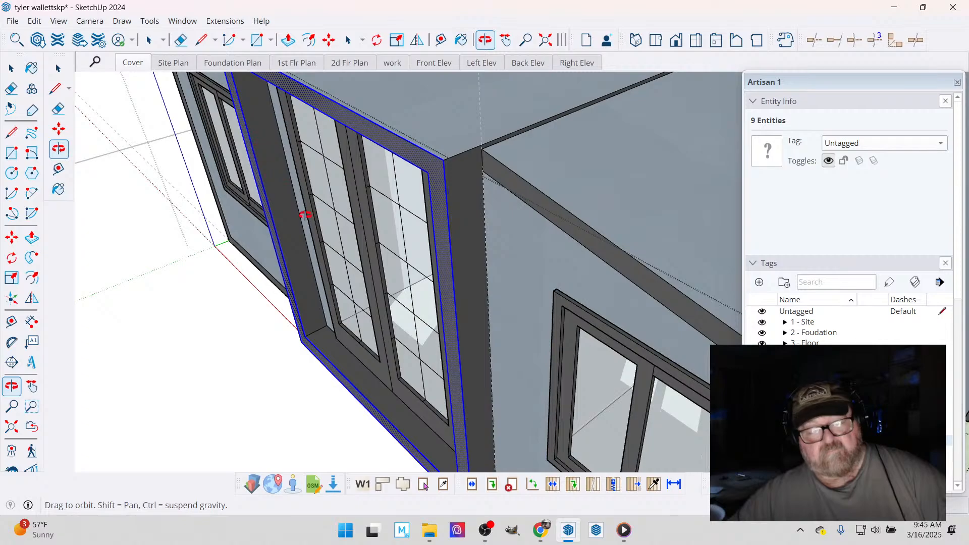
{"action": "scroll", "coordinate": [324, 204], "scroll_direction": "down", "scroll_amount": 7}
{"action": "scroll", "coordinate": [398, 279], "scroll_direction": "down", "scroll_amount": 1}
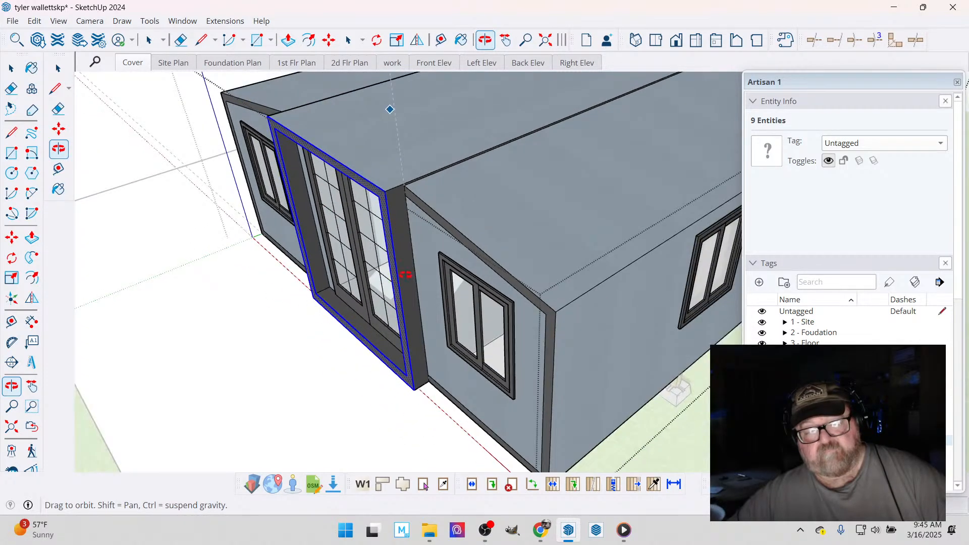
{"action": "left_click_drag", "start_coordinate": [405, 274], "coordinate": [210, 310]}
{"action": "scroll", "coordinate": [206, 315], "scroll_direction": "down", "scroll_amount": 4}
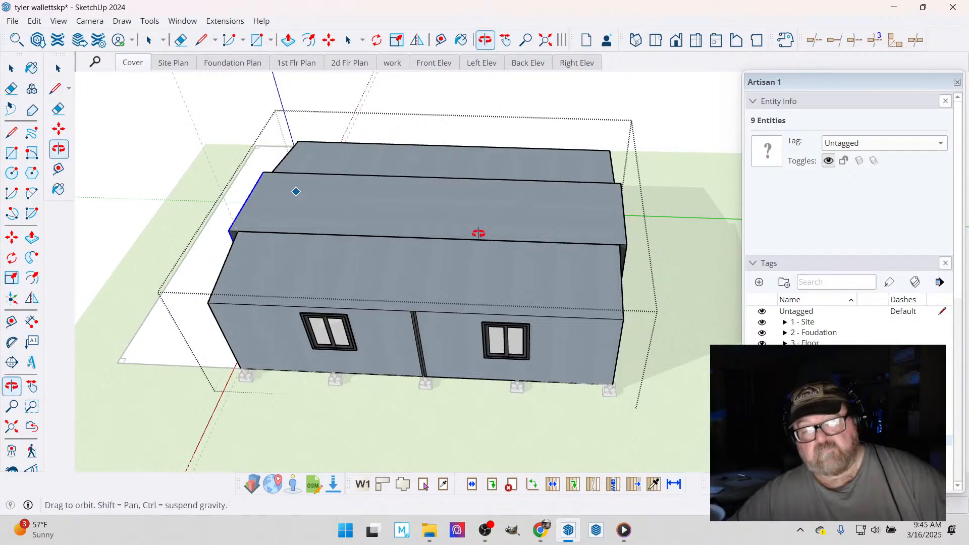
{"action": "left_click_drag", "start_coordinate": [478, 232], "coordinate": [520, 278]}
{"action": "scroll", "coordinate": [520, 277], "scroll_direction": "up", "scroll_amount": 10}
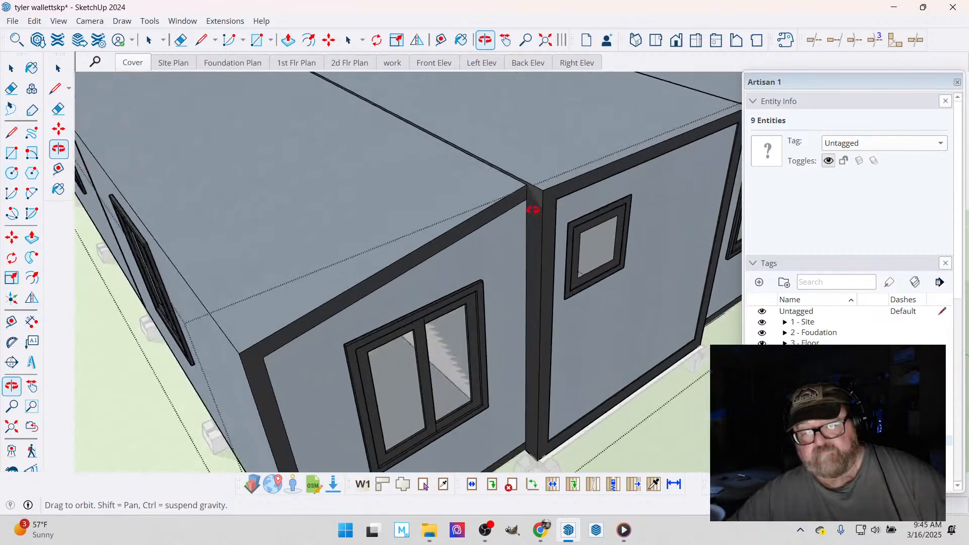
{"action": "left_click_drag", "start_coordinate": [531, 189], "coordinate": [452, 157]}
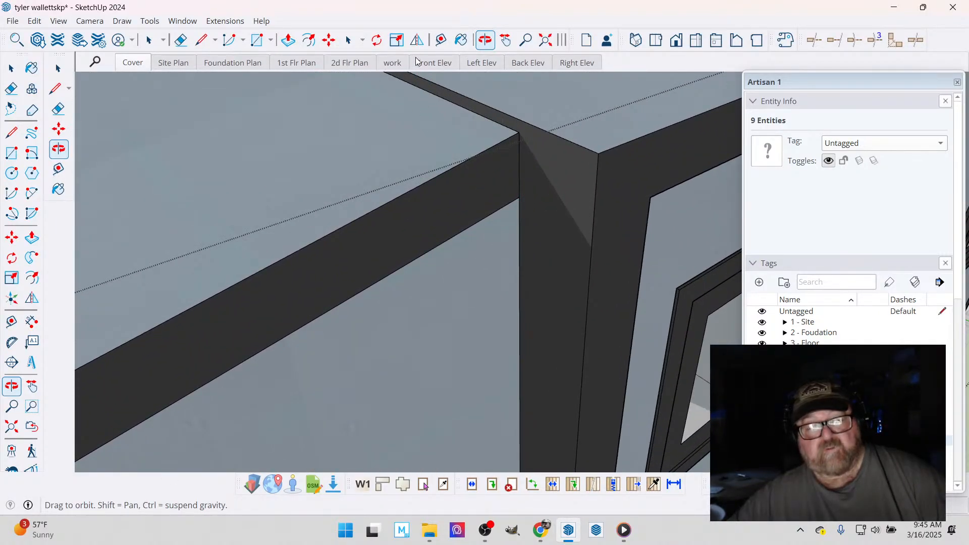
{"action": "left_click", "coordinate": [441, 40]}
{"action": "left_click", "coordinate": [597, 176]}
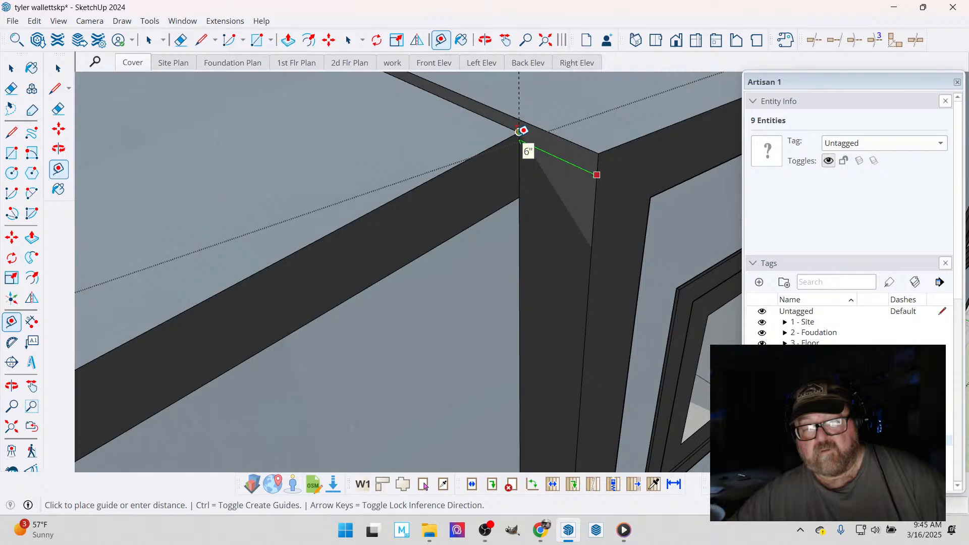
{"action": "key", "text": "Escape"}
{"action": "scroll", "coordinate": [516, 145], "scroll_direction": "down", "scroll_amount": 2}
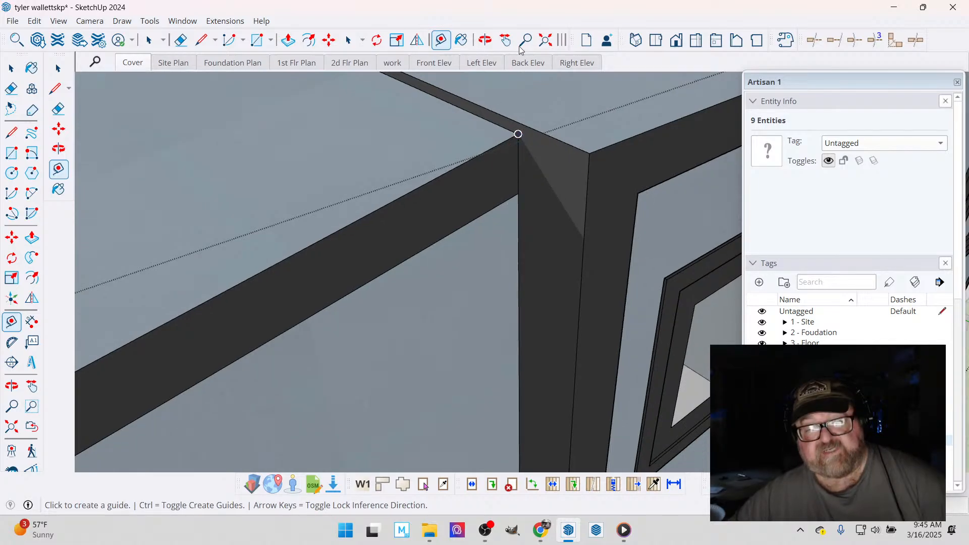
- Show the home from above in parallel projection, framed on the middle section's front end
{"action": "left_click", "coordinate": [486, 43]}
{"action": "scroll", "coordinate": [472, 160], "scroll_direction": "down", "scroll_amount": 8}
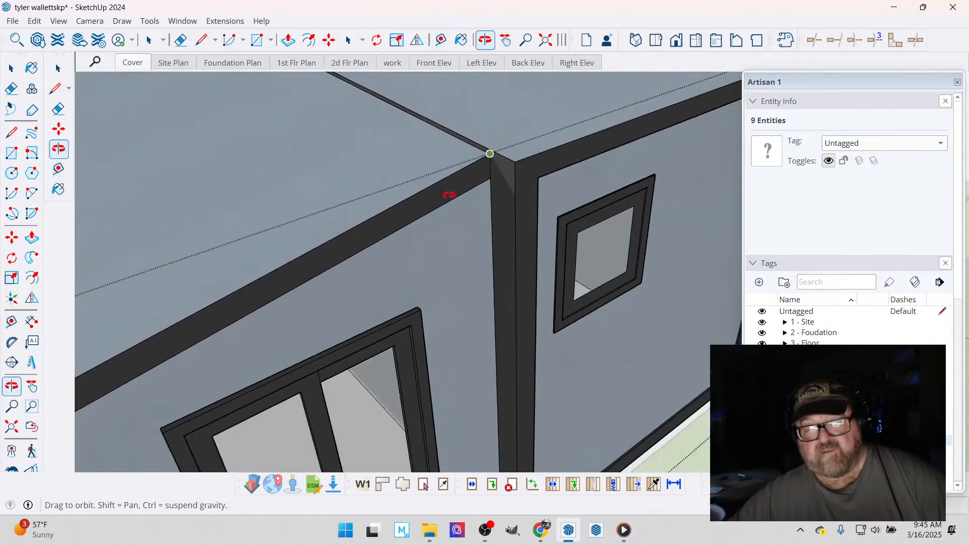
{"action": "left_click_drag", "start_coordinate": [445, 225], "coordinate": [349, 379]}
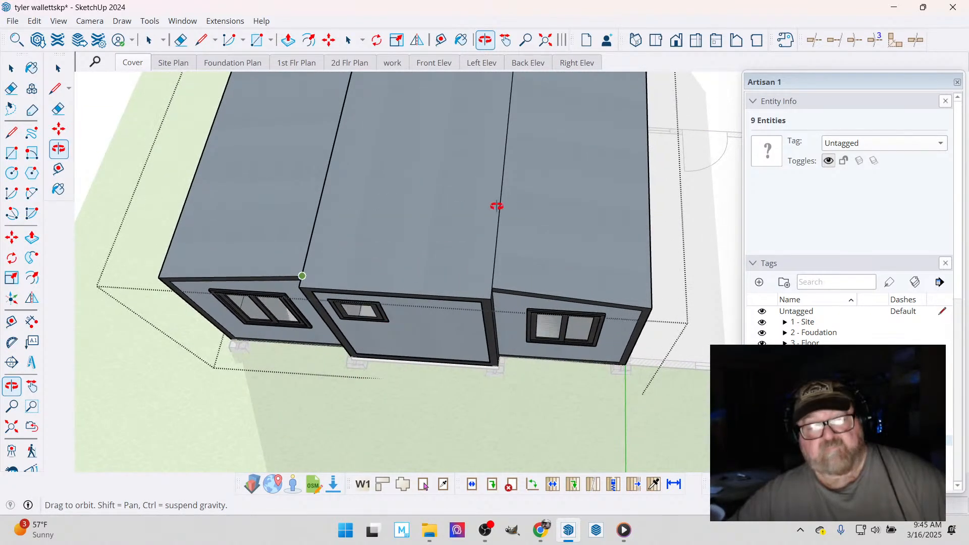
{"action": "left_click", "coordinate": [657, 40]}
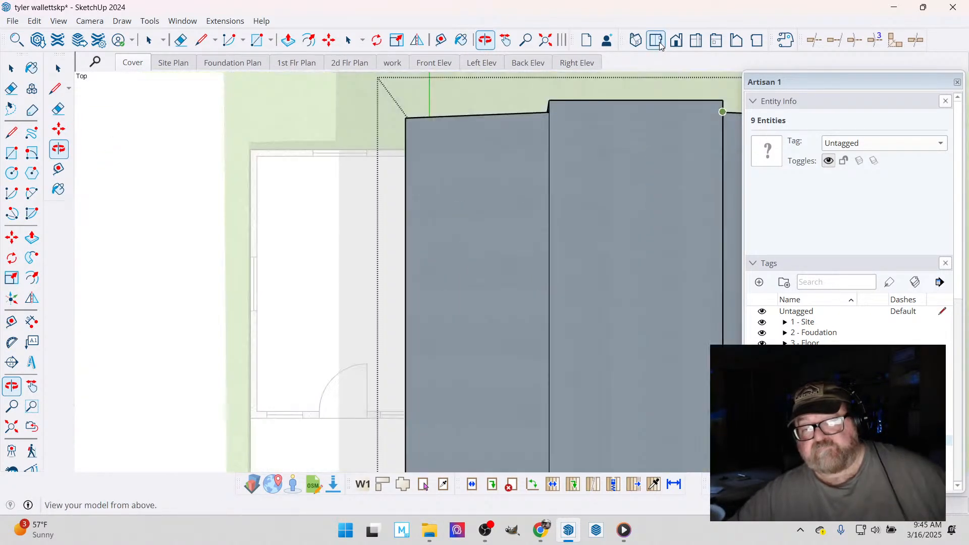
{"action": "scroll", "coordinate": [378, 160], "scroll_direction": "down", "scroll_amount": 5}
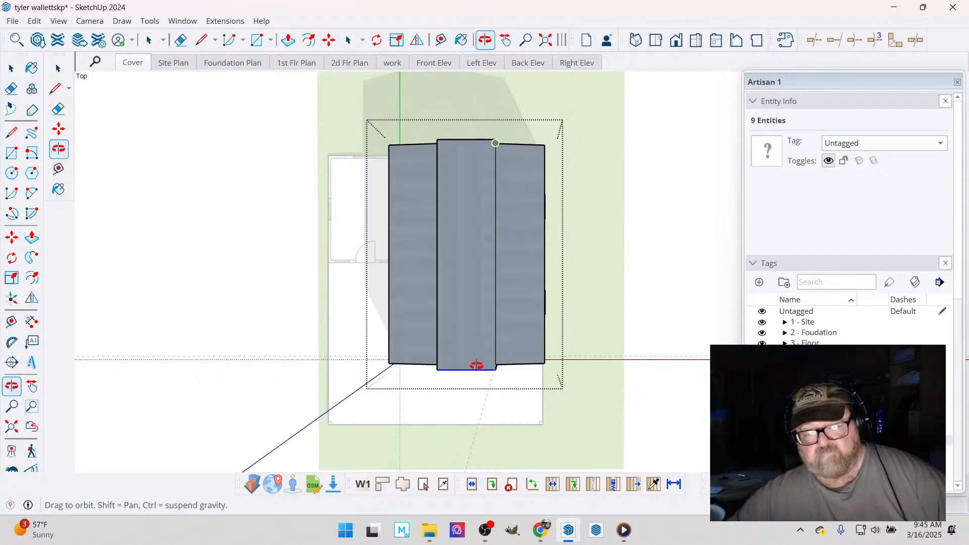
{"action": "scroll", "coordinate": [371, 356], "scroll_direction": "up", "scroll_amount": 2}
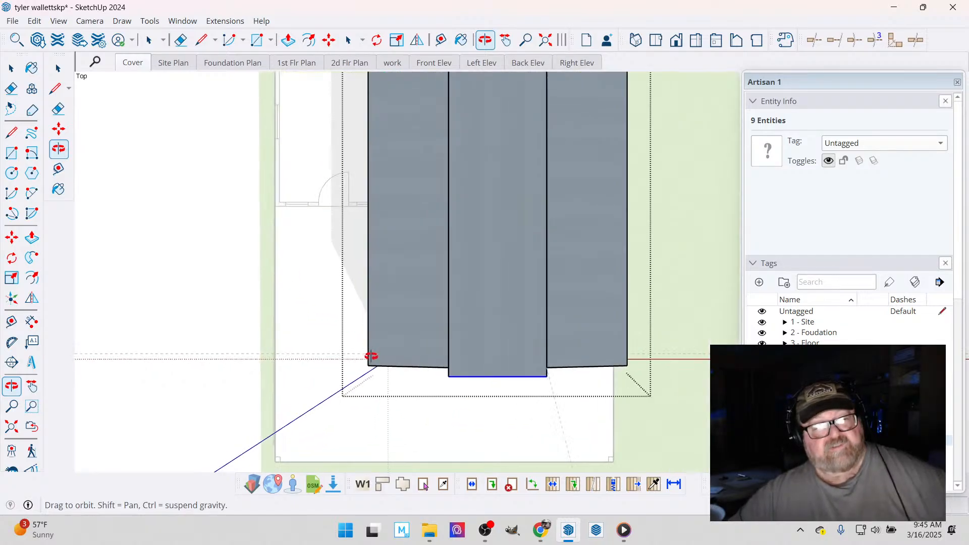
{"action": "left_click", "coordinate": [91, 22]}
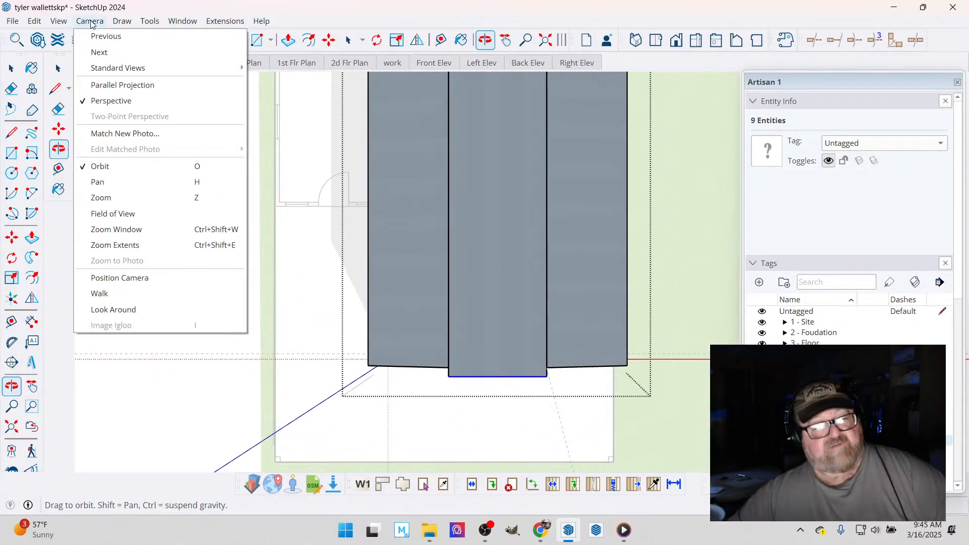
{"action": "left_click", "coordinate": [99, 86]}
{"action": "scroll", "coordinate": [446, 364], "scroll_direction": "up", "scroll_amount": 1}
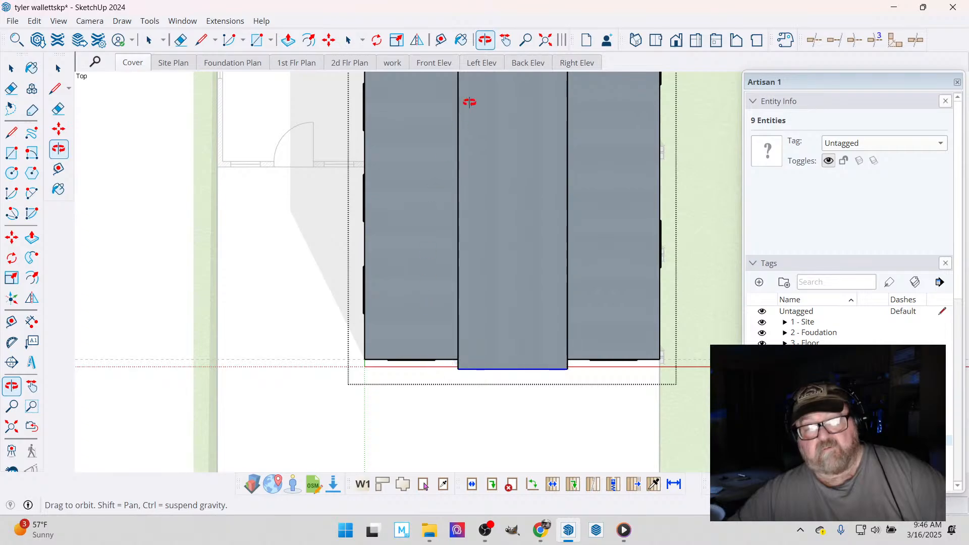
- Select the middle section's rear end frame in the top view and move it slightly outward along the green axis
{"action": "left_click_drag", "start_coordinate": [427, 369], "coordinate": [435, 169]}
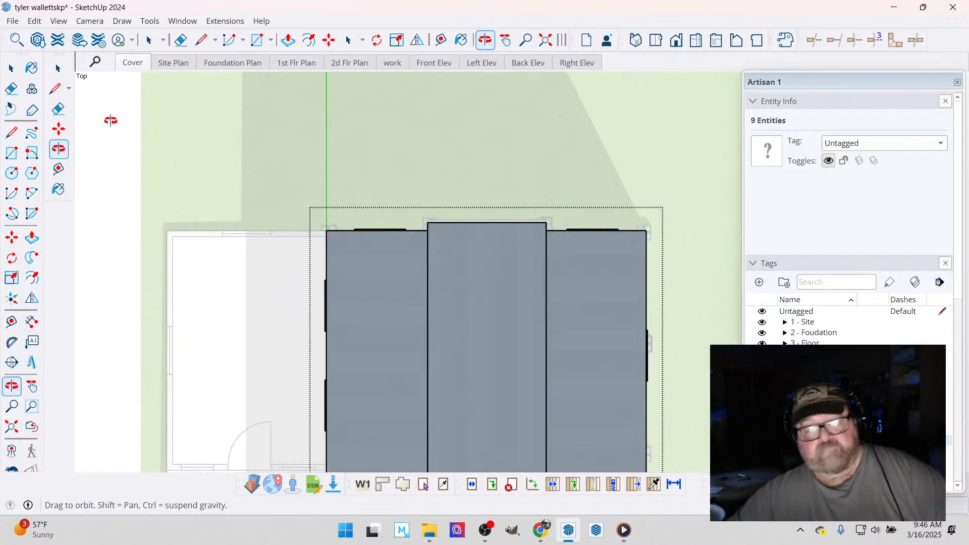
{"action": "left_click", "coordinate": [10, 68]}
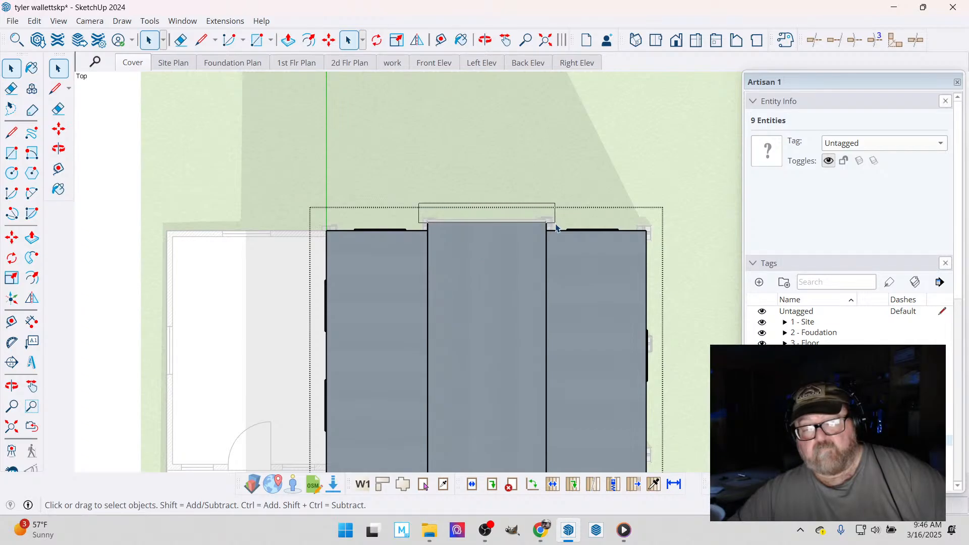
{"action": "left_click_drag", "start_coordinate": [557, 233], "coordinate": [558, 235]}
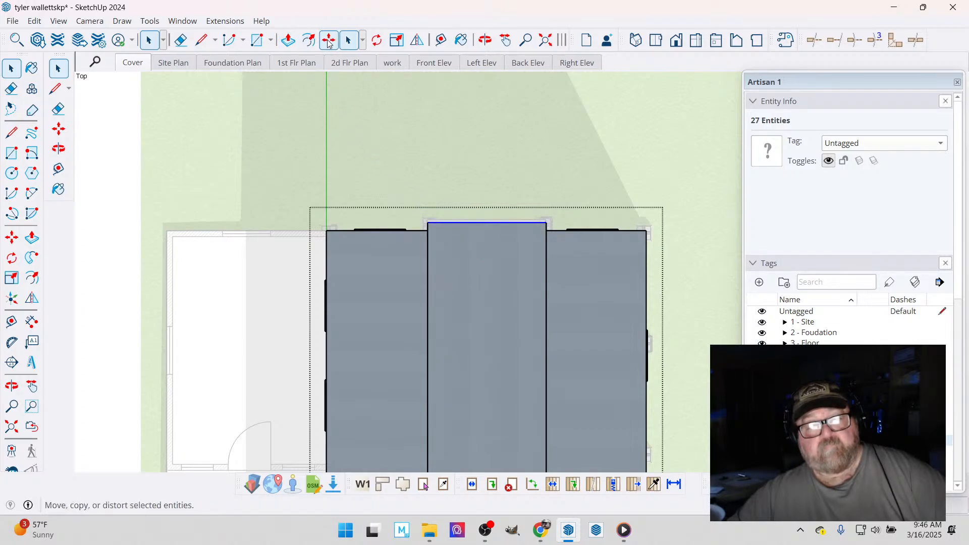
{"action": "left_click", "coordinate": [329, 40]}
{"action": "left_click", "coordinate": [397, 176]}
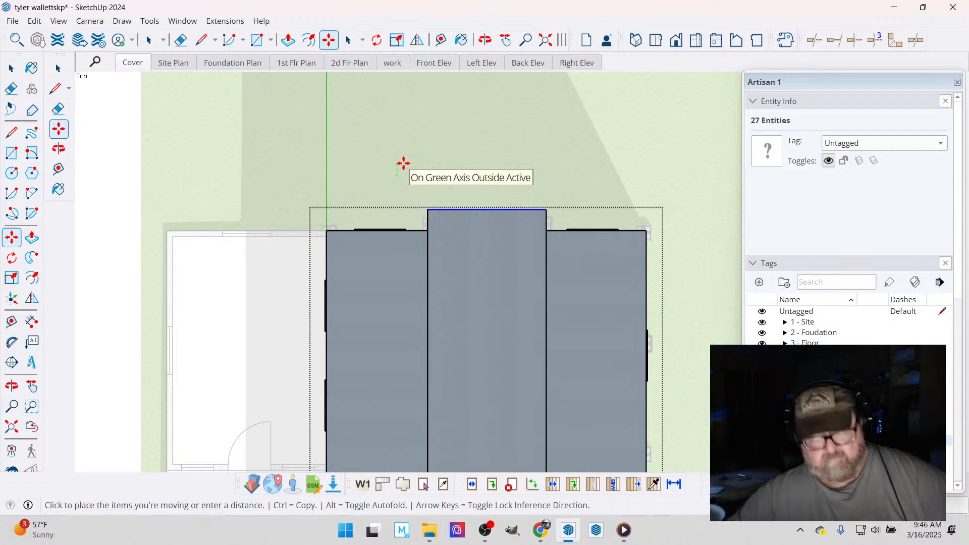
{"action": "key", "text": "Escape"}
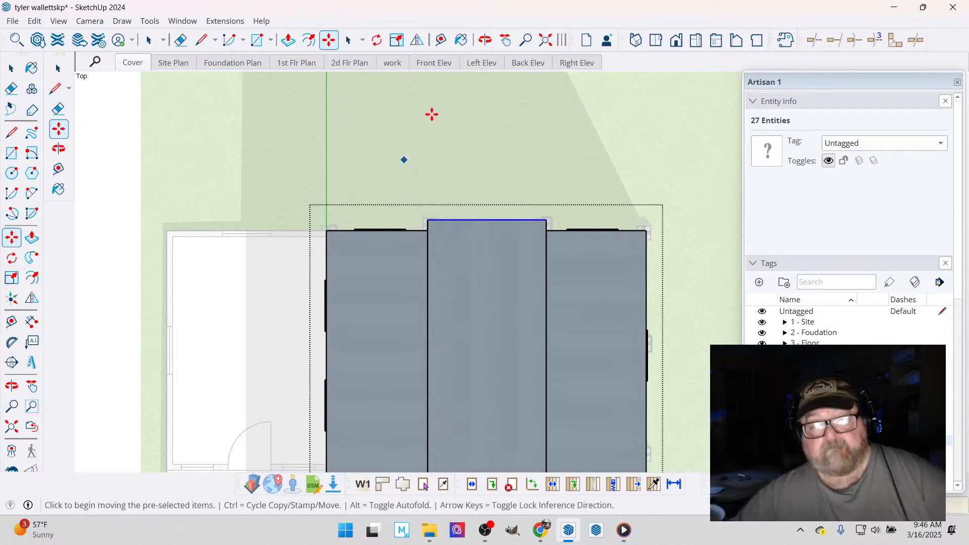
- Finish editing the modular home, select it as a group and inspect its rear base corner over the foundation piers
{"action": "left_click", "coordinate": [485, 40]}
{"action": "left_click_drag", "start_coordinate": [313, 335], "coordinate": [500, 384]}
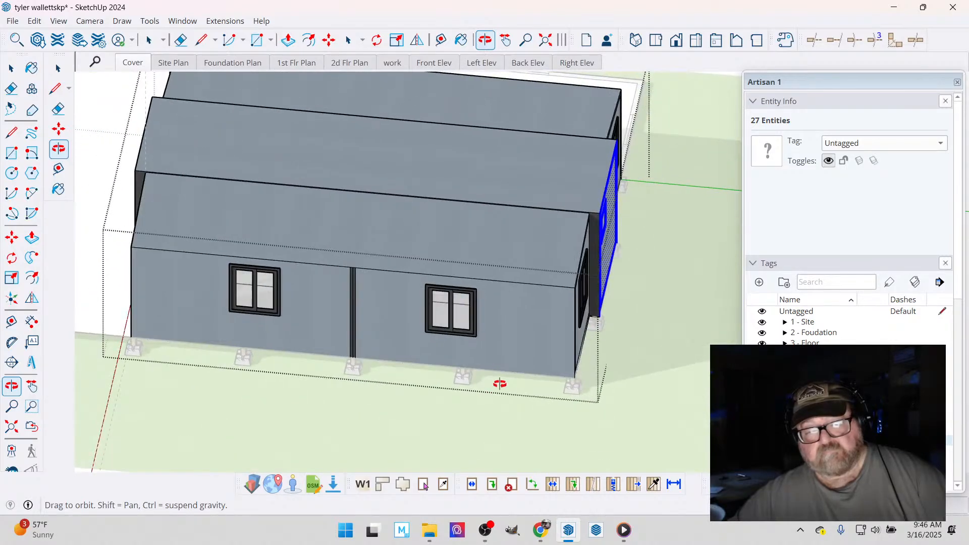
{"action": "left_click", "coordinate": [11, 68]}
{"action": "left_click", "coordinate": [634, 297]}
{"action": "scroll", "coordinate": [635, 327], "scroll_direction": "down", "scroll_amount": 3}
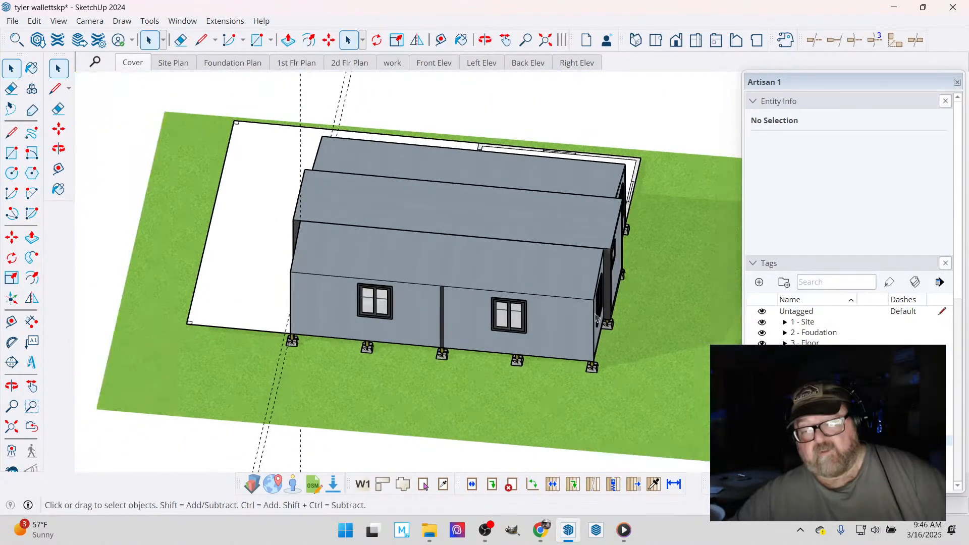
{"action": "left_click", "coordinate": [594, 314]}
{"action": "scroll", "coordinate": [637, 370], "scroll_direction": "up", "scroll_amount": 3}
{"action": "scroll", "coordinate": [638, 374], "scroll_direction": "down", "scroll_amount": 1}
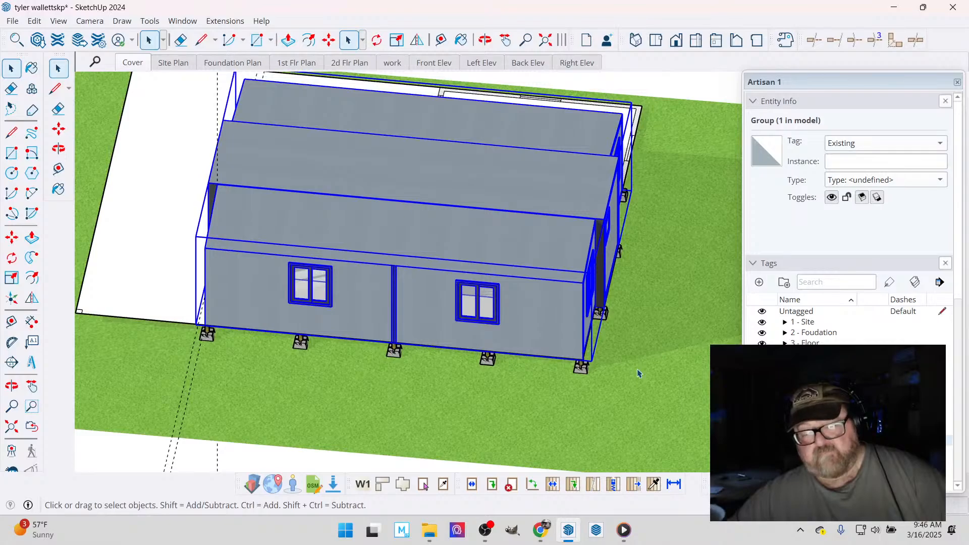
{"action": "scroll", "coordinate": [639, 374], "scroll_direction": "up", "scroll_amount": 7}
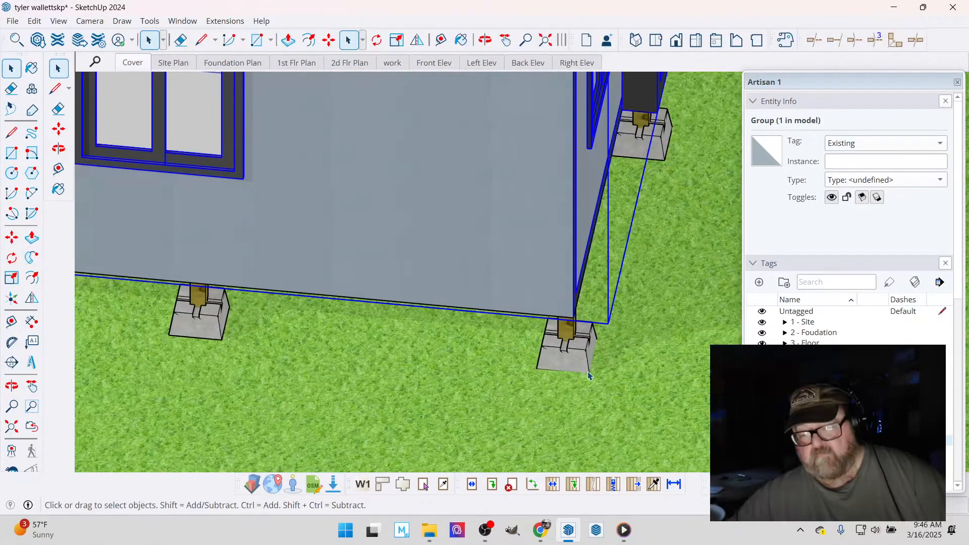
{"action": "scroll", "coordinate": [589, 374], "scroll_direction": "down", "scroll_amount": 7}
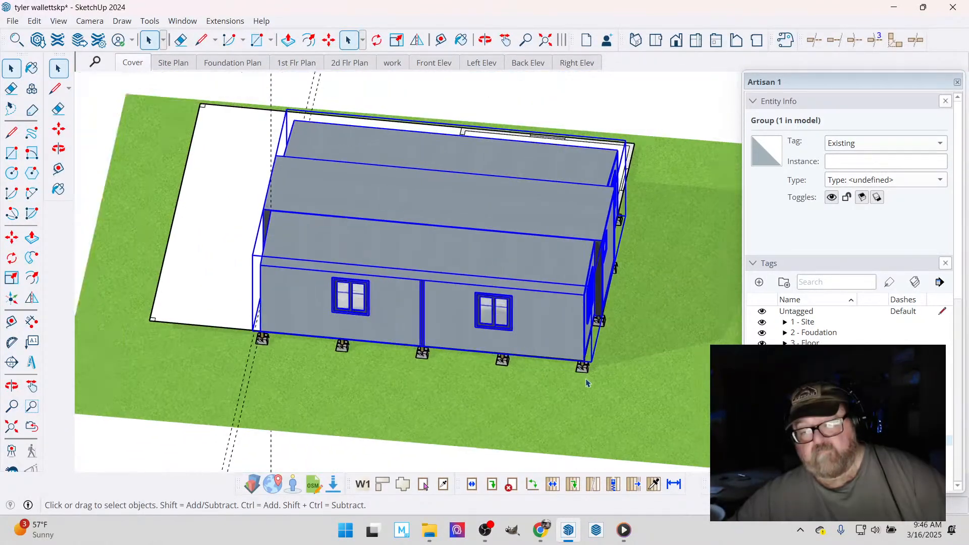
{"action": "scroll", "coordinate": [587, 383], "scroll_direction": "down", "scroll_amount": 1}
- Select the floor plan group beneath the home and switch the camera to perspective
{"action": "left_click", "coordinate": [260, 170]}
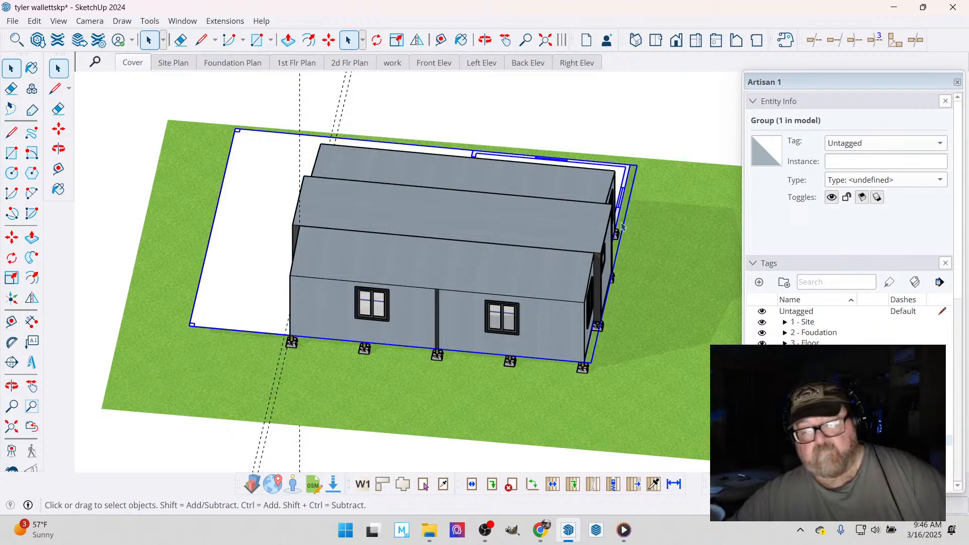
{"action": "scroll", "coordinate": [622, 227], "scroll_direction": "up", "scroll_amount": 3}
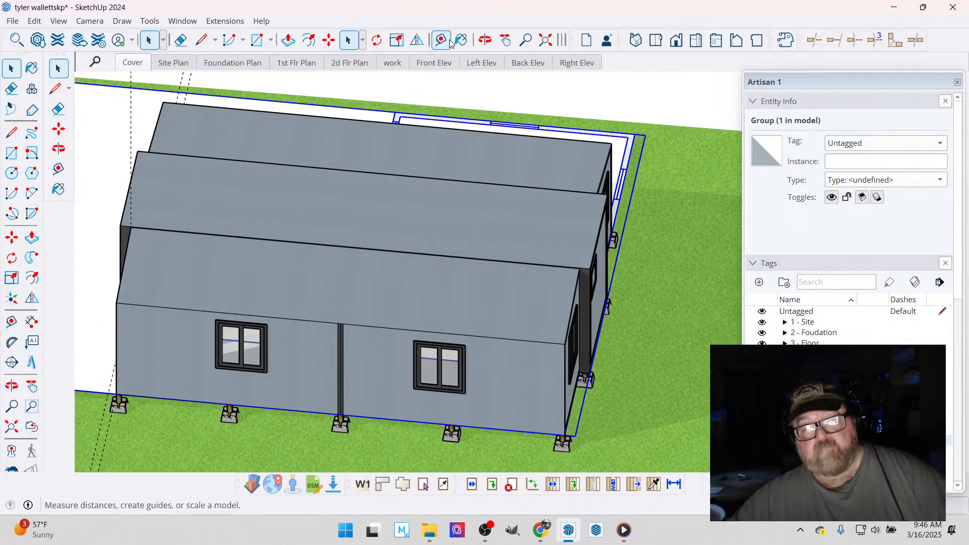
{"action": "left_click", "coordinate": [89, 20]}
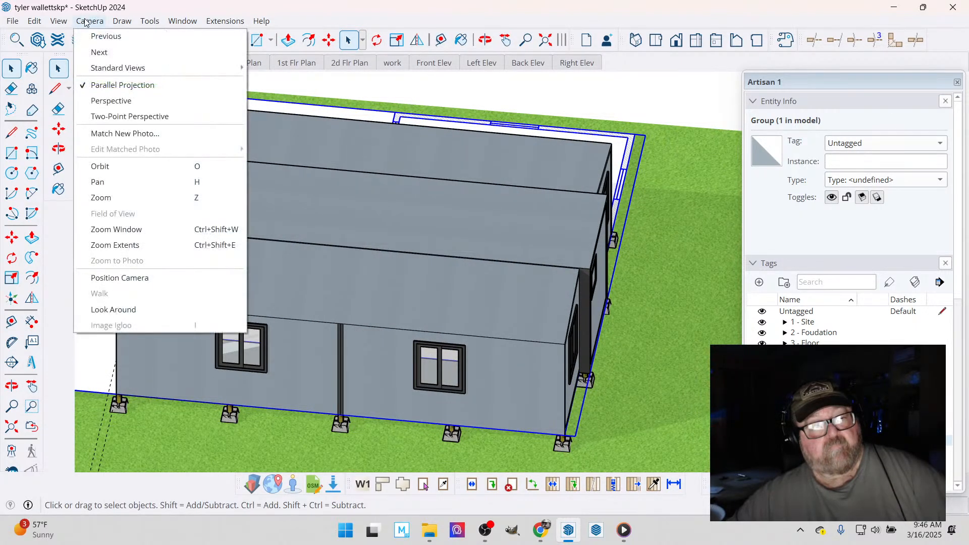
{"action": "left_click", "coordinate": [108, 97]}
{"action": "scroll", "coordinate": [315, 106], "scroll_direction": "down", "scroll_amount": 2}
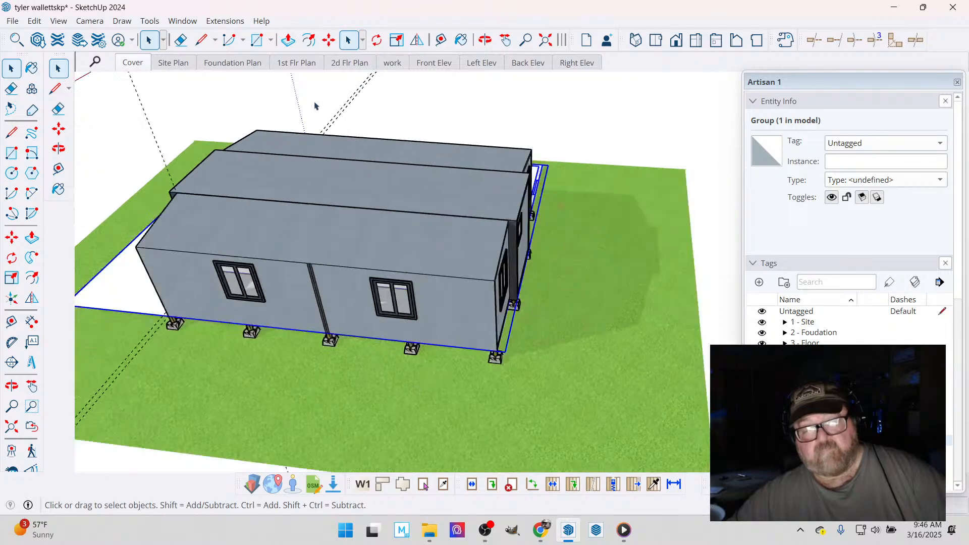
- Try shifting the plan slightly outward at the home's rear base corner, and snap it back to that corner
{"action": "left_click", "coordinate": [329, 40]}
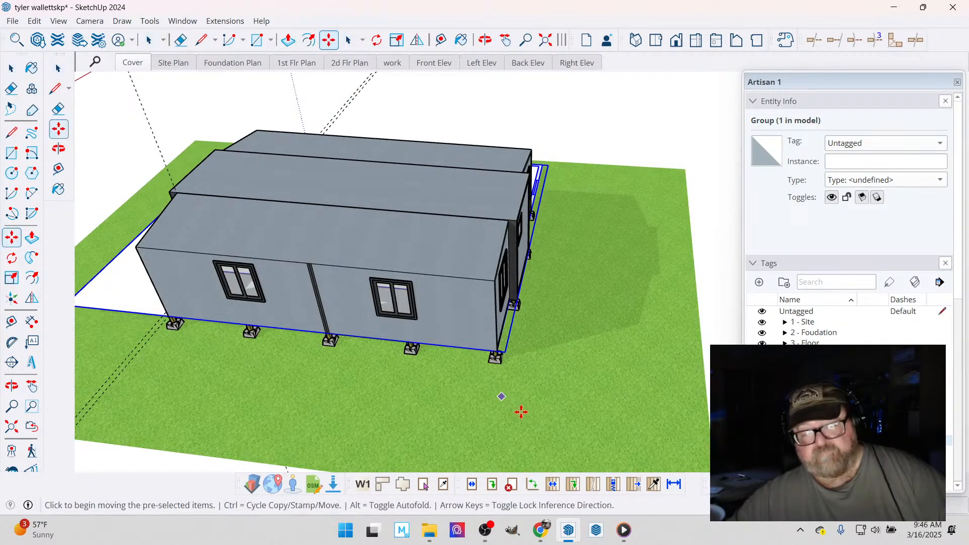
{"action": "scroll", "coordinate": [521, 387], "scroll_direction": "up", "scroll_amount": 3}
{"action": "scroll", "coordinate": [496, 316], "scroll_direction": "up", "scroll_amount": 5}
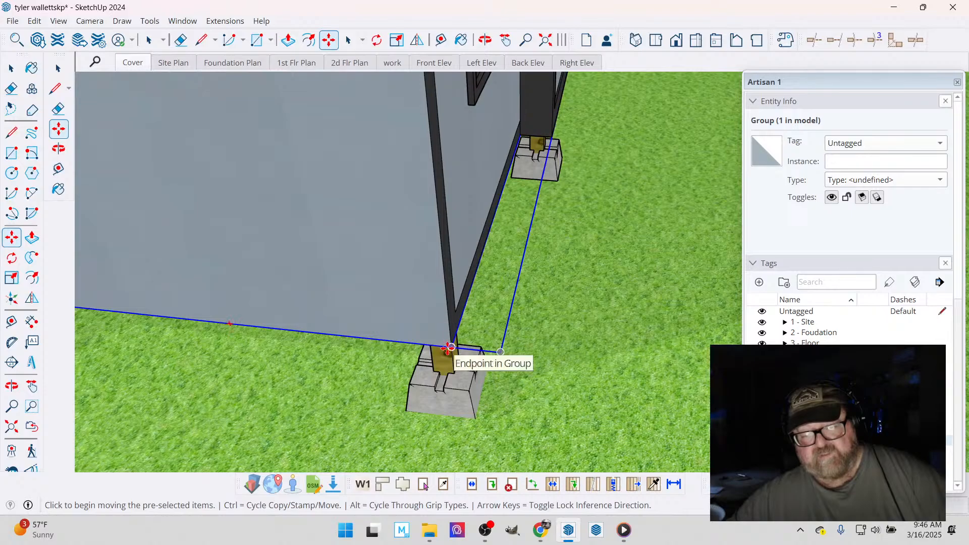
{"action": "left_click", "coordinate": [448, 348]}
{"action": "left_click", "coordinate": [467, 353]}
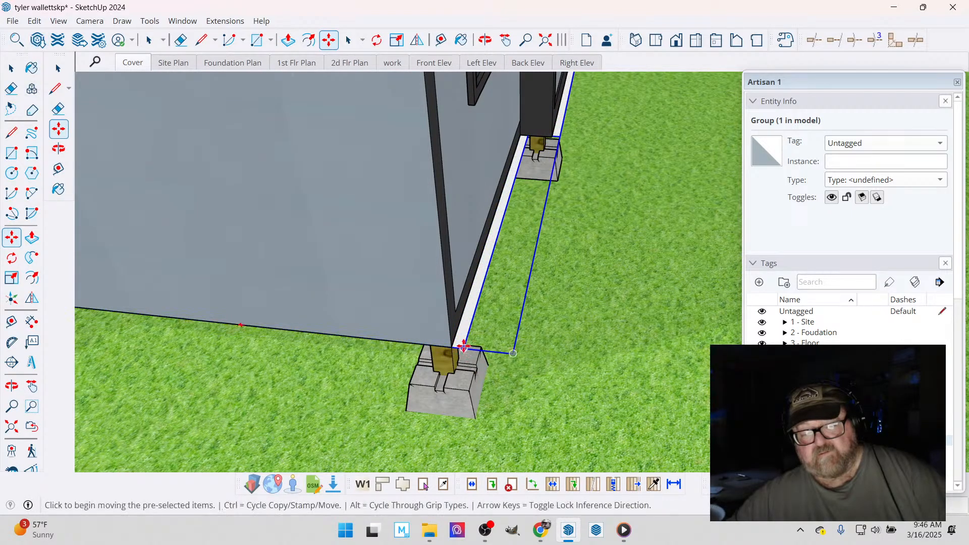
{"action": "left_click", "coordinate": [463, 347]}
{"action": "left_click", "coordinate": [451, 349]}
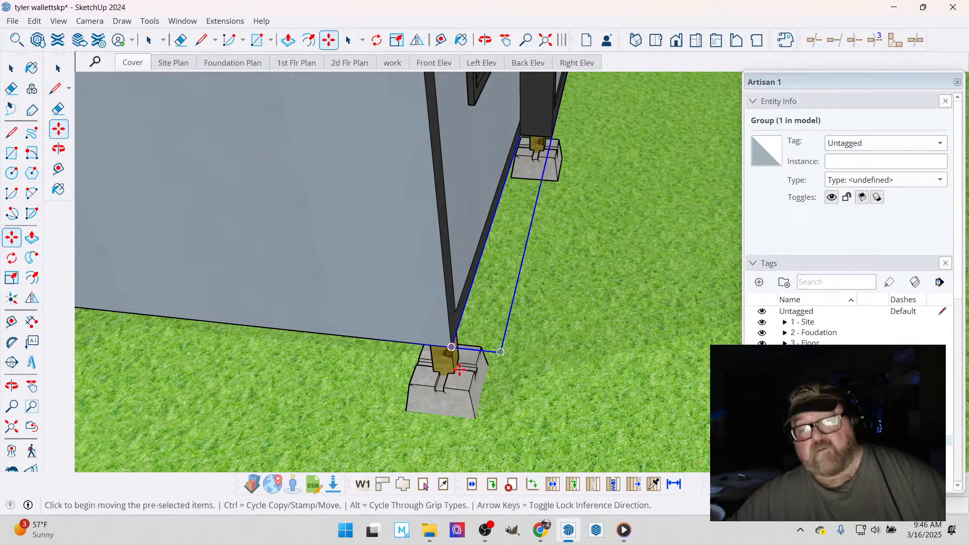
- Erase the two parallel guide lines running along the base of the home's front end
{"action": "scroll", "coordinate": [470, 343], "scroll_direction": "down", "scroll_amount": 3}
{"action": "scroll", "coordinate": [516, 381], "scroll_direction": "down", "scroll_amount": 1}
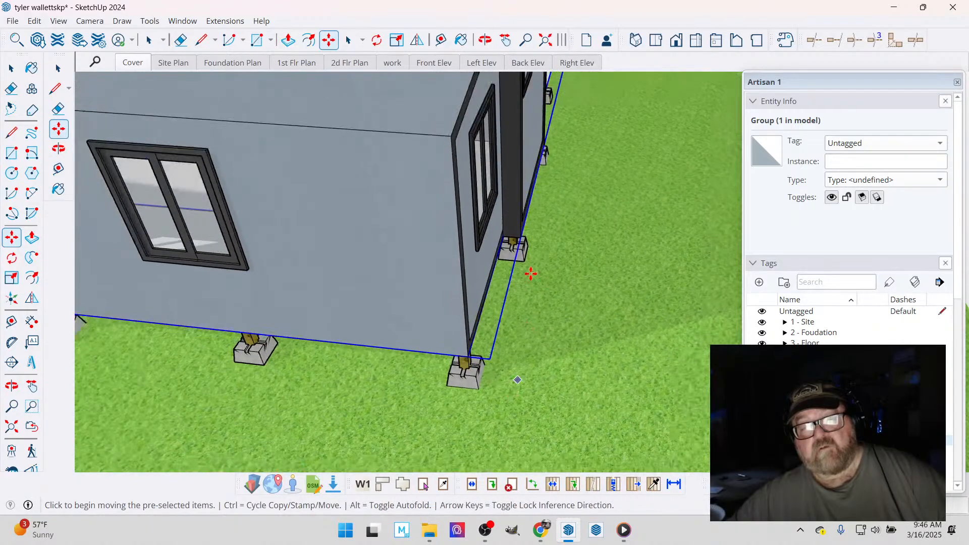
{"action": "scroll", "coordinate": [513, 293], "scroll_direction": "down", "scroll_amount": 1}
{"action": "middle_click_drag", "start_coordinate": [525, 141], "coordinate": [508, 268]}
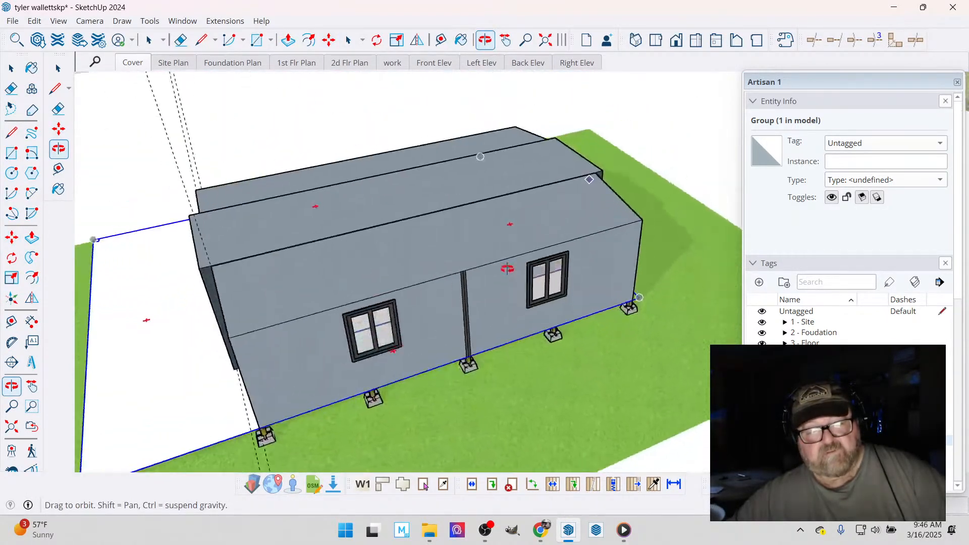
{"action": "scroll", "coordinate": [508, 268], "scroll_direction": "down", "scroll_amount": 2}
{"action": "scroll", "coordinate": [221, 374], "scroll_direction": "up", "scroll_amount": 4}
{"action": "middle_click_drag", "start_coordinate": [320, 358], "coordinate": [617, 276]}
{"action": "scroll", "coordinate": [567, 325], "scroll_direction": "up", "scroll_amount": 1}
{"action": "scroll", "coordinate": [606, 304], "scroll_direction": "up", "scroll_amount": 3}
{"action": "mouse_move", "coordinate": [618, 276]}
{"action": "left_mouse_down"}
{"action": "mouse_move", "coordinate": [392, 298]}
{"action": "mouse_move", "coordinate": [372, 253]}
{"action": "left_mouse_up"}
{"action": "key", "text": "e"}
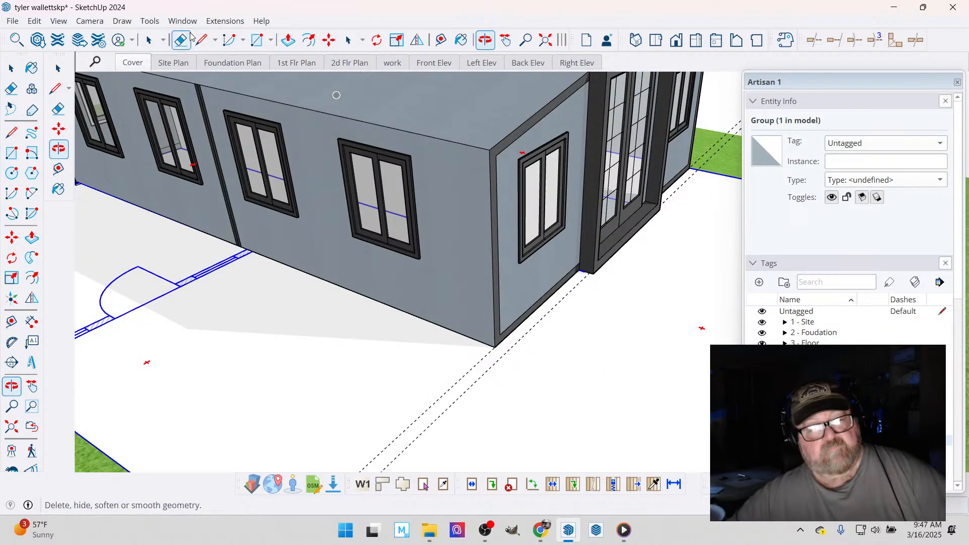
{"action": "left_click", "coordinate": [482, 375]}
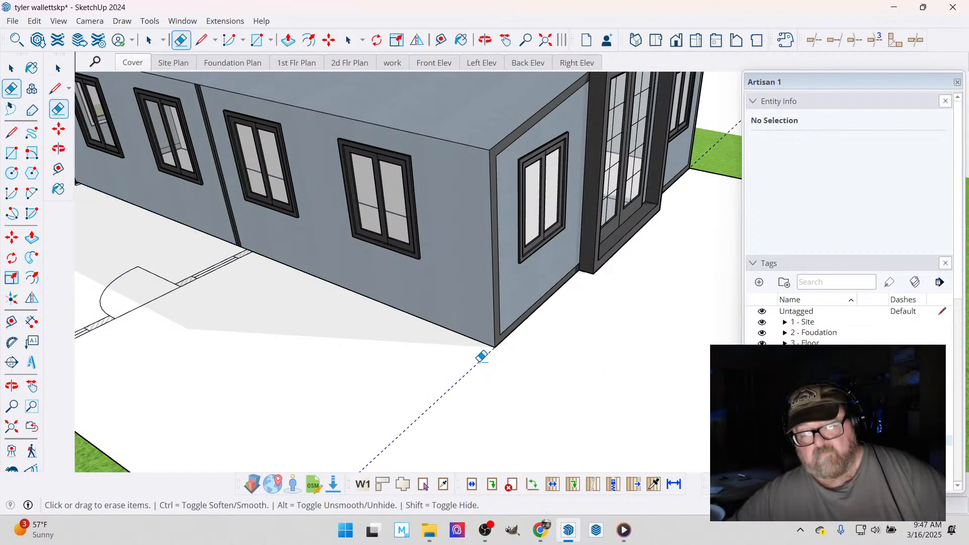
{"action": "scroll", "coordinate": [442, 353], "scroll_direction": "down", "scroll_amount": 5}
{"action": "middle_click_drag", "start_coordinate": [442, 353], "coordinate": [446, 143]}
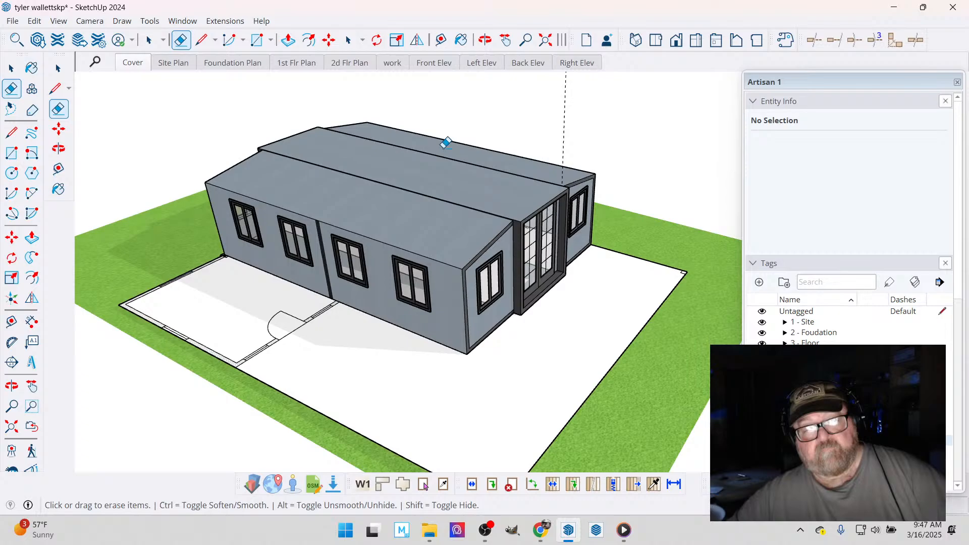
- Place a guide parallel to the plan's front deck edge through the middle section's projecting front base corner
{"action": "left_click", "coordinate": [441, 41]}
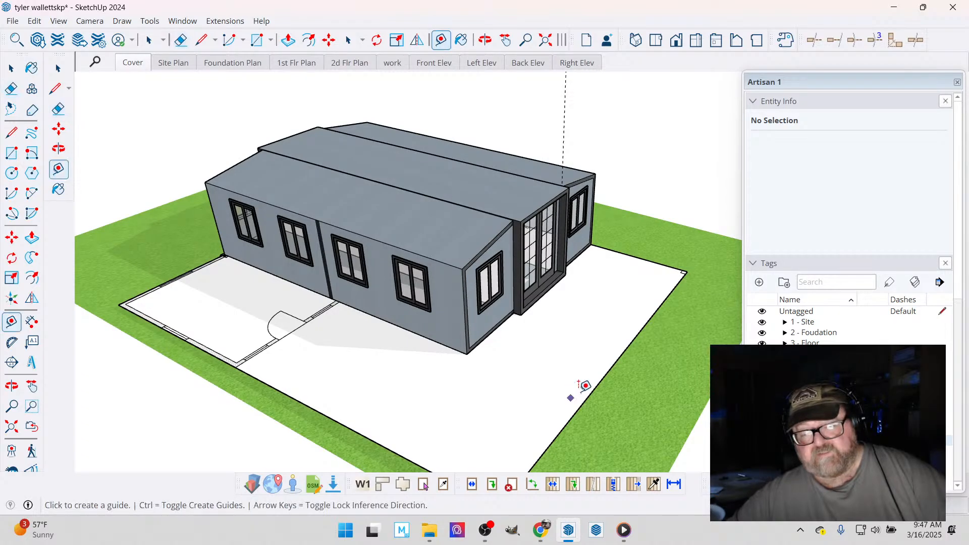
{"action": "left_click", "coordinate": [599, 382]}
{"action": "scroll", "coordinate": [555, 343], "scroll_direction": "up", "scroll_amount": 5}
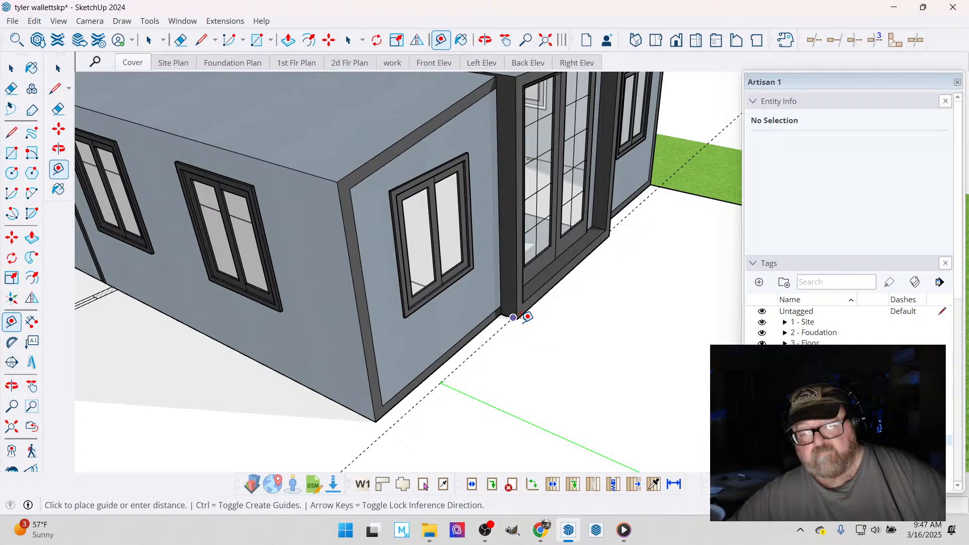
{"action": "scroll", "coordinate": [520, 315], "scroll_direction": "up", "scroll_amount": 3}
{"action": "left_click", "coordinate": [517, 313]}
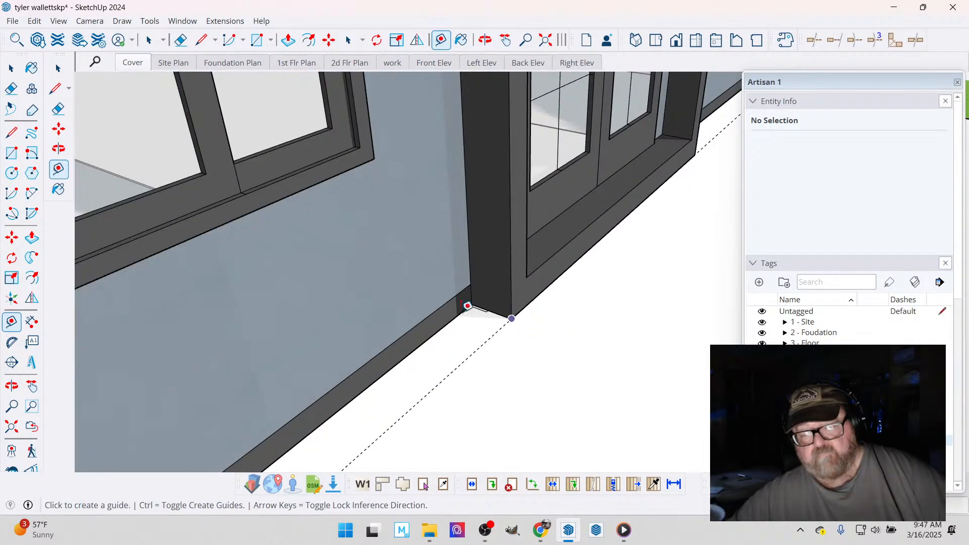
{"action": "scroll", "coordinate": [467, 306], "scroll_direction": "up", "scroll_amount": 3}
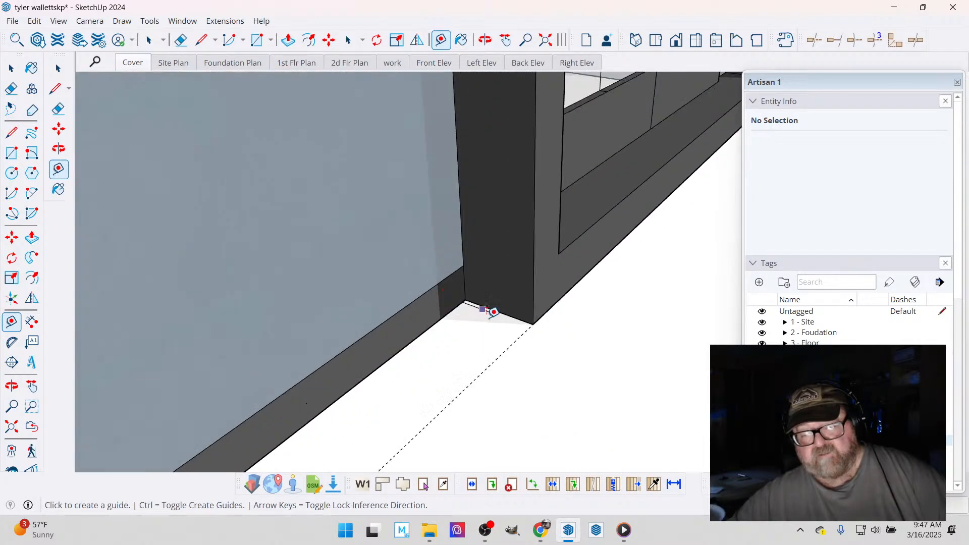
{"action": "left_click", "coordinate": [537, 331]}
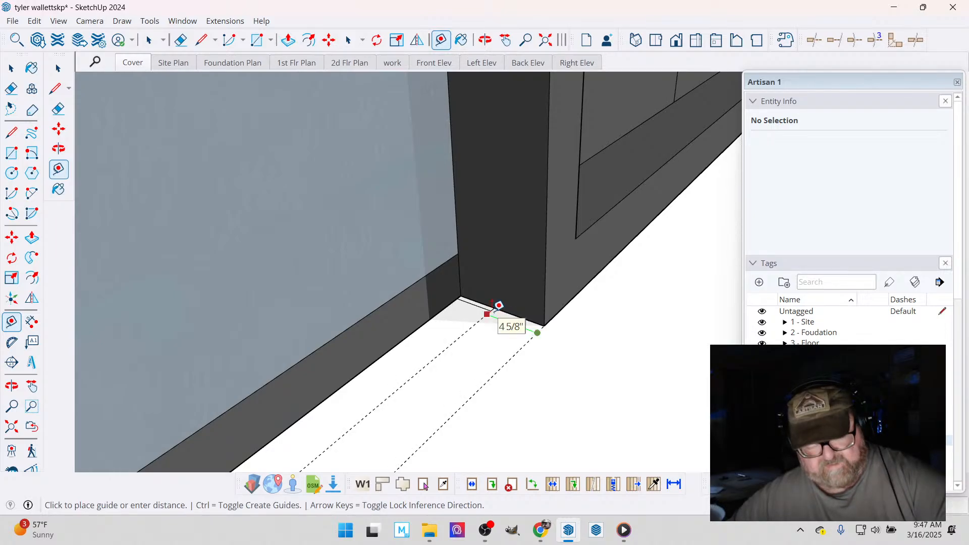
{"action": "scroll", "coordinate": [564, 337], "scroll_direction": "down", "scroll_amount": 6}
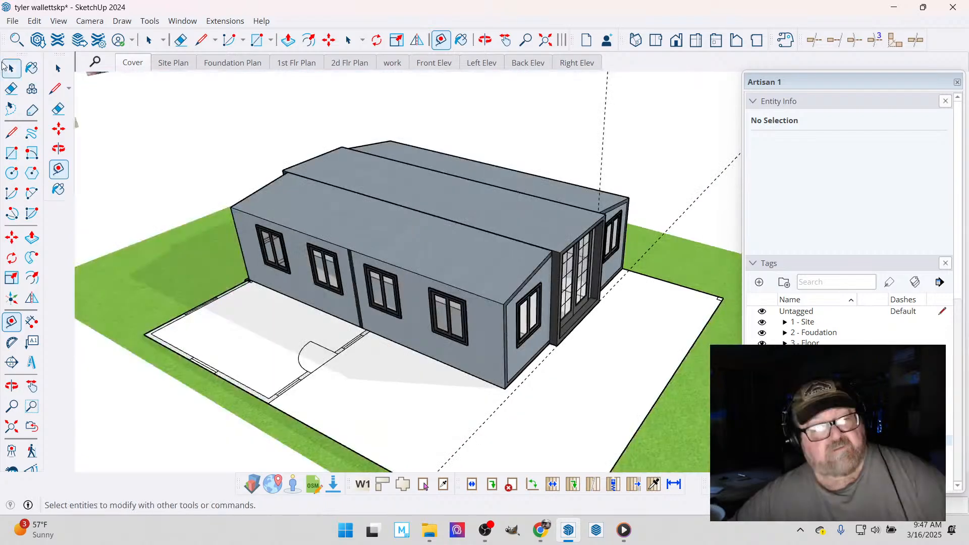
{"action": "left_click", "coordinate": [11, 68]}
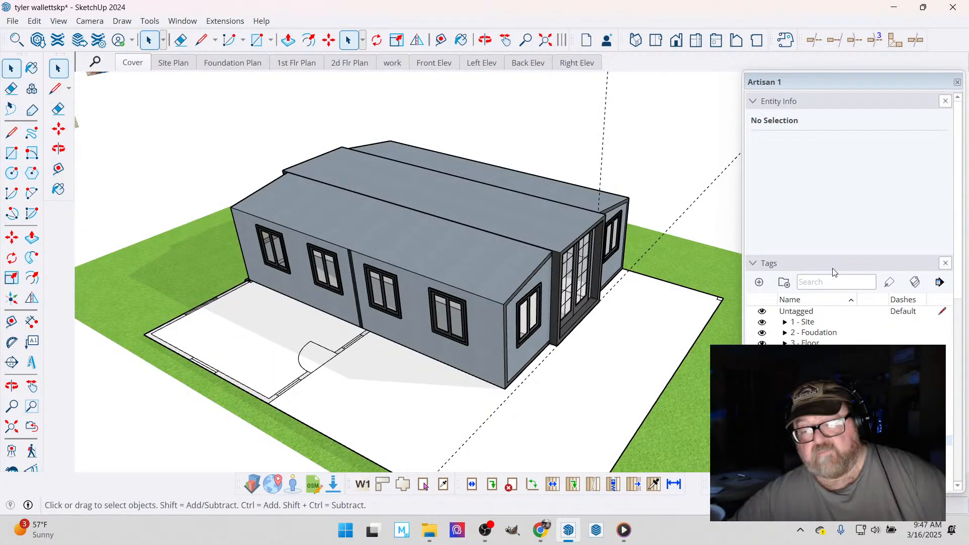
{"action": "left_click", "coordinate": [667, 229]}
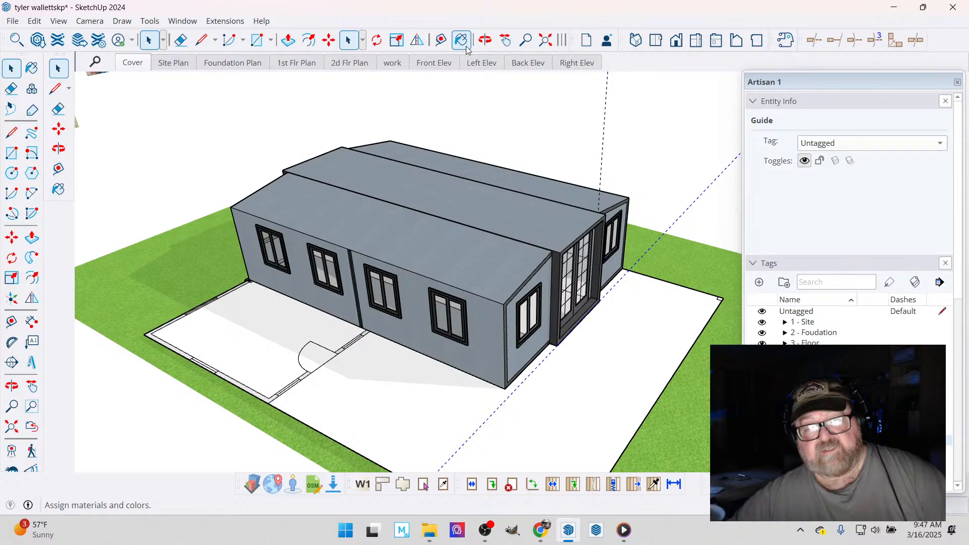
- Open the home for editing and select its entire front end, checking the selection from several angles
{"action": "left_click", "coordinate": [485, 40]}
{"action": "left_click_drag", "start_coordinate": [136, 137], "coordinate": [231, 193]}
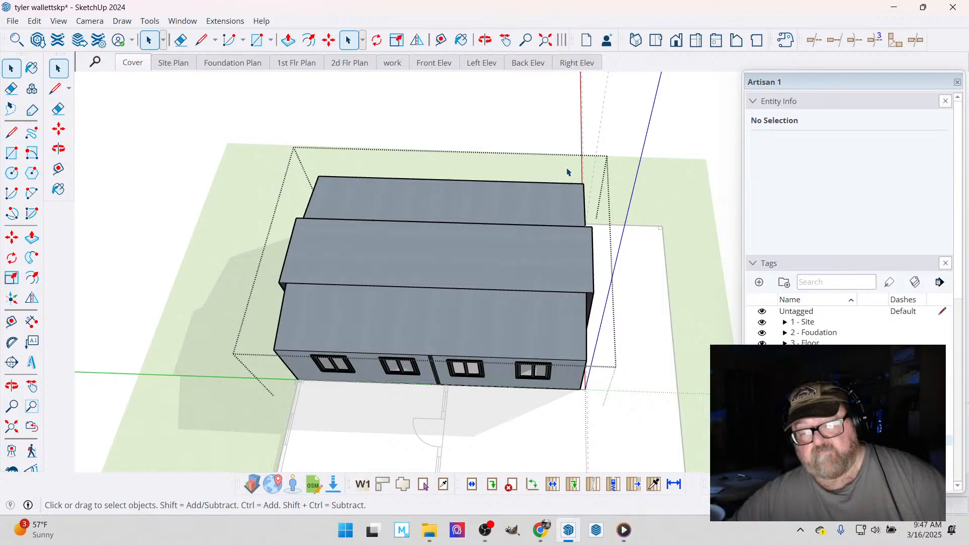
{"action": "key", "text": "ctrl+a"}
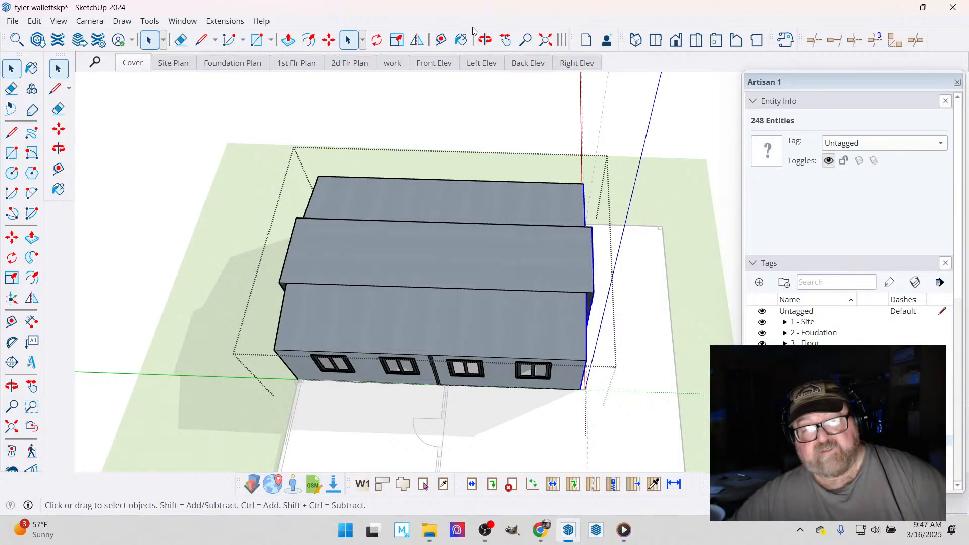
{"action": "left_click", "coordinate": [485, 40]}
{"action": "left_click_drag", "start_coordinate": [429, 283], "coordinate": [445, 167]}
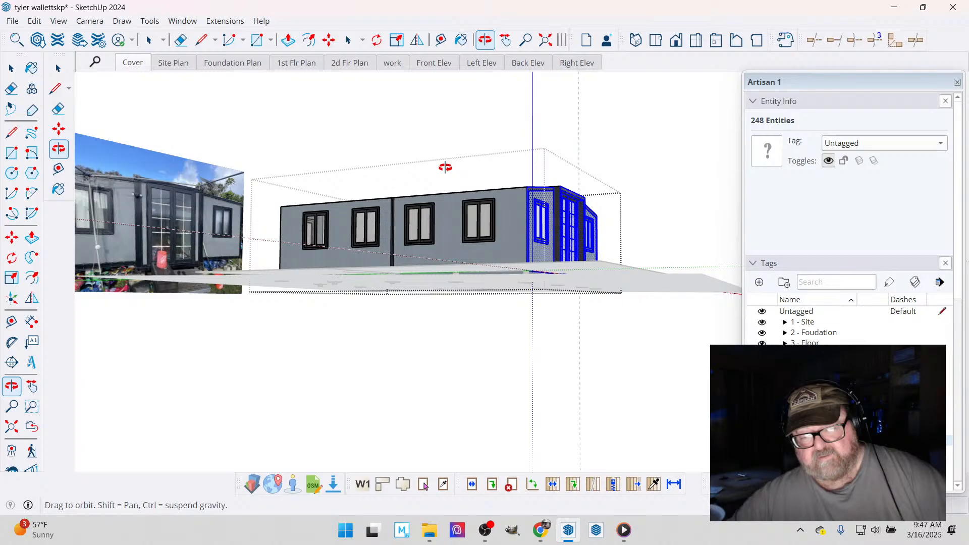
{"action": "middle_click_drag", "start_coordinate": [446, 167], "coordinate": [399, 257]}
{"action": "left_click", "coordinate": [225, 129]}
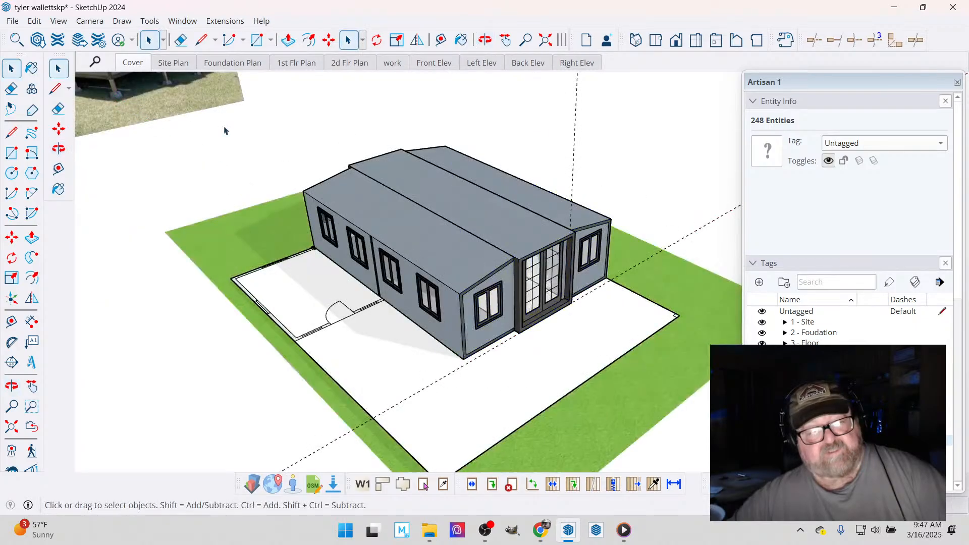
- Assign the floor plan group beneath the home to the 2D 1st Flr Plan tag
{"action": "left_click", "coordinate": [367, 352]}
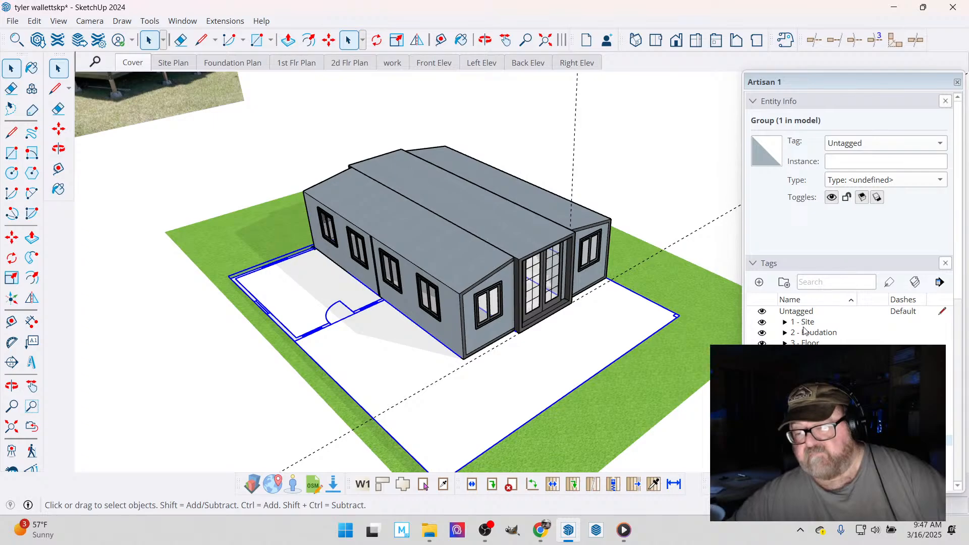
{"action": "left_click", "coordinate": [940, 142]}
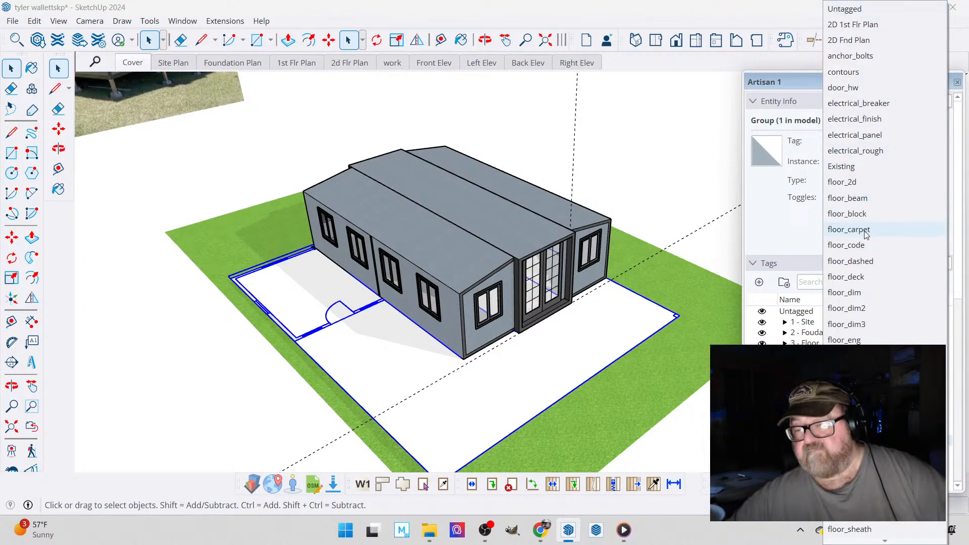
{"action": "left_click", "coordinate": [850, 30]}
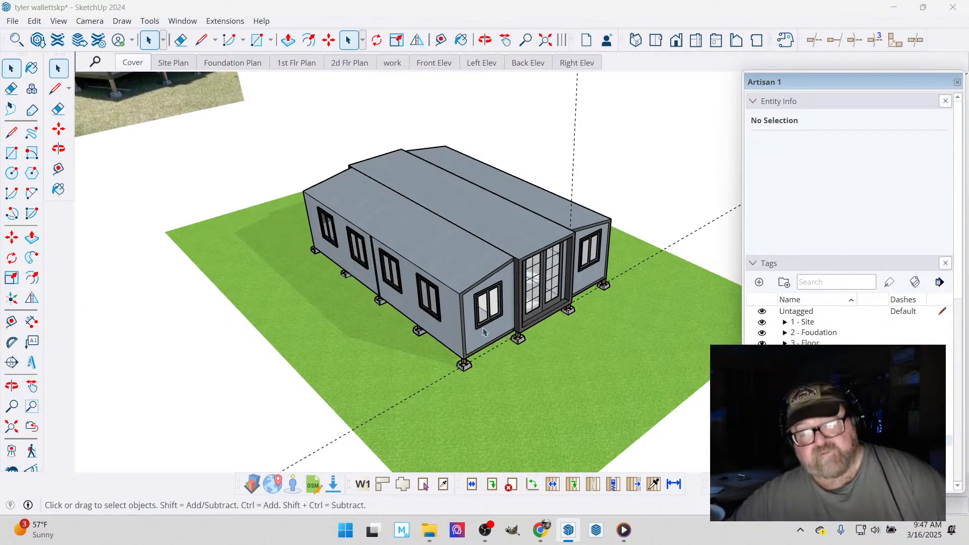
- Try to move the two piers under the middle section's front corners together
{"action": "scroll", "coordinate": [483, 331], "scroll_direction": "up", "scroll_amount": 5}
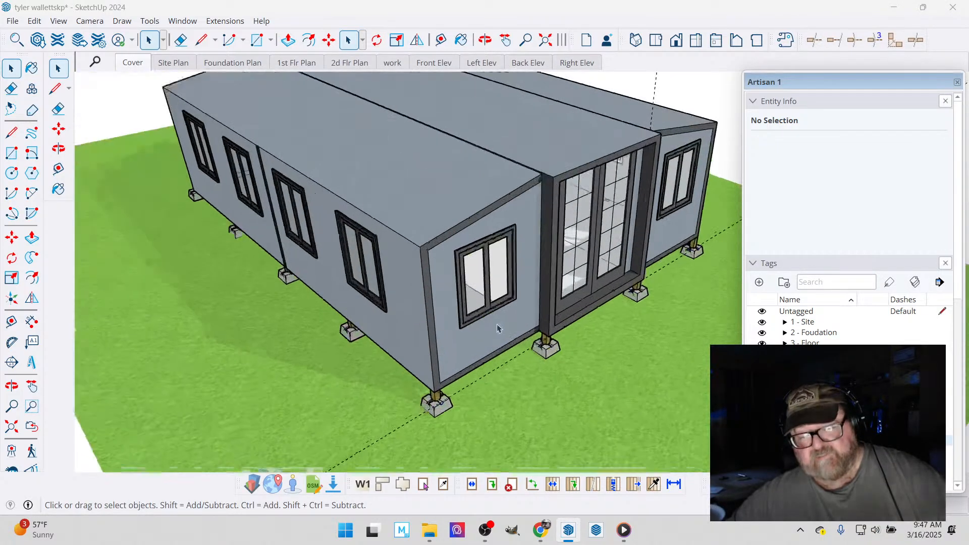
{"action": "scroll", "coordinate": [565, 352], "scroll_direction": "up", "scroll_amount": 3}
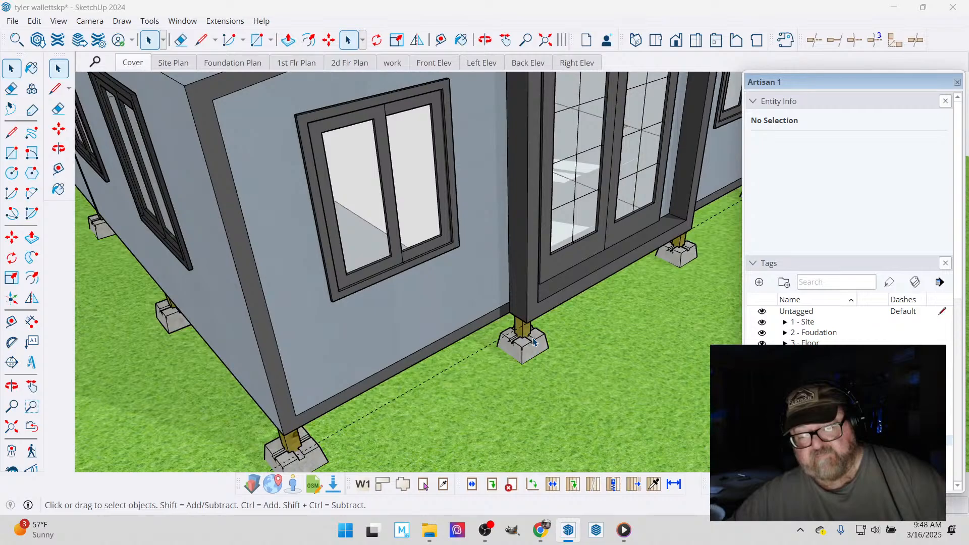
{"action": "left_click", "coordinate": [534, 342]}
{"action": "middle_click_drag", "start_coordinate": [534, 343], "coordinate": [637, 267]}
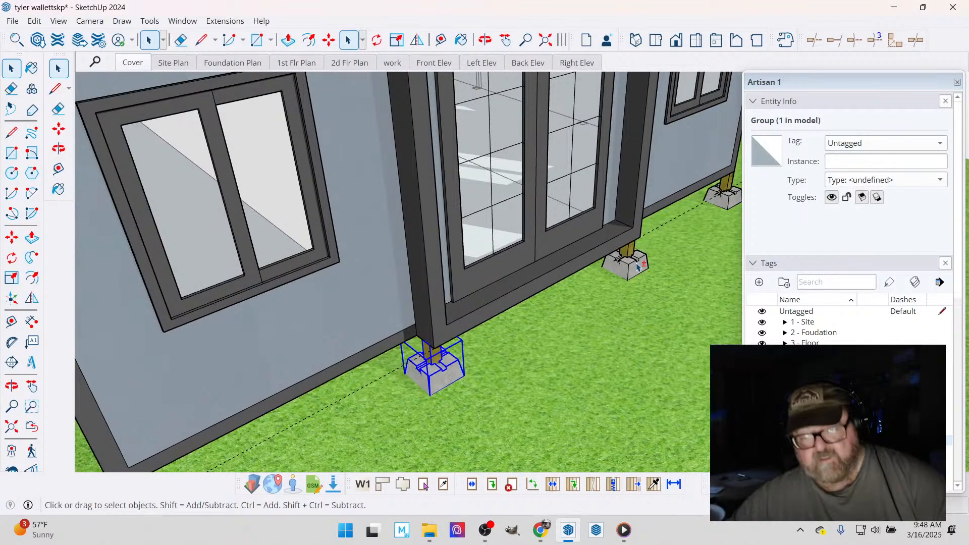
{"action": "left_click", "coordinate": [637, 265], "text": "ctrl"}
{"action": "scroll", "coordinate": [402, 357], "scroll_direction": "up", "scroll_amount": 3}
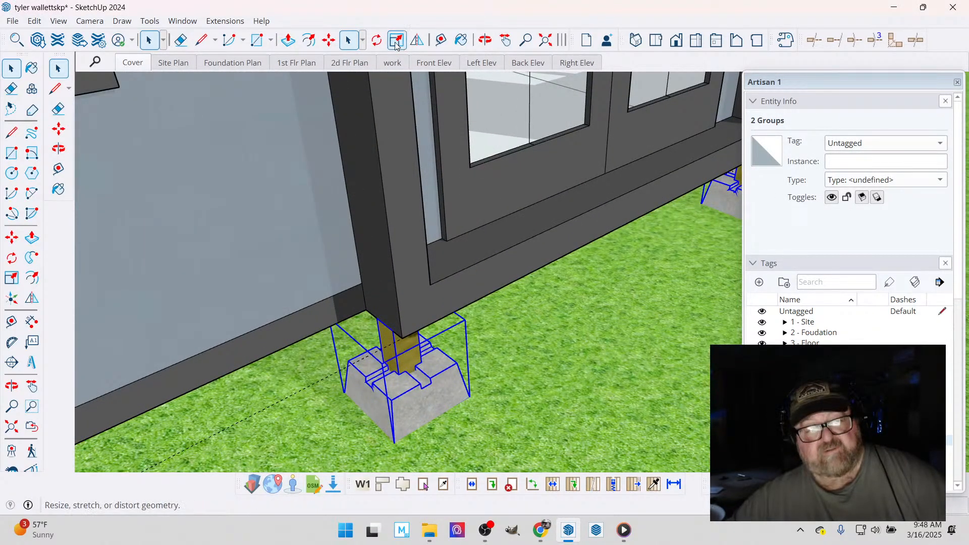
{"action": "key", "text": "m"}
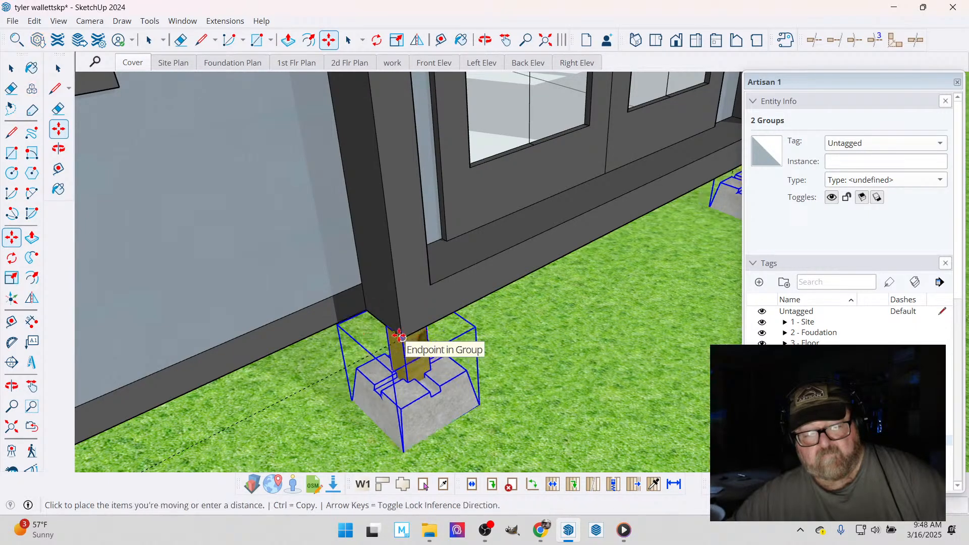
{"action": "scroll", "coordinate": [484, 314], "scroll_direction": "down", "scroll_amount": 1}
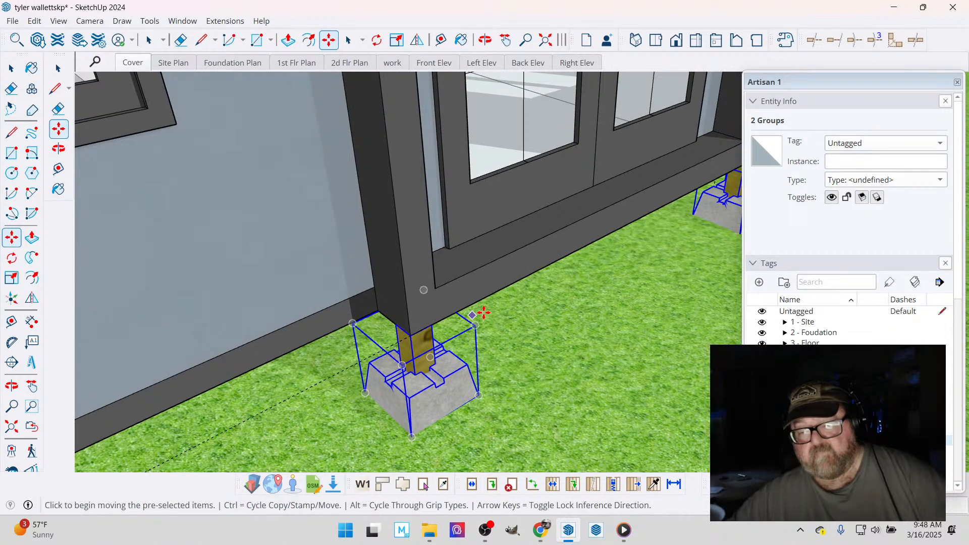
{"action": "scroll", "coordinate": [483, 313], "scroll_direction": "down", "scroll_amount": 4}
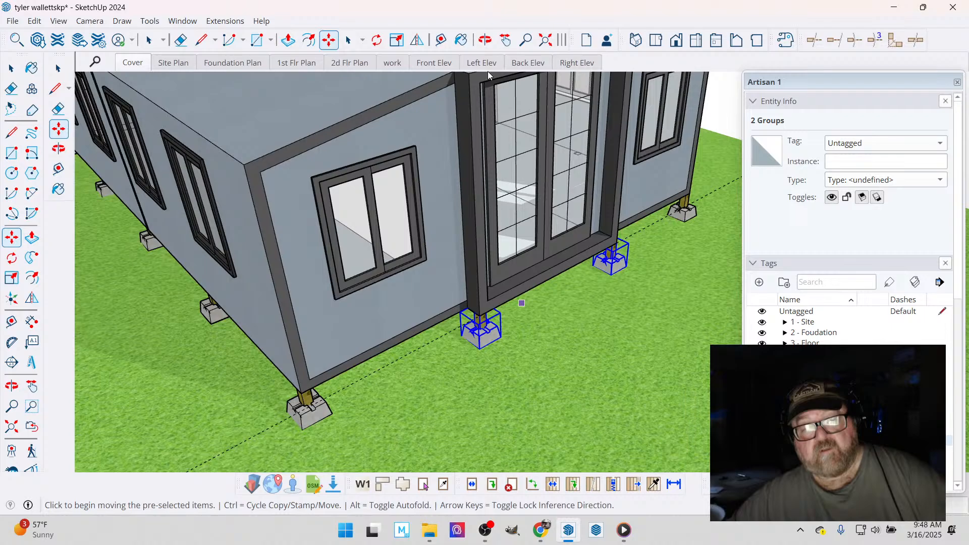
- Extend the selection to all the piers along the home's front end, checking it from several angles
{"action": "middle_click_drag", "start_coordinate": [488, 76], "coordinate": [331, 266]}
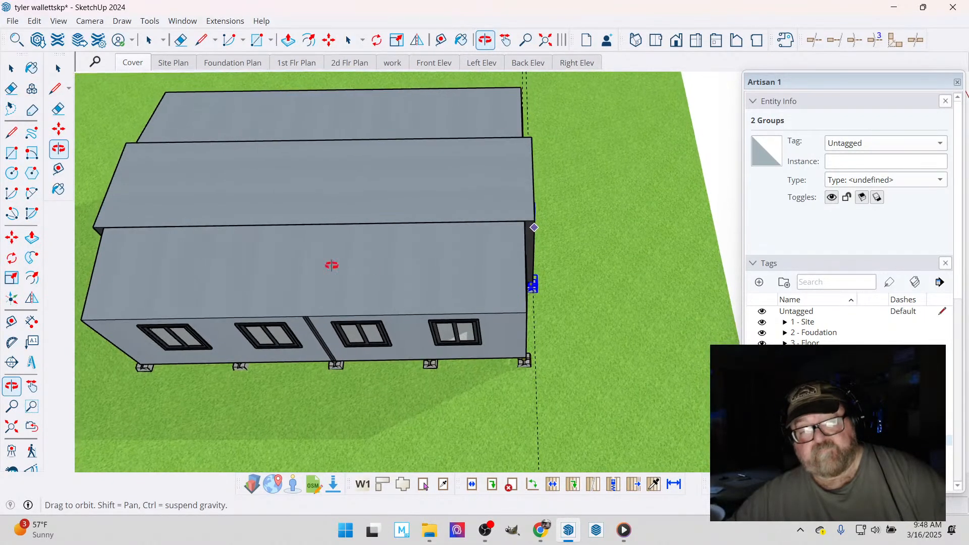
{"action": "left_click", "coordinate": [11, 68]}
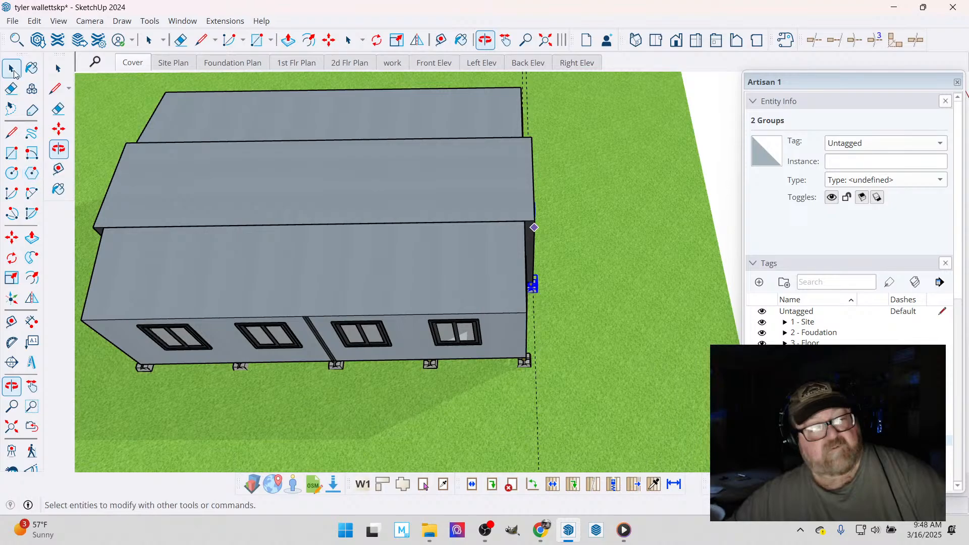
{"action": "scroll", "coordinate": [631, 161], "scroll_direction": "down", "scroll_amount": 3}
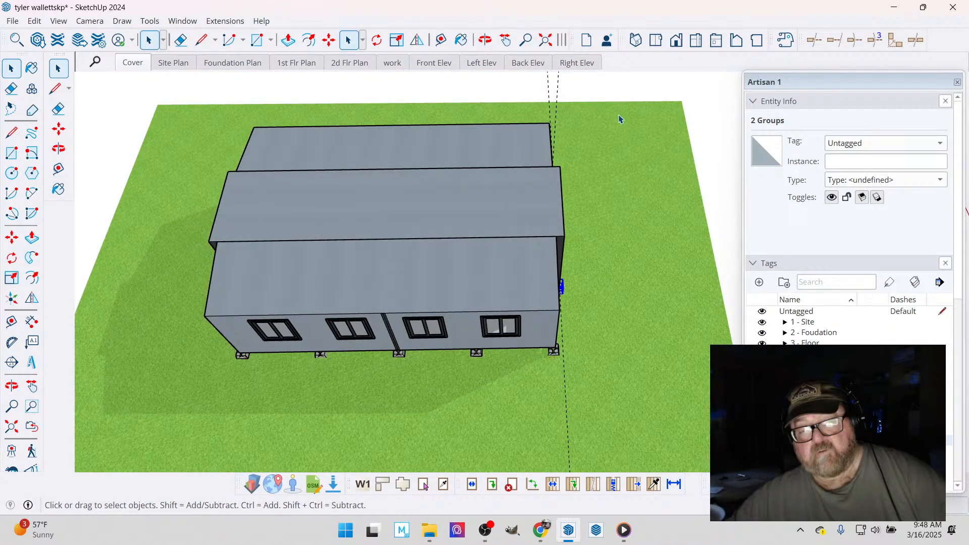
{"action": "left_click_drag", "start_coordinate": [537, 108], "coordinate": [599, 405]}
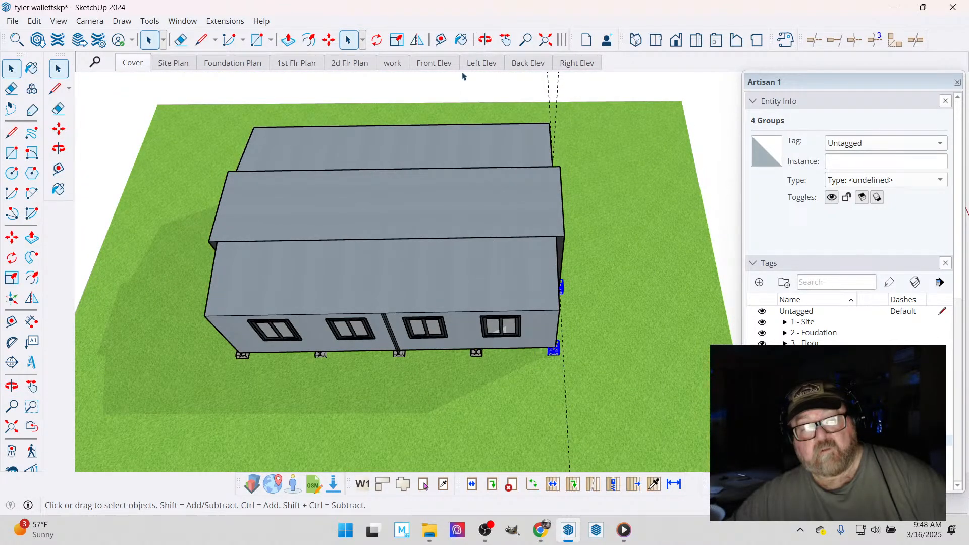
{"action": "scroll", "coordinate": [443, 218], "scroll_direction": "up", "scroll_amount": 3}
{"action": "middle_click_drag", "start_coordinate": [443, 218], "coordinate": [86, 175]}
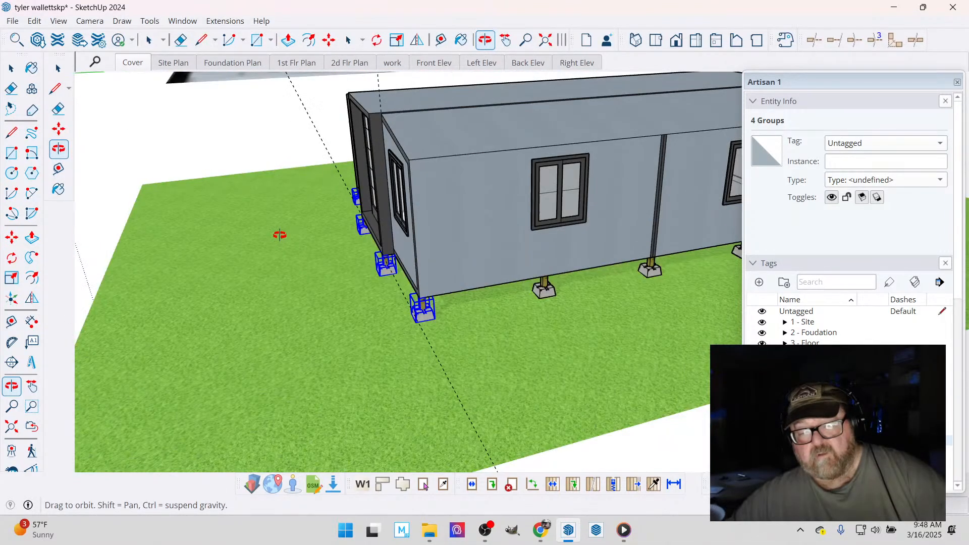
{"action": "scroll", "coordinate": [487, 288], "scroll_direction": "up", "scroll_amount": 4}
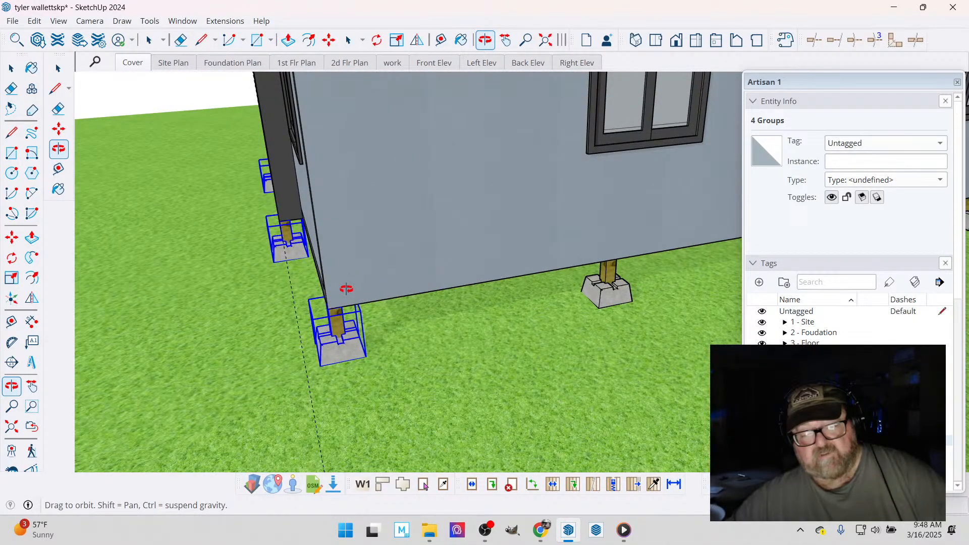
{"action": "middle_click_drag", "start_coordinate": [347, 289], "coordinate": [340, 331]}
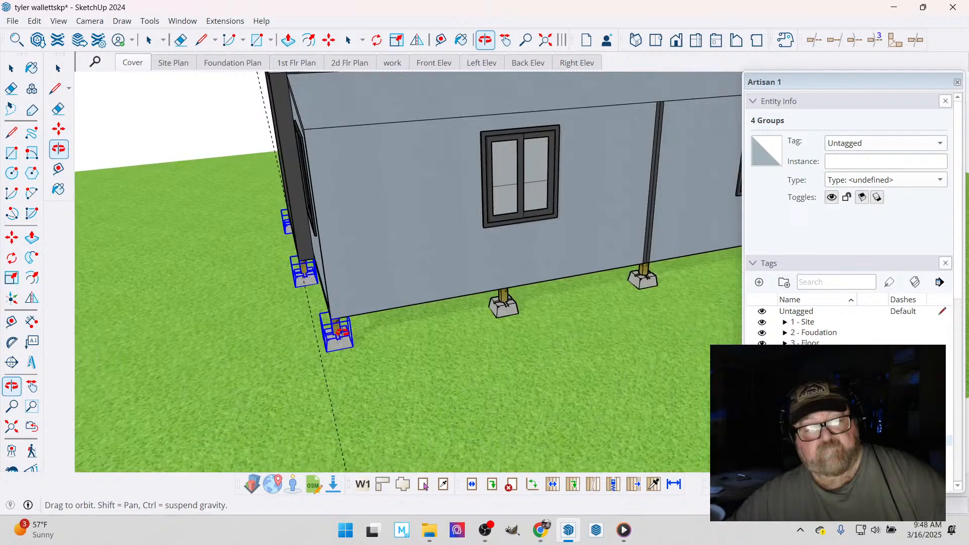
{"action": "scroll", "coordinate": [396, 333], "scroll_direction": "down", "scroll_amount": 2}
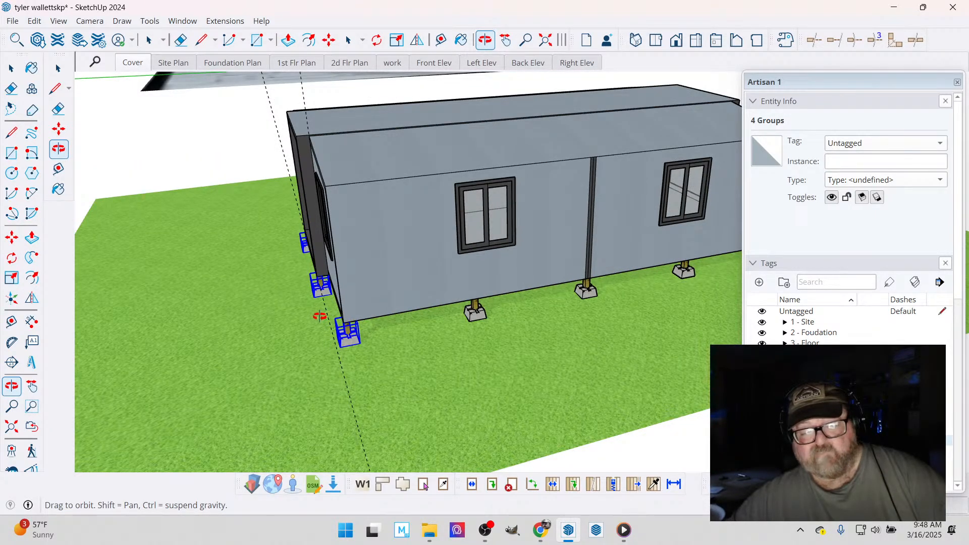
{"action": "scroll", "coordinate": [320, 317], "scroll_direction": "down", "scroll_amount": 3}
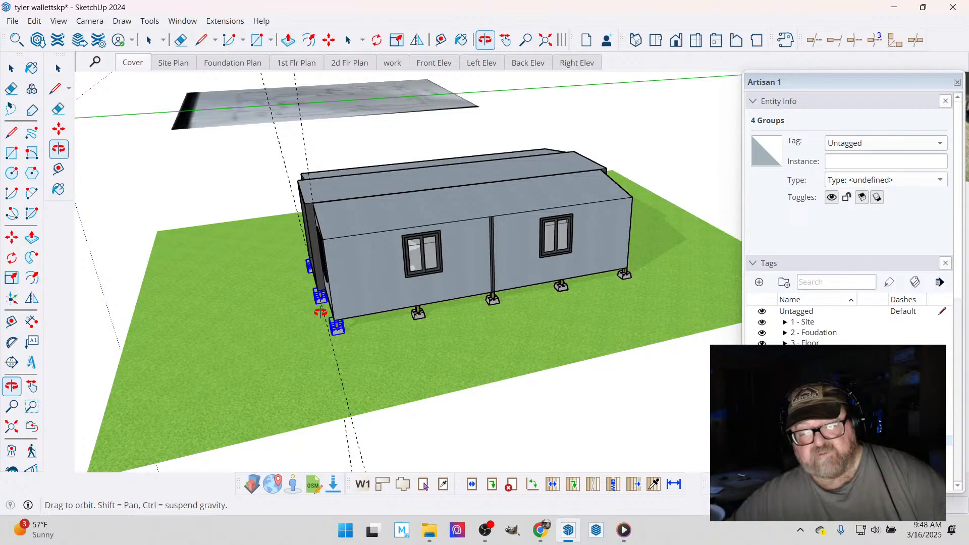
- Select all the piers around the home, leaving out the home itself, and cut them
{"action": "key", "text": "space"}
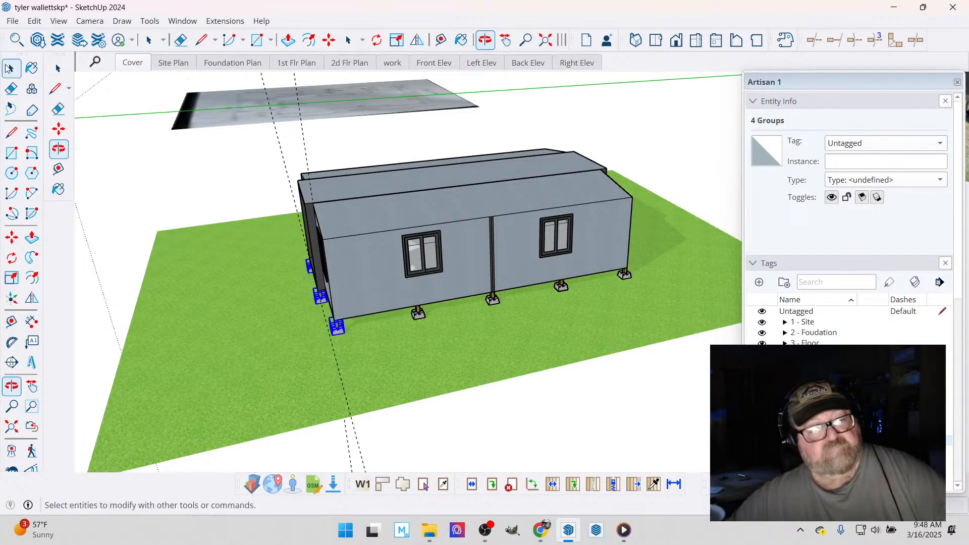
{"action": "left_click_drag", "start_coordinate": [263, 124], "coordinate": [686, 396]}
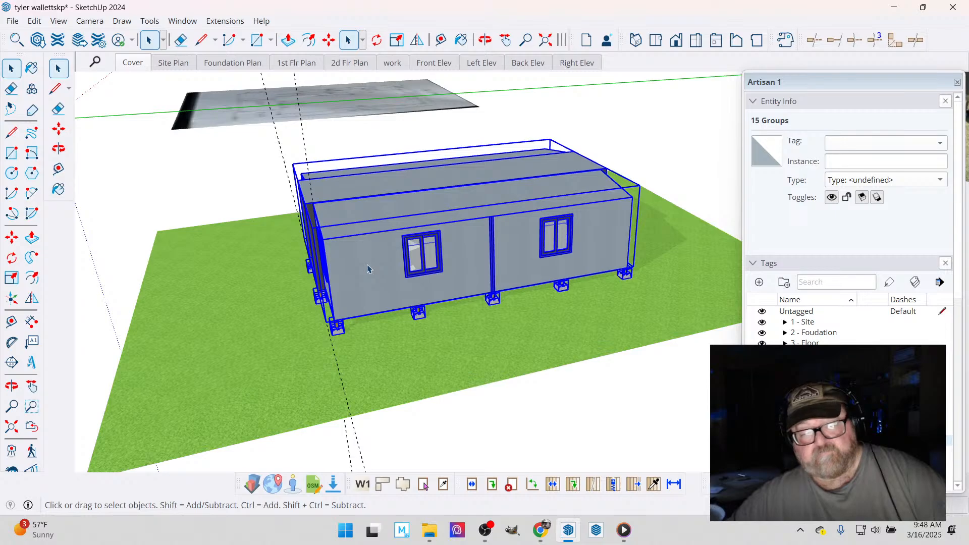
{"action": "left_click", "coordinate": [364, 261], "text": "shift"}
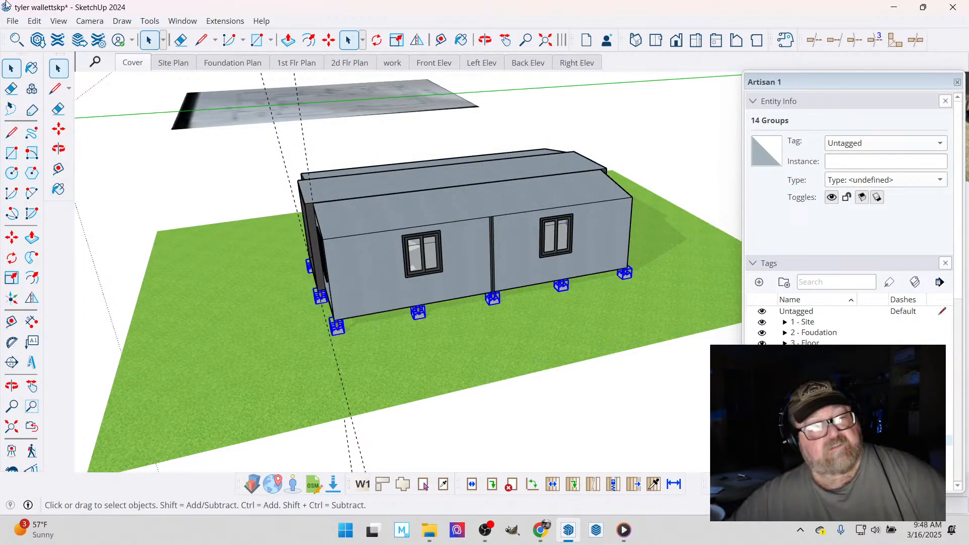
{"action": "left_click", "coordinate": [32, 21]}
{"action": "left_click", "coordinate": [40, 67]}
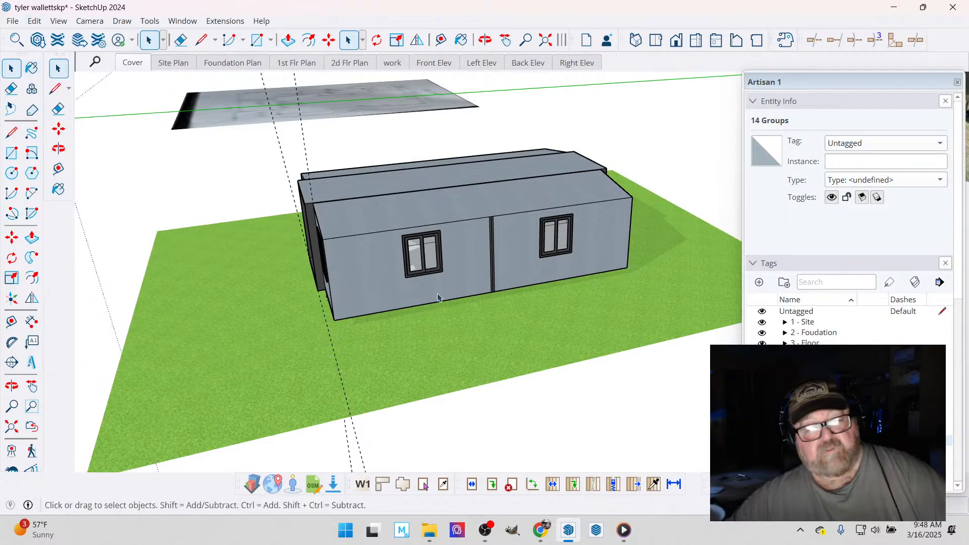
- Paste the piers in place inside the home group and finish editing the group
{"action": "double_click", "coordinate": [382, 253]}
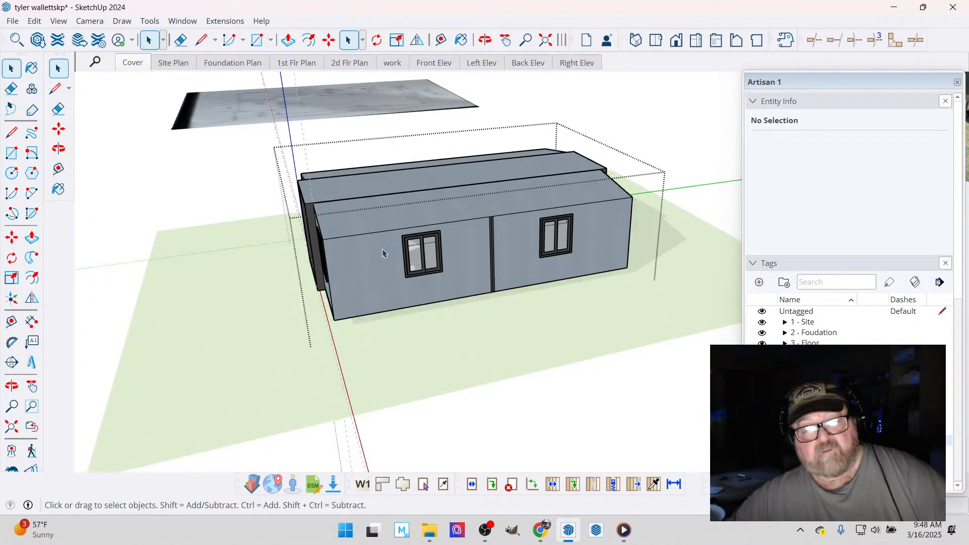
{"action": "left_click", "coordinate": [35, 20]}
{"action": "left_click", "coordinate": [69, 117]}
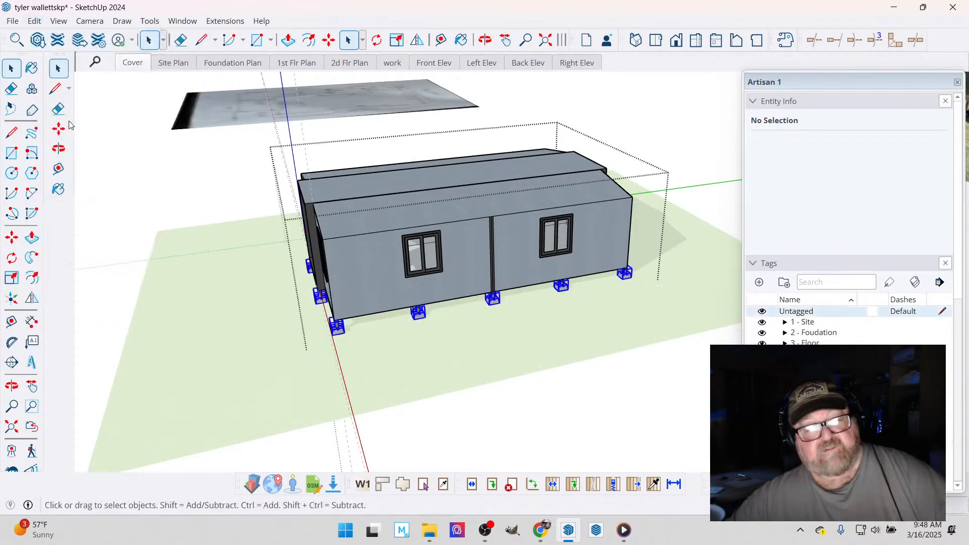
{"action": "left_click", "coordinate": [222, 258]}
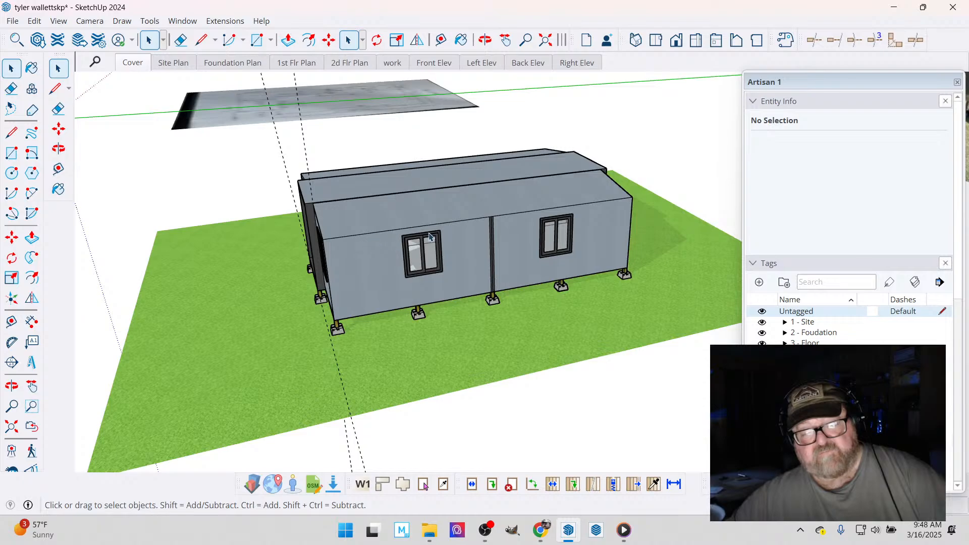
- Open the home for editing and select its entire front end together with the front piers
{"action": "scroll", "coordinate": [340, 284], "scroll_direction": "up", "scroll_amount": 3}
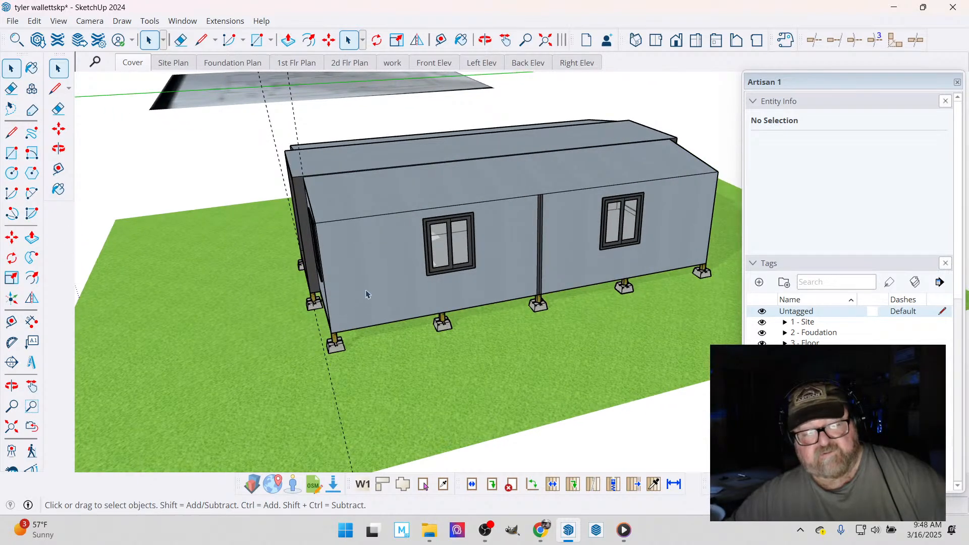
{"action": "left_click", "coordinate": [366, 294]}
{"action": "double_click", "coordinate": [344, 269]}
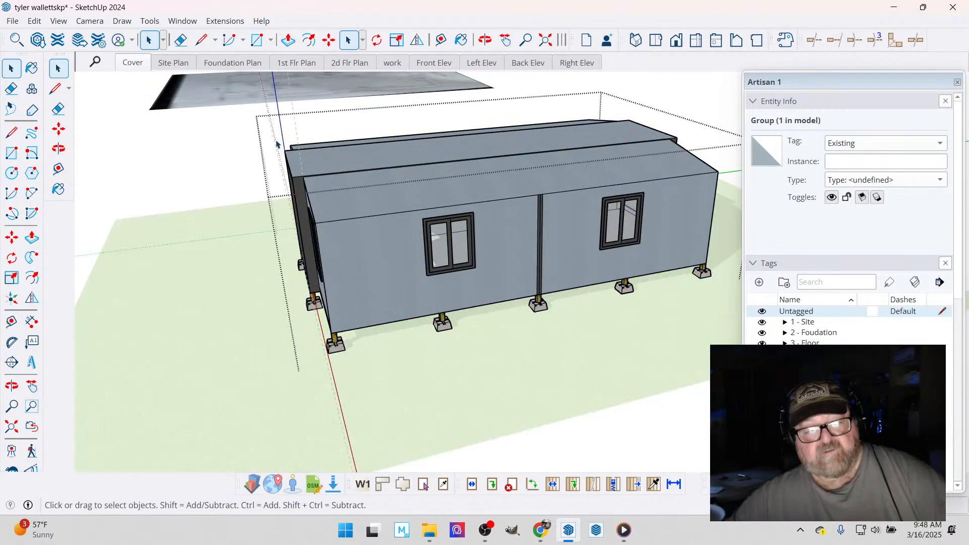
{"action": "mouse_move", "coordinate": [247, 115]}
{"action": "left_mouse_down"}
{"action": "mouse_move", "coordinate": [315, 340]}
{"action": "mouse_move", "coordinate": [362, 378]}
{"action": "left_mouse_up"}
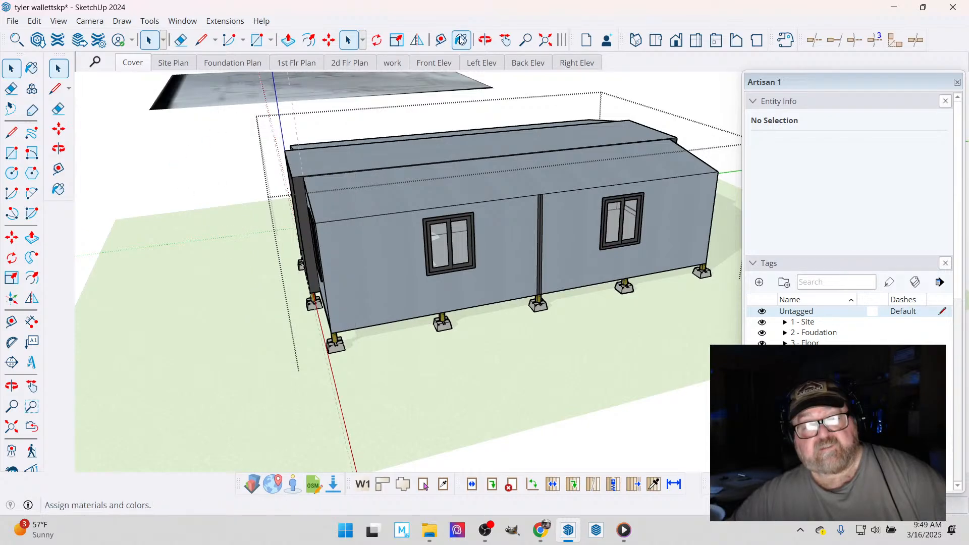
{"action": "left_click", "coordinate": [484, 40]}
{"action": "left_click_drag", "start_coordinate": [519, 219], "coordinate": [320, 275]}
{"action": "left_click", "coordinate": [9, 70]}
{"action": "left_click", "coordinate": [7, 73]}
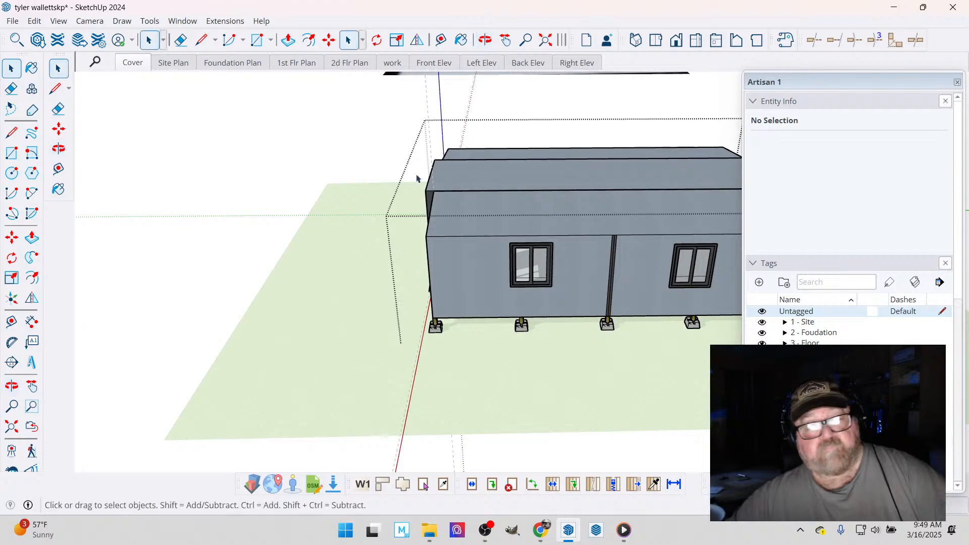
{"action": "left_click_drag", "start_coordinate": [373, 123], "coordinate": [477, 386]}
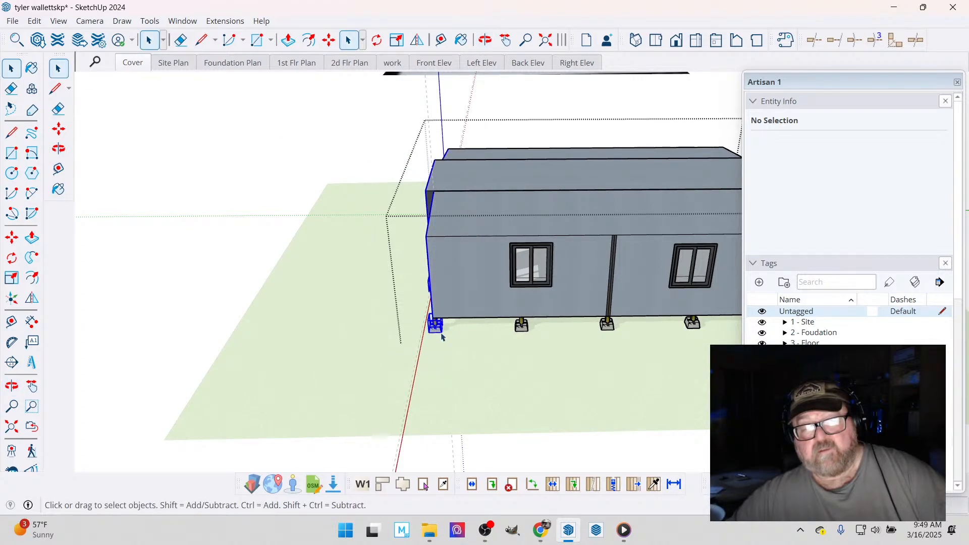
- Move the selected front end and its piers slightly inward along the home's length
{"action": "scroll", "coordinate": [431, 286], "scroll_direction": "up", "scroll_amount": 2}
{"action": "scroll", "coordinate": [439, 301], "scroll_direction": "up", "scroll_amount": 3}
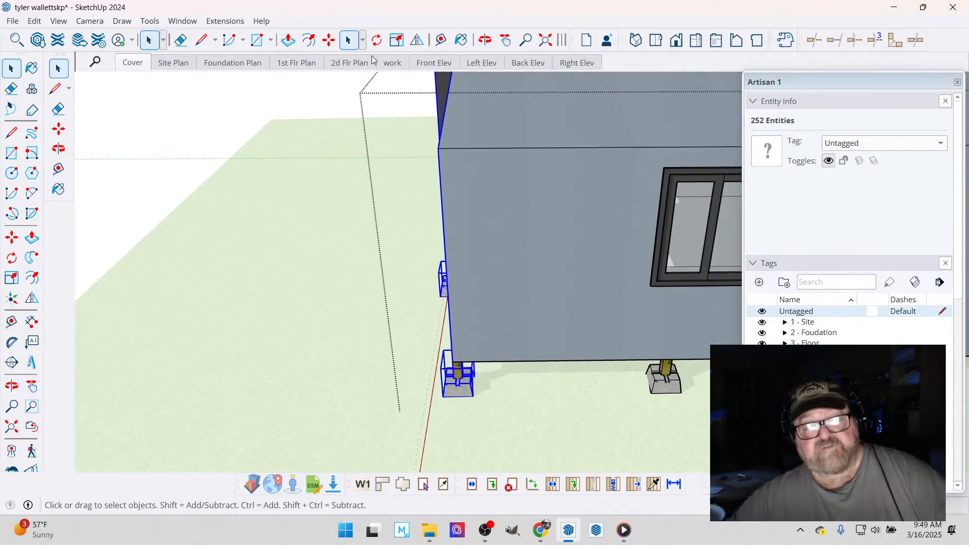
{"action": "left_click", "coordinate": [328, 39]}
{"action": "scroll", "coordinate": [454, 364], "scroll_direction": "up", "scroll_amount": 2}
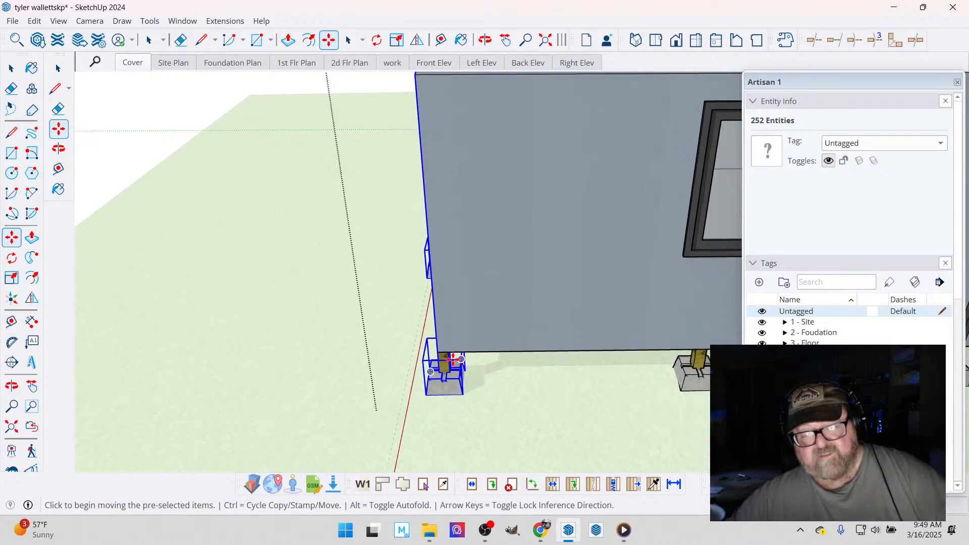
{"action": "left_click", "coordinate": [453, 357]}
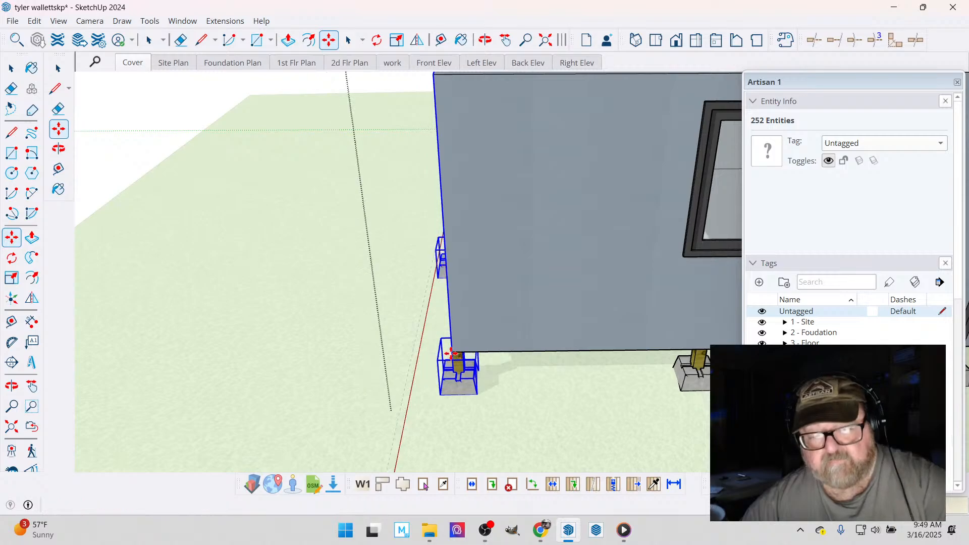
{"action": "left_click", "coordinate": [443, 344]}
{"action": "scroll", "coordinate": [445, 344], "scroll_direction": "down", "scroll_amount": 5}
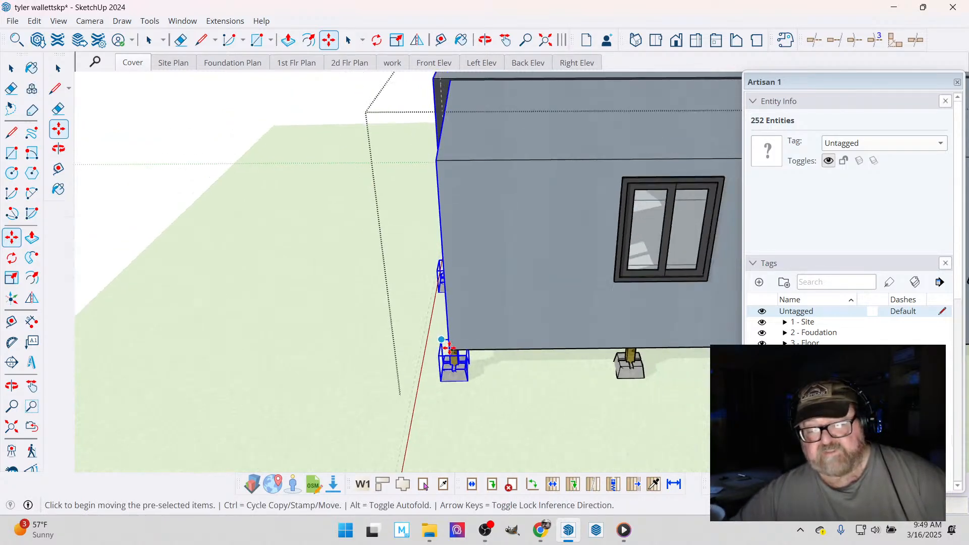
{"action": "scroll", "coordinate": [556, 325], "scroll_direction": "up", "scroll_amount": 2}
{"action": "scroll", "coordinate": [555, 326], "scroll_direction": "up", "scroll_amount": 3}
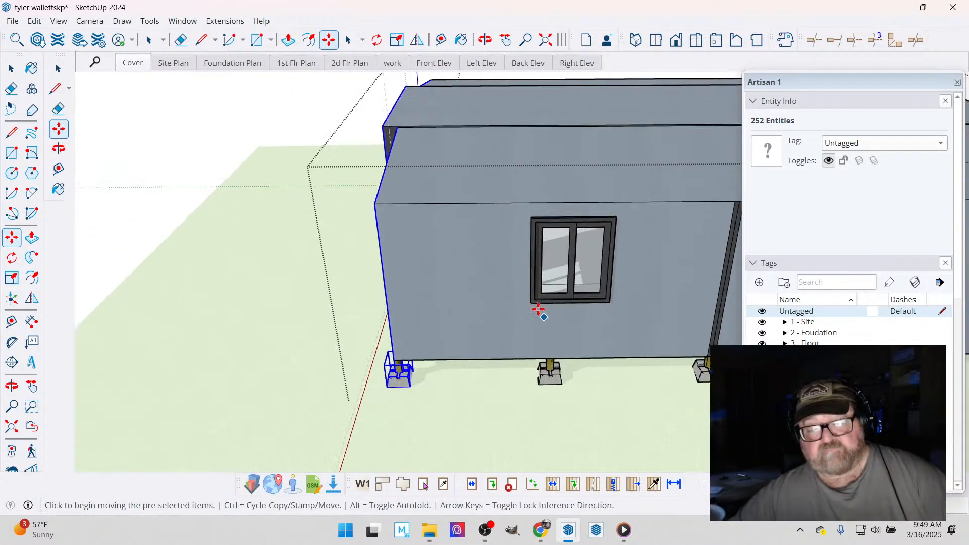
{"action": "key", "text": "t"}
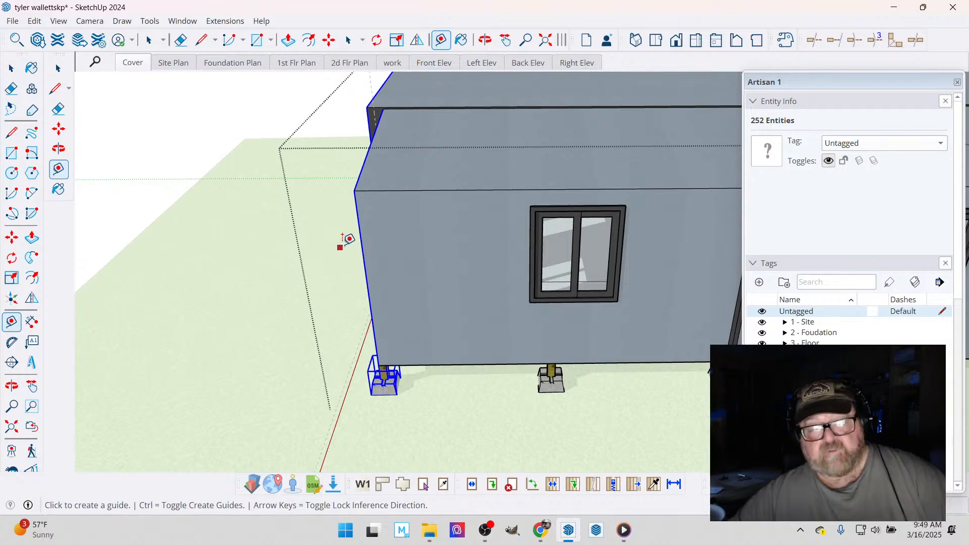
{"action": "left_click", "coordinate": [360, 227]}
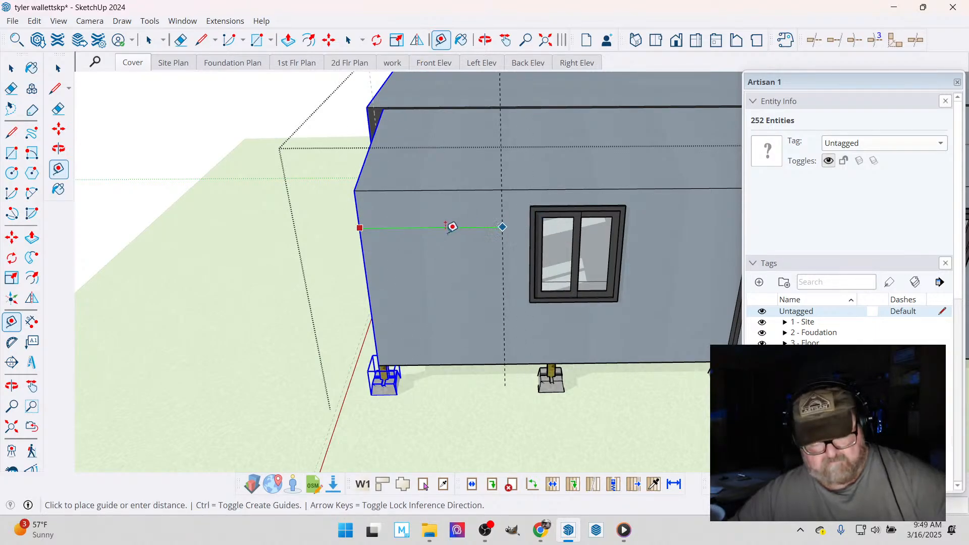
{"action": "key", "text": "Escape"}
- Measure from the home's front end edge to the vertical trim mid-wall on the two-window long side
{"action": "scroll", "coordinate": [396, 248], "scroll_direction": "down", "scroll_amount": 3}
{"action": "scroll", "coordinate": [391, 242], "scroll_direction": "down", "scroll_amount": 1}
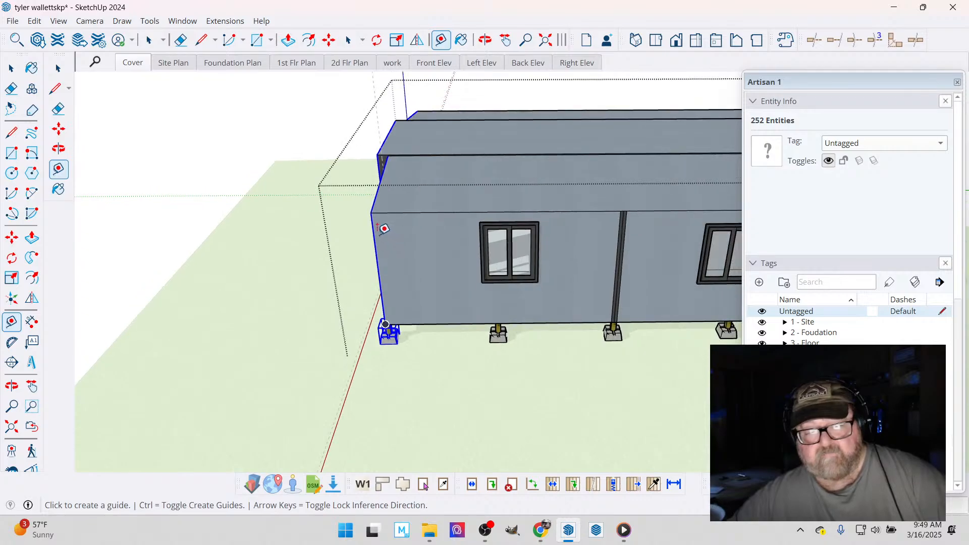
{"action": "left_click", "coordinate": [374, 233]}
{"action": "scroll", "coordinate": [628, 208], "scroll_direction": "up", "scroll_amount": 3}
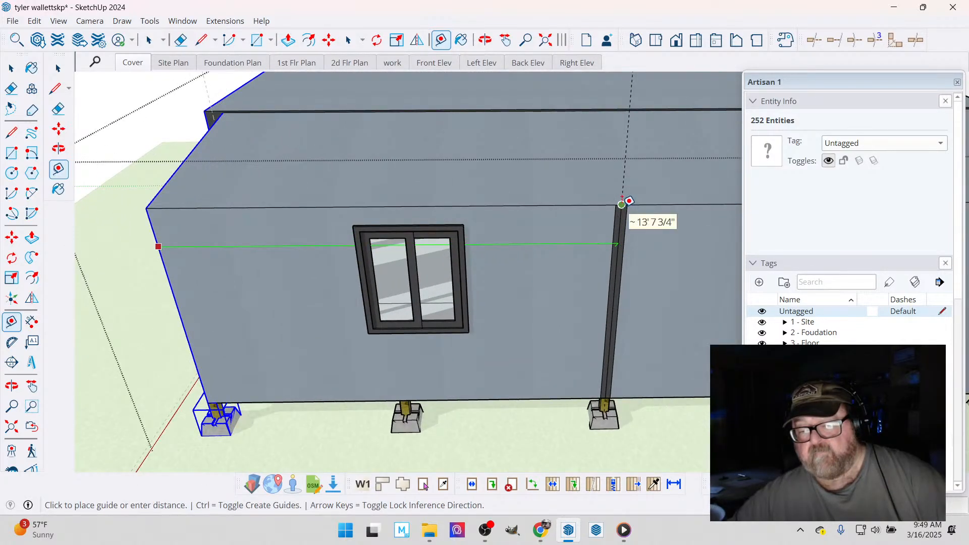
{"action": "left_click", "coordinate": [449, 266]}
{"action": "scroll", "coordinate": [433, 264], "scroll_direction": "down", "scroll_amount": 3}
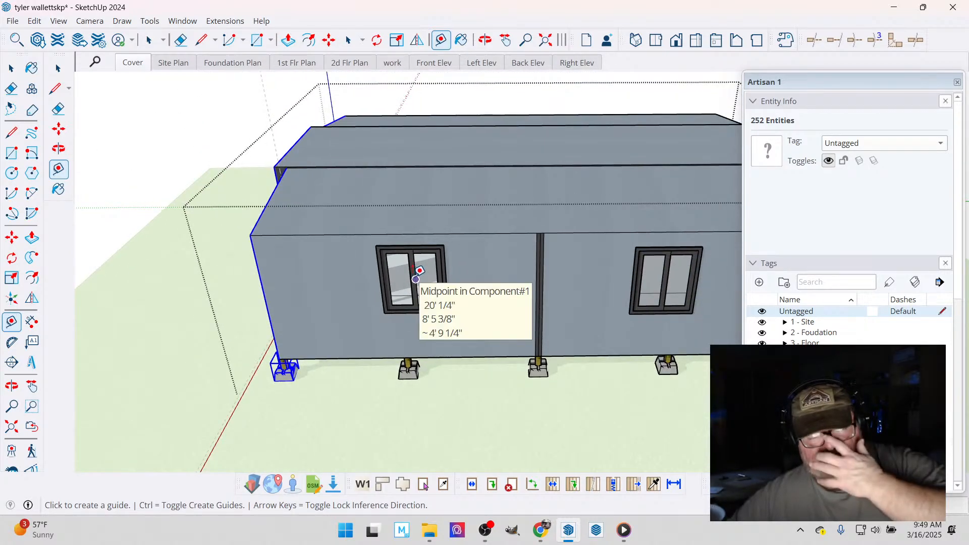
{"action": "scroll", "coordinate": [415, 271], "scroll_direction": "down", "scroll_amount": 1}
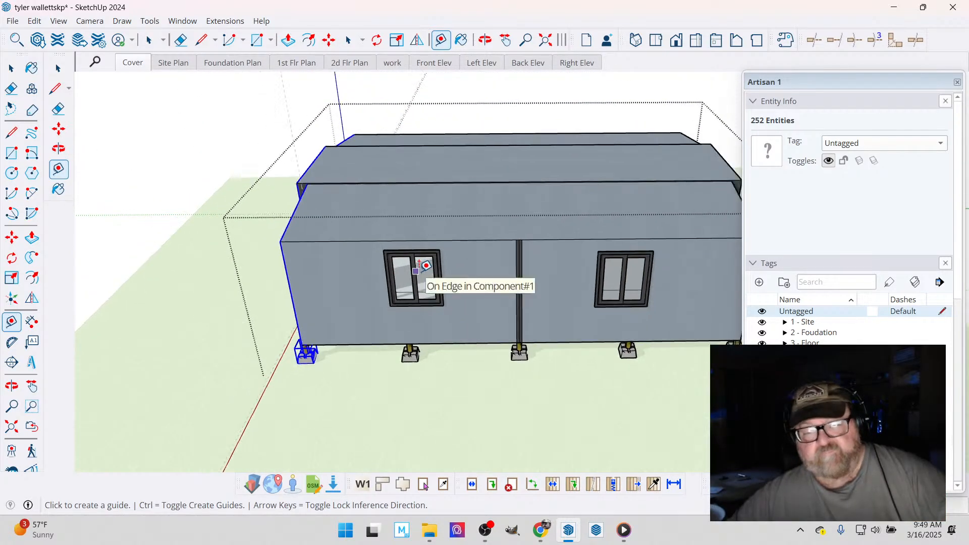
{"action": "scroll", "coordinate": [416, 271], "scroll_direction": "down", "scroll_amount": 1}
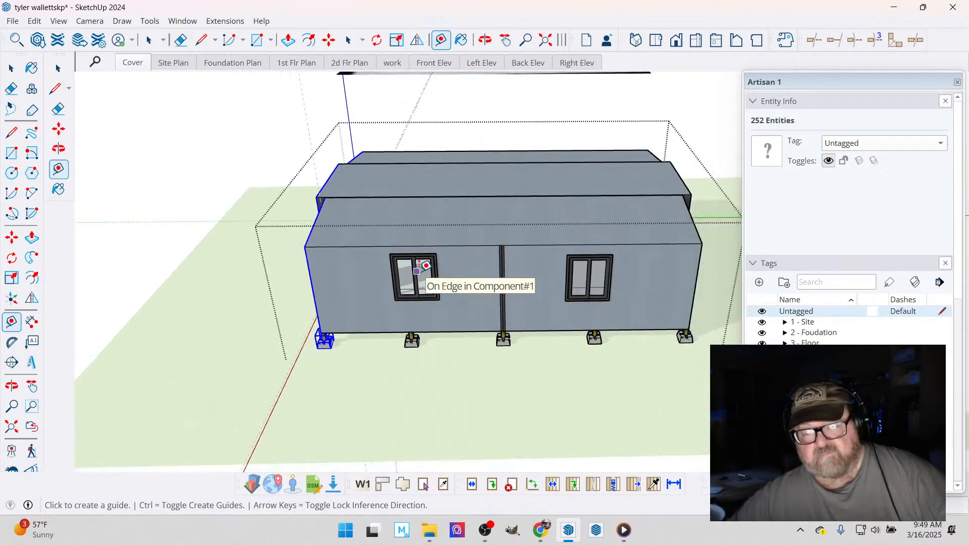
- Finish editing the home and clear the selection, with the four-window long side in view
{"action": "left_click", "coordinate": [485, 41]}
{"action": "left_click_drag", "start_coordinate": [563, 246], "coordinate": [272, 345]}
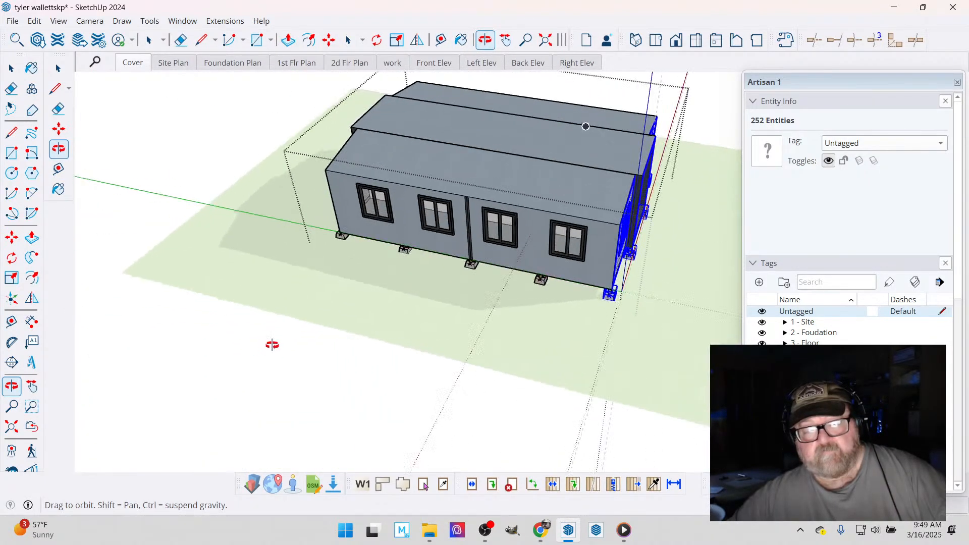
{"action": "left_click_drag", "start_coordinate": [370, 305], "coordinate": [394, 316]}
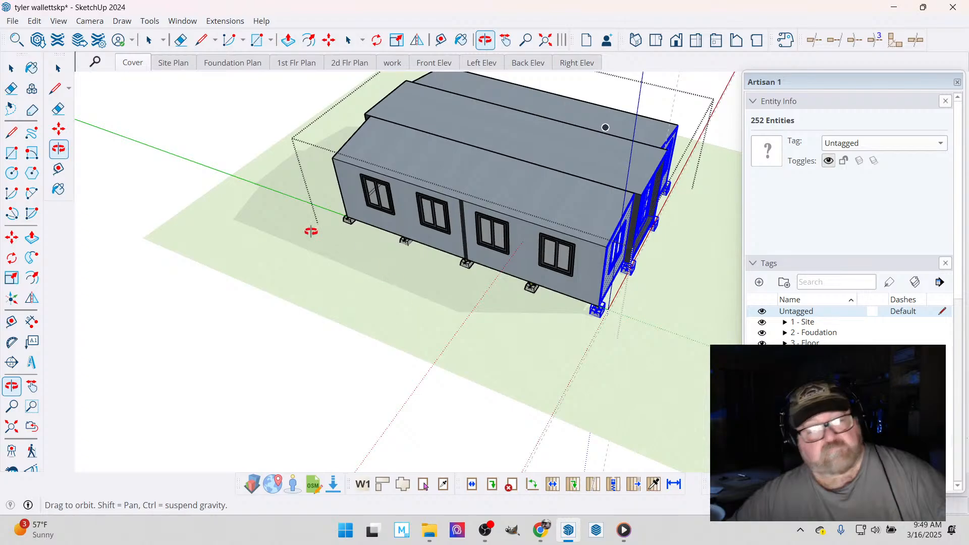
{"action": "left_click", "coordinate": [11, 69]}
{"action": "left_click", "coordinate": [168, 119]}
- Measure from the front corner of the four-window long wall to its vertical mid-wall trim
{"action": "scroll", "coordinate": [582, 321], "scroll_direction": "up", "scroll_amount": 3}
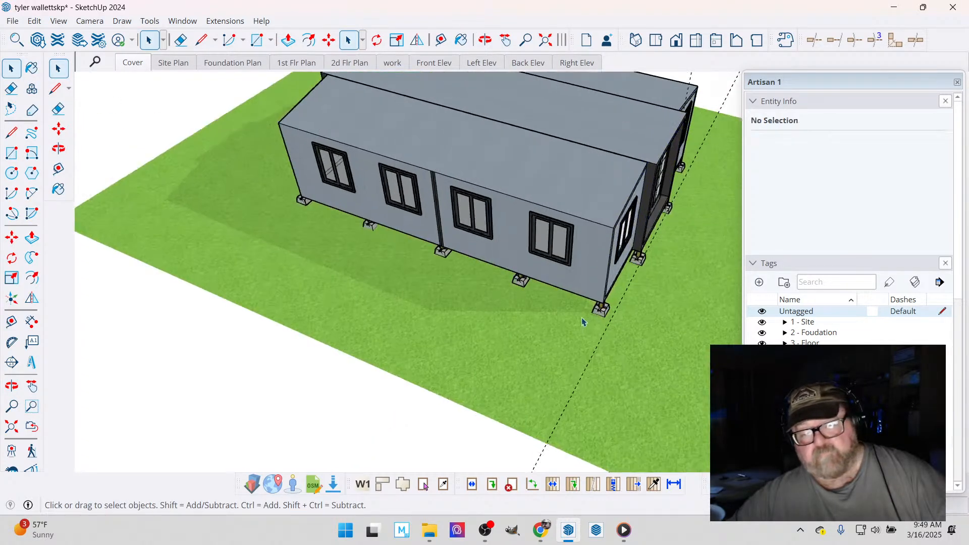
{"action": "scroll", "coordinate": [582, 322], "scroll_direction": "up", "scroll_amount": 1}
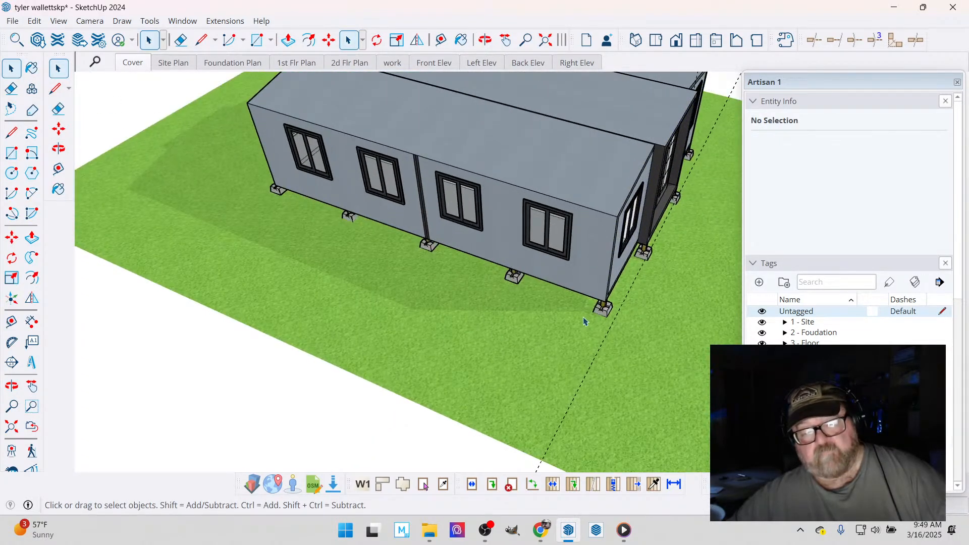
{"action": "left_click", "coordinate": [483, 42]}
{"action": "left_click_drag", "start_coordinate": [544, 230], "coordinate": [586, 199]}
{"action": "scroll", "coordinate": [598, 187], "scroll_direction": "up", "scroll_amount": 3}
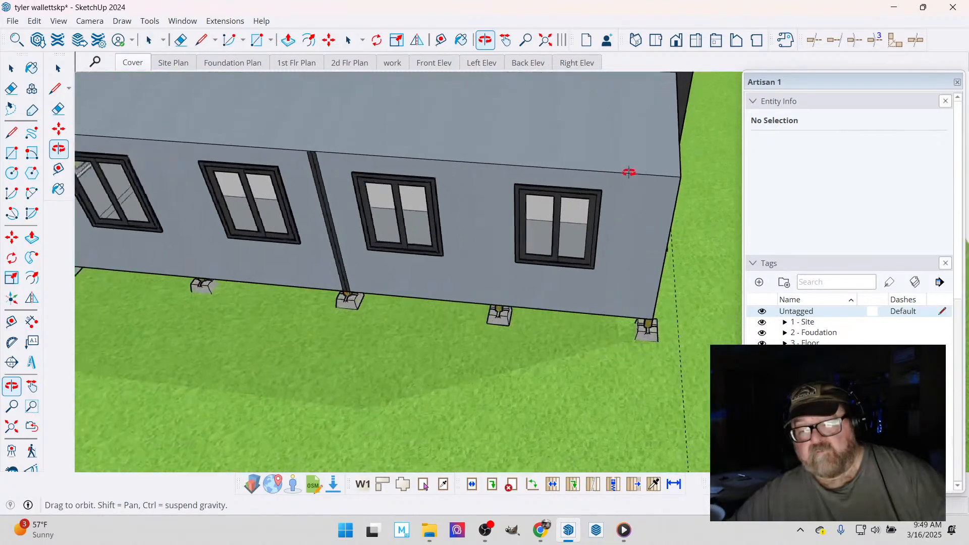
{"action": "scroll", "coordinate": [629, 172], "scroll_direction": "up", "scroll_amount": 1}
{"action": "key", "text": "t"}
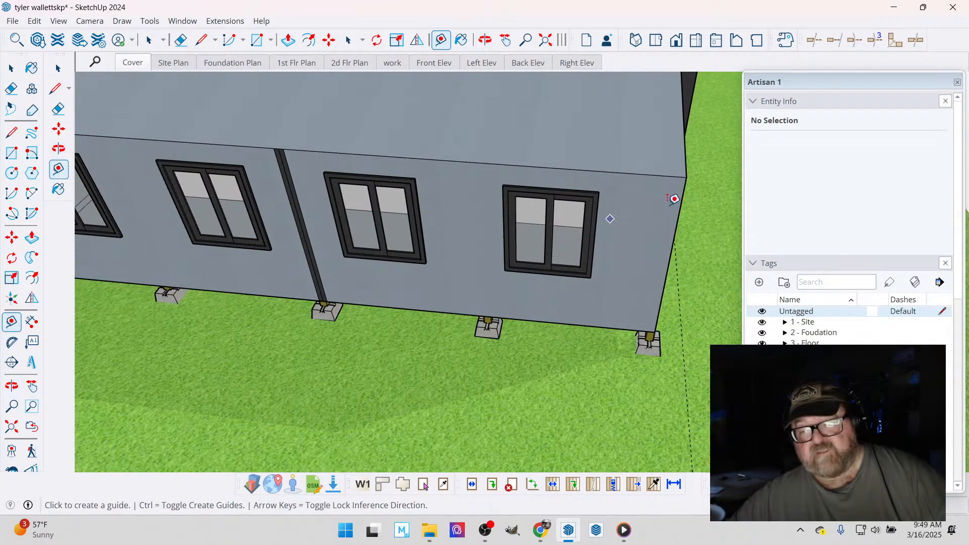
{"action": "left_click", "coordinate": [682, 199]}
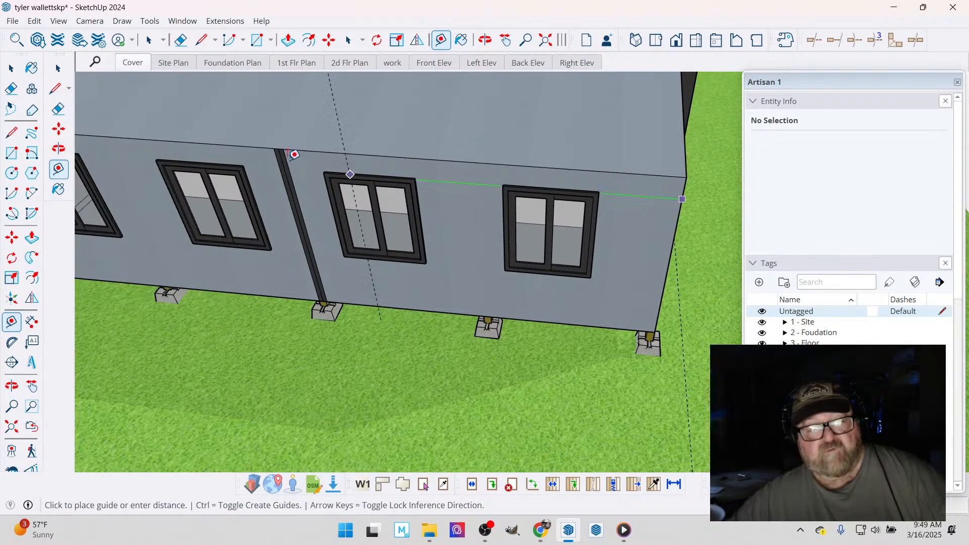
{"action": "scroll", "coordinate": [286, 149], "scroll_direction": "up", "scroll_amount": 4}
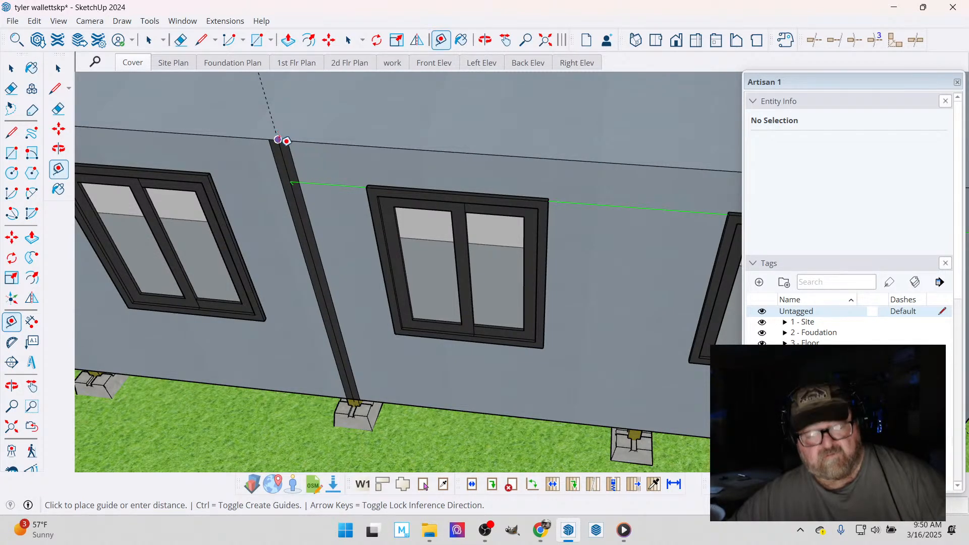
{"action": "left_click", "coordinate": [345, 225]}
{"action": "scroll", "coordinate": [364, 243], "scroll_direction": "down", "scroll_amount": 5}
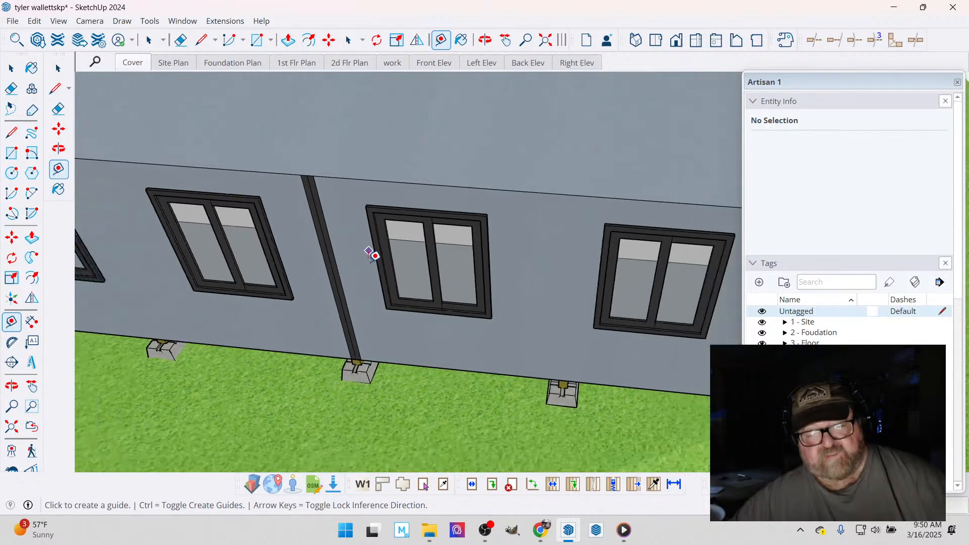
{"action": "scroll", "coordinate": [383, 266], "scroll_direction": "down", "scroll_amount": 5}
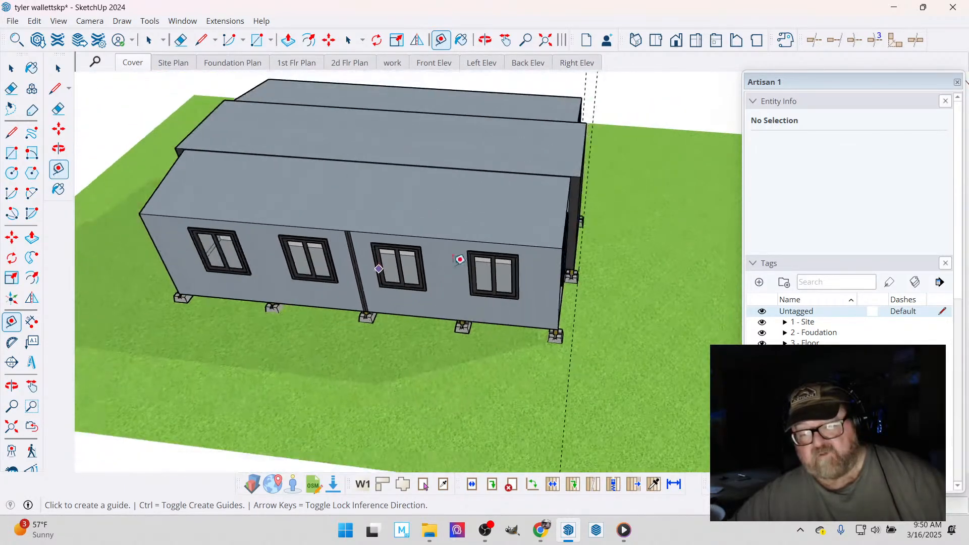
- Erase the guide line running across the ground along the home's front end
{"action": "left_click", "coordinate": [485, 39]}
{"action": "left_click_drag", "start_coordinate": [481, 167], "coordinate": [348, 244]}
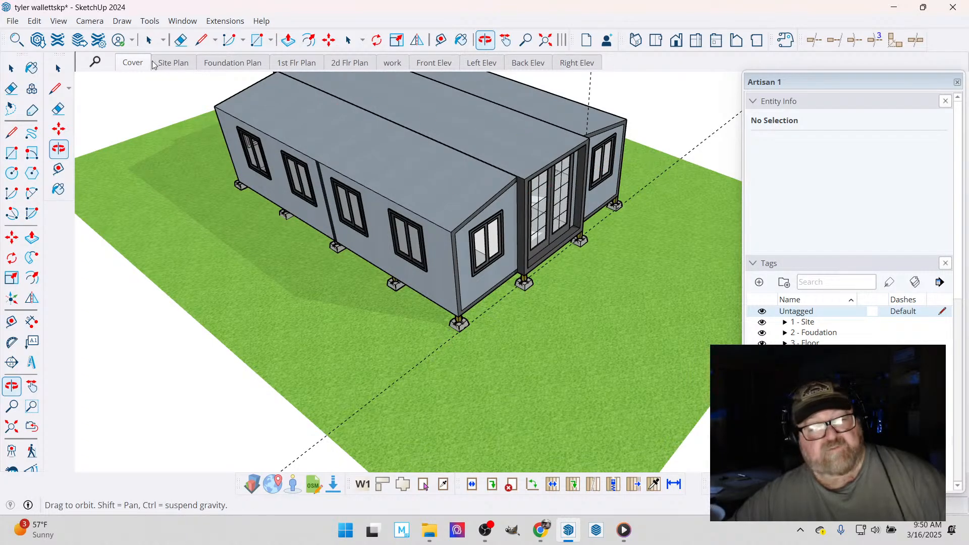
{"action": "left_click", "coordinate": [180, 40]}
{"action": "left_click", "coordinate": [717, 139]}
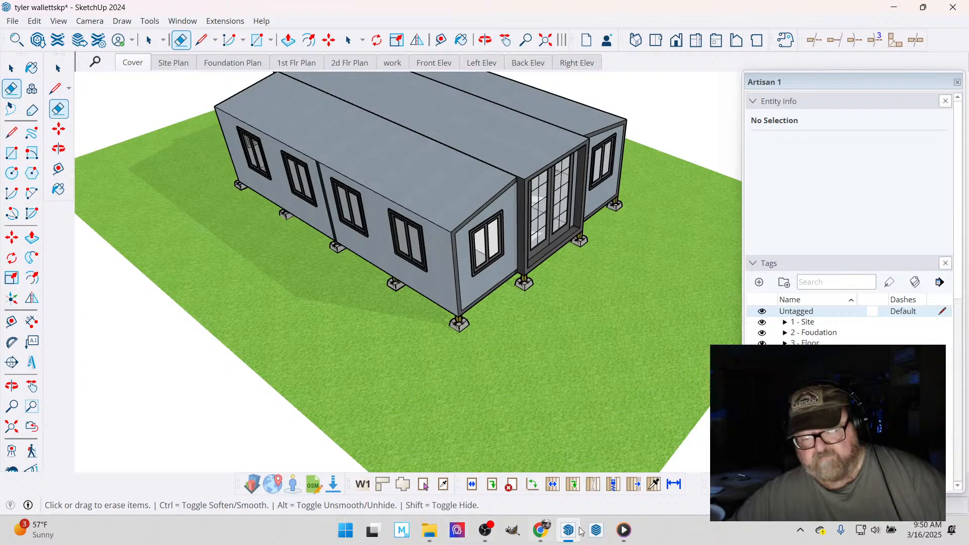
- Switch to the YouTube Studio live stream page in Chrome
{"action": "left_click", "coordinate": [539, 533]}
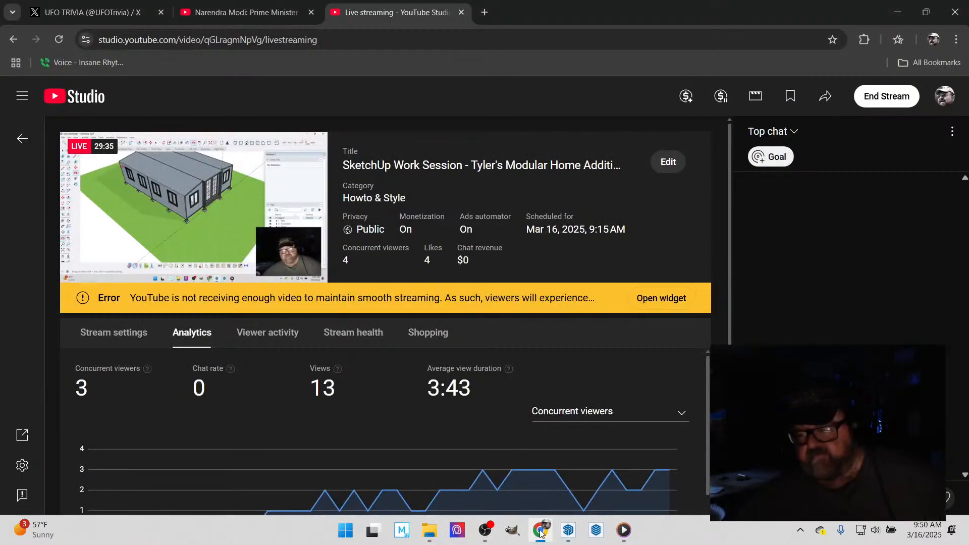
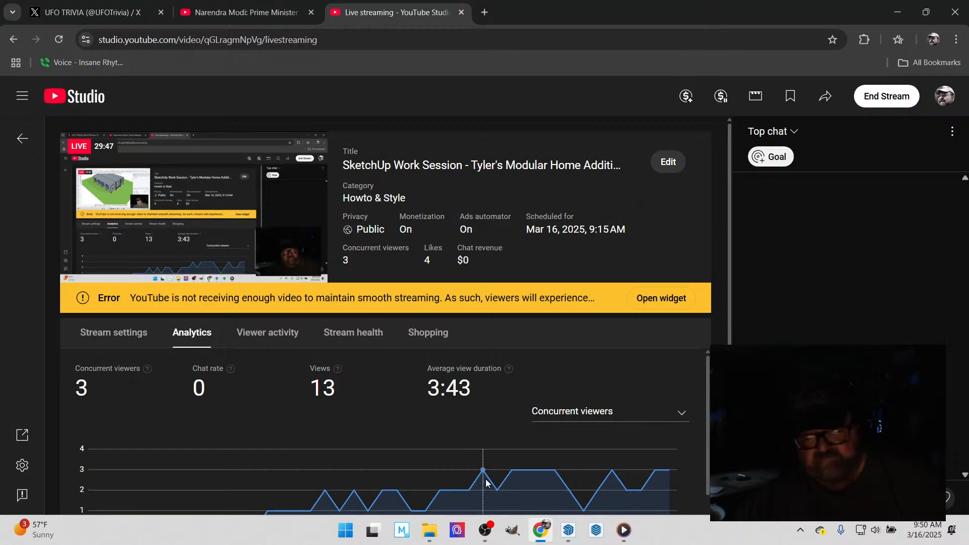
- Switch to SketchUp and turn on the floor plan under the 3 - Floor tag folder
{"action": "mouse_move", "coordinate": [541, 534]}
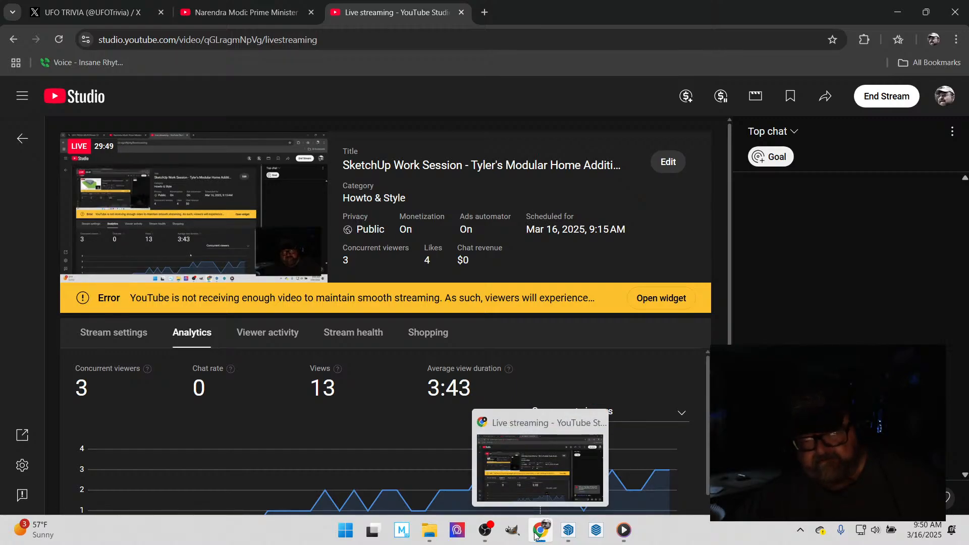
{"action": "left_click", "coordinate": [568, 530]}
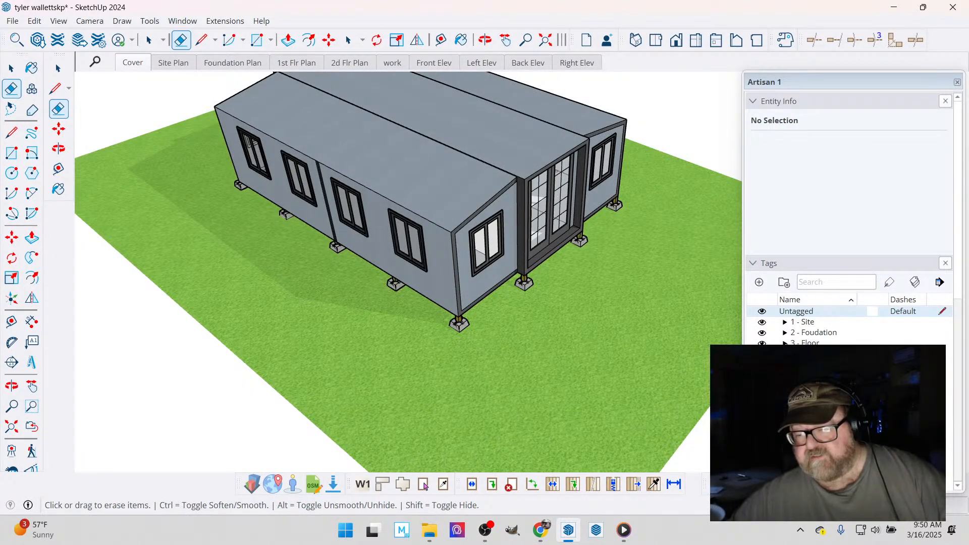
{"action": "left_click", "coordinate": [785, 343]}
{"action": "left_click", "coordinate": [762, 354]}
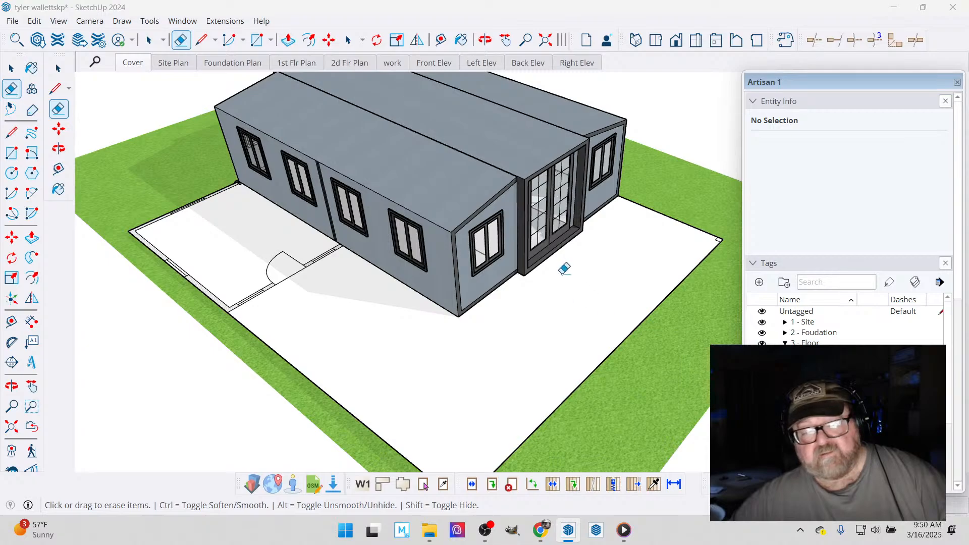
- Open the home's group and move the two piers under the middle section's rear end outward, exposing the top of the post
{"action": "left_click", "coordinate": [485, 40]}
{"action": "left_click_drag", "start_coordinate": [281, 190], "coordinate": [92, 258]}
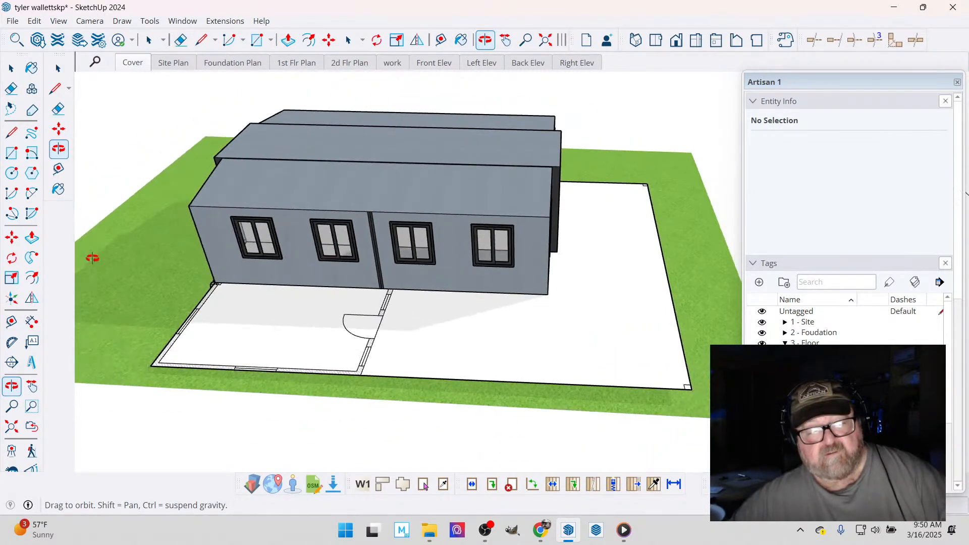
{"action": "scroll", "coordinate": [106, 259], "scroll_direction": "up", "scroll_amount": 8}
{"action": "left_click_drag", "start_coordinate": [442, 304], "coordinate": [543, 281]}
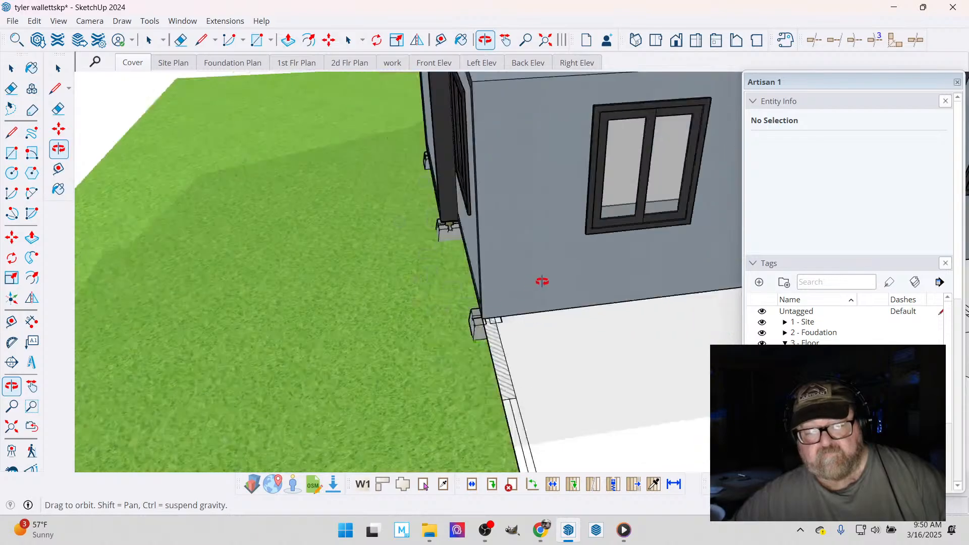
{"action": "scroll", "coordinate": [542, 281], "scroll_direction": "down", "scroll_amount": 4}
{"action": "scroll", "coordinate": [520, 184], "scroll_direction": "up", "scroll_amount": 6}
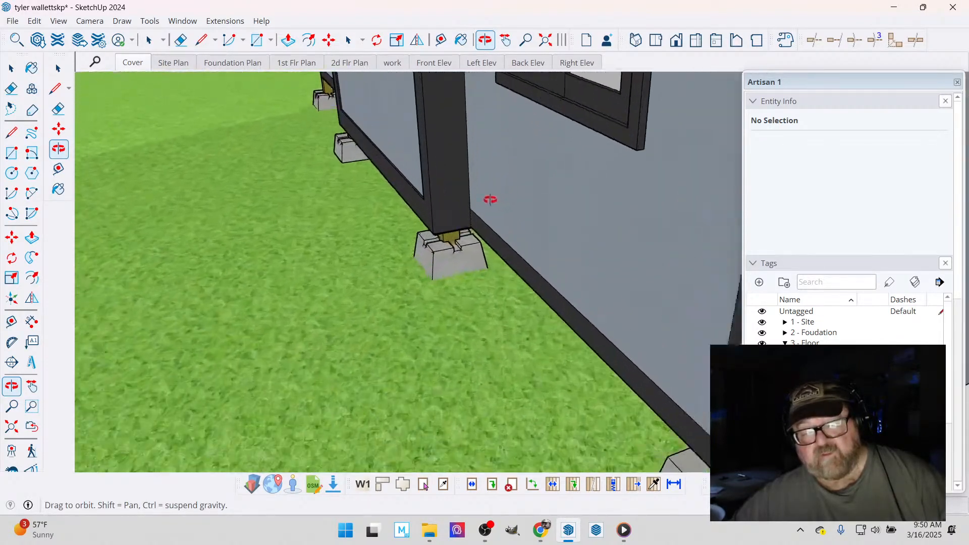
{"action": "left_click_drag", "start_coordinate": [490, 199], "coordinate": [498, 115]}
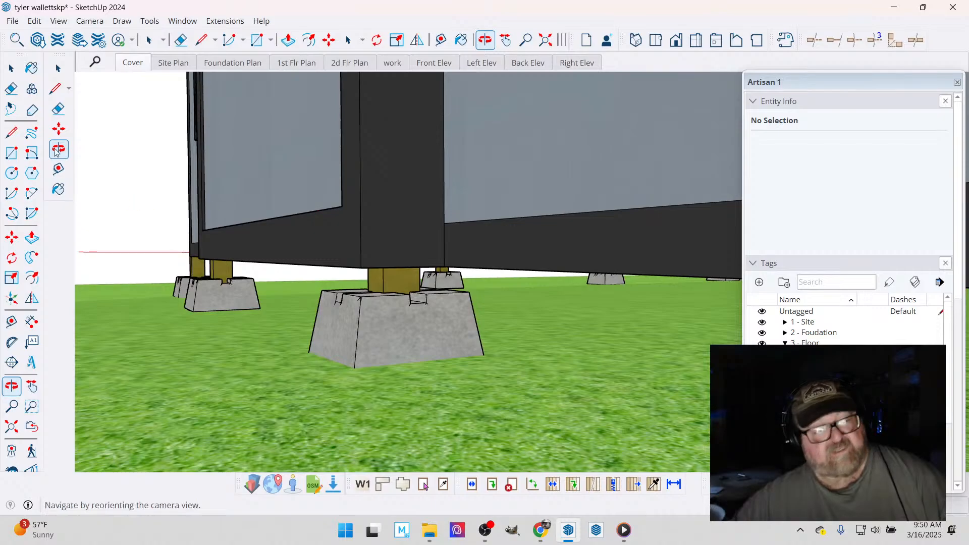
{"action": "left_click", "coordinate": [16, 65]}
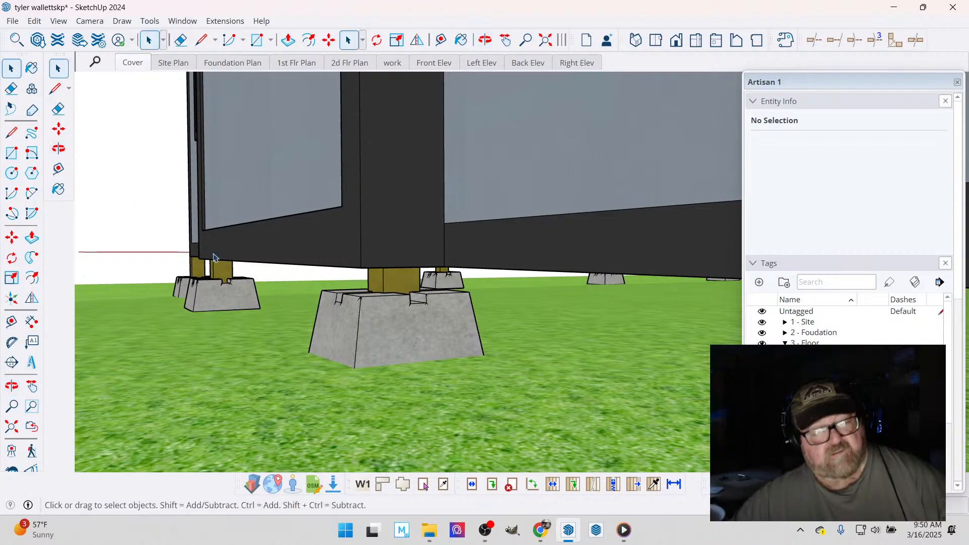
{"action": "left_click", "coordinate": [220, 295]}
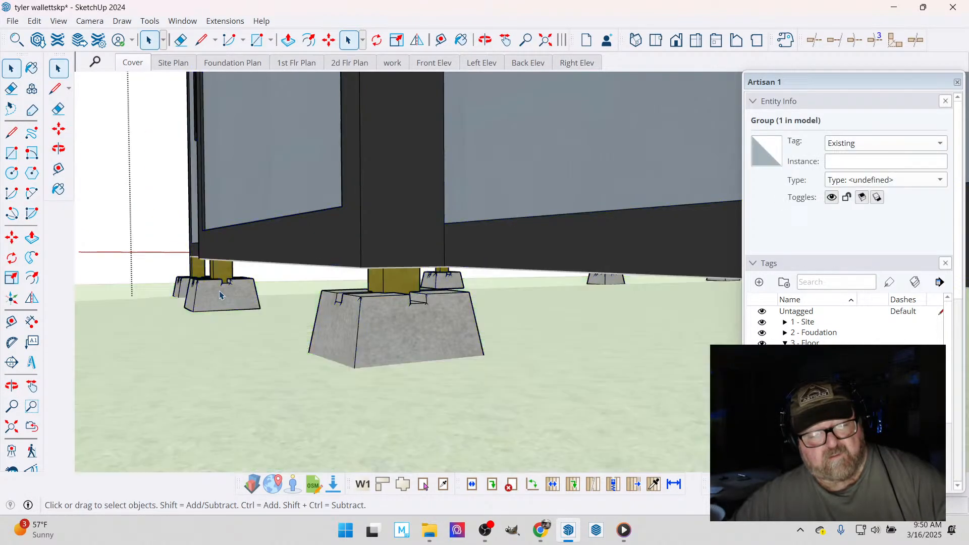
{"action": "left_click", "coordinate": [398, 318], "text": "ctrl"}
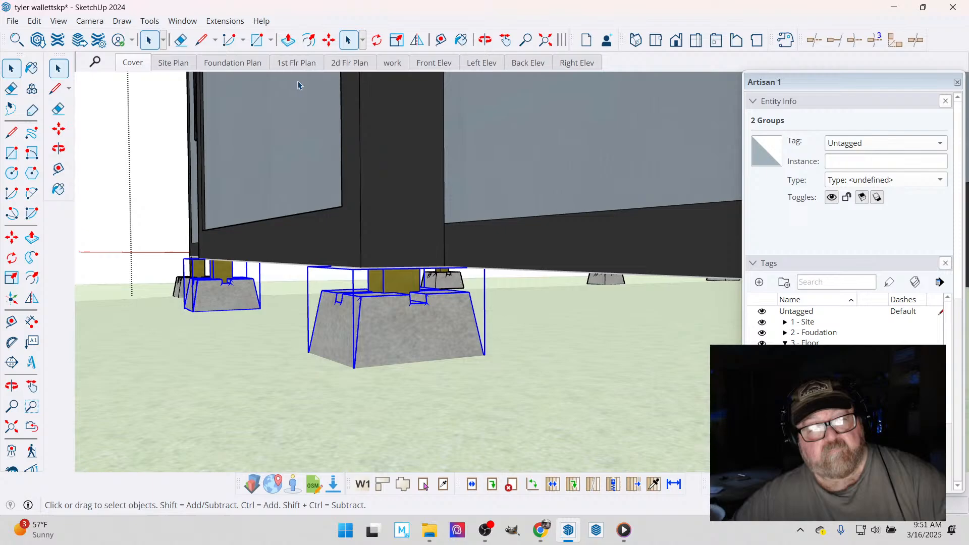
{"action": "left_click", "coordinate": [328, 40]}
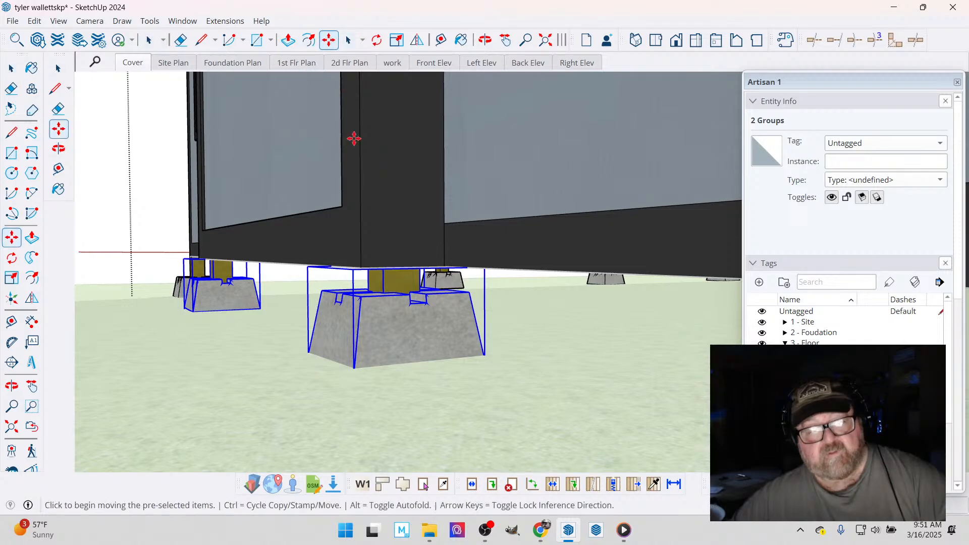
{"action": "left_click", "coordinate": [386, 269]}
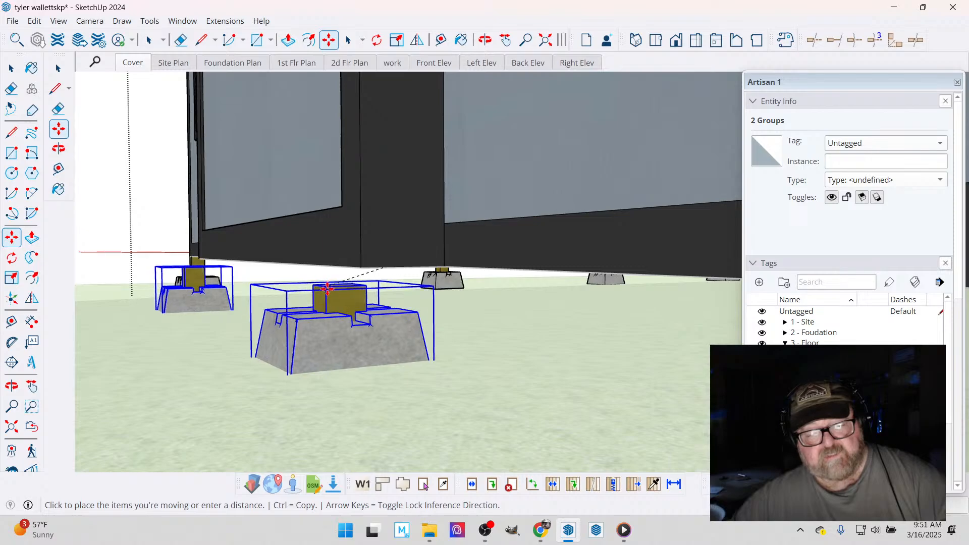
{"action": "left_click", "coordinate": [322, 299]}
- Snap the two selected piers back so the post's top corner meets the middle section's bottom corner
{"action": "scroll", "coordinate": [322, 299], "scroll_direction": "up", "scroll_amount": 3}
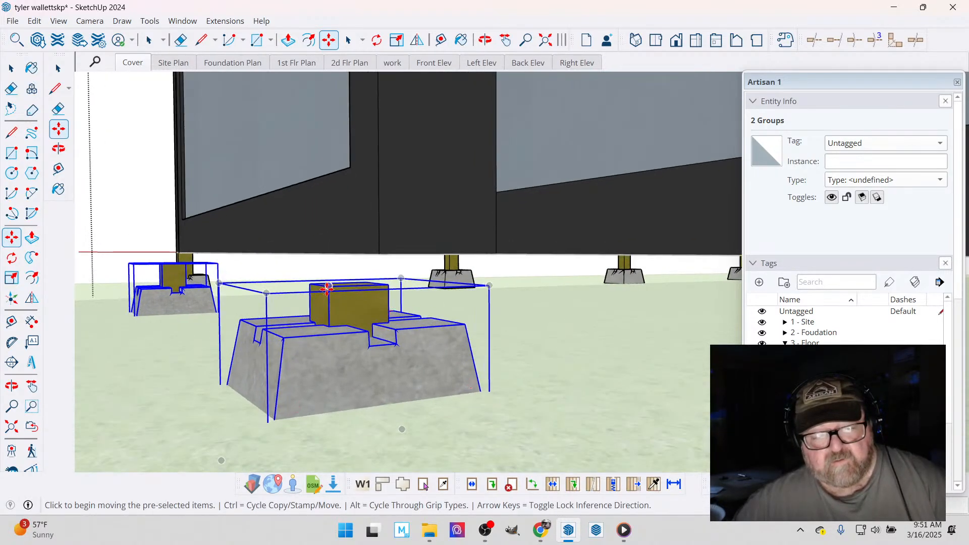
{"action": "left_click", "coordinate": [326, 289]}
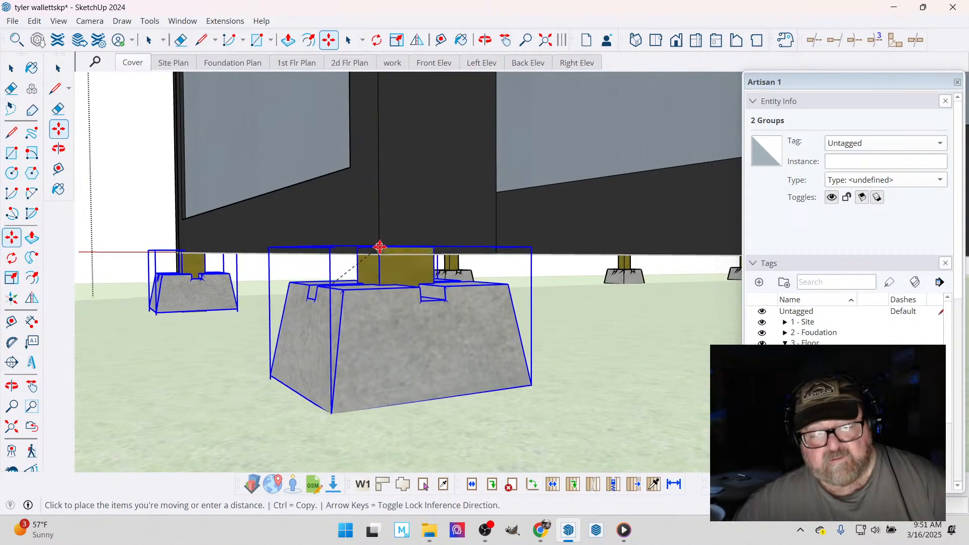
{"action": "left_click", "coordinate": [380, 247]}
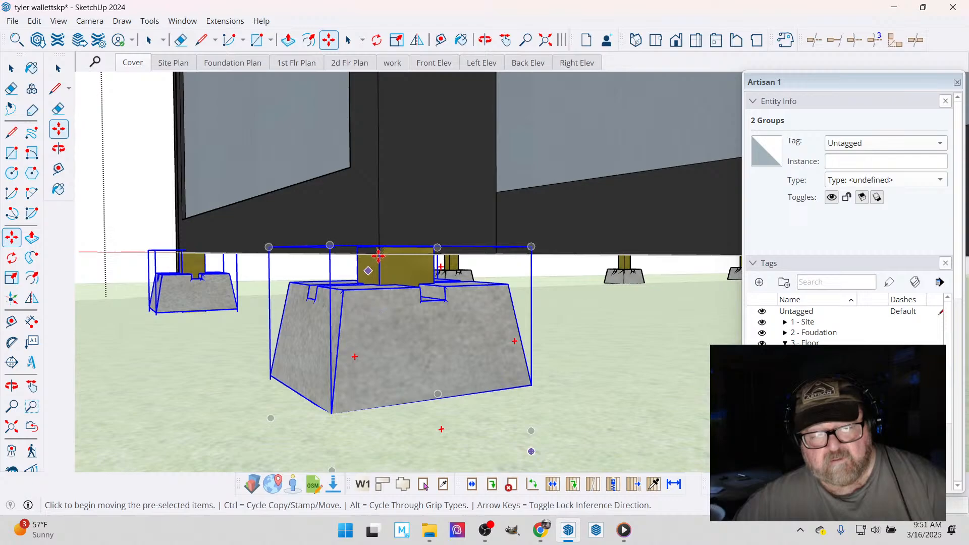
{"action": "scroll", "coordinate": [379, 255], "scroll_direction": "up", "scroll_amount": 2}
{"action": "left_click", "coordinate": [385, 241]}
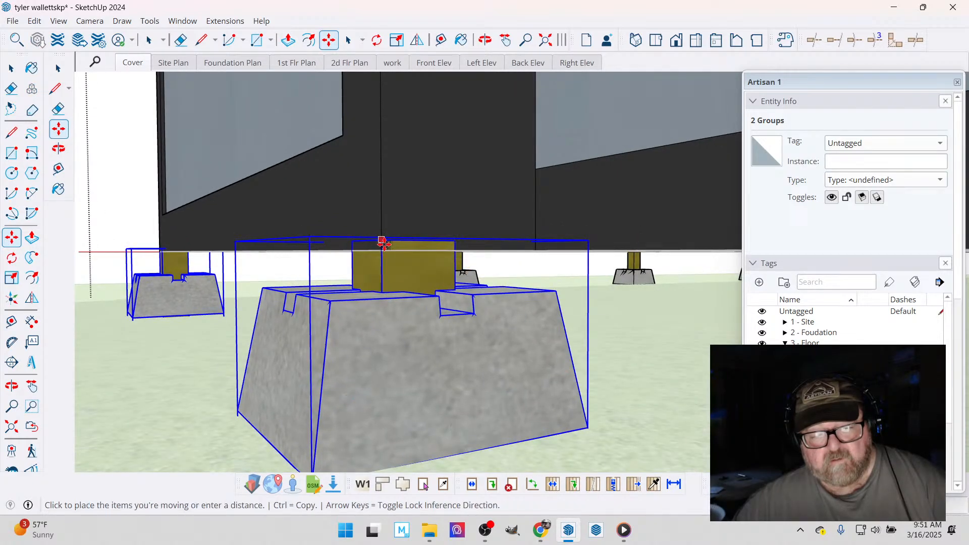
{"action": "left_click", "coordinate": [382, 251]}
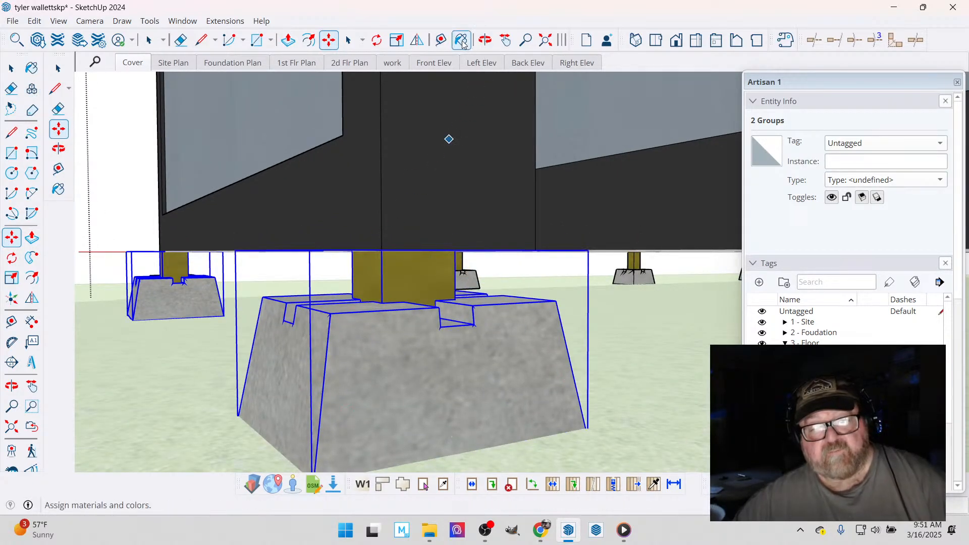
- Examine how the repositioned piers and the outer corner pier sit beneath the home's rear end
{"action": "left_click", "coordinate": [485, 40]}
{"action": "left_click_drag", "start_coordinate": [407, 208], "coordinate": [557, 370]}
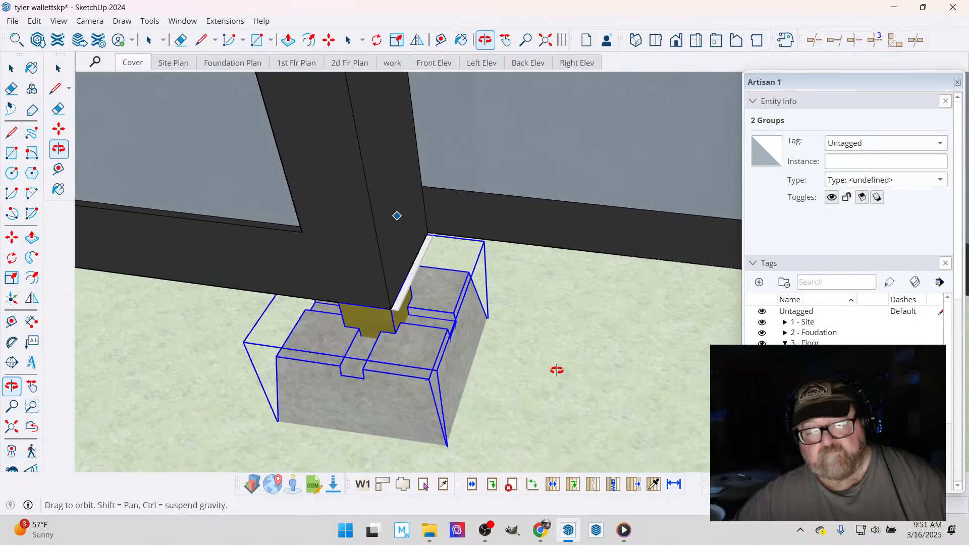
{"action": "scroll", "coordinate": [636, 352], "scroll_direction": "down", "scroll_amount": 6}
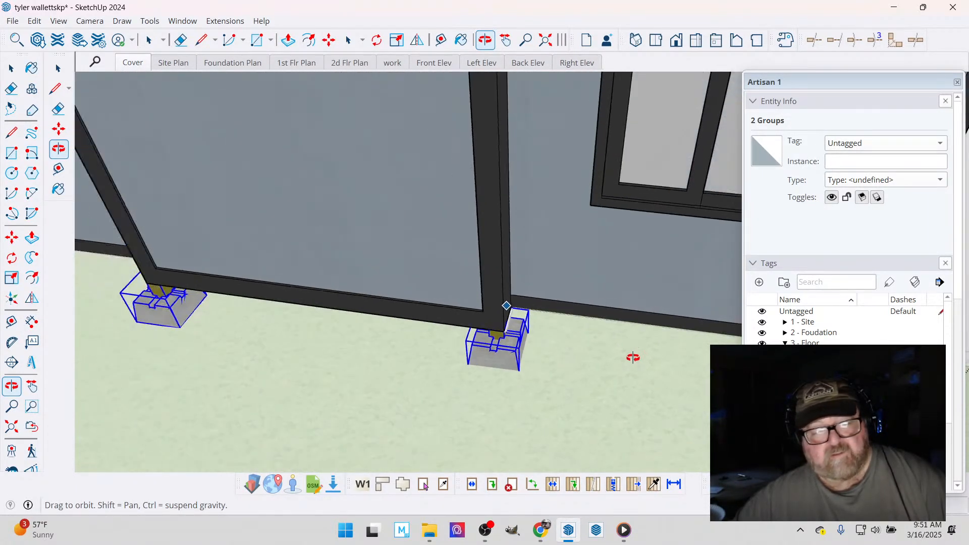
{"action": "left_click_drag", "start_coordinate": [337, 301], "coordinate": [481, 292]}
{"action": "scroll", "coordinate": [481, 292], "scroll_direction": "down", "scroll_amount": 3}
{"action": "scroll", "coordinate": [115, 300], "scroll_direction": "up", "scroll_amount": 10}
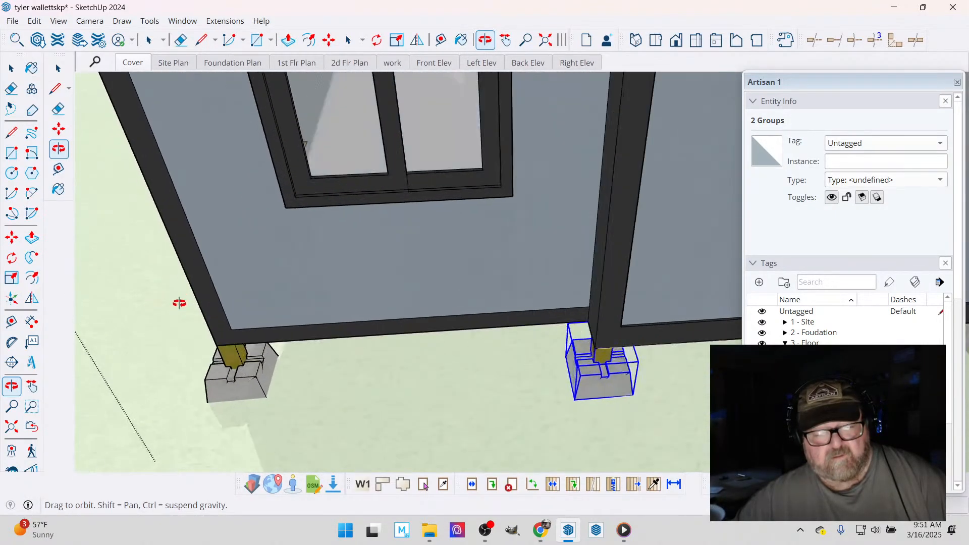
{"action": "left_click_drag", "start_coordinate": [248, 308], "coordinate": [243, 414]}
{"action": "scroll", "coordinate": [270, 417], "scroll_direction": "up", "scroll_amount": 8}
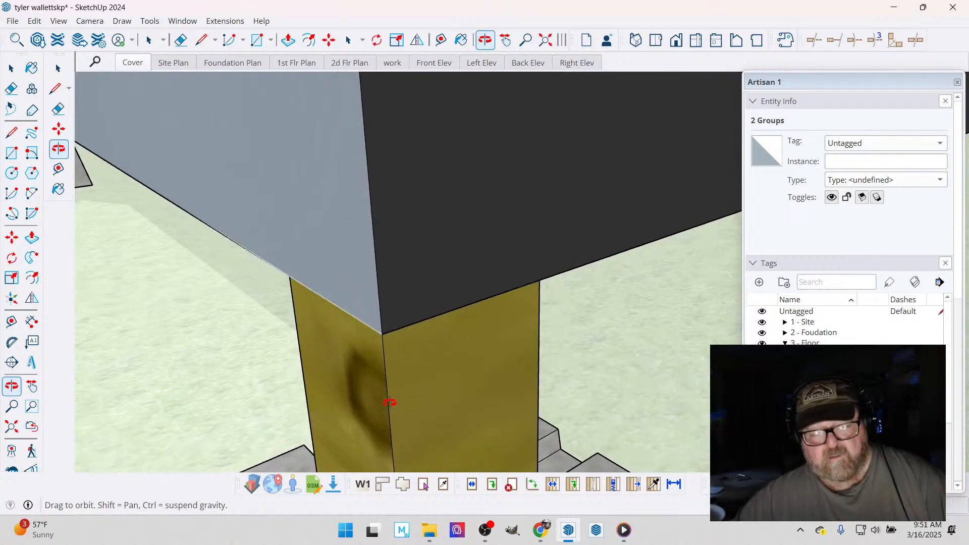
{"action": "left_click_drag", "start_coordinate": [330, 240], "coordinate": [243, 389]}
{"action": "scroll", "coordinate": [243, 389], "scroll_direction": "down", "scroll_amount": 10}
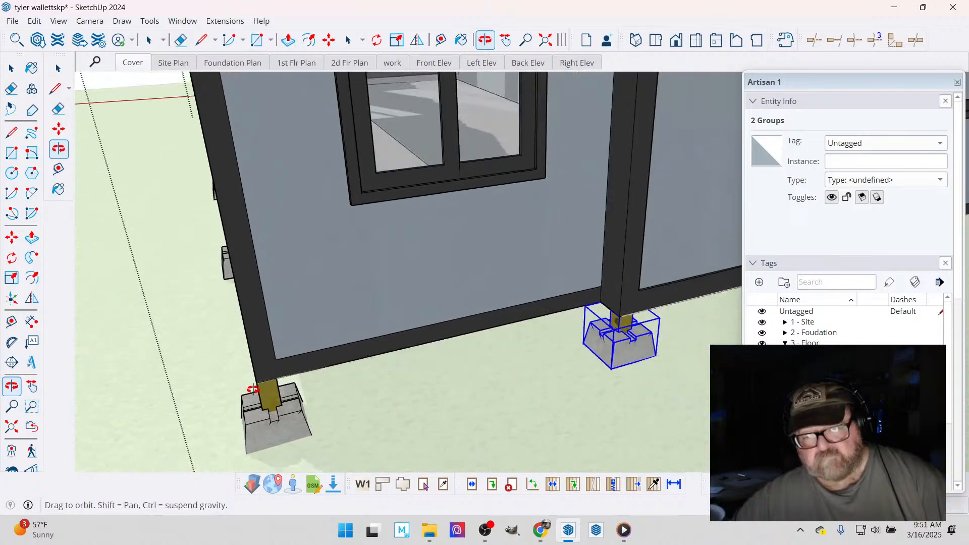
- Examine the rear corner pier on the four-window side and its alignment with the floor plan
{"action": "scroll", "coordinate": [262, 393], "scroll_direction": "down", "scroll_amount": 5}
{"action": "left_click_drag", "start_coordinate": [385, 340], "coordinate": [525, 412]}
{"action": "left_click_drag", "start_coordinate": [601, 362], "coordinate": [548, 379]}
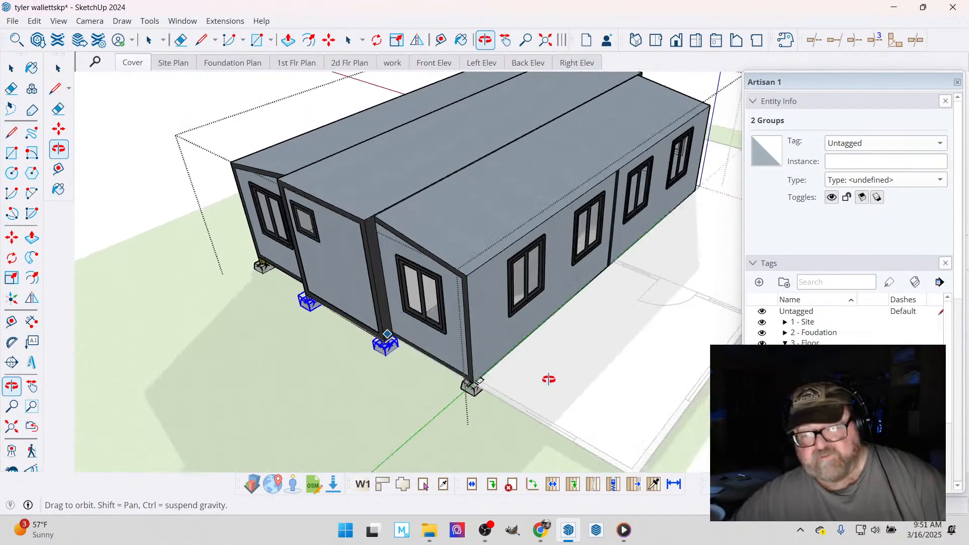
{"action": "scroll", "coordinate": [482, 389], "scroll_direction": "up", "scroll_amount": 8}
{"action": "scroll", "coordinate": [465, 381], "scroll_direction": "up", "scroll_amount": 6}
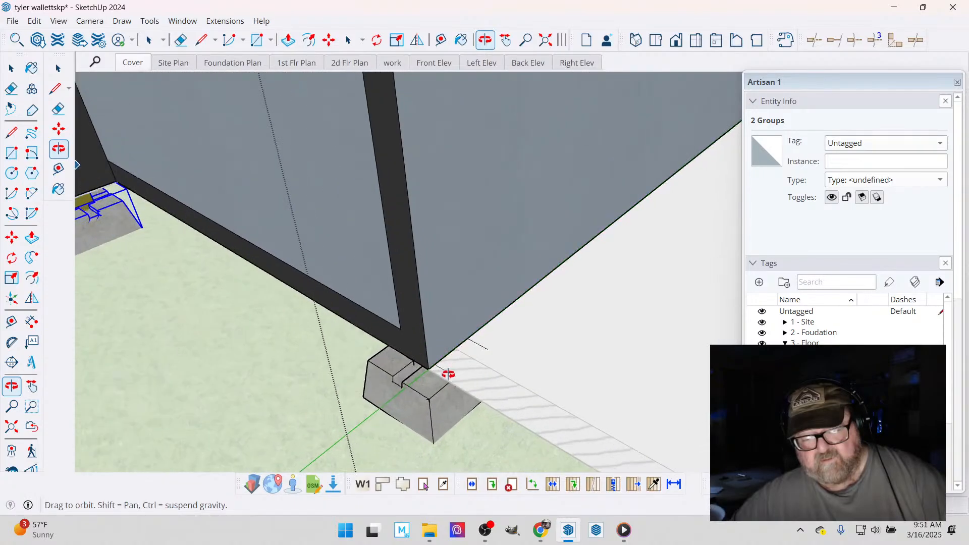
{"action": "scroll", "coordinate": [401, 369], "scroll_direction": "down", "scroll_amount": 8}
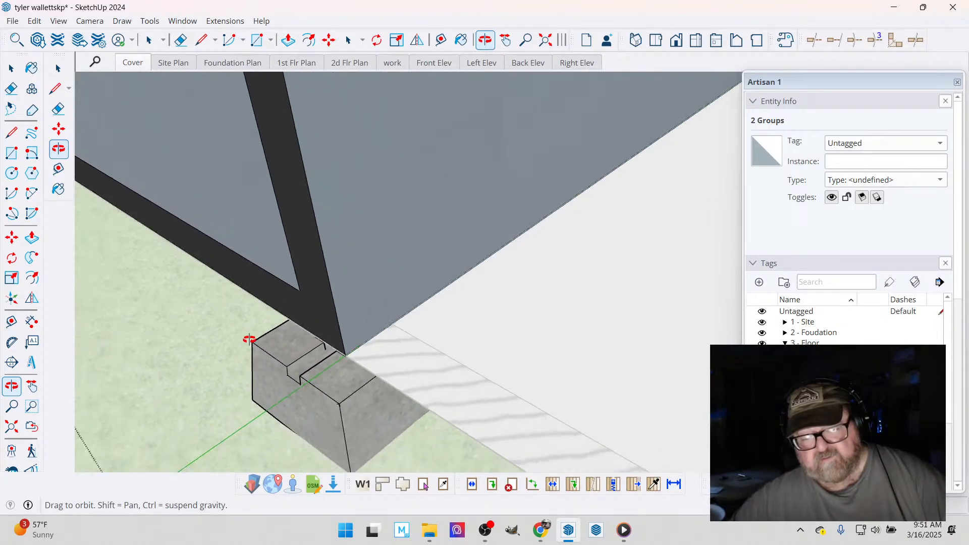
{"action": "left_click_drag", "start_coordinate": [401, 346], "coordinate": [108, 332]}
{"action": "scroll", "coordinate": [108, 331], "scroll_direction": "down", "scroll_amount": 10}
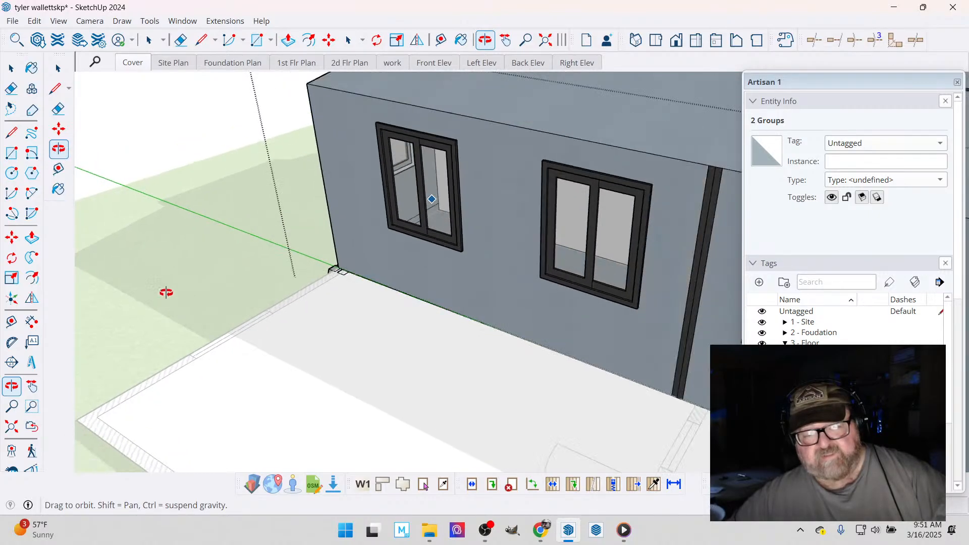
- Examine the French-door front end against the floor plan and red axis, and clear the pier selection
{"action": "left_click_drag", "start_coordinate": [317, 387], "coordinate": [290, 389]}
{"action": "scroll", "coordinate": [478, 353], "scroll_direction": "up", "scroll_amount": 10}
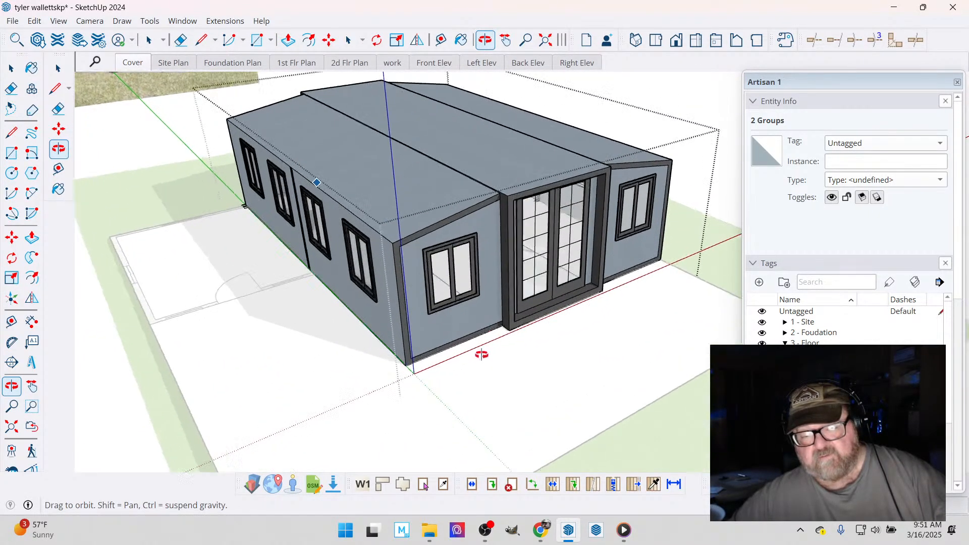
{"action": "left_click_drag", "start_coordinate": [528, 311], "coordinate": [278, 371]}
{"action": "scroll", "coordinate": [277, 372], "scroll_direction": "down", "scroll_amount": 5}
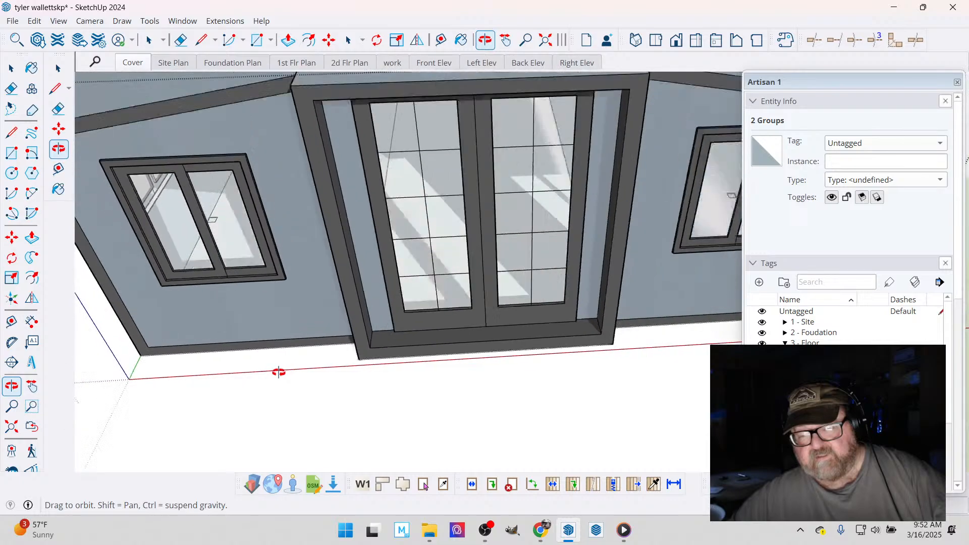
{"action": "scroll", "coordinate": [539, 353], "scroll_direction": "up", "scroll_amount": 6}
{"action": "scroll", "coordinate": [535, 348], "scroll_direction": "up", "scroll_amount": 3}
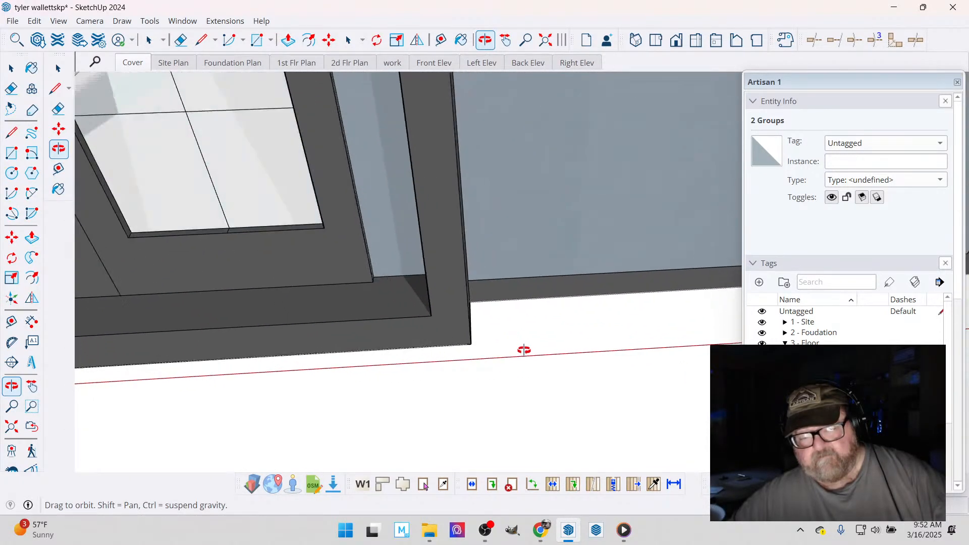
{"action": "left_click_drag", "start_coordinate": [495, 348], "coordinate": [524, 402]}
{"action": "scroll", "coordinate": [525, 403], "scroll_direction": "down", "scroll_amount": 8}
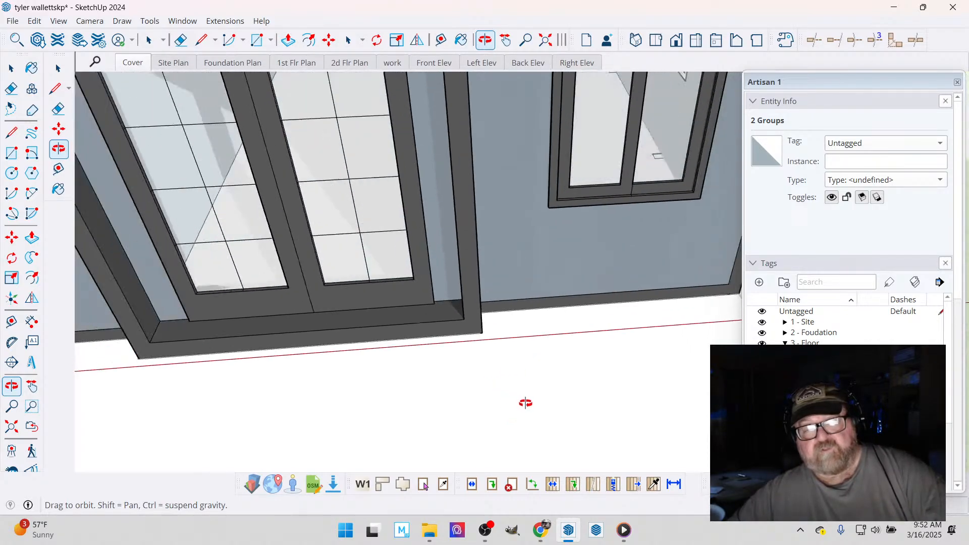
{"action": "left_click_drag", "start_coordinate": [567, 359], "coordinate": [469, 381]}
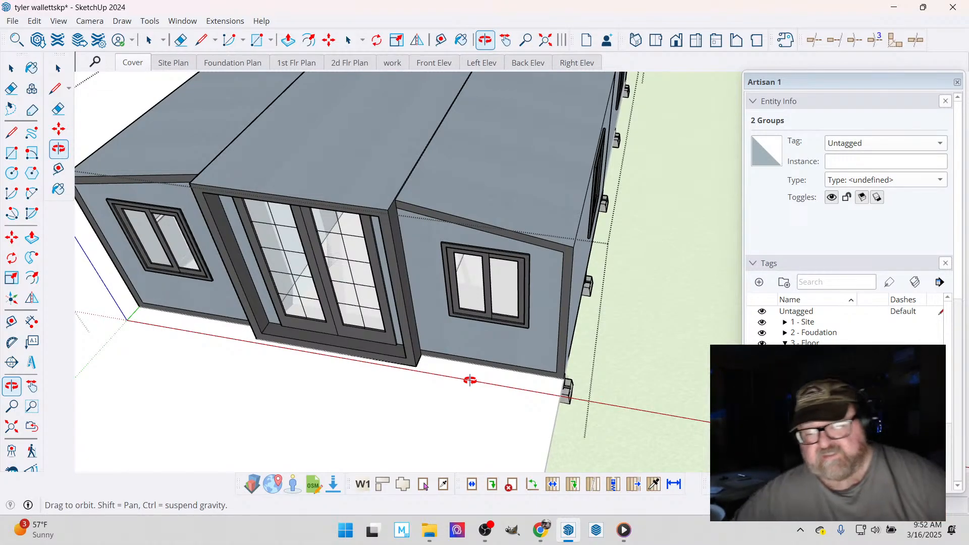
{"action": "left_click_drag", "start_coordinate": [469, 380], "coordinate": [517, 298]}
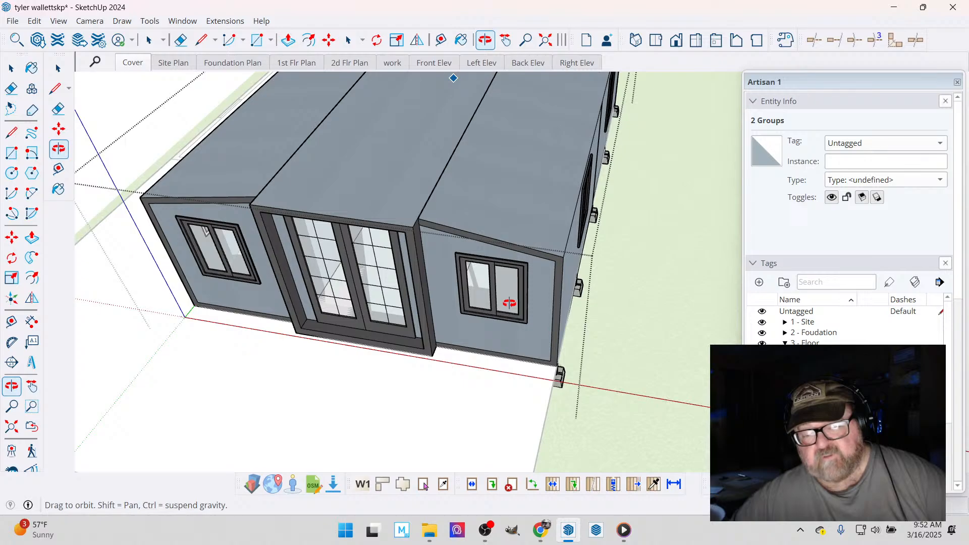
{"action": "left_click_drag", "start_coordinate": [497, 328], "coordinate": [476, 268]}
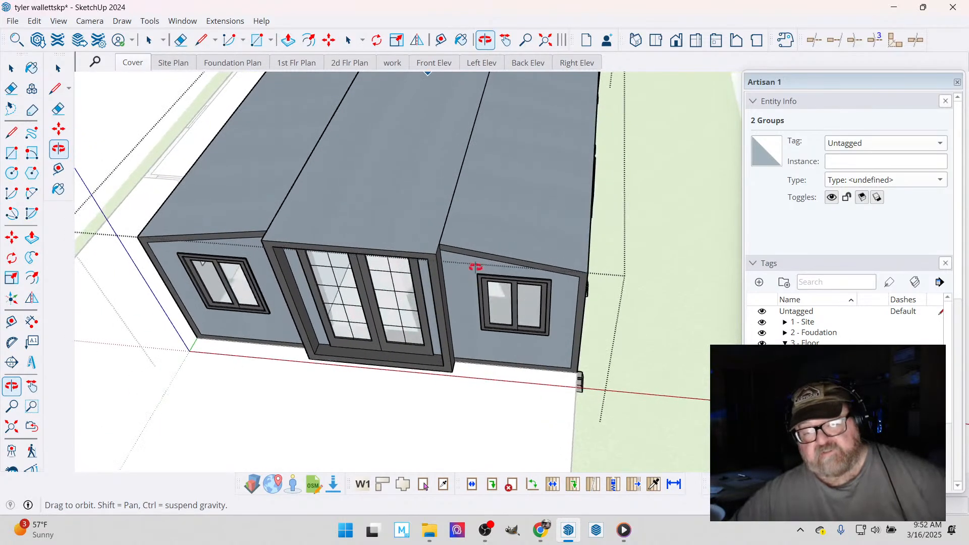
{"action": "scroll", "coordinate": [470, 256], "scroll_direction": "down", "scroll_amount": 5}
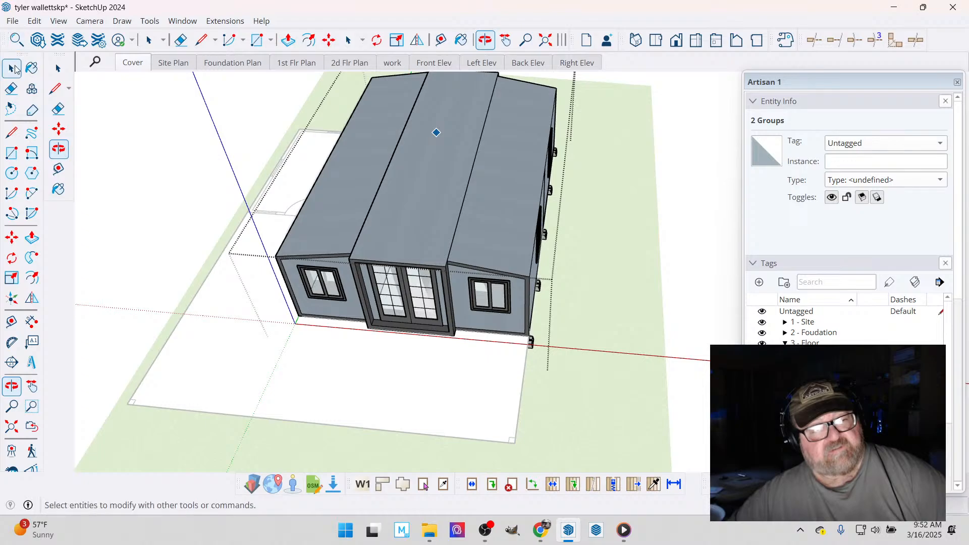
{"action": "left_click", "coordinate": [13, 69]}
{"action": "left_click", "coordinate": [518, 350]}
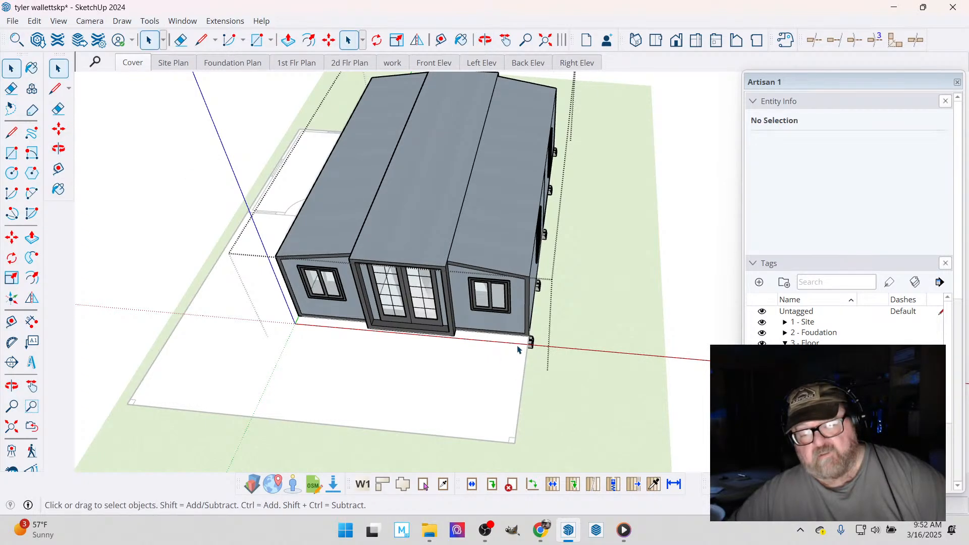
- Hide the modular home and its piers, and open the floor plan group for editing
{"action": "left_click", "coordinate": [175, 256]}
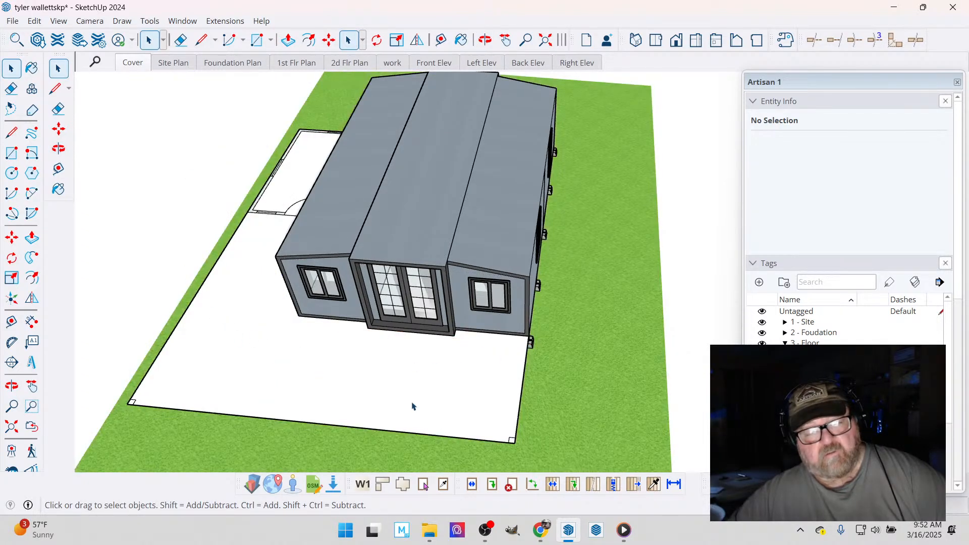
{"action": "left_click", "coordinate": [467, 410]}
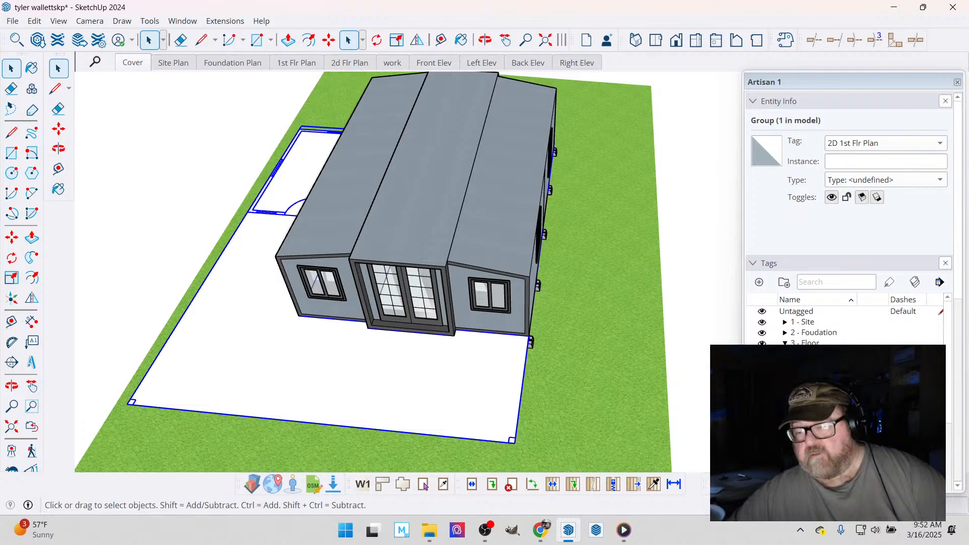
{"action": "left_click", "coordinate": [786, 345]}
{"action": "left_click", "coordinate": [763, 440]}
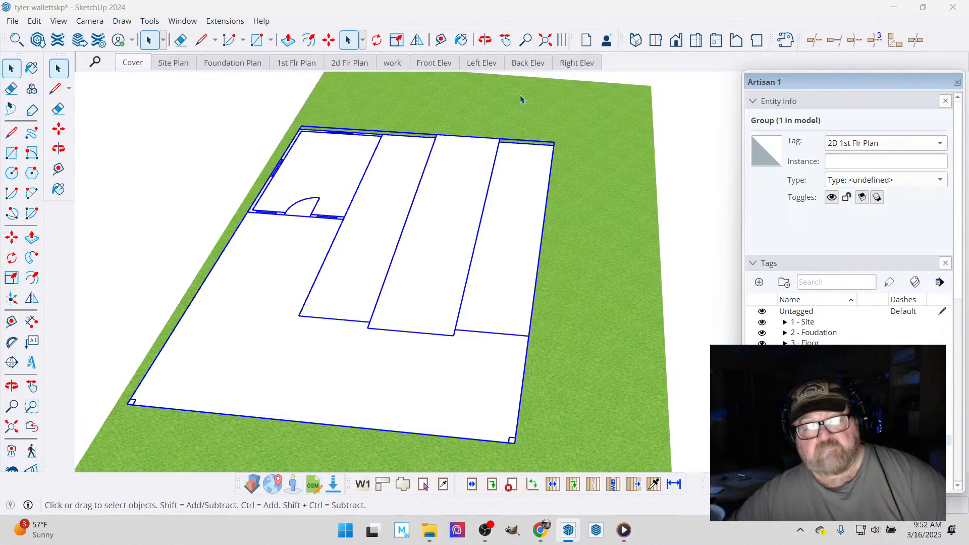
{"action": "double_click", "coordinate": [490, 394]}
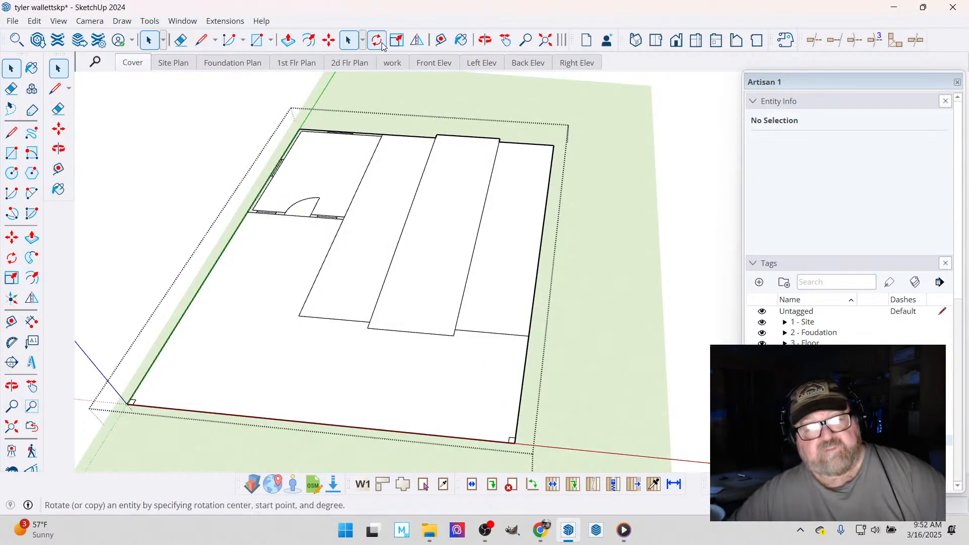
- Add a narrow strip along the floor plan's long outer side, drawing its edge parallel to the green axis and closing it at the rear corner
{"action": "left_click", "coordinate": [204, 46]}
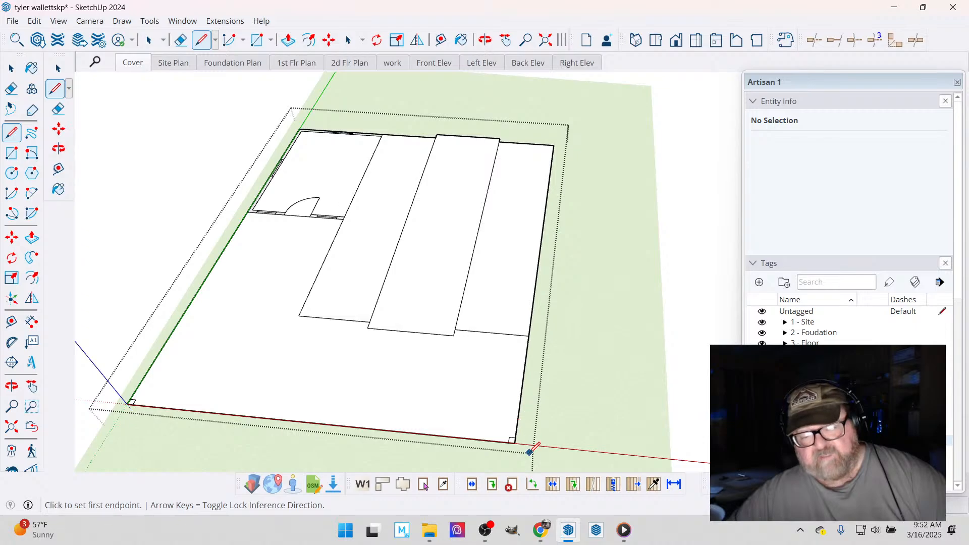
{"action": "scroll", "coordinate": [531, 450], "scroll_direction": "up", "scroll_amount": 4}
{"action": "left_click", "coordinate": [503, 436]}
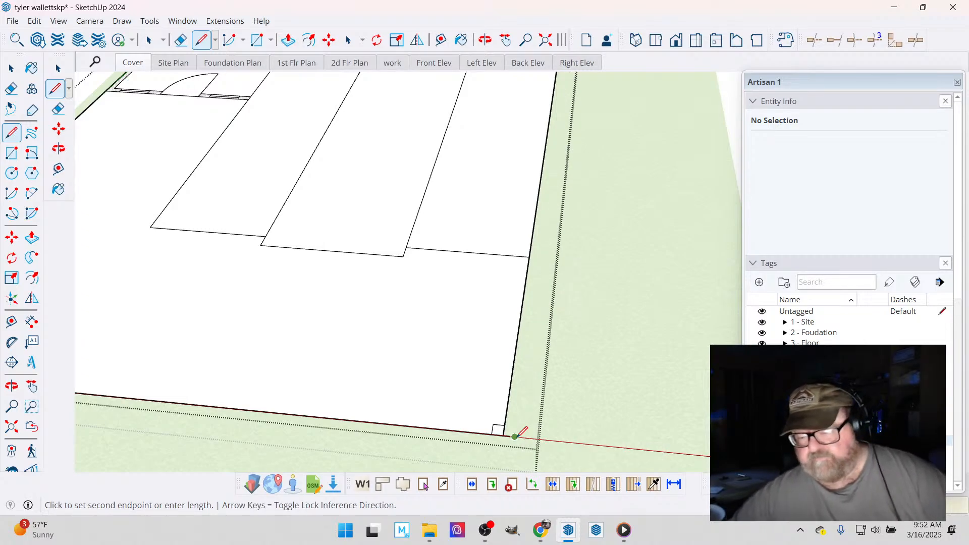
{"action": "scroll", "coordinate": [517, 435], "scroll_direction": "down", "scroll_amount": 3}
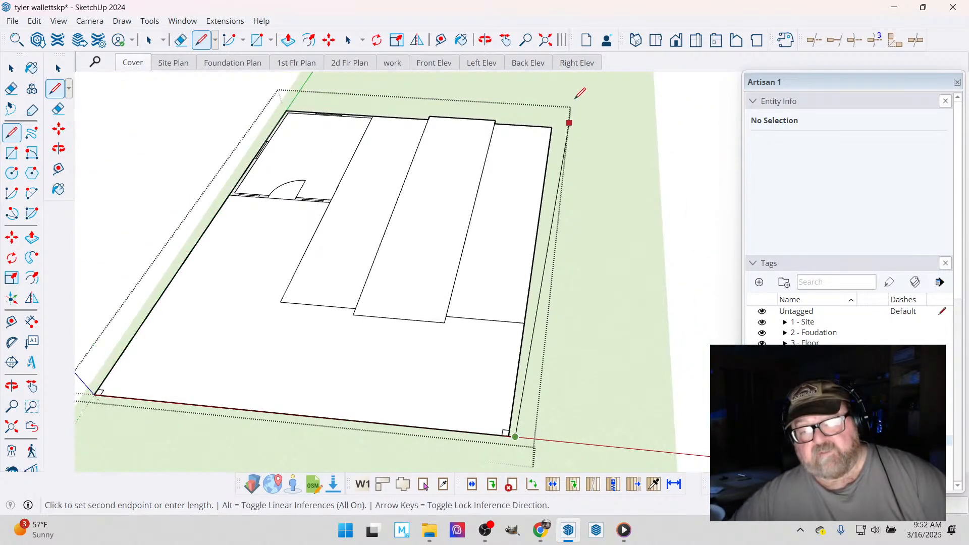
{"action": "scroll", "coordinate": [569, 101], "scroll_direction": "up", "scroll_amount": 5}
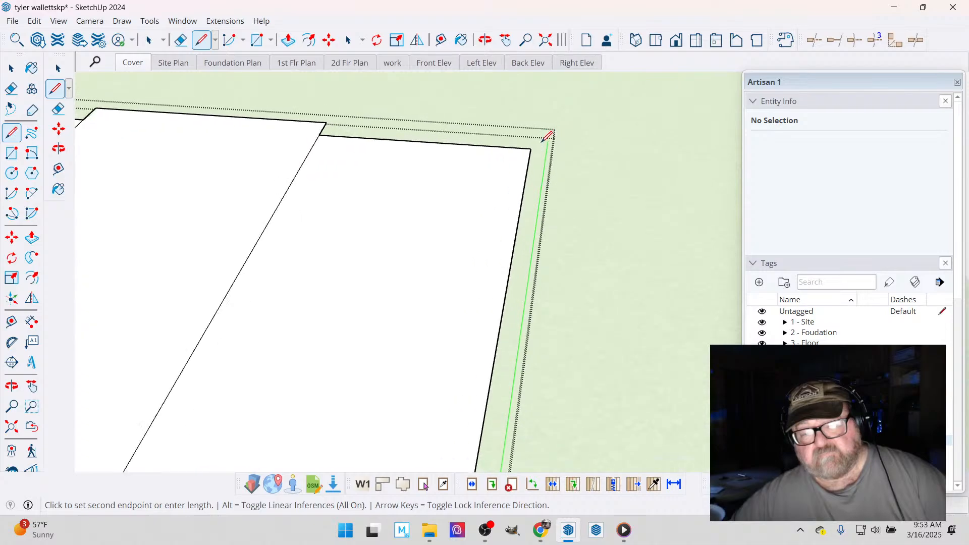
{"action": "scroll", "coordinate": [547, 136], "scroll_direction": "up", "scroll_amount": 2}
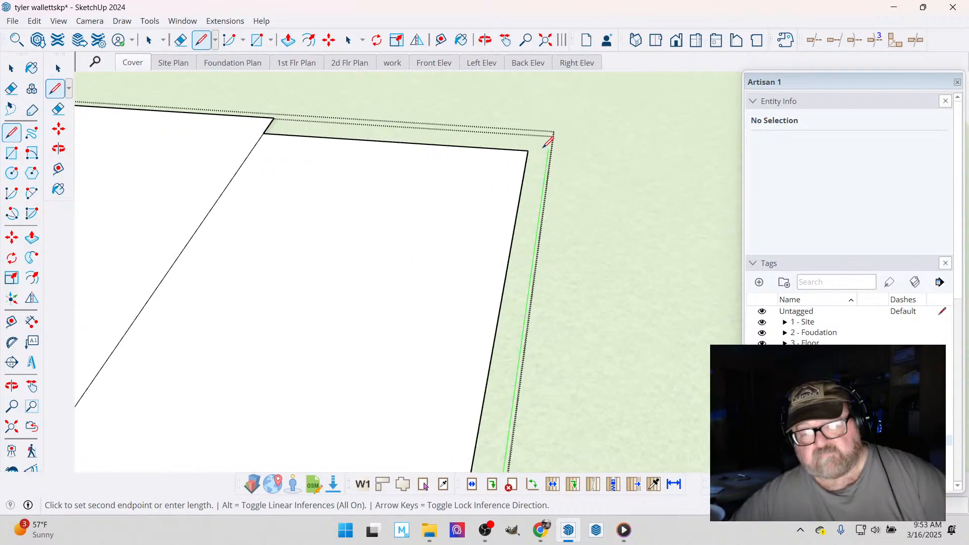
{"action": "left_click", "coordinate": [484, 40]}
{"action": "left_click_drag", "start_coordinate": [534, 234], "coordinate": [415, 178]}
{"action": "right_click", "coordinate": [415, 177]}
{"action": "left_click", "coordinate": [444, 184]}
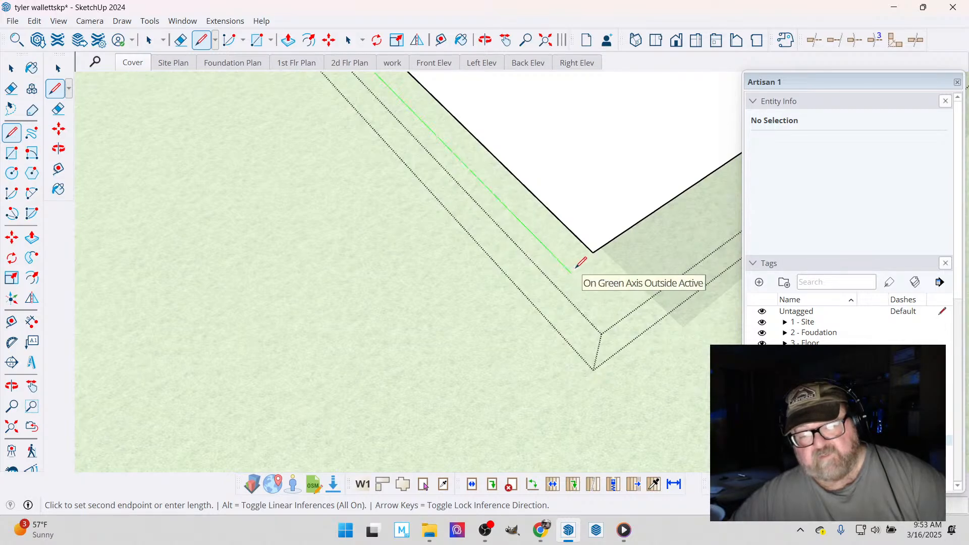
{"action": "left_click", "coordinate": [601, 247]}
{"action": "left_click", "coordinate": [600, 248]}
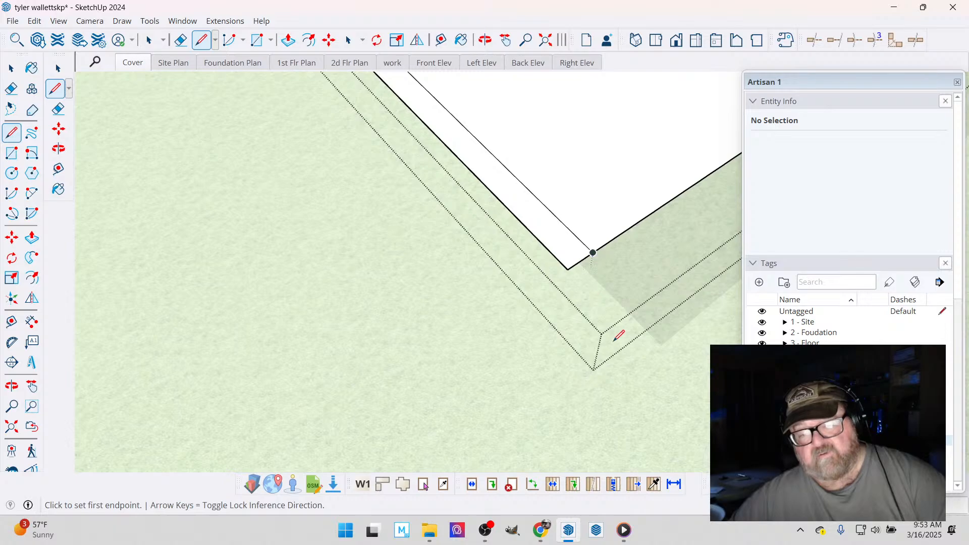
- Erase the former edge line between the new strip and the front deck area
{"action": "scroll", "coordinate": [624, 388], "scroll_direction": "down", "scroll_amount": 7}
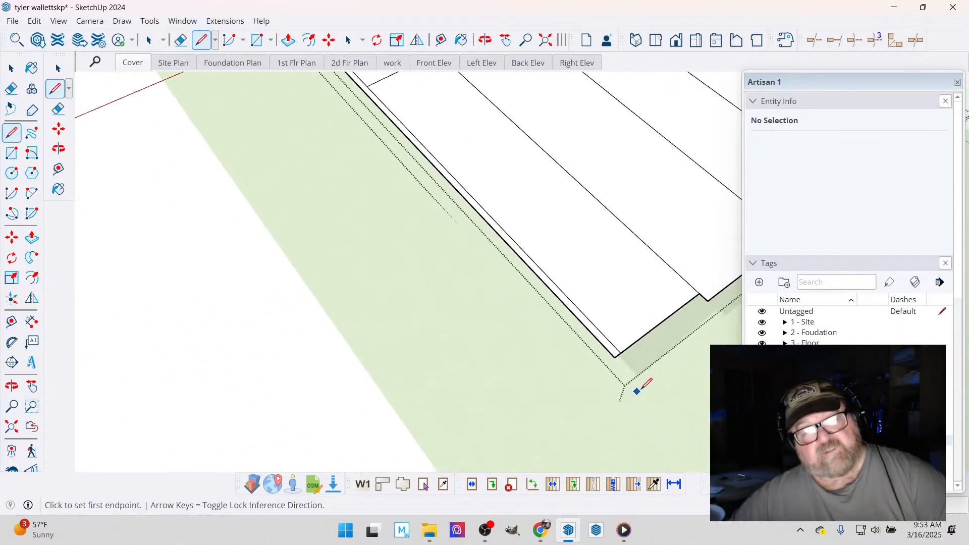
{"action": "scroll", "coordinate": [637, 389], "scroll_direction": "down", "scroll_amount": 4}
{"action": "scroll", "coordinate": [404, 111], "scroll_direction": "up", "scroll_amount": 6}
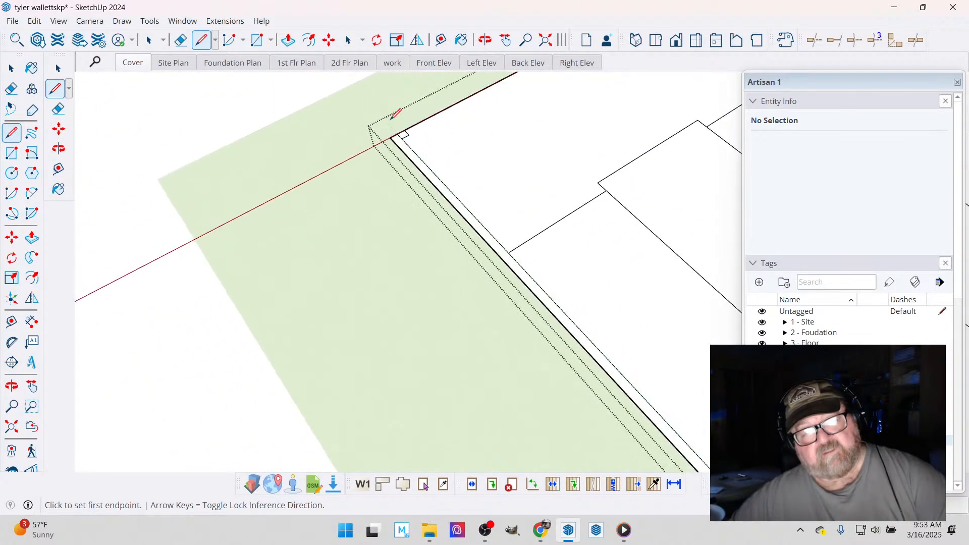
{"action": "scroll", "coordinate": [396, 113], "scroll_direction": "up", "scroll_amount": 3}
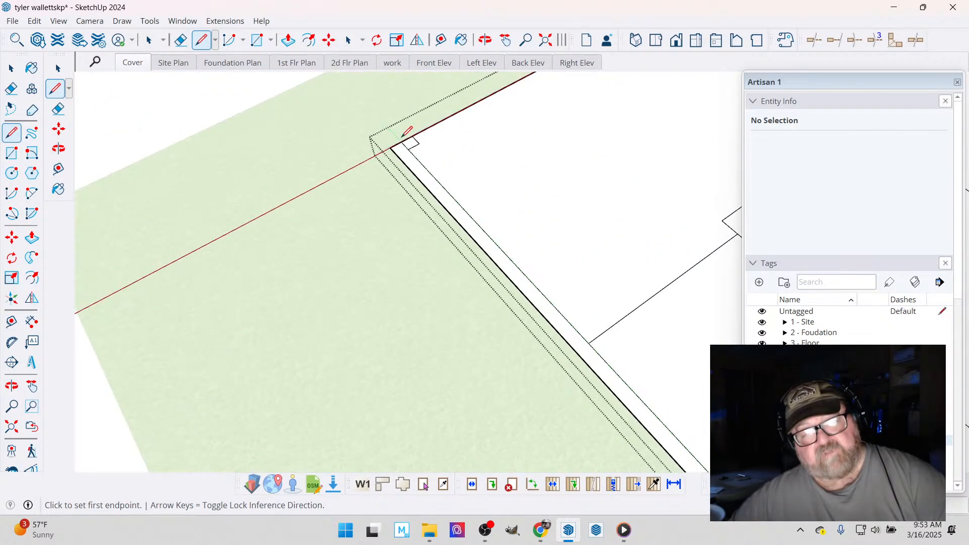
{"action": "left_click", "coordinate": [184, 41]}
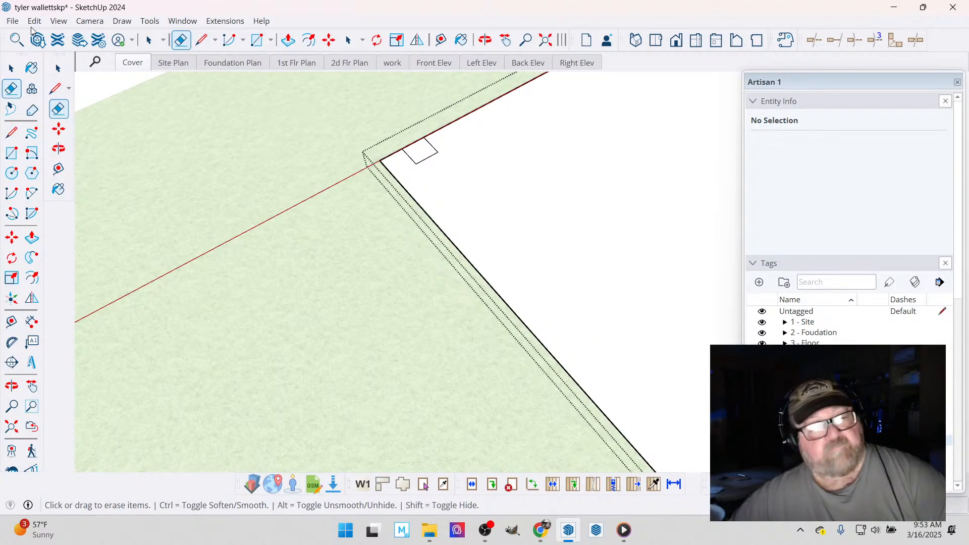
- Select the post square near the front outer corner and measure its sides, leaving guide lines along its edges
{"action": "left_click", "coordinate": [11, 68]}
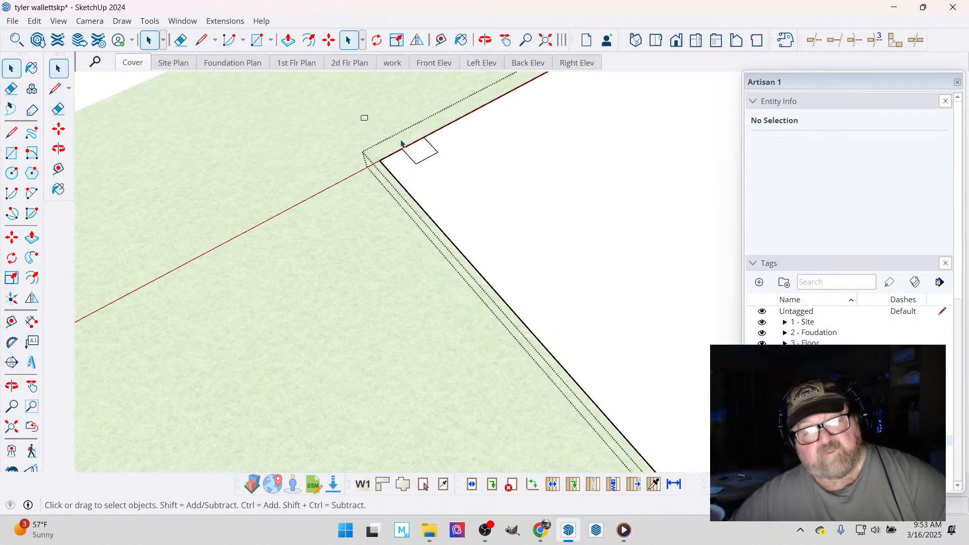
{"action": "scroll", "coordinate": [428, 169], "scroll_direction": "up", "scroll_amount": 1}
{"action": "double_click", "coordinate": [425, 159]}
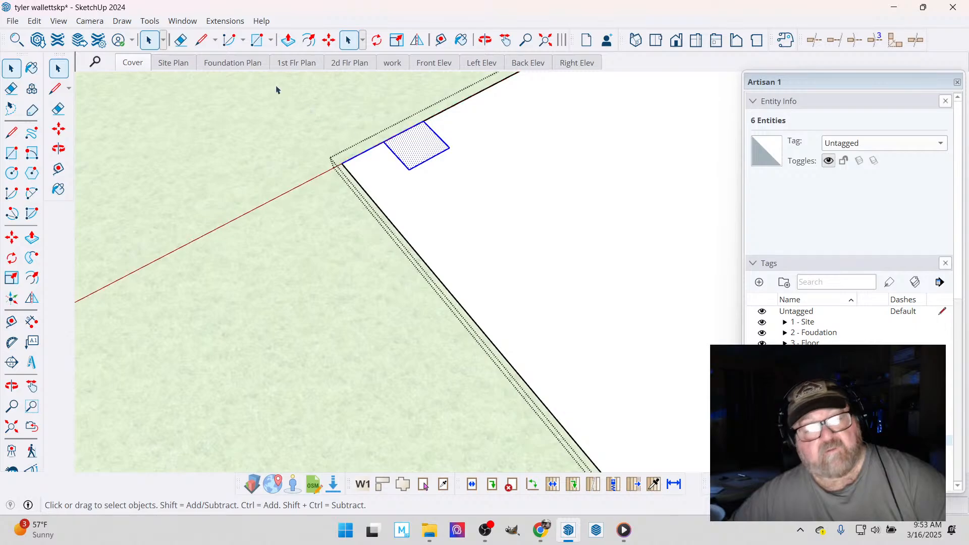
{"action": "key", "text": "m"}
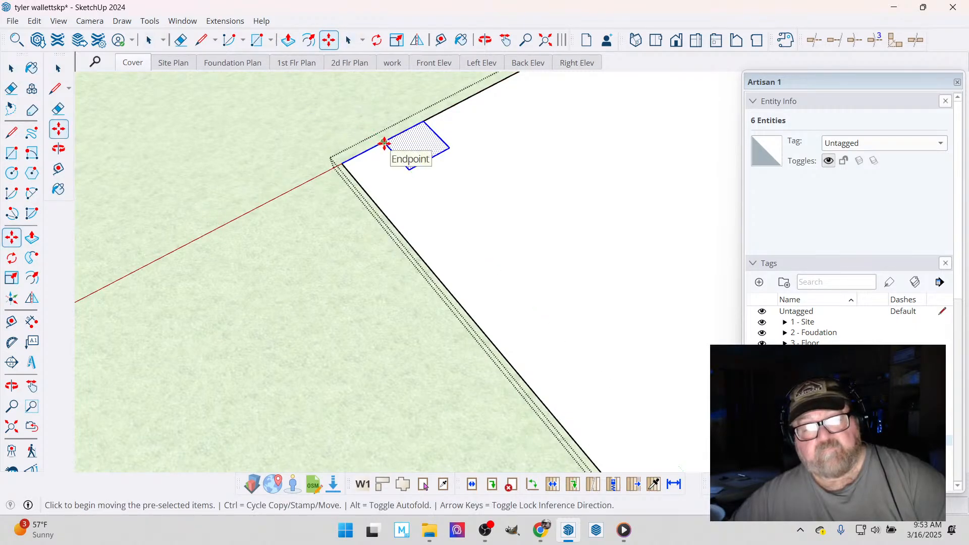
{"action": "left_click", "coordinate": [448, 43]}
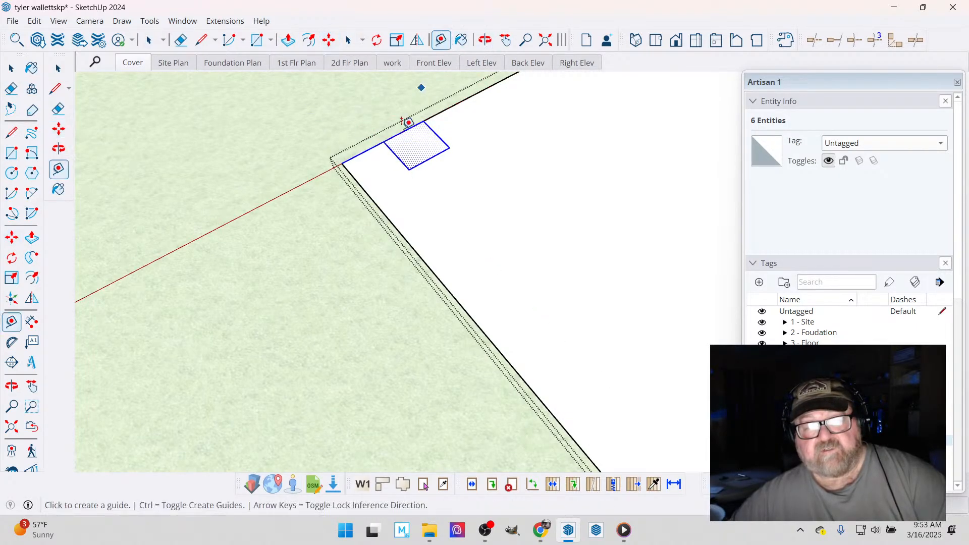
{"action": "left_click", "coordinate": [430, 158]}
{"action": "left_click", "coordinate": [441, 136]}
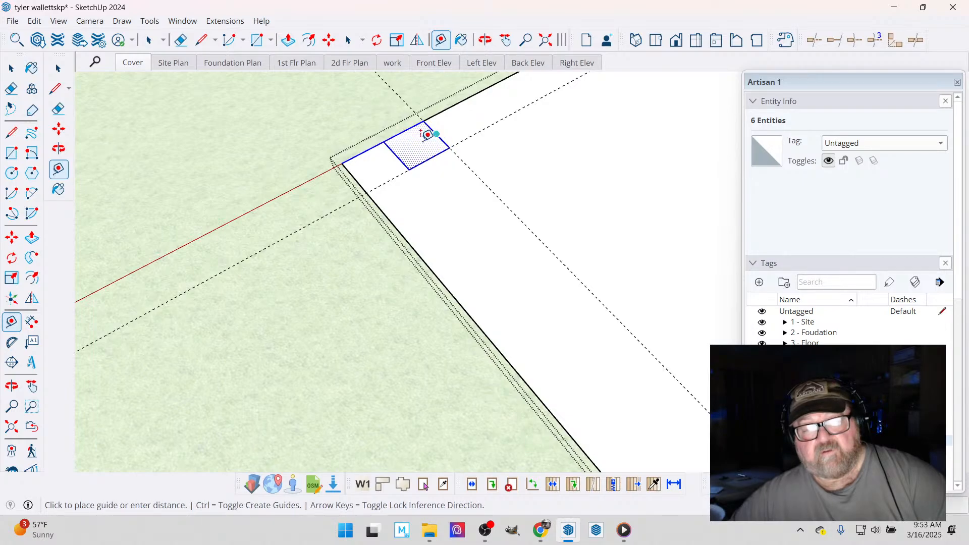
{"action": "left_click", "coordinate": [402, 145]}
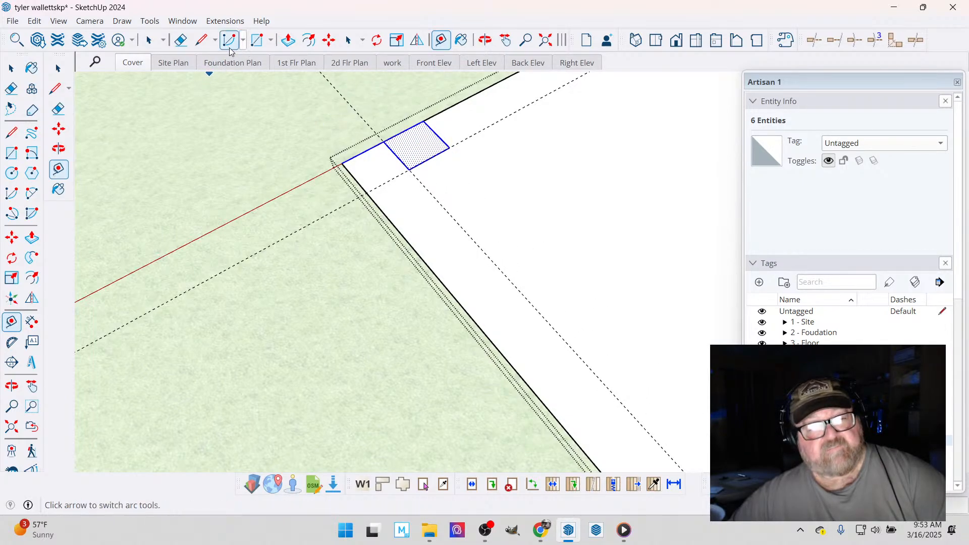
- Select the post square without the adjoining edge segment and move it into the plan's new front outer corner
{"action": "left_click", "coordinate": [330, 41]}
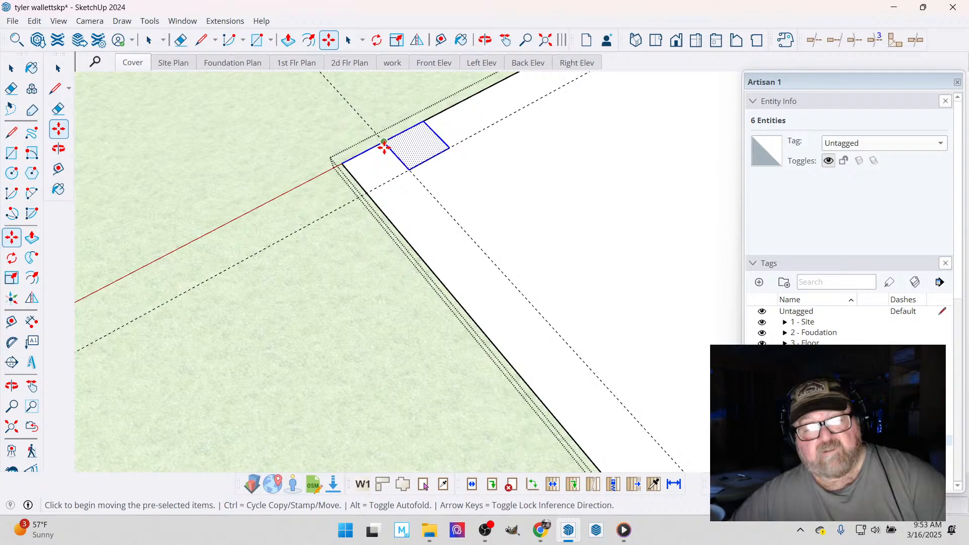
{"action": "left_click", "coordinate": [384, 146]}
{"action": "key", "text": "Escape"}
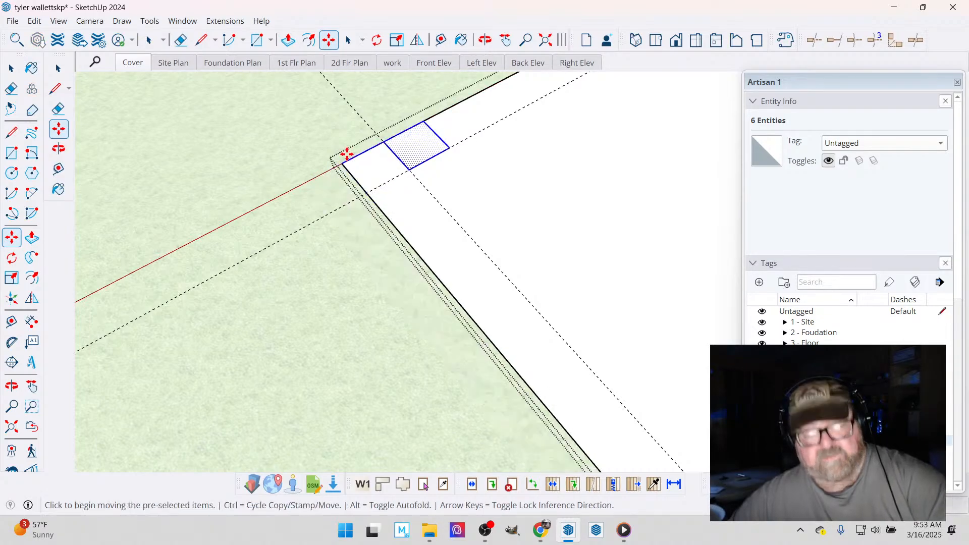
{"action": "scroll", "coordinate": [362, 121], "scroll_direction": "up", "scroll_amount": 3}
{"action": "key", "text": "space"}
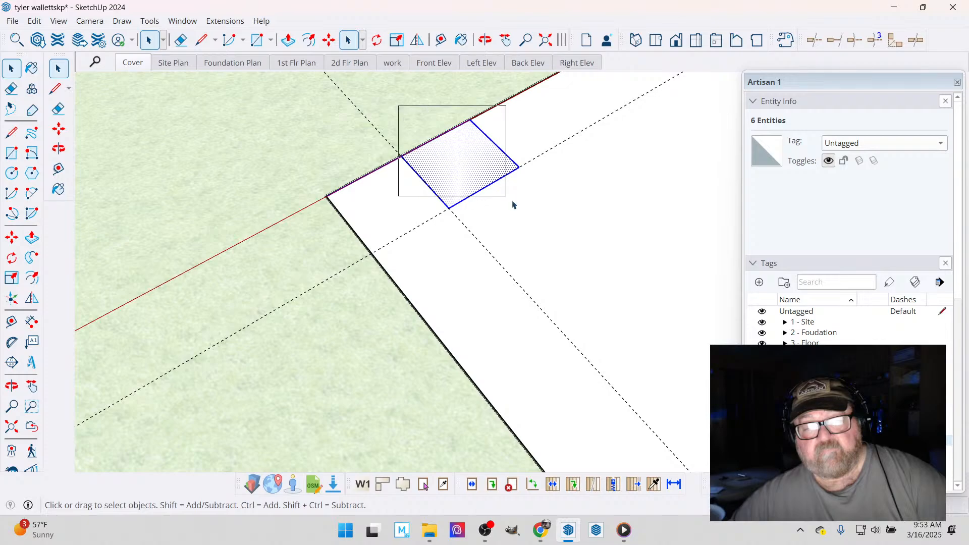
{"action": "left_click", "coordinate": [336, 42]}
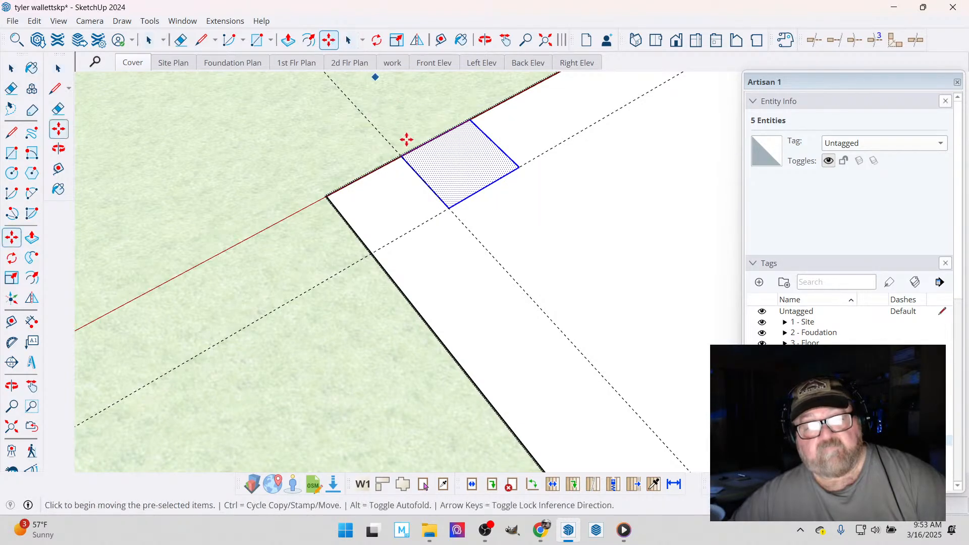
{"action": "left_click", "coordinate": [401, 157]}
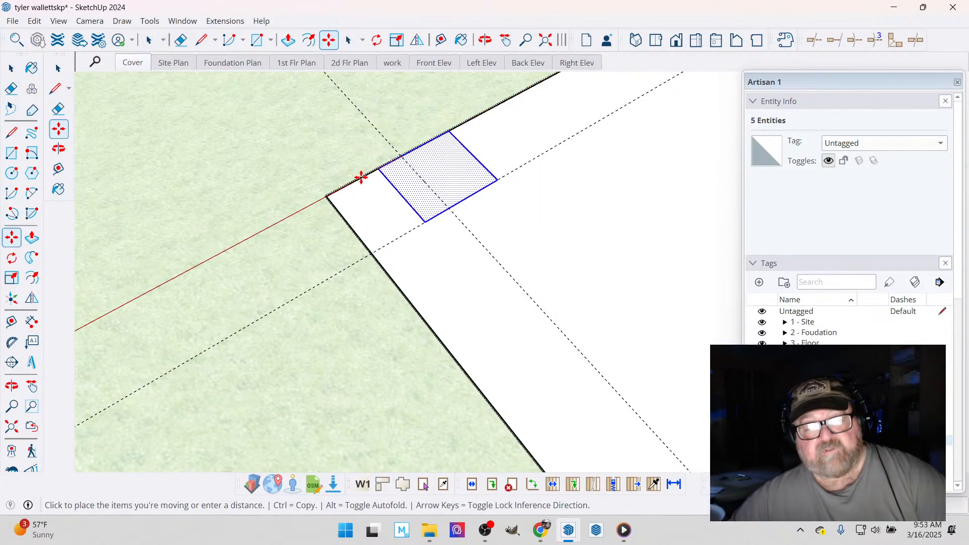
{"action": "left_click", "coordinate": [329, 198]}
- Copy the post square along the widened side and snap it into the floor plan's rear outer corner
{"action": "scroll", "coordinate": [379, 139], "scroll_direction": "down", "scroll_amount": 4}
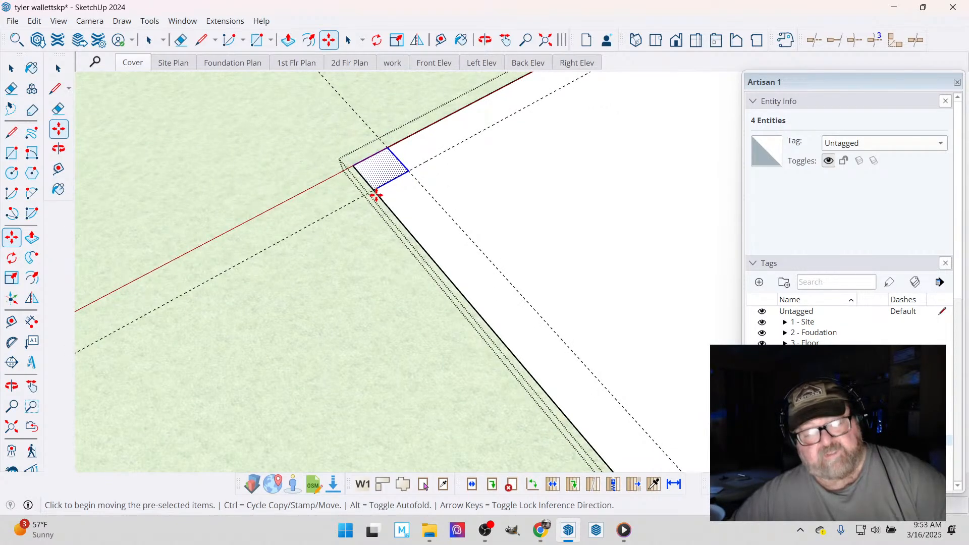
{"action": "left_click", "coordinate": [376, 195]}
{"action": "key", "text": "ctrl"}
{"action": "scroll", "coordinate": [356, 166], "scroll_direction": "down", "scroll_amount": 5}
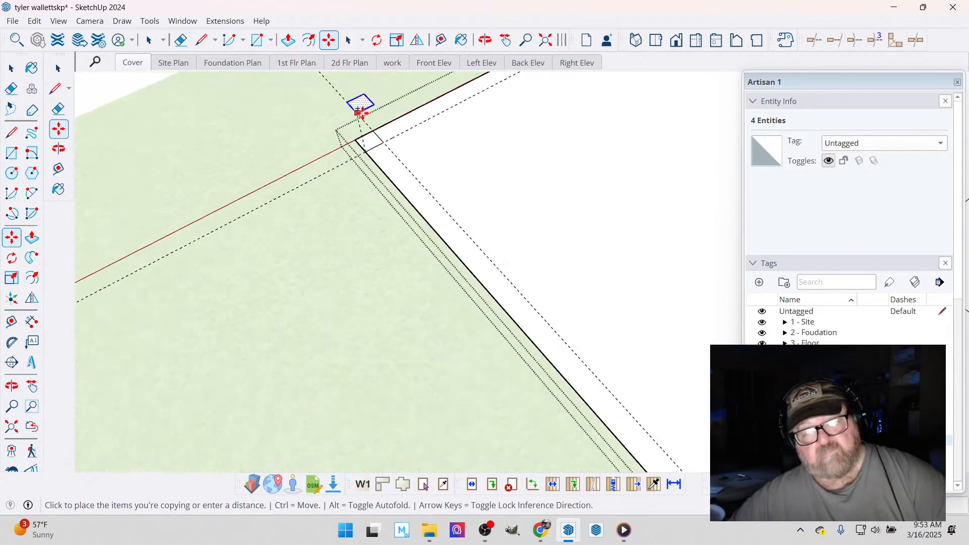
{"action": "scroll", "coordinate": [356, 118], "scroll_direction": "down", "scroll_amount": 4}
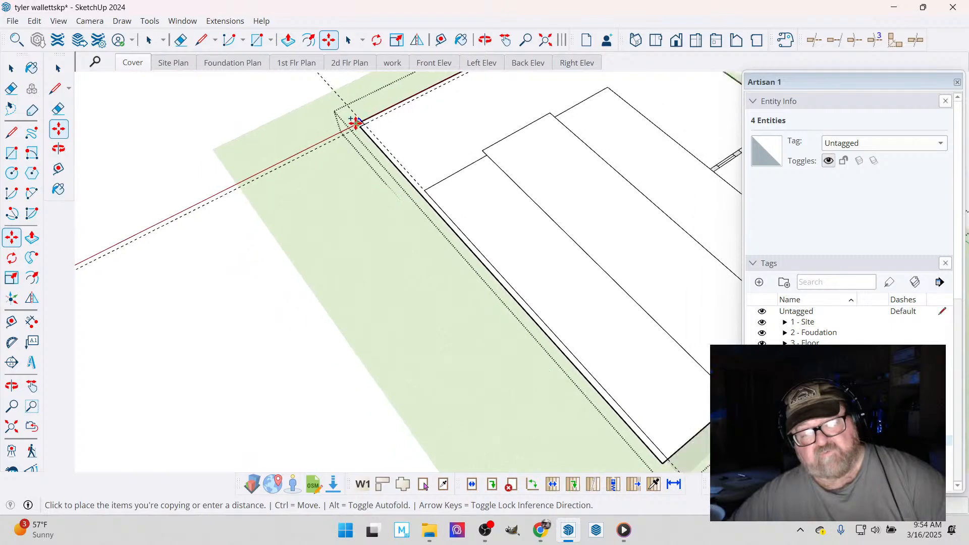
{"action": "scroll", "coordinate": [601, 403], "scroll_direction": "up", "scroll_amount": 6}
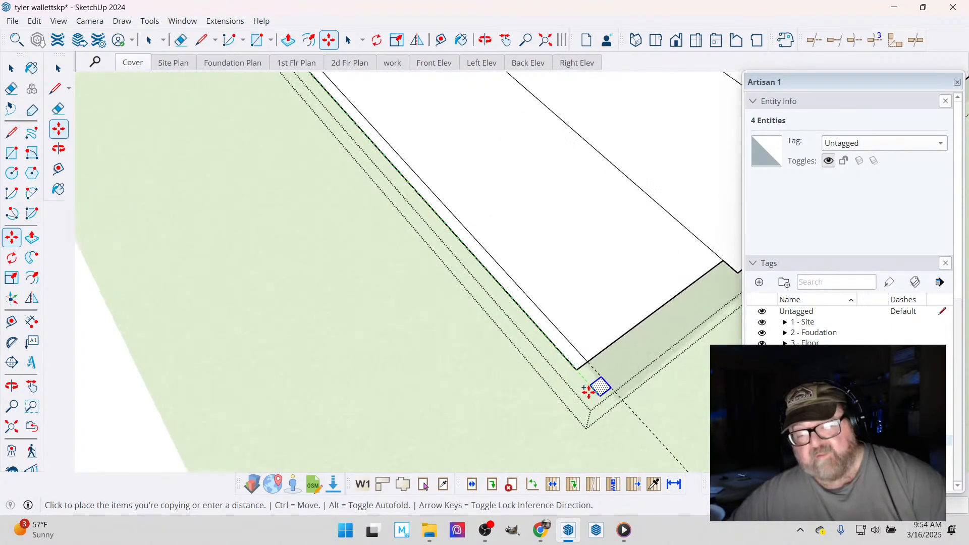
{"action": "scroll", "coordinate": [570, 353], "scroll_direction": "up", "scroll_amount": 3}
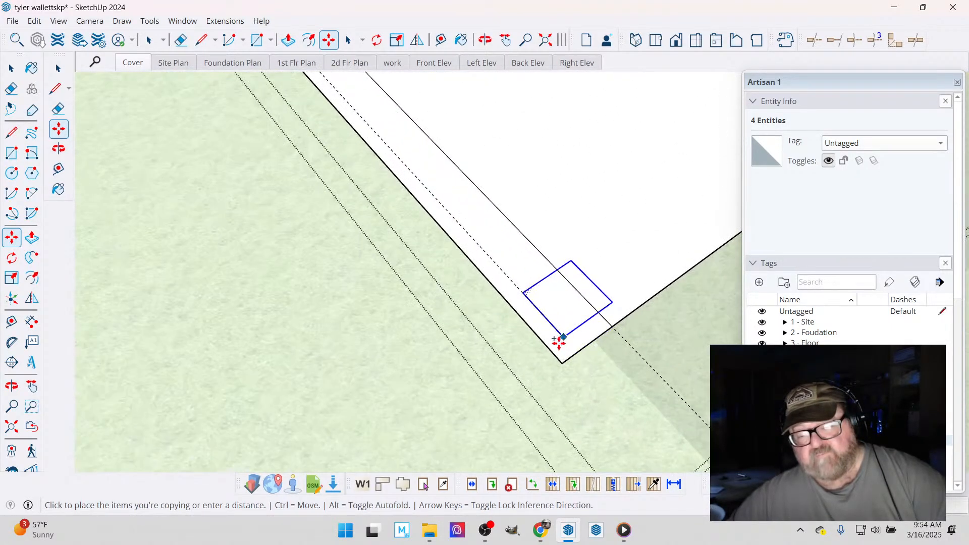
{"action": "left_click", "coordinate": [559, 356]}
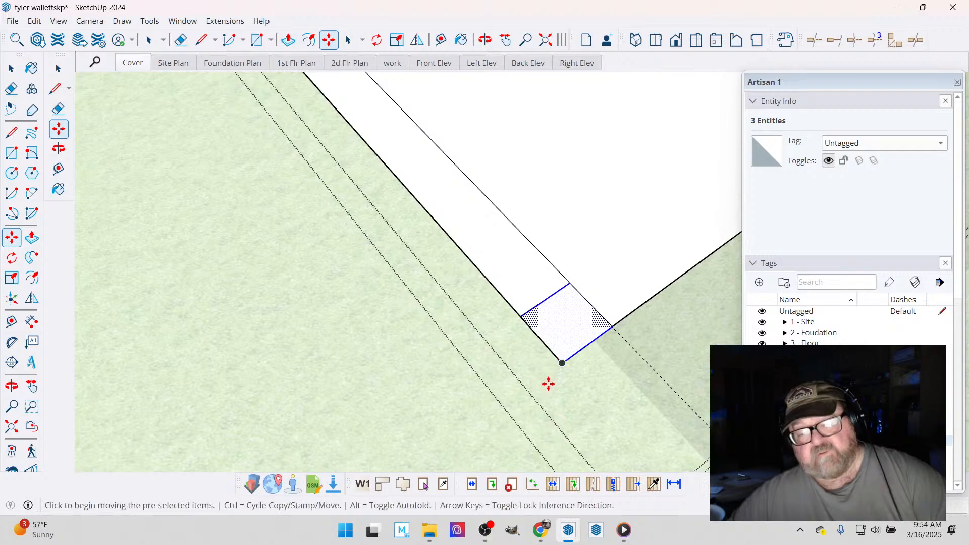
{"action": "scroll", "coordinate": [553, 385], "scroll_direction": "down", "scroll_amount": 1}
{"action": "scroll", "coordinate": [553, 385], "scroll_direction": "down", "scroll_amount": 5}
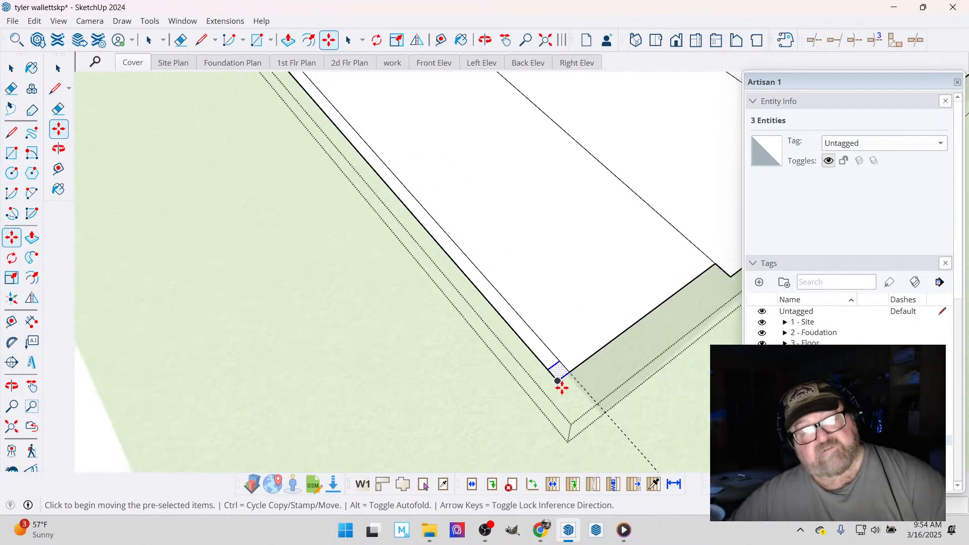
{"action": "scroll", "coordinate": [563, 385], "scroll_direction": "down", "scroll_amount": 4}
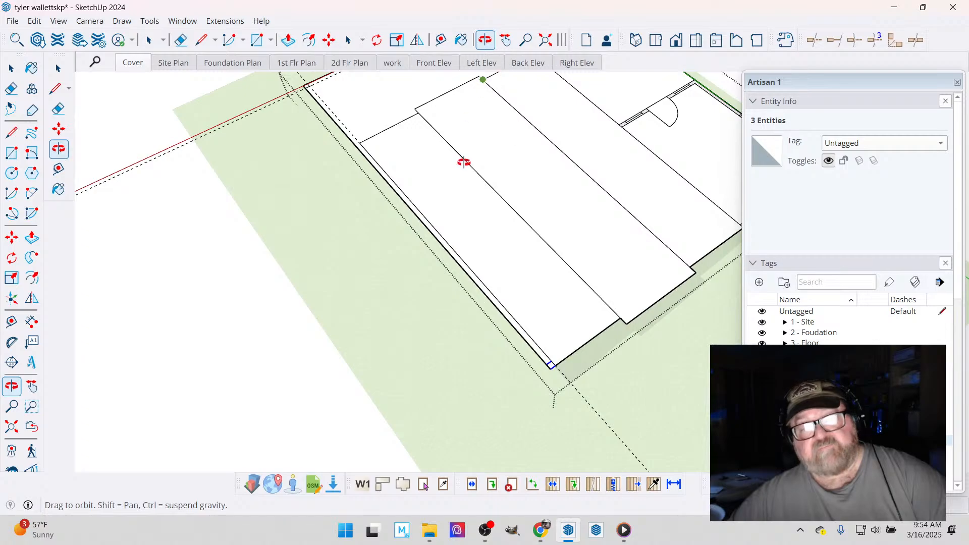
{"action": "left_click_drag", "start_coordinate": [464, 162], "coordinate": [630, 186]}
{"action": "left_click_drag", "start_coordinate": [539, 234], "coordinate": [542, 258]}
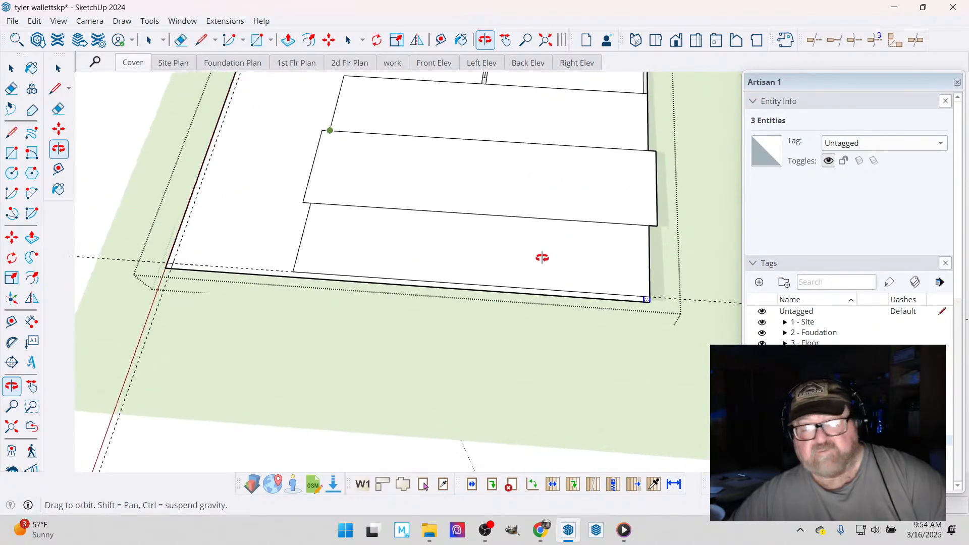
- Erase the guide lines running through the front outer corner post square
{"action": "left_click", "coordinate": [181, 40]}
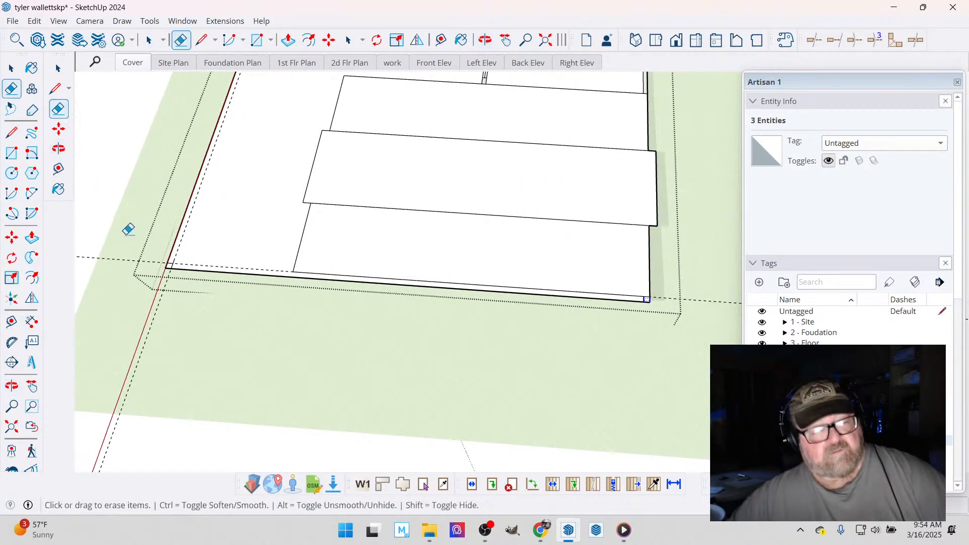
{"action": "left_click", "coordinate": [120, 335]}
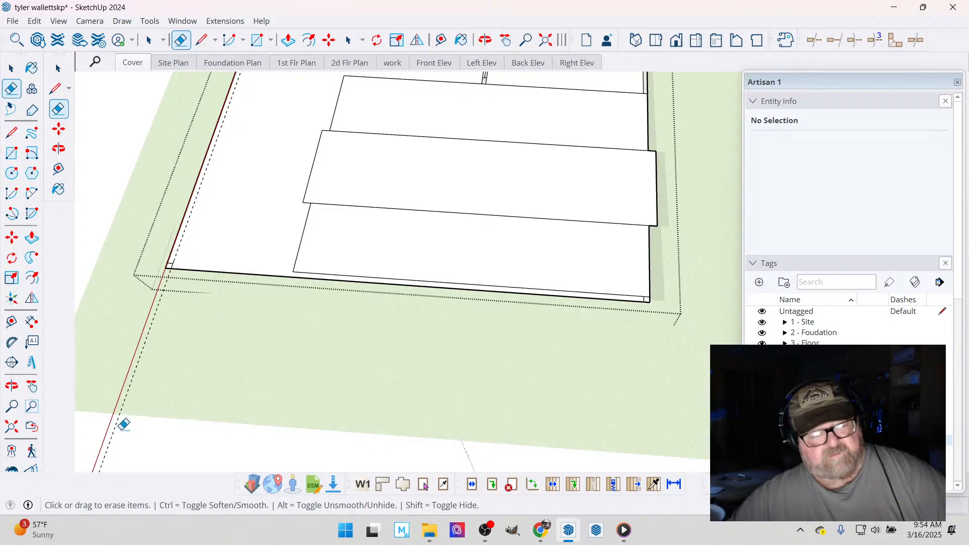
{"action": "left_click_drag", "start_coordinate": [120, 435], "coordinate": [103, 439]}
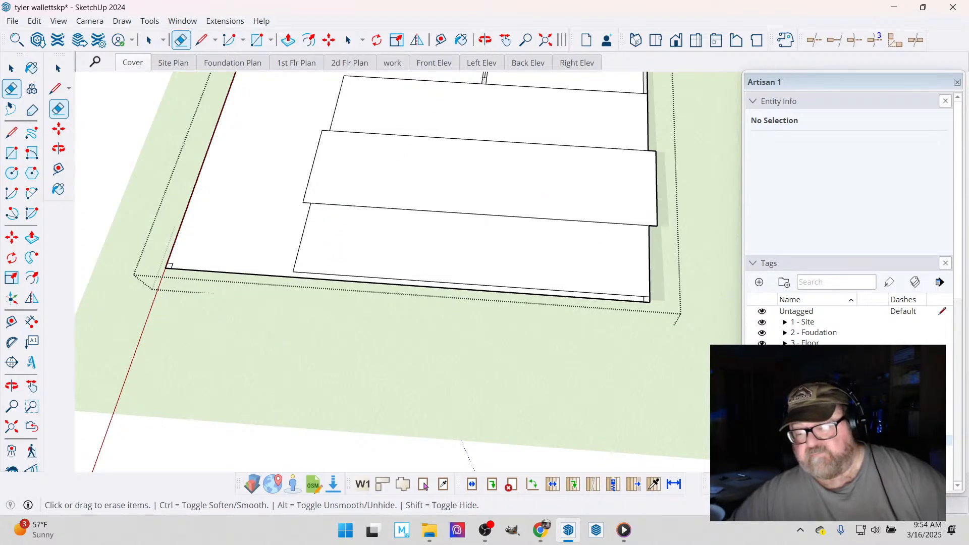
- Turn the modular home's visibility back on and leave the floor plan group
{"action": "left_click", "coordinate": [762, 440]}
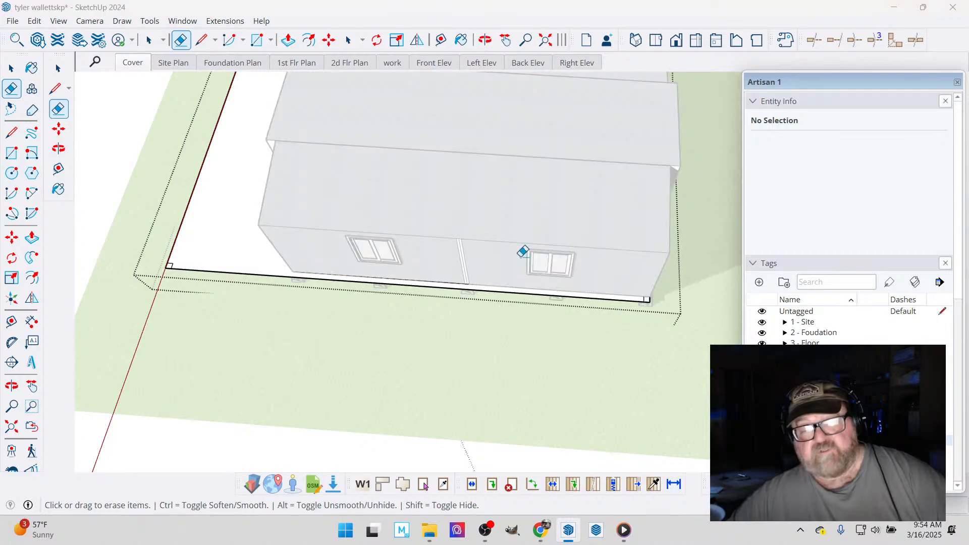
{"action": "left_click", "coordinate": [11, 68]}
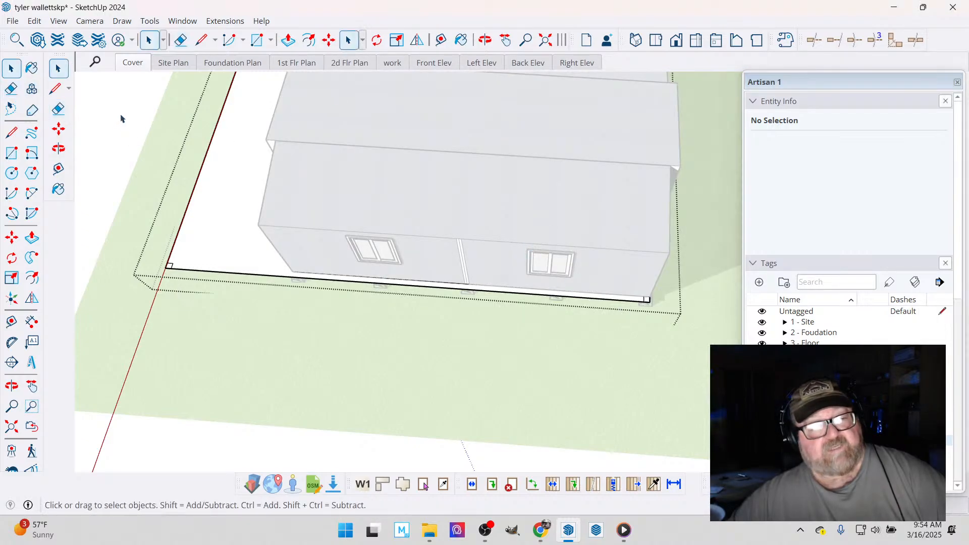
{"action": "left_click", "coordinate": [126, 120]}
- Inside the floor plan group, copy the front outer corner post square along the widened side to the modular home's front corner
{"action": "left_click", "coordinate": [484, 39]}
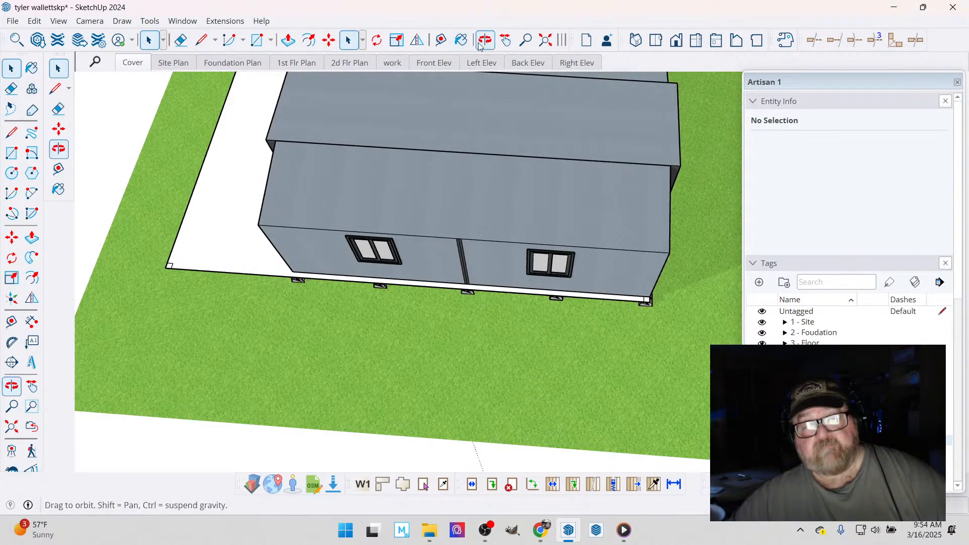
{"action": "left_click_drag", "start_coordinate": [484, 144], "coordinate": [484, 130]}
{"action": "left_click_drag", "start_coordinate": [356, 194], "coordinate": [357, 210]}
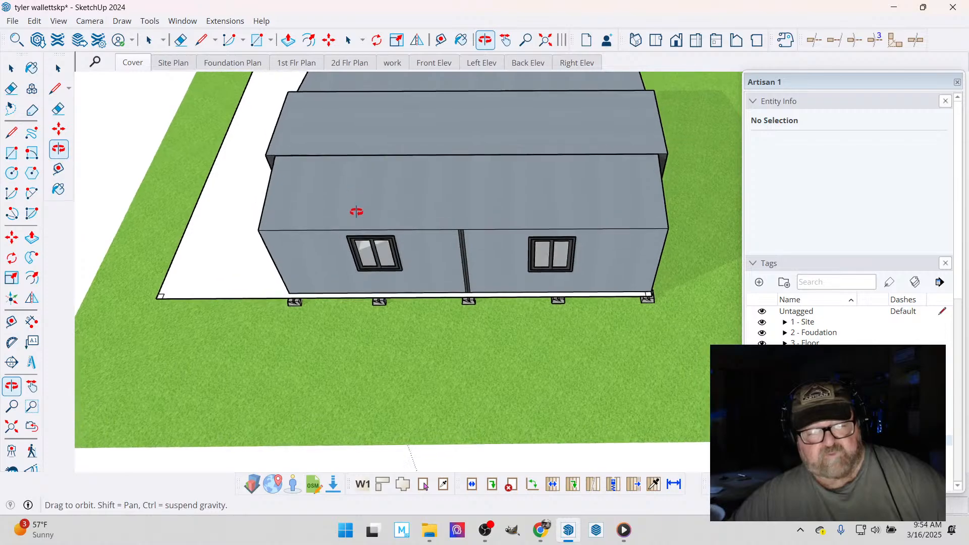
{"action": "scroll", "coordinate": [141, 288], "scroll_direction": "up", "scroll_amount": 5}
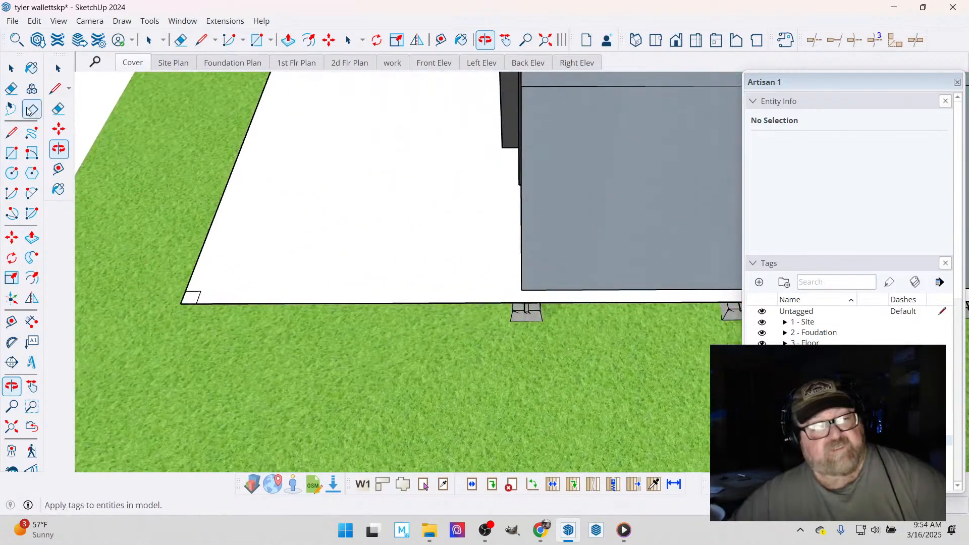
{"action": "left_click", "coordinate": [11, 68]}
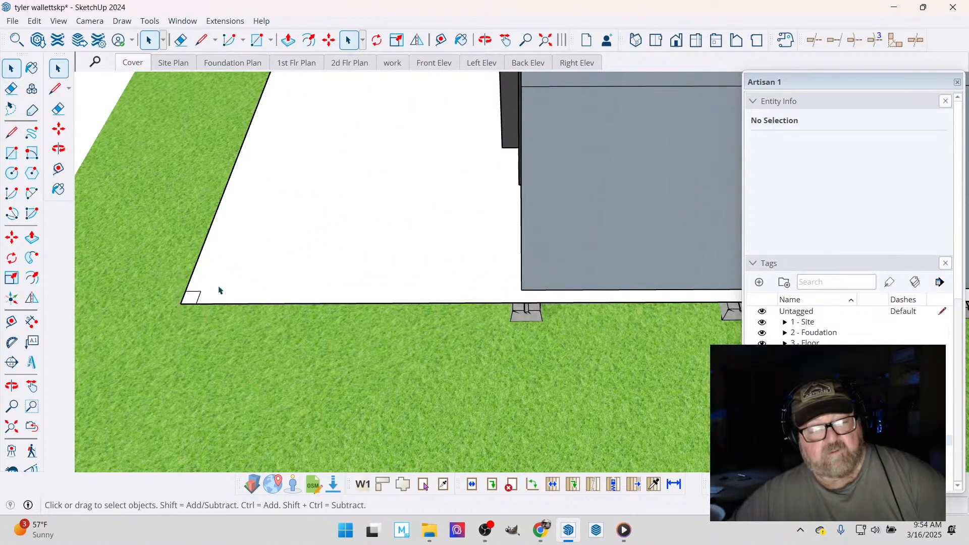
{"action": "triple_click", "coordinate": [219, 287]}
{"action": "left_click_drag", "start_coordinate": [164, 282], "coordinate": [212, 324]}
{"action": "left_click", "coordinate": [328, 40]}
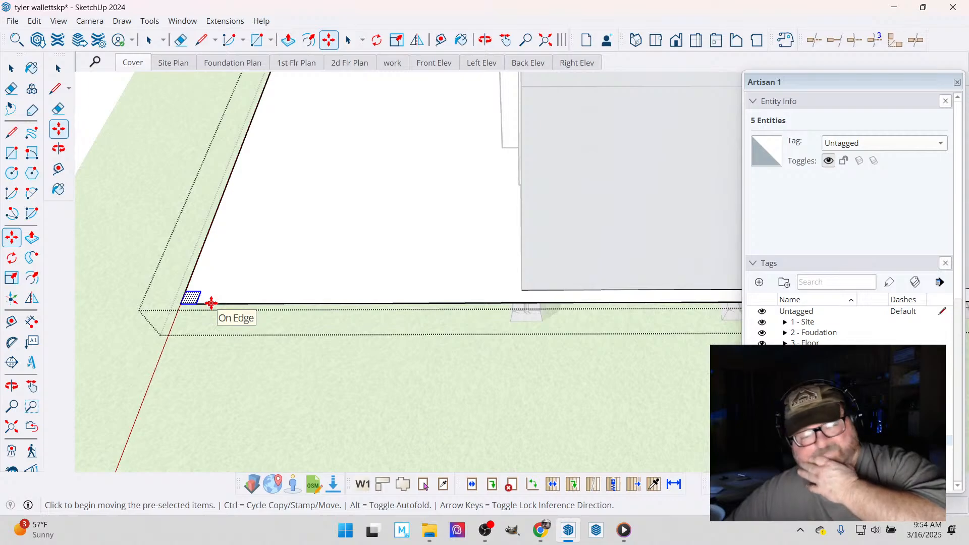
{"action": "left_click", "coordinate": [184, 305]}
{"action": "key", "text": "ctrl"}
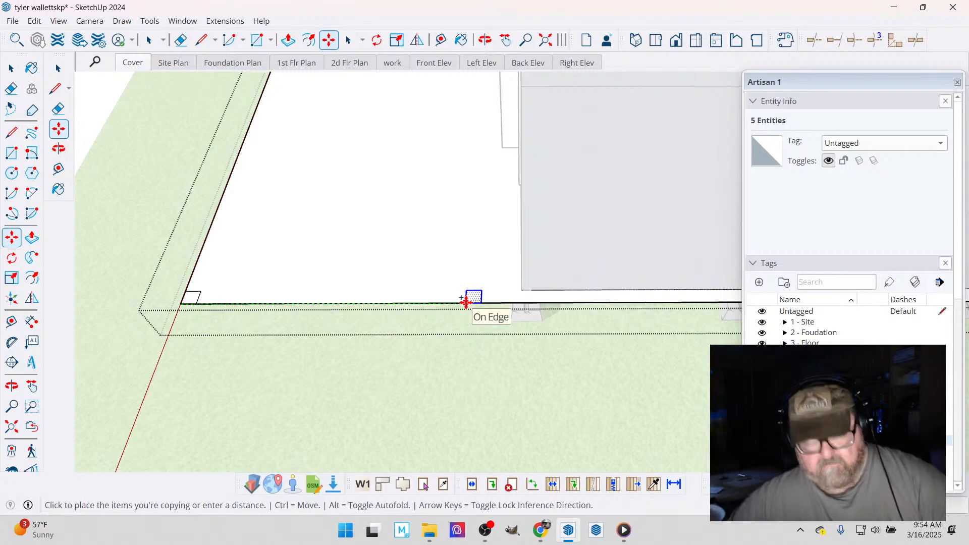
{"action": "left_click", "coordinate": [522, 290]}
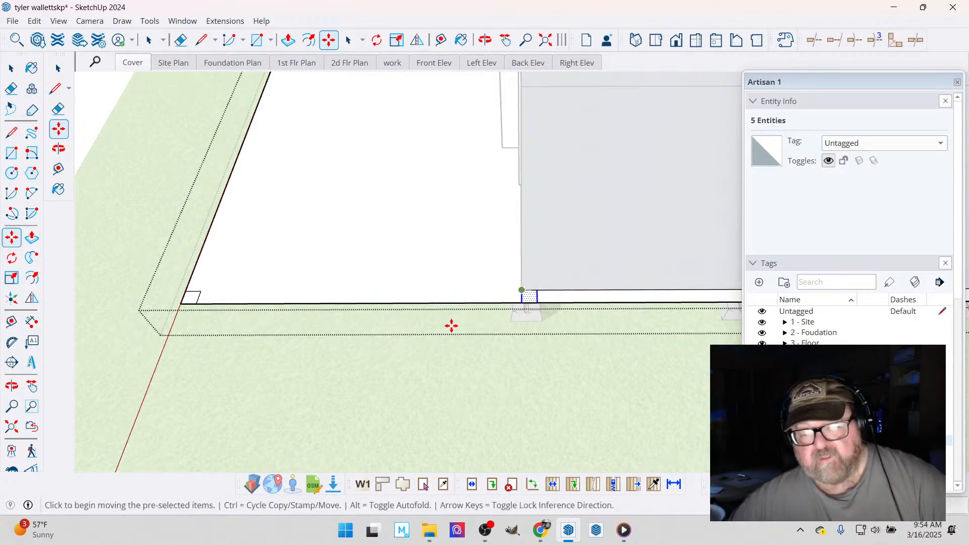
- Examine how the copied post square lines up with the modular home's front corner and the foundation blocks along that side
{"action": "scroll", "coordinate": [450, 327], "scroll_direction": "down", "scroll_amount": 5}
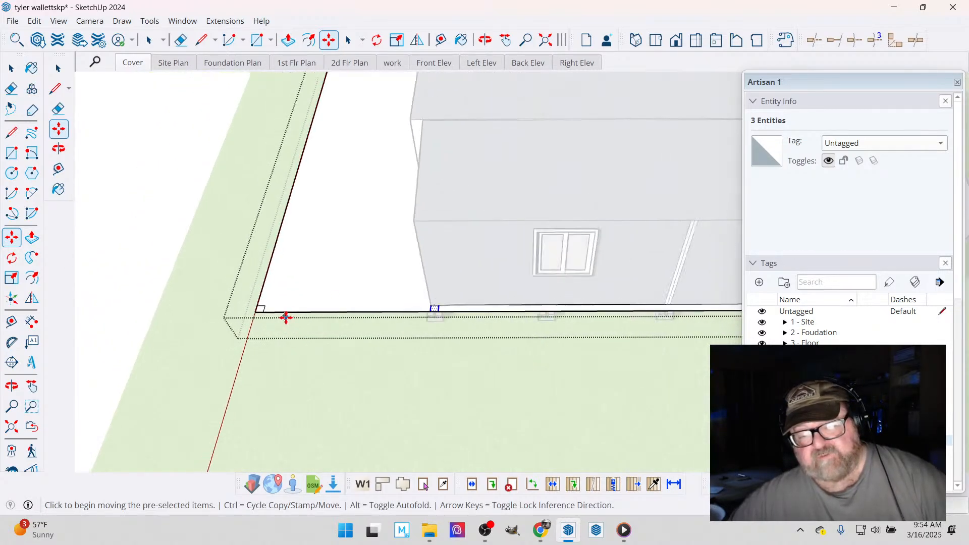
{"action": "scroll", "coordinate": [275, 310], "scroll_direction": "down", "scroll_amount": 6}
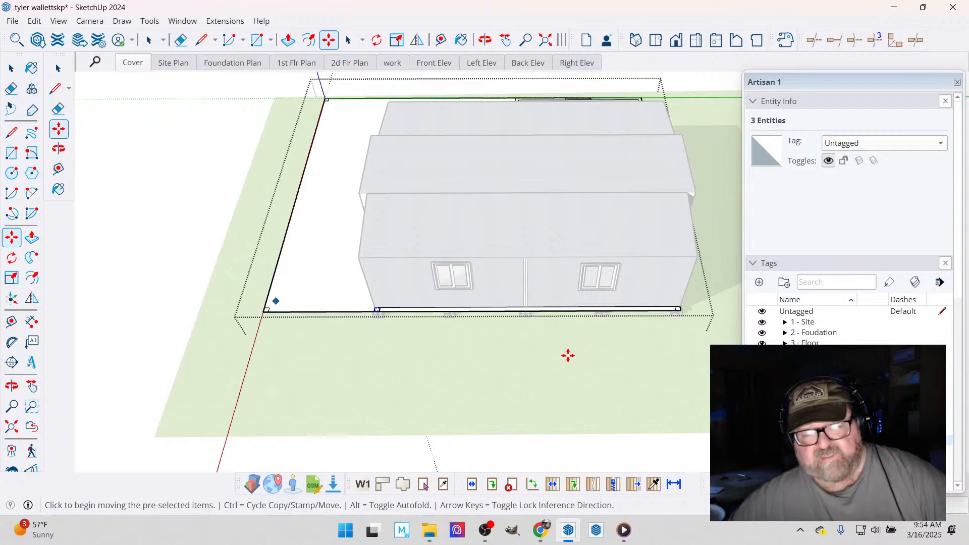
{"action": "scroll", "coordinate": [347, 313], "scroll_direction": "up", "scroll_amount": 6}
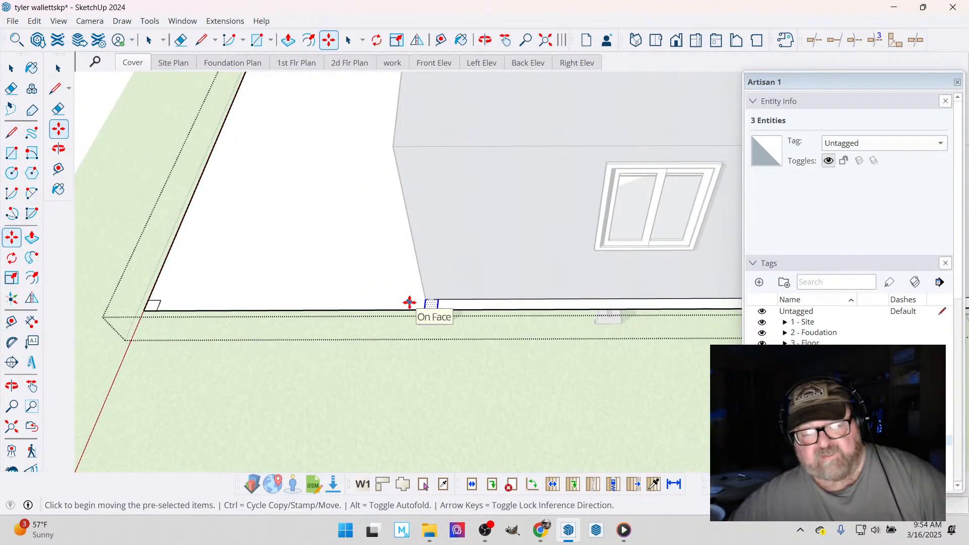
{"action": "scroll", "coordinate": [411, 346], "scroll_direction": "up", "scroll_amount": 3}
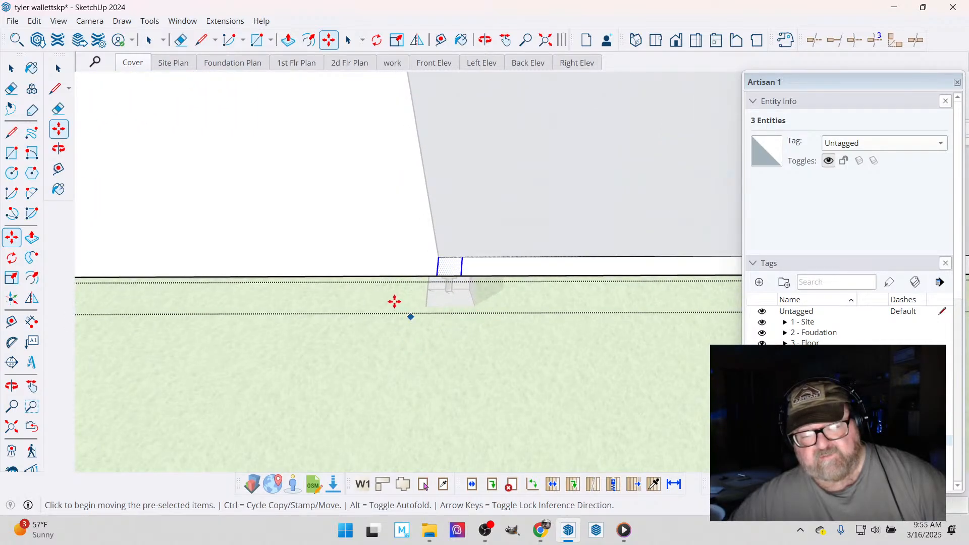
{"action": "scroll", "coordinate": [343, 327], "scroll_direction": "down", "scroll_amount": 3}
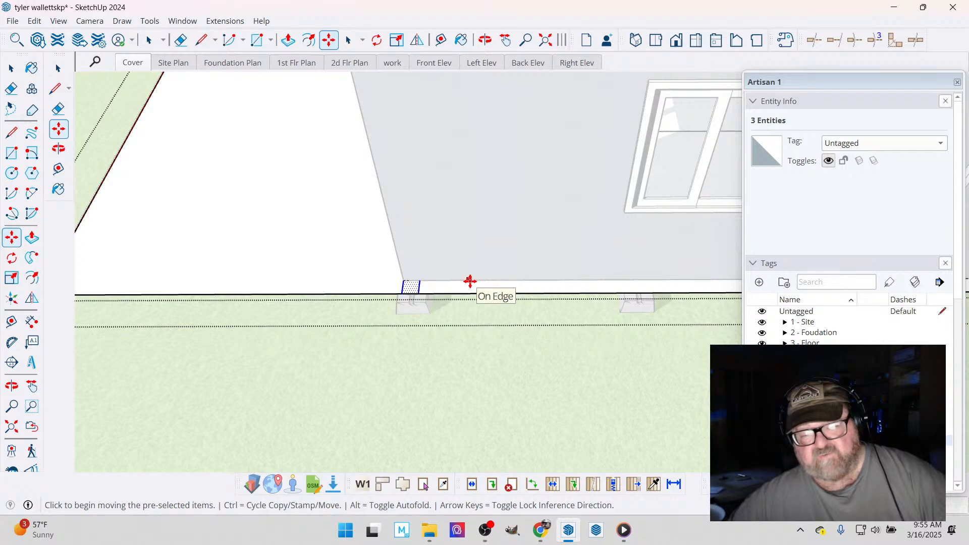
{"action": "scroll", "coordinate": [249, 304], "scroll_direction": "down", "scroll_amount": 2}
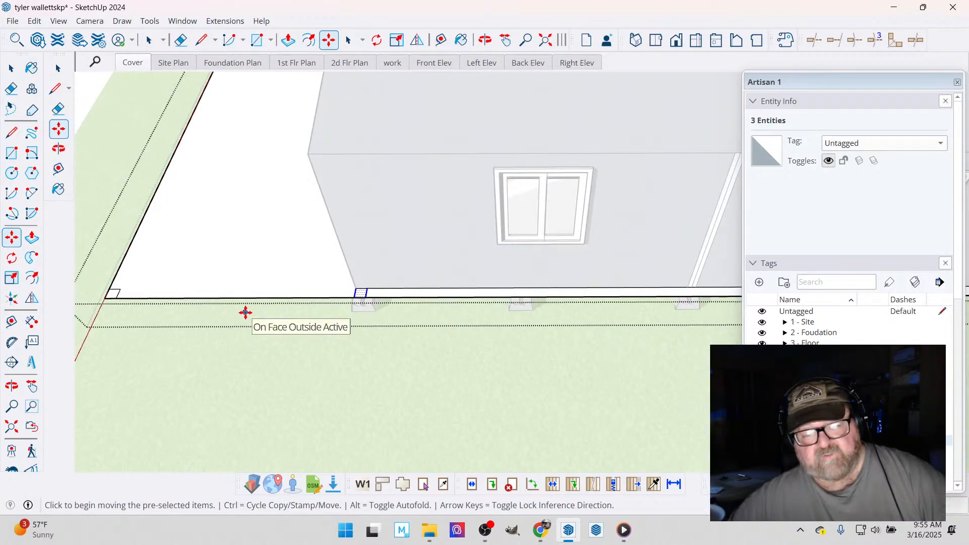
{"action": "scroll", "coordinate": [245, 310], "scroll_direction": "down", "scroll_amount": 4}
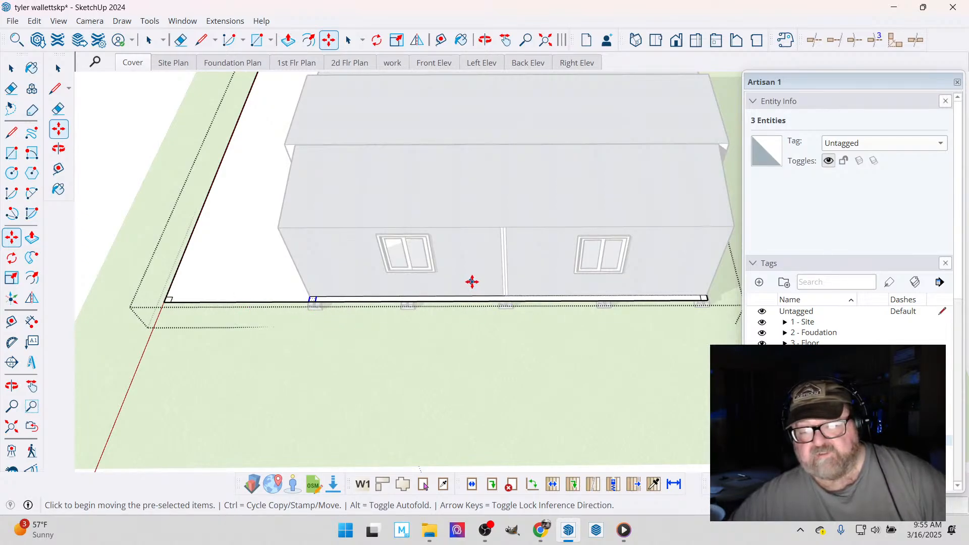
{"action": "left_click", "coordinate": [470, 281]}
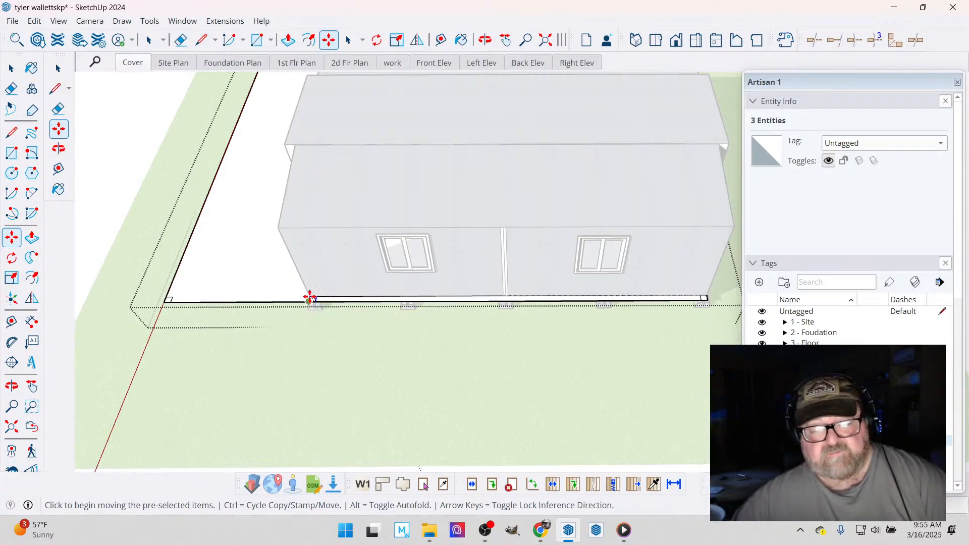
- Copy the post square from the home's front corner to the rear outer corner, with another copy midway between them
{"action": "scroll", "coordinate": [310, 298], "scroll_direction": "up", "scroll_amount": 4}
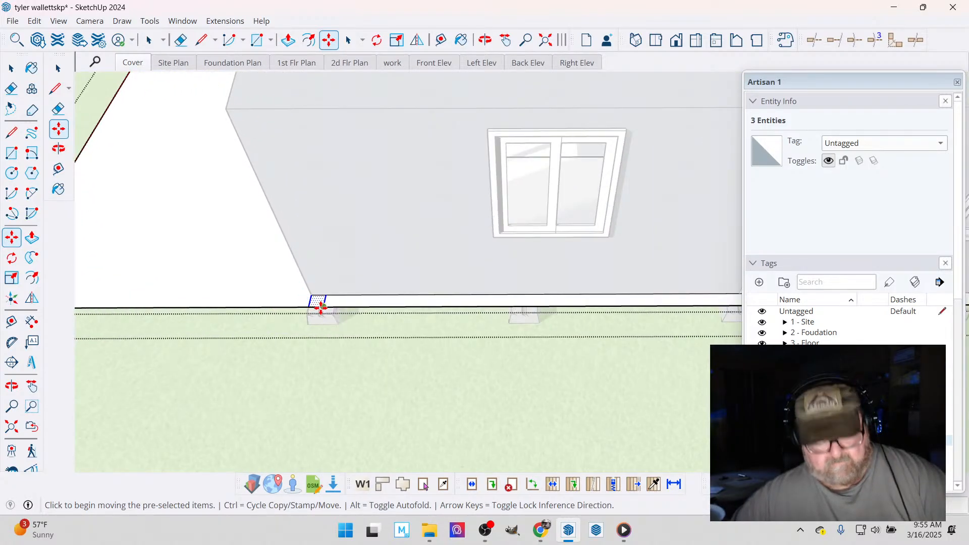
{"action": "left_click", "coordinate": [321, 306]}
{"action": "key", "text": "ctrl"}
{"action": "scroll", "coordinate": [180, 323], "scroll_direction": "down", "scroll_amount": 3}
{"action": "scroll", "coordinate": [180, 323], "scroll_direction": "down", "scroll_amount": 4}
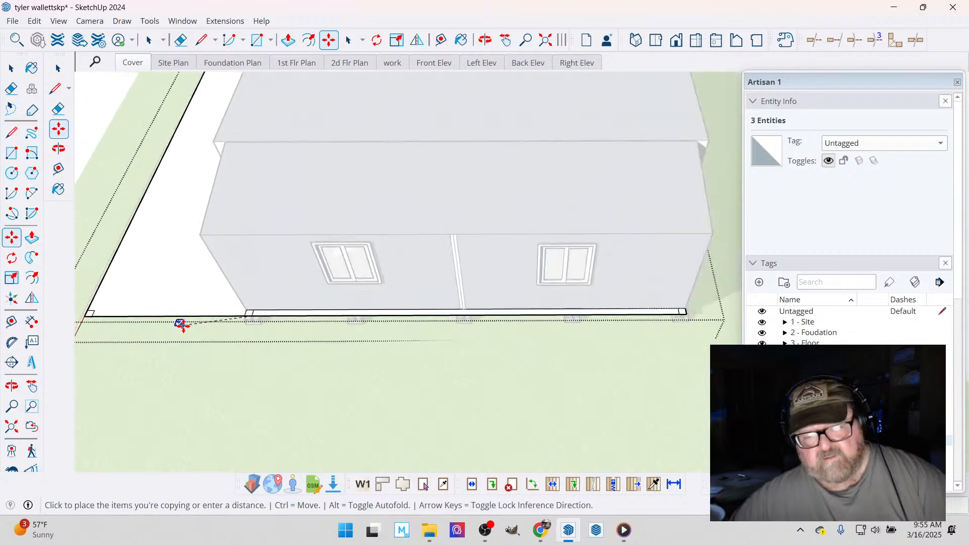
{"action": "scroll", "coordinate": [597, 314], "scroll_direction": "up", "scroll_amount": 3}
{"action": "scroll", "coordinate": [596, 314], "scroll_direction": "up", "scroll_amount": 5}
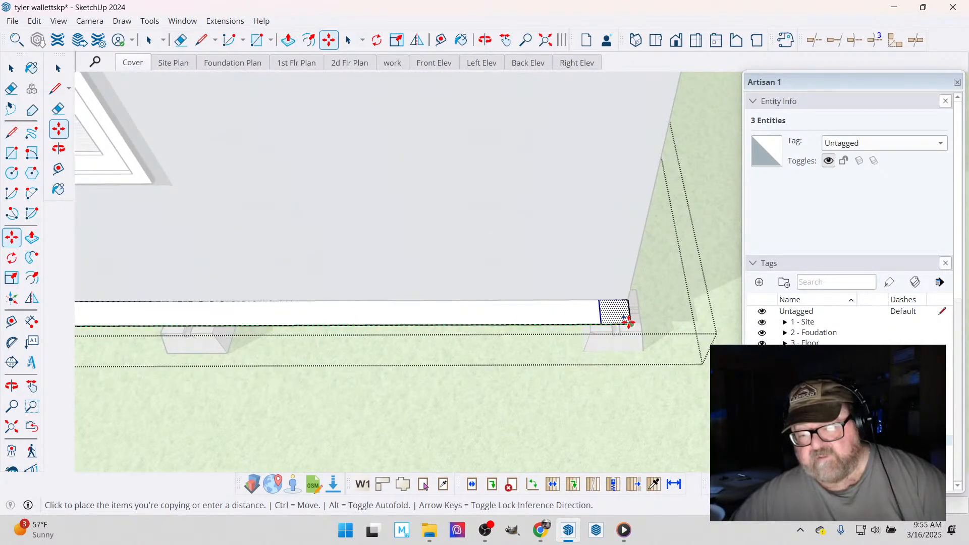
{"action": "left_click", "coordinate": [630, 323]}
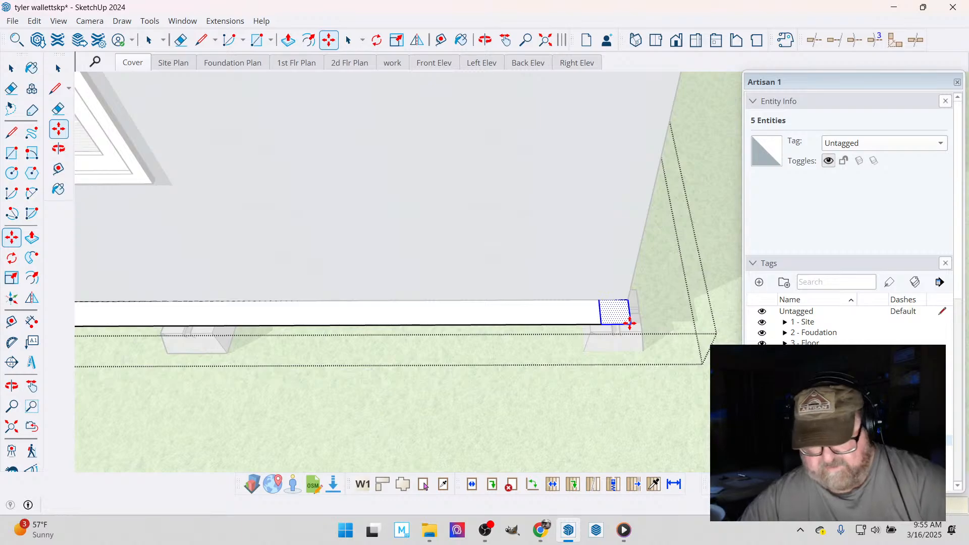
{"action": "key", "text": "Escape"}
{"action": "scroll", "coordinate": [631, 331], "scroll_direction": "down", "scroll_amount": 1}
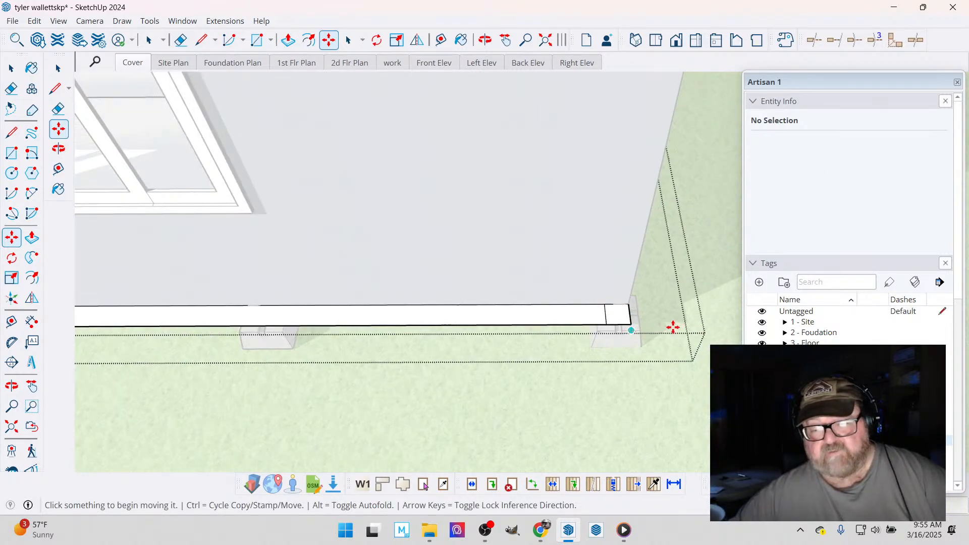
{"action": "scroll", "coordinate": [673, 327], "scroll_direction": "down", "scroll_amount": 5}
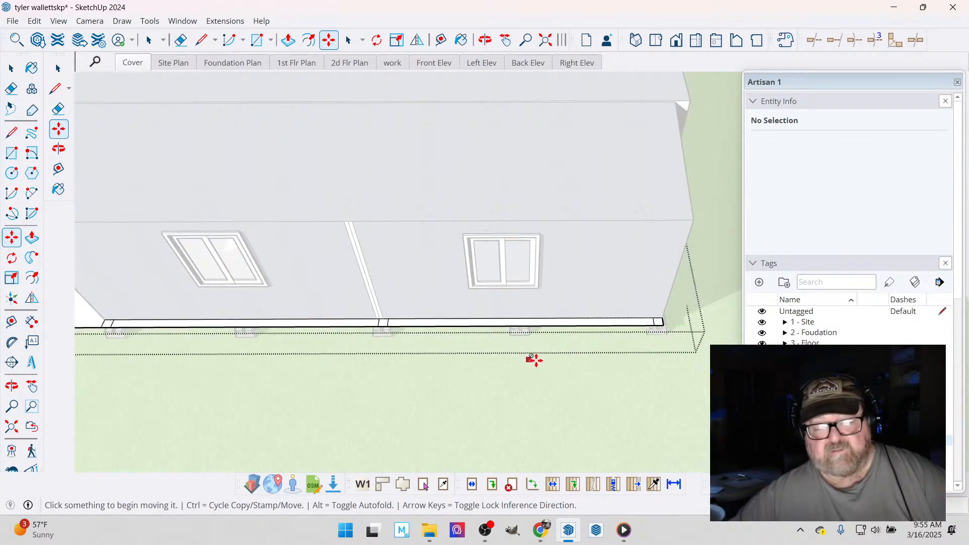
{"action": "scroll", "coordinate": [535, 360], "scroll_direction": "down", "scroll_amount": 1}
{"action": "scroll", "coordinate": [385, 347], "scroll_direction": "up", "scroll_amount": 1}
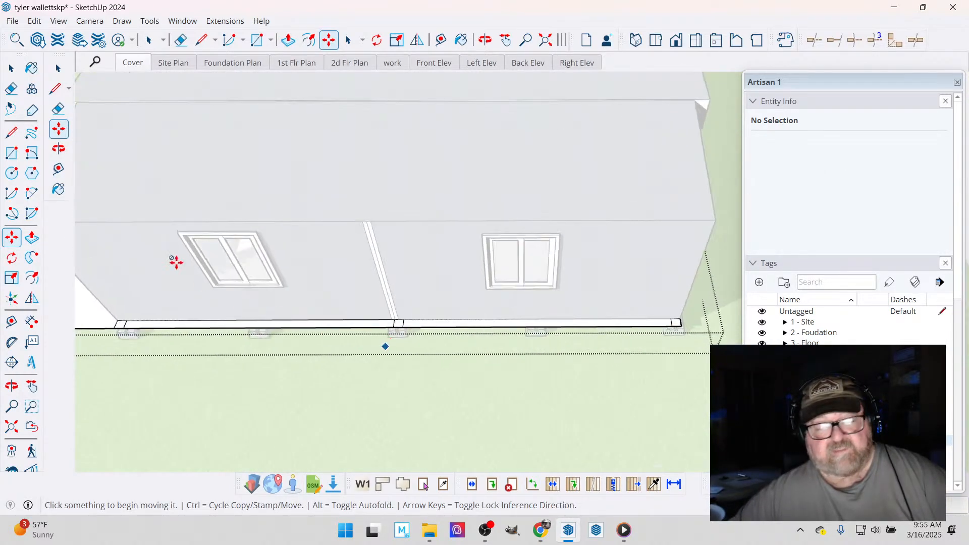
- Inside the modular home group, move the wall's centre trim strip together with the foundation block below it slightly toward the rear corner
{"action": "left_click", "coordinate": [10, 71]}
{"action": "scroll", "coordinate": [512, 389], "scroll_direction": "down", "scroll_amount": 1}
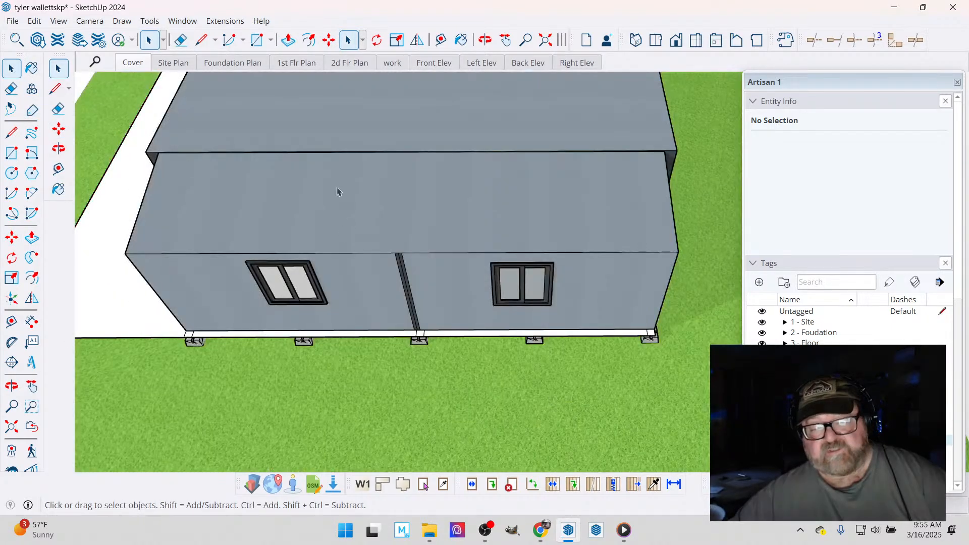
{"action": "left_click", "coordinate": [338, 188]}
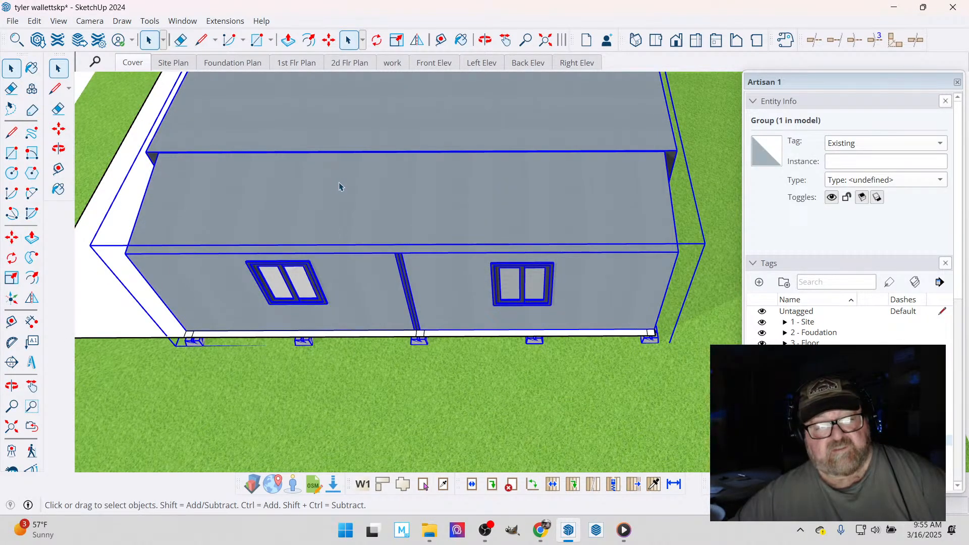
{"action": "left_click_drag", "start_coordinate": [375, 236], "coordinate": [441, 368]}
{"action": "scroll", "coordinate": [400, 314], "scroll_direction": "up", "scroll_amount": 3}
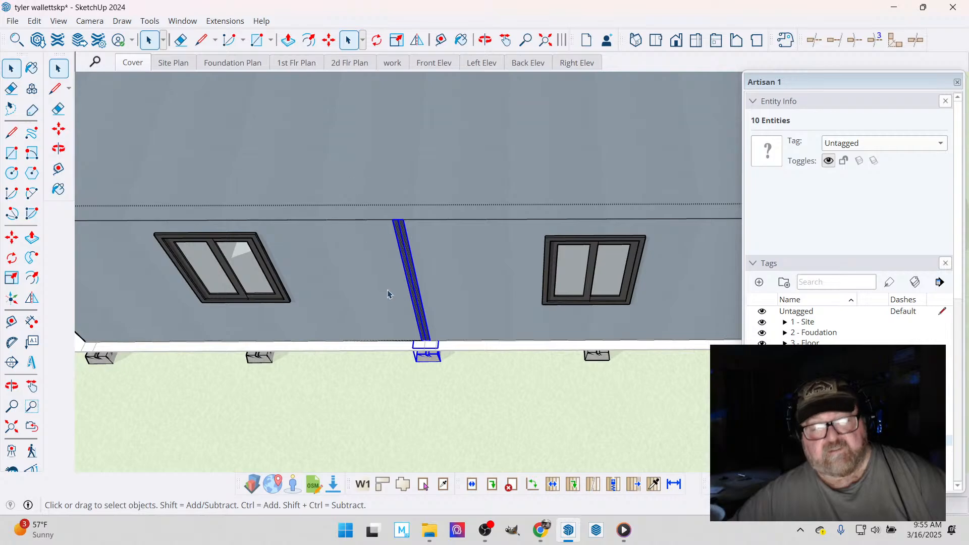
{"action": "left_click_drag", "start_coordinate": [352, 188], "coordinate": [487, 432]}
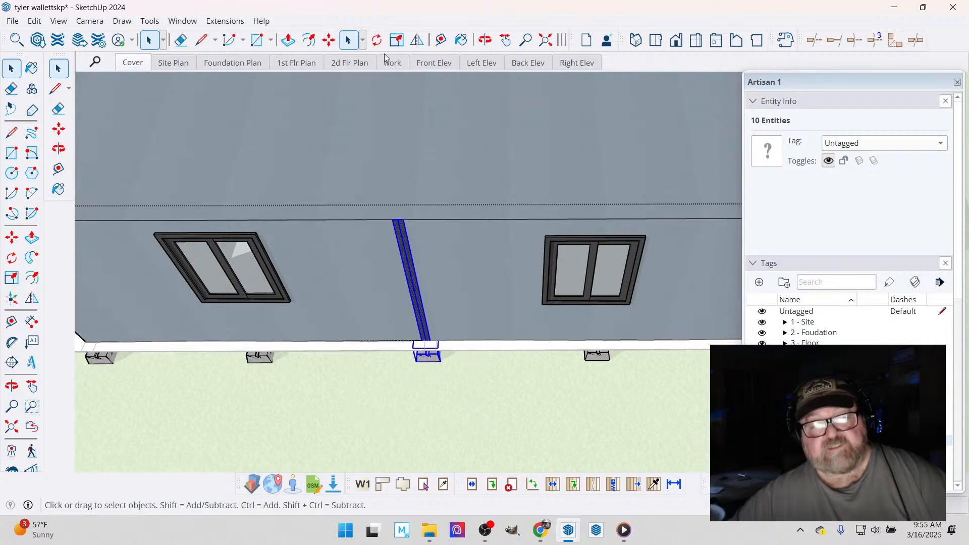
{"action": "left_click", "coordinate": [328, 40]}
{"action": "scroll", "coordinate": [383, 178], "scroll_direction": "up", "scroll_amount": 1}
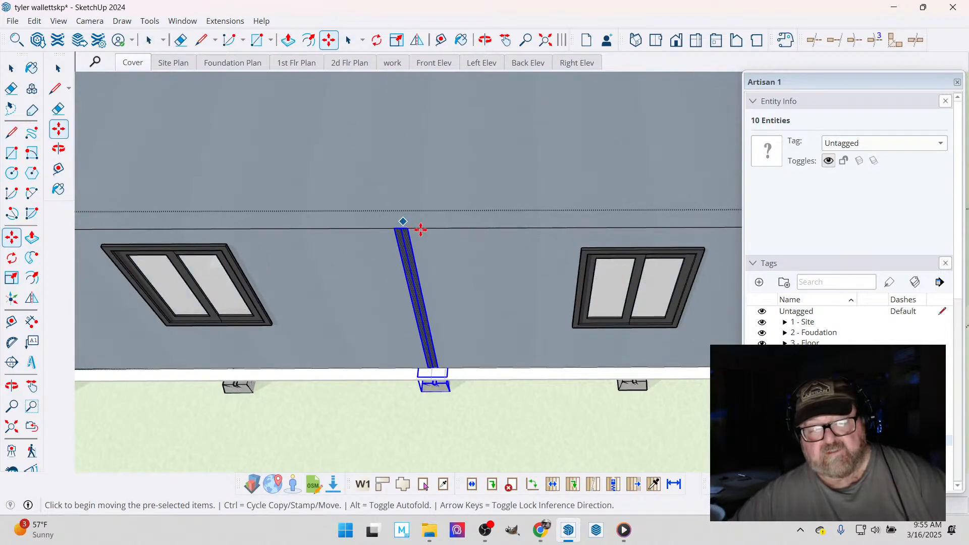
{"action": "left_click", "coordinate": [423, 231]}
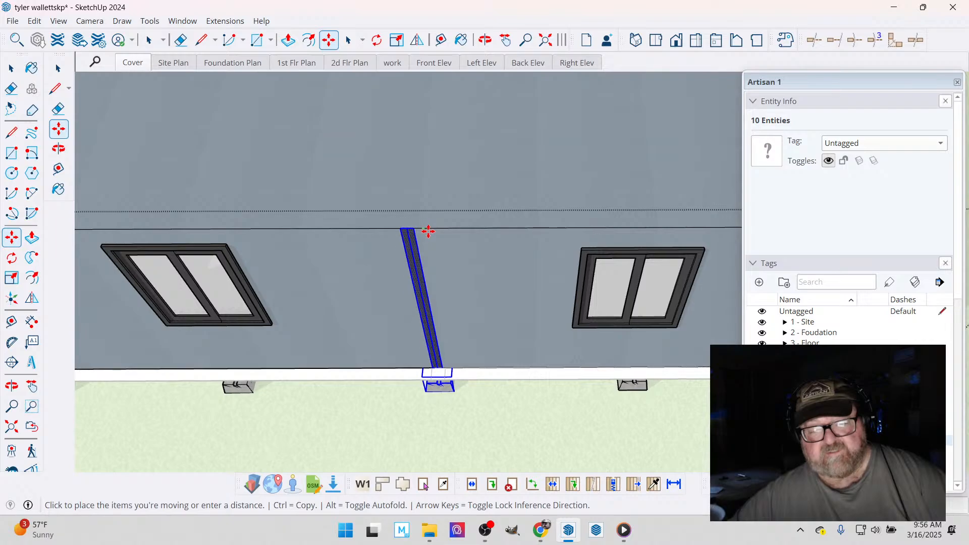
{"action": "key", "text": "Return"}
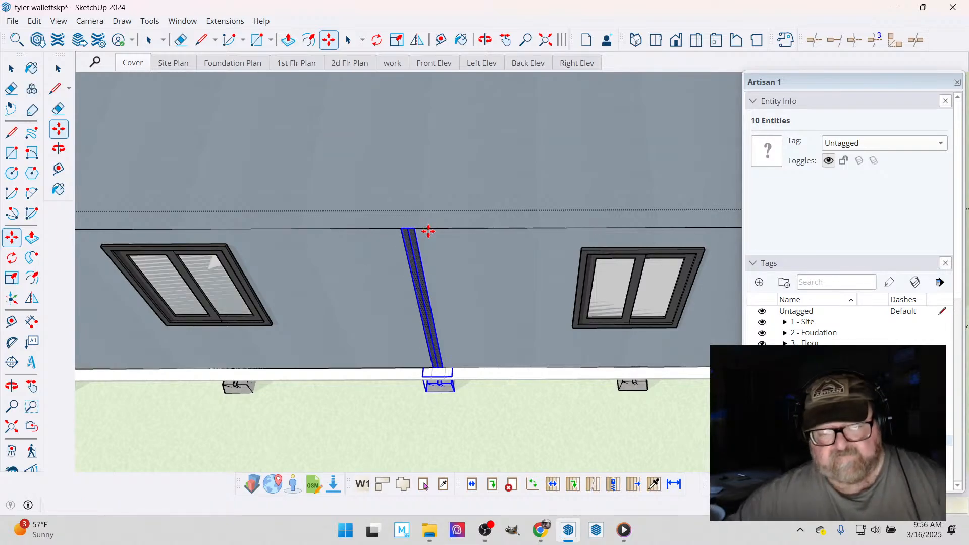
{"action": "scroll", "coordinate": [499, 327], "scroll_direction": "down", "scroll_amount": 6}
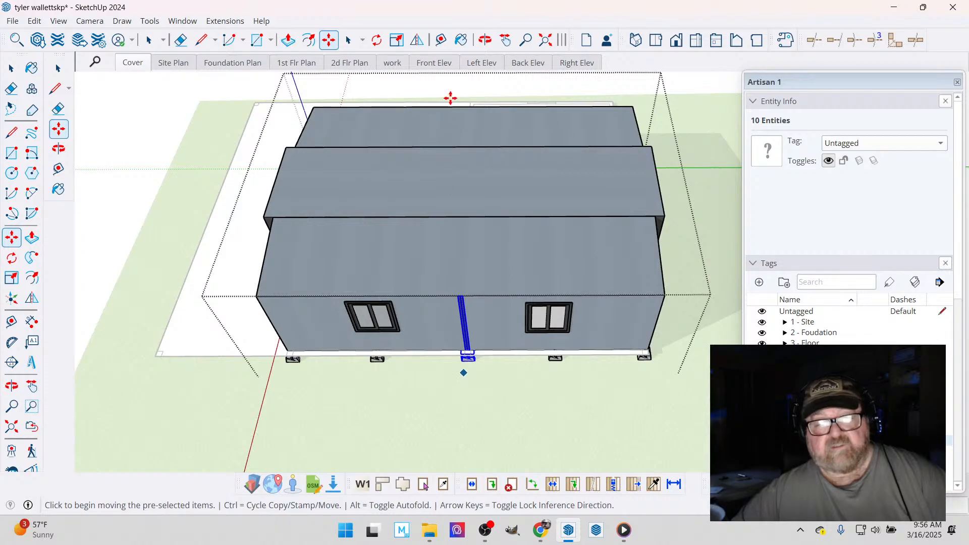
- Move the bedroom-side wall's centre trim strip and foundation block about 2 inches along the green axis, and close the modular home group
{"action": "left_click", "coordinate": [485, 40]}
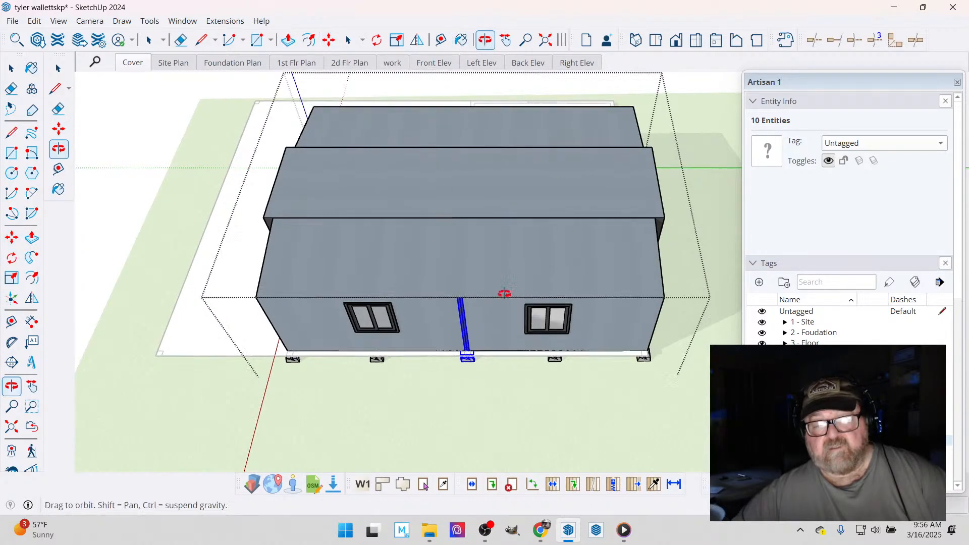
{"action": "left_click_drag", "start_coordinate": [505, 292], "coordinate": [346, 278]}
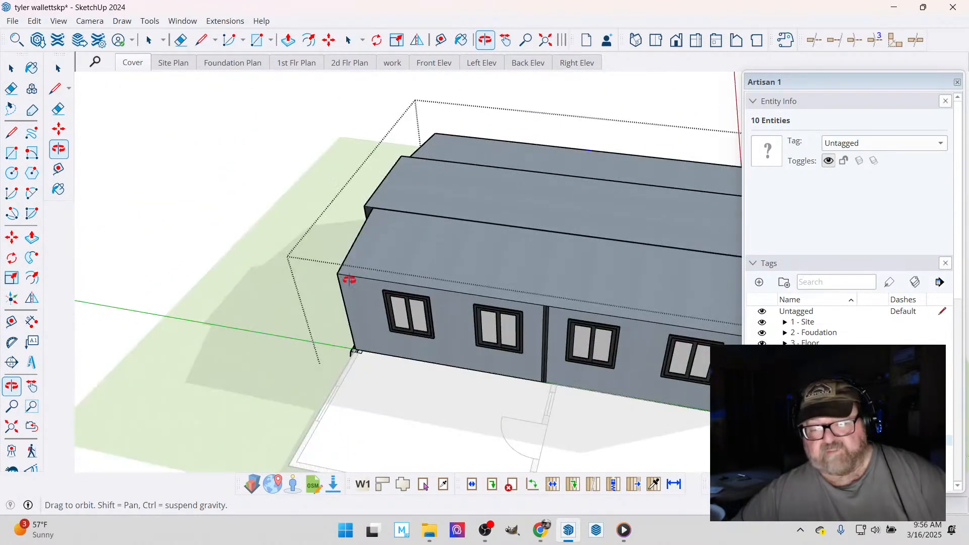
{"action": "left_click_drag", "start_coordinate": [493, 325], "coordinate": [85, 172]}
{"action": "left_click", "coordinate": [11, 68]}
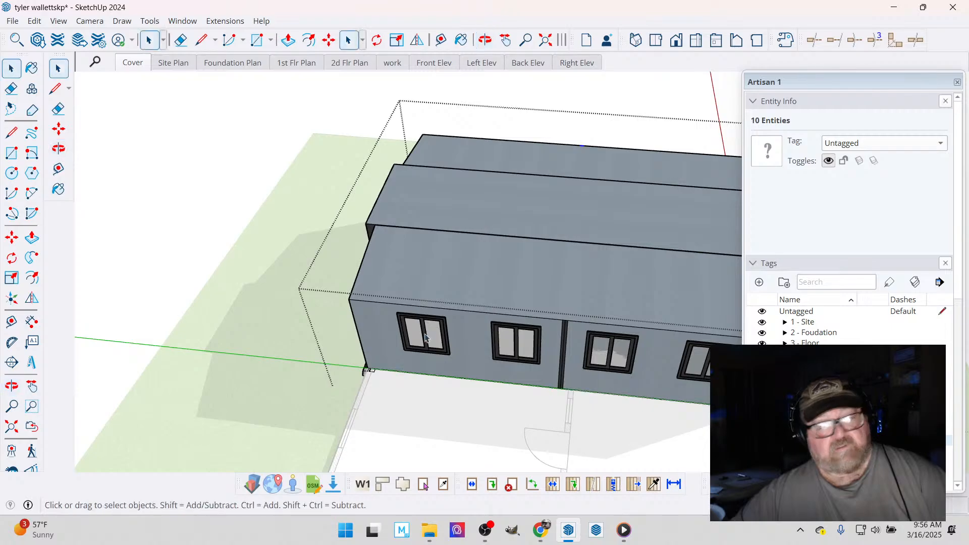
{"action": "left_click", "coordinate": [577, 413]}
{"action": "scroll", "coordinate": [579, 375], "scroll_direction": "up", "scroll_amount": 2}
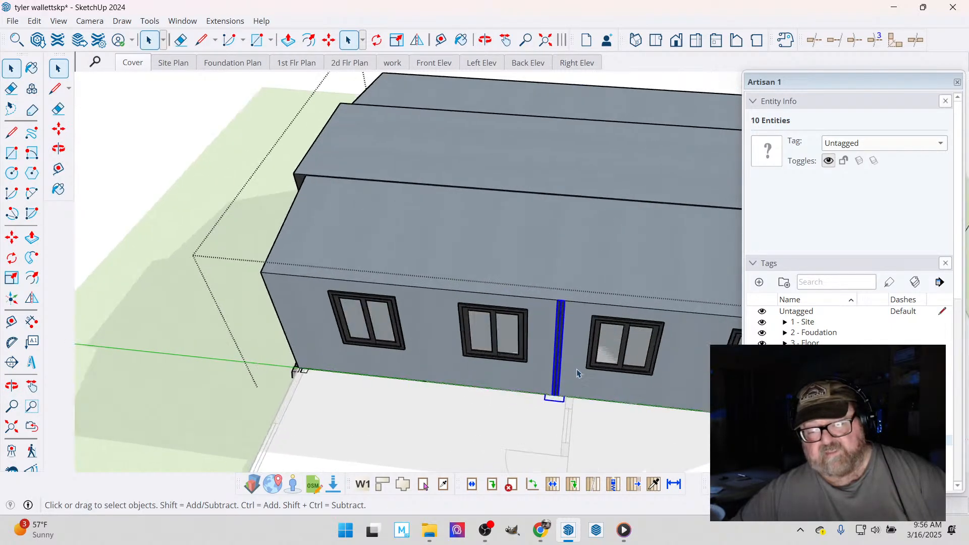
{"action": "left_click", "coordinate": [328, 40]}
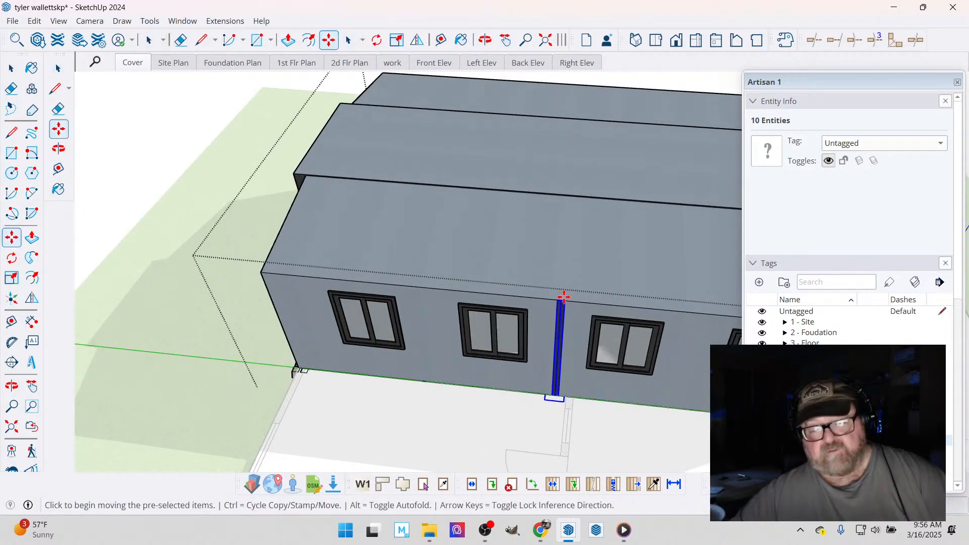
{"action": "left_click", "coordinate": [485, 40]}
{"action": "mouse_move", "coordinate": [525, 364]}
{"action": "left_mouse_down"}
{"action": "mouse_move", "coordinate": [534, 145]}
{"action": "mouse_move", "coordinate": [530, 369]}
{"action": "left_mouse_up"}
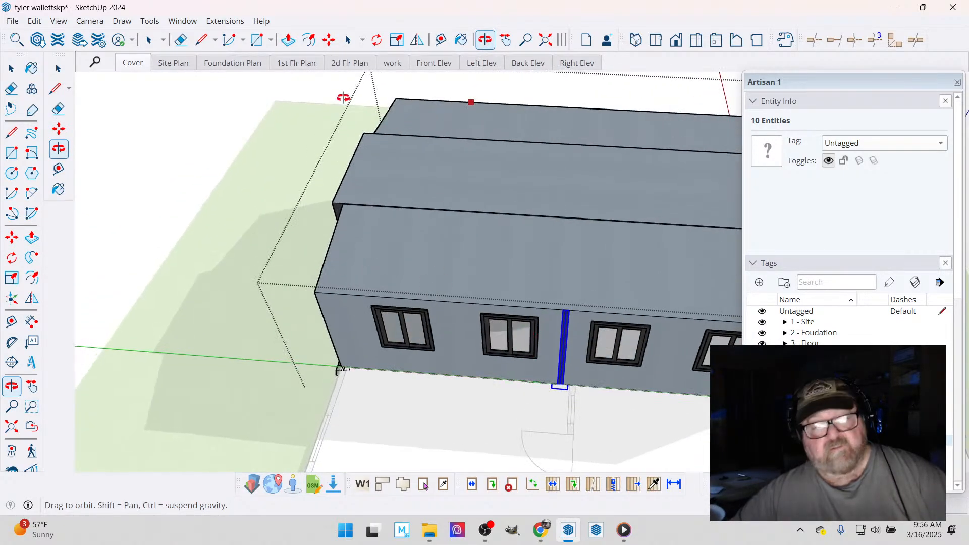
{"action": "left_click", "coordinate": [329, 40]}
{"action": "scroll", "coordinate": [638, 401], "scroll_direction": "up", "scroll_amount": 8}
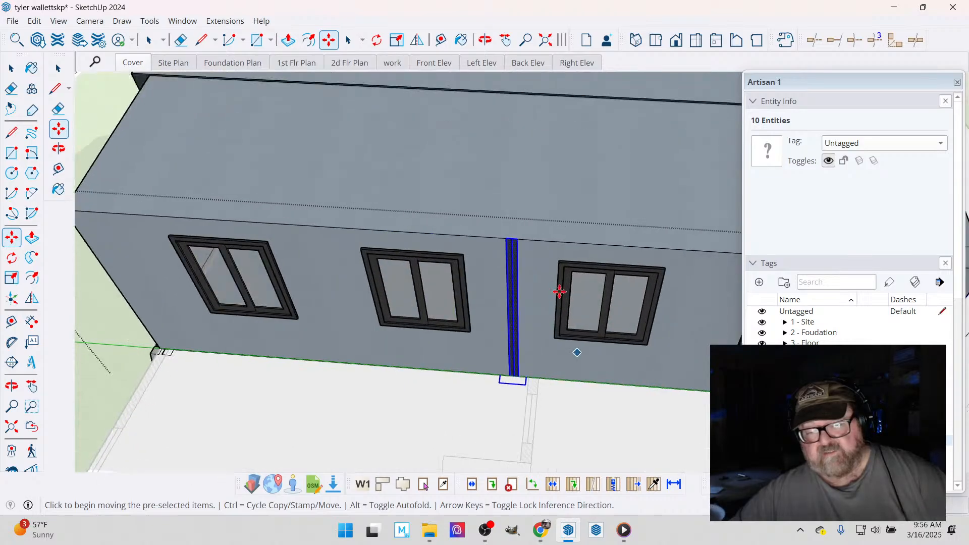
{"action": "left_click", "coordinate": [560, 201]}
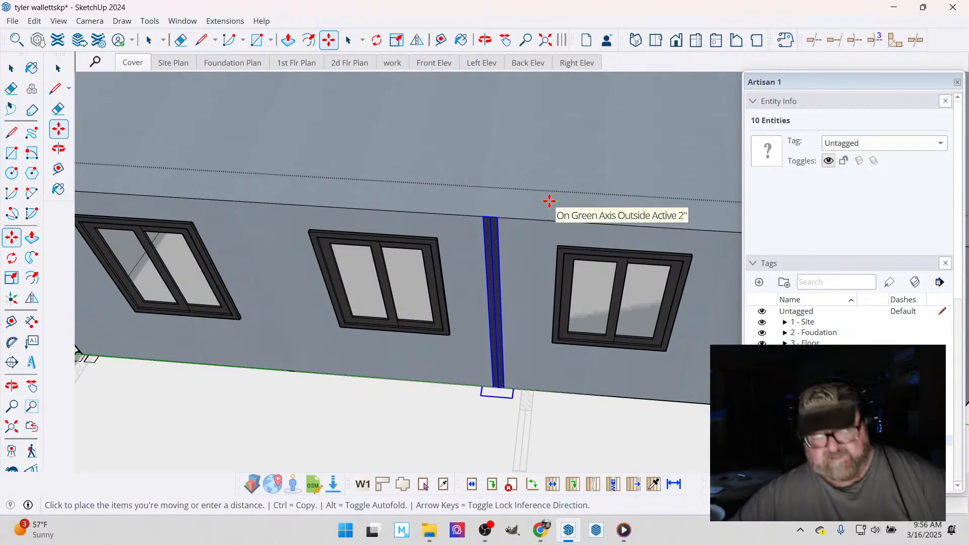
{"action": "left_click", "coordinate": [549, 201]}
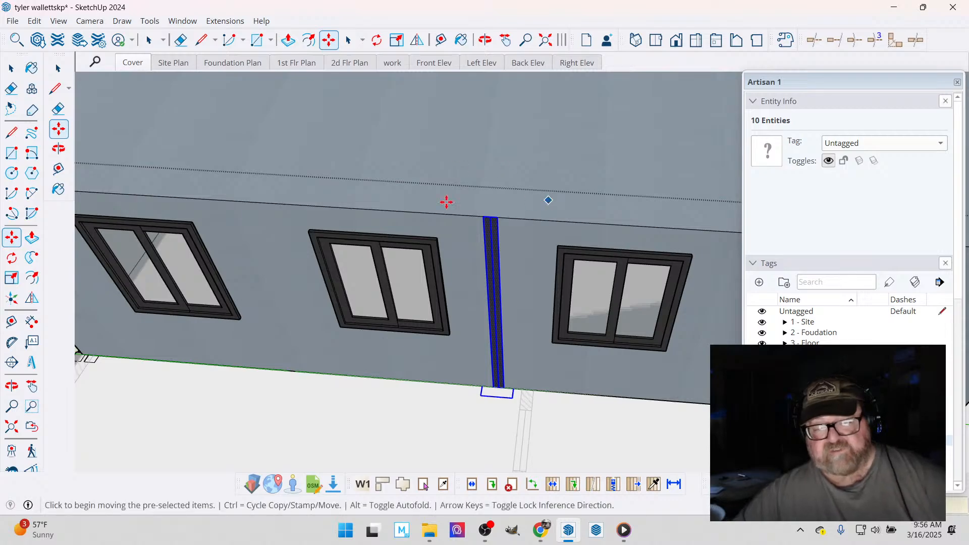
{"action": "scroll", "coordinate": [455, 207], "scroll_direction": "down", "scroll_amount": 6}
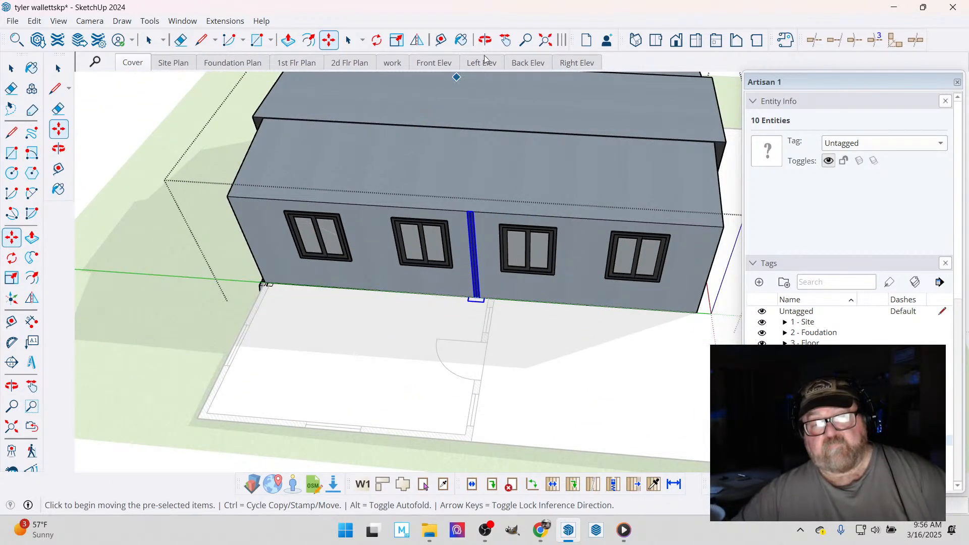
{"action": "left_click", "coordinate": [485, 40]}
{"action": "left_click_drag", "start_coordinate": [411, 188], "coordinate": [244, 322]}
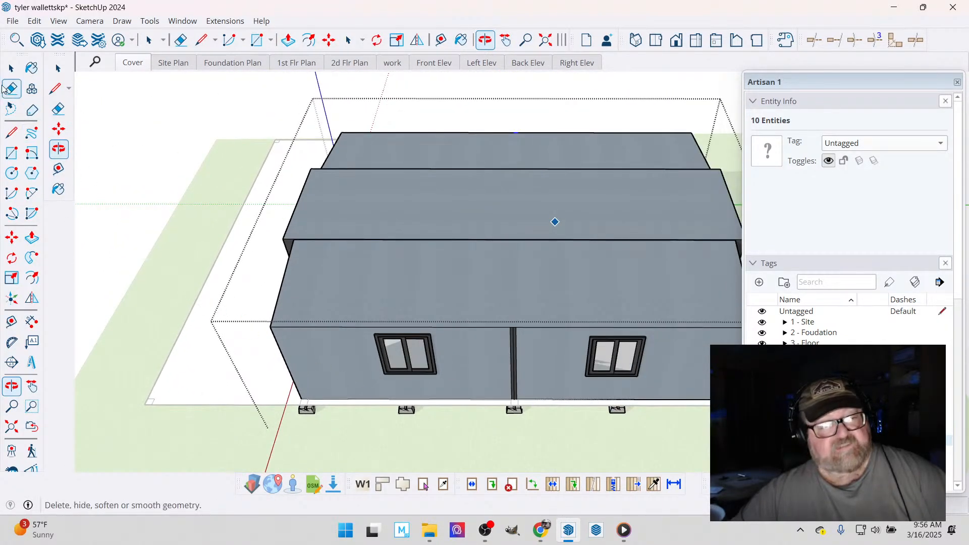
{"action": "left_click", "coordinate": [11, 68]}
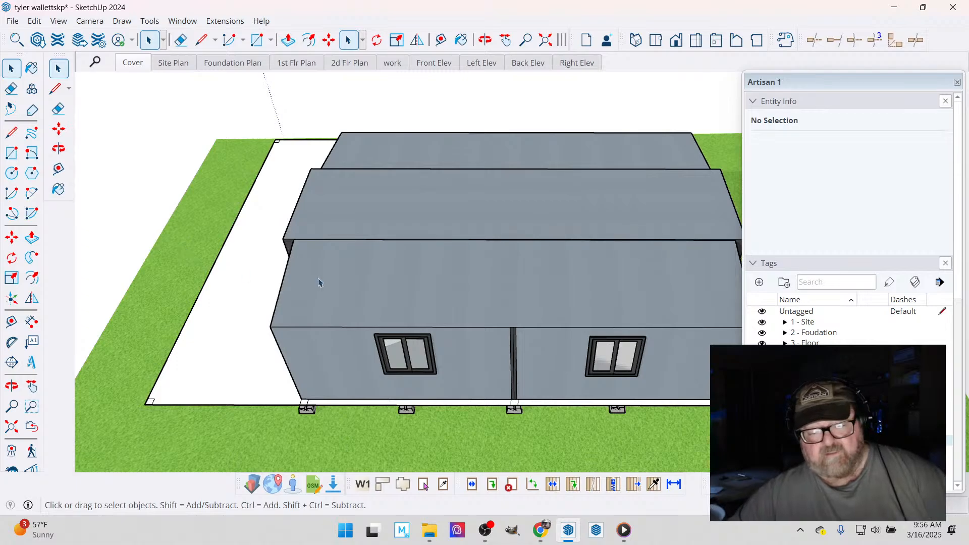
- Measure the bedroom plan's outside length between its outer end wall and the wall with the door
{"action": "scroll", "coordinate": [352, 309], "scroll_direction": "down", "scroll_amount": 2}
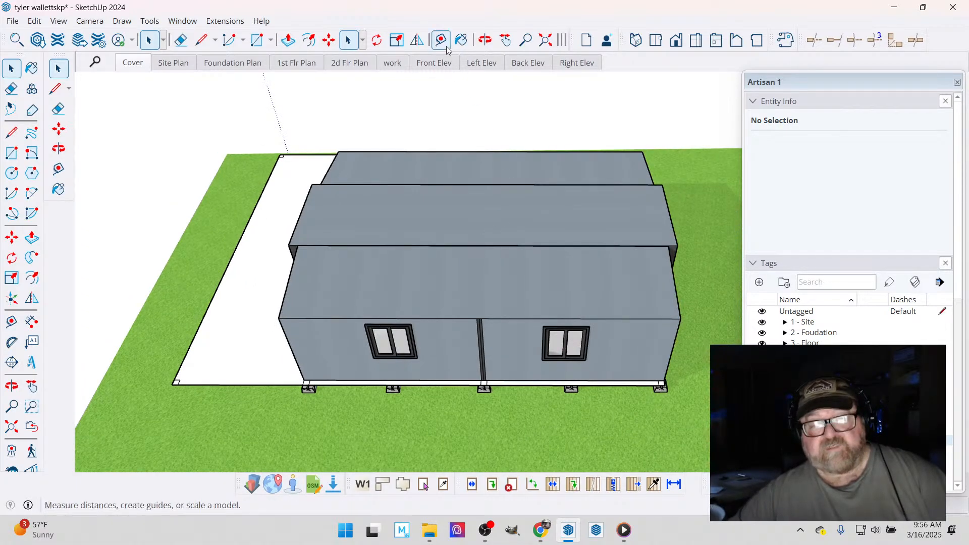
{"action": "left_click", "coordinate": [485, 39]}
{"action": "left_click_drag", "start_coordinate": [515, 268], "coordinate": [342, 370]}
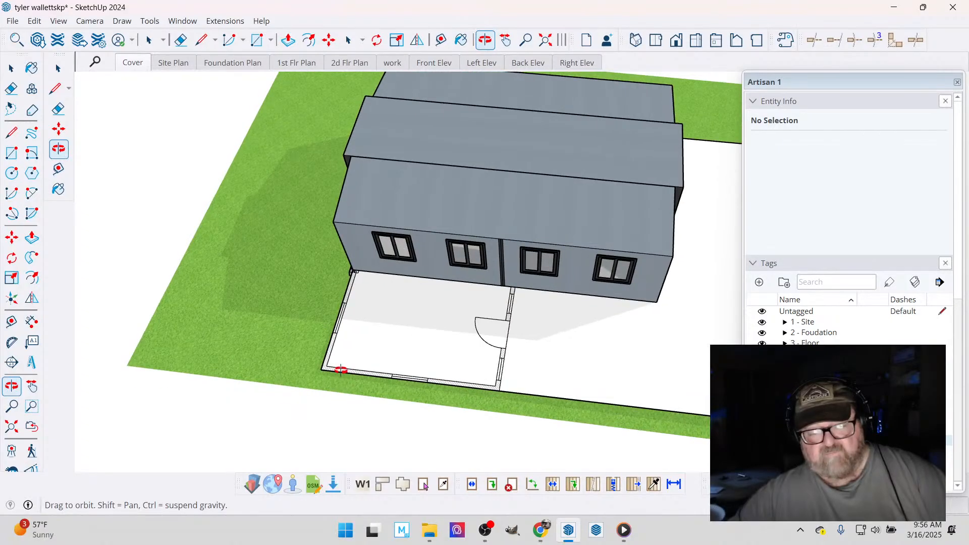
{"action": "scroll", "coordinate": [370, 388], "scroll_direction": "up", "scroll_amount": 9}
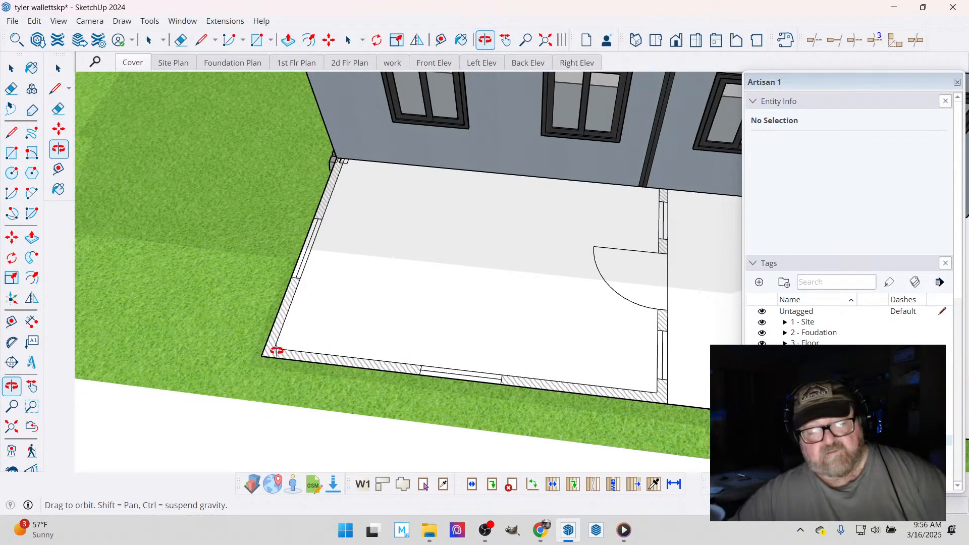
{"action": "left_click", "coordinate": [440, 40]}
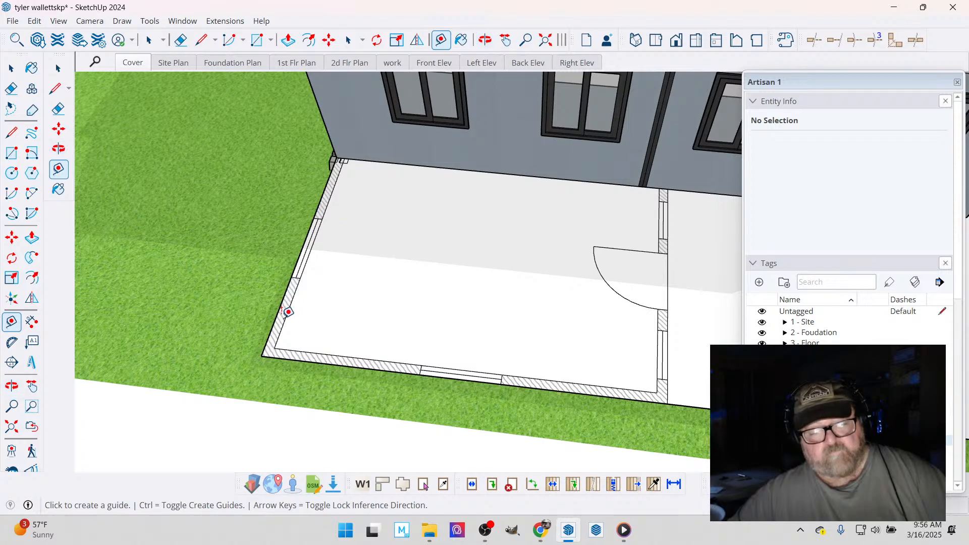
{"action": "left_click", "coordinate": [277, 314]}
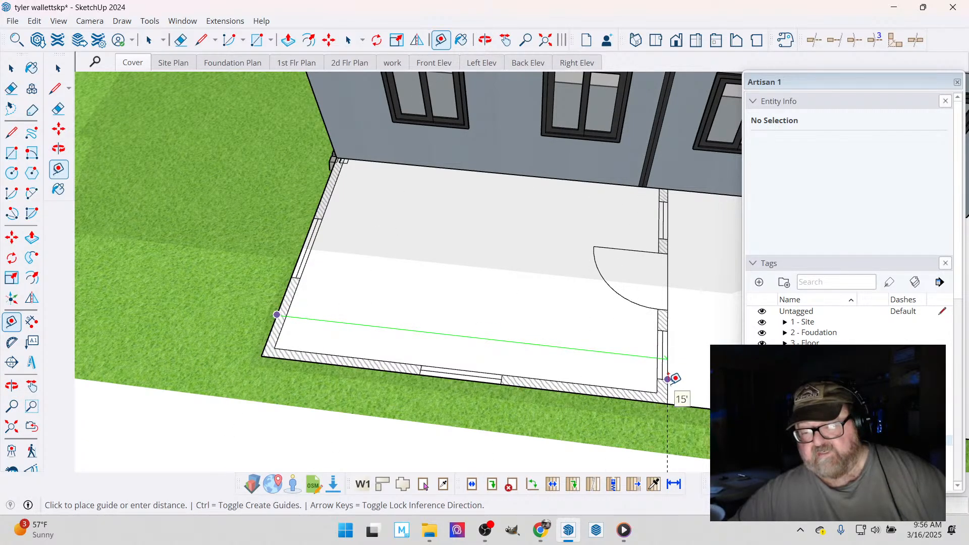
{"action": "key", "text": "Escape"}
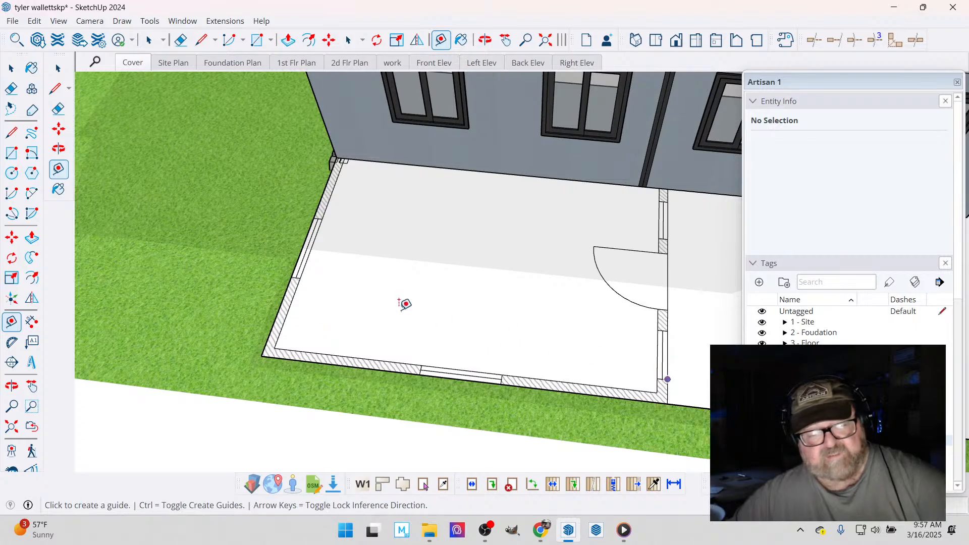
- Examine the bedroom outline and the surrounding deck area along the modular home's widened side from both ends
{"action": "left_click", "coordinate": [485, 39]}
{"action": "left_click_drag", "start_coordinate": [385, 284], "coordinate": [475, 353]}
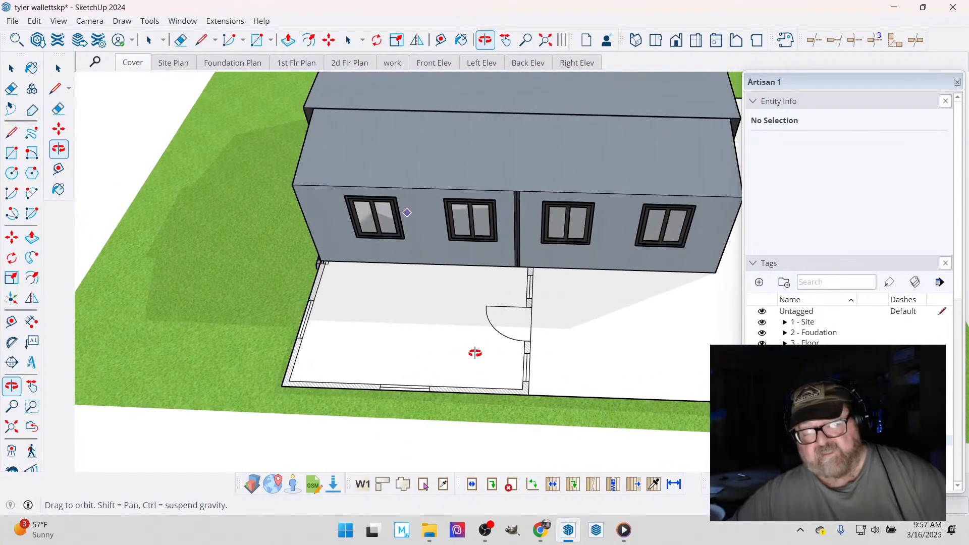
{"action": "scroll", "coordinate": [290, 391], "scroll_direction": "up", "scroll_amount": 3}
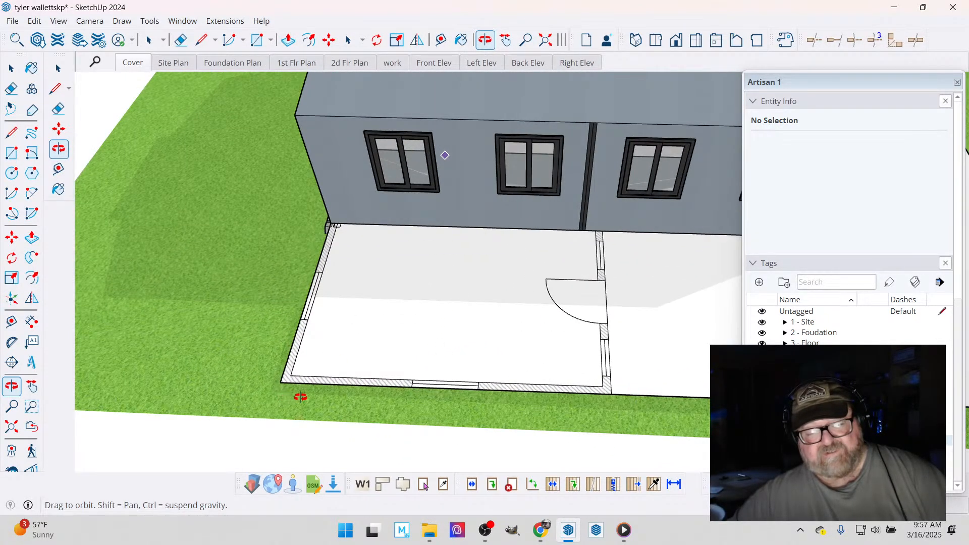
{"action": "scroll", "coordinate": [234, 346], "scroll_direction": "down", "scroll_amount": 6}
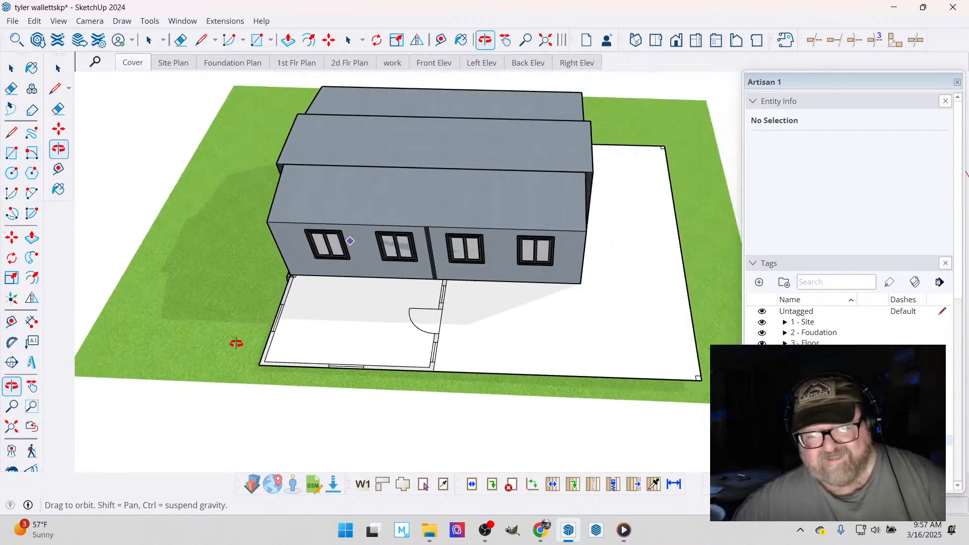
{"action": "left_click_drag", "start_coordinate": [519, 349], "coordinate": [370, 303]}
{"action": "scroll", "coordinate": [510, 377], "scroll_direction": "up", "scroll_amount": 3}
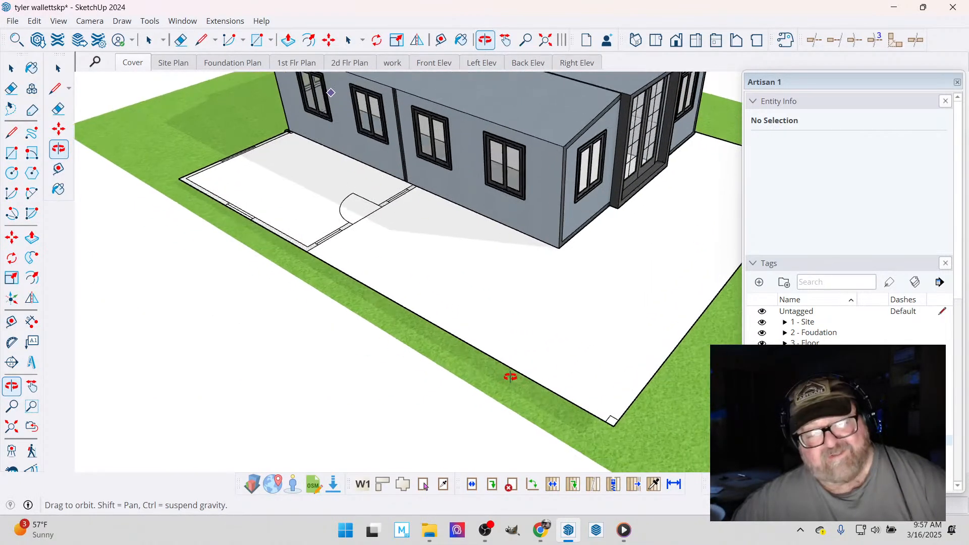
{"action": "left_click_drag", "start_coordinate": [513, 377], "coordinate": [511, 333]}
{"action": "middle_click_drag", "start_coordinate": [512, 333], "coordinate": [692, 240]}
{"action": "scroll", "coordinate": [555, 329], "scroll_direction": "down", "scroll_amount": 3}
{"action": "left_click_drag", "start_coordinate": [487, 269], "coordinate": [606, 277]}
- Measure the height from the modular home's bottom edge down to the grass beside the bedroom-side corner foundation block
{"action": "scroll", "coordinate": [384, 265], "scroll_direction": "up", "scroll_amount": 5}
{"action": "scroll", "coordinate": [411, 276], "scroll_direction": "up", "scroll_amount": 3}
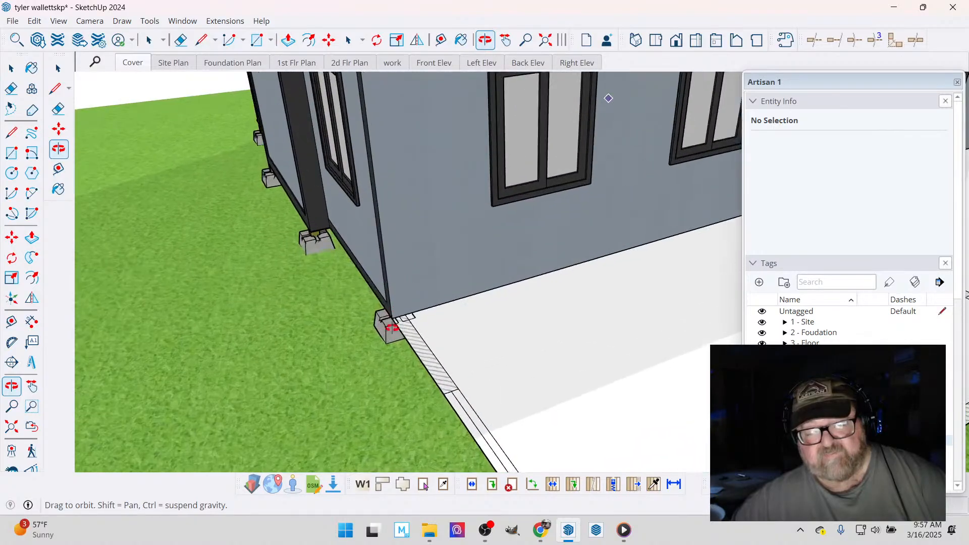
{"action": "left_click_drag", "start_coordinate": [396, 325], "coordinate": [676, 290]}
{"action": "scroll", "coordinate": [676, 290], "scroll_direction": "up", "scroll_amount": 5}
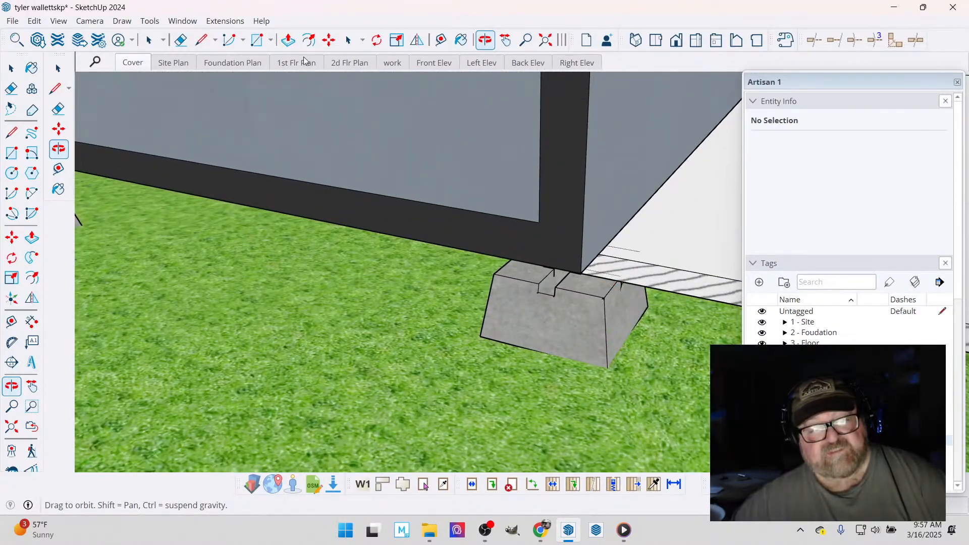
{"action": "left_click", "coordinate": [441, 40]}
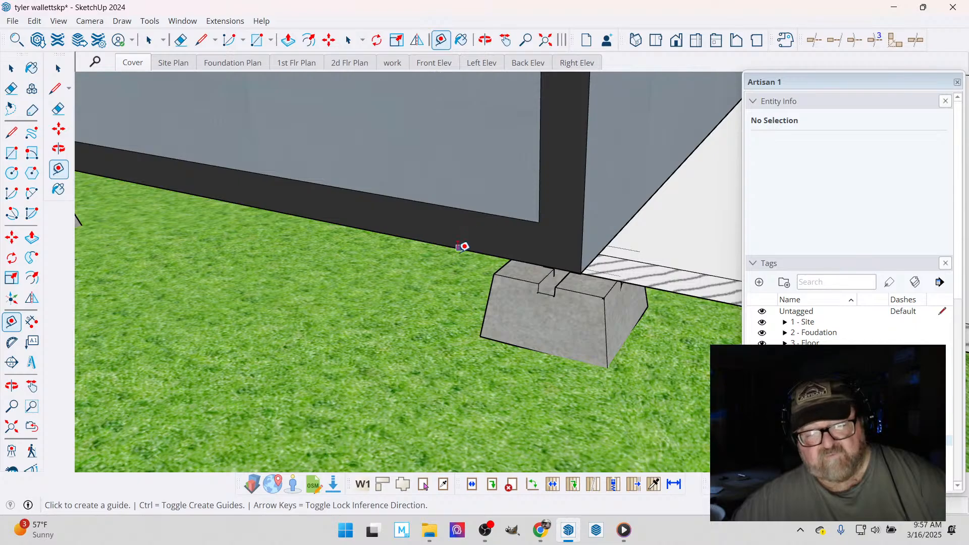
{"action": "left_click", "coordinate": [458, 248]}
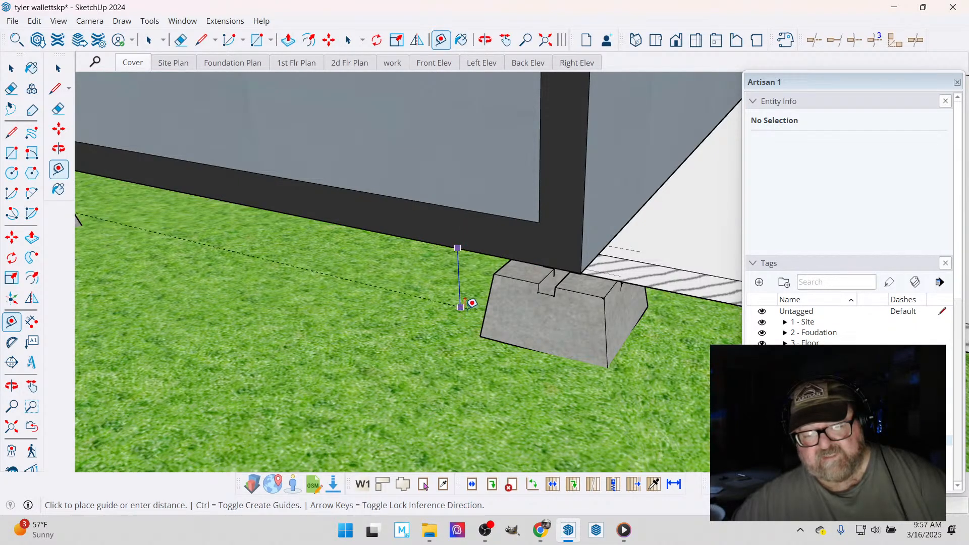
{"action": "key", "text": "Escape"}
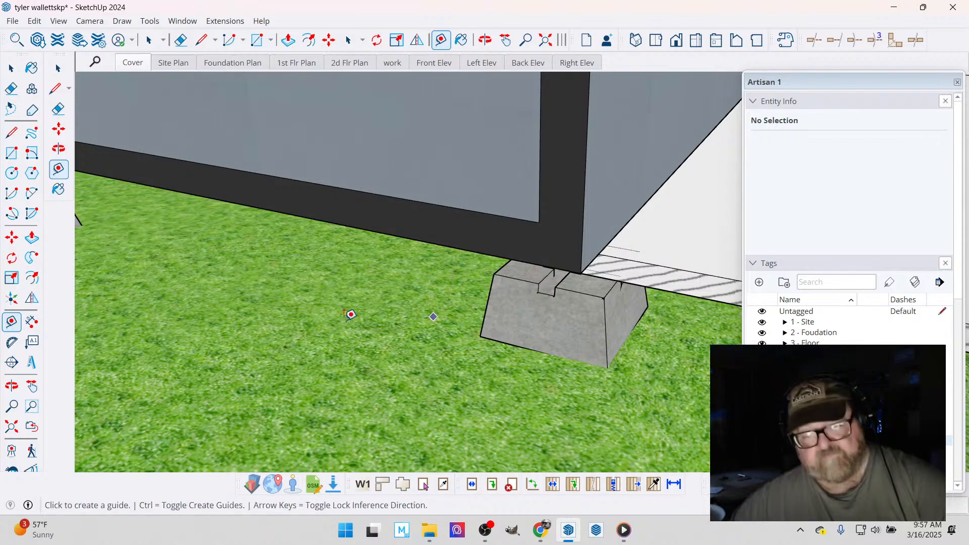
- Measure the height from the floor plan's edge at the bedroom's outer corner down to the grass
{"action": "scroll", "coordinate": [308, 294], "scroll_direction": "down", "scroll_amount": 1}
{"action": "scroll", "coordinate": [309, 294], "scroll_direction": "down", "scroll_amount": 6}
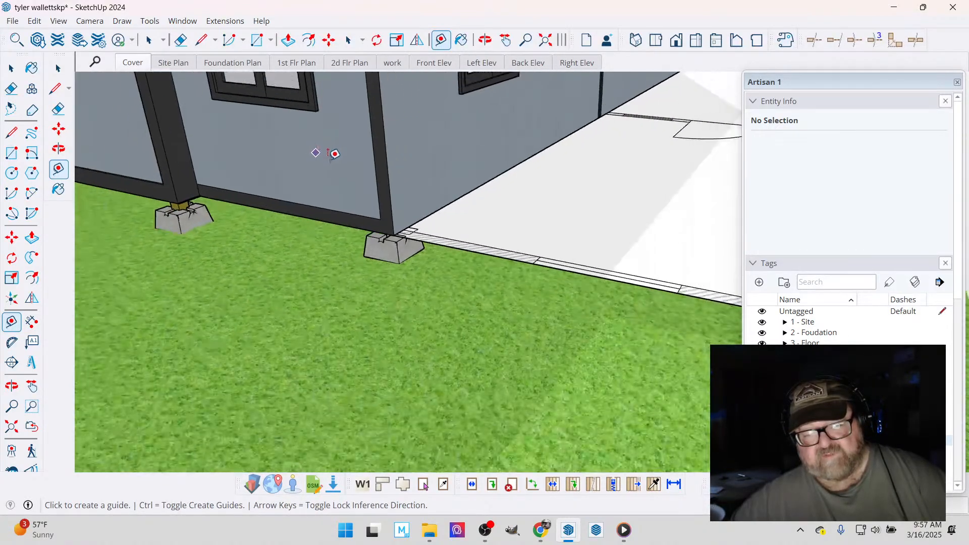
{"action": "scroll", "coordinate": [338, 166], "scroll_direction": "down", "scroll_amount": 2}
{"action": "scroll", "coordinate": [612, 246], "scroll_direction": "up", "scroll_amount": 3}
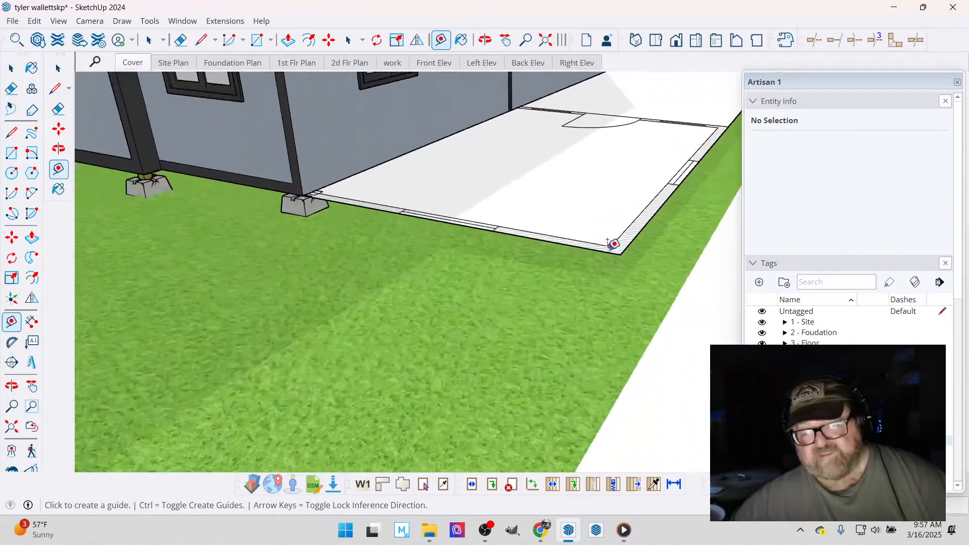
{"action": "scroll", "coordinate": [619, 245], "scroll_direction": "up", "scroll_amount": 2}
{"action": "left_click", "coordinate": [621, 247]}
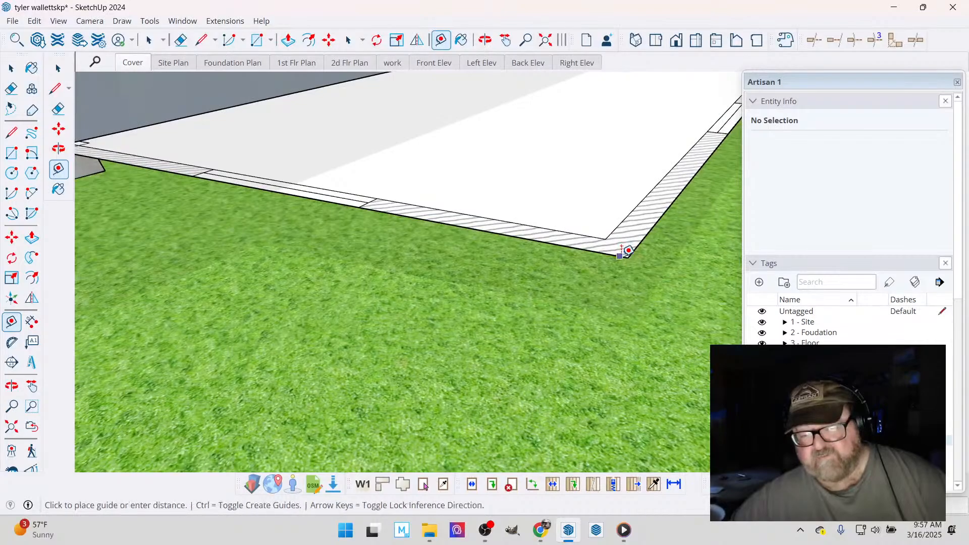
{"action": "left_click", "coordinate": [623, 286]}
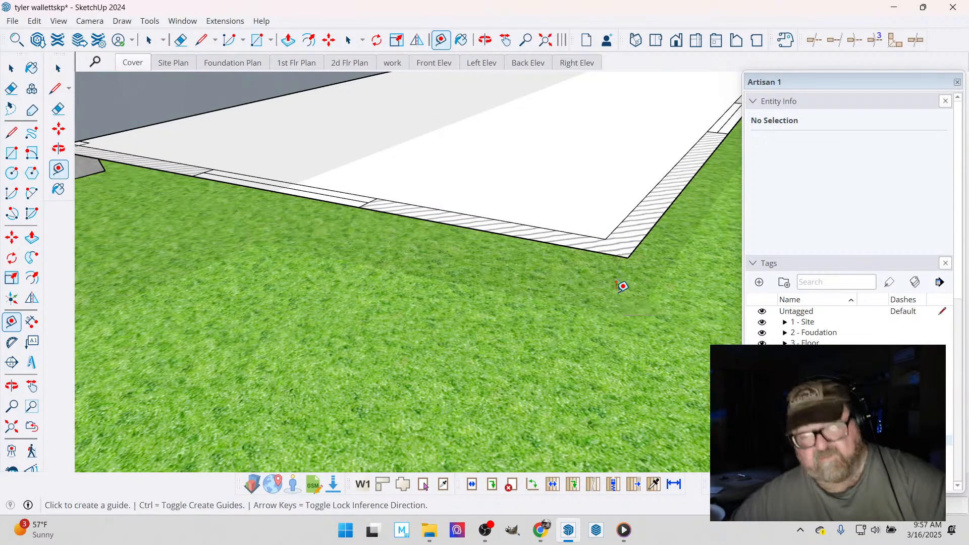
{"action": "scroll", "coordinate": [605, 295], "scroll_direction": "down", "scroll_amount": 3}
{"action": "scroll", "coordinate": [580, 309], "scroll_direction": "down", "scroll_amount": 2}
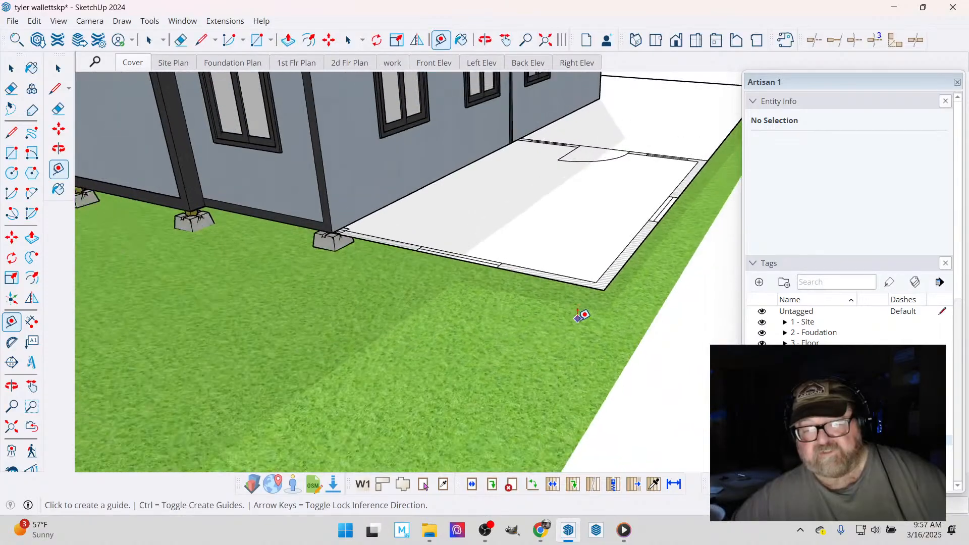
- Examine how the bedroom footprint and the adjoining deck area sit against the modular home's long wall
{"action": "left_click", "coordinate": [485, 40]}
{"action": "scroll", "coordinate": [594, 270], "scroll_direction": "down", "scroll_amount": 4}
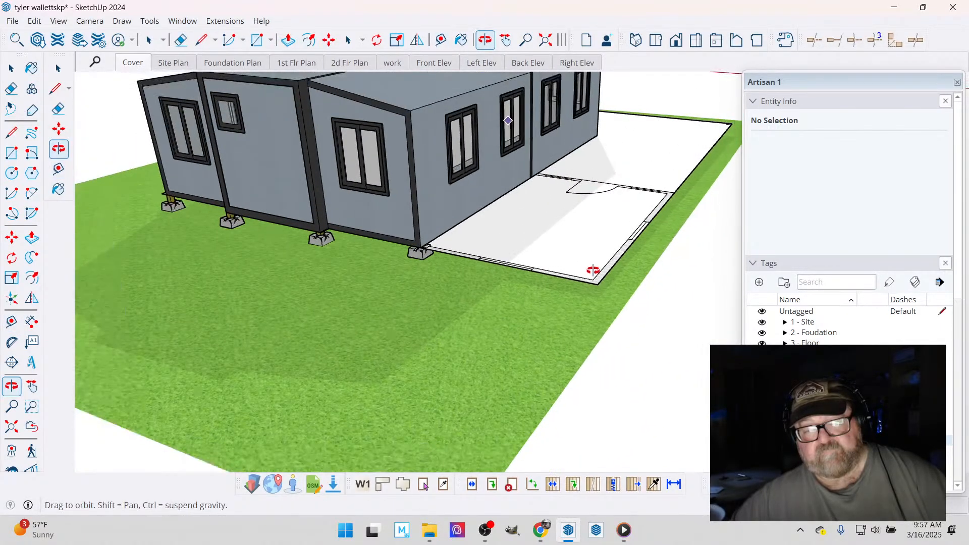
{"action": "left_click_drag", "start_coordinate": [571, 242], "coordinate": [534, 238]}
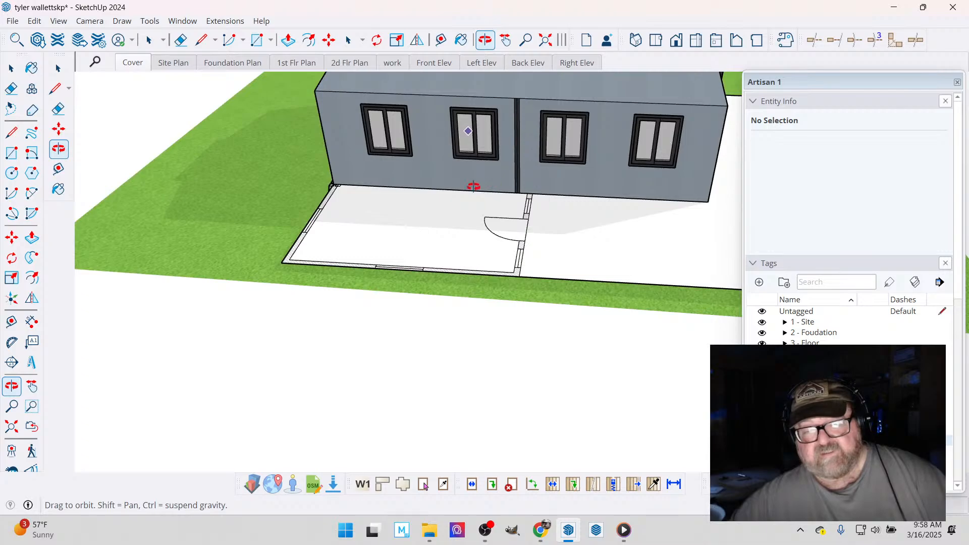
{"action": "left_click_drag", "start_coordinate": [505, 195], "coordinate": [479, 241]}
{"action": "middle_click_drag", "start_coordinate": [479, 240], "coordinate": [479, 240]}
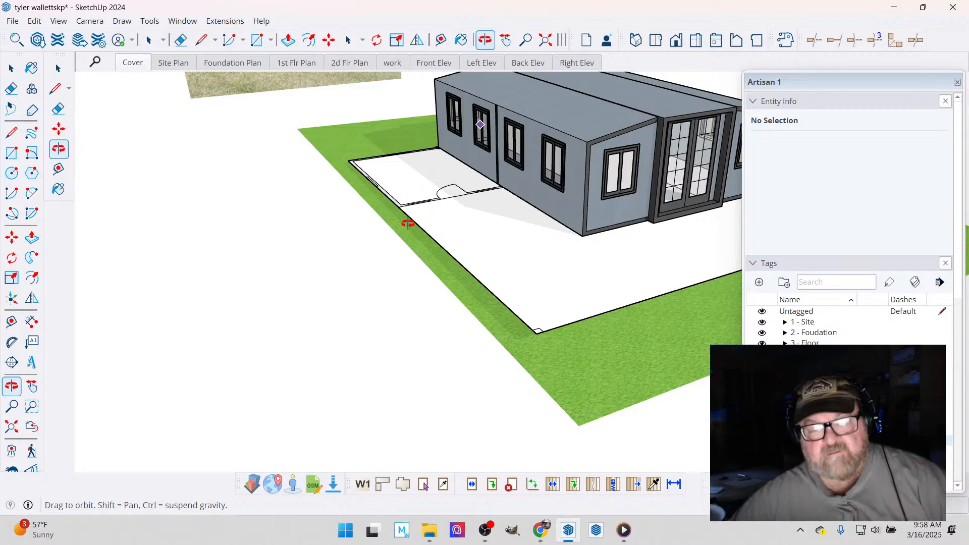
- Inside the floor plan group, copy the two small corner squares from the deck edge opposite the bedroom to the bedroom-side front corner
{"action": "left_click_drag", "start_coordinate": [400, 227], "coordinate": [477, 300]}
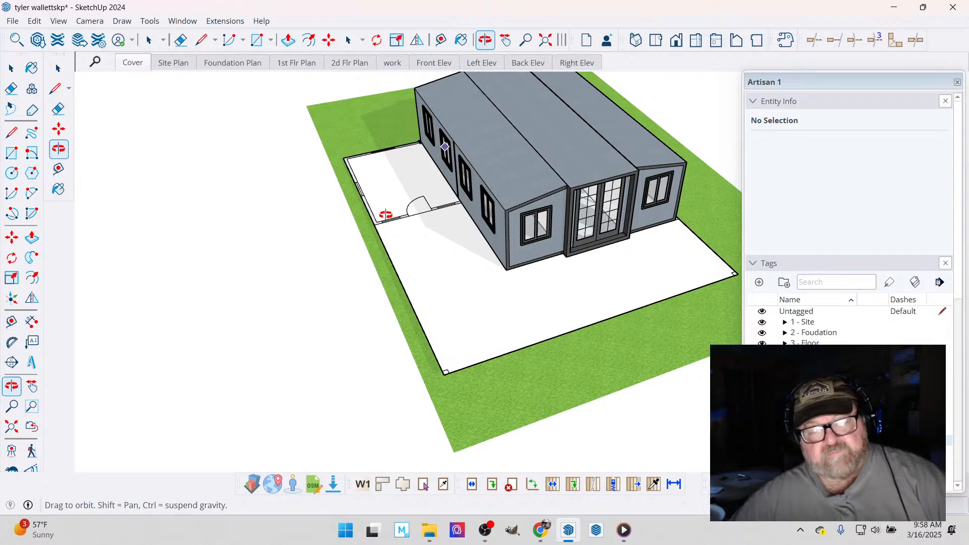
{"action": "left_click_drag", "start_coordinate": [386, 221], "coordinate": [572, 331]}
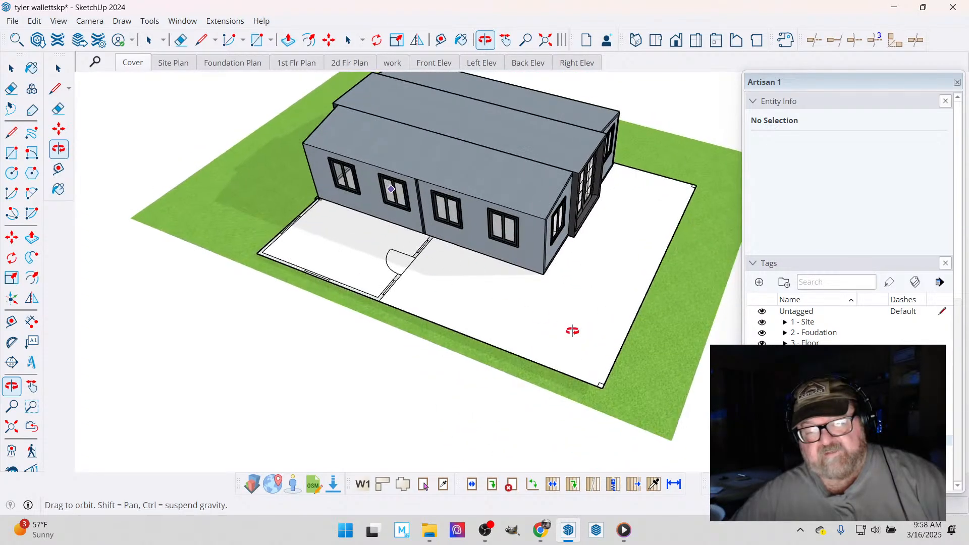
{"action": "left_click_drag", "start_coordinate": [590, 299], "coordinate": [400, 302]}
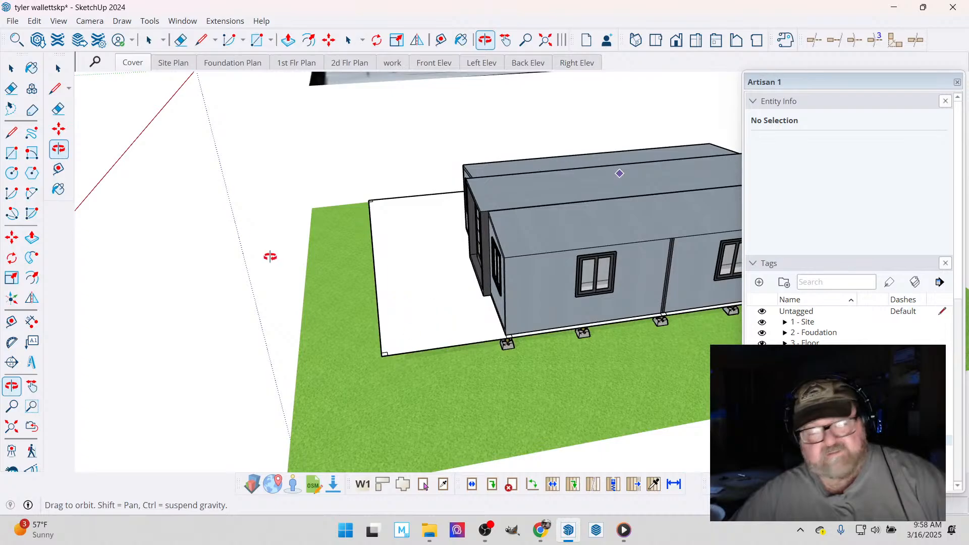
{"action": "left_click", "coordinate": [11, 67]}
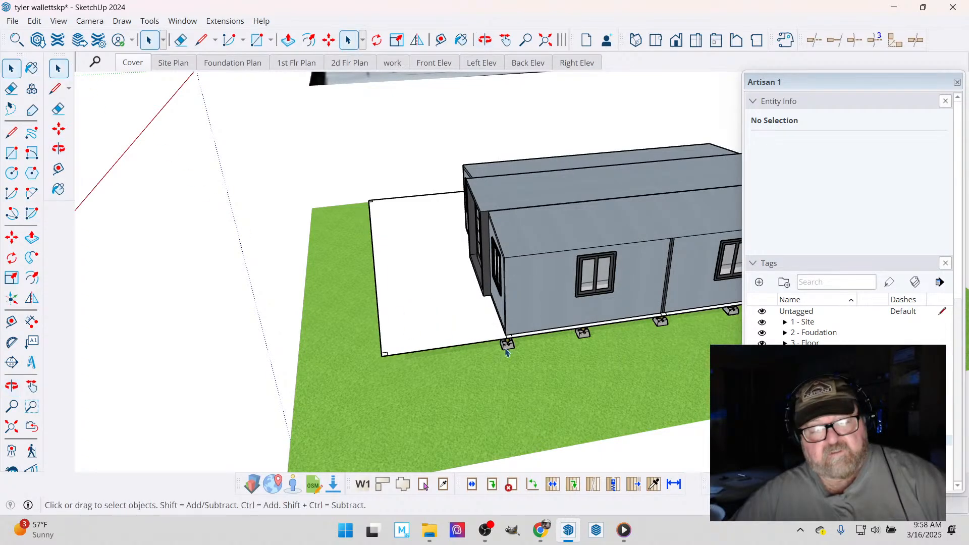
{"action": "double_click", "coordinate": [455, 330]}
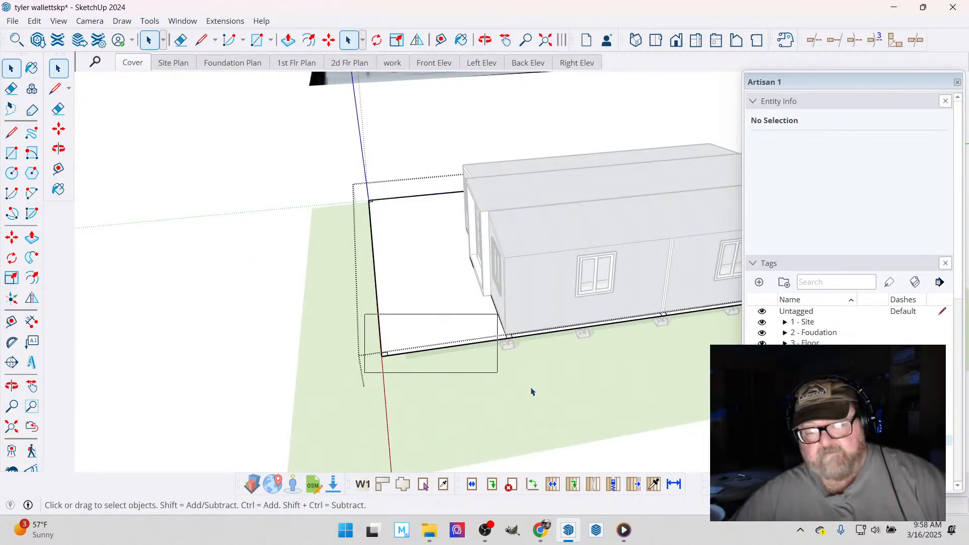
{"action": "left_click_drag", "start_coordinate": [532, 392], "coordinate": [550, 396]}
{"action": "scroll", "coordinate": [455, 348], "scroll_direction": "up", "scroll_amount": 3}
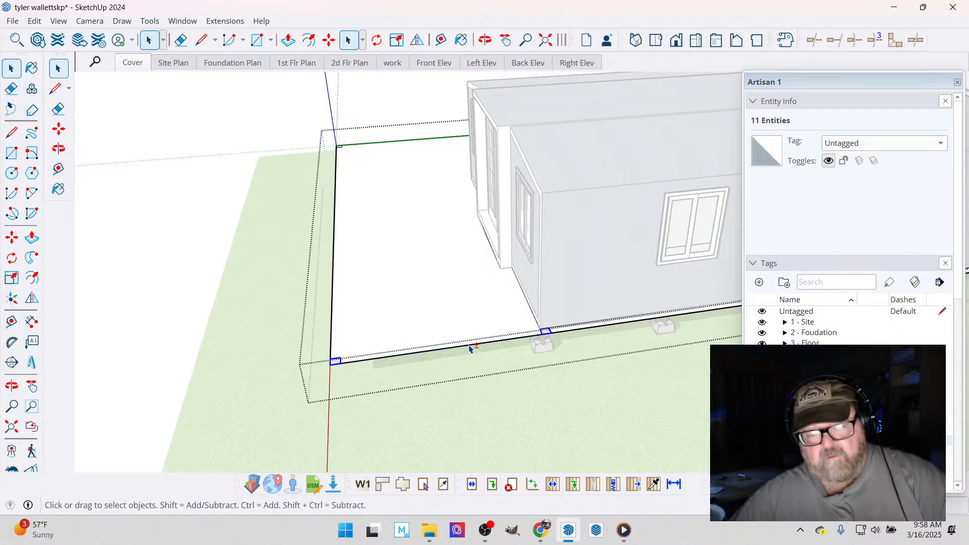
{"action": "left_click", "coordinate": [485, 40]}
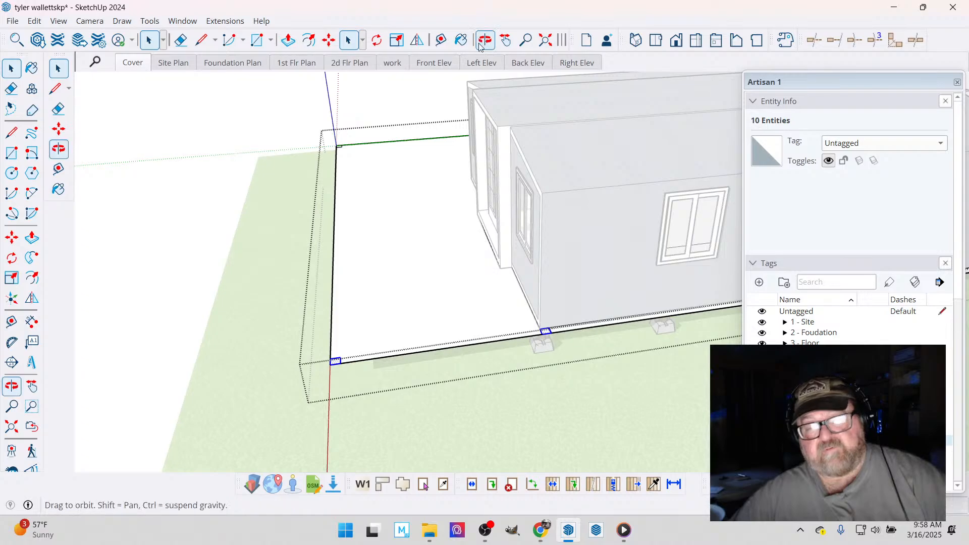
{"action": "mouse_move", "coordinate": [482, 225]}
{"action": "left_mouse_down"}
{"action": "mouse_move", "coordinate": [653, 266]}
{"action": "mouse_move", "coordinate": [387, 219]}
{"action": "mouse_move", "coordinate": [520, 253]}
{"action": "mouse_move", "coordinate": [470, 232]}
{"action": "left_mouse_up"}
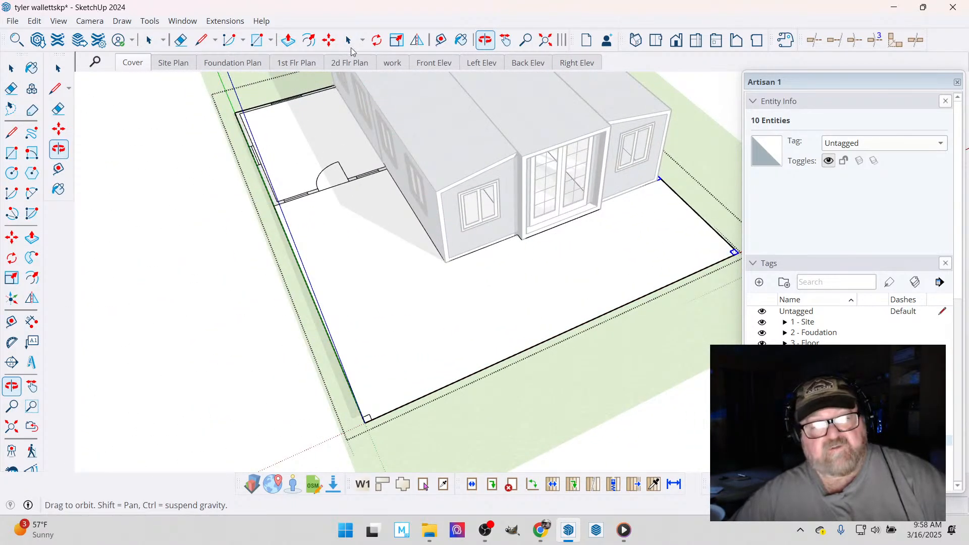
{"action": "left_click", "coordinate": [328, 40]}
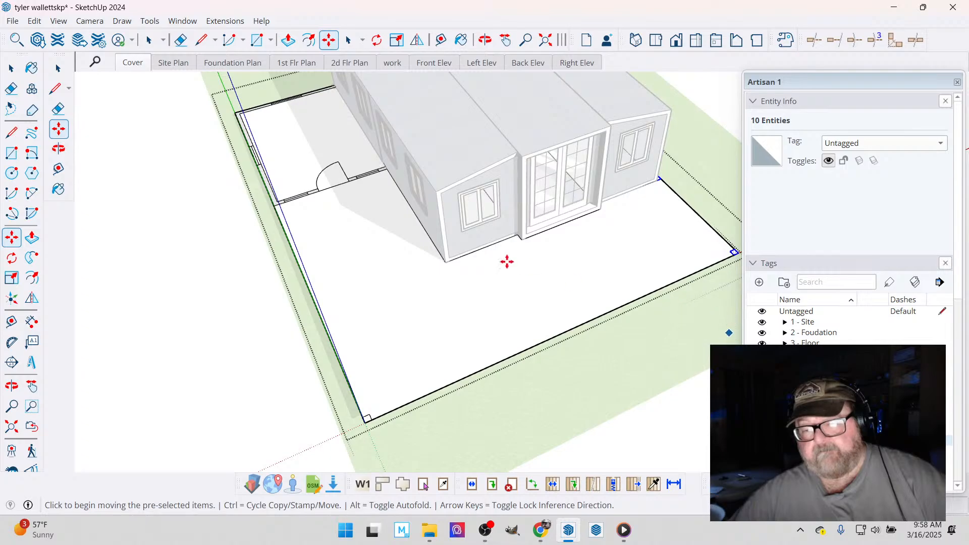
{"action": "scroll", "coordinate": [655, 281], "scroll_direction": "up", "scroll_amount": 8}
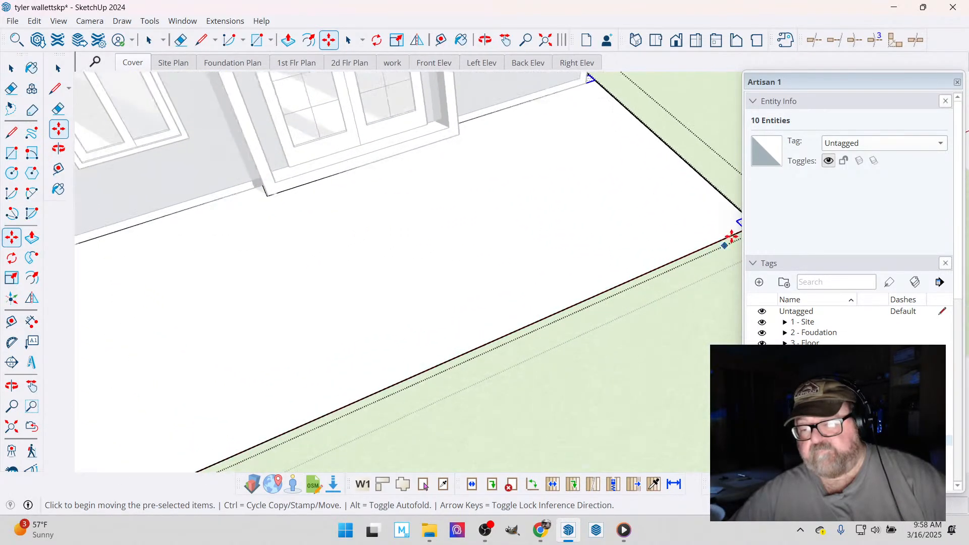
{"action": "scroll", "coordinate": [657, 256], "scroll_direction": "down", "scroll_amount": 2}
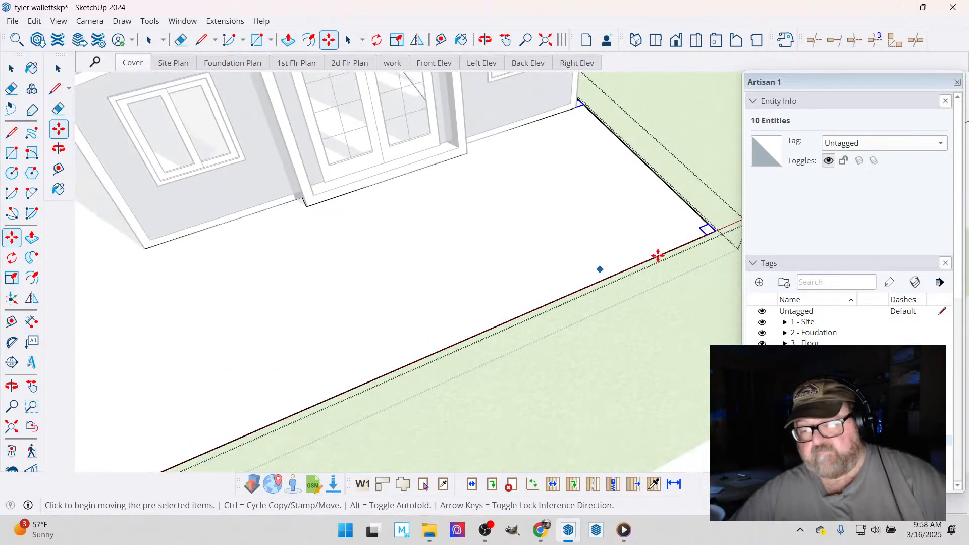
{"action": "left_click", "coordinate": [708, 236]}
{"action": "key", "text": "ctrl"}
{"action": "scroll", "coordinate": [657, 194], "scroll_direction": "down", "scroll_amount": 6}
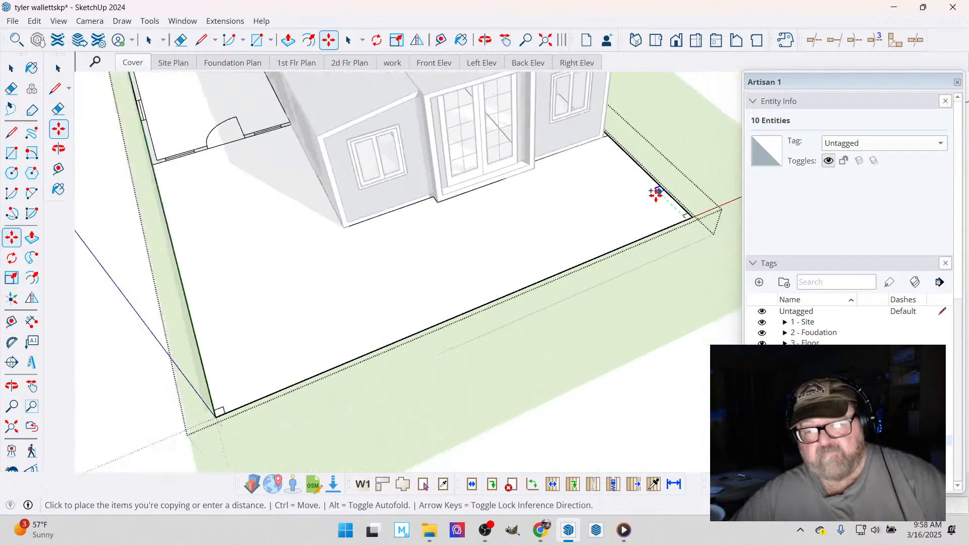
{"action": "scroll", "coordinate": [400, 325], "scroll_direction": "up", "scroll_amount": 6}
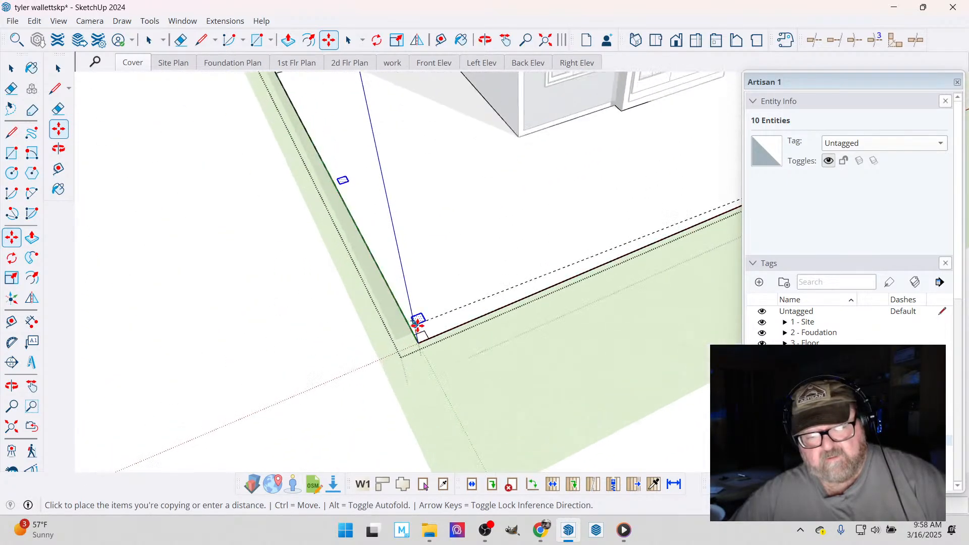
{"action": "left_click", "coordinate": [420, 343]}
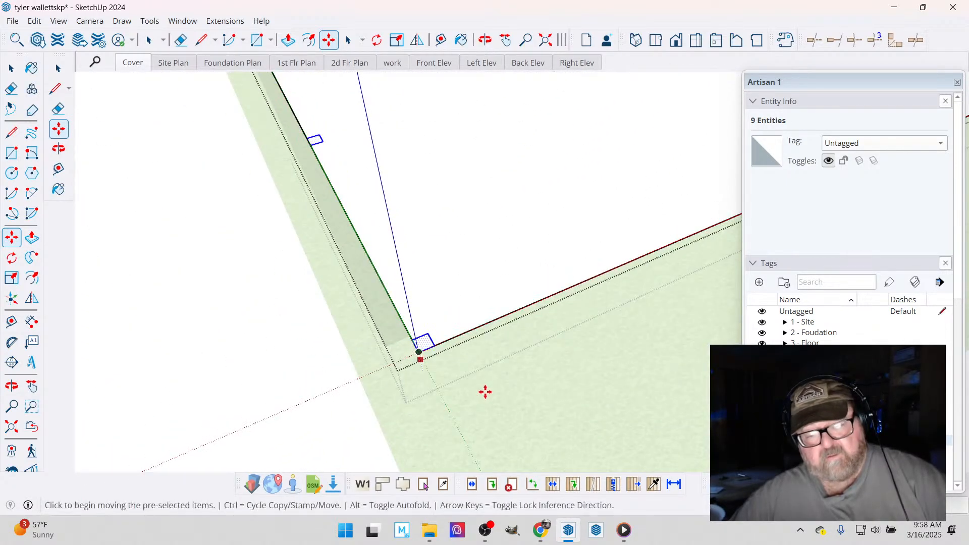
- Check the copied squares along the bedroom-side deck edge and leave the floor plan group
{"action": "scroll", "coordinate": [484, 395], "scroll_direction": "down", "scroll_amount": 1}
{"action": "scroll", "coordinate": [483, 395], "scroll_direction": "down", "scroll_amount": 3}
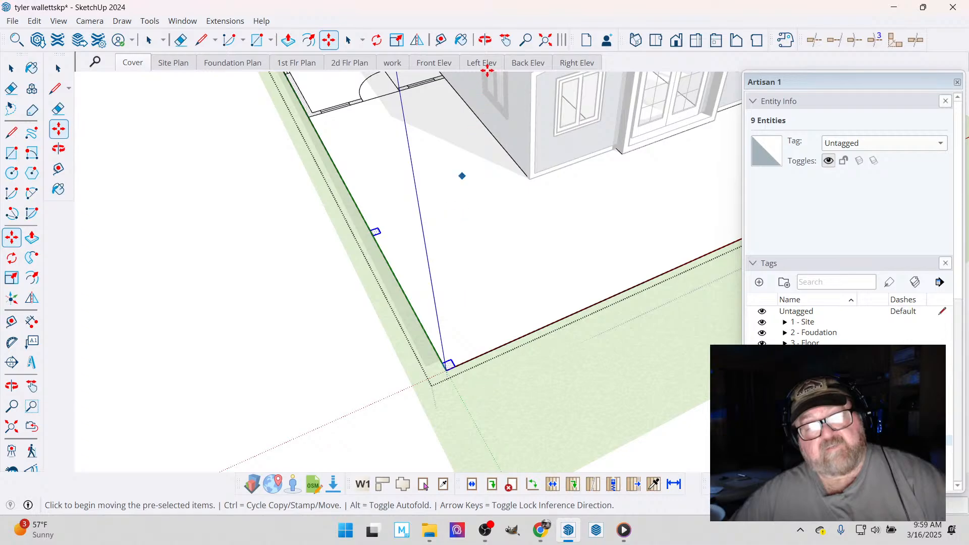
{"action": "left_click", "coordinate": [485, 40]}
{"action": "left_click_drag", "start_coordinate": [474, 233], "coordinate": [487, 136]}
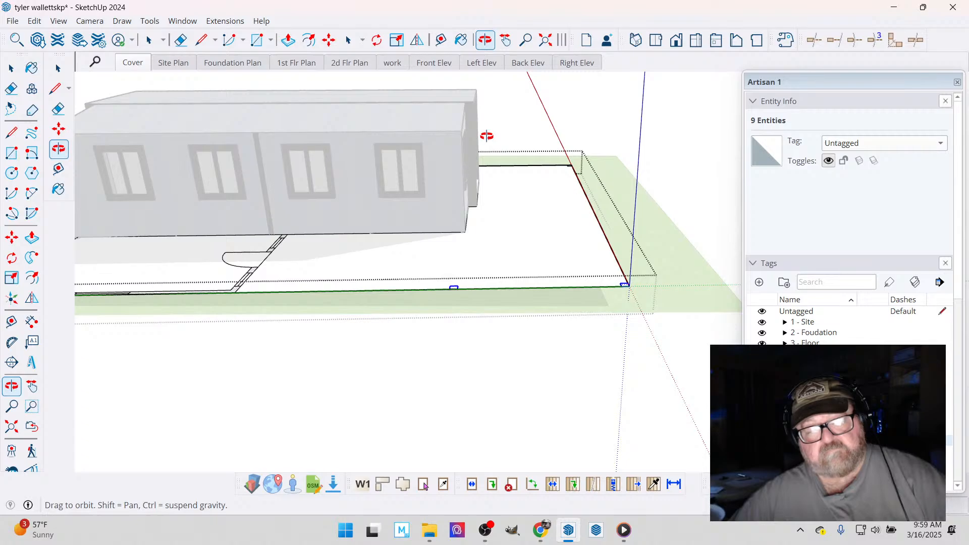
{"action": "left_click_drag", "start_coordinate": [487, 135], "coordinate": [113, 172]}
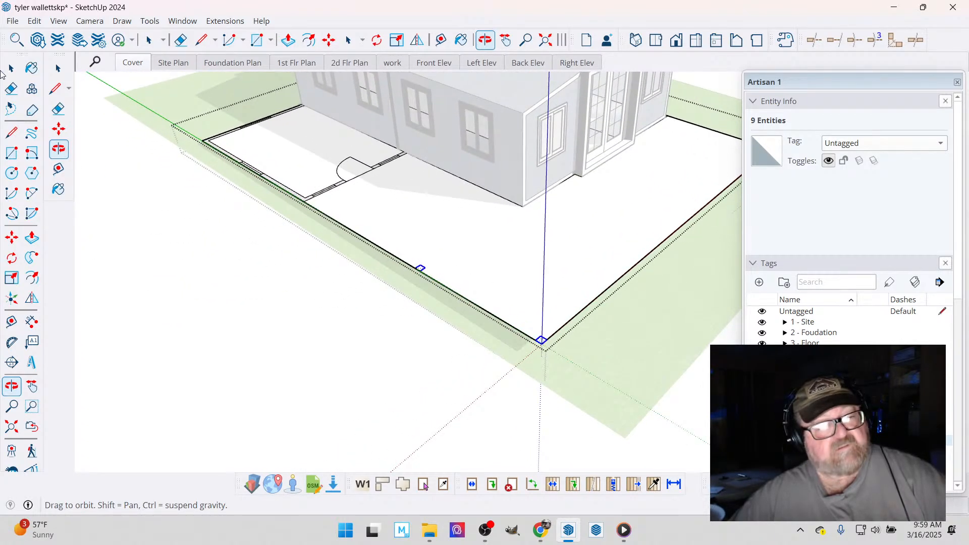
{"action": "left_click", "coordinate": [11, 68]}
{"action": "left_click", "coordinate": [185, 197]}
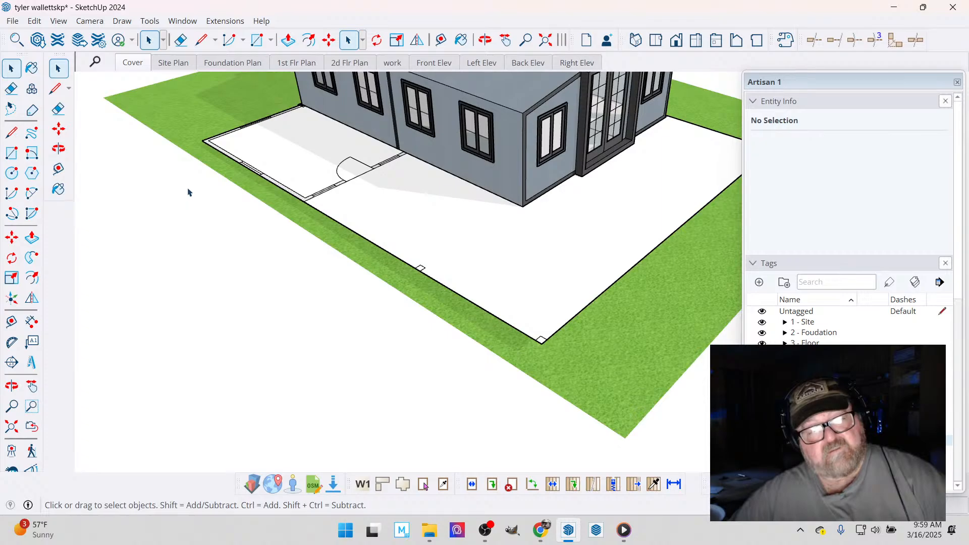
- Place a guide just inside and parallel to the outer edge of the bedroom's windowed end wall near the corner foundation block
{"action": "left_click", "coordinate": [485, 40]}
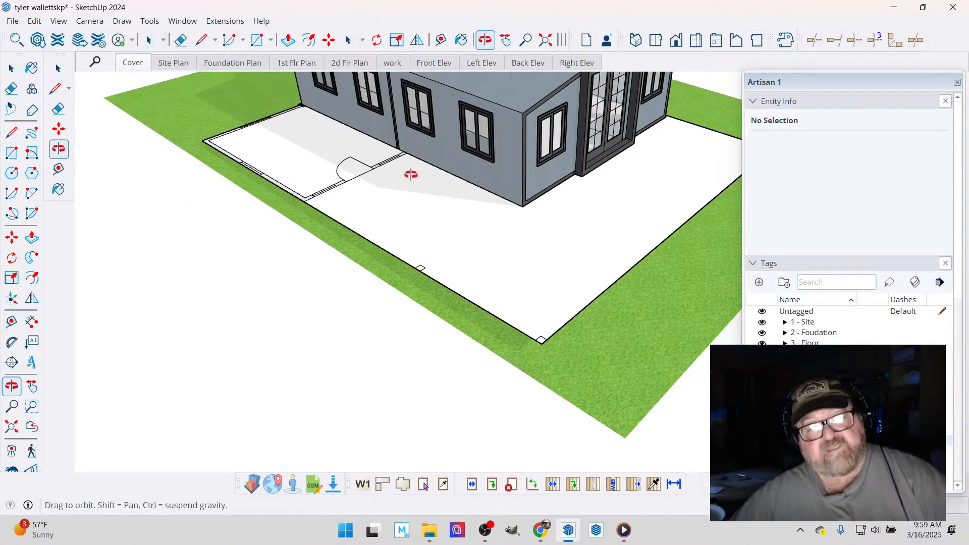
{"action": "left_click_drag", "start_coordinate": [408, 168], "coordinate": [452, 287]}
{"action": "scroll", "coordinate": [484, 312], "scroll_direction": "down", "scroll_amount": 1}
{"action": "scroll", "coordinate": [218, 126], "scroll_direction": "up", "scroll_amount": 3}
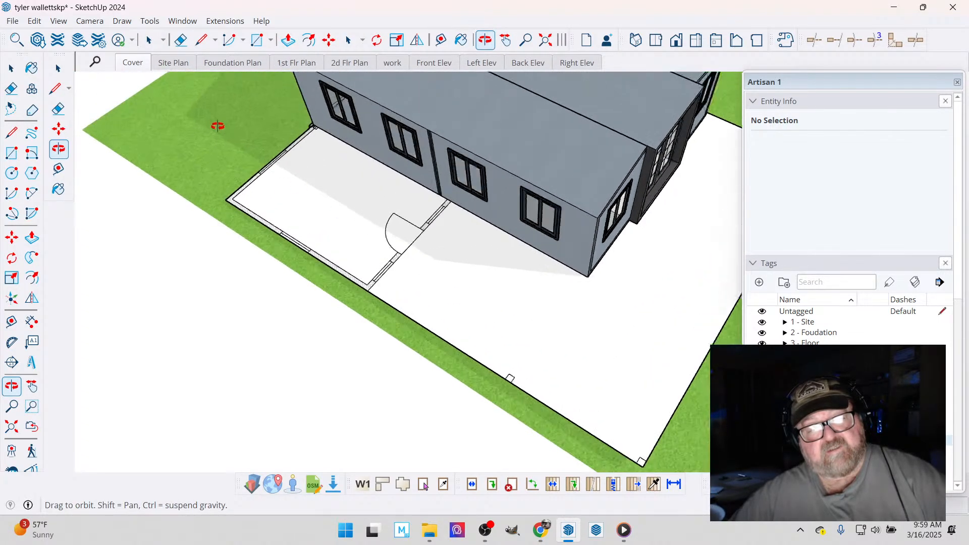
{"action": "scroll", "coordinate": [319, 182], "scroll_direction": "up", "scroll_amount": 5}
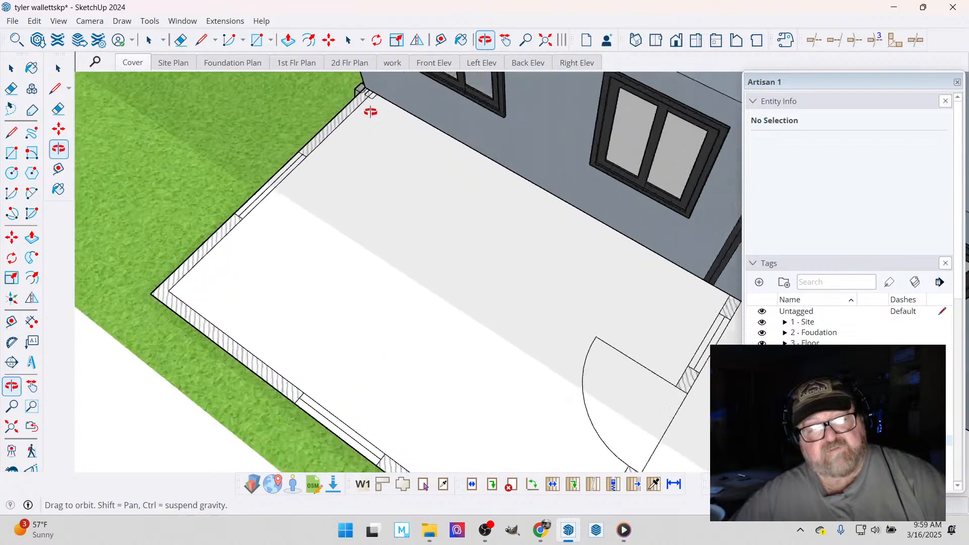
{"action": "left_click_drag", "start_coordinate": [570, 156], "coordinate": [435, 137]}
{"action": "scroll", "coordinate": [372, 366], "scroll_direction": "up", "scroll_amount": 7}
{"action": "left_click_drag", "start_coordinate": [387, 331], "coordinate": [305, 255]}
{"action": "left_click_drag", "start_coordinate": [433, 271], "coordinate": [186, 116]}
{"action": "scroll", "coordinate": [285, 299], "scroll_direction": "up", "scroll_amount": 2}
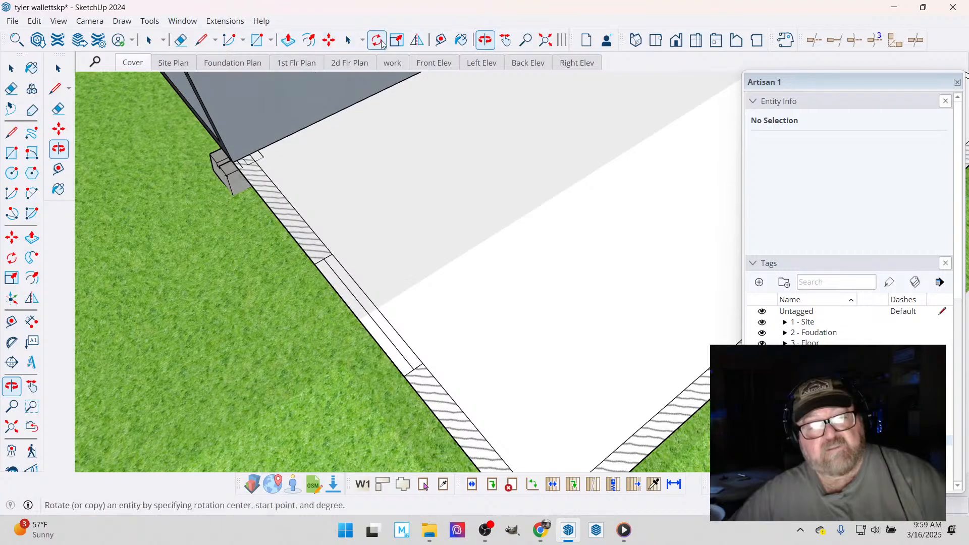
{"action": "left_click", "coordinate": [435, 40]}
{"action": "scroll", "coordinate": [303, 253], "scroll_direction": "up", "scroll_amount": 2}
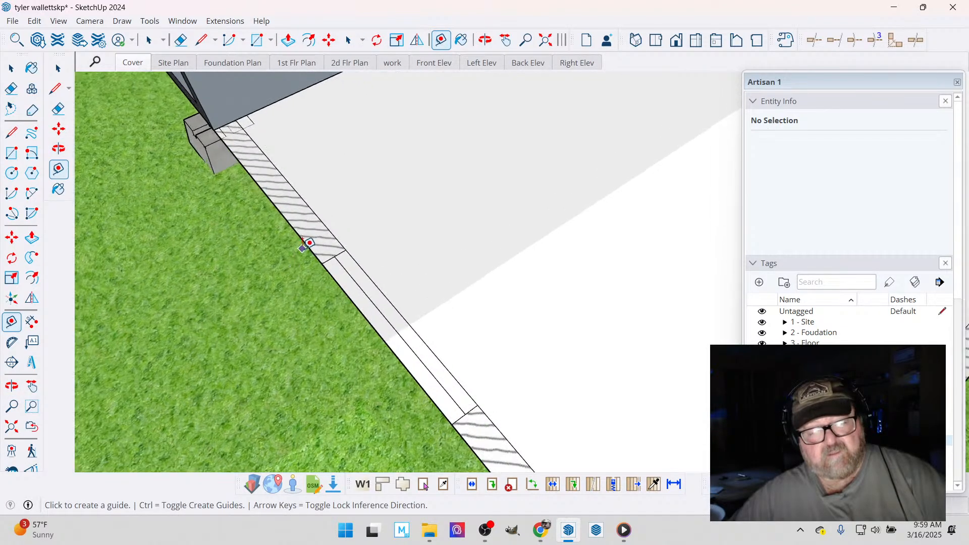
{"action": "left_click", "coordinate": [304, 237]}
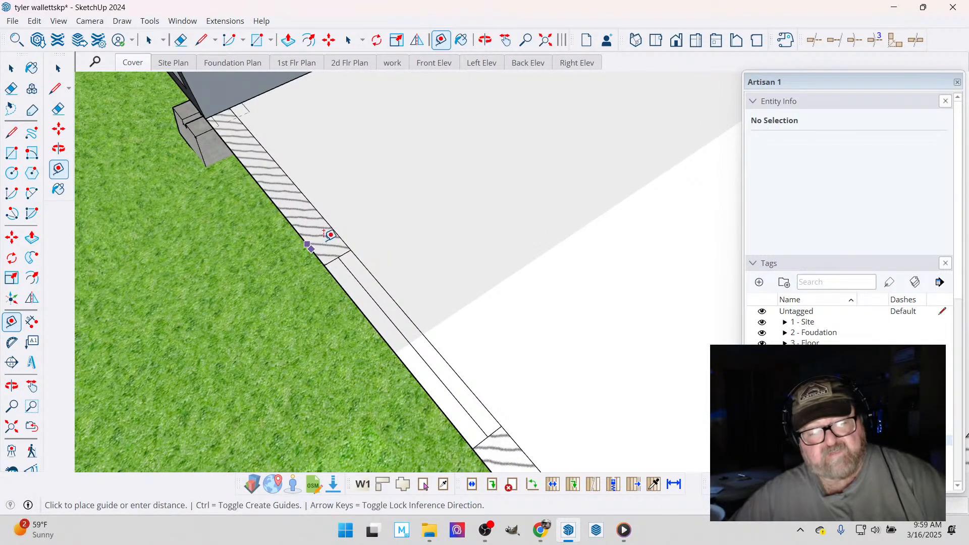
{"action": "left_click", "coordinate": [331, 235]}
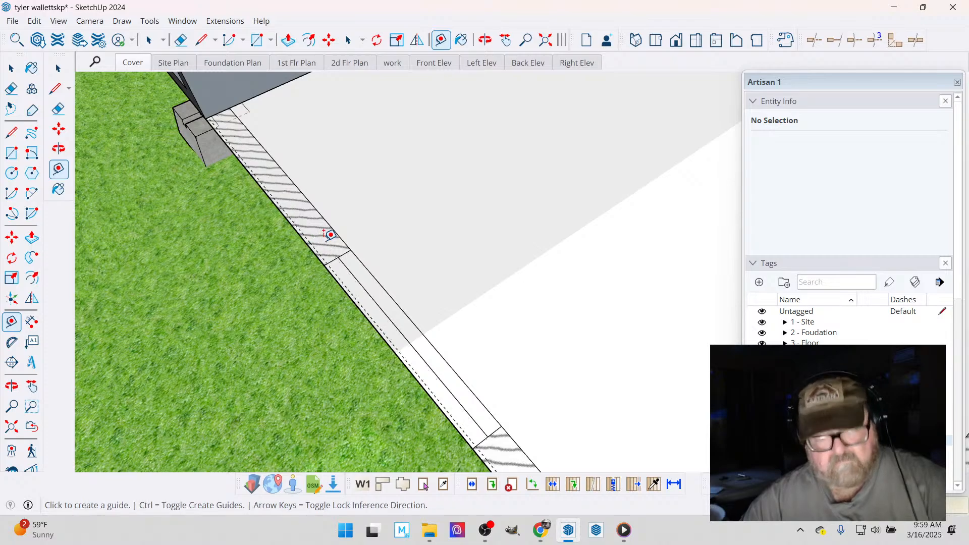
- Check the guide's position beside the corner foundation block and along the bedroom's windowed end wall
{"action": "scroll", "coordinate": [331, 242], "scroll_direction": "down", "scroll_amount": 4}
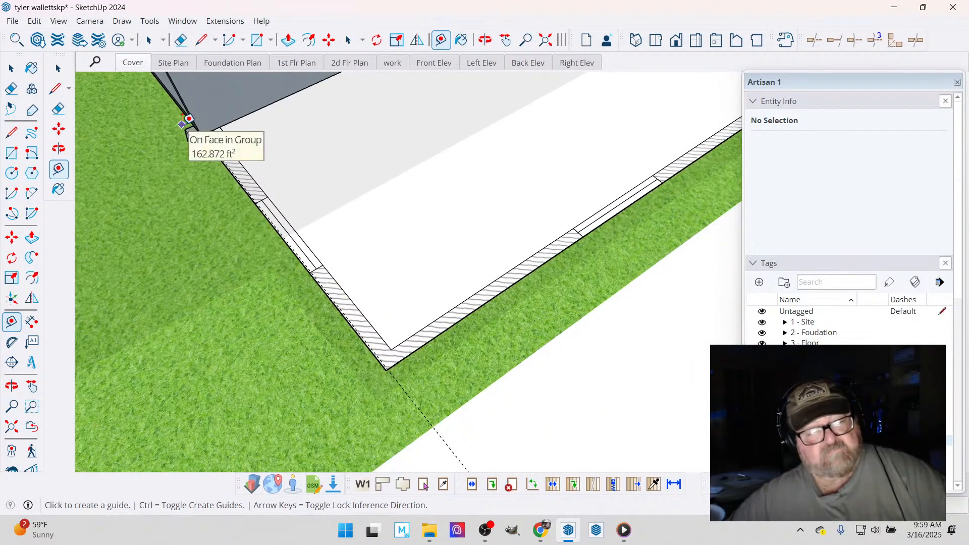
{"action": "scroll", "coordinate": [183, 123], "scroll_direction": "up", "scroll_amount": 5}
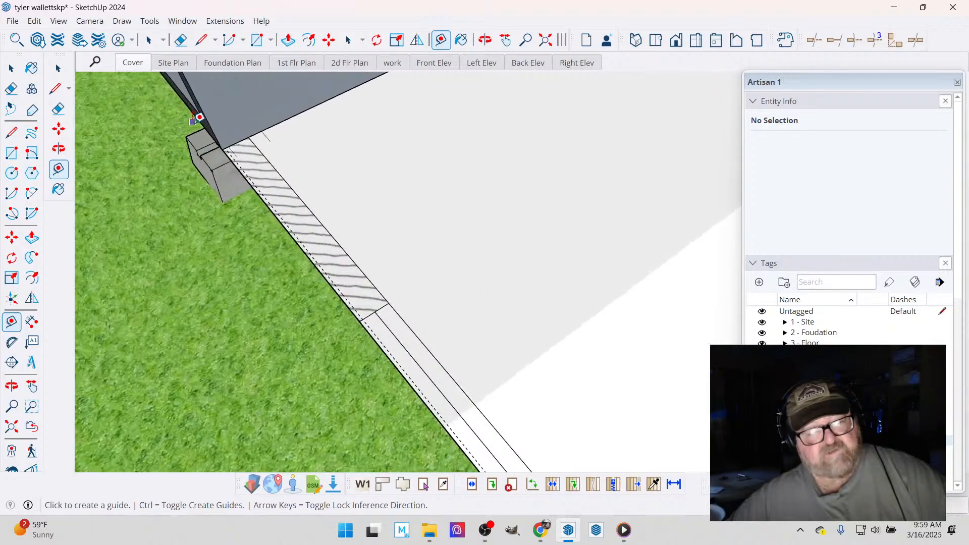
{"action": "scroll", "coordinate": [194, 119], "scroll_direction": "up", "scroll_amount": 2}
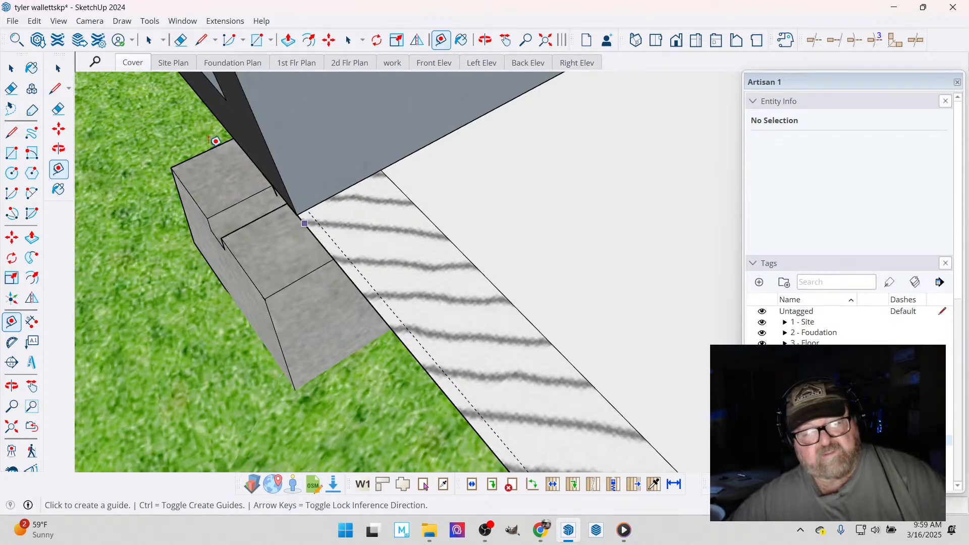
{"action": "scroll", "coordinate": [190, 132], "scroll_direction": "down", "scroll_amount": 3}
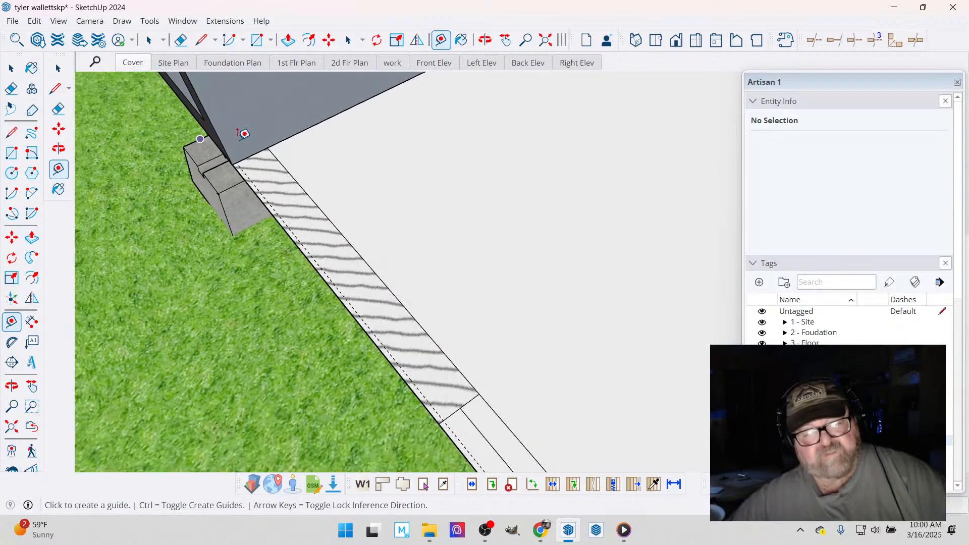
{"action": "scroll", "coordinate": [246, 139], "scroll_direction": "down", "scroll_amount": 4}
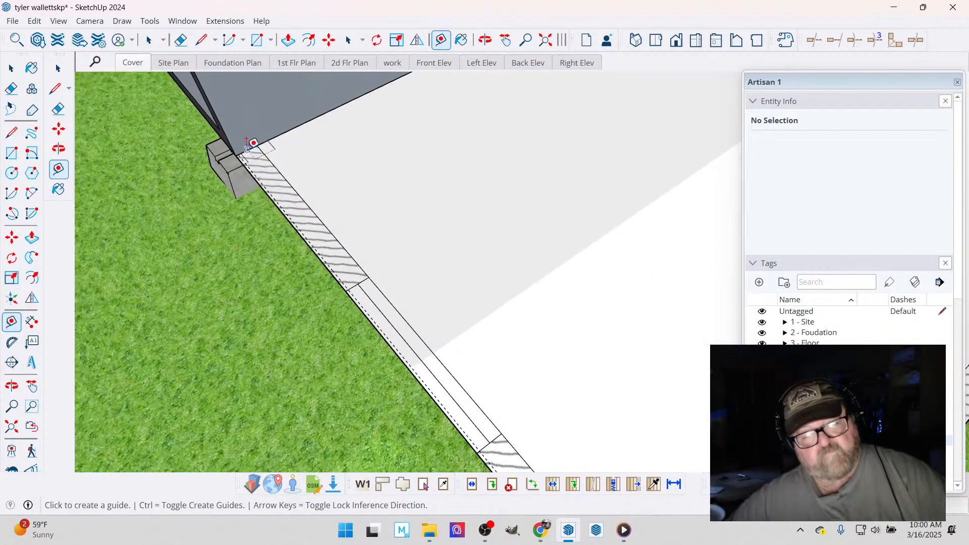
{"action": "scroll", "coordinate": [247, 145], "scroll_direction": "down", "scroll_amount": 2}
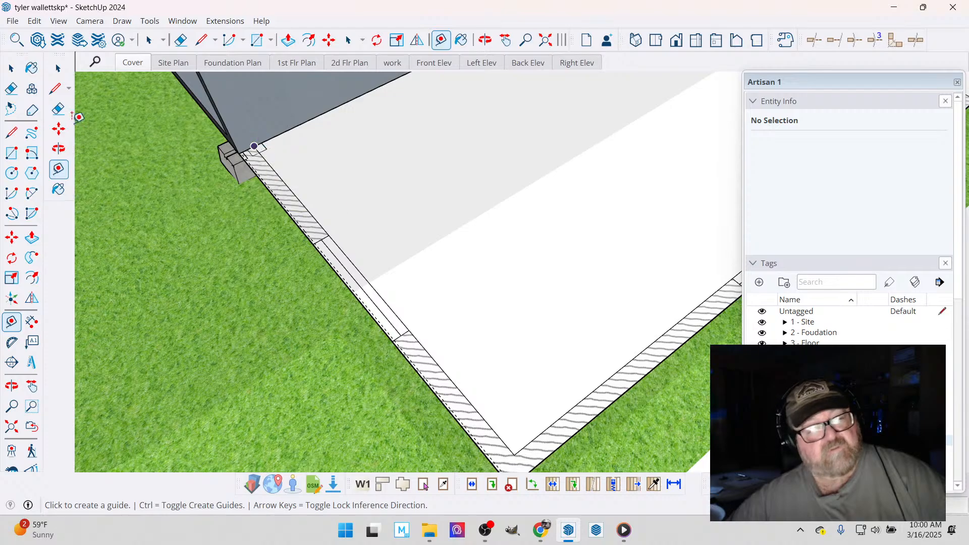
- Inside the floor plan group, move the end wall's inner face line and window lines slightly inward, towards the bedroom
{"action": "left_click", "coordinate": [11, 69]}
{"action": "double_click", "coordinate": [340, 205]}
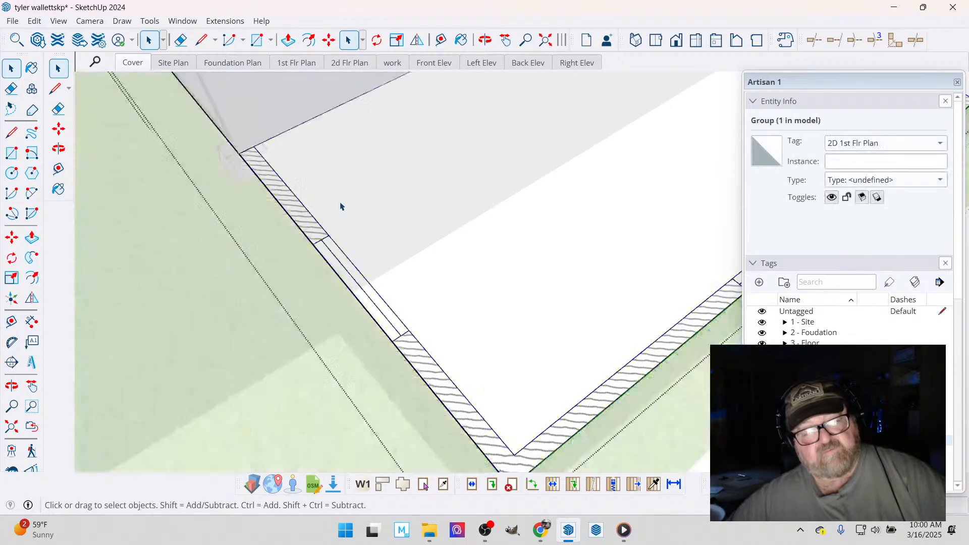
{"action": "left_click", "coordinate": [321, 238]}
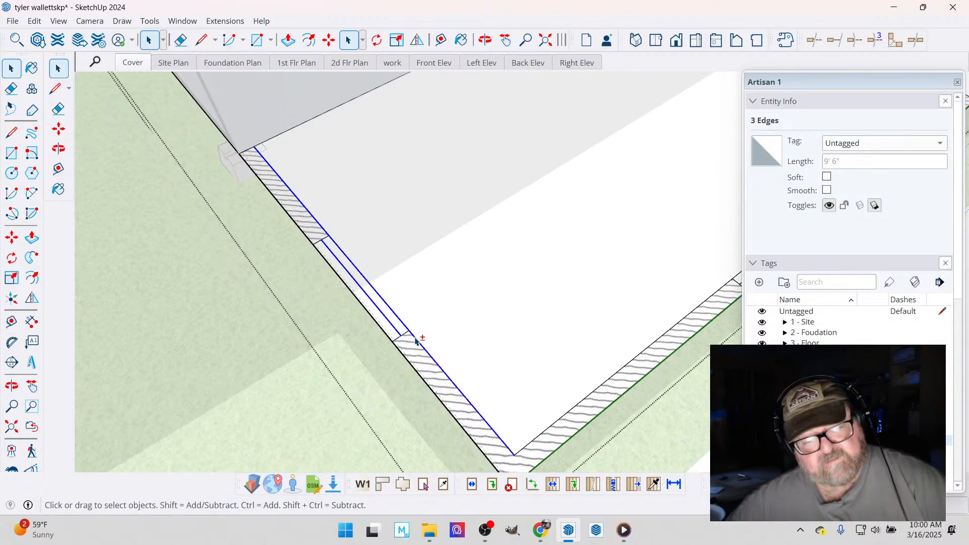
{"action": "left_click", "coordinate": [329, 39]}
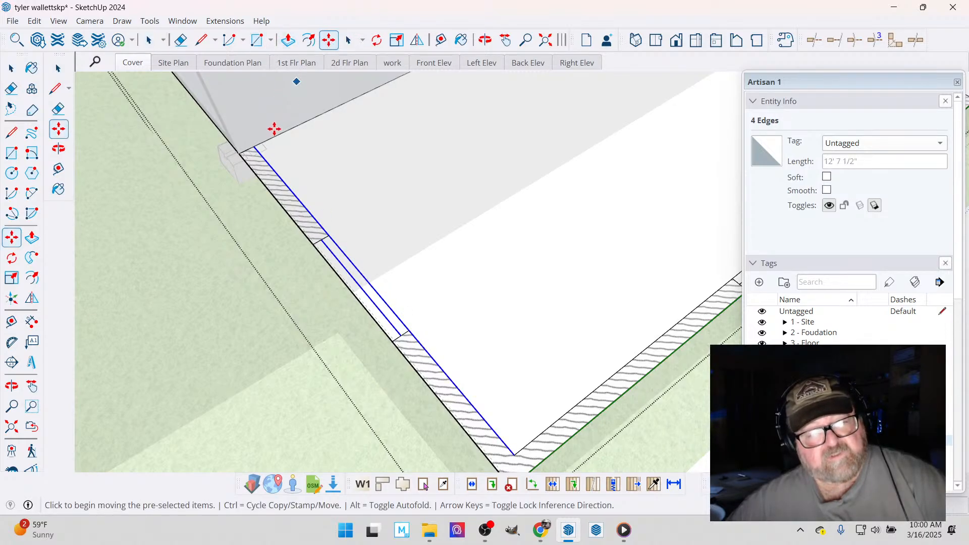
{"action": "scroll", "coordinate": [253, 147], "scroll_direction": "up", "scroll_amount": 2}
{"action": "scroll", "coordinate": [247, 154], "scroll_direction": "up", "scroll_amount": 4}
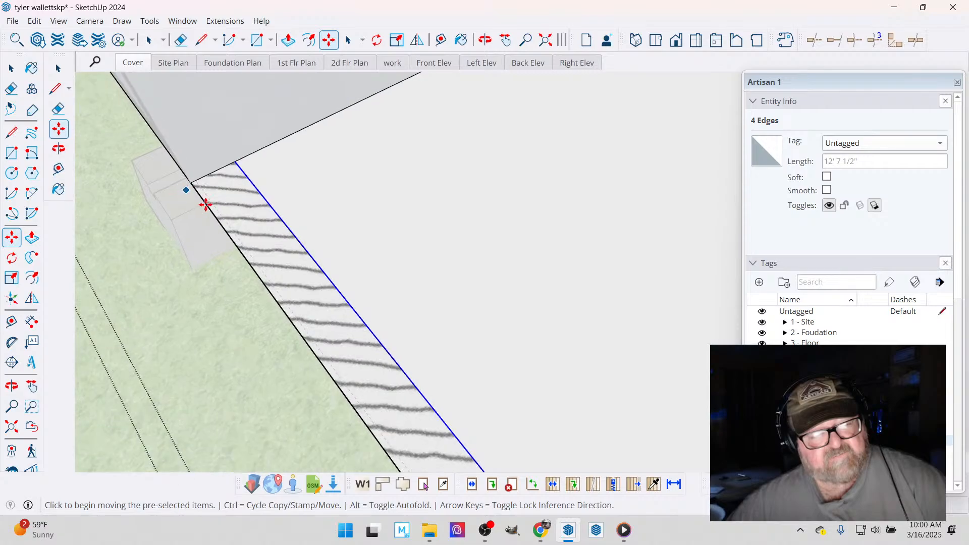
{"action": "left_click", "coordinate": [237, 161]}
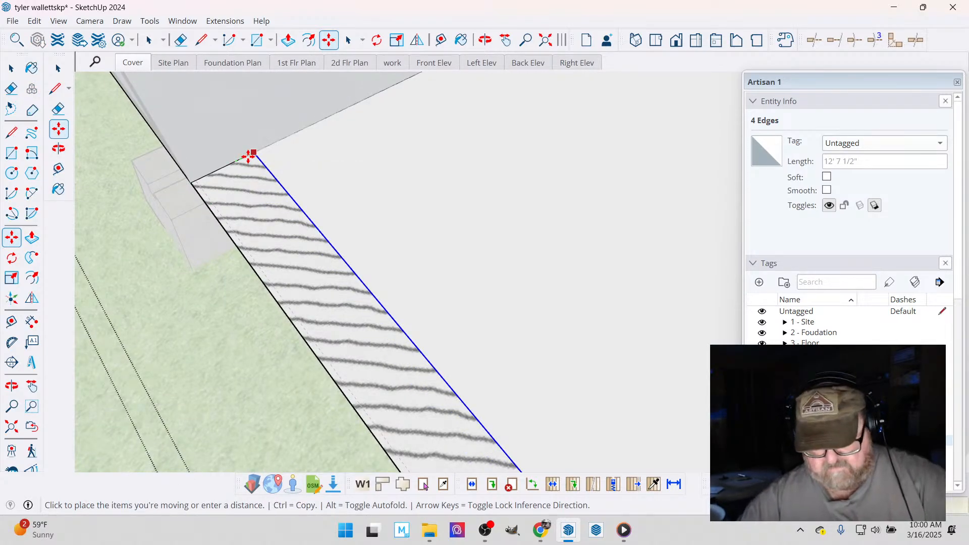
{"action": "left_click", "coordinate": [240, 160]}
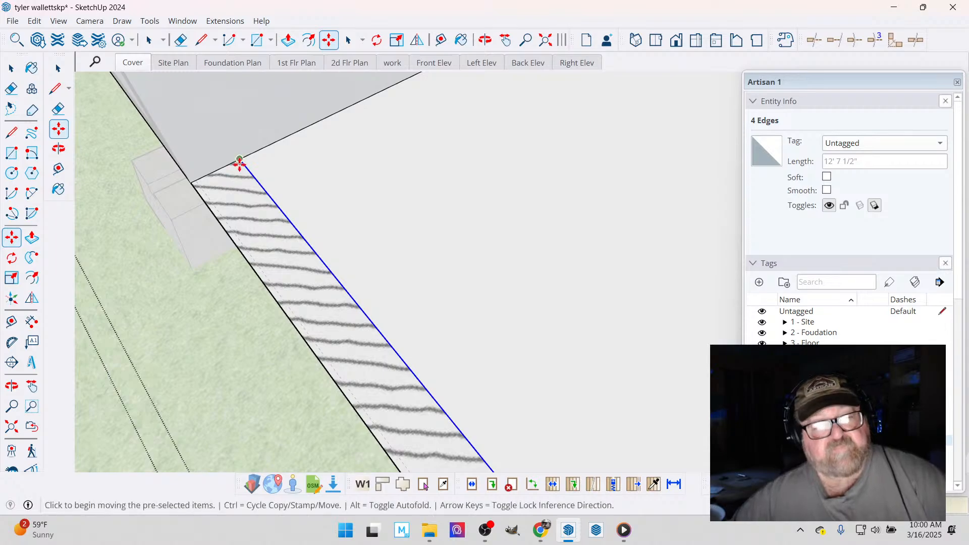
- Draw a line along the guide just inside the end wall's outer edge, from the foundation-block end to the far outer corner
{"action": "key", "text": "l"}
{"action": "scroll", "coordinate": [202, 185], "scroll_direction": "up", "scroll_amount": 2}
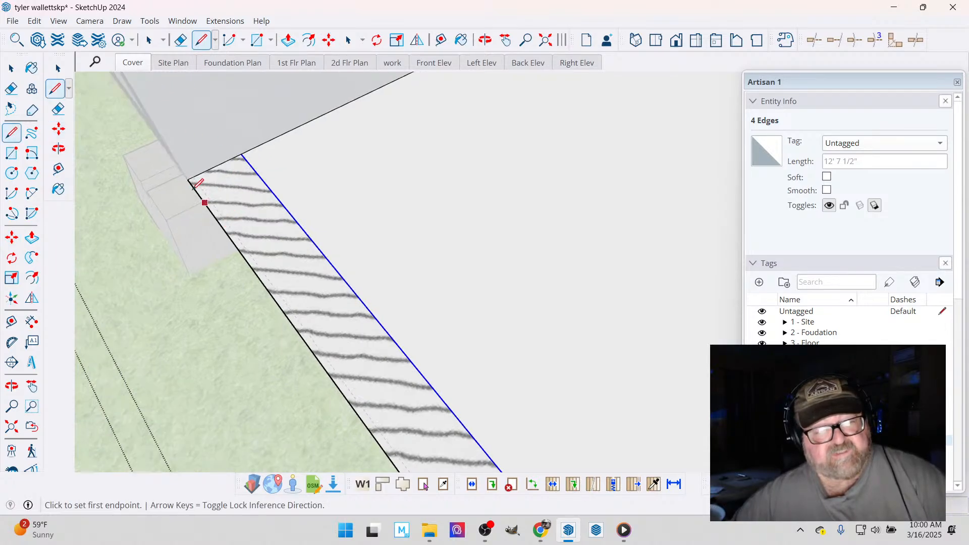
{"action": "scroll", "coordinate": [202, 177], "scroll_direction": "up", "scroll_amount": 1}
{"action": "left_click", "coordinate": [194, 170]}
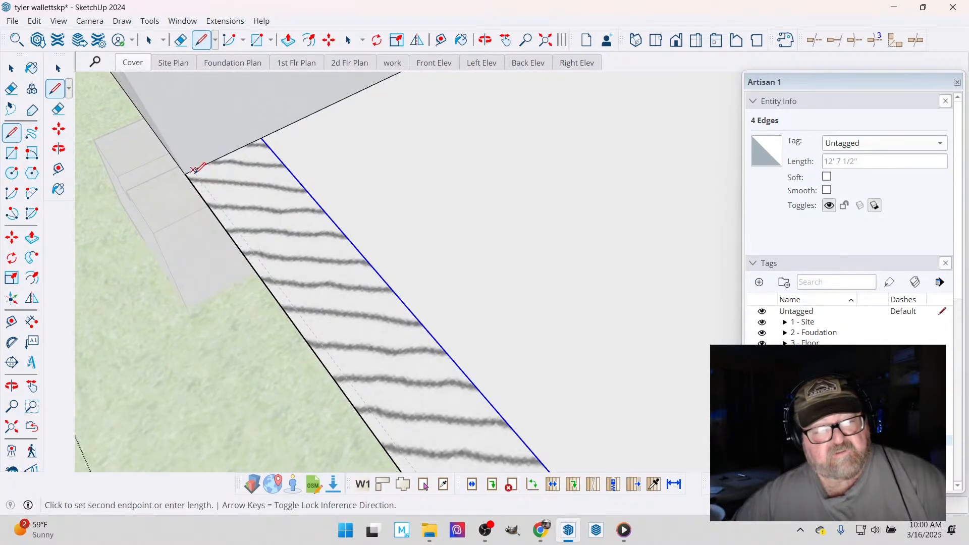
{"action": "scroll", "coordinate": [207, 164], "scroll_direction": "down", "scroll_amount": 3}
{"action": "scroll", "coordinate": [211, 161], "scroll_direction": "down", "scroll_amount": 3}
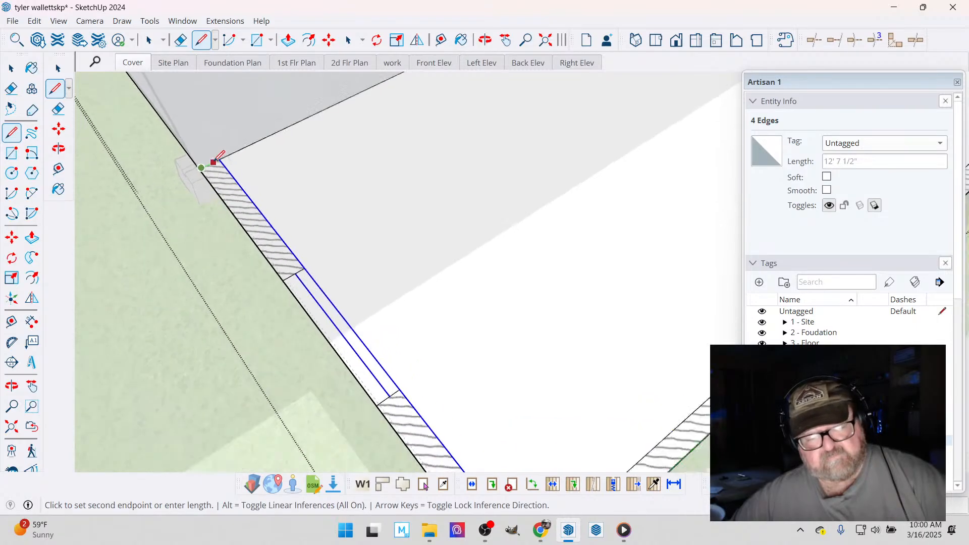
{"action": "scroll", "coordinate": [343, 319], "scroll_direction": "up", "scroll_amount": 5}
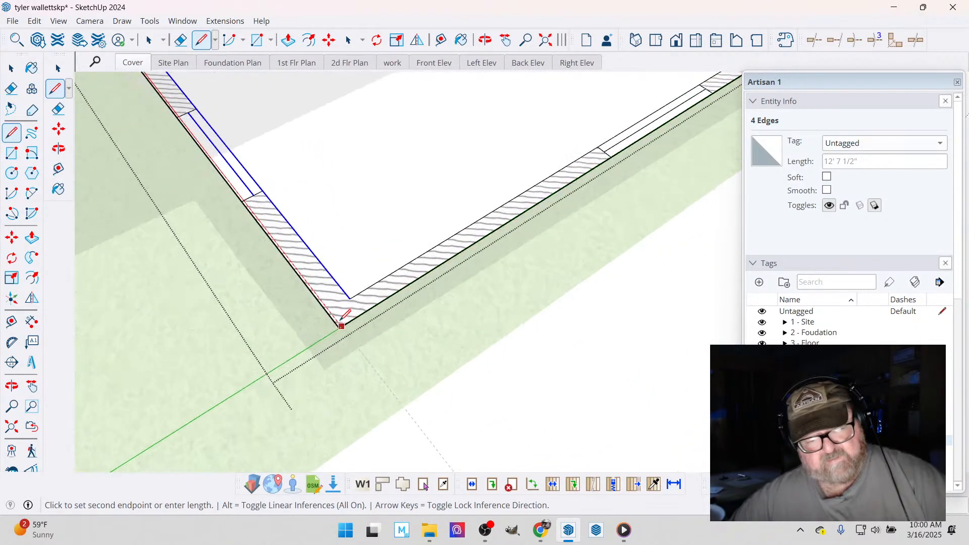
{"action": "scroll", "coordinate": [340, 308], "scroll_direction": "up", "scroll_amount": 1}
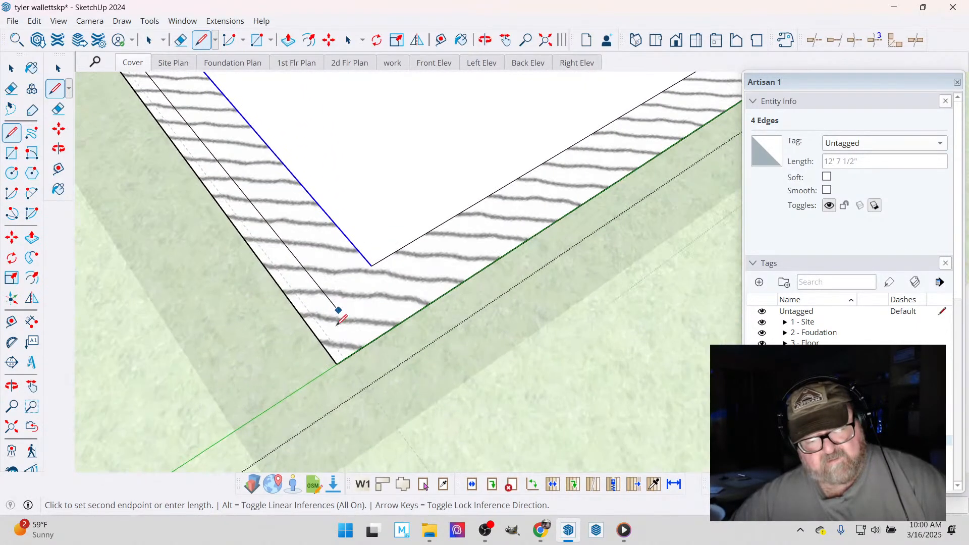
{"action": "left_click", "coordinate": [345, 358]}
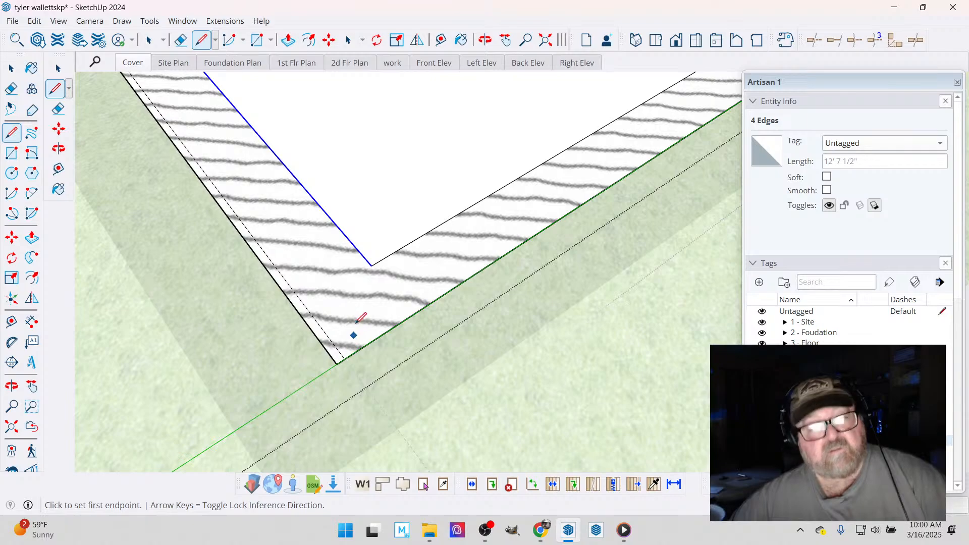
- Sample the Default material from the bedroom floor and paint the thin strip along the end wall's outer edge
{"action": "left_click", "coordinate": [461, 40]}
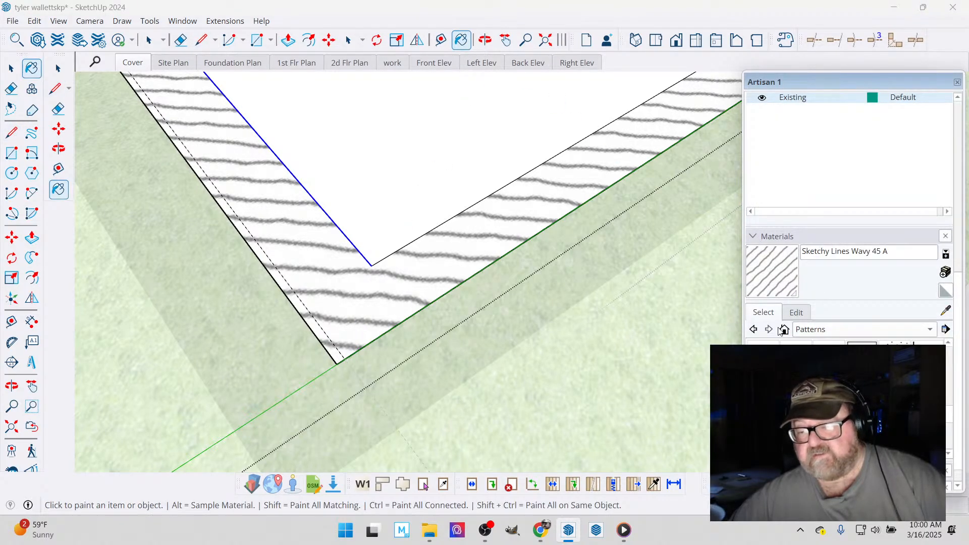
{"action": "left_click", "coordinate": [946, 311]}
{"action": "left_click", "coordinate": [365, 177]}
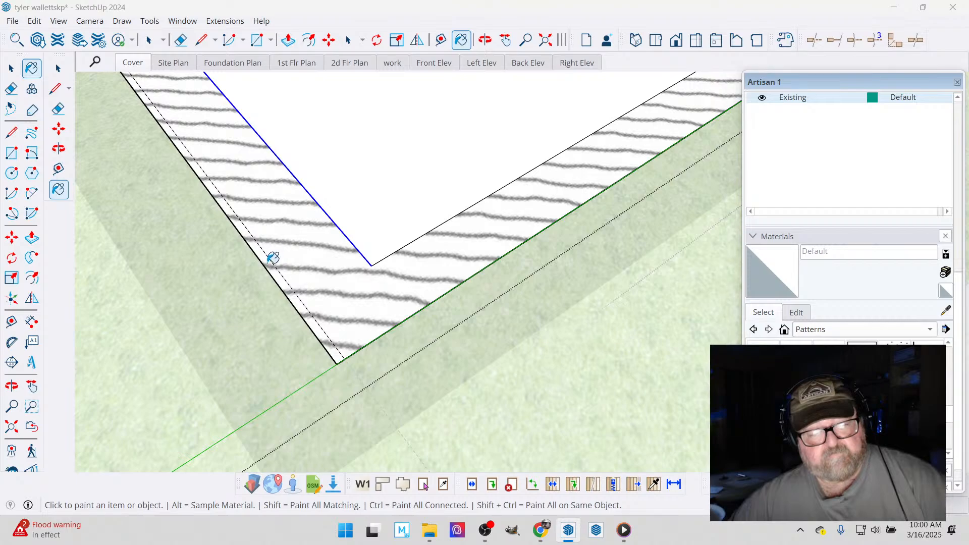
{"action": "scroll", "coordinate": [383, 394], "scroll_direction": "down", "scroll_amount": 5}
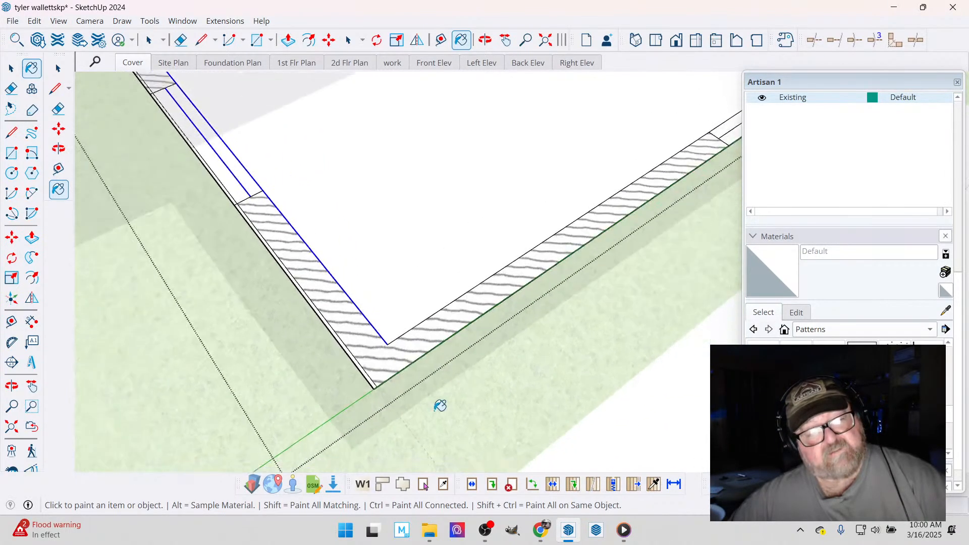
{"action": "scroll", "coordinate": [242, 228], "scroll_direction": "up", "scroll_amount": 6}
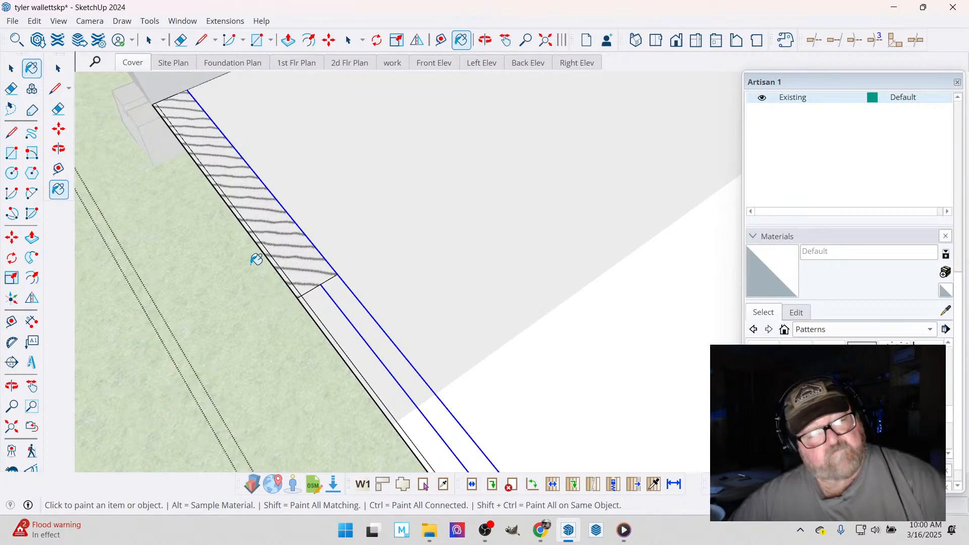
{"action": "scroll", "coordinate": [225, 212], "scroll_direction": "down", "scroll_amount": 2}
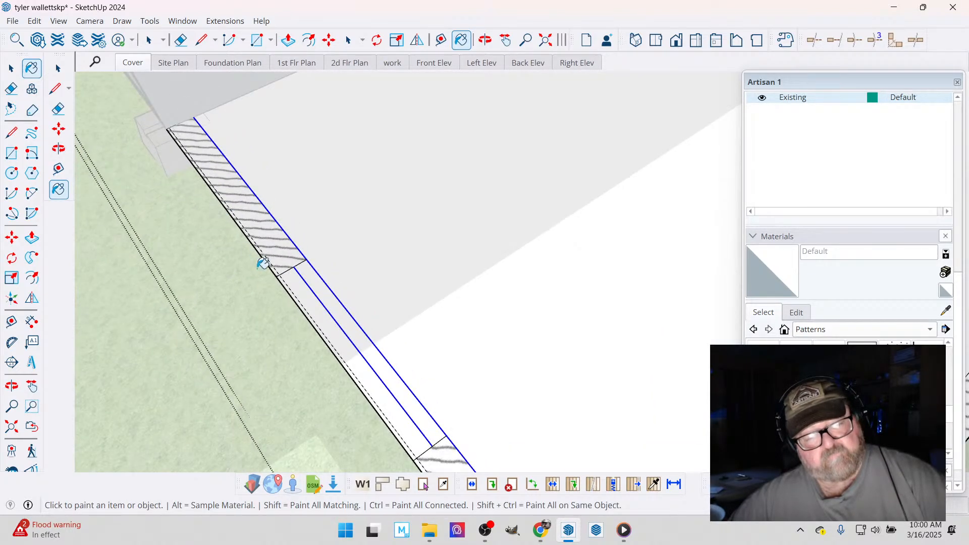
{"action": "scroll", "coordinate": [263, 263], "scroll_direction": "up", "scroll_amount": 3}
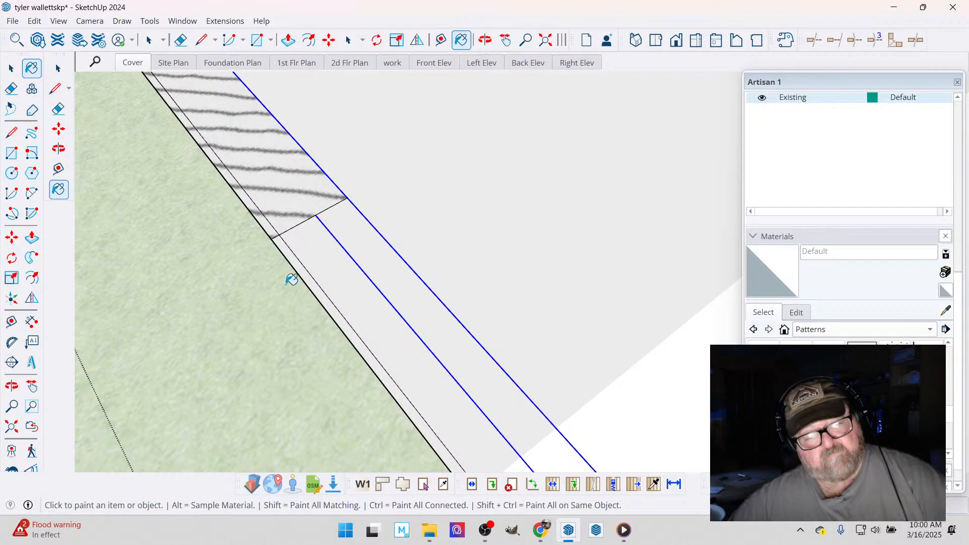
{"action": "scroll", "coordinate": [292, 279], "scroll_direction": "down", "scroll_amount": 6}
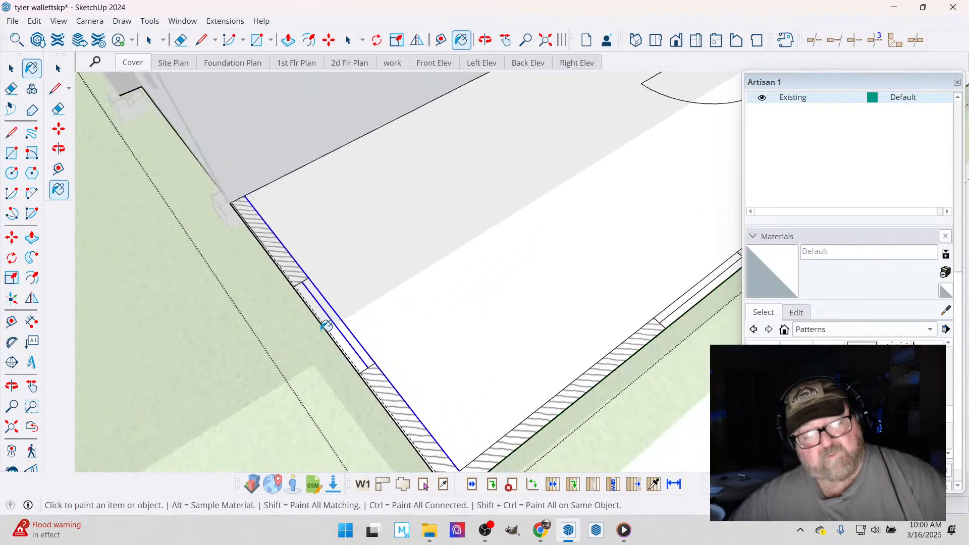
{"action": "scroll", "coordinate": [257, 261], "scroll_direction": "up", "scroll_amount": 1}
- Place a second parallel guide in the end wall, slightly further inside than the line bordering the thin outer strip
{"action": "left_click", "coordinate": [10, 74]}
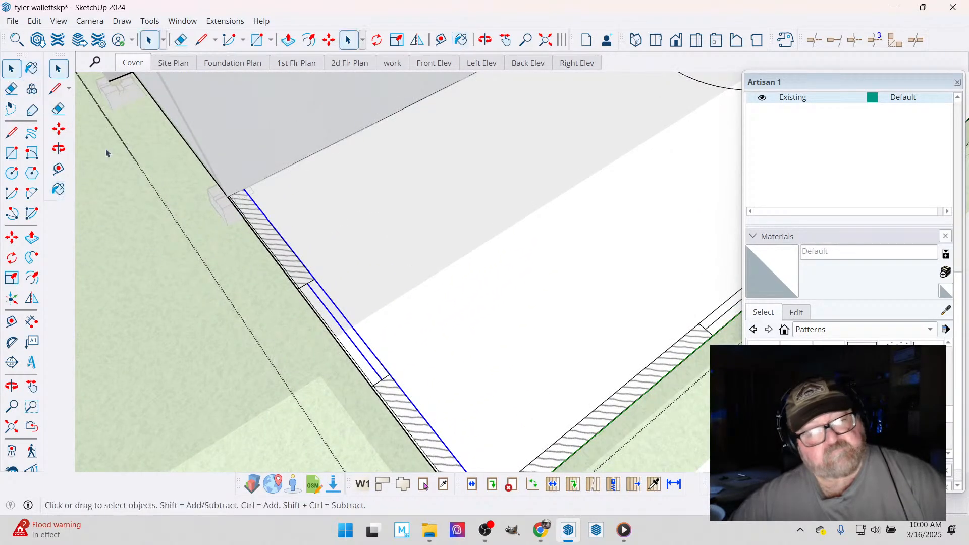
{"action": "scroll", "coordinate": [202, 189], "scroll_direction": "up", "scroll_amount": 3}
{"action": "scroll", "coordinate": [253, 216], "scroll_direction": "up", "scroll_amount": 2}
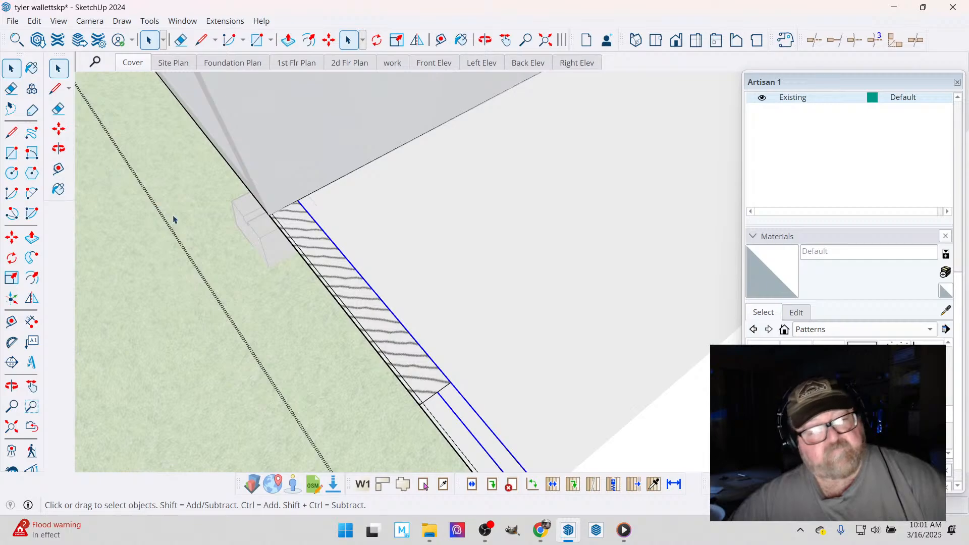
{"action": "scroll", "coordinate": [294, 217], "scroll_direction": "up", "scroll_amount": 4}
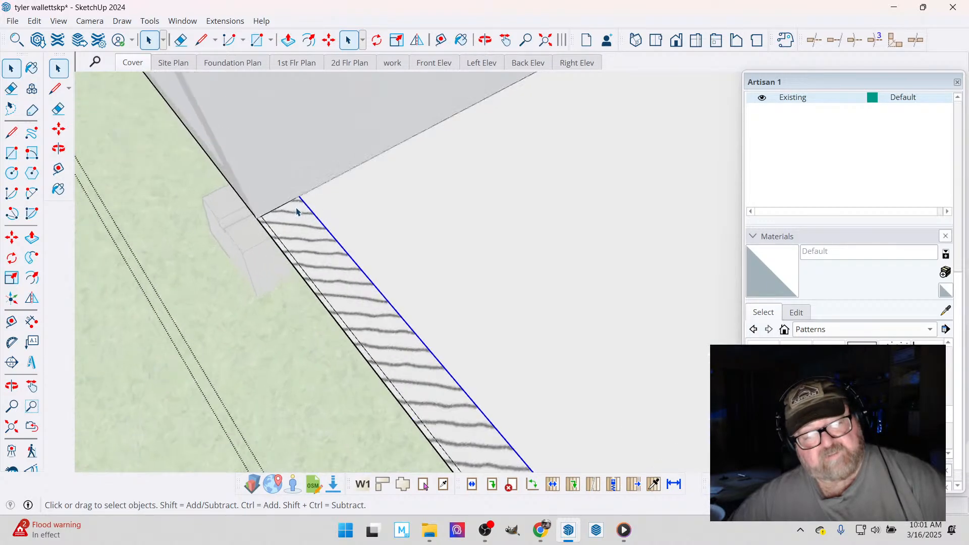
{"action": "left_click", "coordinate": [440, 40]}
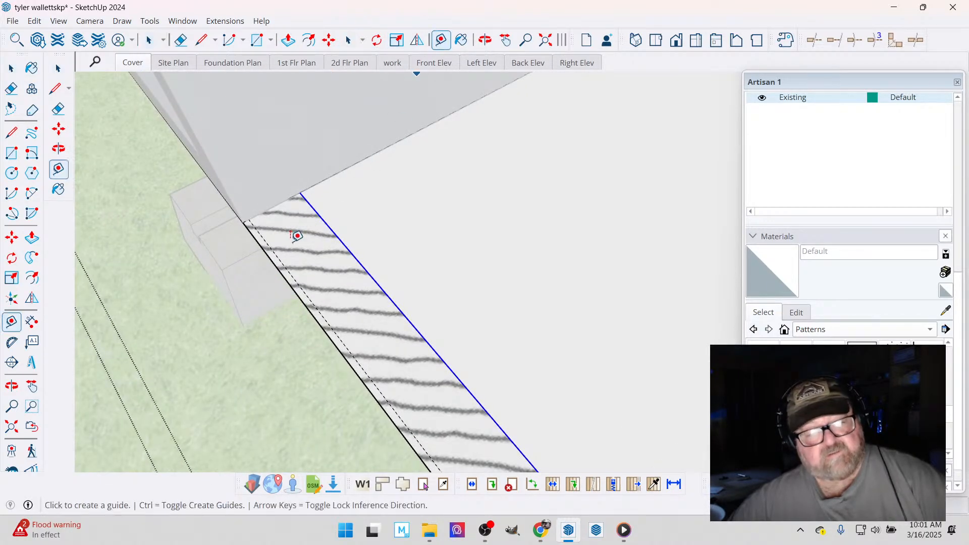
{"action": "scroll", "coordinate": [289, 237], "scroll_direction": "up", "scroll_amount": 1}
{"action": "left_click", "coordinate": [259, 229]}
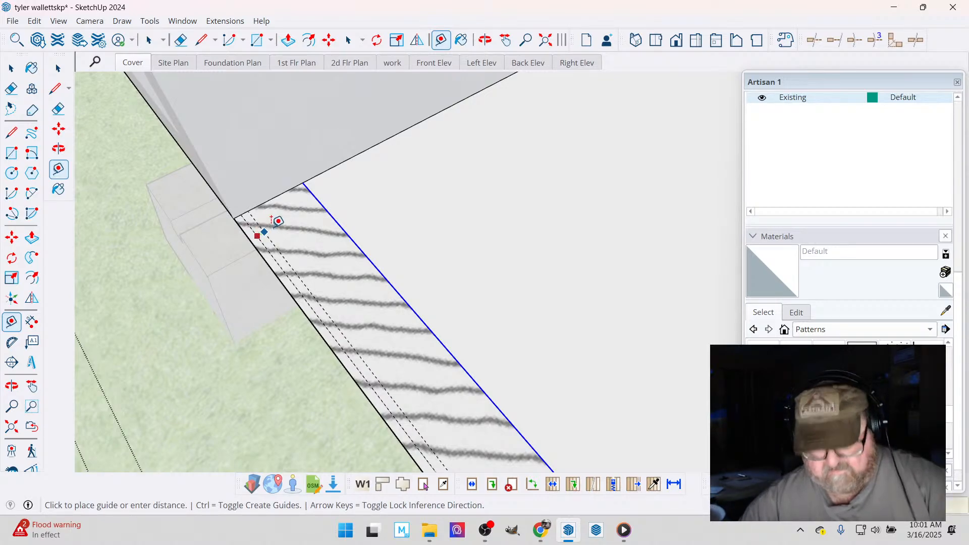
{"action": "left_click", "coordinate": [278, 221]}
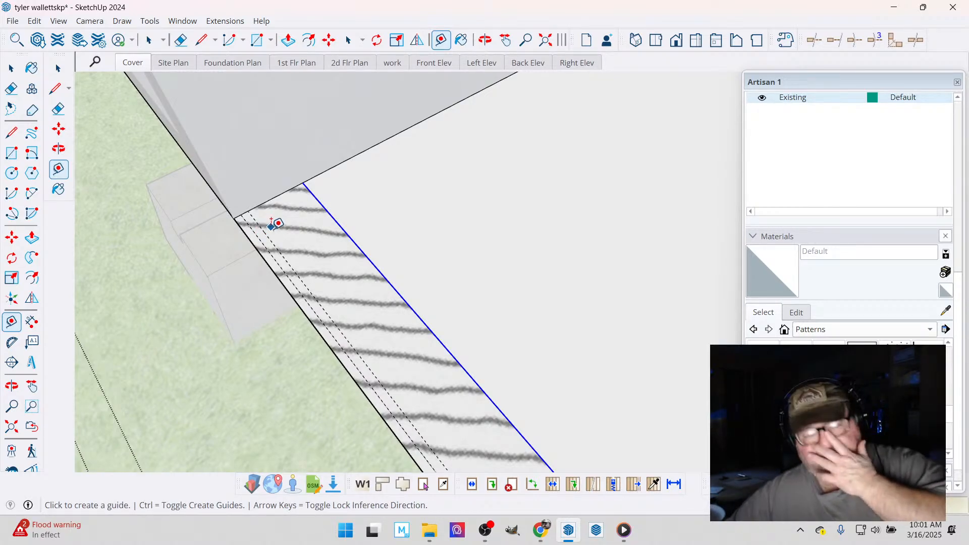
- Place a parallel guide just inside the outer edge of the bedroom's long outer wall, matching the guide offset at the end wall
{"action": "scroll", "coordinate": [149, 201], "scroll_direction": "down", "scroll_amount": 8}
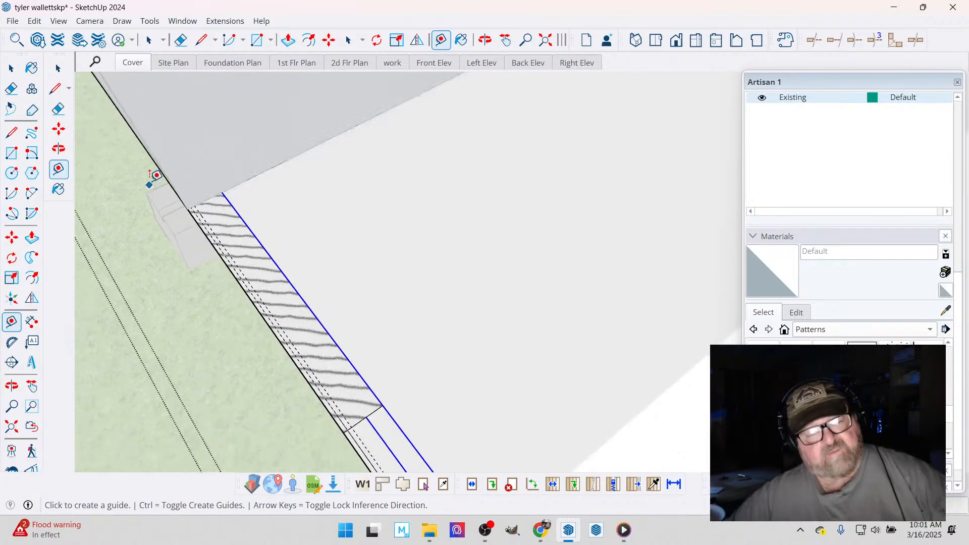
{"action": "scroll", "coordinate": [152, 174], "scroll_direction": "down", "scroll_amount": 6}
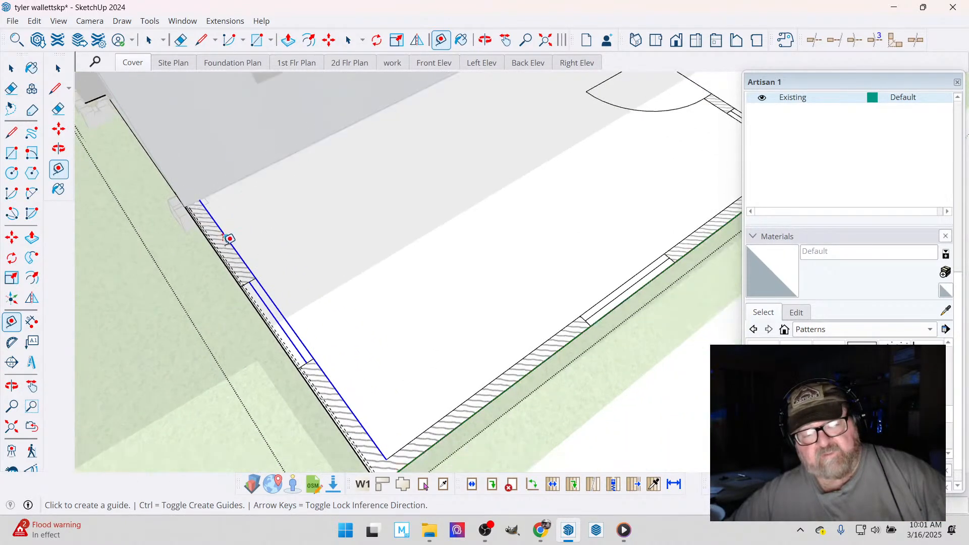
{"action": "scroll", "coordinate": [400, 449], "scroll_direction": "up", "scroll_amount": 8}
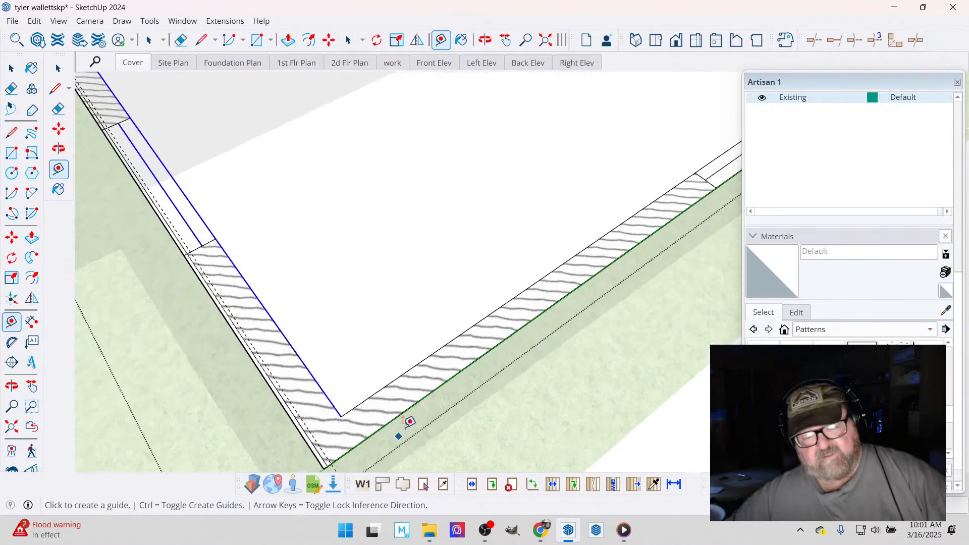
{"action": "left_click", "coordinate": [402, 402]}
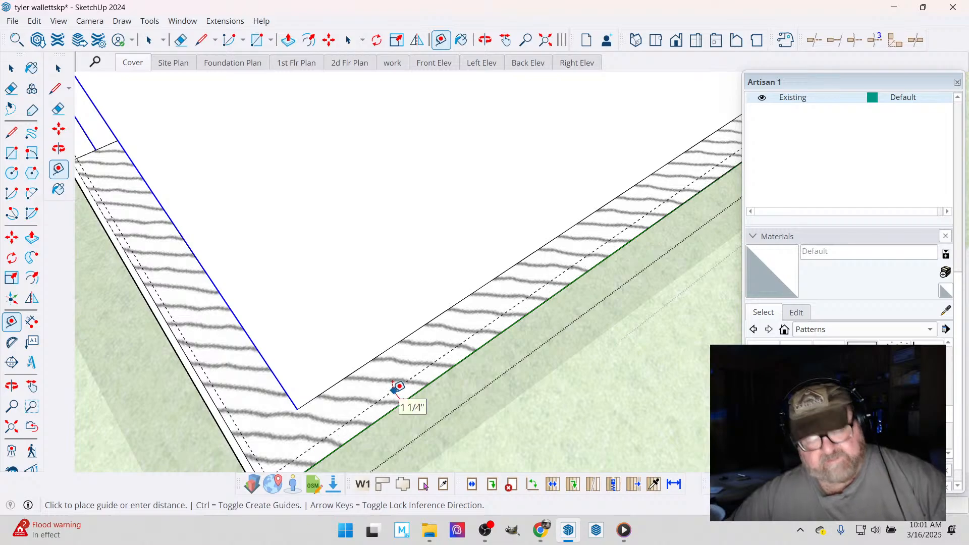
{"action": "key", "text": "Return"}
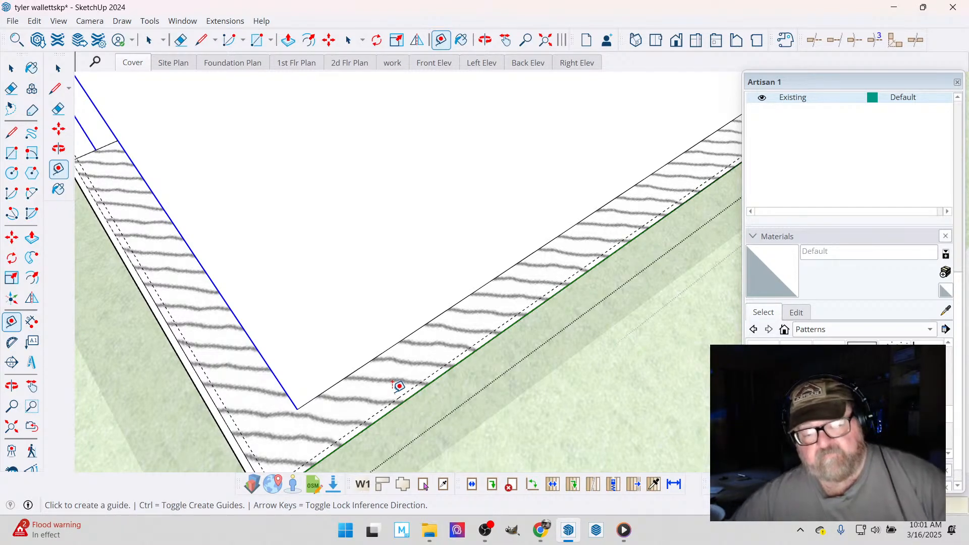
- Place a parallel guide slightly inside the outer edge of the opposite bedroom wall that contains the door
{"action": "scroll", "coordinate": [252, 408], "scroll_direction": "down", "scroll_amount": 3}
{"action": "scroll", "coordinate": [138, 397], "scroll_direction": "down", "scroll_amount": 3}
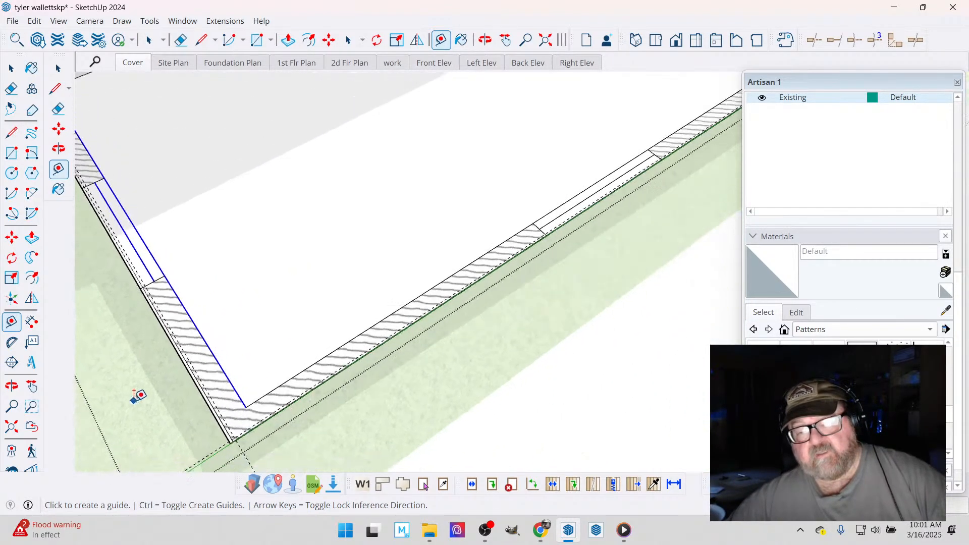
{"action": "scroll", "coordinate": [161, 396], "scroll_direction": "down", "scroll_amount": 3}
{"action": "scroll", "coordinate": [577, 129], "scroll_direction": "up", "scroll_amount": 6}
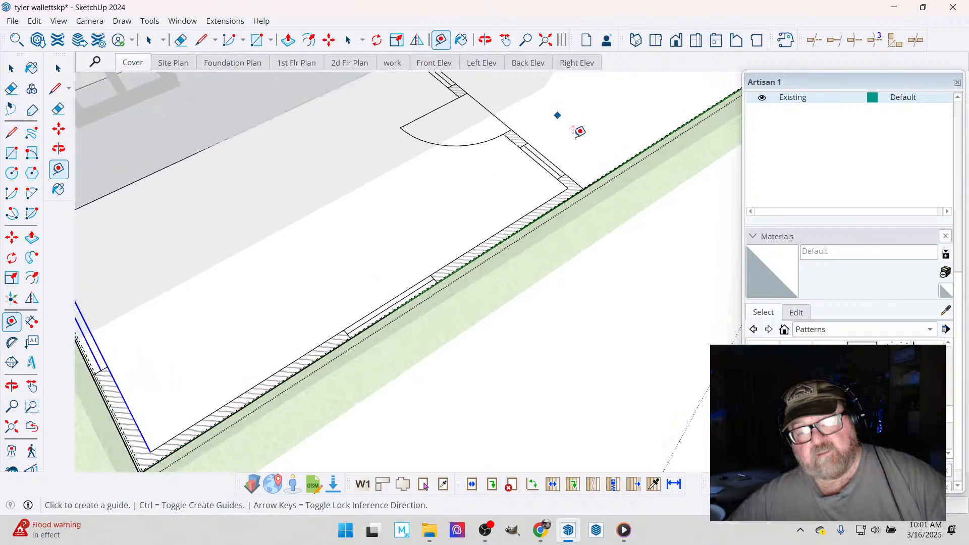
{"action": "scroll", "coordinate": [576, 225], "scroll_direction": "up", "scroll_amount": 2}
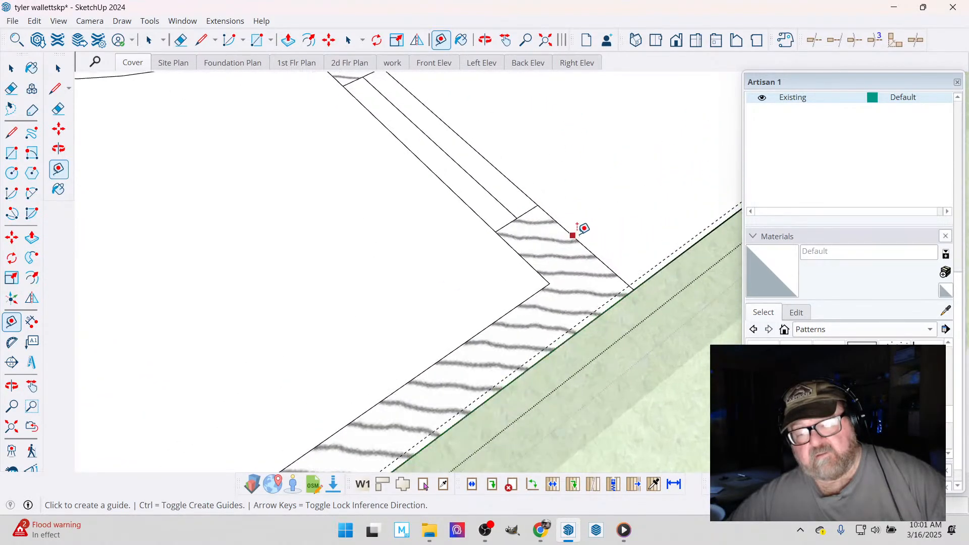
{"action": "left_click", "coordinate": [574, 235]}
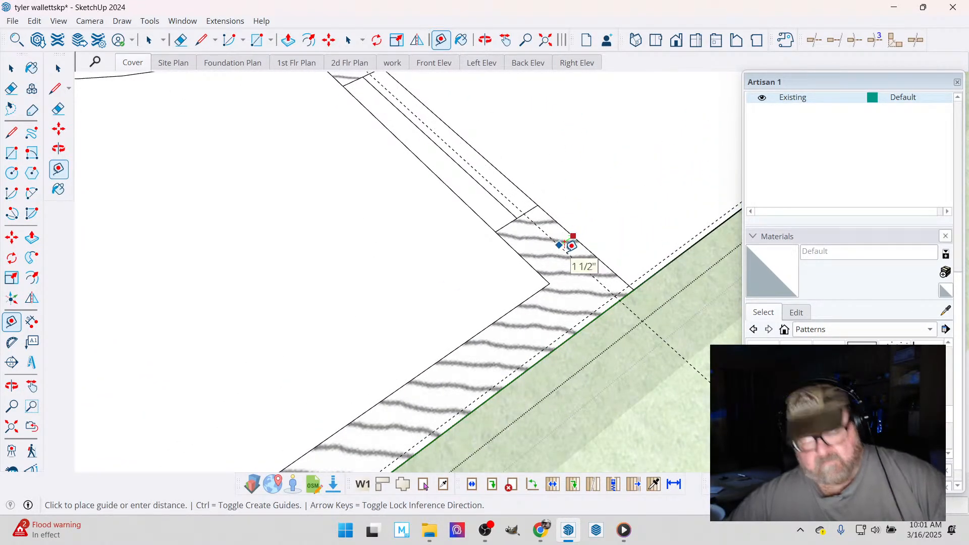
{"action": "left_click", "coordinate": [569, 245]}
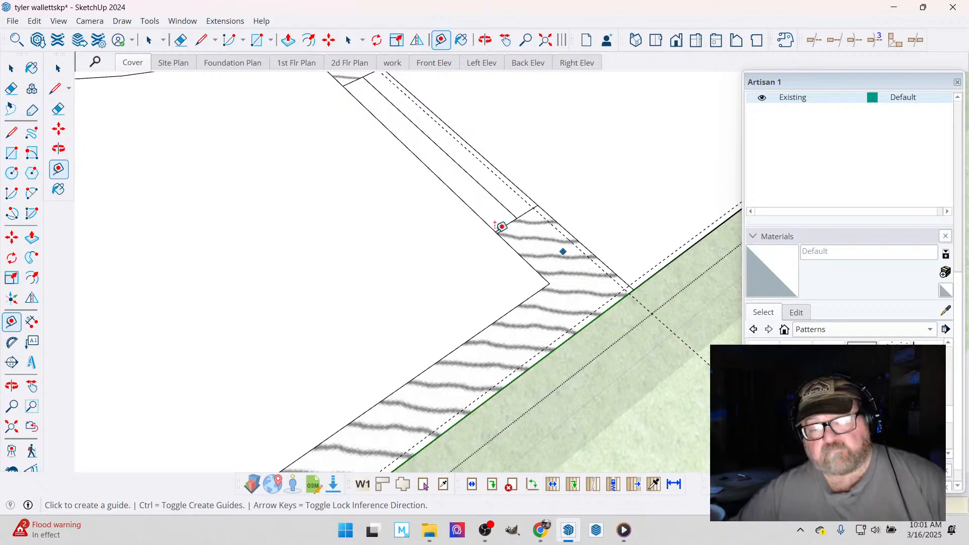
- Start a rectangular wall assembly with Medeek Wall and set its stud size to 2x4
{"action": "scroll", "coordinate": [569, 312], "scroll_direction": "down", "scroll_amount": 5}
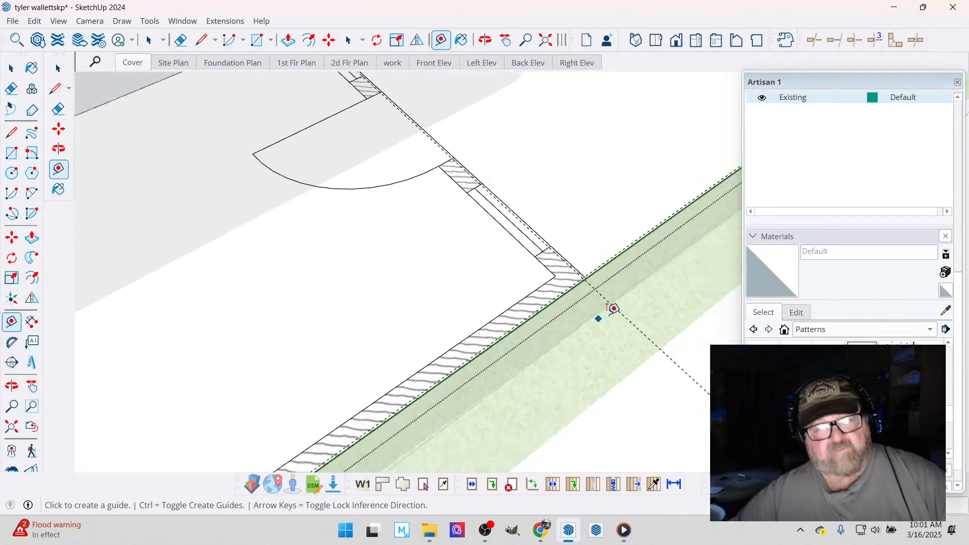
{"action": "scroll", "coordinate": [611, 303], "scroll_direction": "down", "scroll_amount": 5}
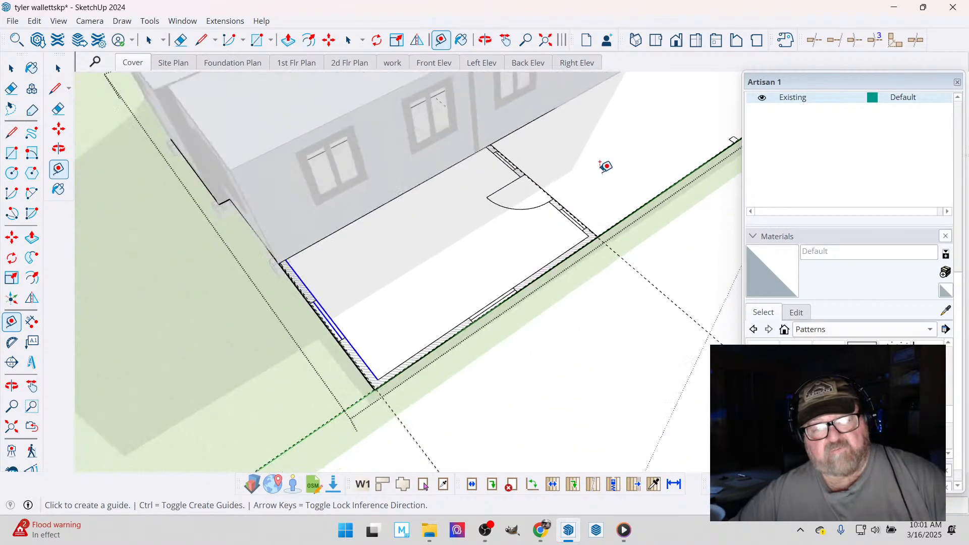
{"action": "left_click", "coordinate": [485, 41]}
{"action": "scroll", "coordinate": [192, 329], "scroll_direction": "up", "scroll_amount": 10}
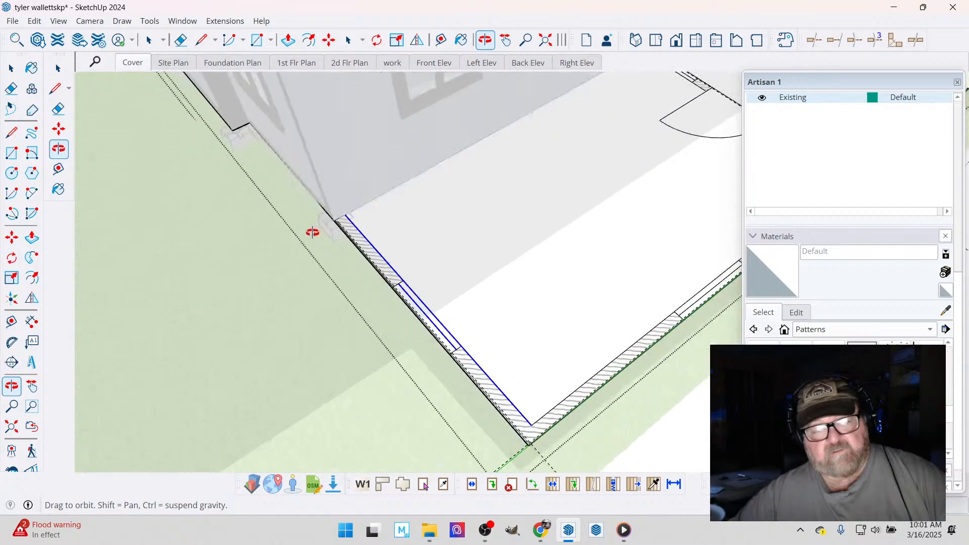
{"action": "mouse_move", "coordinate": [351, 241]}
{"action": "middle_mouse_down"}
{"action": "mouse_move", "coordinate": [381, 279]}
{"action": "mouse_move", "coordinate": [413, 240]}
{"action": "middle_mouse_up"}
{"action": "scroll", "coordinate": [414, 241], "scroll_direction": "up", "scroll_amount": 3}
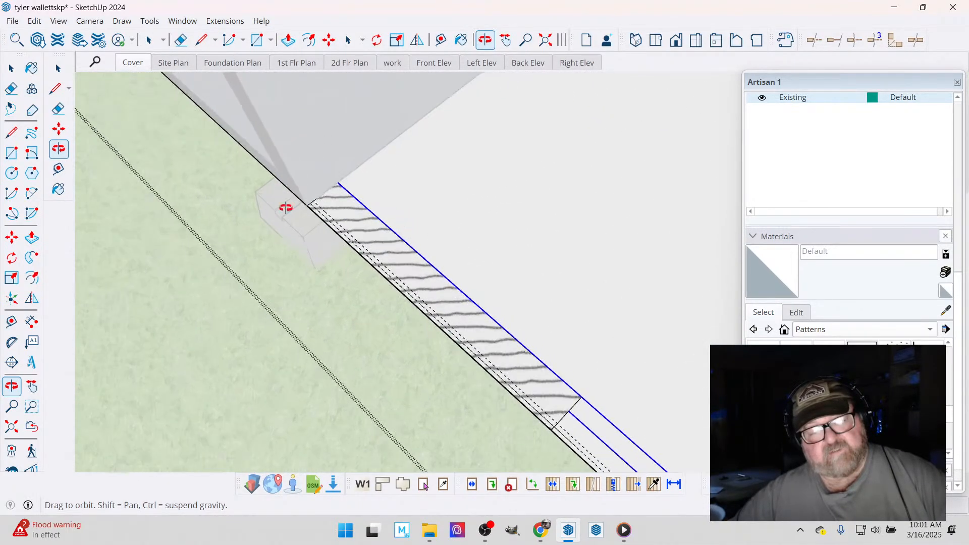
{"action": "left_click", "coordinate": [245, 20]}
{"action": "mouse_move", "coordinate": [249, 195]}
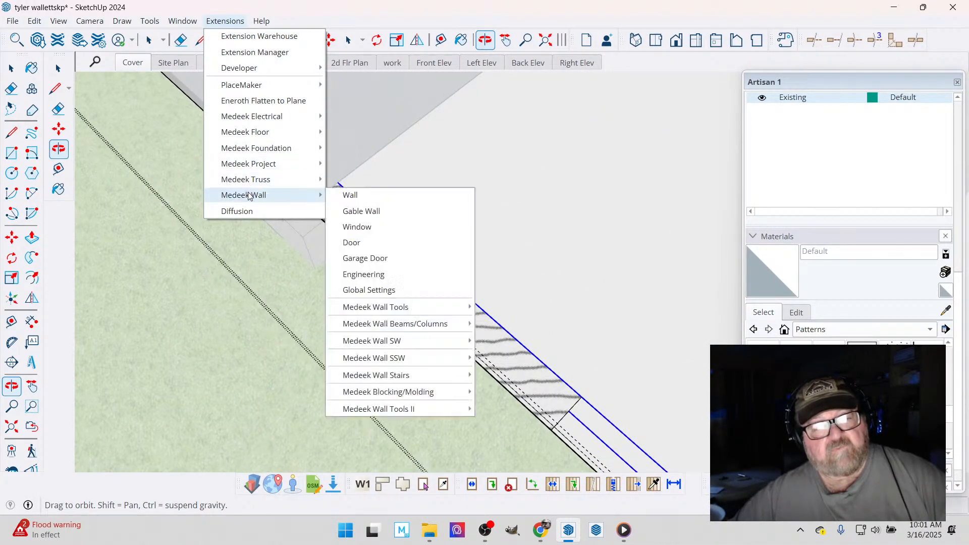
{"action": "left_click", "coordinate": [350, 195]}
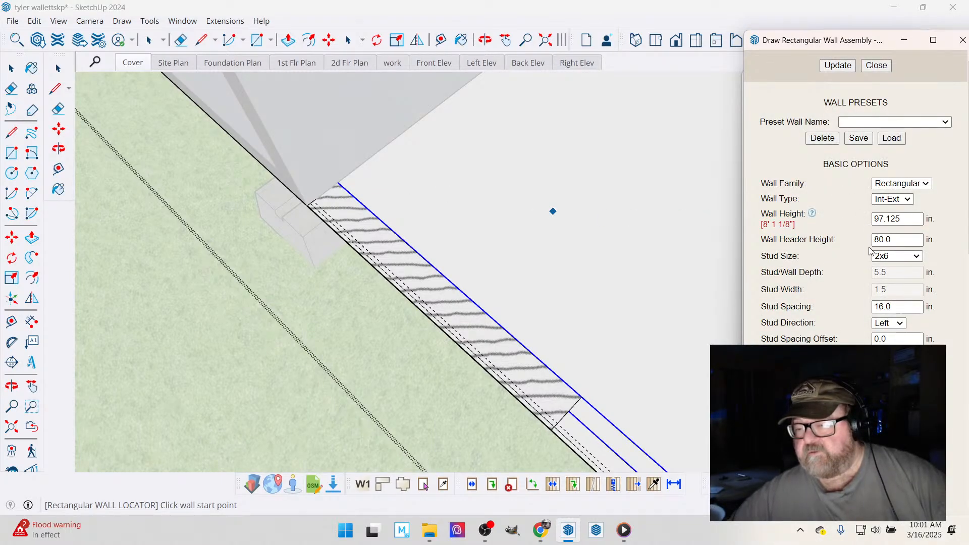
{"action": "left_click", "coordinate": [917, 257]}
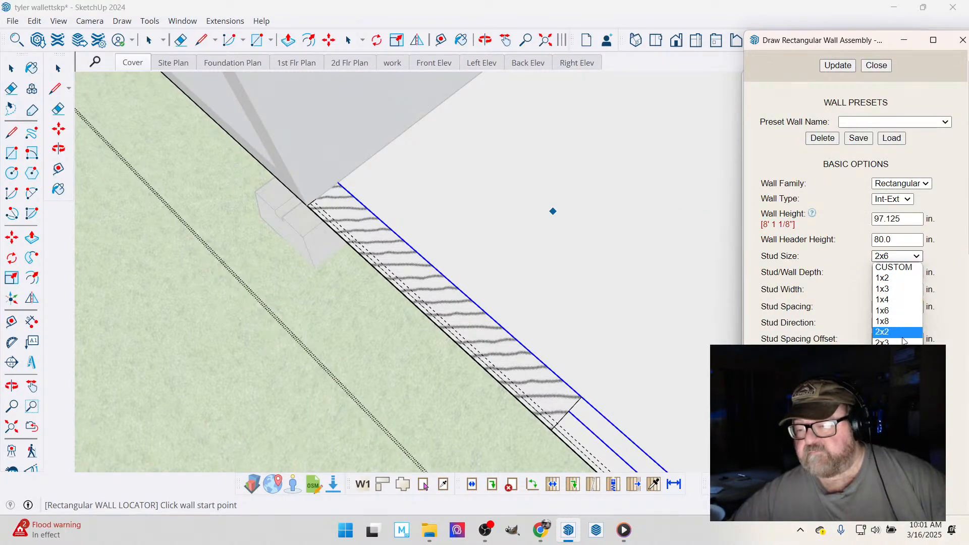
{"action": "left_click", "coordinate": [885, 354]}
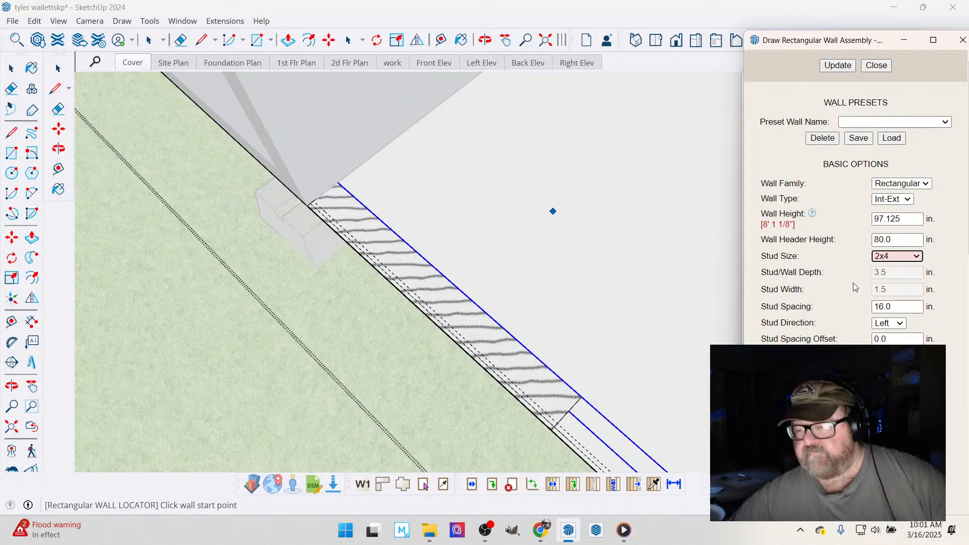
- Choose the cladding material for the wall assembly in its advanced options
{"action": "scroll", "coordinate": [836, 298], "scroll_direction": "down", "scroll_amount": 7}
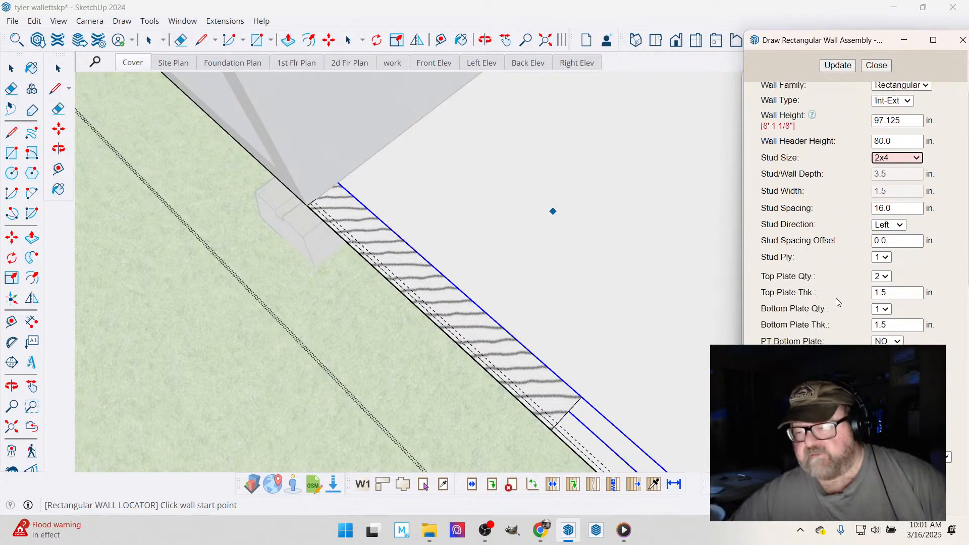
{"action": "scroll", "coordinate": [832, 307], "scroll_direction": "down", "scroll_amount": 3}
{"action": "scroll", "coordinate": [803, 303], "scroll_direction": "down", "scroll_amount": 4}
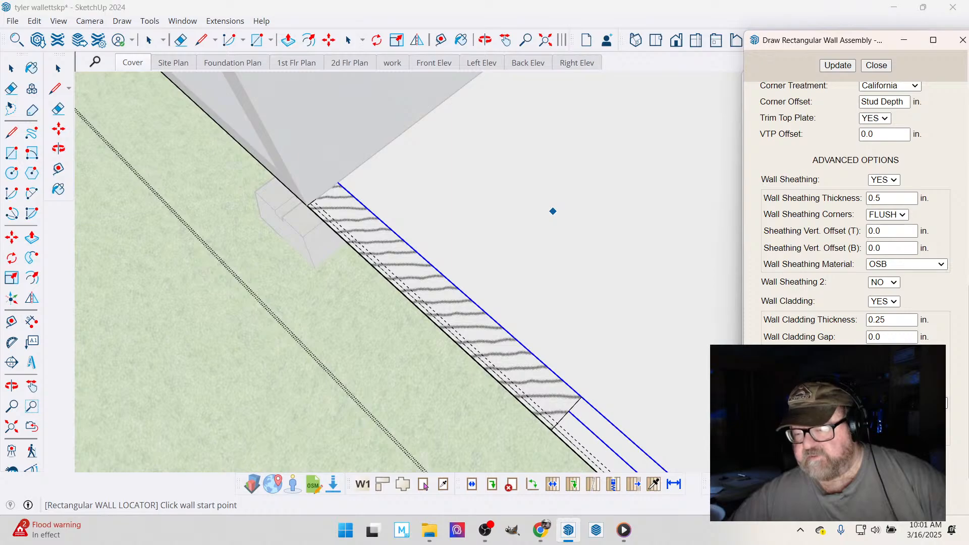
{"action": "left_click", "coordinate": [946, 403]}
{"action": "scroll", "coordinate": [894, 358], "scroll_direction": "down", "scroll_amount": 1}
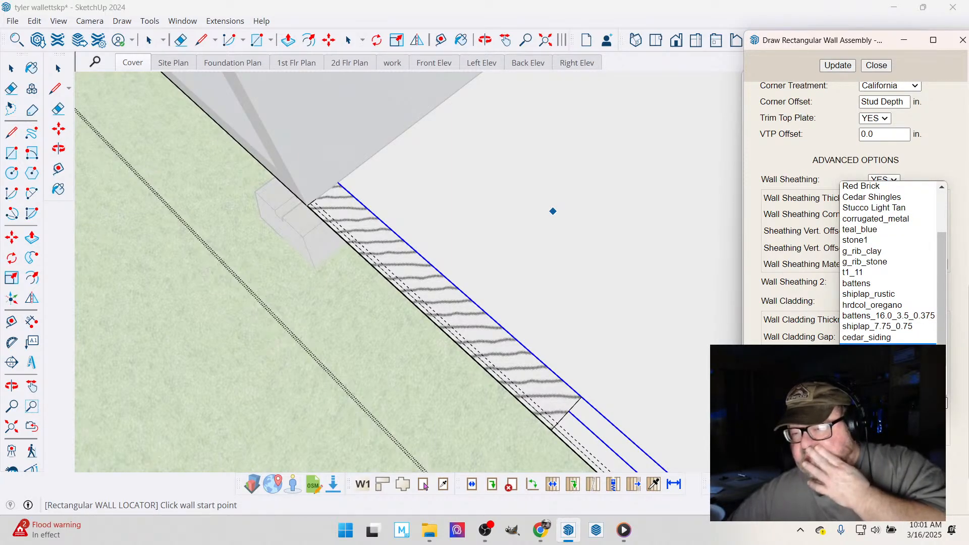
{"action": "left_click", "coordinate": [848, 281]}
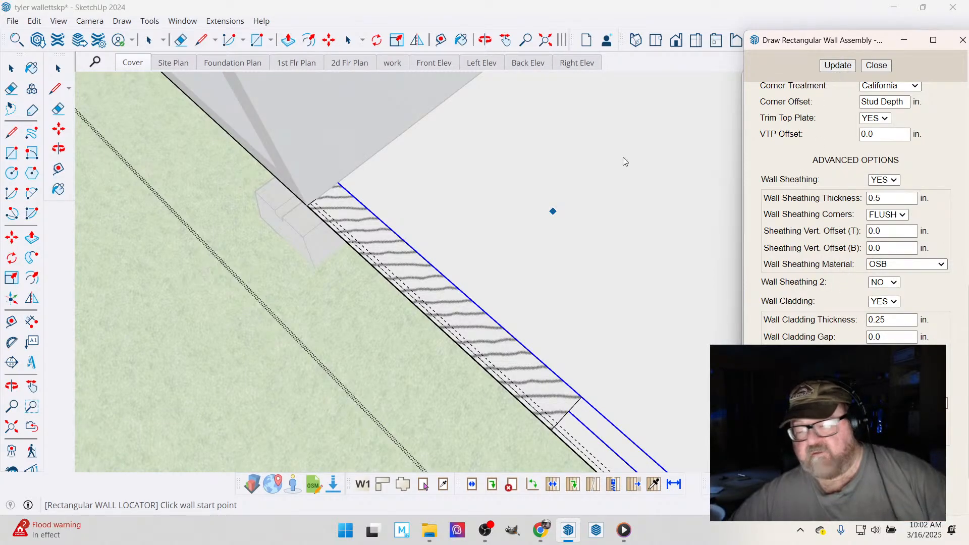
- Draw the bedroom's end wall along the inner guide, from the existing house to the guide intersection at the outer corner
{"action": "scroll", "coordinate": [303, 219], "scroll_direction": "up", "scroll_amount": 5}
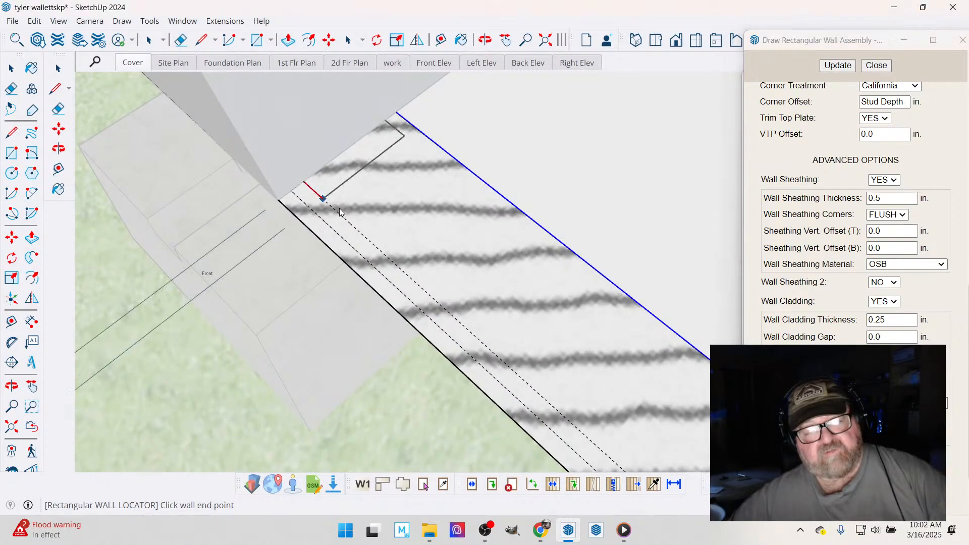
{"action": "left_click", "coordinate": [324, 207]}
{"action": "scroll", "coordinate": [333, 210], "scroll_direction": "down", "scroll_amount": 4}
{"action": "scroll", "coordinate": [341, 212], "scroll_direction": "down", "scroll_amount": 6}
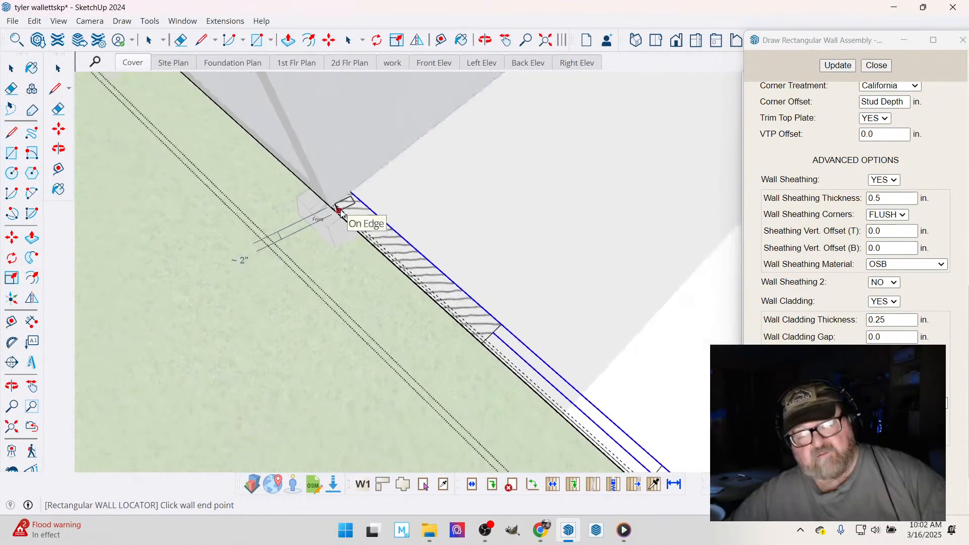
{"action": "scroll", "coordinate": [479, 343], "scroll_direction": "up", "scroll_amount": 6}
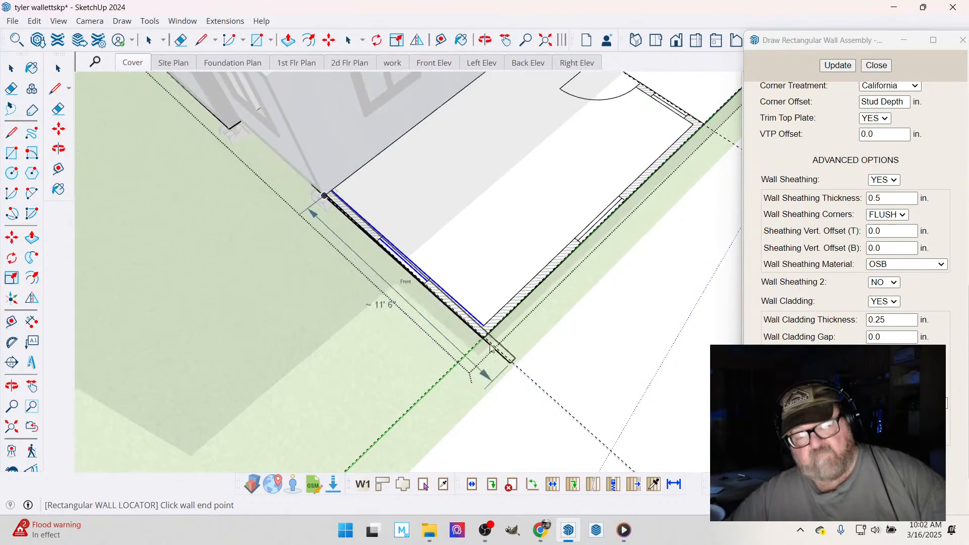
{"action": "scroll", "coordinate": [485, 329], "scroll_direction": "up", "scroll_amount": 5}
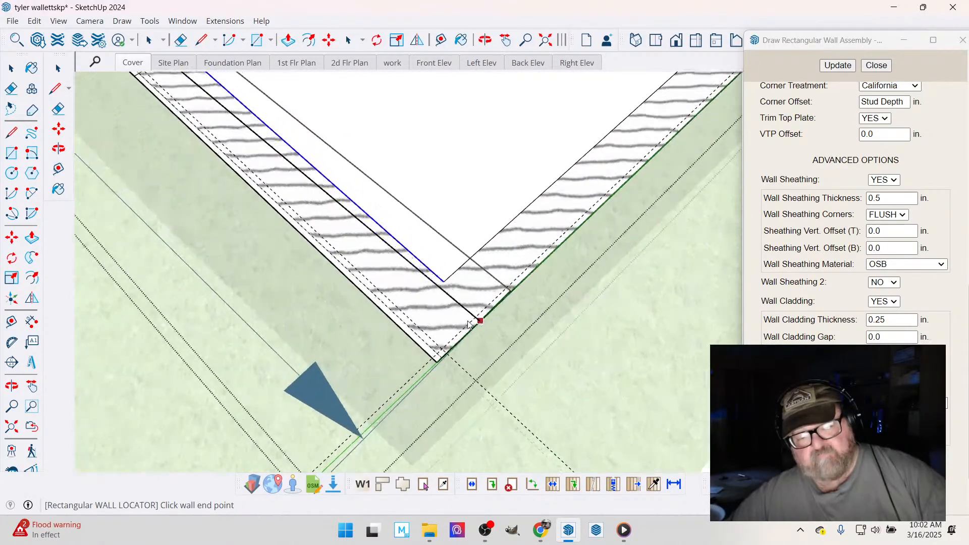
{"action": "left_click", "coordinate": [431, 367]}
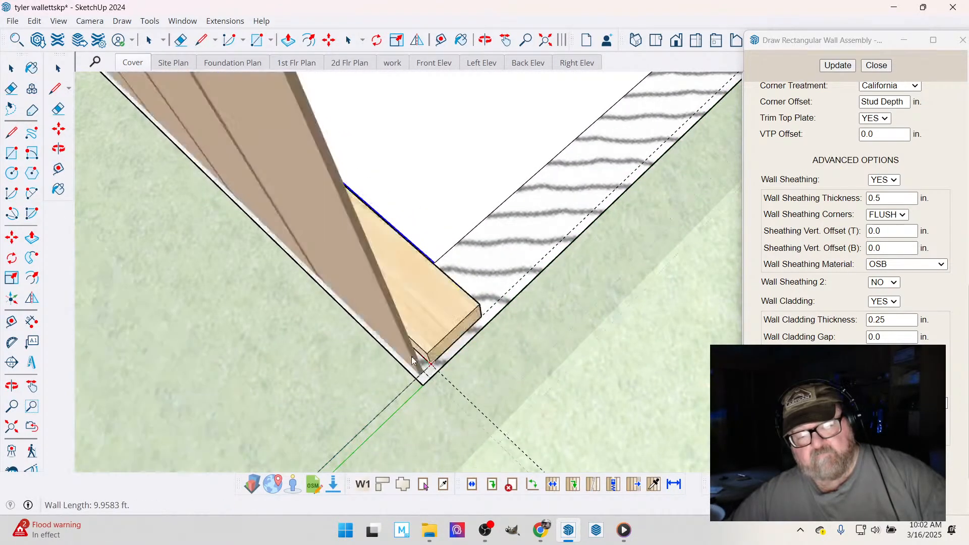
- Continue the wall assembly along the bedroom's long outer side to the guide intersection at the door wall's outer corner
{"action": "scroll", "coordinate": [336, 393], "scroll_direction": "down", "scroll_amount": 8}
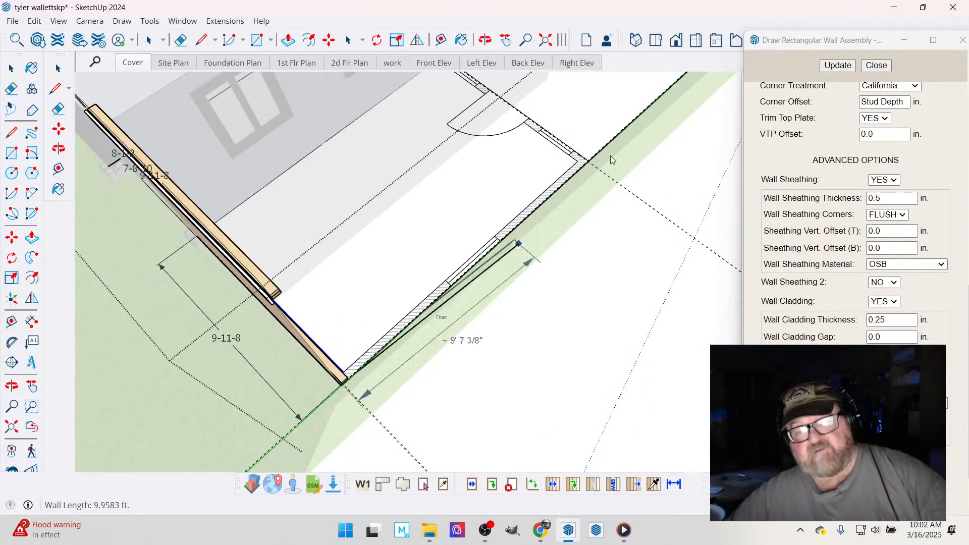
{"action": "scroll", "coordinate": [610, 156], "scroll_direction": "up", "scroll_amount": 2}
{"action": "scroll", "coordinate": [613, 122], "scroll_direction": "up", "scroll_amount": 2}
{"action": "scroll", "coordinate": [613, 121], "scroll_direction": "up", "scroll_amount": 5}
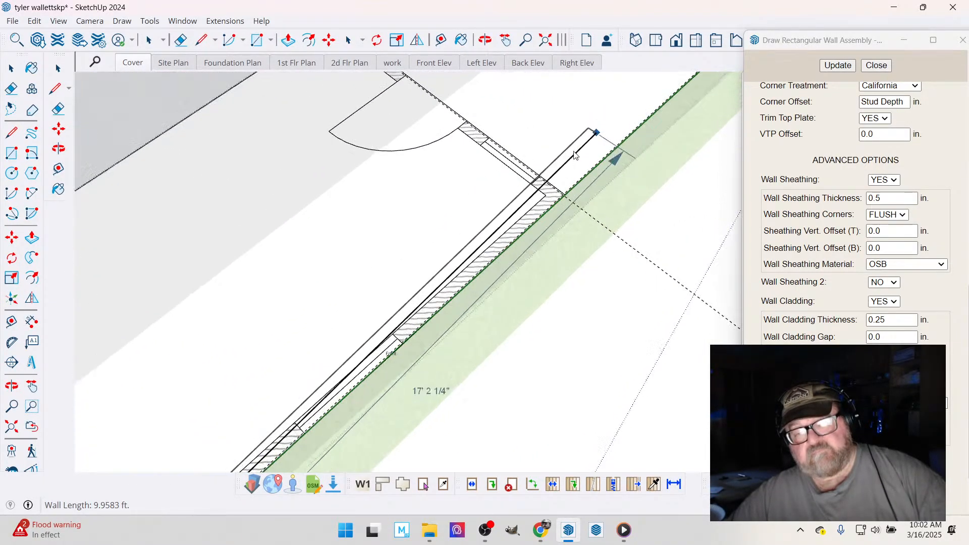
{"action": "scroll", "coordinate": [552, 217], "scroll_direction": "up", "scroll_amount": 4}
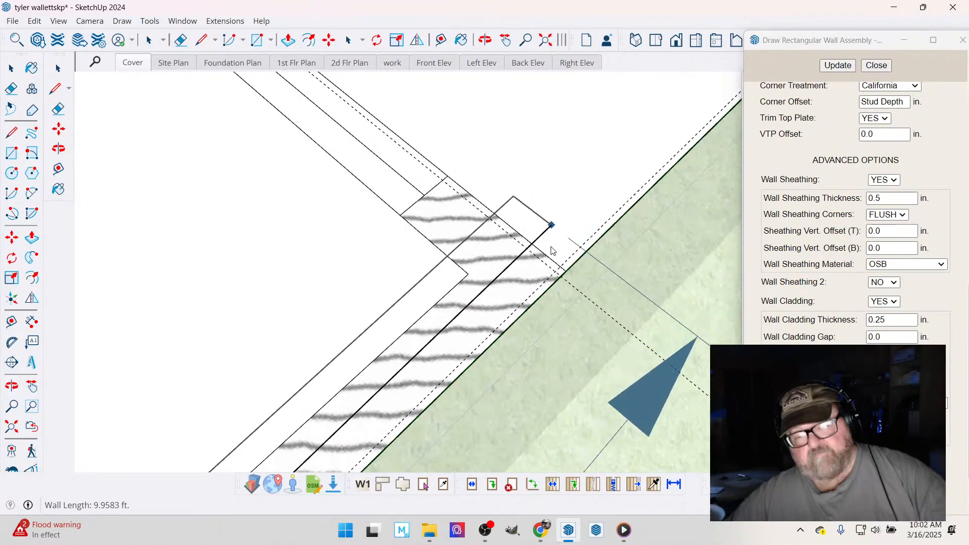
{"action": "left_click", "coordinate": [556, 285]}
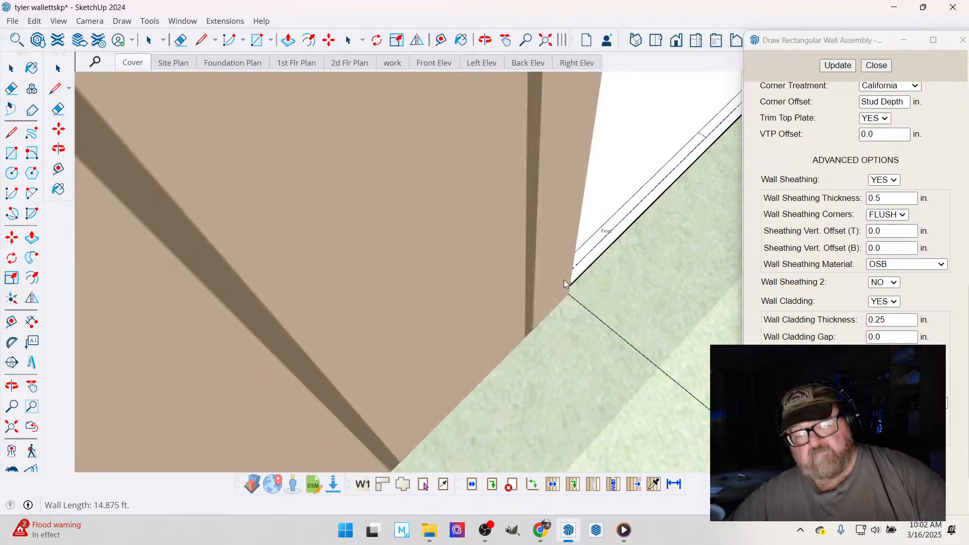
- Continue the wall assembly along the bedroom's door wall to where its guide meets the existing house, and finish the assembly
{"action": "scroll", "coordinate": [525, 340], "scroll_direction": "down", "scroll_amount": 5}
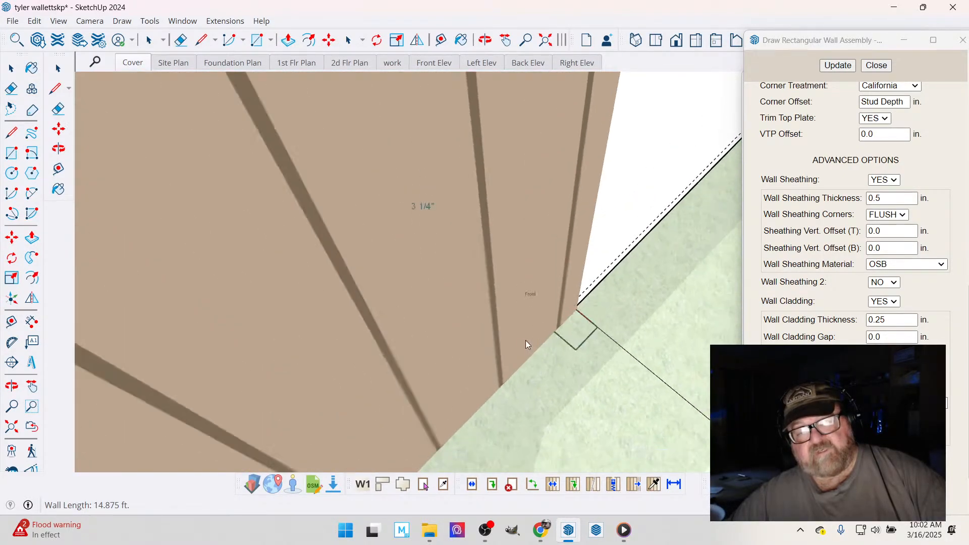
{"action": "scroll", "coordinate": [524, 369], "scroll_direction": "down", "scroll_amount": 5}
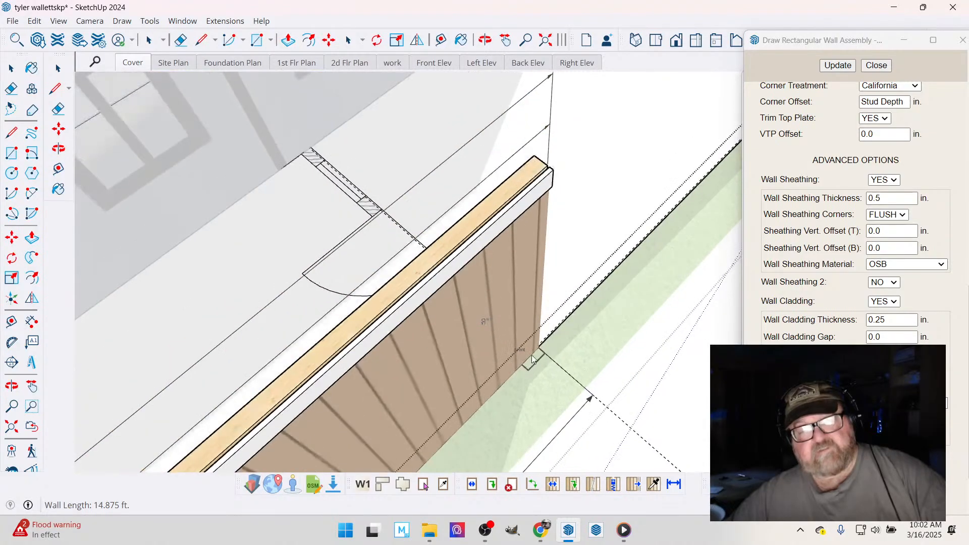
{"action": "scroll", "coordinate": [337, 151], "scroll_direction": "up", "scroll_amount": 3}
{"action": "scroll", "coordinate": [328, 170], "scroll_direction": "up", "scroll_amount": 5}
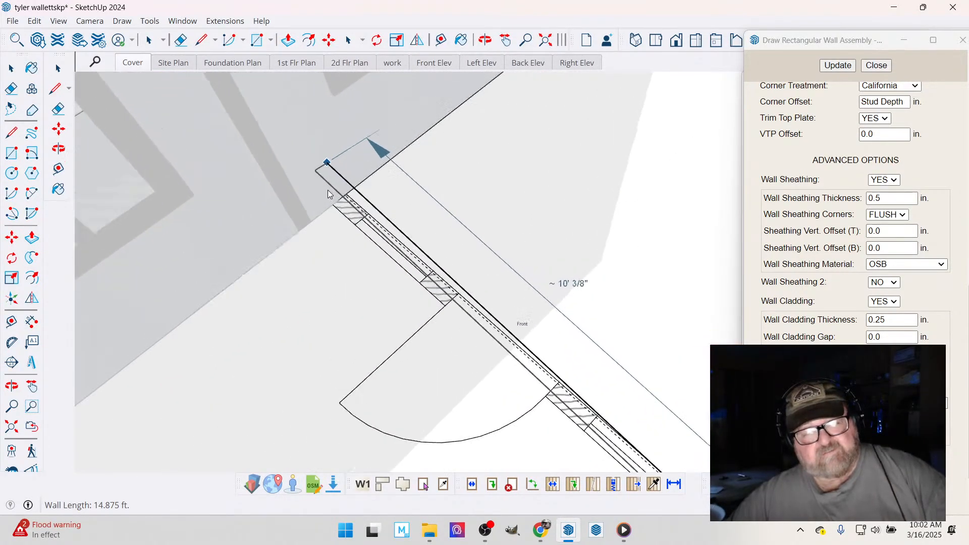
{"action": "scroll", "coordinate": [364, 207], "scroll_direction": "up", "scroll_amount": 5}
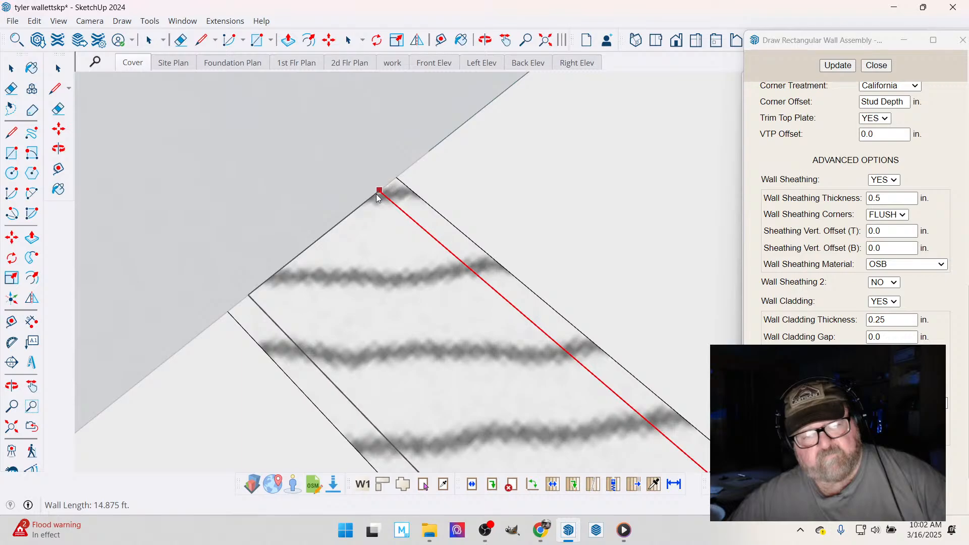
{"action": "left_click", "coordinate": [377, 193]}
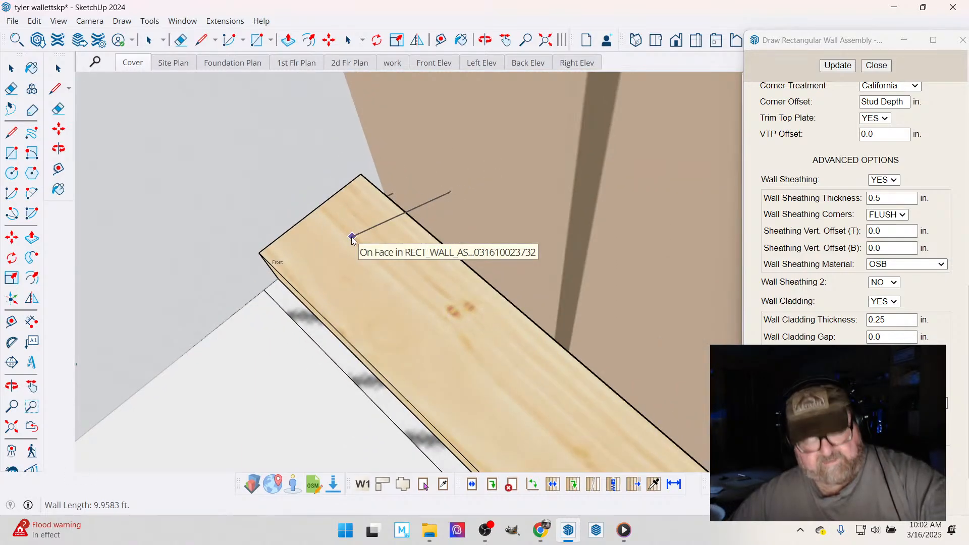
{"action": "key", "text": "Escape"}
- Examine the completed three-sided wall assembly from inside and outside, including with the 4 - Wall tag folder temporarily hidden
{"action": "scroll", "coordinate": [352, 236], "scroll_direction": "down", "scroll_amount": 6}
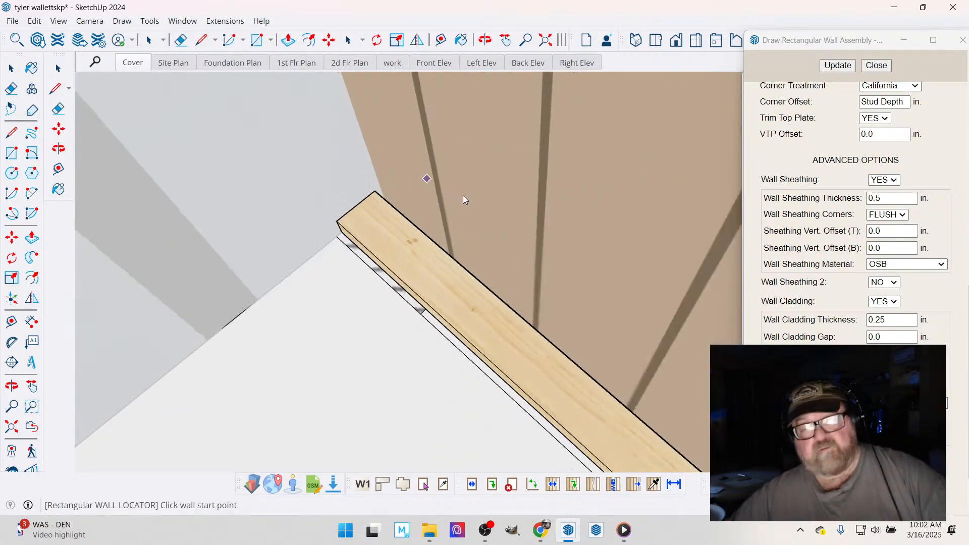
{"action": "scroll", "coordinate": [484, 190], "scroll_direction": "down", "scroll_amount": 6}
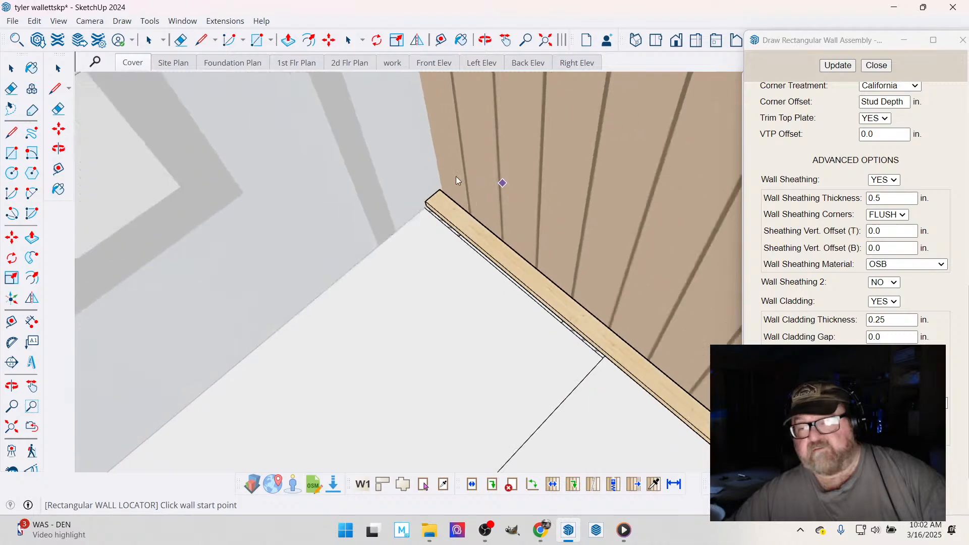
{"action": "scroll", "coordinate": [456, 180], "scroll_direction": "down", "scroll_amount": 8}
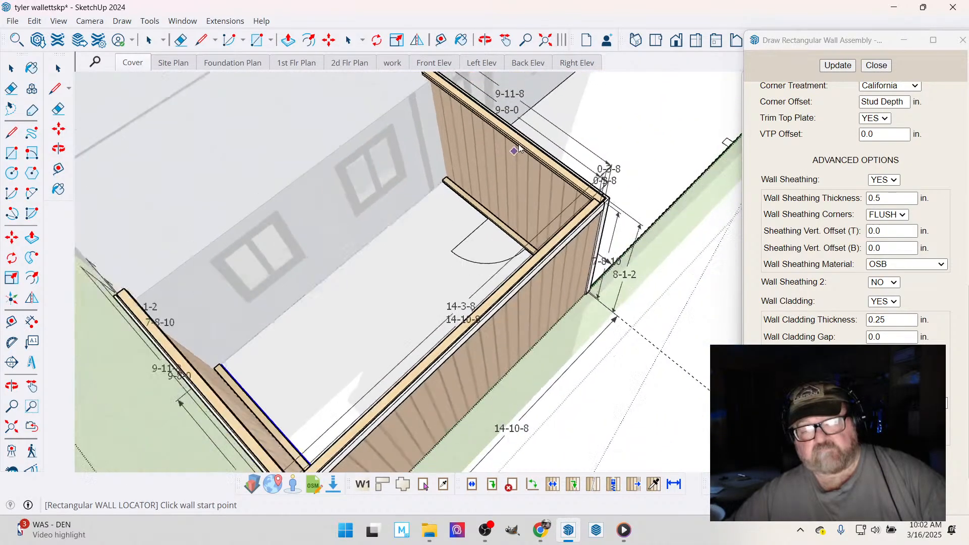
{"action": "scroll", "coordinate": [497, 152], "scroll_direction": "down", "scroll_amount": 4}
{"action": "left_click", "coordinate": [484, 40]}
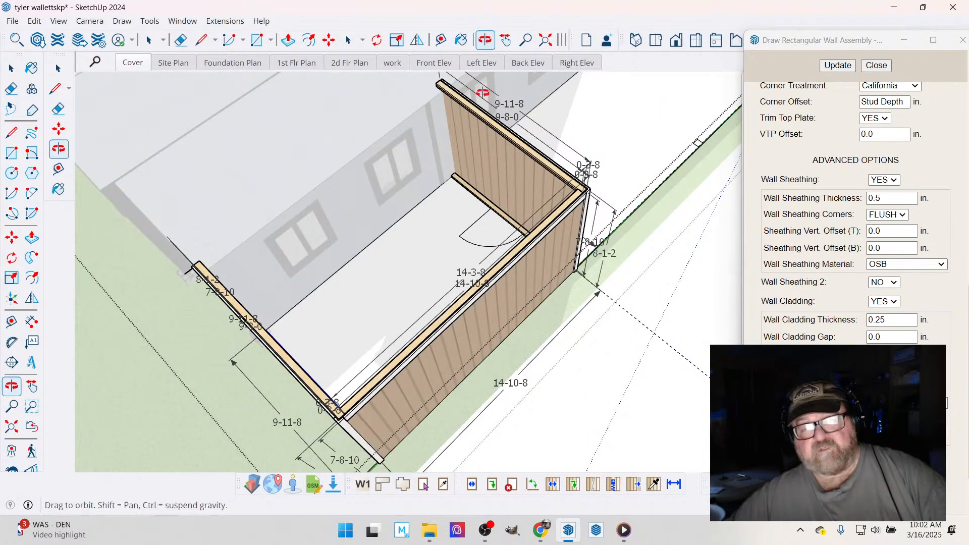
{"action": "left_click_drag", "start_coordinate": [483, 92], "coordinate": [393, 233]}
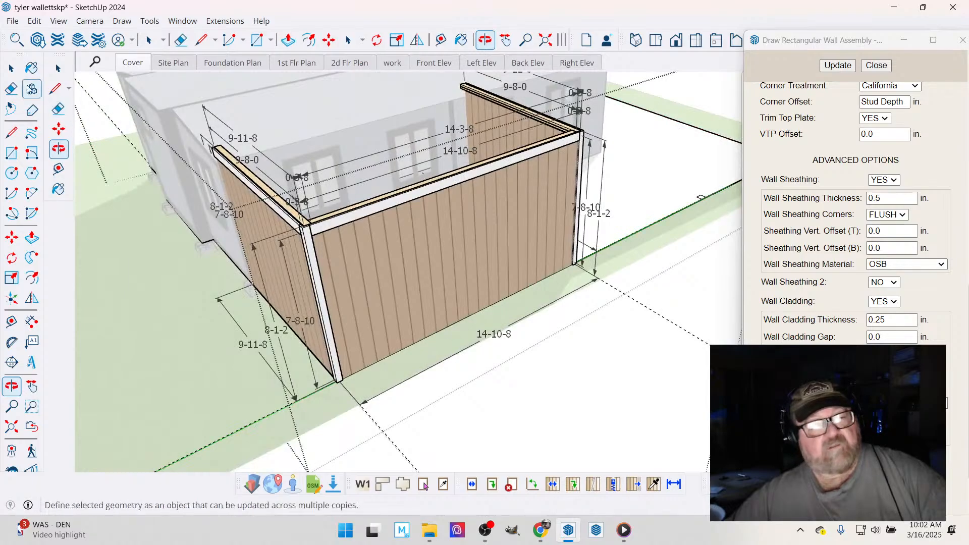
{"action": "left_click", "coordinate": [11, 67]}
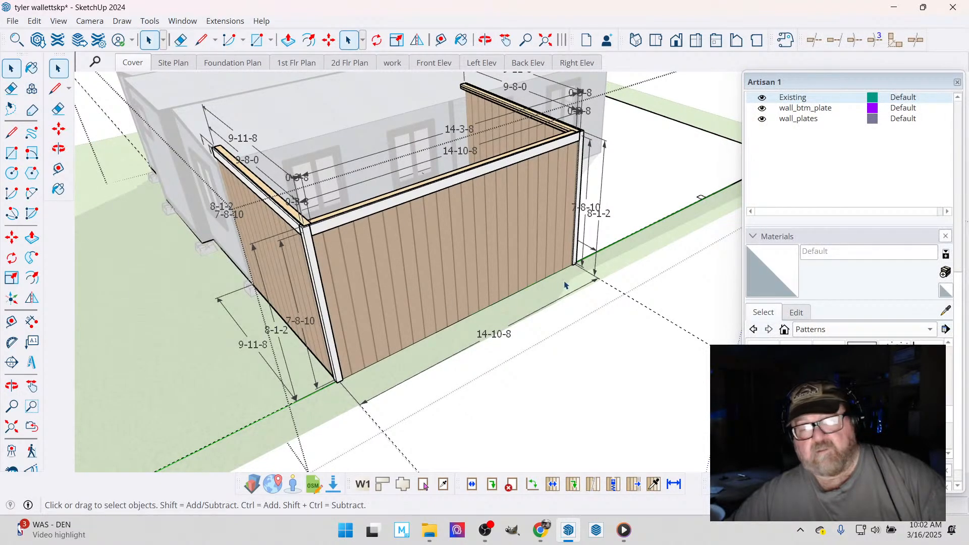
{"action": "scroll", "coordinate": [777, 143], "scroll_direction": "up", "scroll_amount": 4}
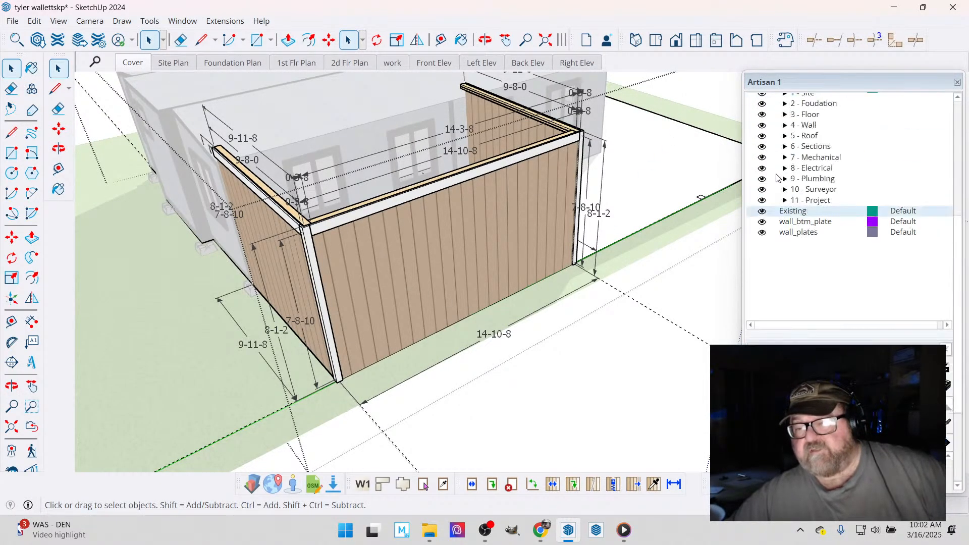
{"action": "left_click", "coordinate": [763, 163]}
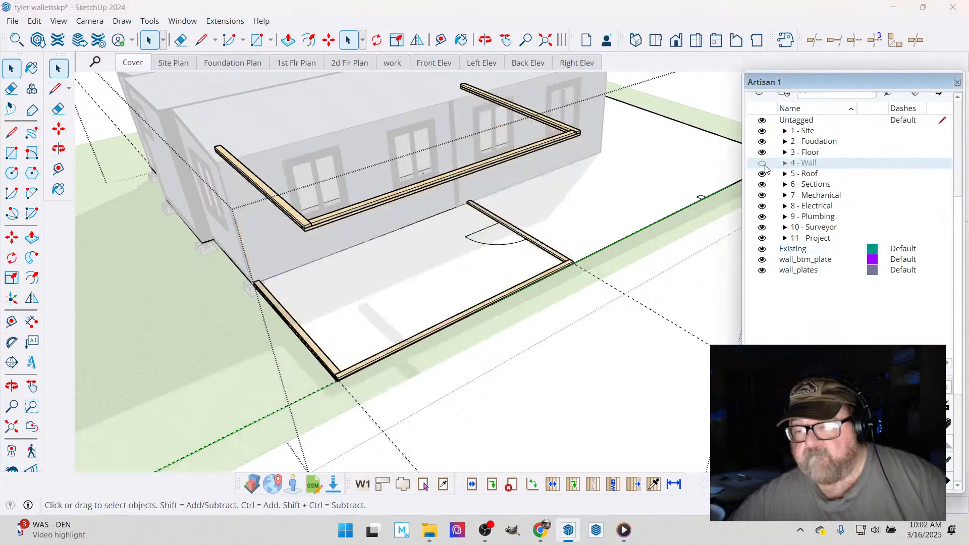
{"action": "left_click", "coordinate": [762, 163]}
- Hide the wall_dim2, wall_dim3, wall_dim4 and wall_dim5 tags inside the 4 - Wall tag folder
{"action": "left_click", "coordinate": [785, 162]}
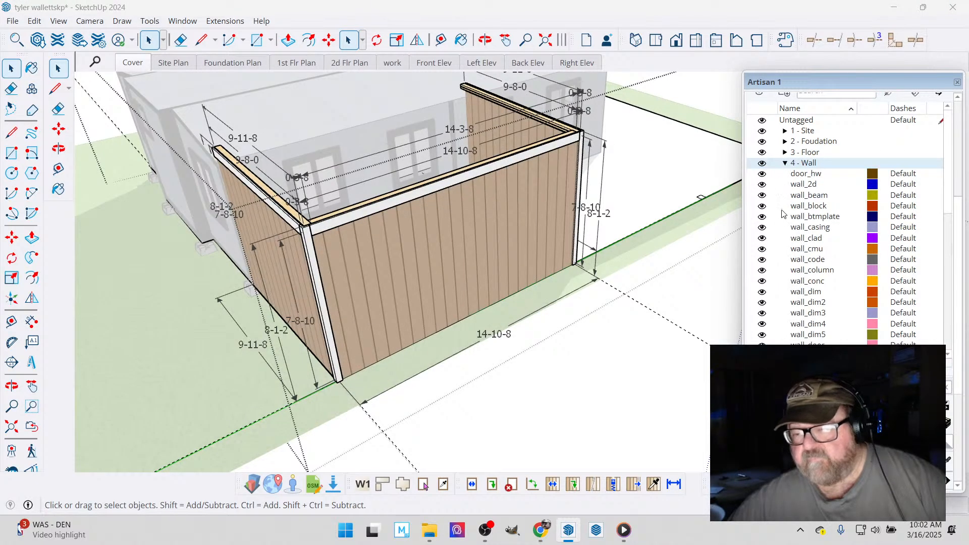
{"action": "left_click", "coordinate": [762, 302]}
{"action": "left_click", "coordinate": [762, 313]}
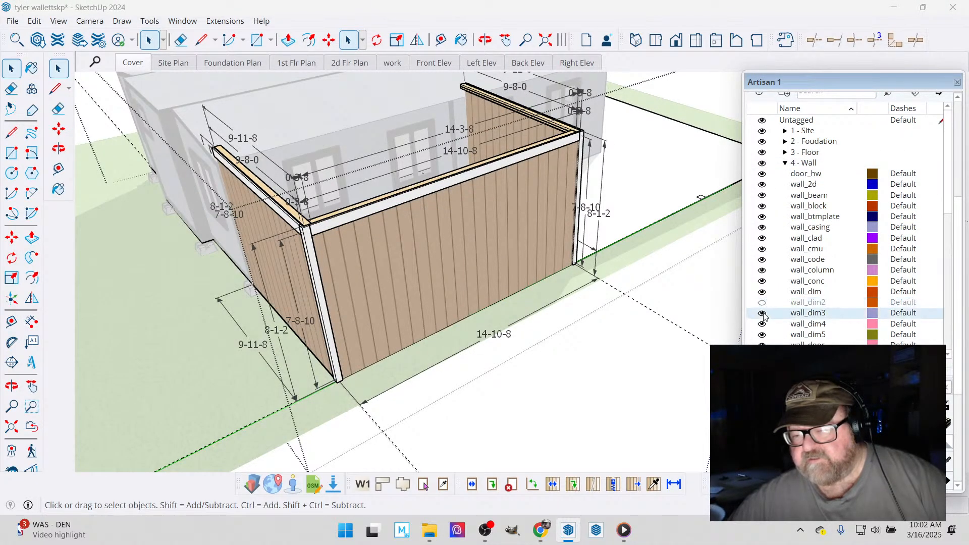
{"action": "left_click", "coordinate": [763, 323]}
{"action": "left_click", "coordinate": [762, 335]}
- Make the wall_frame and wall_sheath tags visible to show the bedroom walls' studs and sheathing
{"action": "scroll", "coordinate": [780, 318], "scroll_direction": "down", "scroll_amount": 2}
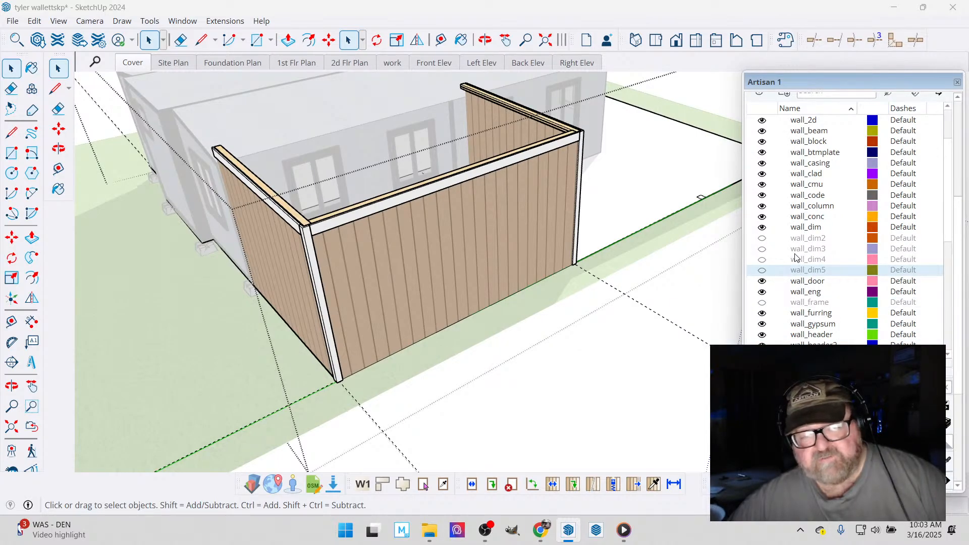
{"action": "scroll", "coordinate": [784, 249], "scroll_direction": "down", "scroll_amount": 2}
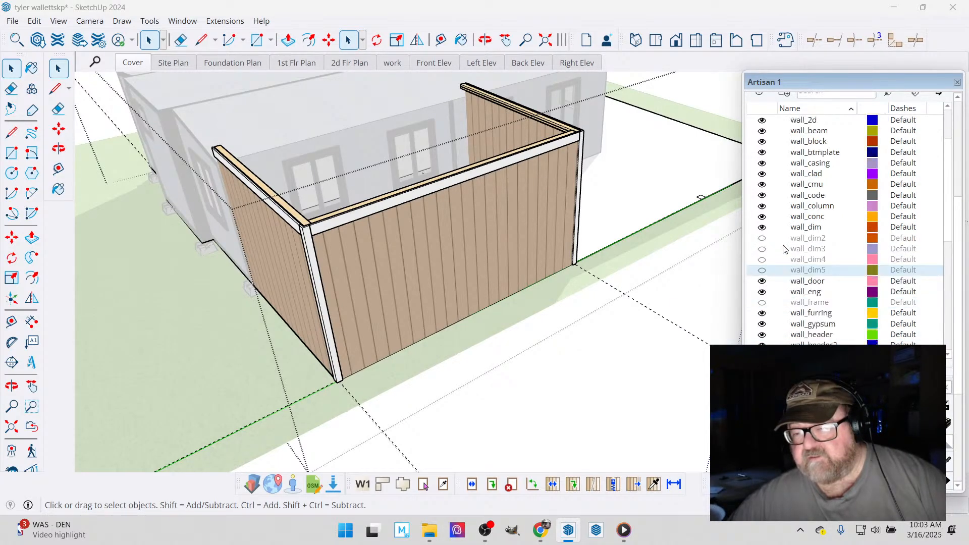
{"action": "left_click", "coordinate": [763, 238]}
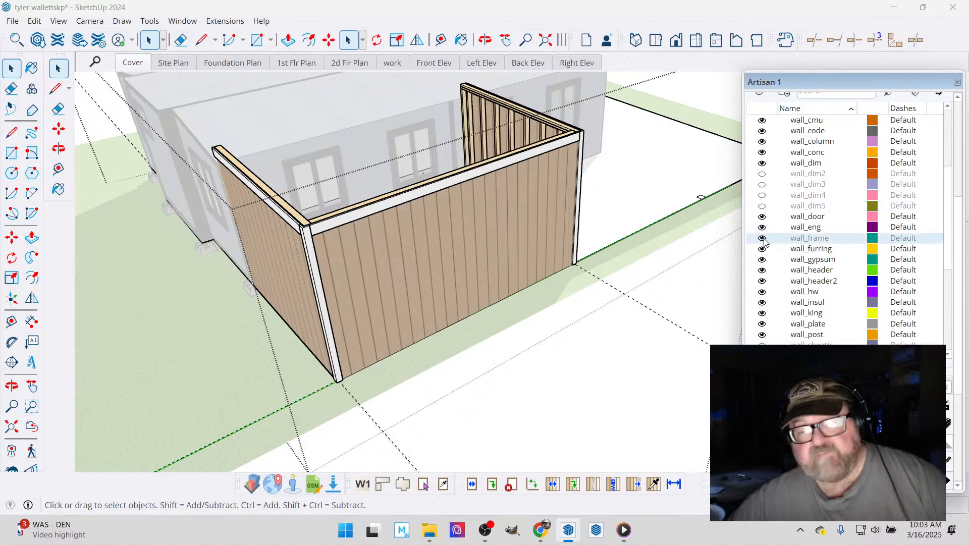
{"action": "left_click", "coordinate": [484, 40]}
{"action": "left_click_drag", "start_coordinate": [621, 238], "coordinate": [892, 273]}
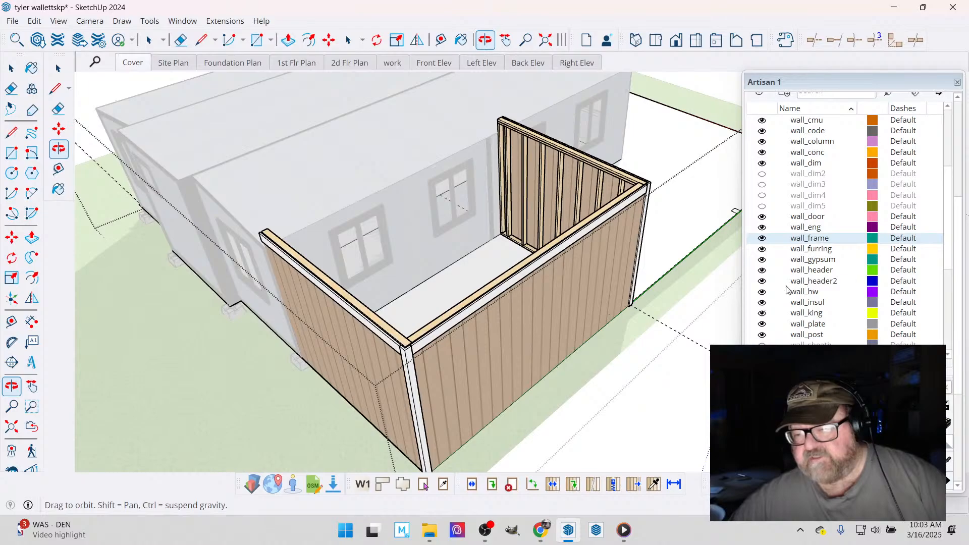
{"action": "scroll", "coordinate": [778, 300], "scroll_direction": "down", "scroll_amount": 2}
{"action": "scroll", "coordinate": [780, 307], "scroll_direction": "down", "scroll_amount": 2}
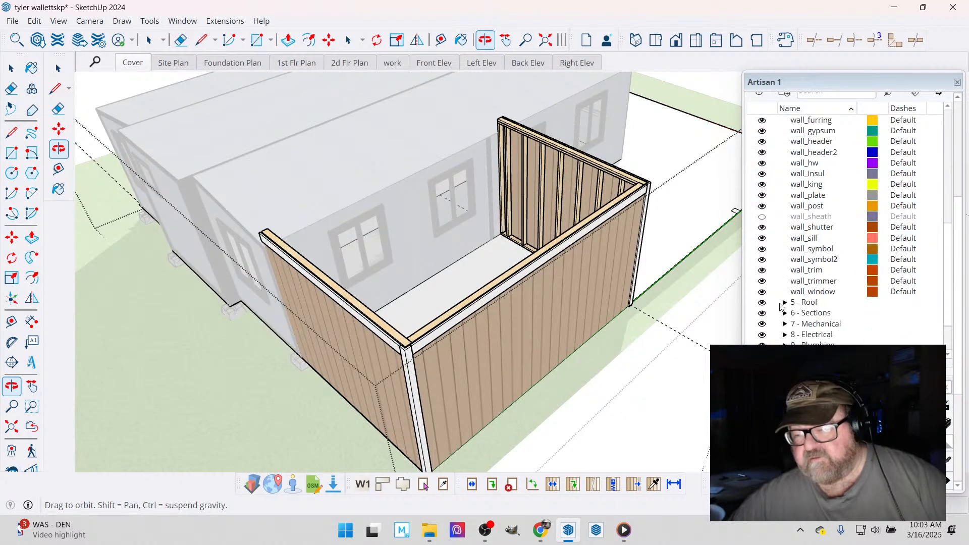
{"action": "left_click", "coordinate": [762, 216]}
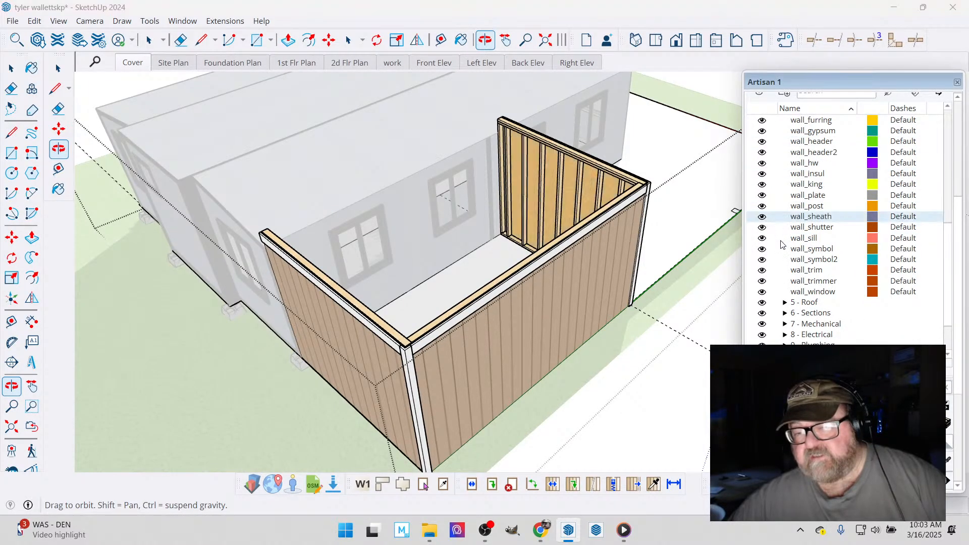
- Collapse the 4 - Wall tag folder and move the loose wall_btm_plate and wall_plates tags into it
{"action": "scroll", "coordinate": [780, 292], "scroll_direction": "up", "scroll_amount": 7}
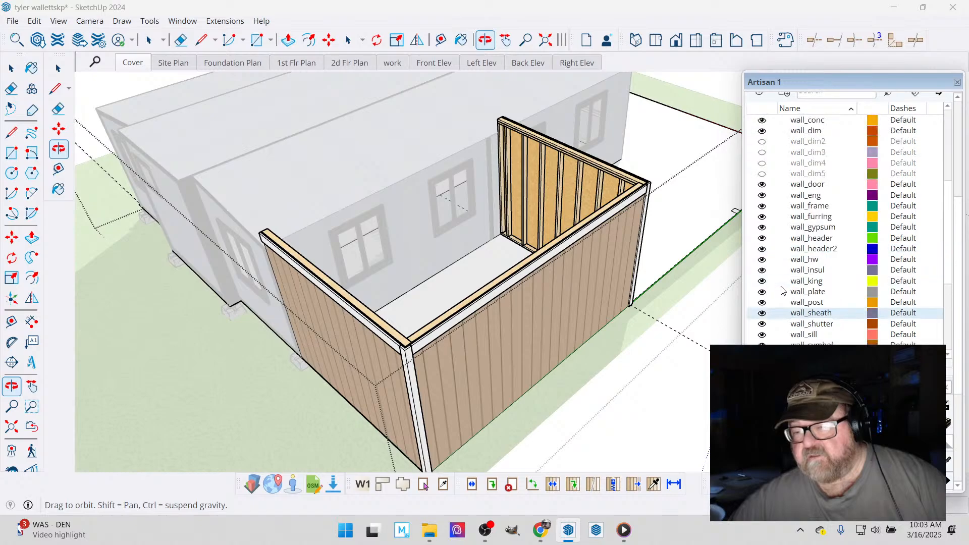
{"action": "scroll", "coordinate": [781, 275], "scroll_direction": "down", "scroll_amount": 8}
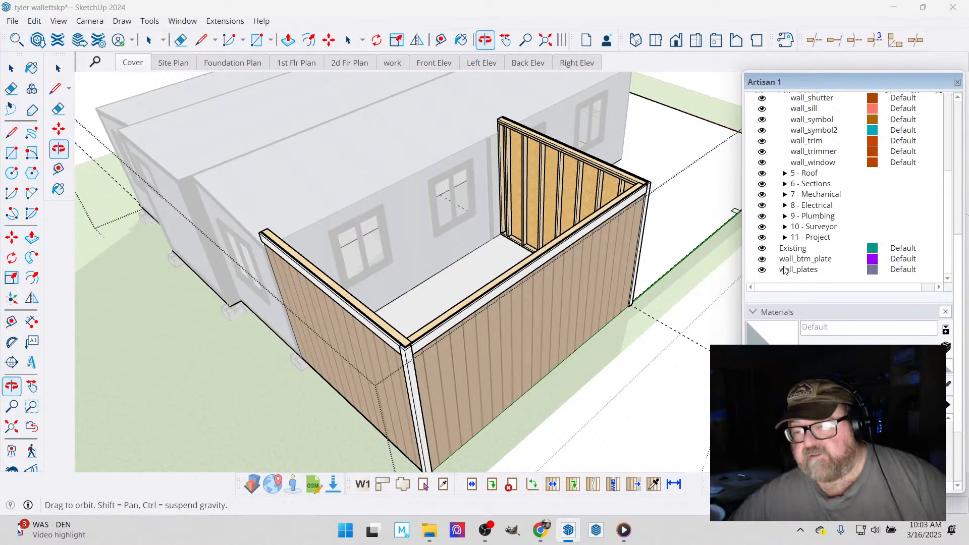
{"action": "scroll", "coordinate": [785, 268], "scroll_direction": "up", "scroll_amount": 8}
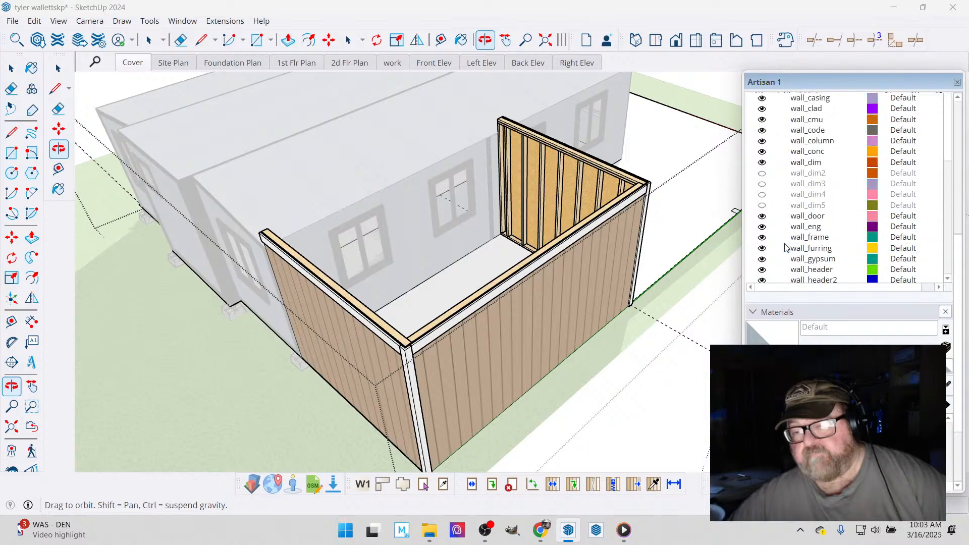
{"action": "scroll", "coordinate": [786, 248], "scroll_direction": "up", "scroll_amount": 5}
{"action": "left_click", "coordinate": [785, 201]}
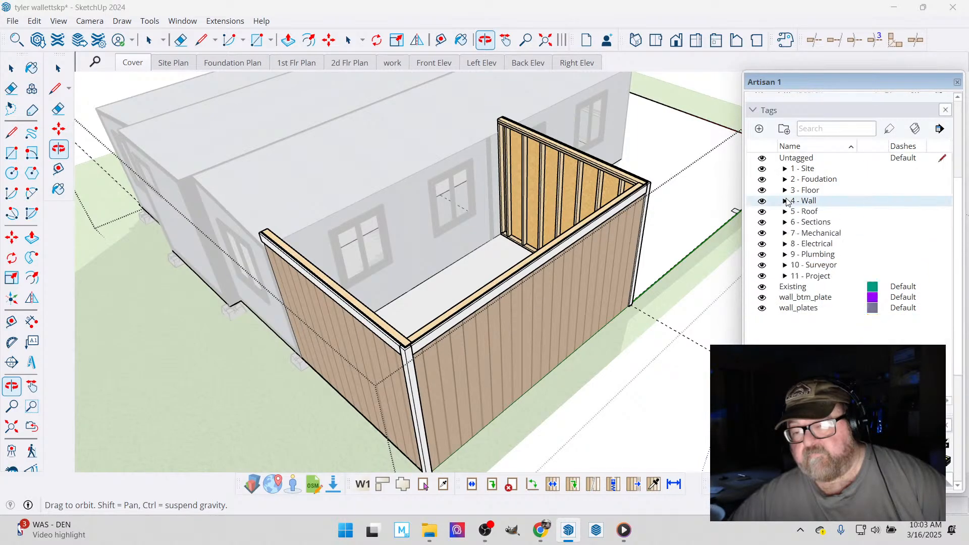
{"action": "left_click_drag", "start_coordinate": [802, 299], "coordinate": [805, 202]}
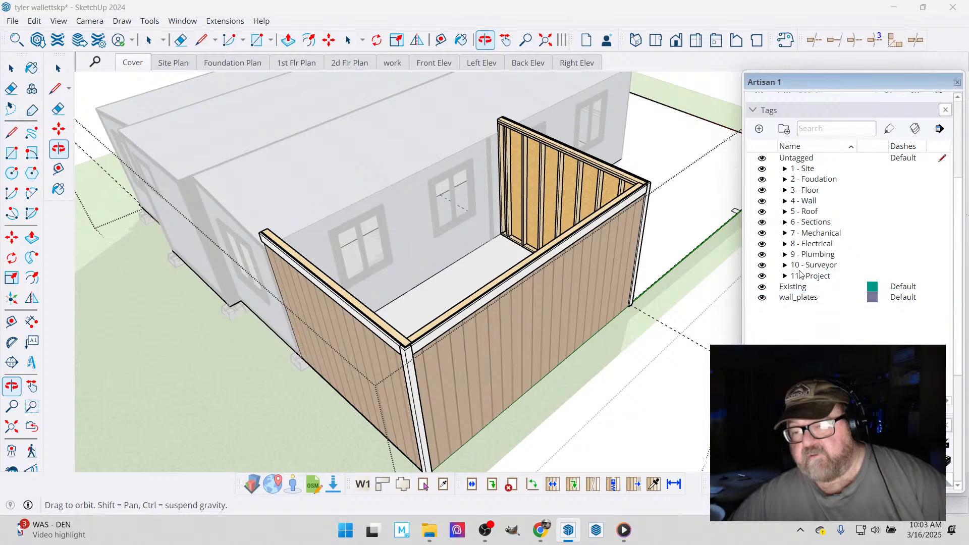
{"action": "left_click_drag", "start_coordinate": [800, 301], "coordinate": [811, 207]}
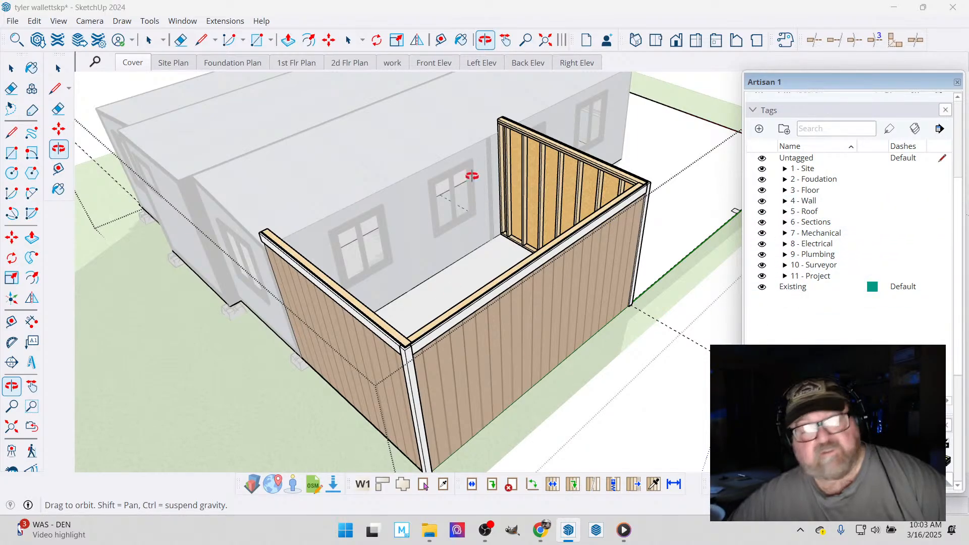
- Sample the bedroom walls' t1_11 cladding material, lighten its colour to white, and leave the group being edited
{"action": "left_click_drag", "start_coordinate": [541, 283], "coordinate": [175, 276]}
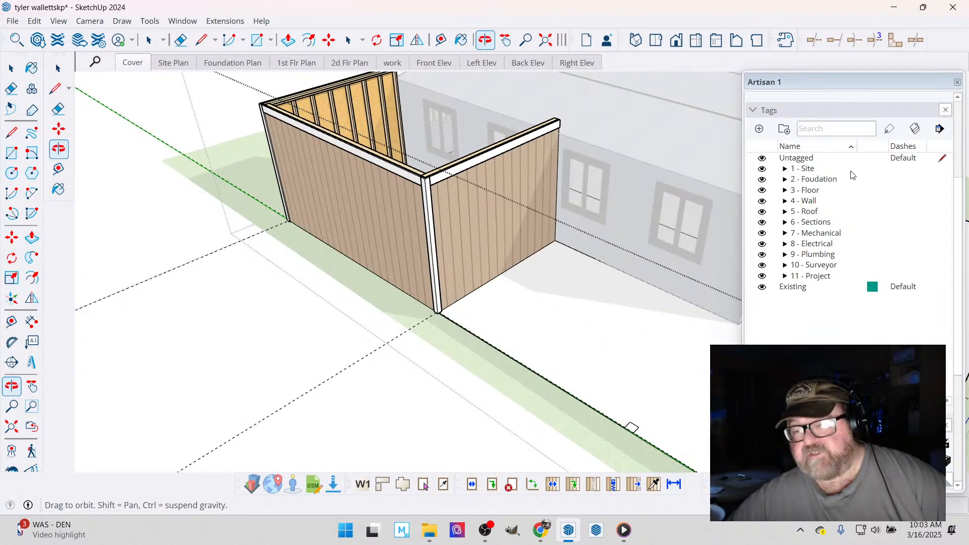
{"action": "left_click", "coordinate": [462, 40]}
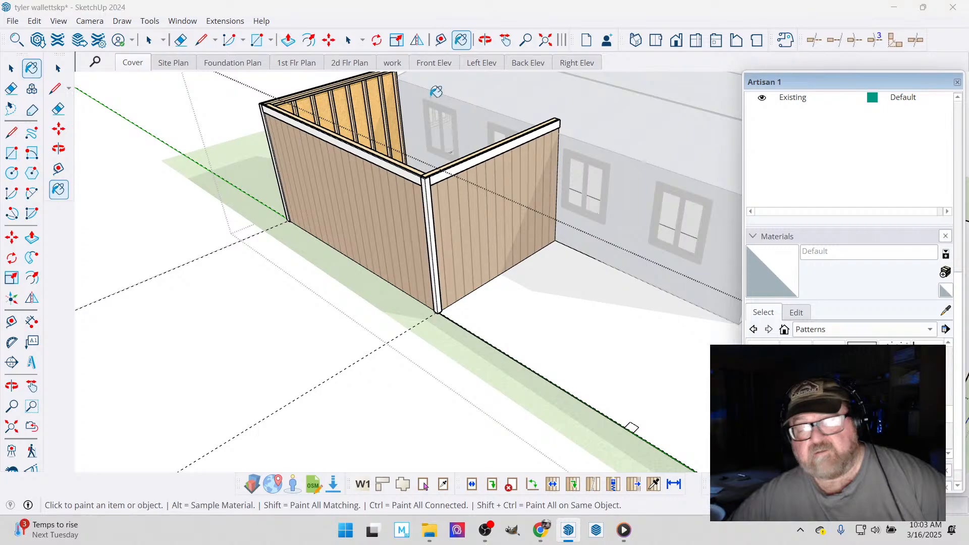
{"action": "left_click", "coordinate": [947, 312]}
{"action": "left_click", "coordinate": [494, 202]}
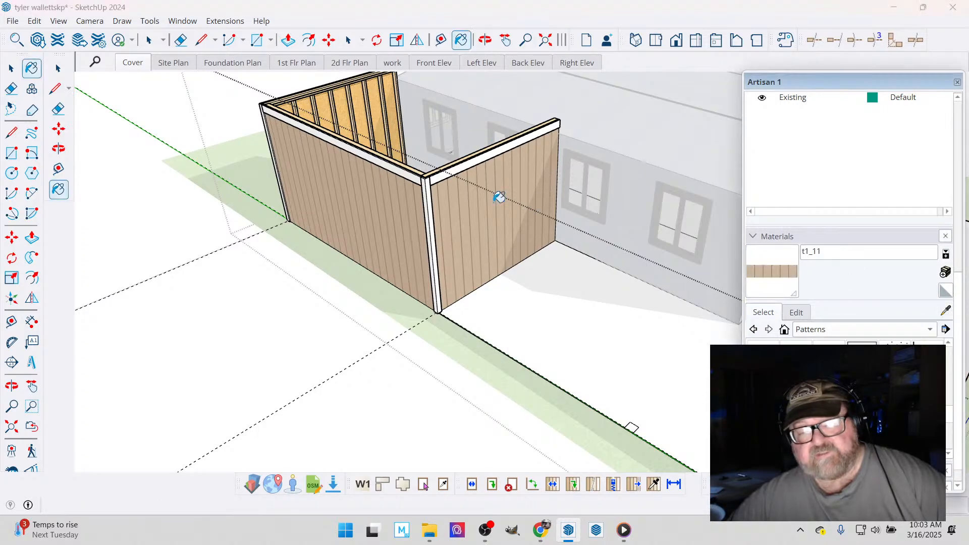
{"action": "left_click", "coordinate": [796, 313]}
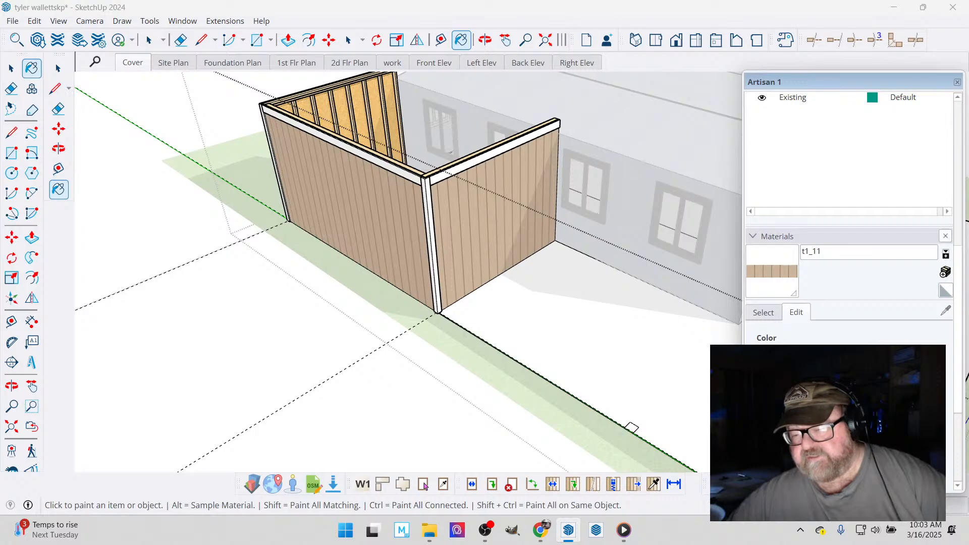
{"action": "left_click_drag", "start_coordinate": [877, 422], "coordinate": [877, 391]}
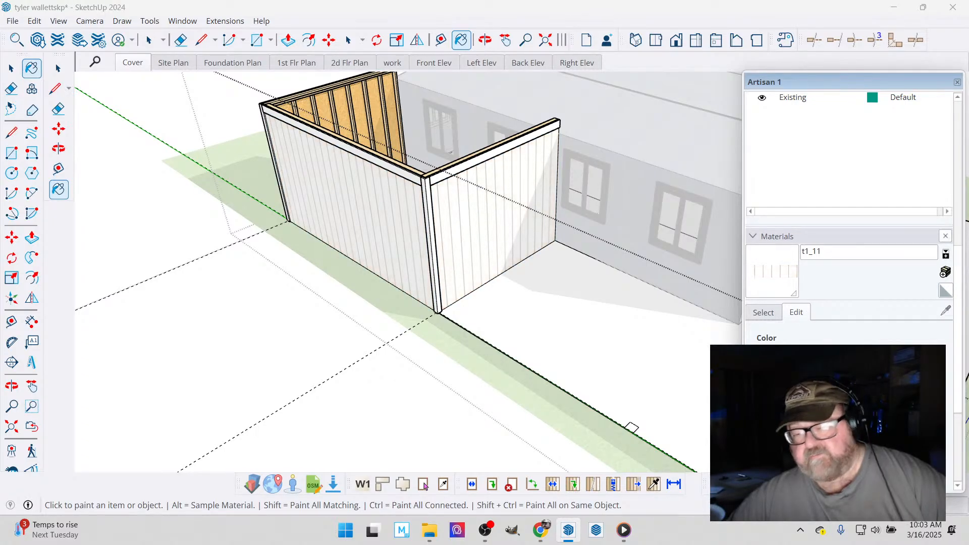
{"action": "left_click", "coordinate": [11, 68]}
{"action": "left_click", "coordinate": [168, 182]}
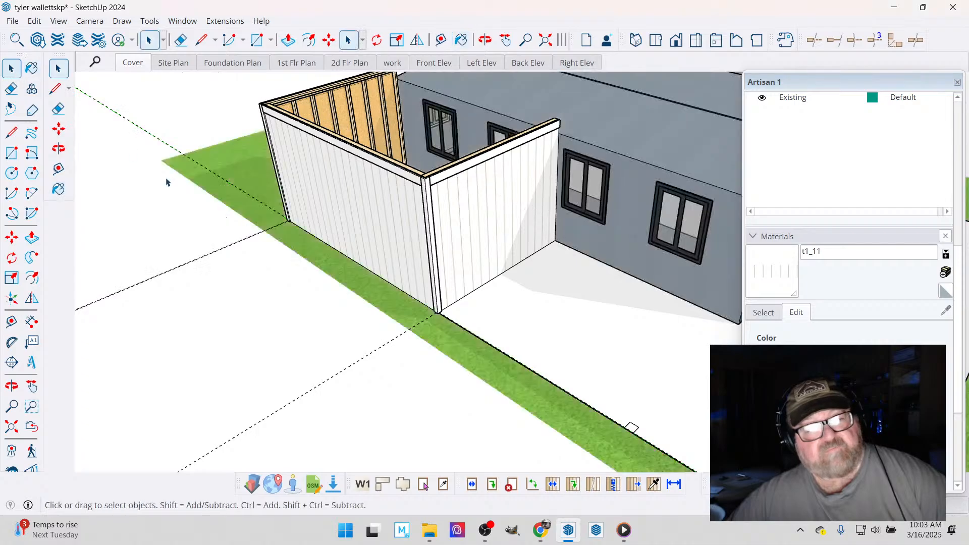
{"action": "left_click", "coordinate": [486, 40]}
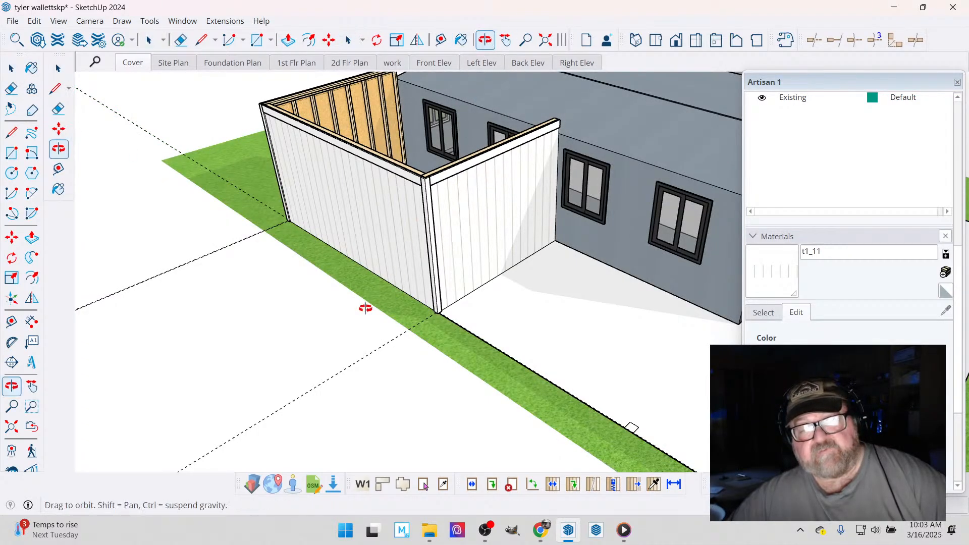
{"action": "left_click_drag", "start_coordinate": [366, 308], "coordinate": [392, 275]}
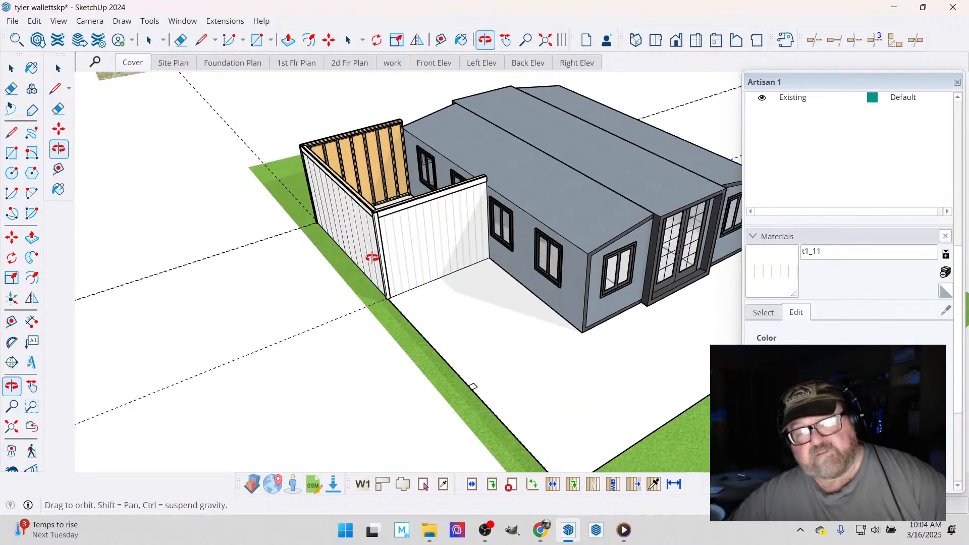
- Examine the white-clad bedroom addition and its exposed wall framing from several sides, together with the adjoining modular home
{"action": "left_click_drag", "start_coordinate": [440, 180], "coordinate": [578, 169]}
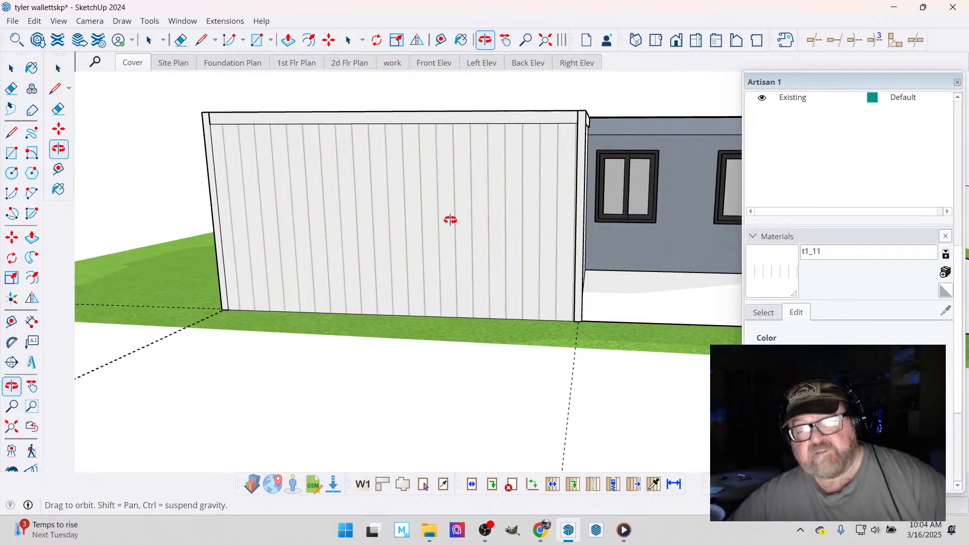
{"action": "left_click_drag", "start_coordinate": [450, 219], "coordinate": [421, 266]}
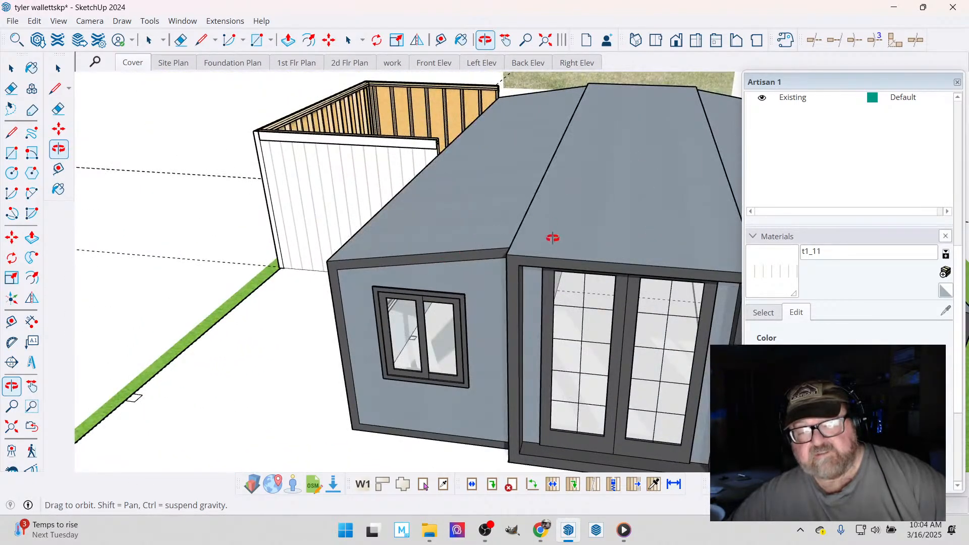
{"action": "left_click_drag", "start_coordinate": [525, 275], "coordinate": [578, 207]}
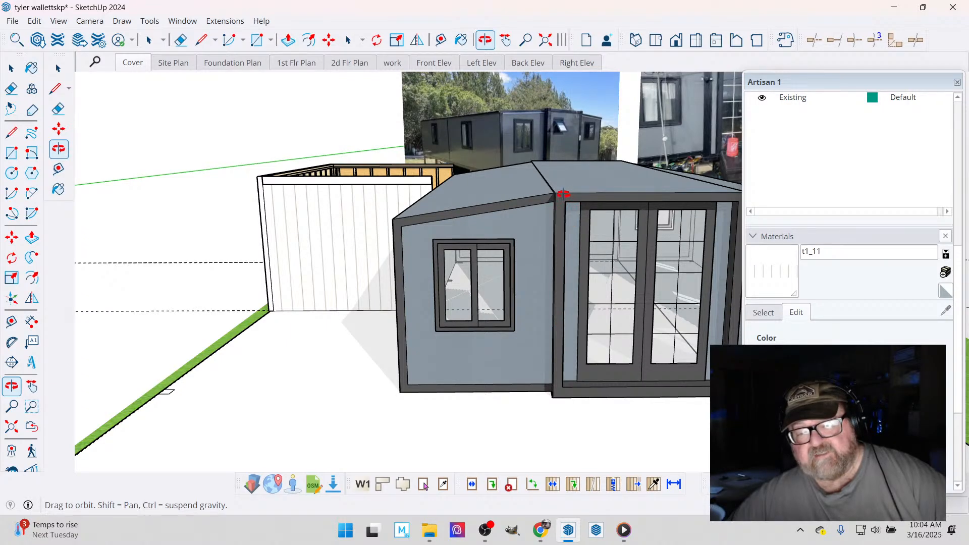
{"action": "left_click_drag", "start_coordinate": [564, 194], "coordinate": [617, 232]}
{"action": "left_click_drag", "start_coordinate": [522, 236], "coordinate": [563, 240]}
{"action": "left_click_drag", "start_coordinate": [470, 235], "coordinate": [271, 187]}
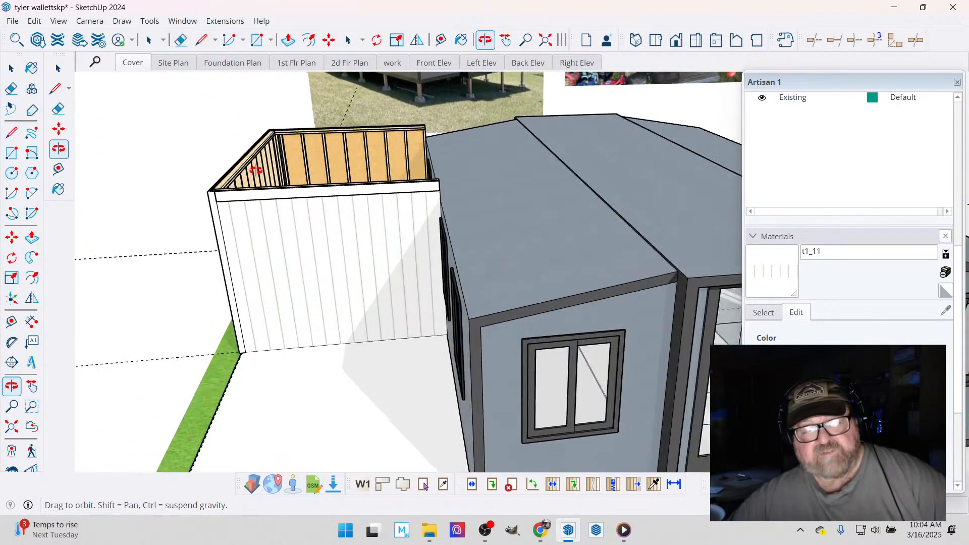
{"action": "scroll", "coordinate": [262, 178], "scroll_direction": "up", "scroll_amount": 3}
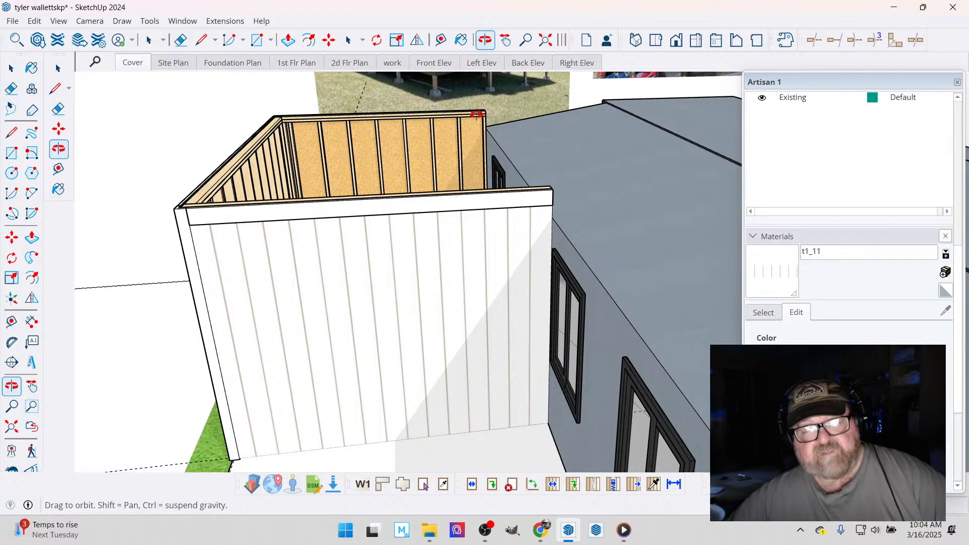
{"action": "left_click_drag", "start_coordinate": [483, 283], "coordinate": [315, 223]}
{"action": "scroll", "coordinate": [315, 223], "scroll_direction": "down", "scroll_amount": 6}
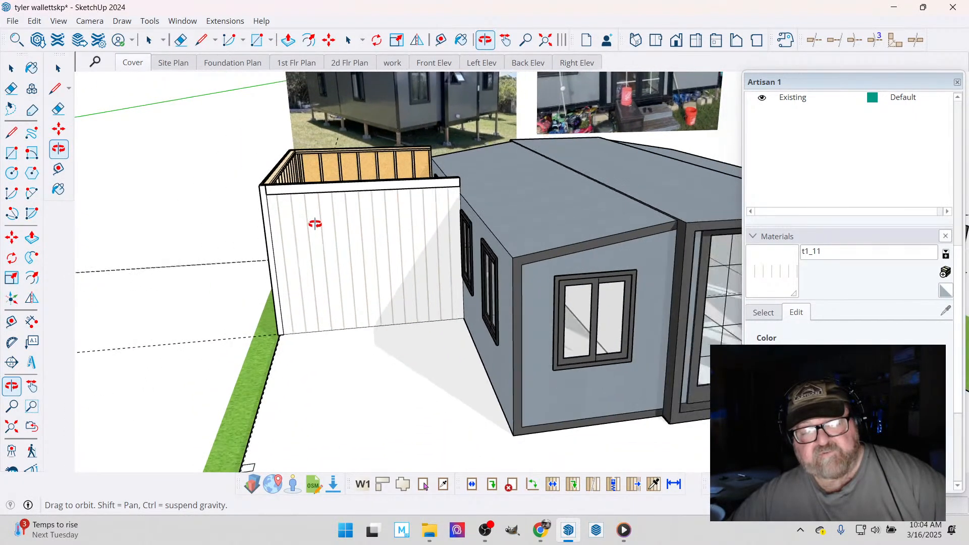
{"action": "left_click_drag", "start_coordinate": [376, 247], "coordinate": [389, 320]}
- Draw a rectangle over the small post outline at the outer front corner of the slab, from corner to opposite corner
{"action": "scroll", "coordinate": [266, 448], "scroll_direction": "up", "scroll_amount": 8}
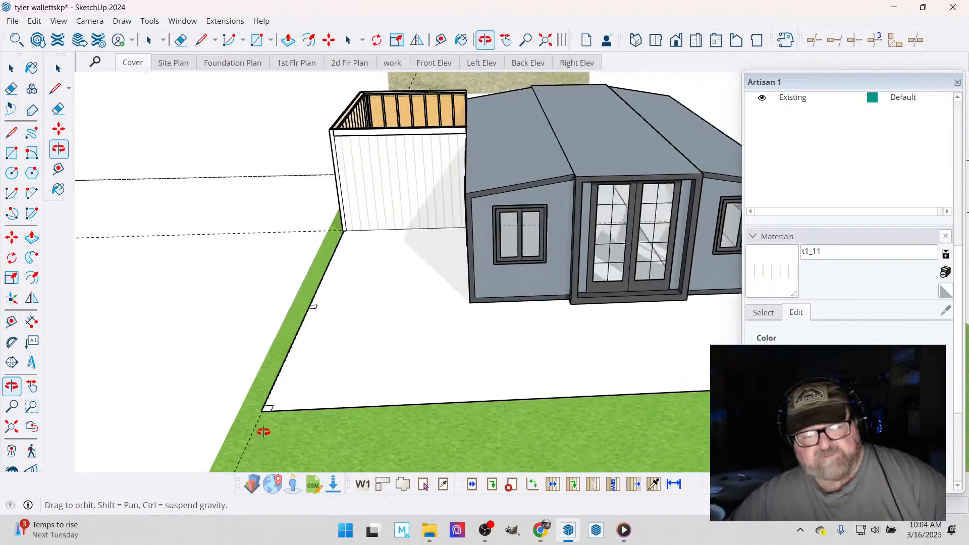
{"action": "scroll", "coordinate": [254, 402], "scroll_direction": "up", "scroll_amount": 3}
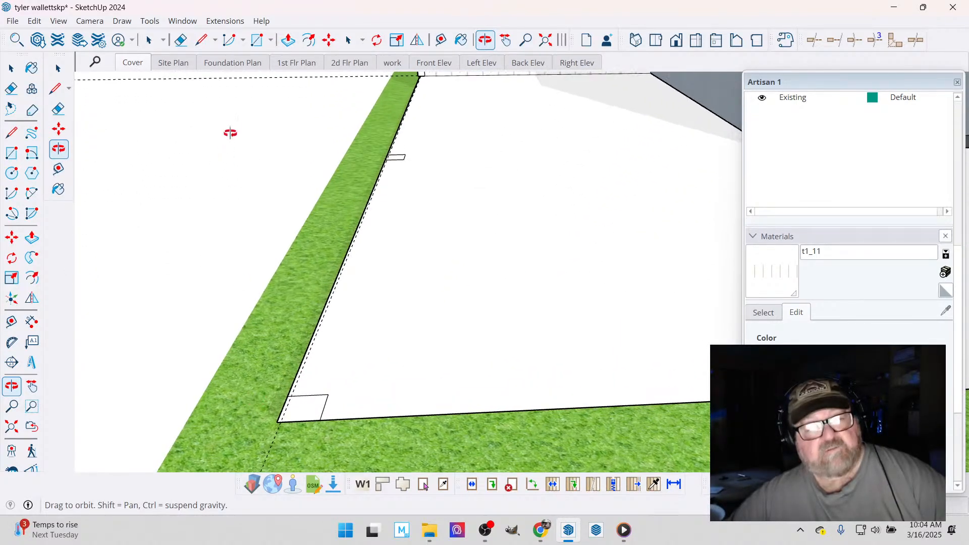
{"action": "left_click", "coordinate": [254, 44]}
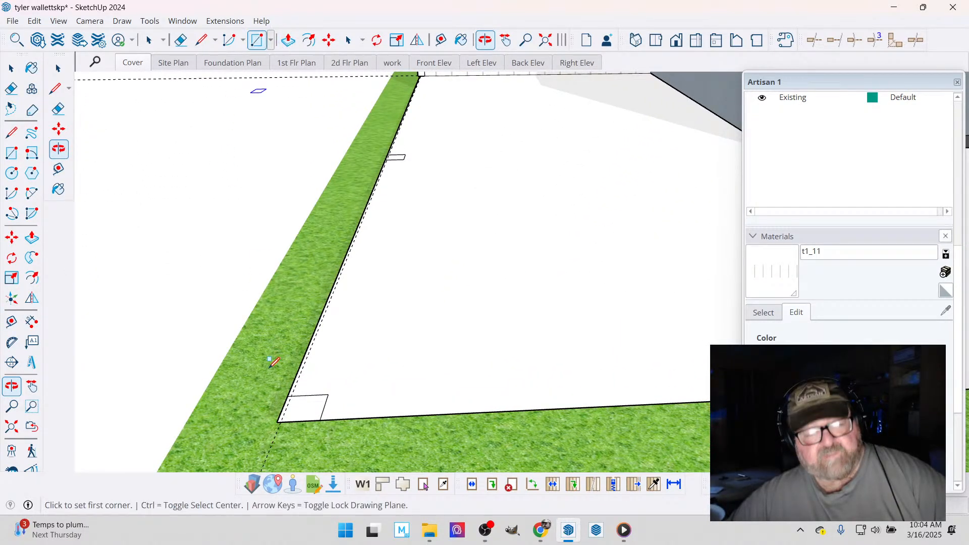
{"action": "left_click", "coordinate": [278, 422]}
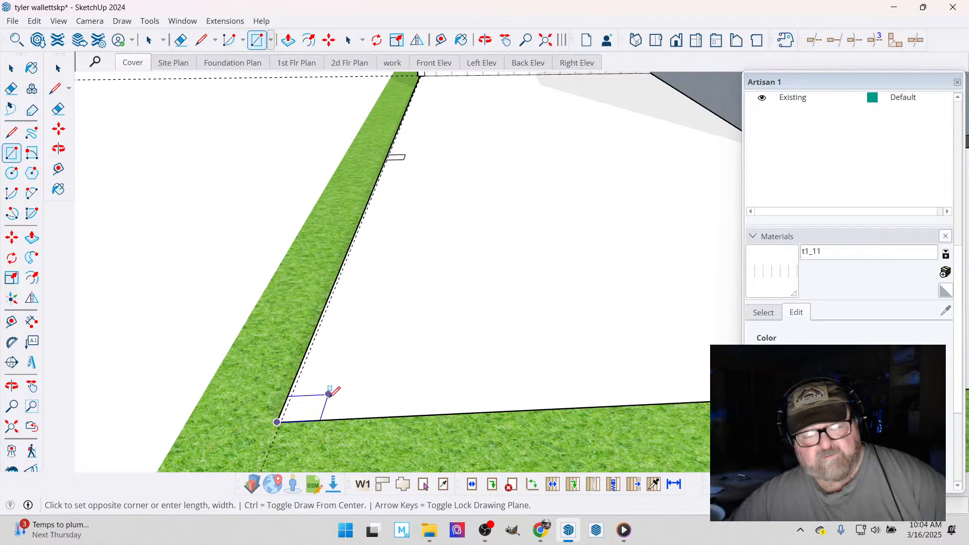
{"action": "left_click", "coordinate": [328, 394]}
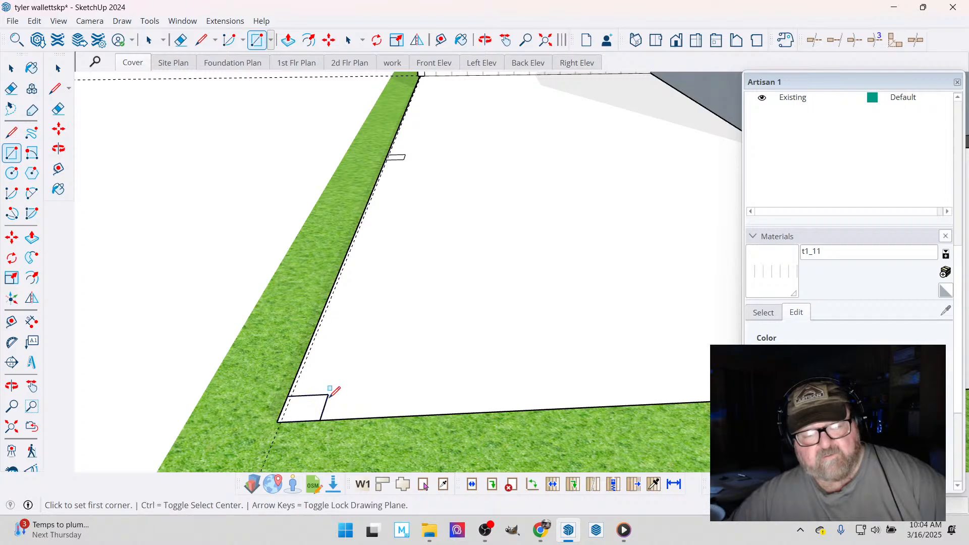
- Extrude the post footprint at the slab's front corner up to the top endpoint of the bedroom wall's frieze board
{"action": "left_click", "coordinate": [287, 40]}
{"action": "scroll", "coordinate": [349, 348], "scroll_direction": "down", "scroll_amount": 2}
{"action": "scroll", "coordinate": [396, 386], "scroll_direction": "down", "scroll_amount": 4}
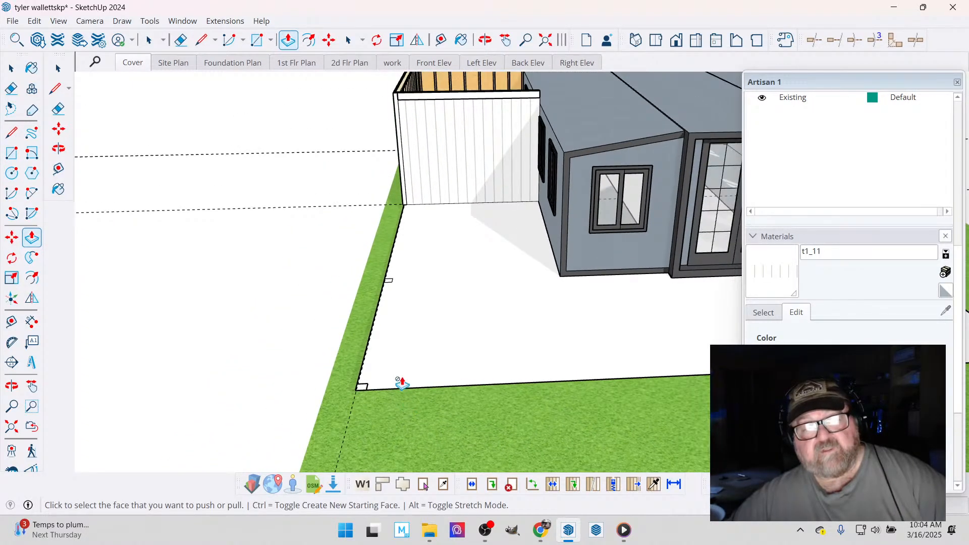
{"action": "left_click", "coordinate": [363, 389]}
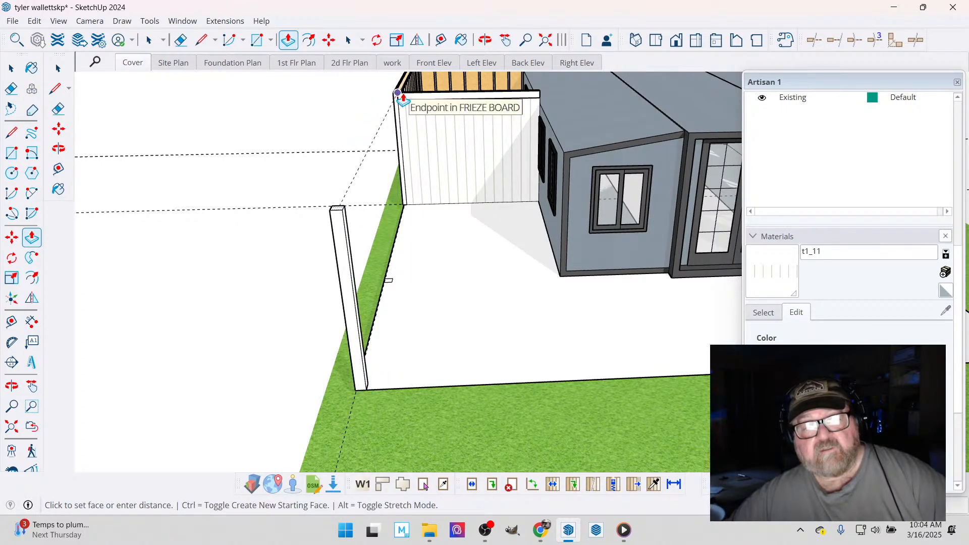
{"action": "left_click", "coordinate": [403, 98]}
- Inspect the top outer corner of the bedroom walls and find the Medeek Wall commands for drawing beams, columns and posts
{"action": "scroll", "coordinate": [411, 290], "scroll_direction": "down", "scroll_amount": 3}
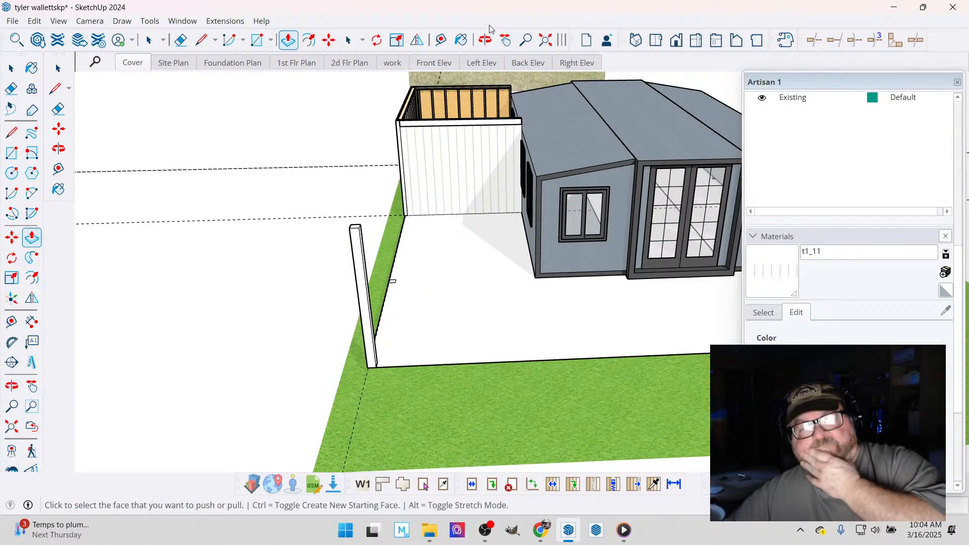
{"action": "left_click", "coordinate": [485, 41]}
{"action": "left_click_drag", "start_coordinate": [467, 205], "coordinate": [444, 261]}
{"action": "scroll", "coordinate": [446, 270], "scroll_direction": "down", "scroll_amount": 1}
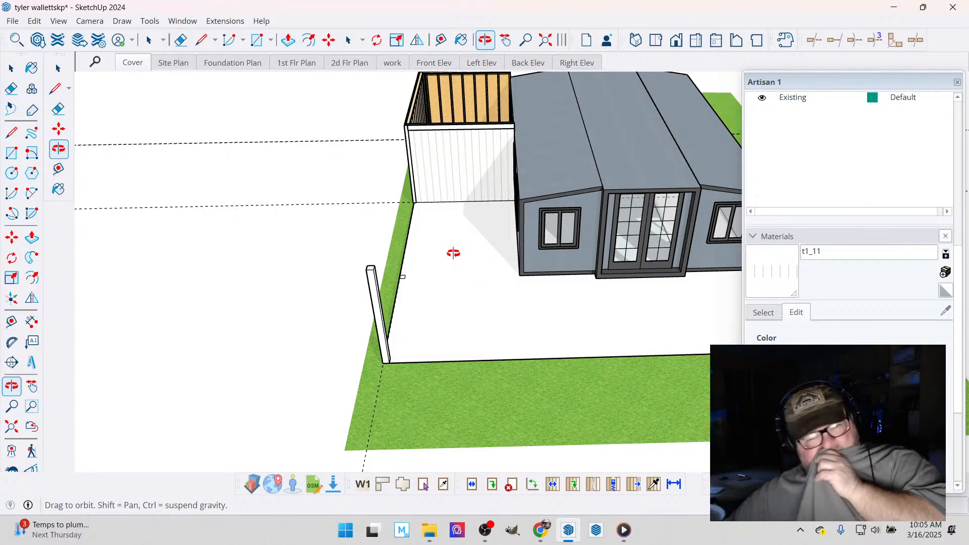
{"action": "left_click_drag", "start_coordinate": [457, 266], "coordinate": [469, 290]}
{"action": "left_click_drag", "start_coordinate": [394, 134], "coordinate": [613, 99]}
{"action": "scroll", "coordinate": [273, 154], "scroll_direction": "up", "scroll_amount": 4}
{"action": "scroll", "coordinate": [254, 252], "scroll_direction": "up", "scroll_amount": 8}
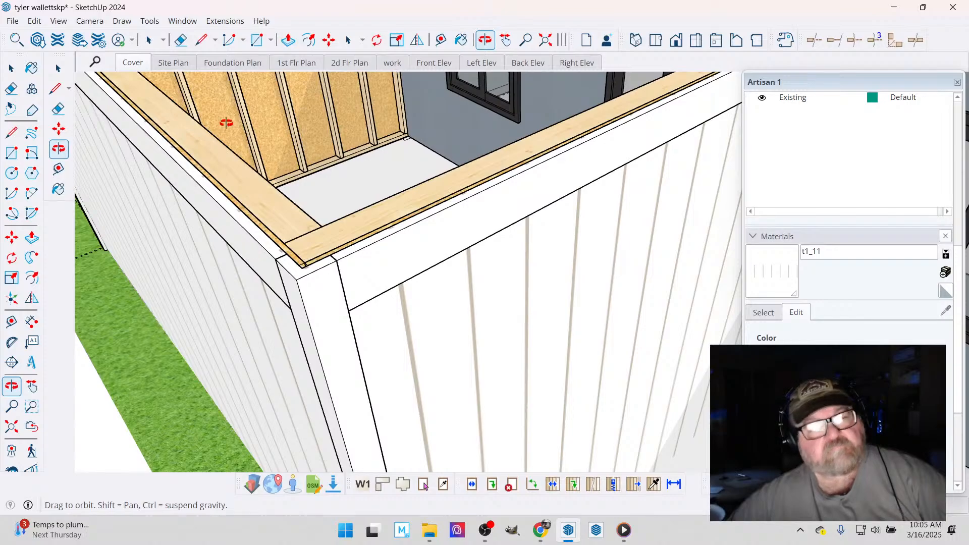
{"action": "left_click", "coordinate": [225, 20]}
{"action": "mouse_move", "coordinate": [270, 193]}
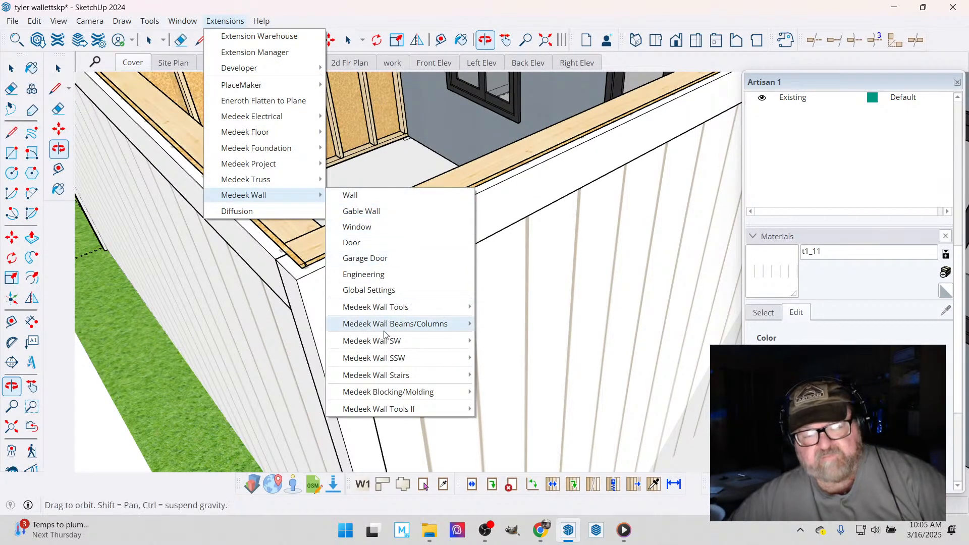
{"action": "mouse_move", "coordinate": [383, 373]}
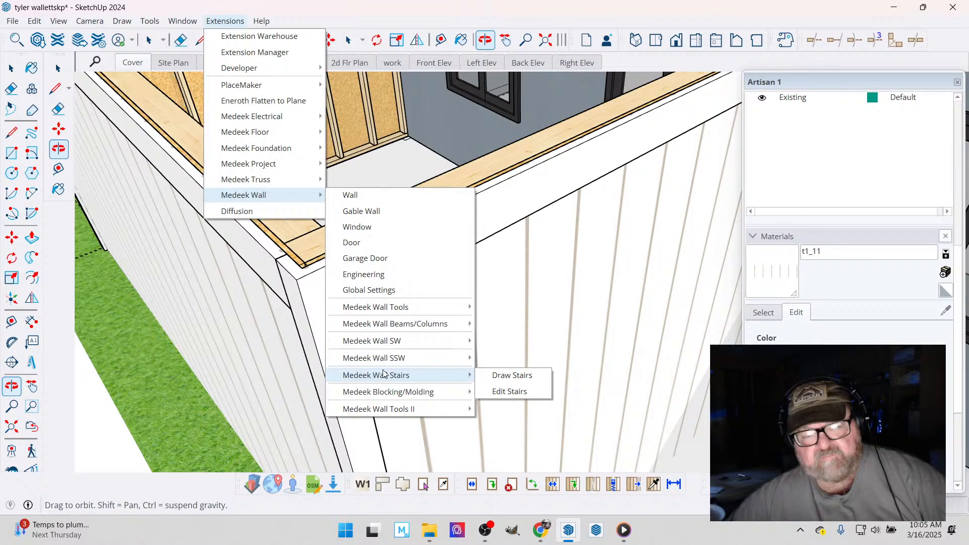
{"action": "mouse_move", "coordinate": [418, 332]}
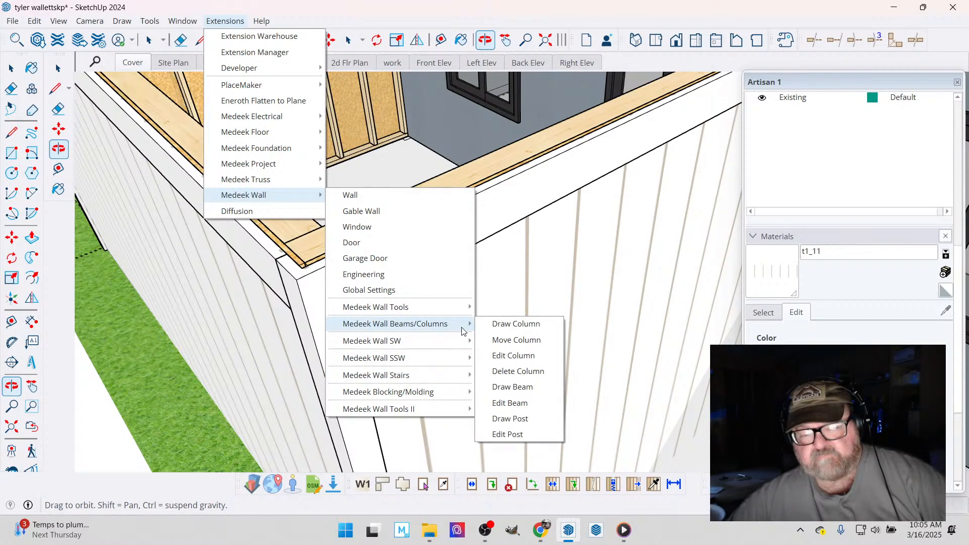
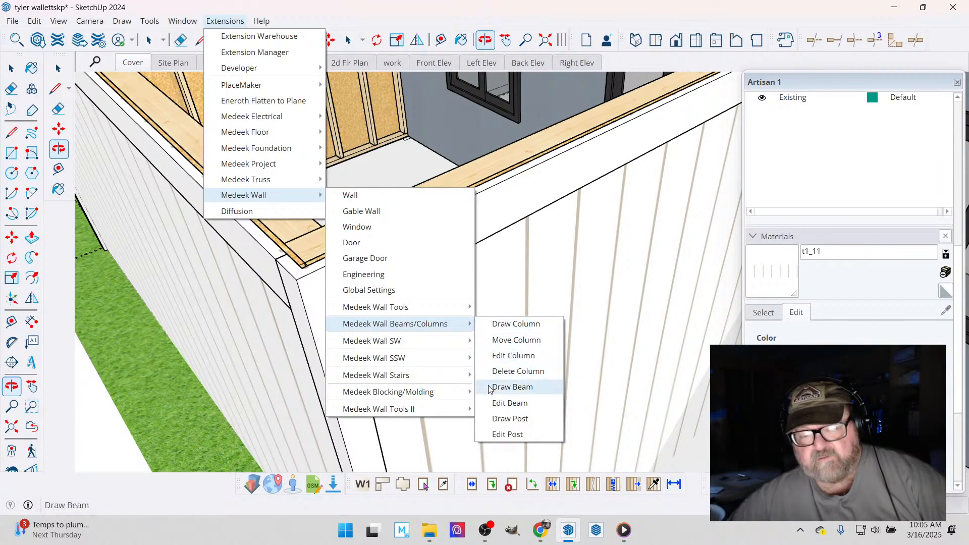
- Draw a 6 x 8 Douglas Fir-Larch timber beam from the top of the wall corner to the top of the freestanding post
{"action": "left_click", "coordinate": [510, 387]}
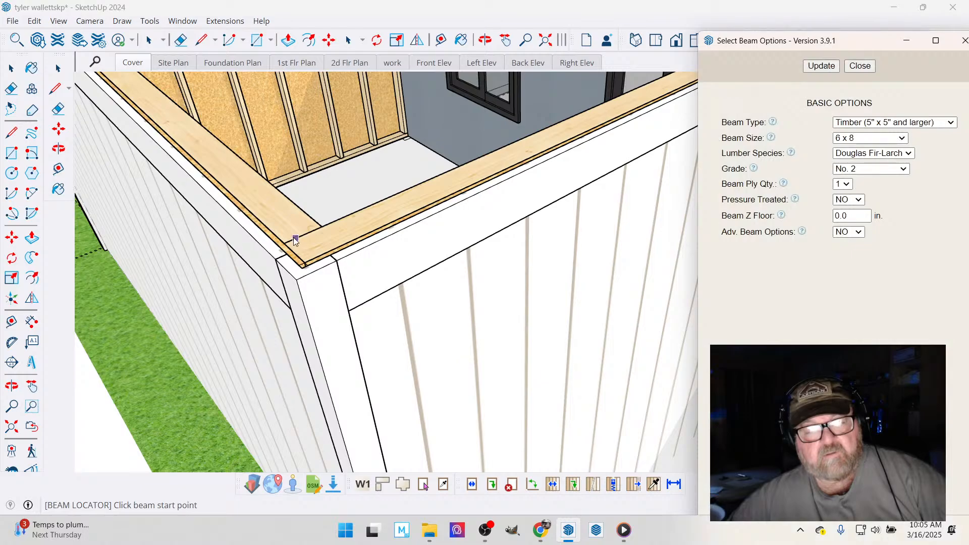
{"action": "left_click", "coordinate": [293, 237]}
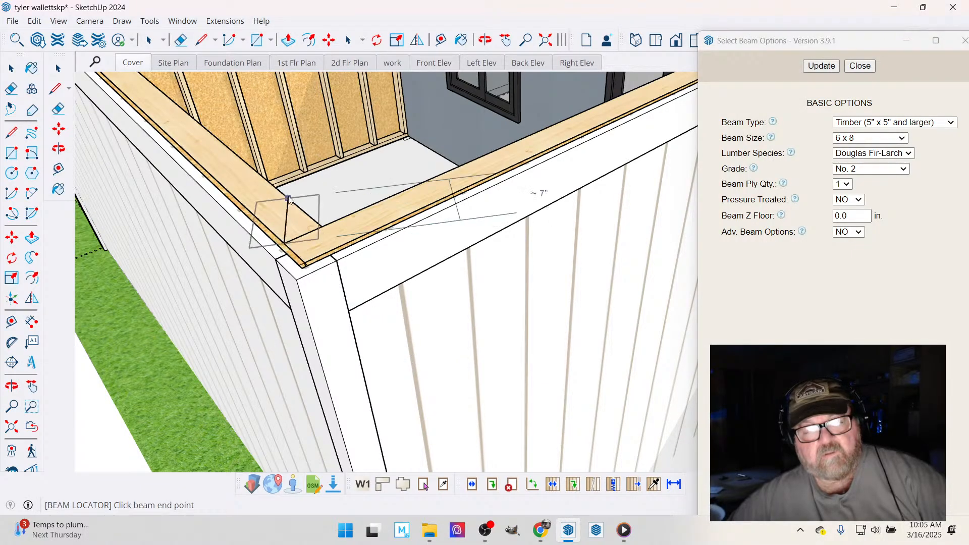
{"action": "scroll", "coordinate": [286, 202], "scroll_direction": "down", "scroll_amount": 1}
{"action": "scroll", "coordinate": [291, 202], "scroll_direction": "down", "scroll_amount": 4}
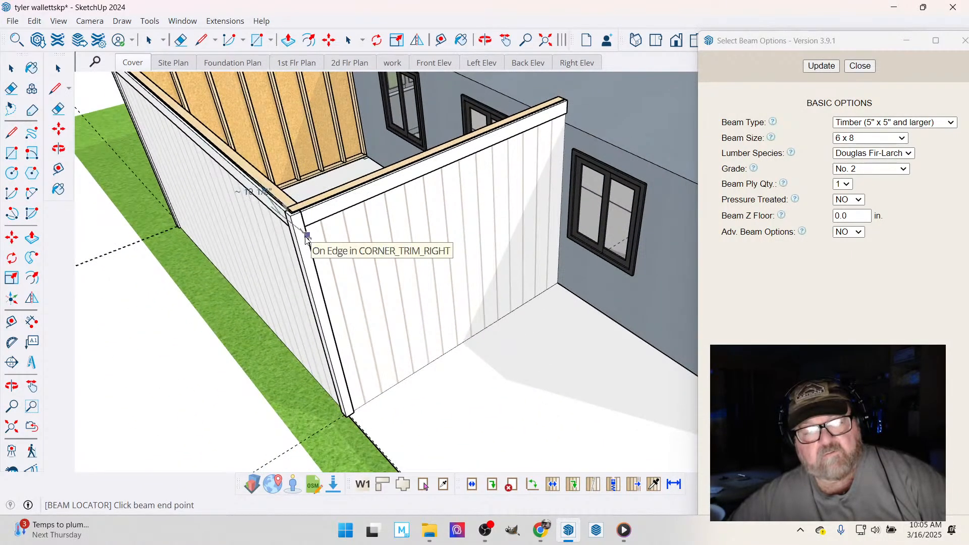
{"action": "scroll", "coordinate": [307, 238], "scroll_direction": "down", "scroll_amount": 7}
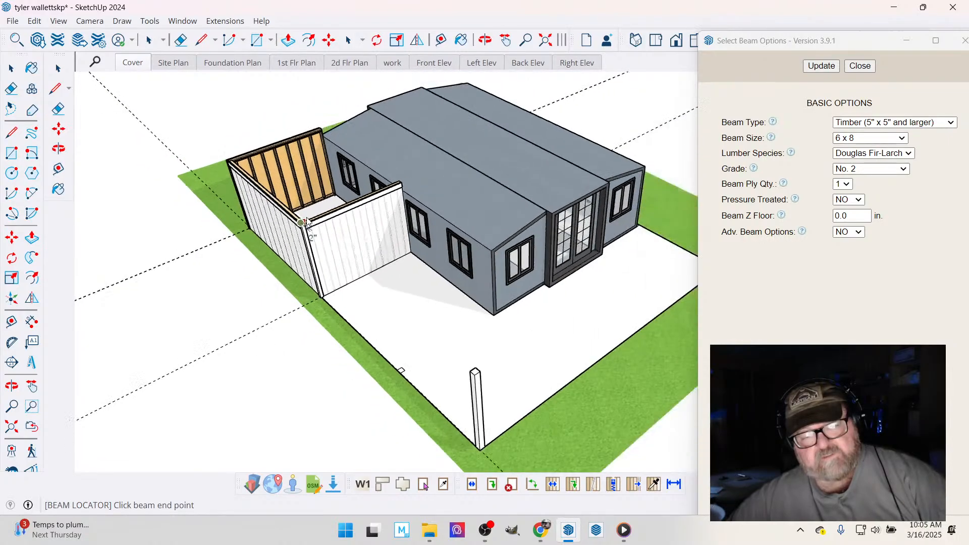
{"action": "scroll", "coordinate": [452, 345], "scroll_direction": "up", "scroll_amount": 6}
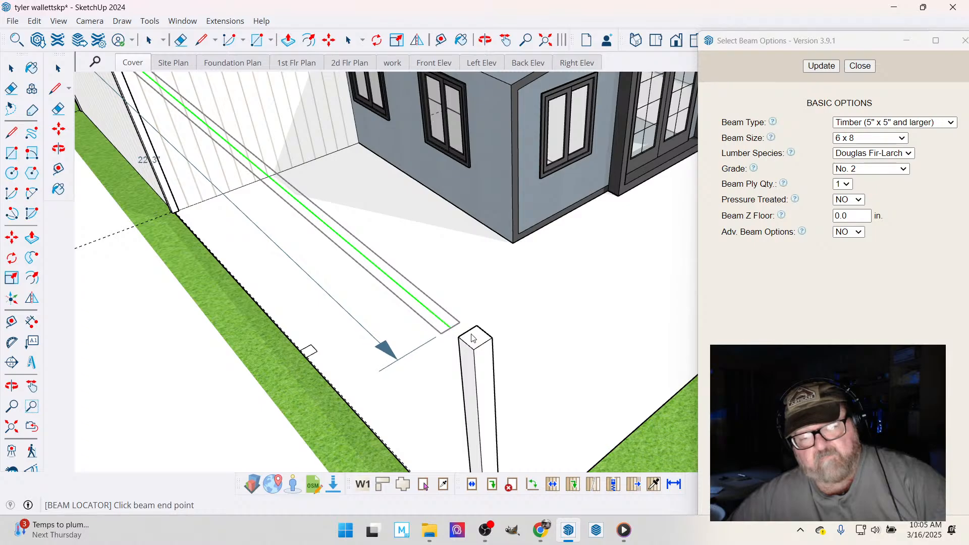
{"action": "left_click", "coordinate": [481, 345]}
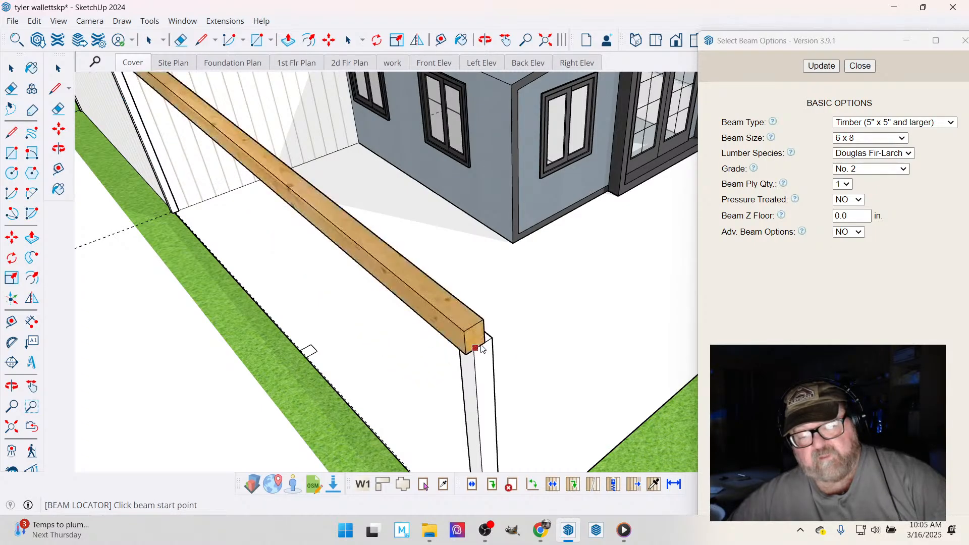
{"action": "key", "text": "space"}
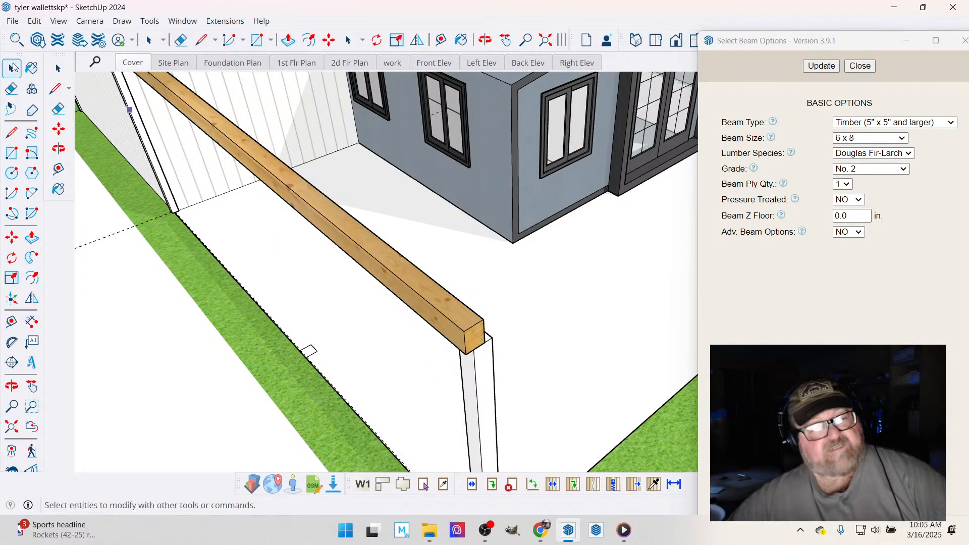
- Open the new beam's assembly options for editing
{"action": "right_click", "coordinate": [358, 251]}
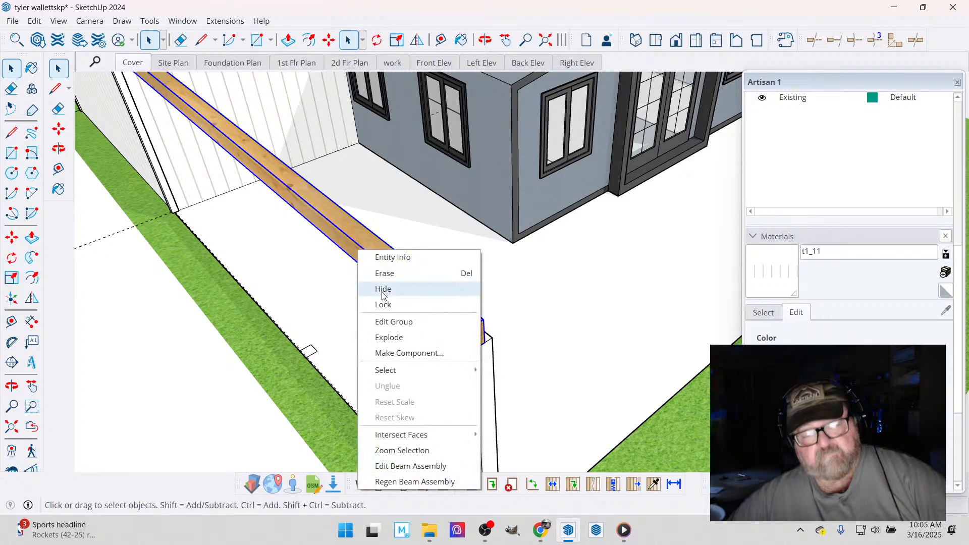
{"action": "left_click", "coordinate": [418, 467]}
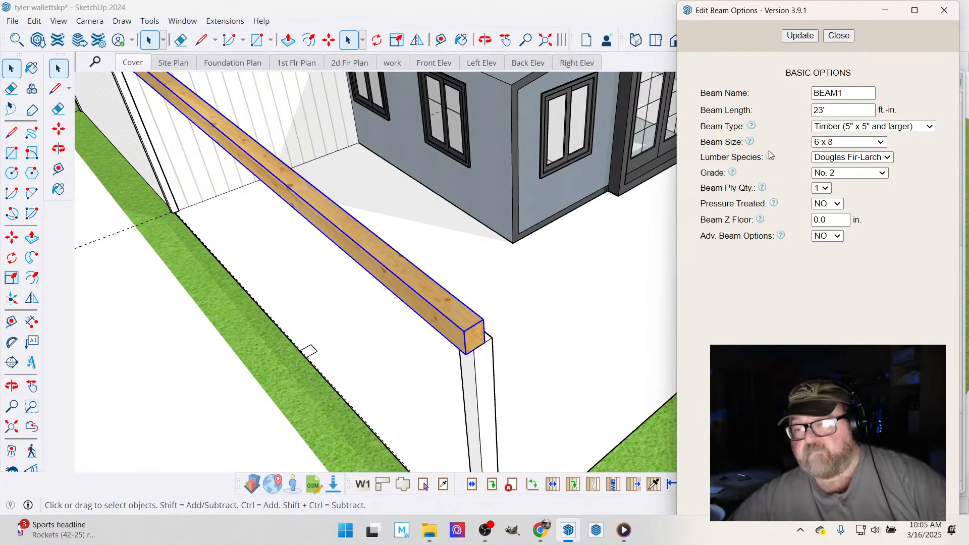
{"action": "mouse_move", "coordinate": [772, 158]}
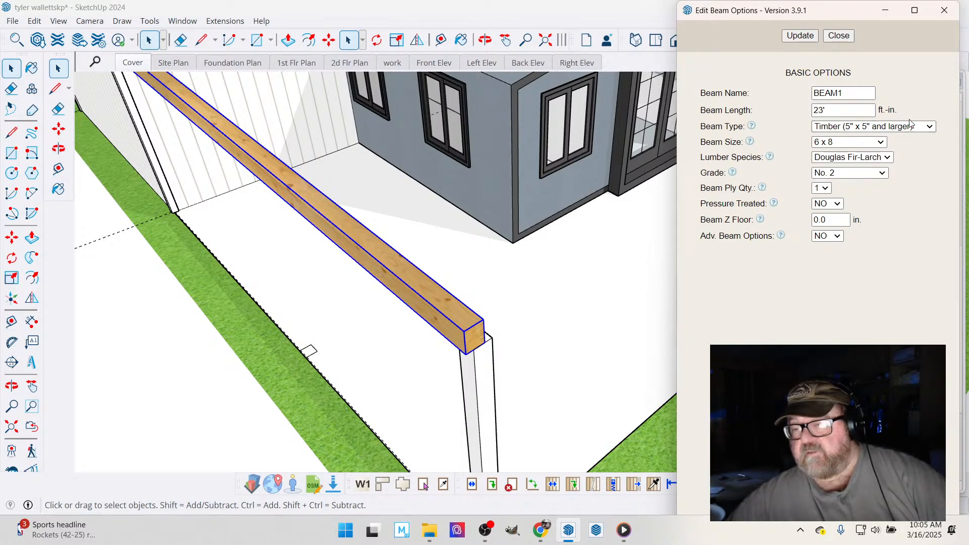
- Try Glulam as the beam type and review its available grades, sizes and lumber species
{"action": "left_click", "coordinate": [927, 126]}
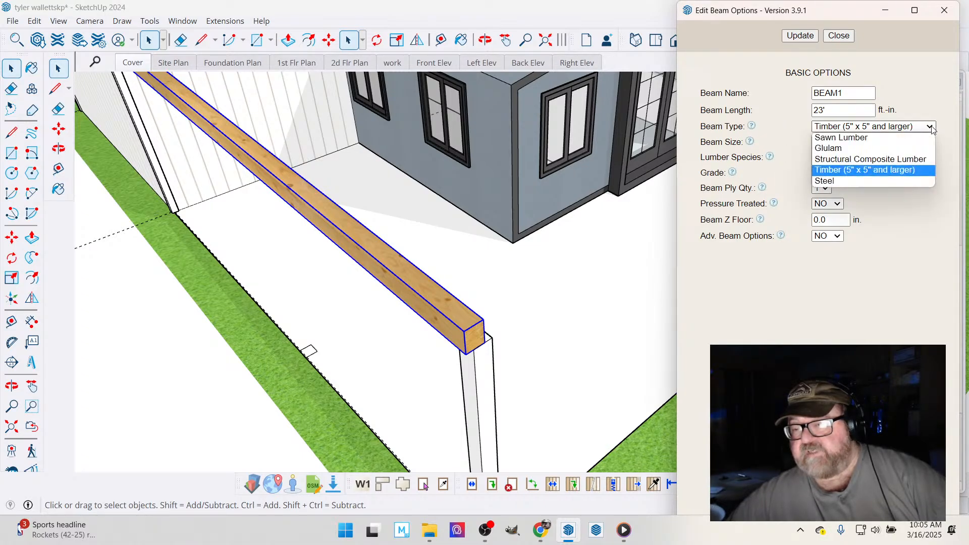
{"action": "left_click", "coordinate": [907, 148]}
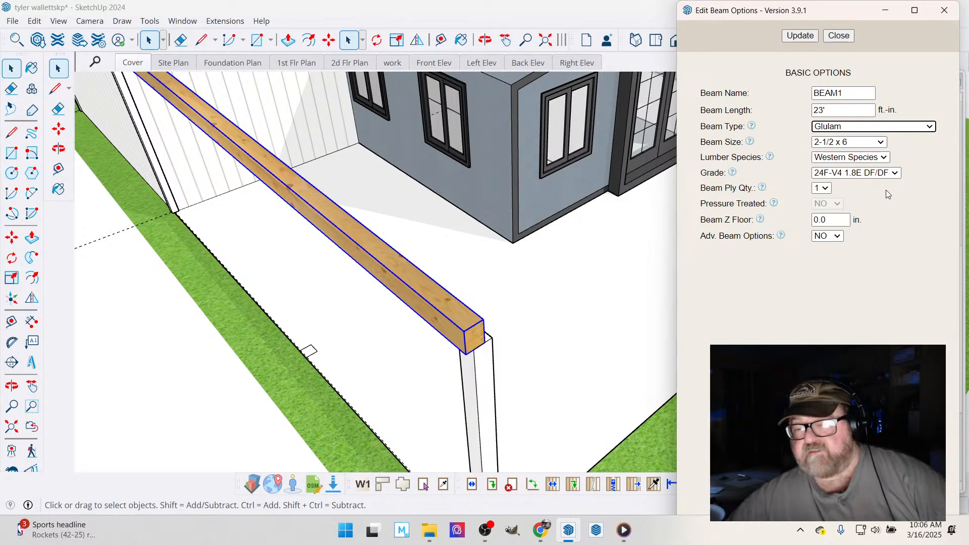
{"action": "left_click", "coordinate": [900, 173]}
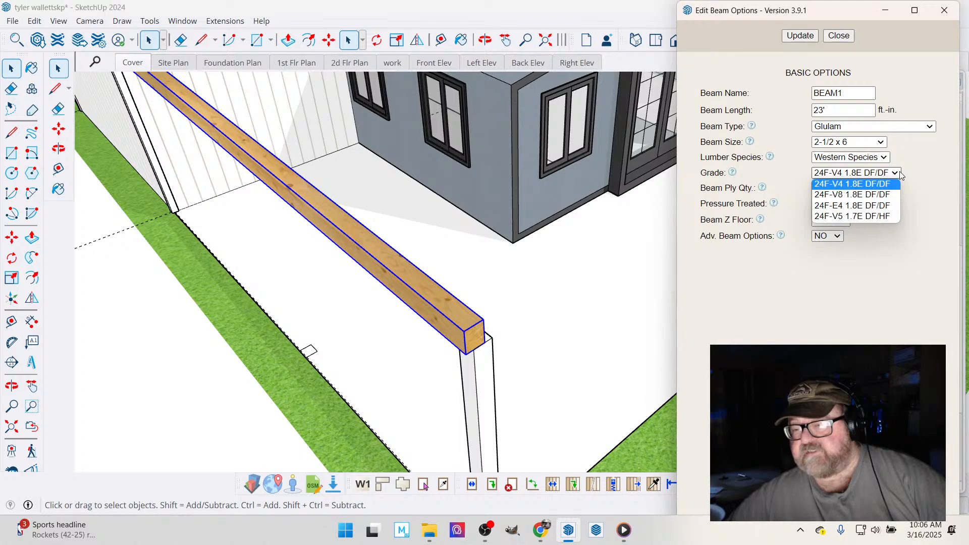
{"action": "left_click", "coordinate": [924, 169]}
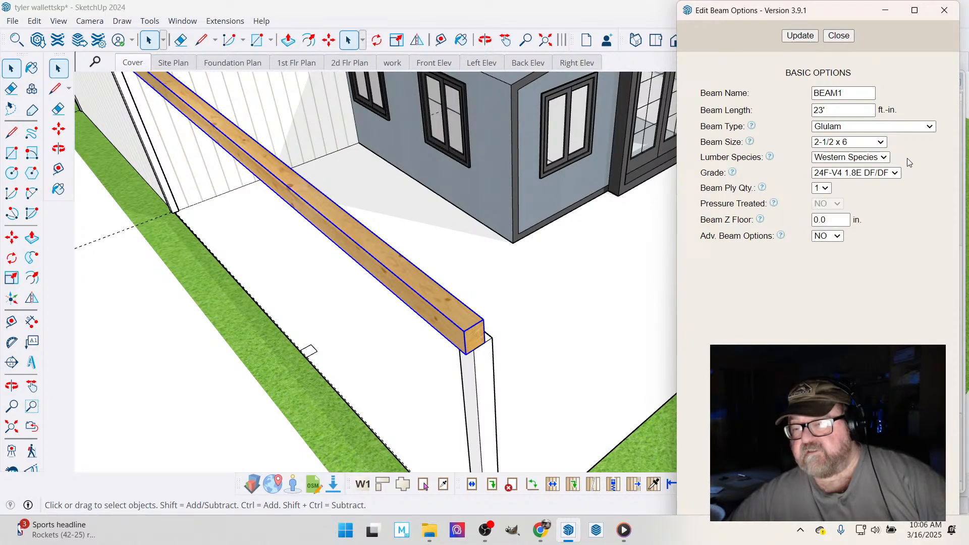
{"action": "left_click", "coordinate": [885, 143]}
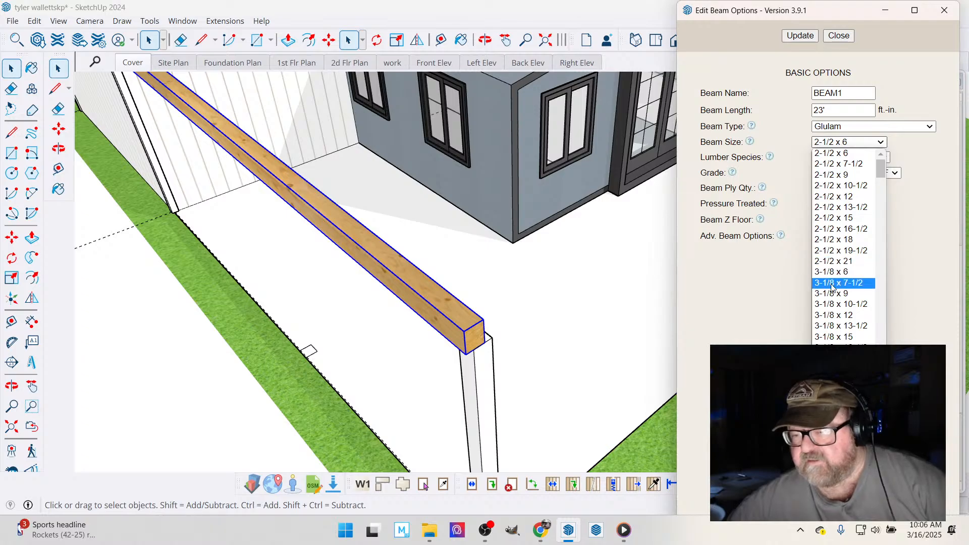
{"action": "scroll", "coordinate": [831, 285], "scroll_direction": "down", "scroll_amount": 8}
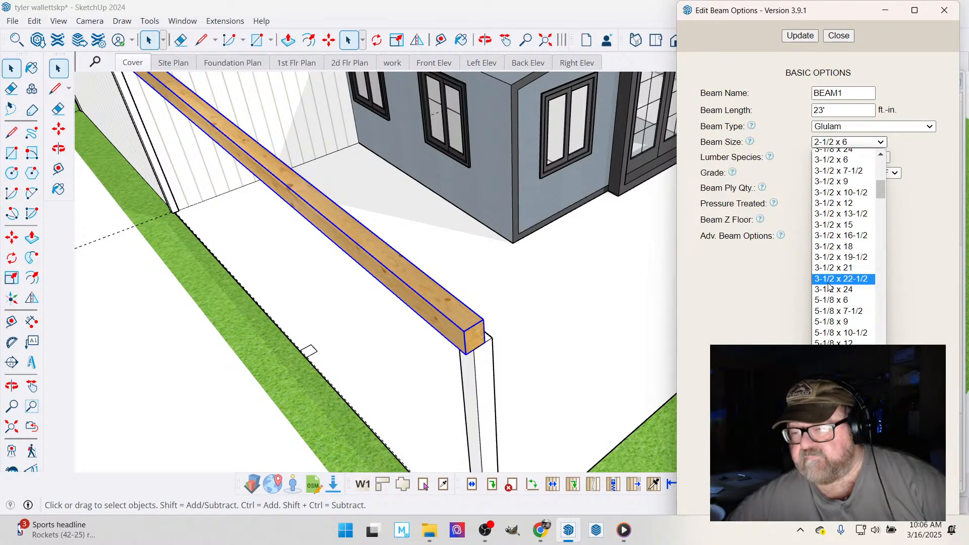
{"action": "scroll", "coordinate": [829, 287], "scroll_direction": "up", "scroll_amount": 5}
{"action": "left_click", "coordinate": [917, 188]}
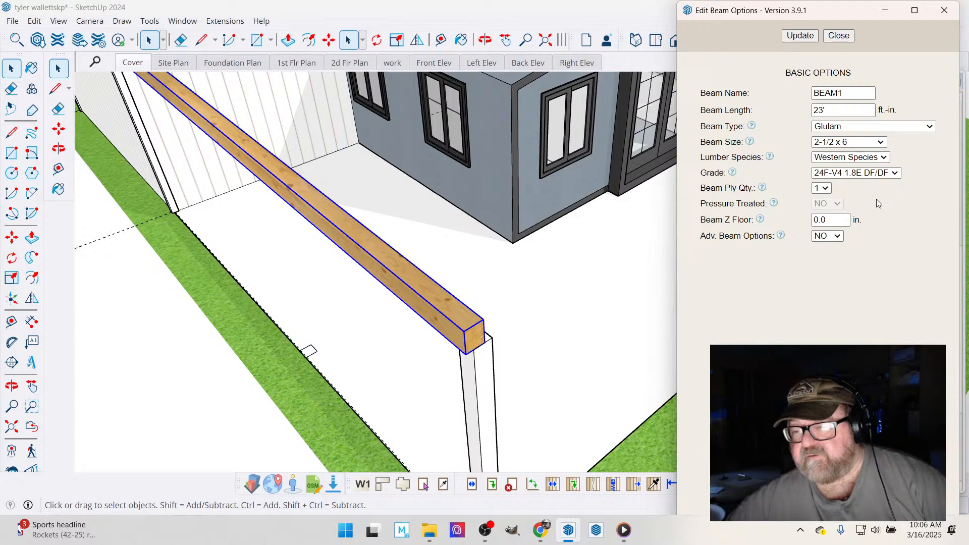
{"action": "left_click", "coordinate": [886, 157]}
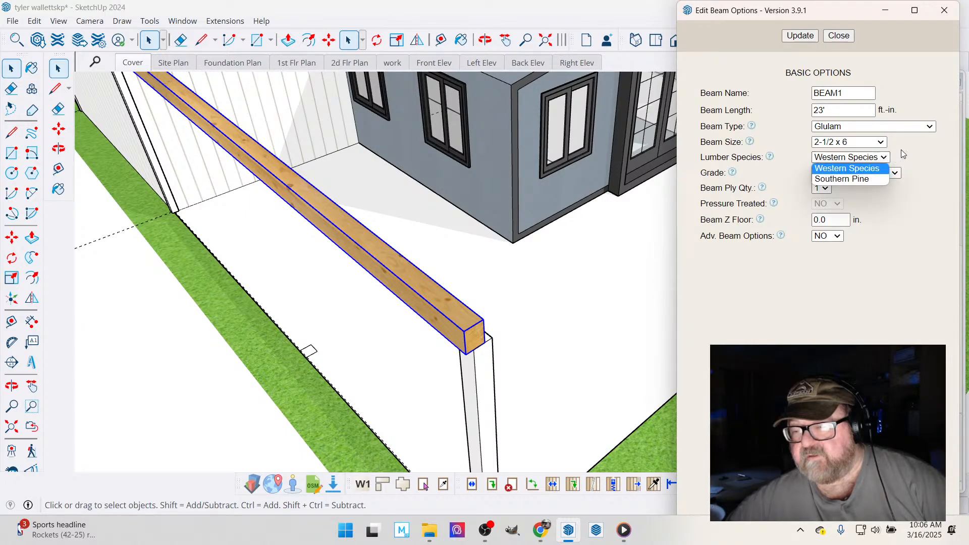
{"action": "left_click", "coordinate": [904, 153]}
- Set the beam to Structural Composite Lumber, size 1-3/4 x 11-7/8, with a ply quantity of 2
{"action": "left_click", "coordinate": [930, 126]}
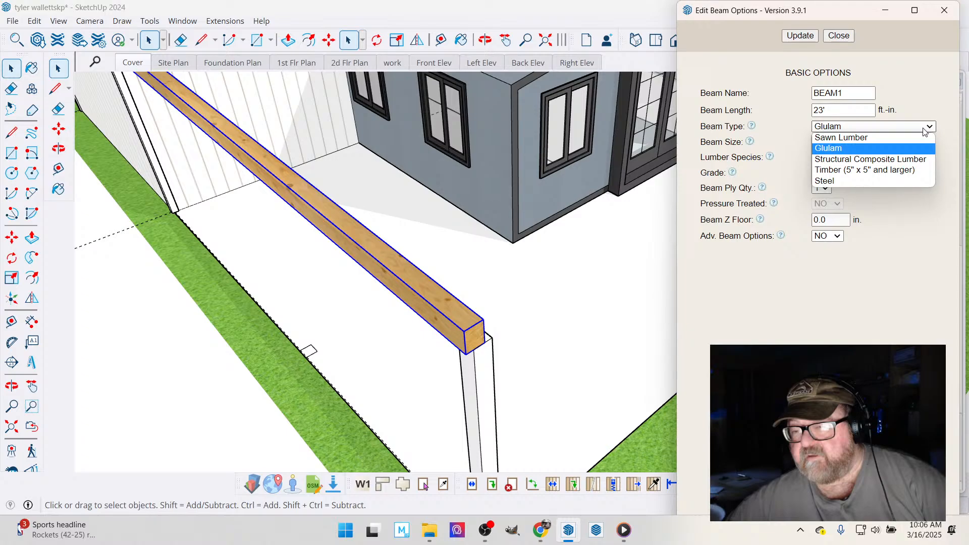
{"action": "left_click", "coordinate": [881, 159]}
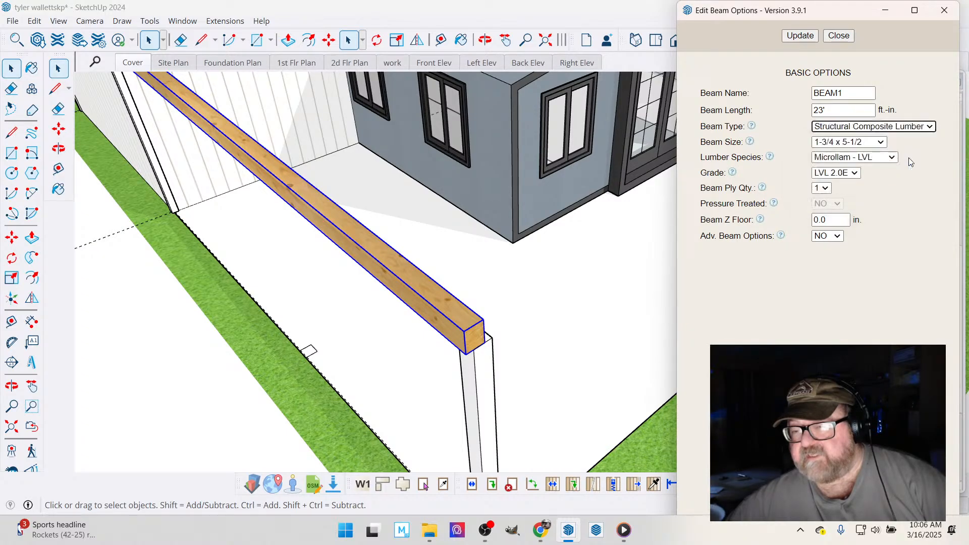
{"action": "left_click", "coordinate": [882, 143]}
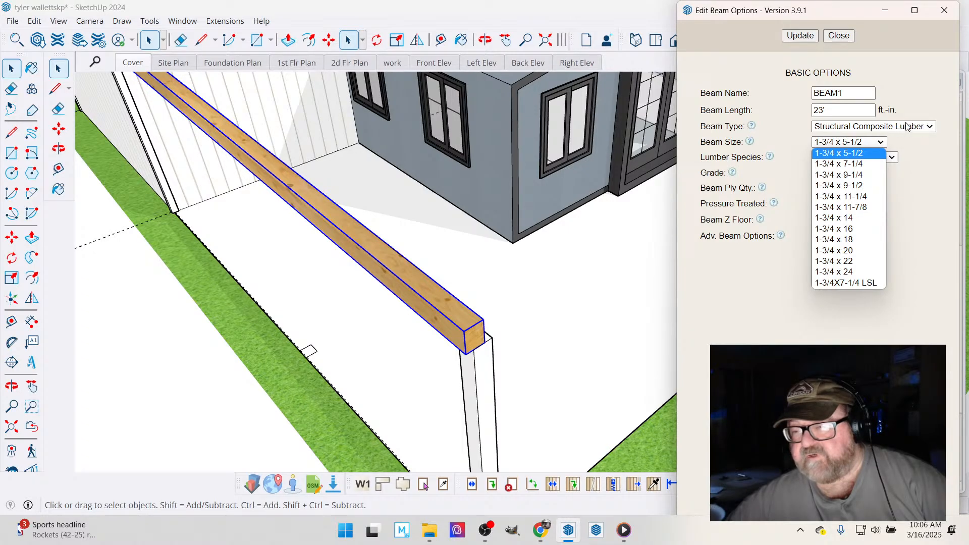
{"action": "left_click", "coordinate": [838, 211]}
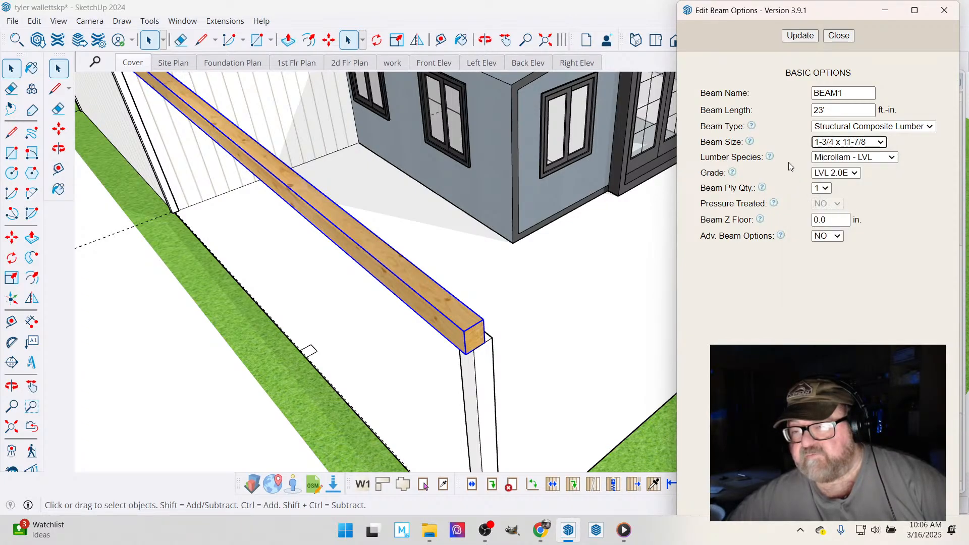
{"action": "left_click", "coordinate": [855, 174]}
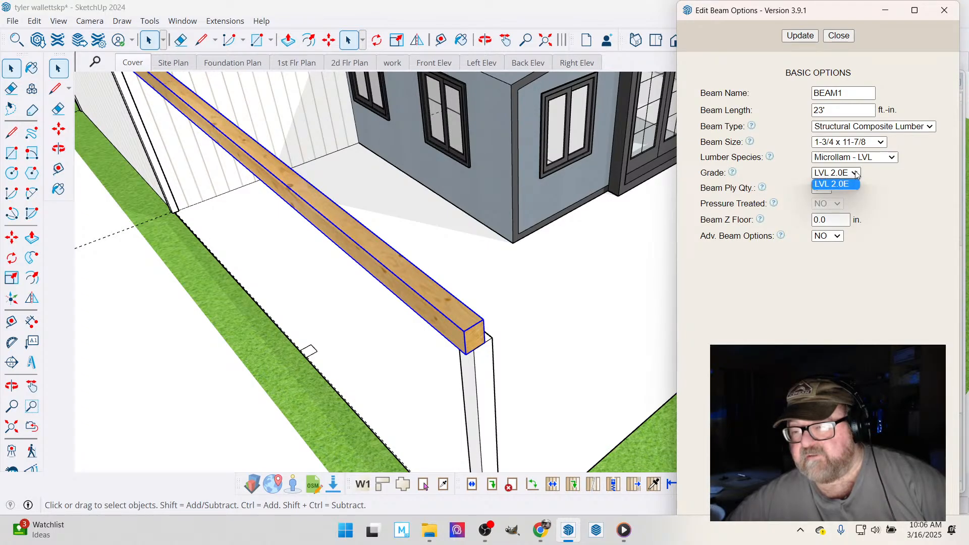
{"action": "left_click", "coordinate": [855, 171]}
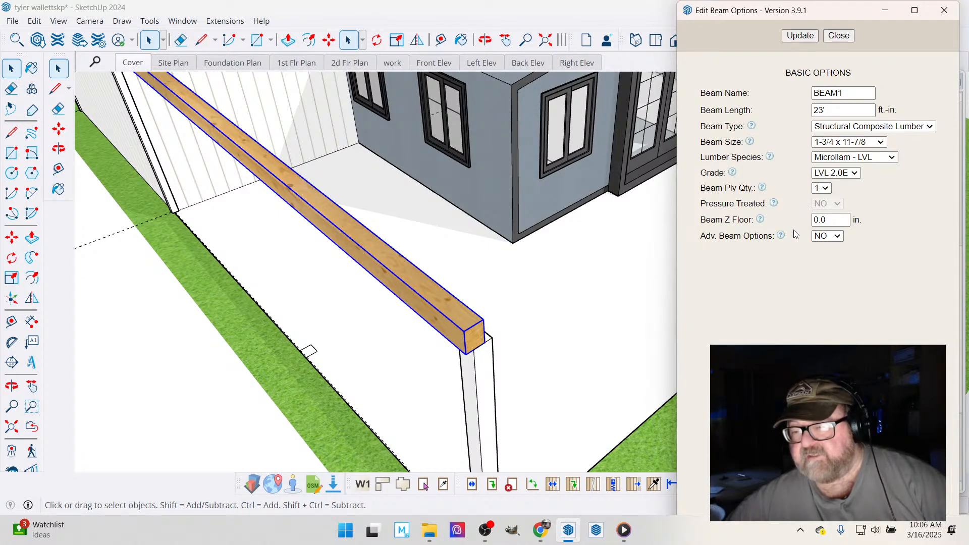
{"action": "left_click", "coordinate": [821, 188]}
{"action": "left_click", "coordinate": [821, 207]}
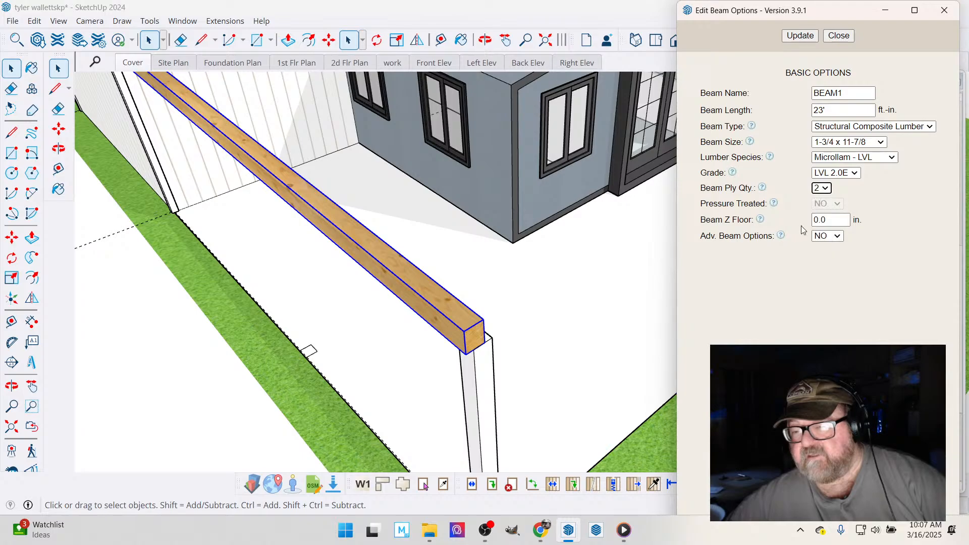
- Enable the advanced beam options and apply the edited settings to the beam
{"action": "left_click", "coordinate": [838, 235]}
{"action": "left_click", "coordinate": [837, 248]}
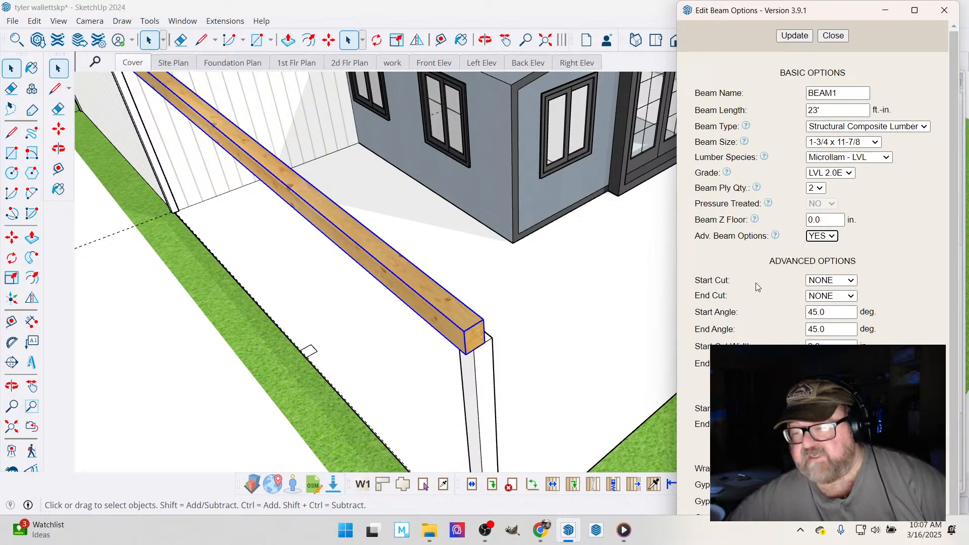
{"action": "scroll", "coordinate": [762, 295], "scroll_direction": "down", "scroll_amount": 1}
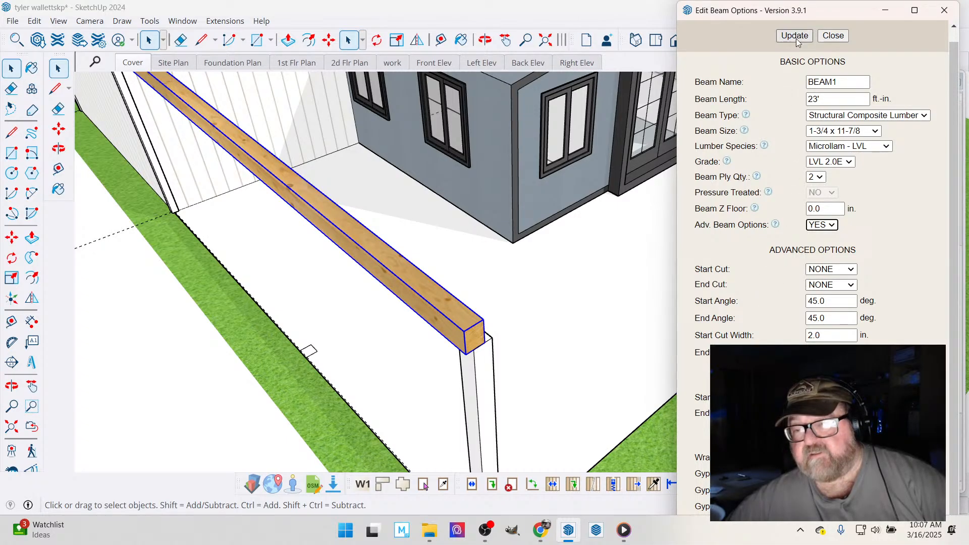
{"action": "left_click", "coordinate": [822, 398]}
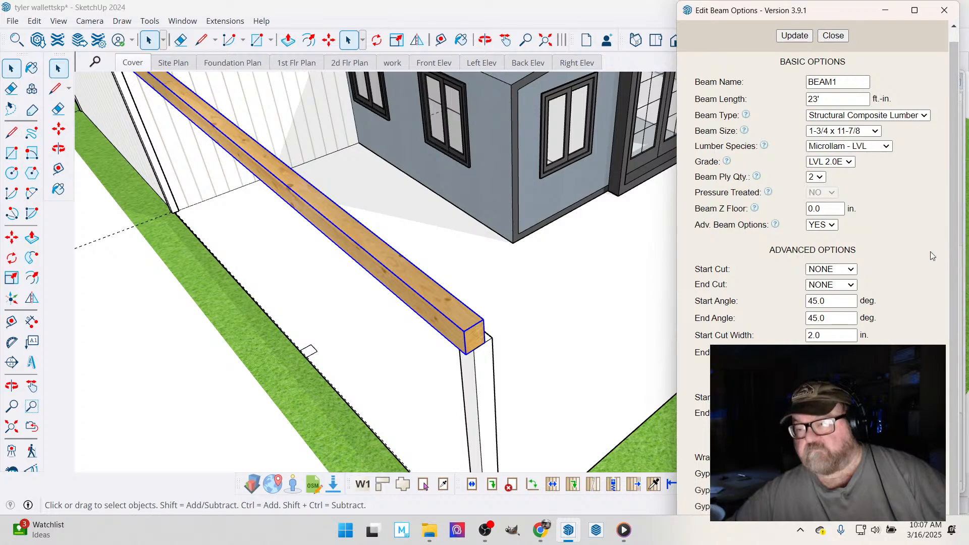
{"action": "left_click", "coordinate": [796, 36]}
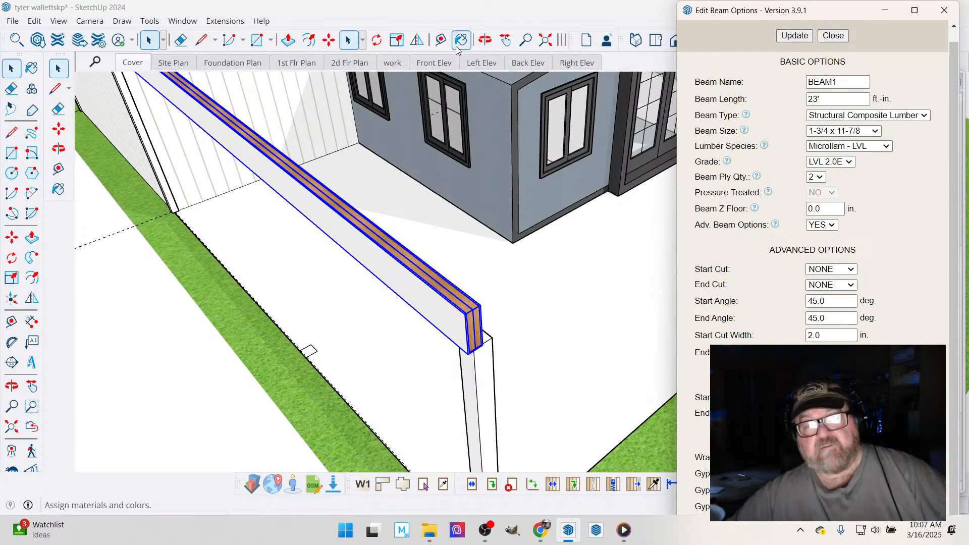
- Move the two-ply LVL beam down at the wall corner so its top is level with the wall's top plate
{"action": "left_click", "coordinate": [484, 40]}
{"action": "left_click_drag", "start_coordinate": [479, 320], "coordinate": [501, 346]}
{"action": "scroll", "coordinate": [542, 341], "scroll_direction": "down", "scroll_amount": 4}
{"action": "scroll", "coordinate": [198, 155], "scroll_direction": "up", "scroll_amount": 8}
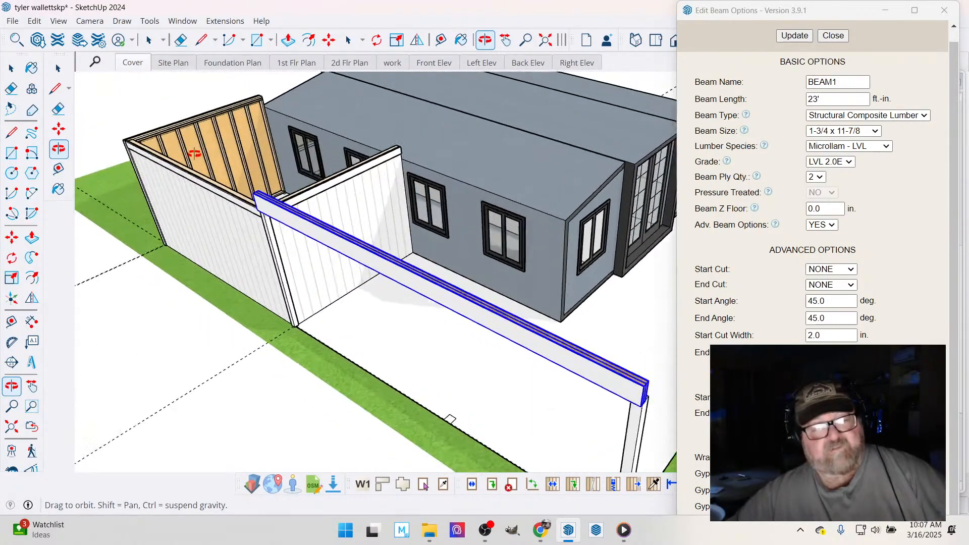
{"action": "left_click_drag", "start_coordinate": [293, 203], "coordinate": [300, 200]}
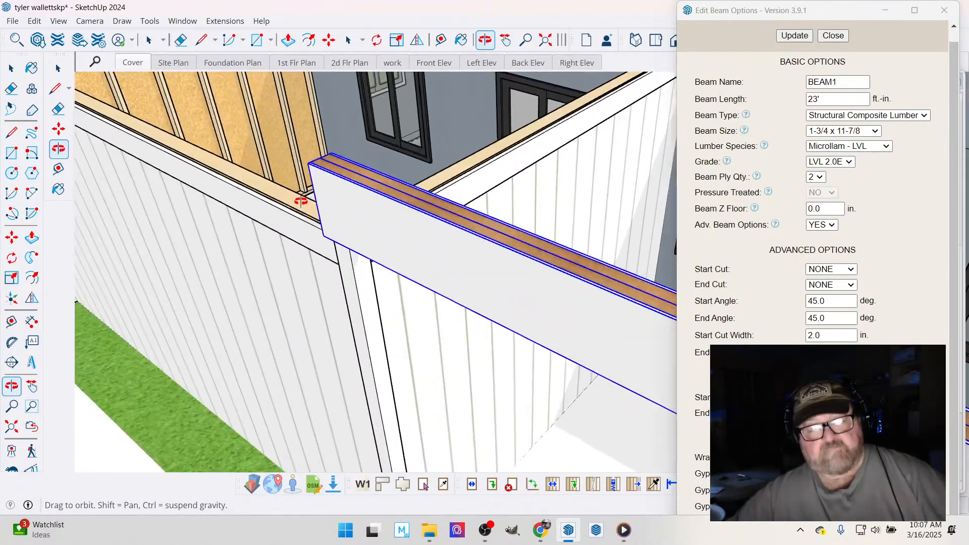
{"action": "left_click", "coordinate": [329, 40]}
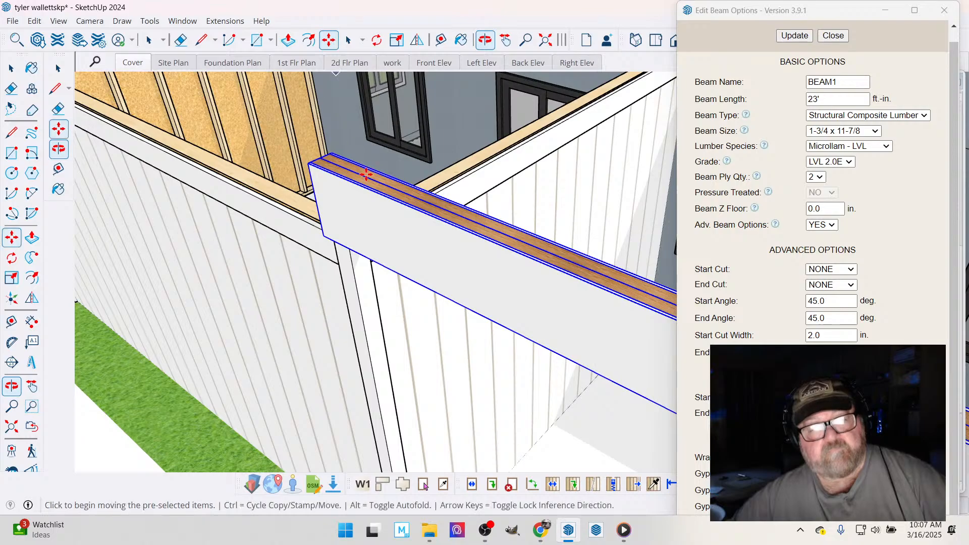
{"action": "scroll", "coordinate": [354, 192], "scroll_direction": "up", "scroll_amount": 2}
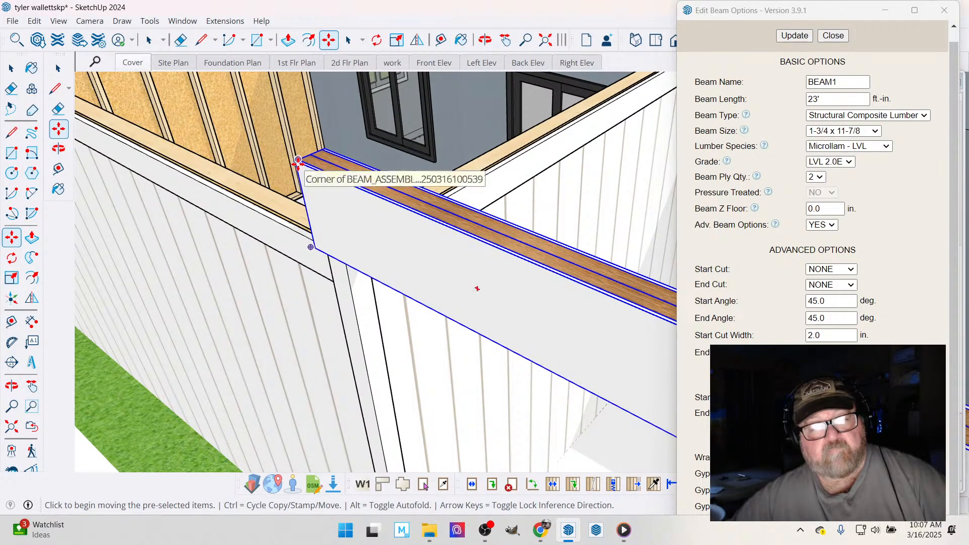
{"action": "left_click", "coordinate": [300, 163]}
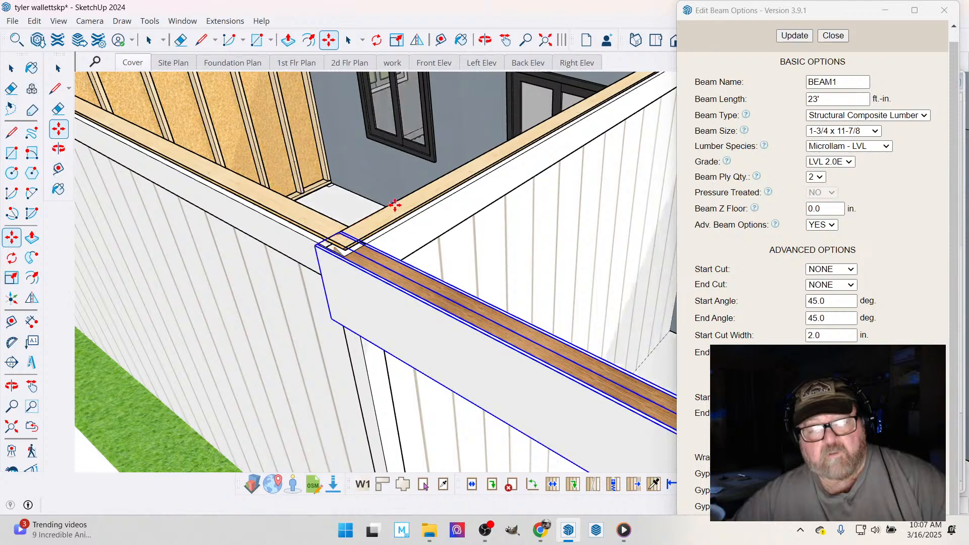
{"action": "left_click", "coordinate": [394, 203]}
{"action": "scroll", "coordinate": [334, 233], "scroll_direction": "up", "scroll_amount": 3}
{"action": "scroll", "coordinate": [332, 231], "scroll_direction": "up", "scroll_amount": 2}
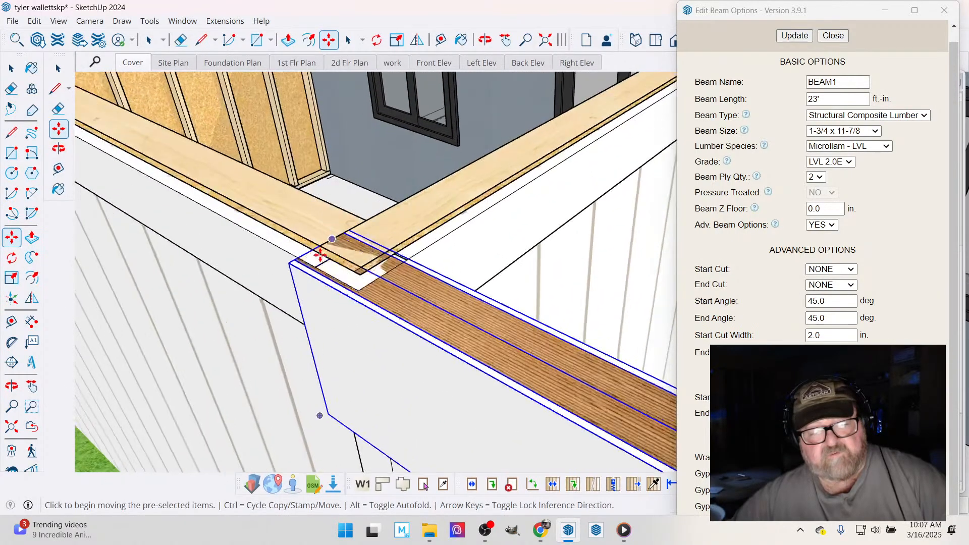
- Move the two-ply LVL beam inward at the wall corner so its outer face lines up with the framed wall's top plate edge
{"action": "left_click", "coordinate": [300, 260]}
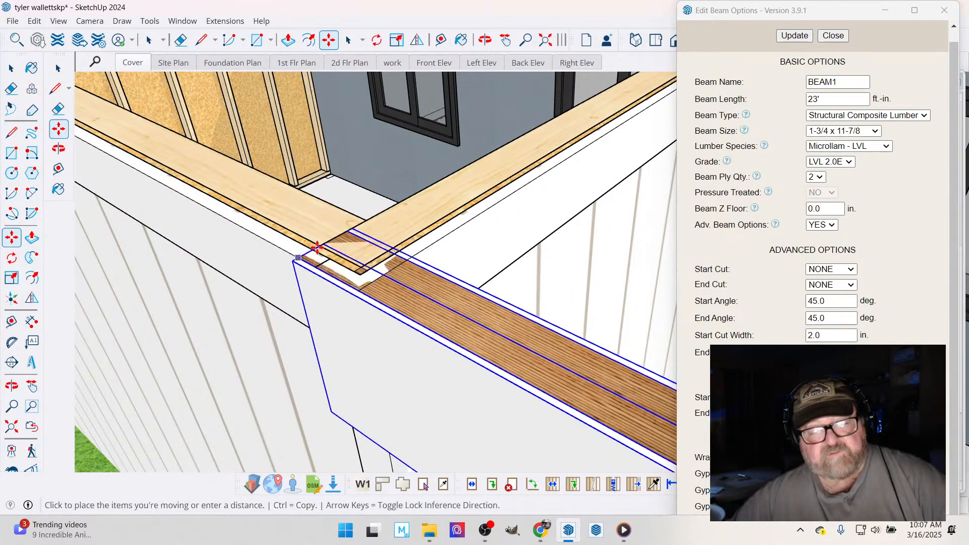
{"action": "left_click", "coordinate": [321, 248]}
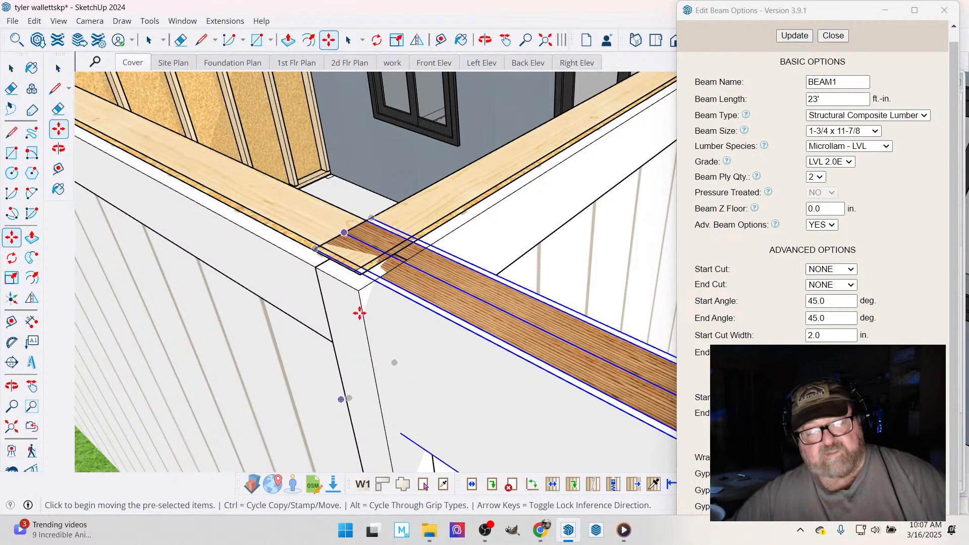
{"action": "scroll", "coordinate": [326, 226], "scroll_direction": "down", "scroll_amount": 5}
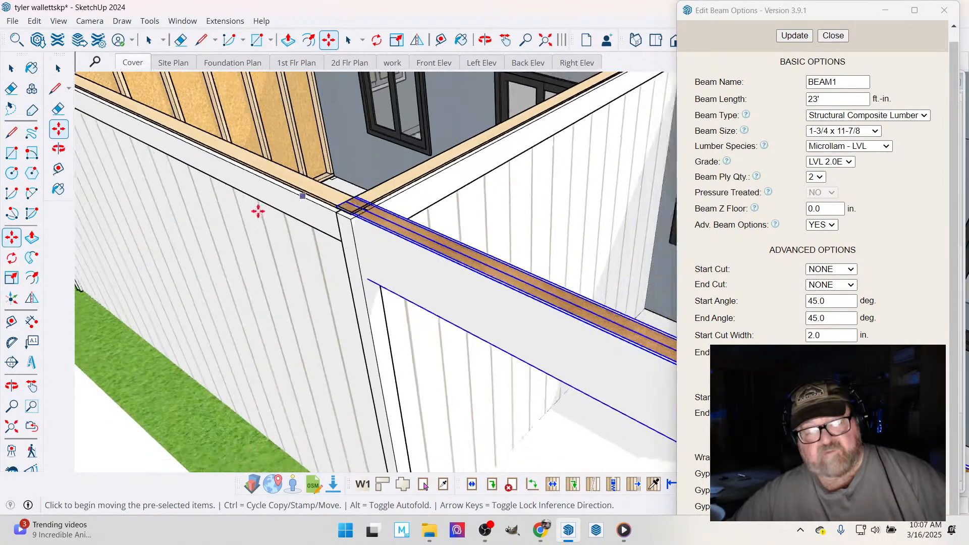
{"action": "scroll", "coordinate": [251, 207], "scroll_direction": "down", "scroll_amount": 6}
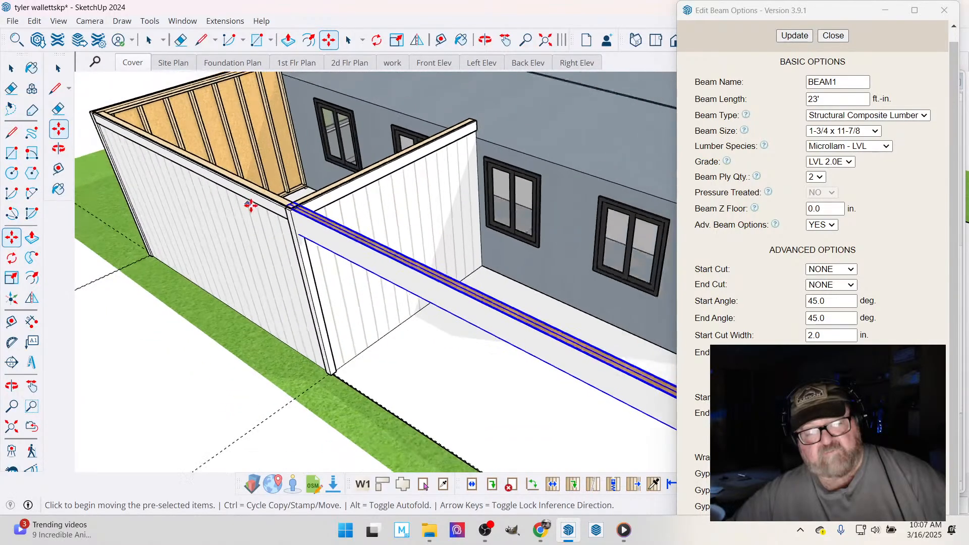
{"action": "scroll", "coordinate": [252, 207], "scroll_direction": "down", "scroll_amount": 5}
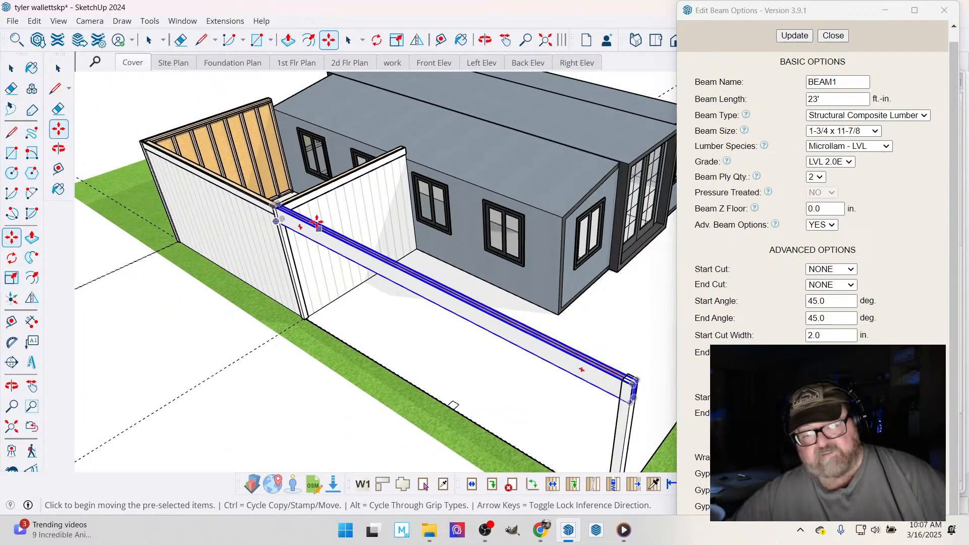
- Select all the geometry of the loose post at the beam's far end and make it a group
{"action": "scroll", "coordinate": [491, 320], "scroll_direction": "up", "scroll_amount": 10}
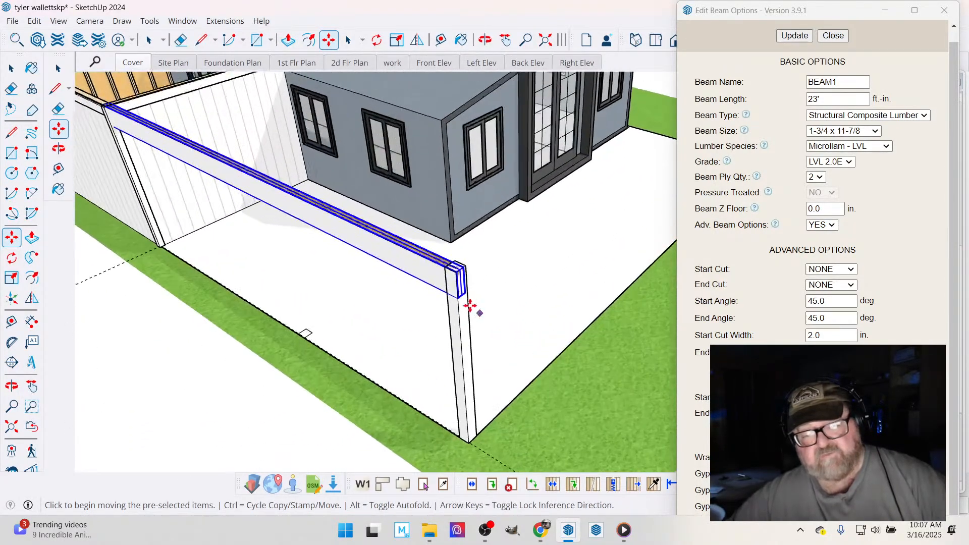
{"action": "scroll", "coordinate": [460, 289], "scroll_direction": "up", "scroll_amount": 4}
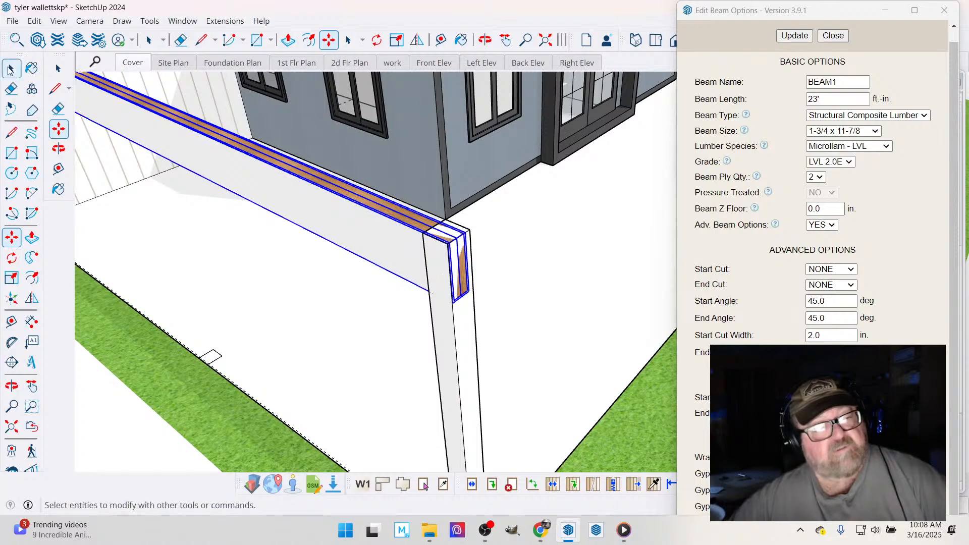
{"action": "left_click", "coordinate": [12, 68]}
{"action": "scroll", "coordinate": [479, 264], "scroll_direction": "up", "scroll_amount": 2}
{"action": "left_click", "coordinate": [406, 286]}
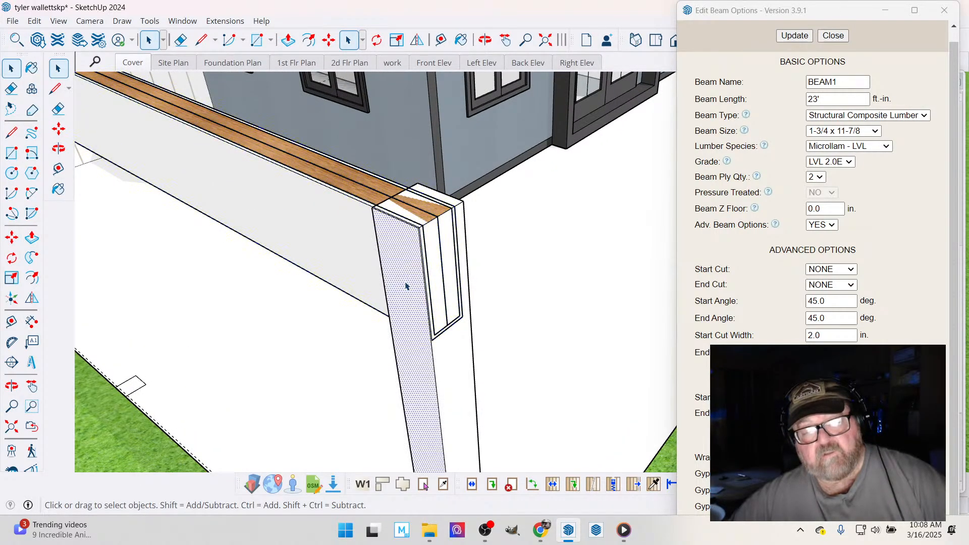
{"action": "triple_click", "coordinate": [446, 357]}
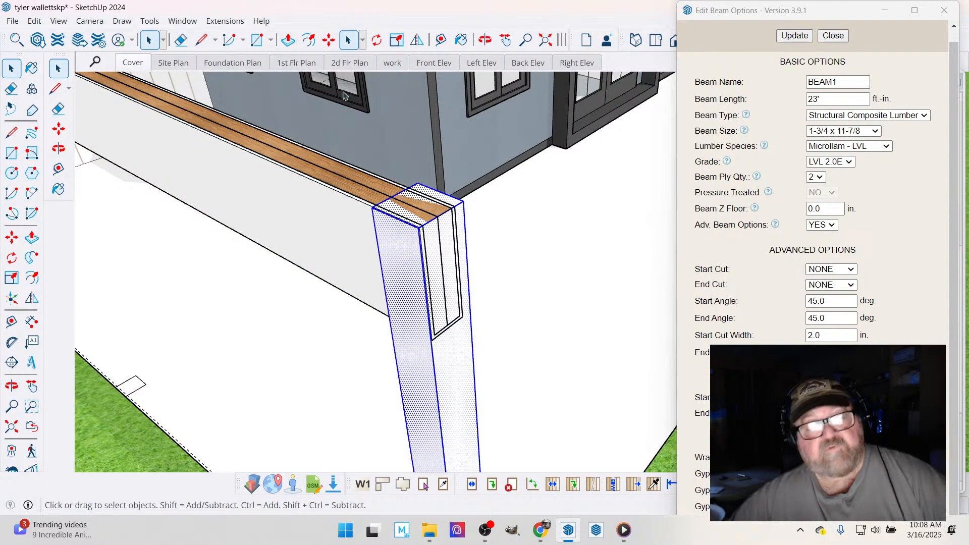
{"action": "right_click", "coordinate": [447, 347]}
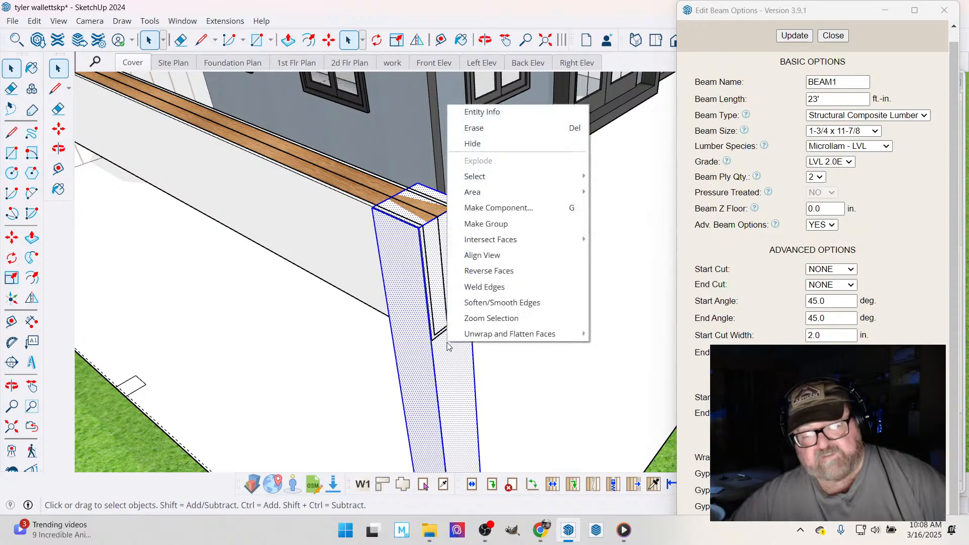
{"action": "left_click", "coordinate": [485, 227]}
- Push the grouped post's top face down to the underside of the LVL beam
{"action": "double_click", "coordinate": [449, 368]}
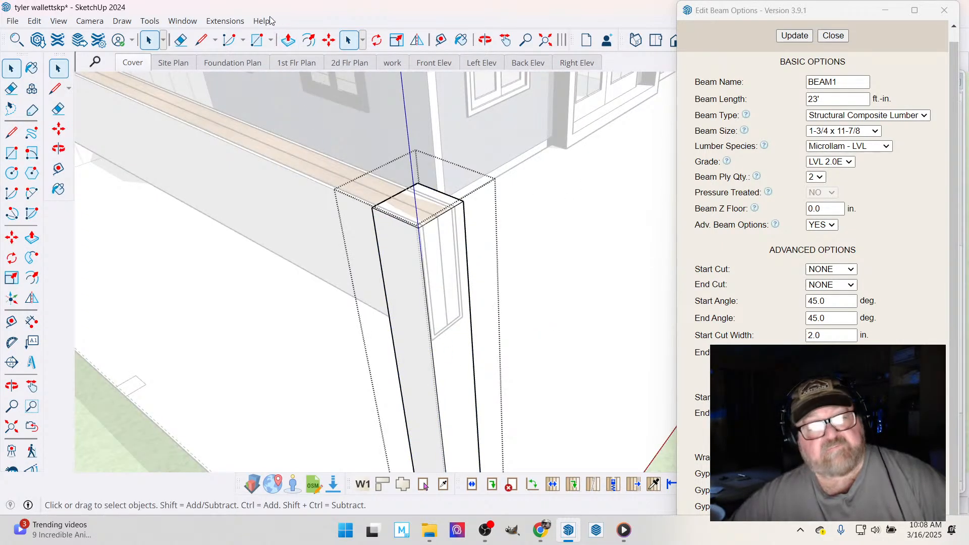
{"action": "key", "text": "p"}
{"action": "left_click", "coordinate": [412, 218]}
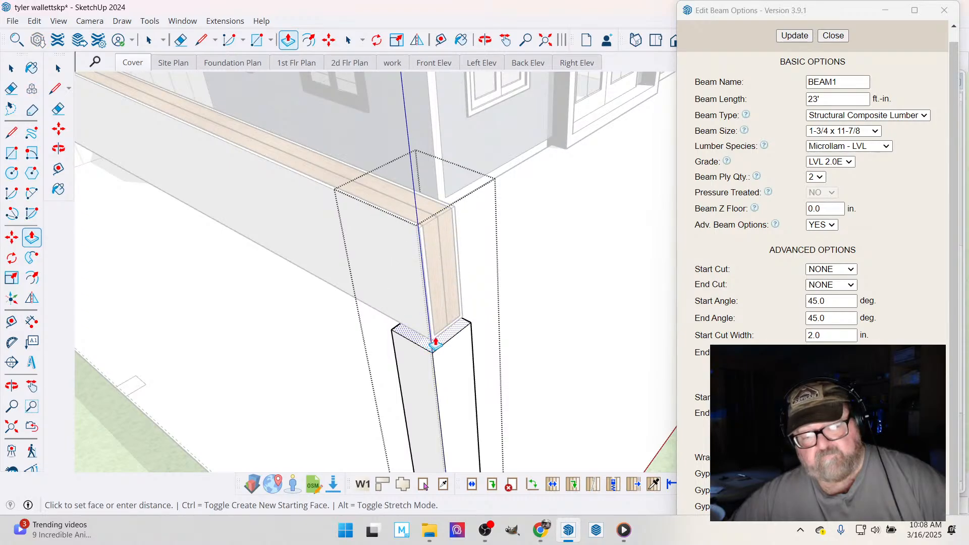
{"action": "left_click", "coordinate": [443, 344]}
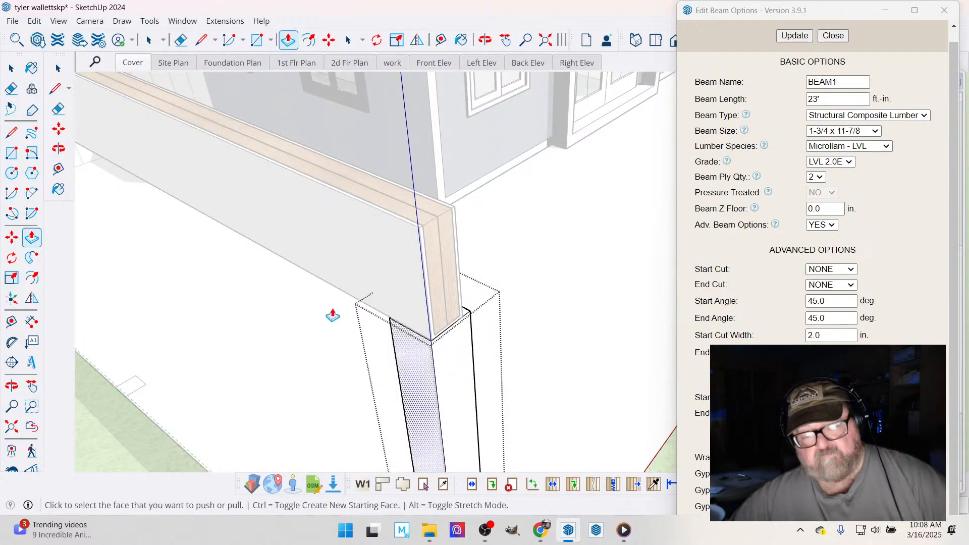
{"action": "key", "text": "space"}
{"action": "scroll", "coordinate": [254, 271], "scroll_direction": "down", "scroll_amount": 5}
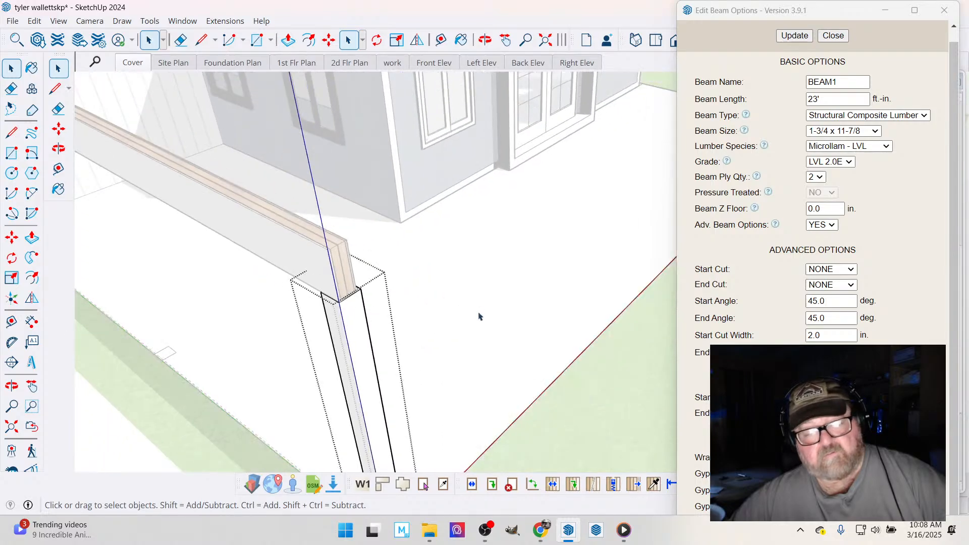
- Copy the shortened post from its base corner to the small rectangle marked midway along the slab edge beneath the beam
{"action": "scroll", "coordinate": [187, 345], "scroll_direction": "up", "scroll_amount": 3}
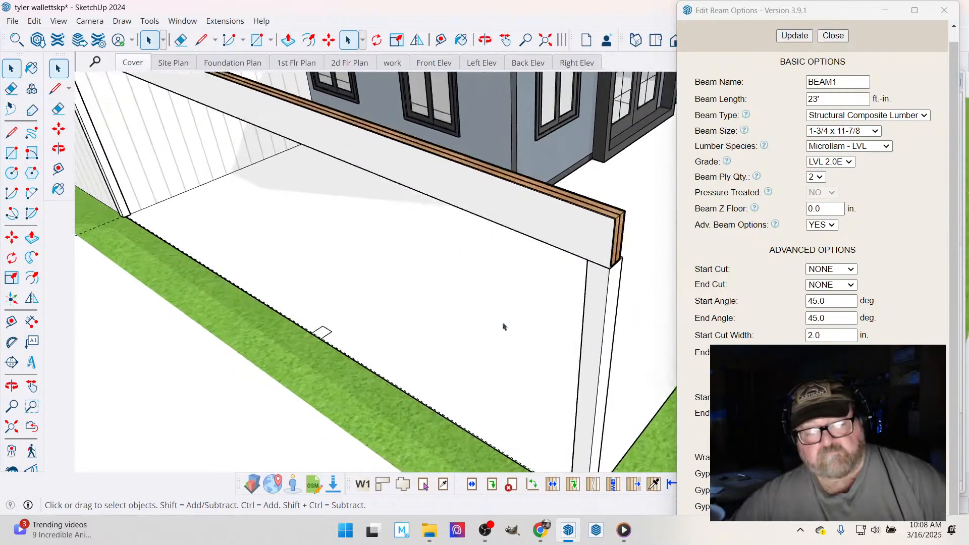
{"action": "scroll", "coordinate": [602, 330], "scroll_direction": "down", "scroll_amount": 2}
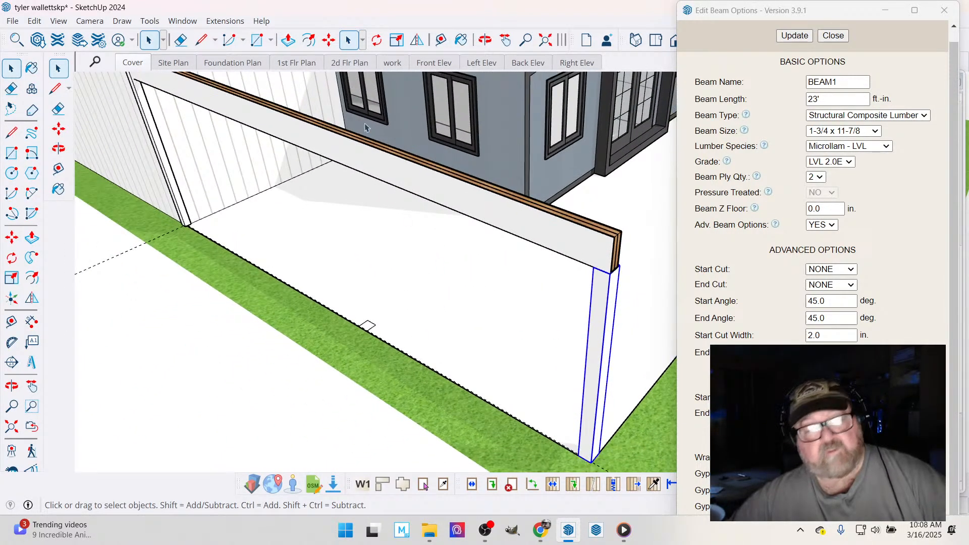
{"action": "left_click", "coordinate": [328, 41]}
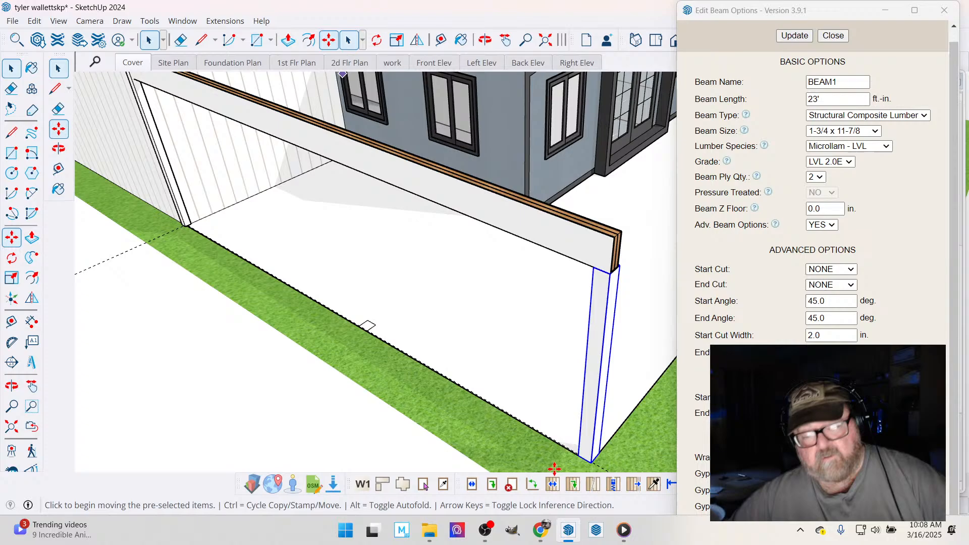
{"action": "left_click", "coordinate": [577, 453]}
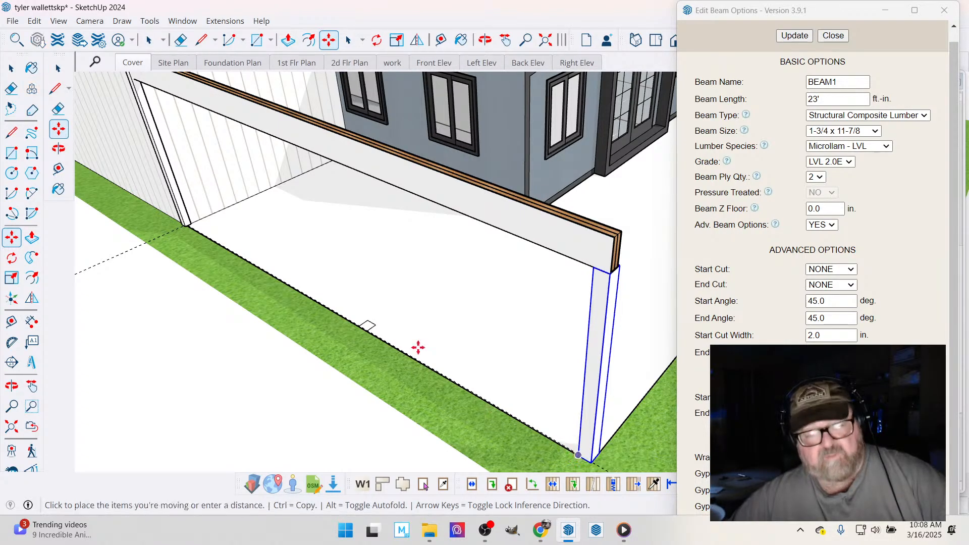
{"action": "key", "text": "ctrl"}
{"action": "scroll", "coordinate": [356, 320], "scroll_direction": "up", "scroll_amount": 3}
{"action": "scroll", "coordinate": [361, 318], "scroll_direction": "up", "scroll_amount": 3}
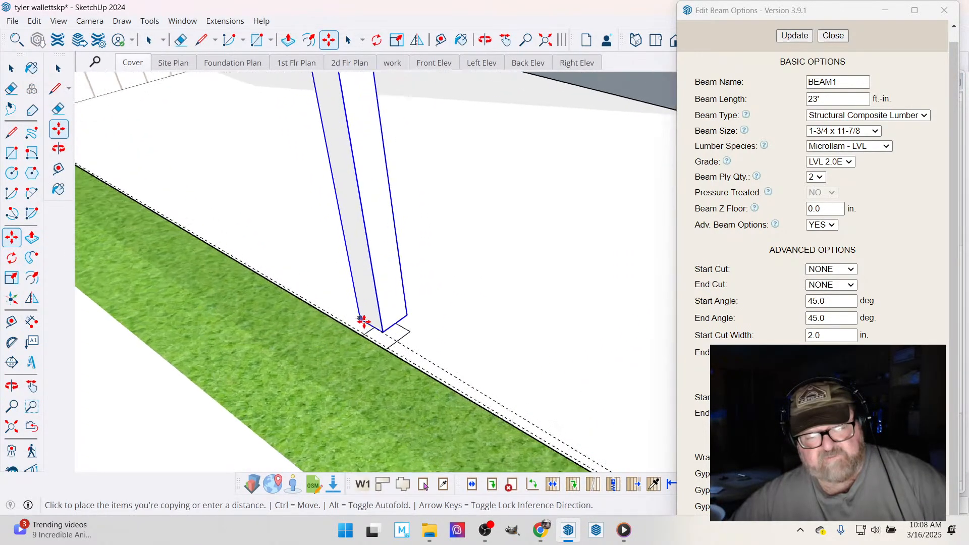
{"action": "left_click", "coordinate": [363, 337]}
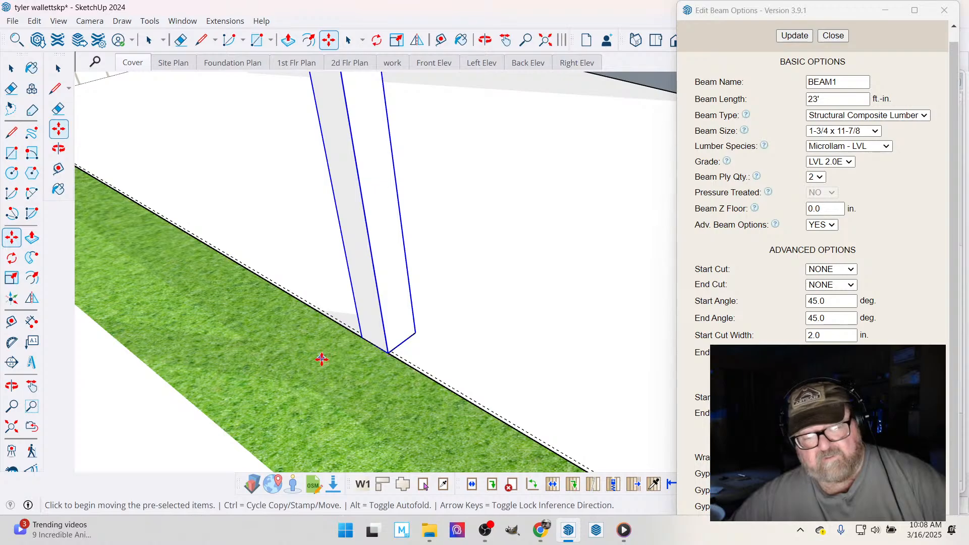
{"action": "scroll", "coordinate": [323, 360], "scroll_direction": "down", "scroll_amount": 5}
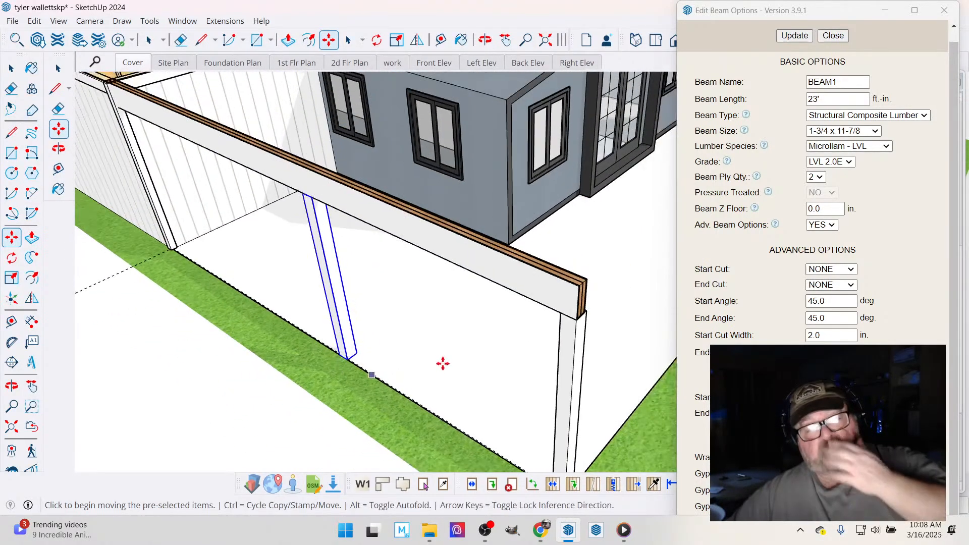
{"action": "scroll", "coordinate": [443, 363], "scroll_direction": "down", "scroll_amount": 5}
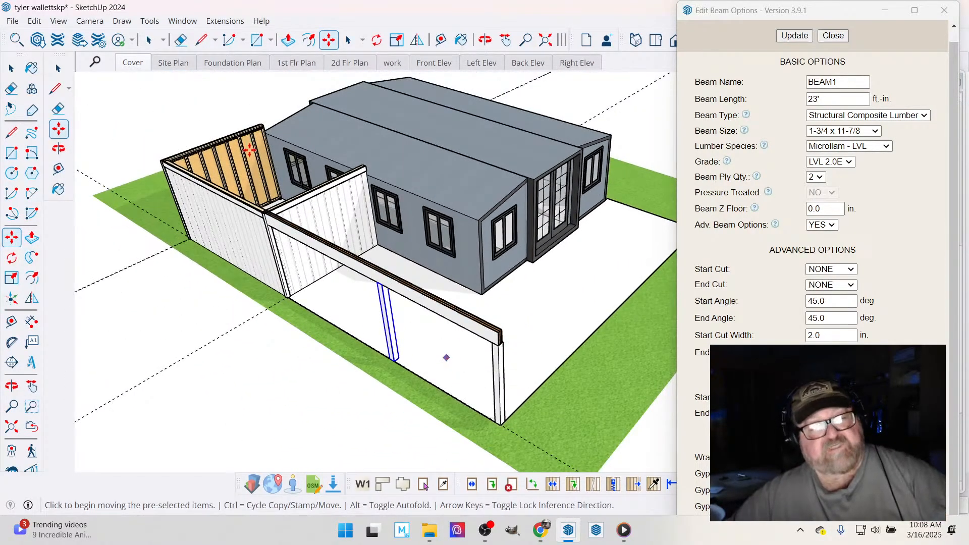
- Delete all construction guides from the model
{"action": "left_click", "coordinate": [181, 40]}
{"action": "scroll", "coordinate": [571, 336], "scroll_direction": "down", "scroll_amount": 2}
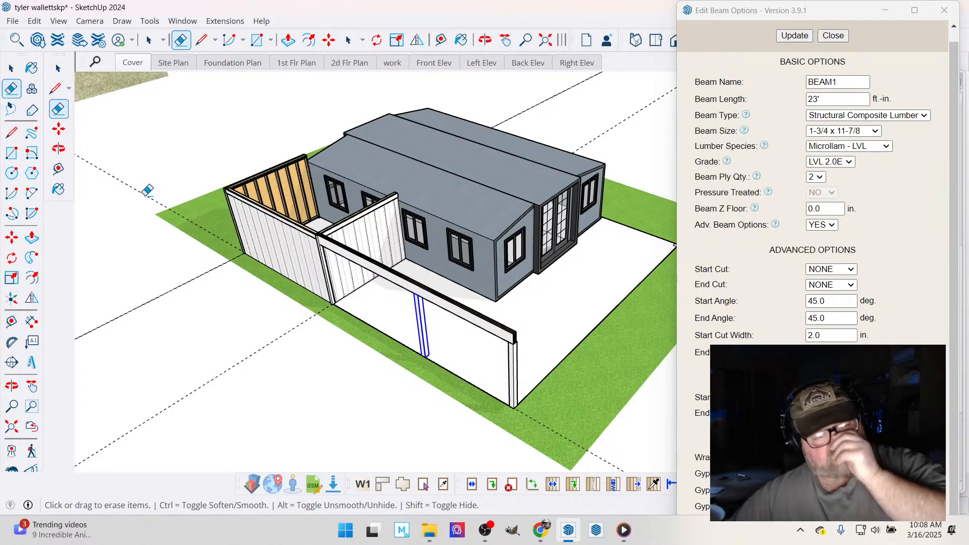
{"action": "left_click", "coordinate": [34, 21]}
{"action": "left_click", "coordinate": [289, 83]}
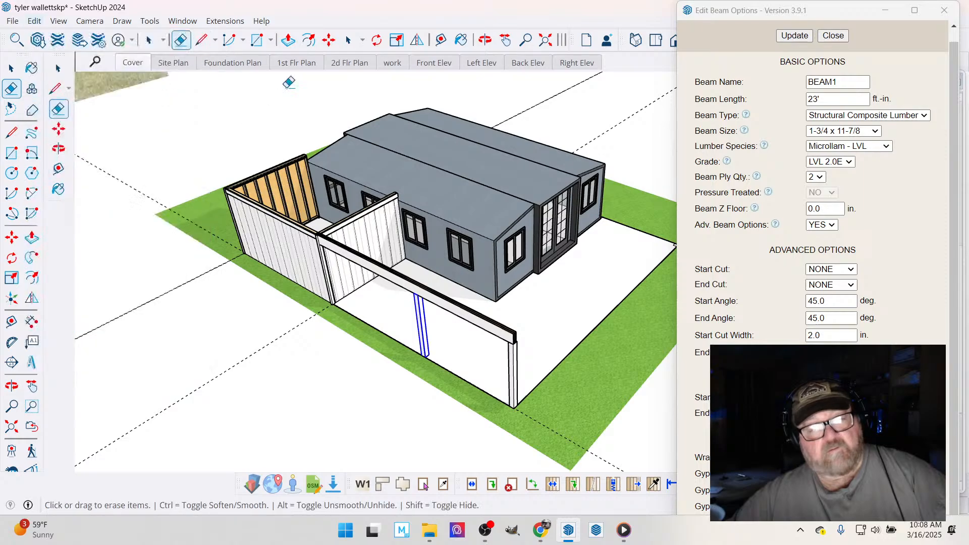
{"action": "left_click", "coordinate": [34, 20]}
{"action": "left_click", "coordinate": [56, 145]}
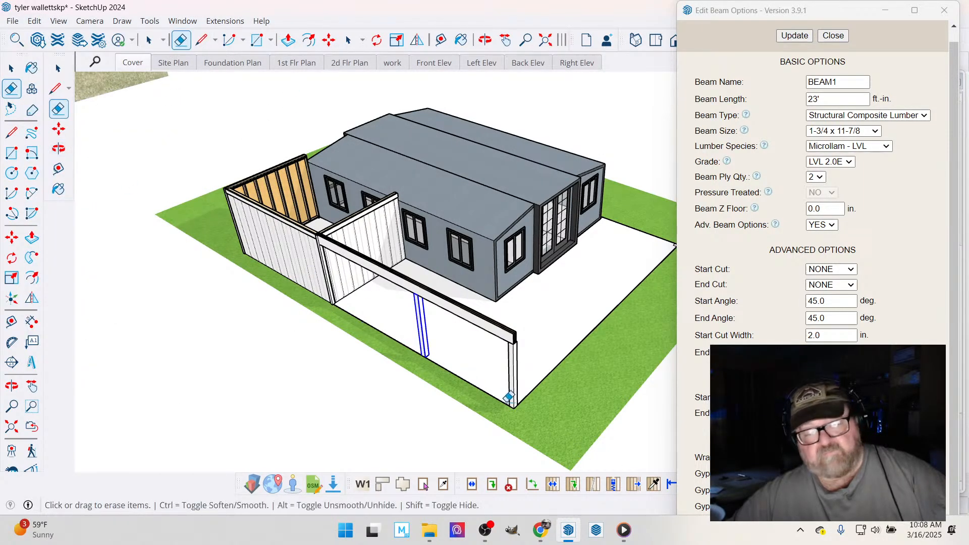
- Measure the clear distance between the middle post and the corner post under the beam
{"action": "scroll", "coordinate": [508, 397], "scroll_direction": "up", "scroll_amount": 3}
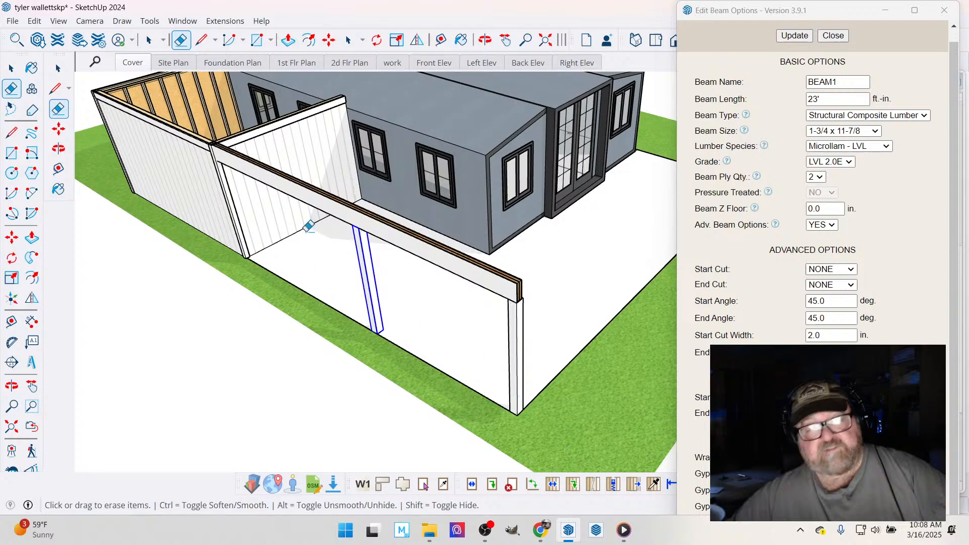
{"action": "left_click", "coordinate": [329, 40]}
{"action": "left_click", "coordinate": [441, 40]}
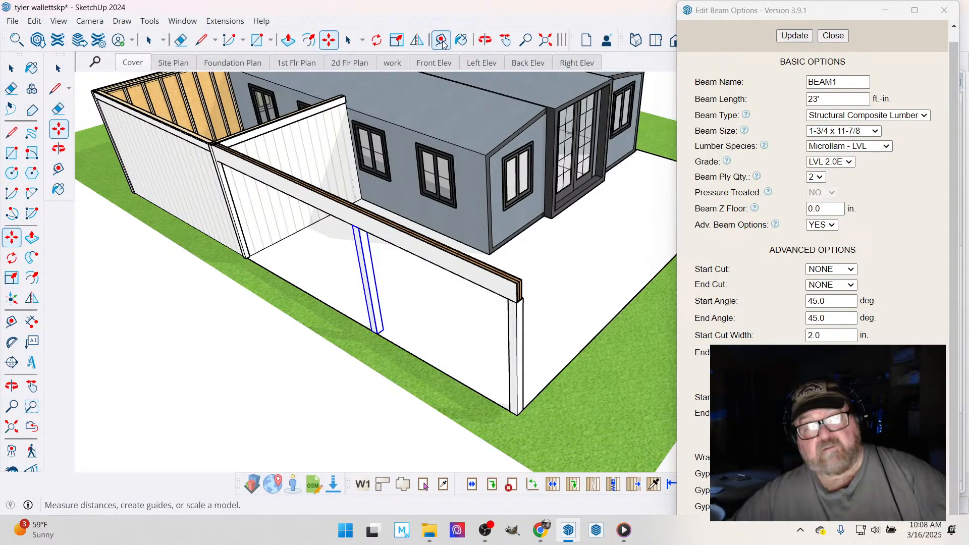
{"action": "scroll", "coordinate": [380, 292], "scroll_direction": "up", "scroll_amount": 3}
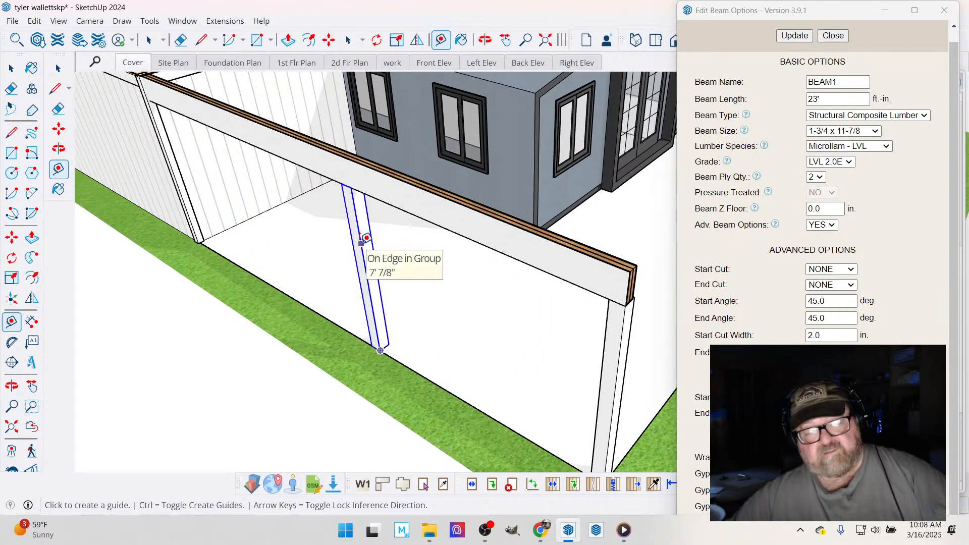
{"action": "left_click", "coordinate": [361, 242]}
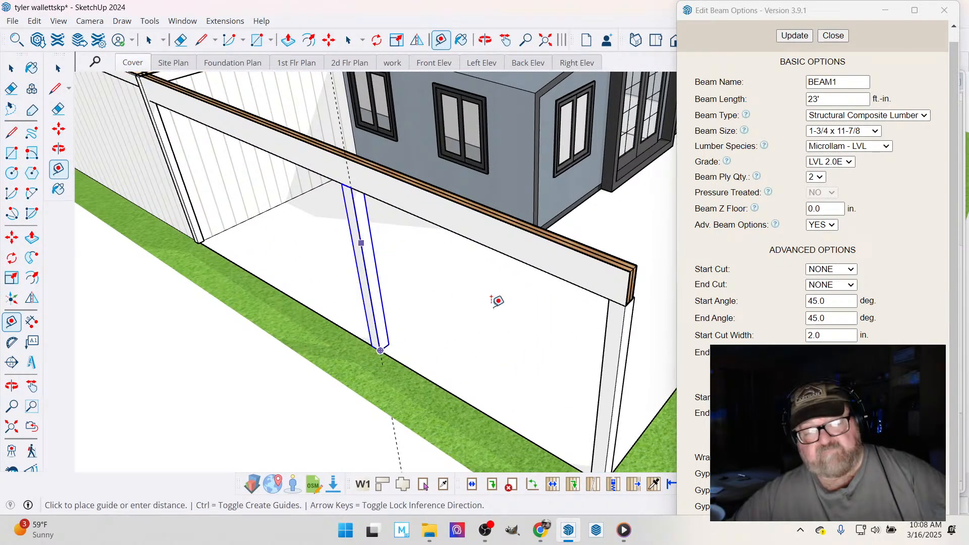
{"action": "left_click", "coordinate": [605, 339]}
{"action": "scroll", "coordinate": [455, 392], "scroll_direction": "down", "scroll_amount": 6}
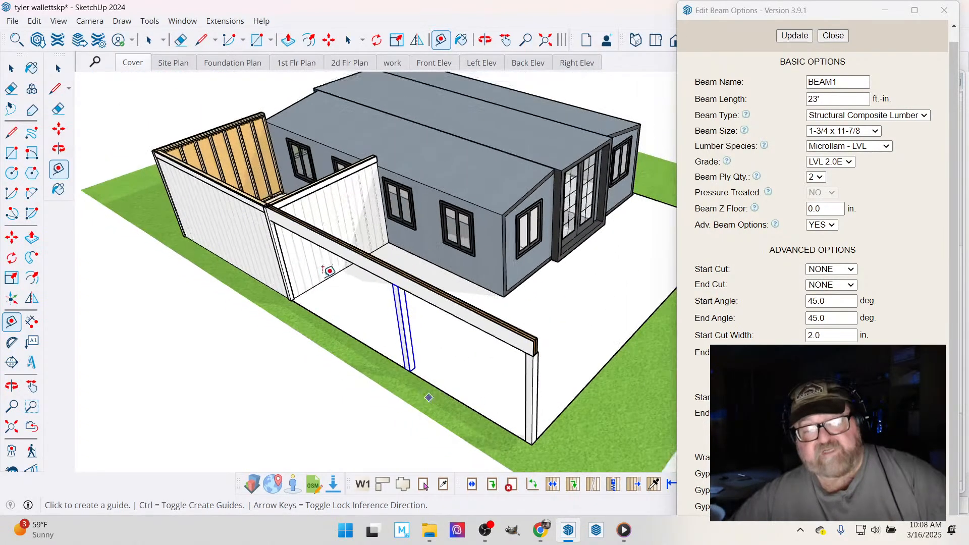
- Copy the corner post at the beam's end from its base corner to the opposite front corner of the slab
{"action": "left_click", "coordinate": [486, 42]}
{"action": "left_click_drag", "start_coordinate": [292, 353], "coordinate": [459, 391]}
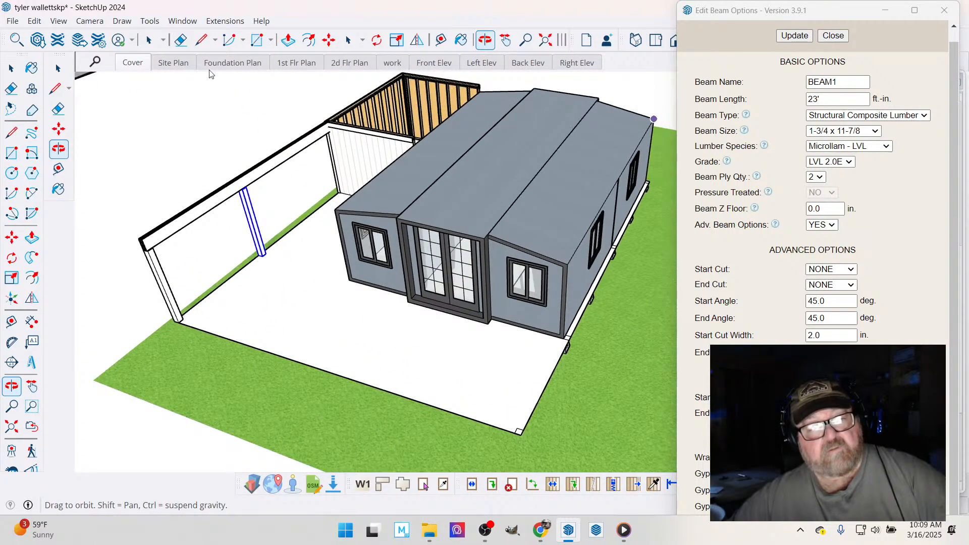
{"action": "left_click", "coordinate": [149, 40]}
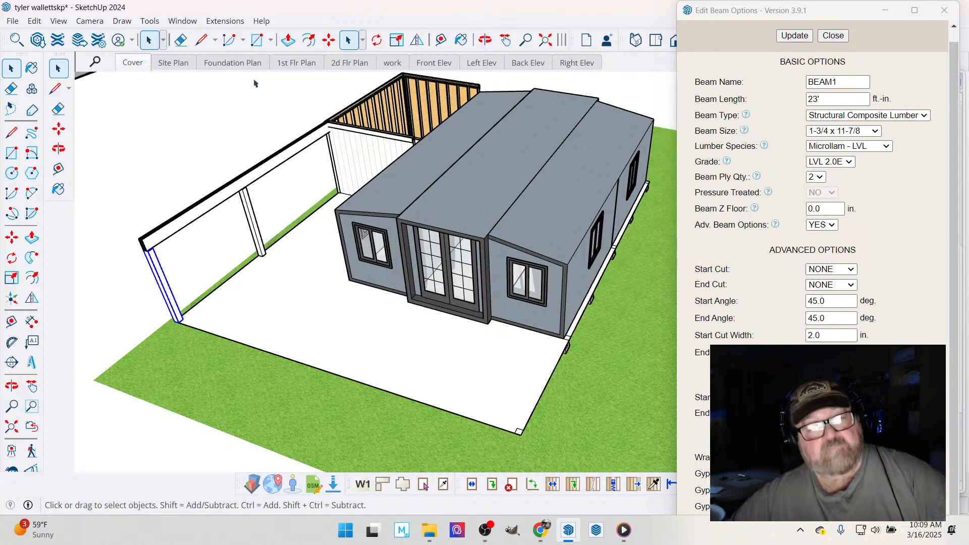
{"action": "left_click", "coordinate": [329, 40]}
{"action": "scroll", "coordinate": [179, 320], "scroll_direction": "up", "scroll_amount": 4}
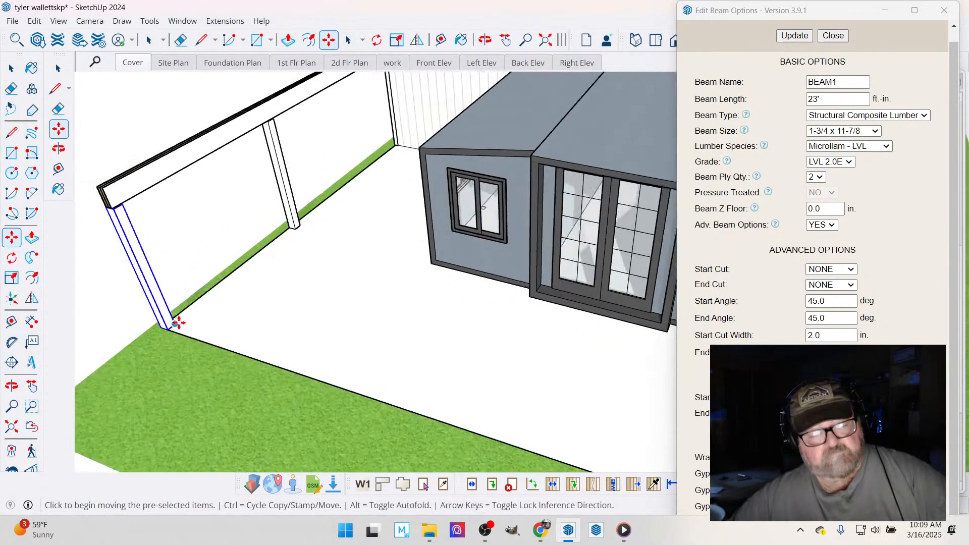
{"action": "scroll", "coordinate": [178, 323], "scroll_direction": "up", "scroll_amount": 3}
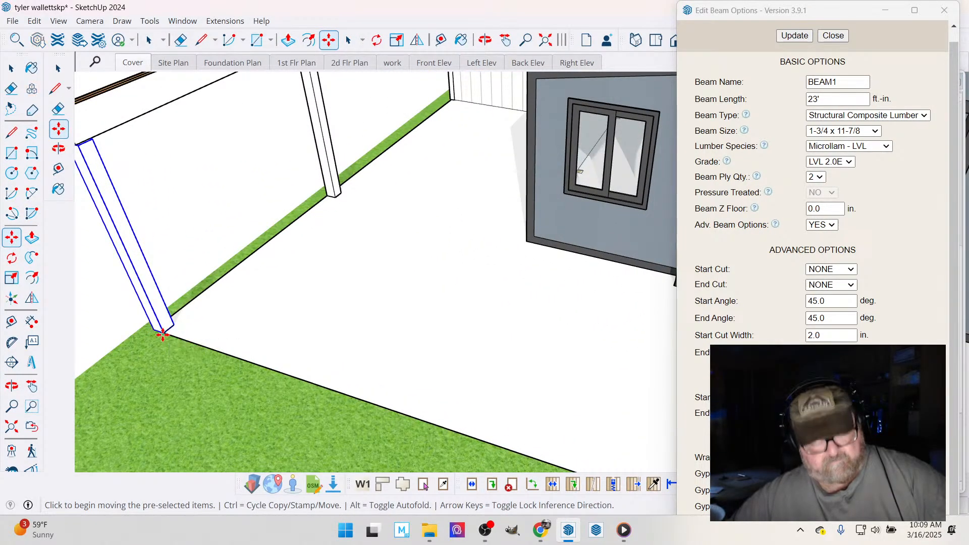
{"action": "left_click", "coordinate": [163, 334]}
{"action": "key", "text": "ctrl"}
{"action": "scroll", "coordinate": [171, 328], "scroll_direction": "down", "scroll_amount": 6}
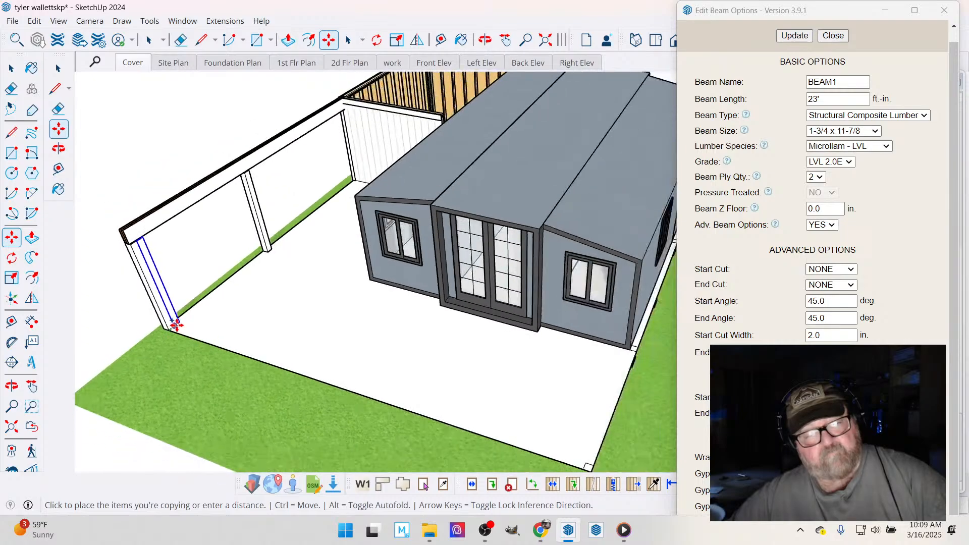
{"action": "scroll", "coordinate": [425, 396], "scroll_direction": "down", "scroll_amount": 3}
{"action": "scroll", "coordinate": [403, 397], "scroll_direction": "up", "scroll_amount": 5}
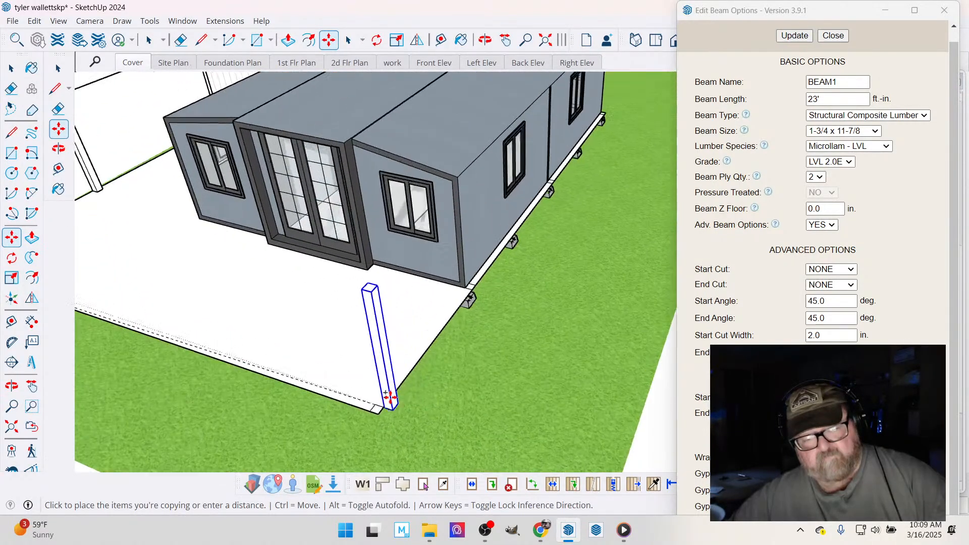
{"action": "scroll", "coordinate": [389, 397], "scroll_direction": "up", "scroll_amount": 5}
{"action": "left_click", "coordinate": [366, 426]}
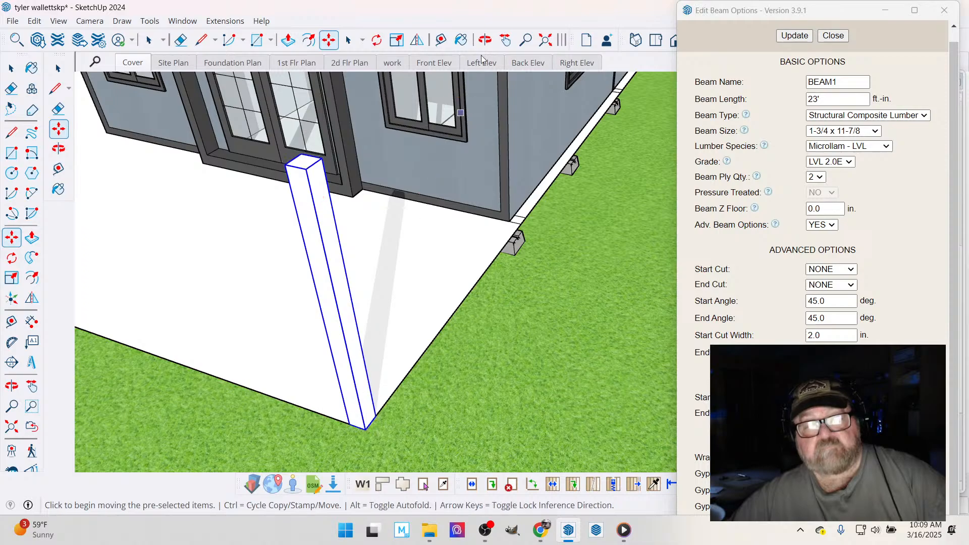
- Copy the new corner post along the slab edge to the slab's end point at the house corner, above the concrete pier
{"action": "left_click", "coordinate": [485, 40]}
{"action": "left_click_drag", "start_coordinate": [343, 242], "coordinate": [96, 343]}
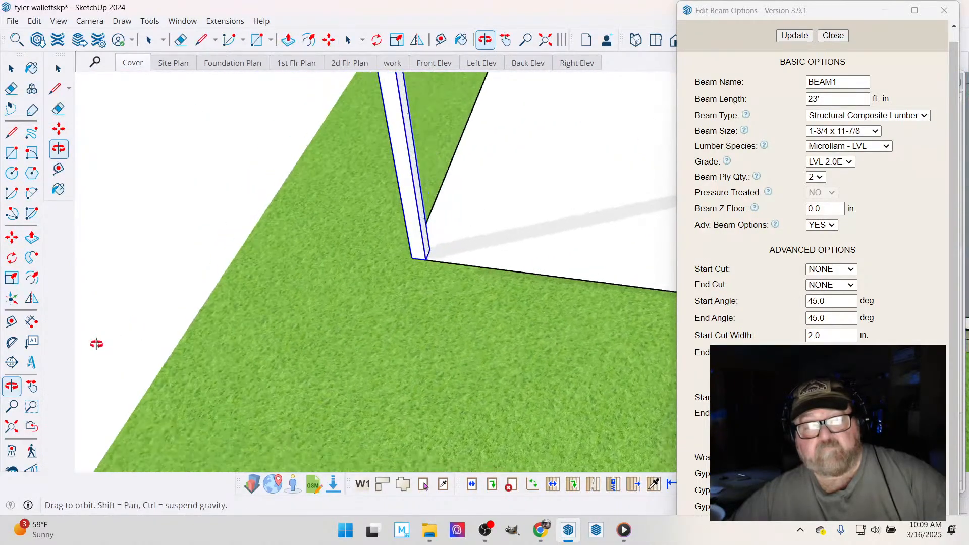
{"action": "scroll", "coordinate": [94, 345], "scroll_direction": "down", "scroll_amount": 4}
{"action": "scroll", "coordinate": [420, 301], "scroll_direction": "up", "scroll_amount": 4}
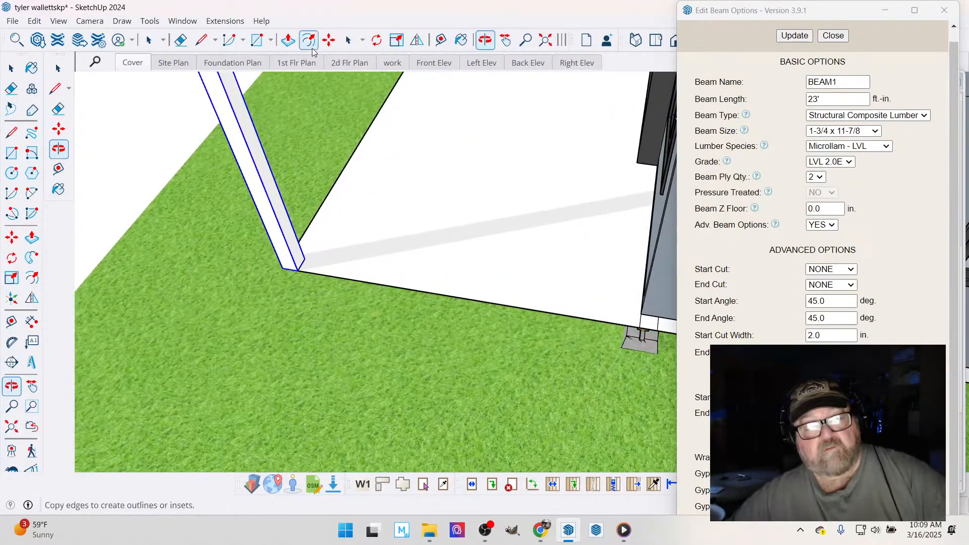
{"action": "left_click", "coordinate": [329, 39]}
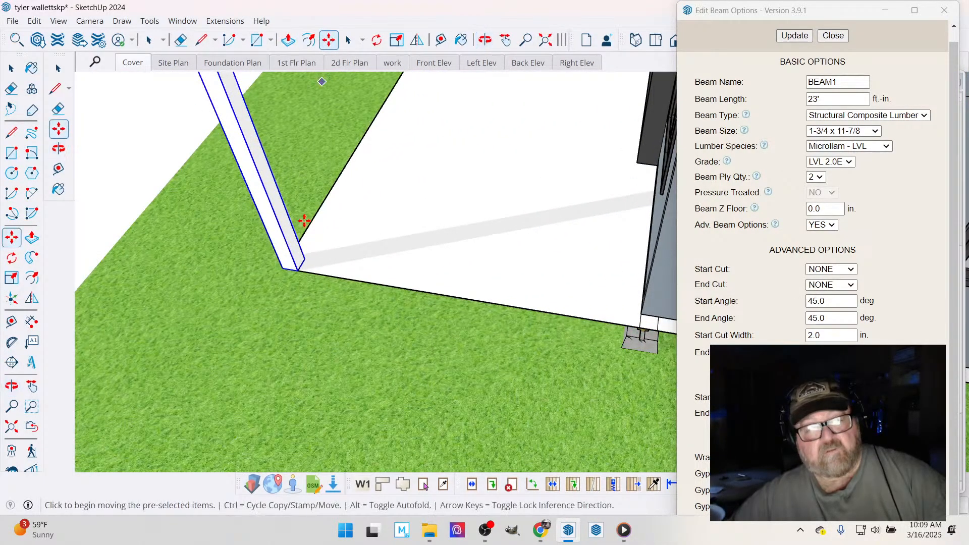
{"action": "left_click", "coordinate": [296, 271]}
{"action": "key", "text": "ctrl"}
{"action": "scroll", "coordinate": [282, 277], "scroll_direction": "down", "scroll_amount": 3}
{"action": "scroll", "coordinate": [577, 307], "scroll_direction": "up", "scroll_amount": 4}
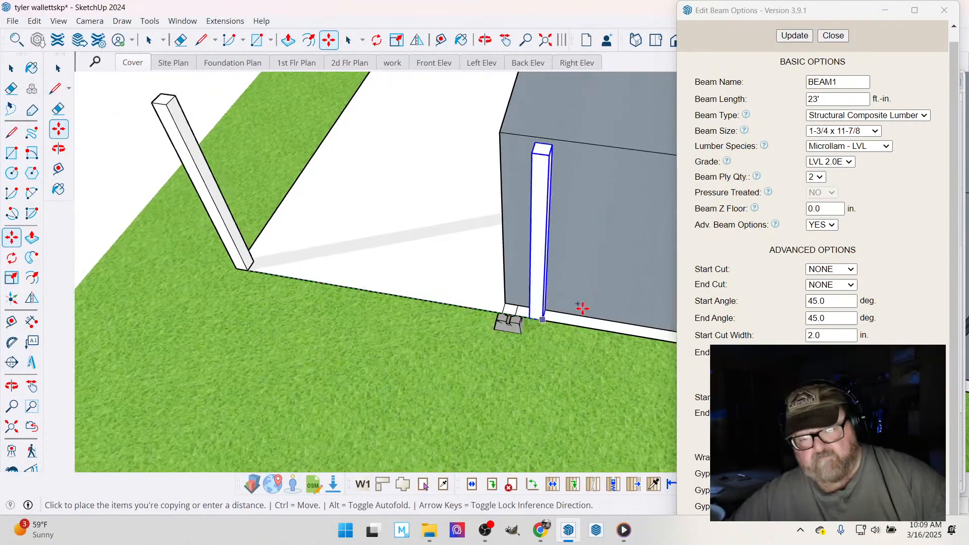
{"action": "scroll", "coordinate": [485, 326], "scroll_direction": "up", "scroll_amount": 2}
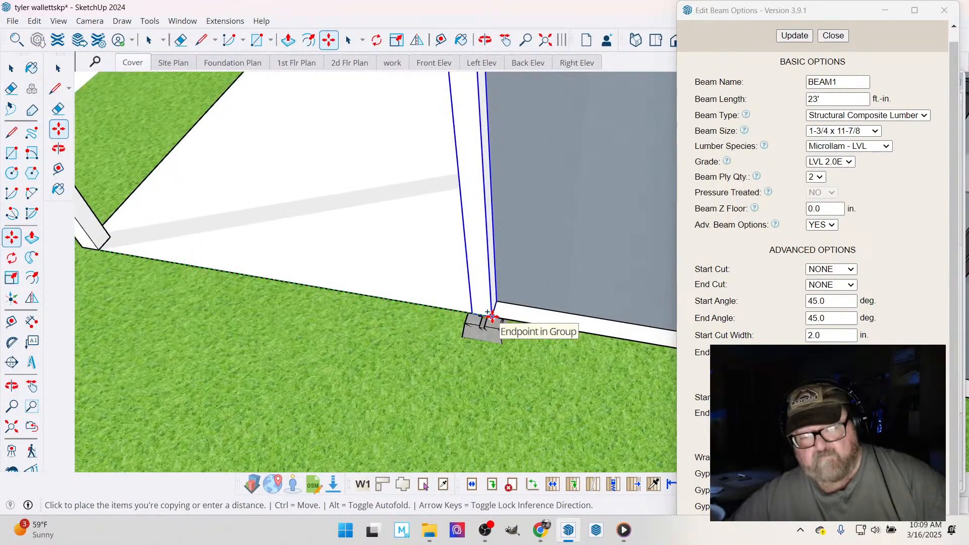
{"action": "left_click", "coordinate": [483, 327]}
- Extend the house-corner post's bottom face down to the lower part of the concrete pier block using Push/Pull, and leave the group
{"action": "left_click", "coordinate": [485, 40]}
{"action": "left_click_drag", "start_coordinate": [497, 222], "coordinate": [475, 177]}
{"action": "scroll", "coordinate": [488, 281], "scroll_direction": "up", "scroll_amount": 4}
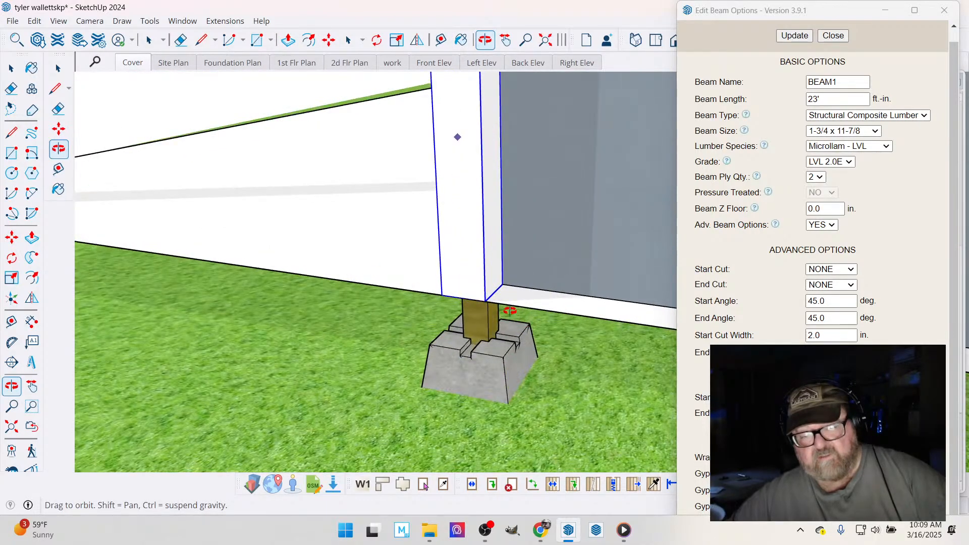
{"action": "left_click_drag", "start_coordinate": [510, 310], "coordinate": [264, 195]}
{"action": "left_click", "coordinate": [58, 68]}
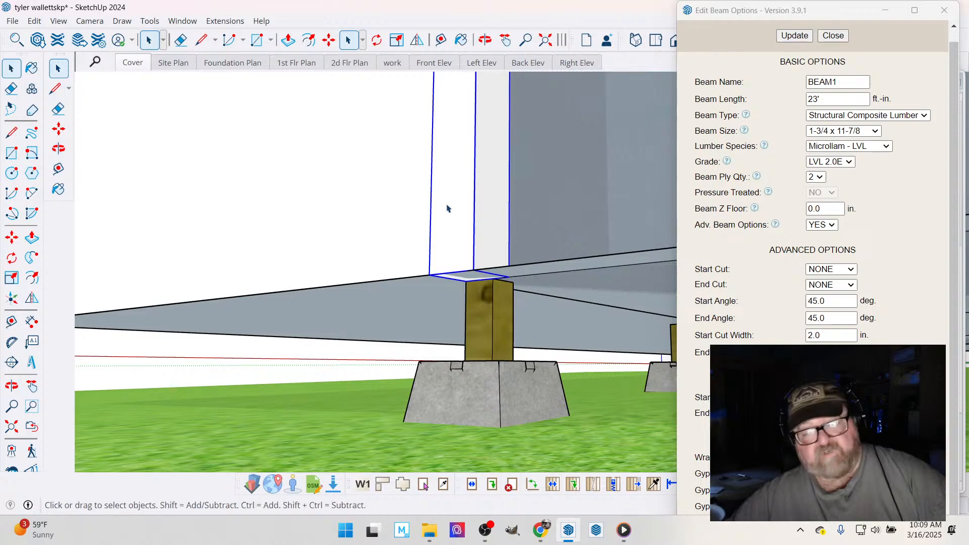
{"action": "double_click", "coordinate": [464, 207]}
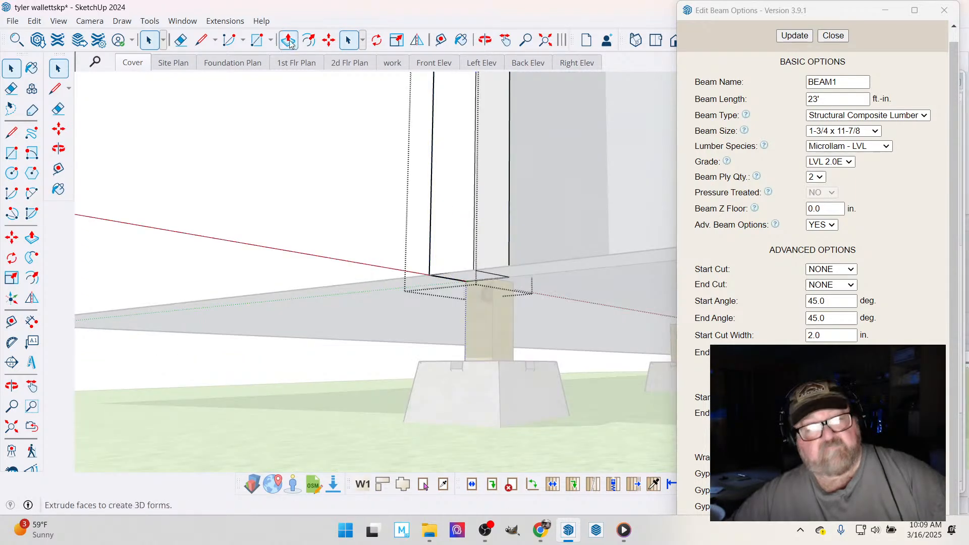
{"action": "key", "text": "p"}
{"action": "left_click", "coordinate": [461, 288]}
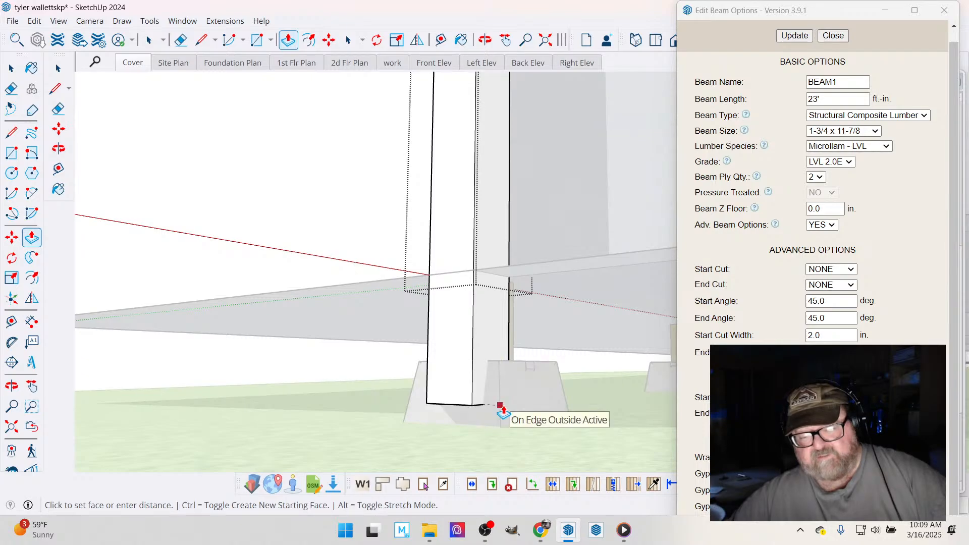
{"action": "left_click", "coordinate": [500, 407]}
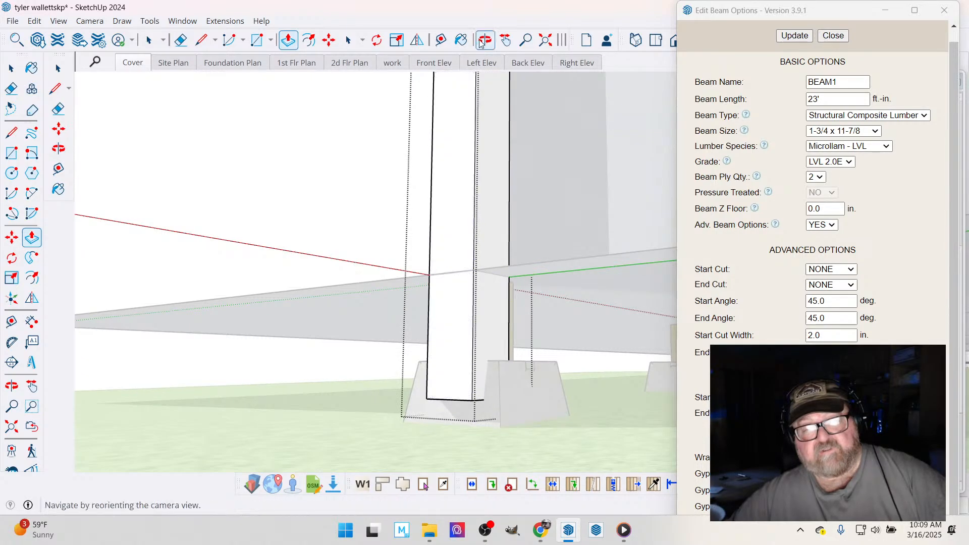
{"action": "left_click", "coordinate": [484, 40]}
{"action": "left_click_drag", "start_coordinate": [485, 202], "coordinate": [574, 360]}
{"action": "left_click", "coordinate": [11, 69]}
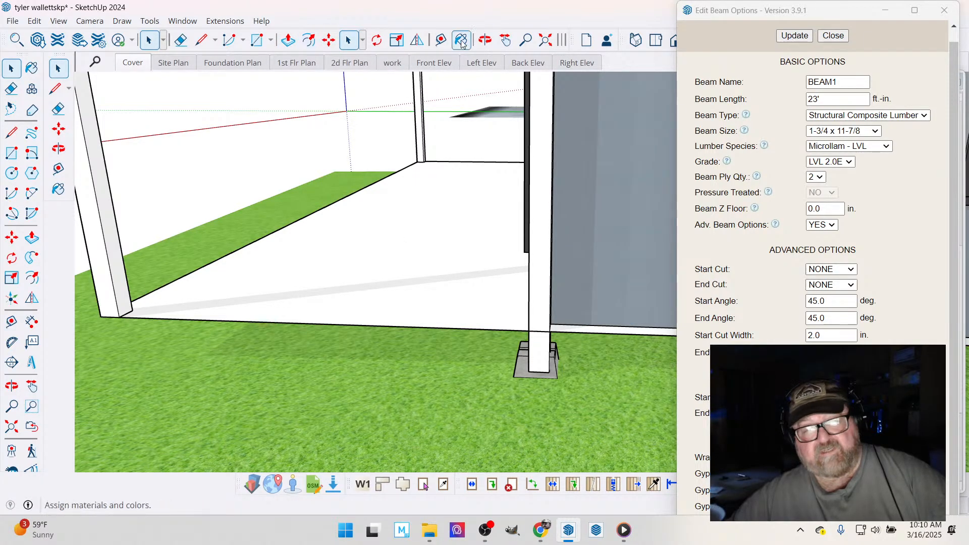
- Draw a square footing outline on the slab surface between the corner post and the house-corner post
{"action": "key", "text": "o"}
{"action": "left_click_drag", "start_coordinate": [458, 262], "coordinate": [394, 274]}
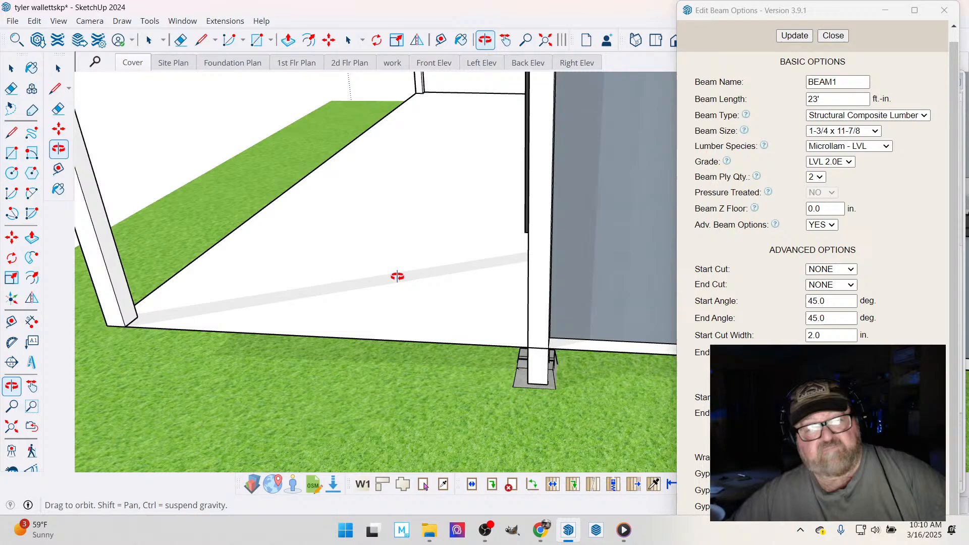
{"action": "left_click", "coordinate": [257, 41]}
{"action": "left_click", "coordinate": [386, 279]}
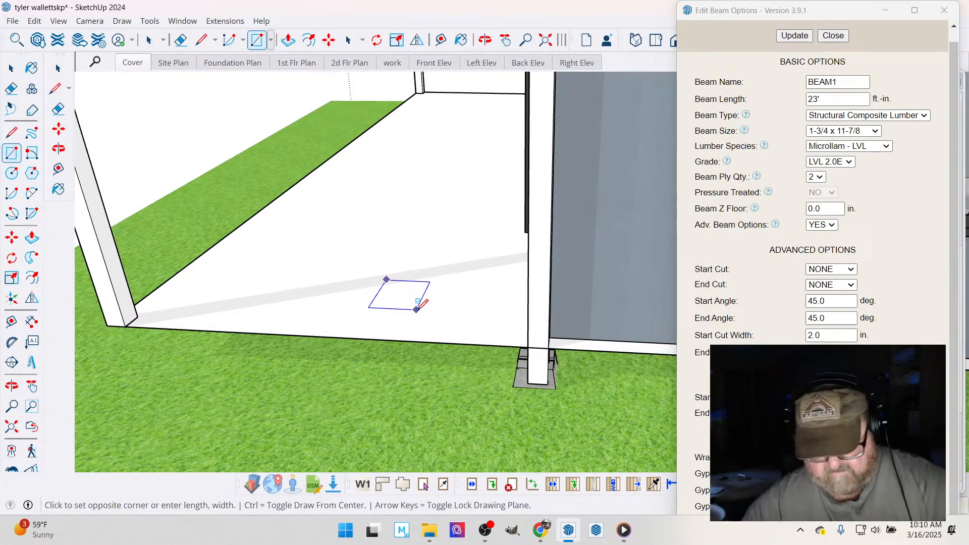
{"action": "key", "text": "Return"}
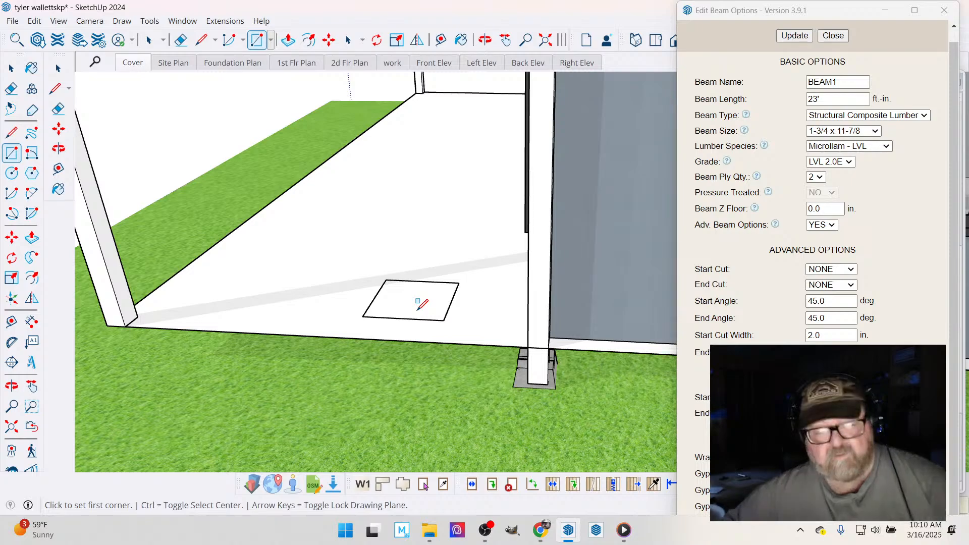
- Extrude the square upward into a footing block and make the whole block a group
{"action": "left_click", "coordinate": [288, 40]}
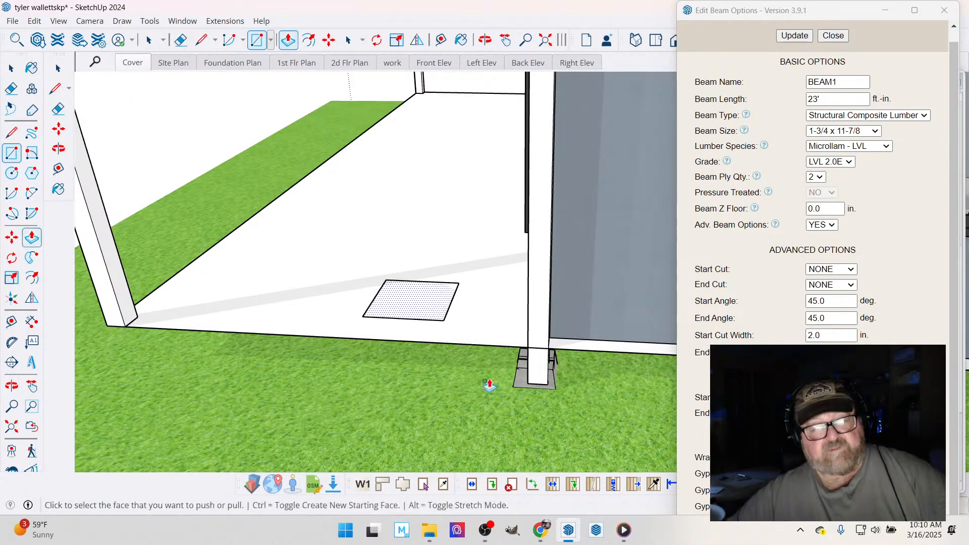
{"action": "left_click", "coordinate": [394, 301]}
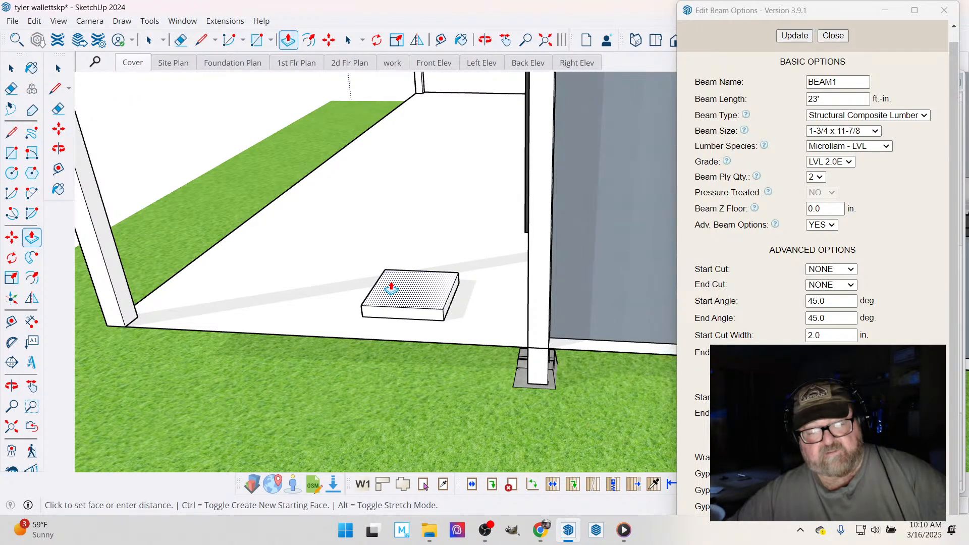
{"action": "left_click", "coordinate": [408, 286]}
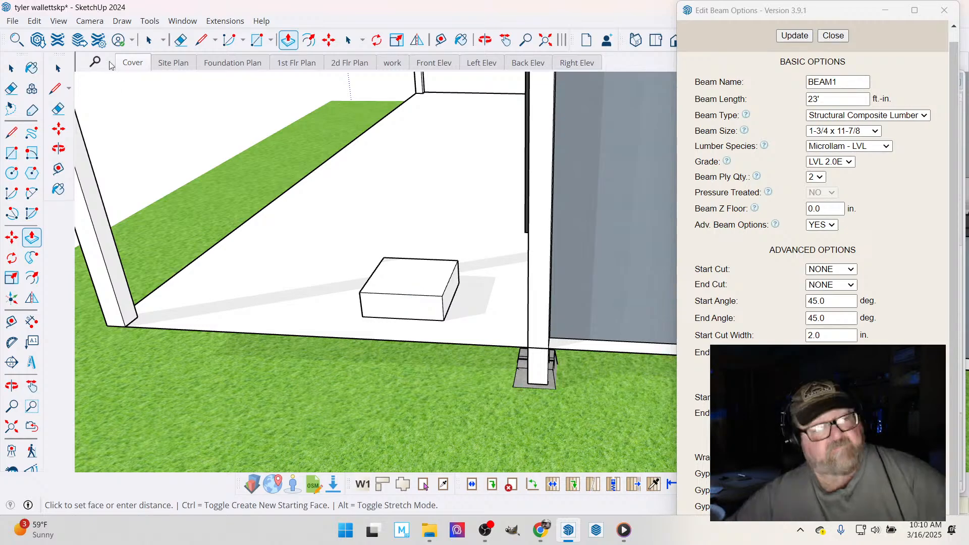
{"action": "key", "text": "space"}
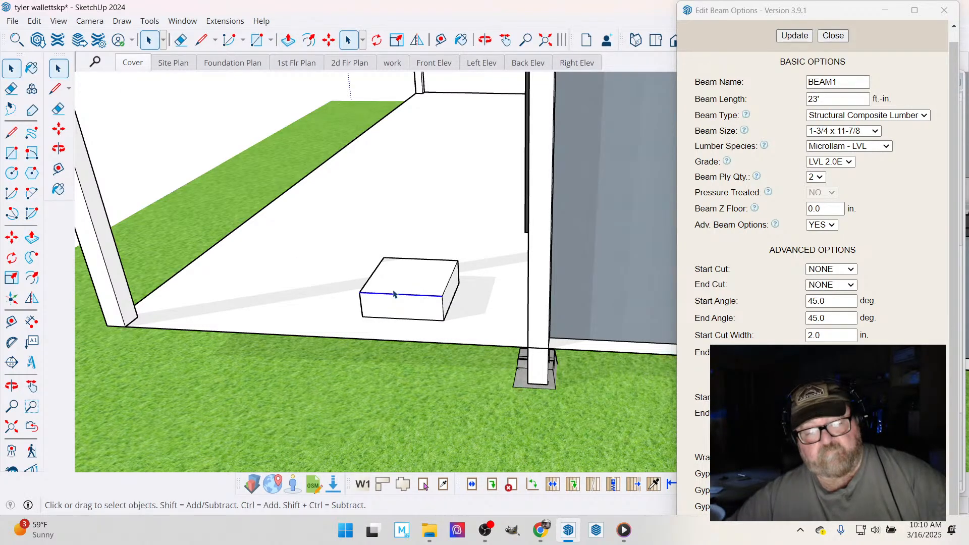
{"action": "left_click", "coordinate": [395, 292]}
{"action": "triple_click", "coordinate": [395, 293]}
{"action": "right_click", "coordinate": [400, 289]}
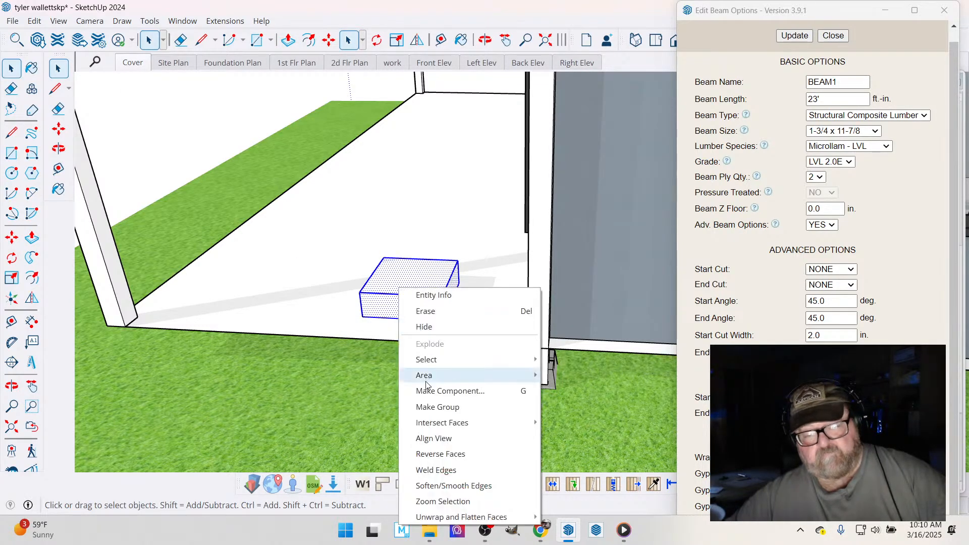
{"action": "left_click", "coordinate": [434, 407]}
- Move the footing block by its top side-edge midpoint to the extended post's bottom corner, and slide it sideways to centre on the post
{"action": "key", "text": "m"}
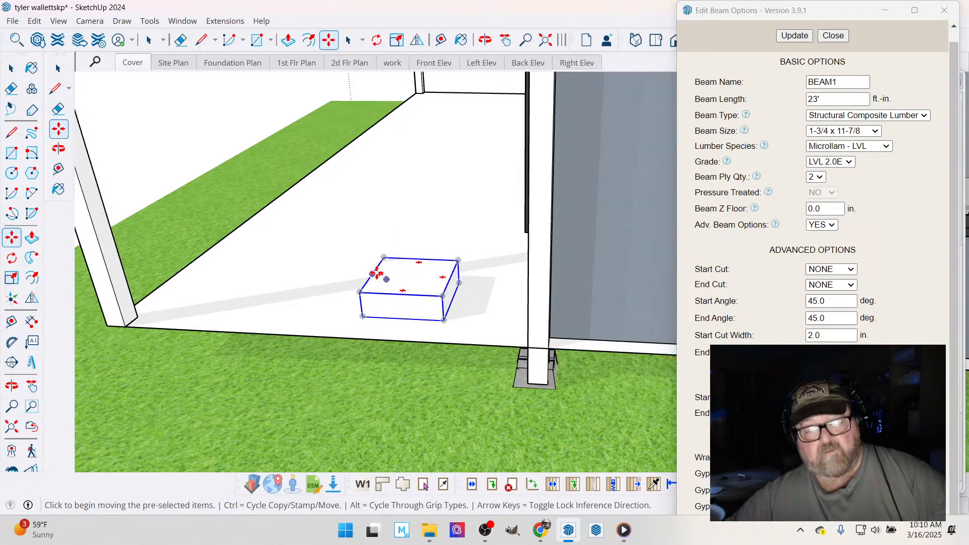
{"action": "left_click", "coordinate": [379, 274]}
{"action": "scroll", "coordinate": [492, 371], "scroll_direction": "up", "scroll_amount": 3}
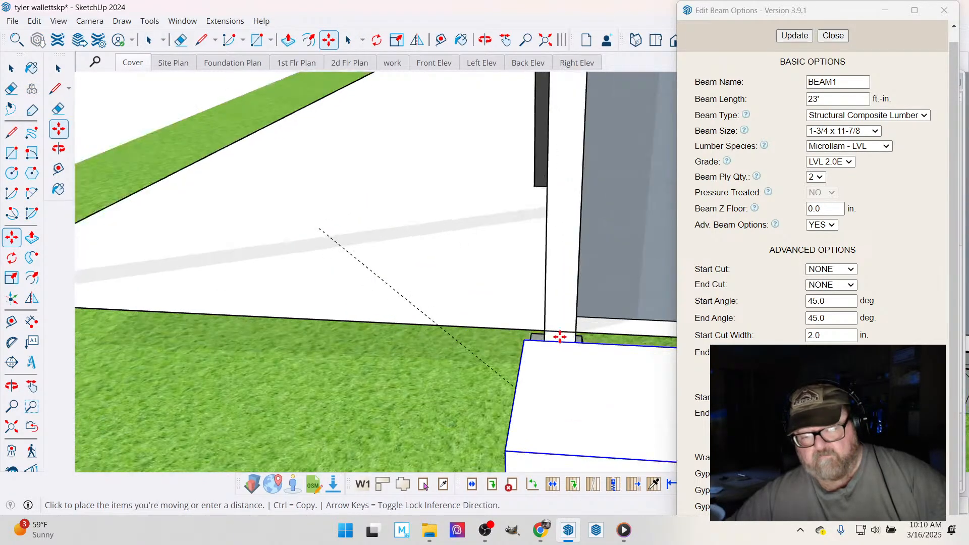
{"action": "left_click", "coordinate": [548, 256]}
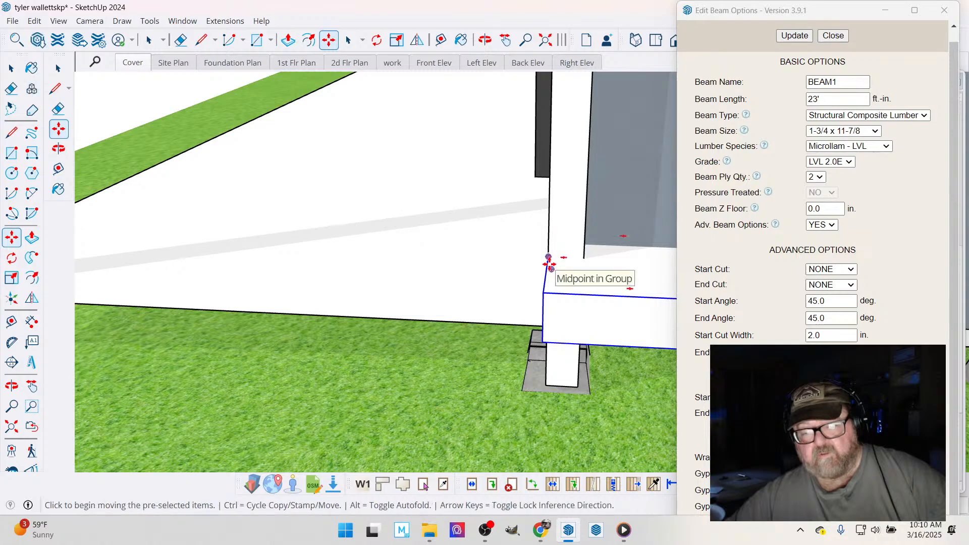
{"action": "left_click", "coordinate": [549, 254]}
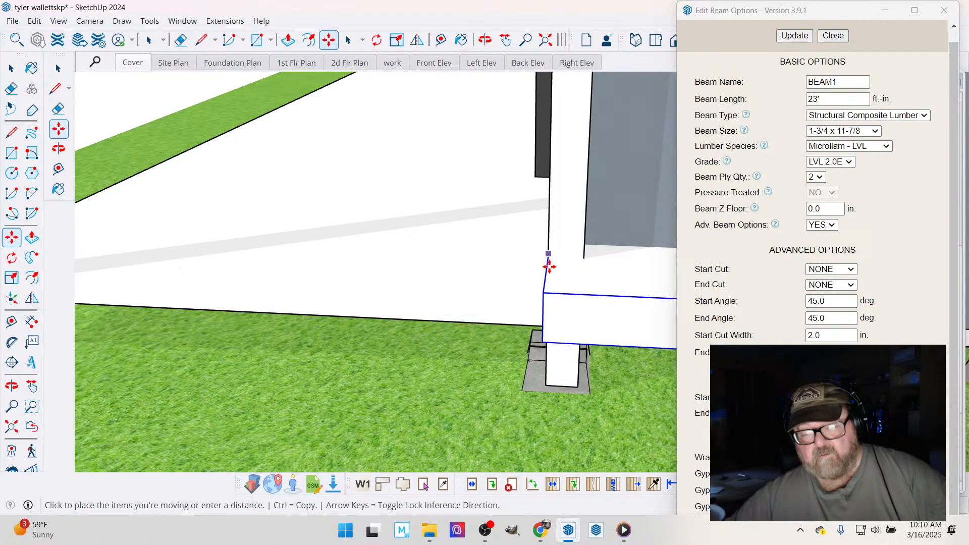
{"action": "left_click", "coordinate": [548, 385]}
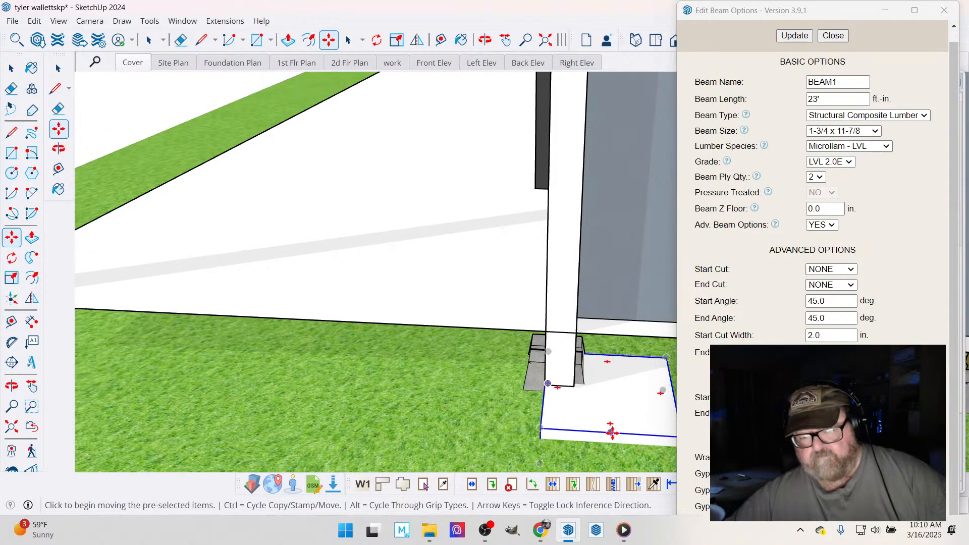
{"action": "left_click", "coordinate": [612, 432]}
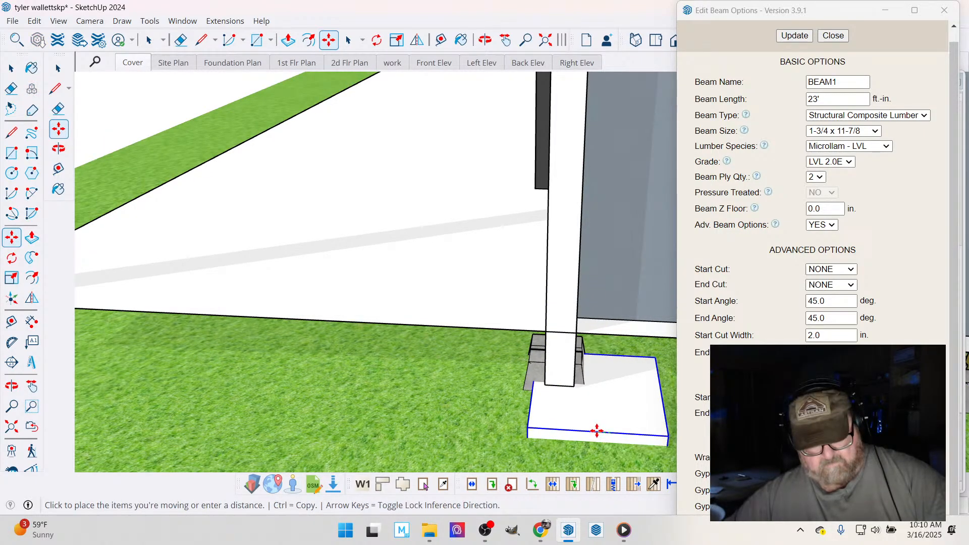
{"action": "left_click", "coordinate": [575, 389]}
- Slide the footing block sideways along the red axis to centre it under the extended house-corner post
{"action": "scroll", "coordinate": [461, 394], "scroll_direction": "down", "scroll_amount": 3}
{"action": "key", "text": "o"}
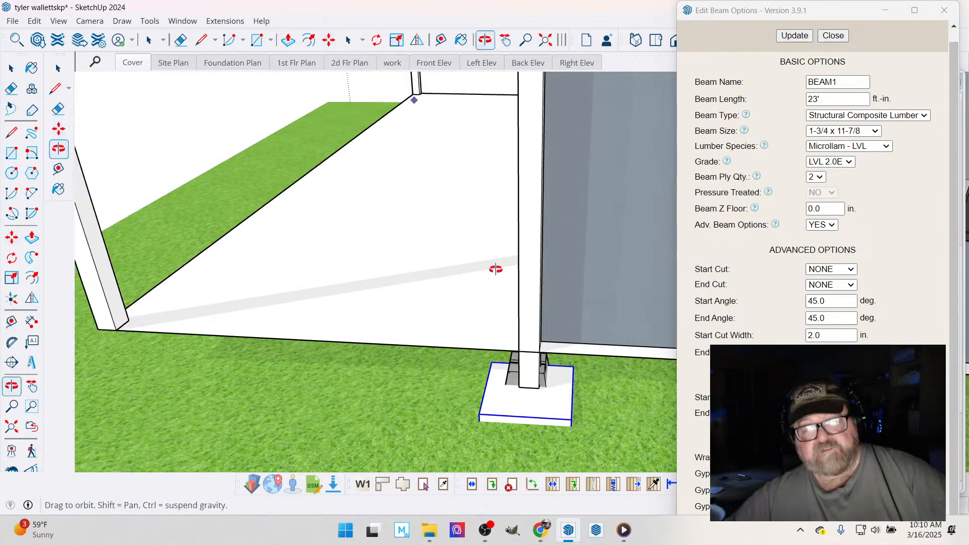
{"action": "left_click_drag", "start_coordinate": [493, 310], "coordinate": [355, 275]}
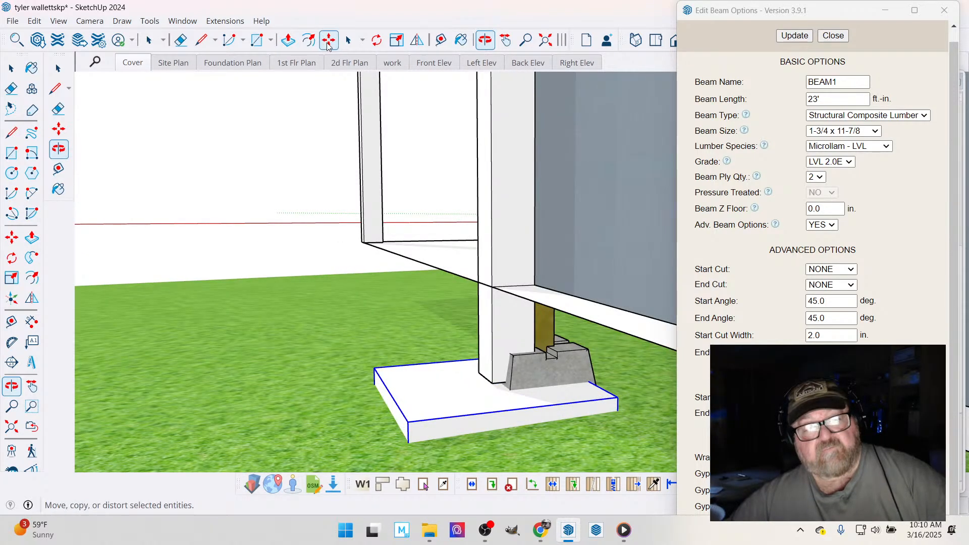
{"action": "left_click", "coordinate": [328, 44]}
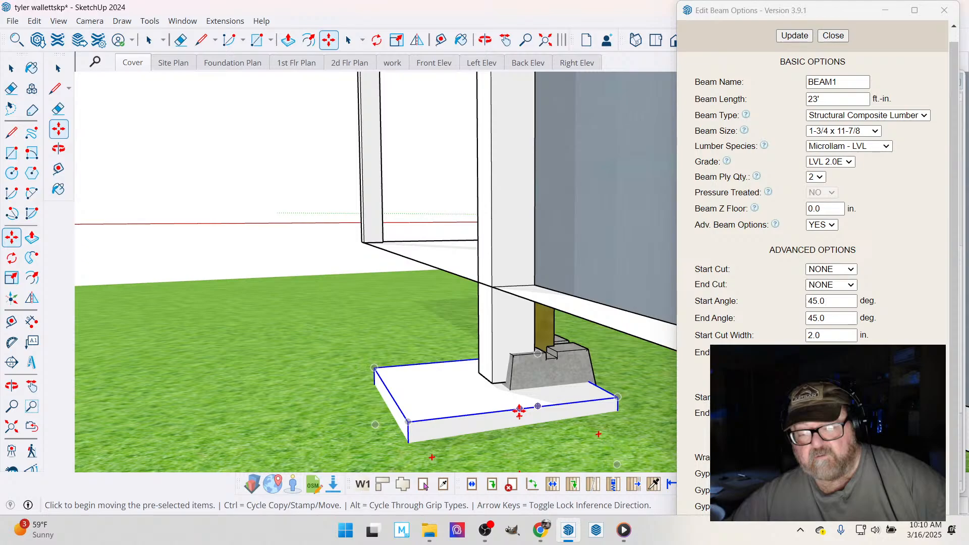
{"action": "left_click", "coordinate": [520, 411]}
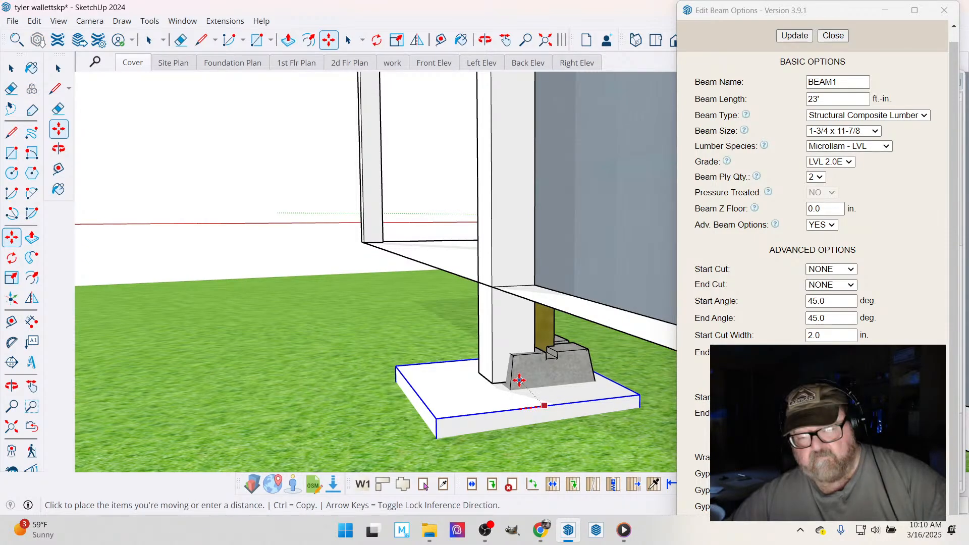
{"action": "left_click", "coordinate": [515, 283]}
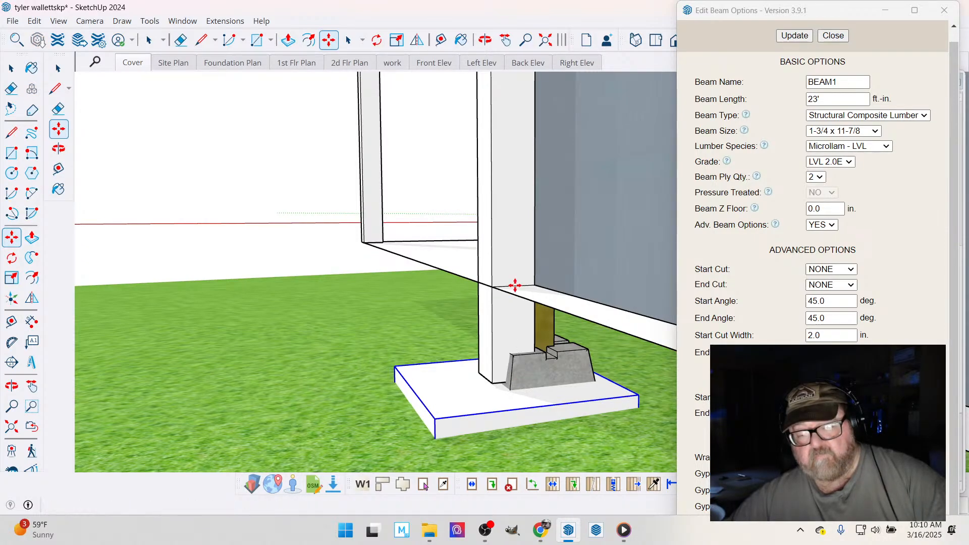
- Examine the footing, the extended post and the adjacent pier block from several sides and from ground level
{"action": "middle_click_drag", "start_coordinate": [417, 317], "coordinate": [421, 313]}
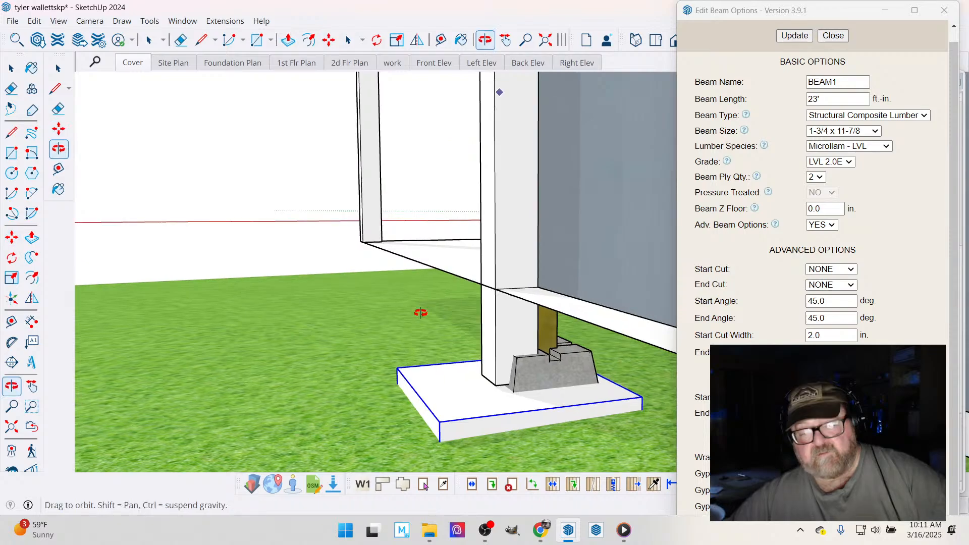
{"action": "left_click_drag", "start_coordinate": [421, 313], "coordinate": [575, 213]}
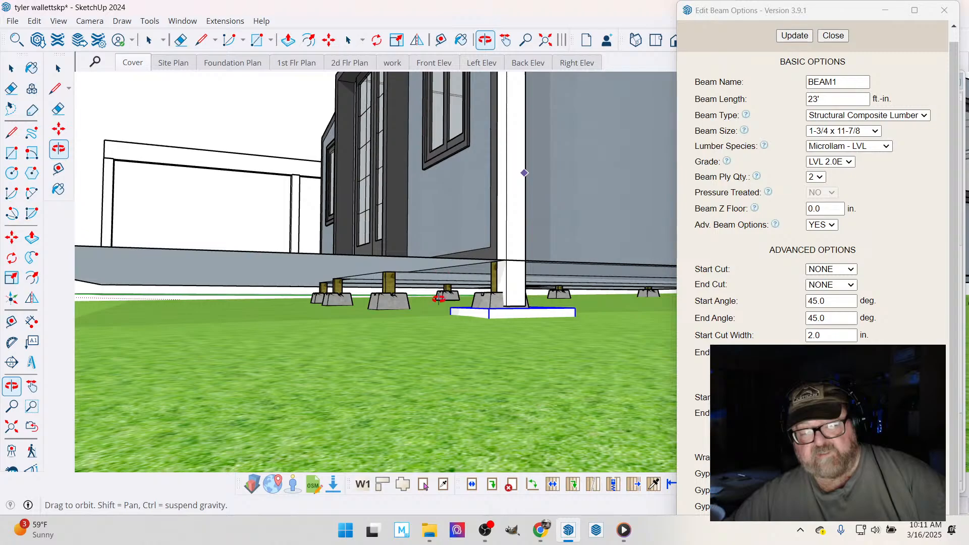
{"action": "left_click_drag", "start_coordinate": [438, 299], "coordinate": [494, 277]}
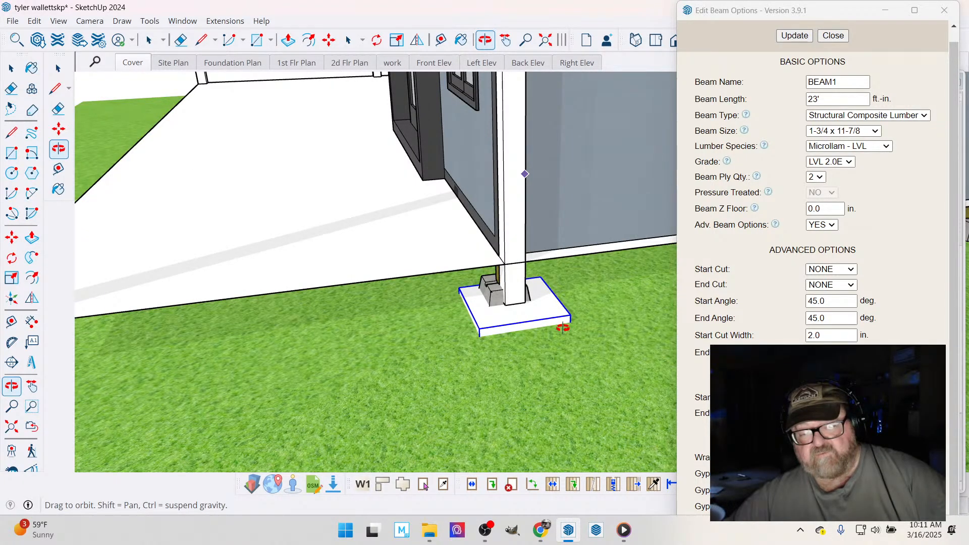
{"action": "left_click_drag", "start_coordinate": [524, 323], "coordinate": [479, 302]}
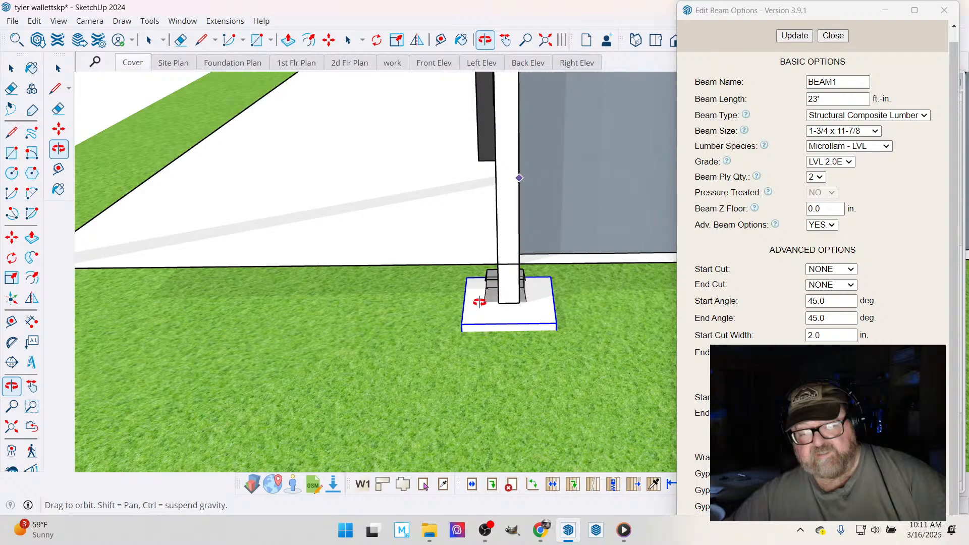
{"action": "scroll", "coordinate": [514, 321], "scroll_direction": "up", "scroll_amount": 3}
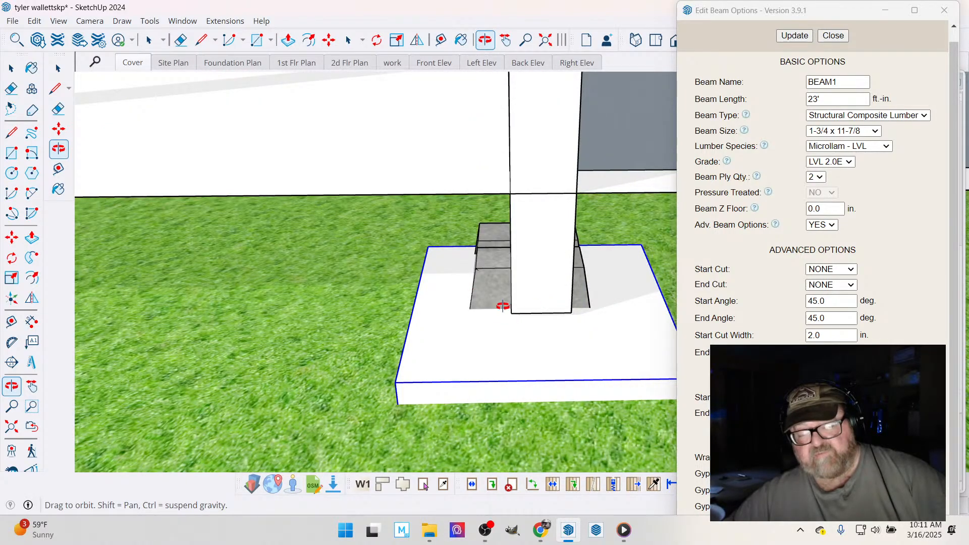
{"action": "scroll", "coordinate": [470, 316], "scroll_direction": "down", "scroll_amount": 2}
{"action": "left_click_drag", "start_coordinate": [469, 317], "coordinate": [421, 299]}
{"action": "scroll", "coordinate": [500, 286], "scroll_direction": "down", "scroll_amount": 3}
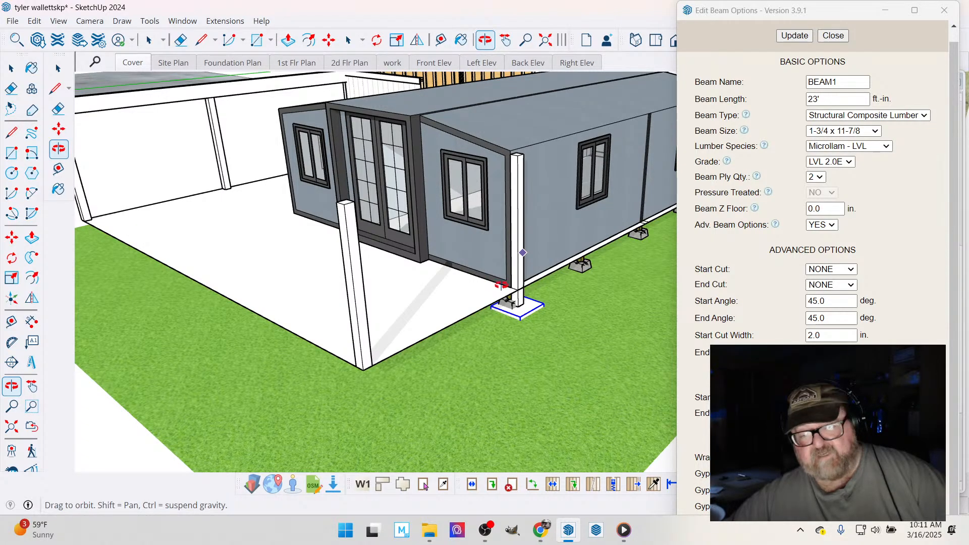
{"action": "scroll", "coordinate": [501, 285], "scroll_direction": "up", "scroll_amount": 3}
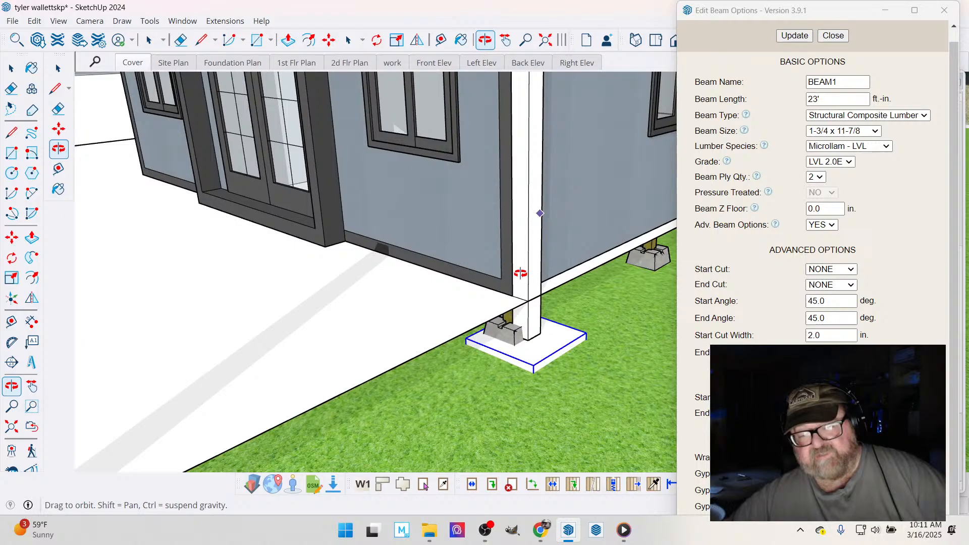
{"action": "left_click_drag", "start_coordinate": [520, 273], "coordinate": [500, 322]}
{"action": "scroll", "coordinate": [365, 252], "scroll_direction": "down", "scroll_amount": 3}
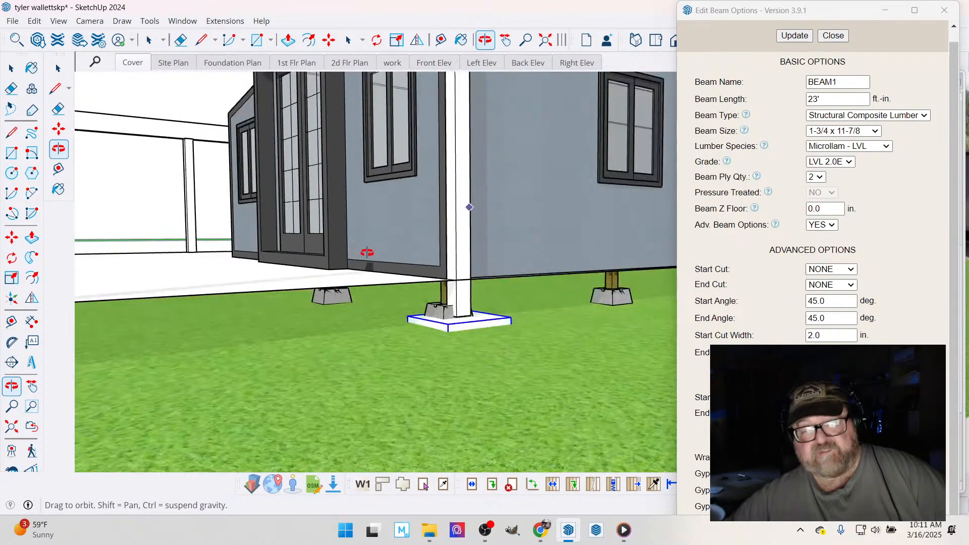
{"action": "left_click_drag", "start_coordinate": [367, 252], "coordinate": [514, 292]}
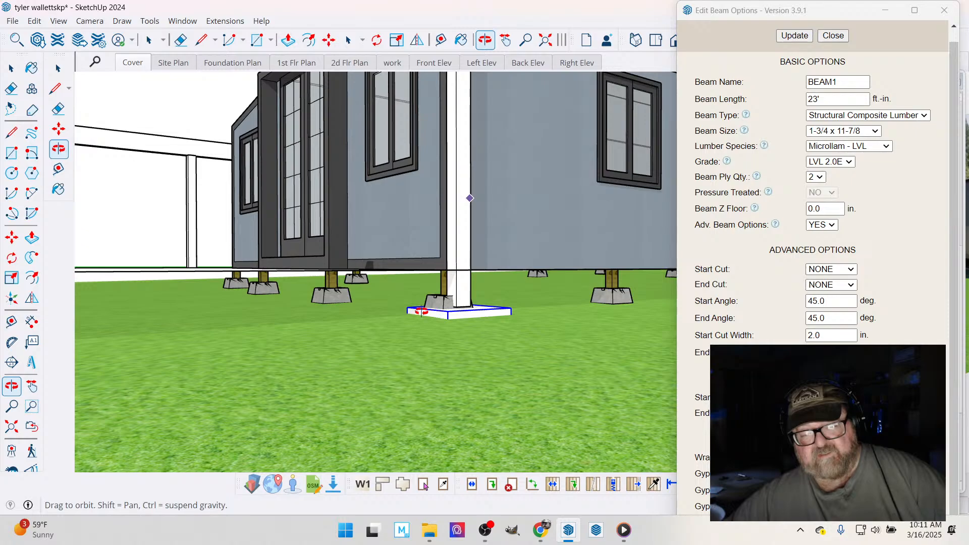
{"action": "left_click_drag", "start_coordinate": [447, 318], "coordinate": [513, 345]}
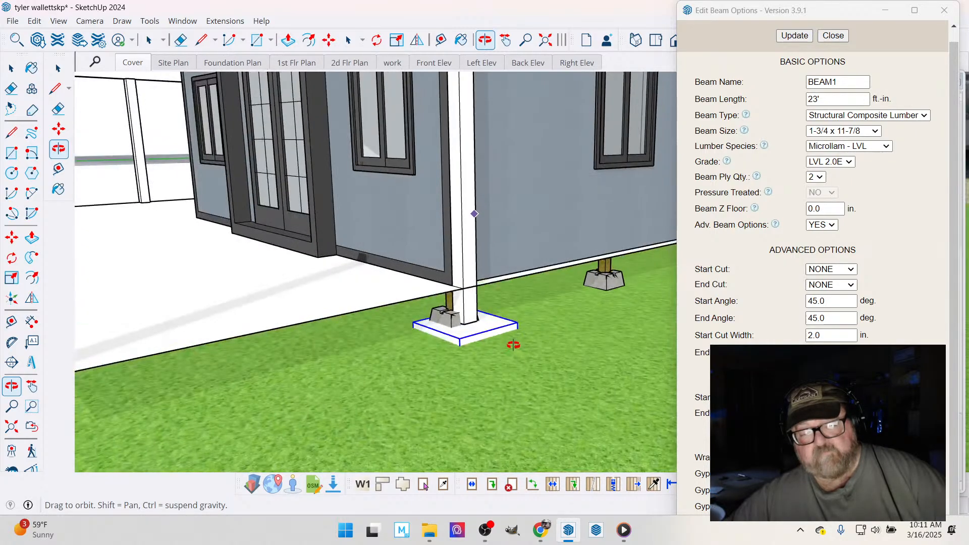
{"action": "scroll", "coordinate": [514, 345], "scroll_direction": "up", "scroll_amount": 5}
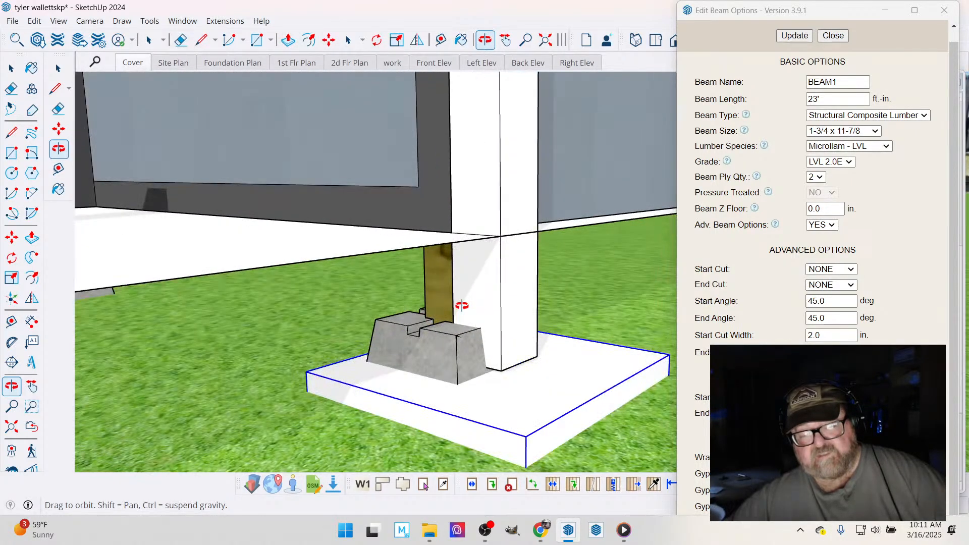
- Delete the concrete pier block beside the house-corner post from within its nested groups
{"action": "left_click_drag", "start_coordinate": [462, 305], "coordinate": [431, 333]}
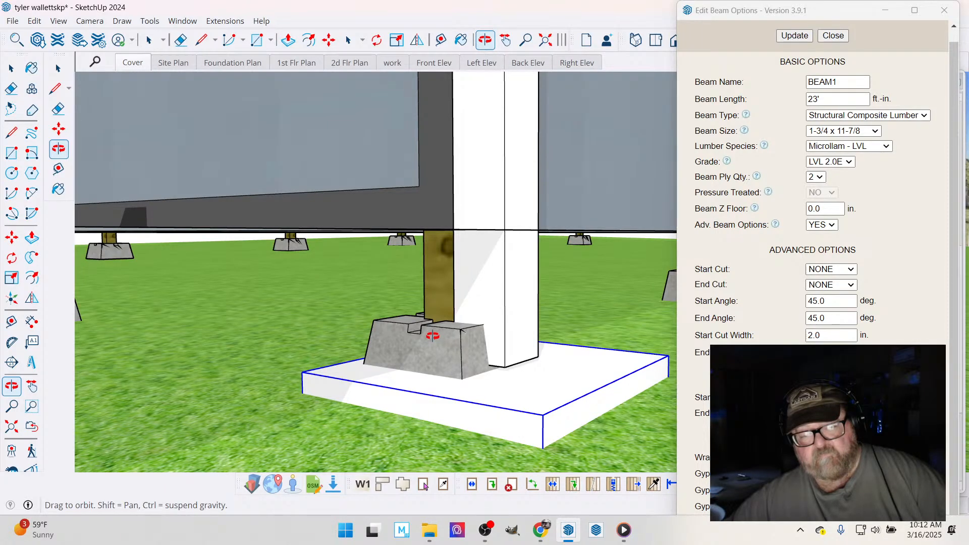
{"action": "left_click", "coordinate": [11, 68]}
{"action": "left_click", "coordinate": [425, 351]}
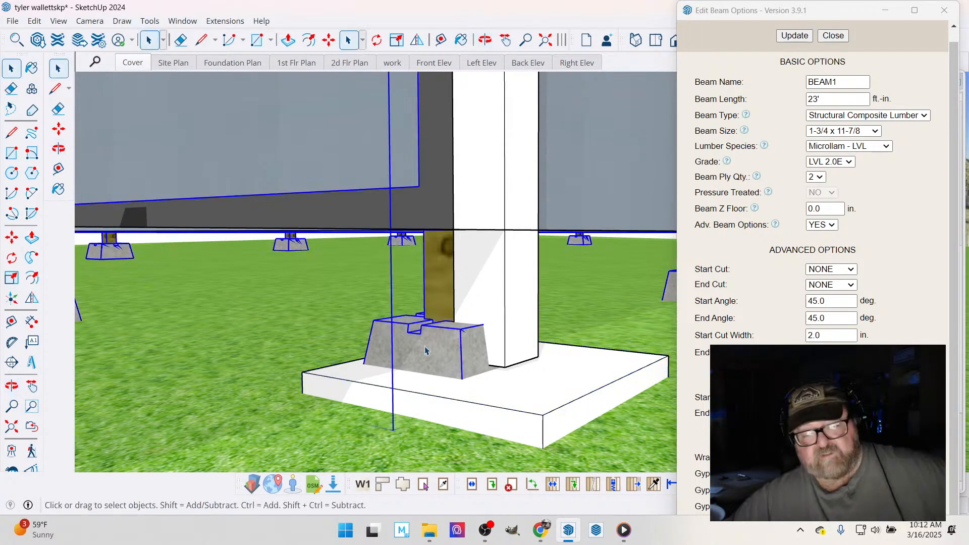
{"action": "double_click", "coordinate": [426, 351]}
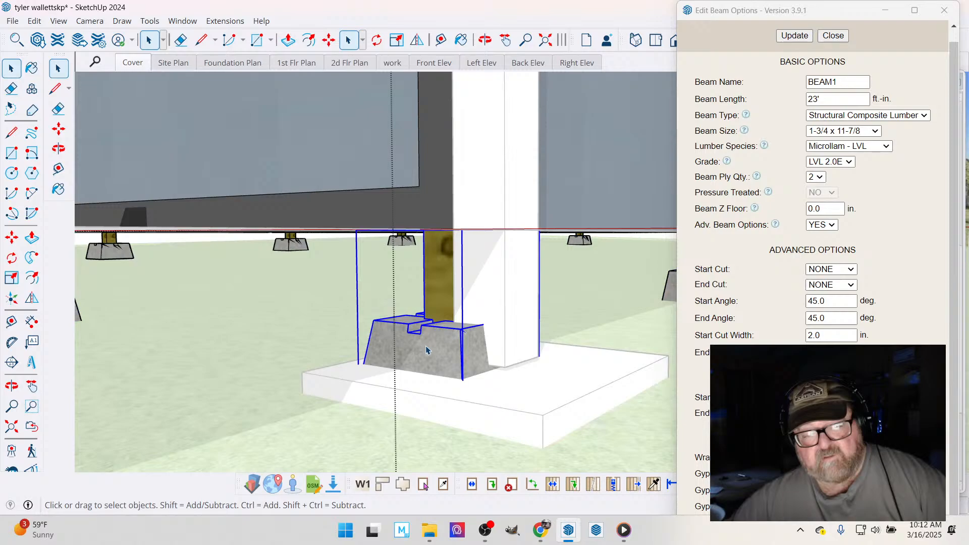
{"action": "double_click", "coordinate": [425, 351]}
{"action": "left_click", "coordinate": [426, 351]}
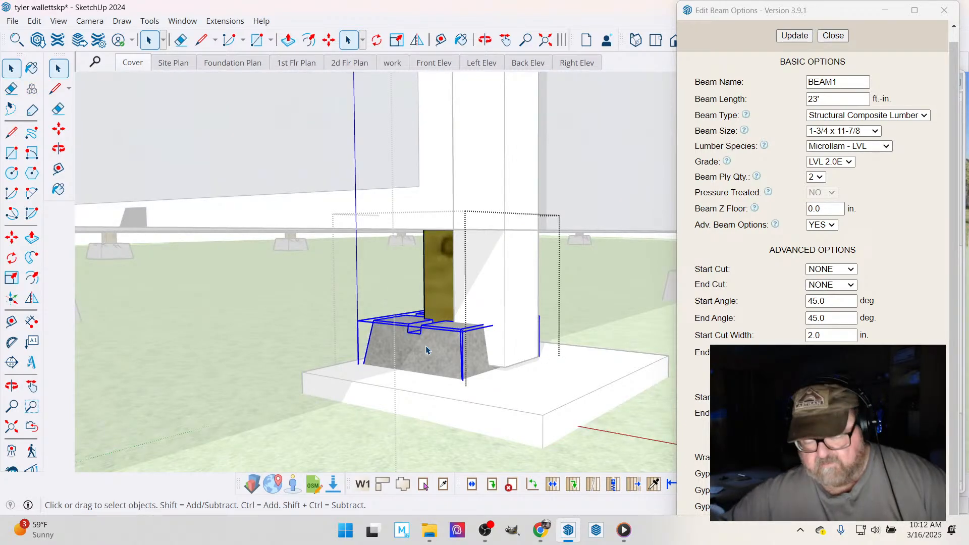
{"action": "key", "text": "Delete"}
{"action": "left_click", "coordinate": [238, 303]}
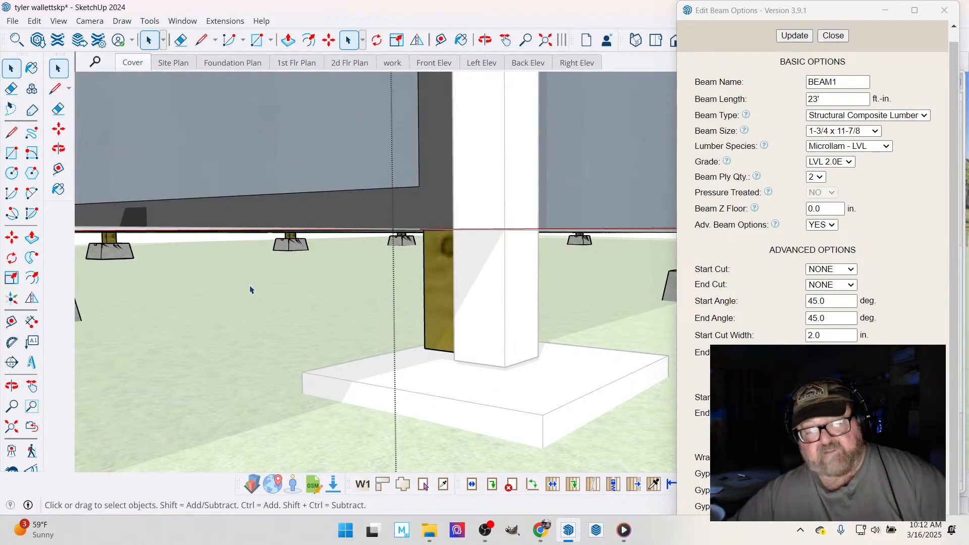
- Lower the bottom of the wooden support inside its group to the level of the adjacent white post's base, and leave the groups
{"action": "left_click", "coordinate": [493, 44]}
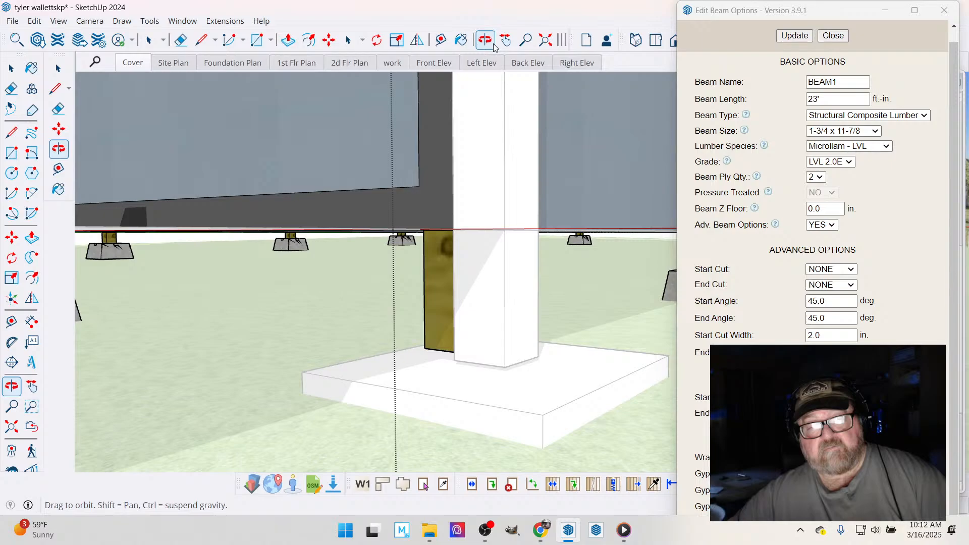
{"action": "left_click_drag", "start_coordinate": [505, 303], "coordinate": [600, 307]}
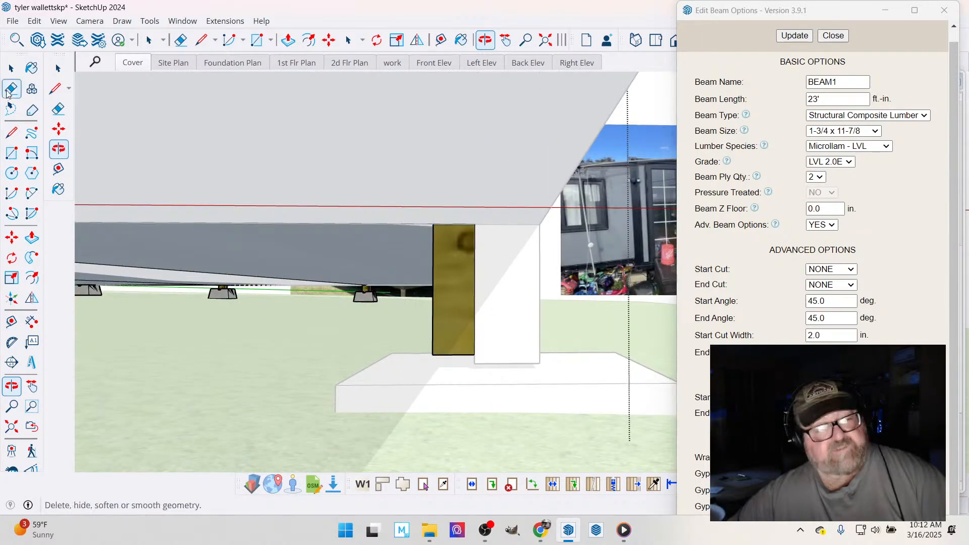
{"action": "left_click", "coordinate": [11, 68]}
{"action": "left_click", "coordinate": [451, 346]}
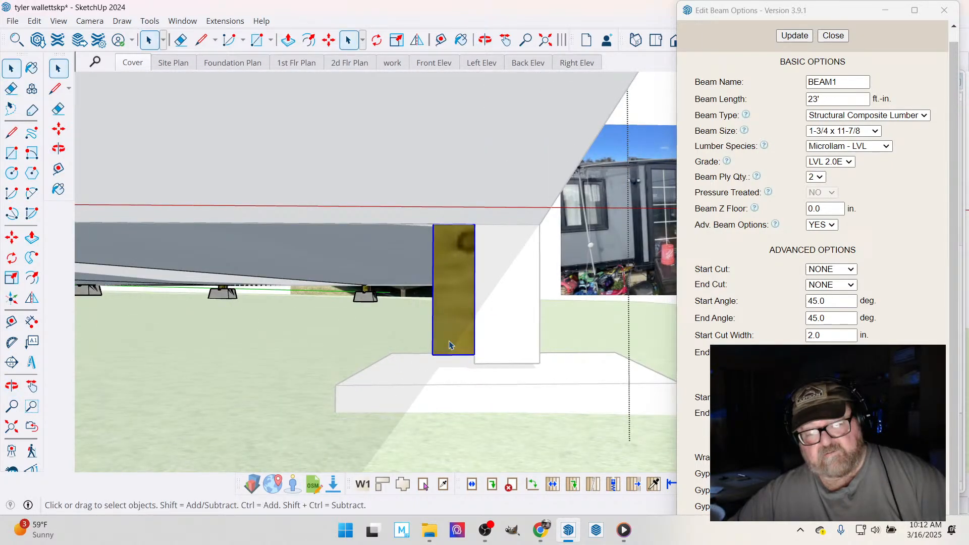
{"action": "double_click", "coordinate": [451, 346]}
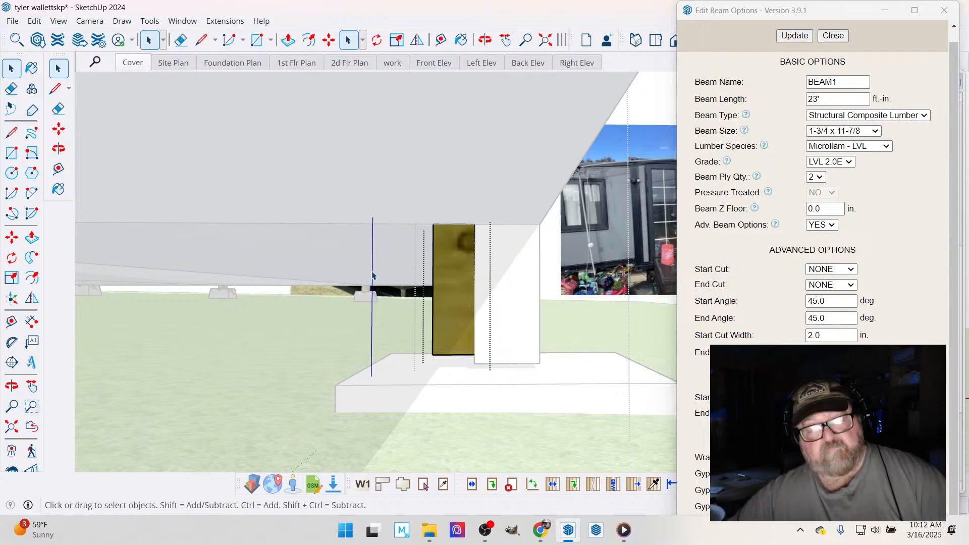
{"action": "left_click", "coordinate": [448, 346]}
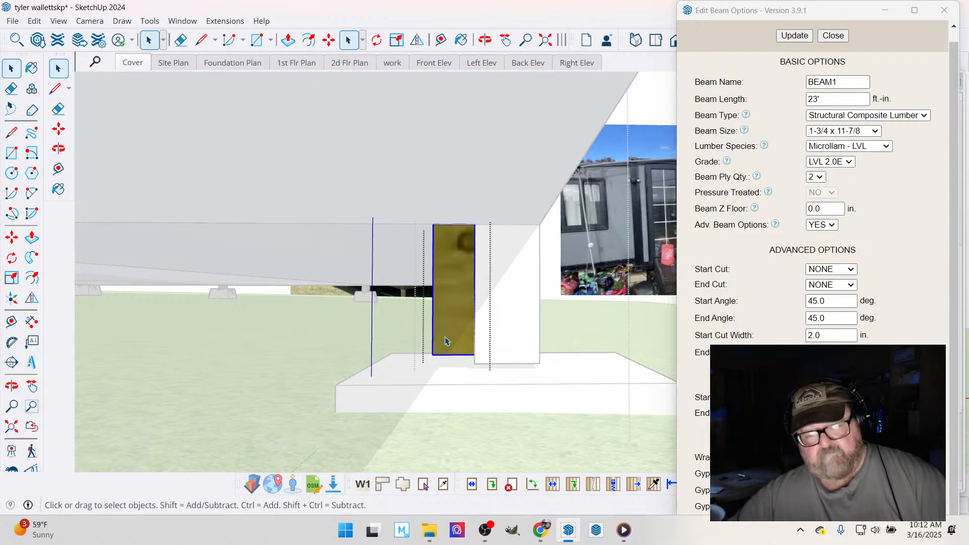
{"action": "double_click", "coordinate": [440, 342]}
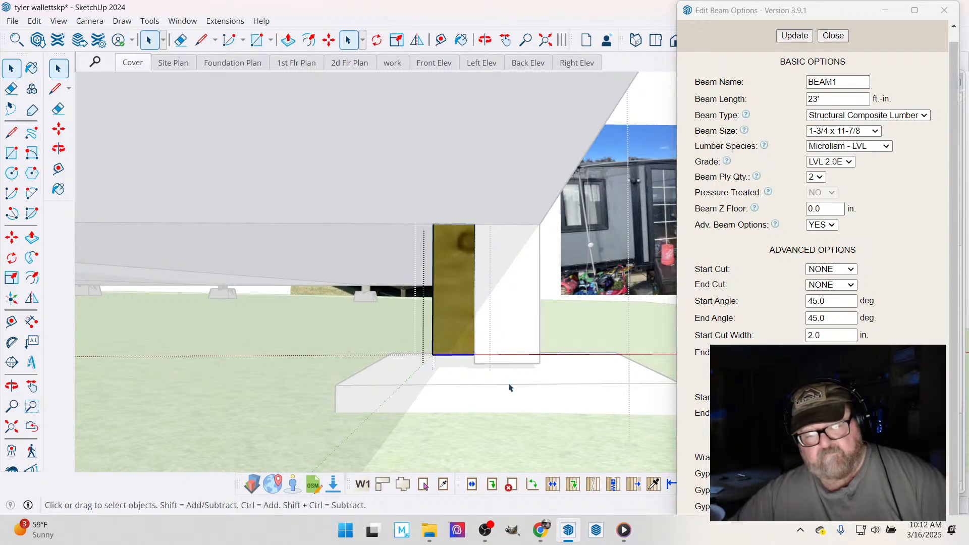
{"action": "left_click", "coordinate": [331, 43]}
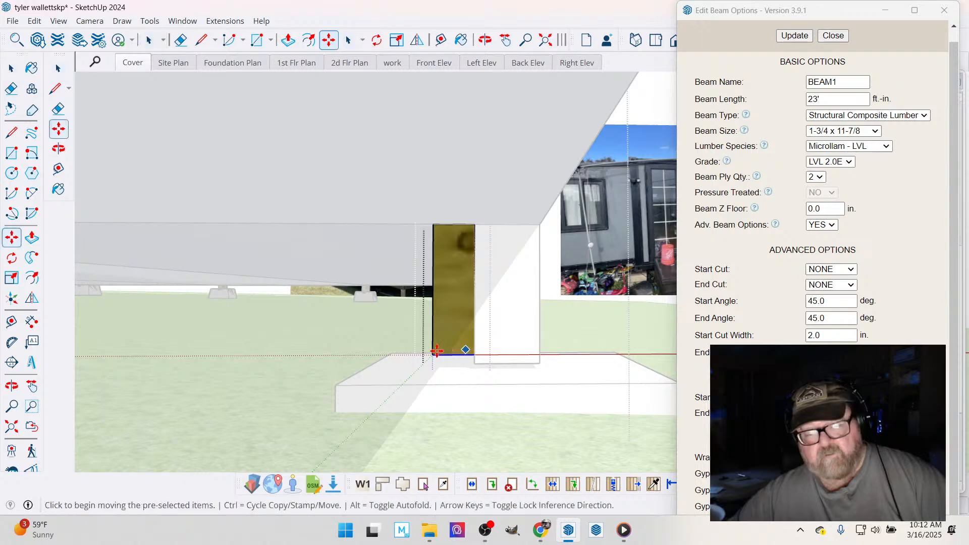
{"action": "left_click", "coordinate": [429, 354]}
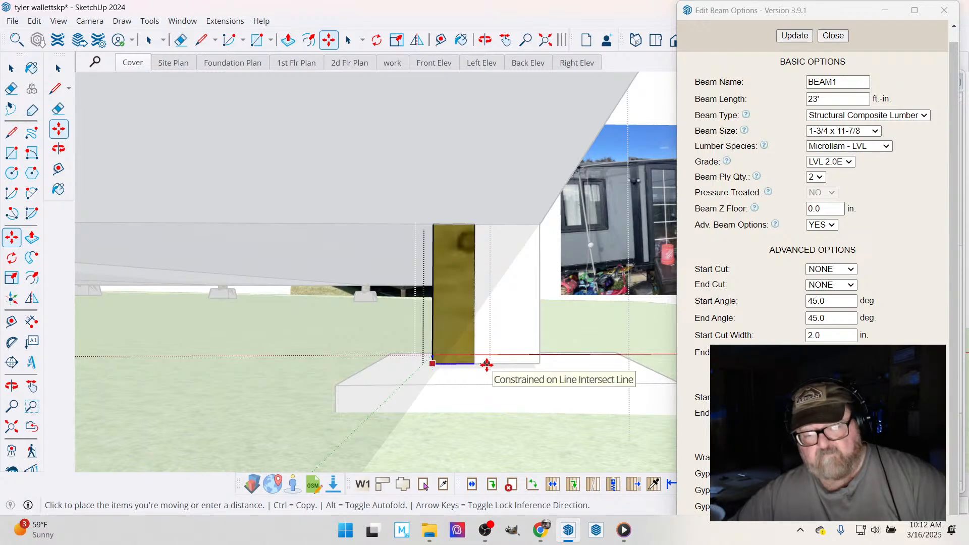
{"action": "left_click", "coordinate": [483, 41]}
{"action": "left_click_drag", "start_coordinate": [453, 384], "coordinate": [145, 240]}
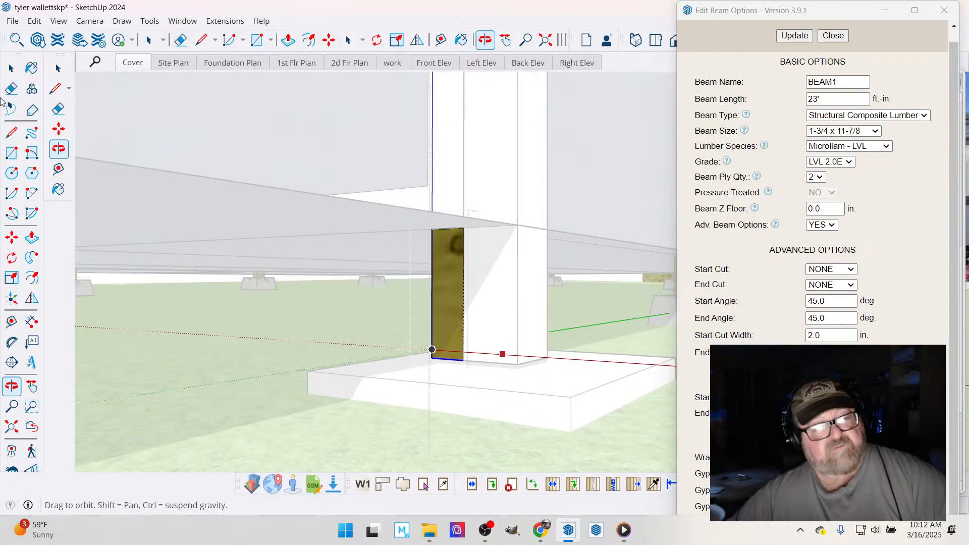
{"action": "key", "text": "space"}
{"action": "left_click", "coordinate": [273, 331]}
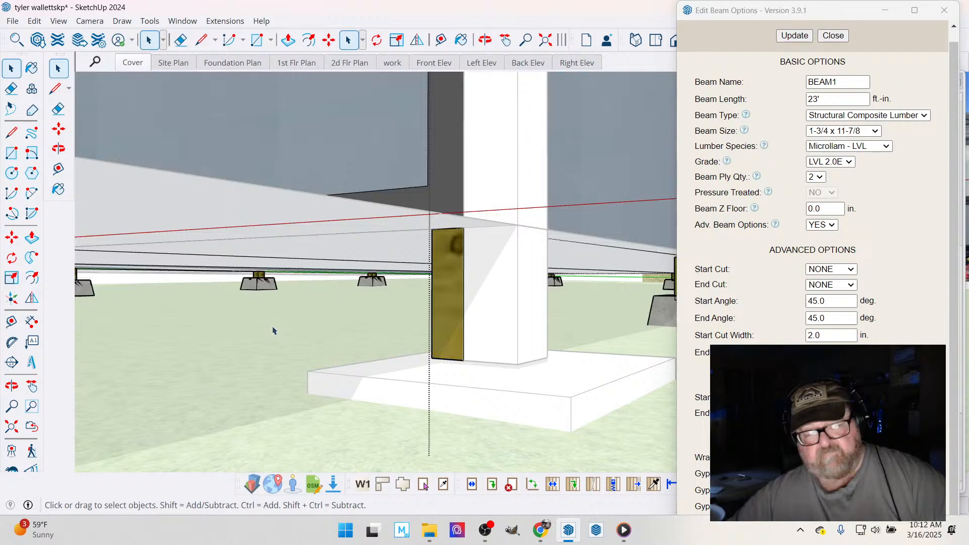
{"action": "left_click", "coordinate": [553, 407]}
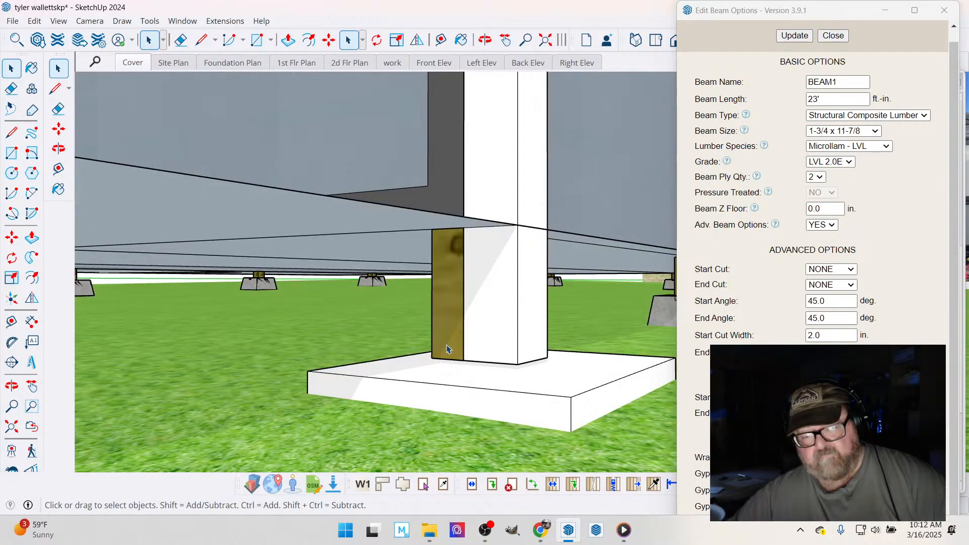
- Move the footing block vertically so its top meets the bottom corner of the extended house-corner post
{"action": "left_click", "coordinate": [448, 361]}
{"action": "left_click", "coordinate": [328, 40]}
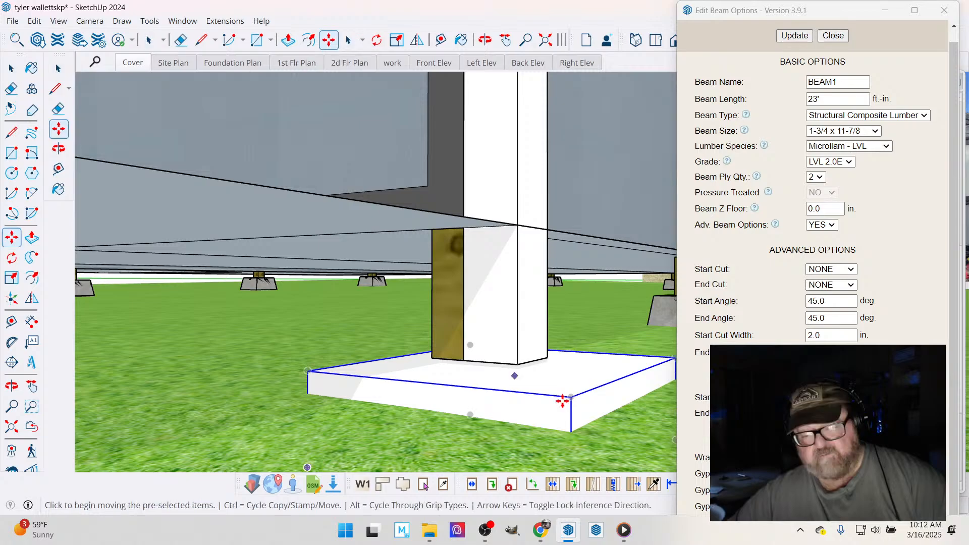
{"action": "left_click", "coordinate": [572, 398]}
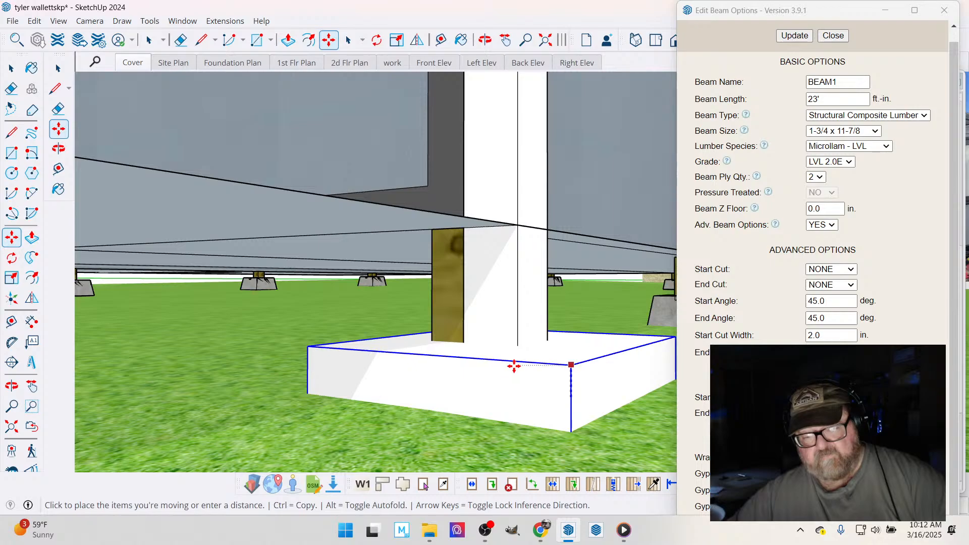
{"action": "scroll", "coordinate": [525, 365], "scroll_direction": "up", "scroll_amount": 3}
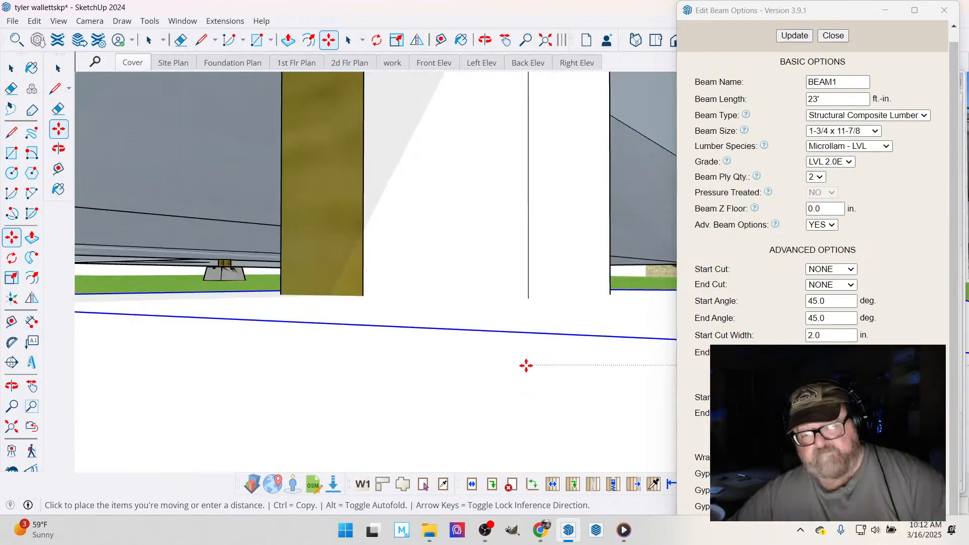
{"action": "scroll", "coordinate": [525, 366], "scroll_direction": "up", "scroll_amount": 2}
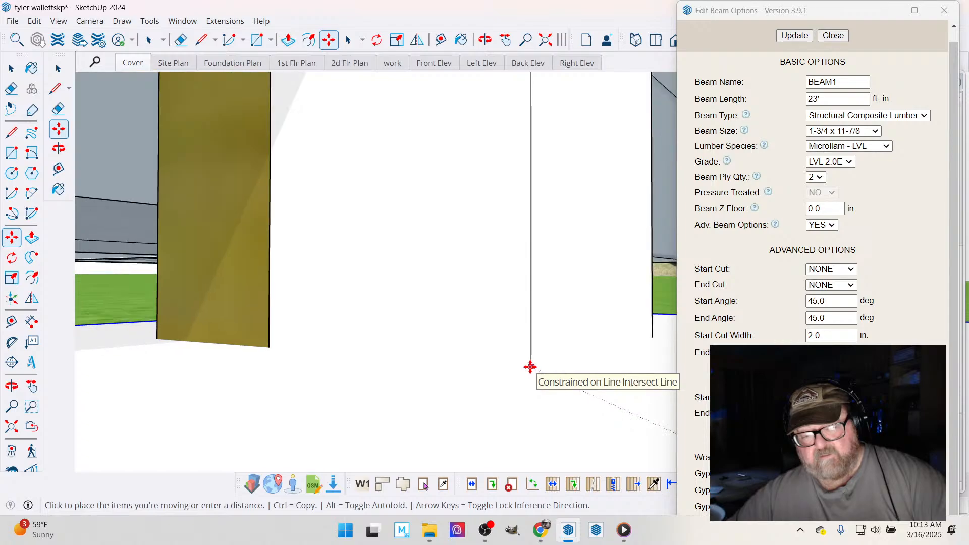
{"action": "scroll", "coordinate": [530, 367], "scroll_direction": "down", "scroll_amount": 4}
{"action": "scroll", "coordinate": [530, 368], "scroll_direction": "up", "scroll_amount": 3}
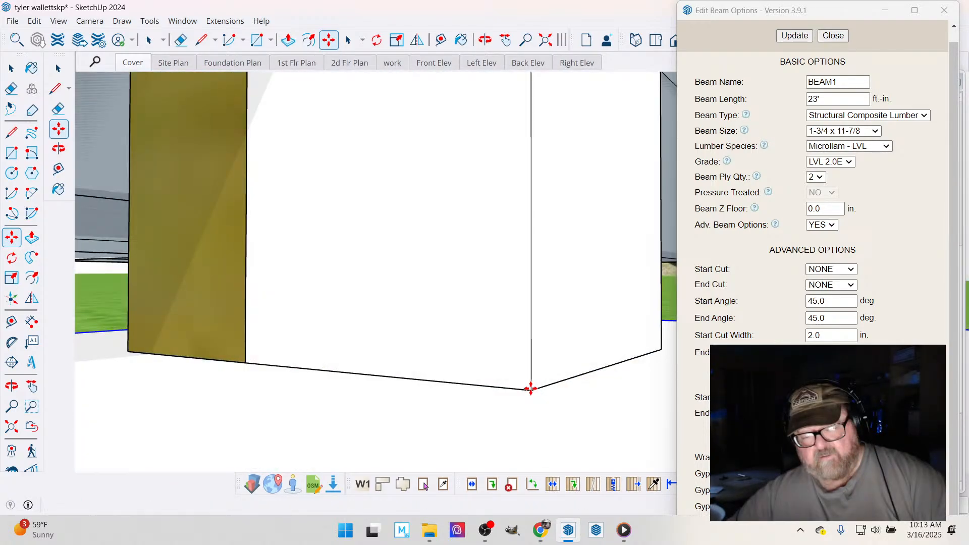
- Examine the footing, the house-corner post and its top at the eave from several sides of the house
{"action": "mouse_move", "coordinate": [530, 389]}
{"action": "middle_mouse_down"}
{"action": "mouse_move", "coordinate": [476, 165]}
{"action": "mouse_move", "coordinate": [407, 338]}
{"action": "mouse_move", "coordinate": [673, 225]}
{"action": "mouse_move", "coordinate": [357, 316]}
{"action": "mouse_move", "coordinate": [455, 321]}
{"action": "middle_mouse_up"}
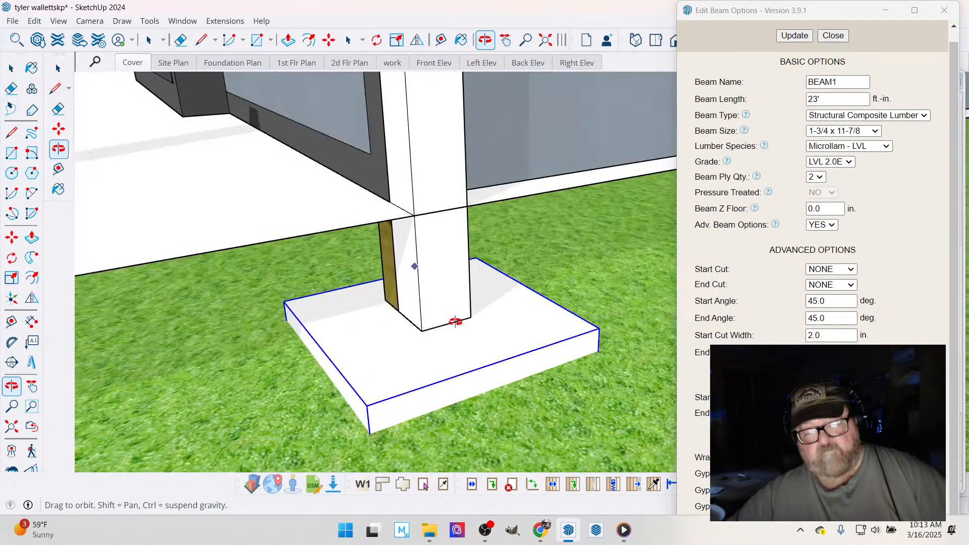
{"action": "scroll", "coordinate": [455, 321], "scroll_direction": "down", "scroll_amount": 5}
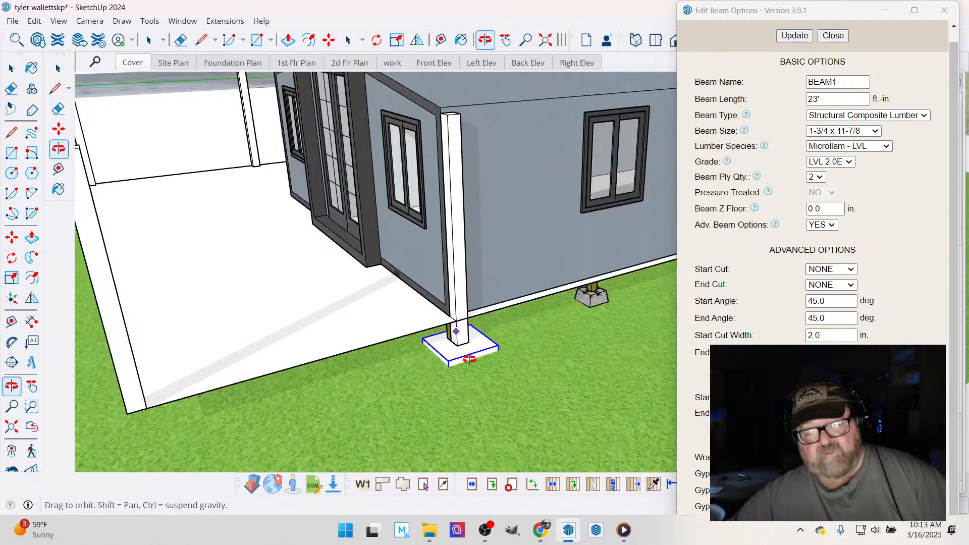
{"action": "middle_click_drag", "start_coordinate": [469, 359], "coordinate": [516, 340]}
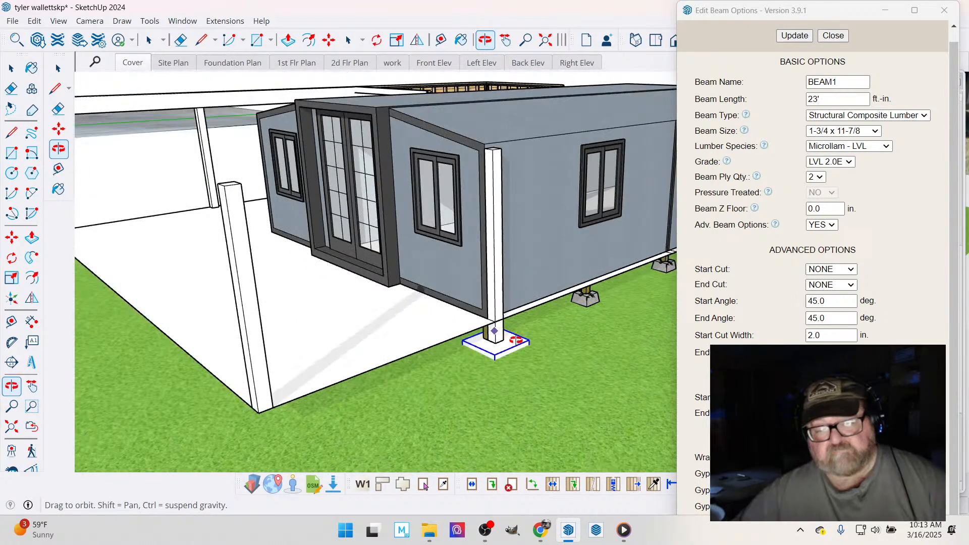
{"action": "mouse_move", "coordinate": [516, 340]}
{"action": "left_mouse_down"}
{"action": "mouse_move", "coordinate": [467, 359]}
{"action": "mouse_move", "coordinate": [494, 331]}
{"action": "mouse_move", "coordinate": [551, 307]}
{"action": "mouse_move", "coordinate": [514, 331]}
{"action": "left_mouse_up"}
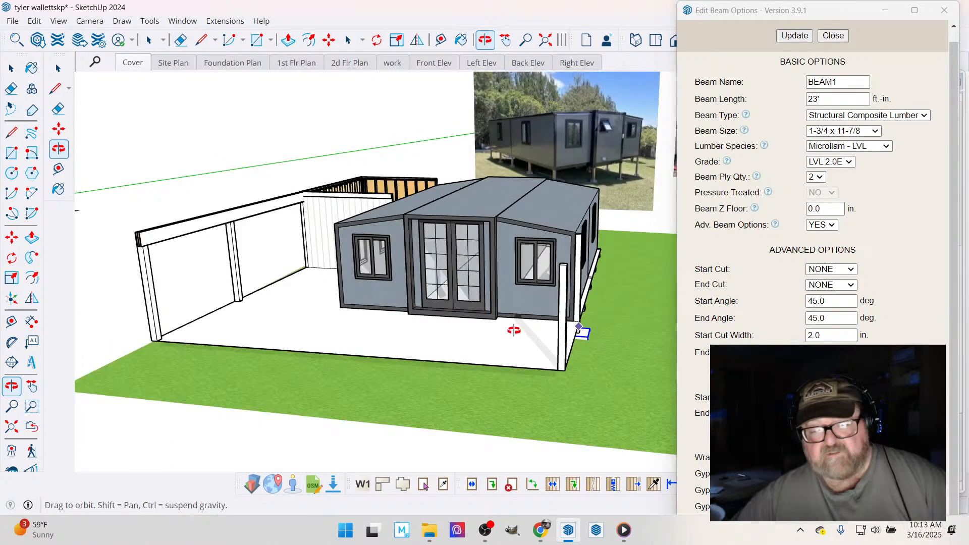
{"action": "left_click_drag", "start_coordinate": [514, 330], "coordinate": [564, 256]}
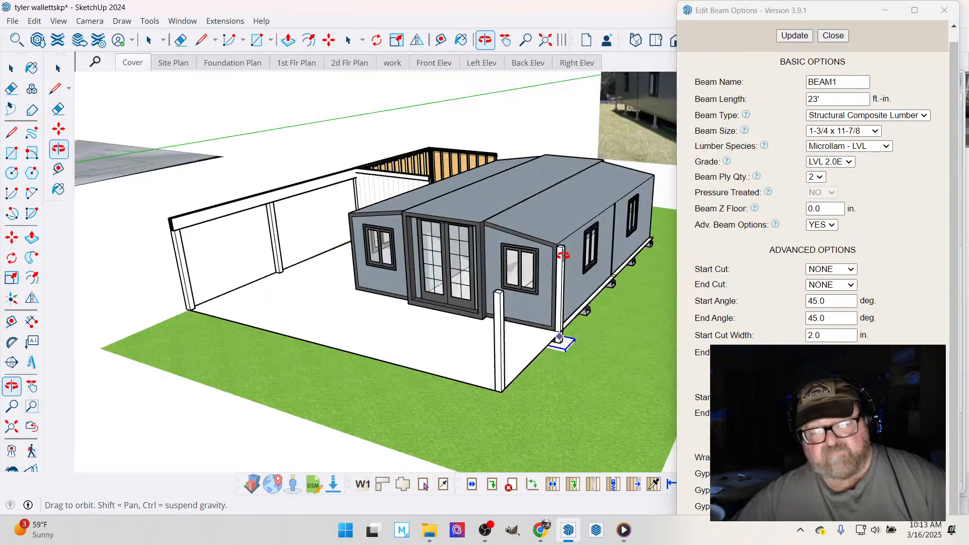
{"action": "scroll", "coordinate": [564, 255], "scroll_direction": "up", "scroll_amount": 4}
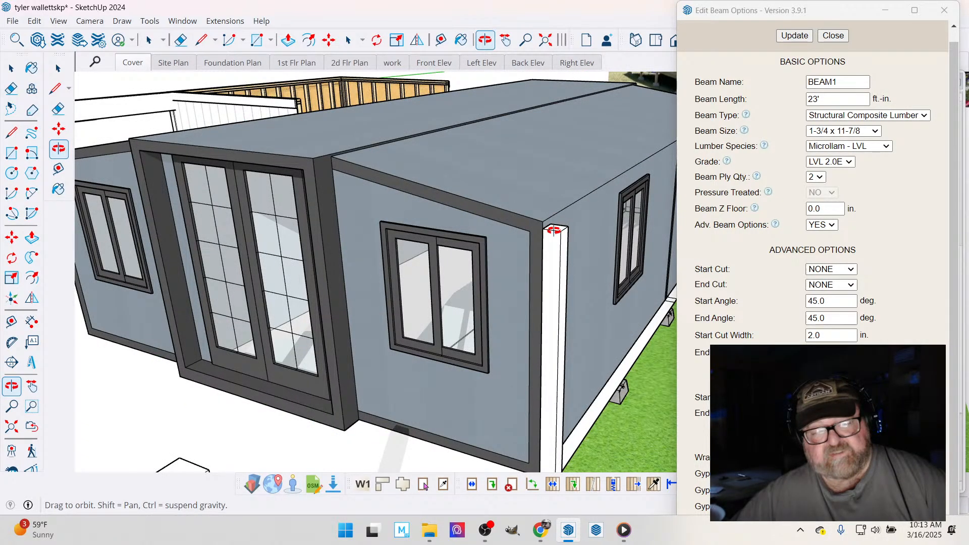
{"action": "scroll", "coordinate": [554, 230], "scroll_direction": "down", "scroll_amount": 5}
{"action": "scroll", "coordinate": [552, 313], "scroll_direction": "up", "scroll_amount": 2}
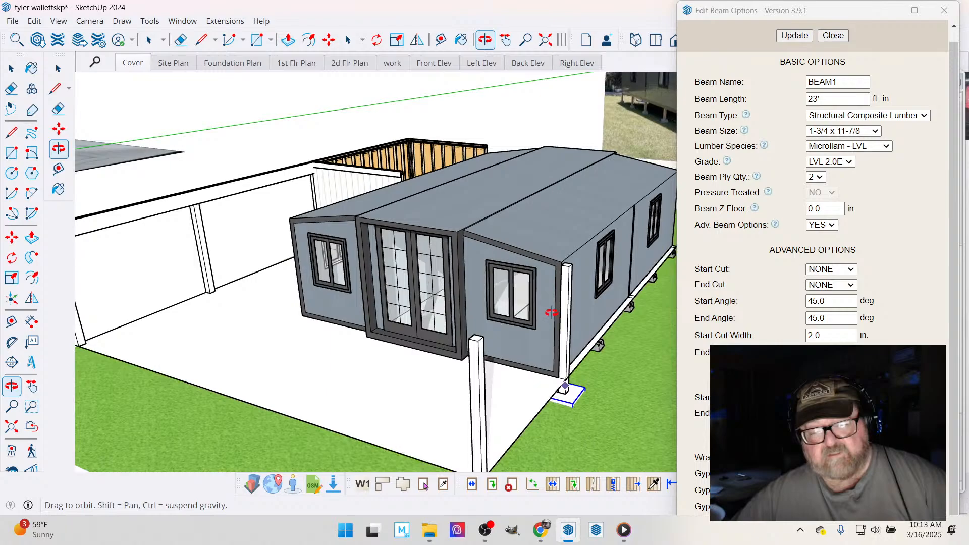
- Create a guide from the top of the post under the beam's end, across the slab's front toward the opposite corner post
{"action": "scroll", "coordinate": [152, 245], "scroll_direction": "up", "scroll_amount": 4}
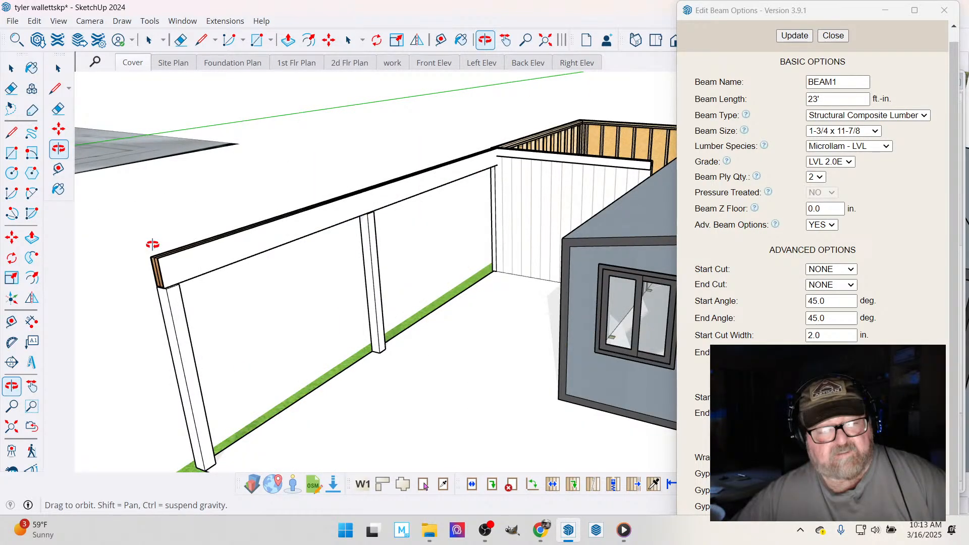
{"action": "scroll", "coordinate": [152, 244], "scroll_direction": "up", "scroll_amount": 2}
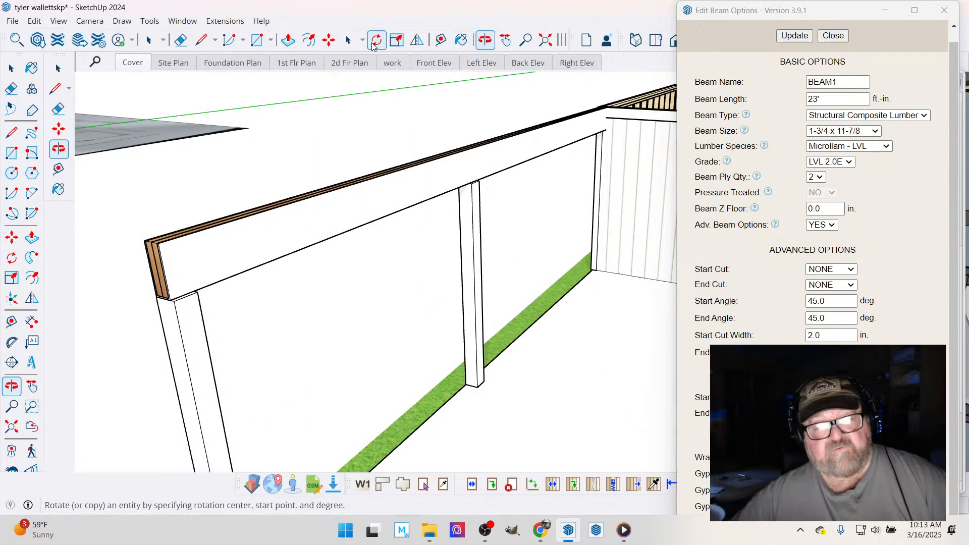
{"action": "key", "text": "t"}
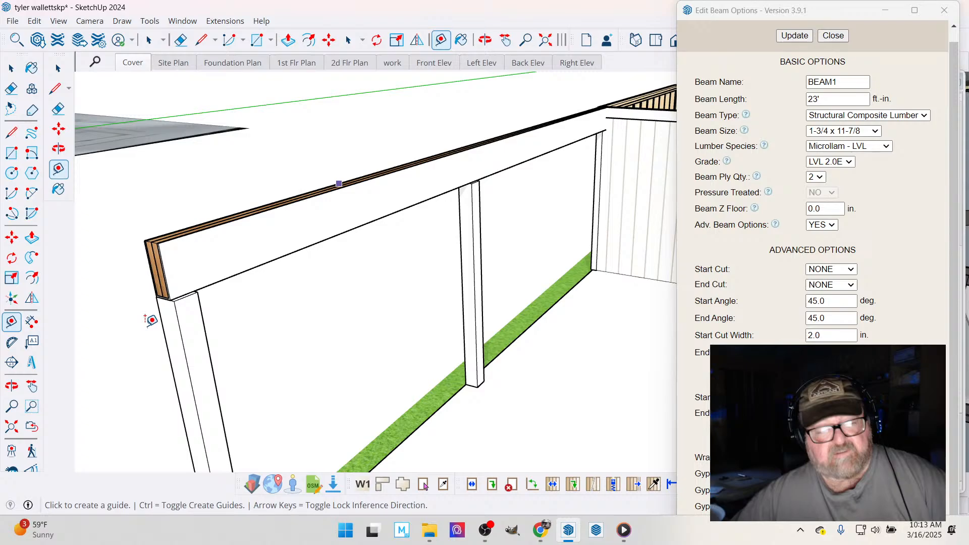
{"action": "scroll", "coordinate": [150, 320], "scroll_direction": "up", "scroll_amount": 3}
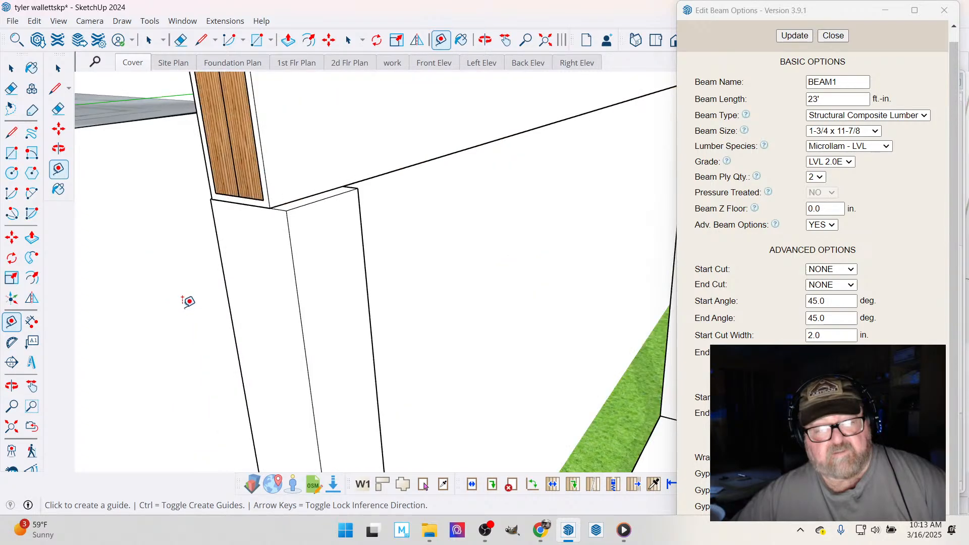
{"action": "left_click", "coordinate": [261, 208]}
{"action": "scroll", "coordinate": [174, 310], "scroll_direction": "down", "scroll_amount": 3}
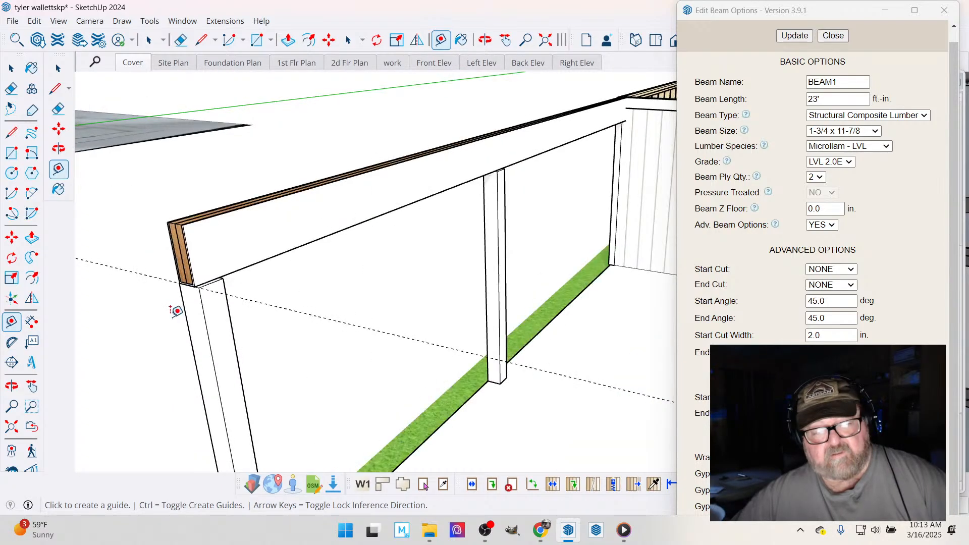
{"action": "scroll", "coordinate": [175, 310], "scroll_direction": "down", "scroll_amount": 3}
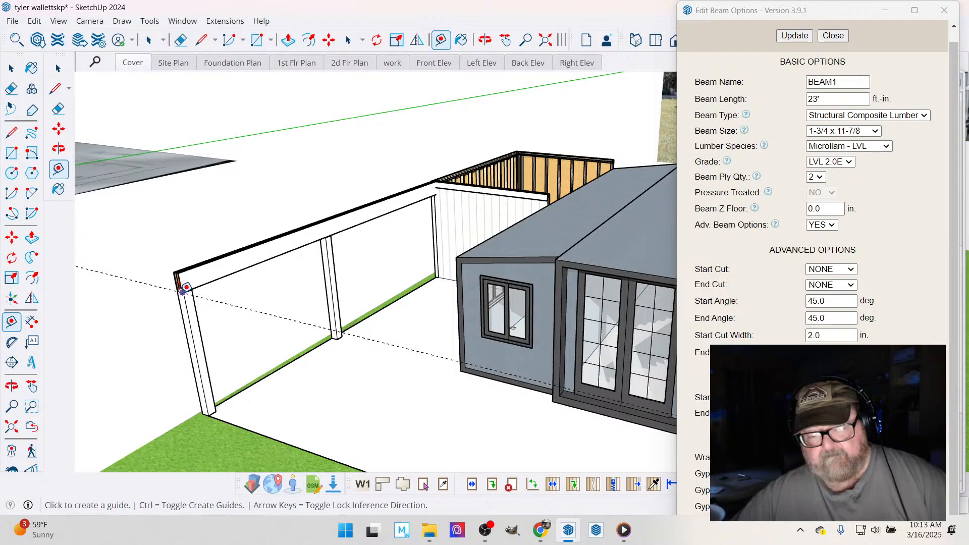
- Create a second guide from the top edge of the opposite slab-corner post, running along the house side past the house-corner post
{"action": "middle_click_drag", "start_coordinate": [186, 288], "coordinate": [511, 370]}
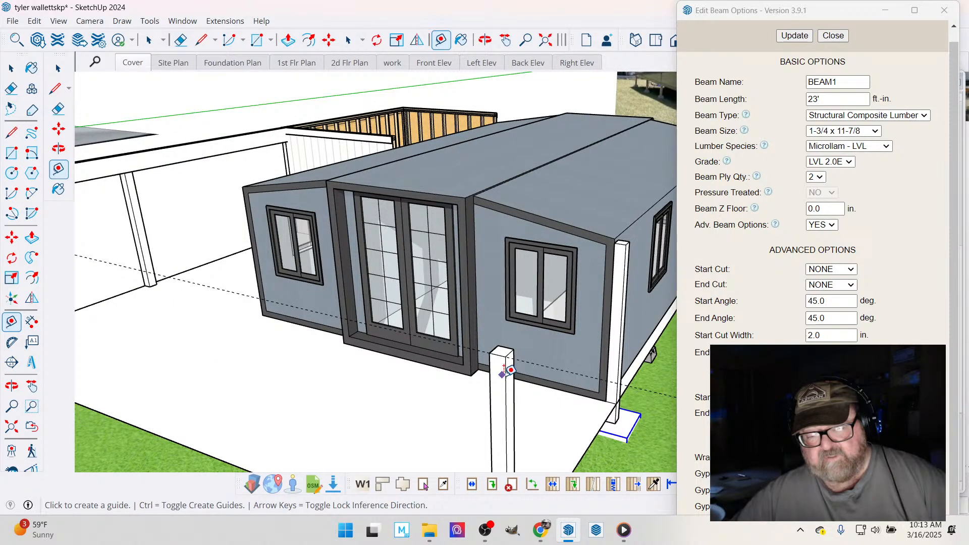
{"action": "scroll", "coordinate": [510, 370], "scroll_direction": "up", "scroll_amount": 3}
{"action": "left_click", "coordinate": [511, 370]}
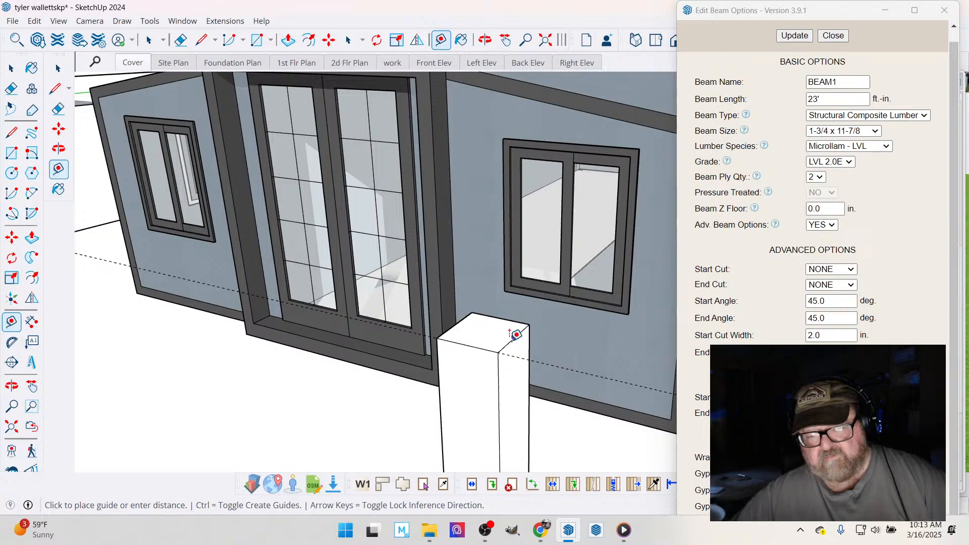
{"action": "scroll", "coordinate": [369, 370], "scroll_direction": "down", "scroll_amount": 5}
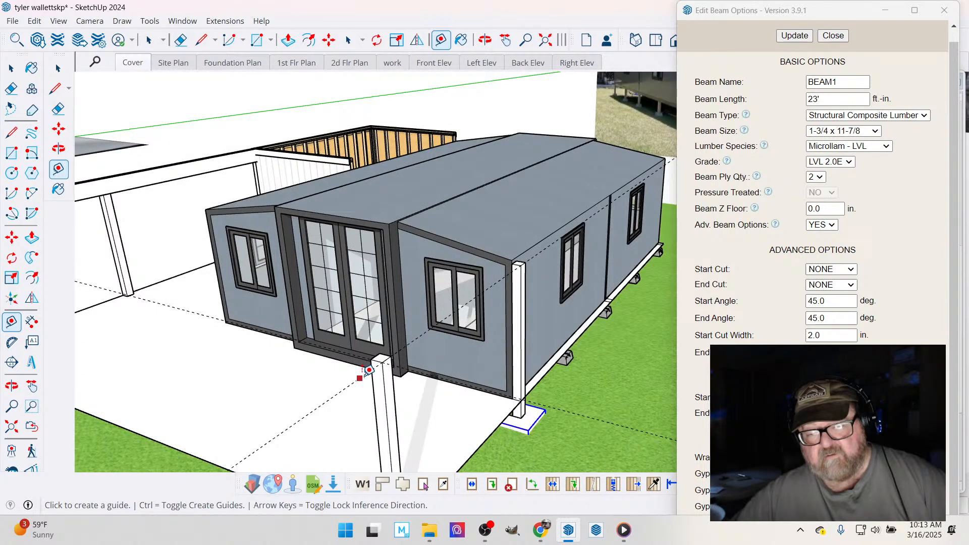
{"action": "scroll", "coordinate": [518, 262], "scroll_direction": "up", "scroll_amount": 3}
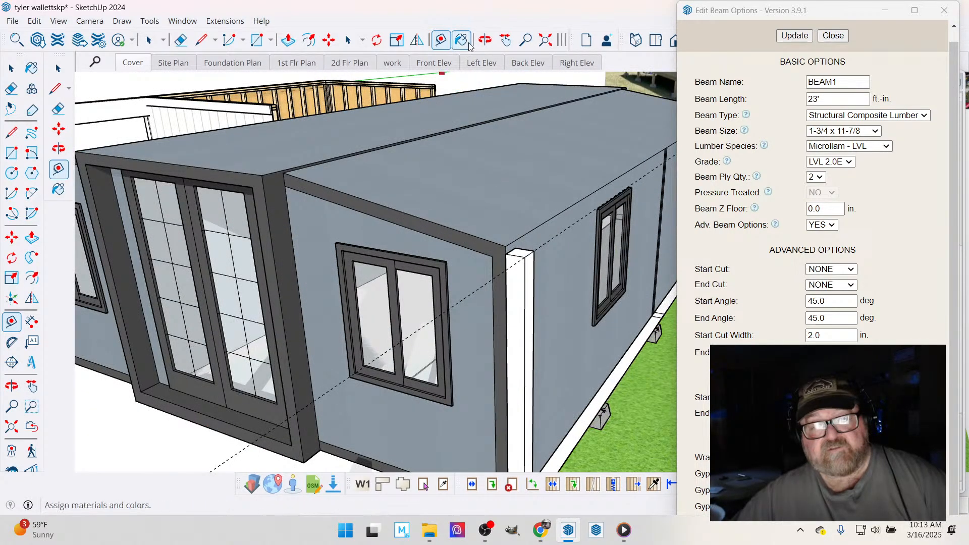
- Try to copy the house-corner post along the slab edge to the pier block near the middle of the side wall
{"action": "middle_click_drag", "start_coordinate": [434, 222], "coordinate": [158, 263]}
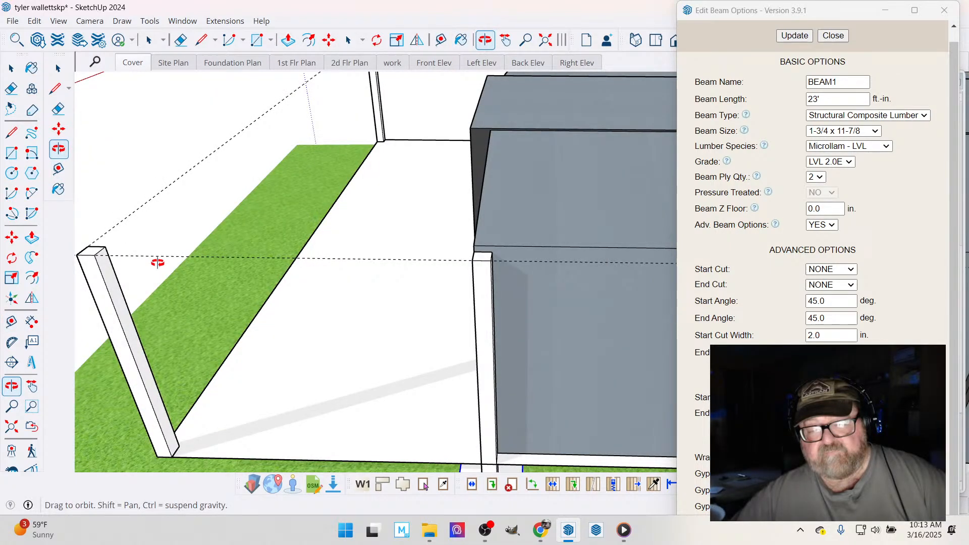
{"action": "left_click_drag", "start_coordinate": [157, 263], "coordinate": [322, 225]}
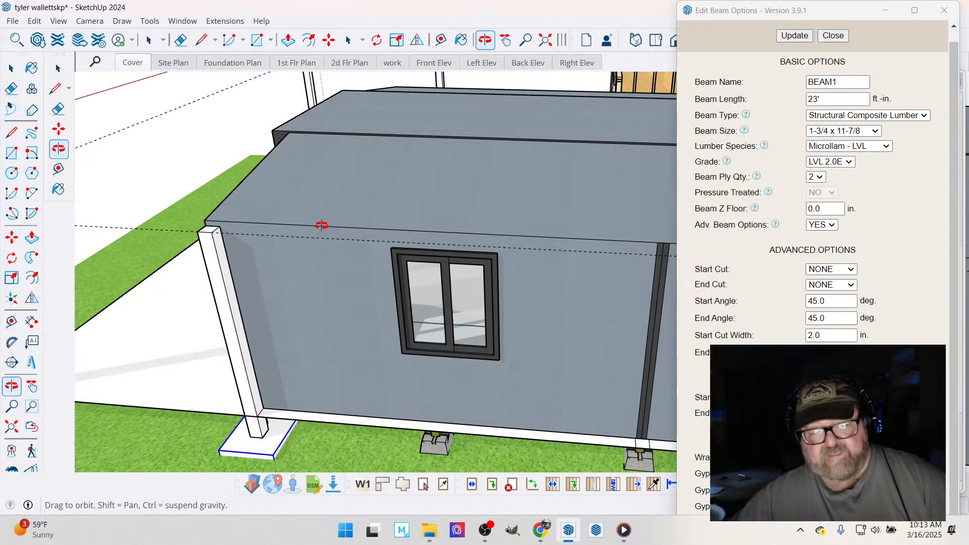
{"action": "left_click_drag", "start_coordinate": [322, 225], "coordinate": [381, 359]}
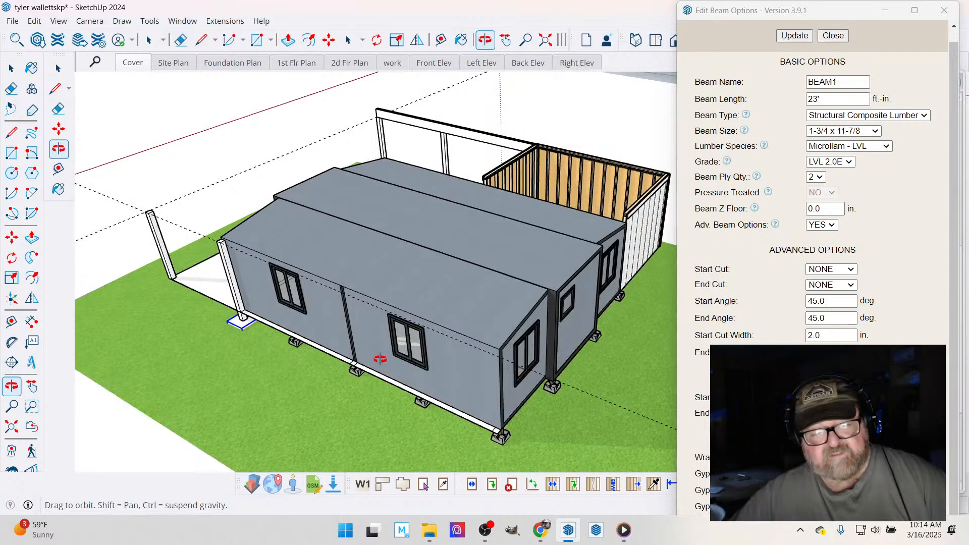
{"action": "scroll", "coordinate": [380, 359], "scroll_direction": "up", "scroll_amount": 1}
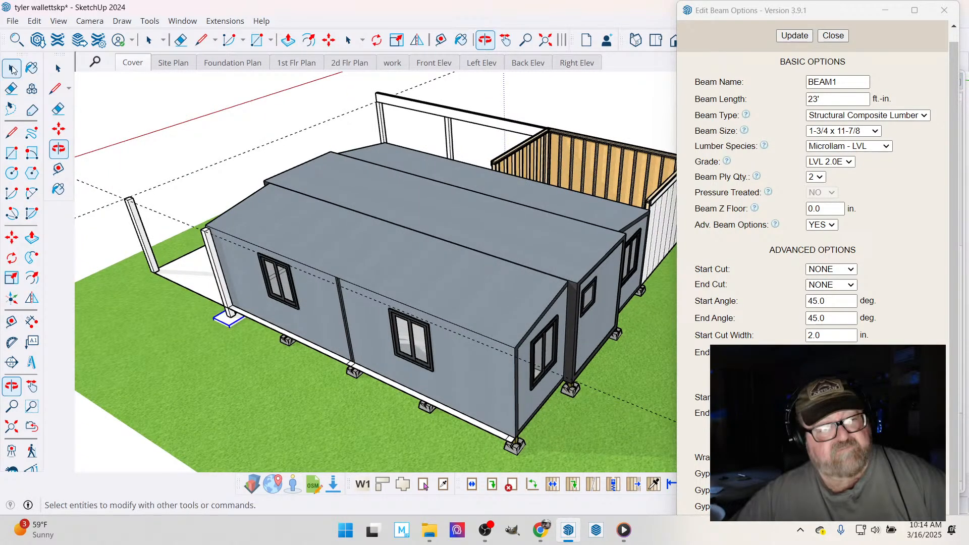
{"action": "left_click", "coordinate": [12, 69]}
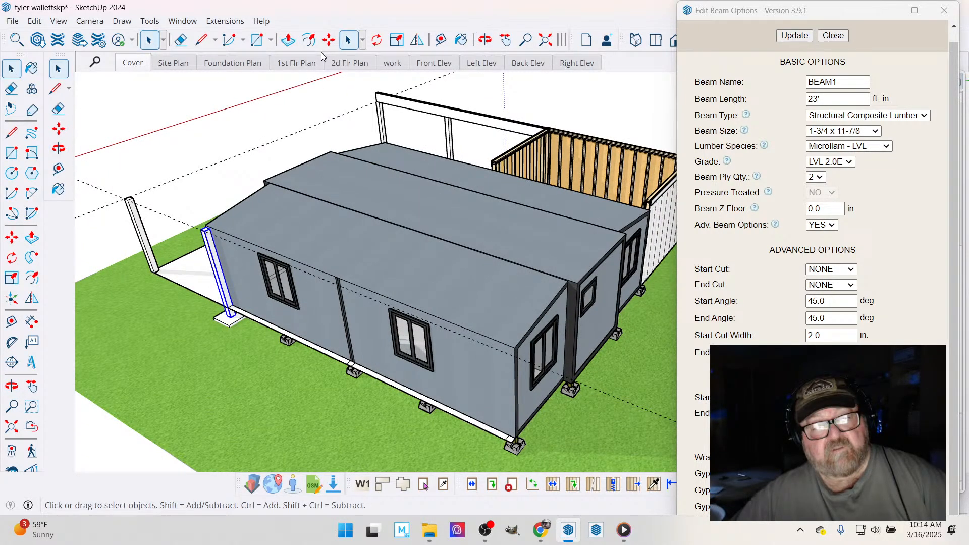
{"action": "left_click", "coordinate": [329, 40]}
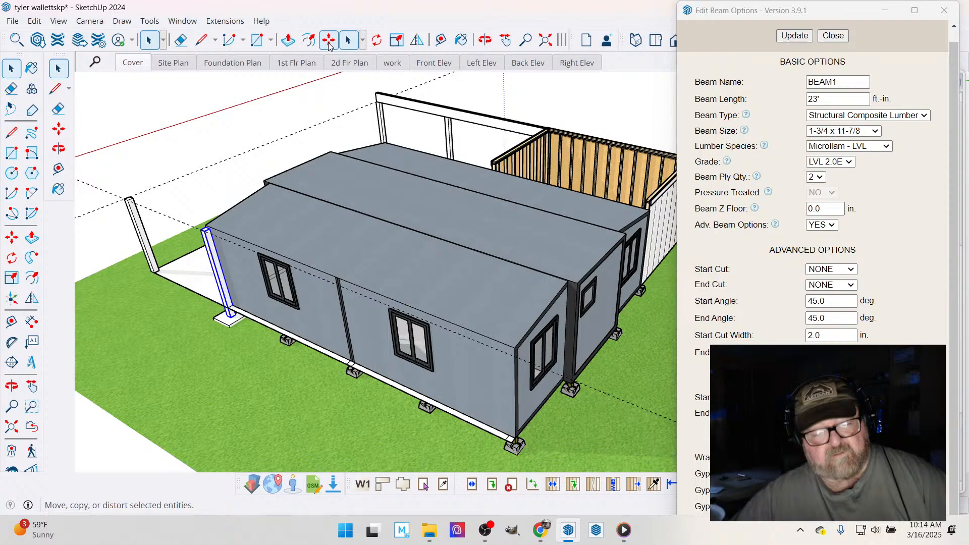
{"action": "scroll", "coordinate": [250, 310], "scroll_direction": "up", "scroll_amount": 3}
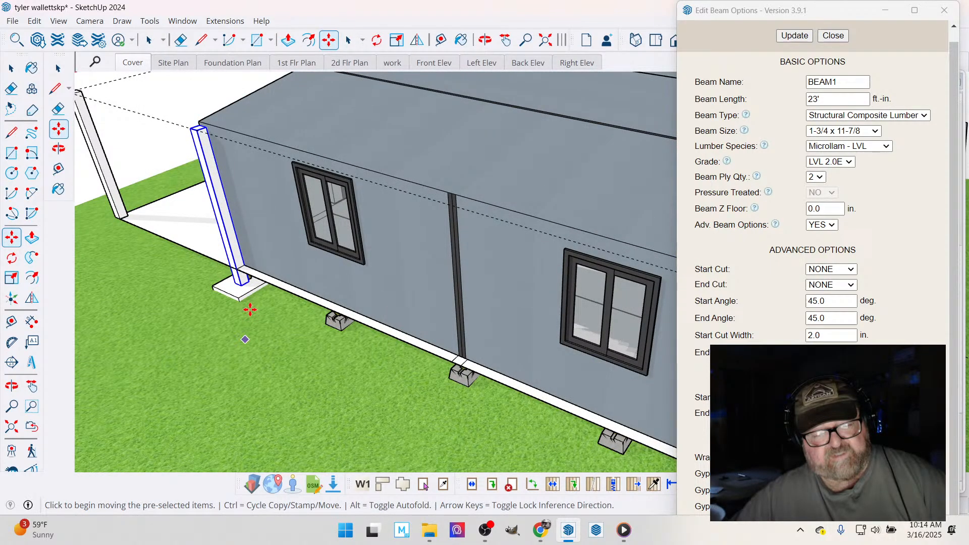
{"action": "scroll", "coordinate": [241, 288], "scroll_direction": "up", "scroll_amount": 3}
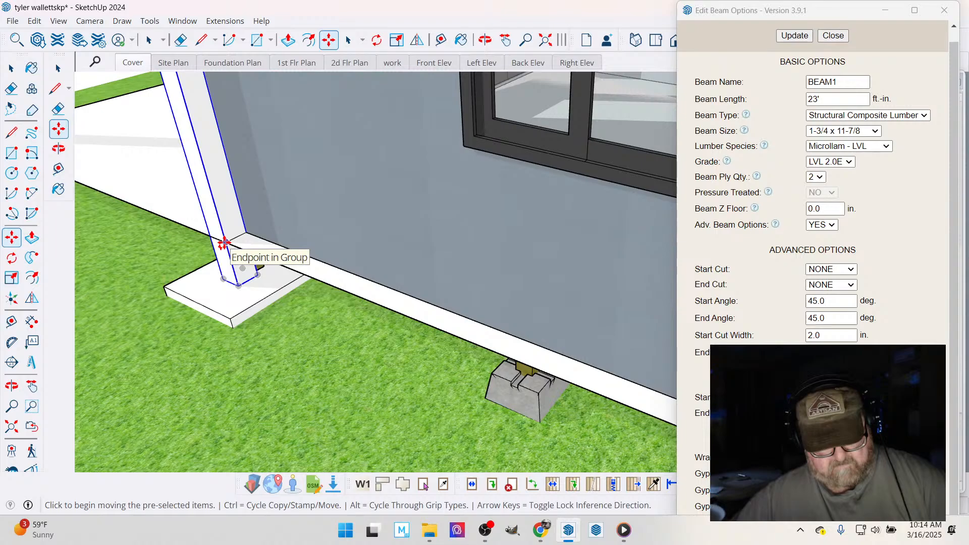
{"action": "left_click", "coordinate": [223, 244]}
{"action": "key", "text": "ctrl"}
{"action": "scroll", "coordinate": [202, 252], "scroll_direction": "down", "scroll_amount": 3}
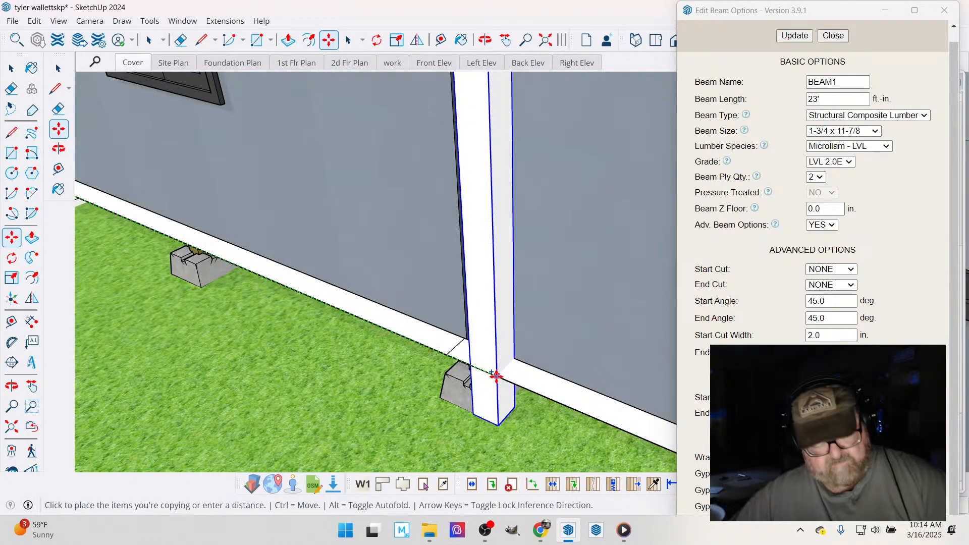
{"action": "left_click", "coordinate": [496, 376]}
{"action": "scroll", "coordinate": [496, 376], "scroll_direction": "down", "scroll_amount": 4}
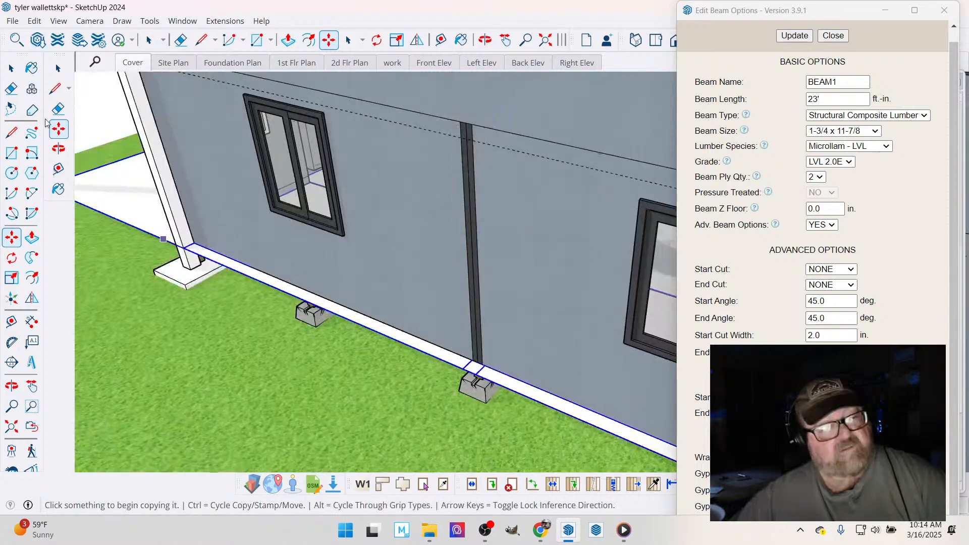
- Paint the footing under the house-corner post with the Polished Concrete New material from Asphalt and Concrete
{"action": "key", "text": "space"}
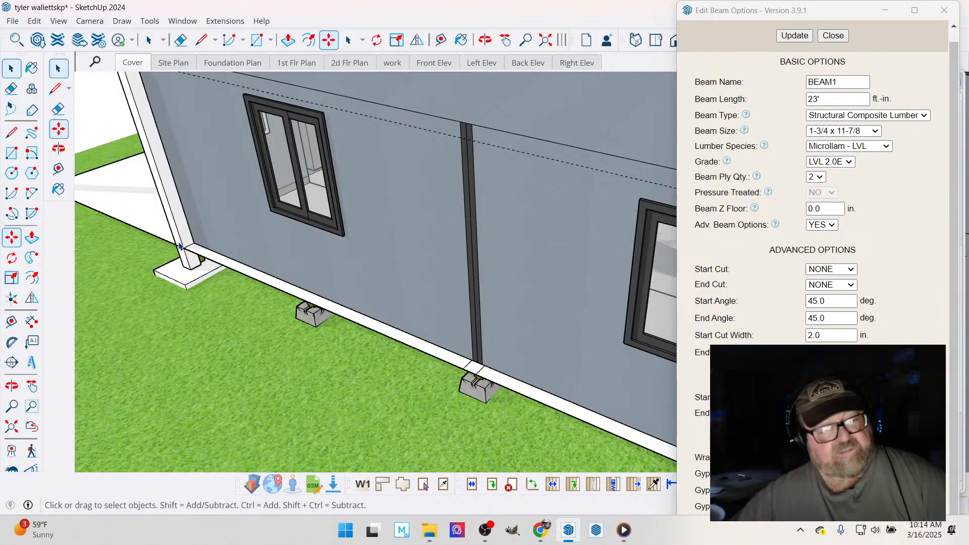
{"action": "left_click", "coordinate": [174, 269]}
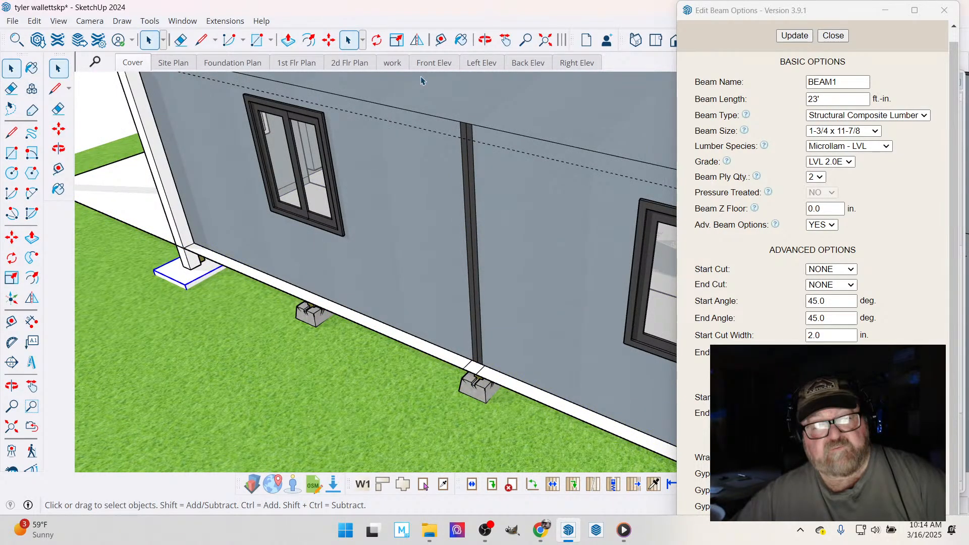
{"action": "key", "text": "b"}
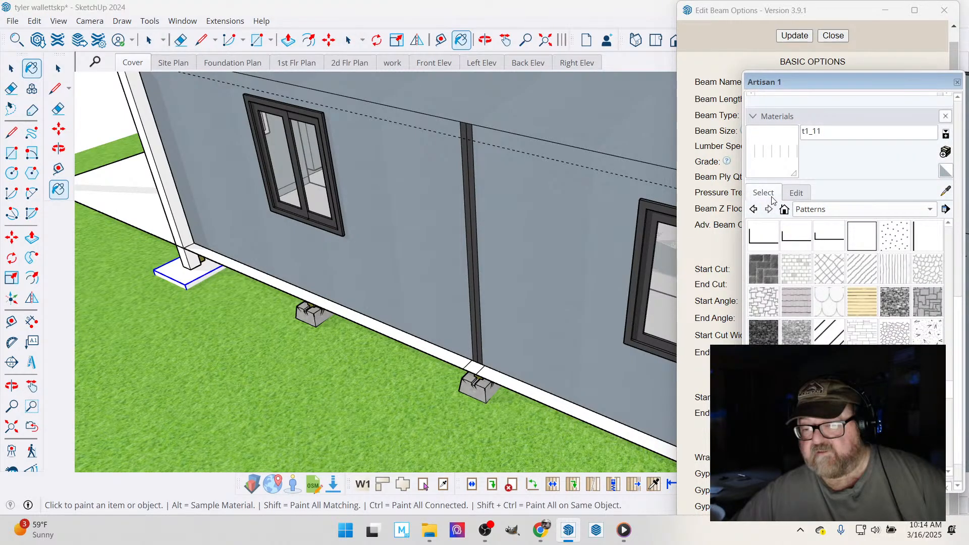
{"action": "left_click", "coordinate": [809, 210]}
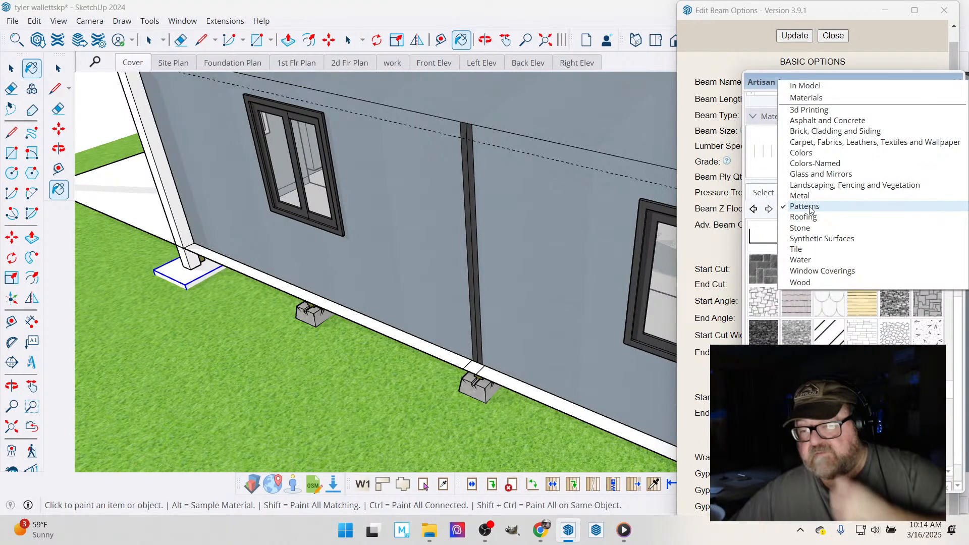
{"action": "left_click", "coordinate": [809, 120]}
{"action": "left_click", "coordinate": [793, 272]}
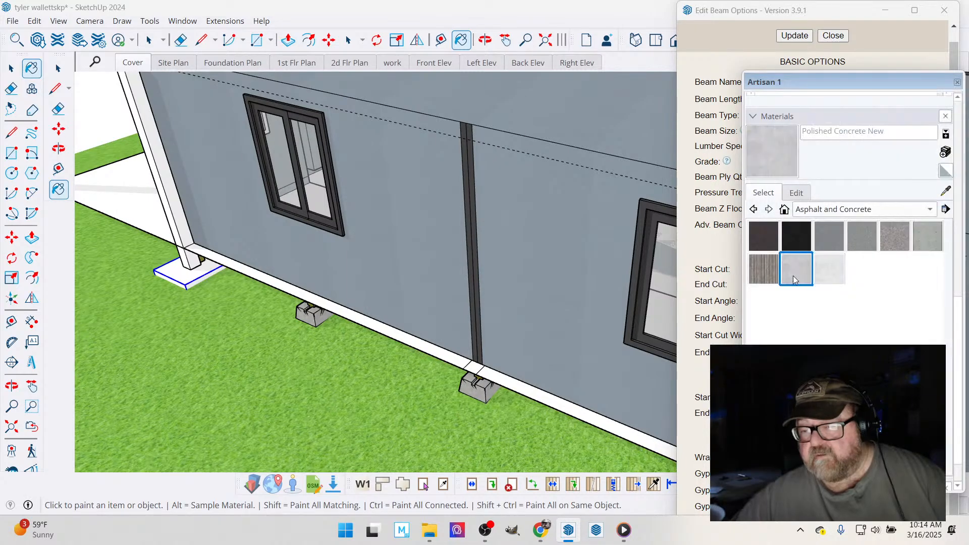
{"action": "left_click", "coordinate": [217, 265]}
{"action": "left_click", "coordinate": [933, 79]}
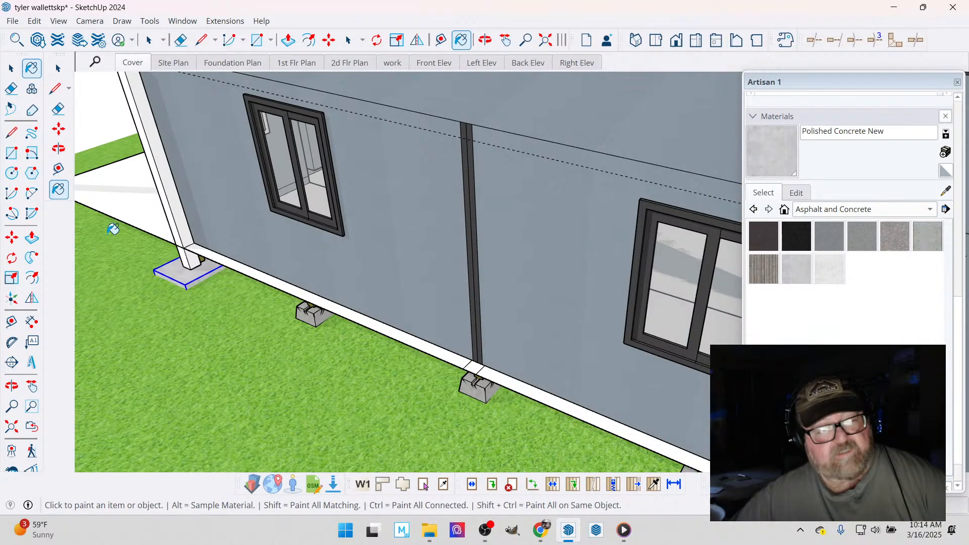
- Combine the house-corner post and its concrete footing into one component
{"action": "key", "text": "space"}
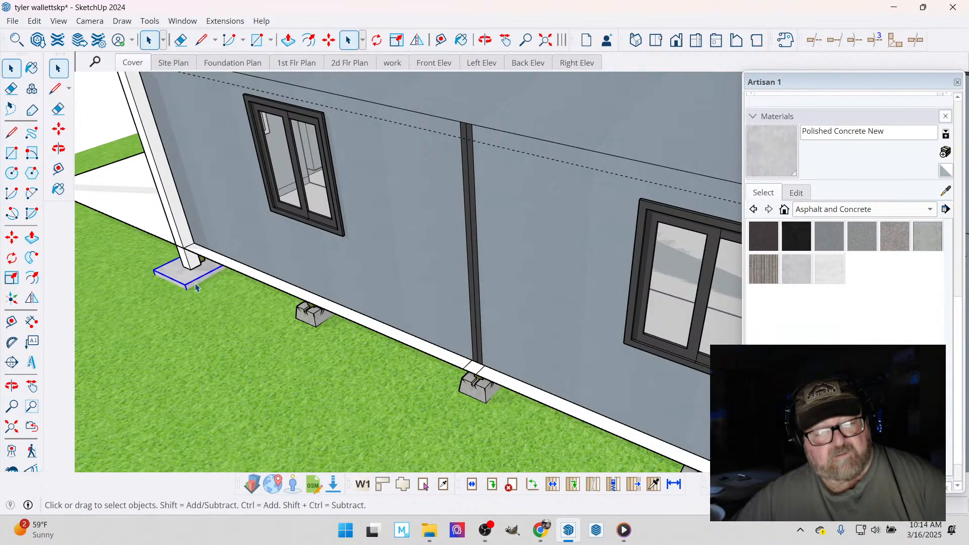
{"action": "left_click", "coordinate": [185, 227], "text": "shift"}
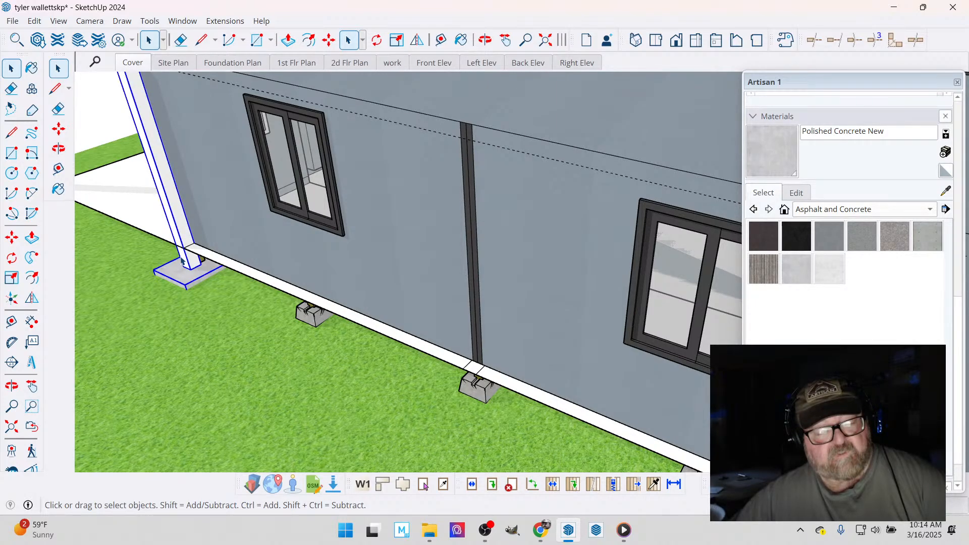
{"action": "scroll", "coordinate": [316, 302], "scroll_direction": "down", "scroll_amount": 3}
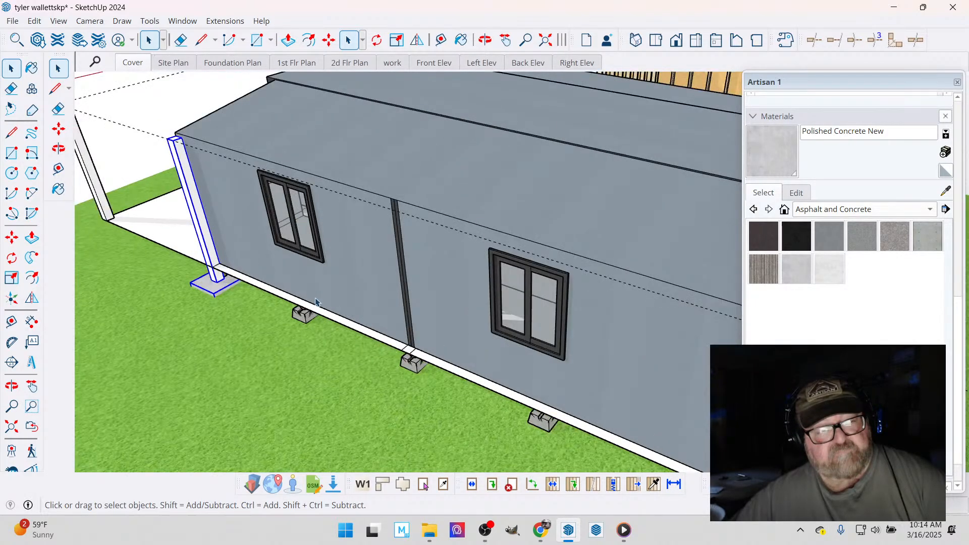
{"action": "scroll", "coordinate": [316, 302], "scroll_direction": "down", "scroll_amount": 3}
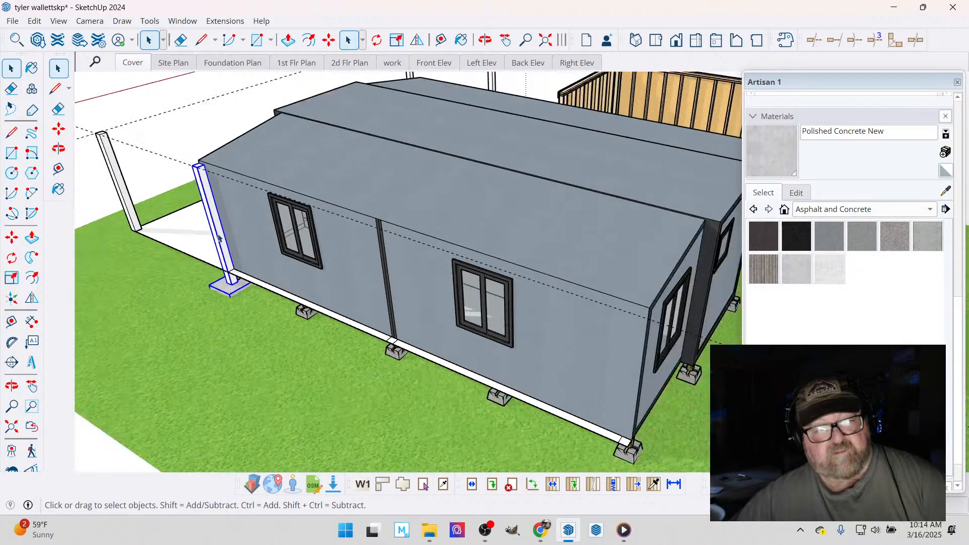
{"action": "scroll", "coordinate": [212, 268], "scroll_direction": "down", "scroll_amount": 3}
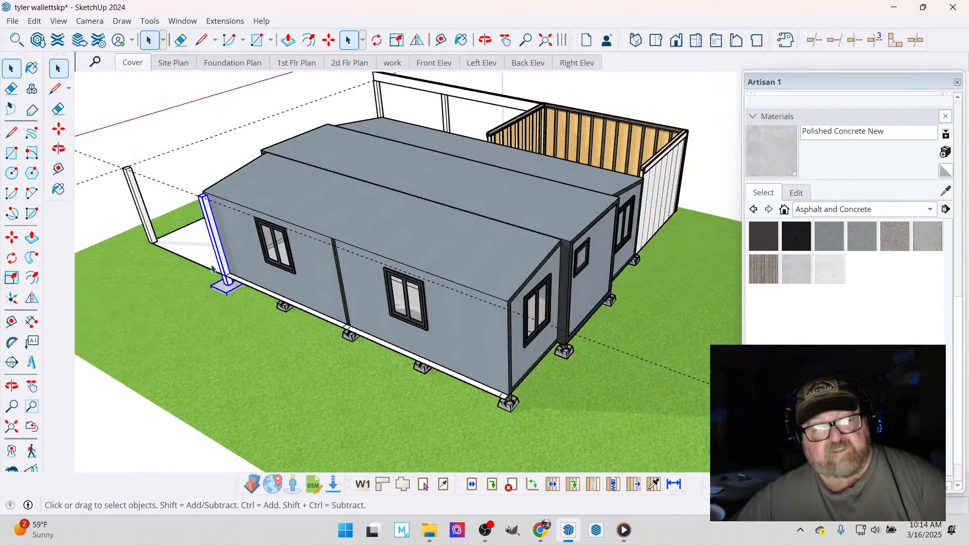
{"action": "right_click", "coordinate": [213, 248]}
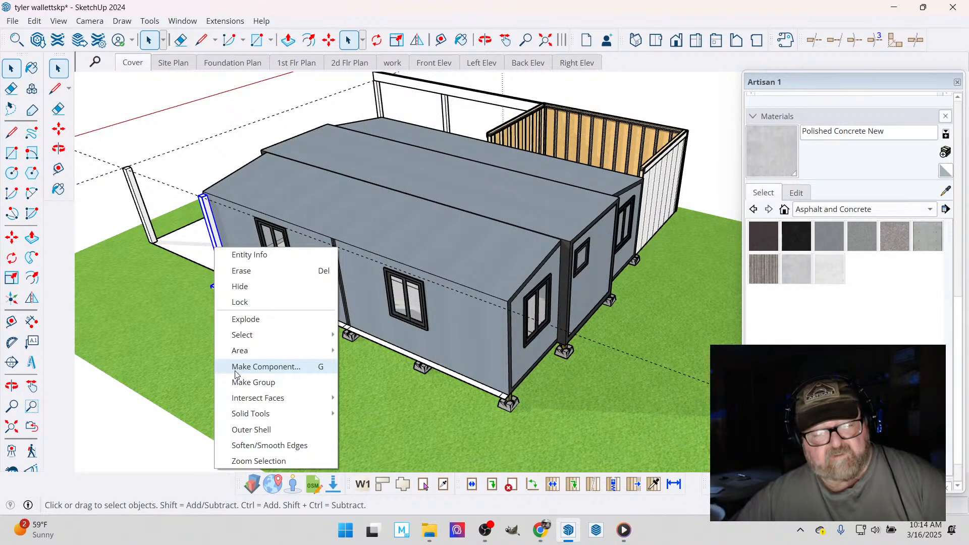
{"action": "left_click", "coordinate": [252, 367]}
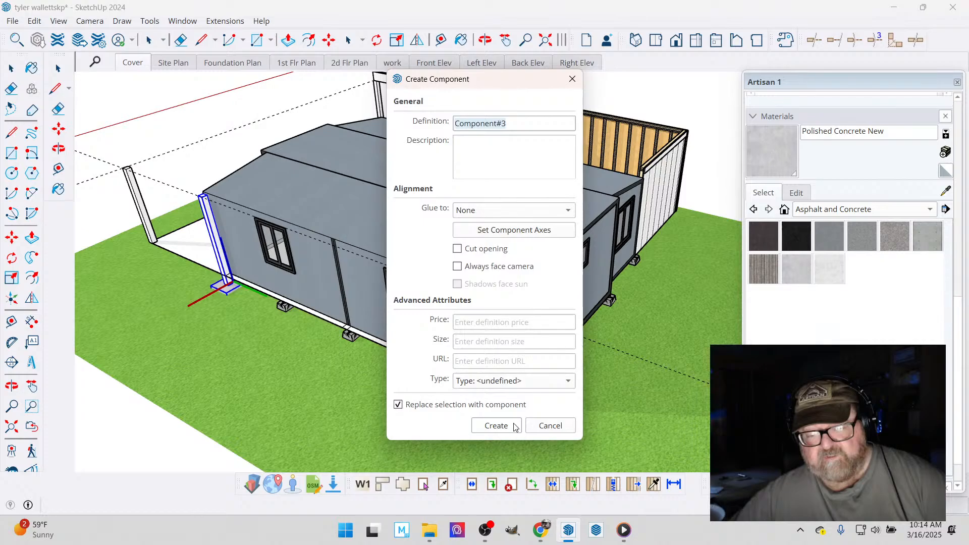
{"action": "left_click", "coordinate": [496, 425]}
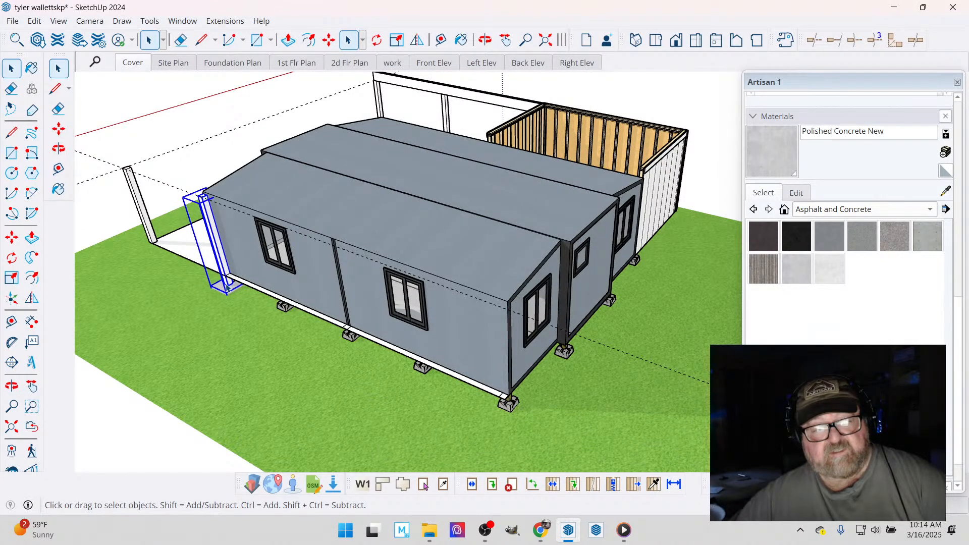
- Copy the post-and-footing component along the slab edge to the seam near the middle of the house's side wall
{"action": "scroll", "coordinate": [228, 289], "scroll_direction": "up", "scroll_amount": 5}
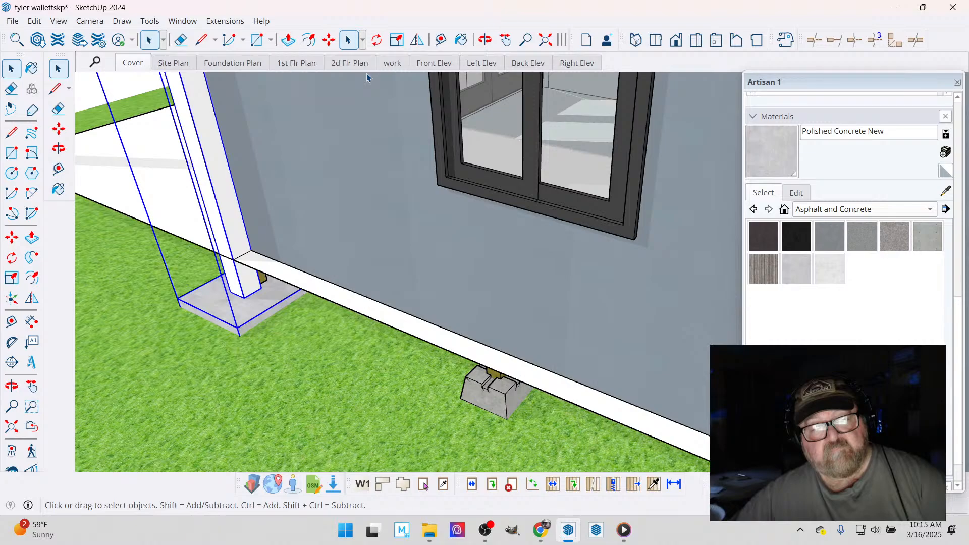
{"action": "key", "text": "m"}
{"action": "scroll", "coordinate": [234, 263], "scroll_direction": "up", "scroll_amount": 1}
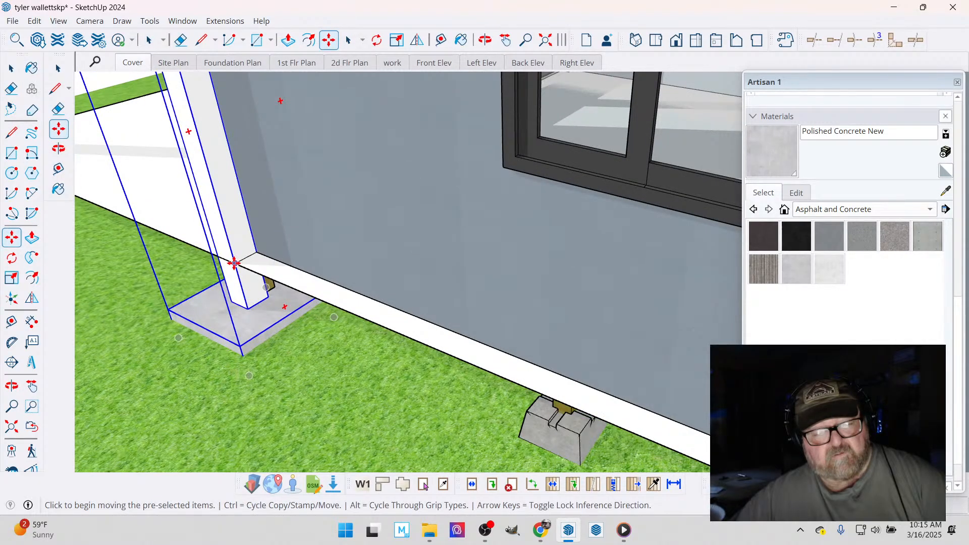
{"action": "left_click", "coordinate": [233, 263]}
{"action": "key", "text": "ctrl"}
{"action": "scroll", "coordinate": [207, 228], "scroll_direction": "down", "scroll_amount": 2}
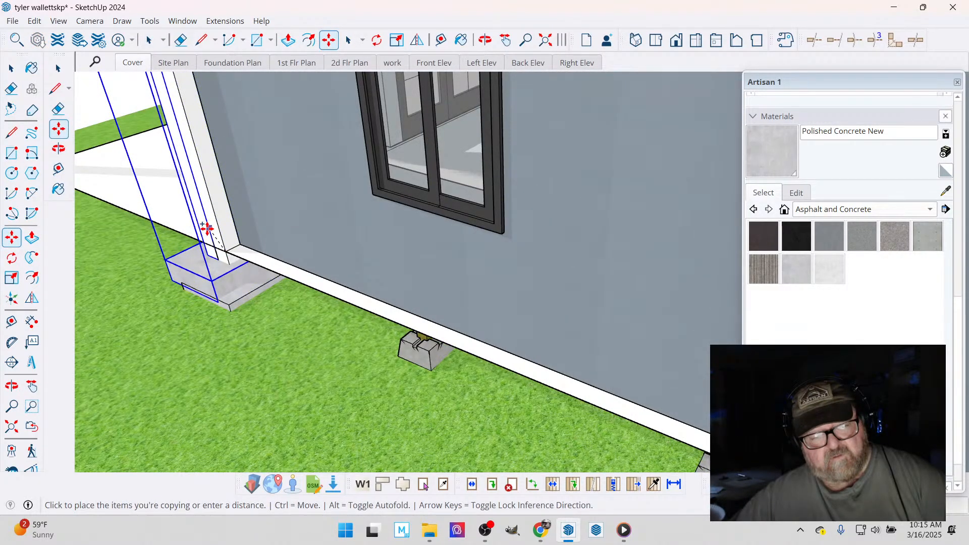
{"action": "scroll", "coordinate": [207, 228], "scroll_direction": "down", "scroll_amount": 3}
{"action": "scroll", "coordinate": [430, 316], "scroll_direction": "up", "scroll_amount": 3}
{"action": "left_click", "coordinate": [429, 315]}
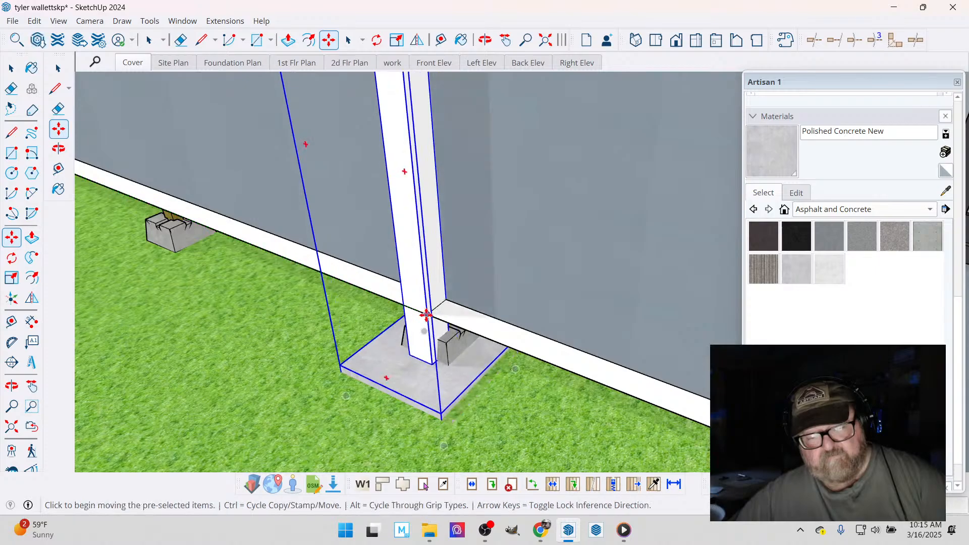
- Copy the mid-wall post and footing to the far rear corner of the house, and check its placement from several sides
{"action": "left_click", "coordinate": [426, 315]}
{"action": "key", "text": "ctrl"}
{"action": "scroll", "coordinate": [217, 280], "scroll_direction": "down", "scroll_amount": 2}
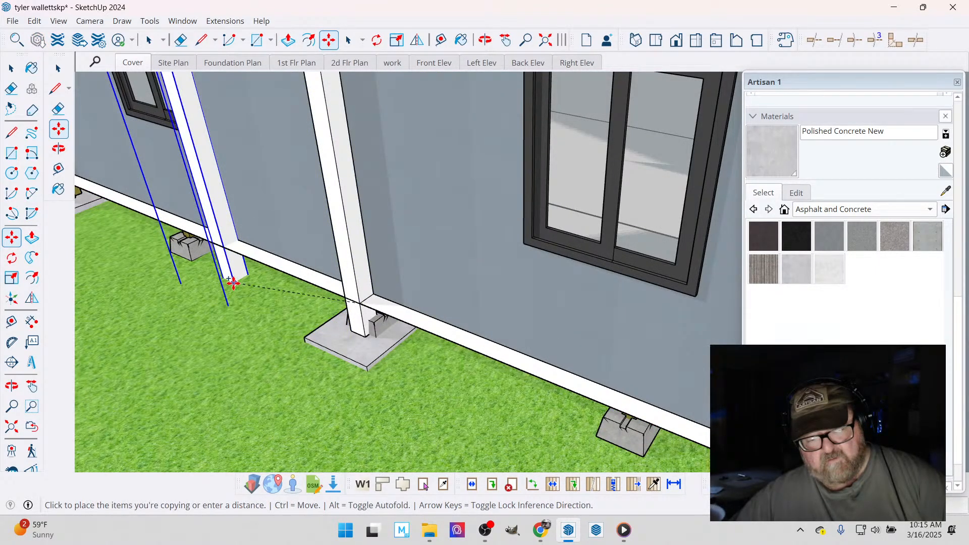
{"action": "scroll", "coordinate": [233, 283], "scroll_direction": "down", "scroll_amount": 4}
{"action": "scroll", "coordinate": [528, 386], "scroll_direction": "up", "scroll_amount": 3}
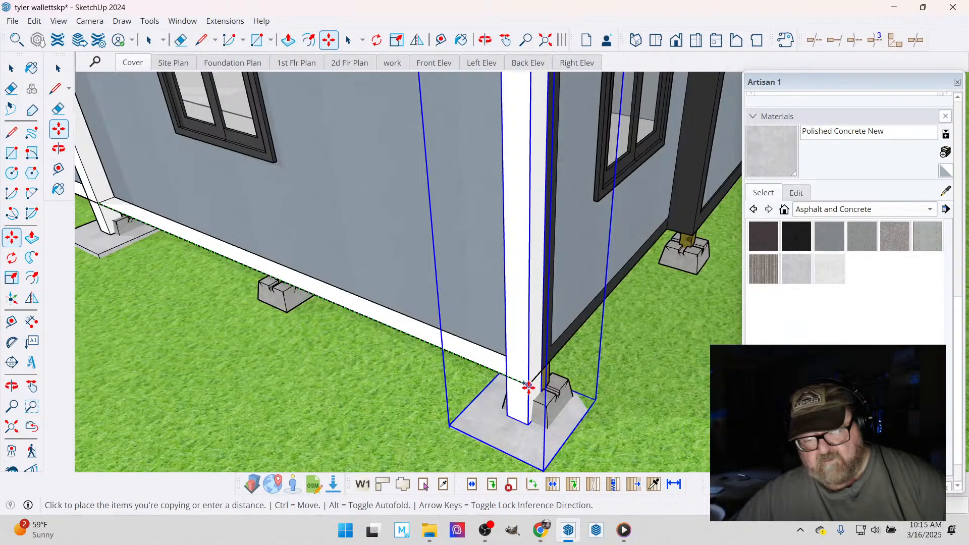
{"action": "left_click", "coordinate": [486, 40]}
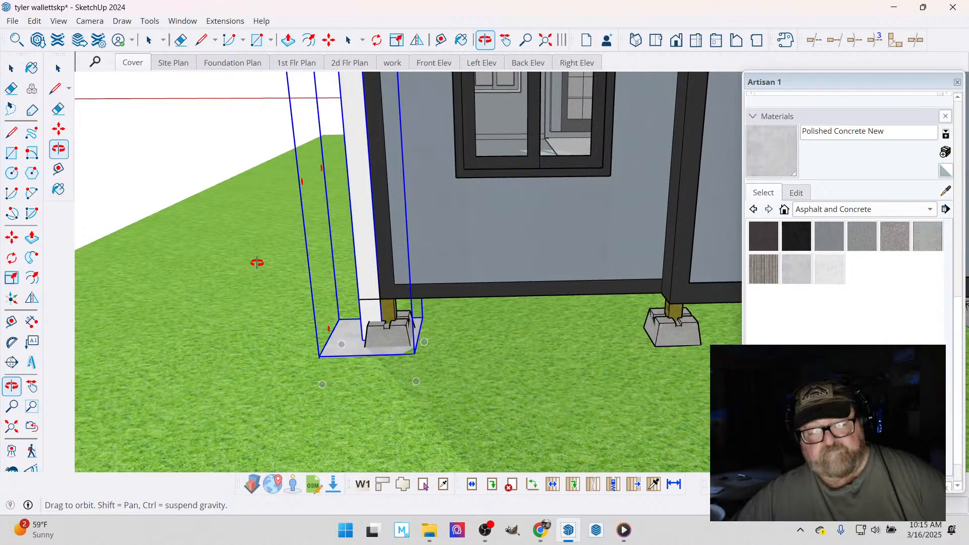
{"action": "left_click_drag", "start_coordinate": [257, 262], "coordinate": [410, 371]}
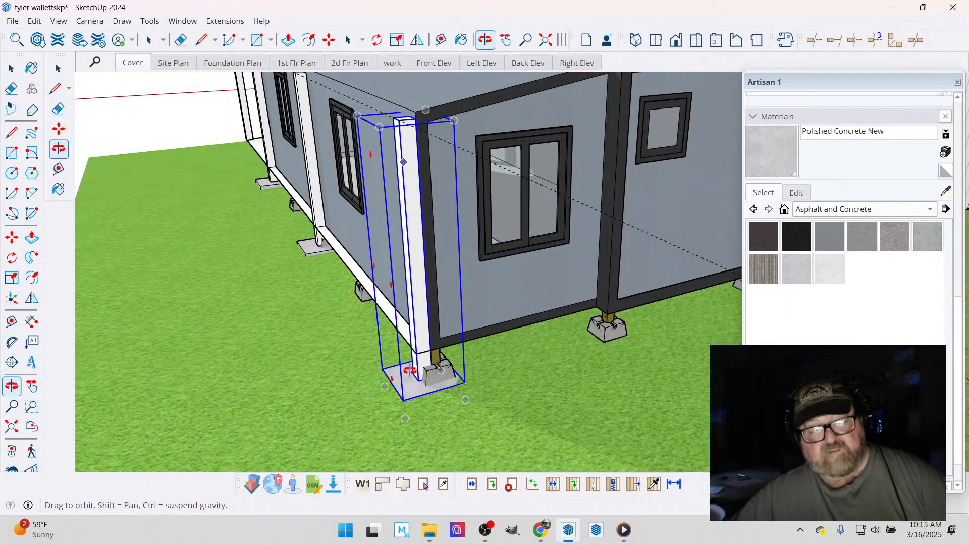
{"action": "scroll", "coordinate": [409, 371], "scroll_direction": "down", "scroll_amount": 5}
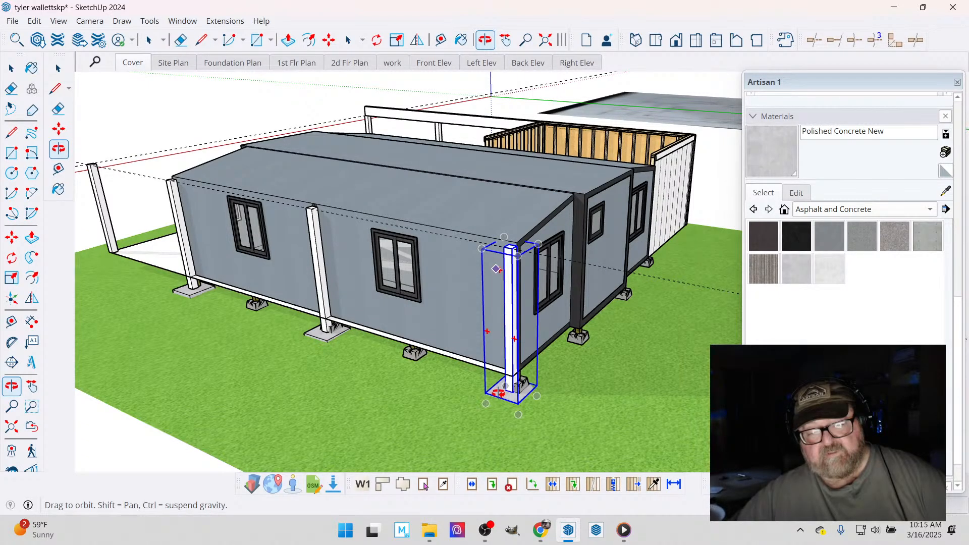
{"action": "left_click_drag", "start_coordinate": [498, 392], "coordinate": [473, 391]}
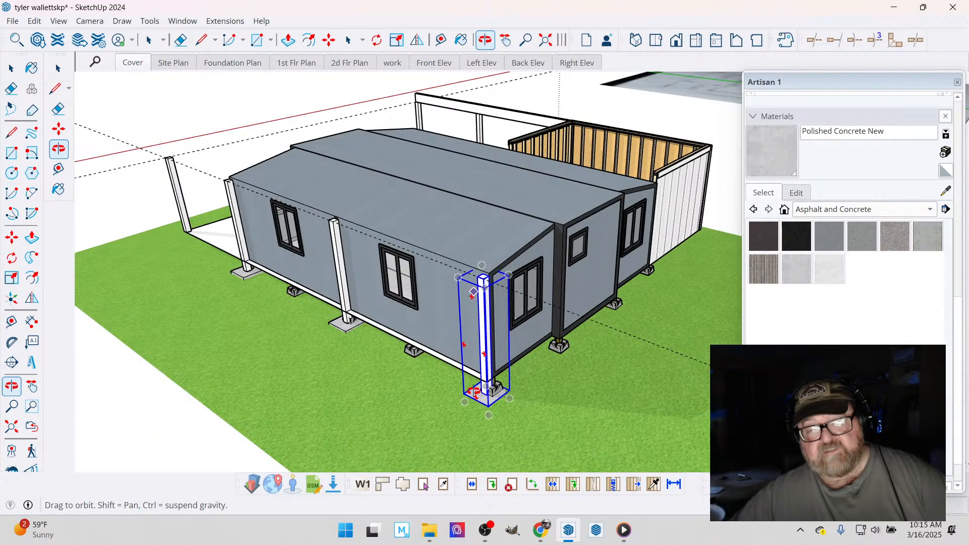
{"action": "middle_click_drag", "start_coordinate": [473, 391], "coordinate": [226, 330]}
- Examine the reference photo of the house for its wooden supports and pier blocks along the walls and at the corner
{"action": "scroll", "coordinate": [226, 329], "scroll_direction": "down", "scroll_amount": 7}
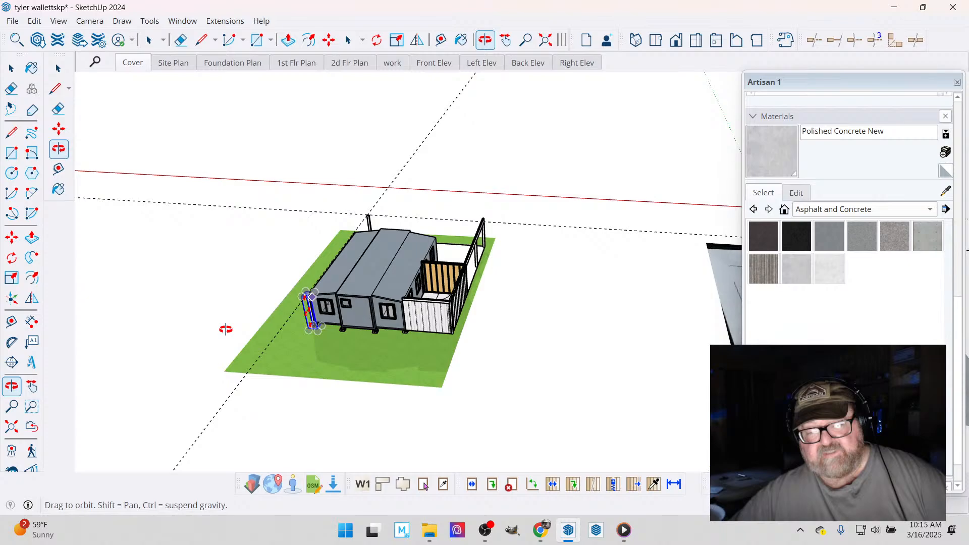
{"action": "left_click_drag", "start_coordinate": [226, 329], "coordinate": [117, 371]}
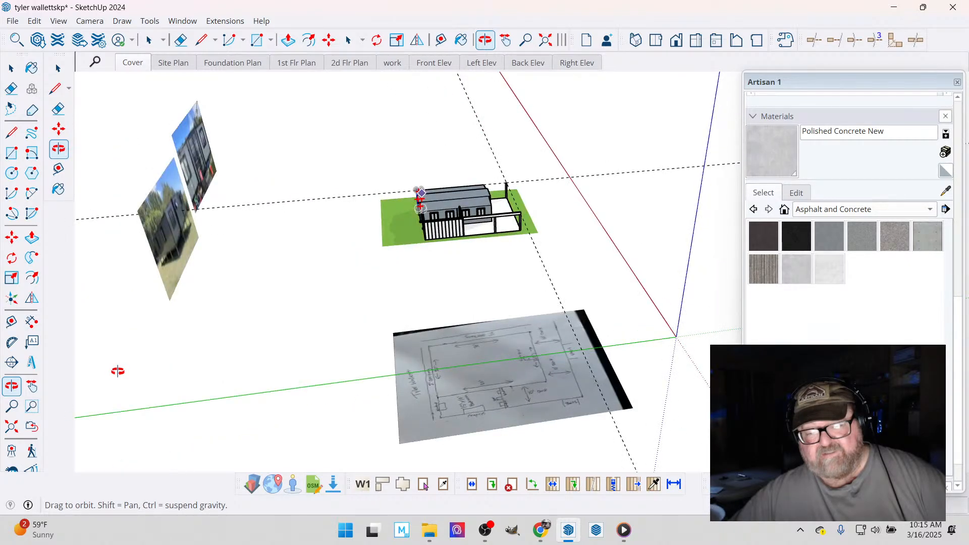
{"action": "left_click_drag", "start_coordinate": [118, 371], "coordinate": [541, 130]}
{"action": "scroll", "coordinate": [525, 167], "scroll_direction": "up", "scroll_amount": 3}
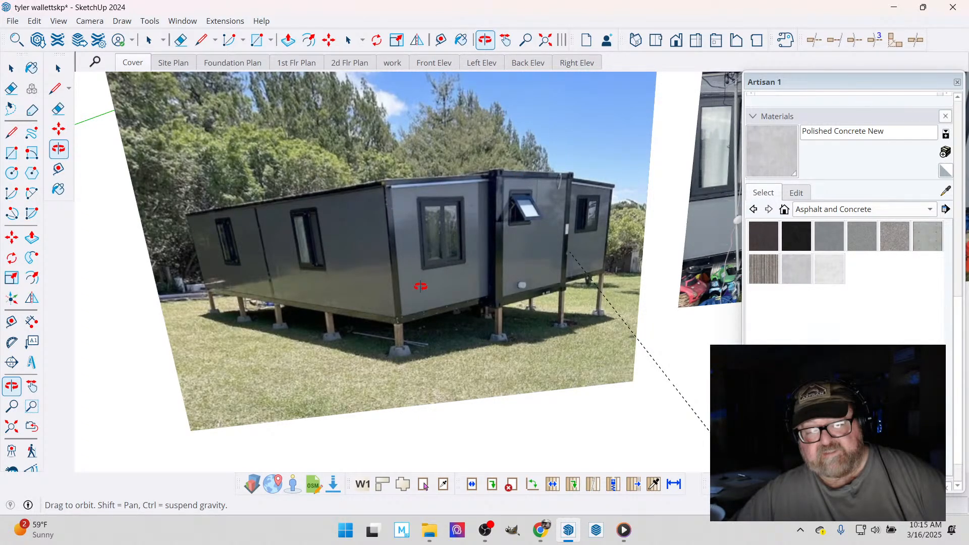
{"action": "scroll", "coordinate": [412, 358], "scroll_direction": "up", "scroll_amount": 5}
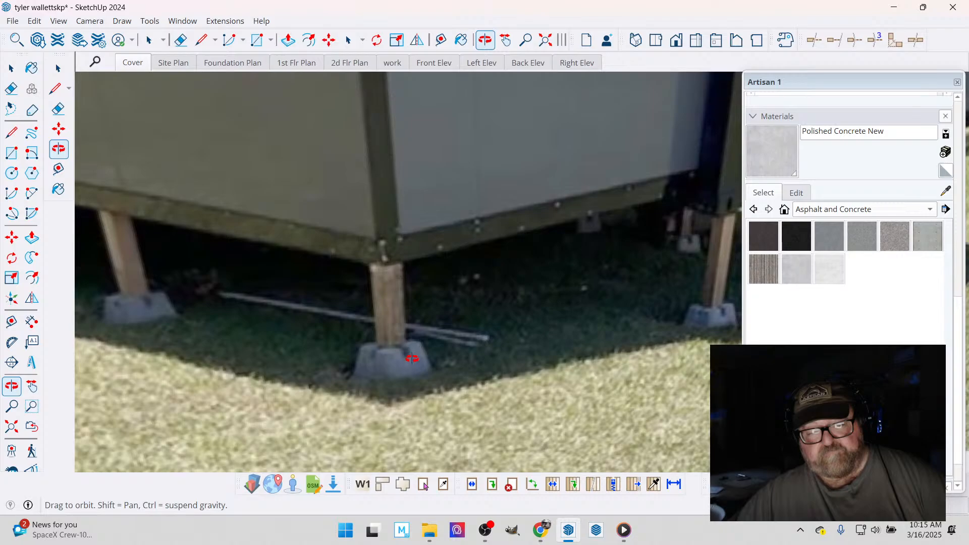
{"action": "scroll", "coordinate": [413, 325], "scroll_direction": "down", "scroll_amount": 2}
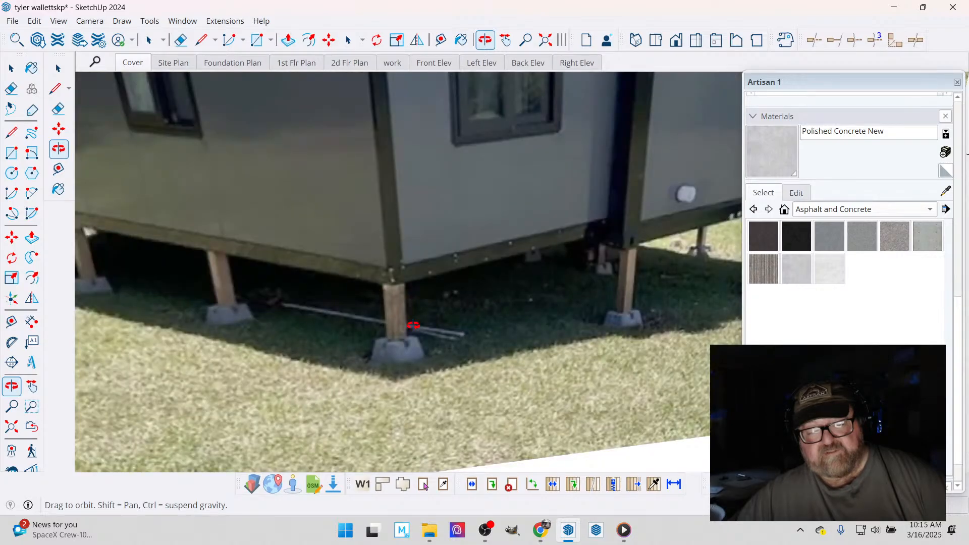
{"action": "scroll", "coordinate": [413, 325], "scroll_direction": "down", "scroll_amount": 3}
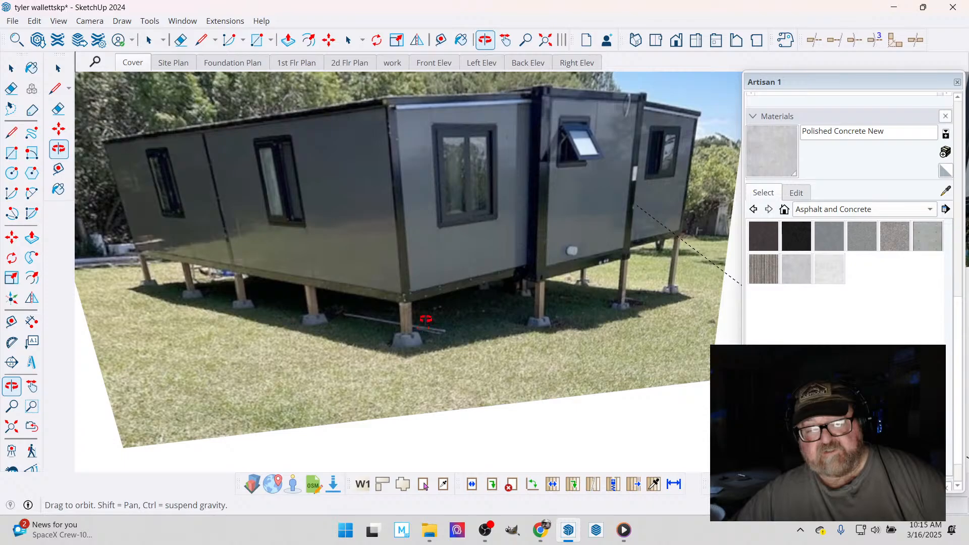
{"action": "scroll", "coordinate": [426, 318], "scroll_direction": "down", "scroll_amount": 3}
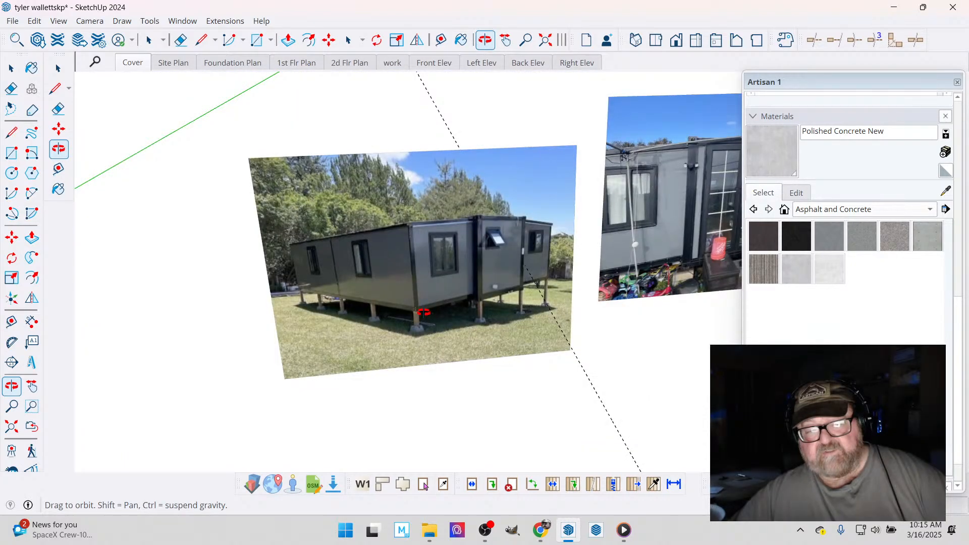
{"action": "scroll", "coordinate": [374, 282], "scroll_direction": "down", "scroll_amount": 3}
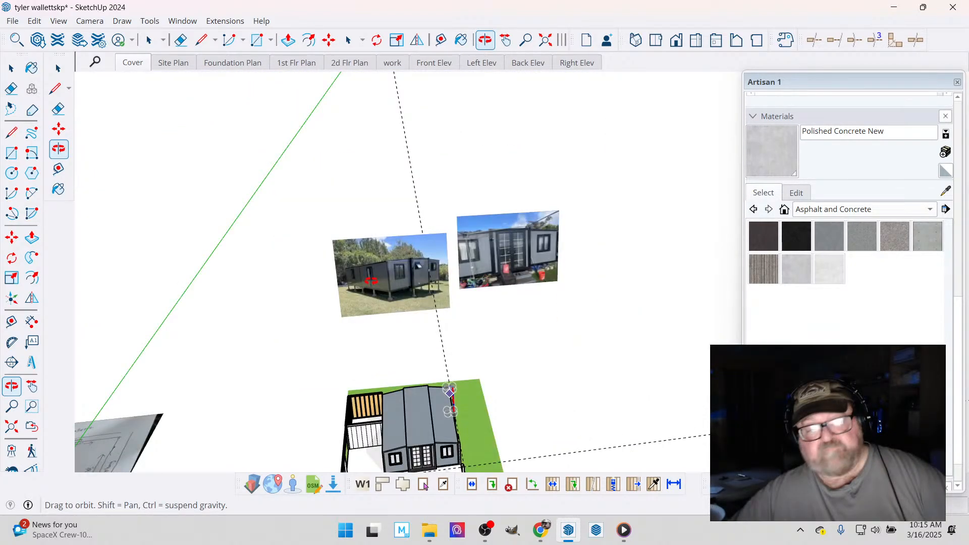
- Examine the modelled posts, footings and guides around the slab front and along the house's side wall
{"action": "left_click_drag", "start_coordinate": [371, 281], "coordinate": [421, 363]}
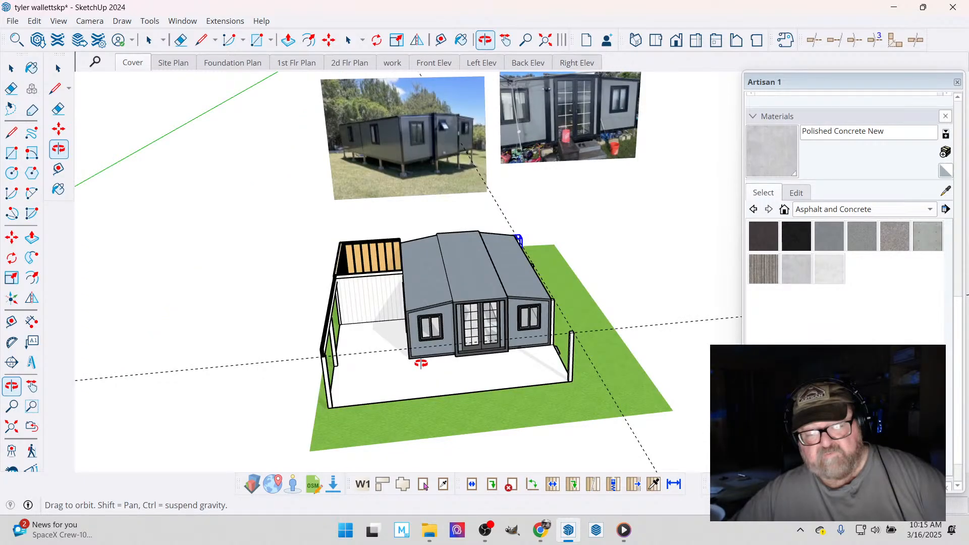
{"action": "scroll", "coordinate": [421, 364], "scroll_direction": "up", "scroll_amount": 3}
{"action": "left_click_drag", "start_coordinate": [570, 399], "coordinate": [371, 382]}
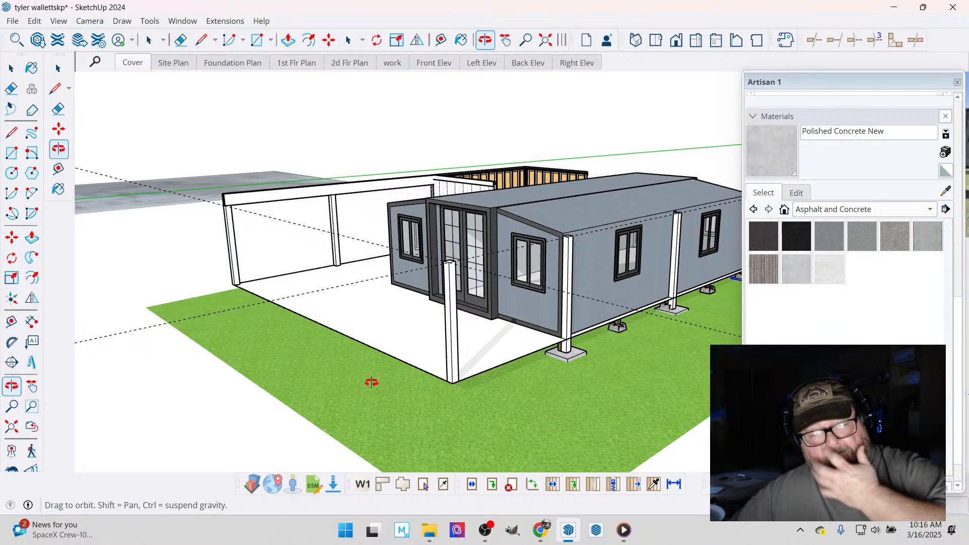
{"action": "left_click_drag", "start_coordinate": [372, 382], "coordinate": [320, 295]}
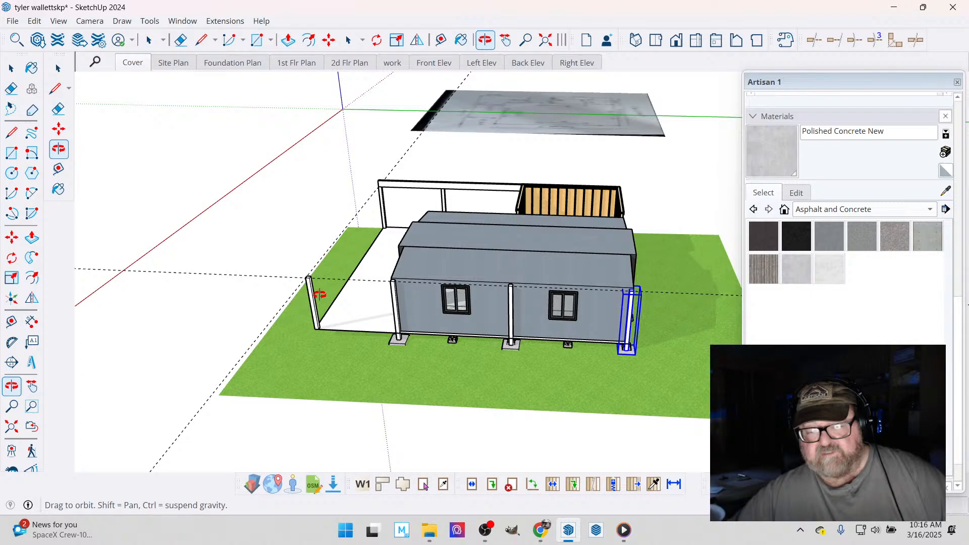
- Measure the lawn's far edge, behind the wood-framed enclosure, from corner to corner
{"action": "left_click_drag", "start_coordinate": [320, 295], "coordinate": [661, 255]}
{"action": "key", "text": "t"}
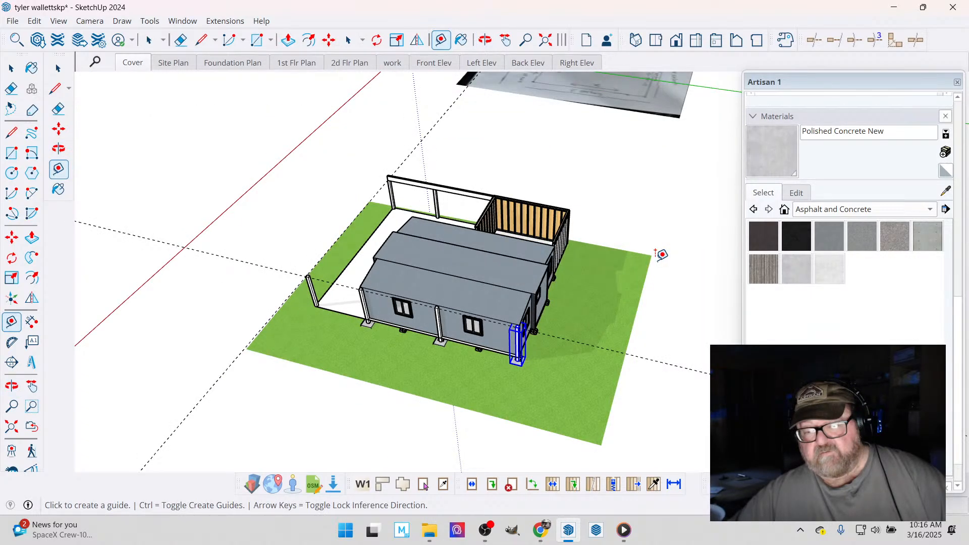
{"action": "left_click", "coordinate": [652, 256]}
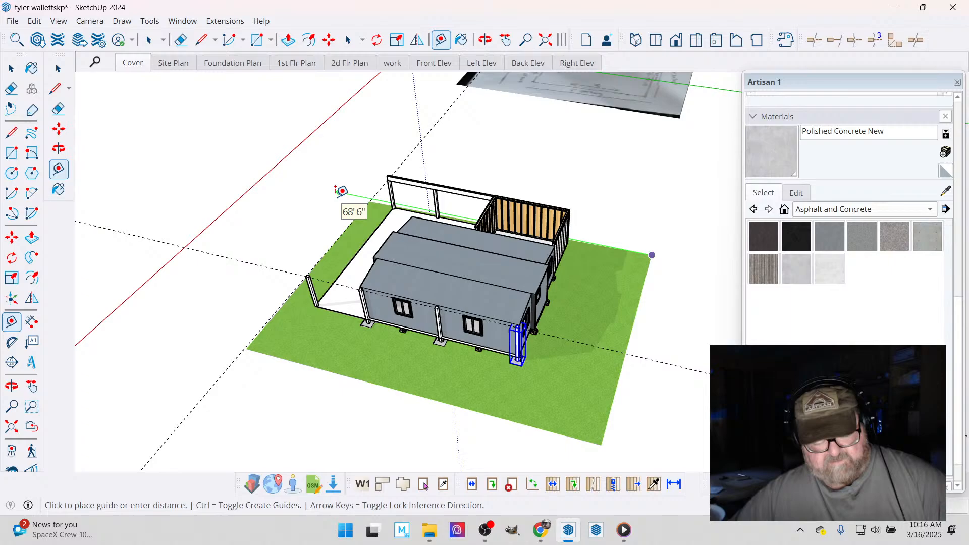
{"action": "scroll", "coordinate": [342, 191], "scroll_direction": "up", "scroll_amount": 5}
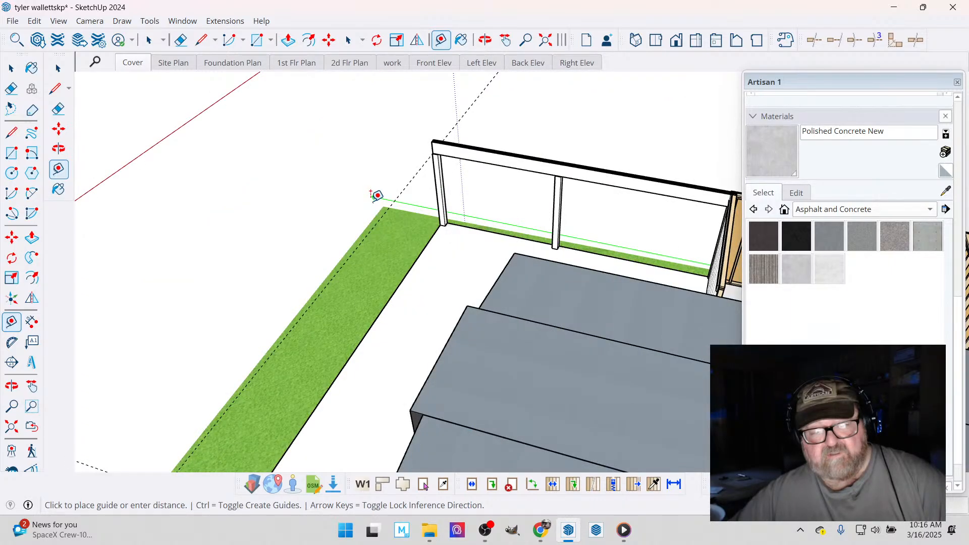
{"action": "middle_click_drag", "start_coordinate": [377, 196], "coordinate": [487, 193]}
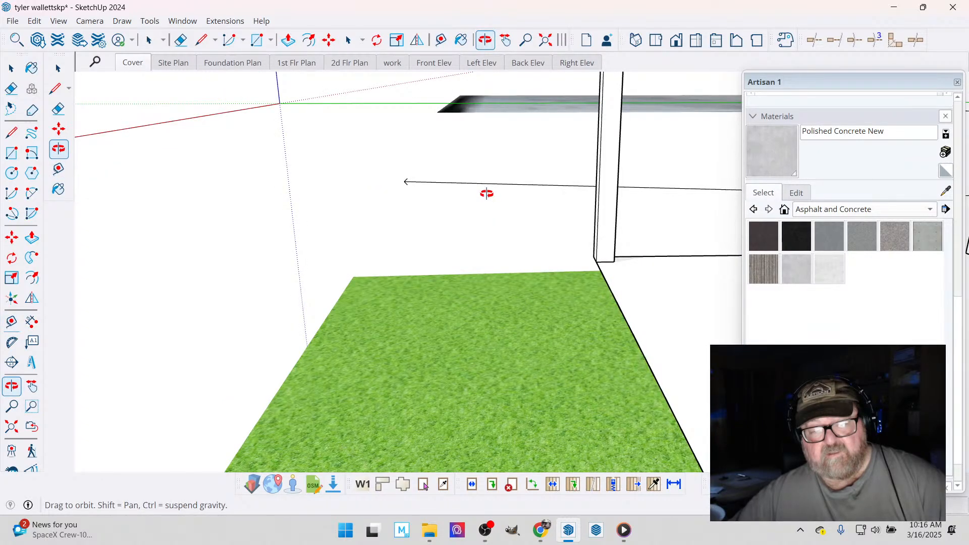
{"action": "middle_click_drag", "start_coordinate": [486, 193], "coordinate": [488, 187]}
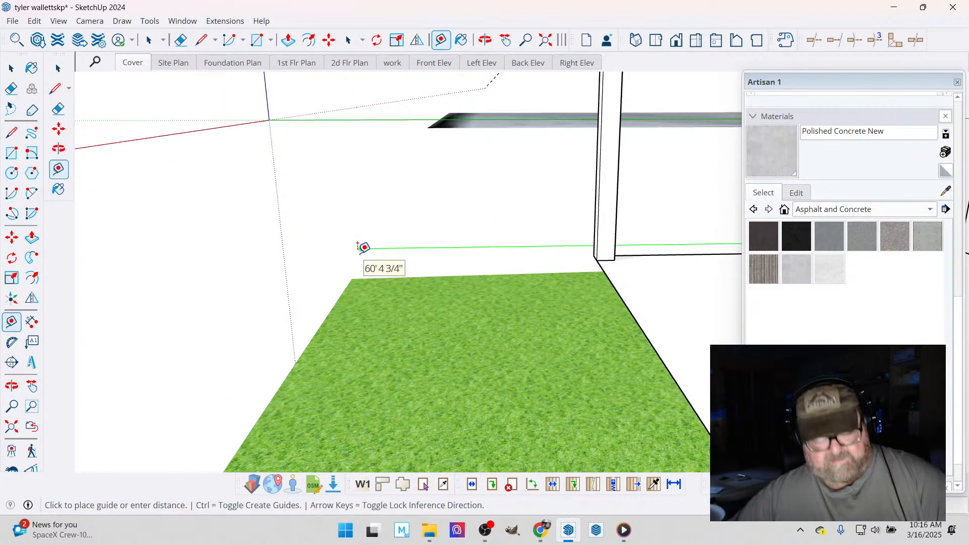
{"action": "left_click", "coordinate": [350, 284]}
{"action": "scroll", "coordinate": [332, 291], "scroll_direction": "down", "scroll_amount": 1}
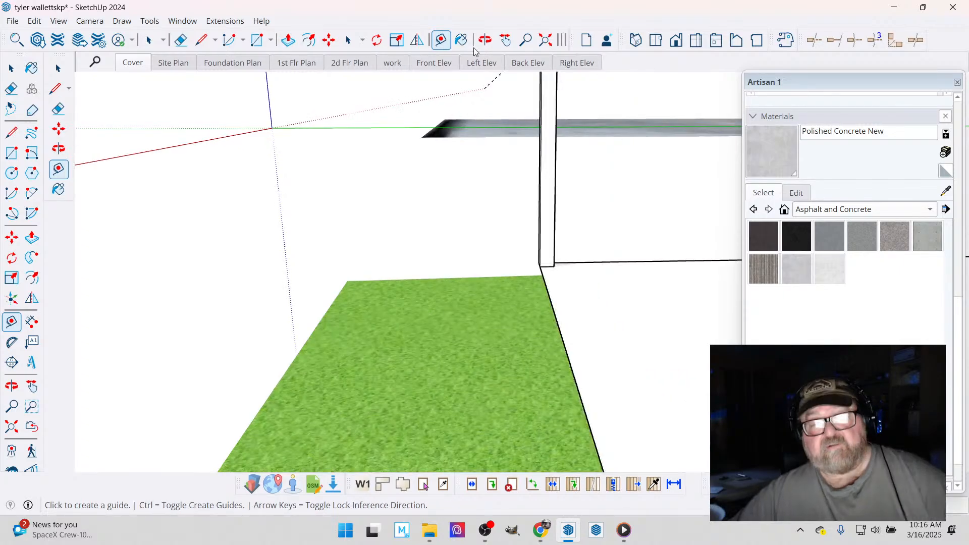
{"action": "middle_click_drag", "start_coordinate": [391, 119], "coordinate": [371, 208]}
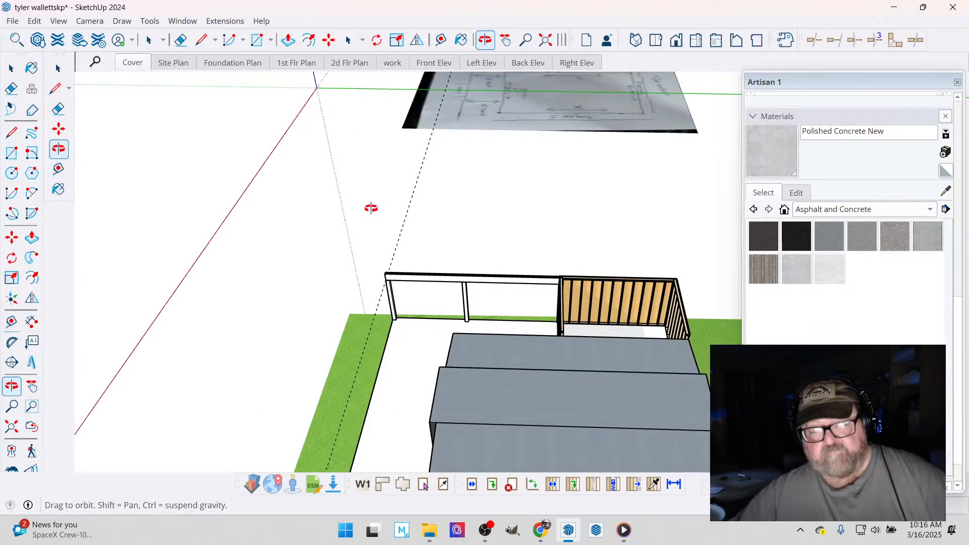
{"action": "middle_click_drag", "start_coordinate": [371, 208], "coordinate": [329, 369]}
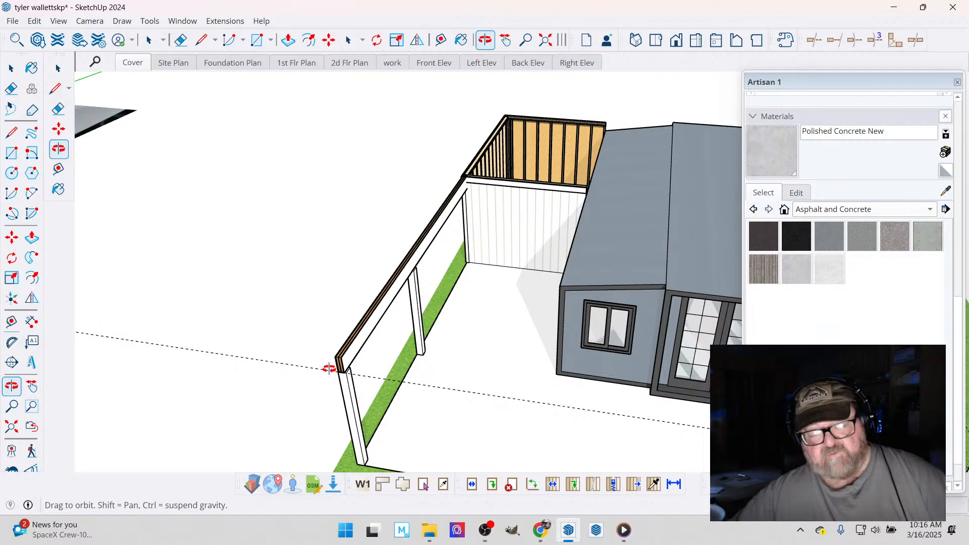
{"action": "middle_click_drag", "start_coordinate": [329, 369], "coordinate": [413, 341]}
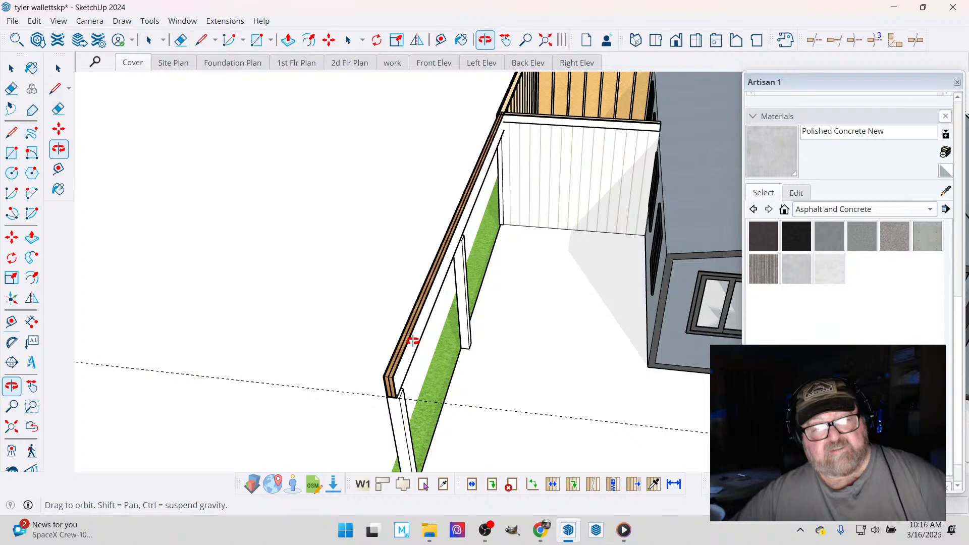
{"action": "left_click", "coordinate": [229, 20]}
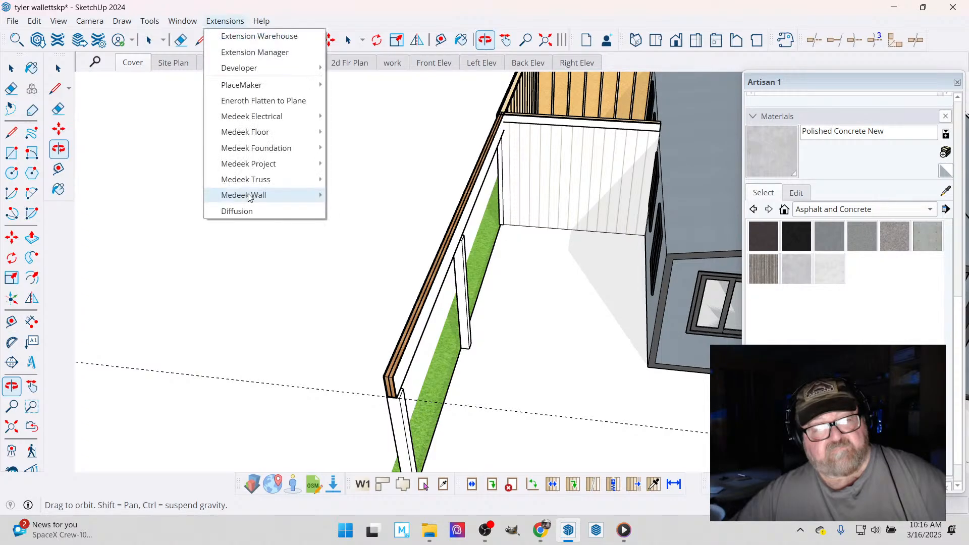
{"action": "mouse_move", "coordinate": [248, 197]}
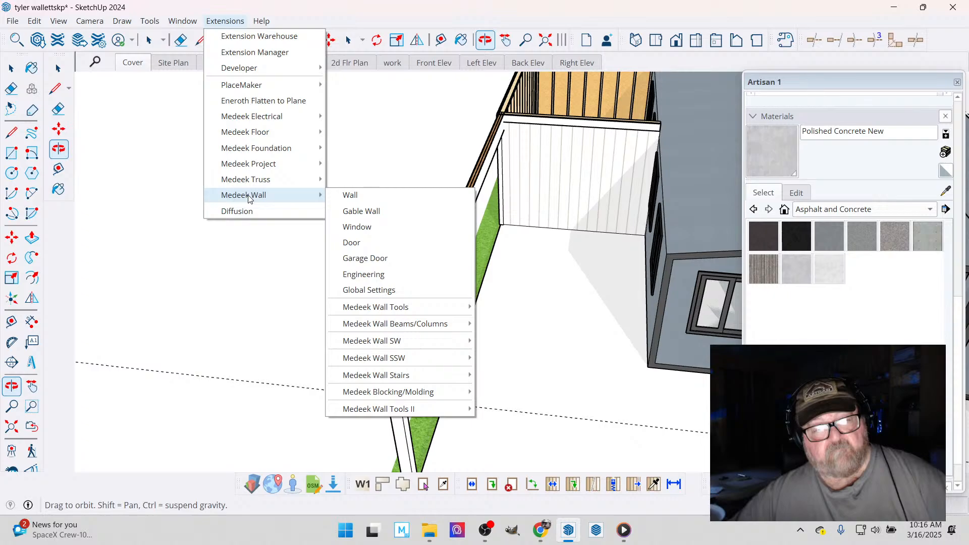
{"action": "mouse_move", "coordinate": [396, 323]}
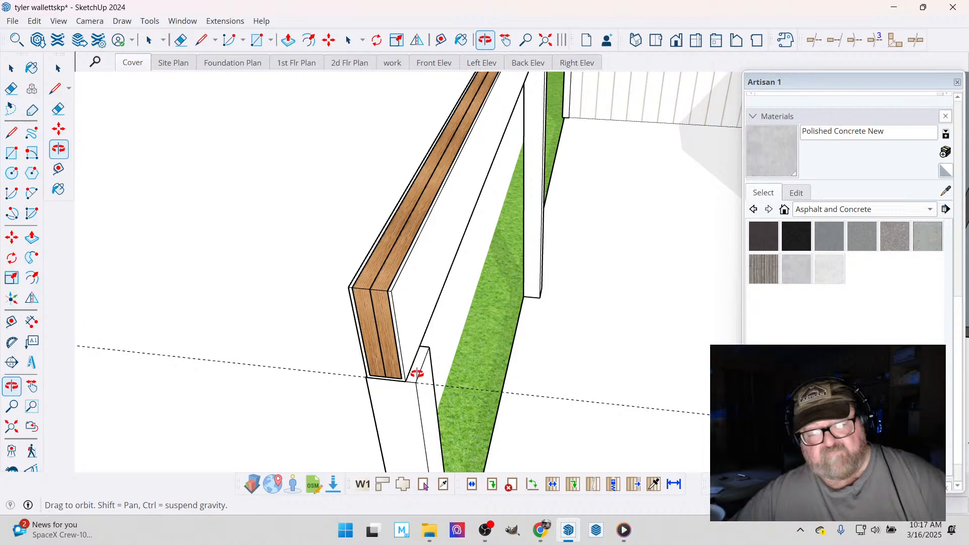
- Draw a two-ply 1-3/4 x 11-7/8 Microllam LVL 2.0E beam across the slab's front, from the side beam's end to the opposite corner post
{"action": "left_click", "coordinate": [240, 22]}
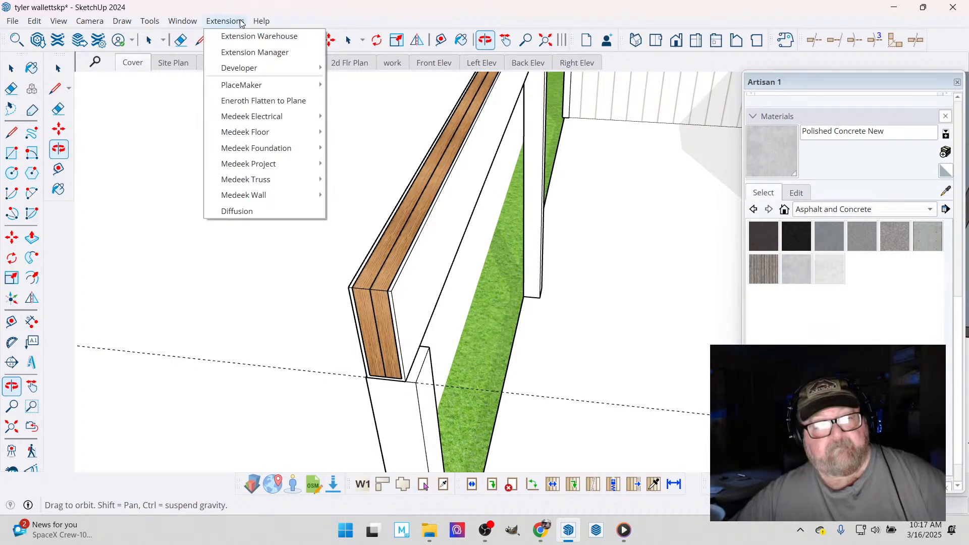
{"action": "mouse_move", "coordinate": [272, 195]}
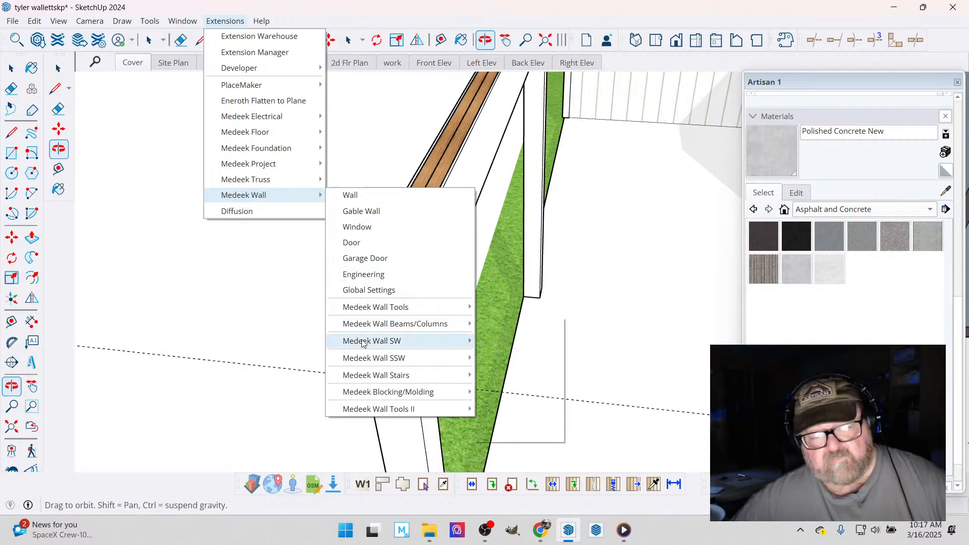
{"action": "mouse_move", "coordinate": [374, 330]}
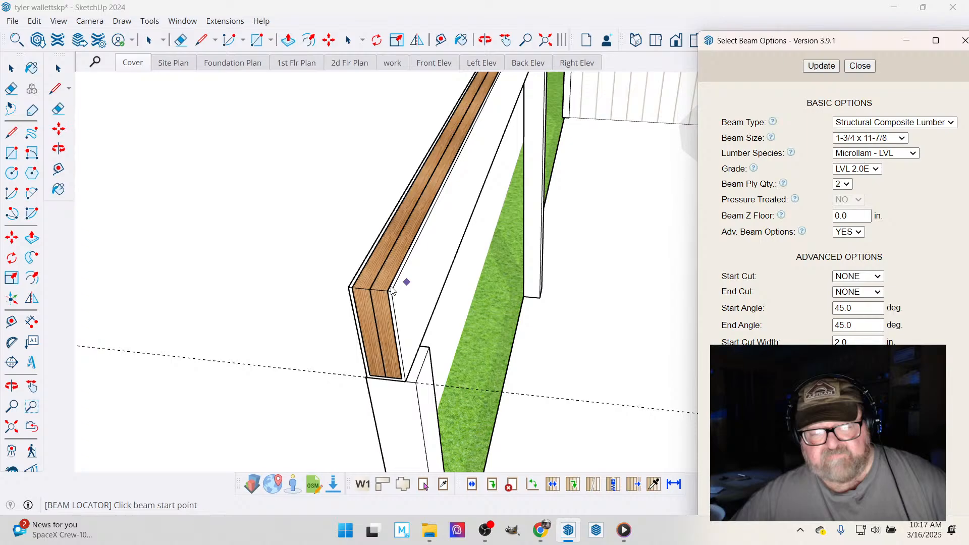
{"action": "scroll", "coordinate": [378, 292], "scroll_direction": "up", "scroll_amount": 1}
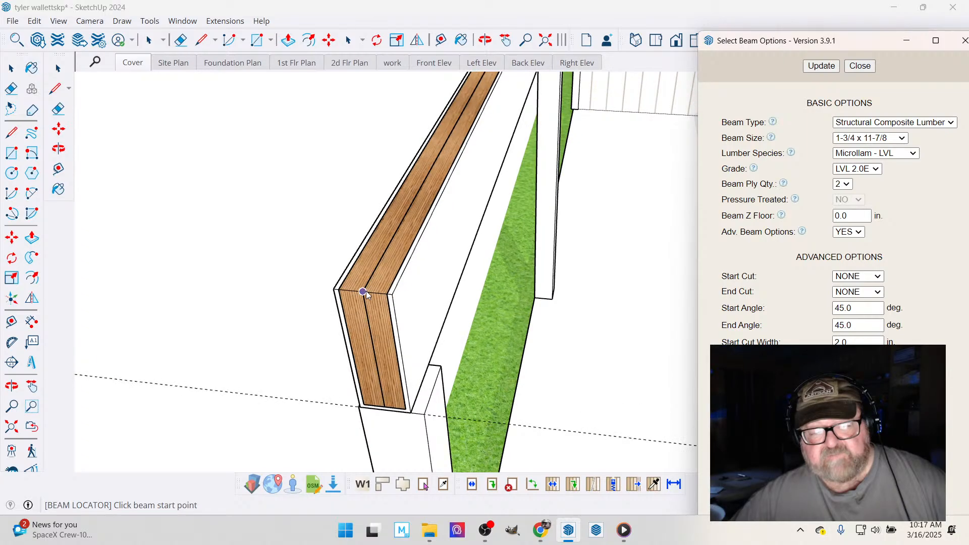
{"action": "left_click", "coordinate": [363, 292]}
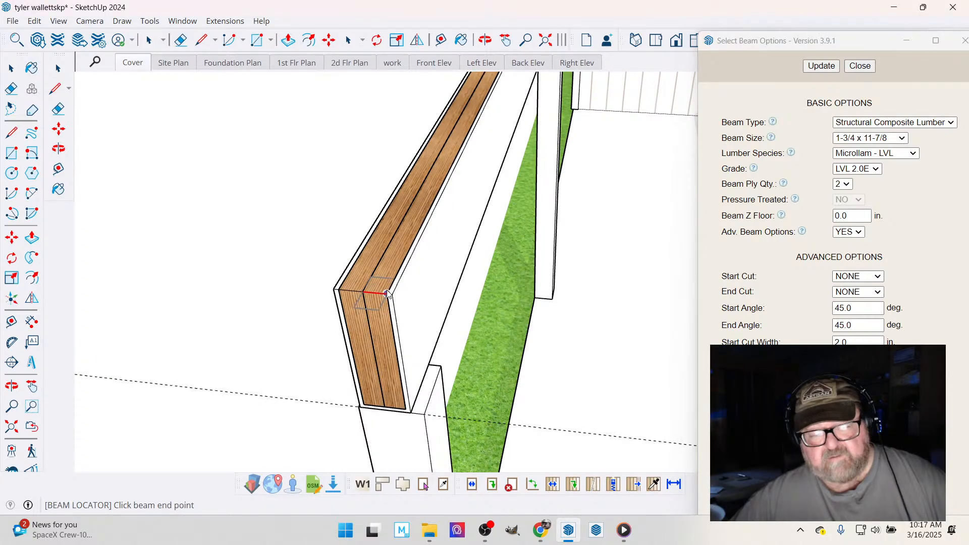
{"action": "scroll", "coordinate": [303, 265], "scroll_direction": "down", "scroll_amount": 4}
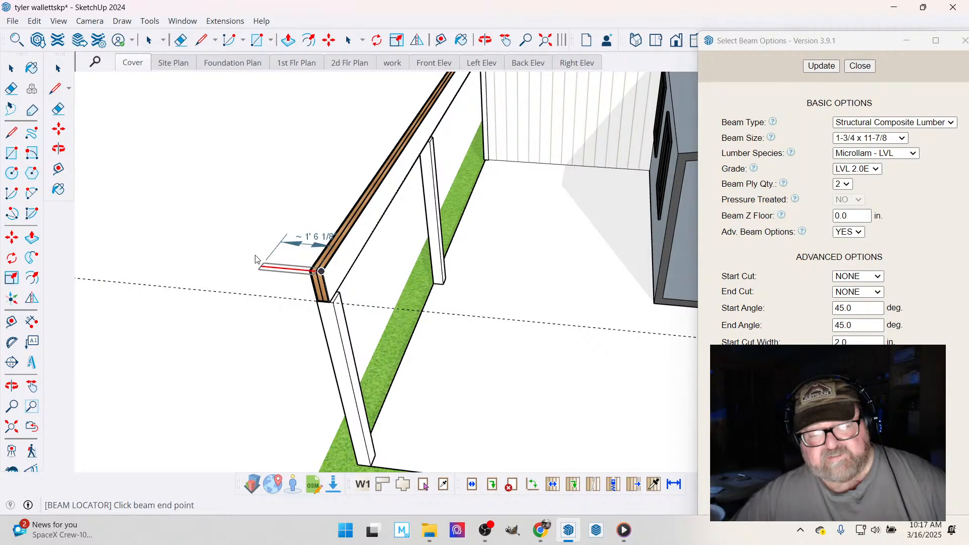
{"action": "middle_click_drag", "start_coordinate": [256, 260], "coordinate": [503, 274]}
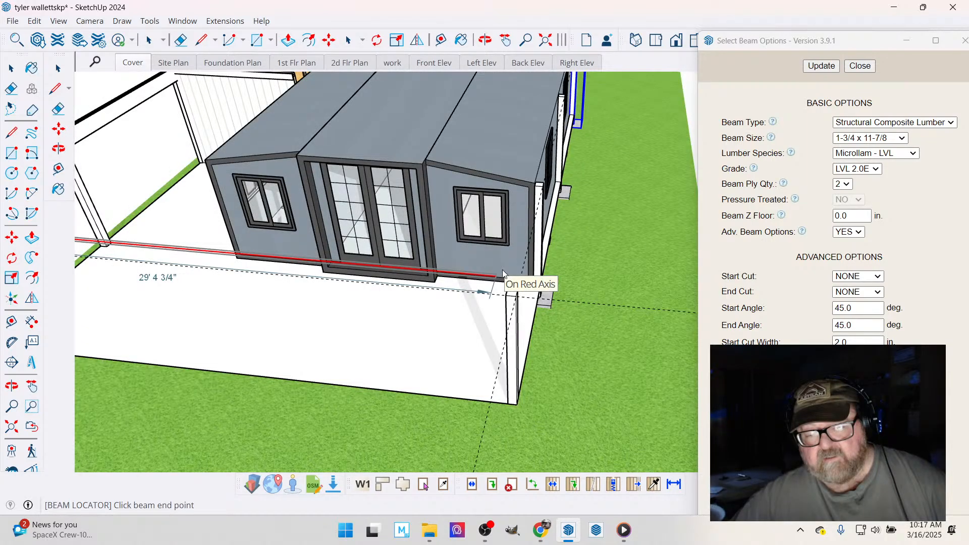
{"action": "scroll", "coordinate": [502, 273], "scroll_direction": "up", "scroll_amount": 2}
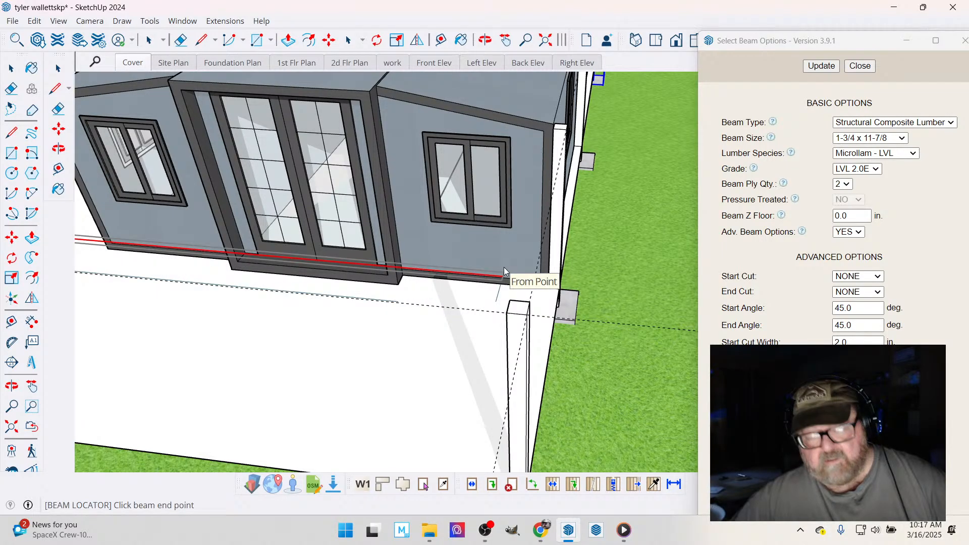
{"action": "scroll", "coordinate": [503, 267], "scroll_direction": "up", "scroll_amount": 2}
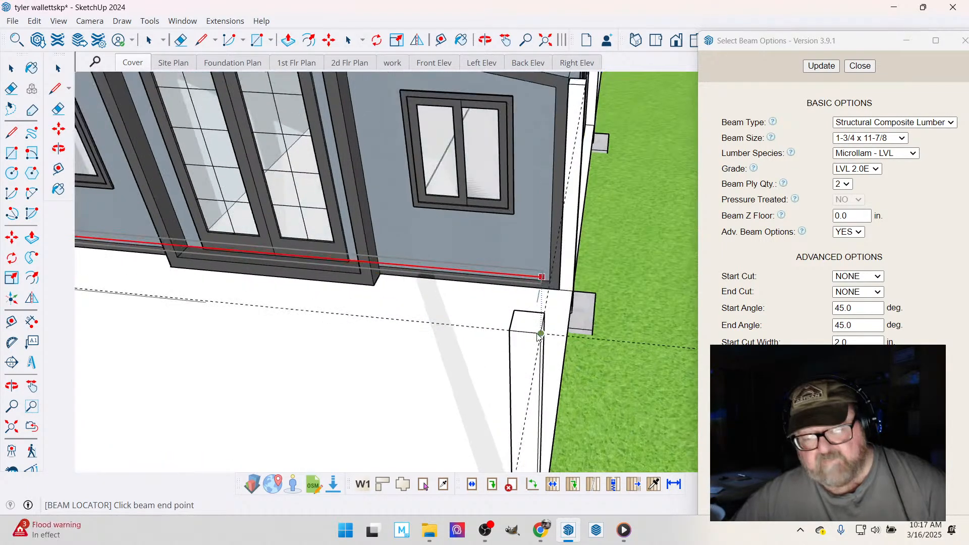
{"action": "left_click", "coordinate": [537, 334]}
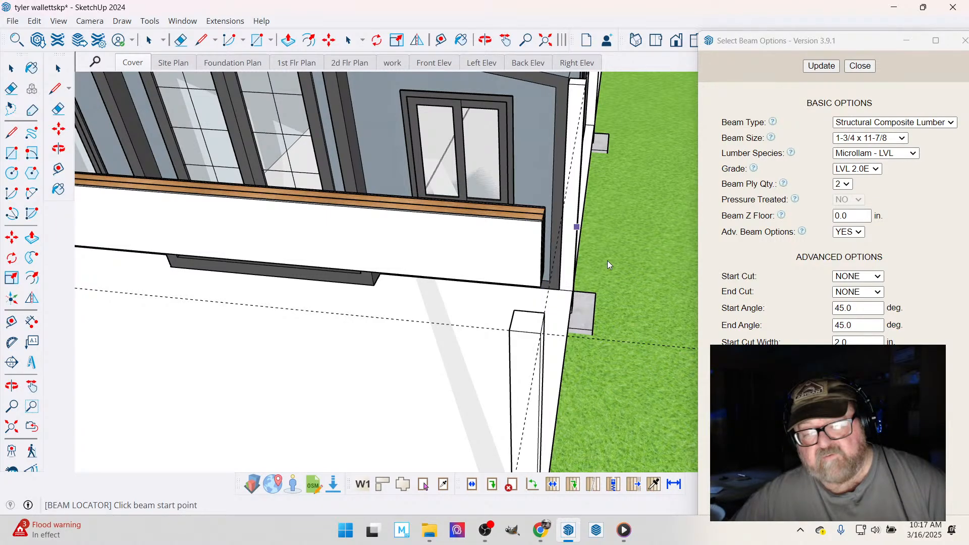
- Move the new front beam by its end corner down to the middle of the side beam's top end, with the beam tops flush
{"action": "middle_click_drag", "start_coordinate": [607, 260], "coordinate": [245, 307]}
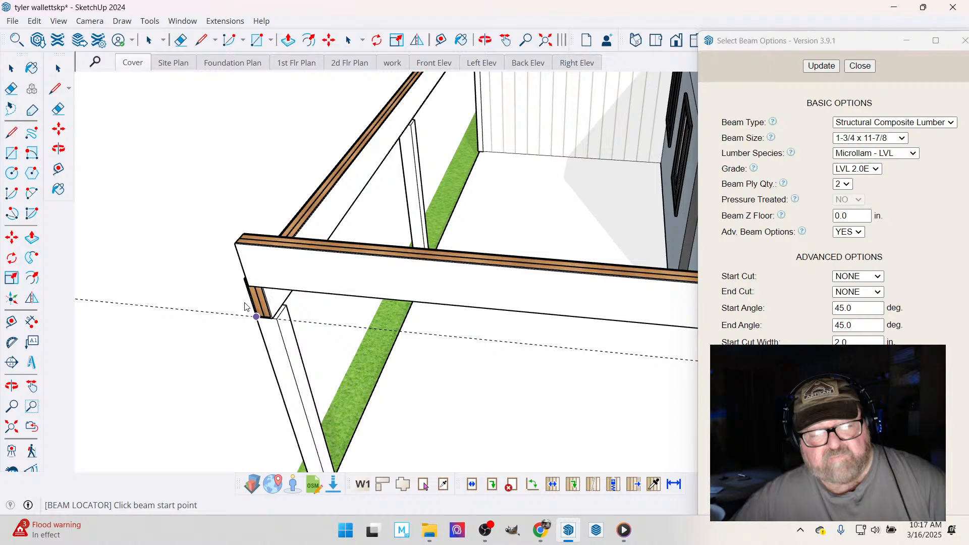
{"action": "scroll", "coordinate": [214, 274], "scroll_direction": "up", "scroll_amount": 3}
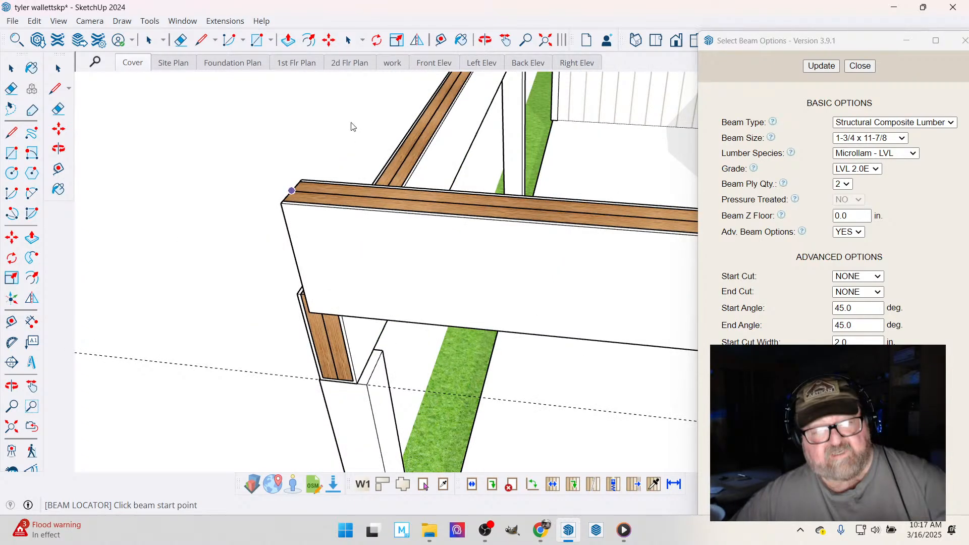
{"action": "key", "text": "m"}
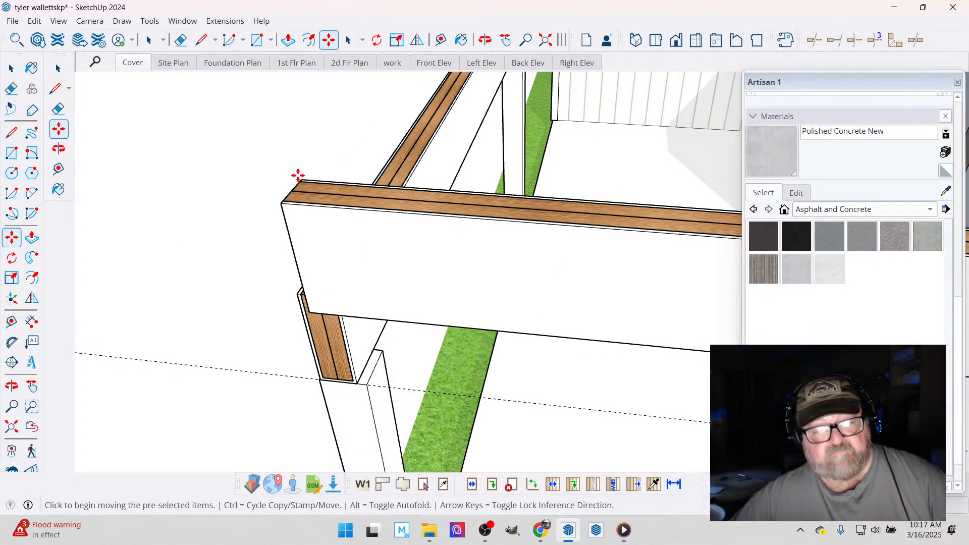
{"action": "left_click", "coordinate": [298, 177]}
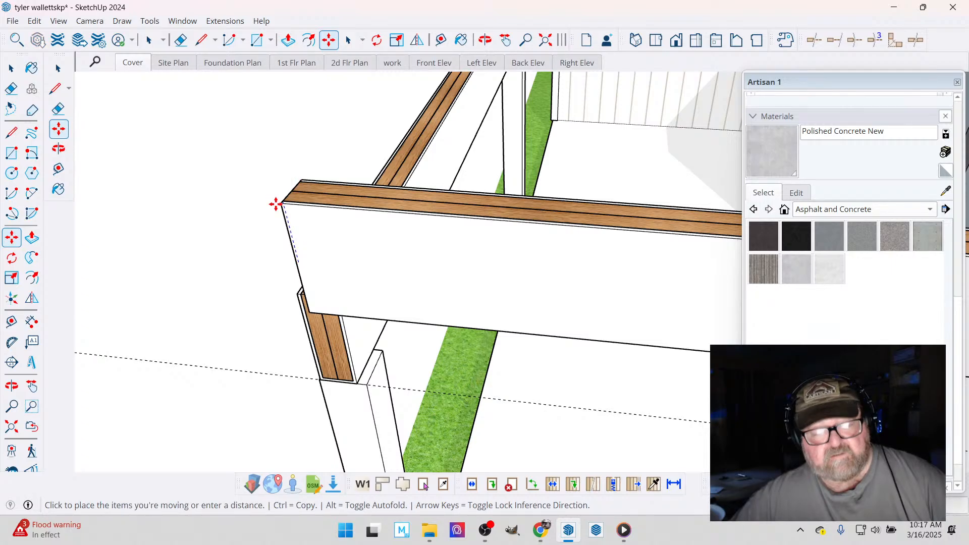
{"action": "left_click", "coordinate": [14, 73]}
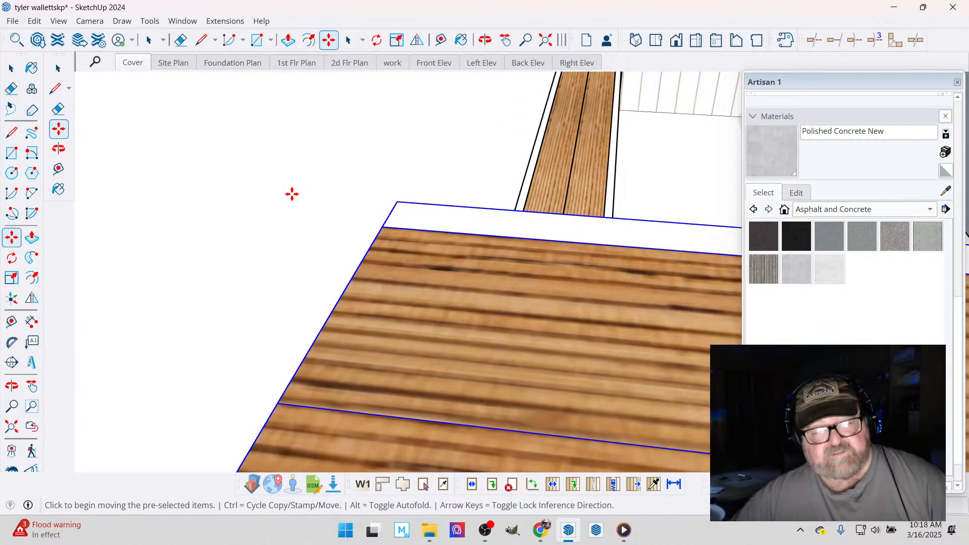
{"action": "scroll", "coordinate": [291, 194], "scroll_direction": "down", "scroll_amount": 5}
{"action": "left_click", "coordinate": [284, 226]}
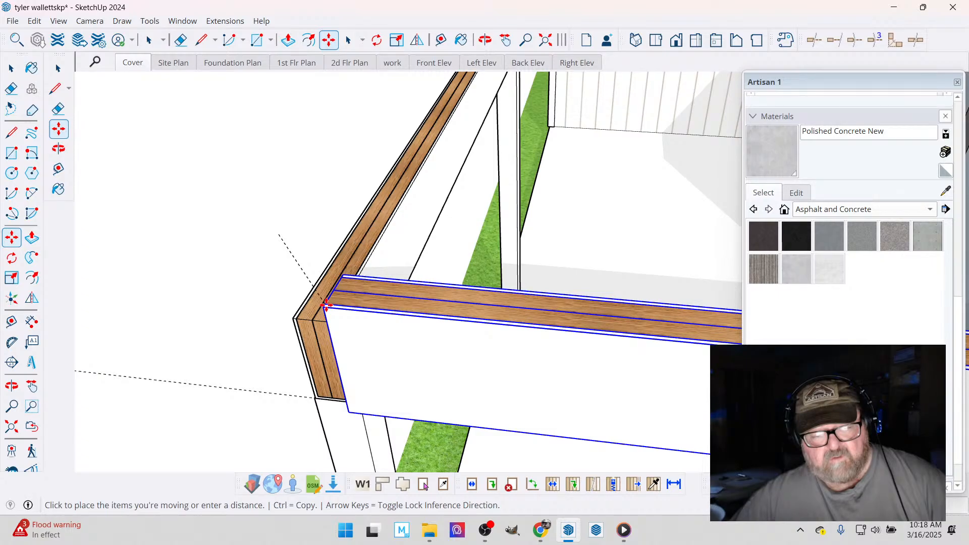
{"action": "left_click", "coordinate": [326, 305]}
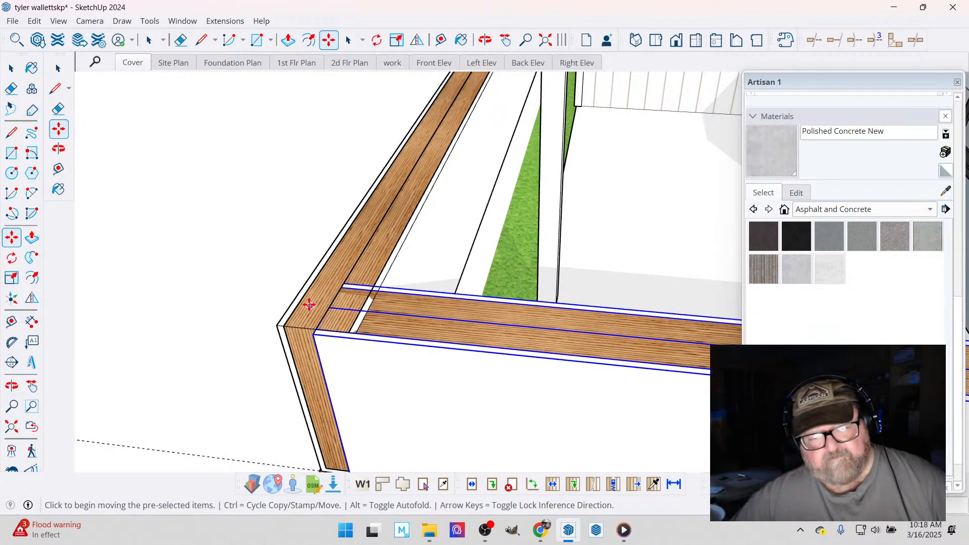
- Shift the front beam along its length to the outer corner of the side beam's end
{"action": "middle_click_drag", "start_coordinate": [310, 304], "coordinate": [336, 264]}
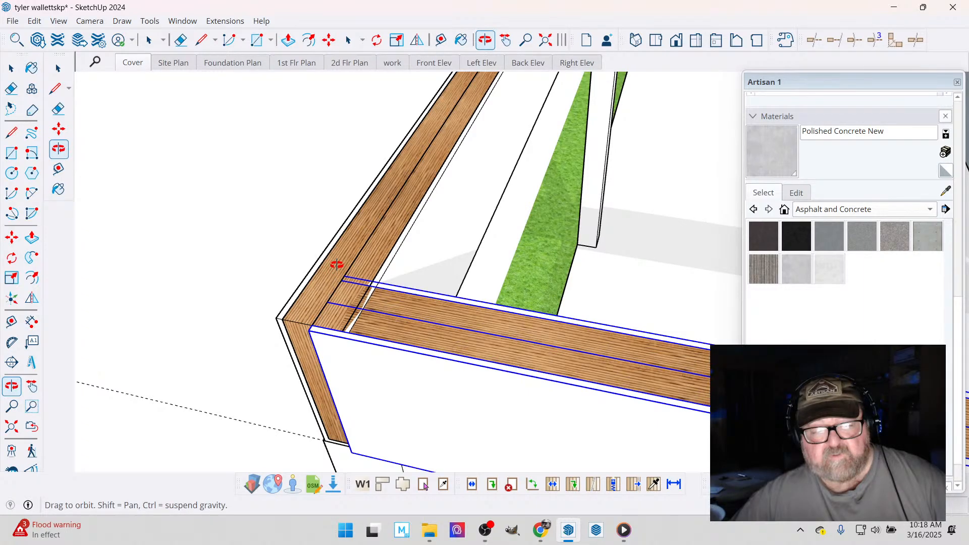
{"action": "middle_click_drag", "start_coordinate": [337, 264], "coordinate": [507, 218]}
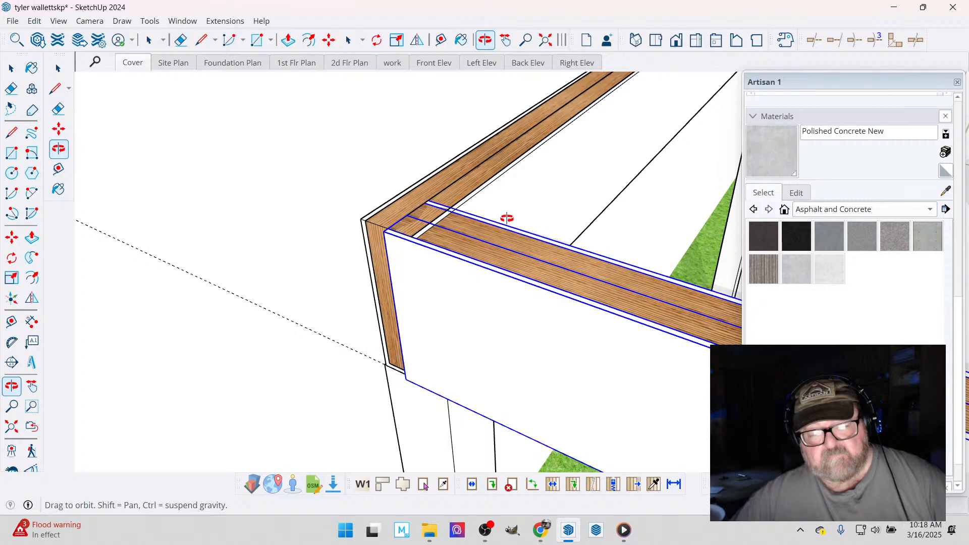
{"action": "middle_click_drag", "start_coordinate": [507, 219], "coordinate": [355, 241]}
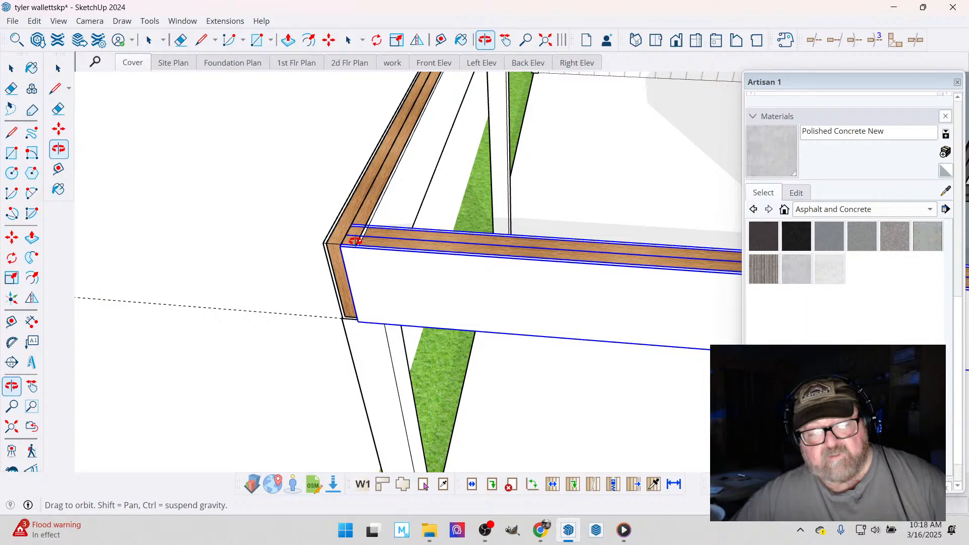
{"action": "middle_click_drag", "start_coordinate": [355, 241], "coordinate": [378, 287]}
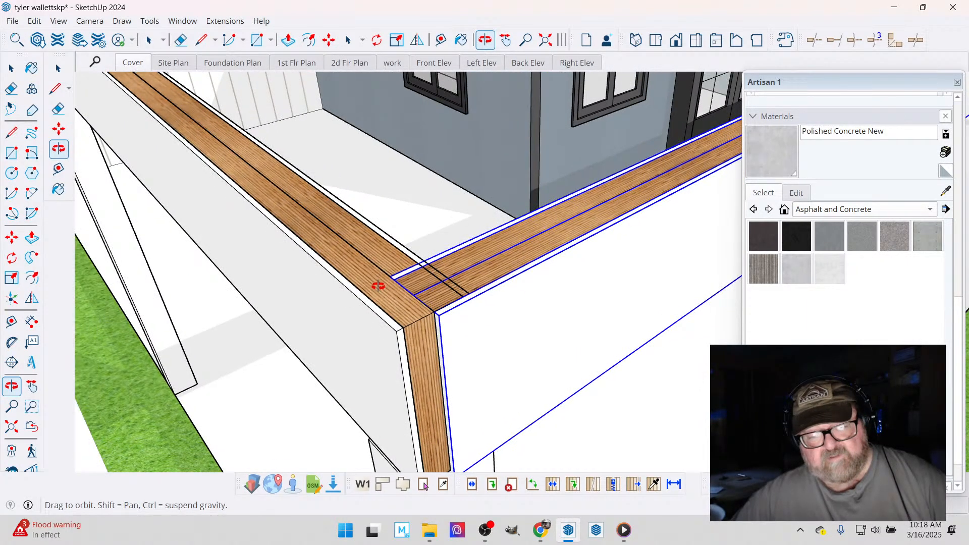
{"action": "left_click", "coordinate": [329, 40]}
{"action": "left_click", "coordinate": [434, 314]}
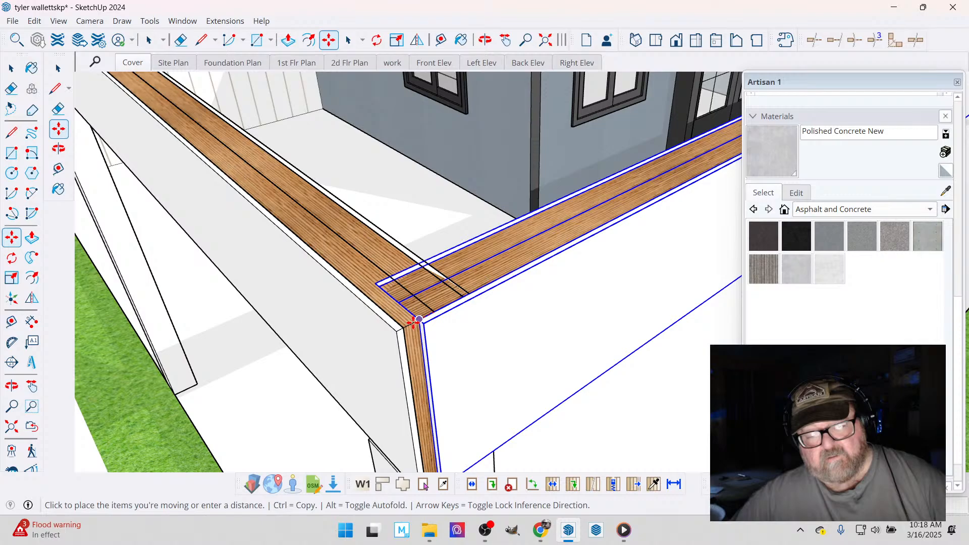
{"action": "left_click", "coordinate": [414, 322]}
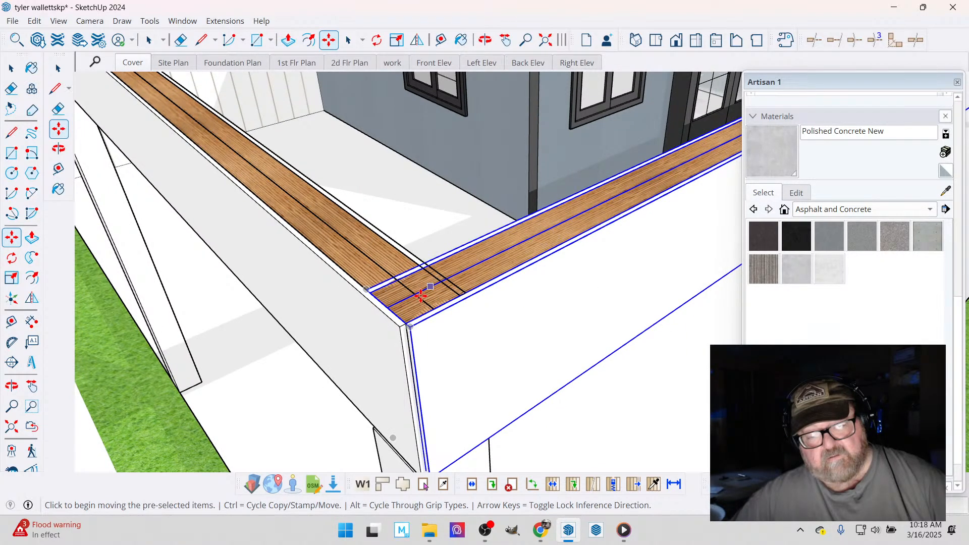
- Measure the gap between the front beam's bottom end and the outer edge of the corner post beneath it
{"action": "middle_click_drag", "start_coordinate": [420, 295], "coordinate": [561, 366]}
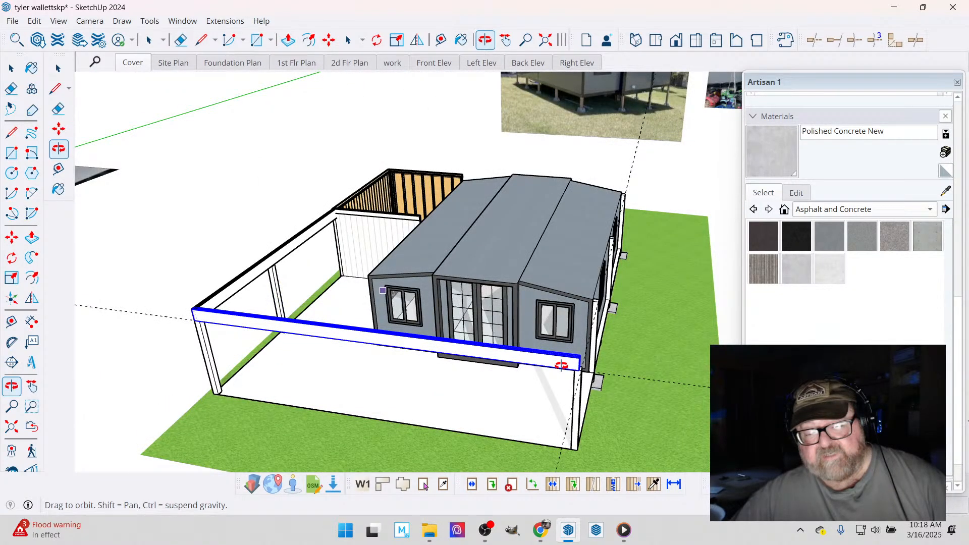
{"action": "scroll", "coordinate": [561, 366], "scroll_direction": "up", "scroll_amount": 5}
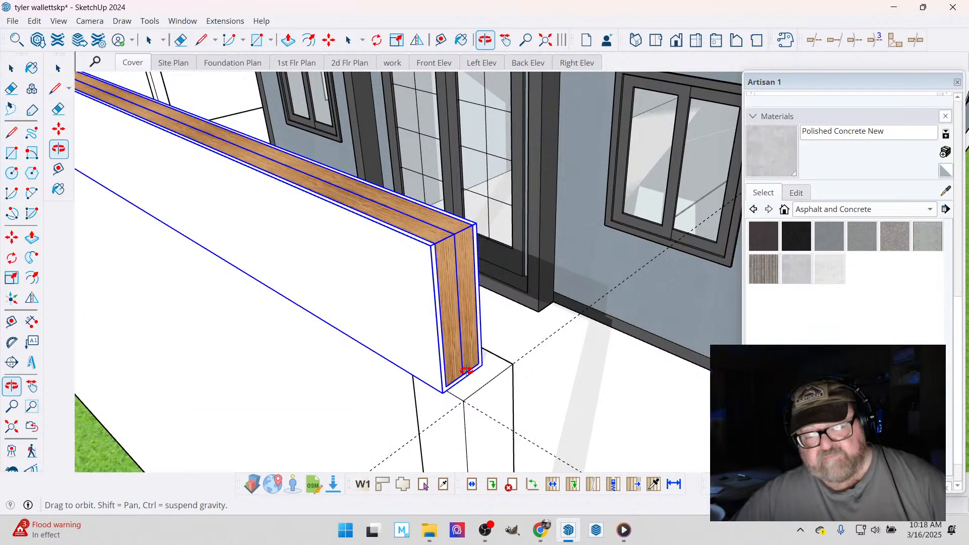
{"action": "scroll", "coordinate": [465, 371], "scroll_direction": "up", "scroll_amount": 2}
{"action": "key", "text": "t"}
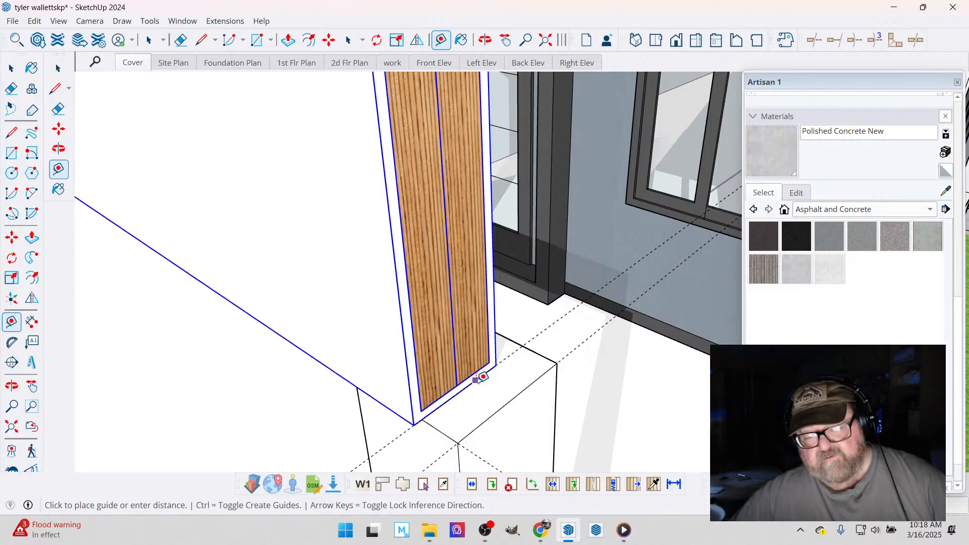
{"action": "left_click", "coordinate": [475, 380]}
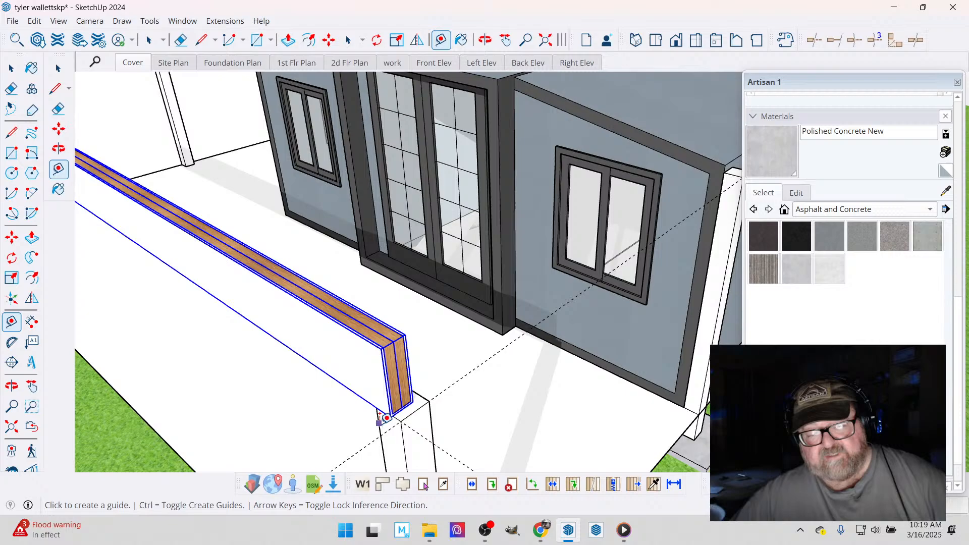
{"action": "middle_click_drag", "start_coordinate": [387, 418], "coordinate": [383, 384]}
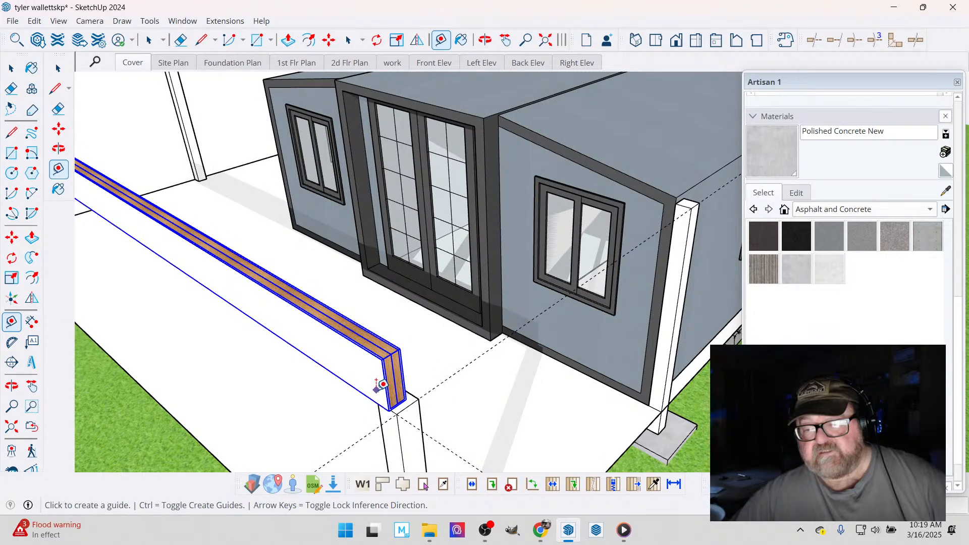
- Draw a two-ply 1-3/4 x 11-7/8 Microllam LVL 2.0E beam along the windowed house side, from the front beam's end to the far corner post
{"action": "scroll", "coordinate": [382, 385], "scroll_direction": "down", "scroll_amount": 5}
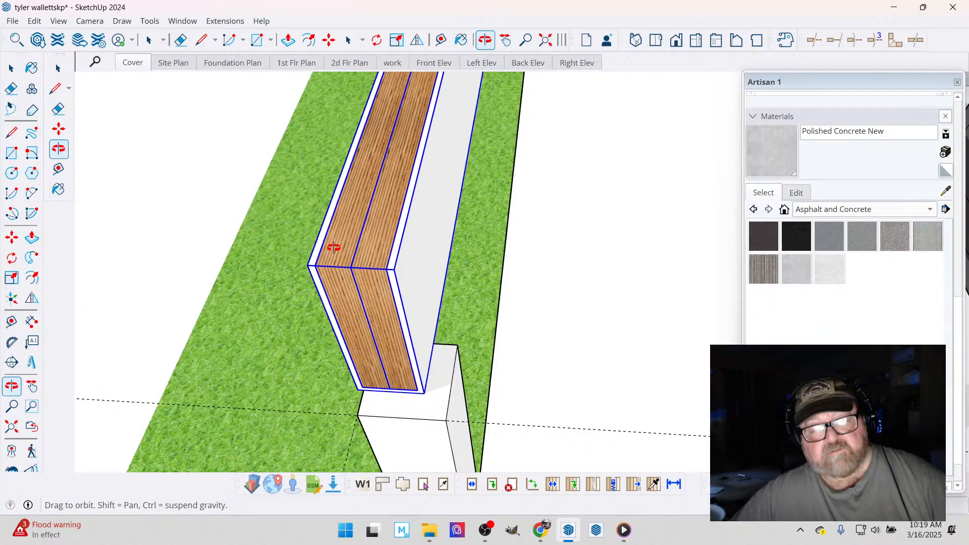
{"action": "left_click", "coordinate": [226, 21]}
{"action": "mouse_move", "coordinate": [244, 195]}
{"action": "mouse_move", "coordinate": [385, 327]}
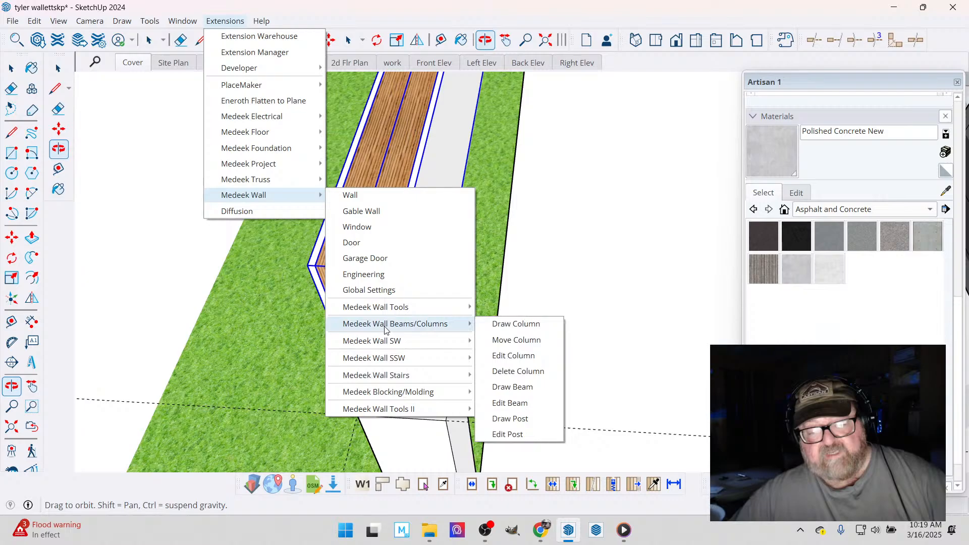
{"action": "left_click", "coordinate": [512, 387]}
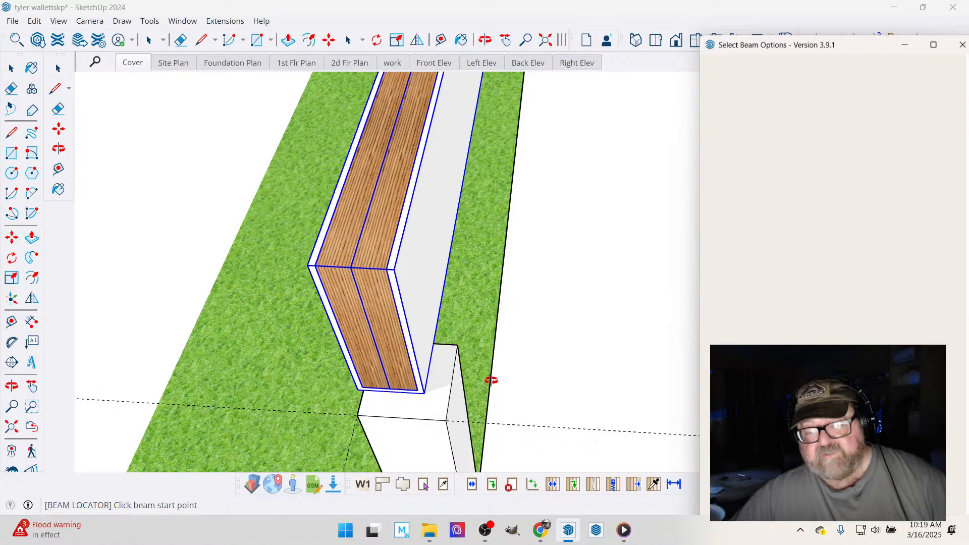
{"action": "left_click", "coordinate": [368, 269]}
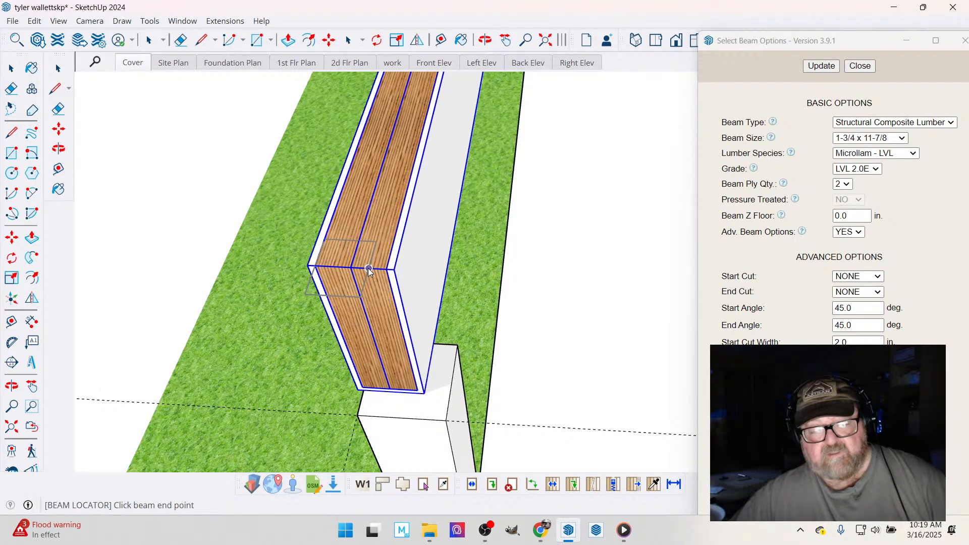
{"action": "scroll", "coordinate": [173, 263], "scroll_direction": "down", "scroll_amount": 5}
{"action": "scroll", "coordinate": [160, 254], "scroll_direction": "up", "scroll_amount": 2}
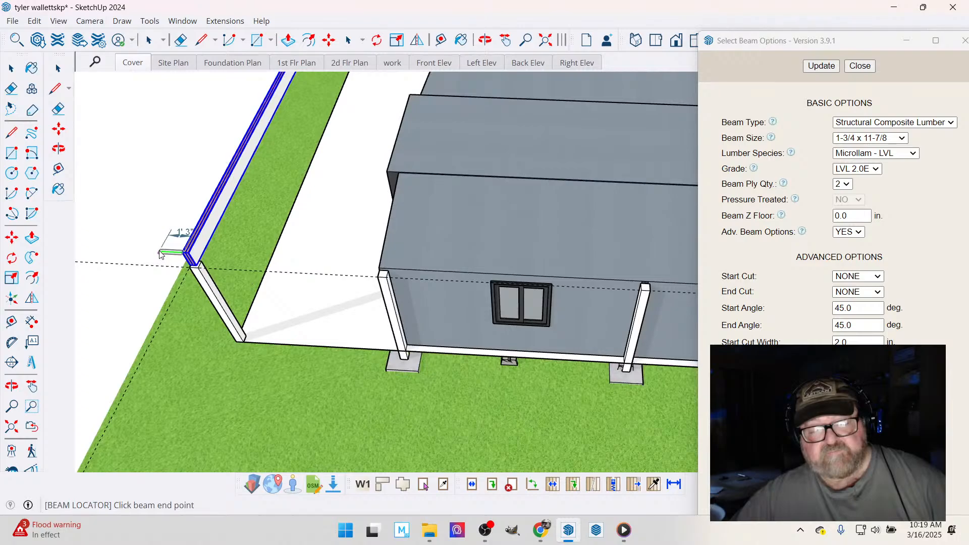
{"action": "scroll", "coordinate": [159, 254], "scroll_direction": "down", "scroll_amount": 3}
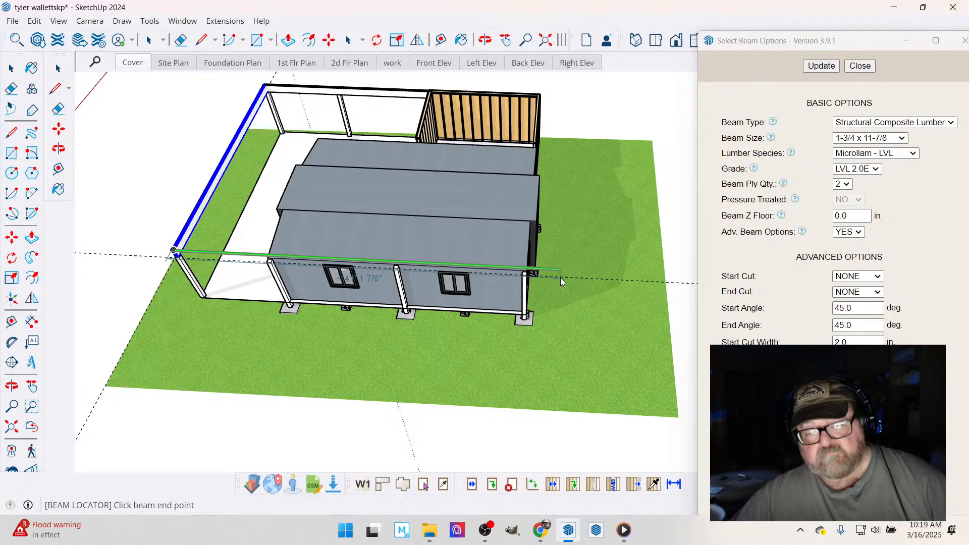
{"action": "scroll", "coordinate": [560, 278], "scroll_direction": "up", "scroll_amount": 5}
{"action": "left_click", "coordinate": [509, 313]}
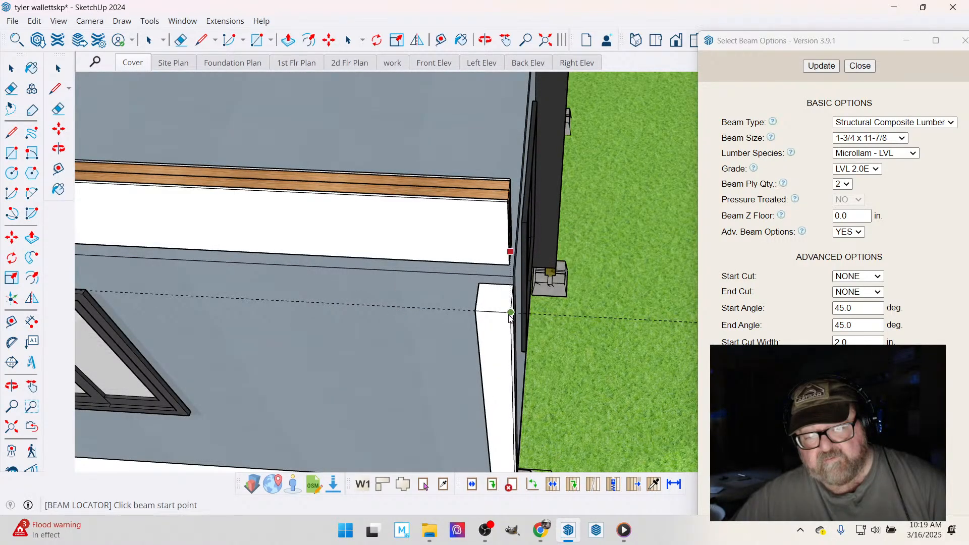
- Move the second side beam down onto the front corner post's outer top corner, overlapping the front beam's end
{"action": "scroll", "coordinate": [614, 324], "scroll_direction": "down", "scroll_amount": 5}
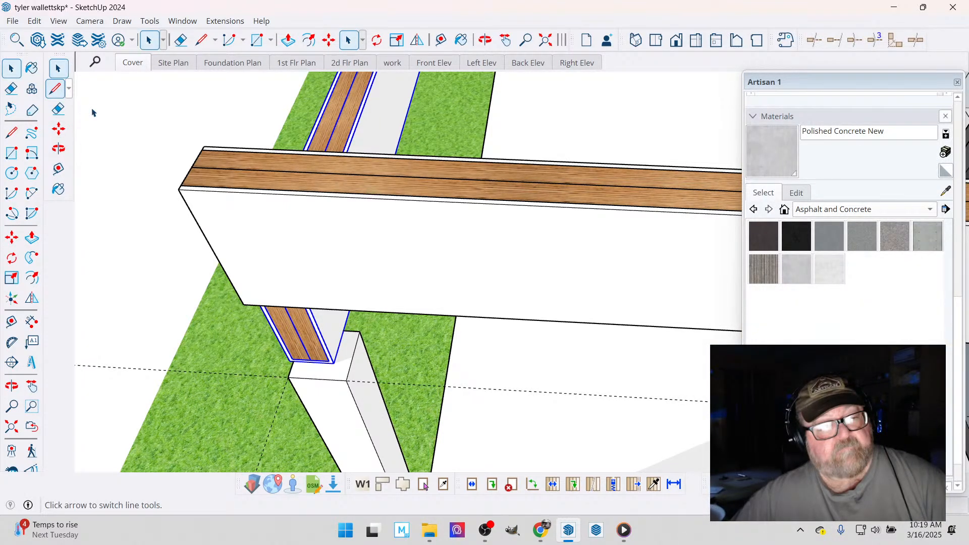
{"action": "left_click", "coordinate": [207, 185]}
{"action": "key", "text": "m"}
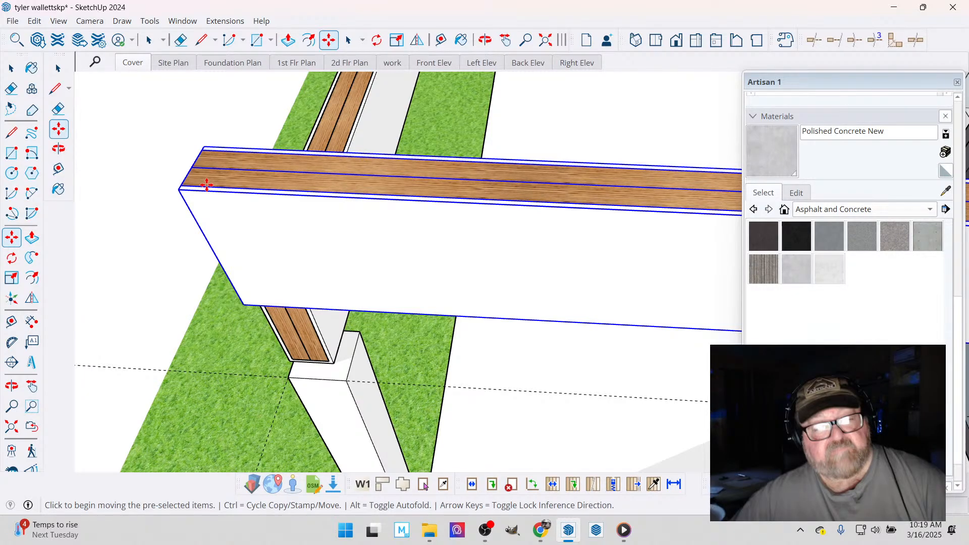
{"action": "left_click", "coordinate": [207, 184]}
{"action": "left_click", "coordinate": [286, 258]}
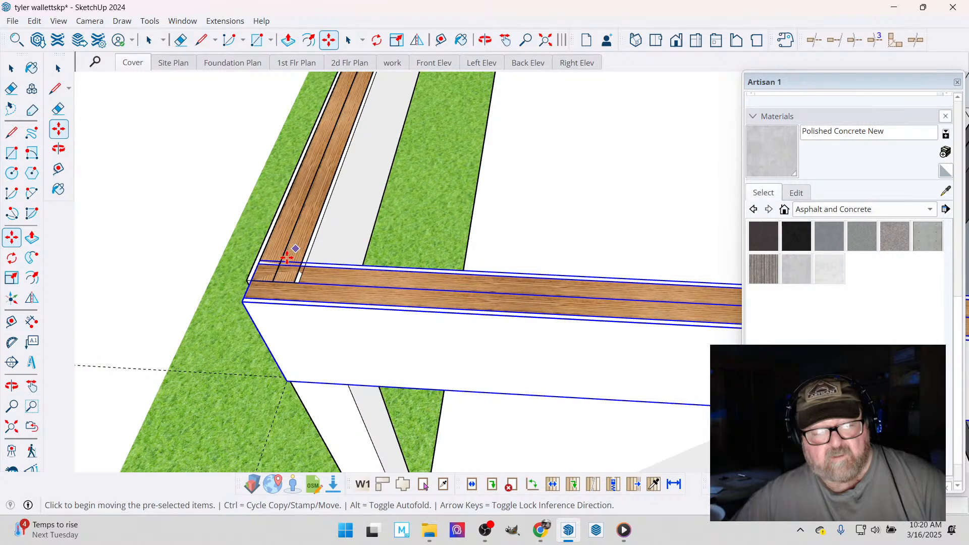
- Try to trim the end of the front beam's outer ply with Push/Pull where it meets the second side beam
{"action": "scroll", "coordinate": [287, 258], "scroll_direction": "up", "scroll_amount": 2}
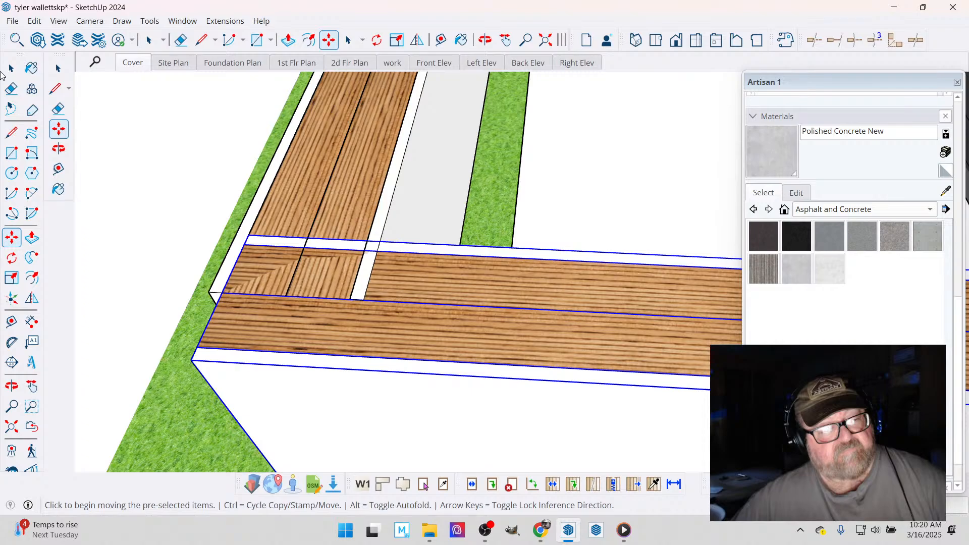
{"action": "key", "text": "space"}
{"action": "double_click", "coordinate": [312, 202]}
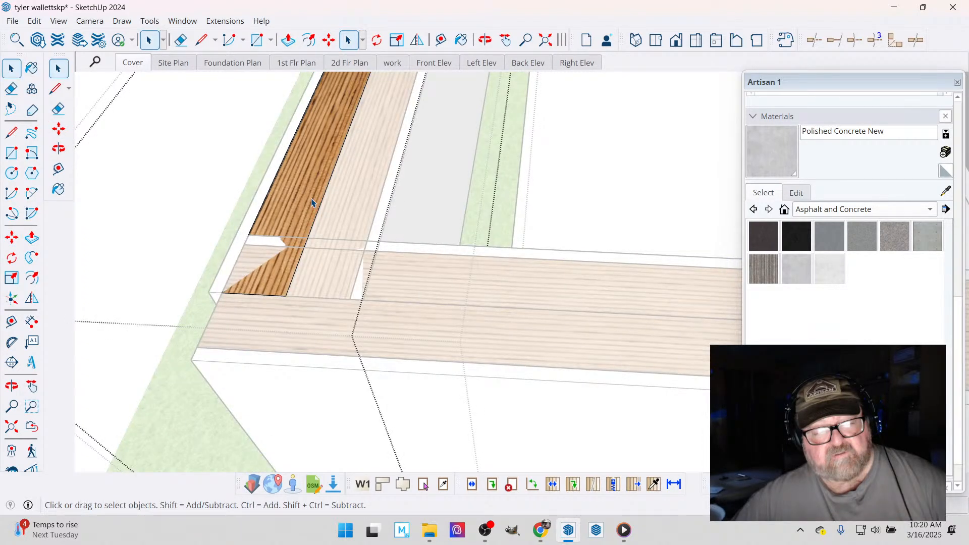
{"action": "key", "text": "p"}
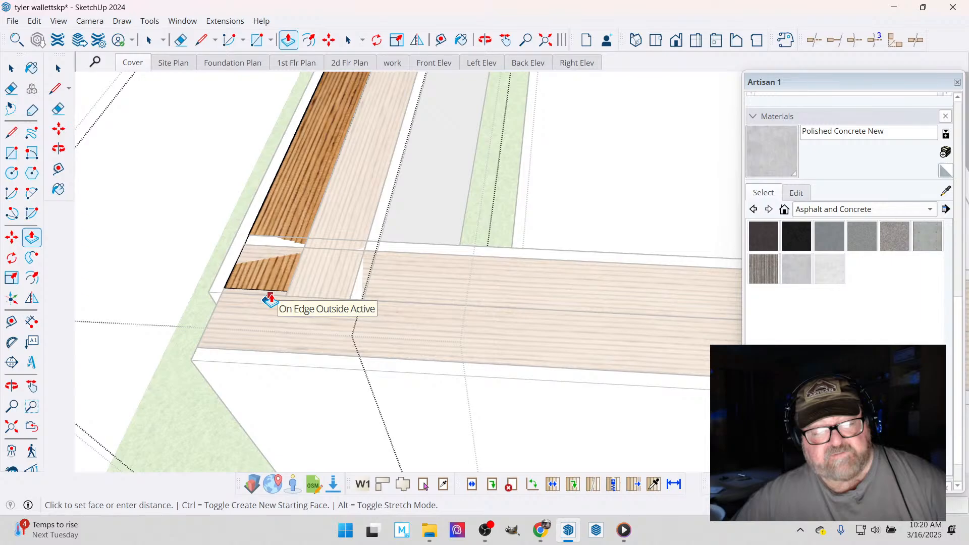
{"action": "left_click", "coordinate": [270, 300]}
{"action": "key", "text": "space"}
- Push the end of the front beam's inner ply back to the second side beam's inner face
{"action": "double_click", "coordinate": [366, 181]}
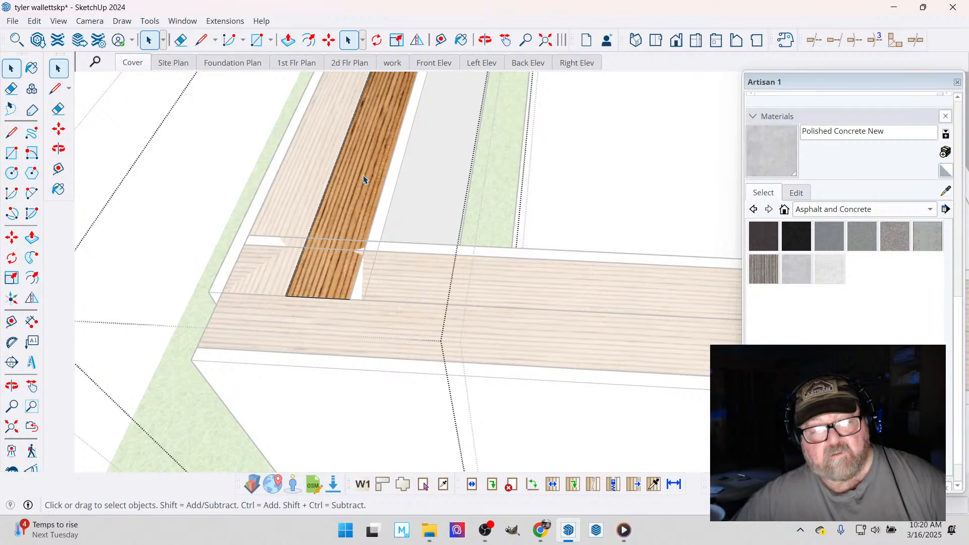
{"action": "key", "text": "p"}
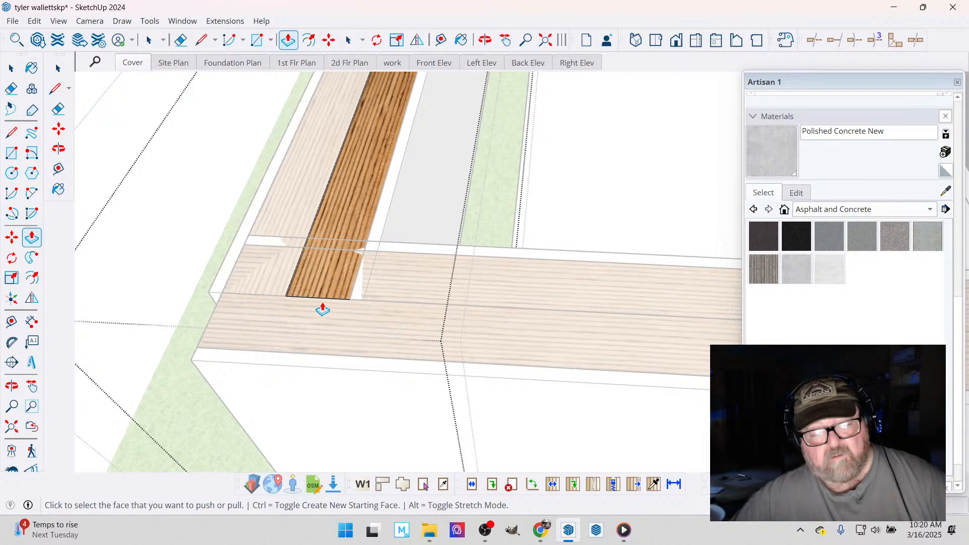
{"action": "double_click", "coordinate": [322, 309]}
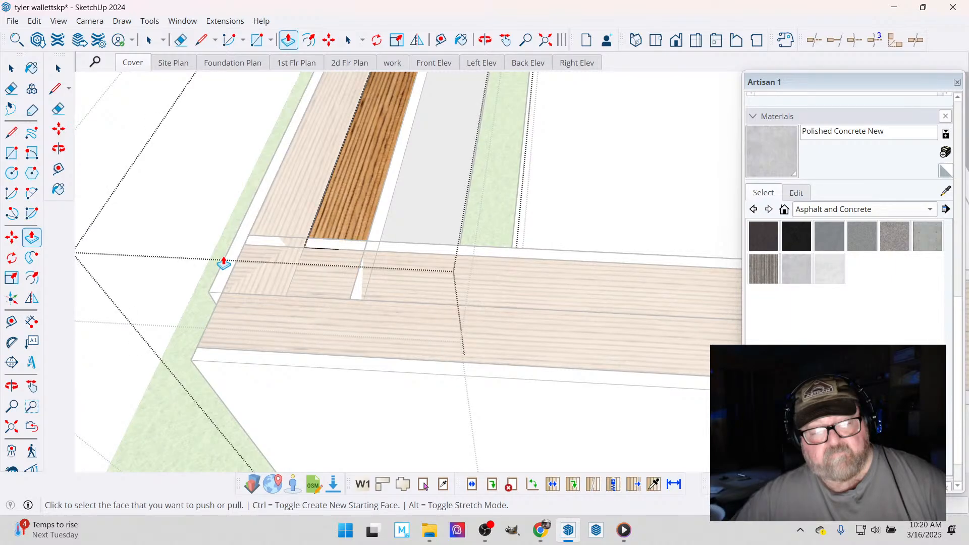
{"action": "key", "text": "space"}
- Shorten the second side beam's inner ply so it ends against the front beam's outer ply at the corner
{"action": "left_click", "coordinate": [500, 288]}
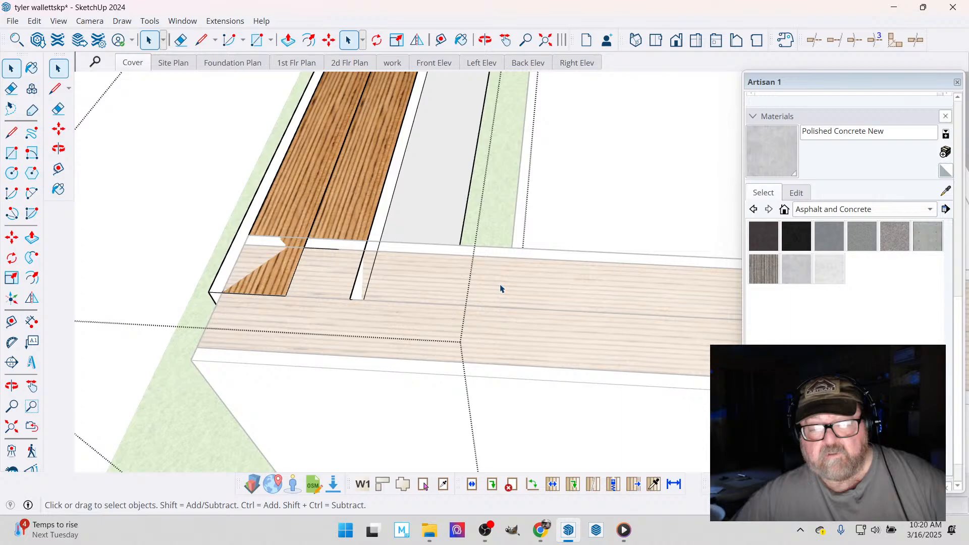
{"action": "double_click", "coordinate": [500, 288]}
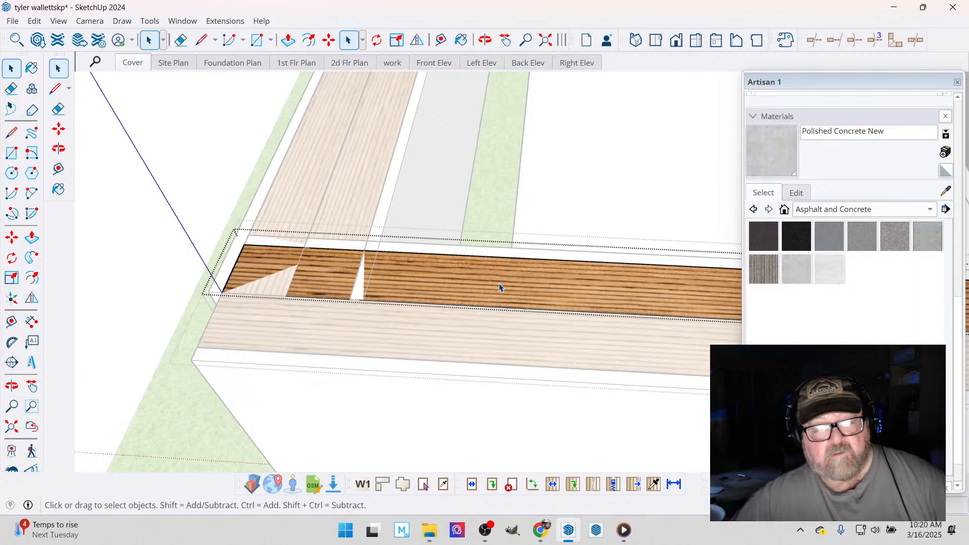
{"action": "middle_click_drag", "start_coordinate": [499, 287], "coordinate": [288, 123]}
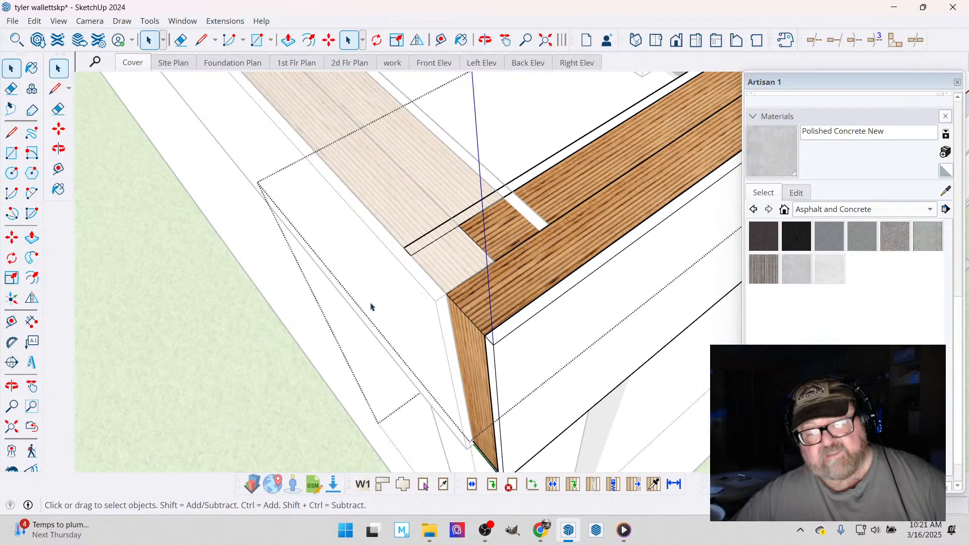
{"action": "scroll", "coordinate": [371, 306], "scroll_direction": "down", "scroll_amount": 3}
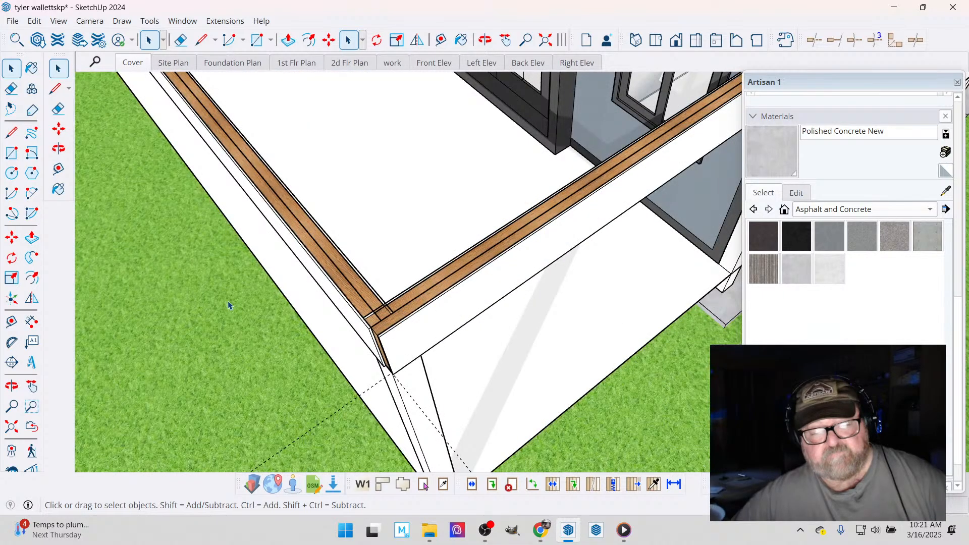
- Remove the white outer covering from the two-ply front beam through its beam options and update the beam
{"action": "scroll", "coordinate": [231, 303], "scroll_direction": "up", "scroll_amount": 3}
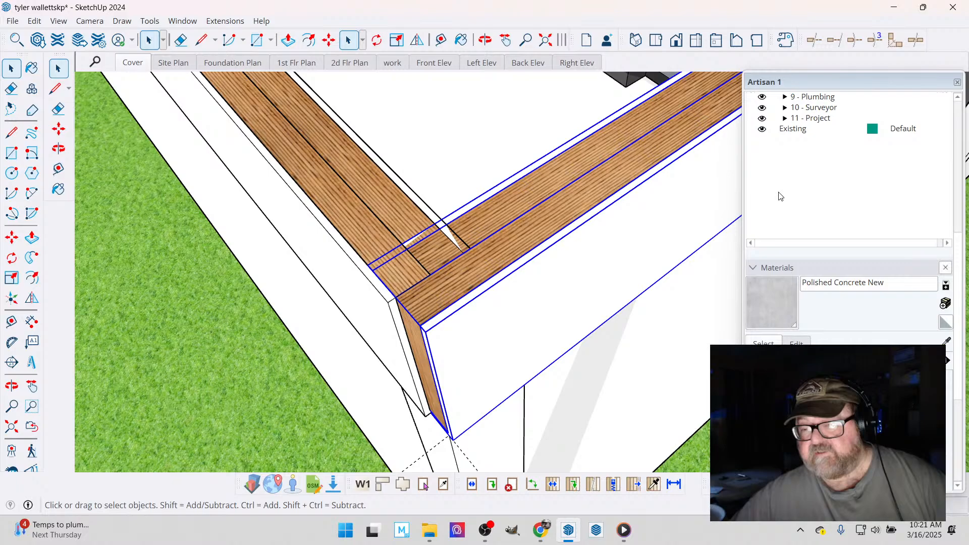
{"action": "scroll", "coordinate": [779, 197], "scroll_direction": "up", "scroll_amount": 5}
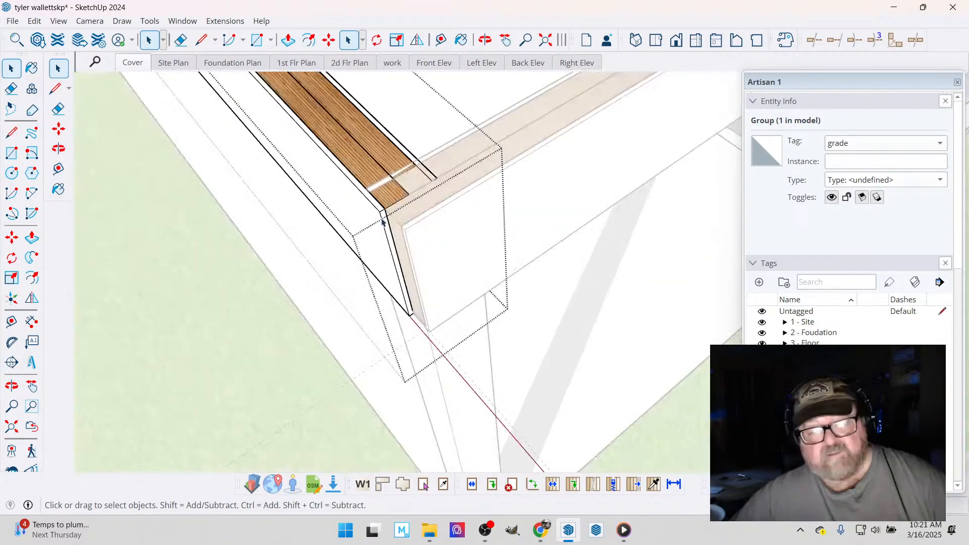
{"action": "left_click", "coordinate": [382, 222]}
{"action": "scroll", "coordinate": [383, 225], "scroll_direction": "up", "scroll_amount": 1}
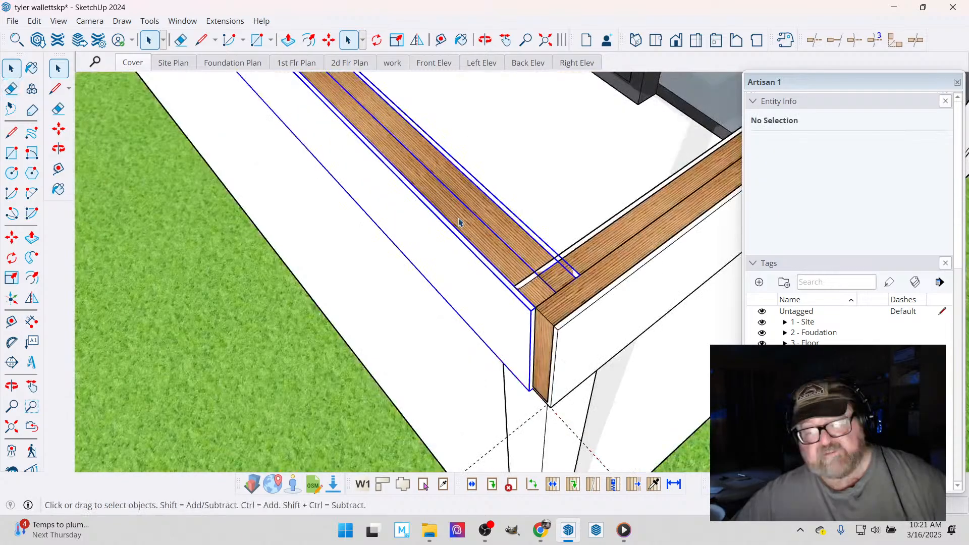
{"action": "right_click", "coordinate": [459, 222]}
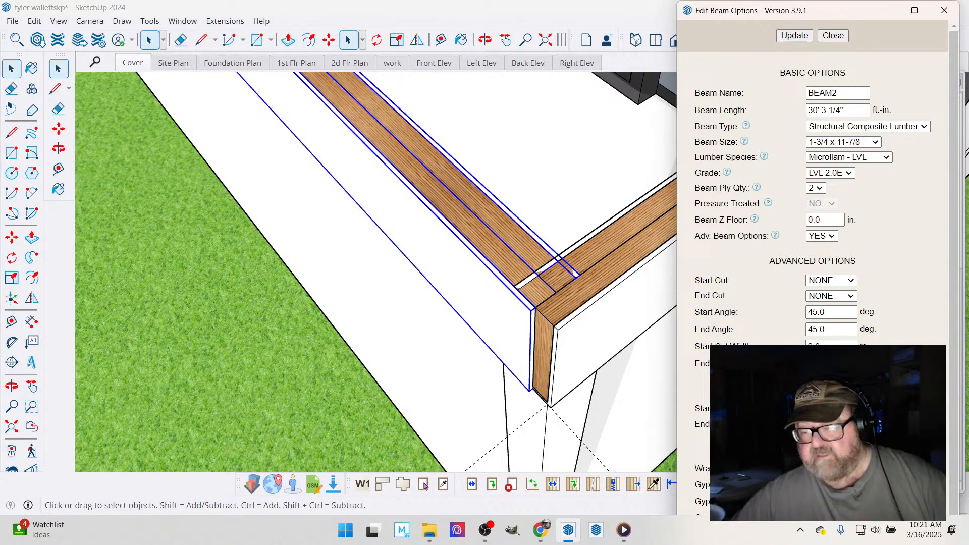
{"action": "scroll", "coordinate": [800, 50], "scroll_direction": "down", "scroll_amount": 1}
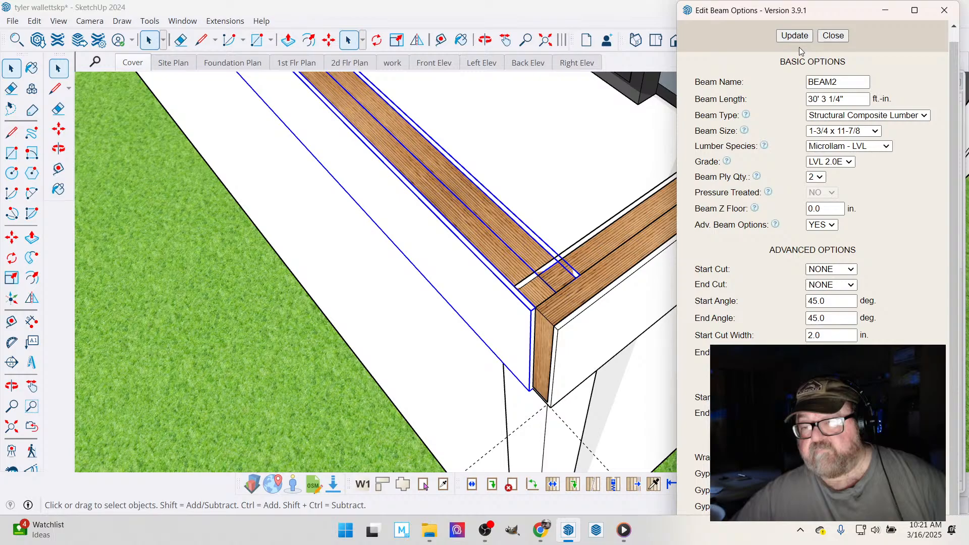
{"action": "left_click", "coordinate": [796, 37]}
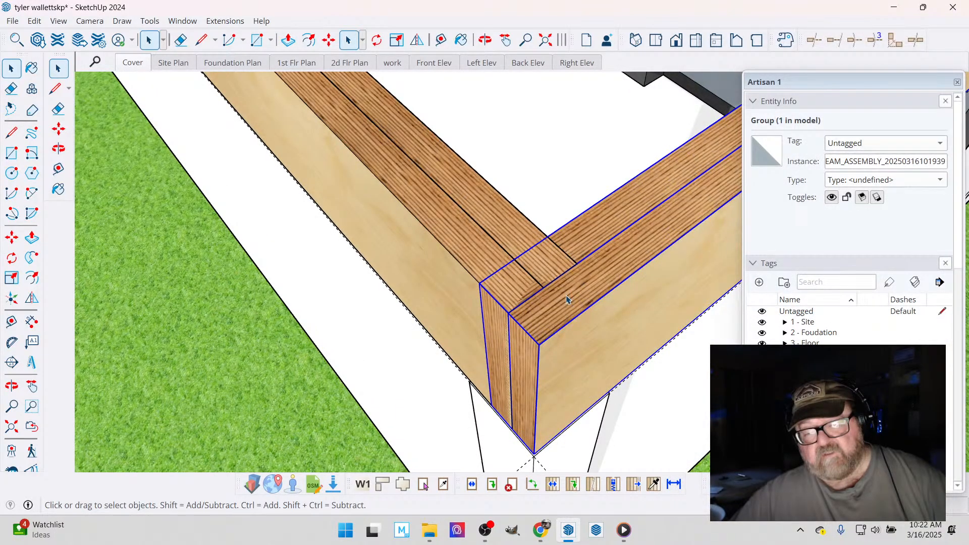
- Open the second side beam's assembly for editing at the front corner
{"action": "left_click", "coordinate": [590, 244]}
{"action": "double_click", "coordinate": [590, 235]}
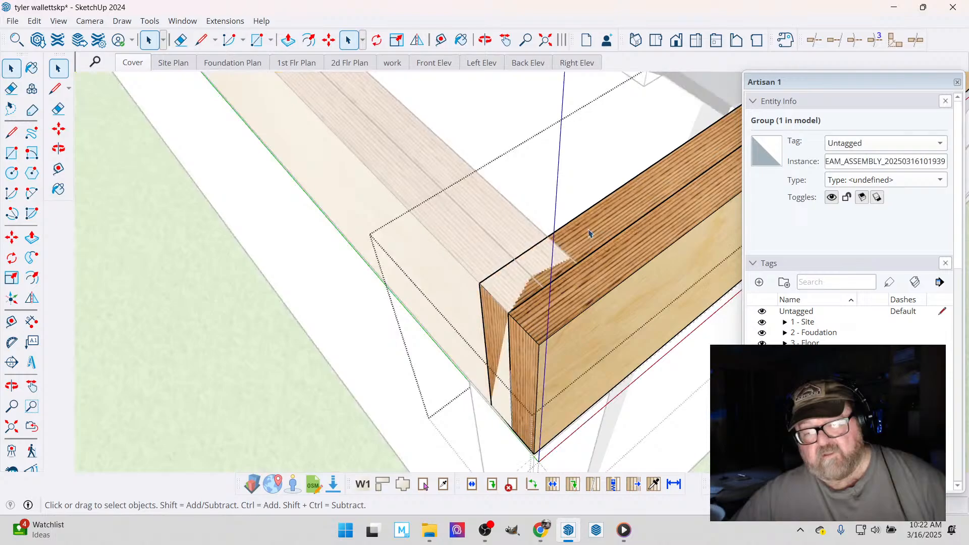
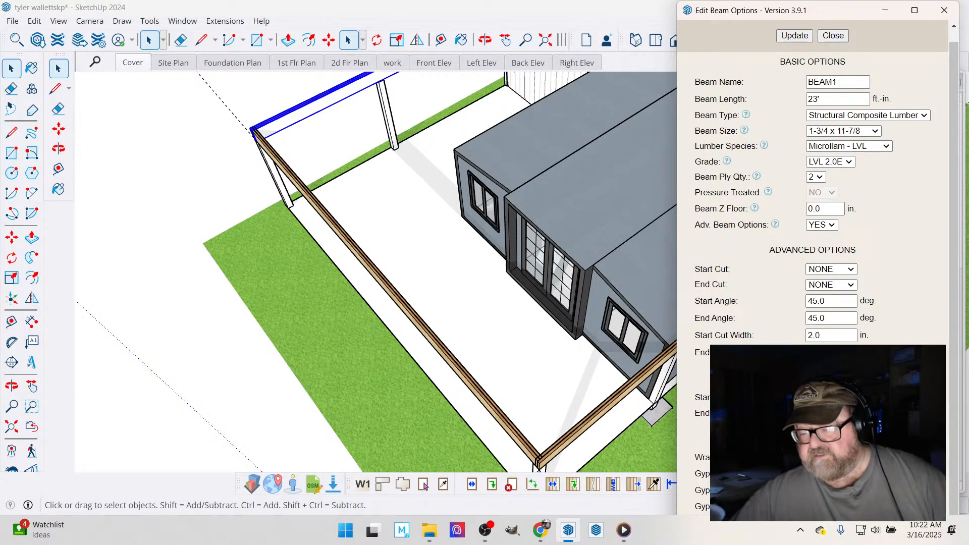
- Close the beam options and examine the side beam's rear end and the back of the house
{"action": "left_click", "coordinate": [833, 36]}
{"action": "key", "text": "o"}
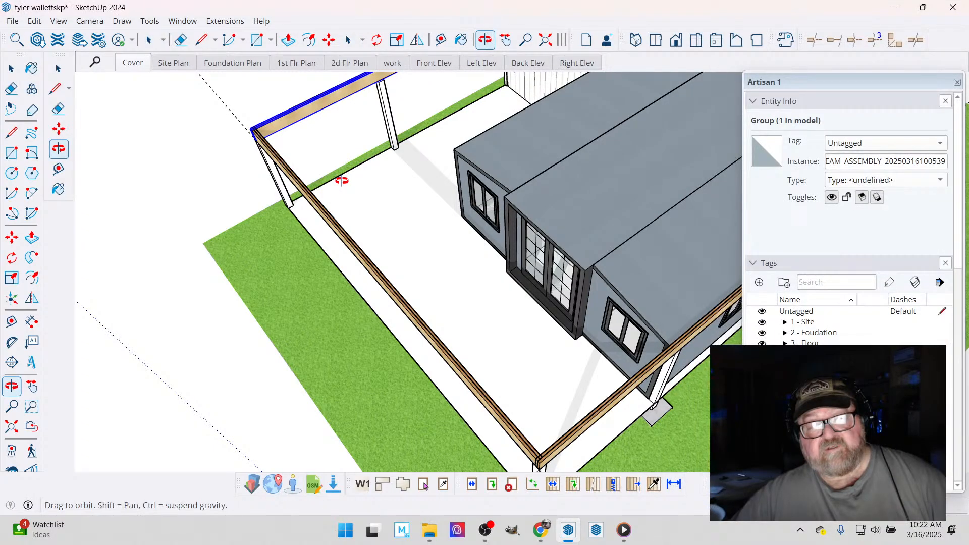
{"action": "left_click_drag", "start_coordinate": [342, 180], "coordinate": [465, 175]}
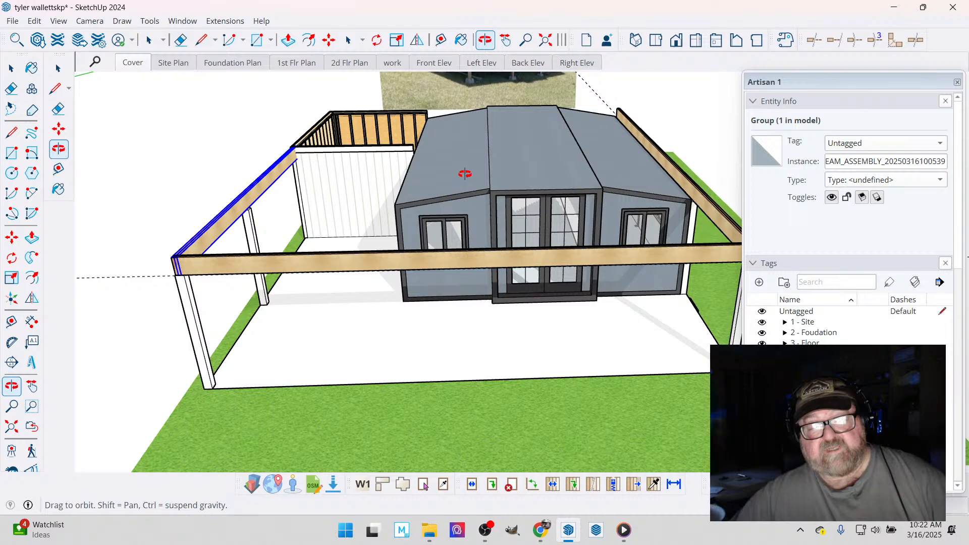
{"action": "left_click_drag", "start_coordinate": [465, 174], "coordinate": [183, 233]}
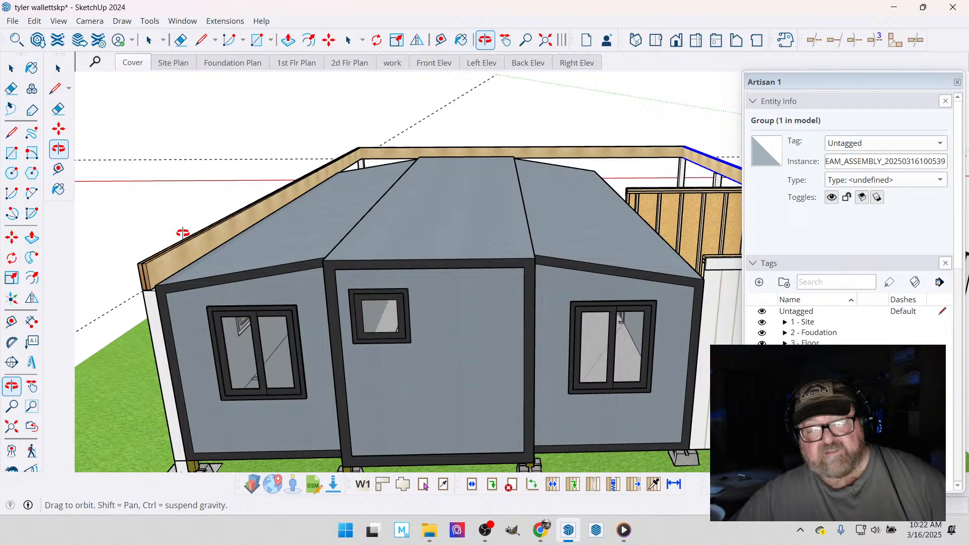
{"action": "left_click_drag", "start_coordinate": [182, 233], "coordinate": [166, 299]}
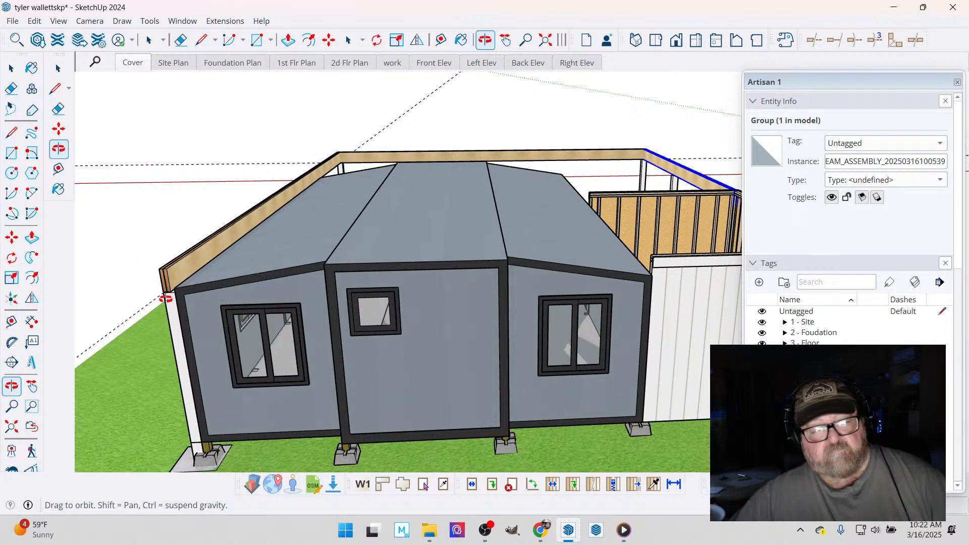
{"action": "scroll", "coordinate": [166, 250], "scroll_direction": "up", "scroll_amount": 5}
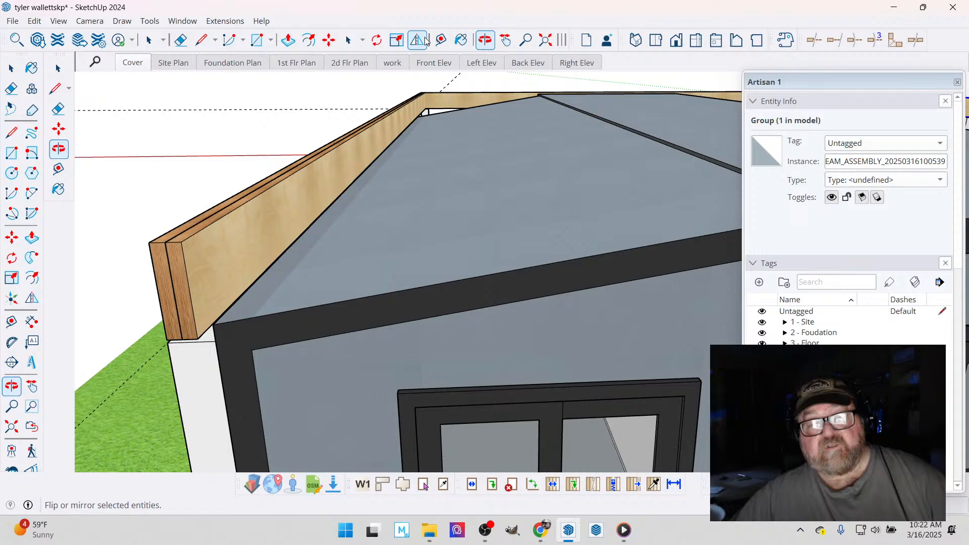
{"action": "left_click", "coordinate": [440, 41]}
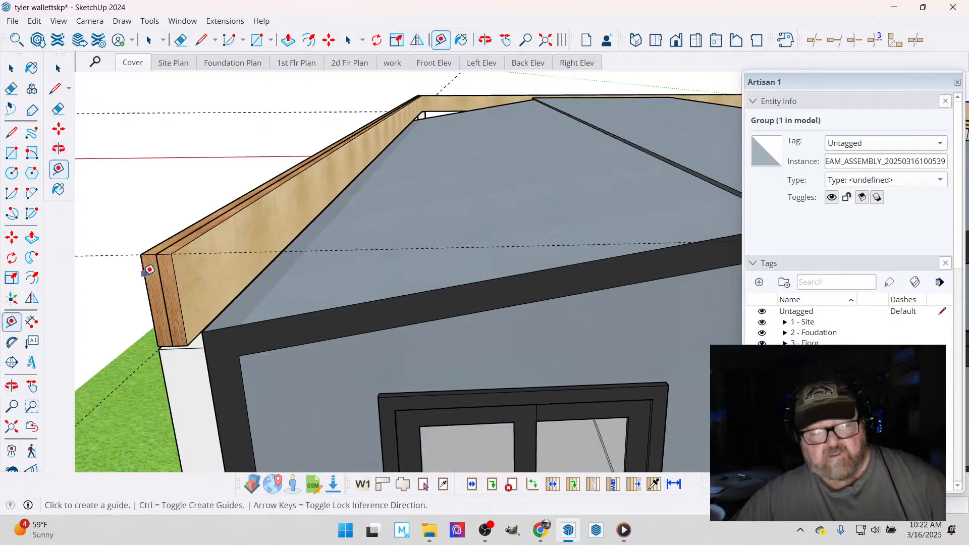
{"action": "scroll", "coordinate": [150, 269], "scroll_direction": "down", "scroll_amount": 3}
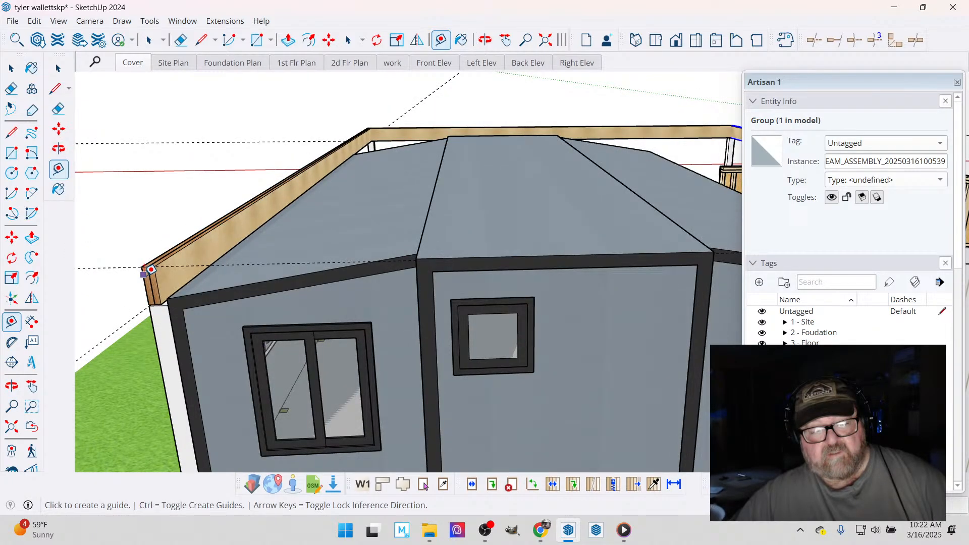
{"action": "scroll", "coordinate": [150, 269], "scroll_direction": "down", "scroll_amount": 3}
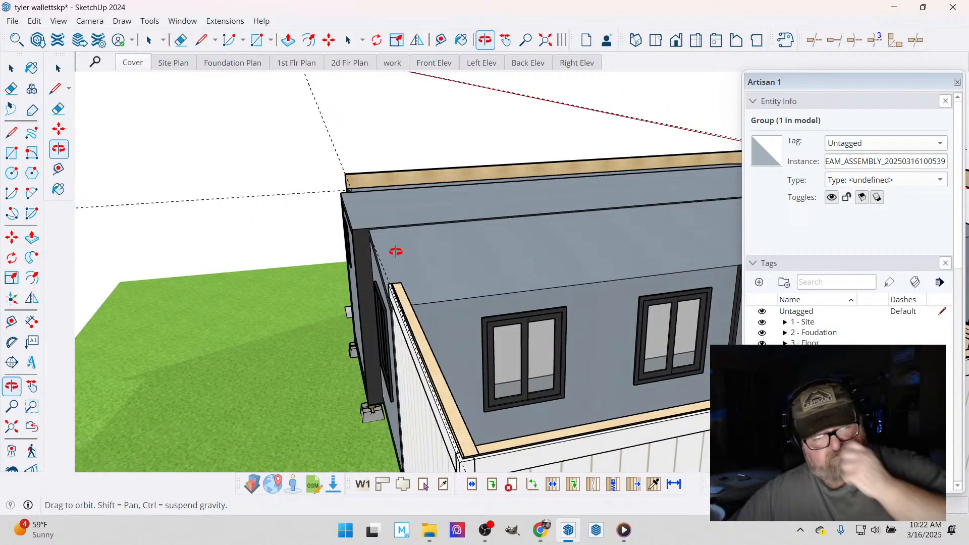
{"action": "left_click_drag", "start_coordinate": [396, 251], "coordinate": [415, 198]}
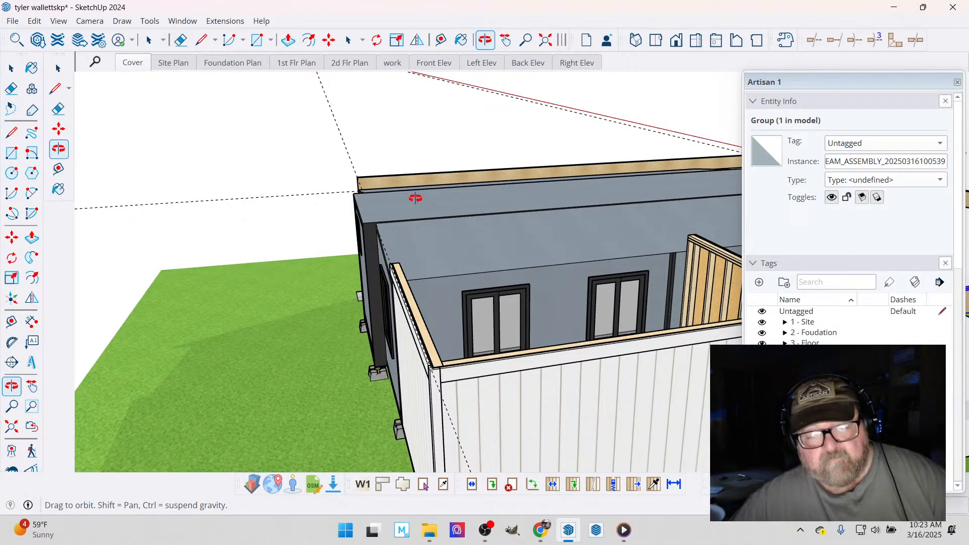
{"action": "left_click_drag", "start_coordinate": [416, 198], "coordinate": [455, 536]}
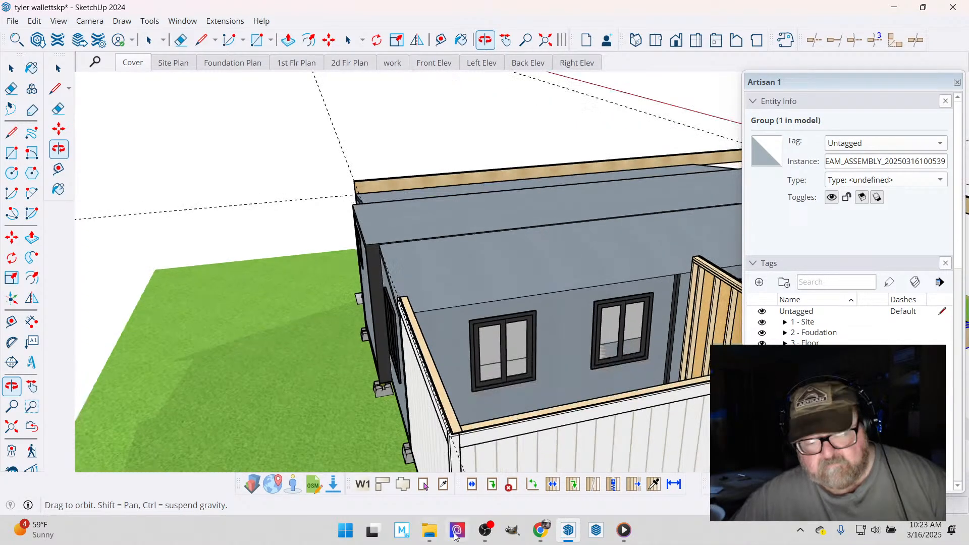
- Check the live stream's status in OBS and YouTube Studio, and return to the SketchUp model
{"action": "left_click", "coordinate": [484, 530]}
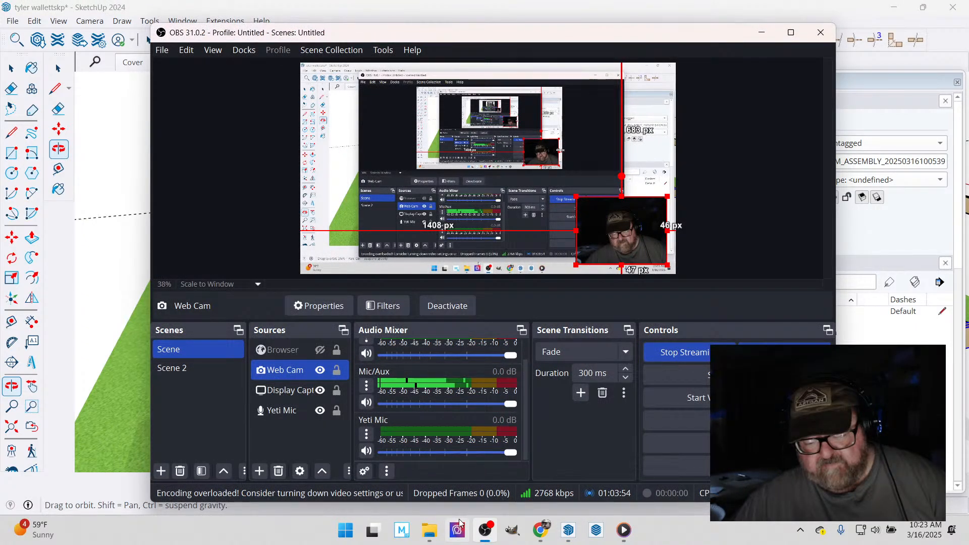
{"action": "left_click", "coordinate": [541, 530]}
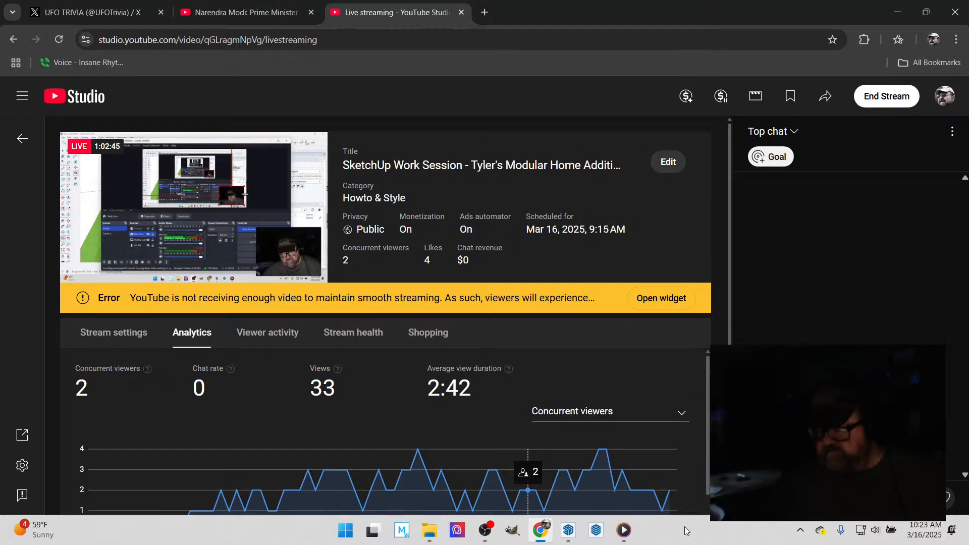
{"action": "mouse_move", "coordinate": [569, 540]}
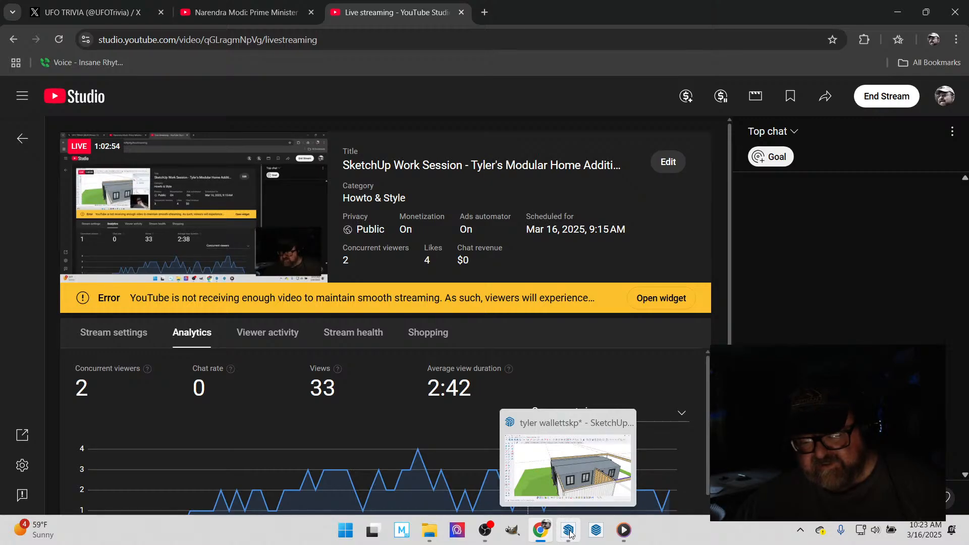
{"action": "left_click", "coordinate": [568, 534]}
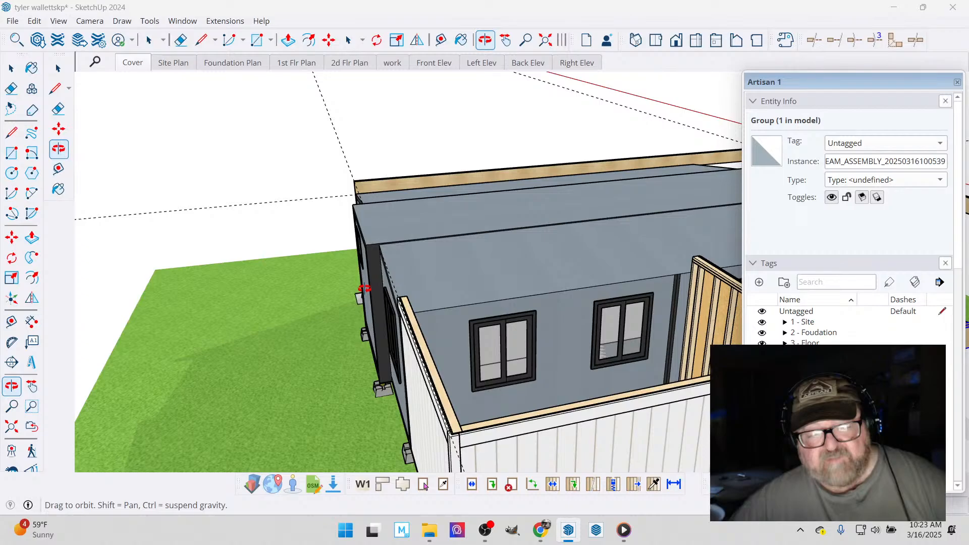
- Examine how the side beams, posts and framed walls sit around the side and rear of the house
{"action": "left_click", "coordinate": [485, 41]}
{"action": "left_click_drag", "start_coordinate": [444, 263], "coordinate": [483, 271]}
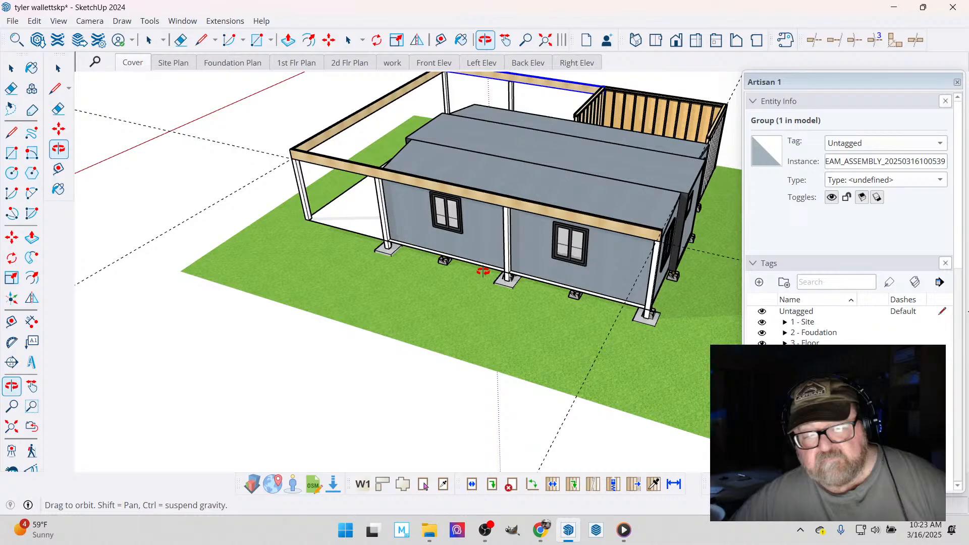
{"action": "scroll", "coordinate": [643, 320], "scroll_direction": "up", "scroll_amount": 3}
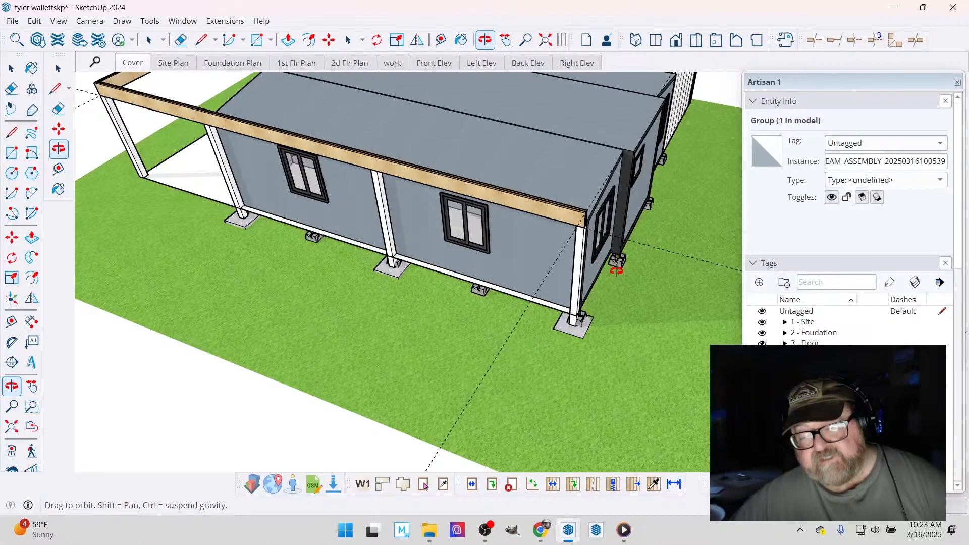
{"action": "scroll", "coordinate": [621, 271], "scroll_direction": "up", "scroll_amount": 3}
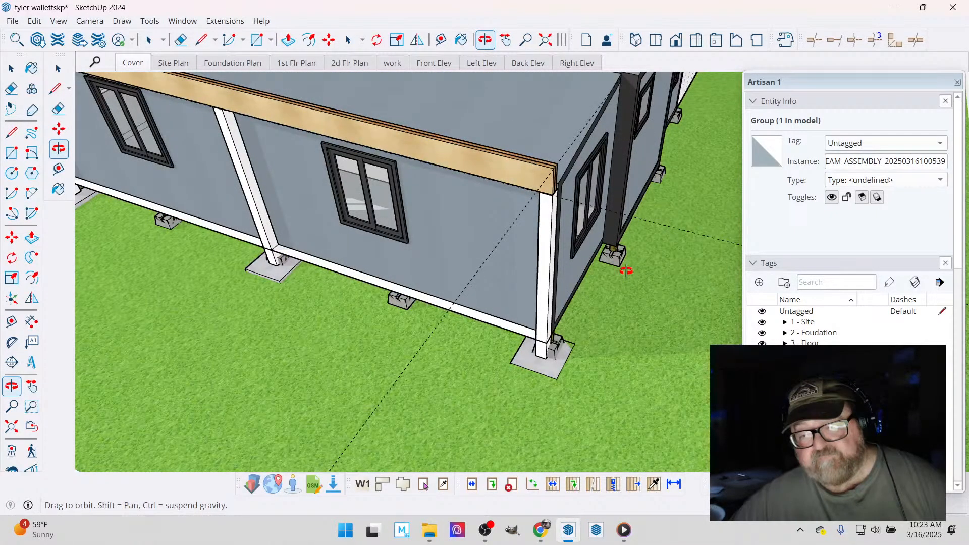
{"action": "left_click_drag", "start_coordinate": [626, 271], "coordinate": [392, 335]}
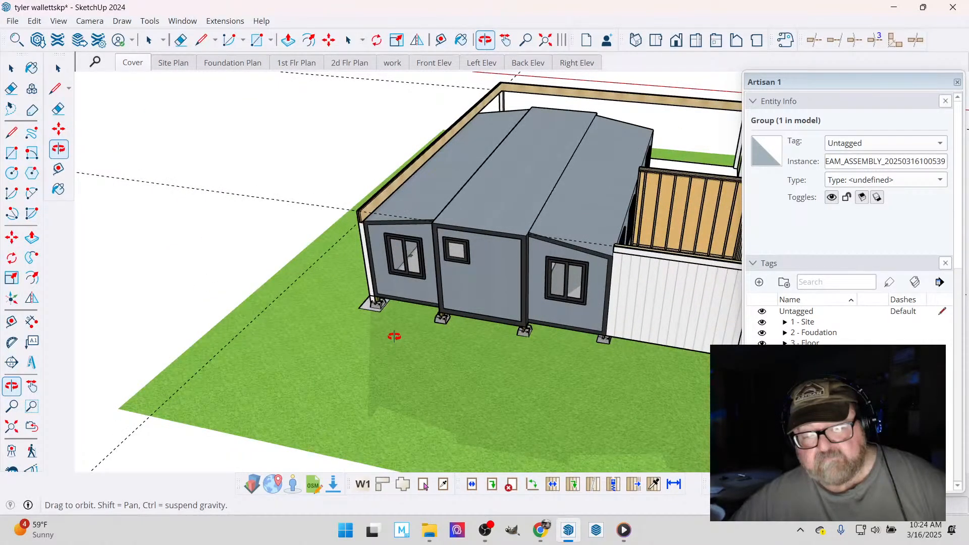
{"action": "left_click_drag", "start_coordinate": [394, 336], "coordinate": [267, 294]}
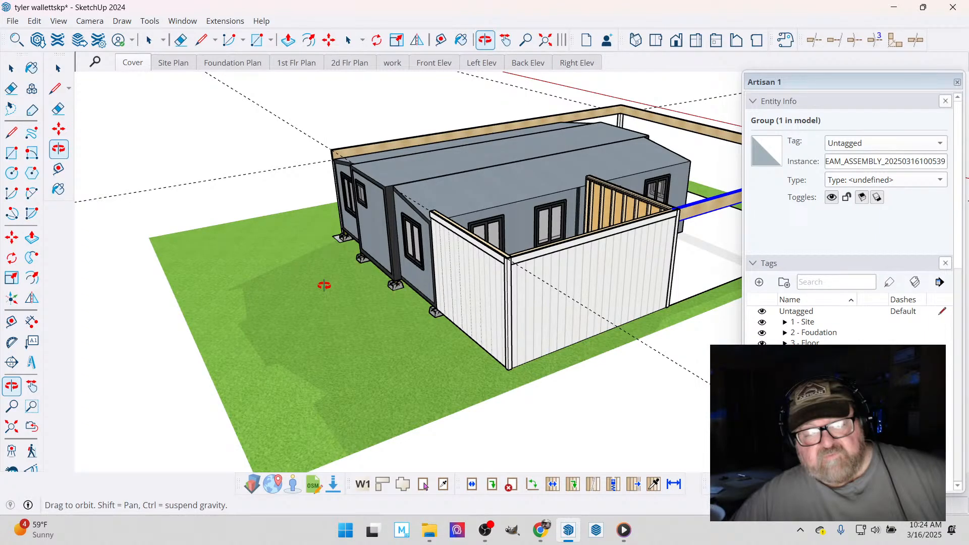
{"action": "scroll", "coordinate": [324, 285], "scroll_direction": "up", "scroll_amount": 5}
{"action": "left_click_drag", "start_coordinate": [338, 233], "coordinate": [355, 222]}
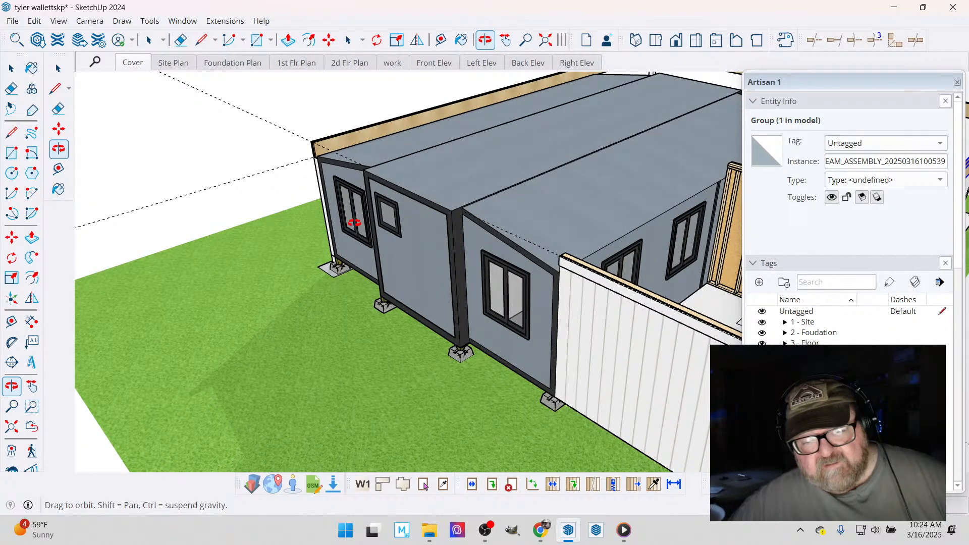
{"action": "left_click_drag", "start_coordinate": [354, 222], "coordinate": [455, 255]}
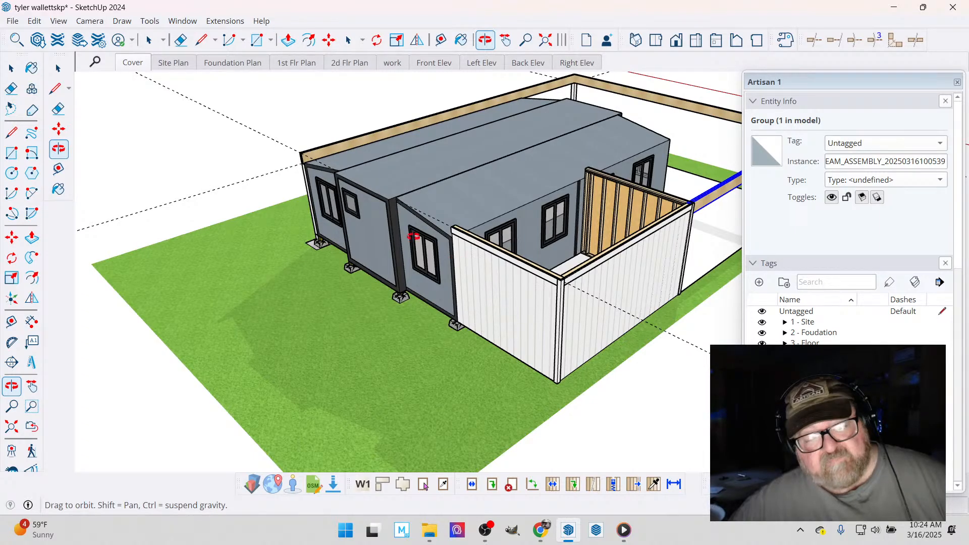
{"action": "mouse_move", "coordinate": [455, 259]}
{"action": "left_mouse_down"}
{"action": "mouse_move", "coordinate": [342, 227]}
{"action": "mouse_move", "coordinate": [277, 186]}
{"action": "mouse_move", "coordinate": [389, 271]}
{"action": "mouse_move", "coordinate": [452, 258]}
{"action": "left_mouse_up"}
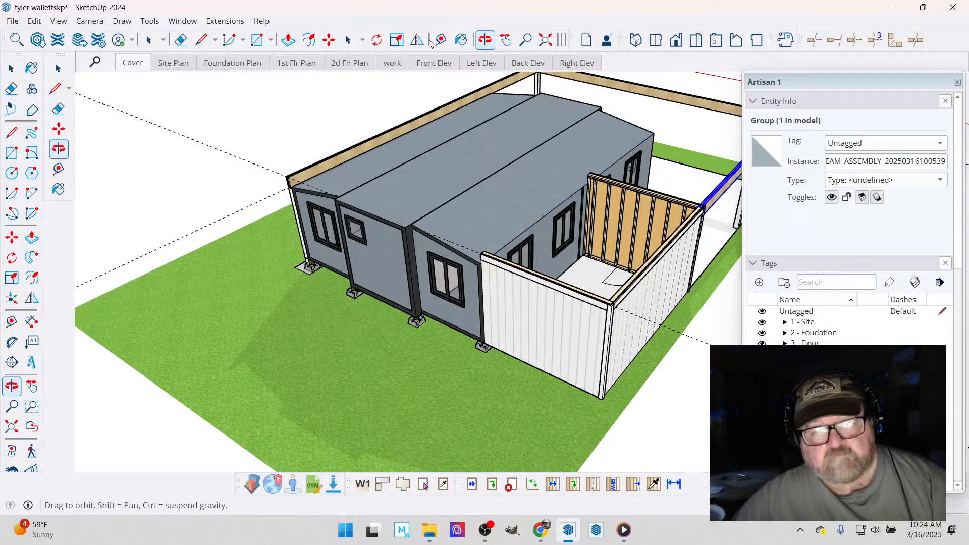
{"action": "left_click_drag", "start_coordinate": [384, 227], "coordinate": [124, 190]}
- Clear the selection of the side beam assembly
{"action": "left_click", "coordinate": [10, 69]}
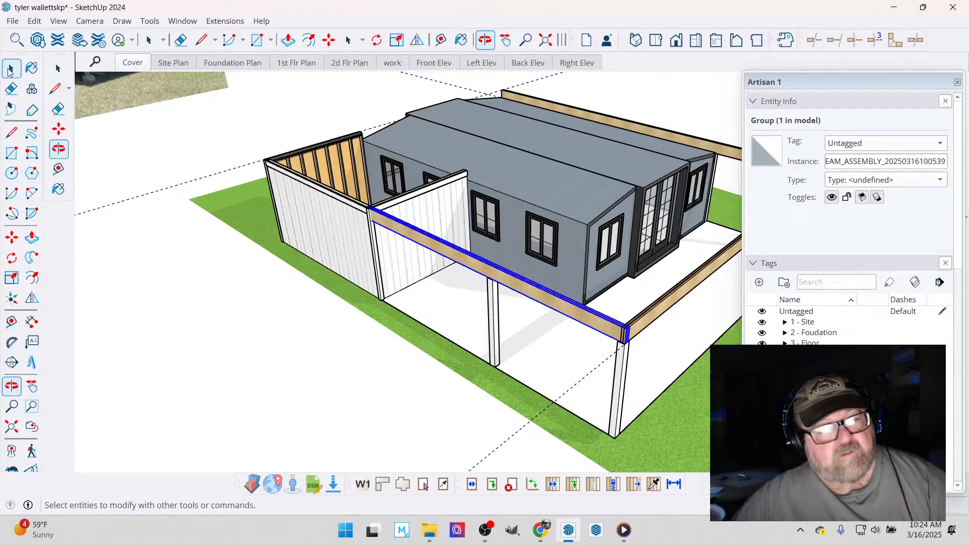
{"action": "left_click", "coordinate": [10, 72]}
{"action": "scroll", "coordinate": [159, 235], "scroll_direction": "down", "scroll_amount": 1}
{"action": "left_click", "coordinate": [160, 236]}
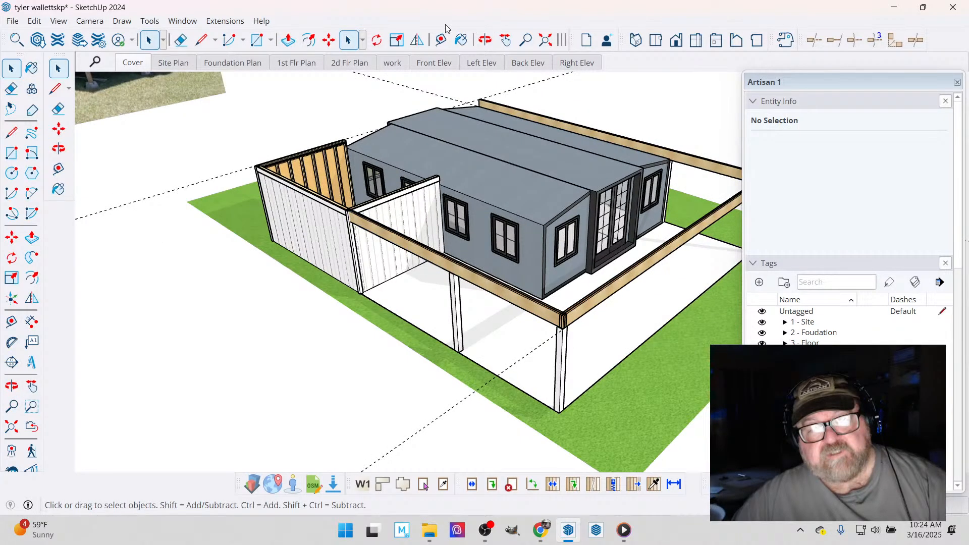
- Copy the left front corner post along the slab's front edge to the opposite corner, dividing the span into three equal bays with intermediate posts
{"action": "key", "text": "o"}
{"action": "left_click_drag", "start_coordinate": [450, 214], "coordinate": [283, 226]}
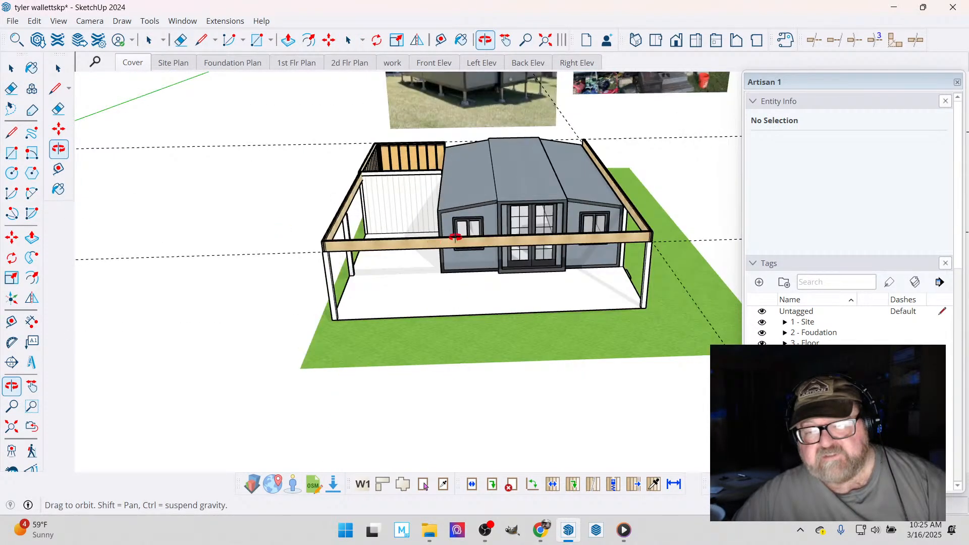
{"action": "left_click_drag", "start_coordinate": [456, 236], "coordinate": [426, 268]}
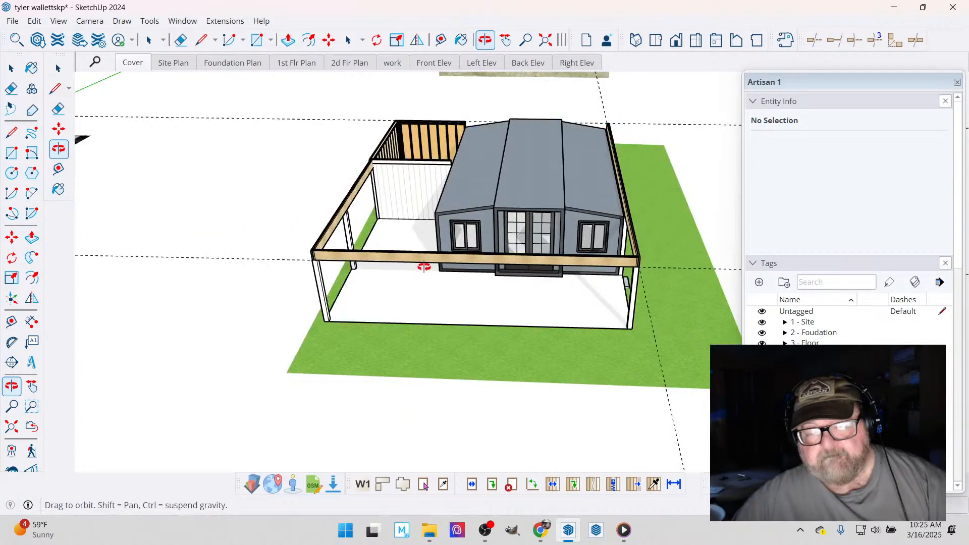
{"action": "scroll", "coordinate": [389, 298], "scroll_direction": "up", "scroll_amount": 5}
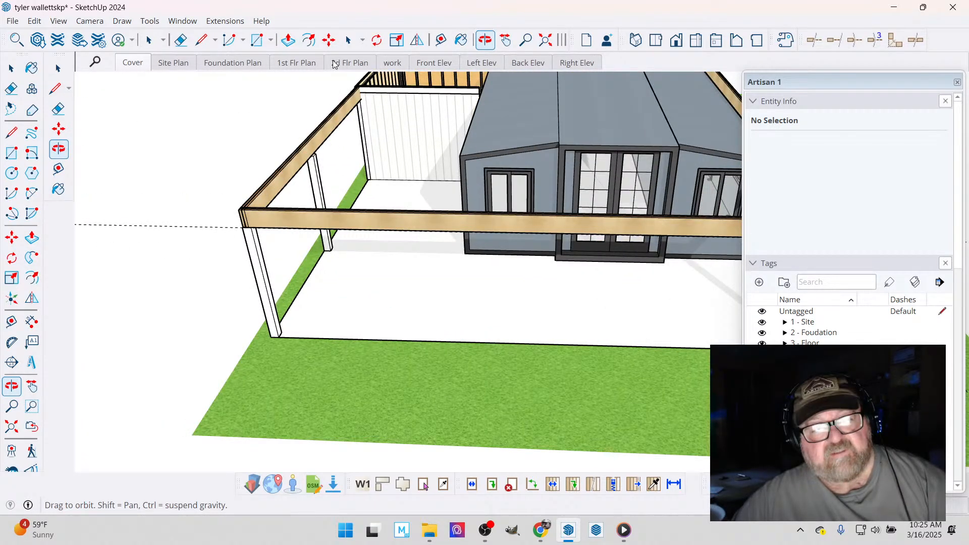
{"action": "left_click", "coordinate": [11, 69]}
{"action": "scroll", "coordinate": [295, 297], "scroll_direction": "up", "scroll_amount": 2}
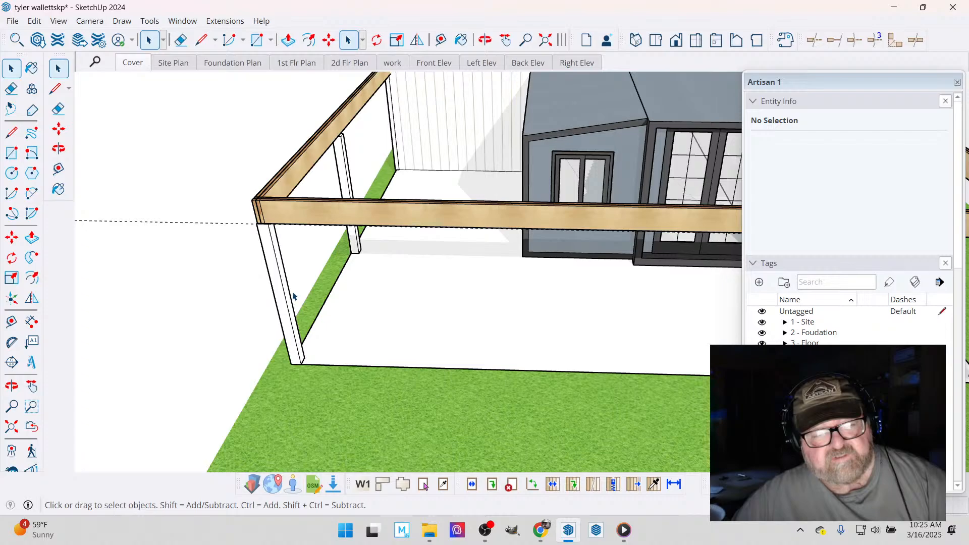
{"action": "left_click", "coordinate": [285, 313]}
{"action": "scroll", "coordinate": [319, 352], "scroll_direction": "down", "scroll_amount": 1}
{"action": "scroll", "coordinate": [310, 334], "scroll_direction": "down", "scroll_amount": 2}
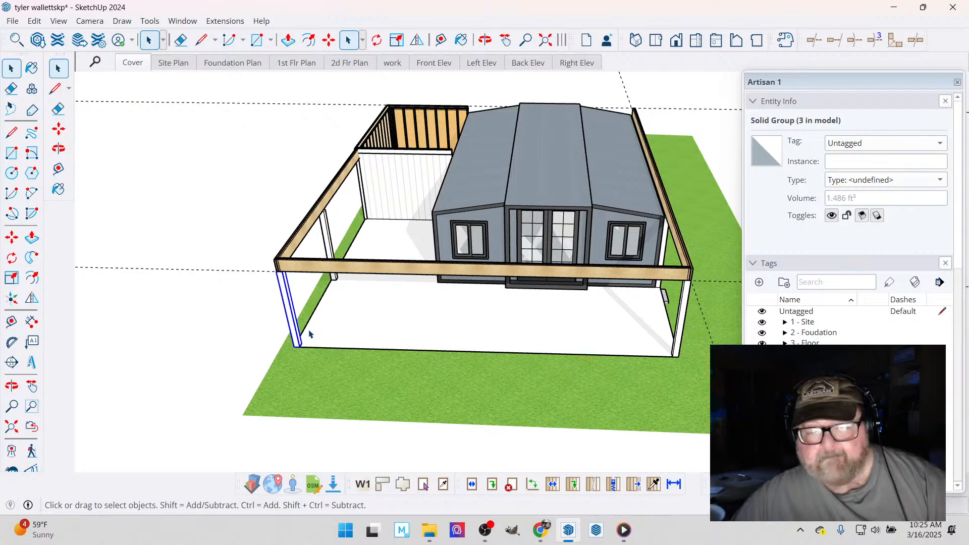
{"action": "left_click", "coordinate": [329, 41]}
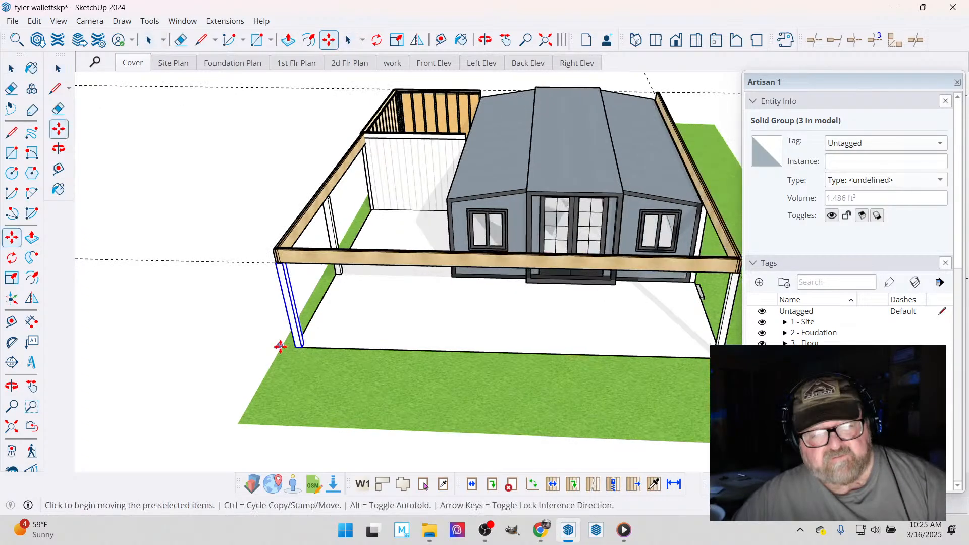
{"action": "scroll", "coordinate": [313, 349], "scroll_direction": "up", "scroll_amount": 3}
{"action": "scroll", "coordinate": [328, 339], "scroll_direction": "up", "scroll_amount": 3}
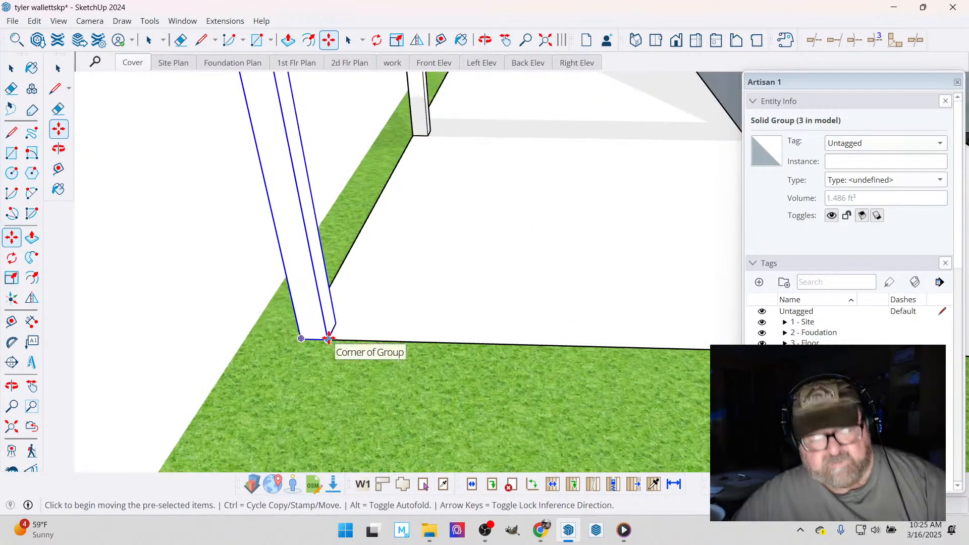
{"action": "key", "text": "ctrl"}
{"action": "left_click", "coordinate": [328, 338]}
{"action": "scroll", "coordinate": [128, 314], "scroll_direction": "down", "scroll_amount": 2}
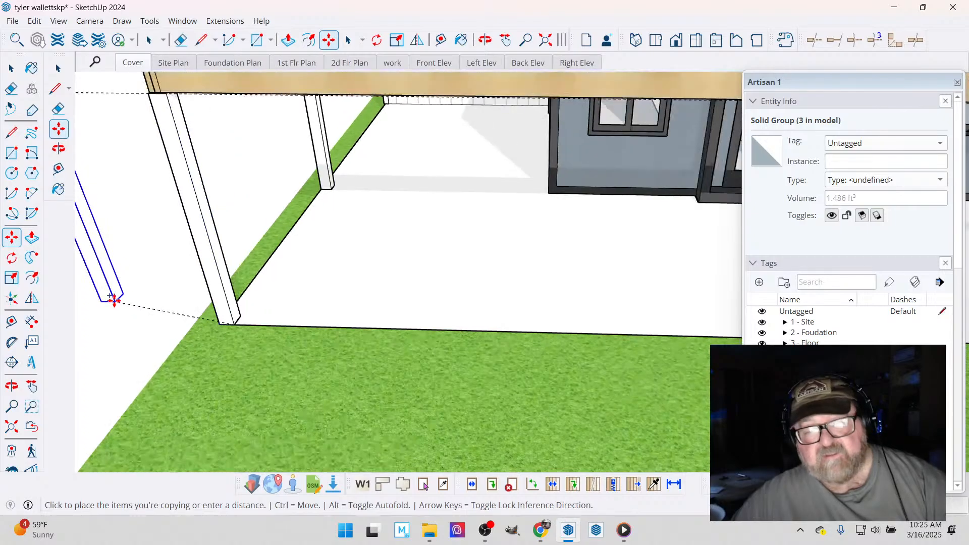
{"action": "scroll", "coordinate": [116, 300], "scroll_direction": "down", "scroll_amount": 3}
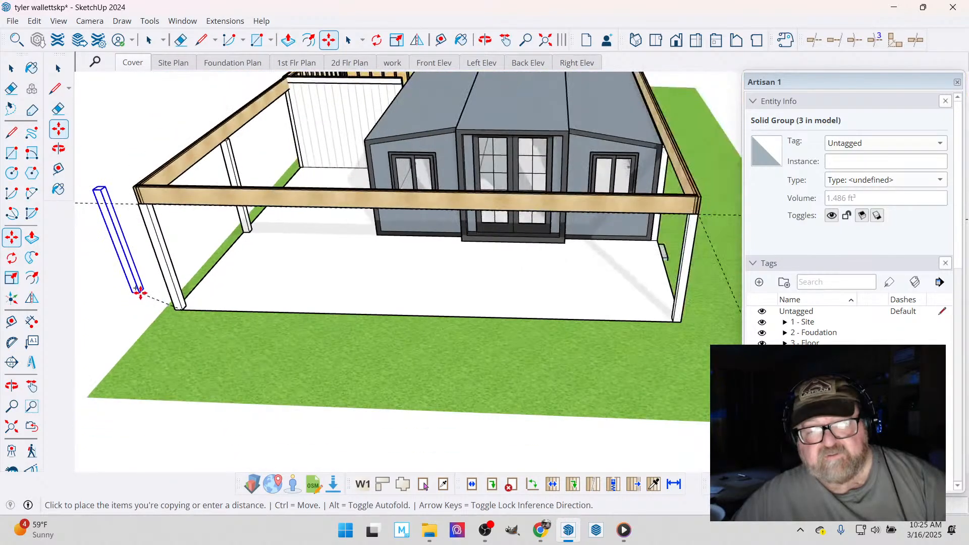
{"action": "scroll", "coordinate": [141, 293], "scroll_direction": "down", "scroll_amount": 1}
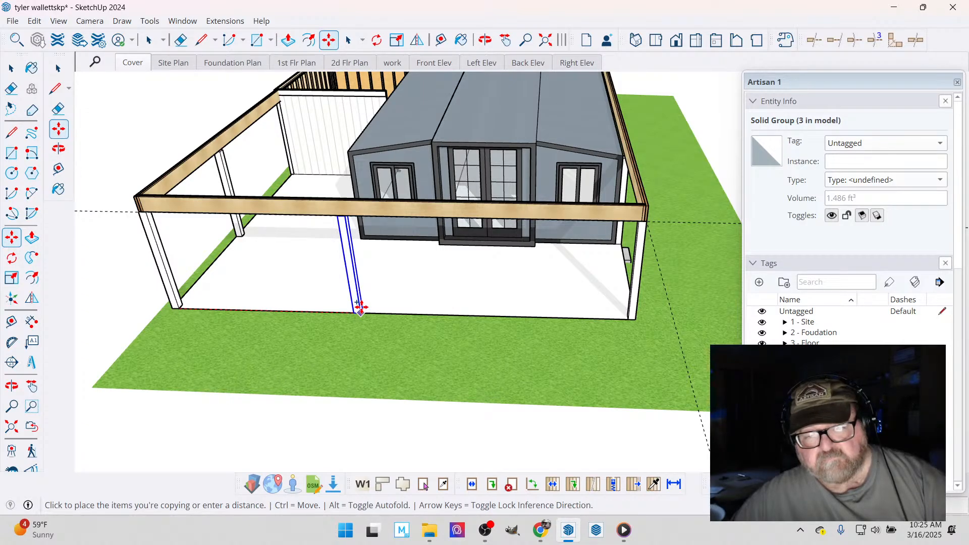
{"action": "scroll", "coordinate": [359, 307], "scroll_direction": "down", "scroll_amount": 1}
{"action": "scroll", "coordinate": [559, 318], "scroll_direction": "up", "scroll_amount": 3}
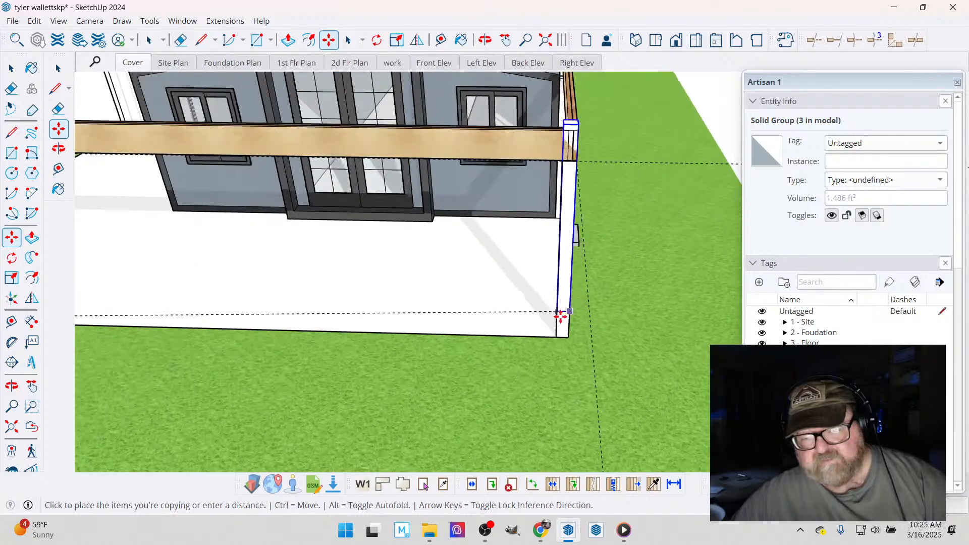
{"action": "scroll", "coordinate": [558, 318], "scroll_direction": "up", "scroll_amount": 2}
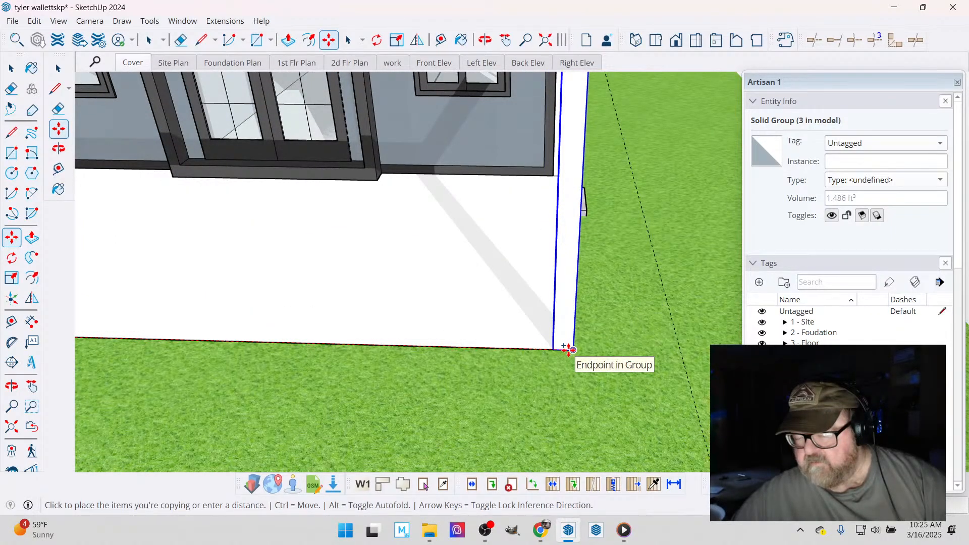
{"action": "left_click", "coordinate": [568, 349]}
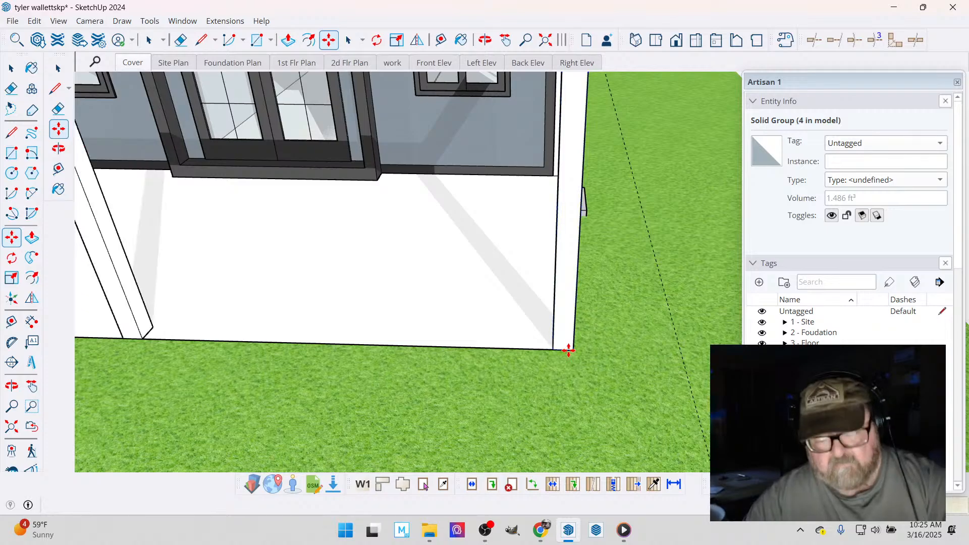
{"action": "key", "text": "Escape"}
{"action": "scroll", "coordinate": [569, 350], "scroll_direction": "down", "scroll_amount": 1}
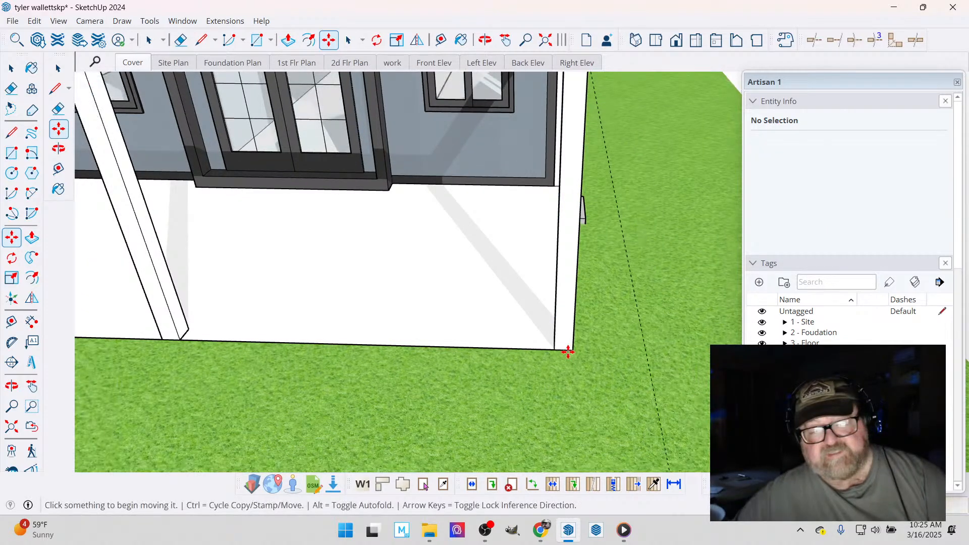
{"action": "scroll", "coordinate": [571, 351], "scroll_direction": "down", "scroll_amount": 5}
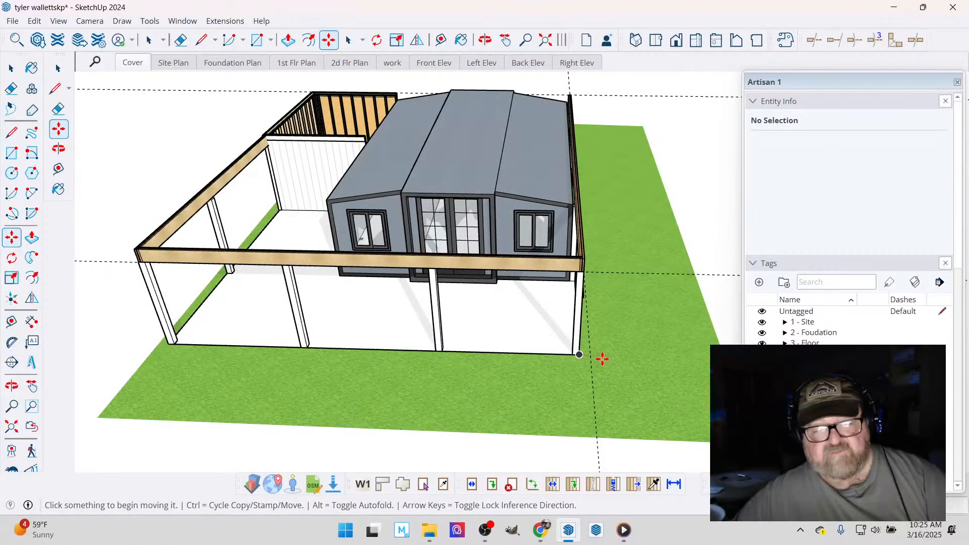
- Delete the duplicate post that overlaps the existing post at the right front corner of the slab
{"action": "scroll", "coordinate": [437, 350], "scroll_direction": "up", "scroll_amount": 2}
{"action": "scroll", "coordinate": [437, 350], "scroll_direction": "up", "scroll_amount": 1}
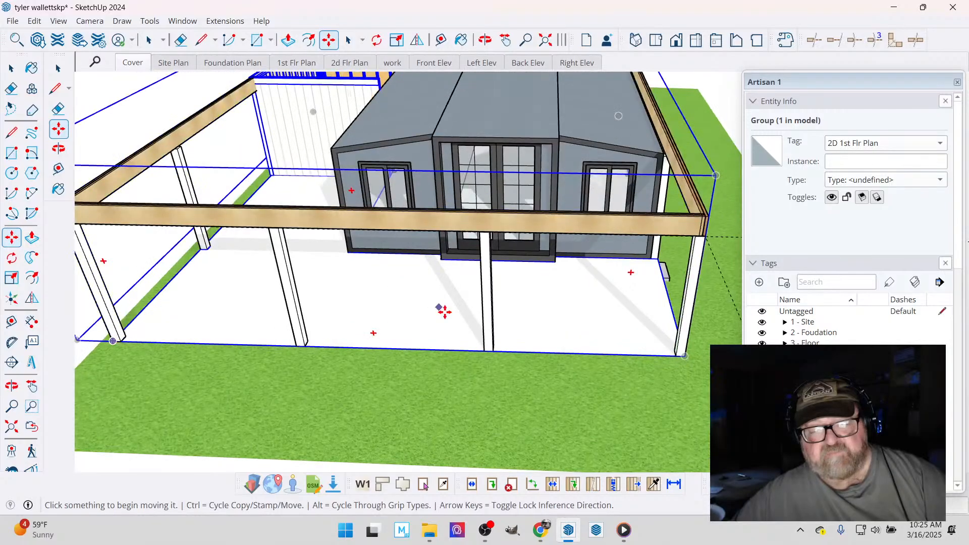
{"action": "middle_click_drag", "start_coordinate": [444, 311], "coordinate": [241, 202]}
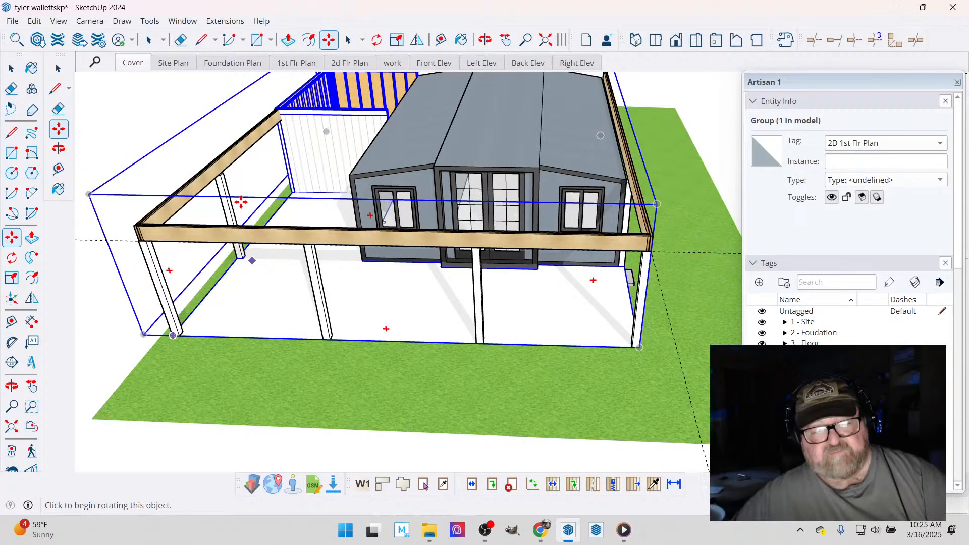
{"action": "left_click", "coordinate": [10, 70]}
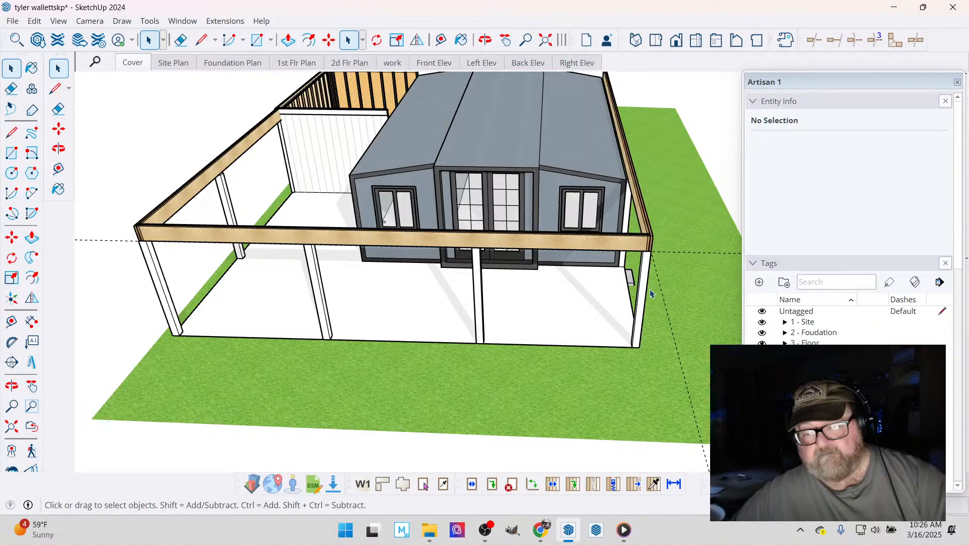
{"action": "left_click", "coordinate": [645, 326]}
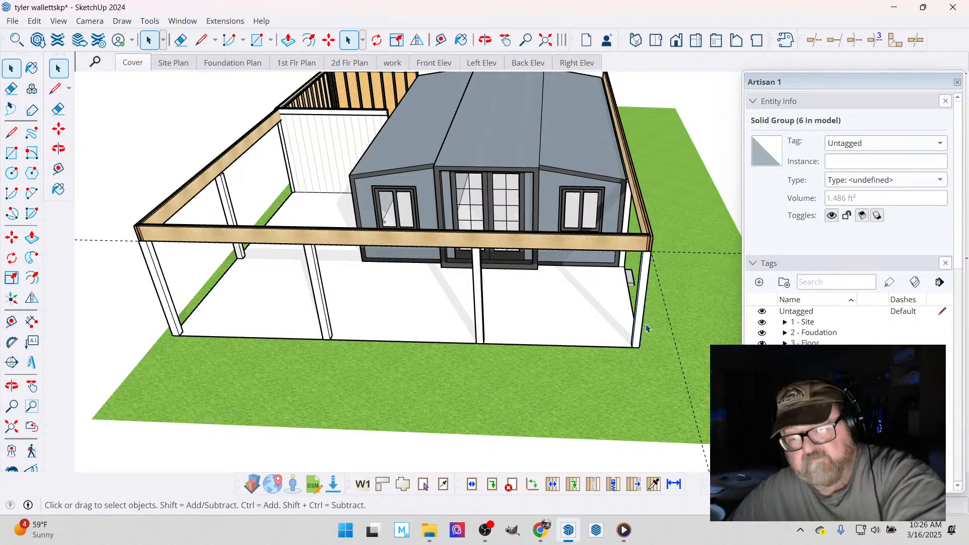
{"action": "left_click", "coordinate": [569, 329]}
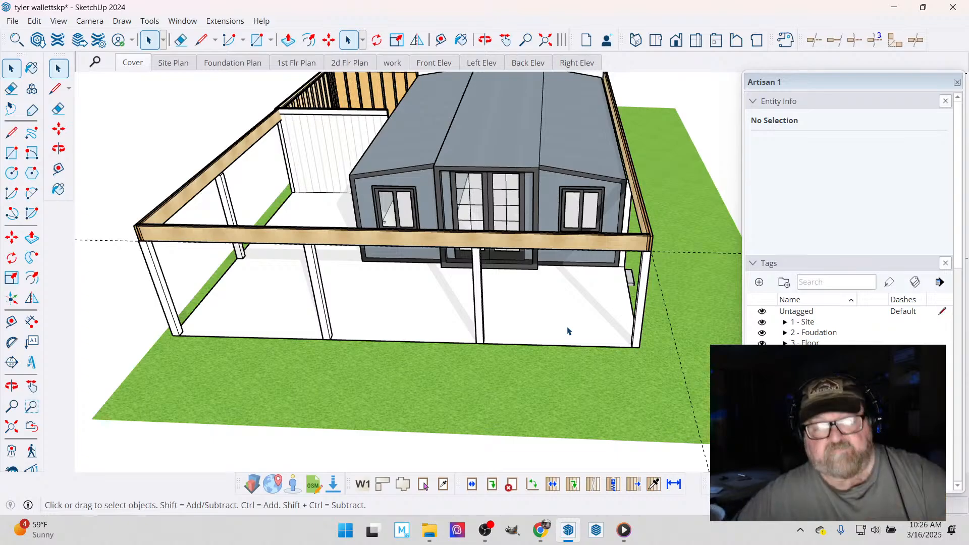
- Move the right intermediate post along the front beam to line up with the right edge of the house's projecting French-door section
{"action": "scroll", "coordinate": [568, 331], "scroll_direction": "down", "scroll_amount": 3}
{"action": "key", "text": "o"}
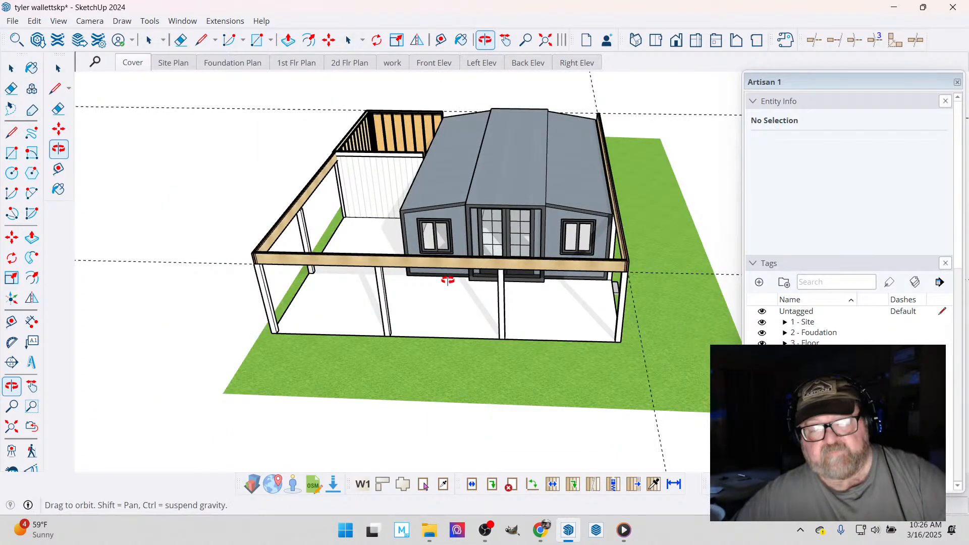
{"action": "left_click_drag", "start_coordinate": [448, 280], "coordinate": [456, 320]}
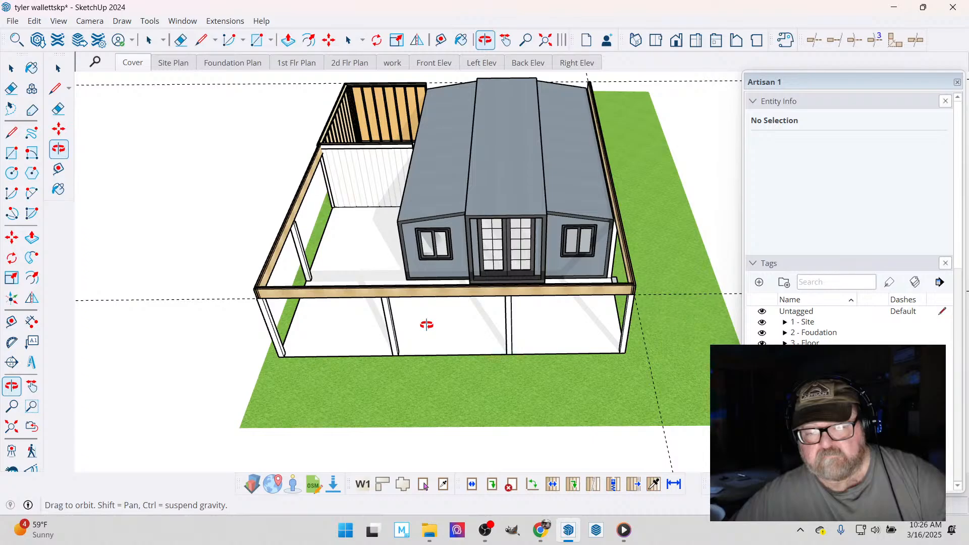
{"action": "scroll", "coordinate": [518, 342], "scroll_direction": "up", "scroll_amount": 3}
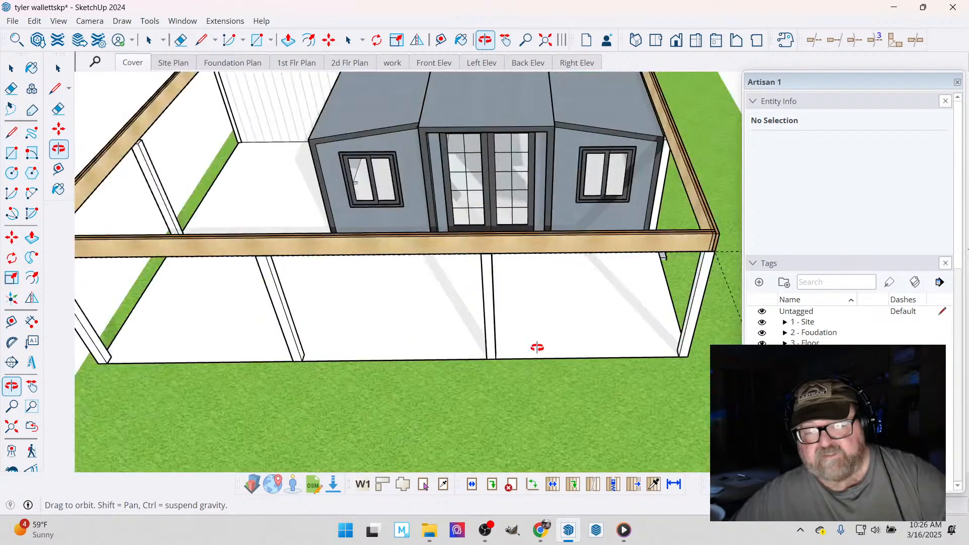
{"action": "left_click", "coordinate": [13, 70]}
{"action": "left_click", "coordinate": [485, 293]}
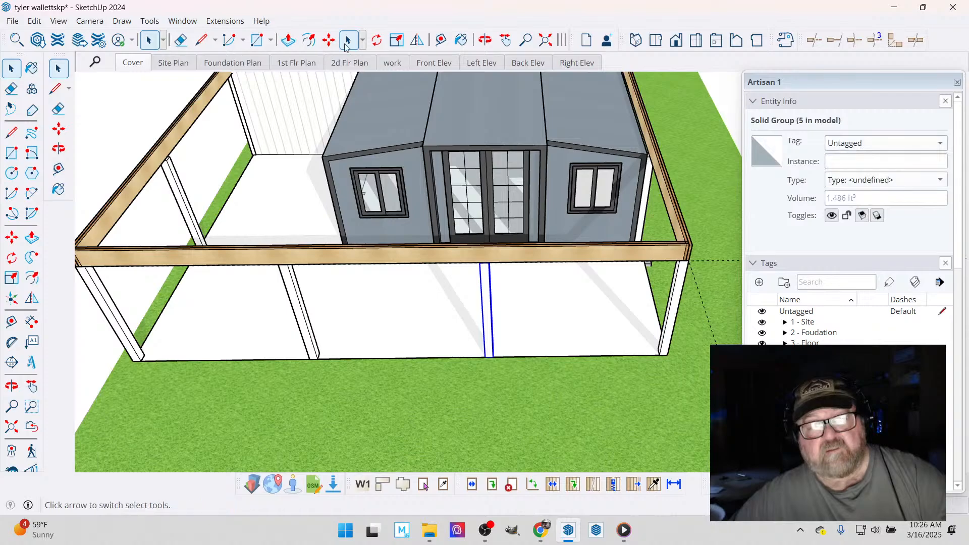
{"action": "key", "text": "m"}
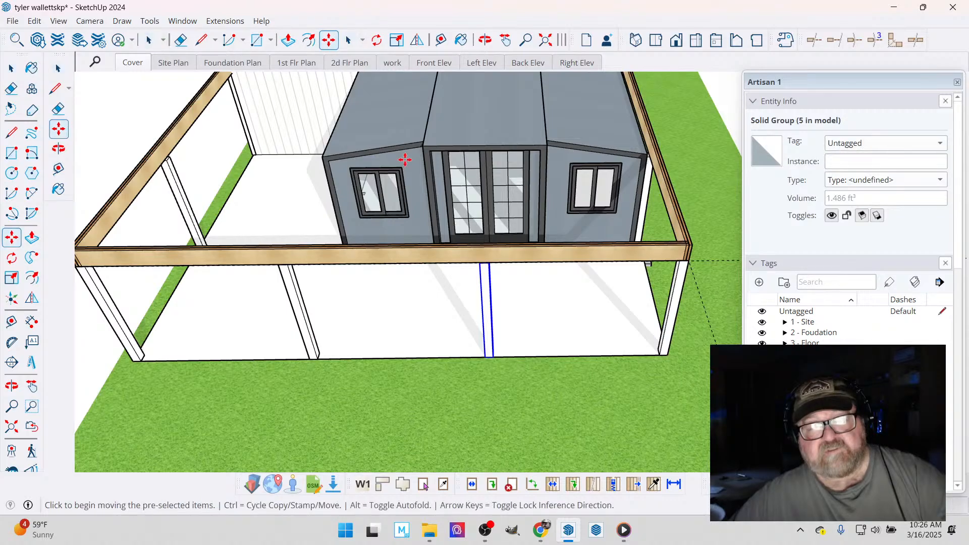
{"action": "left_click", "coordinate": [489, 263]}
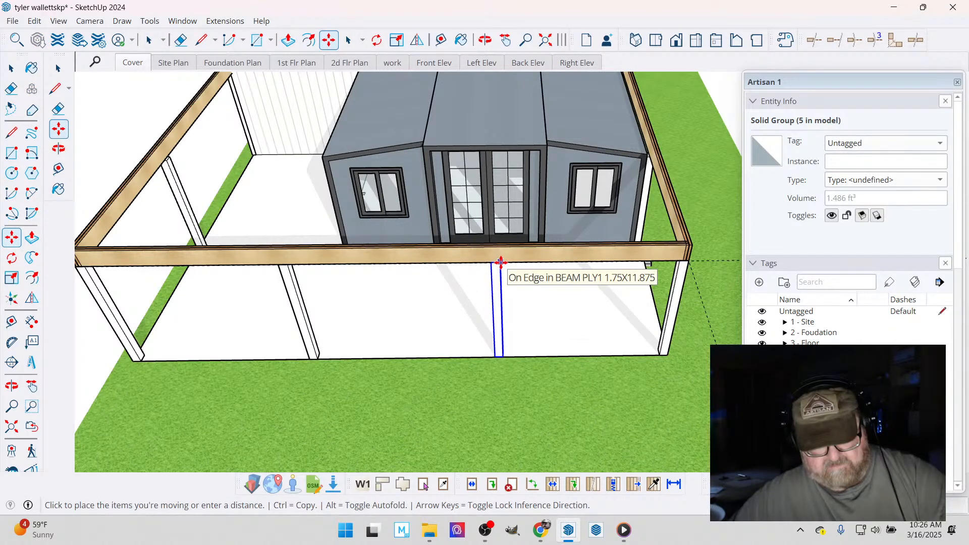
{"action": "left_click", "coordinate": [548, 157]}
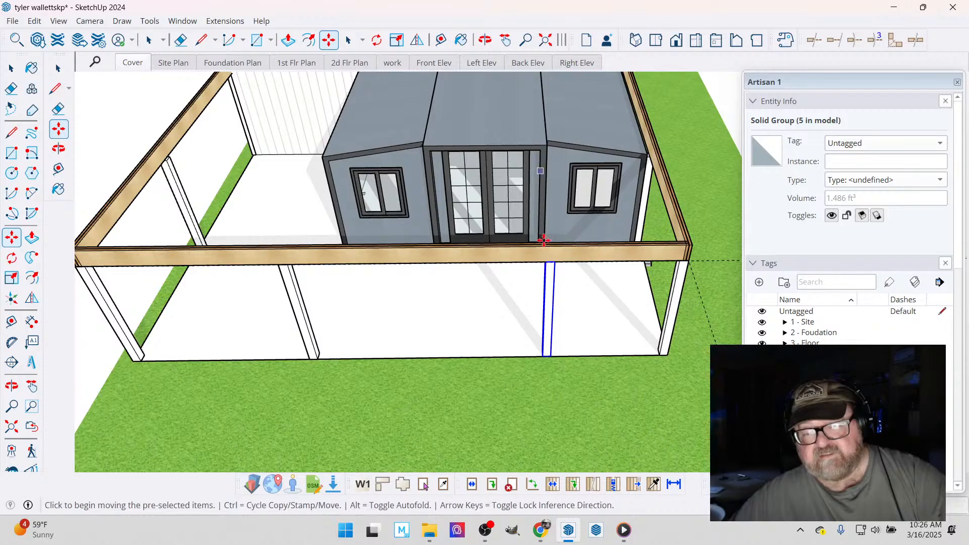
- Copy the moved post to line up with the left edge of the French-door section, and delete the remaining evenly spaced intermediate post
{"action": "left_click", "coordinate": [545, 261]}
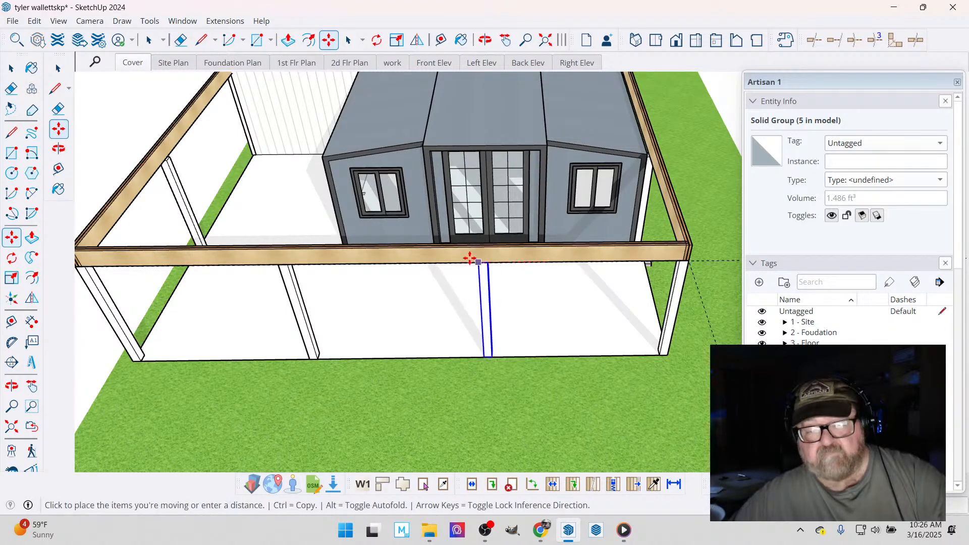
{"action": "key", "text": "ctrl"}
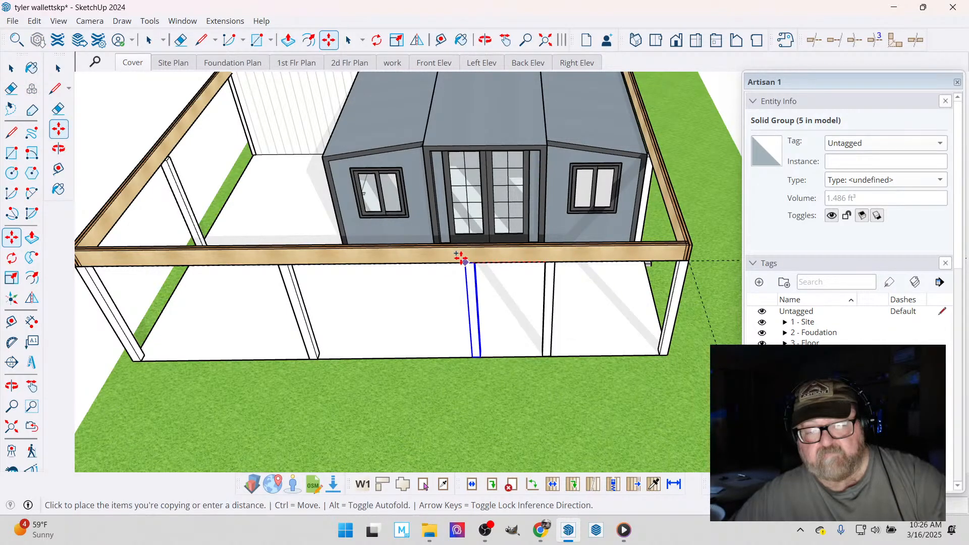
{"action": "left_click", "coordinate": [423, 146]}
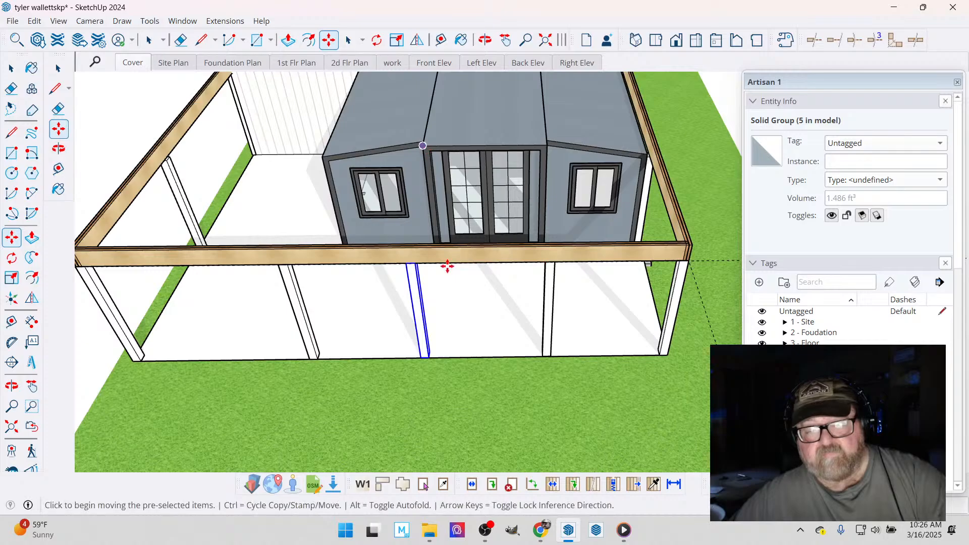
{"action": "scroll", "coordinate": [540, 357], "scroll_direction": "down", "scroll_amount": 3}
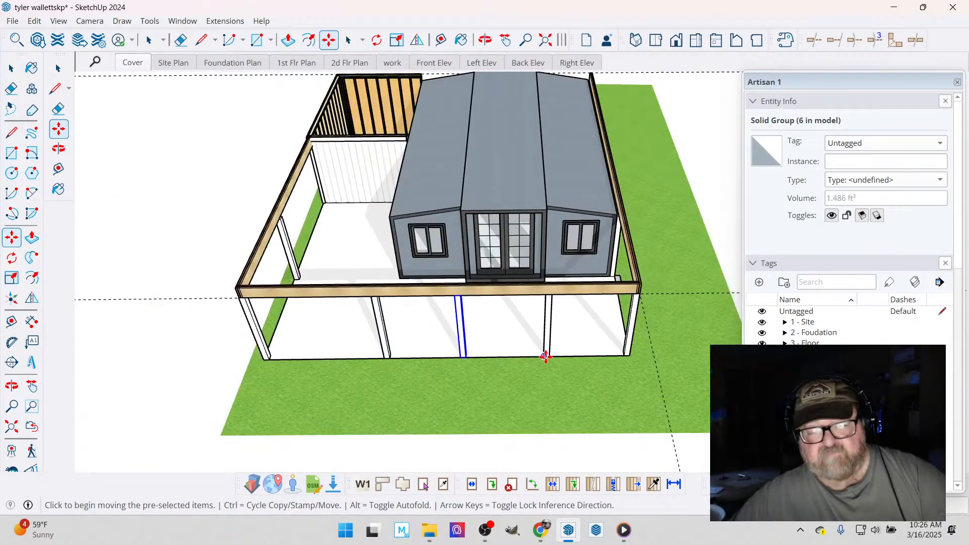
{"action": "scroll", "coordinate": [335, 331], "scroll_direction": "up", "scroll_amount": 3}
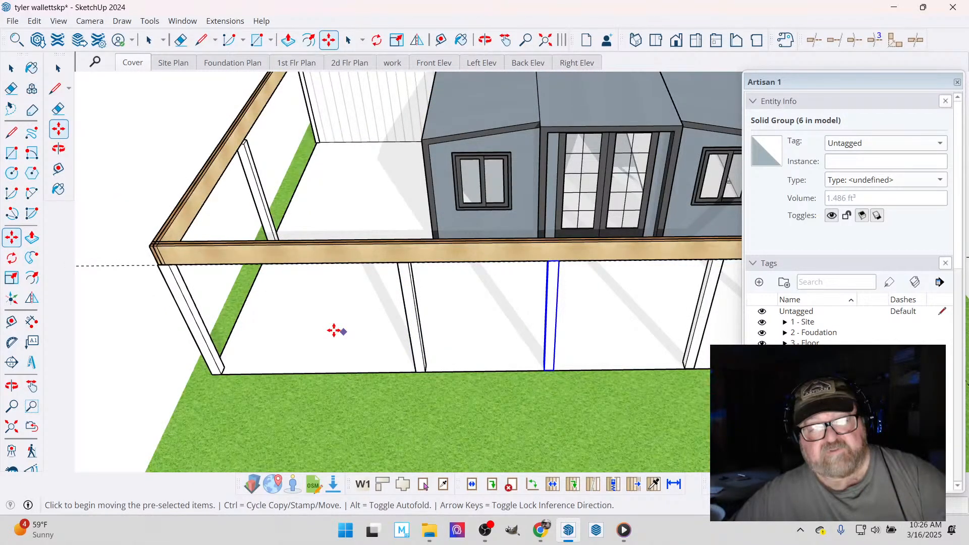
{"action": "key", "text": "space"}
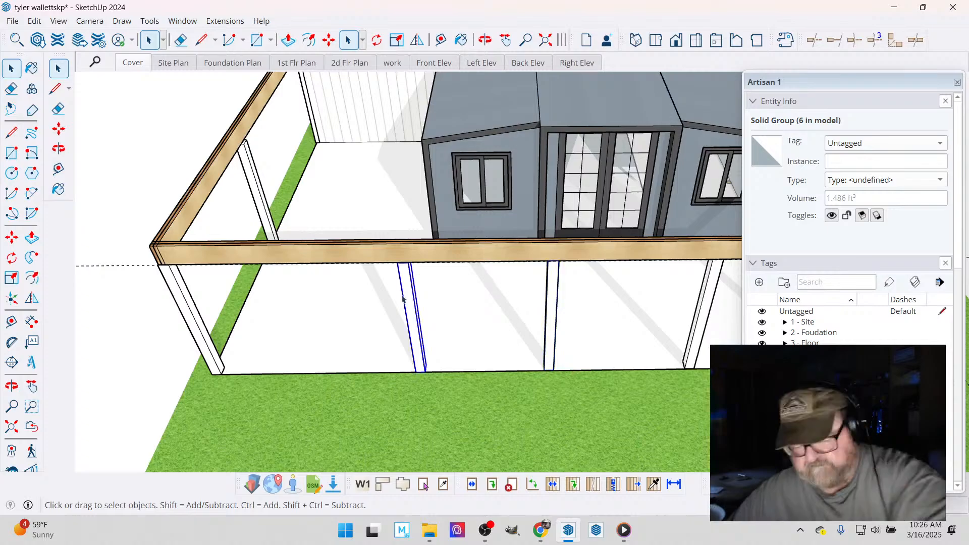
- Copy the post left of the French doors to the left front corner, dividing the span into two equal bays with a midpoint post
{"action": "left_click", "coordinate": [550, 282]}
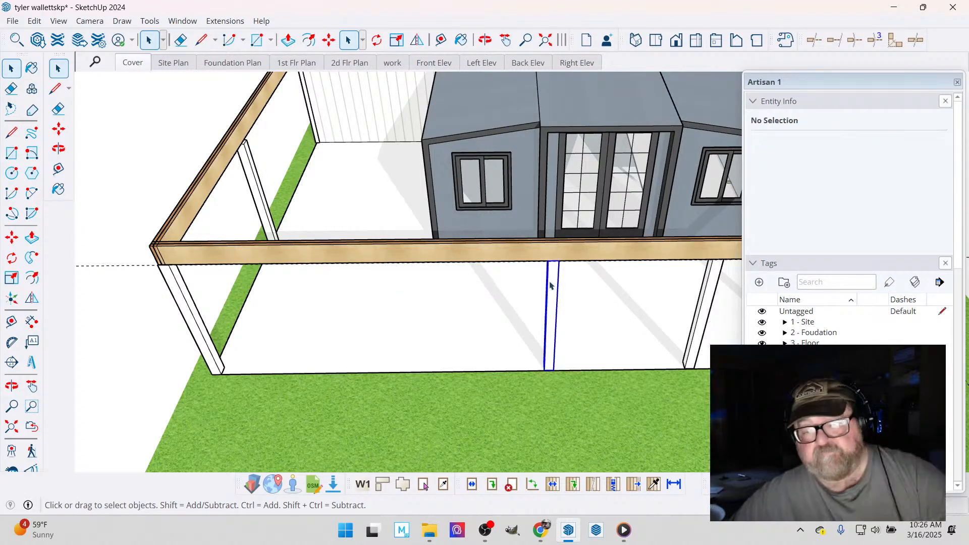
{"action": "key", "text": "m"}
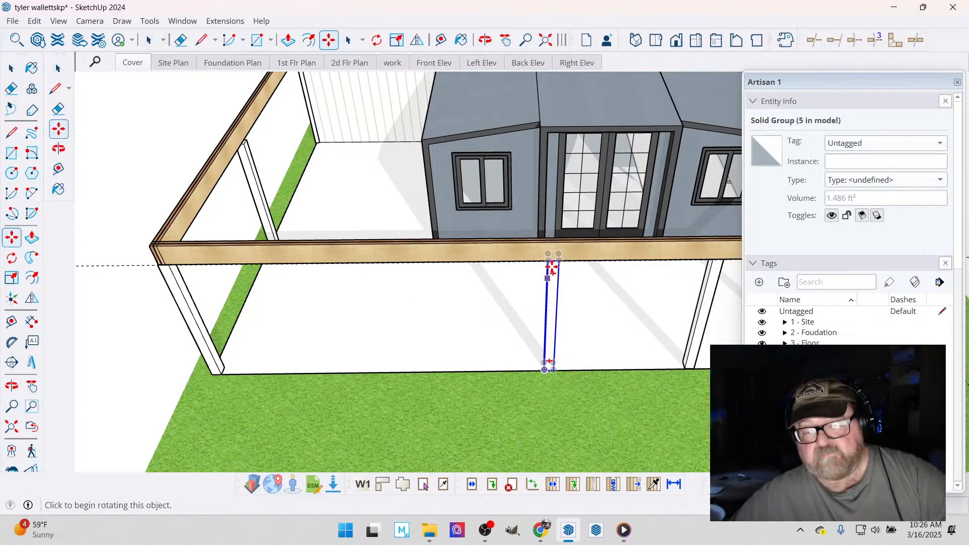
{"action": "left_click", "coordinate": [553, 268]}
{"action": "key", "text": "ctrl"}
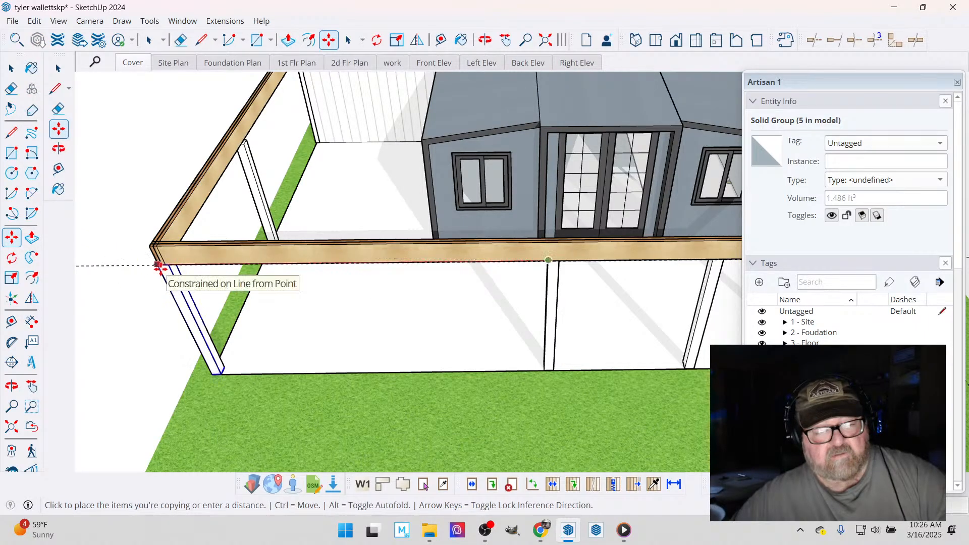
{"action": "left_click", "coordinate": [159, 268]}
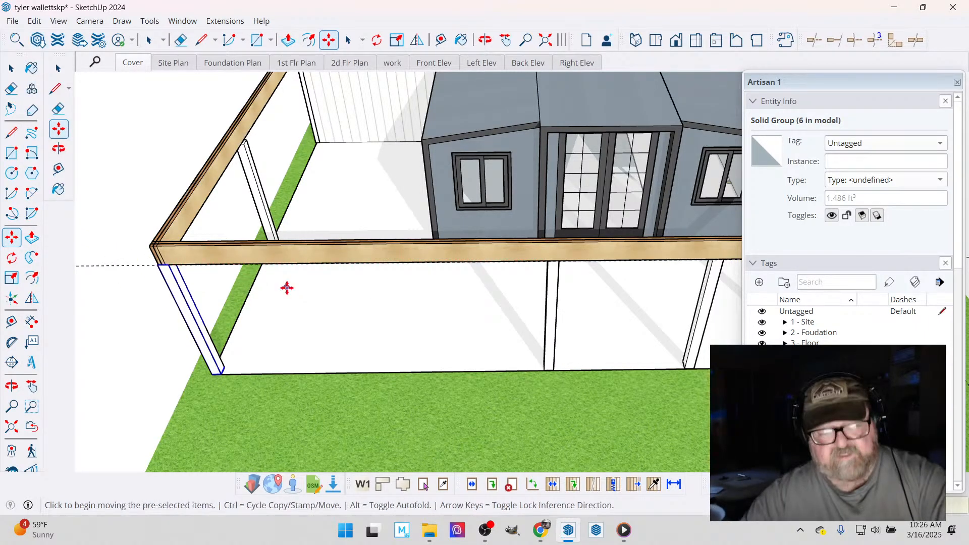
{"action": "type", "text": "/2"}
{"action": "key", "text": "Return"}
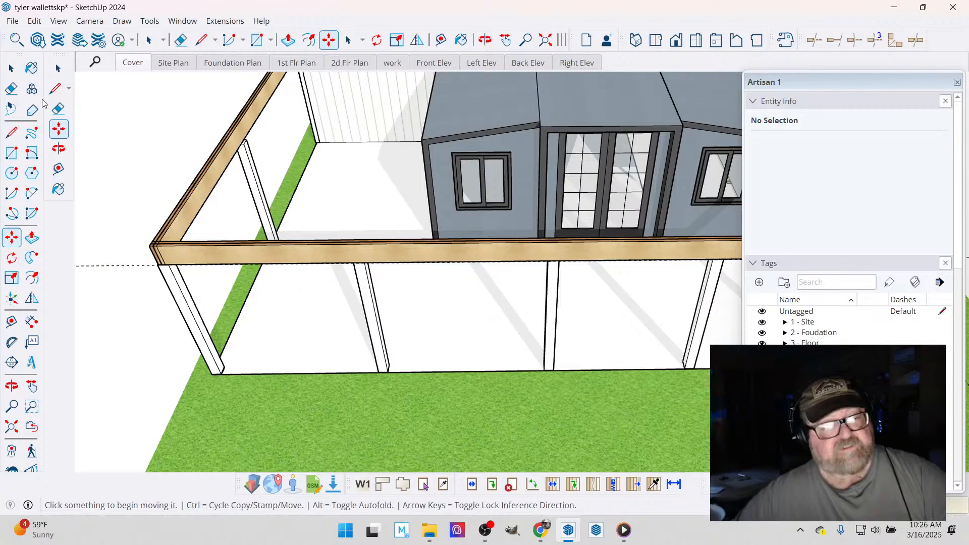
- Delete the duplicate post that overlaps the existing post at the left front corner
{"action": "key", "text": "space"}
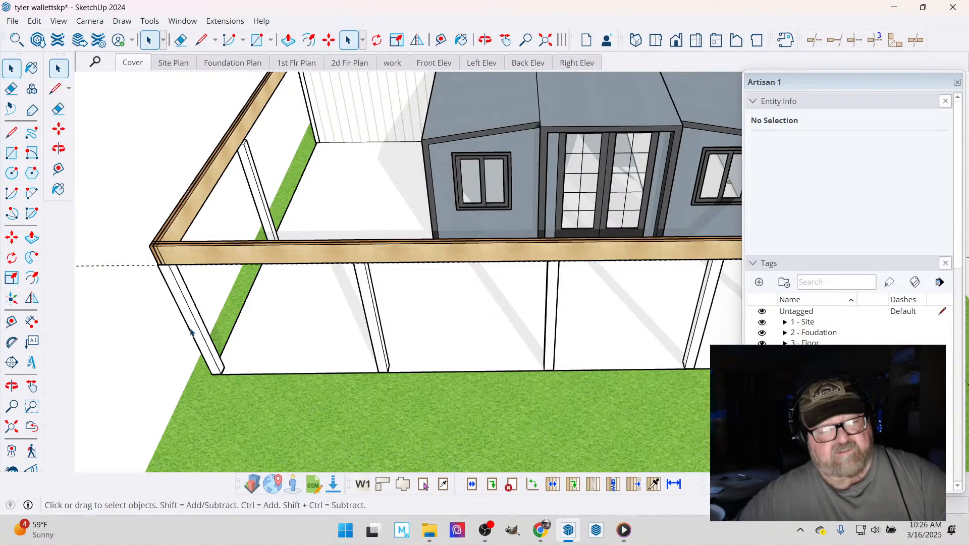
{"action": "left_click", "coordinate": [191, 332]}
{"action": "left_click", "coordinate": [183, 339]}
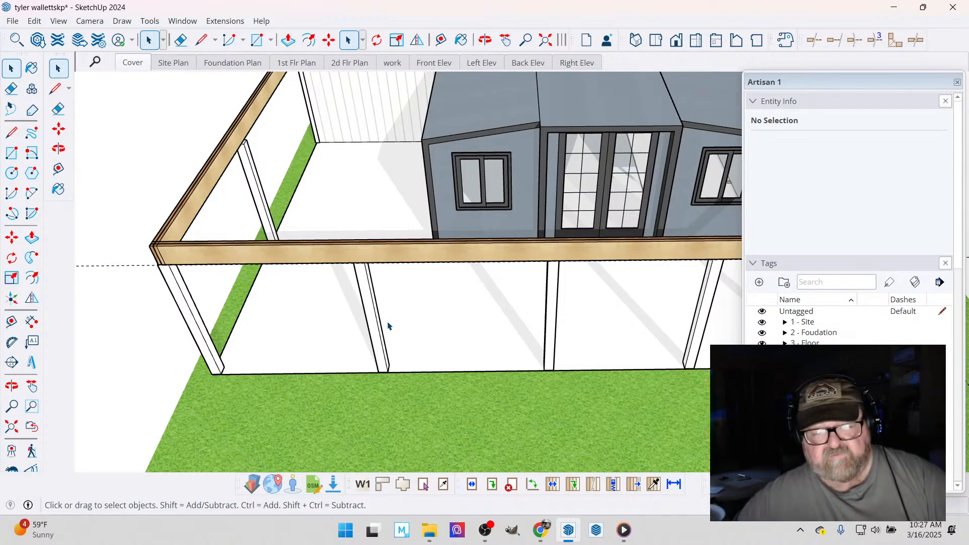
- Erase the guide line that extends outward from the left front beam corner
{"action": "left_click", "coordinate": [180, 40]}
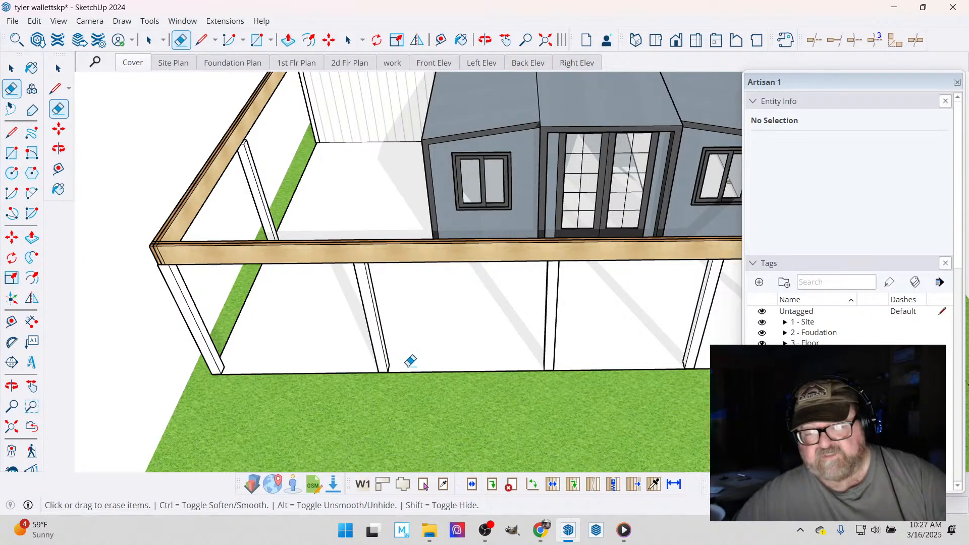
{"action": "middle_click_drag", "start_coordinate": [267, 302], "coordinate": [330, 341]}
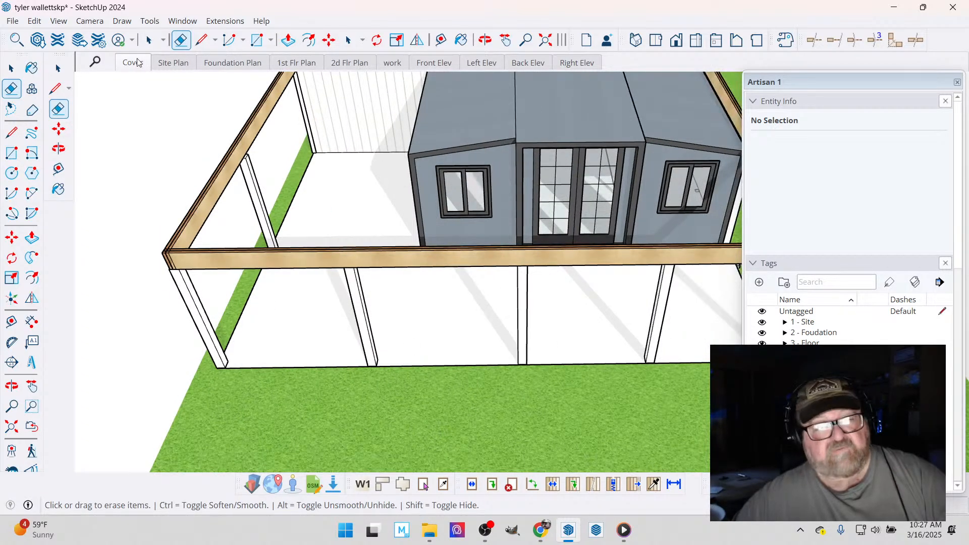
{"action": "left_click", "coordinate": [13, 69]}
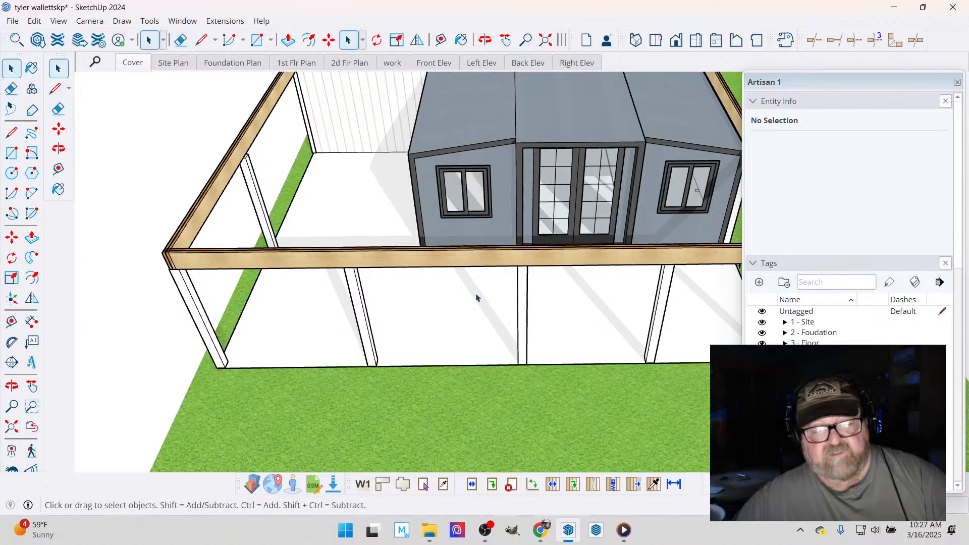
- Try copying the left French-door post onto the left front corner again, and remove the overlapping duplicate
{"action": "left_click", "coordinate": [524, 303]}
{"action": "key", "text": "m"}
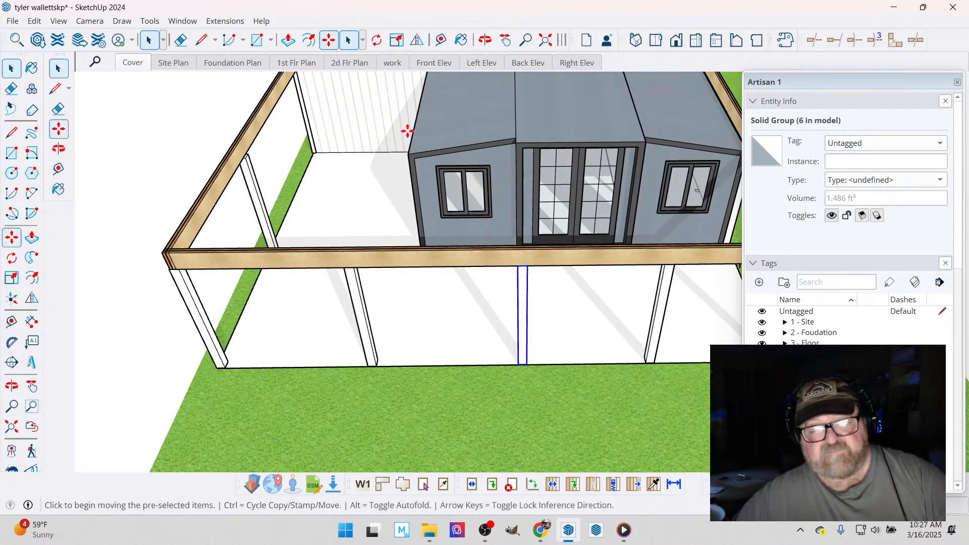
{"action": "key", "text": "ctrl"}
{"action": "left_click", "coordinate": [508, 265]}
{"action": "scroll", "coordinate": [156, 271], "scroll_direction": "up", "scroll_amount": 6}
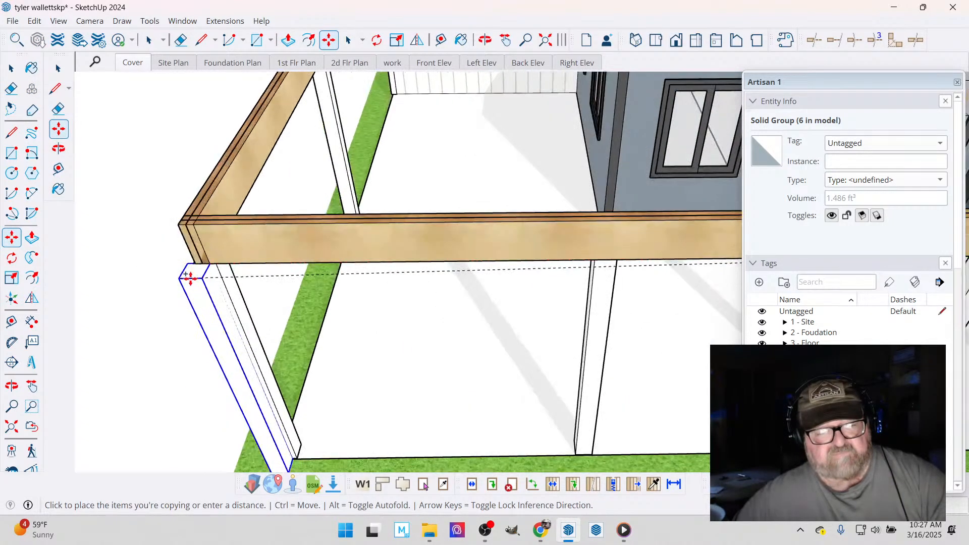
{"action": "left_click", "coordinate": [197, 258]}
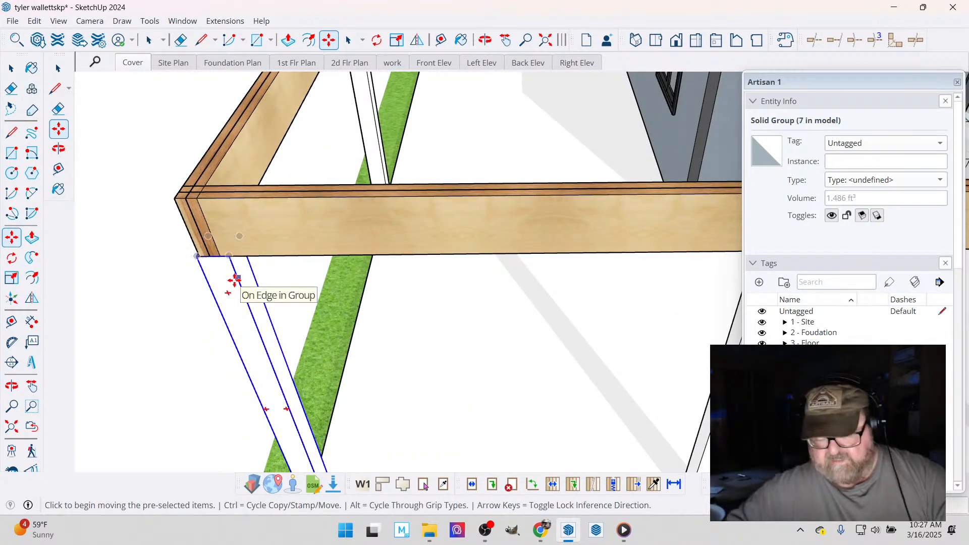
{"action": "scroll", "coordinate": [215, 297], "scroll_direction": "down", "scroll_amount": 5}
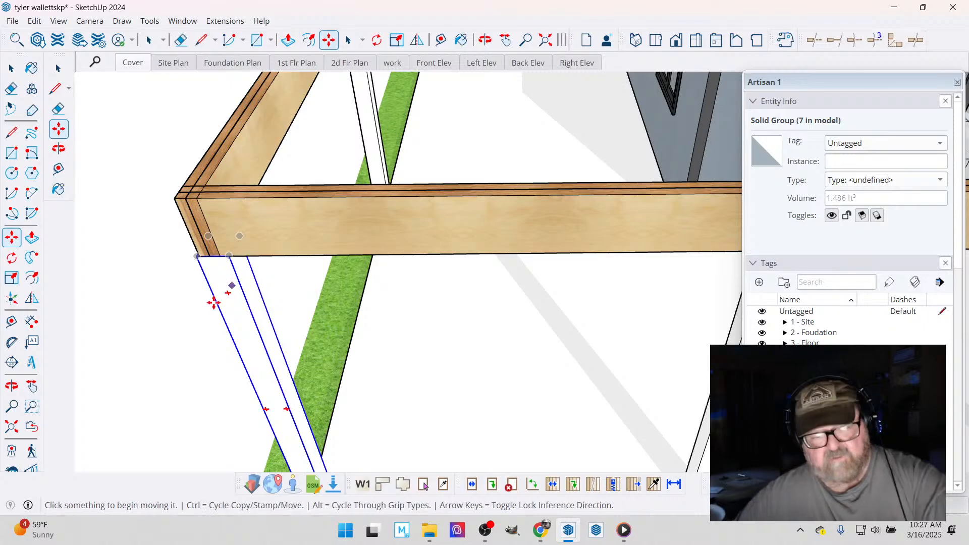
{"action": "left_click", "coordinate": [4, 67]}
{"action": "left_click", "coordinate": [229, 316]}
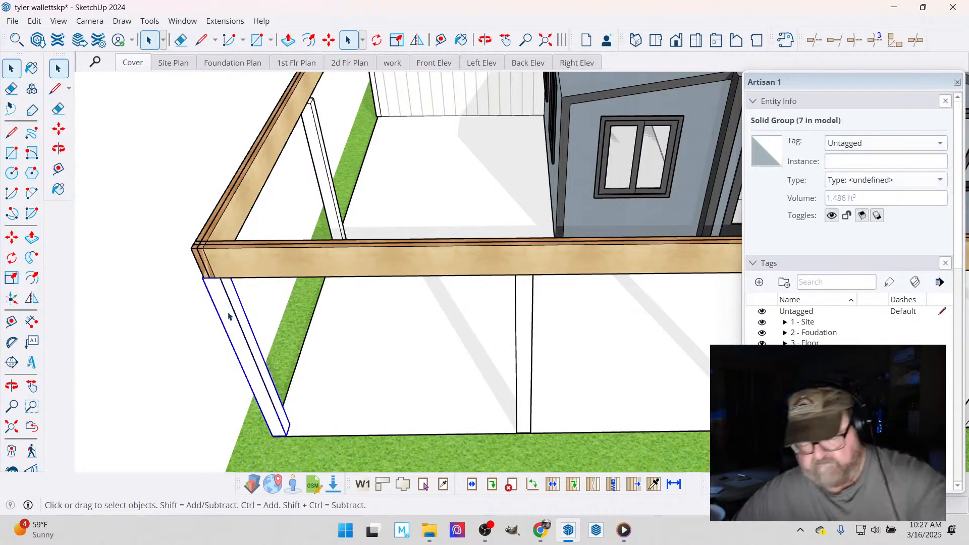
{"action": "left_click", "coordinate": [205, 318]}
- Measure the post spacing in the two bays on either side of the new midpoint post
{"action": "scroll", "coordinate": [201, 320], "scroll_direction": "down", "scroll_amount": 4}
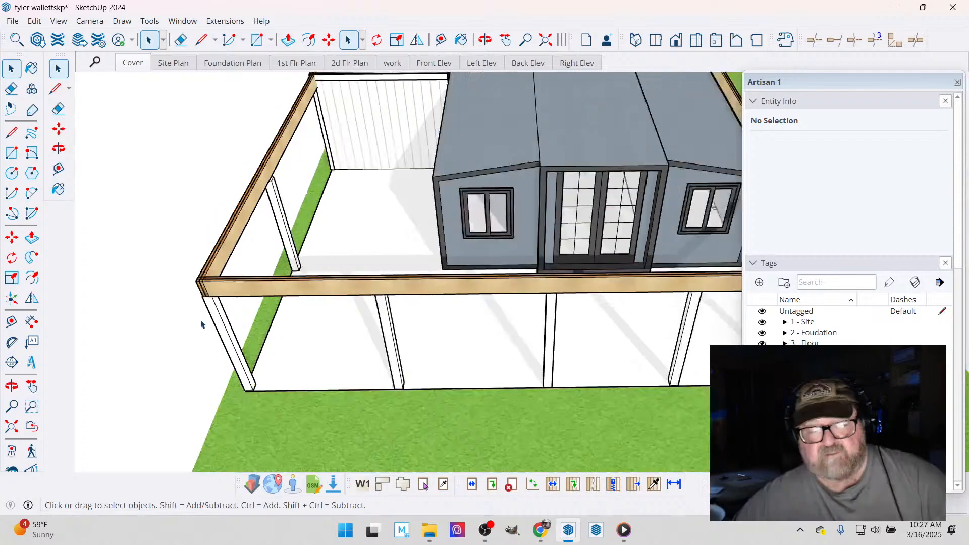
{"action": "left_click", "coordinate": [442, 41]}
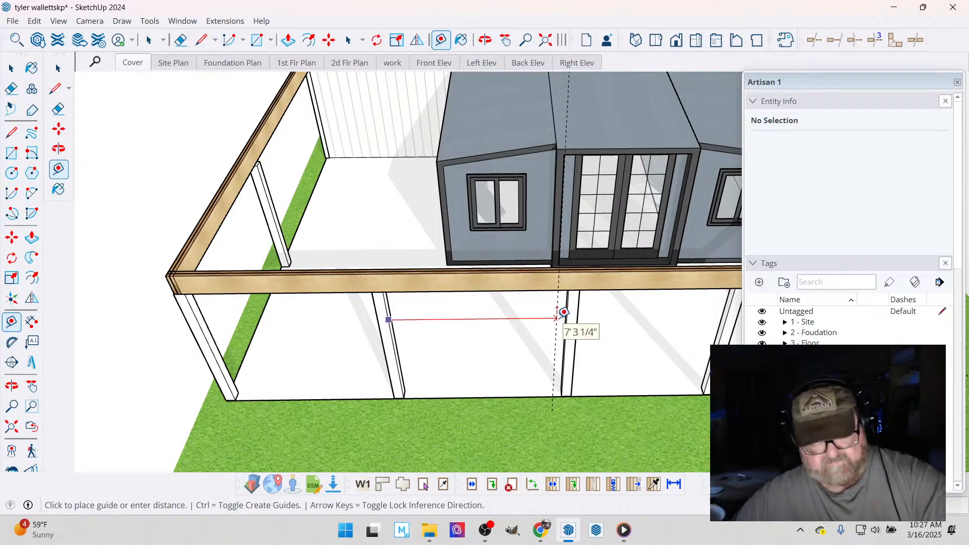
{"action": "key", "text": "Escape"}
{"action": "left_click", "coordinate": [377, 318]}
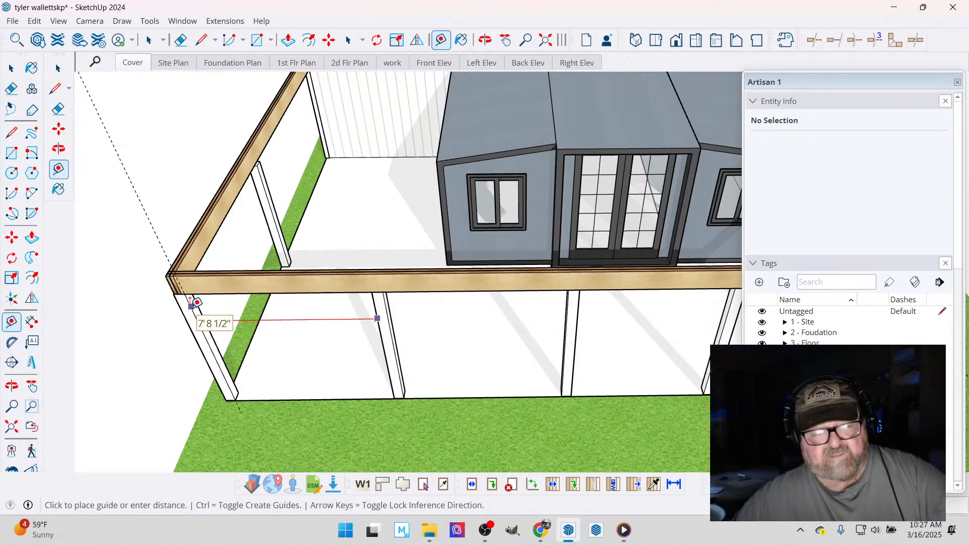
{"action": "key", "text": "Escape"}
- Move the left French-door post along the front beam to line up with the left edge of the French-door frame
{"action": "scroll", "coordinate": [196, 339], "scroll_direction": "down", "scroll_amount": 2}
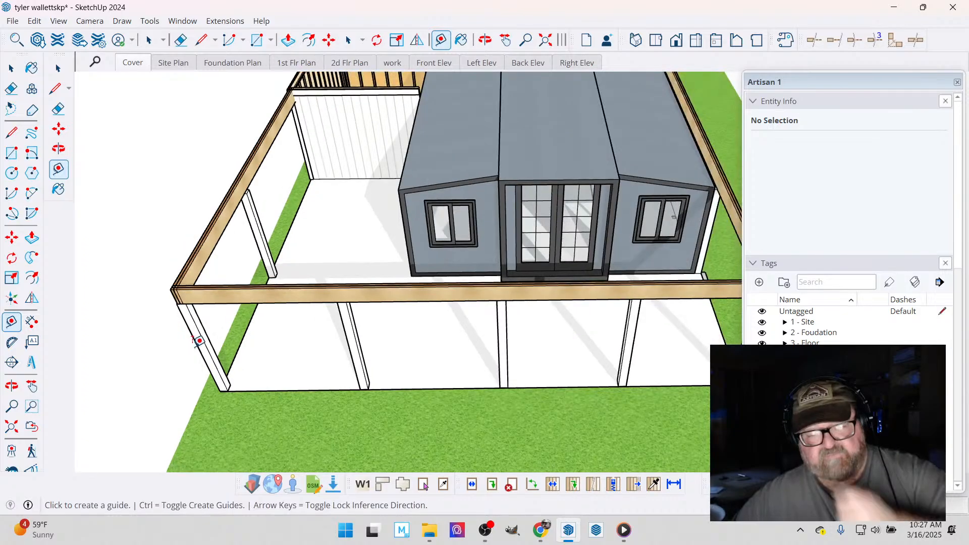
{"action": "scroll", "coordinate": [200, 341], "scroll_direction": "down", "scroll_amount": 2}
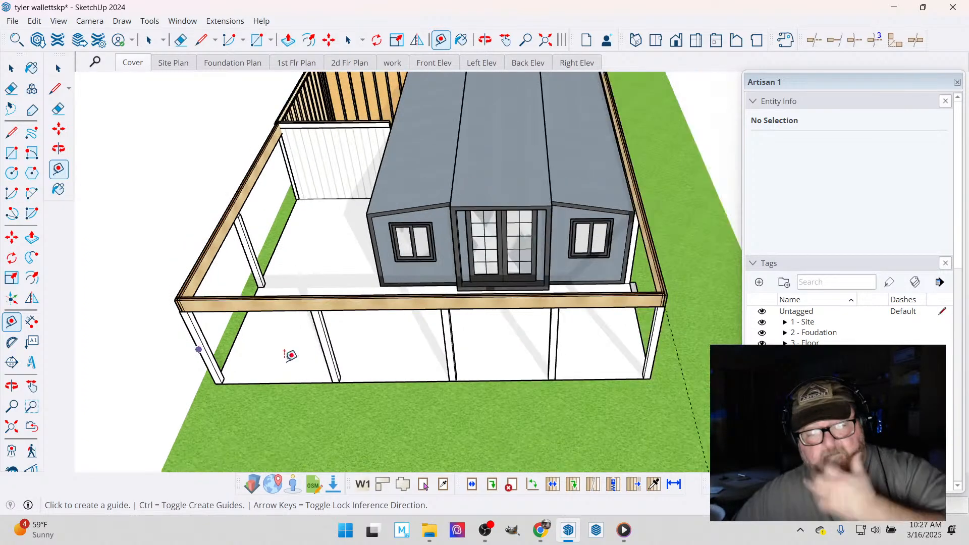
{"action": "left_click", "coordinate": [486, 40]}
{"action": "left_click_drag", "start_coordinate": [455, 166], "coordinate": [466, 192]}
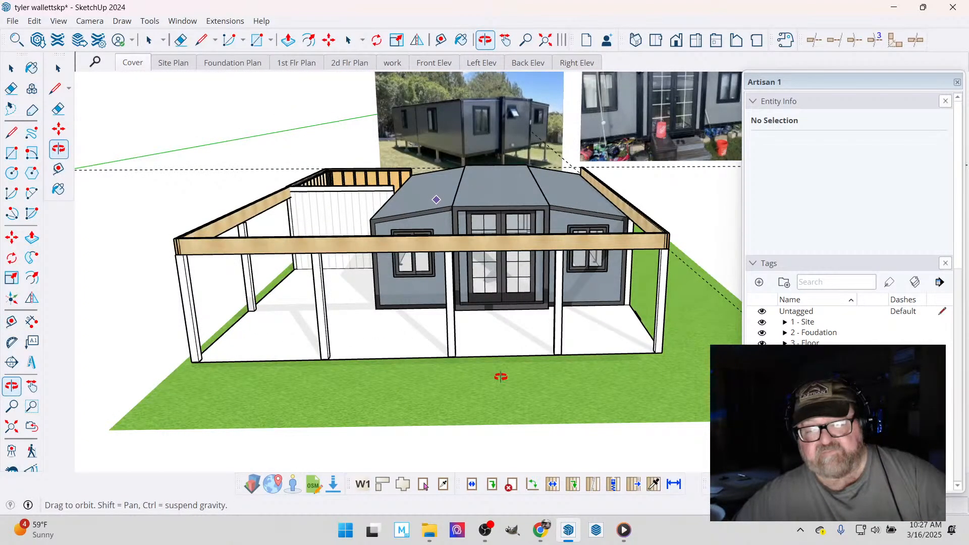
{"action": "scroll", "coordinate": [501, 376], "scroll_direction": "up", "scroll_amount": 4}
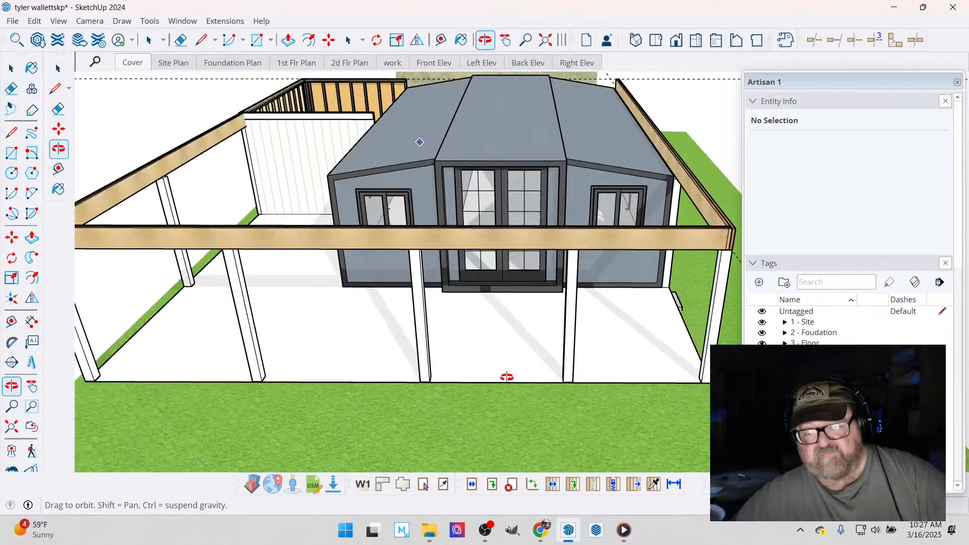
{"action": "scroll", "coordinate": [458, 231], "scroll_direction": "up", "scroll_amount": 2}
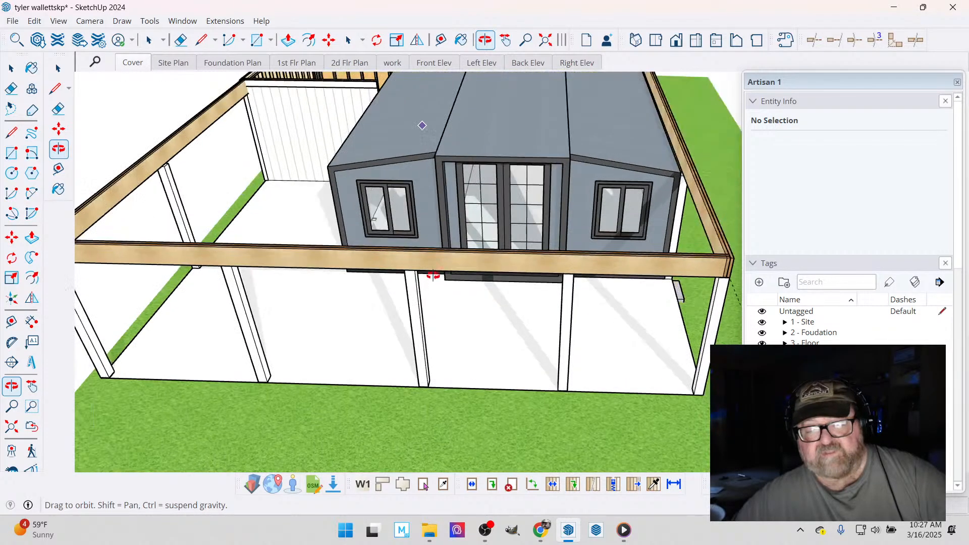
{"action": "left_click", "coordinate": [11, 67]}
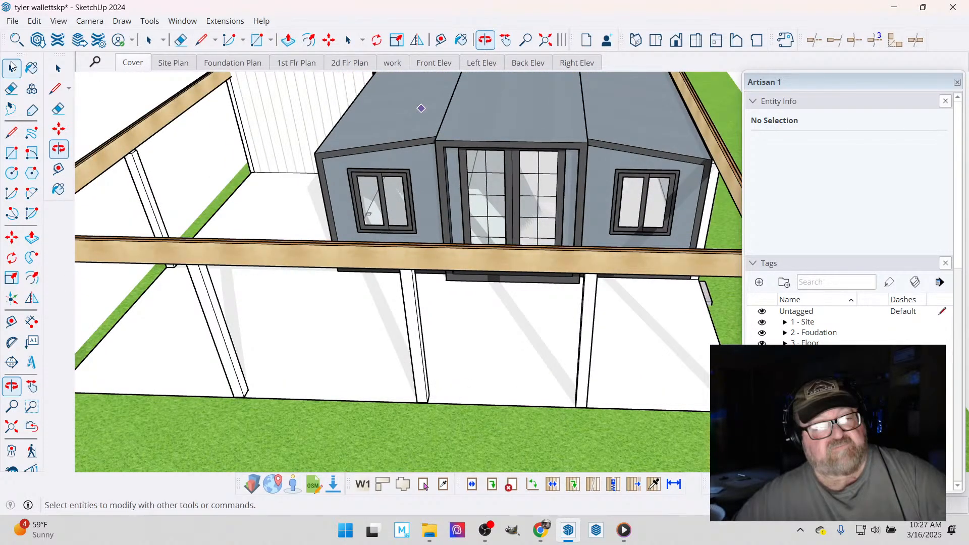
{"action": "left_click", "coordinate": [415, 343]}
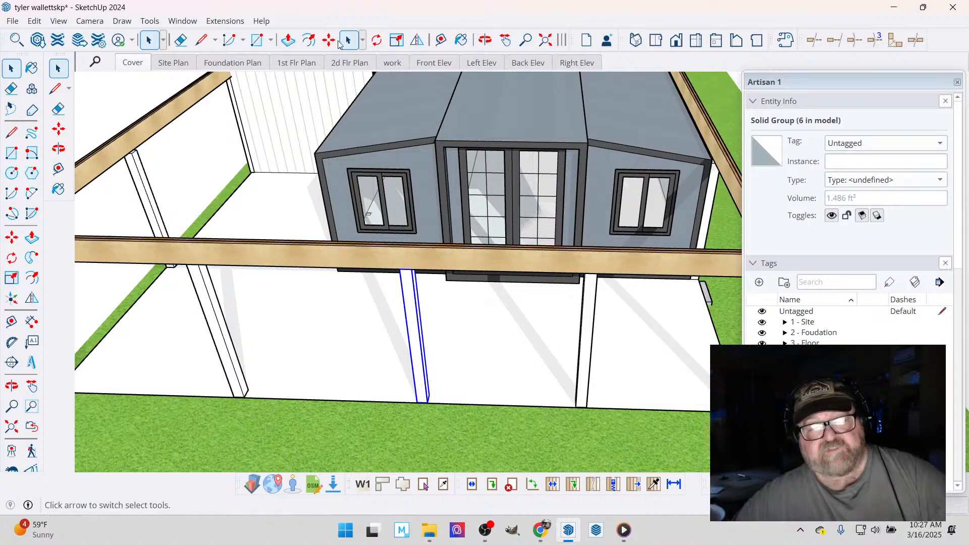
{"action": "left_click", "coordinate": [328, 41]}
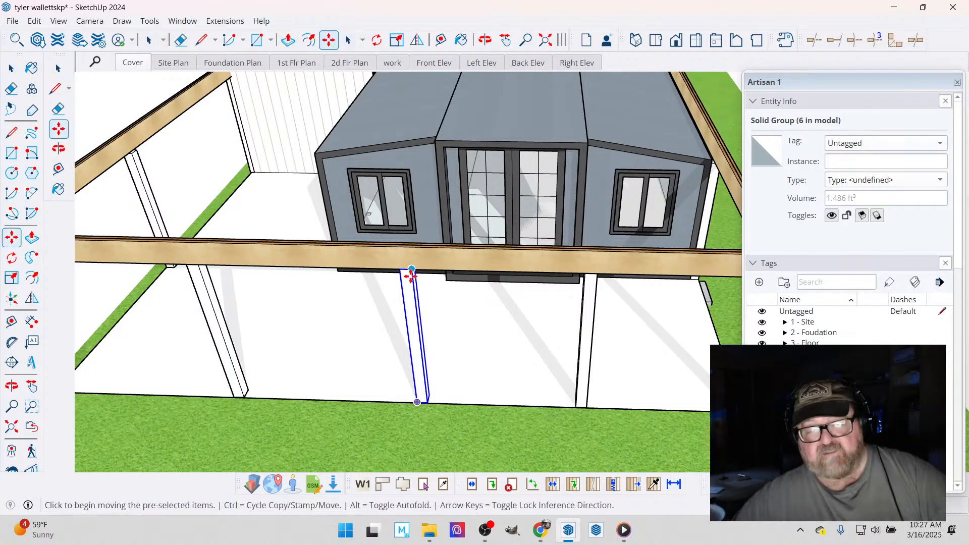
{"action": "left_click", "coordinate": [411, 274]}
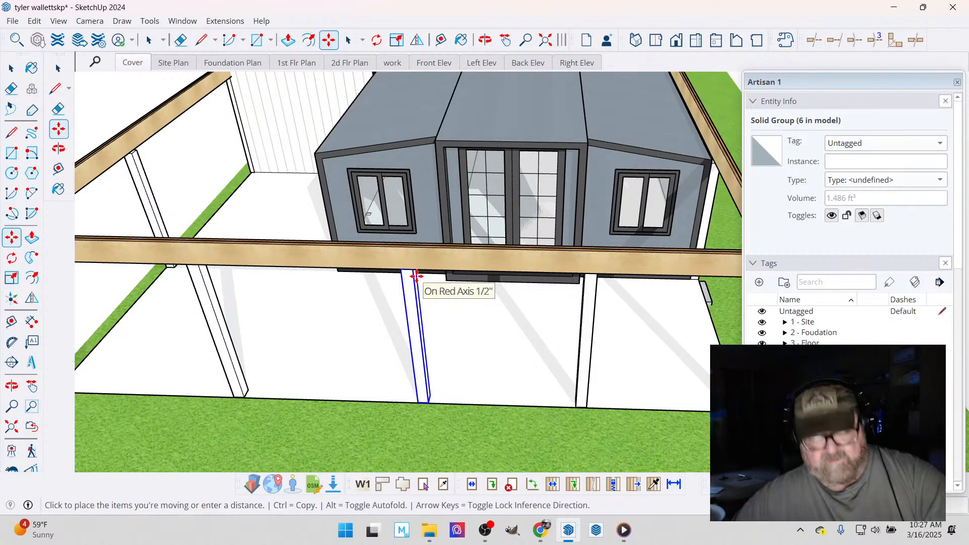
{"action": "left_click", "coordinate": [459, 153]}
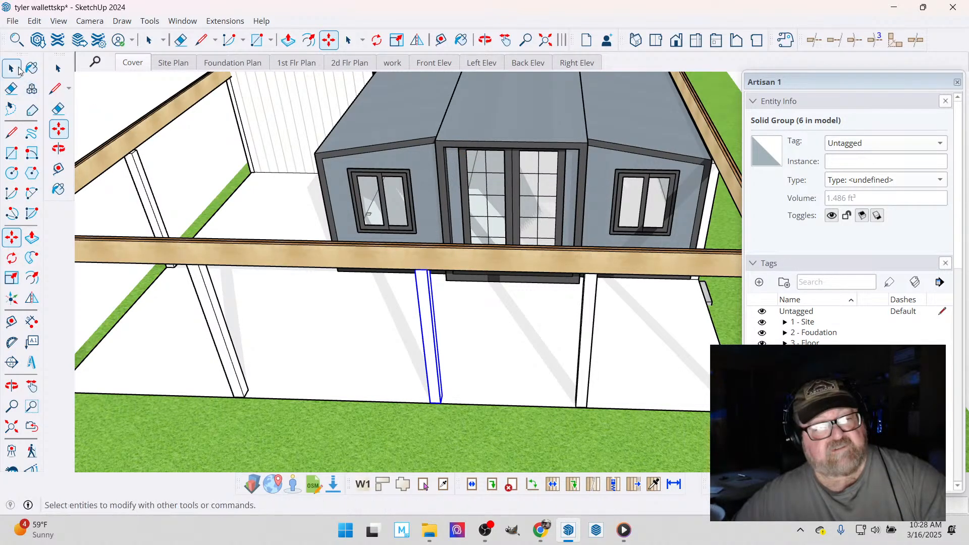
- Move the right French-door post along the front beam to line up with the right edge of the French-door frame
{"action": "left_click", "coordinate": [18, 71]}
{"action": "left_click", "coordinate": [592, 302]}
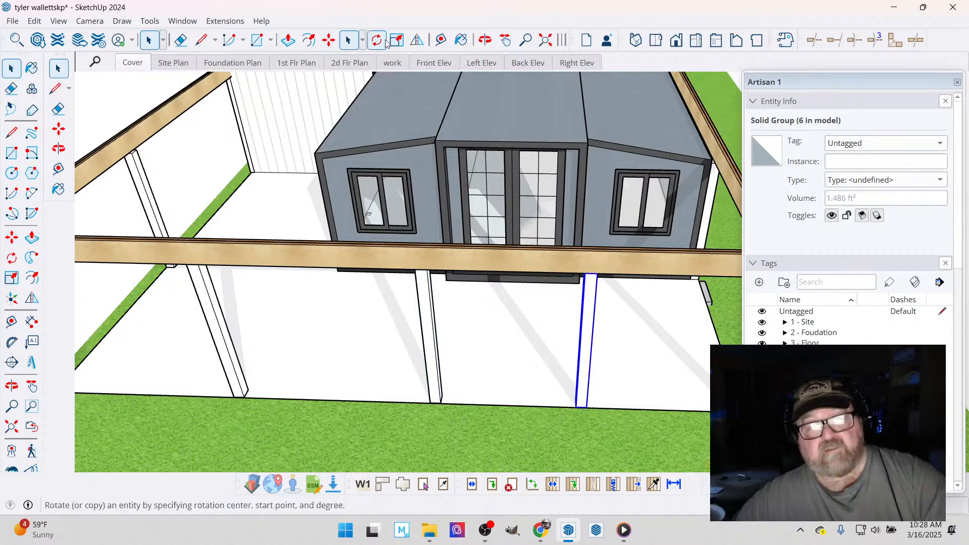
{"action": "left_click", "coordinate": [331, 41]}
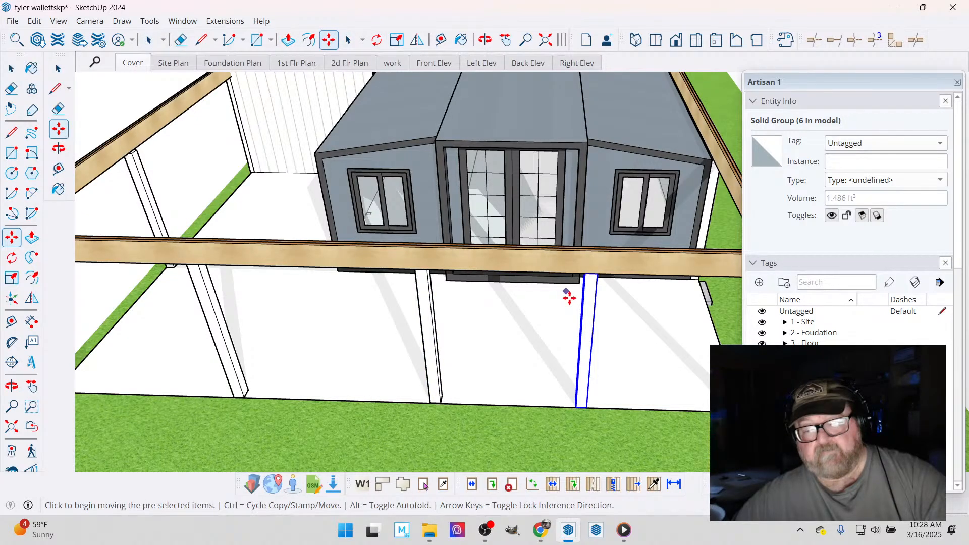
{"action": "left_click", "coordinate": [581, 274]}
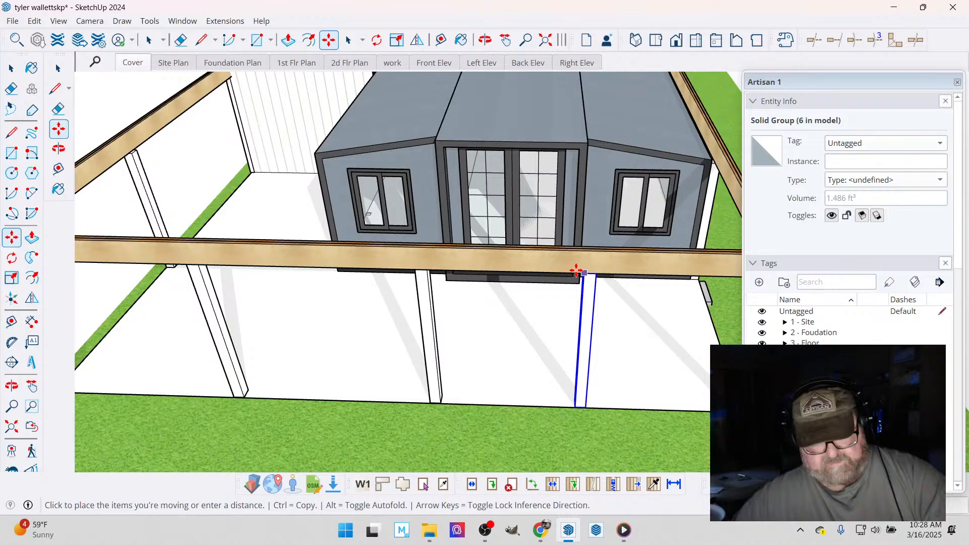
{"action": "key", "text": "Escape"}
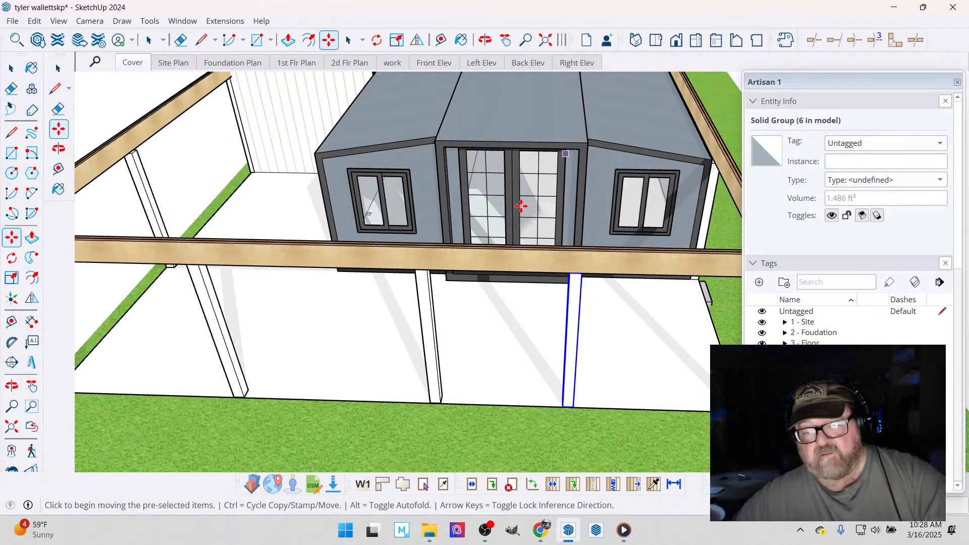
- Measure the opening between the two front posts that flank the French doors
{"action": "key", "text": "t"}
{"action": "left_click", "coordinate": [432, 305]}
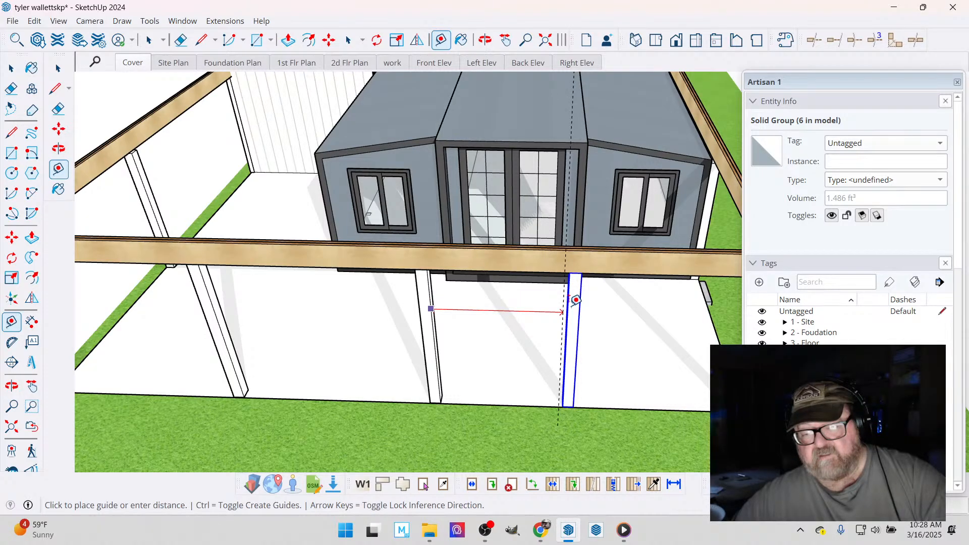
{"action": "key", "text": "Escape"}
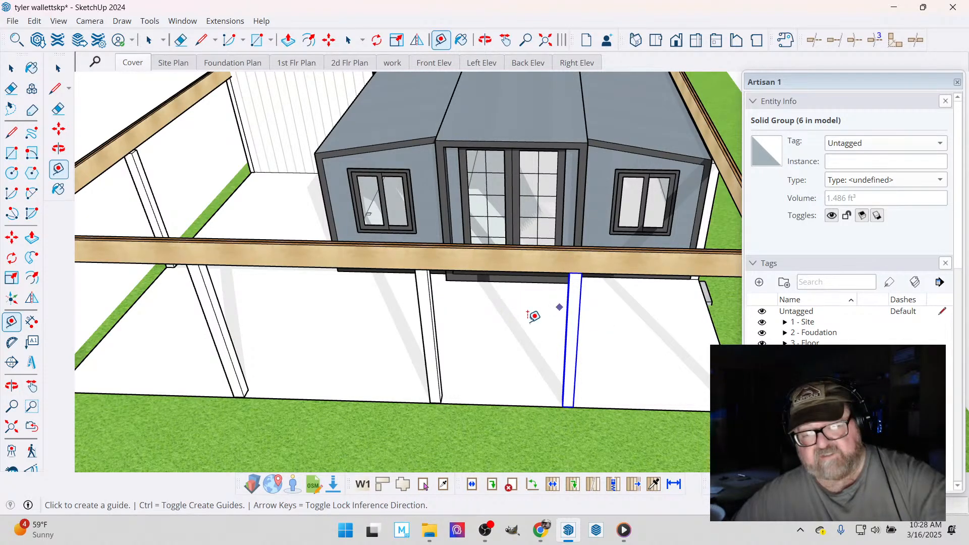
{"action": "scroll", "coordinate": [533, 316], "scroll_direction": "down", "scroll_amount": 3}
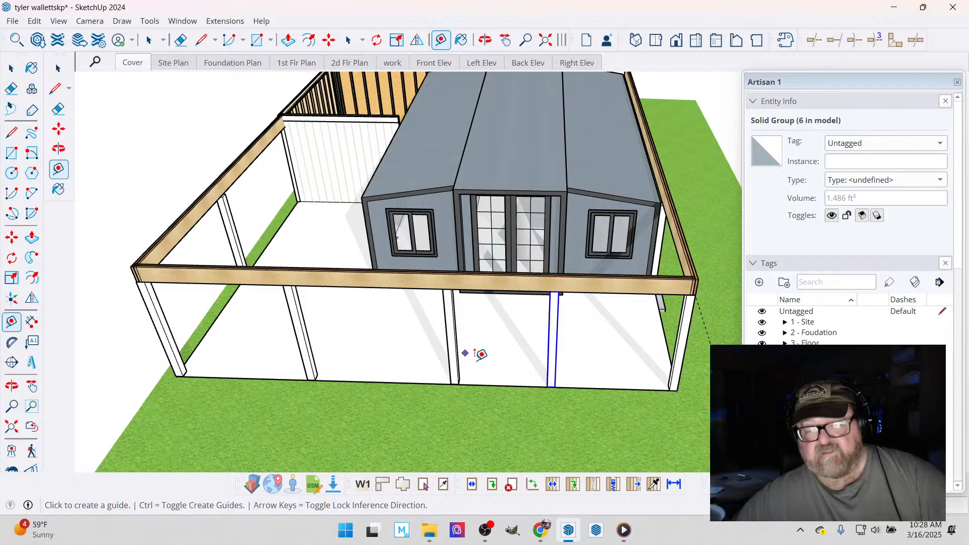
{"action": "scroll", "coordinate": [482, 354], "scroll_direction": "down", "scroll_amount": 2}
{"action": "key", "text": "o"}
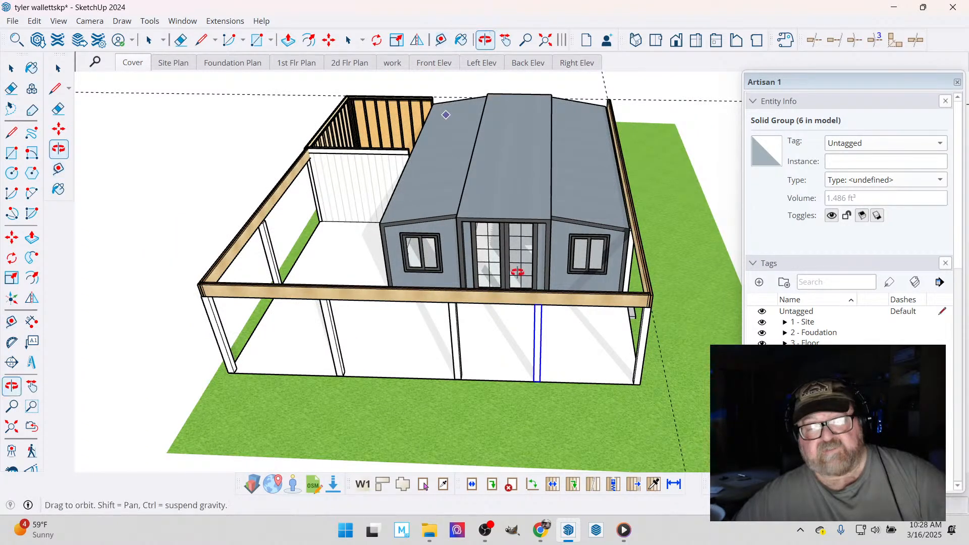
{"action": "left_click_drag", "start_coordinate": [518, 273], "coordinate": [384, 278]}
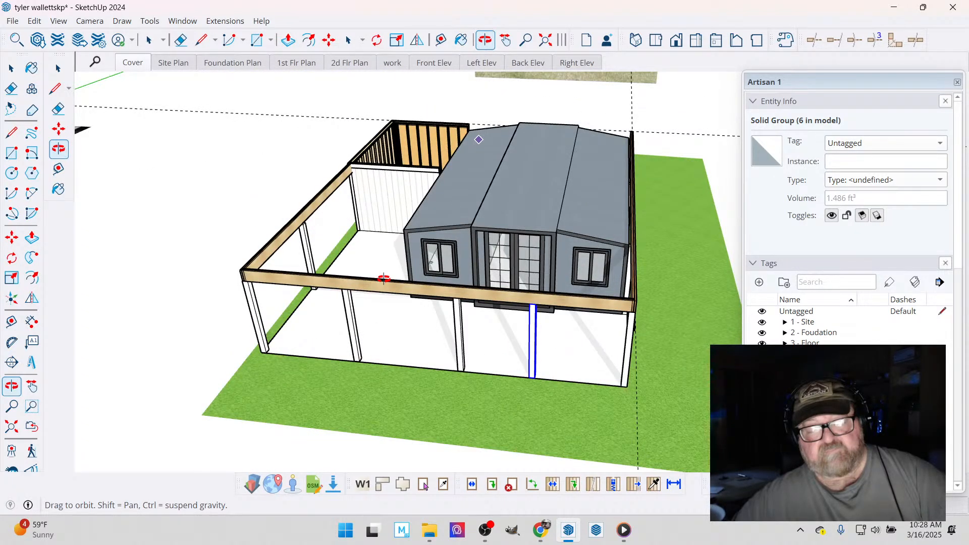
{"action": "left_click_drag", "start_coordinate": [384, 278], "coordinate": [368, 237]}
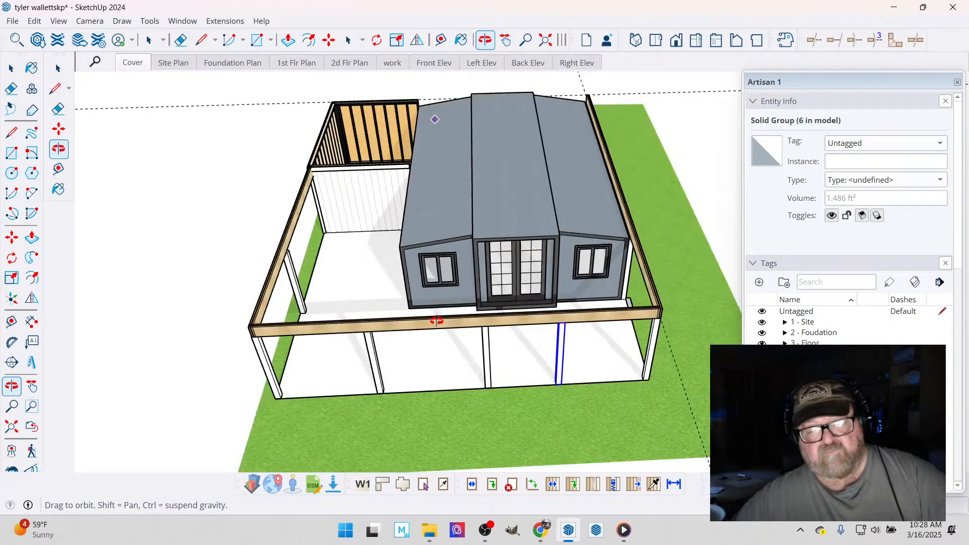
{"action": "left_click", "coordinate": [235, 22]}
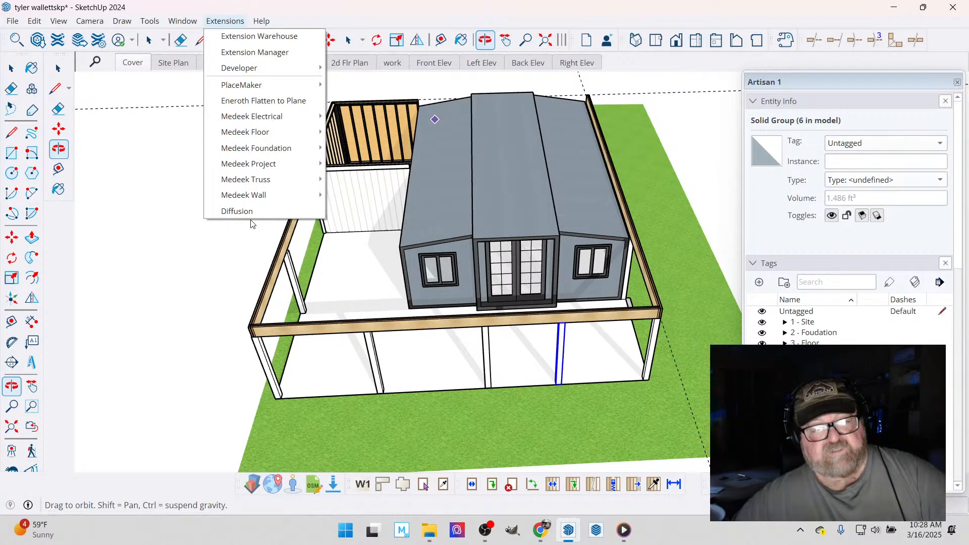
- Measure the overall width of the structure from the left side beam to the right side beam
{"action": "left_click", "coordinate": [439, 39]}
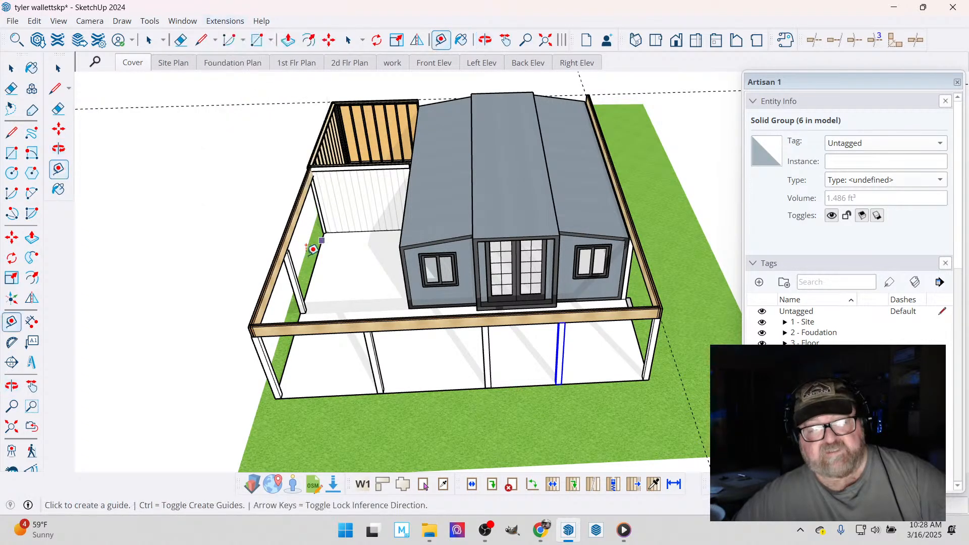
{"action": "scroll", "coordinate": [246, 292], "scroll_direction": "up", "scroll_amount": 5}
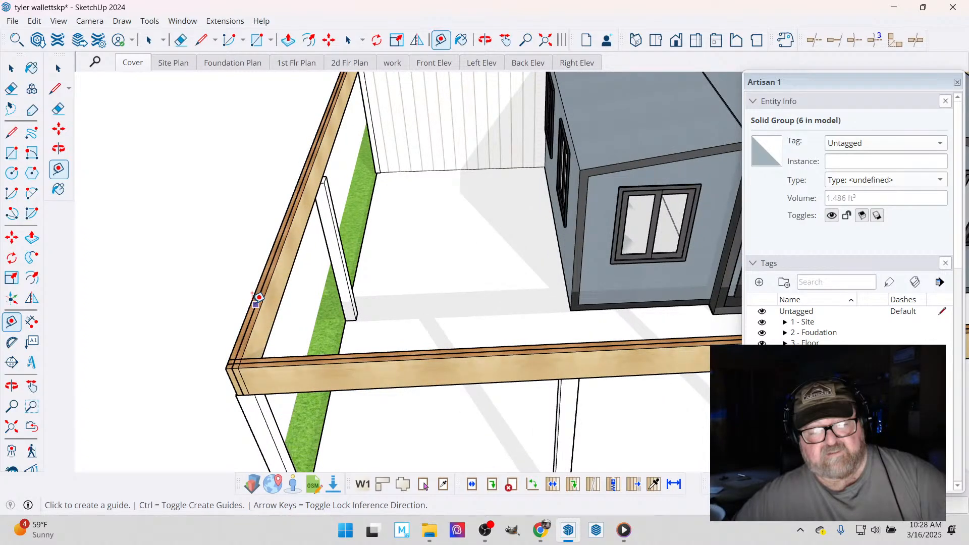
{"action": "left_click", "coordinate": [254, 303]}
{"action": "scroll", "coordinate": [227, 291], "scroll_direction": "down", "scroll_amount": 5}
{"action": "scroll", "coordinate": [671, 270], "scroll_direction": "up", "scroll_amount": 5}
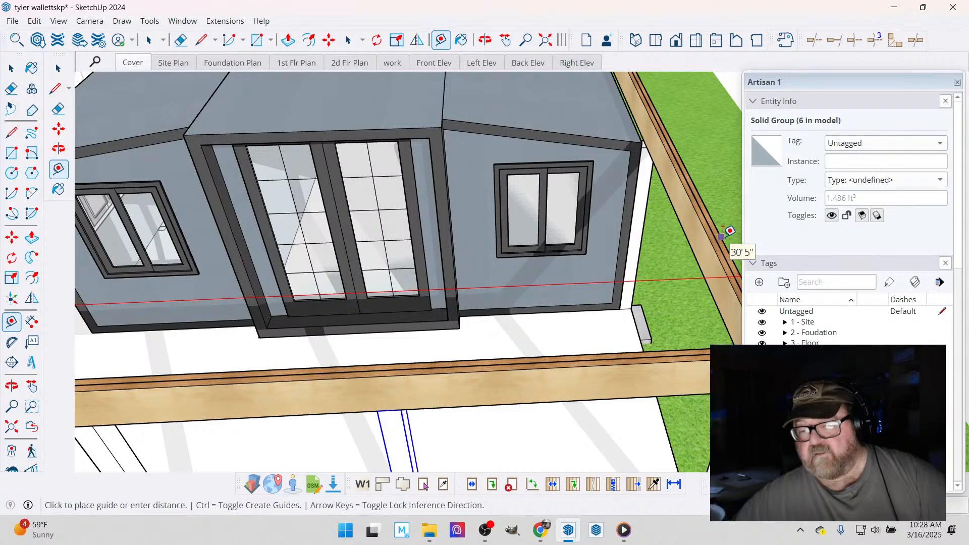
{"action": "scroll", "coordinate": [592, 288], "scroll_direction": "down", "scroll_amount": 5}
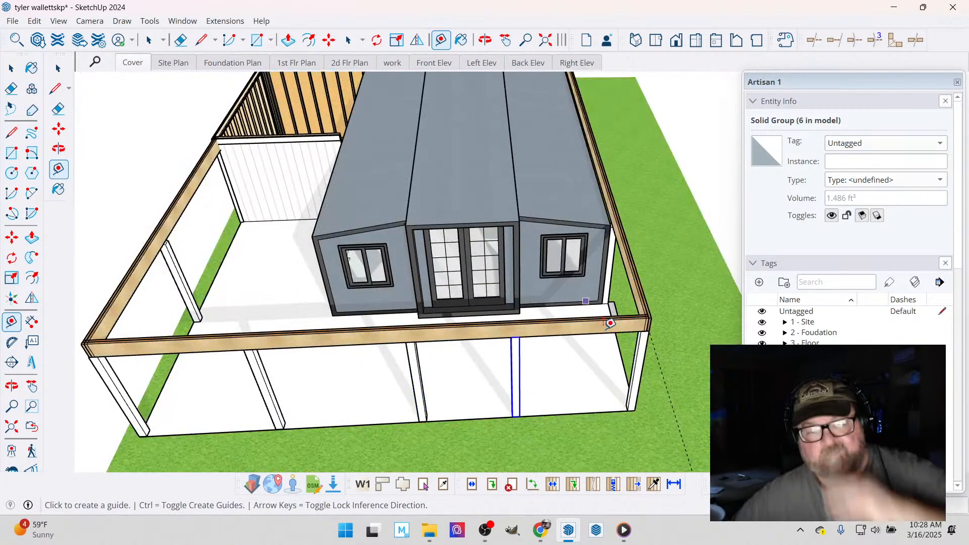
{"action": "scroll", "coordinate": [404, 285], "scroll_direction": "up", "scroll_amount": 2}
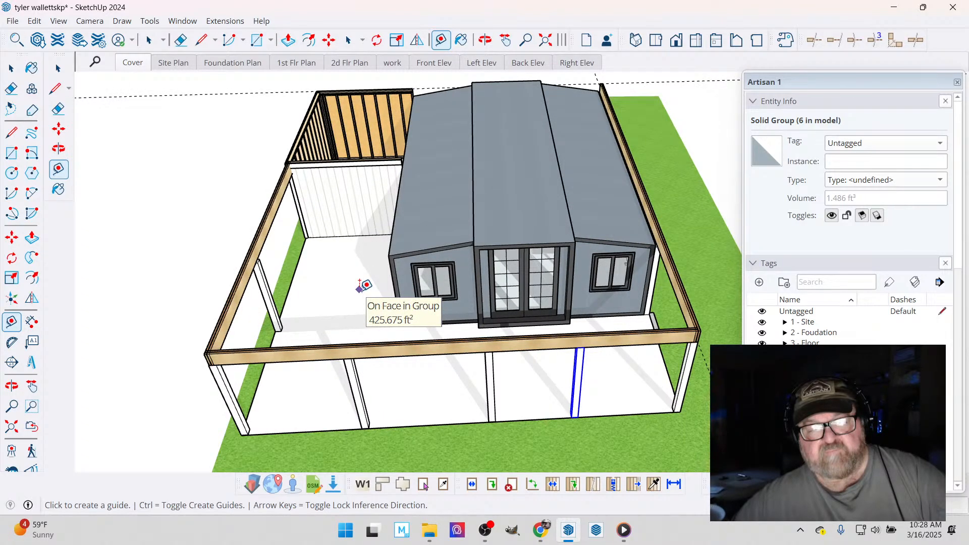
- Switch to Chrome and search Google for "southern span table" in a new tab
{"action": "left_click", "coordinate": [538, 542]}
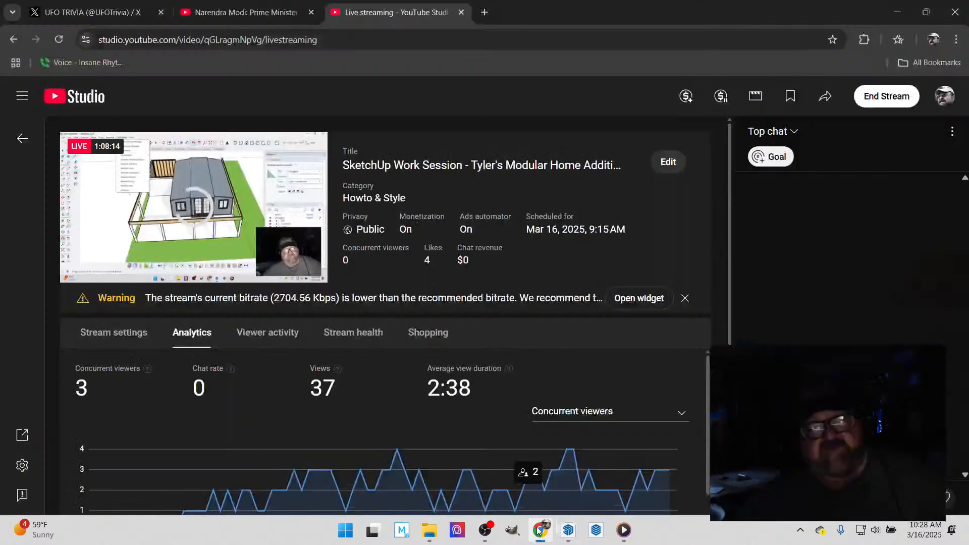
{"action": "left_click", "coordinate": [485, 12]}
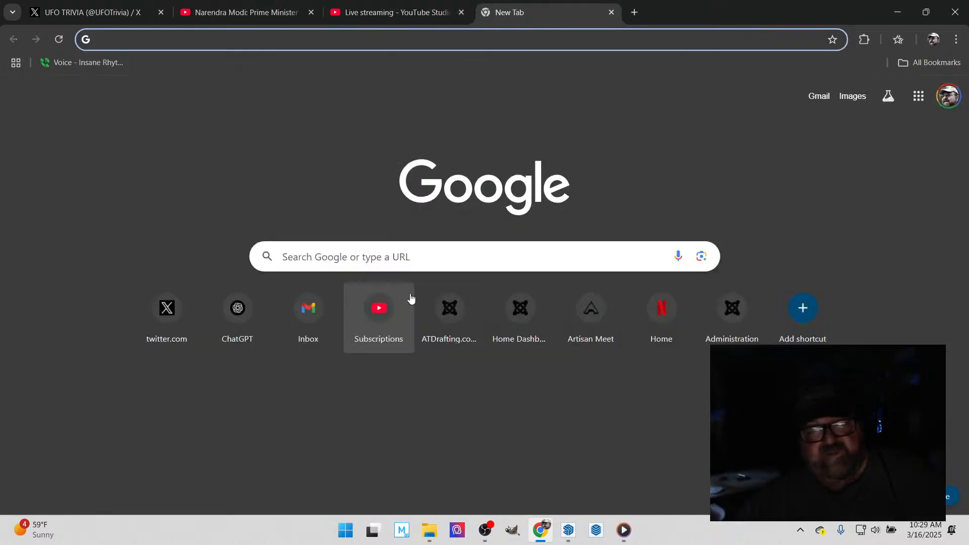
{"action": "left_click", "coordinate": [416, 261]}
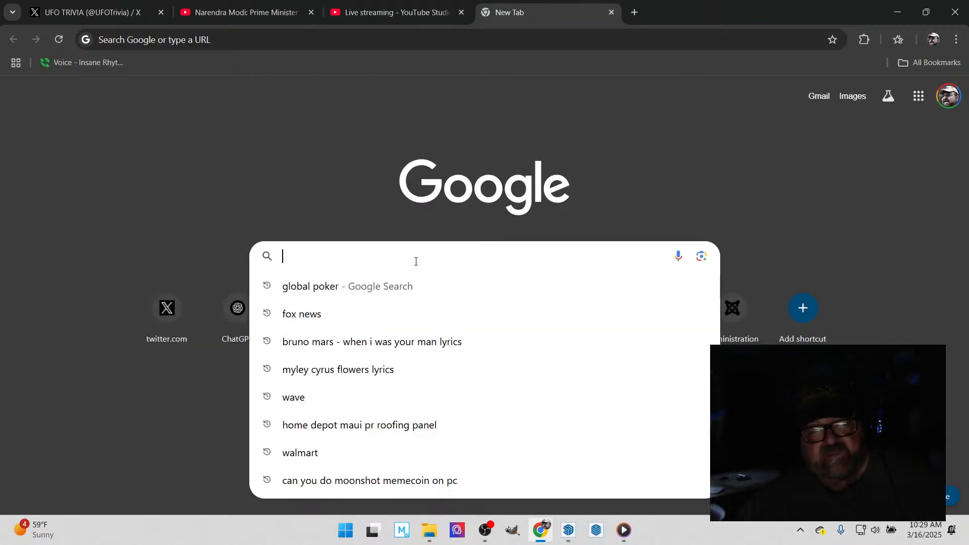
{"action": "type", "text": "dsouthern "}
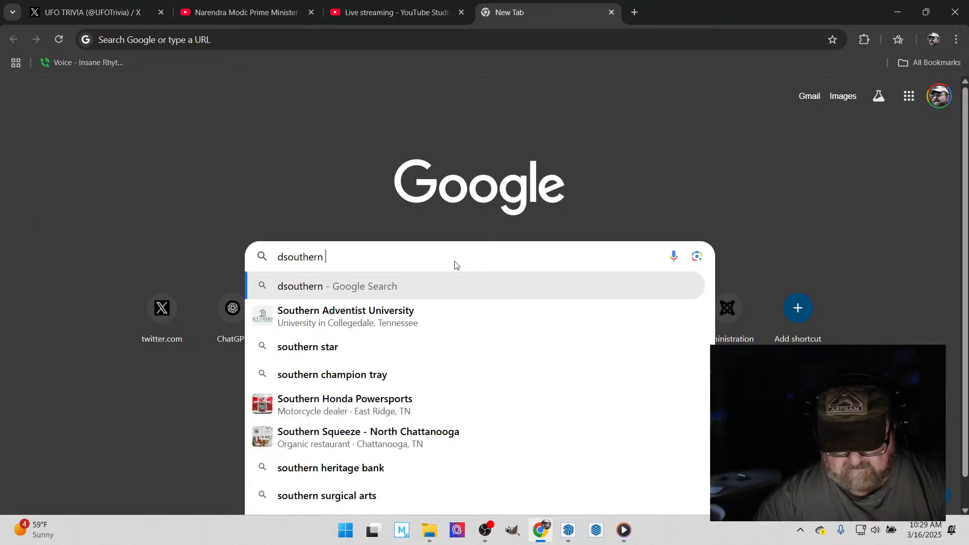
{"action": "type", "text": "span"}
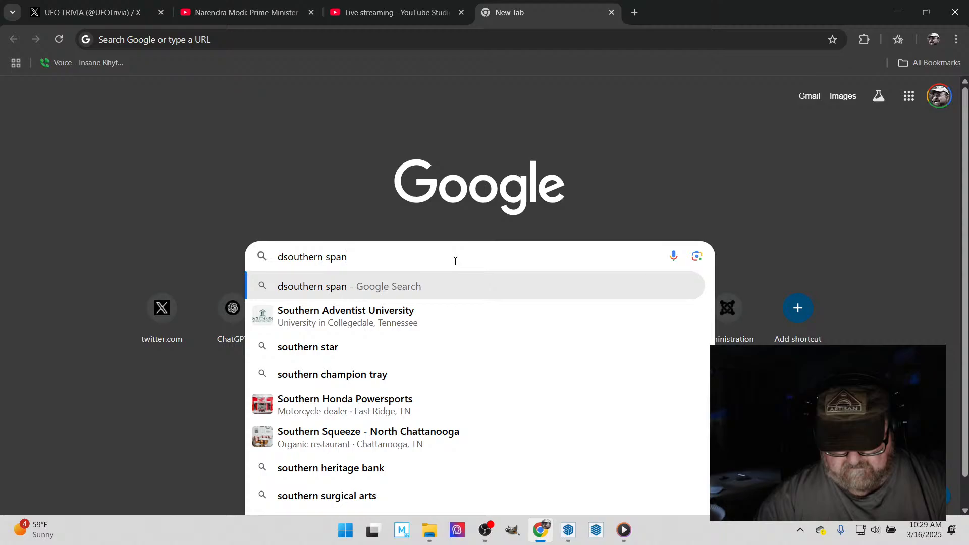
{"action": "type", "text": " table"}
{"action": "key", "text": "Return"}
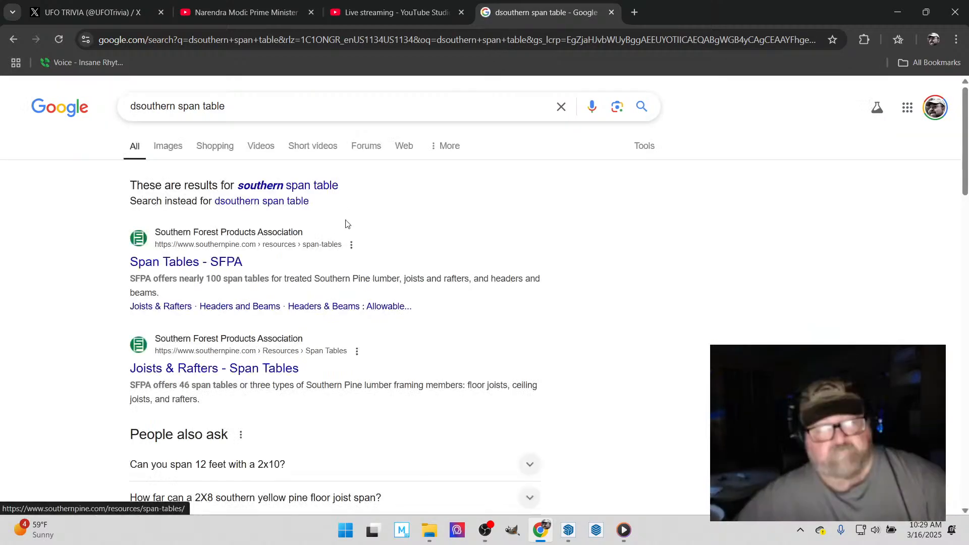
{"action": "left_click", "coordinate": [312, 187]}
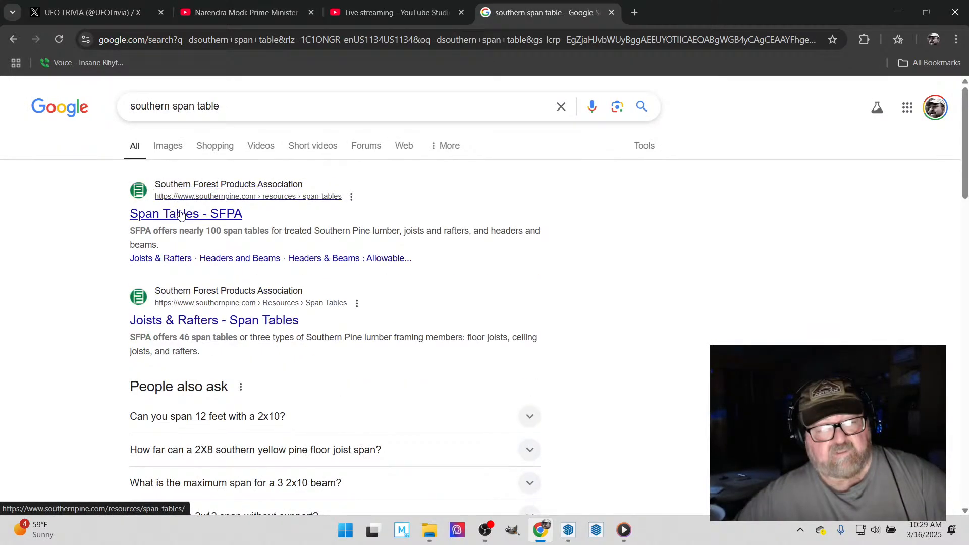
- Open the Southern Forest Products Association's Joists & Rafters span tables page from the search results
{"action": "left_click", "coordinate": [181, 214]}
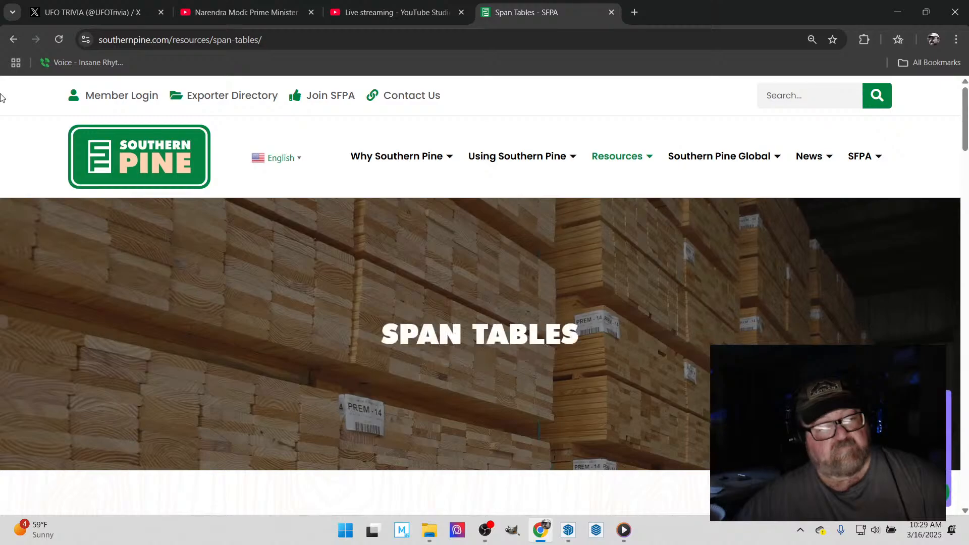
{"action": "left_click", "coordinate": [14, 40]}
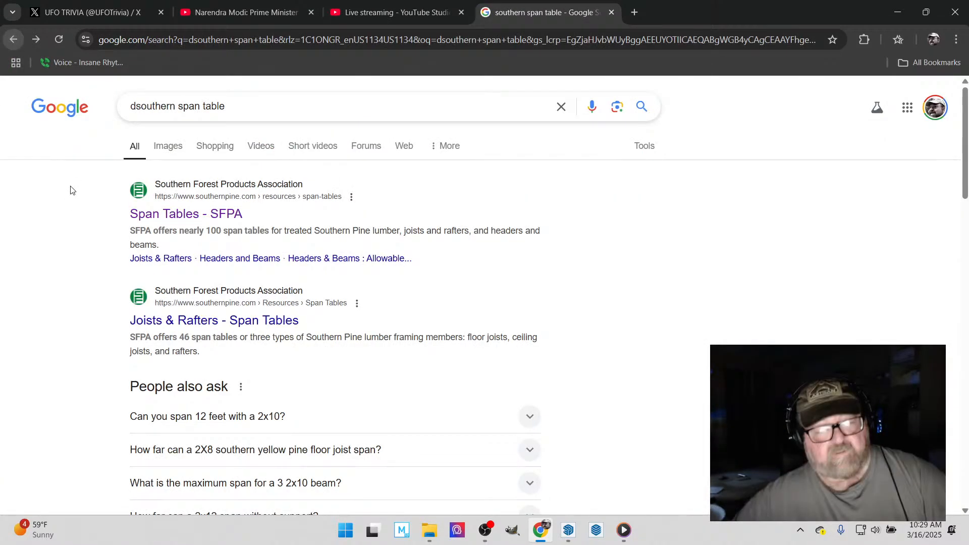
{"action": "left_click", "coordinate": [204, 320]}
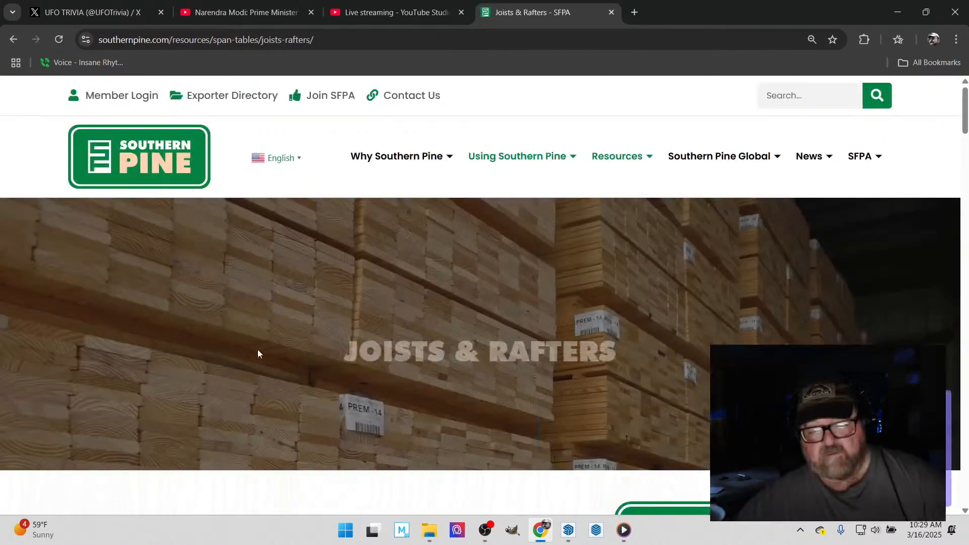
- Look through the page's floor joist, ceiling joist and rafter span tables by load and deflection limit, along with the design assumptions
{"action": "scroll", "coordinate": [257, 349], "scroll_direction": "down", "scroll_amount": 5}
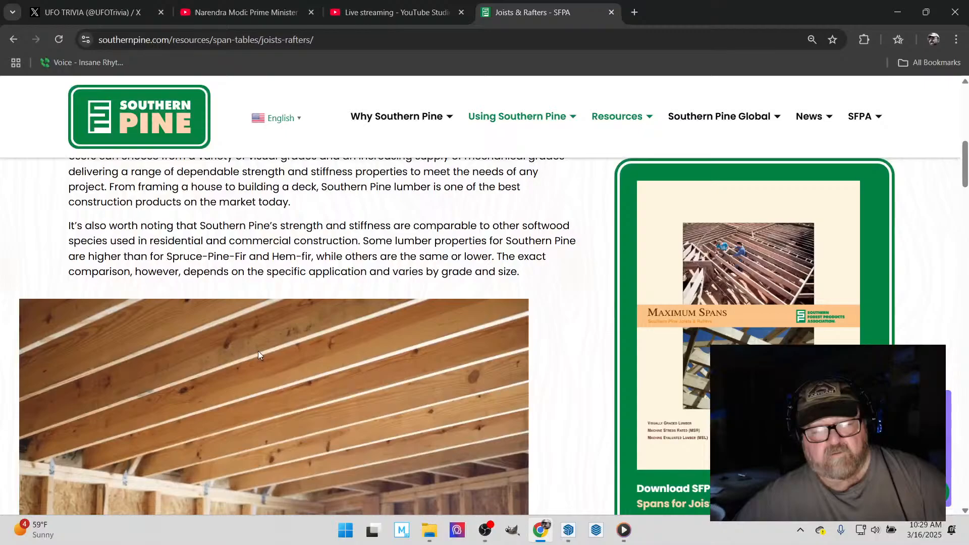
{"action": "scroll", "coordinate": [258, 352], "scroll_direction": "down", "scroll_amount": 10}
{"action": "scroll", "coordinate": [49, 357], "scroll_direction": "up", "scroll_amount": 6}
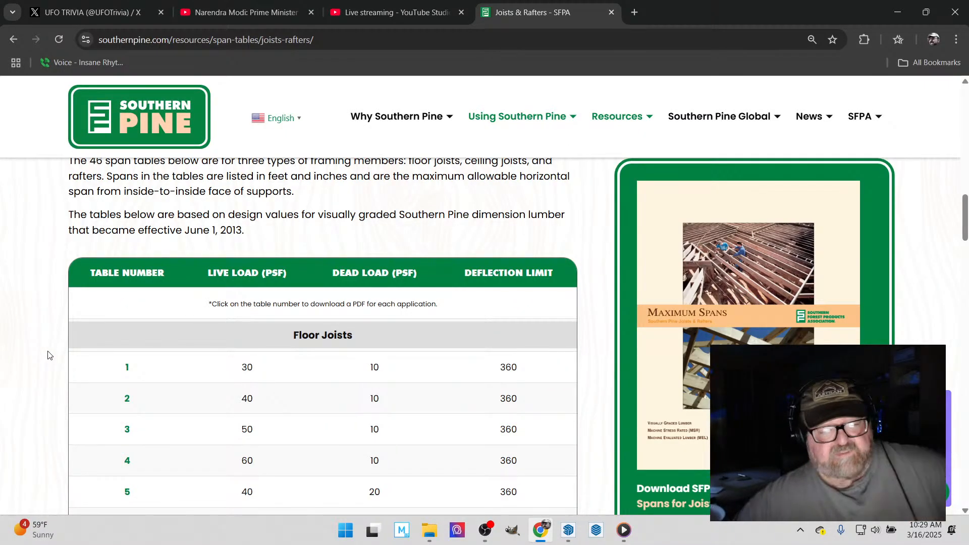
{"action": "scroll", "coordinate": [48, 355], "scroll_direction": "down", "scroll_amount": 8}
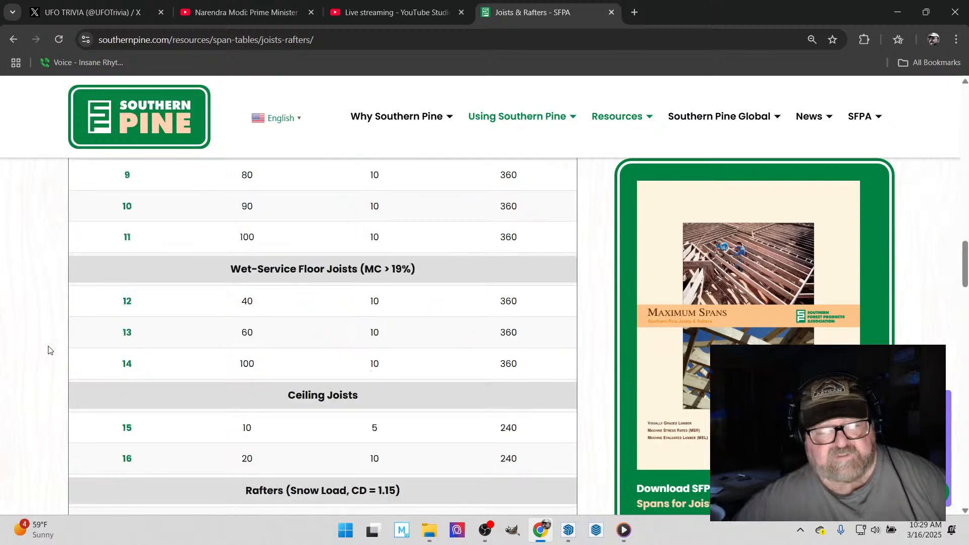
{"action": "scroll", "coordinate": [49, 348], "scroll_direction": "down", "scroll_amount": 5}
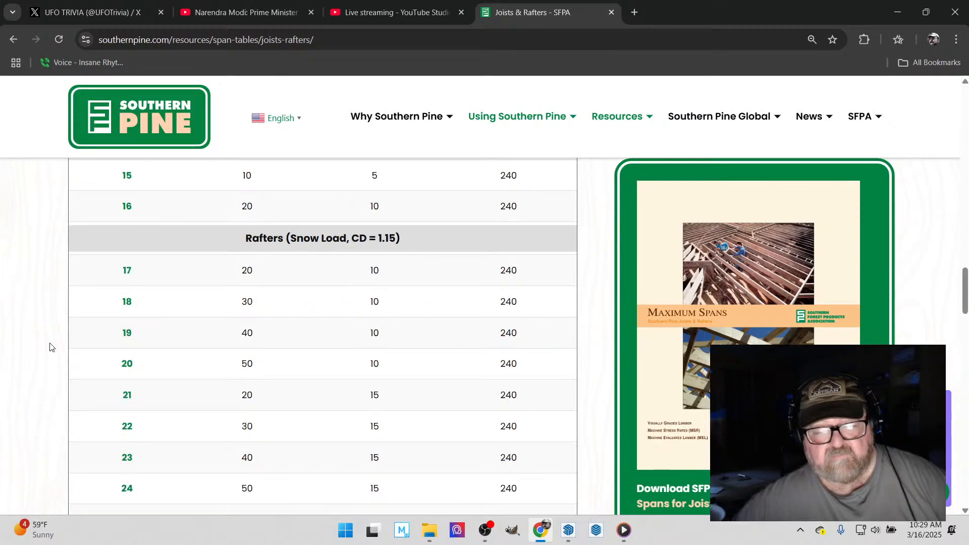
{"action": "scroll", "coordinate": [50, 347], "scroll_direction": "down", "scroll_amount": 2}
{"action": "scroll", "coordinate": [49, 347], "scroll_direction": "up", "scroll_amount": 1}
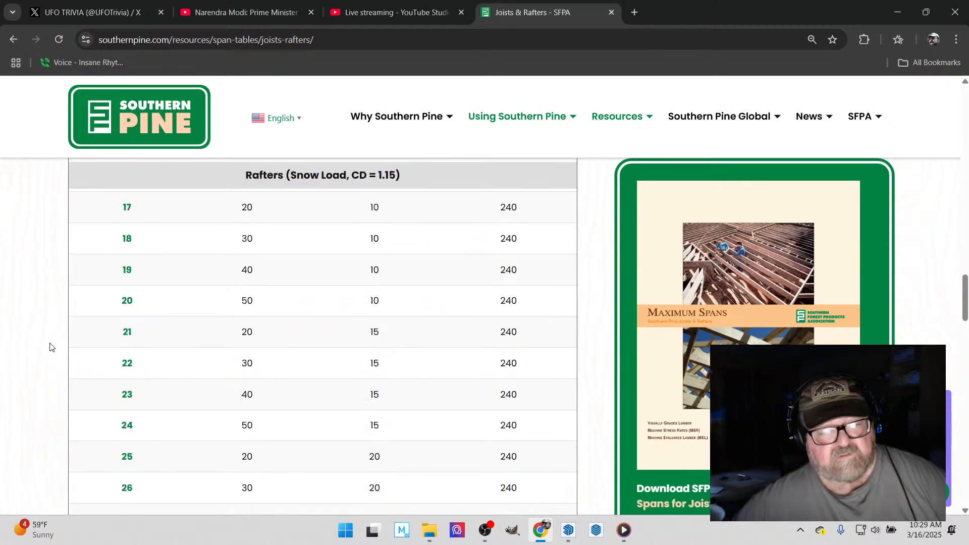
{"action": "scroll", "coordinate": [50, 347], "scroll_direction": "up", "scroll_amount": 3}
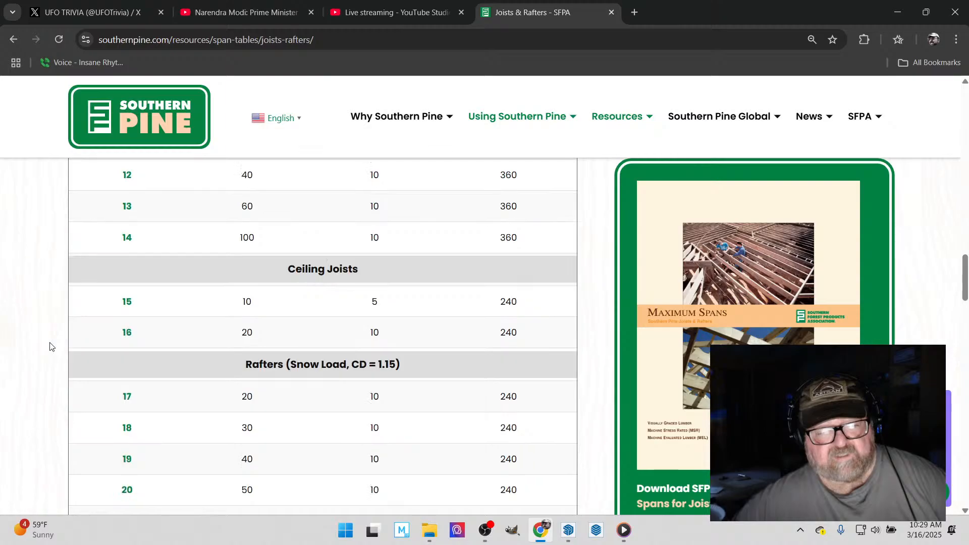
{"action": "scroll", "coordinate": [50, 347], "scroll_direction": "down", "scroll_amount": 2}
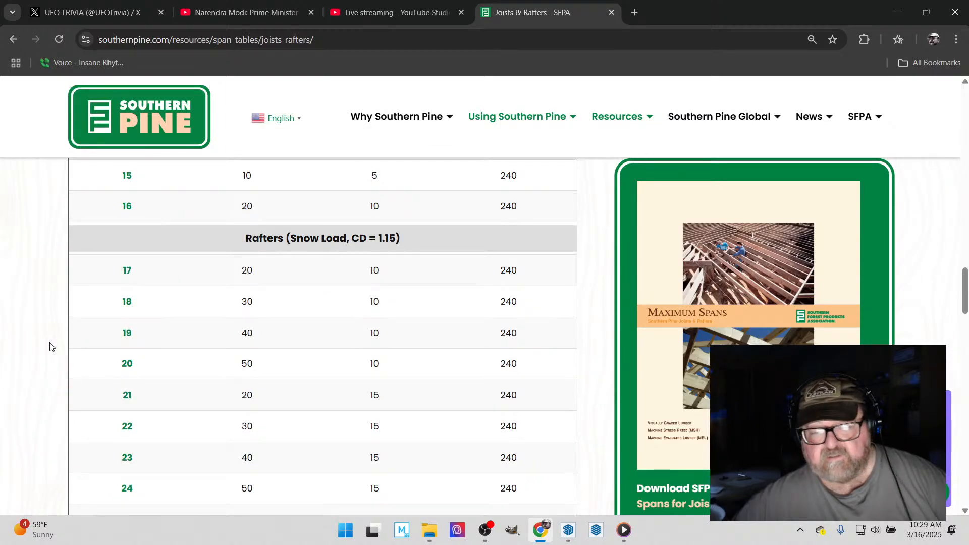
{"action": "scroll", "coordinate": [49, 347], "scroll_direction": "down", "scroll_amount": 15}
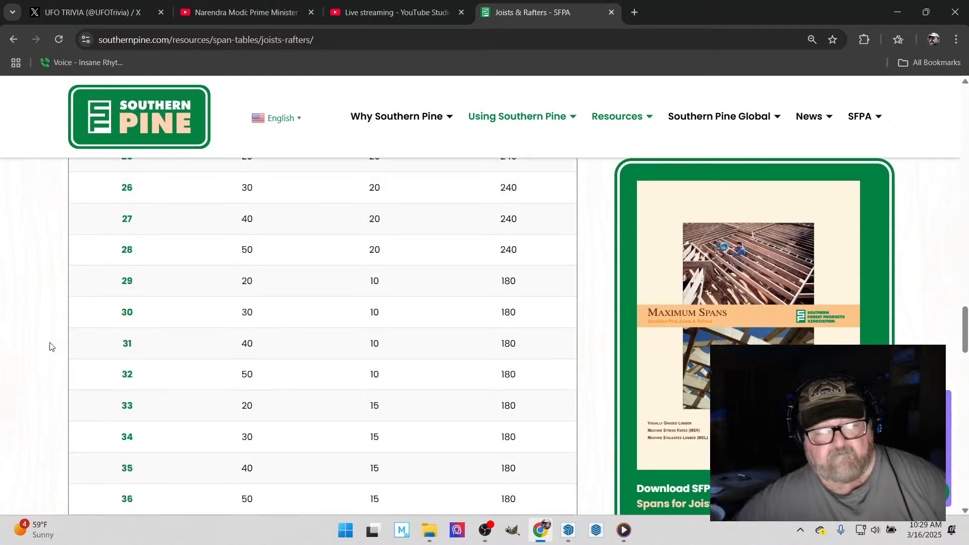
{"action": "scroll", "coordinate": [47, 346], "scroll_direction": "down", "scroll_amount": 15}
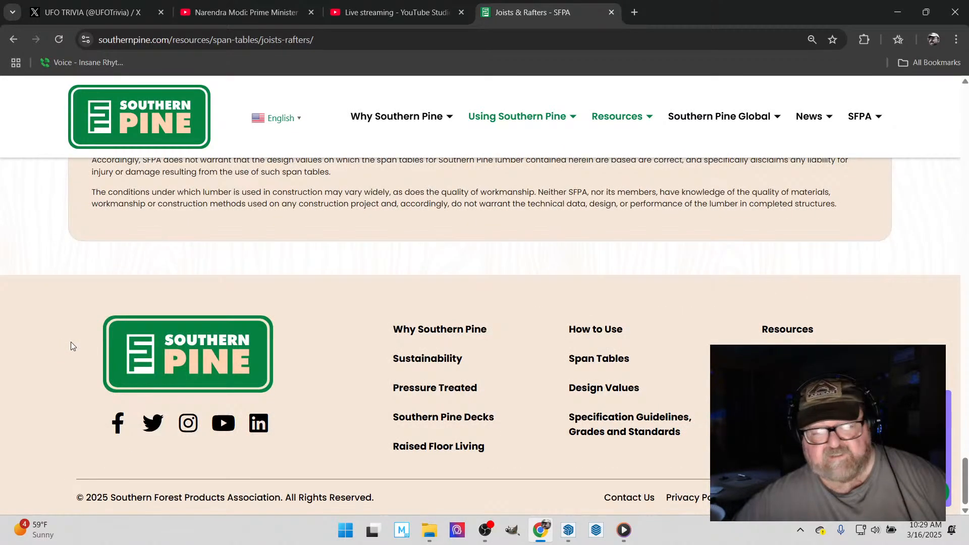
{"action": "scroll", "coordinate": [71, 345], "scroll_direction": "up", "scroll_amount": 15}
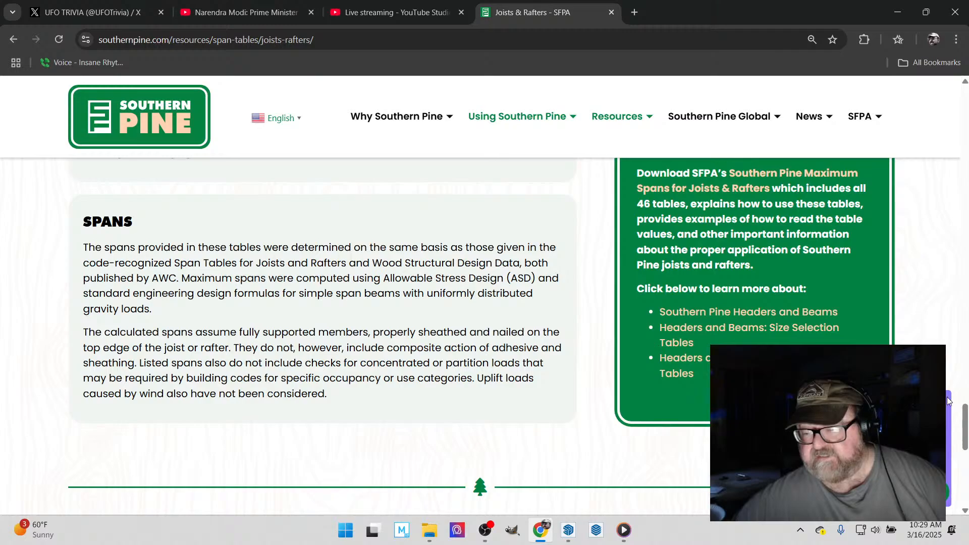
{"action": "scroll", "coordinate": [644, 352], "scroll_direction": "up", "scroll_amount": 3}
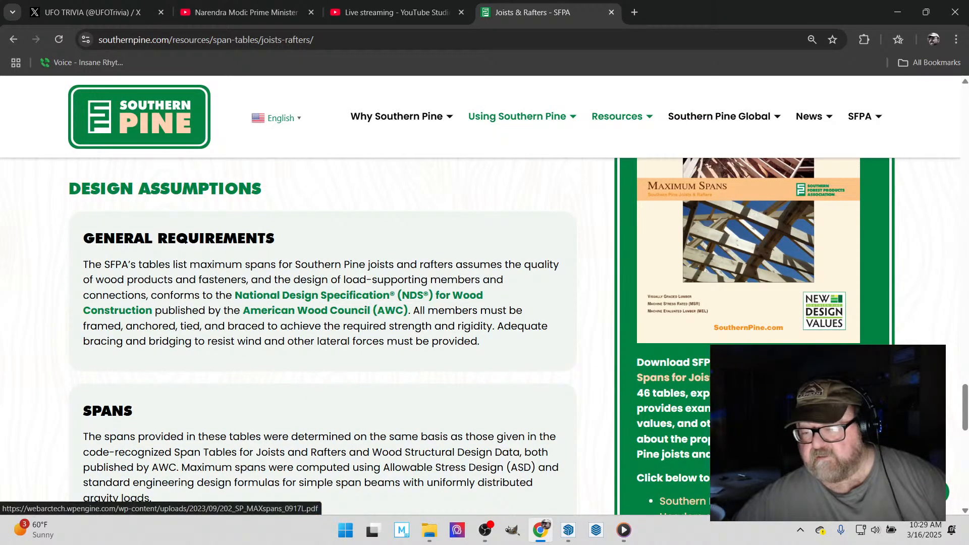
- Open the Maximum Spans PDF for Southern Pine joists and rafters and look through its table index, usage notes, design values and worked examples
{"action": "left_click", "coordinate": [727, 378]}
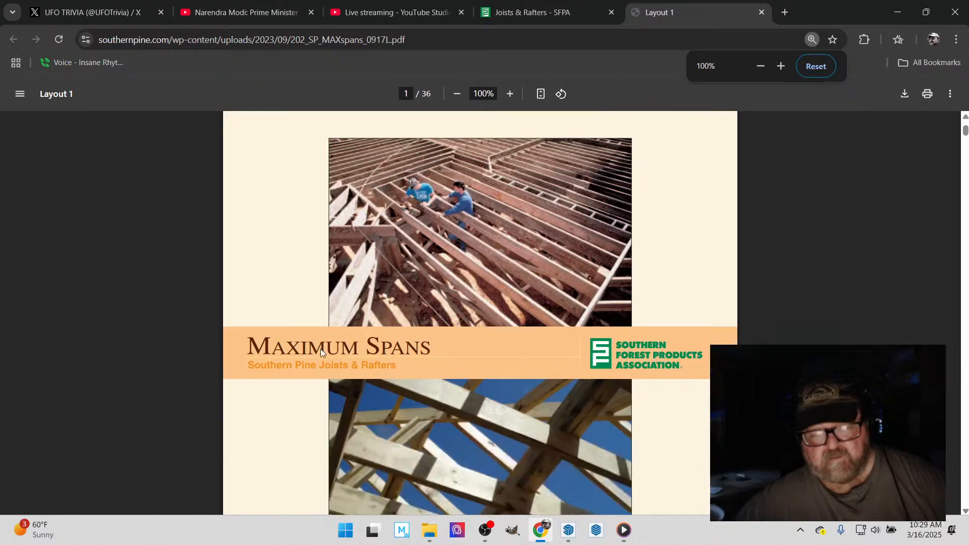
{"action": "scroll", "coordinate": [308, 354], "scroll_direction": "down", "scroll_amount": 10}
{"action": "scroll", "coordinate": [288, 353], "scroll_direction": "down", "scroll_amount": 4}
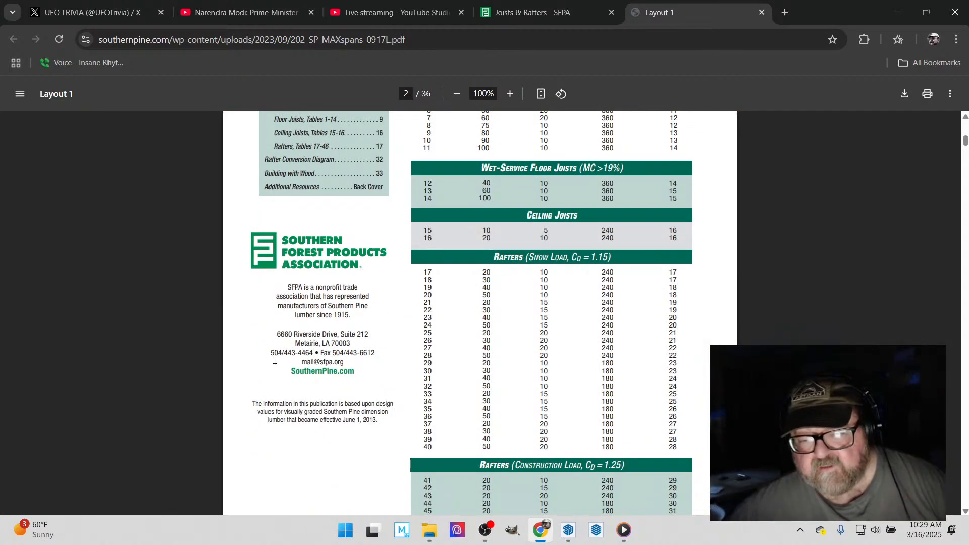
{"action": "scroll", "coordinate": [314, 386], "scroll_direction": "down", "scroll_amount": 18}
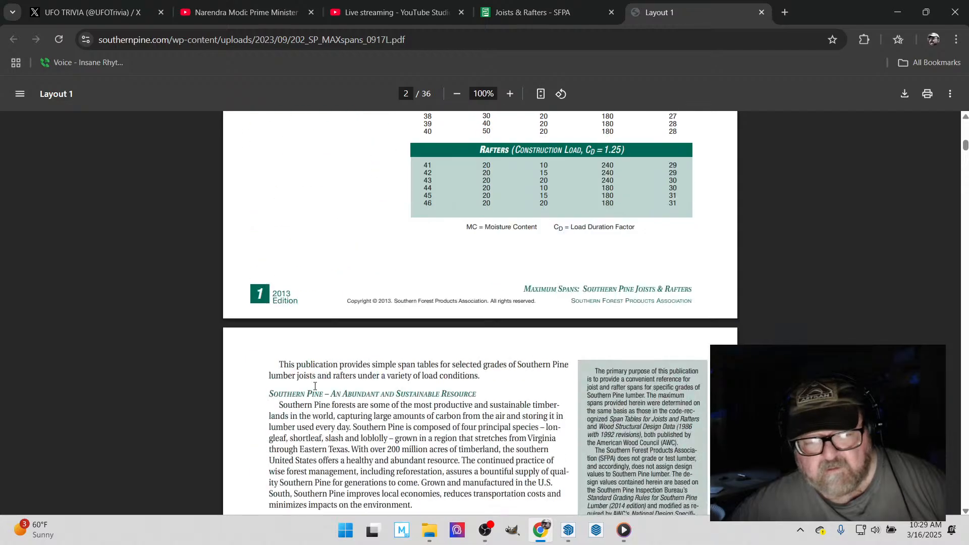
{"action": "scroll", "coordinate": [314, 386], "scroll_direction": "down", "scroll_amount": 16}
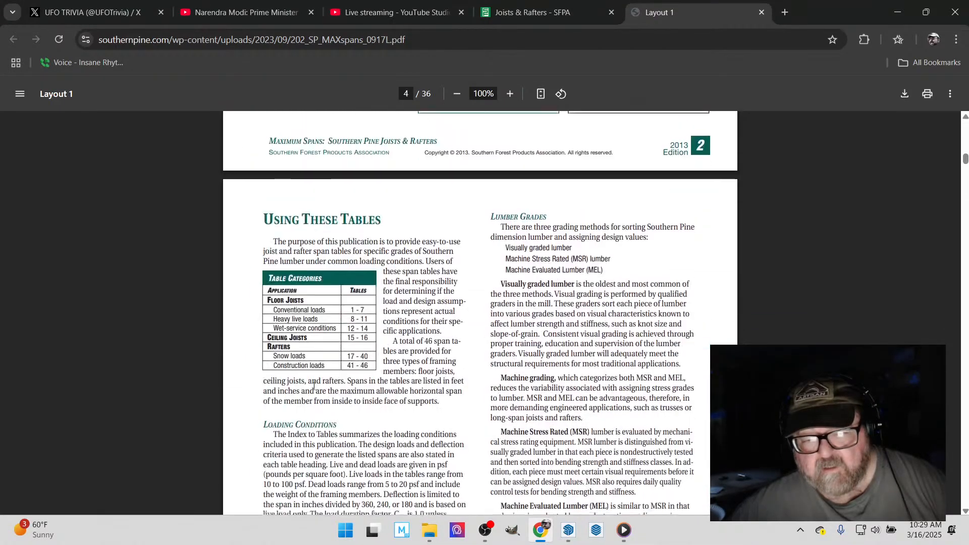
{"action": "scroll", "coordinate": [314, 386], "scroll_direction": "down", "scroll_amount": 20}
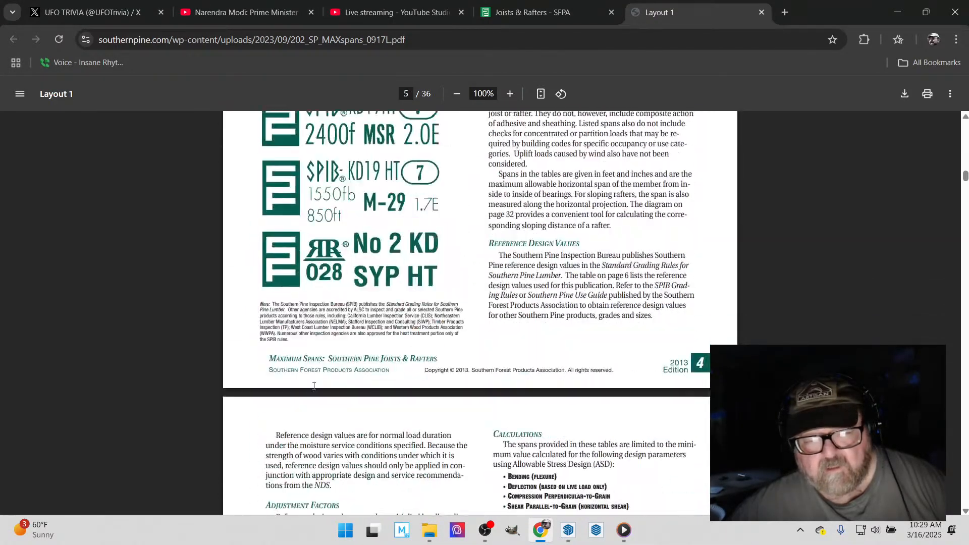
{"action": "scroll", "coordinate": [314, 386], "scroll_direction": "down", "scroll_amount": 7}
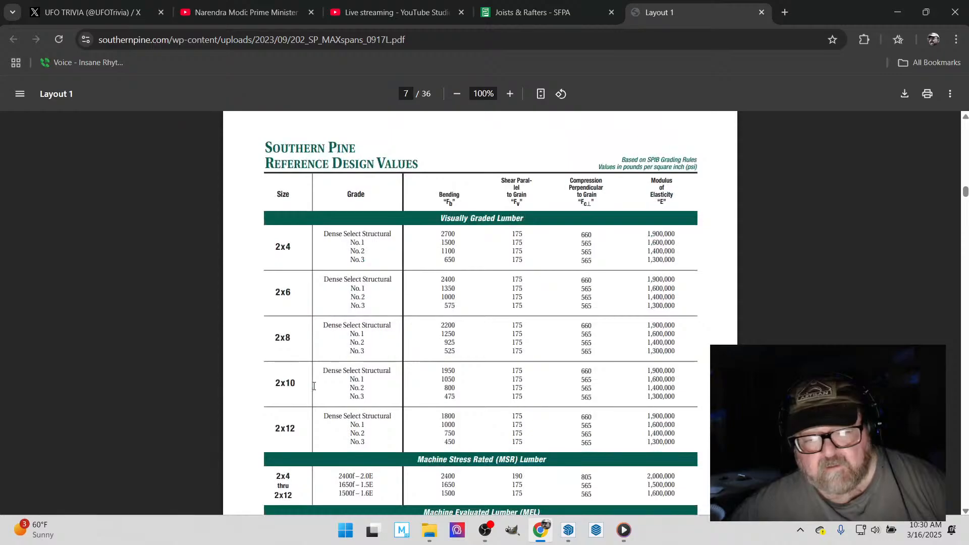
{"action": "scroll", "coordinate": [314, 386], "scroll_direction": "down", "scroll_amount": 18}
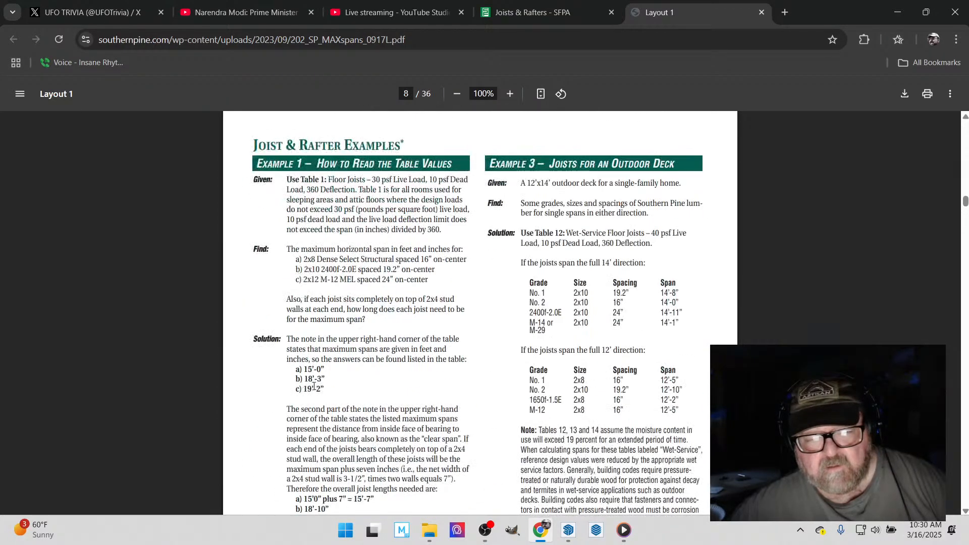
- Examine the floor joist span tables for 2x6 to 2x12 lumber, including the wet-service tables, by grade and spacing
{"action": "scroll", "coordinate": [314, 386], "scroll_direction": "down", "scroll_amount": 20}
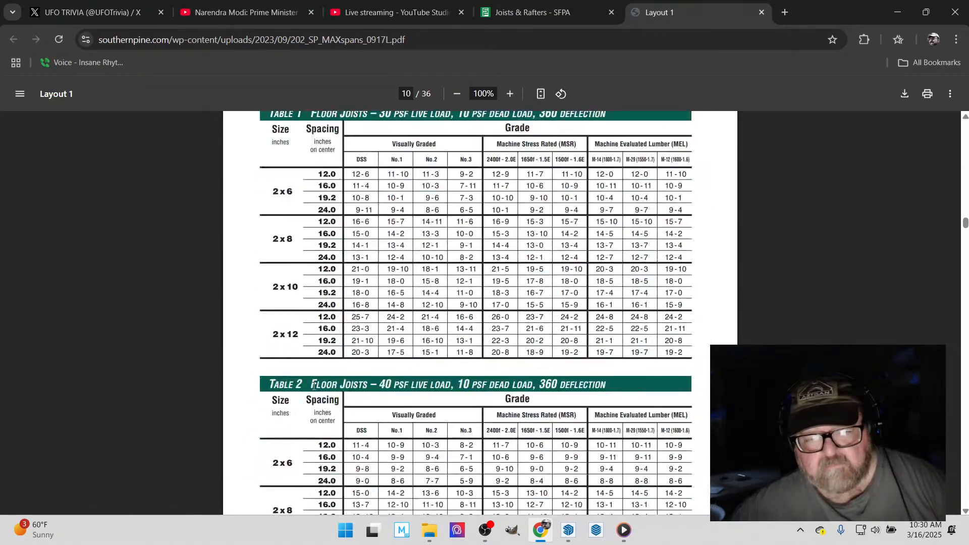
{"action": "scroll", "coordinate": [296, 374], "scroll_direction": "up", "scroll_amount": 3}
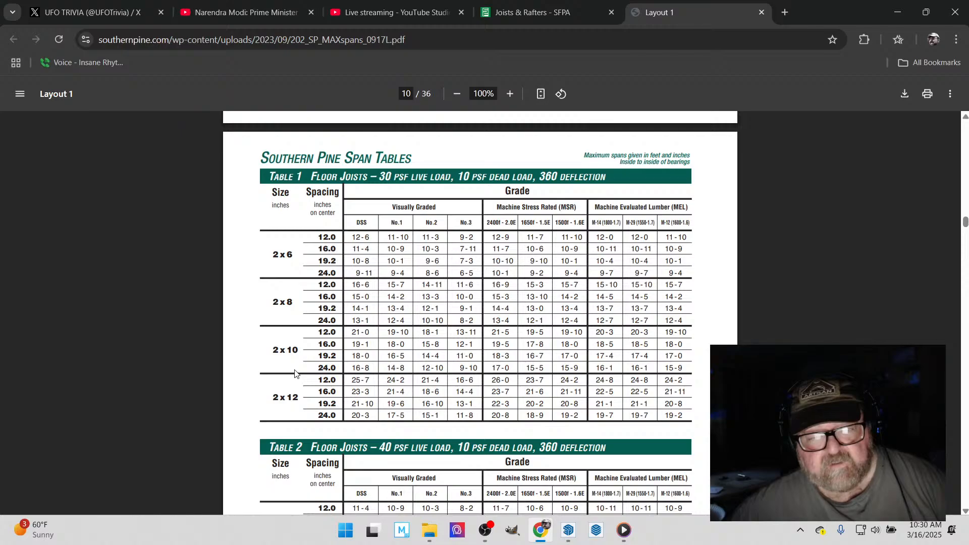
{"action": "scroll", "coordinate": [295, 373], "scroll_direction": "down", "scroll_amount": 14}
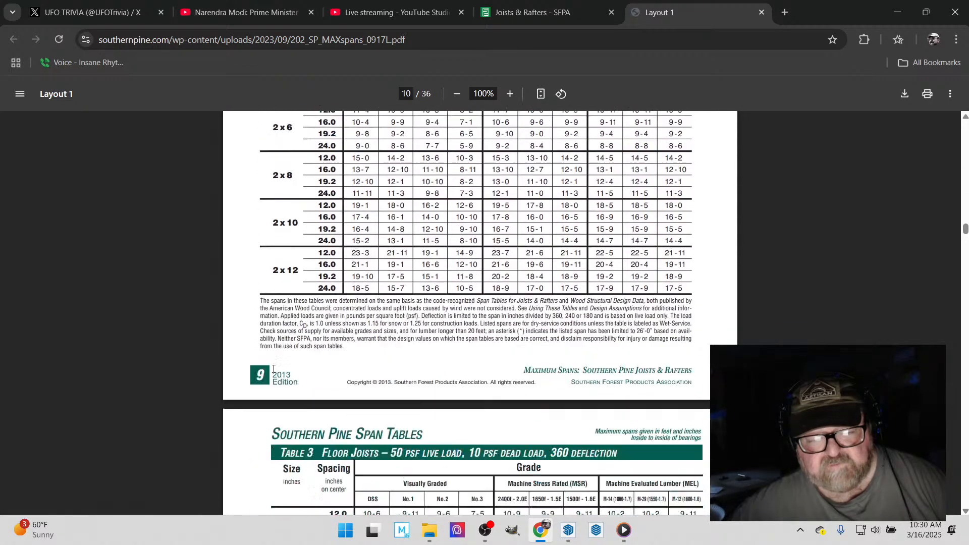
{"action": "scroll", "coordinate": [273, 368], "scroll_direction": "down", "scroll_amount": 12}
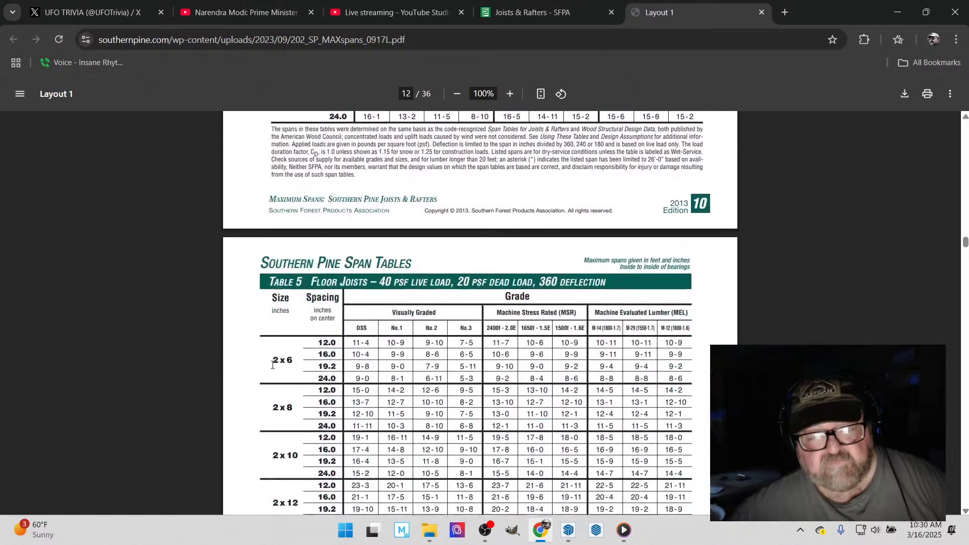
{"action": "scroll", "coordinate": [273, 364], "scroll_direction": "down", "scroll_amount": 12}
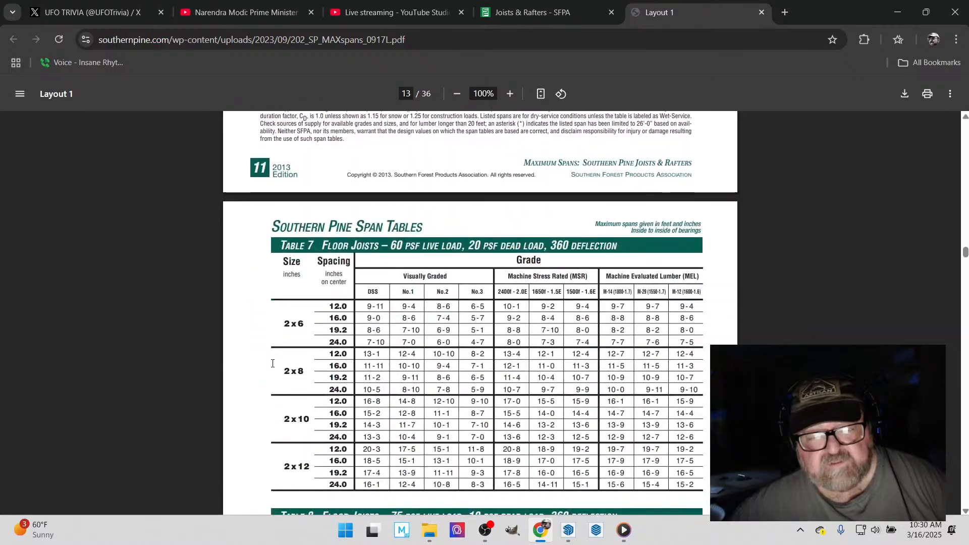
{"action": "scroll", "coordinate": [273, 364], "scroll_direction": "down", "scroll_amount": 12}
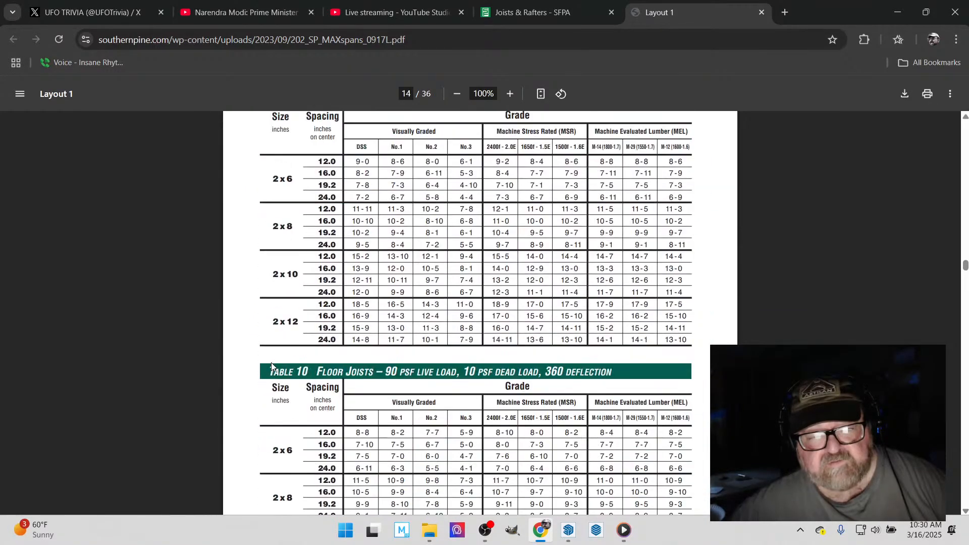
{"action": "scroll", "coordinate": [271, 366], "scroll_direction": "down", "scroll_amount": 12}
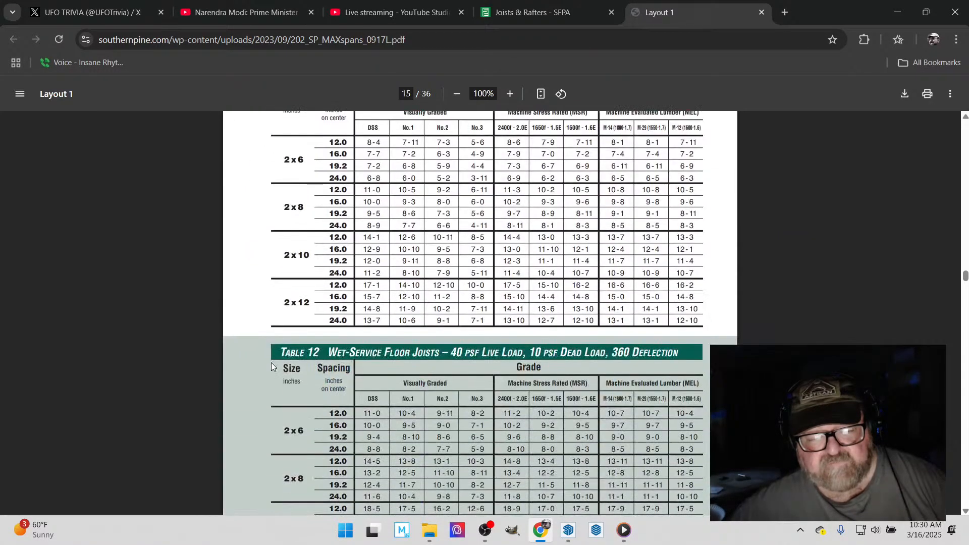
{"action": "scroll", "coordinate": [271, 364], "scroll_direction": "up", "scroll_amount": 3}
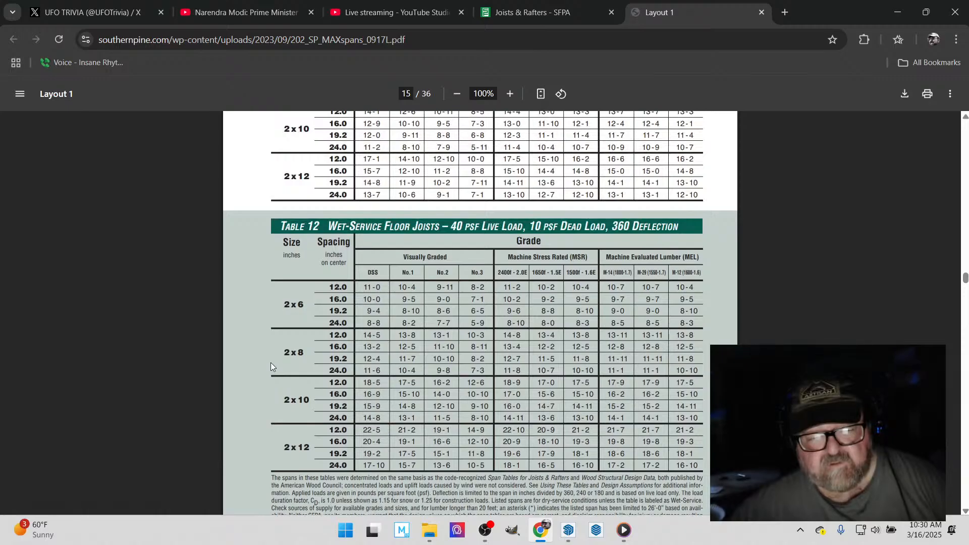
{"action": "scroll", "coordinate": [271, 362], "scroll_direction": "down", "scroll_amount": 15}
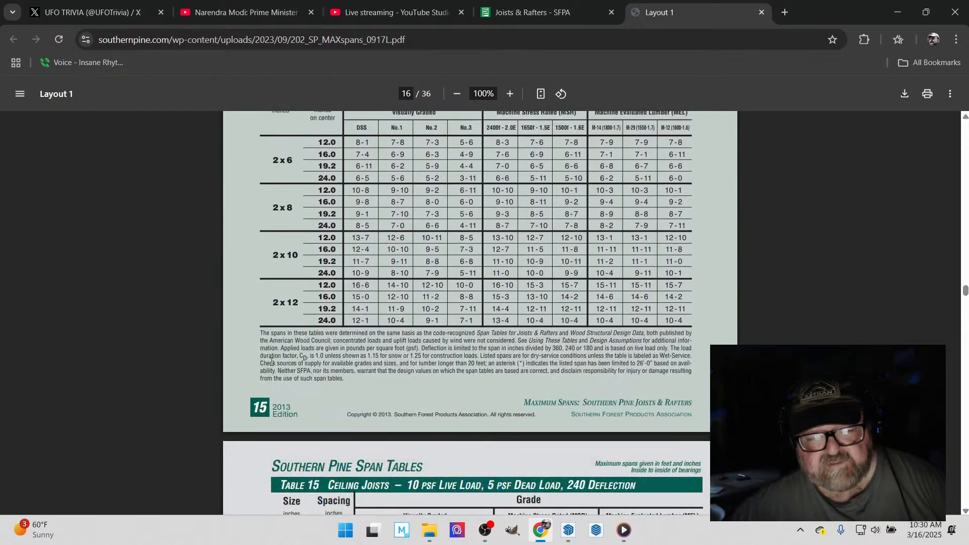
- Find Table 17 for rafters with 20 psf live load, 10 psf dead load and 240 deflection
{"action": "scroll", "coordinate": [271, 363], "scroll_direction": "down", "scroll_amount": 7}
{"action": "scroll", "coordinate": [272, 362], "scroll_direction": "down", "scroll_amount": 20}
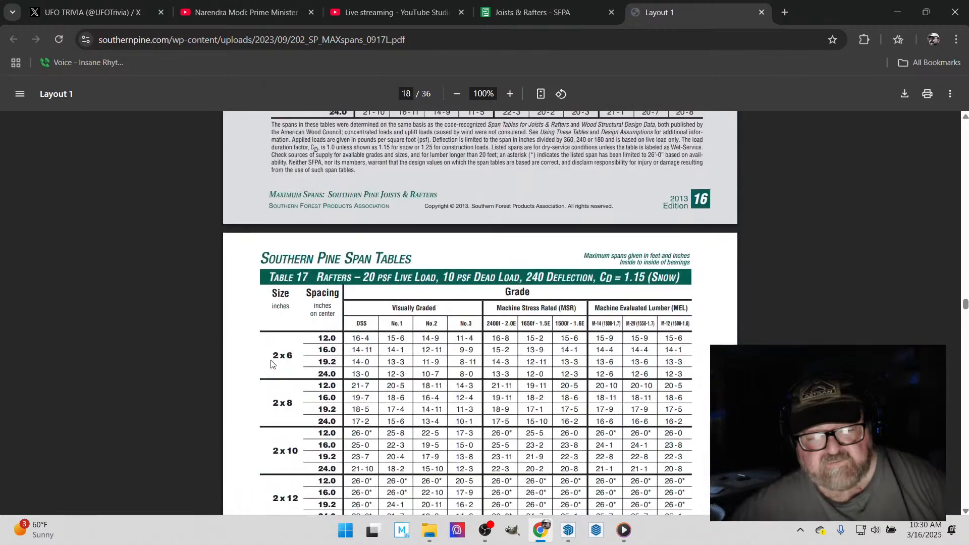
{"action": "scroll", "coordinate": [271, 363], "scroll_direction": "up", "scroll_amount": 7}
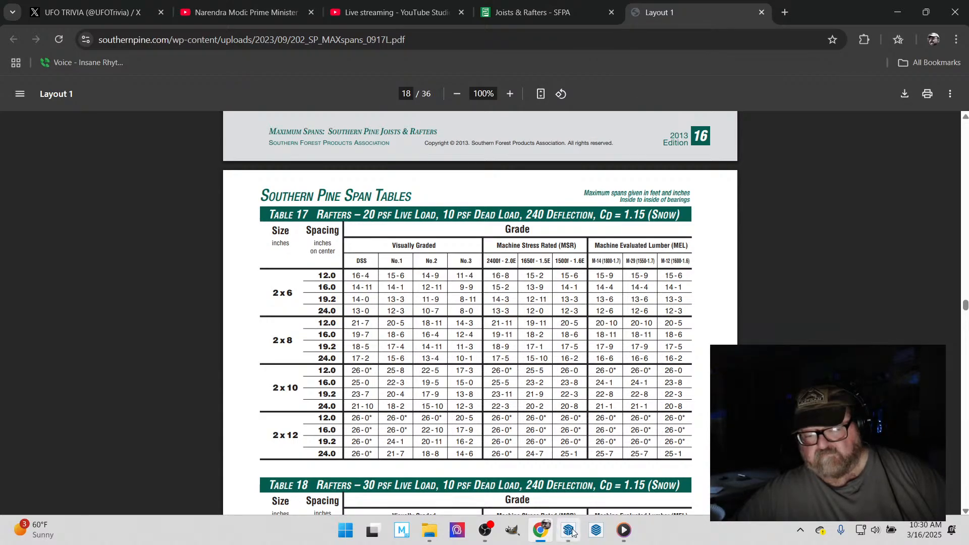
- Check the live stream's status and chat in YouTube Studio
{"action": "left_click", "coordinate": [538, 530]}
{"action": "left_click", "coordinate": [540, 532]}
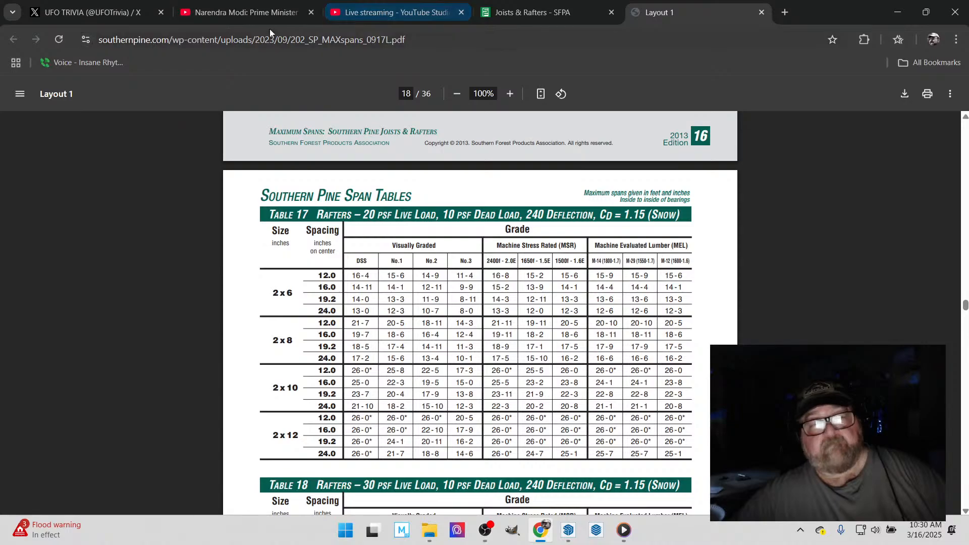
{"action": "left_click", "coordinate": [237, 14]}
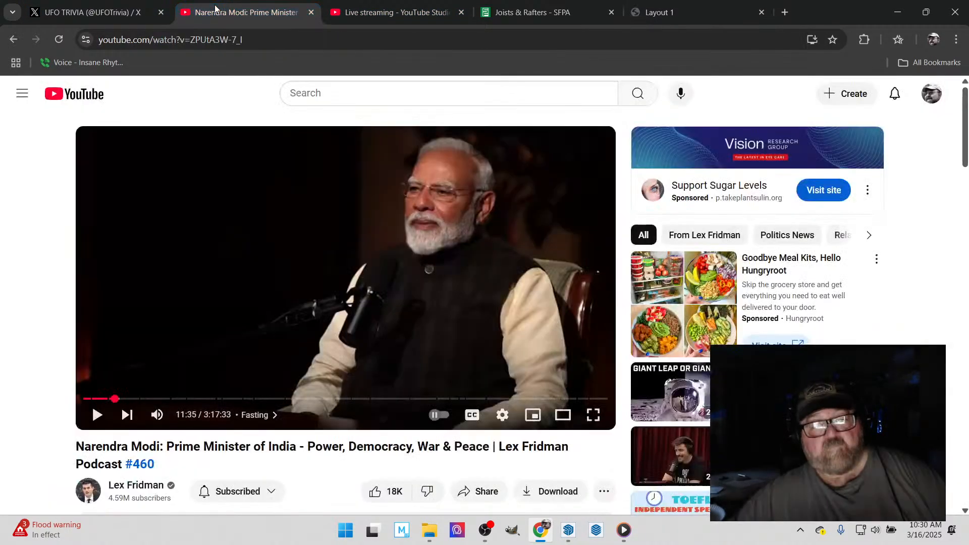
{"action": "left_click", "coordinate": [365, 13]}
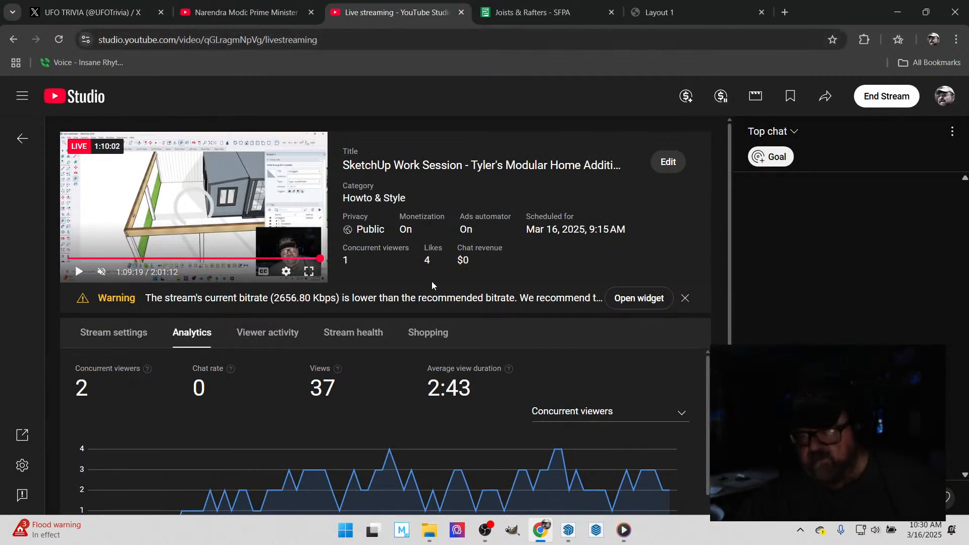
- Switch to SketchUp, leave the Tape Measure tool and deselect the front post
{"action": "left_click", "coordinate": [568, 530]}
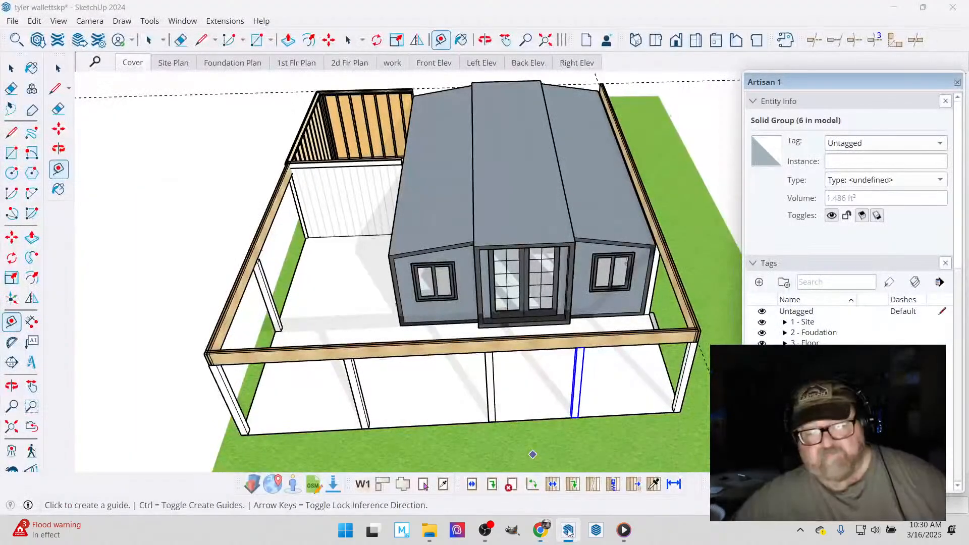
{"action": "left_click", "coordinate": [10, 68]}
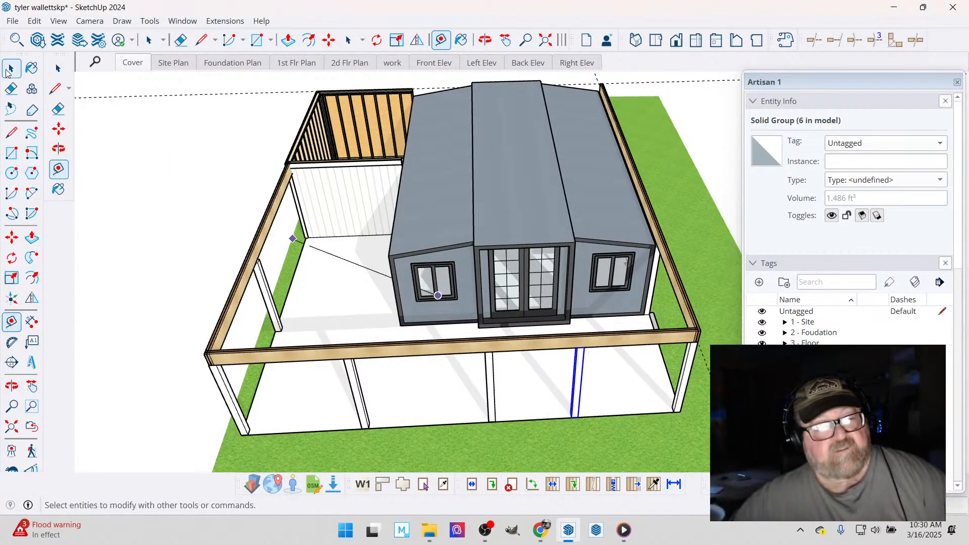
{"action": "left_click", "coordinate": [166, 202]}
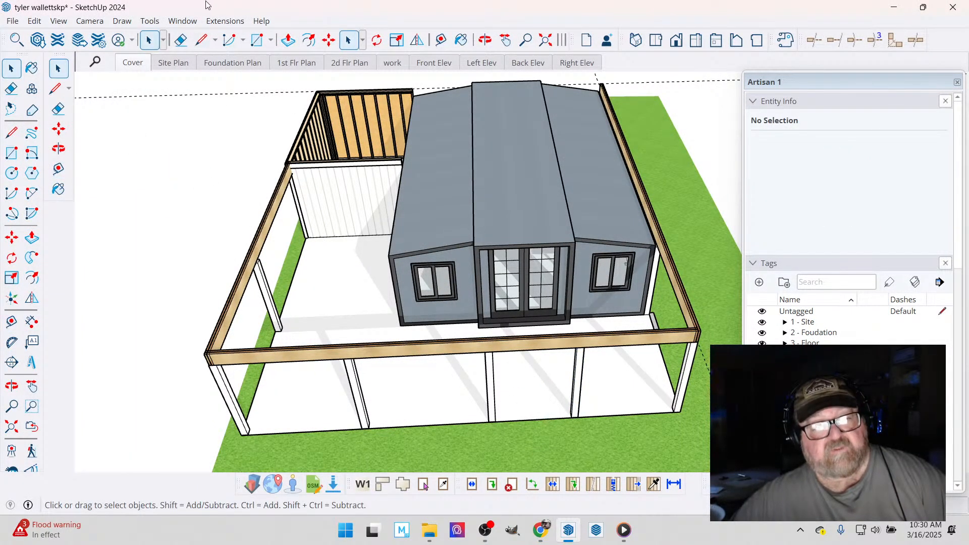
- Inspect the house roof and the surrounding beams from several angles
{"action": "left_click", "coordinate": [225, 23]}
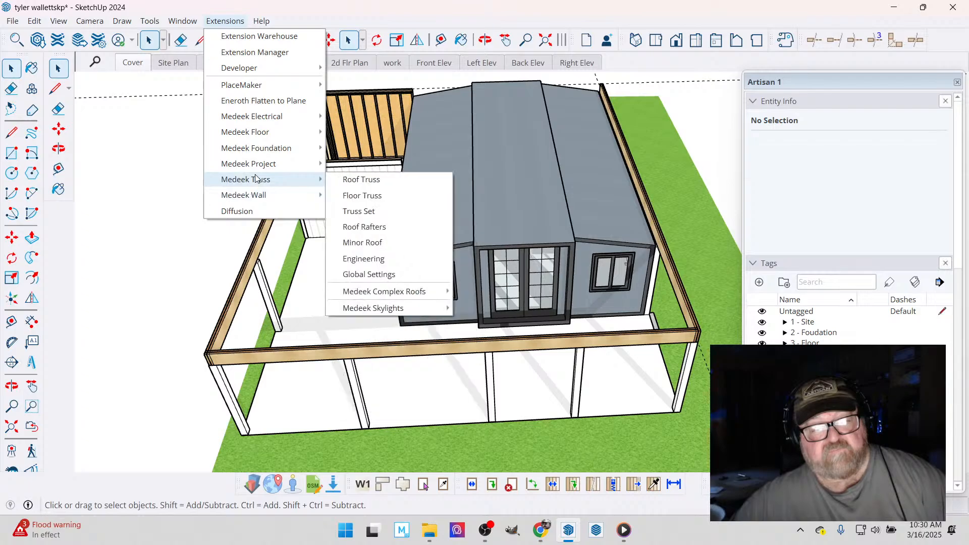
{"action": "mouse_move", "coordinate": [266, 166]}
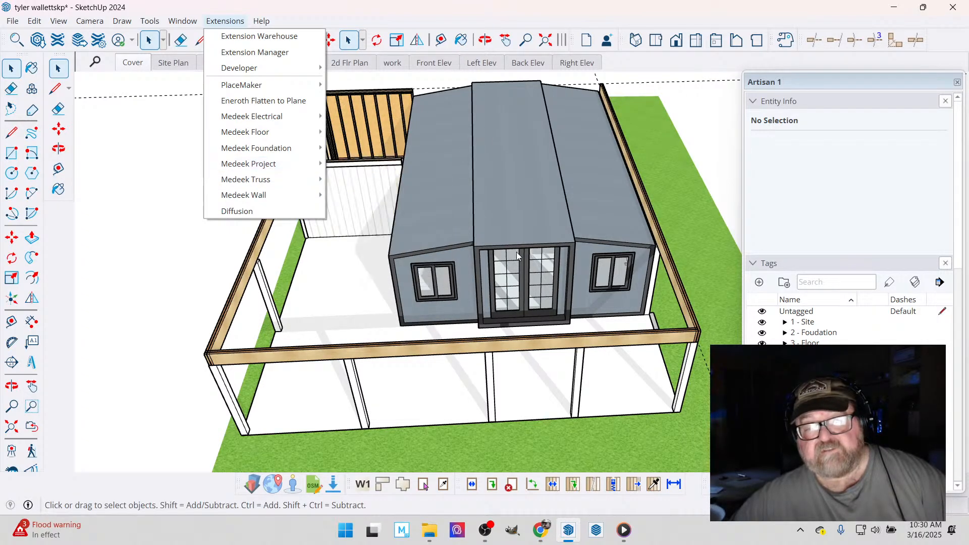
{"action": "left_click", "coordinate": [485, 42]}
{"action": "scroll", "coordinate": [501, 264], "scroll_direction": "down", "scroll_amount": 2}
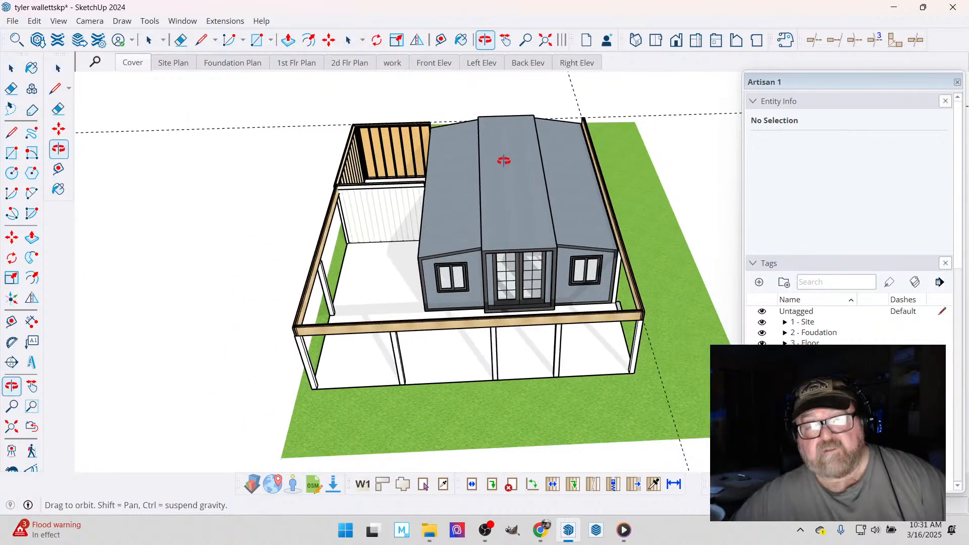
{"action": "left_click_drag", "start_coordinate": [504, 160], "coordinate": [381, 180]}
{"action": "scroll", "coordinate": [681, 101], "scroll_direction": "up", "scroll_amount": 6}
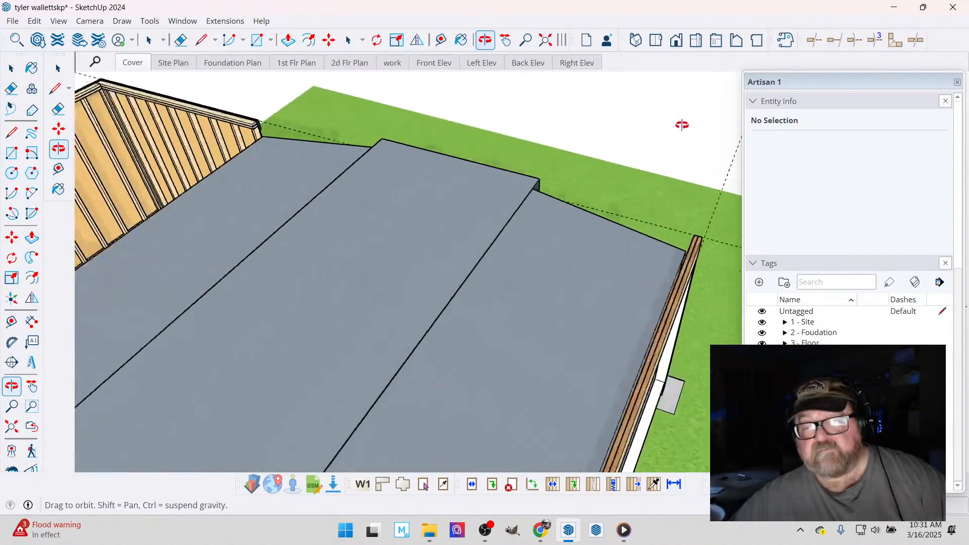
{"action": "left_click_drag", "start_coordinate": [566, 261], "coordinate": [275, 237]}
- Start a Medeek Truss roof rafter assembly of the Gable Roof type and set its front left corner at the beams' outer top corner
{"action": "left_click", "coordinate": [213, 21]}
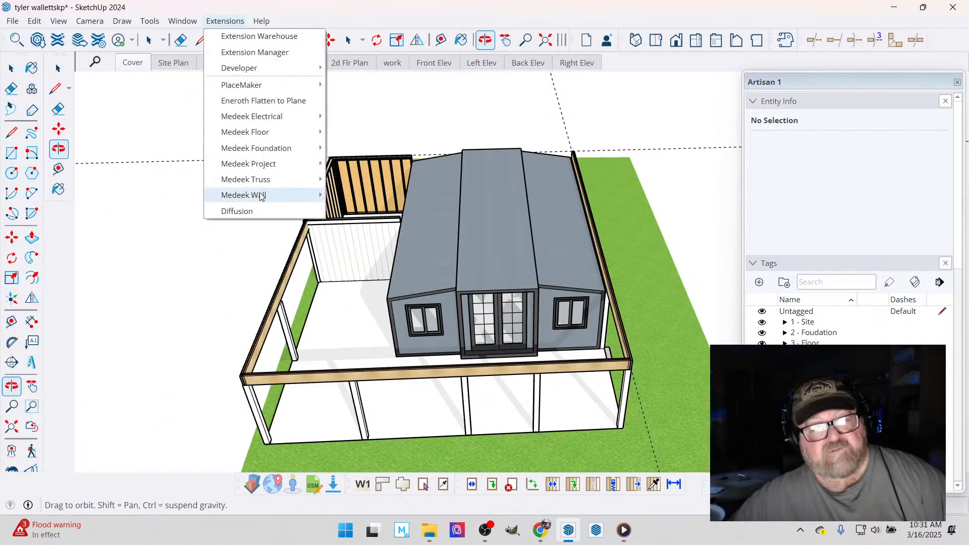
{"action": "mouse_move", "coordinate": [261, 200]}
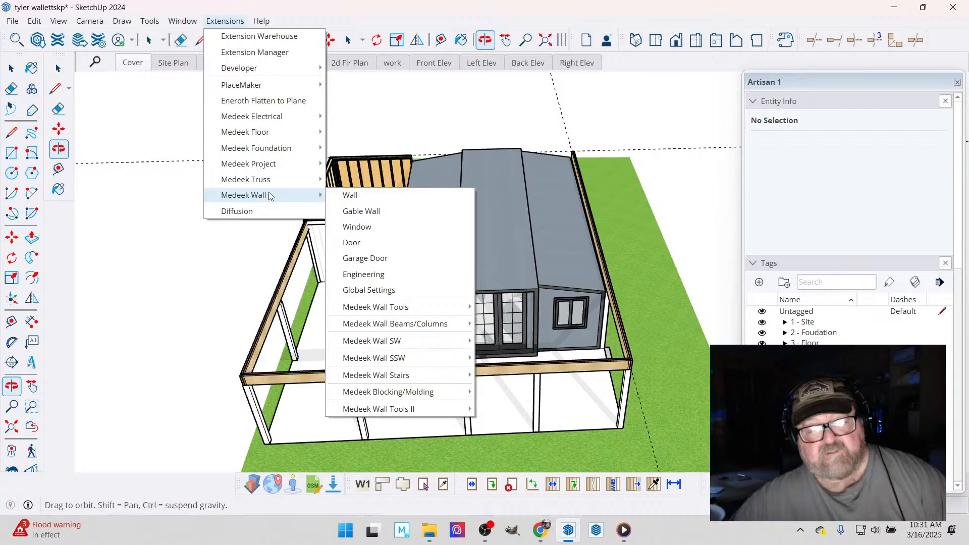
{"action": "mouse_move", "coordinate": [303, 182]}
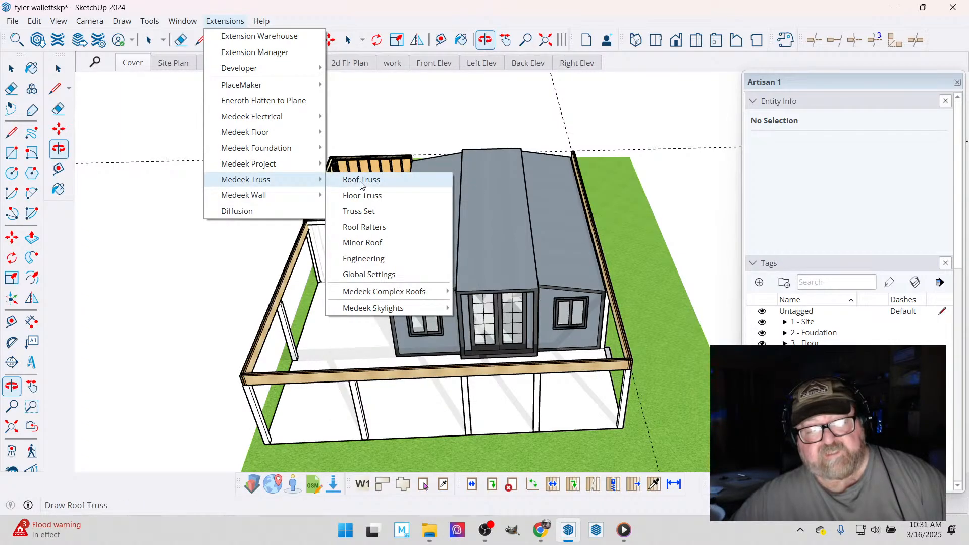
{"action": "left_click", "coordinate": [356, 226]}
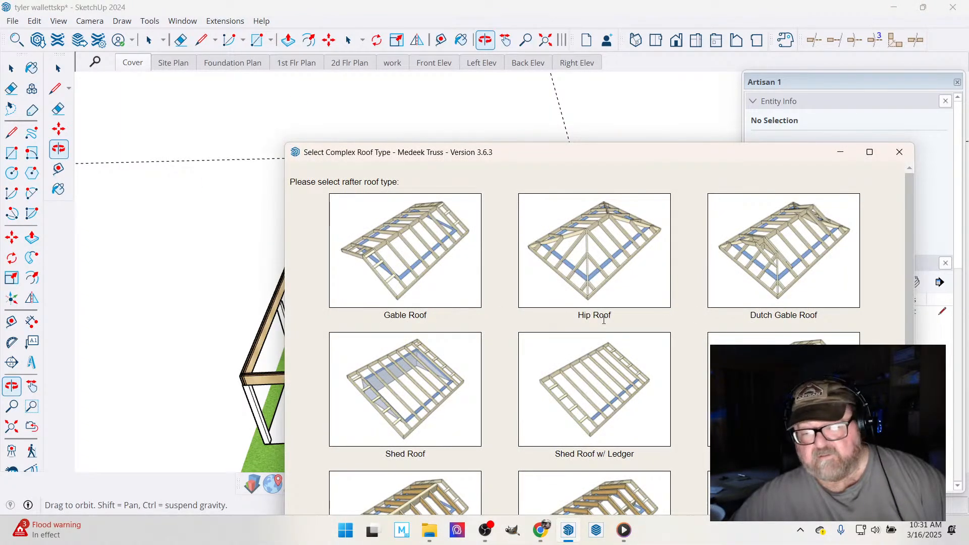
{"action": "left_click", "coordinate": [423, 244]}
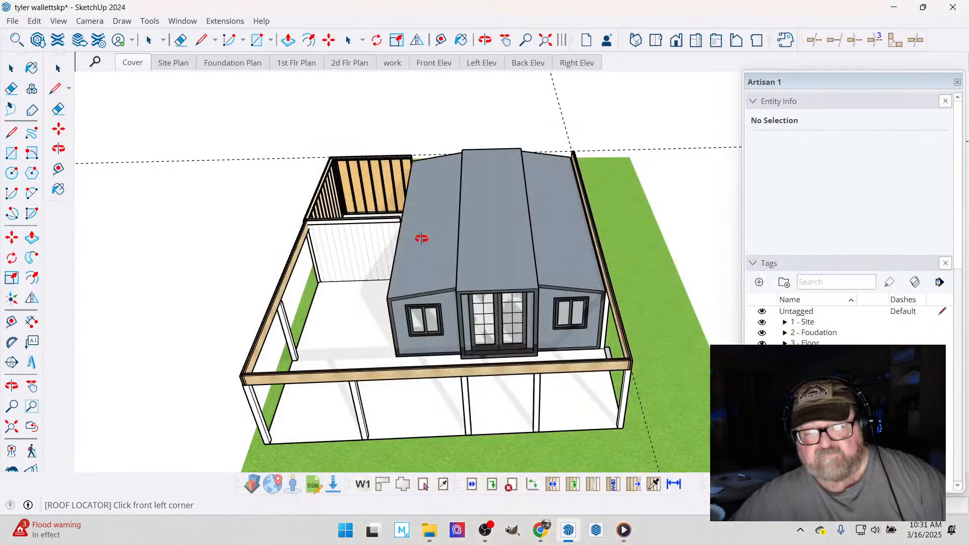
{"action": "scroll", "coordinate": [289, 352], "scroll_direction": "up", "scroll_amount": 5}
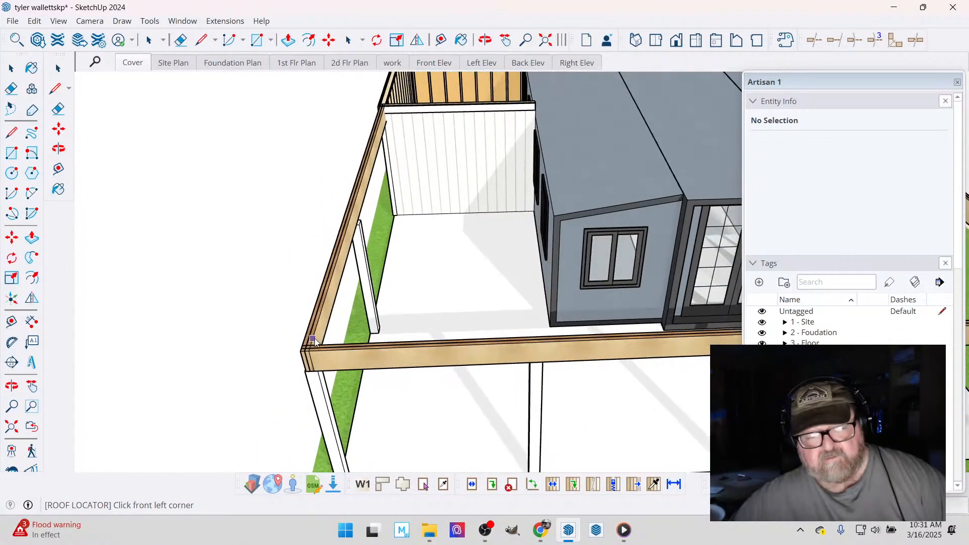
{"action": "scroll", "coordinate": [312, 342], "scroll_direction": "up", "scroll_amount": 2}
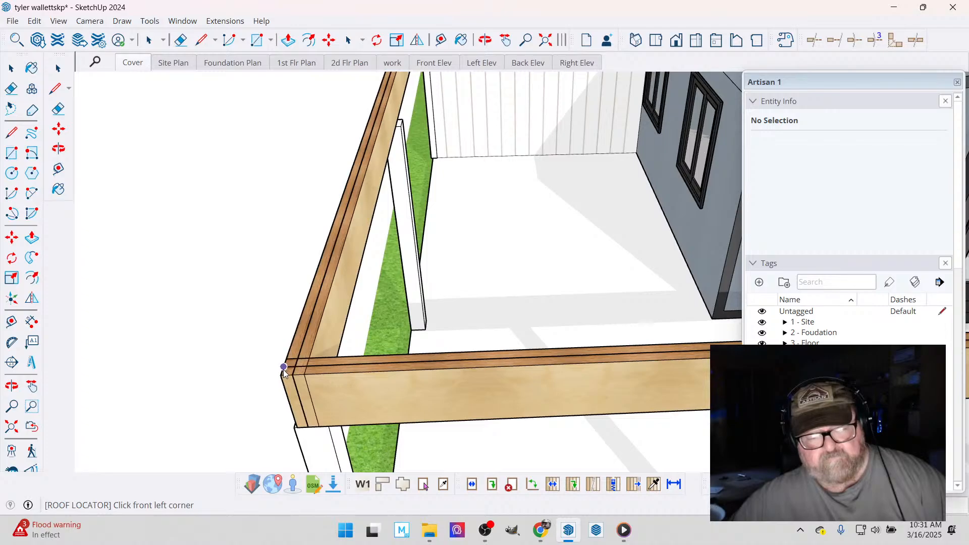
{"action": "left_click", "coordinate": [282, 376]}
- Set the roof's second front corner at the opposite outer end of the front beam
{"action": "scroll", "coordinate": [182, 361], "scroll_direction": "down", "scroll_amount": 5}
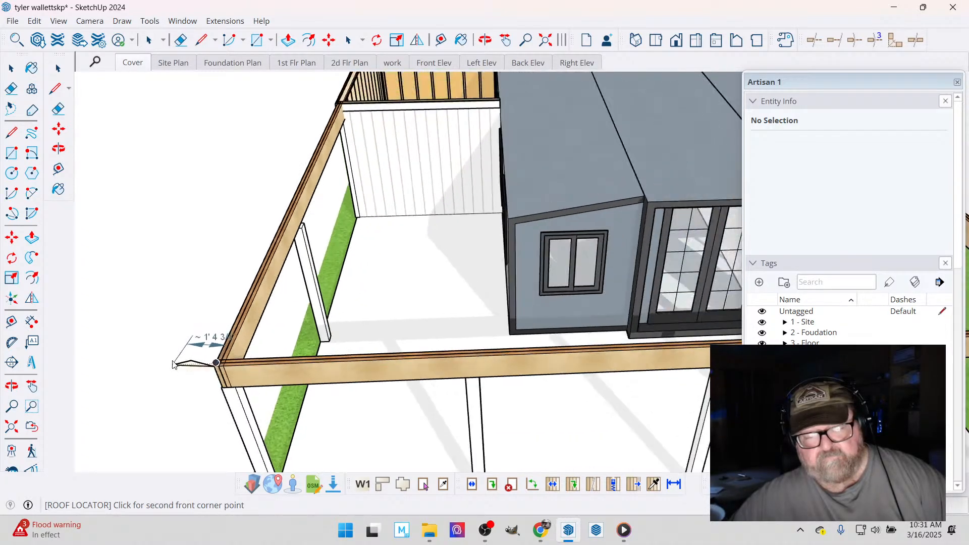
{"action": "scroll", "coordinate": [183, 361], "scroll_direction": "down", "scroll_amount": 3}
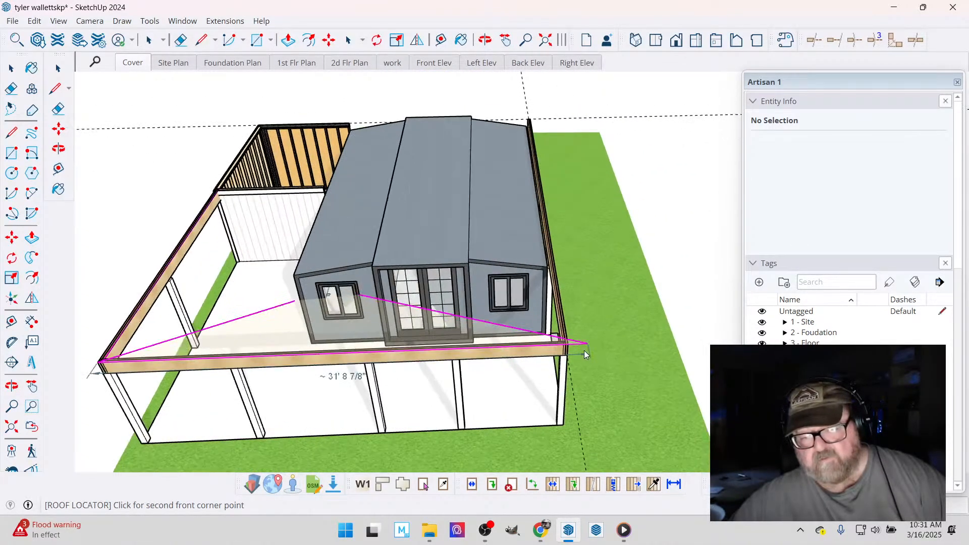
{"action": "scroll", "coordinate": [580, 349], "scroll_direction": "up", "scroll_amount": 5}
{"action": "scroll", "coordinate": [570, 346], "scroll_direction": "up", "scroll_amount": 3}
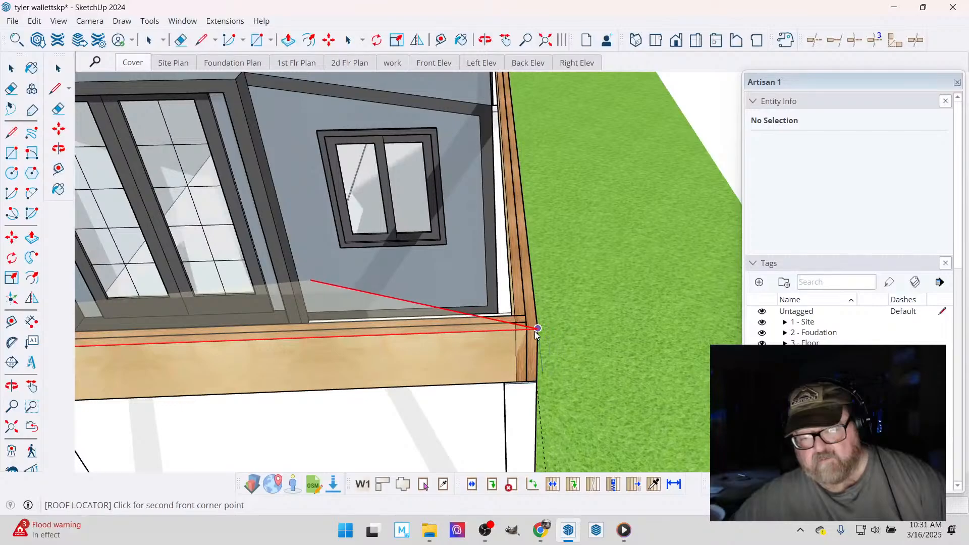
{"action": "left_click", "coordinate": [537, 331]}
- Set the roof's rear corner at the outer top corner of the side beam's back end
{"action": "scroll", "coordinate": [522, 349], "scroll_direction": "down", "scroll_amount": 6}
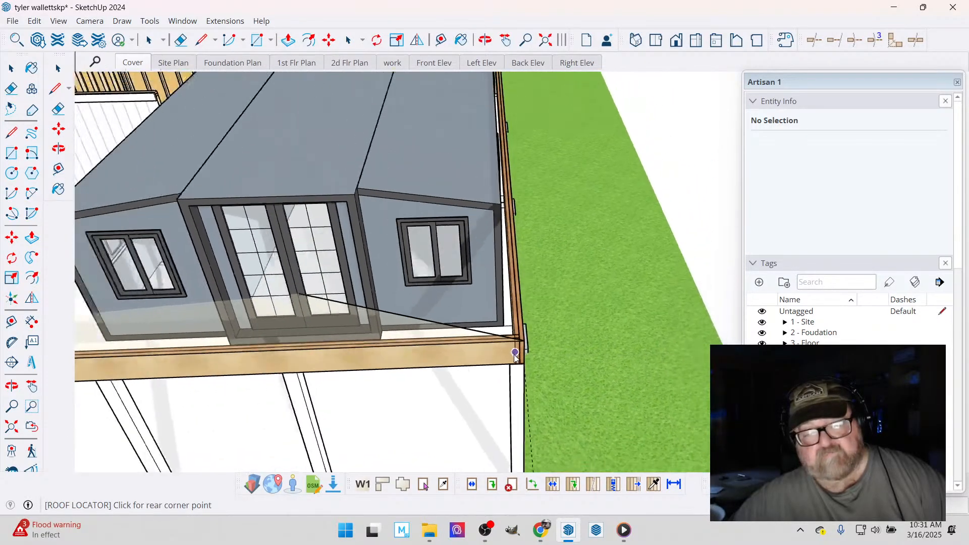
{"action": "scroll", "coordinate": [515, 359], "scroll_direction": "down", "scroll_amount": 2}
{"action": "scroll", "coordinate": [524, 149], "scroll_direction": "up", "scroll_amount": 6}
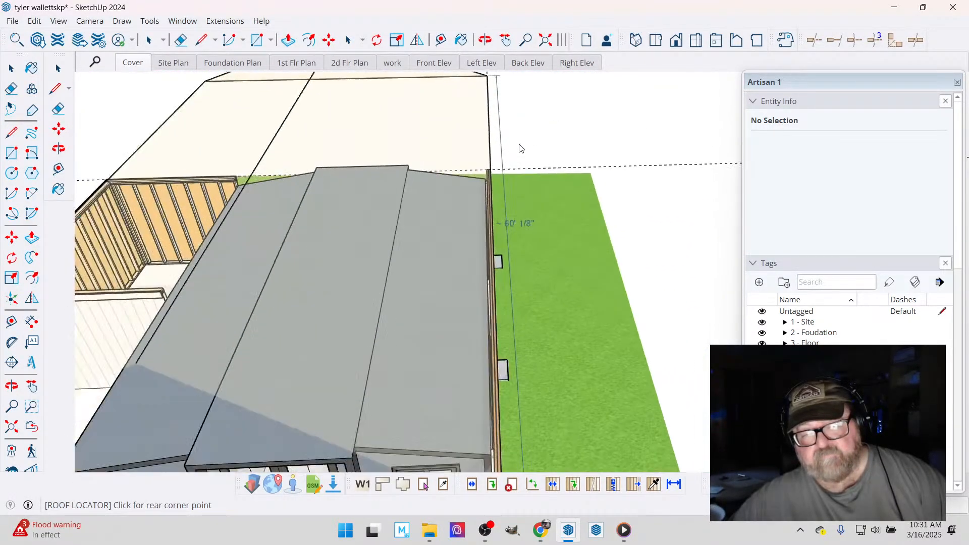
{"action": "scroll", "coordinate": [475, 182], "scroll_direction": "up", "scroll_amount": 5}
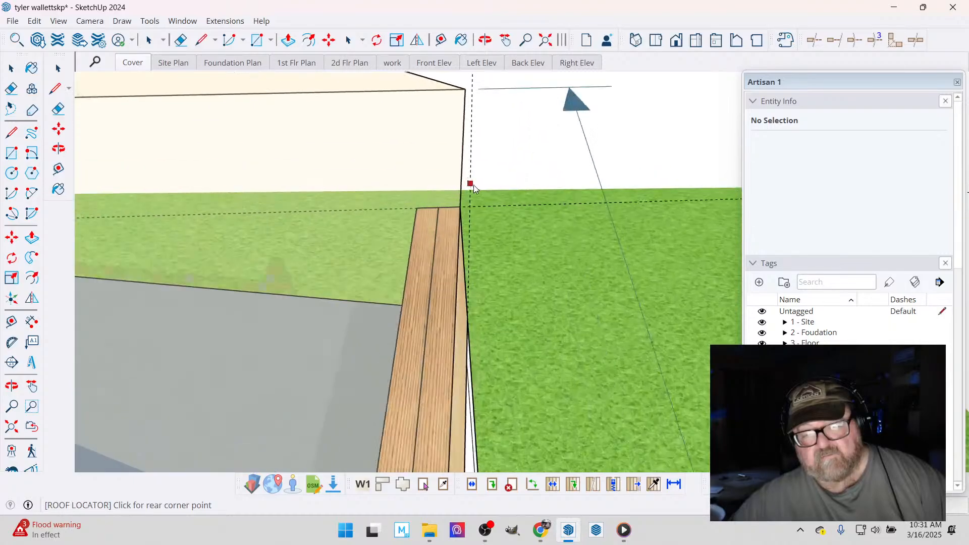
{"action": "left_click", "coordinate": [447, 229]}
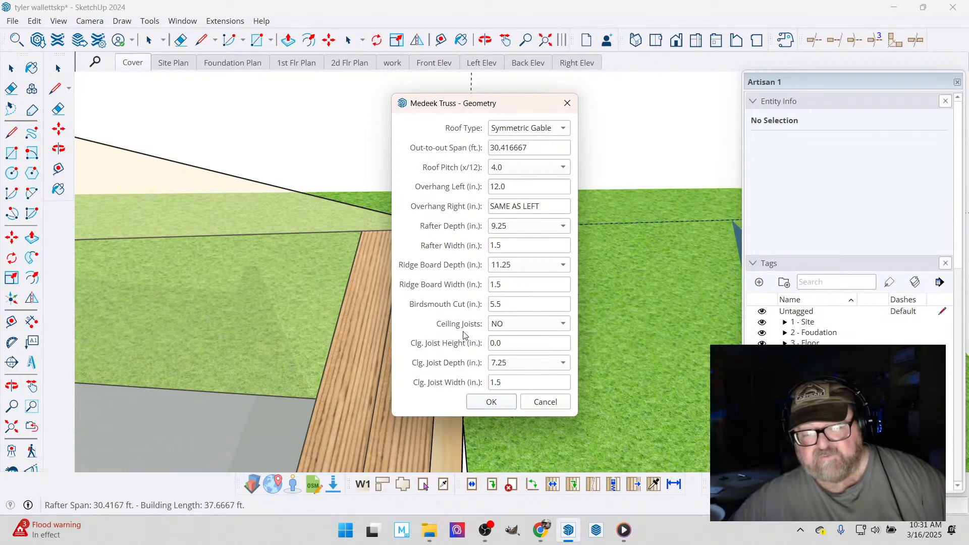
- Enable ceiling joists for the symmetric gable roof and set the ceiling joist height to 12 in
{"action": "left_click", "coordinate": [565, 323]}
{"action": "left_click", "coordinate": [549, 339]}
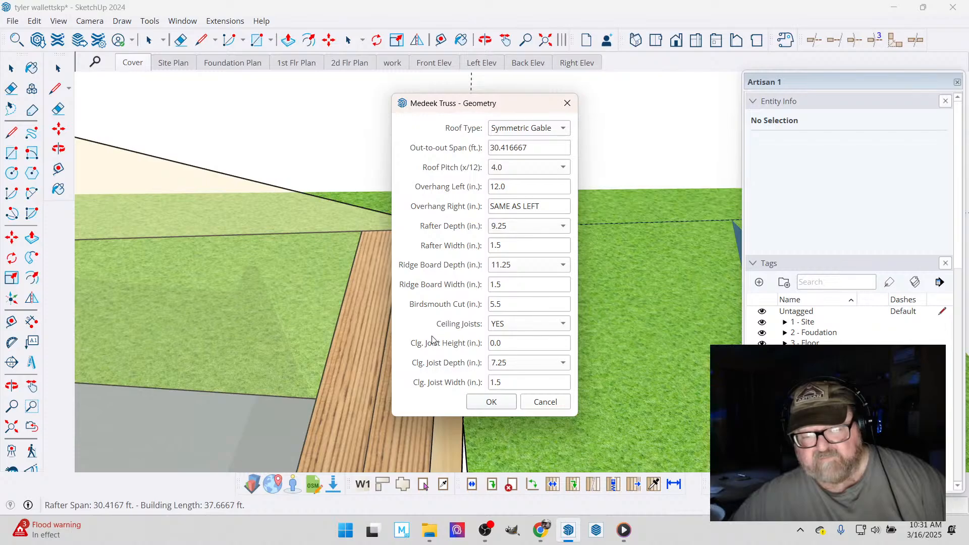
{"action": "left_click", "coordinate": [505, 345]}
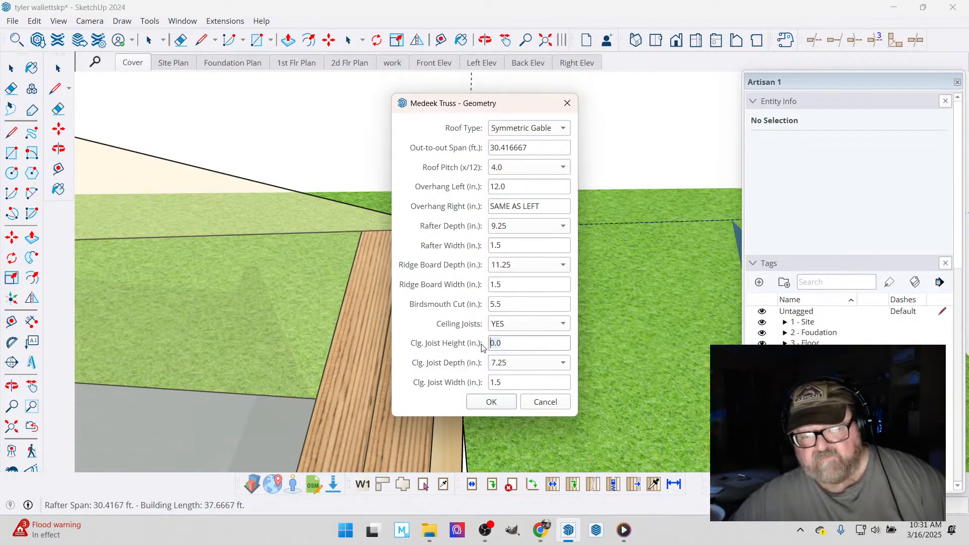
{"action": "type", "text": "12"}
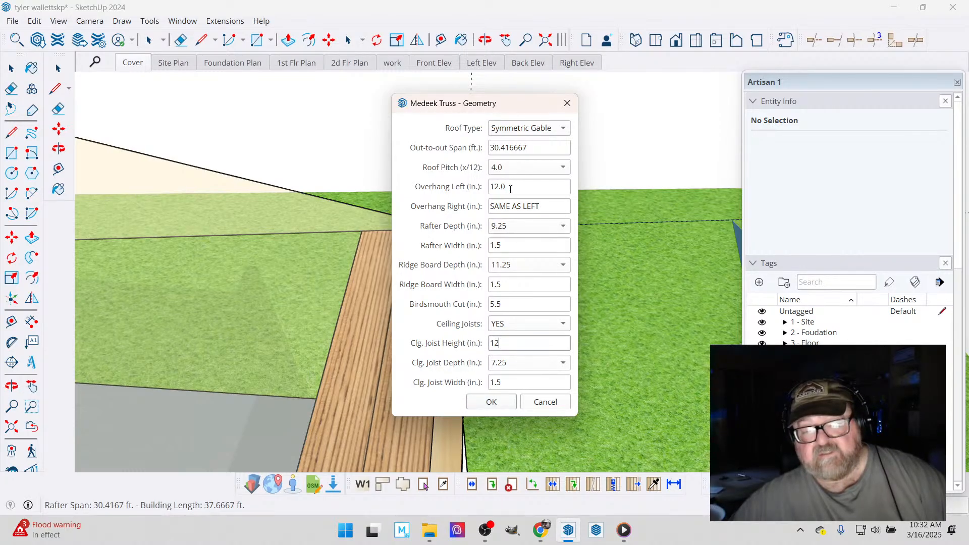
- Set the roof's left overhang to 24 in. and its pitch to 2.5/12
{"action": "left_click_drag", "start_coordinate": [512, 188], "coordinate": [488, 189]}
{"action": "type", "text": "24"}
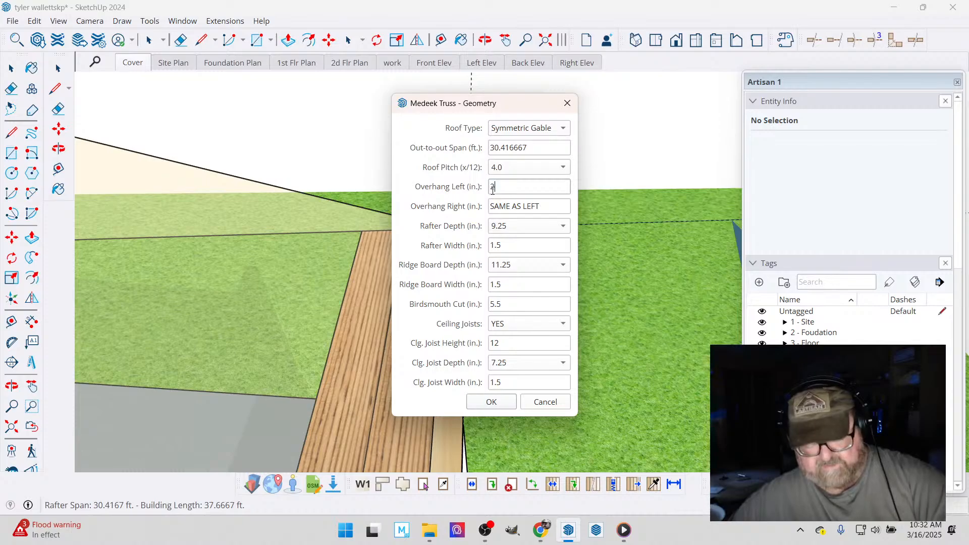
{"action": "left_click", "coordinate": [562, 167]}
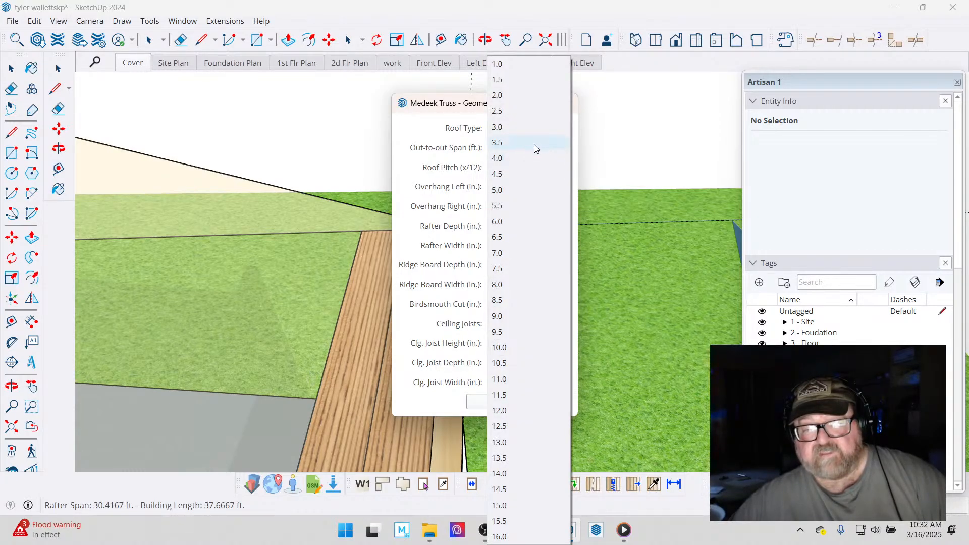
{"action": "left_click", "coordinate": [529, 115]}
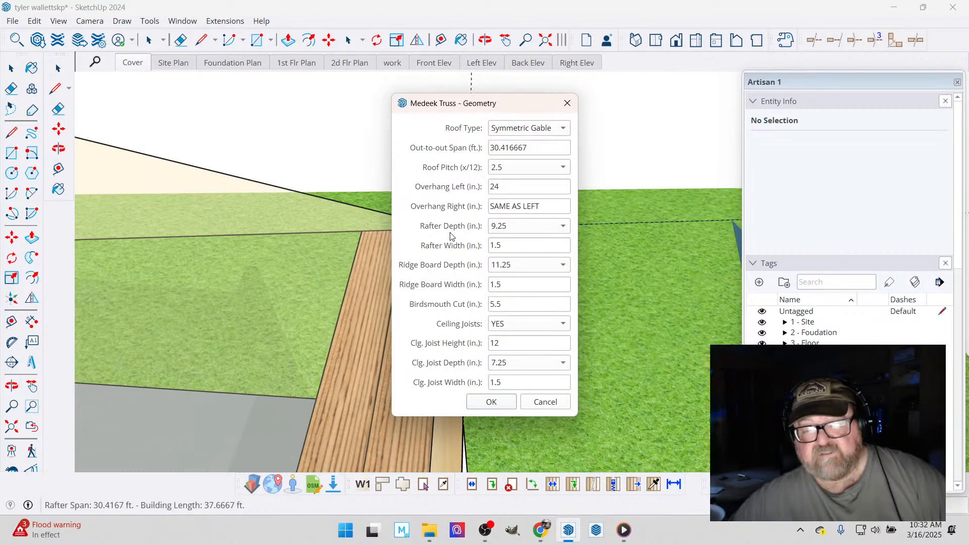
- Set the rafter depth to 7.25 in. and the ridge board depth to 9.25 in., and accept the roof geometry
{"action": "left_click", "coordinate": [496, 228]}
{"action": "left_click", "coordinate": [499, 211]}
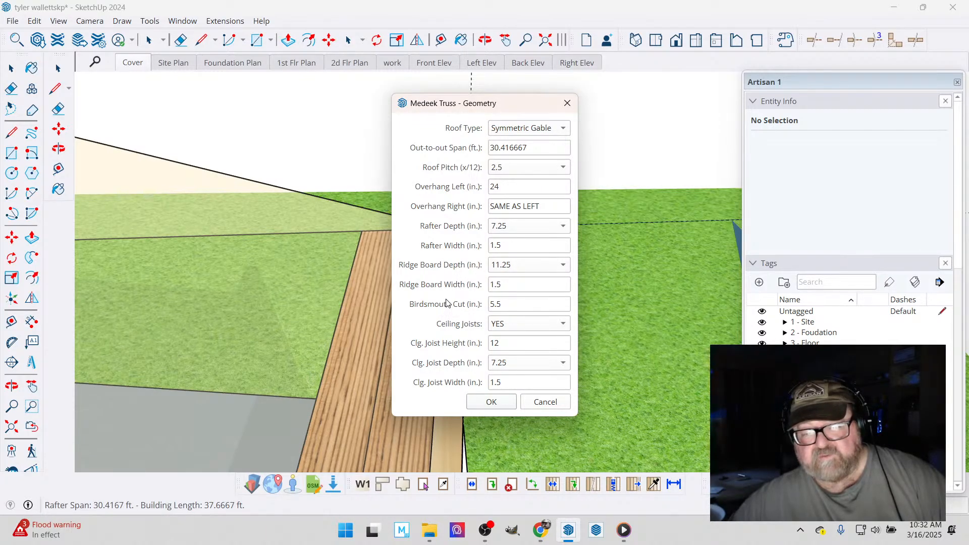
{"action": "left_click", "coordinate": [509, 267]}
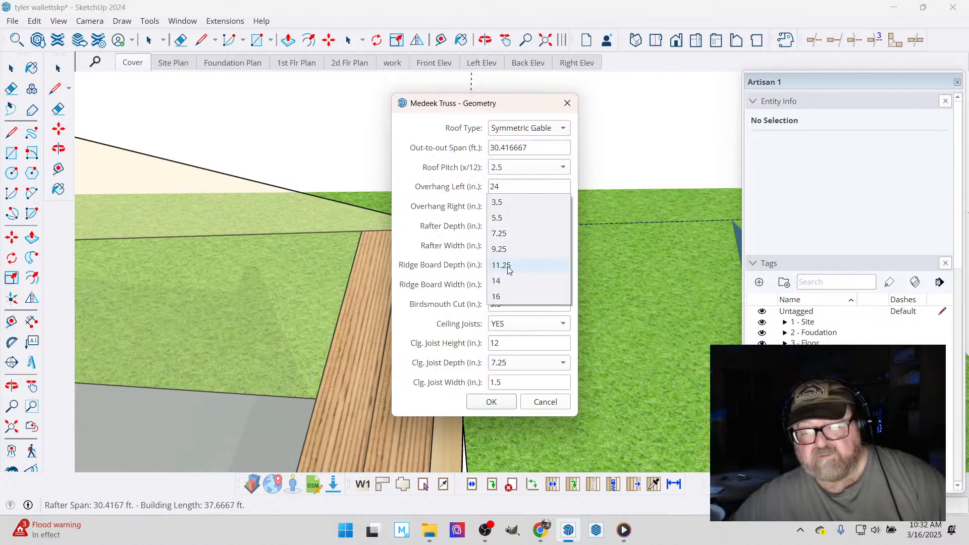
{"action": "left_click", "coordinate": [510, 251]}
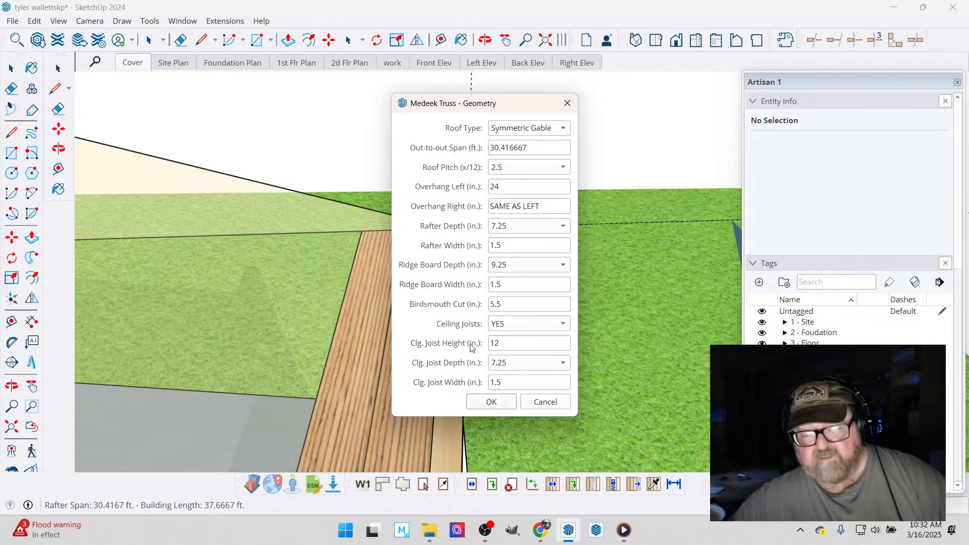
{"action": "left_click", "coordinate": [490, 403]}
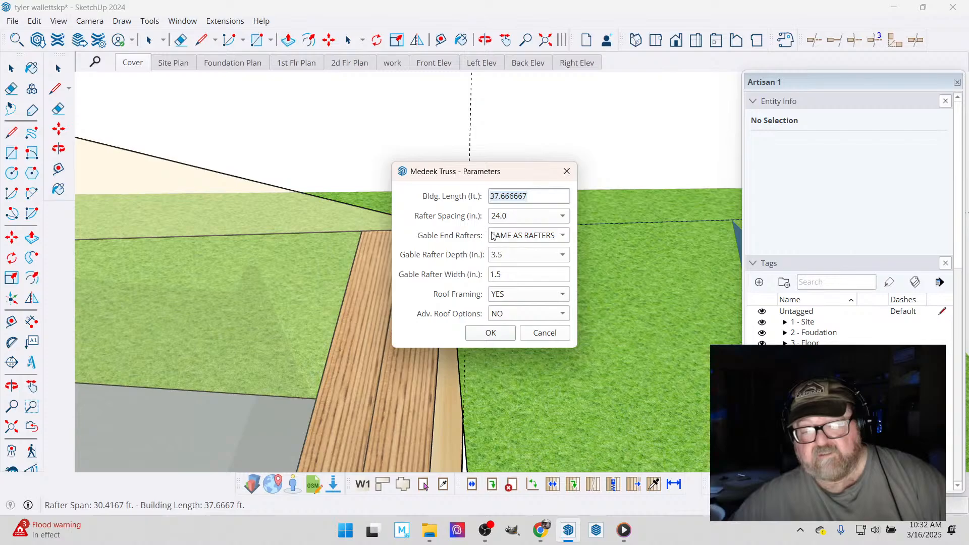
- Set the rafter spacing to 16 in., enable advanced roof options, and generate the roof with the advanced options as they are
{"action": "left_click", "coordinate": [524, 217]}
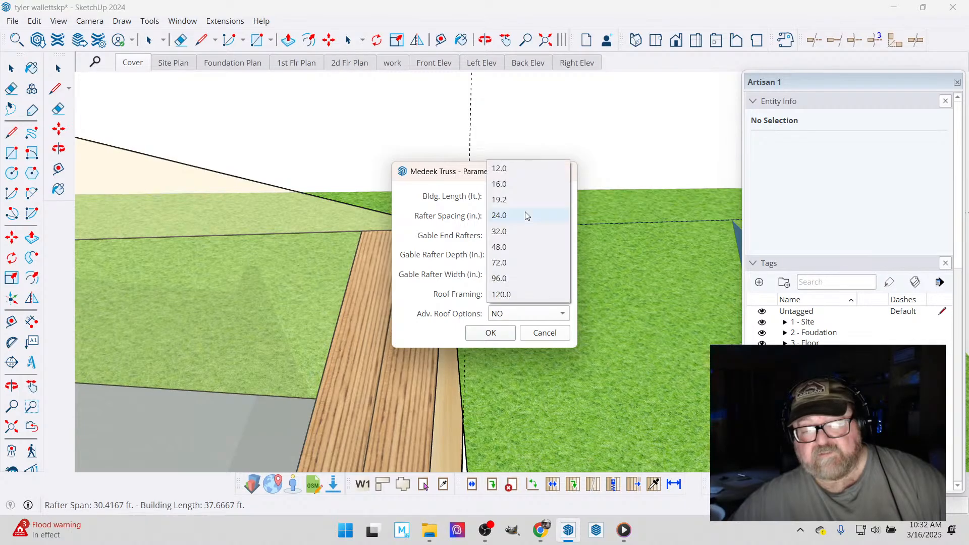
{"action": "left_click", "coordinate": [517, 184]}
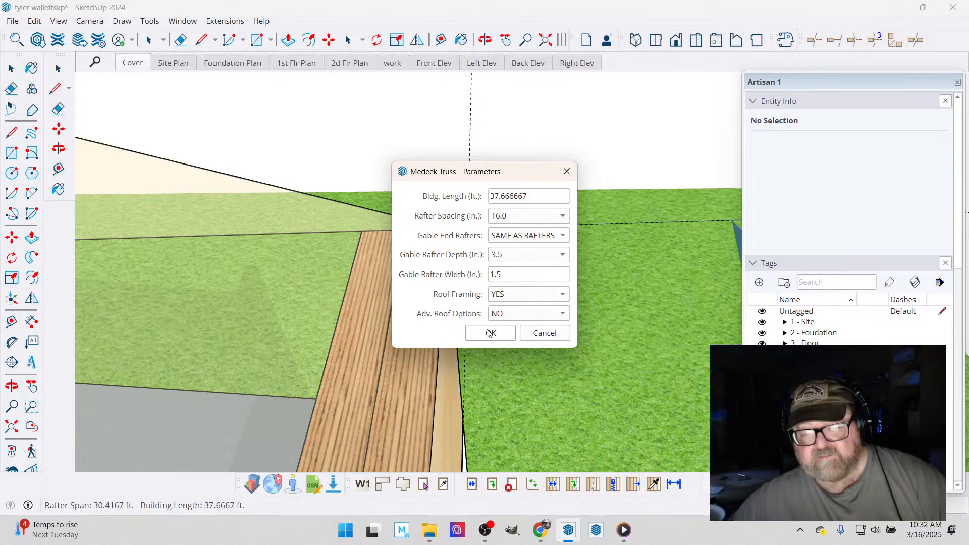
{"action": "left_click", "coordinate": [555, 314]}
{"action": "left_click", "coordinate": [525, 297]}
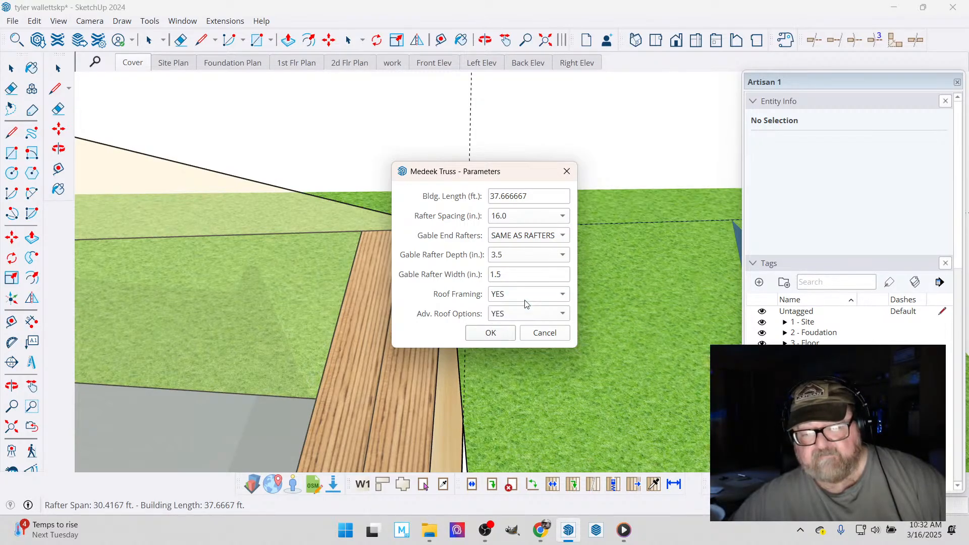
{"action": "left_click", "coordinate": [489, 332]}
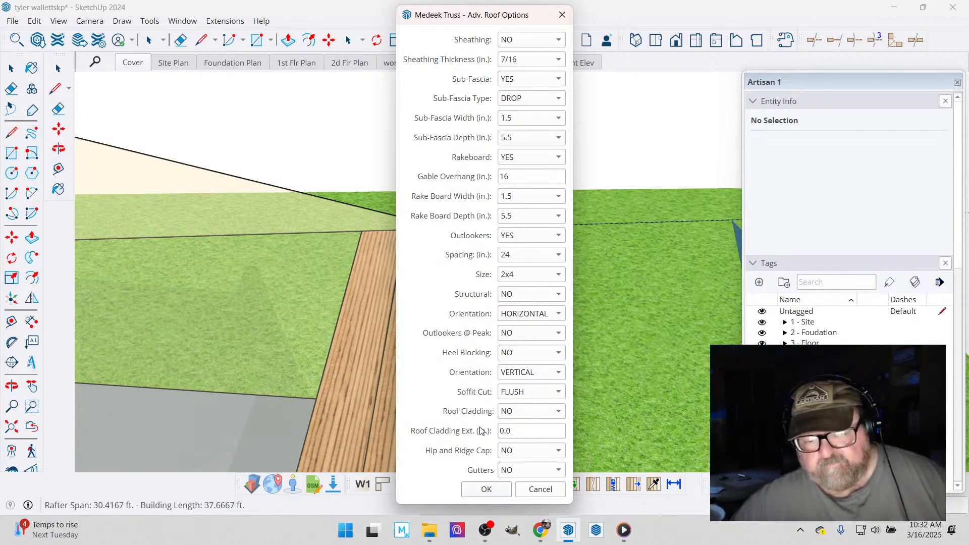
{"action": "left_click", "coordinate": [486, 490]}
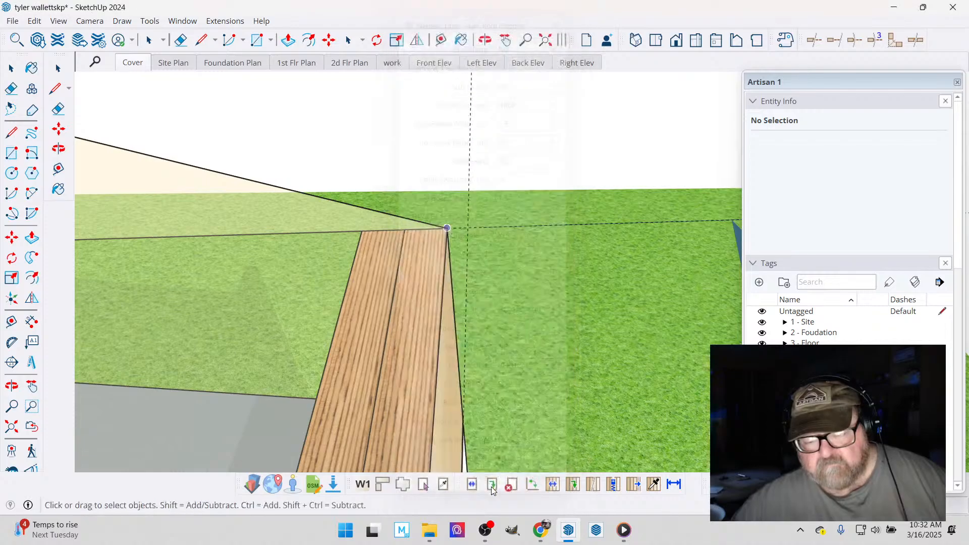
- Expand the 5 - Roof tag folder and turn on the hidden tag for the sub-fascia, rake board and outlooker framing
{"action": "scroll", "coordinate": [522, 208], "scroll_direction": "down", "scroll_amount": 5}
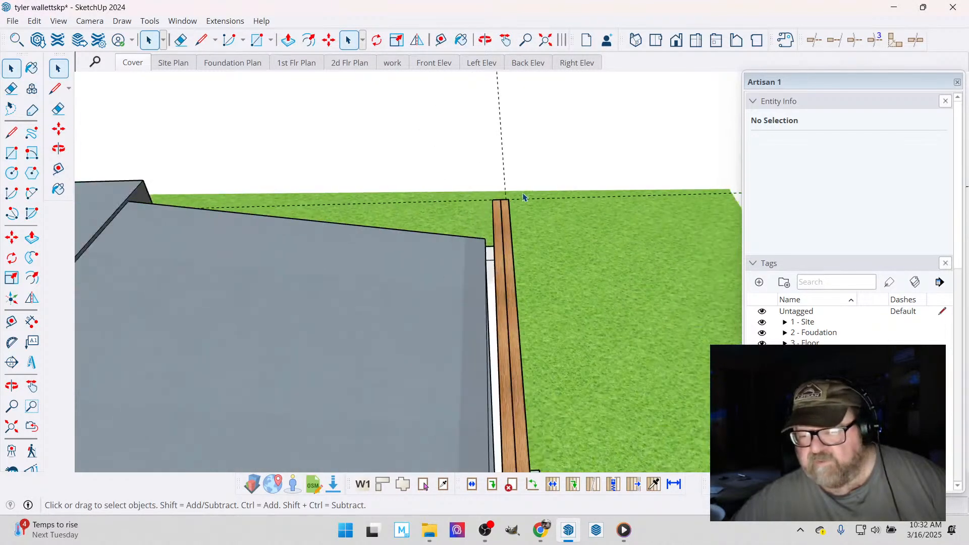
{"action": "left_click", "coordinate": [785, 365]}
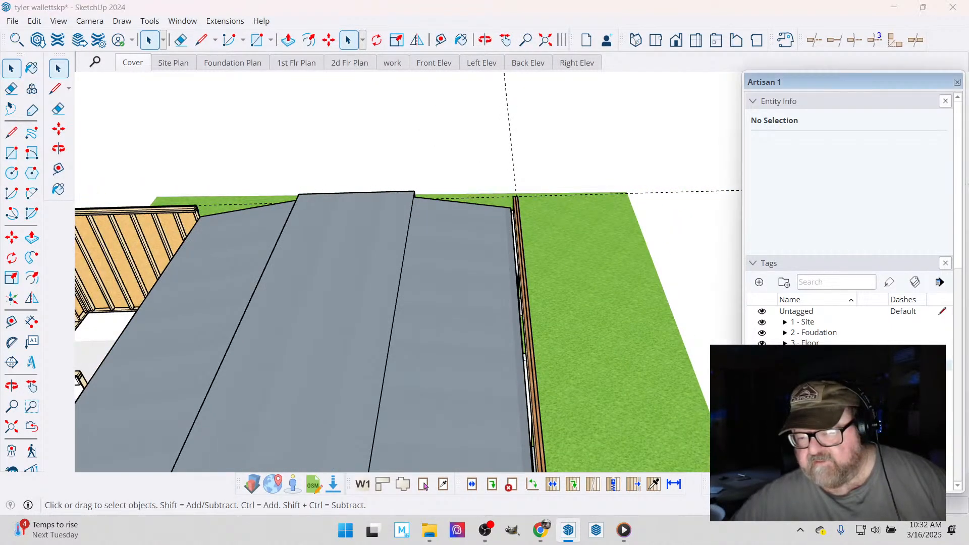
{"action": "scroll", "coordinate": [785, 364], "scroll_direction": "down", "scroll_amount": 3}
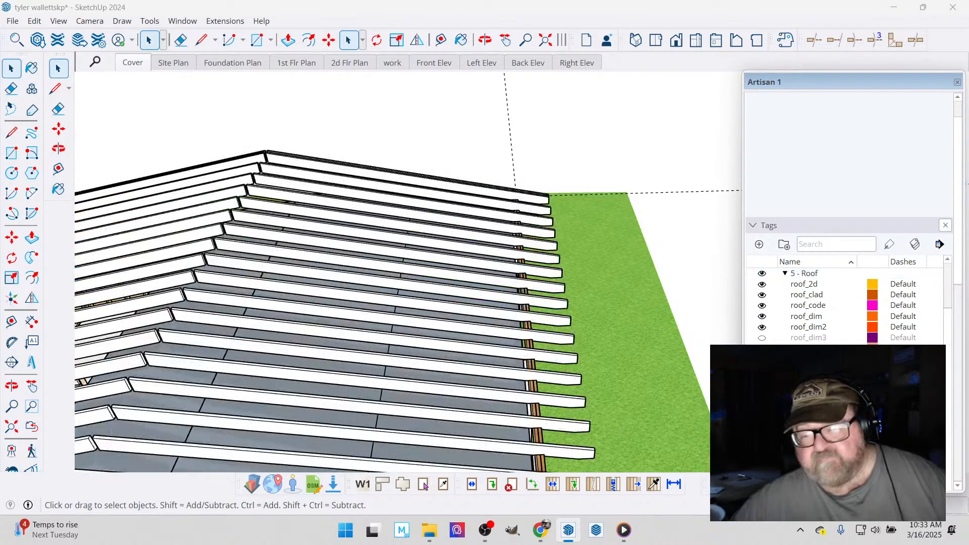
{"action": "scroll", "coordinate": [539, 261], "scroll_direction": "down", "scroll_amount": 6}
{"action": "scroll", "coordinate": [522, 262], "scroll_direction": "down", "scroll_amount": 2}
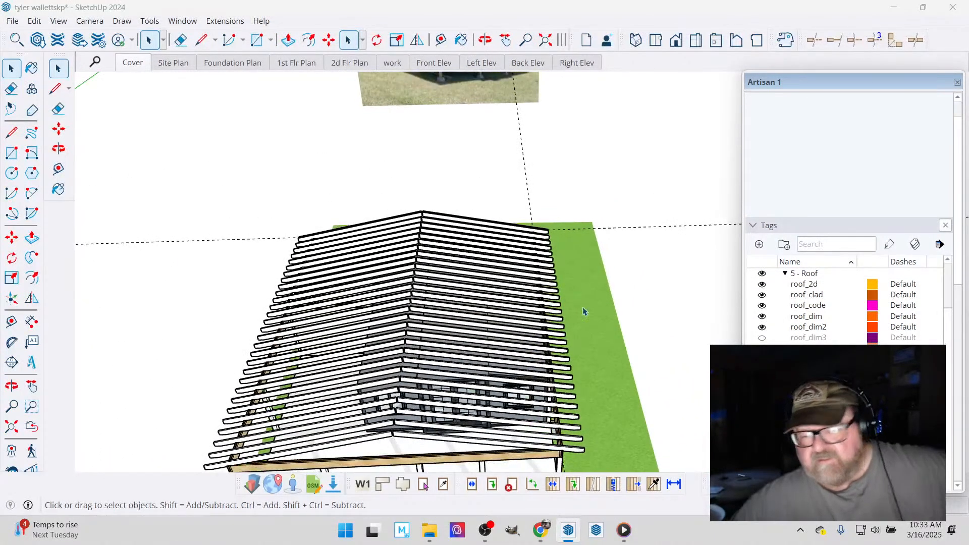
{"action": "left_click", "coordinate": [762, 380]}
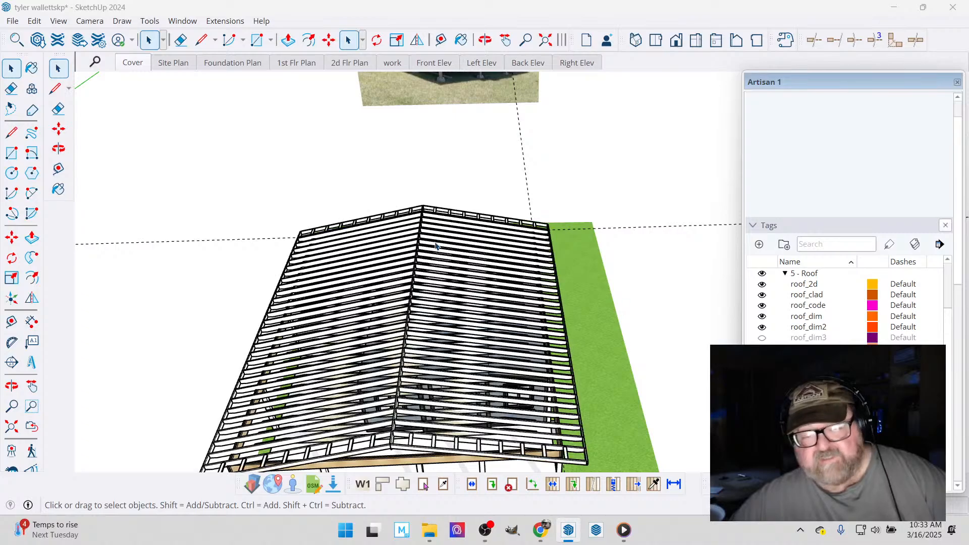
{"action": "left_click", "coordinate": [485, 40]}
{"action": "scroll", "coordinate": [467, 152], "scroll_direction": "down", "scroll_amount": 3}
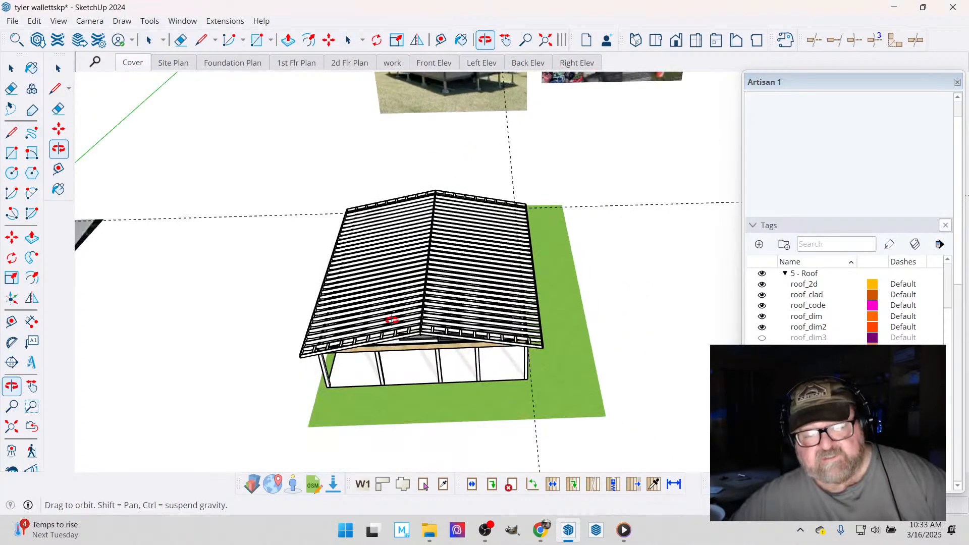
- Examine the new roof framing from both gable ends, including the ceiling joists above the house and the outlookers at the rakes
{"action": "left_click_drag", "start_coordinate": [392, 320], "coordinate": [393, 242]}
{"action": "scroll", "coordinate": [429, 329], "scroll_direction": "up", "scroll_amount": 5}
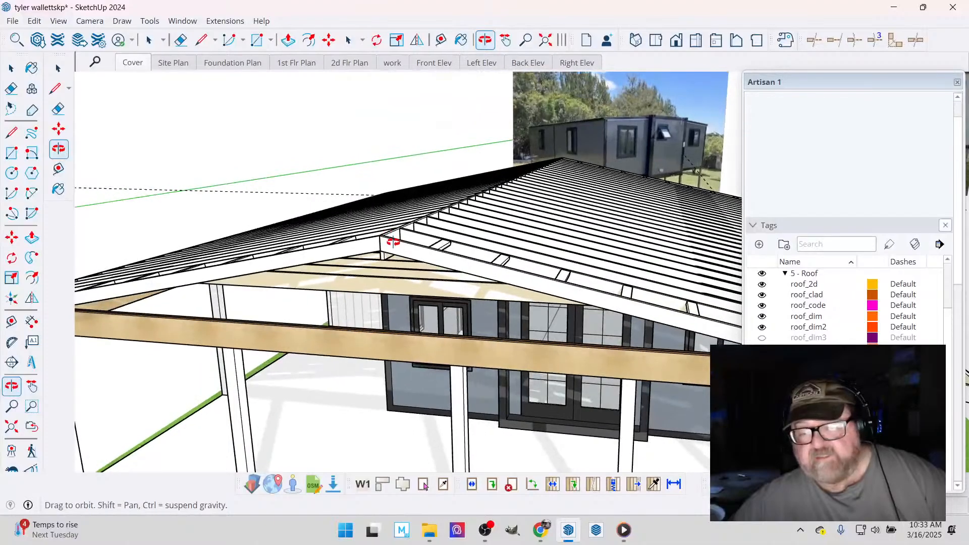
{"action": "scroll", "coordinate": [454, 265], "scroll_direction": "down", "scroll_amount": 5}
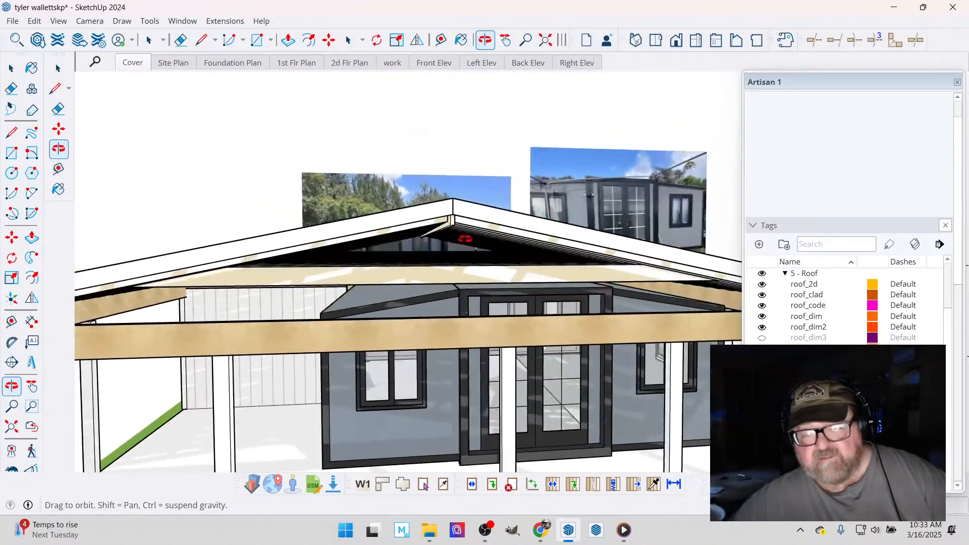
{"action": "scroll", "coordinate": [474, 253], "scroll_direction": "down", "scroll_amount": 2}
{"action": "left_click_drag", "start_coordinate": [474, 252], "coordinate": [531, 345]}
{"action": "scroll", "coordinate": [531, 346], "scroll_direction": "up", "scroll_amount": 8}
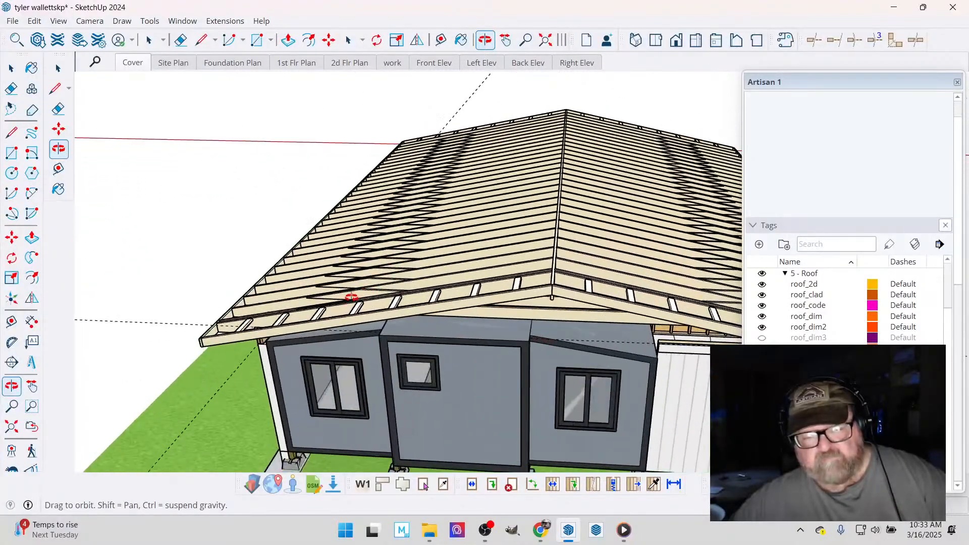
{"action": "left_click_drag", "start_coordinate": [345, 312], "coordinate": [358, 226]}
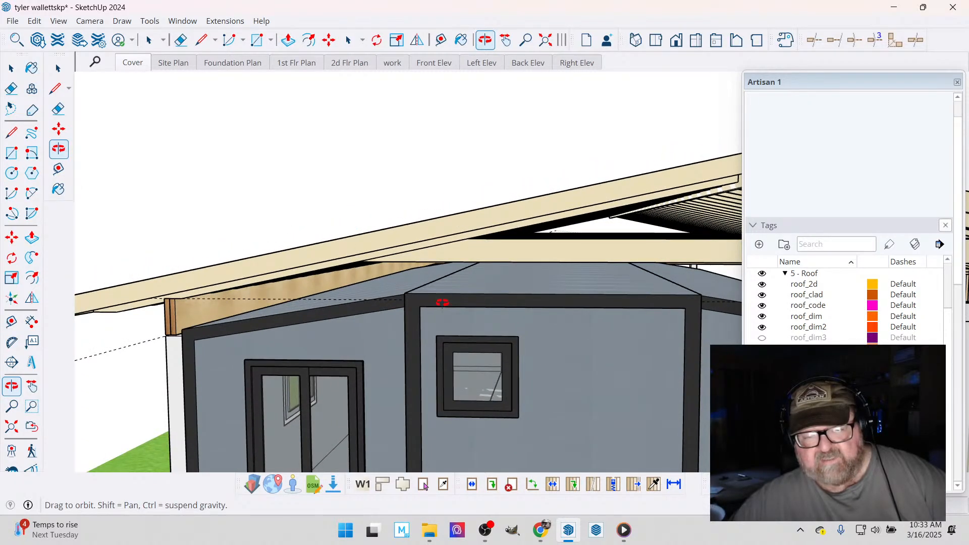
{"action": "scroll", "coordinate": [442, 302], "scroll_direction": "up", "scroll_amount": 5}
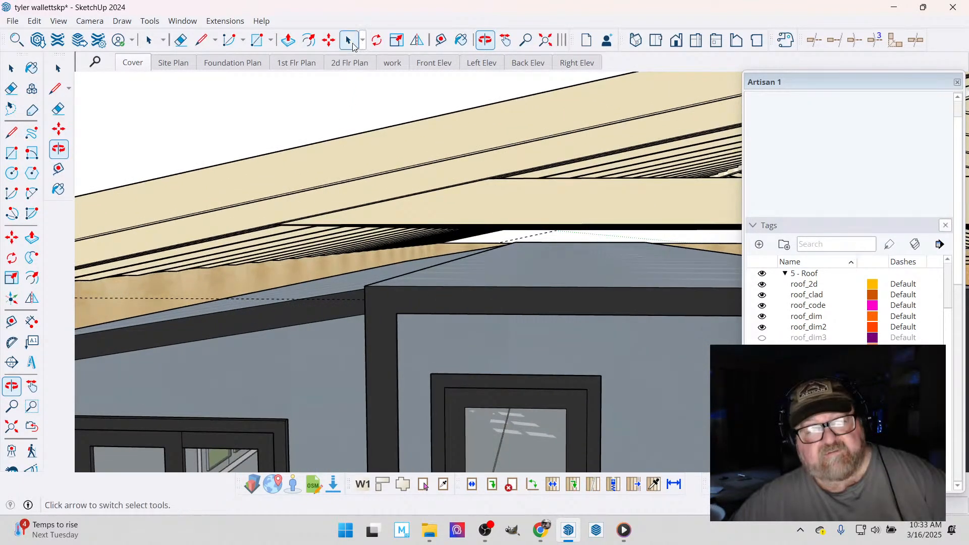
- Measure the vertical gap between the underside of the ceiling joists and the top of the house's end wall
{"action": "left_click", "coordinate": [440, 40]}
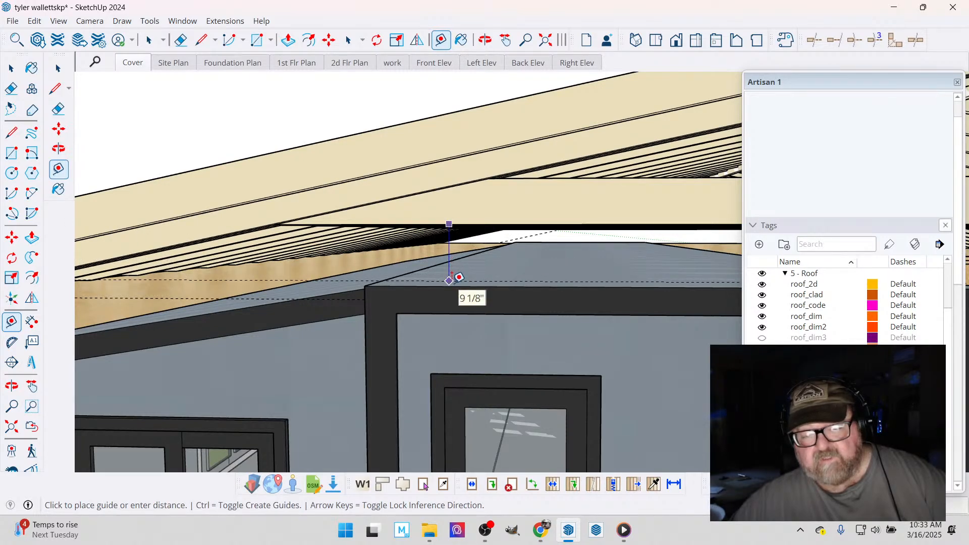
{"action": "key", "text": "Escape"}
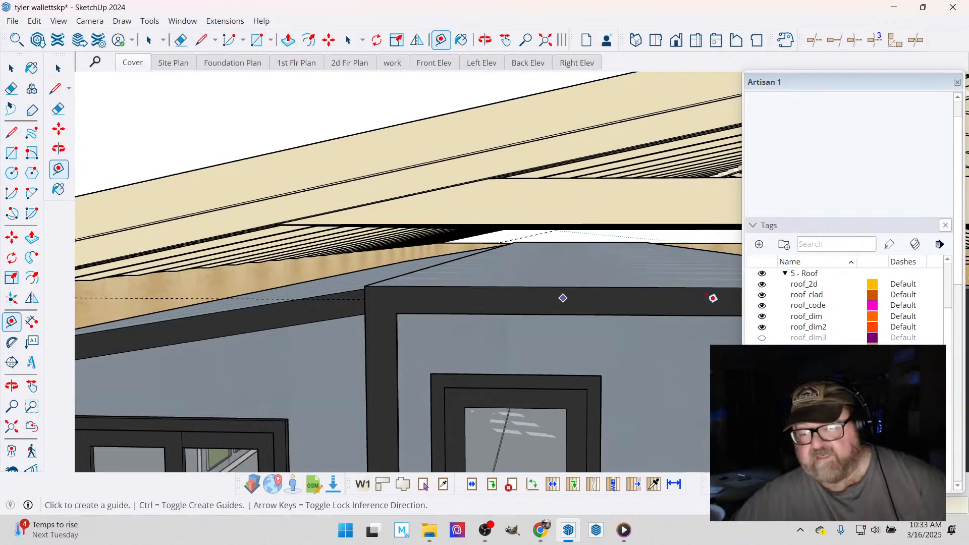
{"action": "scroll", "coordinate": [260, 209], "scroll_direction": "down", "scroll_amount": 5}
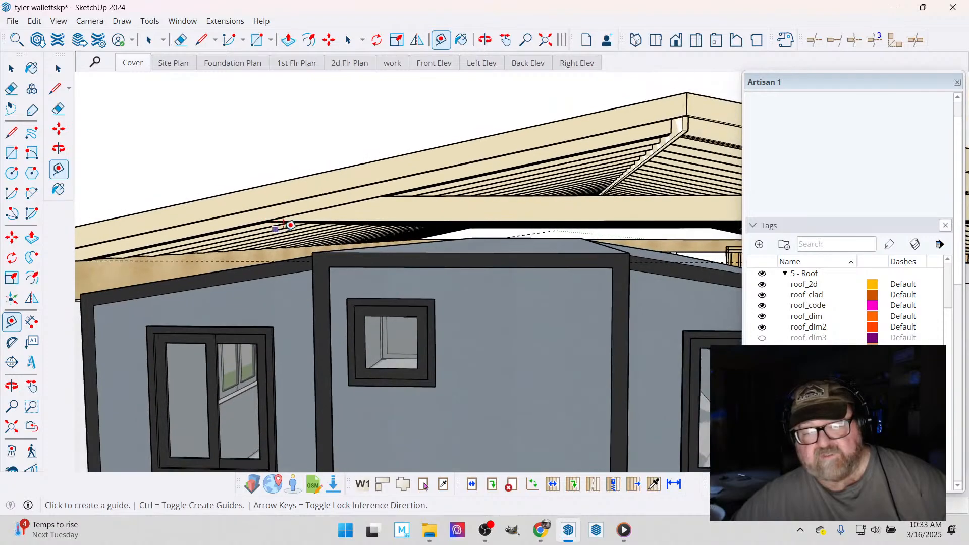
{"action": "scroll", "coordinate": [290, 236], "scroll_direction": "down", "scroll_amount": 2}
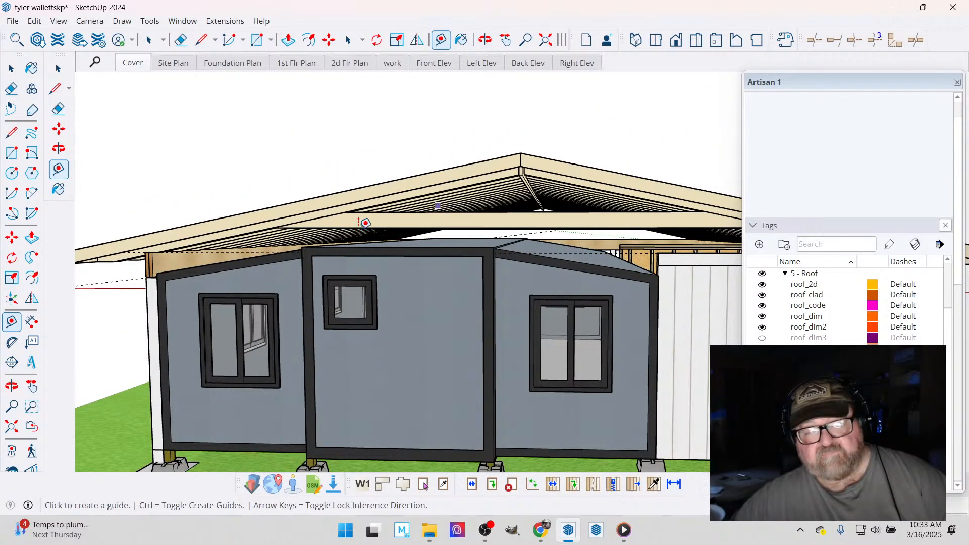
- Open the gable rafter roof assembly for editing, review its advanced options down to insulation, and update the assembly
{"action": "left_click", "coordinate": [485, 40]}
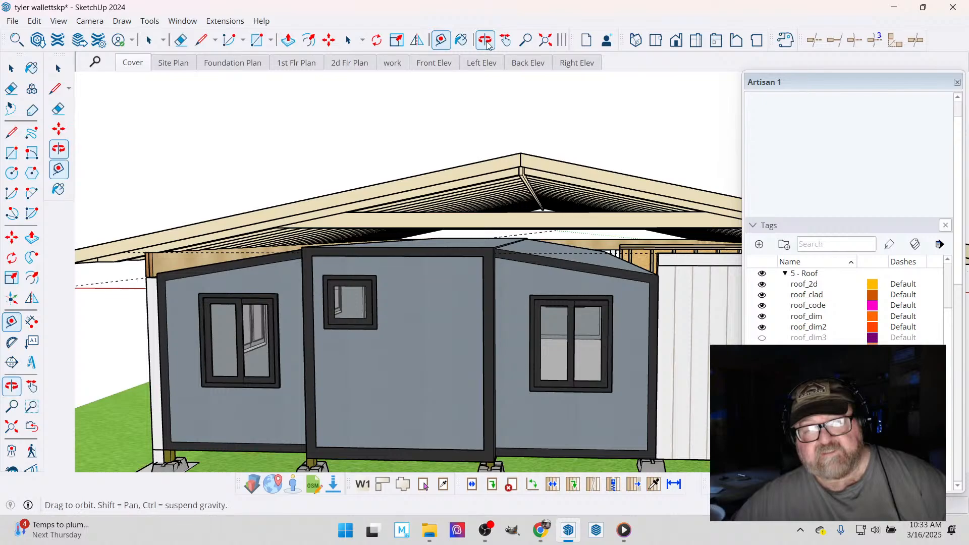
{"action": "left_click_drag", "start_coordinate": [492, 182], "coordinate": [397, 309]}
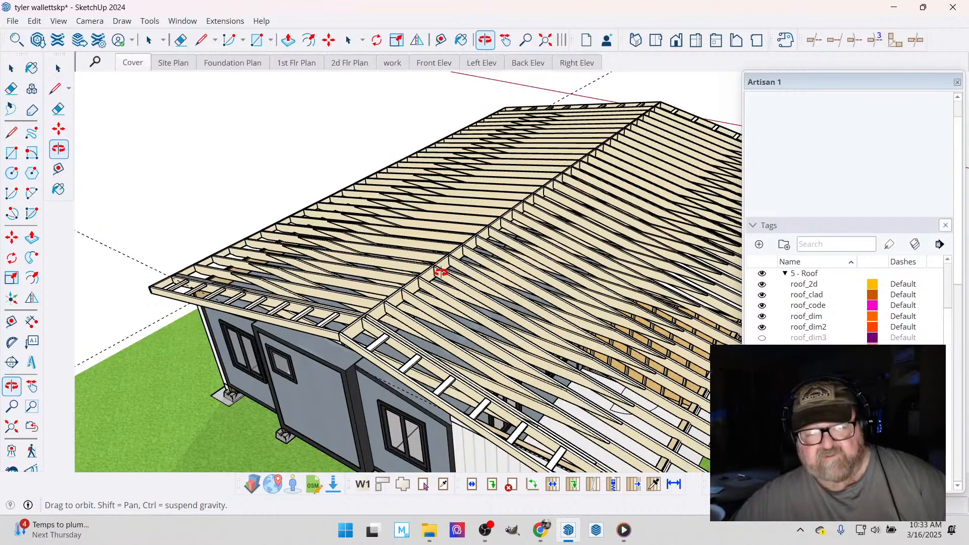
{"action": "mouse_move", "coordinate": [436, 282]}
{"action": "left_mouse_down"}
{"action": "mouse_move", "coordinate": [535, 219]}
{"action": "mouse_move", "coordinate": [428, 230]}
{"action": "mouse_move", "coordinate": [573, 242]}
{"action": "mouse_move", "coordinate": [573, 175]}
{"action": "mouse_move", "coordinate": [525, 223]}
{"action": "left_mouse_up"}
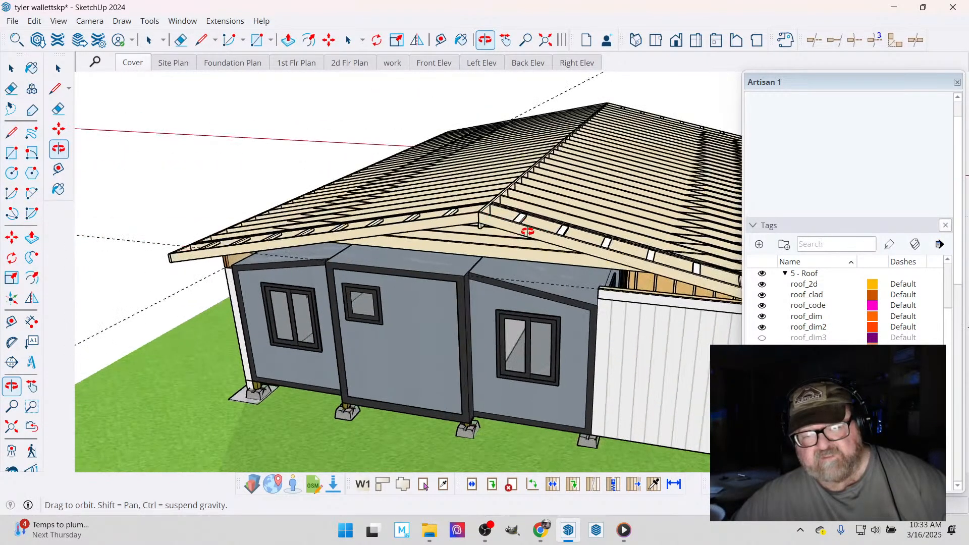
{"action": "left_click", "coordinate": [11, 68]}
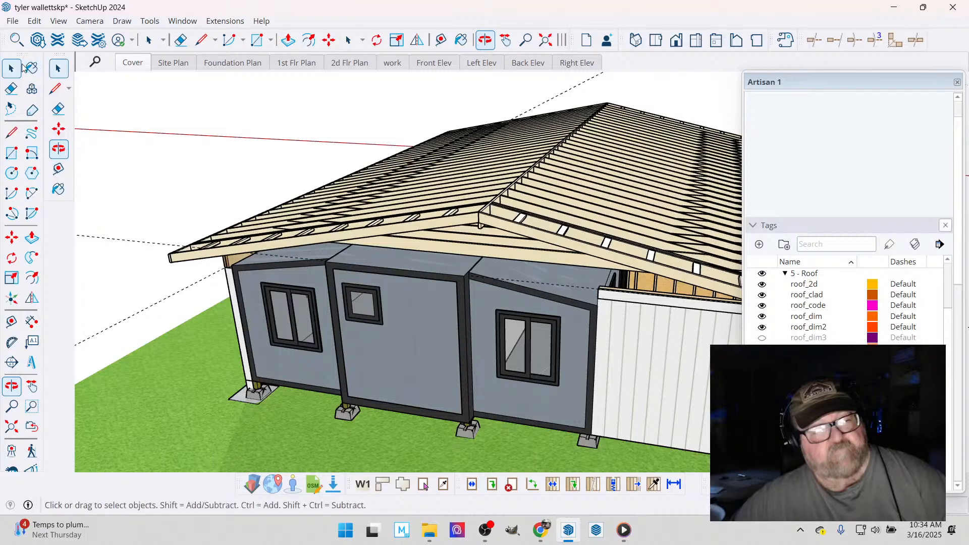
{"action": "left_click", "coordinate": [452, 229]}
{"action": "right_click", "coordinate": [452, 229]}
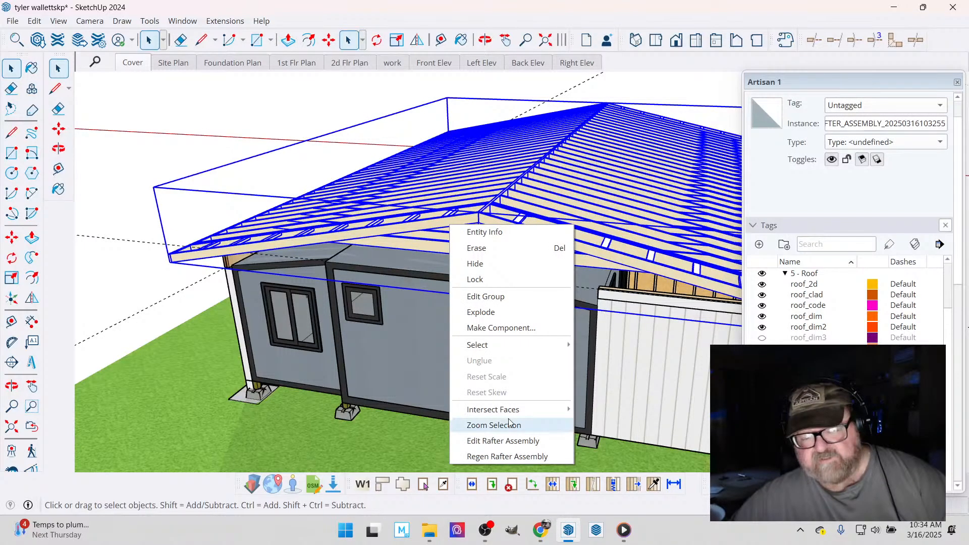
{"action": "left_click", "coordinate": [511, 440]}
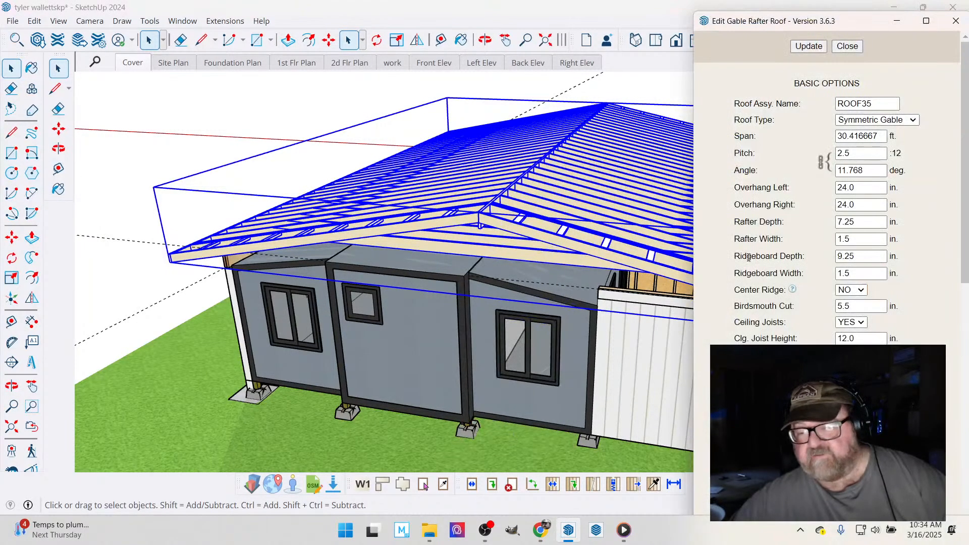
{"action": "scroll", "coordinate": [772, 340], "scroll_direction": "down", "scroll_amount": 9}
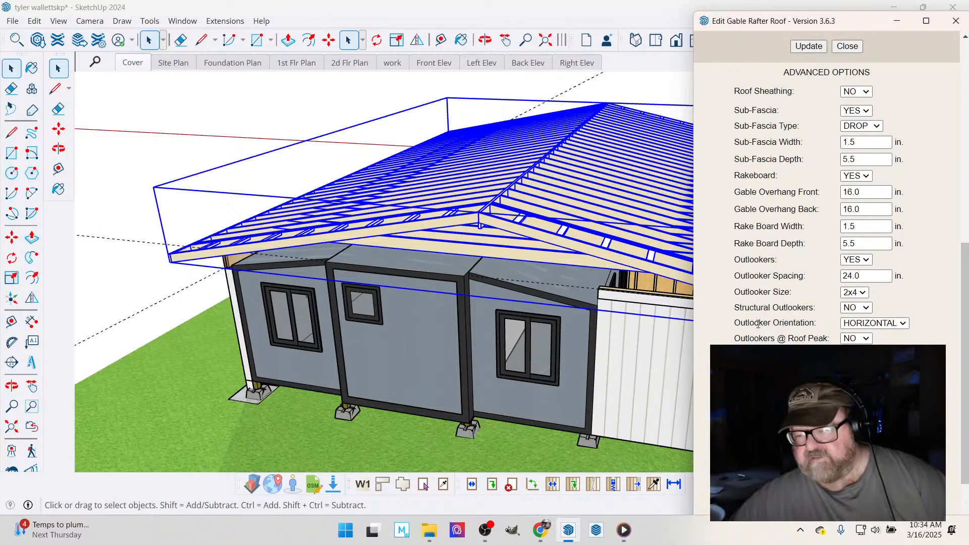
{"action": "scroll", "coordinate": [758, 323], "scroll_direction": "down", "scroll_amount": 3}
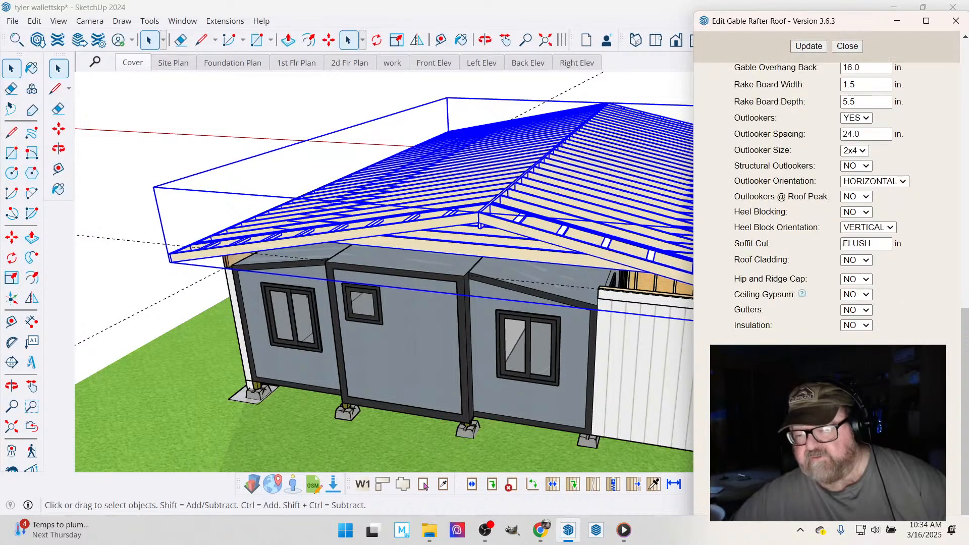
{"action": "scroll", "coordinate": [752, 338], "scroll_direction": "up", "scroll_amount": 4}
{"action": "scroll", "coordinate": [754, 338], "scroll_direction": "down", "scroll_amount": 4}
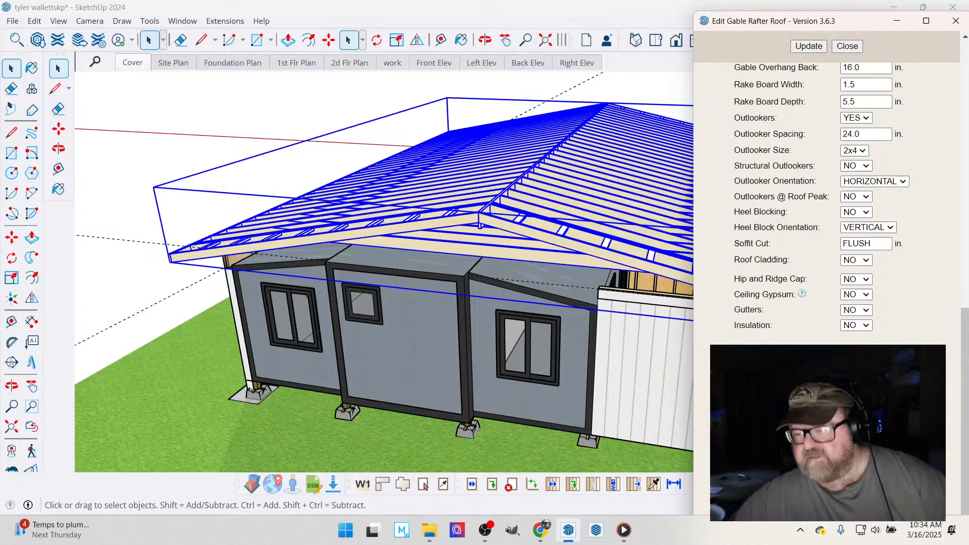
{"action": "scroll", "coordinate": [852, 202], "scroll_direction": "up", "scroll_amount": 1}
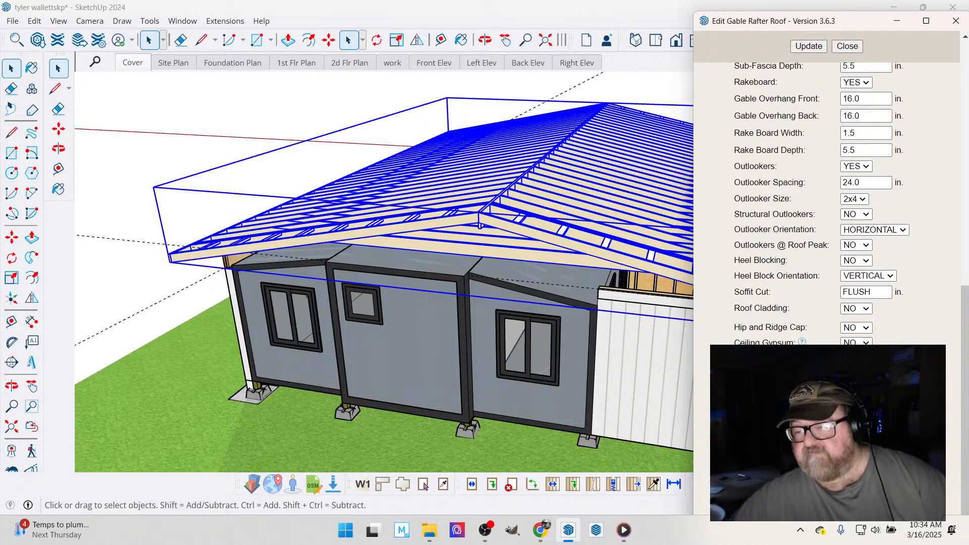
{"action": "left_click", "coordinate": [809, 47]}
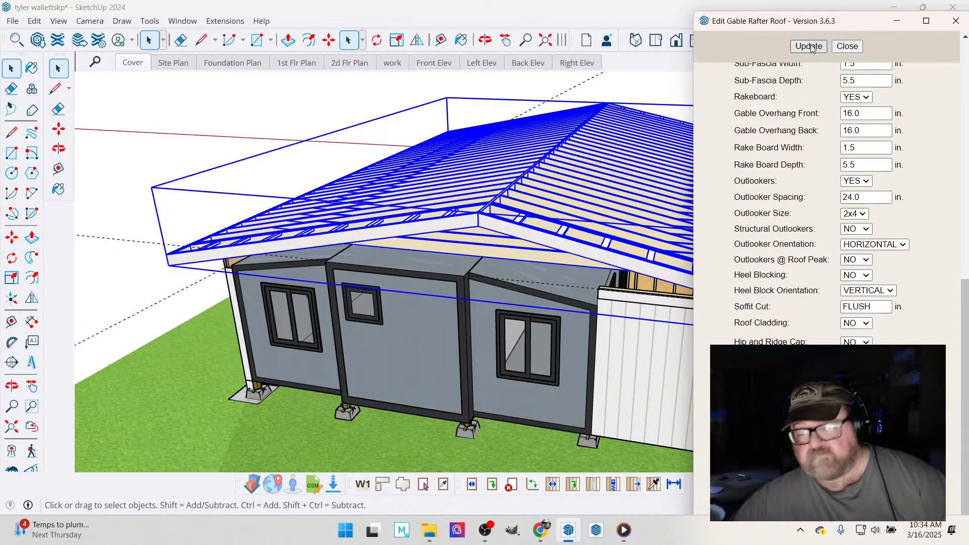
- Set the roof assembly's ceiling joist height to 3 in., update the roof, and finish editing it
{"action": "scroll", "coordinate": [796, 273], "scroll_direction": "up", "scroll_amount": 7}
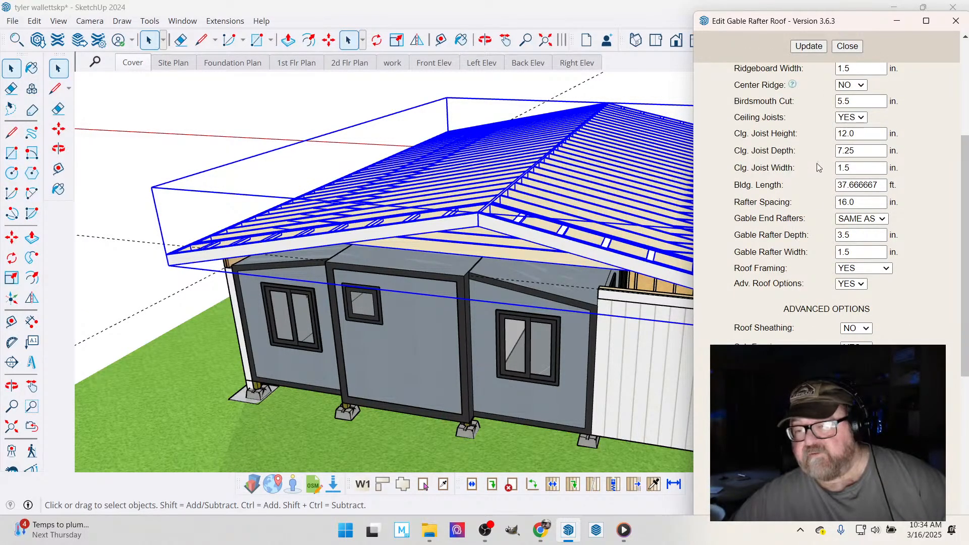
{"action": "scroll", "coordinate": [817, 162], "scroll_direction": "up", "scroll_amount": 3}
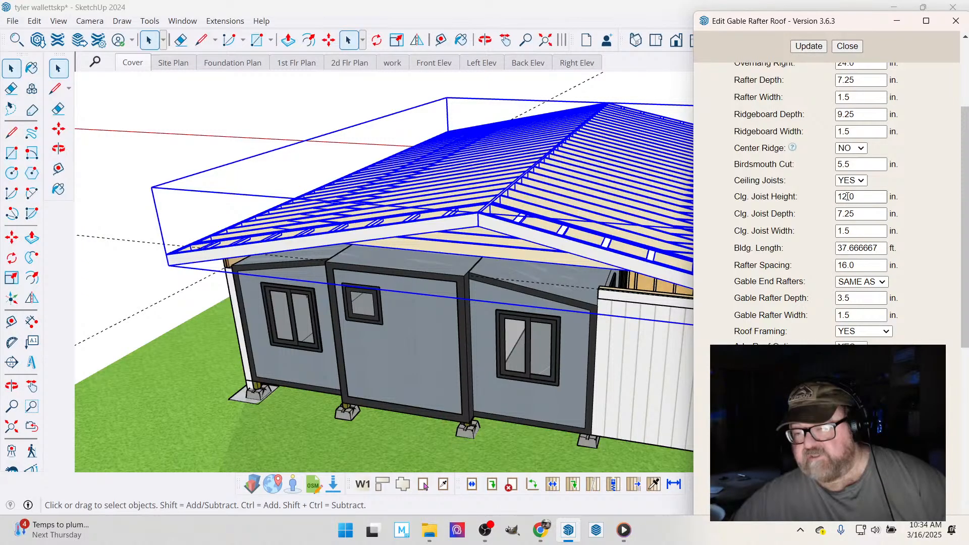
{"action": "left_click_drag", "start_coordinate": [861, 196], "coordinate": [838, 197]}
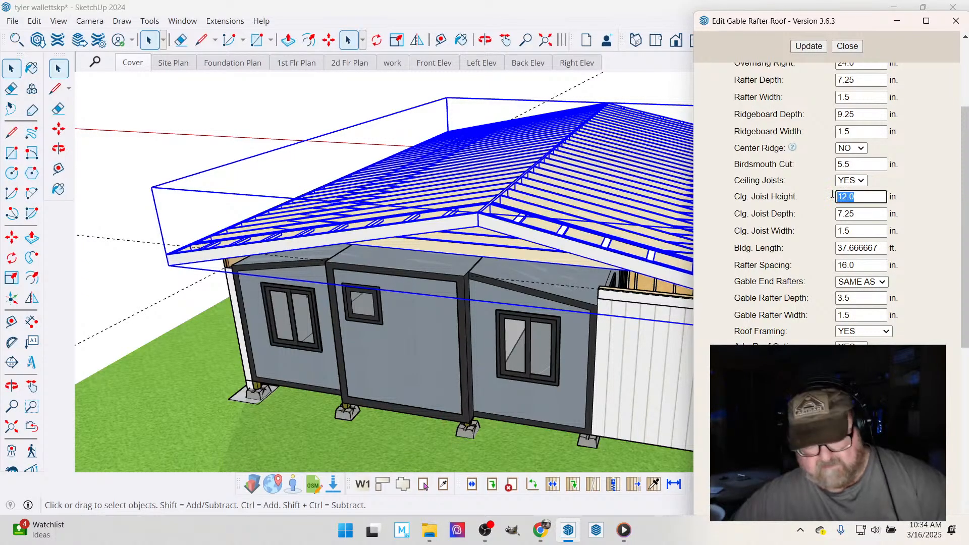
{"action": "type", "text": "3"}
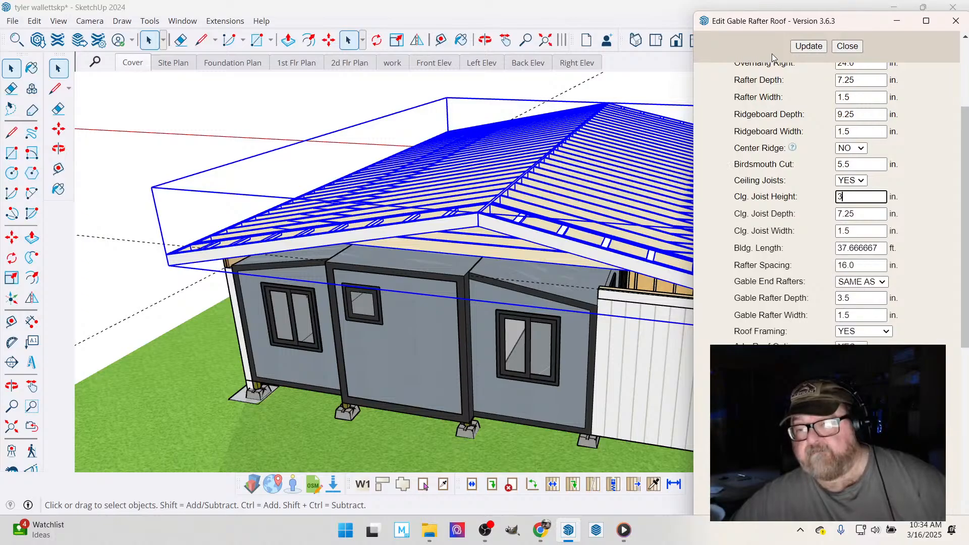
{"action": "left_click", "coordinate": [809, 46]}
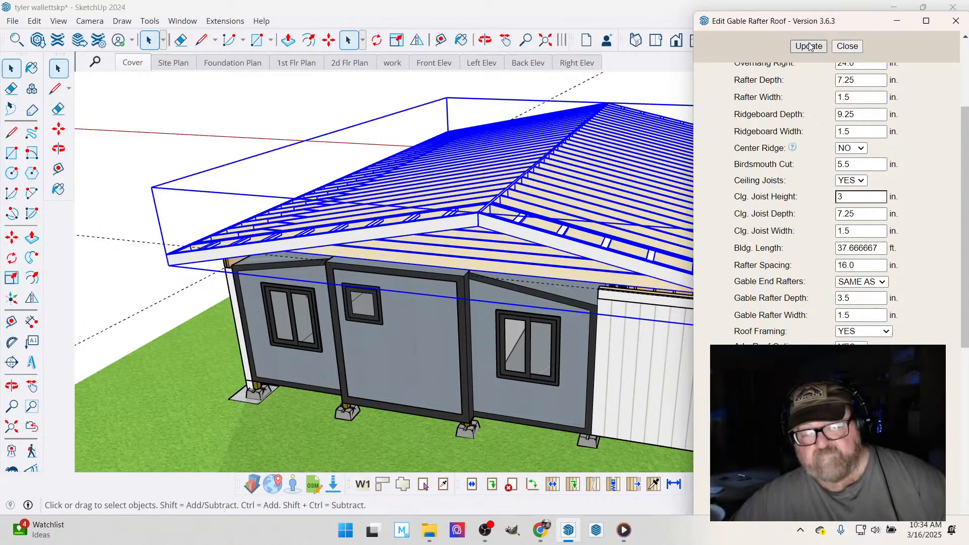
{"action": "left_click", "coordinate": [810, 46]}
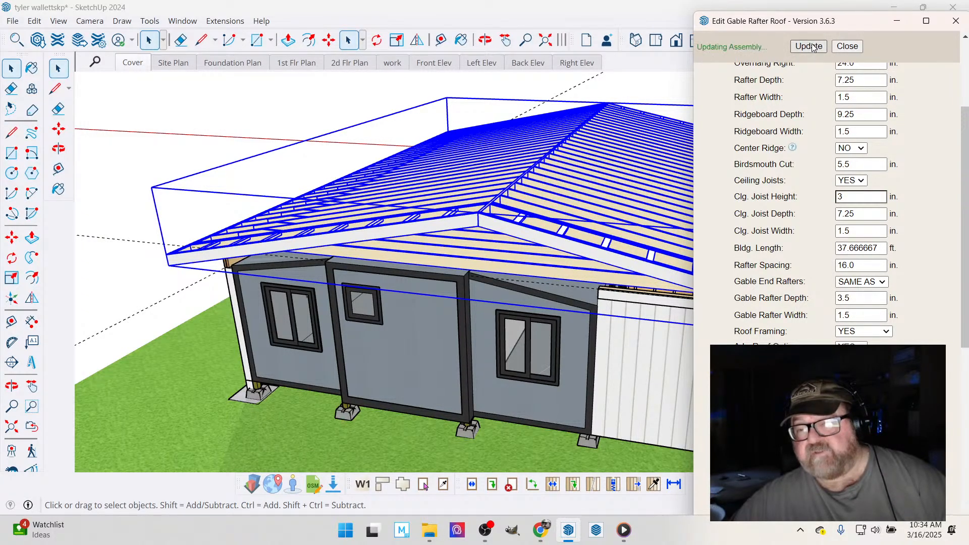
{"action": "left_click", "coordinate": [841, 47]}
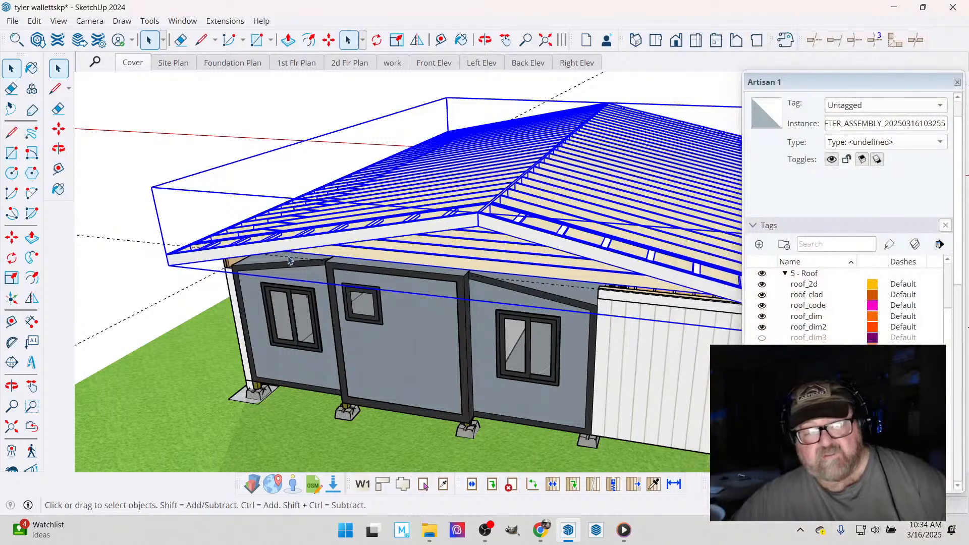
- Open the gable rafter roof assembly for editing, set the outlooker spacing to 36 in., and update the roof
{"action": "scroll", "coordinate": [312, 253], "scroll_direction": "up", "scroll_amount": 5}
{"action": "left_click", "coordinate": [485, 40]}
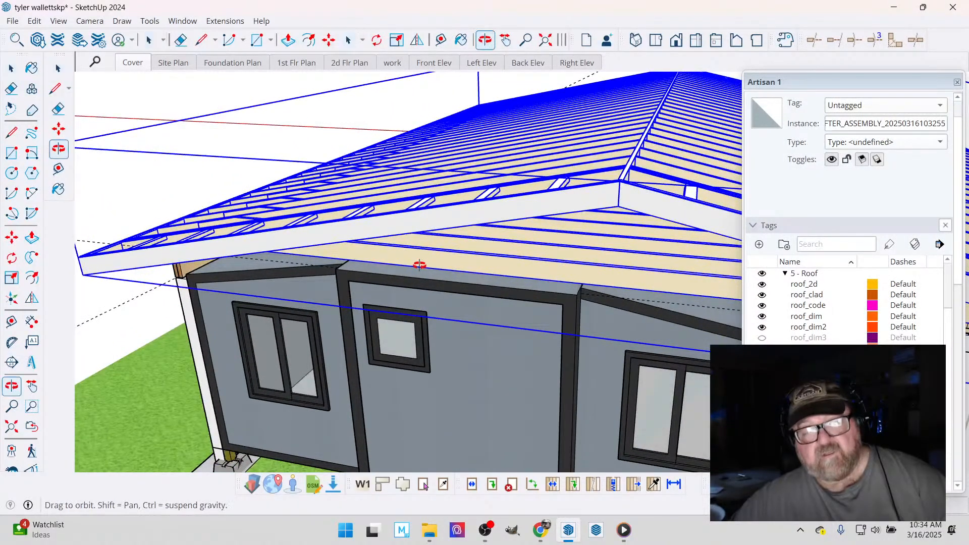
{"action": "mouse_move", "coordinate": [420, 265]}
{"action": "left_mouse_down"}
{"action": "mouse_move", "coordinate": [250, 160]}
{"action": "mouse_move", "coordinate": [195, 166]}
{"action": "mouse_move", "coordinate": [184, 197]}
{"action": "mouse_move", "coordinate": [210, 240]}
{"action": "mouse_move", "coordinate": [323, 250]}
{"action": "mouse_move", "coordinate": [392, 232]}
{"action": "mouse_move", "coordinate": [297, 199]}
{"action": "mouse_move", "coordinate": [212, 196]}
{"action": "mouse_move", "coordinate": [167, 207]}
{"action": "mouse_move", "coordinate": [162, 199]}
{"action": "mouse_move", "coordinate": [214, 268]}
{"action": "mouse_move", "coordinate": [234, 275]}
{"action": "mouse_move", "coordinate": [242, 273]}
{"action": "mouse_move", "coordinate": [224, 203]}
{"action": "mouse_move", "coordinate": [229, 227]}
{"action": "mouse_move", "coordinate": [233, 219]}
{"action": "left_mouse_up"}
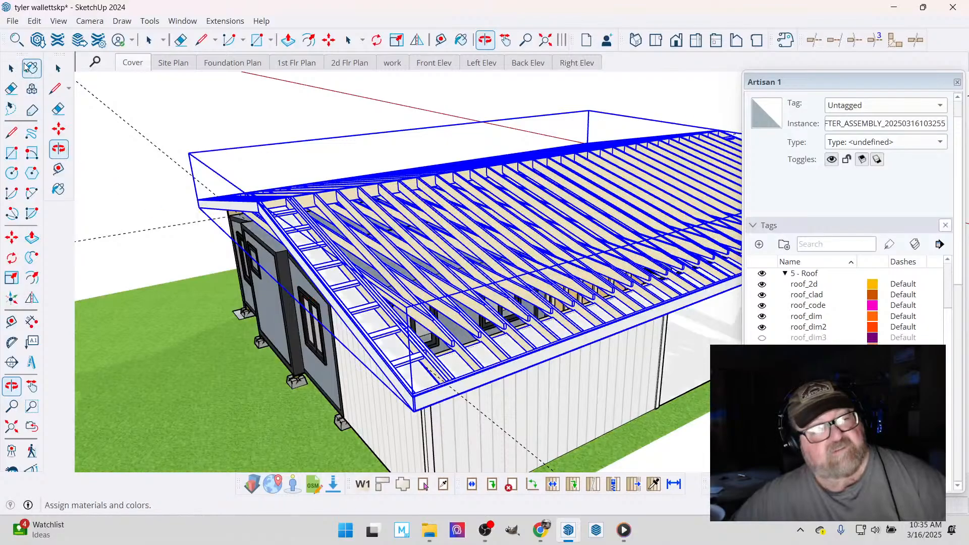
{"action": "key", "text": "space"}
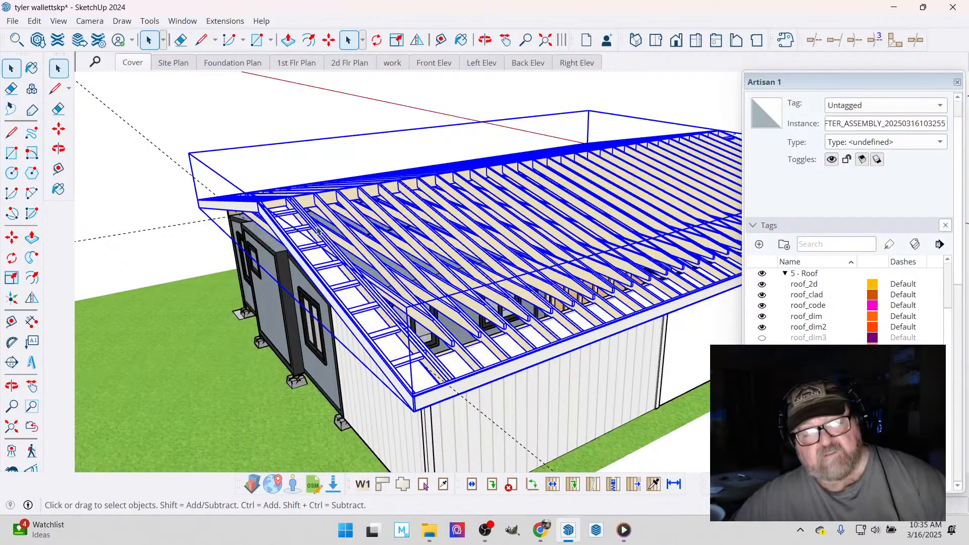
{"action": "right_click", "coordinate": [318, 230]}
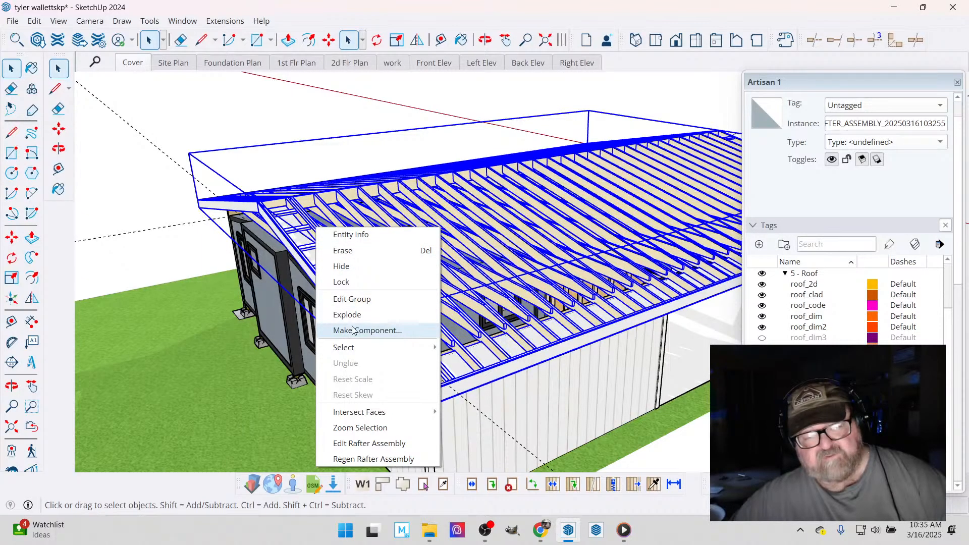
{"action": "left_click", "coordinate": [388, 447]}
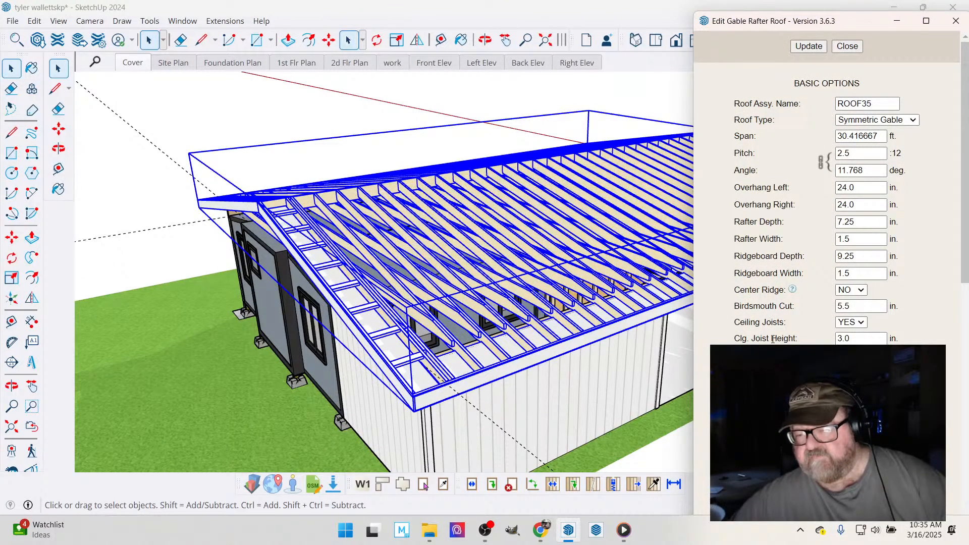
{"action": "scroll", "coordinate": [772, 339], "scroll_direction": "down", "scroll_amount": 4}
{"action": "scroll", "coordinate": [788, 287], "scroll_direction": "down", "scroll_amount": 3}
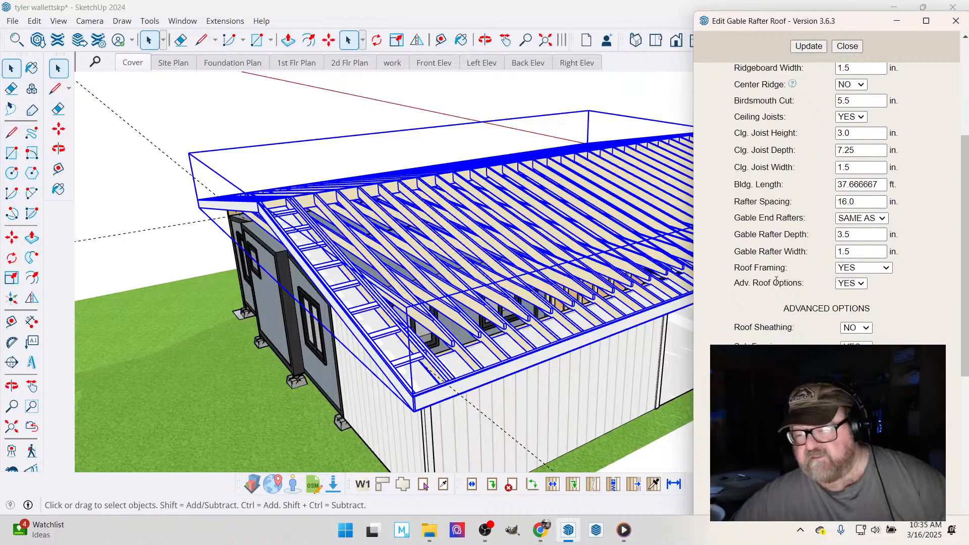
{"action": "scroll", "coordinate": [776, 286], "scroll_direction": "down", "scroll_amount": 4}
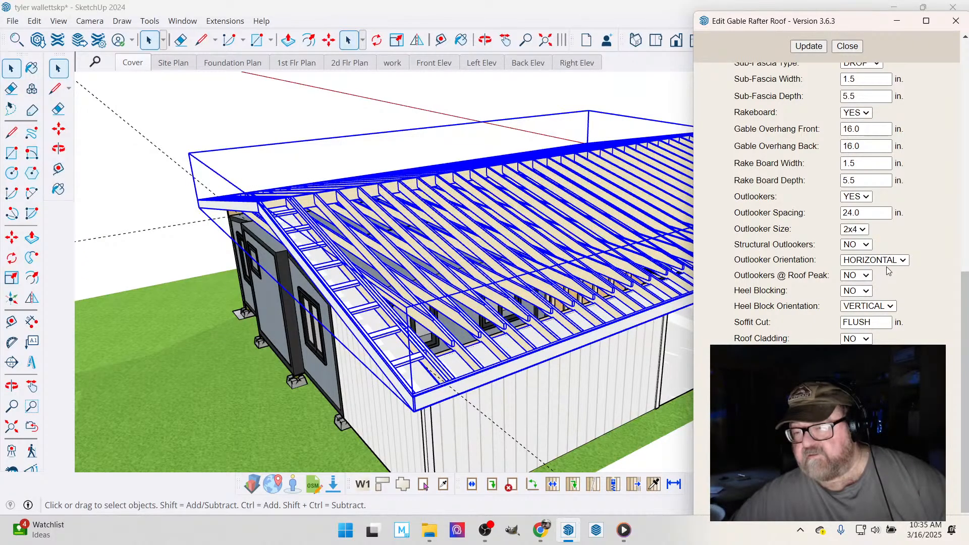
{"action": "left_click_drag", "start_coordinate": [870, 212], "coordinate": [827, 212]}
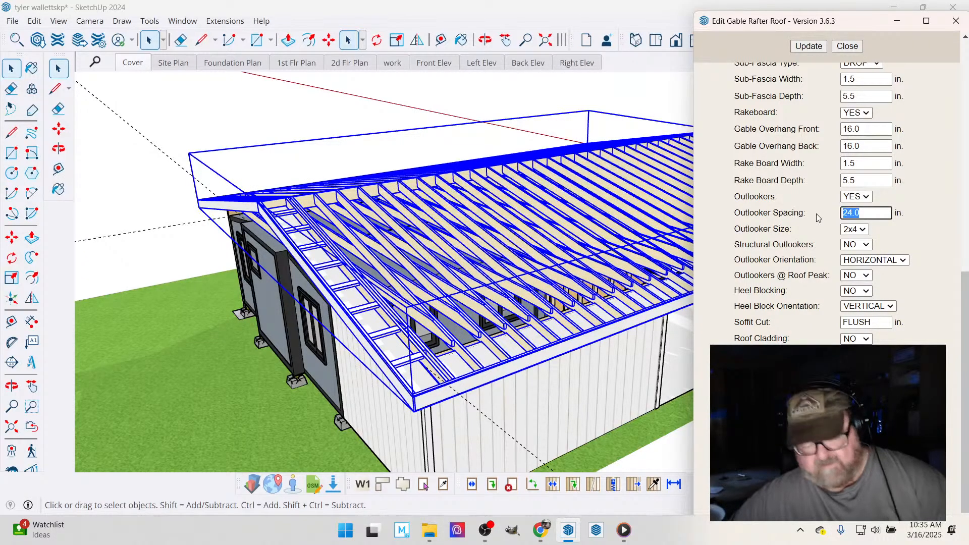
{"action": "type", "text": "36"}
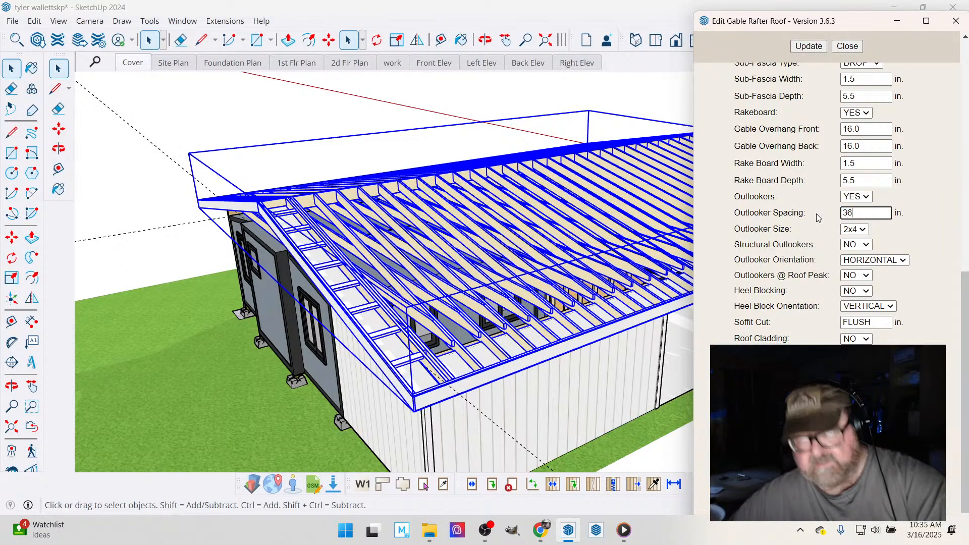
{"action": "left_click", "coordinate": [809, 46]}
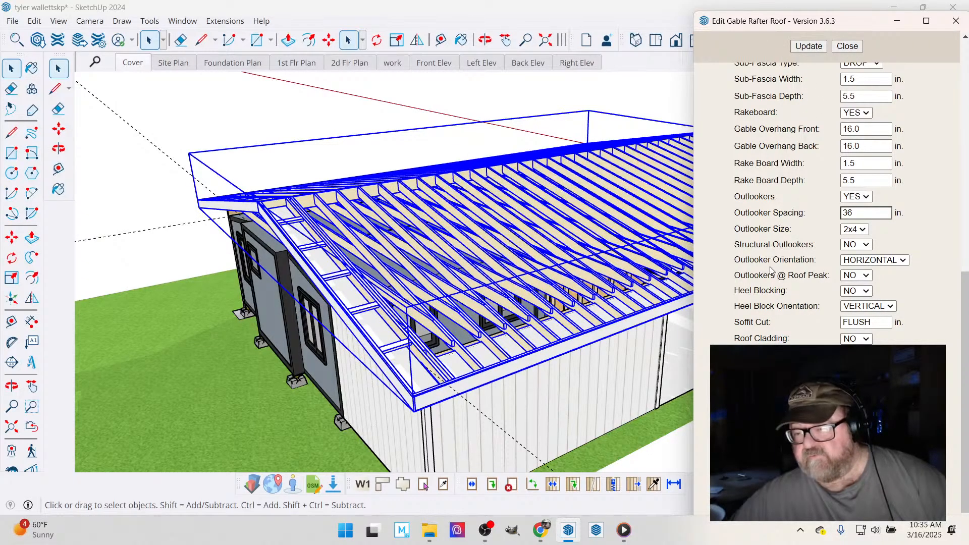
- Set the roof assembly's back gable overhang to 24 in. and update the roof
{"action": "scroll", "coordinate": [823, 303], "scroll_direction": "up", "scroll_amount": 2}
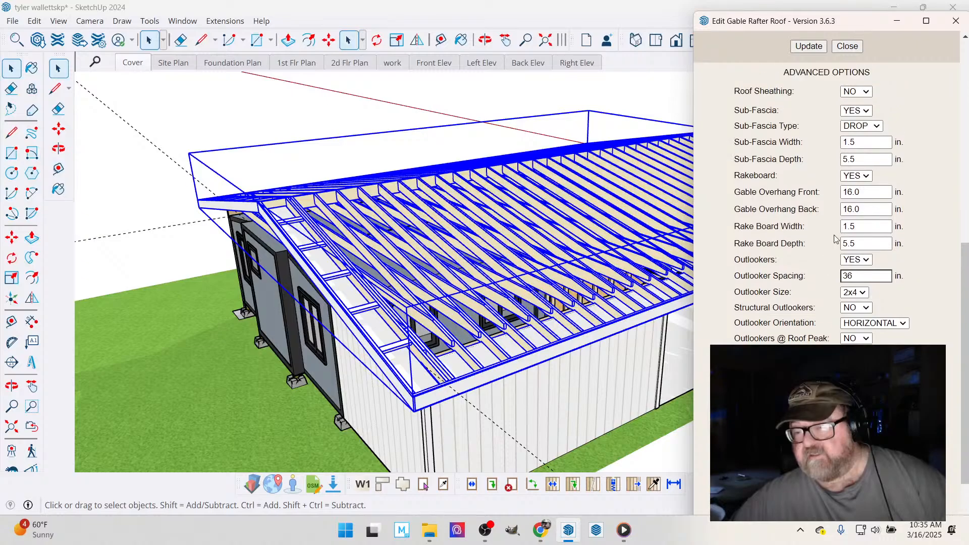
{"action": "left_click", "coordinate": [828, 210]}
{"action": "type", "text": "24"}
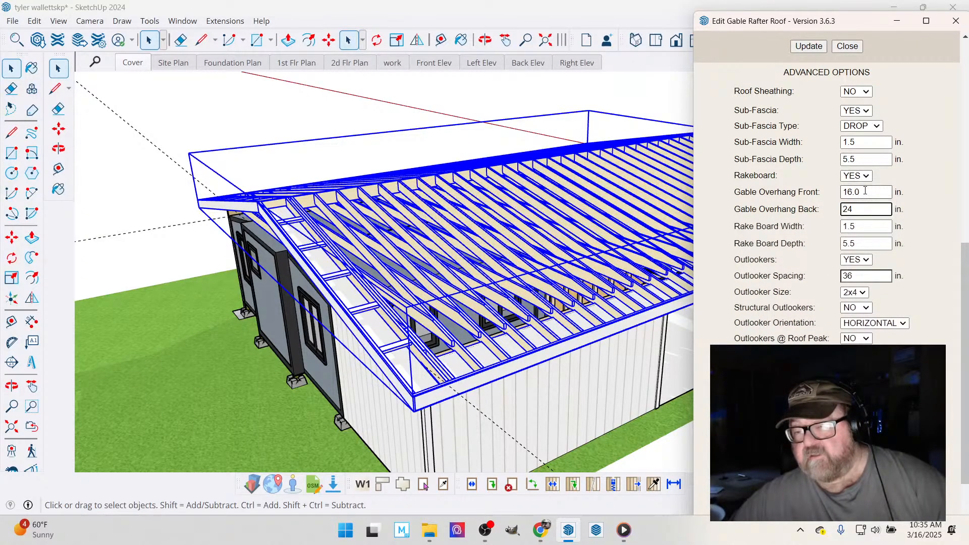
{"action": "left_click", "coordinate": [806, 46]}
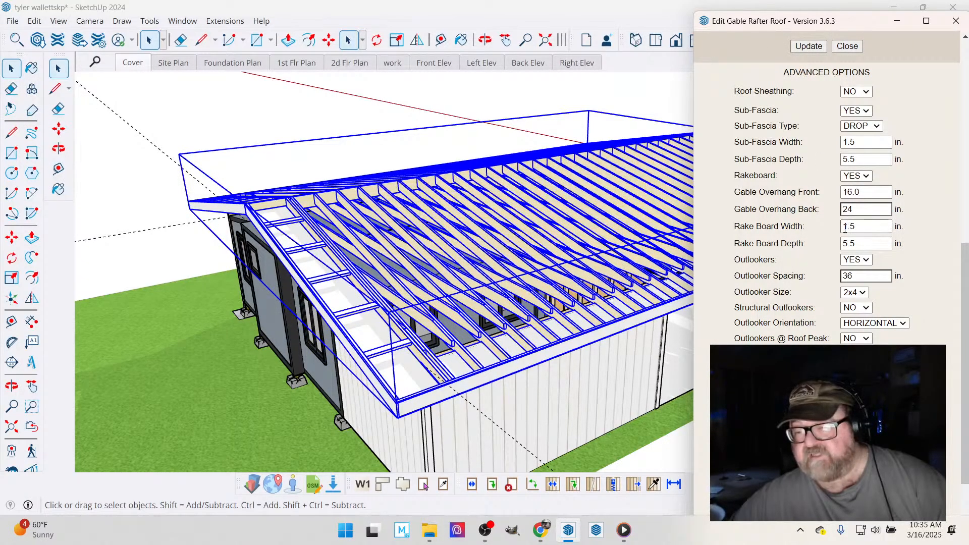
- Set the front gable overhang to 24 in. and the back gable overhang to 30 in., update the roof, and finish editing it
{"action": "double_click", "coordinate": [841, 193]}
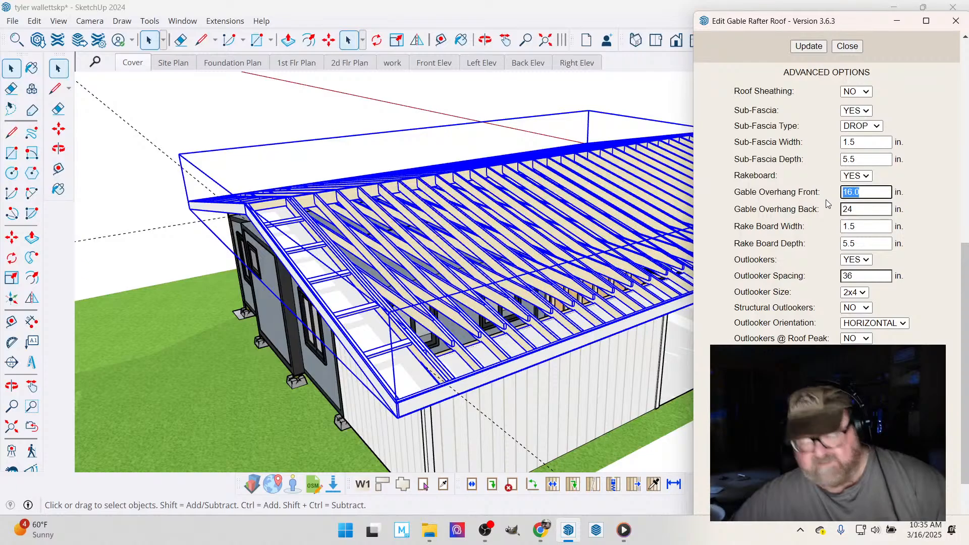
{"action": "type", "text": "3"}
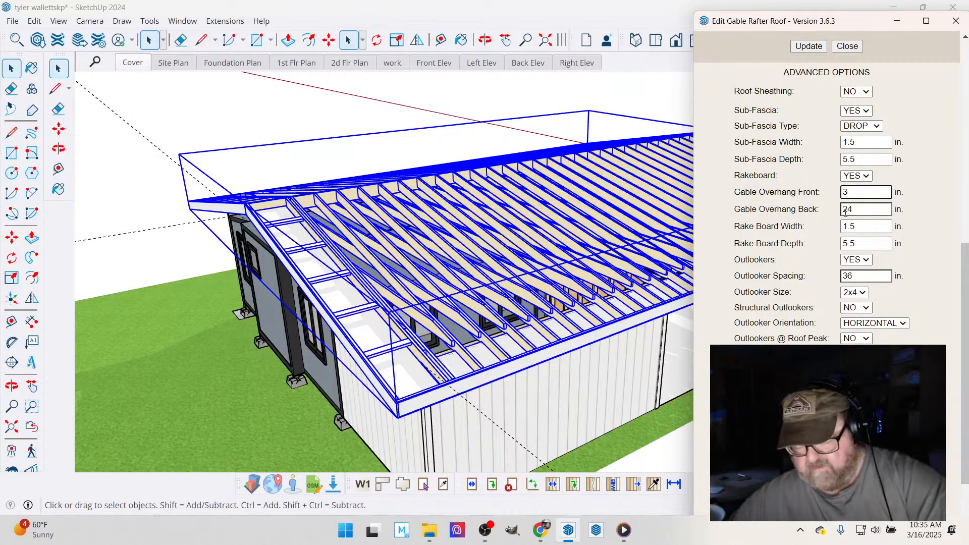
{"action": "key", "text": "BackSpace"}
{"action": "type", "text": "24"}
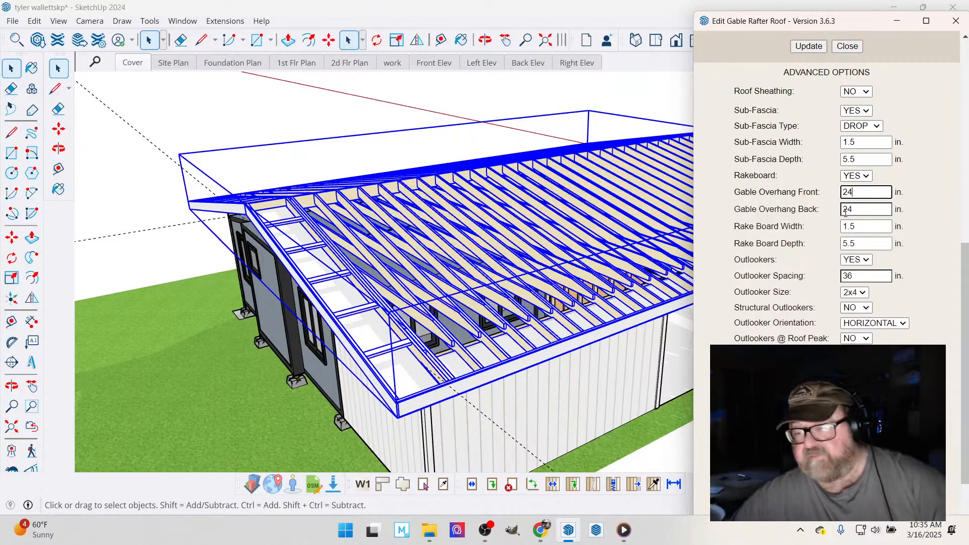
{"action": "left_click", "coordinate": [863, 211]}
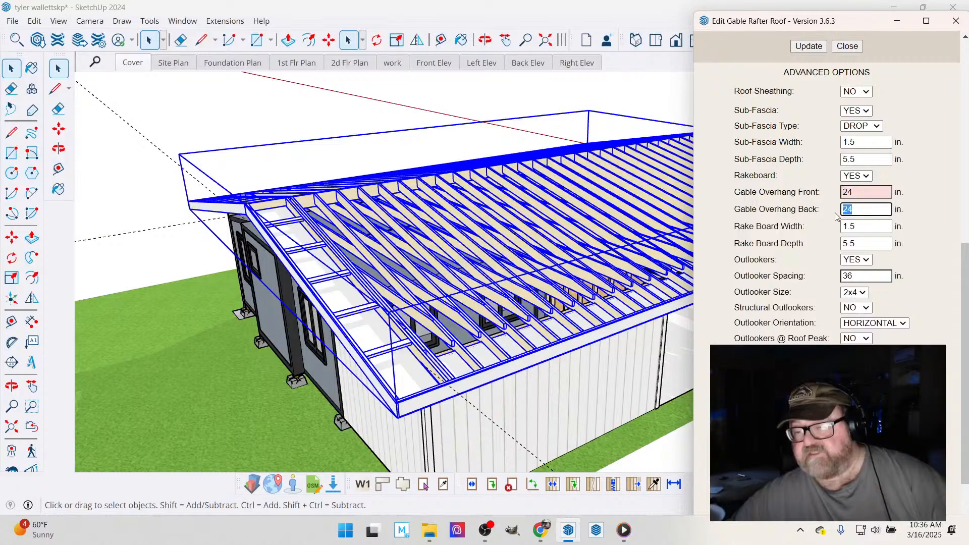
{"action": "type", "text": "30"}
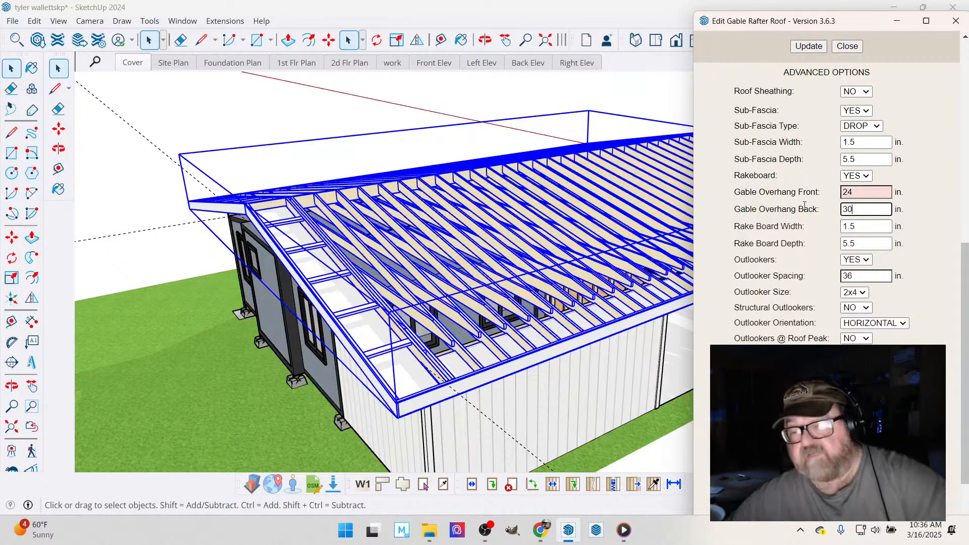
{"action": "left_click", "coordinate": [808, 46]}
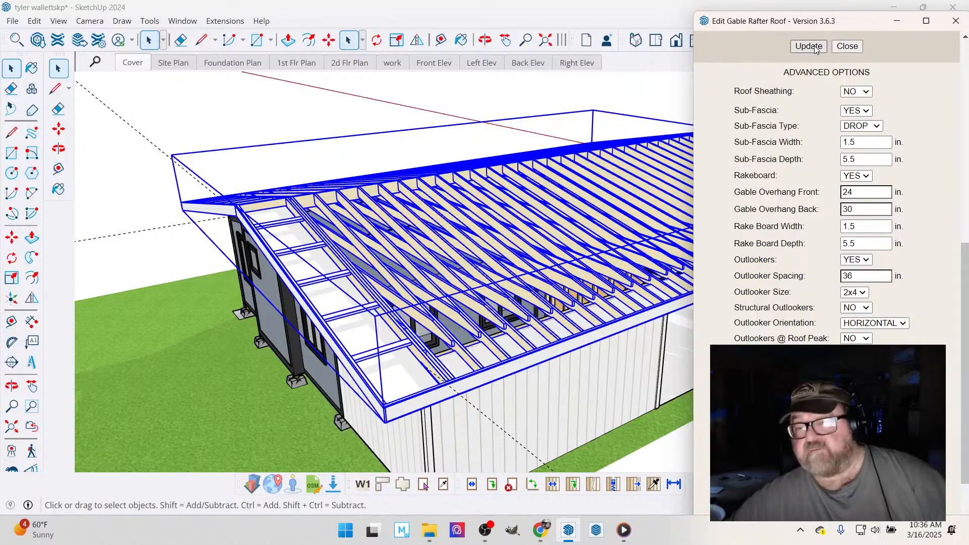
{"action": "left_click", "coordinate": [847, 46]}
- Examine the extended gable overhangs from below and around the building, from the back end to the open porch end
{"action": "left_click", "coordinate": [485, 40]}
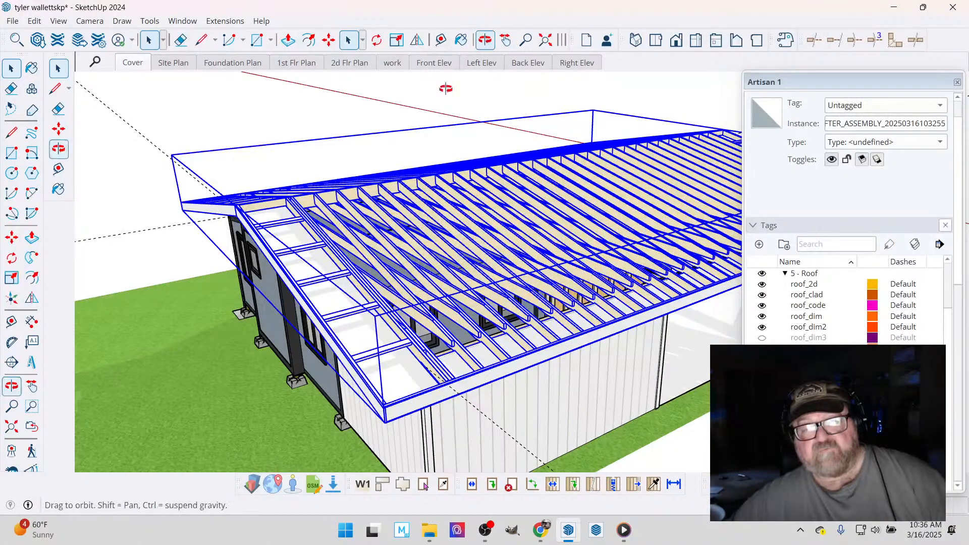
{"action": "left_click_drag", "start_coordinate": [370, 245], "coordinate": [312, 212]}
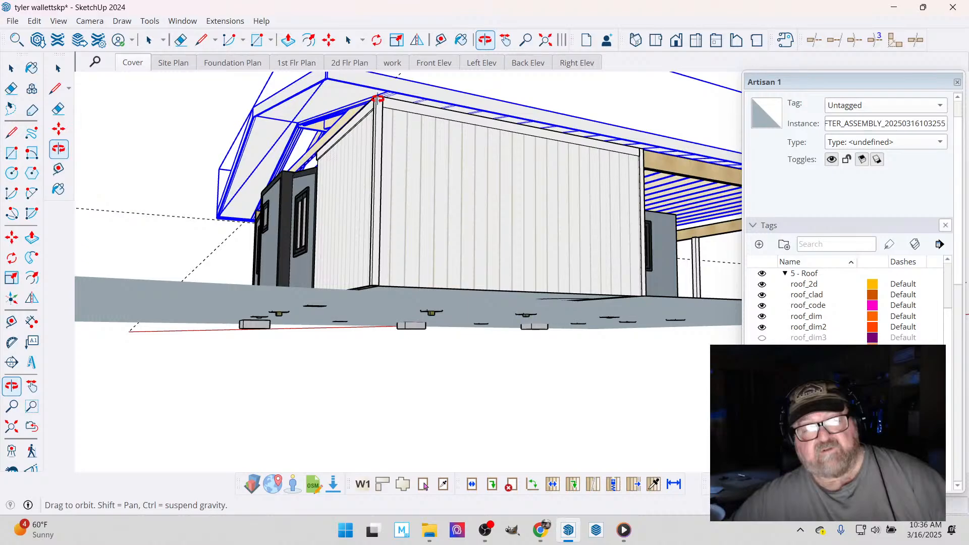
{"action": "left_click_drag", "start_coordinate": [378, 98], "coordinate": [363, 129]}
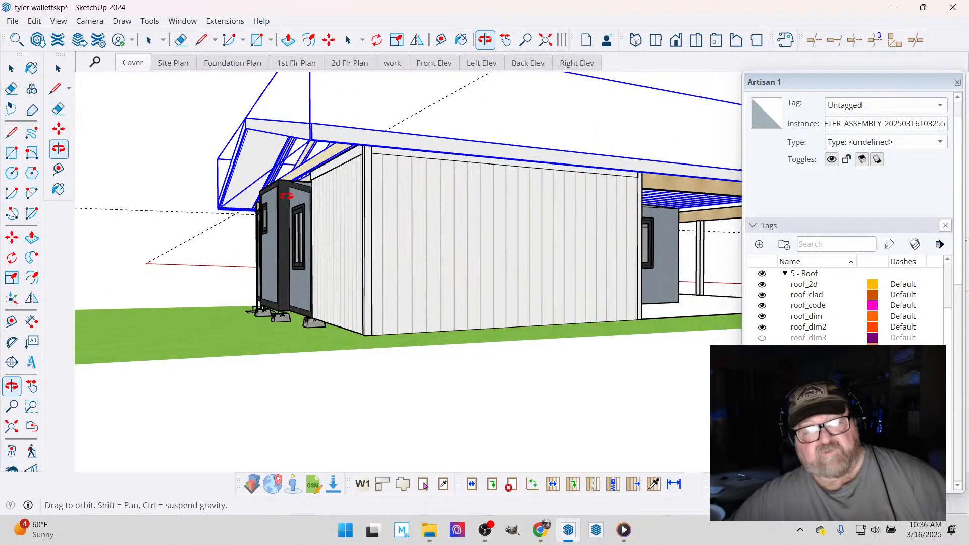
{"action": "left_click_drag", "start_coordinate": [286, 196], "coordinate": [136, 269]}
{"action": "left_click_drag", "start_coordinate": [400, 243], "coordinate": [247, 227]}
{"action": "scroll", "coordinate": [653, 266], "scroll_direction": "up", "scroll_amount": 3}
{"action": "left_click_drag", "start_coordinate": [596, 247], "coordinate": [380, 237]}
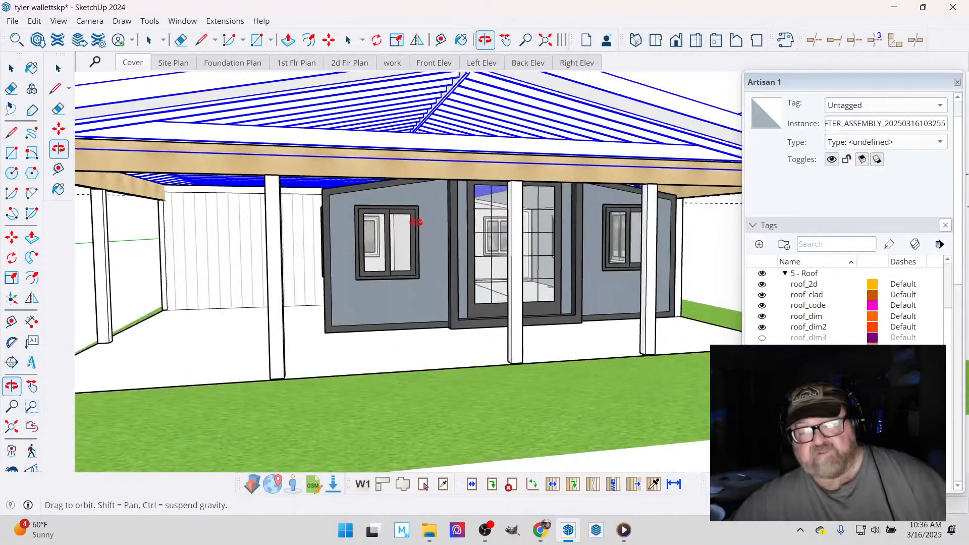
{"action": "left_click_drag", "start_coordinate": [472, 238], "coordinate": [408, 323]}
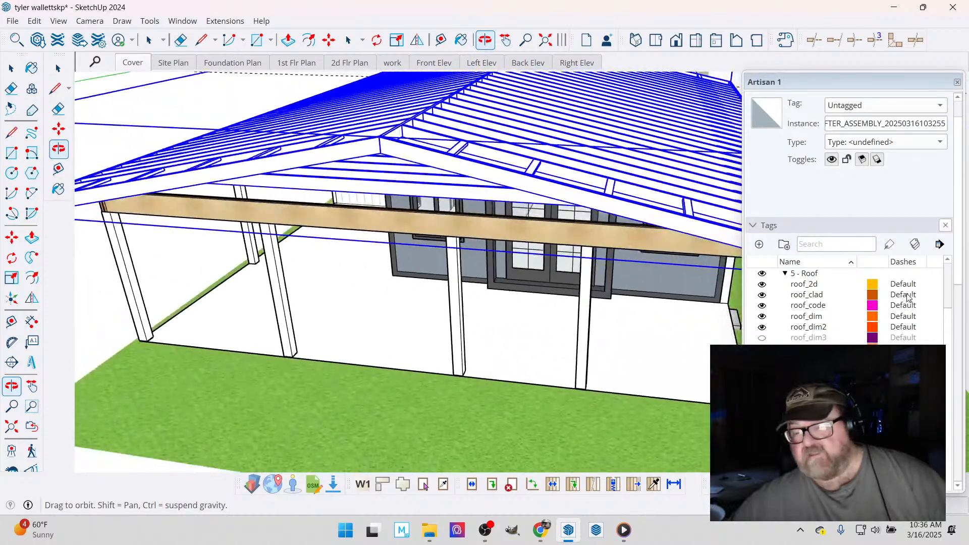
- Collapse the tag and material settings and turn off the model's shadows
{"action": "left_click", "coordinate": [753, 226]}
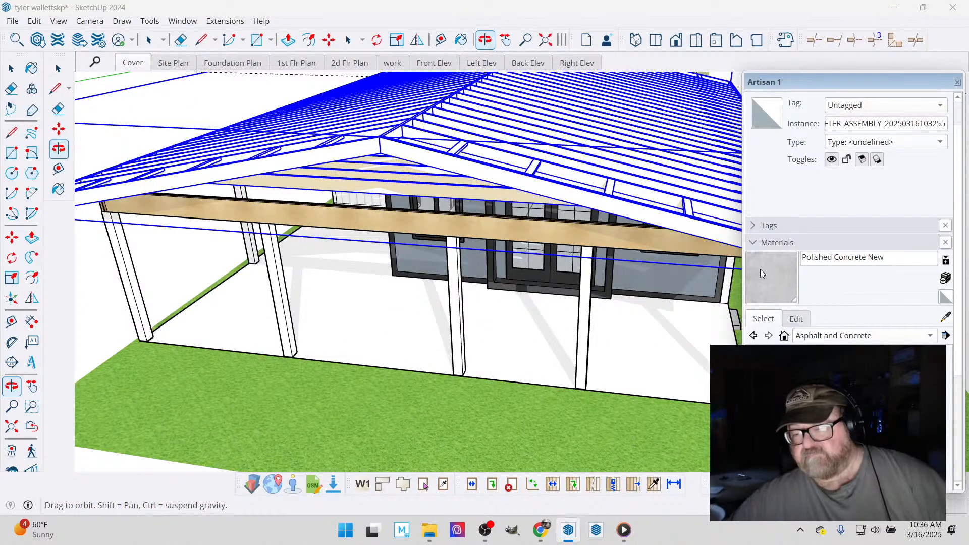
{"action": "left_click", "coordinate": [756, 244]}
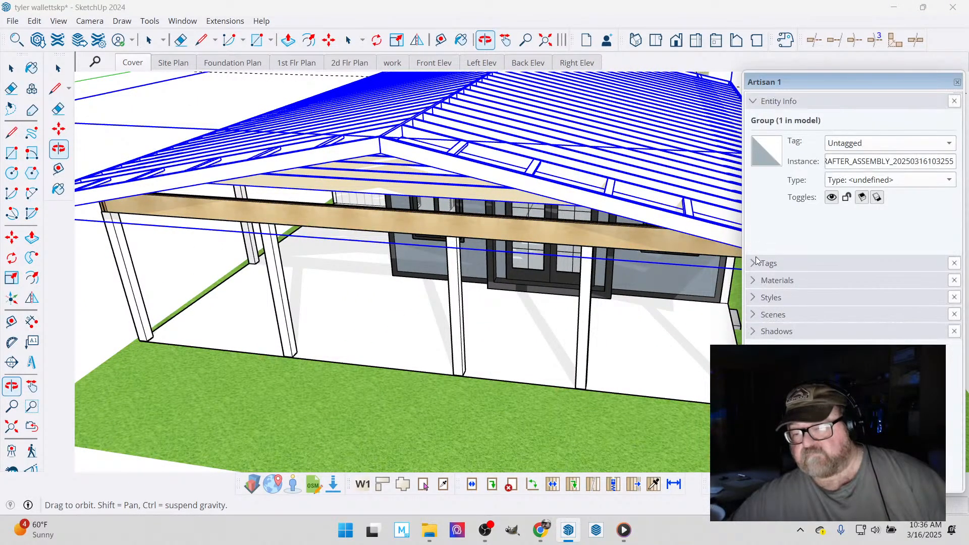
{"action": "left_click", "coordinate": [752, 332]}
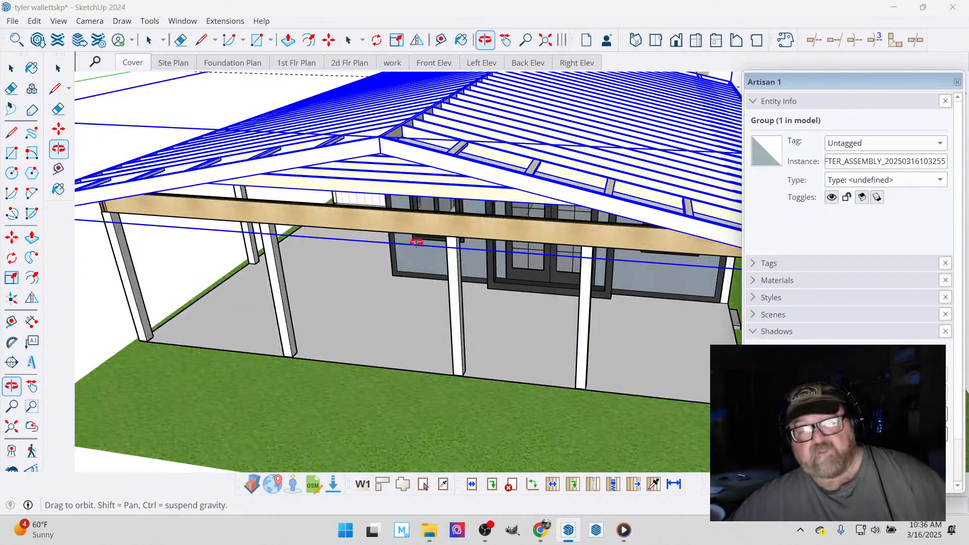
- View the porch-end gable and open the gable rafter roof assembly for editing
{"action": "scroll", "coordinate": [416, 242], "scroll_direction": "down", "scroll_amount": 4}
{"action": "middle_click_drag", "start_coordinate": [432, 204], "coordinate": [599, 208]}
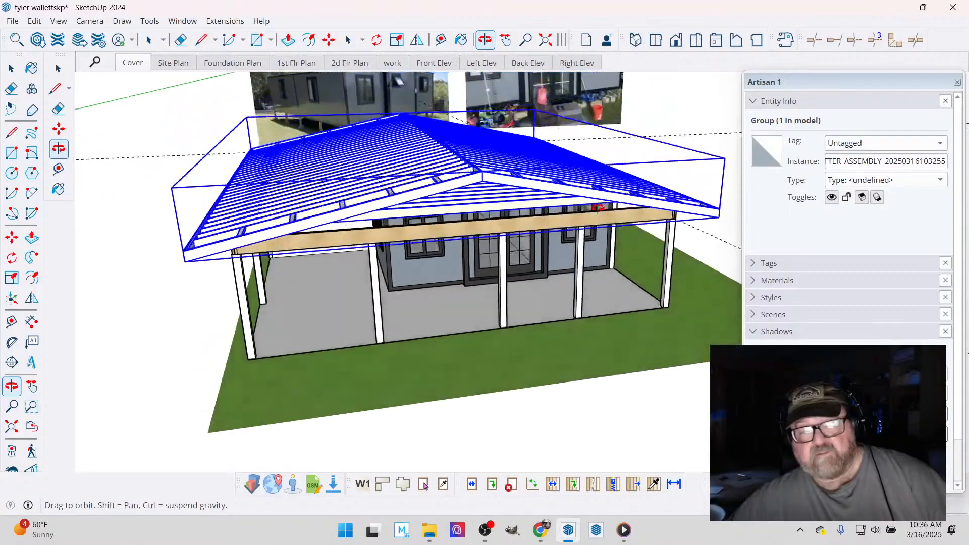
{"action": "scroll", "coordinate": [480, 228], "scroll_direction": "up", "scroll_amount": 3}
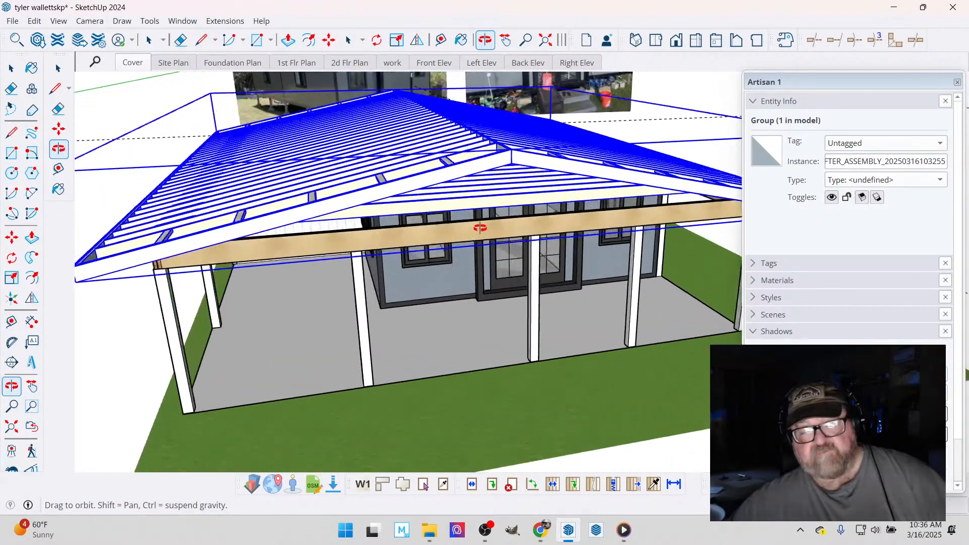
{"action": "middle_click_drag", "start_coordinate": [480, 228], "coordinate": [356, 237]}
{"action": "left_click", "coordinate": [6, 72]}
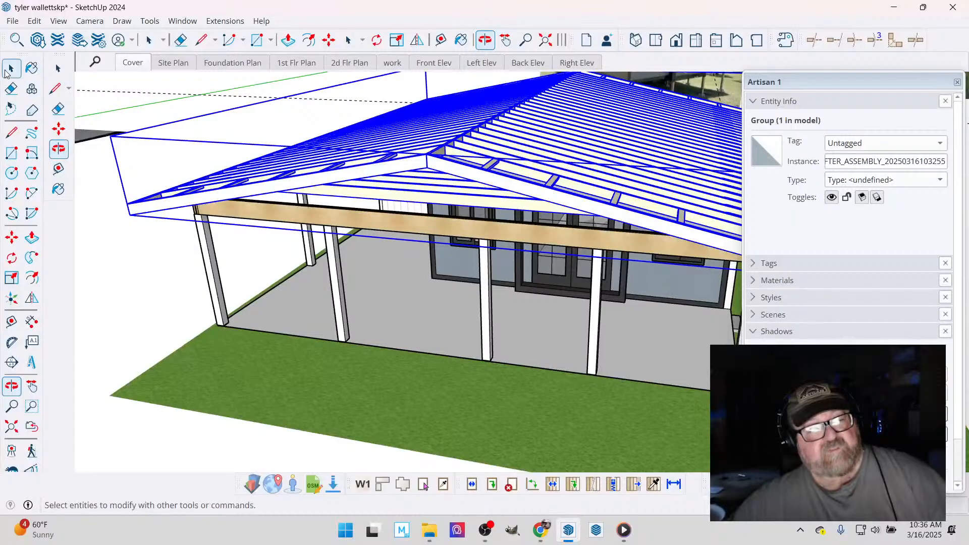
{"action": "left_click", "coordinate": [6, 72]}
{"action": "right_click", "coordinate": [476, 134]}
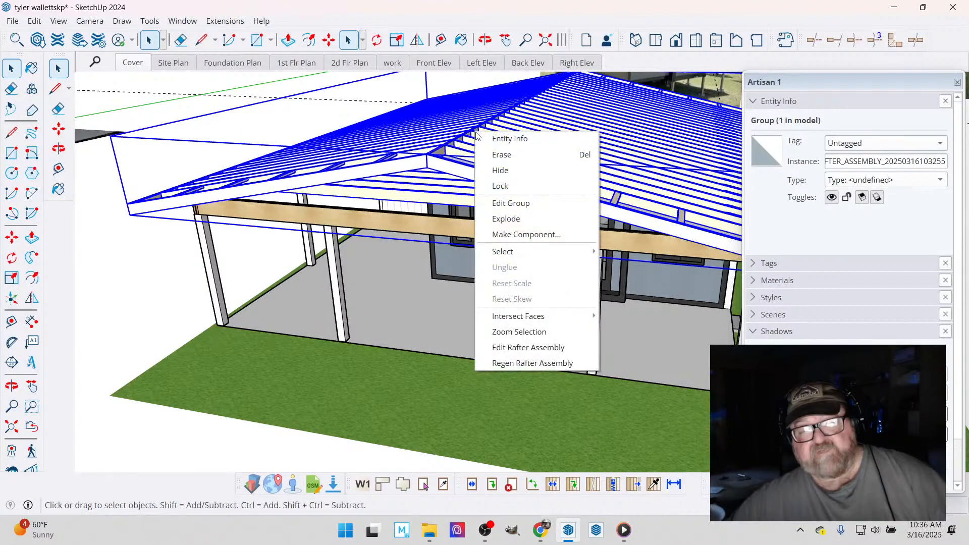
{"action": "left_click", "coordinate": [524, 343]}
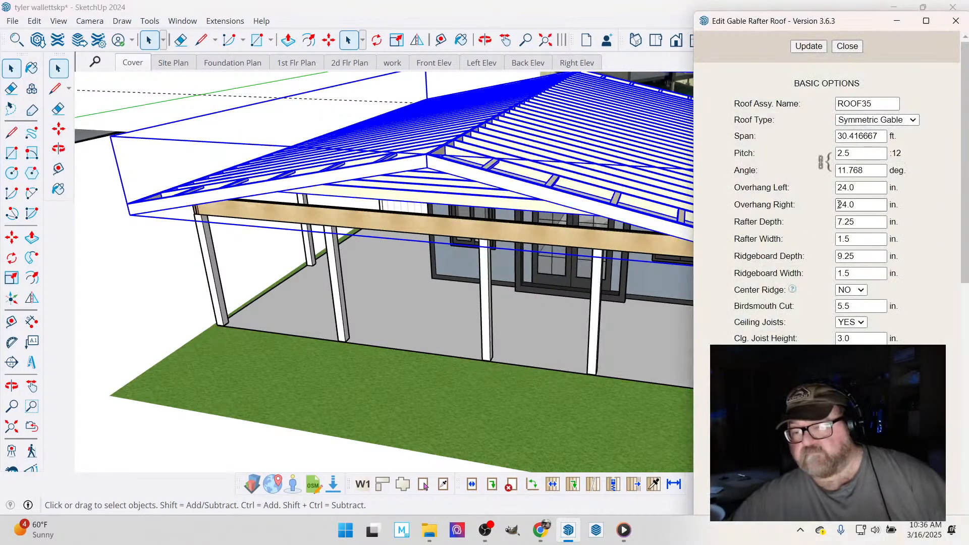
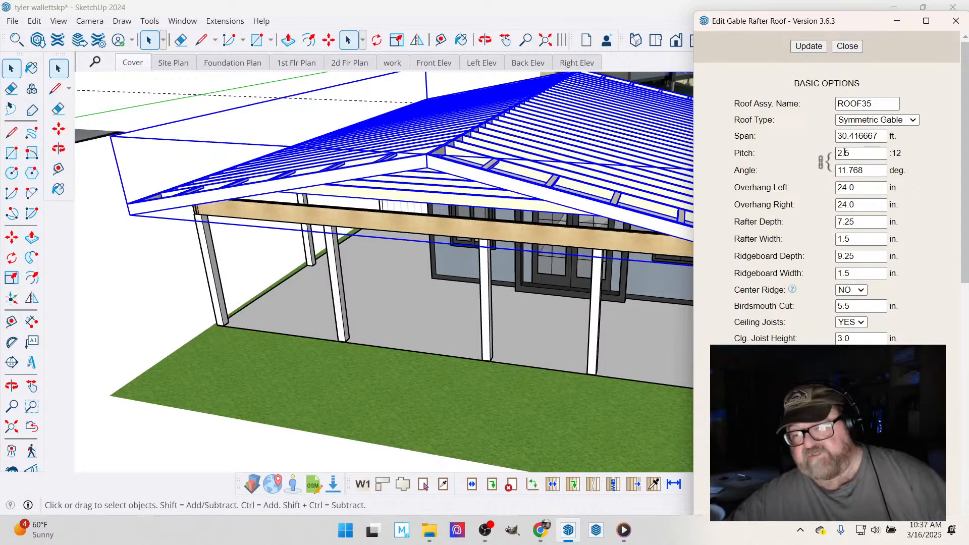
- Set the gable rafter roof's pitch to 2/12, update the assembly and finish editing it
{"action": "left_click", "coordinate": [850, 152]}
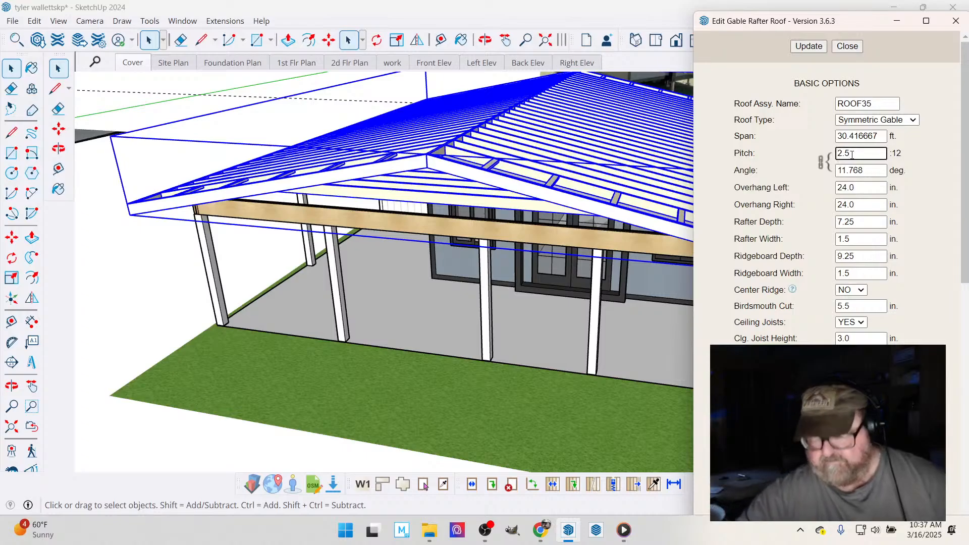
{"action": "key", "text": "BackSpace"}
{"action": "key", "text": "BackSpace"}
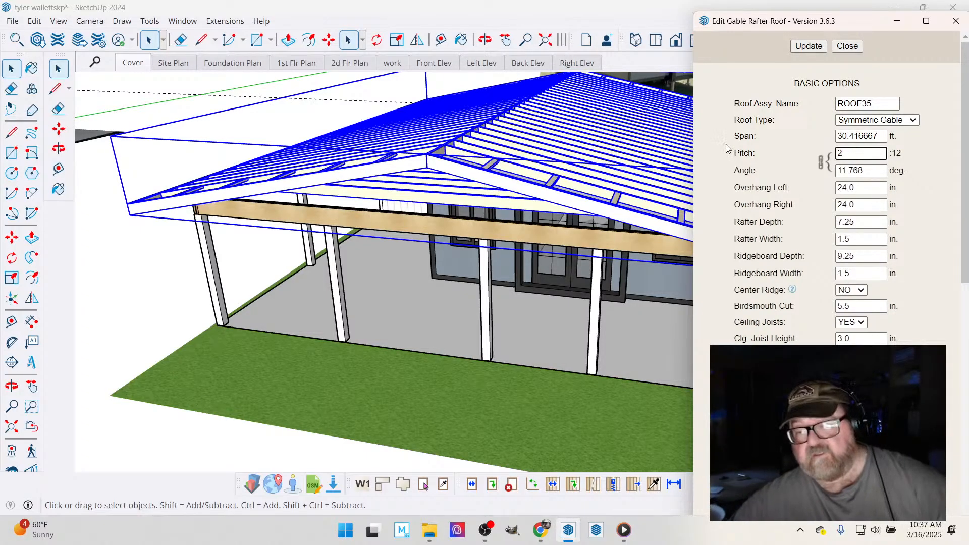
{"action": "left_click", "coordinate": [808, 47]}
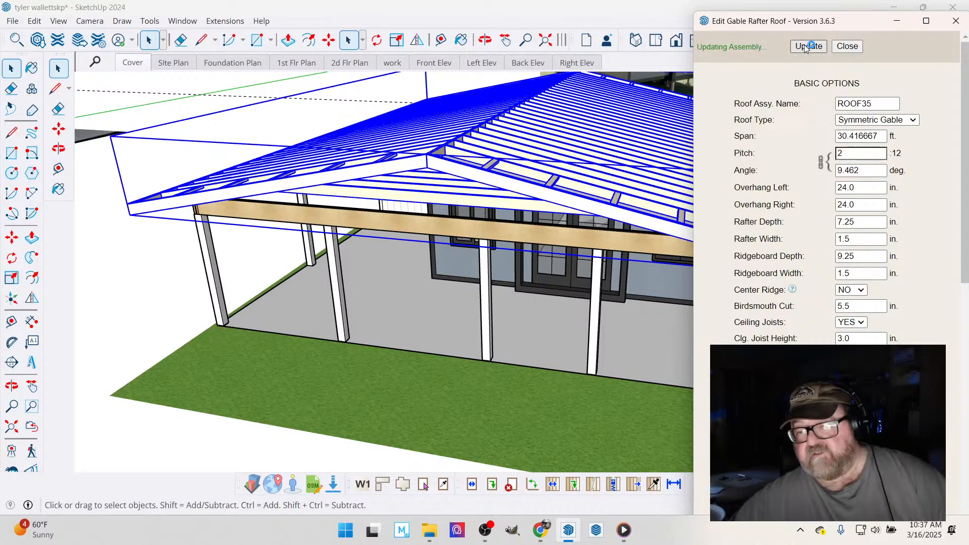
{"action": "left_click", "coordinate": [848, 46]}
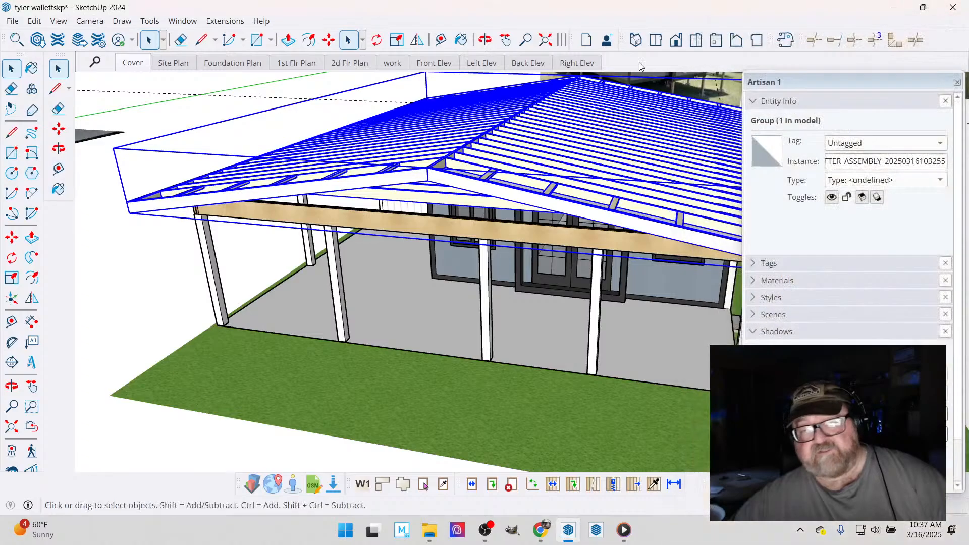
- Examine the lowered roof from both long sides and the open porch end of the building
{"action": "left_click", "coordinate": [485, 39]}
{"action": "left_click_drag", "start_coordinate": [504, 121], "coordinate": [609, 109]}
{"action": "left_click_drag", "start_coordinate": [495, 133], "coordinate": [396, 99]}
{"action": "left_click_drag", "start_coordinate": [420, 190], "coordinate": [523, 165]}
{"action": "scroll", "coordinate": [523, 165], "scroll_direction": "down", "scroll_amount": 3}
{"action": "left_click_drag", "start_coordinate": [590, 198], "coordinate": [637, 176]}
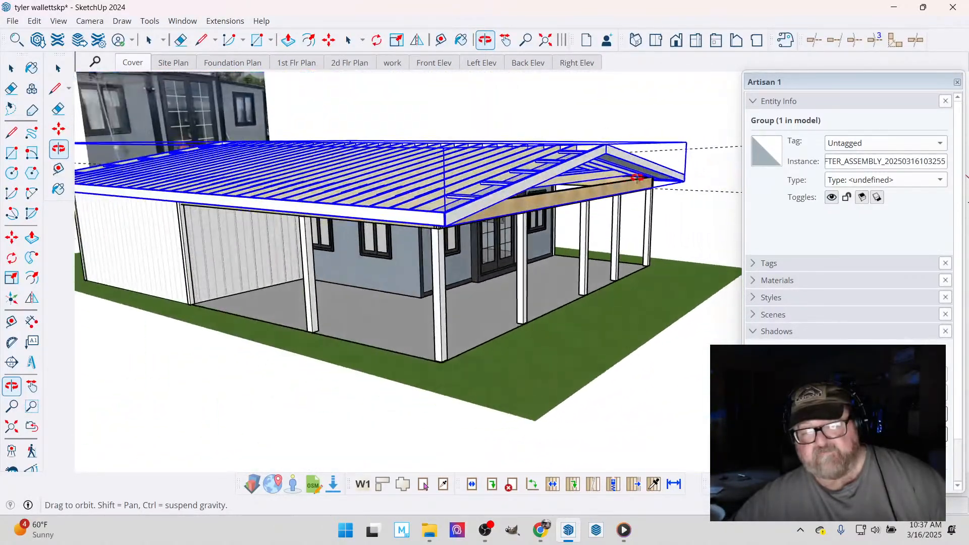
{"action": "left_click_drag", "start_coordinate": [535, 170], "coordinate": [376, 206]}
- Reopen the gable rafter roof for editing, enable roof cladding with the corrugated_metal material, and update the assembly
{"action": "left_click", "coordinate": [11, 67]}
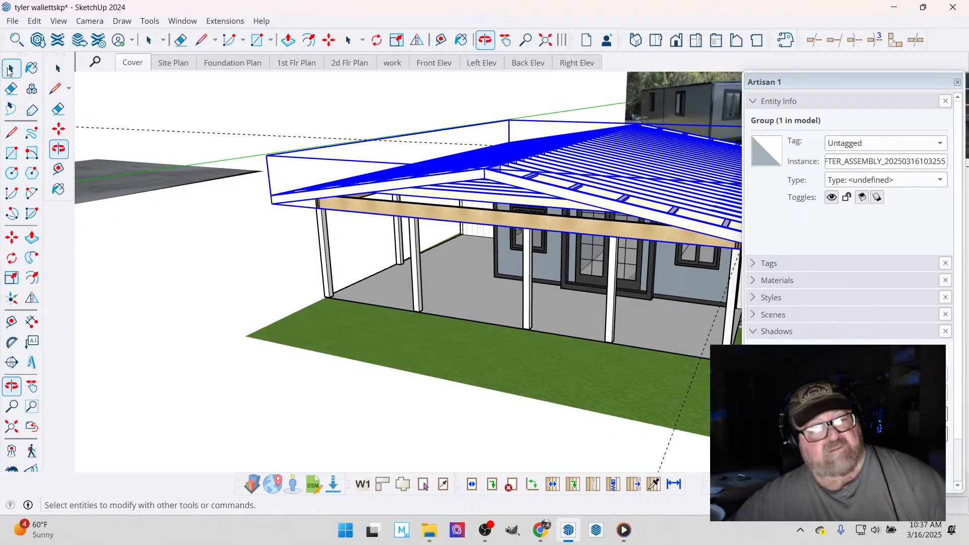
{"action": "right_click", "coordinate": [518, 171]}
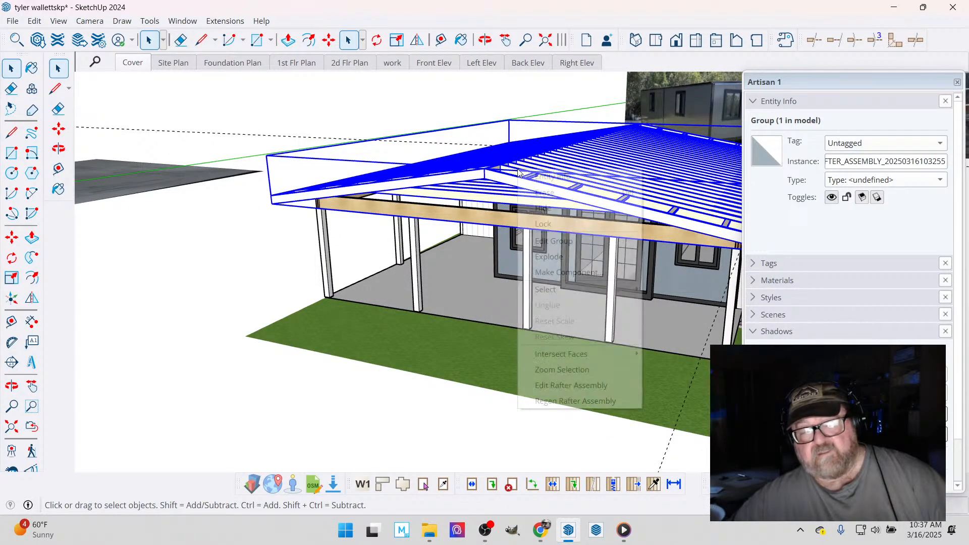
{"action": "left_click", "coordinate": [568, 386]}
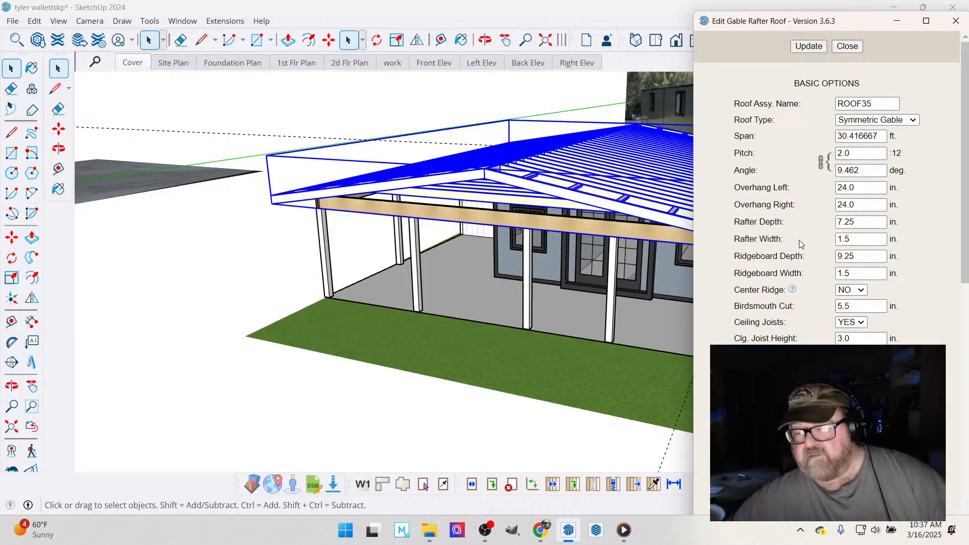
{"action": "scroll", "coordinate": [800, 242], "scroll_direction": "down", "scroll_amount": 5}
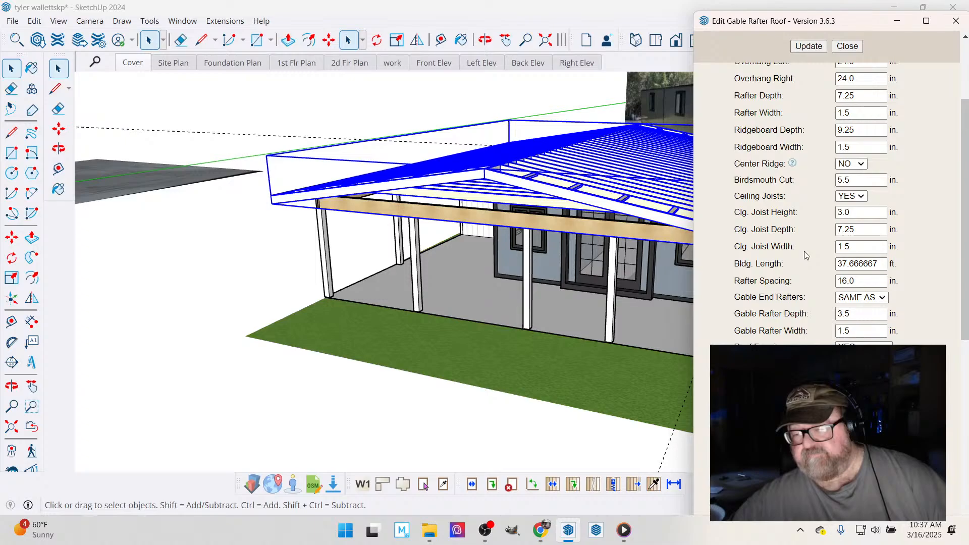
{"action": "scroll", "coordinate": [806, 255], "scroll_direction": "down", "scroll_amount": 7}
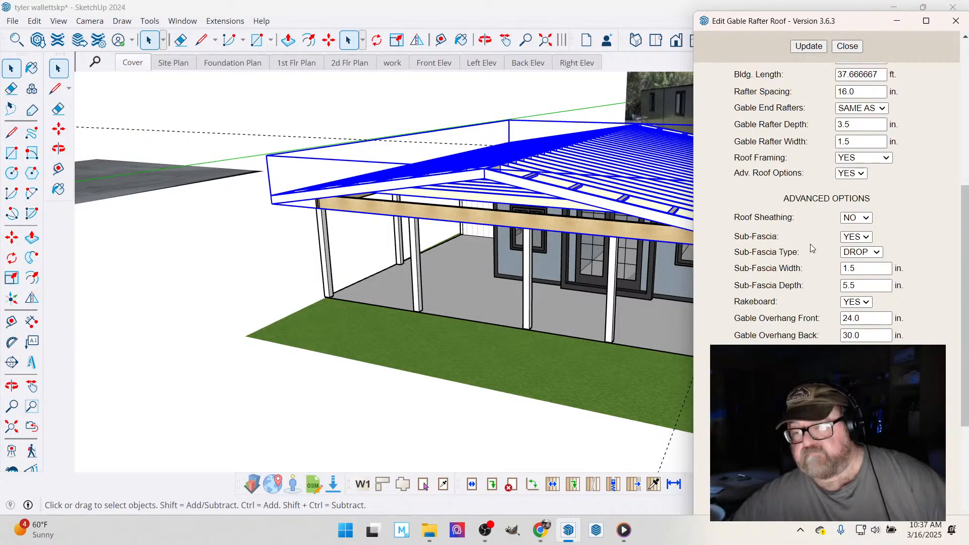
{"action": "scroll", "coordinate": [810, 248], "scroll_direction": "down", "scroll_amount": 4}
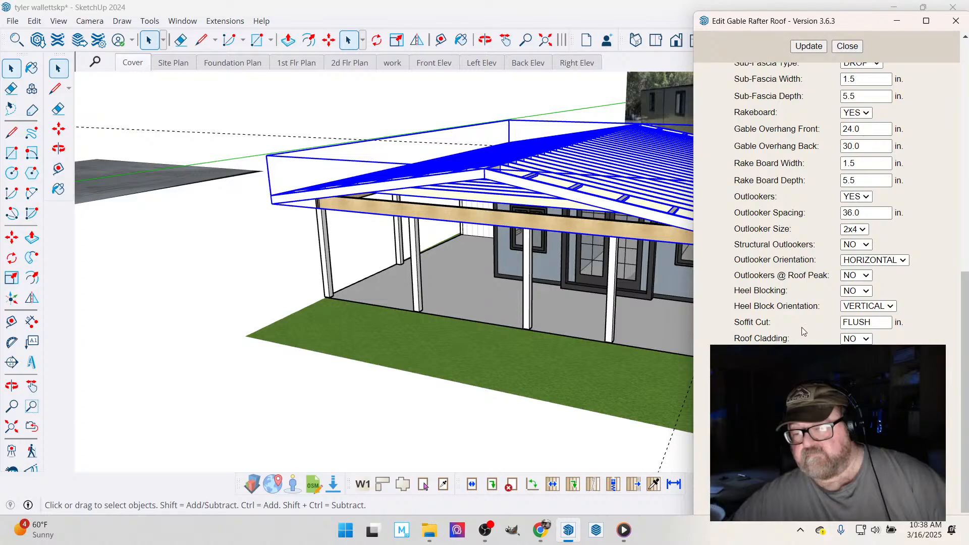
{"action": "scroll", "coordinate": [813, 322], "scroll_direction": "down", "scroll_amount": 3}
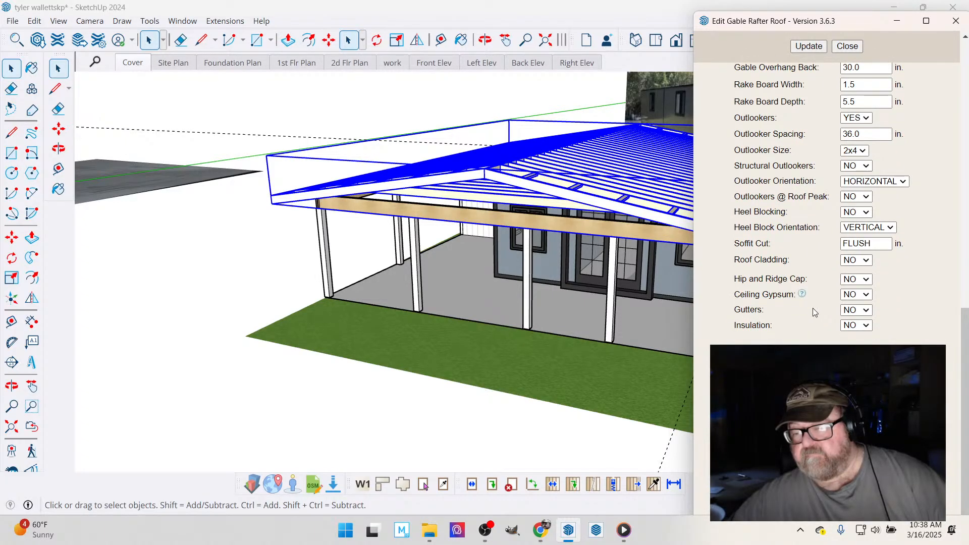
{"action": "left_click", "coordinate": [863, 260]}
{"action": "left_click", "coordinate": [862, 271]}
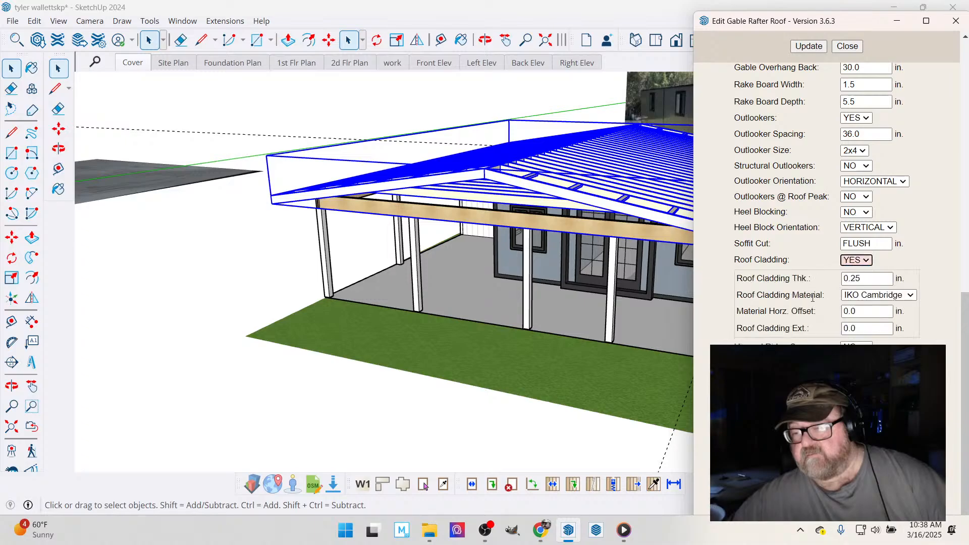
{"action": "left_click", "coordinate": [909, 295]}
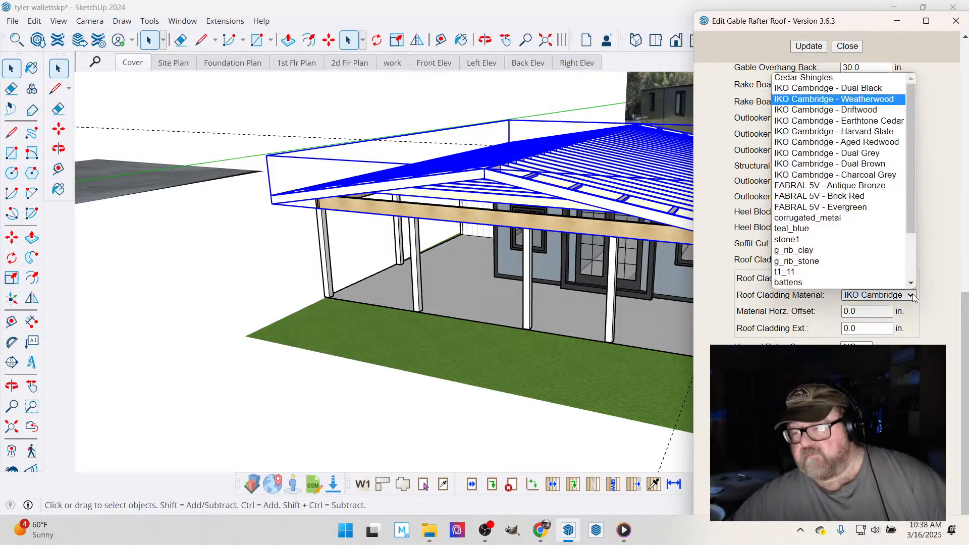
{"action": "left_click", "coordinate": [860, 218]}
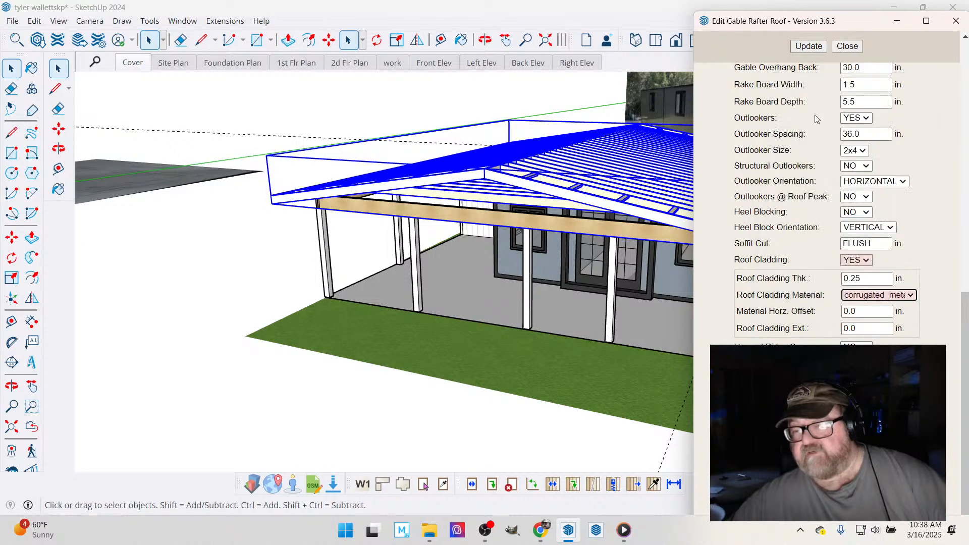
{"action": "left_click", "coordinate": [810, 47]}
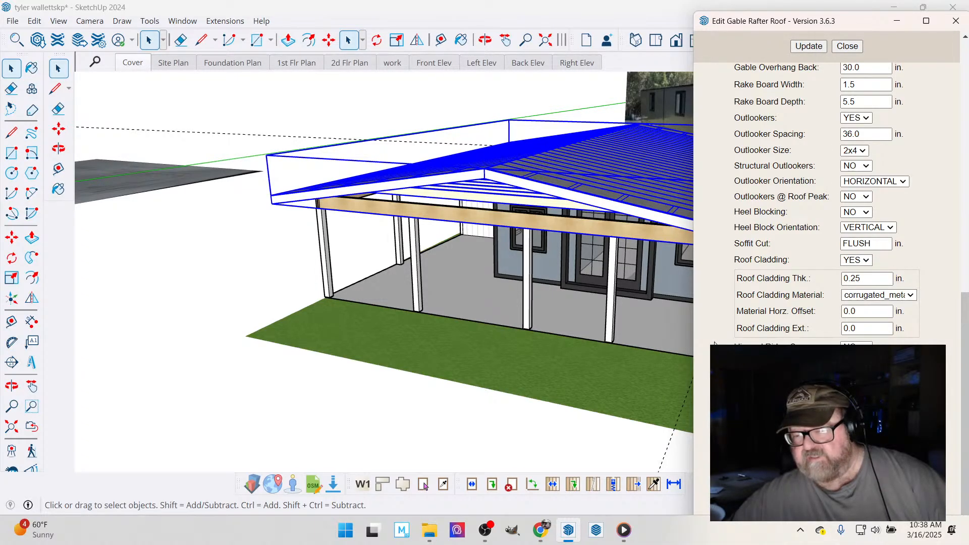
- Review the roof assembly's advanced and basic options and finish editing it
{"action": "scroll", "coordinate": [714, 345], "scroll_direction": "down", "scroll_amount": 2}
{"action": "scroll", "coordinate": [714, 319], "scroll_direction": "up", "scroll_amount": 3}
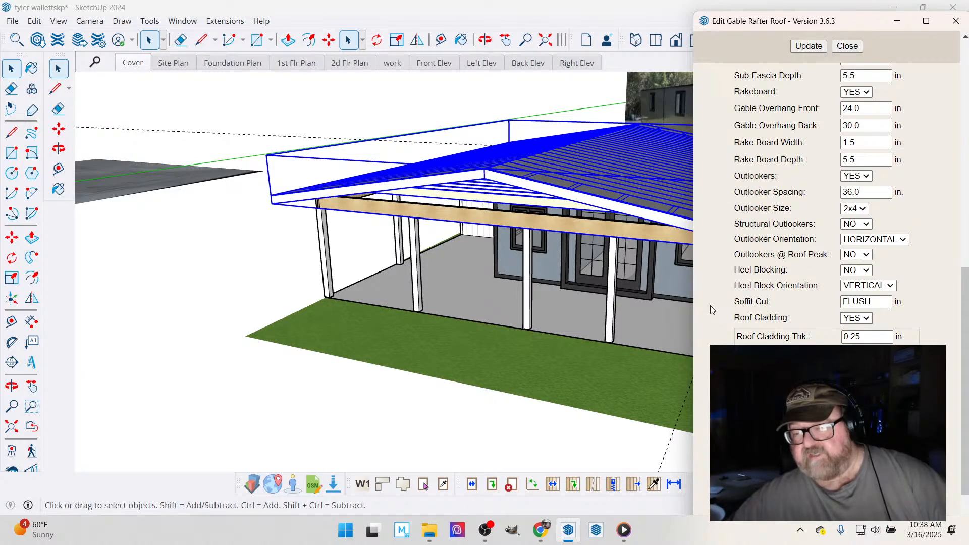
{"action": "scroll", "coordinate": [717, 301], "scroll_direction": "up", "scroll_amount": 1}
{"action": "scroll", "coordinate": [718, 301], "scroll_direction": "up", "scroll_amount": 1}
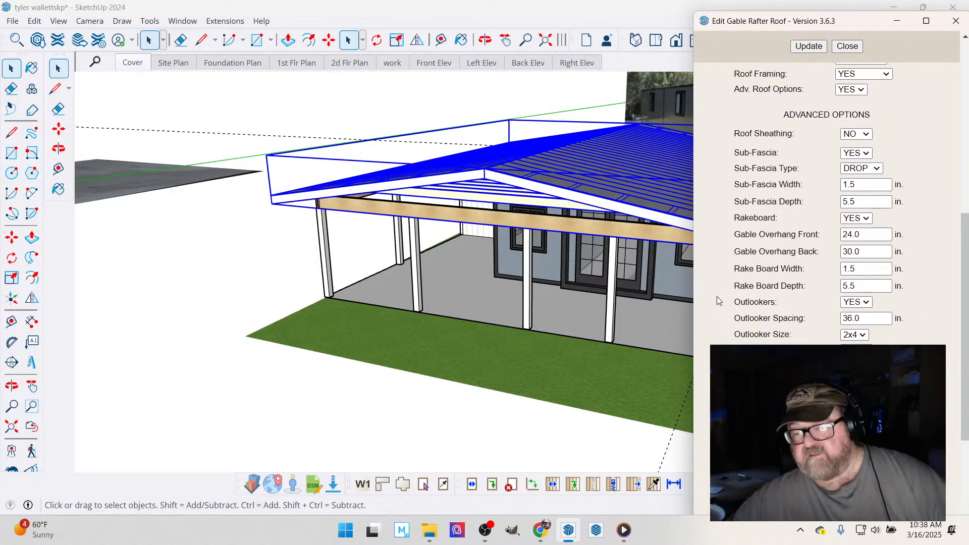
{"action": "scroll", "coordinate": [717, 300], "scroll_direction": "up", "scroll_amount": 3}
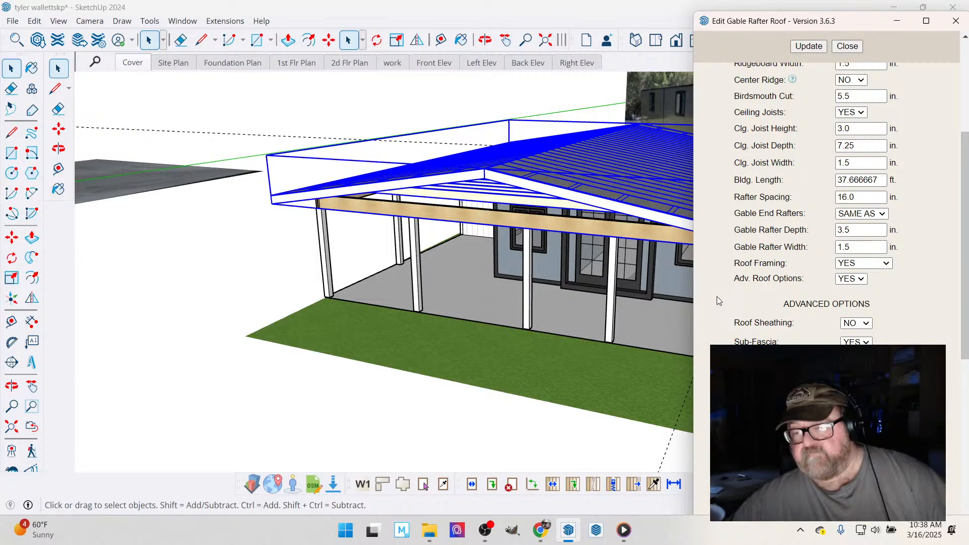
{"action": "scroll", "coordinate": [718, 301], "scroll_direction": "up", "scroll_amount": 2}
{"action": "scroll", "coordinate": [717, 301], "scroll_direction": "up", "scroll_amount": 1}
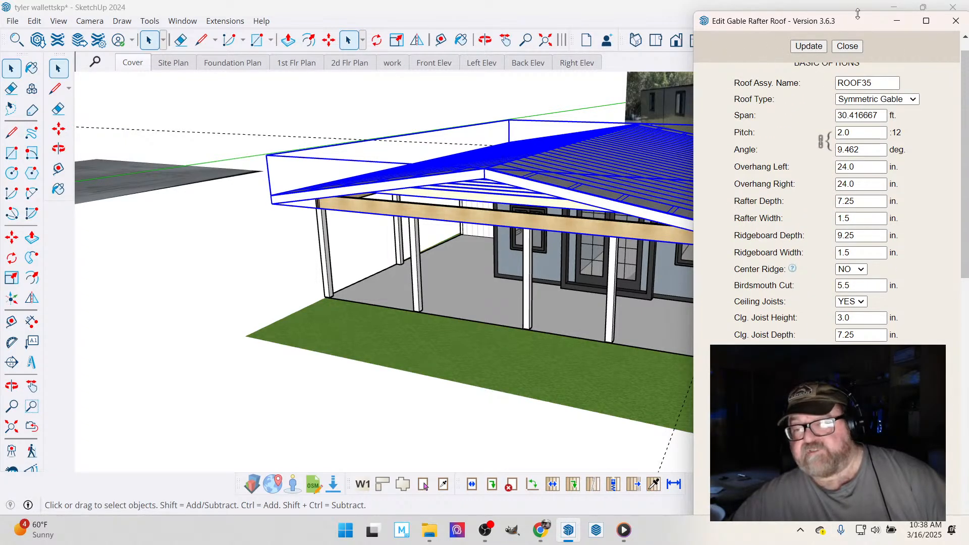
{"action": "left_click", "coordinate": [853, 46]}
- View the clad roof from the back gable end and clear the roof selection
{"action": "left_click", "coordinate": [485, 40]}
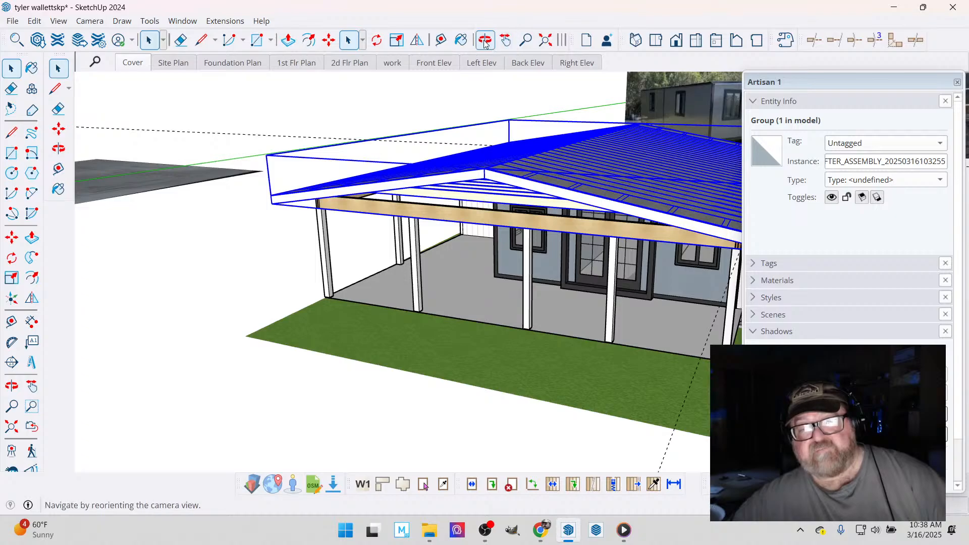
{"action": "left_click_drag", "start_coordinate": [479, 236], "coordinate": [2, 85]}
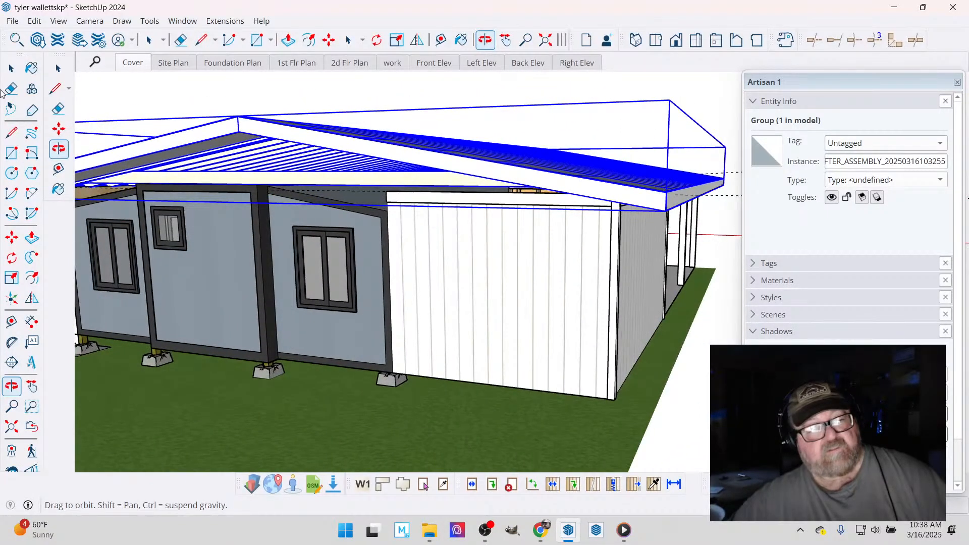
{"action": "left_click", "coordinate": [11, 69]}
{"action": "left_click", "coordinate": [124, 100]}
{"action": "scroll", "coordinate": [417, 217], "scroll_direction": "down", "scroll_amount": 1}
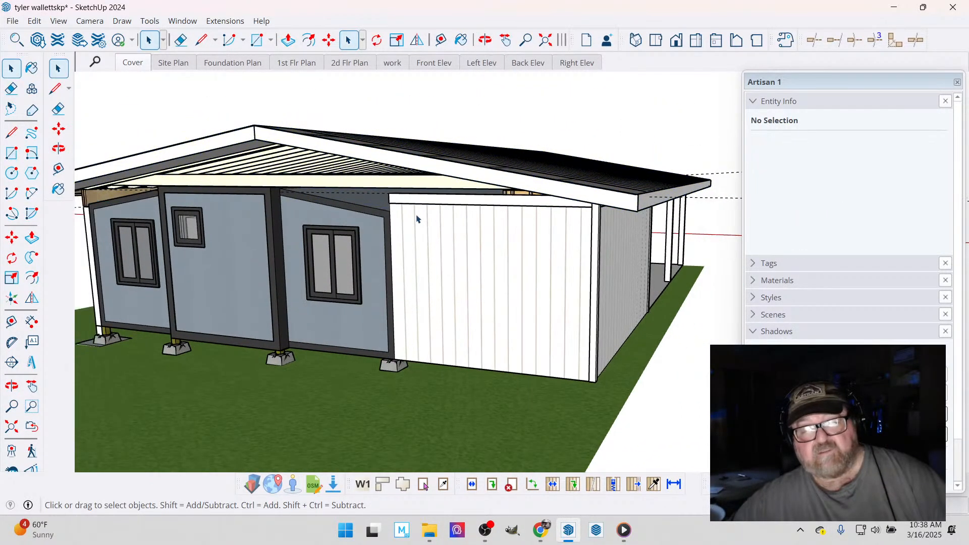
- Examine the open area under the back gable where the house corner meets the ribbed wall and ceiling joists
{"action": "left_click", "coordinate": [485, 40]}
{"action": "left_click_drag", "start_coordinate": [470, 82], "coordinate": [524, 212]}
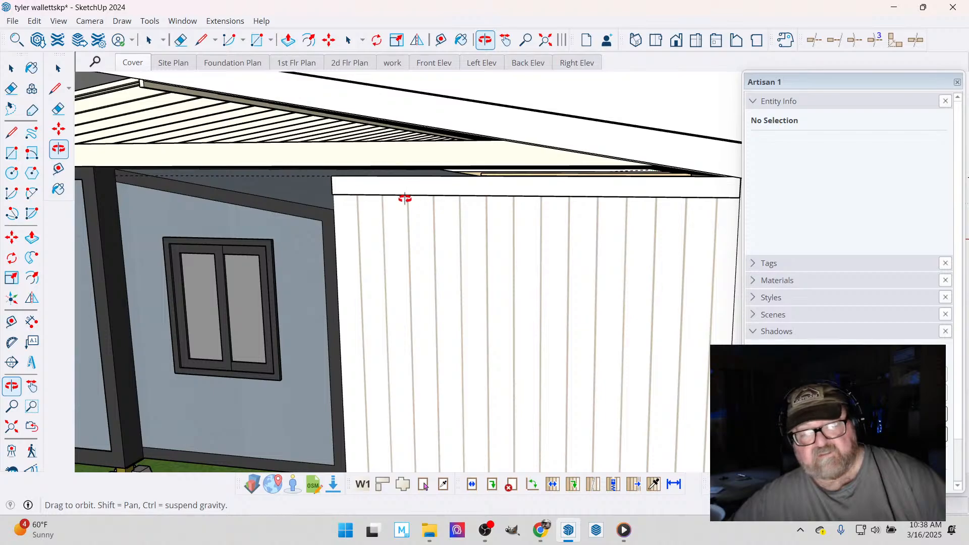
{"action": "left_click_drag", "start_coordinate": [348, 181], "coordinate": [548, 235]}
{"action": "scroll", "coordinate": [548, 235], "scroll_direction": "up", "scroll_amount": 6}
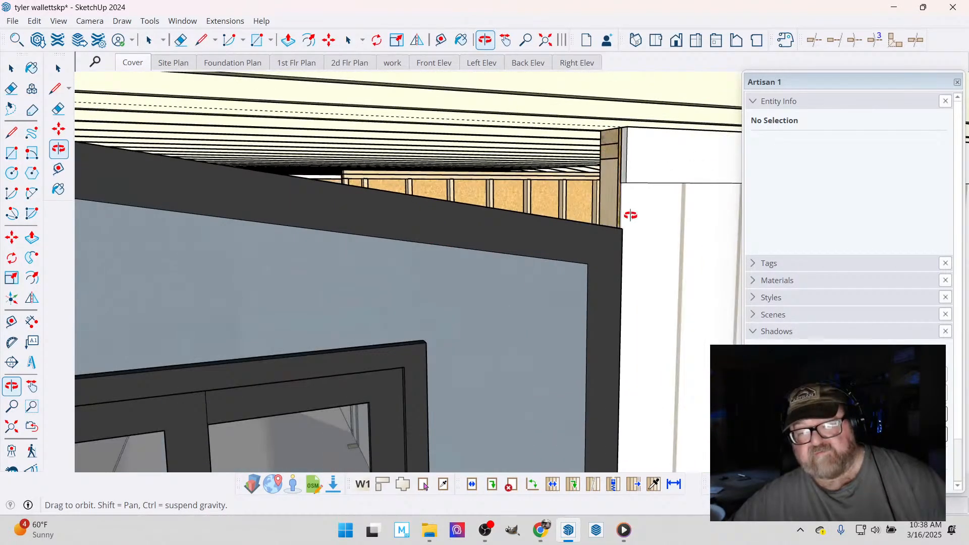
{"action": "left_click_drag", "start_coordinate": [631, 216], "coordinate": [515, 122]}
{"action": "scroll", "coordinate": [502, 212], "scroll_direction": "down", "scroll_amount": 6}
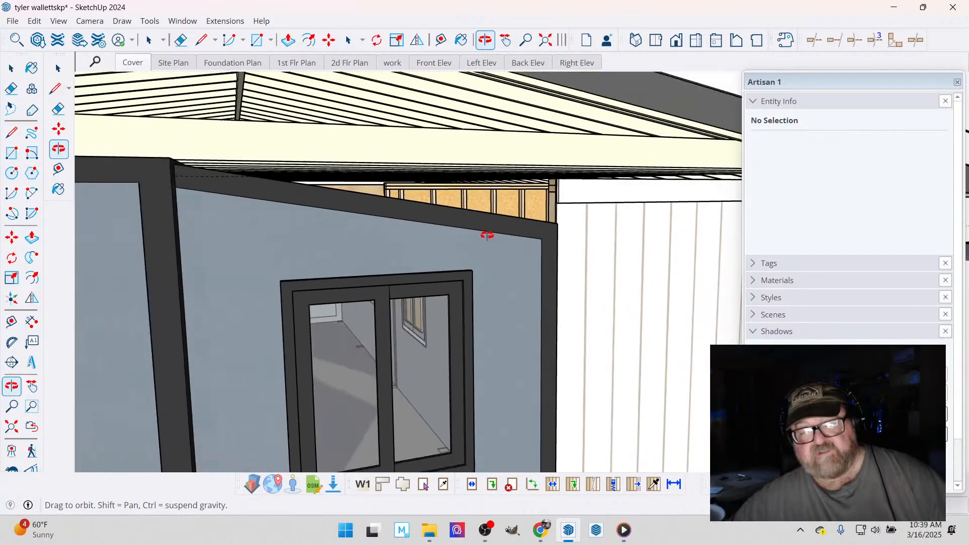
- Inspect the end of the porch beam at the corner where it meets the gable roof framing
{"action": "left_click_drag", "start_coordinate": [305, 238], "coordinate": [147, 243]}
{"action": "scroll", "coordinate": [336, 224], "scroll_direction": "down", "scroll_amount": 3}
{"action": "left_click_drag", "start_coordinate": [341, 175], "coordinate": [351, 208]}
{"action": "scroll", "coordinate": [351, 208], "scroll_direction": "up", "scroll_amount": 7}
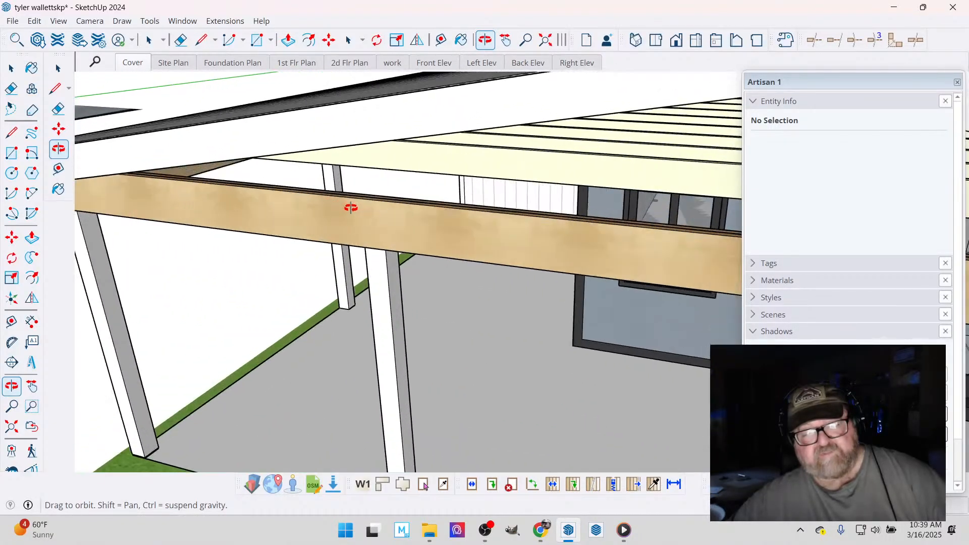
{"action": "left_click_drag", "start_coordinate": [305, 189], "coordinate": [214, 153]}
{"action": "left_click", "coordinate": [440, 40]}
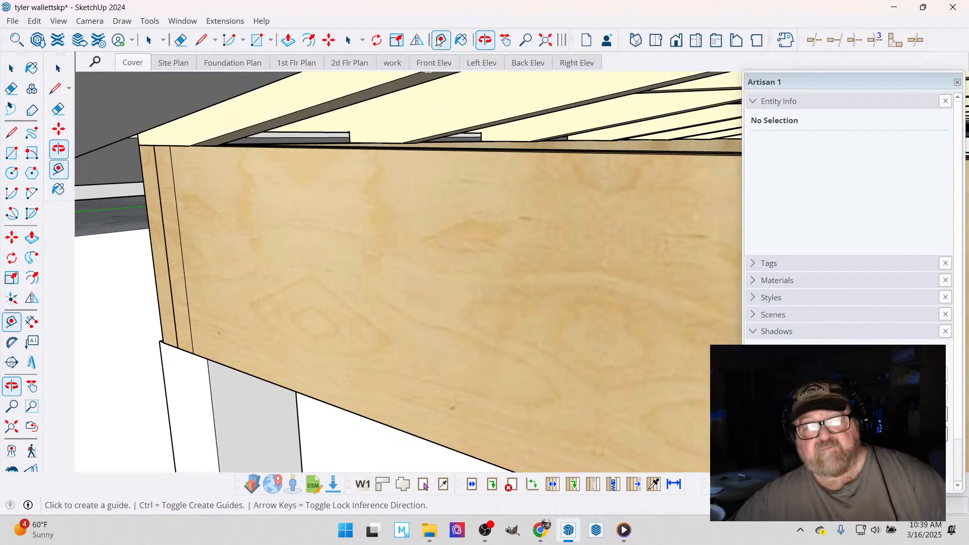
{"action": "scroll", "coordinate": [140, 168], "scroll_direction": "up", "scroll_amount": 2}
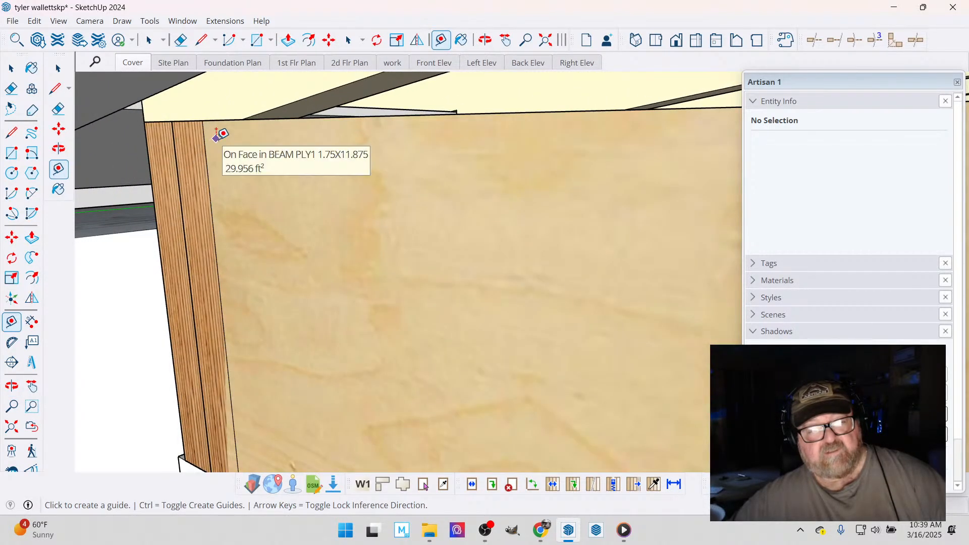
- Start a Medeek gable wall of the Gable type and set its left wall pitch to 2/12
{"action": "left_click", "coordinate": [225, 21]}
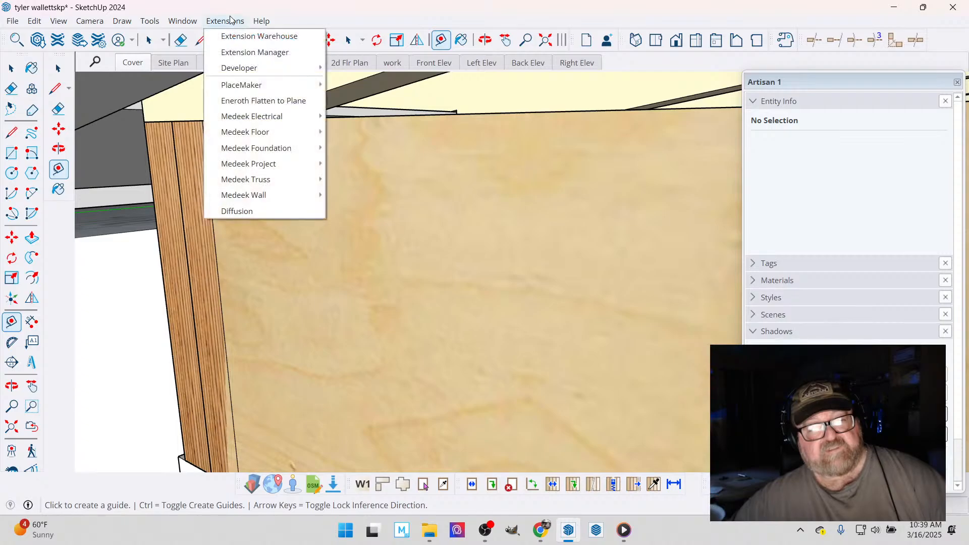
{"action": "mouse_move", "coordinate": [276, 198]}
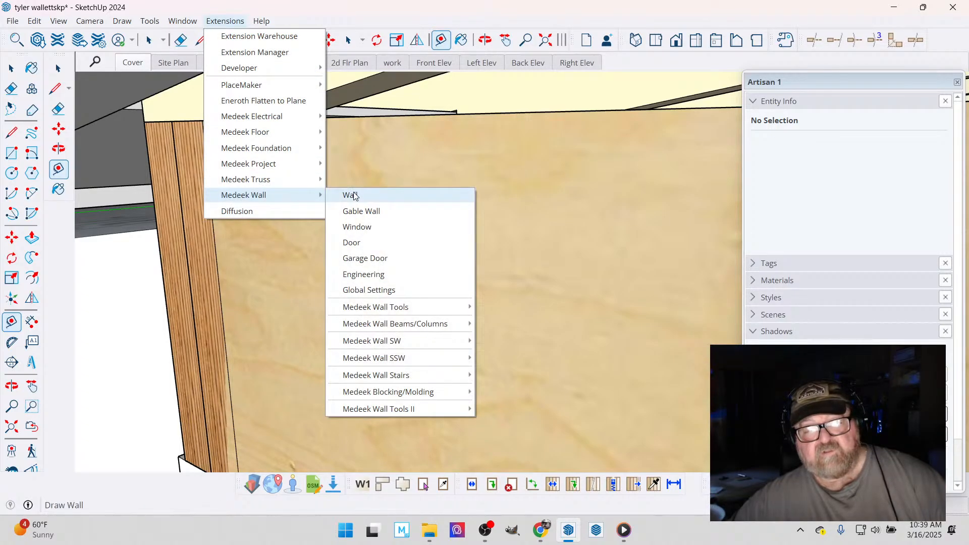
{"action": "left_click", "coordinate": [357, 211]}
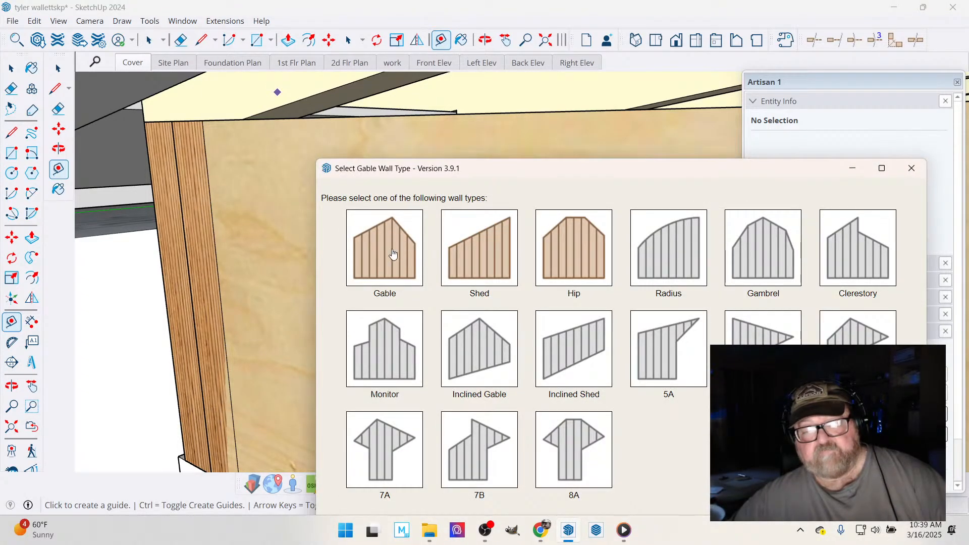
{"action": "left_click", "coordinate": [394, 254]}
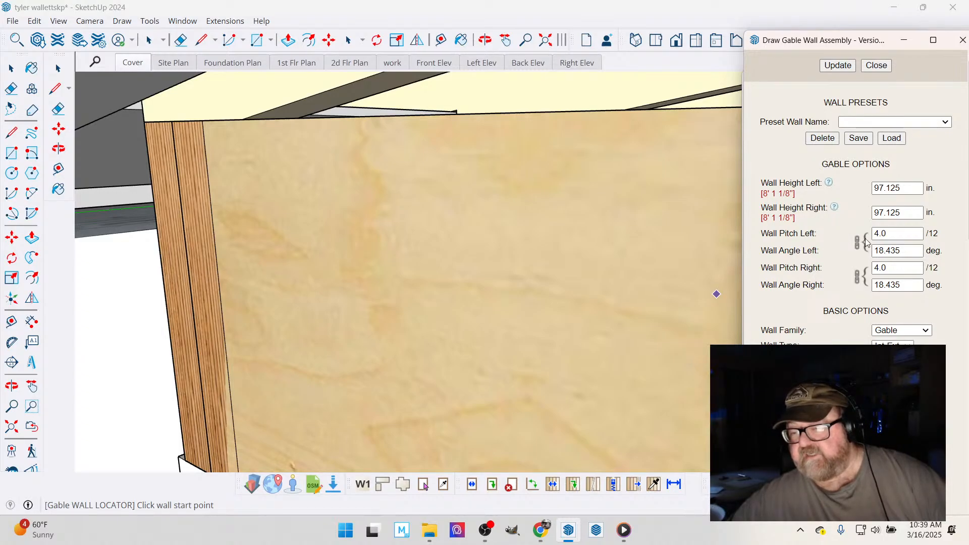
{"action": "left_click", "coordinate": [884, 234]}
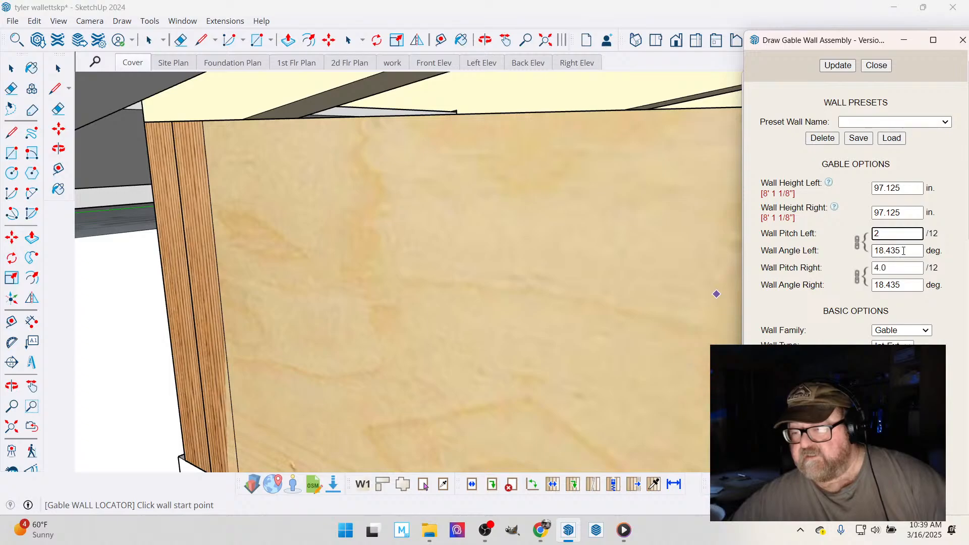
{"action": "key", "text": "Tab"}
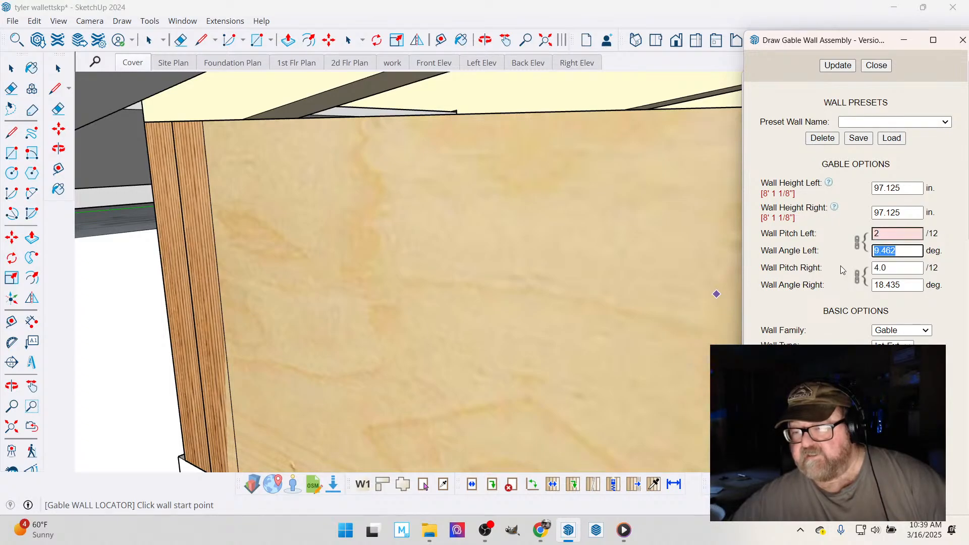
- Set the gable wall's left and right wall heights to 0 in
{"action": "double_click", "coordinate": [904, 194]}
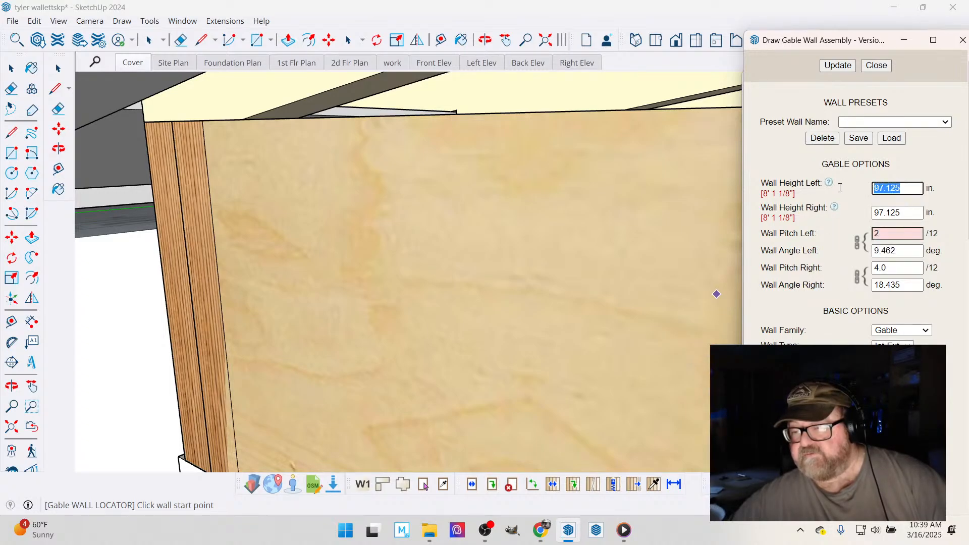
{"action": "type", "text": "0"}
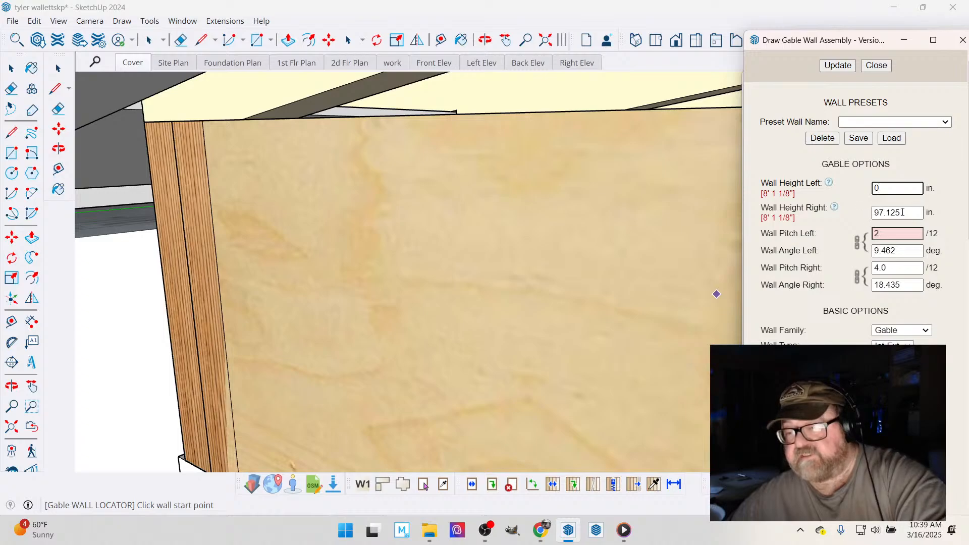
{"action": "key", "text": "Tab"}
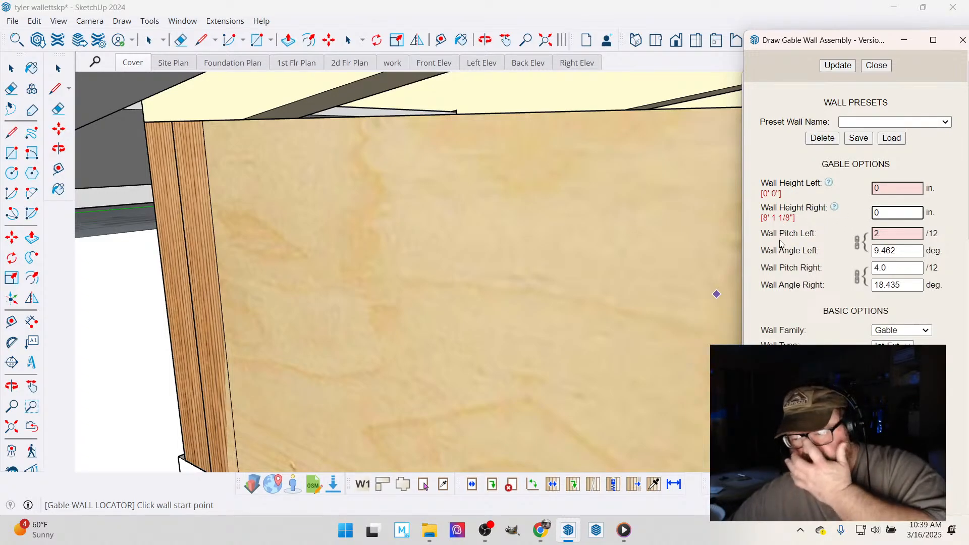
- Set the gable wall's stud size to 2x4 and its cladding material to t1_11, and apply the settings
{"action": "scroll", "coordinate": [810, 232], "scroll_direction": "down", "scroll_amount": 2}
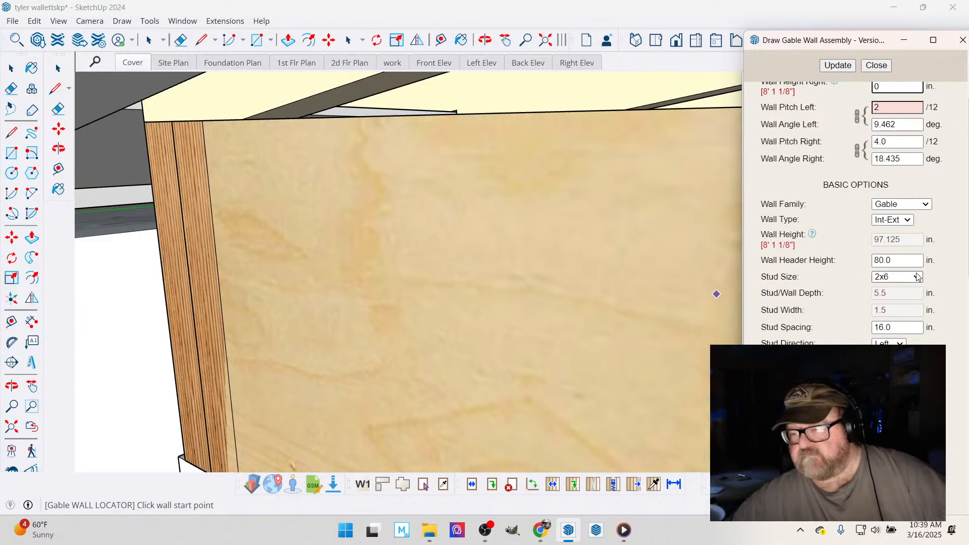
{"action": "left_click", "coordinate": [895, 278]}
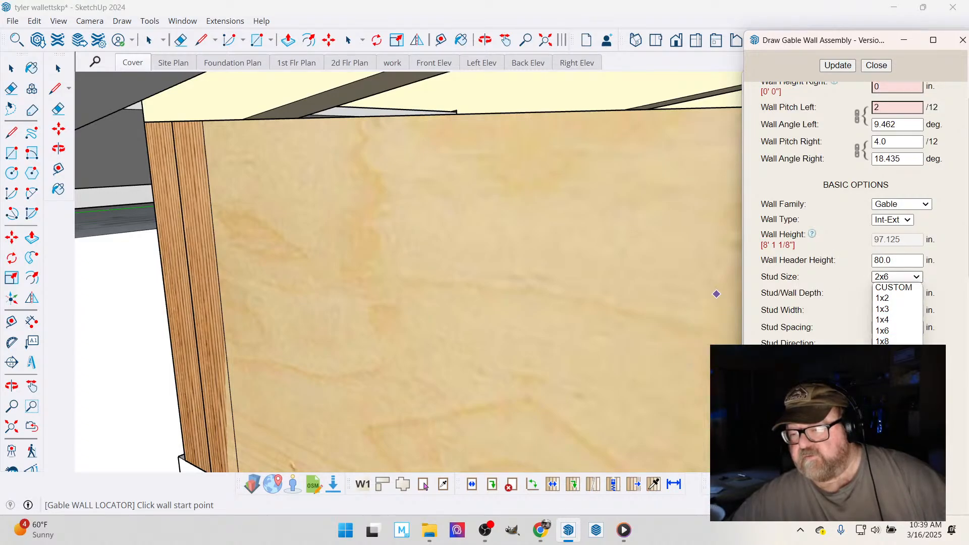
{"action": "left_click", "coordinate": [888, 395]}
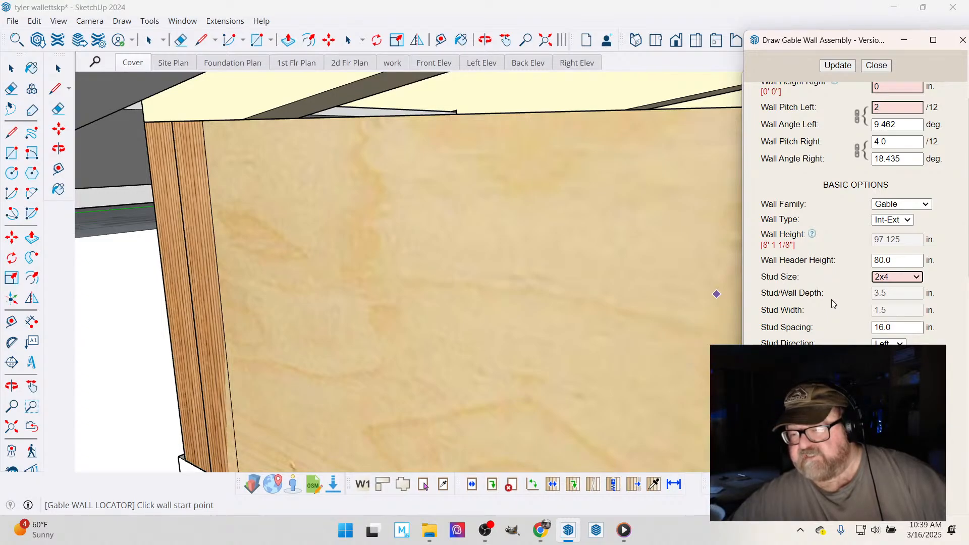
{"action": "scroll", "coordinate": [831, 300], "scroll_direction": "down", "scroll_amount": 12}
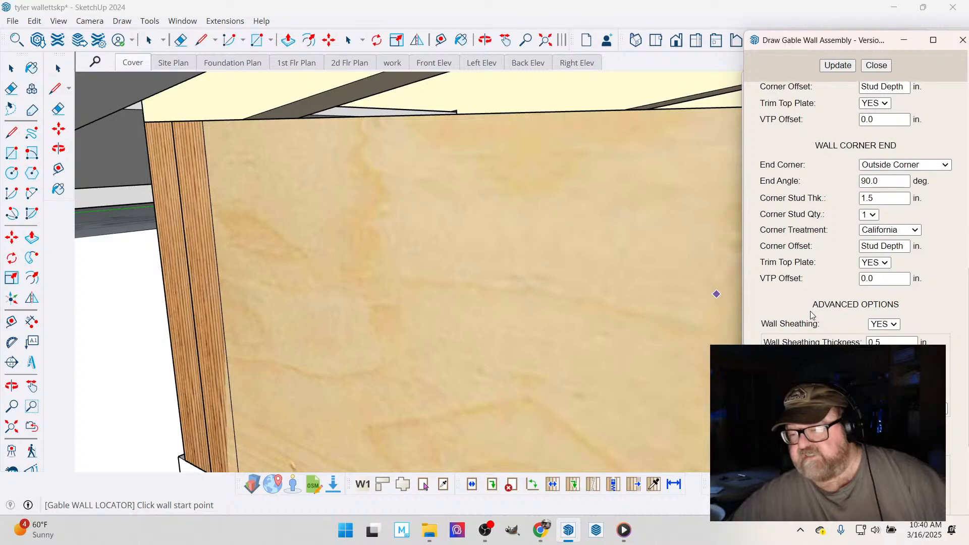
{"action": "scroll", "coordinate": [812, 315], "scroll_direction": "down", "scroll_amount": 5}
{"action": "left_click", "coordinate": [903, 361]}
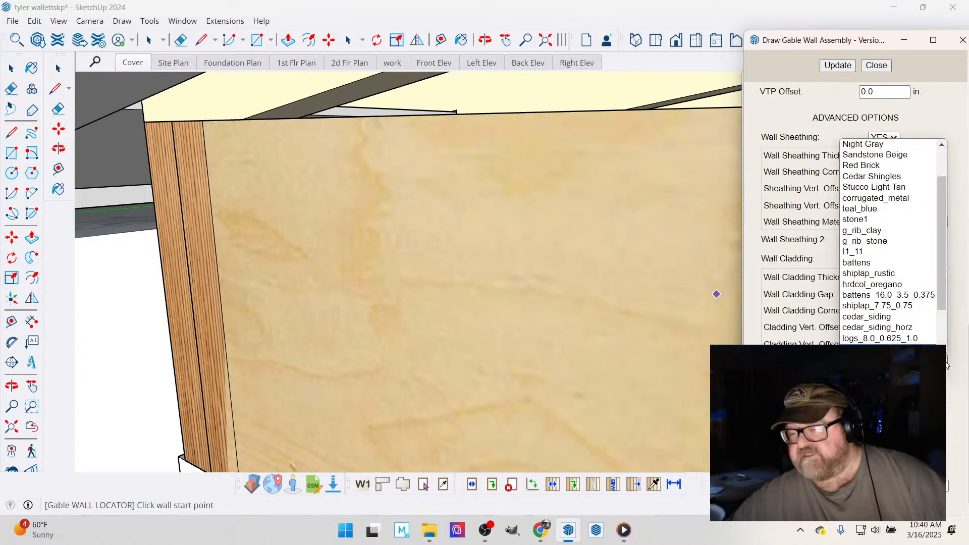
{"action": "left_click", "coordinate": [863, 256]}
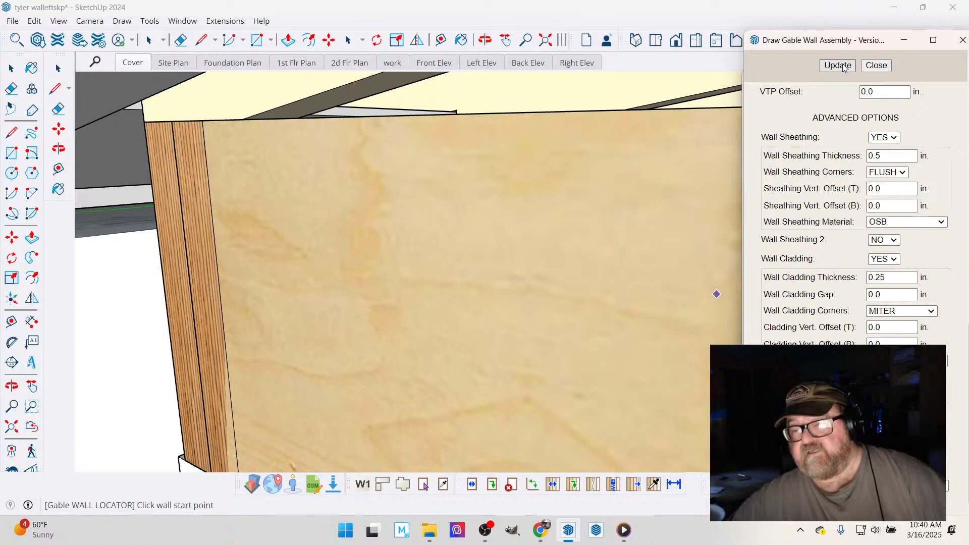
- Try to draw the gable wall, about 29.5 ft long, along the porch beam's top edge between the points where the rafters meet it
{"action": "left_click", "coordinate": [243, 121]}
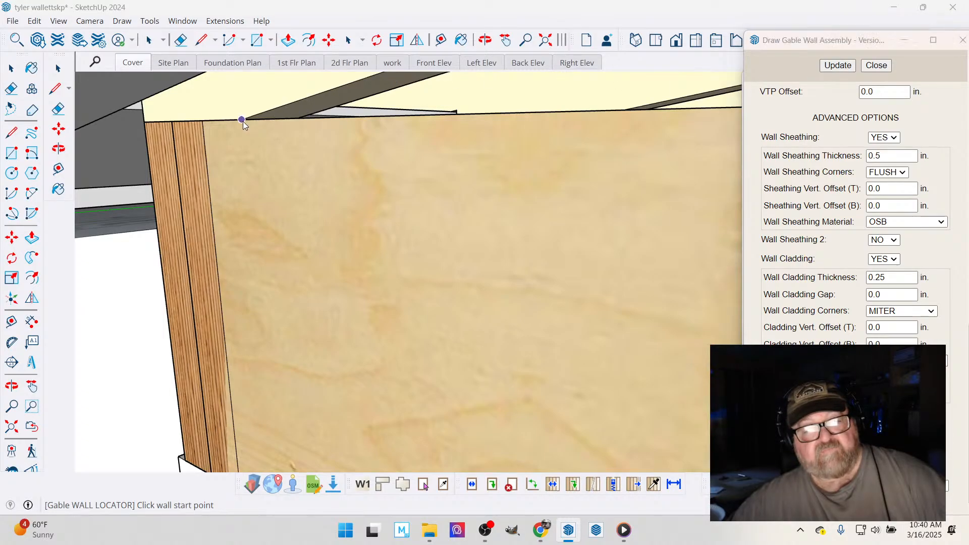
{"action": "scroll", "coordinate": [235, 151], "scroll_direction": "down", "scroll_amount": 3}
{"action": "scroll", "coordinate": [228, 160], "scroll_direction": "down", "scroll_amount": 5}
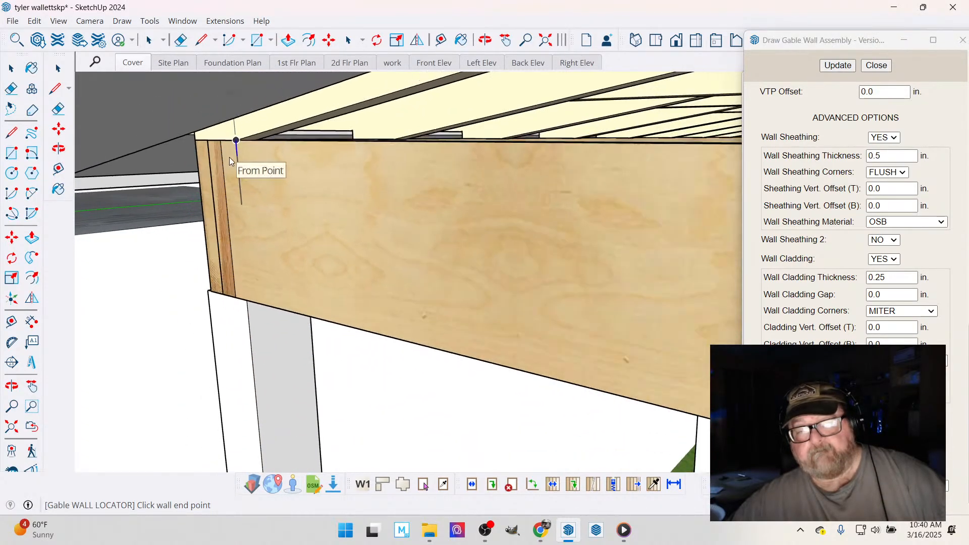
{"action": "scroll", "coordinate": [226, 162], "scroll_direction": "down", "scroll_amount": 6}
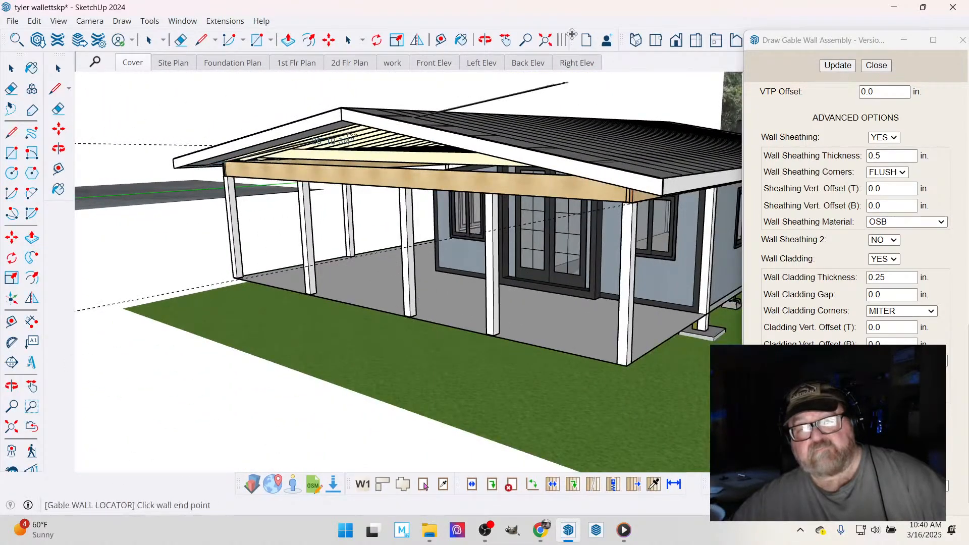
{"action": "left_click", "coordinate": [485, 40]}
{"action": "left_click_drag", "start_coordinate": [509, 152], "coordinate": [661, 152]}
{"action": "scroll", "coordinate": [631, 176], "scroll_direction": "up", "scroll_amount": 6}
{"action": "scroll", "coordinate": [677, 147], "scroll_direction": "up", "scroll_amount": 10}
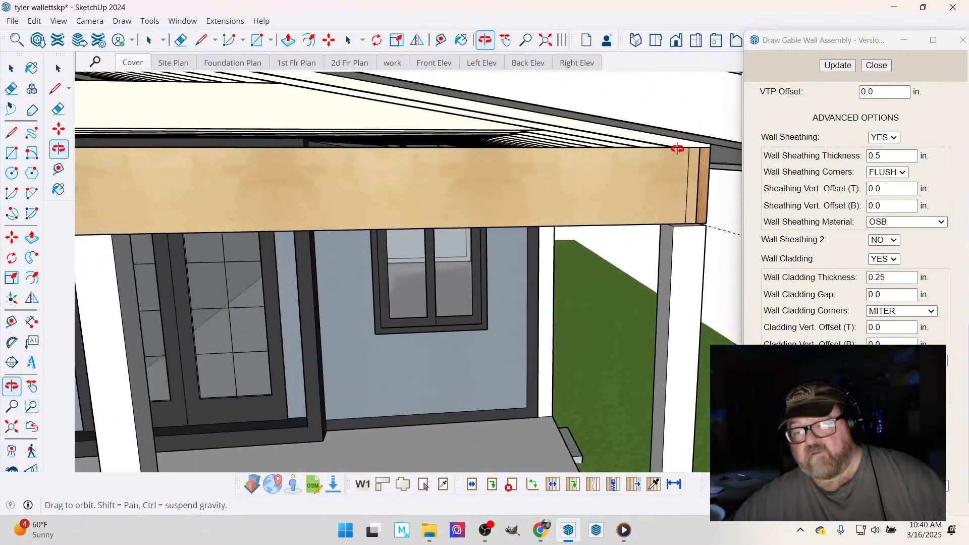
{"action": "right_click", "coordinate": [678, 148]}
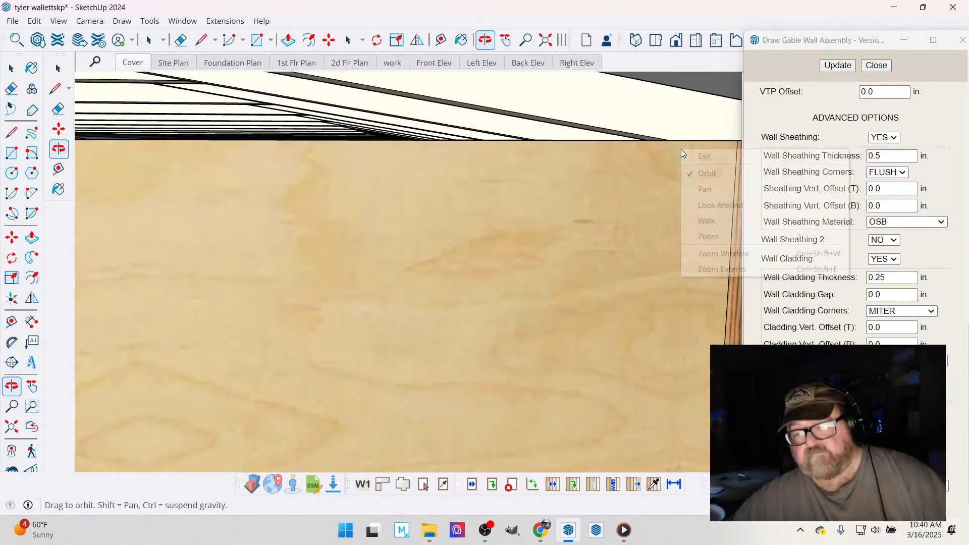
{"action": "left_click", "coordinate": [694, 156]}
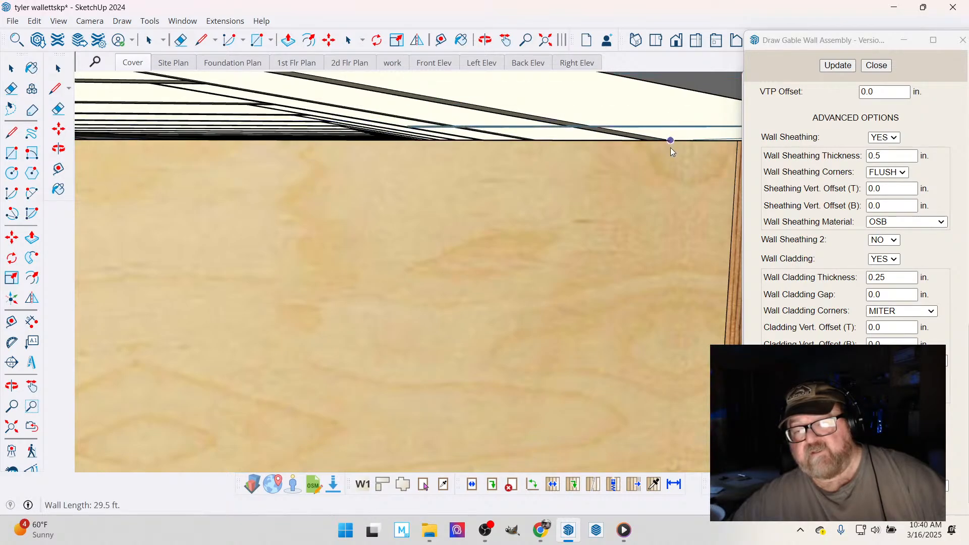
{"action": "scroll", "coordinate": [659, 188], "scroll_direction": "down", "scroll_amount": 3}
{"action": "scroll", "coordinate": [667, 229], "scroll_direction": "down", "scroll_amount": 2}
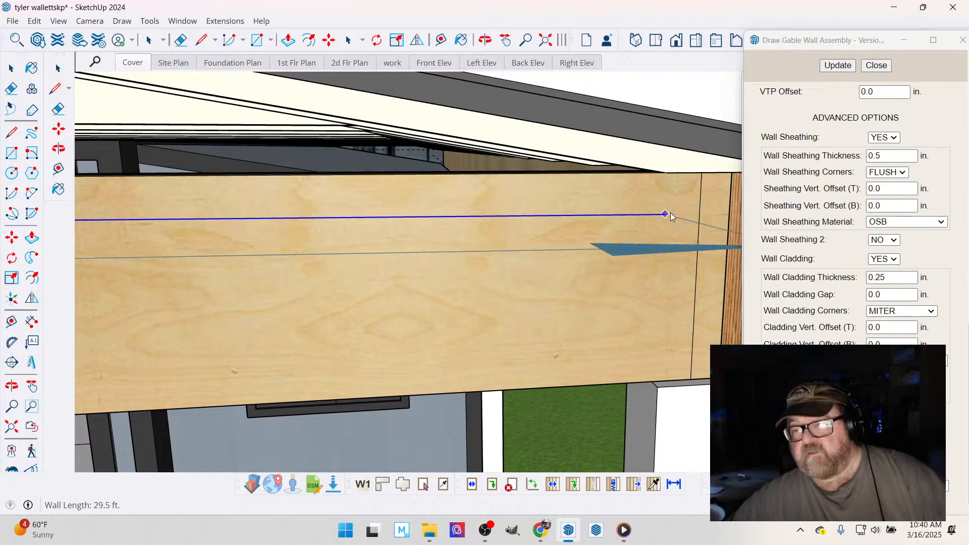
{"action": "scroll", "coordinate": [657, 208], "scroll_direction": "down", "scroll_amount": 2}
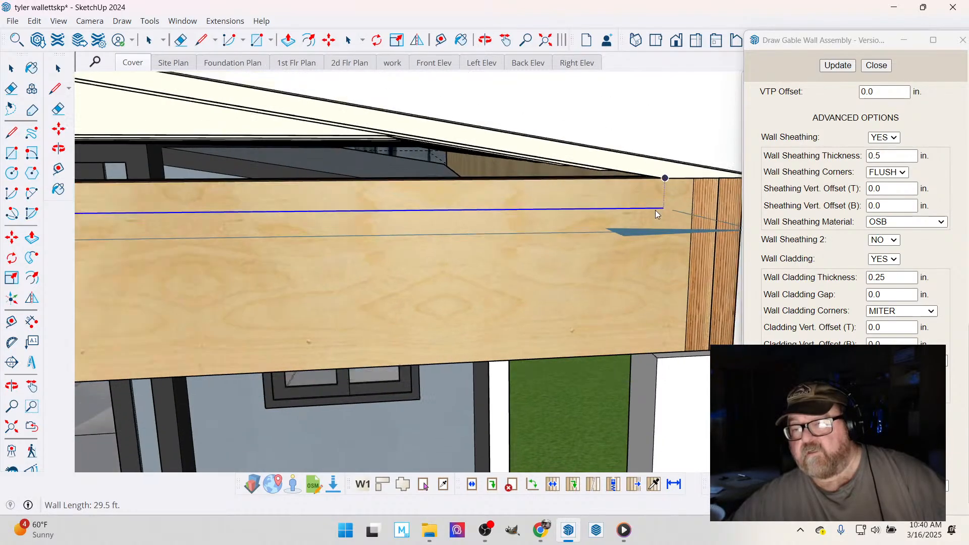
- Close the gable wall settings, try to locate the wall's end point at the far rafter and beam corner, and cancel the wall
{"action": "left_click", "coordinate": [875, 68]}
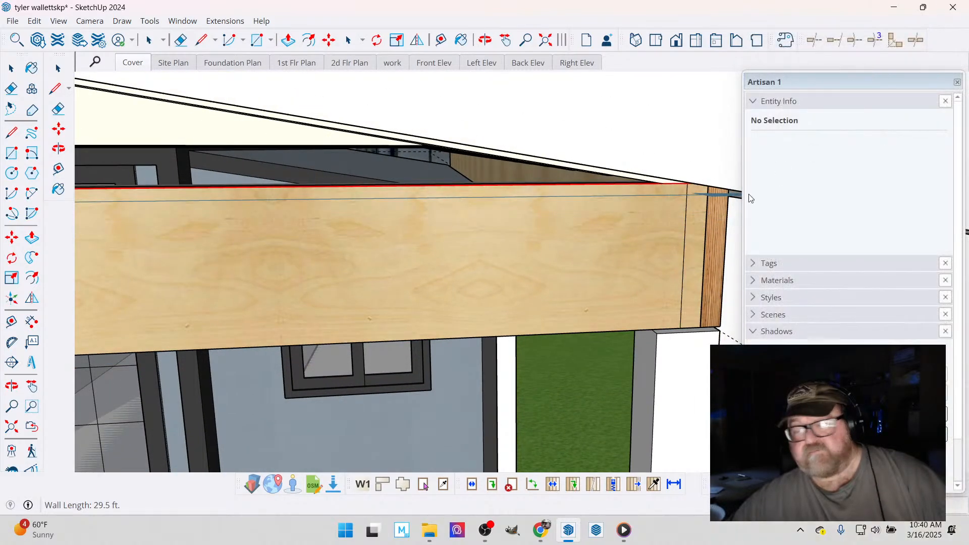
{"action": "scroll", "coordinate": [651, 258], "scroll_direction": "down", "scroll_amount": 3}
{"action": "scroll", "coordinate": [634, 274], "scroll_direction": "up", "scroll_amount": 1}
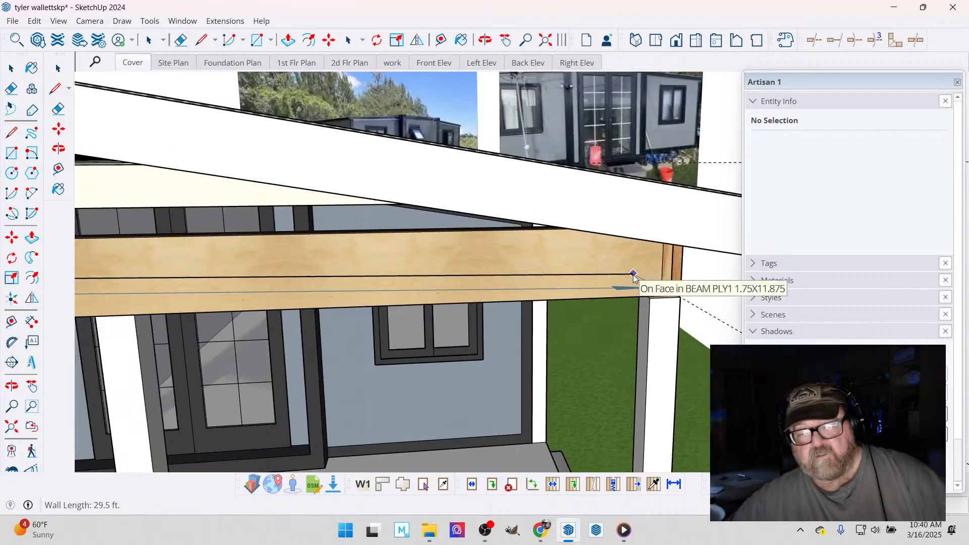
{"action": "scroll", "coordinate": [645, 252], "scroll_direction": "up", "scroll_amount": 3}
{"action": "scroll", "coordinate": [655, 222], "scroll_direction": "up", "scroll_amount": 5}
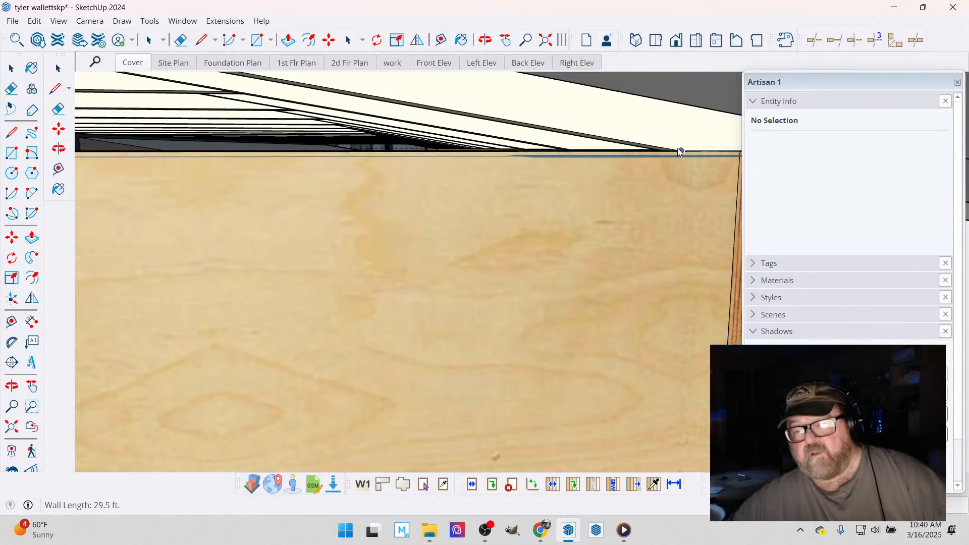
{"action": "scroll", "coordinate": [659, 212], "scroll_direction": "down", "scroll_amount": 3}
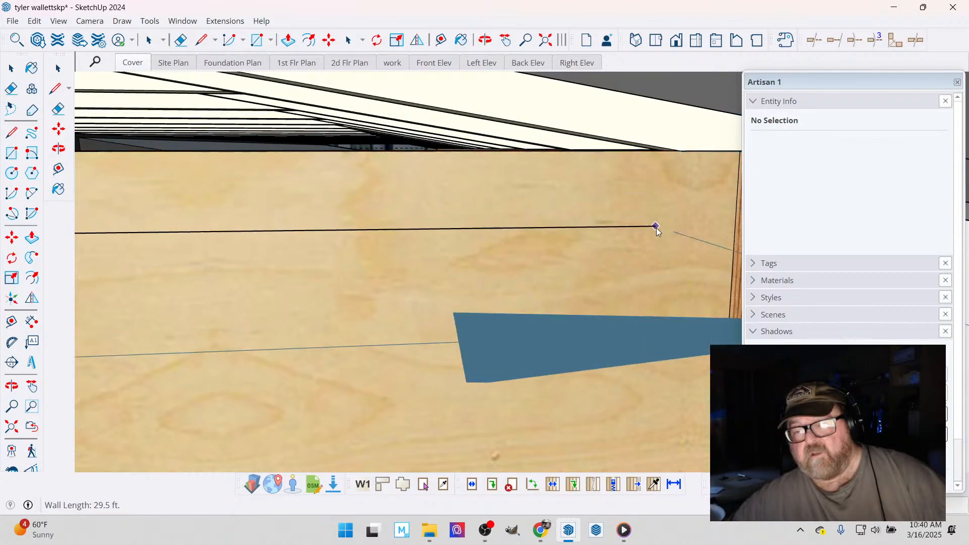
{"action": "scroll", "coordinate": [658, 229], "scroll_direction": "down", "scroll_amount": 5}
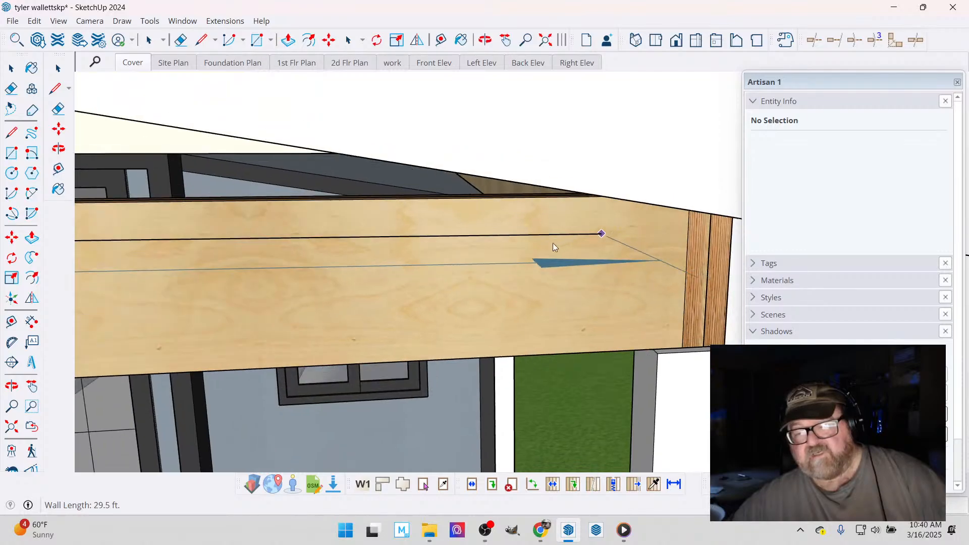
{"action": "scroll", "coordinate": [521, 252], "scroll_direction": "down", "scroll_amount": 6}
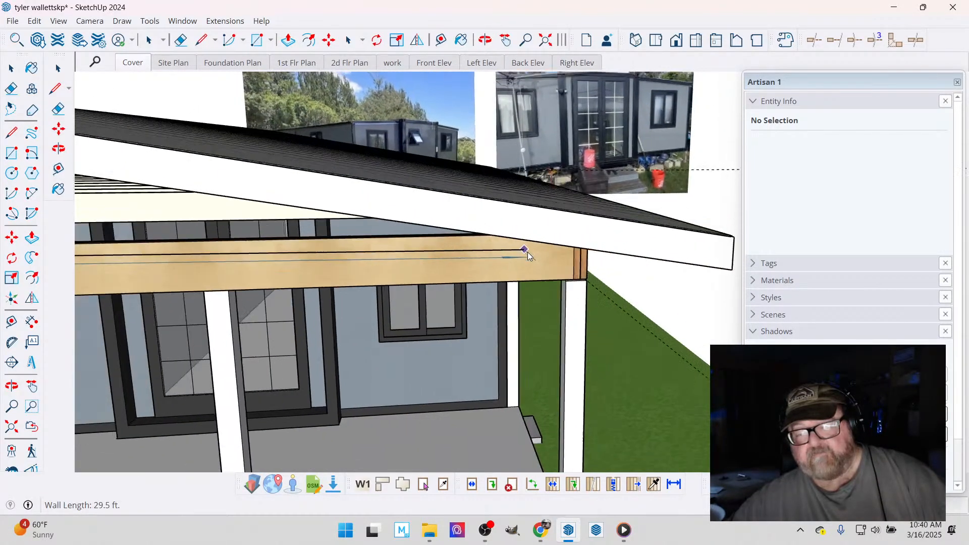
{"action": "scroll", "coordinate": [524, 253], "scroll_direction": "down", "scroll_amount": 2}
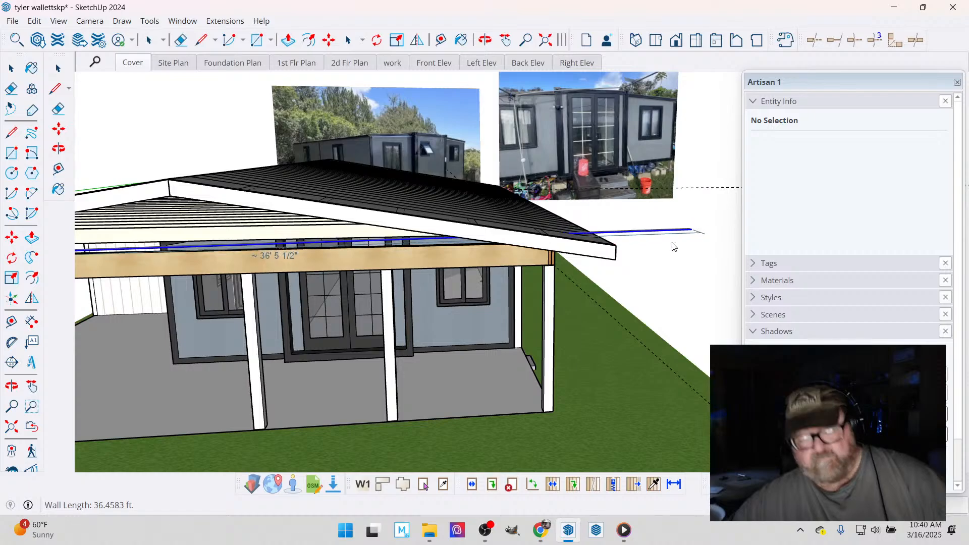
{"action": "key", "text": "Escape"}
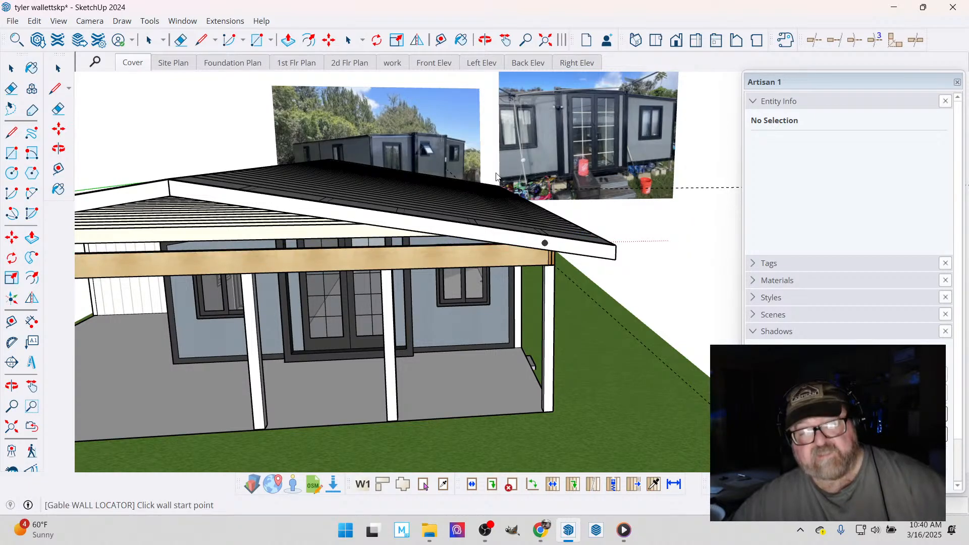
- Place a vertical guide near the front porch beam's left end, through the point where the rafter meets the beam's top edge
{"action": "left_click", "coordinate": [486, 40]}
{"action": "left_click_drag", "start_coordinate": [542, 260], "coordinate": [354, 282]}
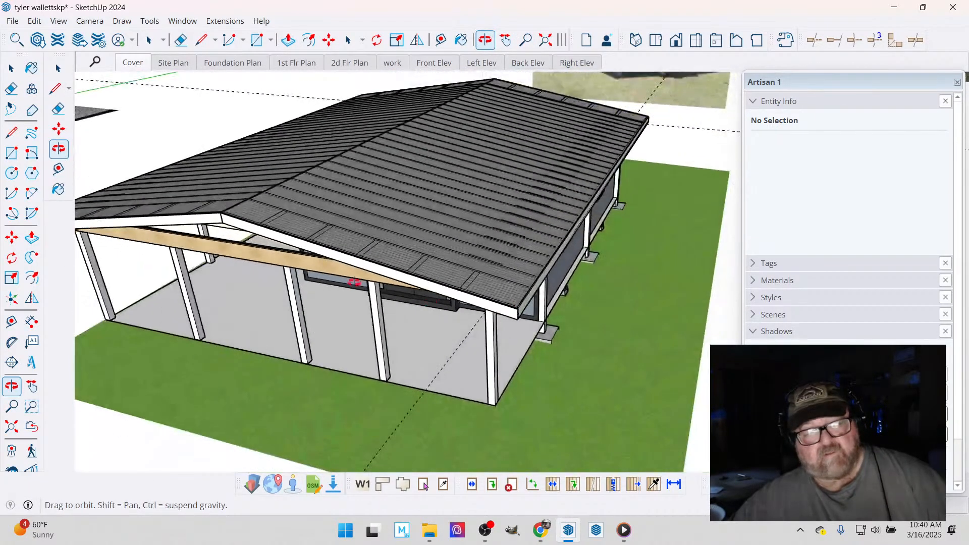
{"action": "left_click_drag", "start_coordinate": [267, 248], "coordinate": [486, 281]}
{"action": "scroll", "coordinate": [104, 251], "scroll_direction": "up", "scroll_amount": 8}
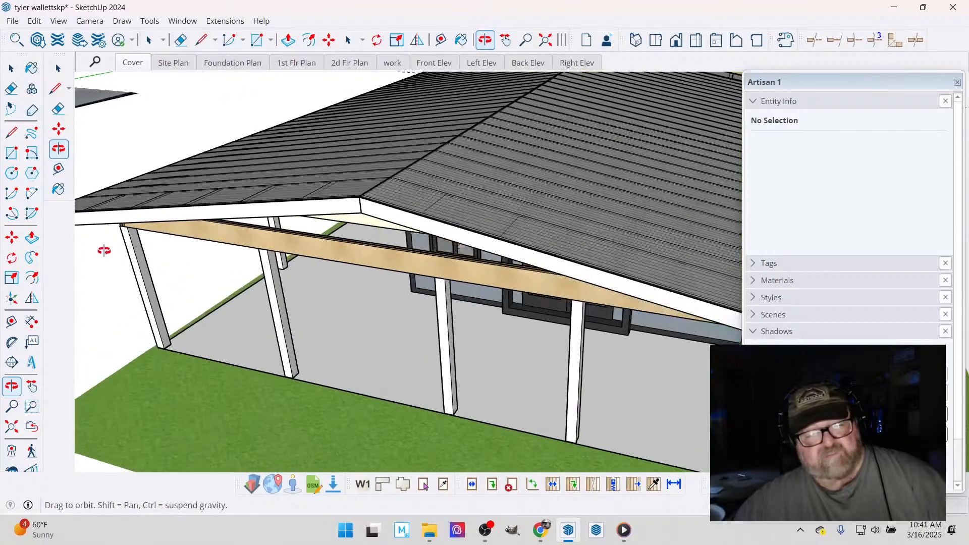
{"action": "left_click_drag", "start_coordinate": [171, 177], "coordinate": [166, 95]}
{"action": "scroll", "coordinate": [165, 96], "scroll_direction": "up", "scroll_amount": 8}
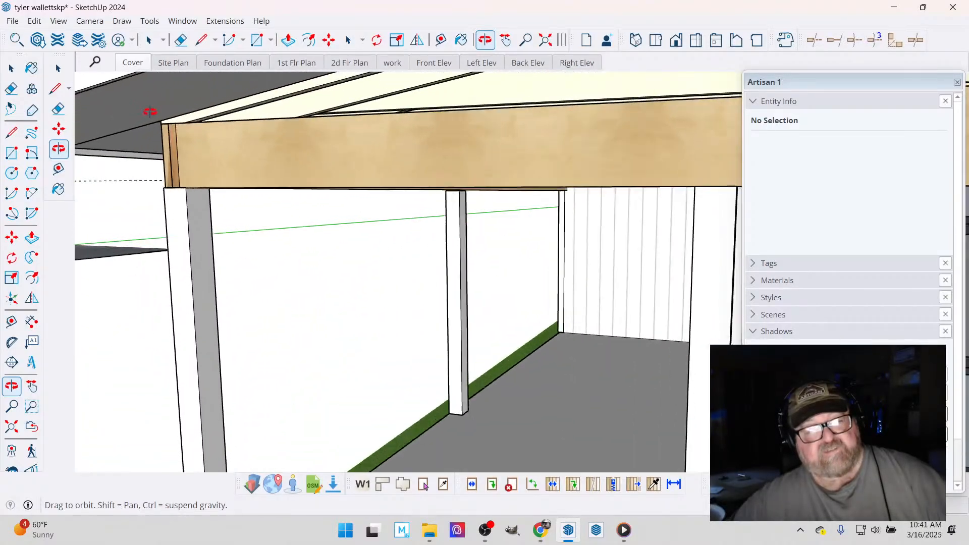
{"action": "left_click", "coordinate": [441, 40]}
{"action": "left_click", "coordinate": [189, 147]}
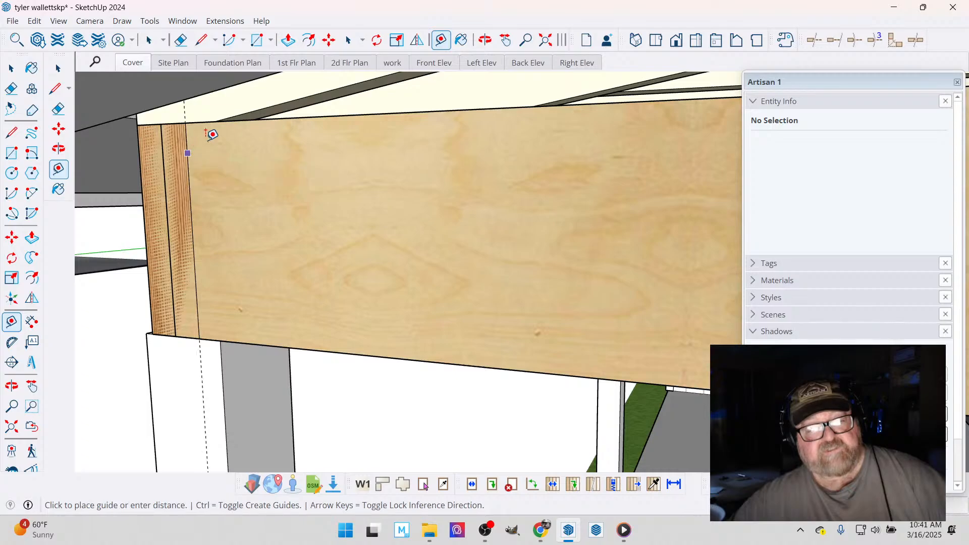
{"action": "left_click", "coordinate": [227, 118]}
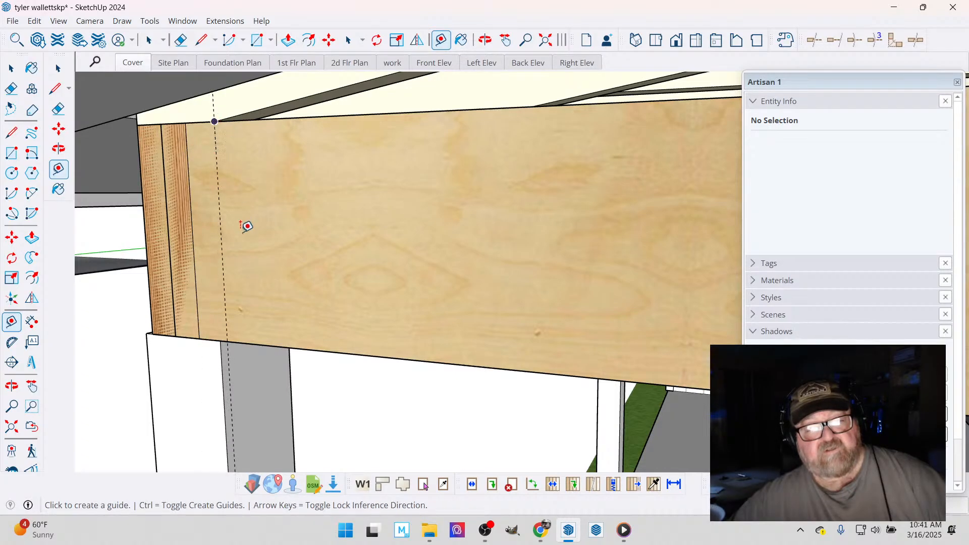
- Place a matching vertical guide near the front porch beam's right end, where the rafter meets the beam's top edge
{"action": "scroll", "coordinate": [246, 227], "scroll_direction": "down", "scroll_amount": 6}
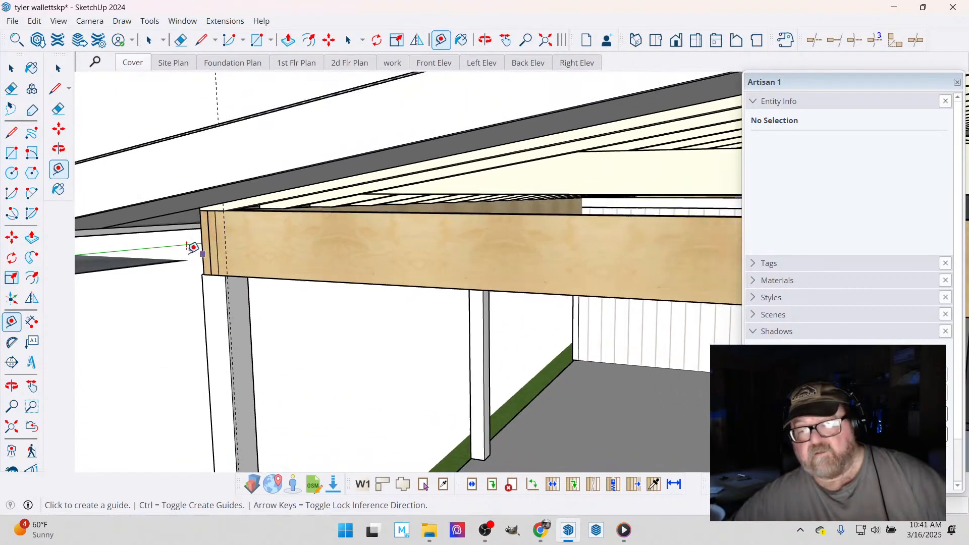
{"action": "scroll", "coordinate": [193, 247], "scroll_direction": "down", "scroll_amount": 6}
{"action": "scroll", "coordinate": [445, 256], "scroll_direction": "up", "scroll_amount": 4}
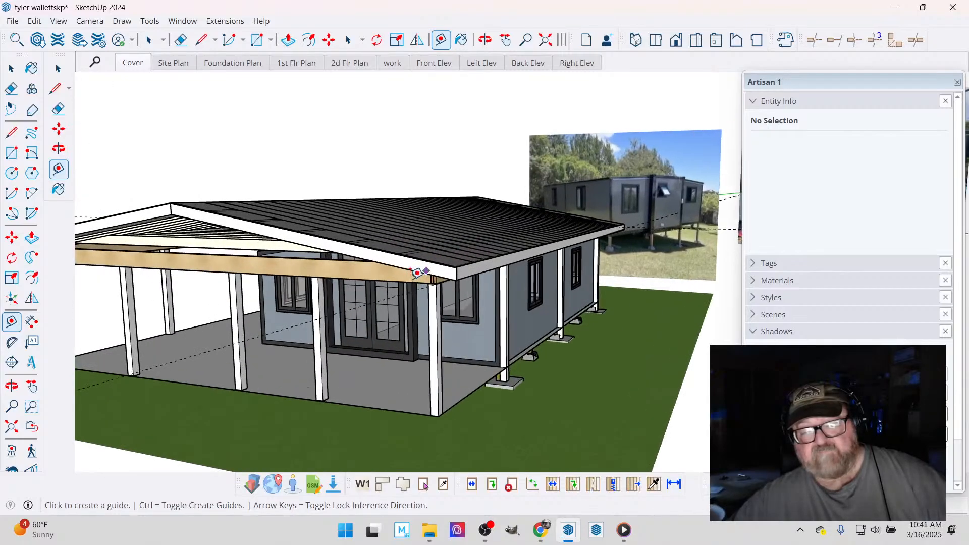
{"action": "scroll", "coordinate": [417, 273], "scroll_direction": "up", "scroll_amount": 5}
{"action": "scroll", "coordinate": [554, 215], "scroll_direction": "up", "scroll_amount": 6}
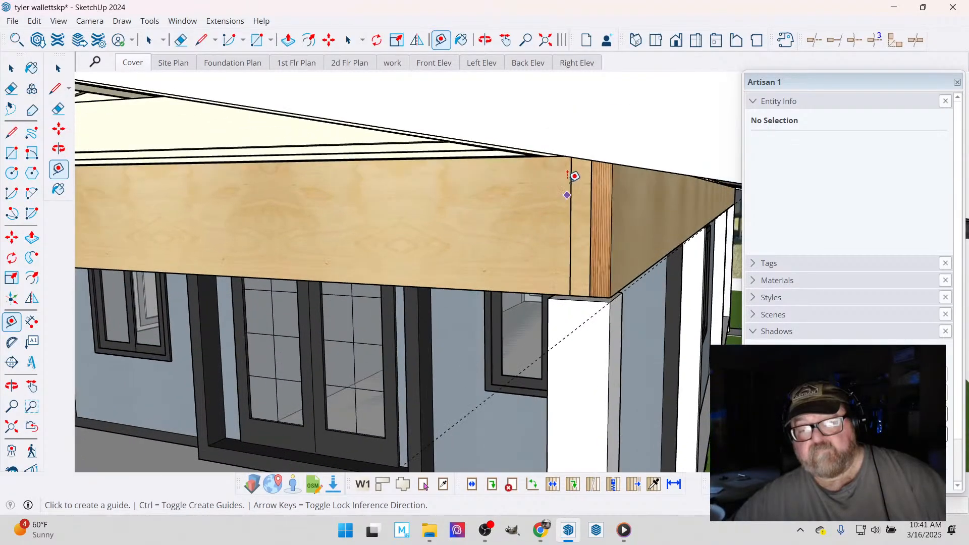
{"action": "left_click", "coordinate": [575, 155]}
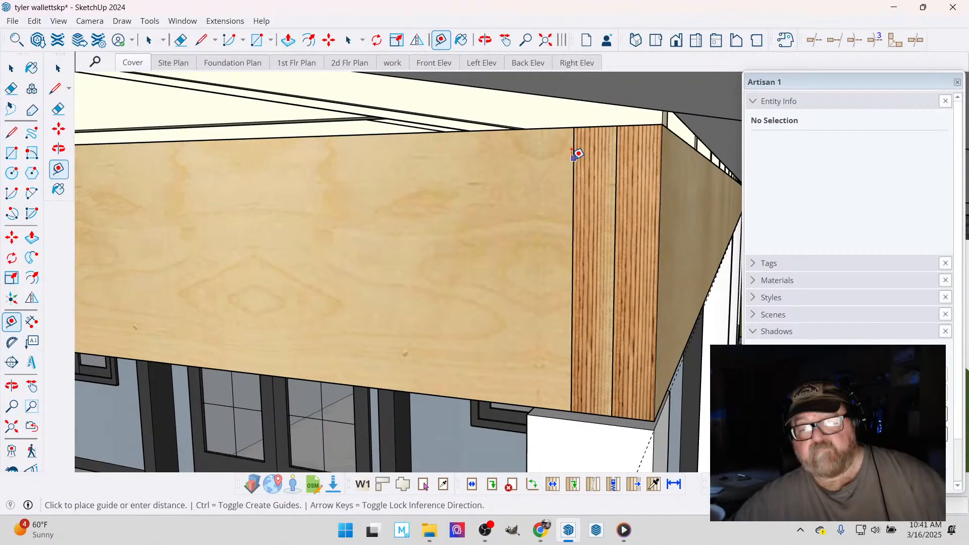
{"action": "left_click", "coordinate": [527, 128]}
{"action": "scroll", "coordinate": [534, 232], "scroll_direction": "down", "scroll_amount": 4}
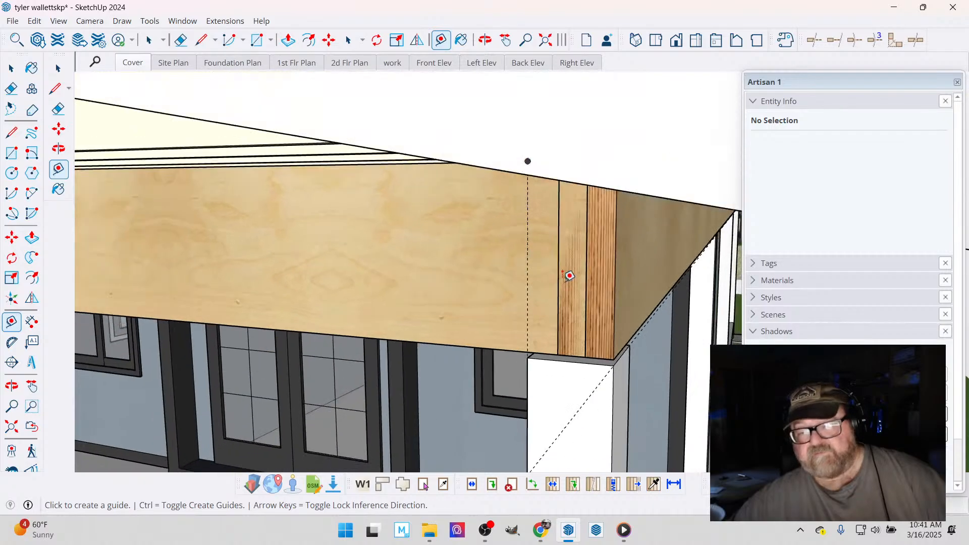
- Hide the roof using its tags to expose the tops of the porch beams
{"action": "scroll", "coordinate": [626, 323], "scroll_direction": "down", "scroll_amount": 5}
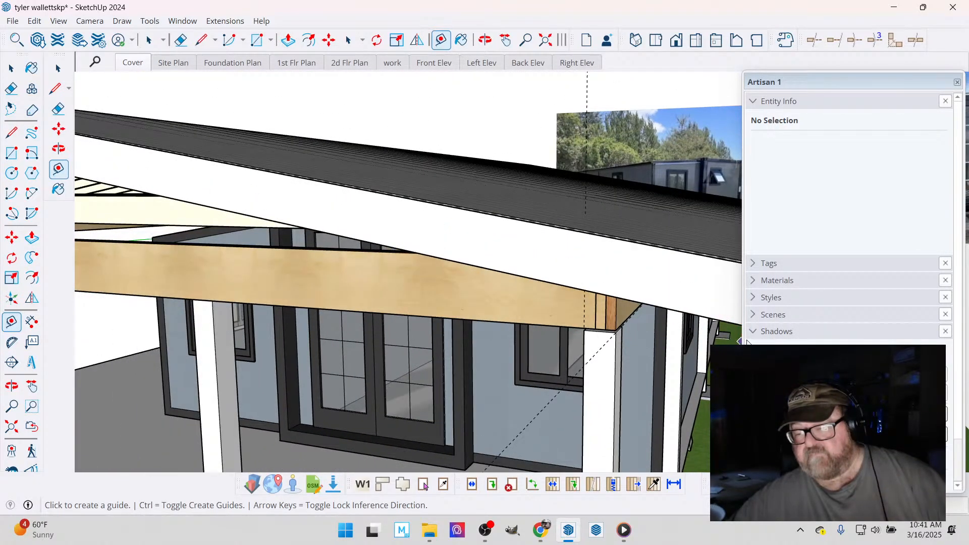
{"action": "left_click", "coordinate": [752, 336]}
{"action": "left_click", "coordinate": [756, 265]}
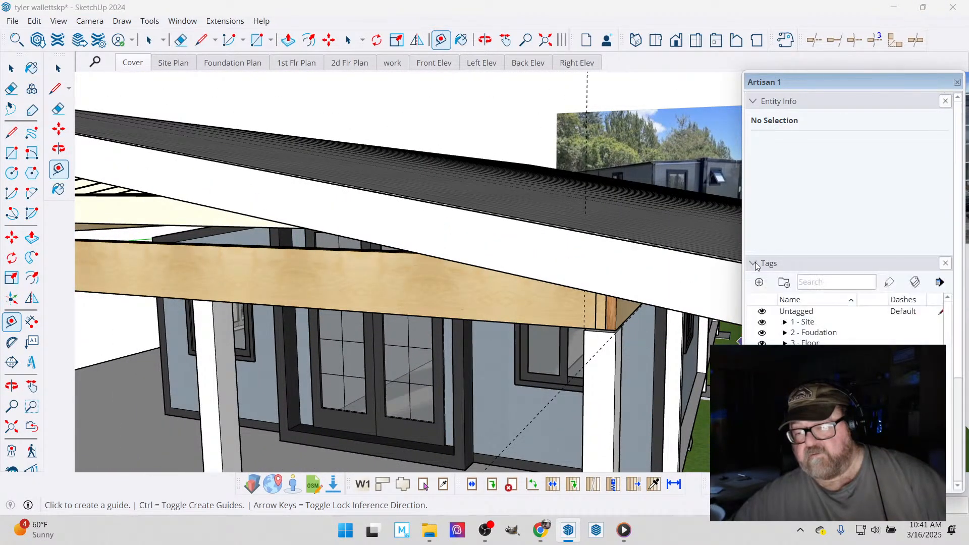
{"action": "left_click", "coordinate": [756, 261]}
{"action": "left_click", "coordinate": [757, 266]}
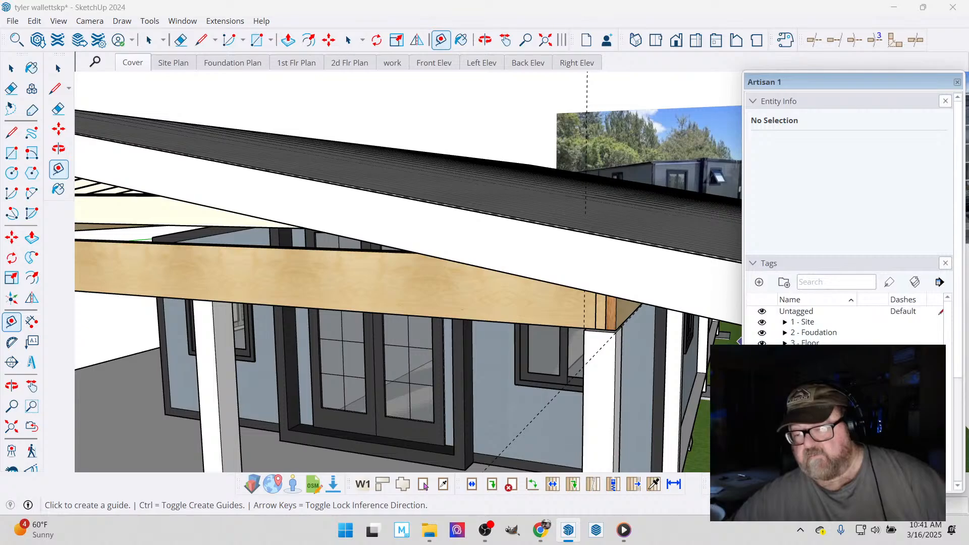
- Start a new Medeek gable wall of the Gable type for the front porch beam
{"action": "left_click", "coordinate": [485, 41]}
{"action": "left_click_drag", "start_coordinate": [578, 336], "coordinate": [570, 434]}
{"action": "scroll", "coordinate": [561, 281], "scroll_direction": "down", "scroll_amount": 3}
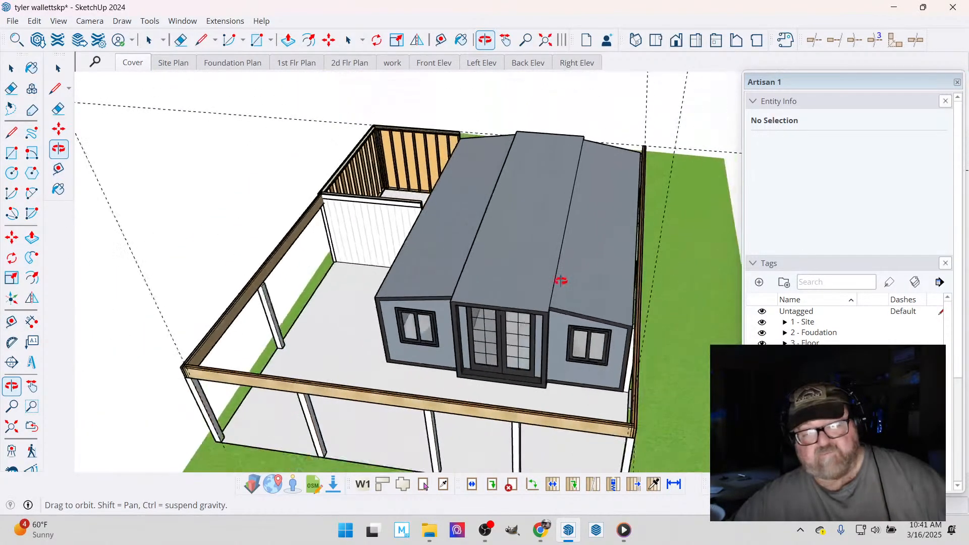
{"action": "scroll", "coordinate": [137, 378], "scroll_direction": "up", "scroll_amount": 2}
{"action": "scroll", "coordinate": [137, 378], "scroll_direction": "up", "scroll_amount": 6}
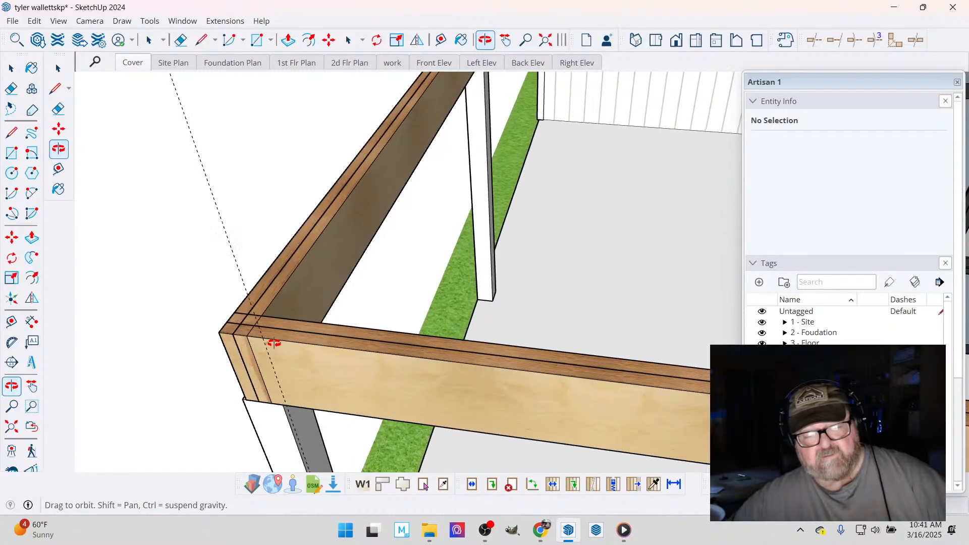
{"action": "left_click", "coordinate": [226, 20]}
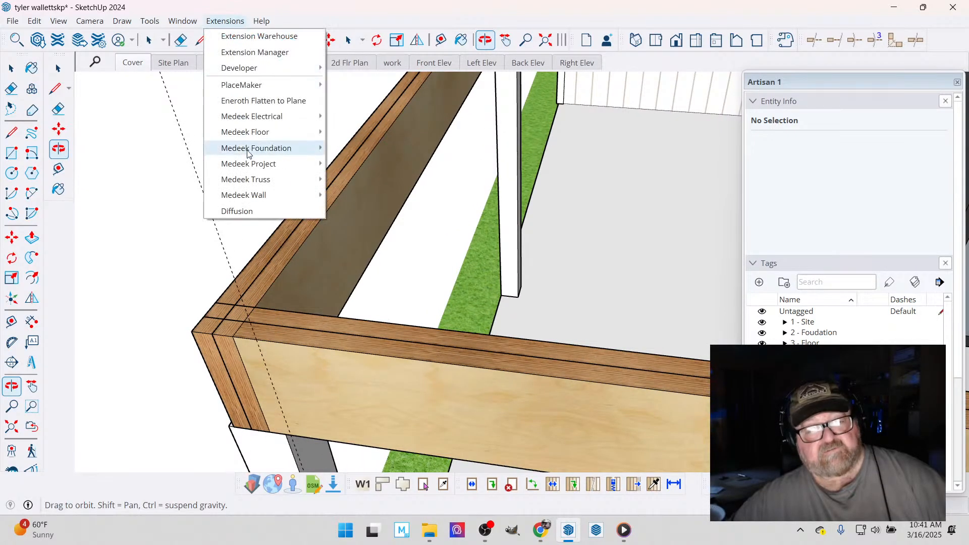
{"action": "mouse_move", "coordinate": [260, 194]}
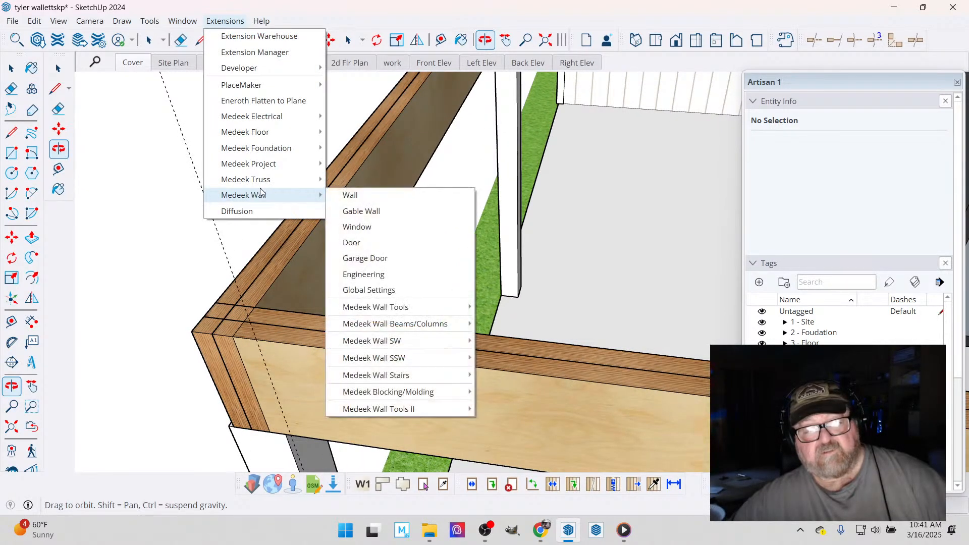
{"action": "left_click", "coordinate": [362, 212]}
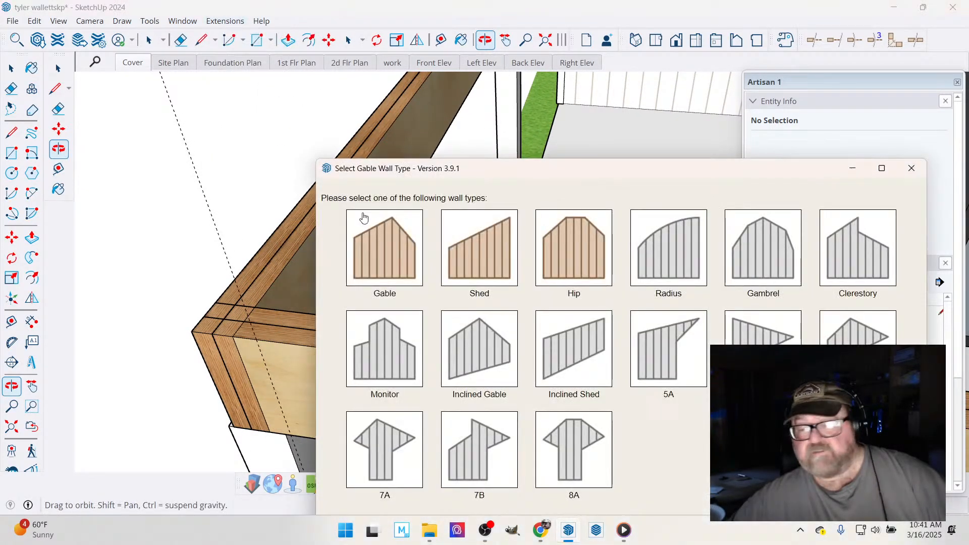
{"action": "left_click", "coordinate": [393, 243]}
- Set the gable wall's left and right heights to 0 in and both pitches to 2/12, and apply the settings
{"action": "scroll", "coordinate": [233, 227], "scroll_direction": "down", "scroll_amount": 3}
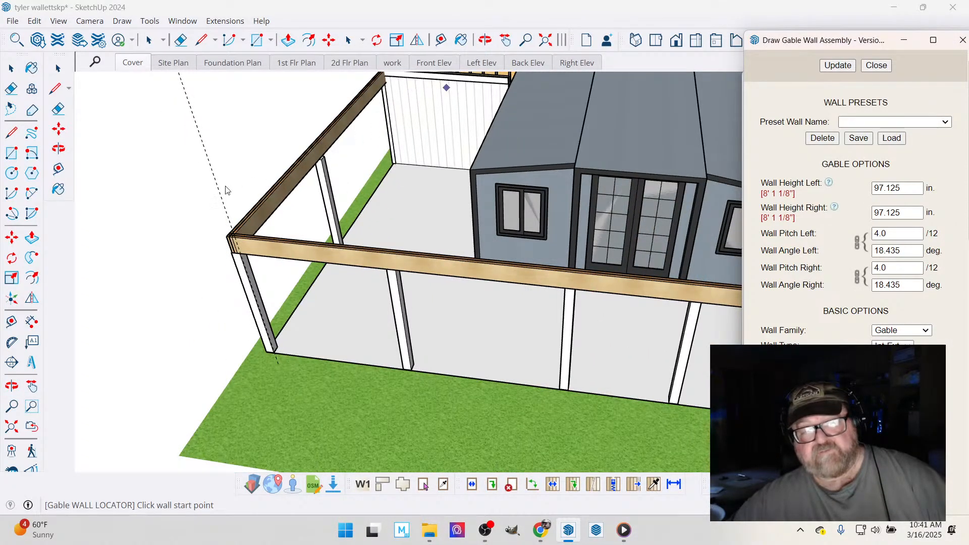
{"action": "scroll", "coordinate": [225, 190], "scroll_direction": "up", "scroll_amount": 5}
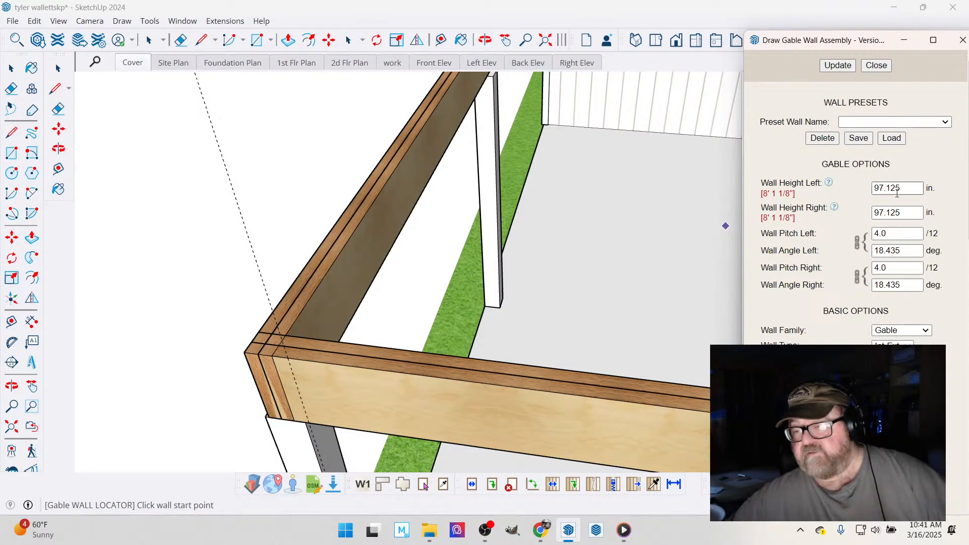
{"action": "type", "text": "0"}
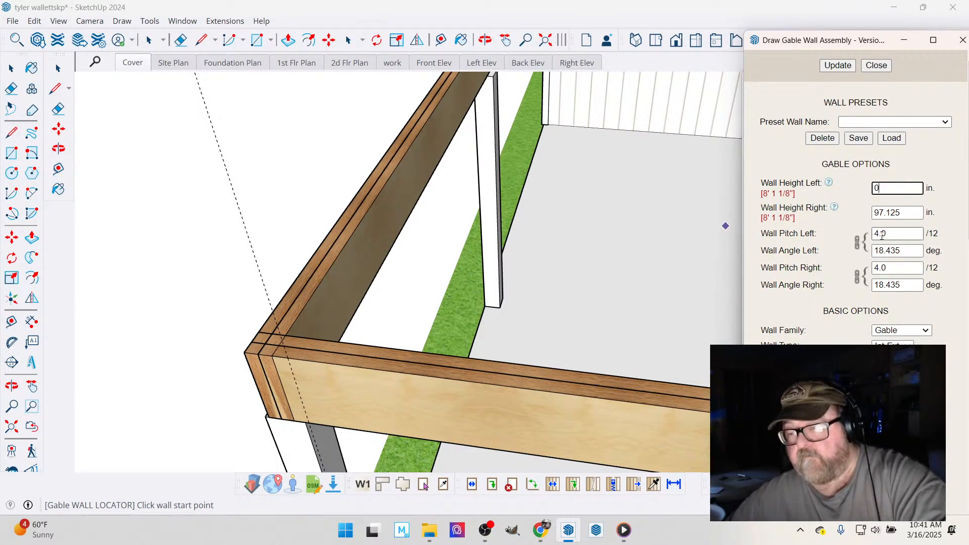
{"action": "key", "text": "Tab"}
{"action": "type", "text": "0"}
{"action": "key", "text": "Tab"}
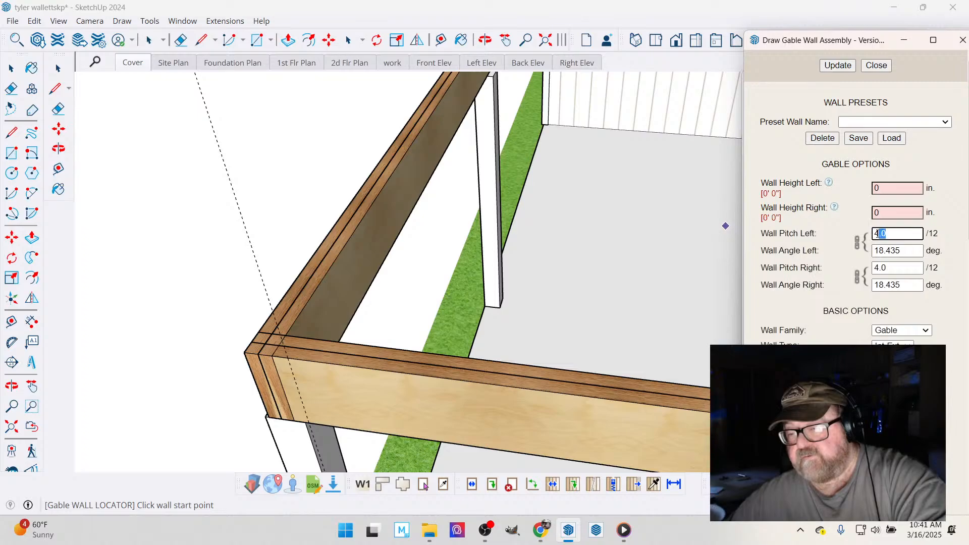
{"action": "type", "text": "2"}
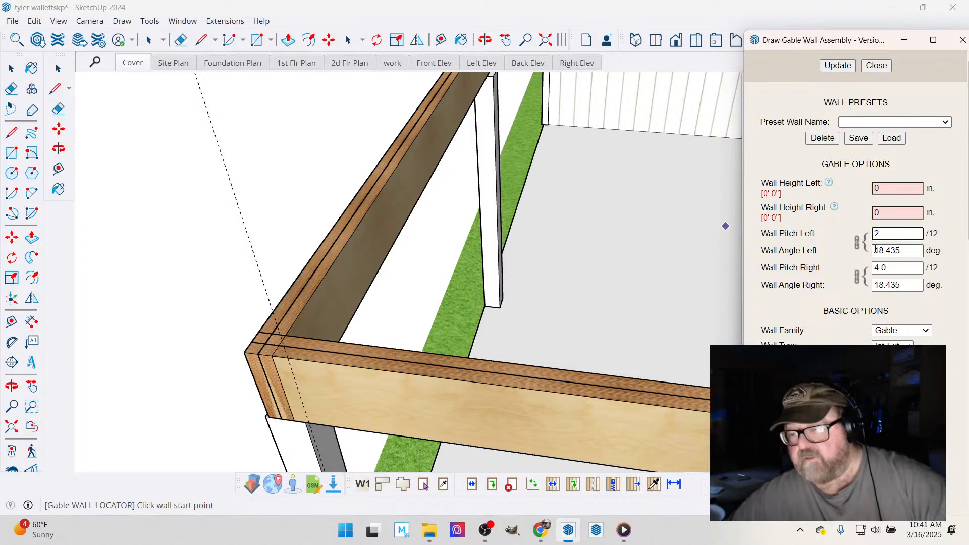
{"action": "left_click", "coordinate": [890, 268]}
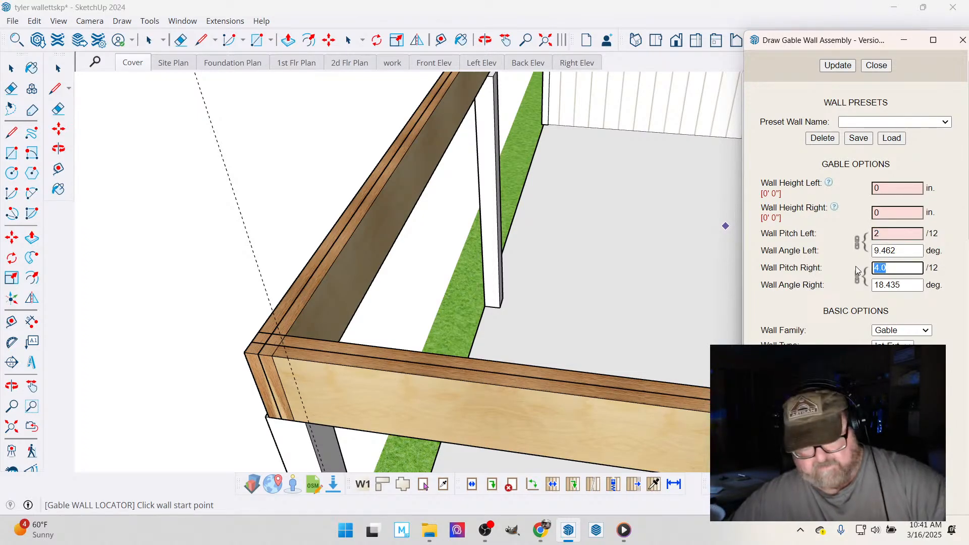
{"action": "type", "text": "2"}
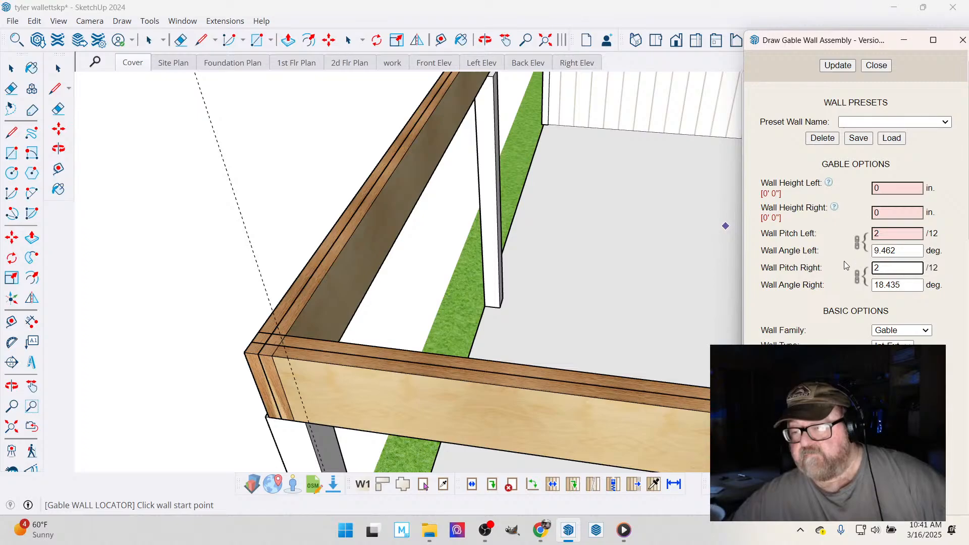
{"action": "left_click", "coordinate": [838, 65]}
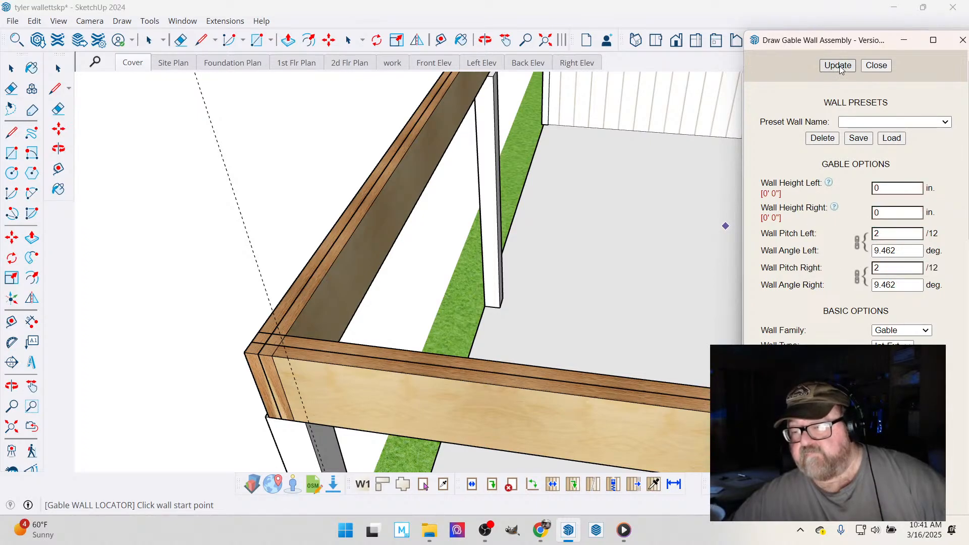
- Set the gable wall's cladding material to t1_11 and apply the change
{"action": "scroll", "coordinate": [832, 317], "scroll_direction": "down", "scroll_amount": 6}
{"action": "scroll", "coordinate": [833, 317], "scroll_direction": "up", "scroll_amount": 3}
{"action": "scroll", "coordinate": [833, 317], "scroll_direction": "up", "scroll_amount": 3}
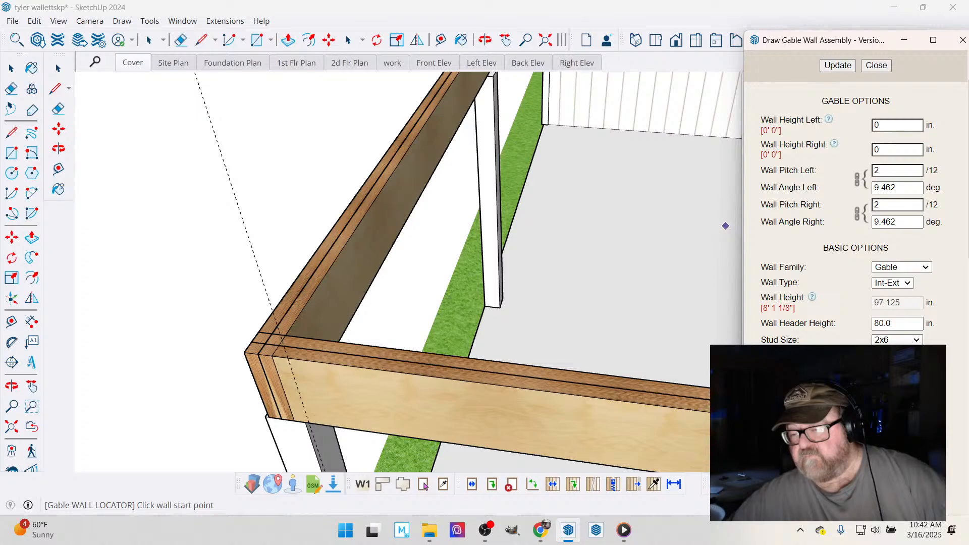
{"action": "scroll", "coordinate": [833, 317], "scroll_direction": "down", "scroll_amount": 12}
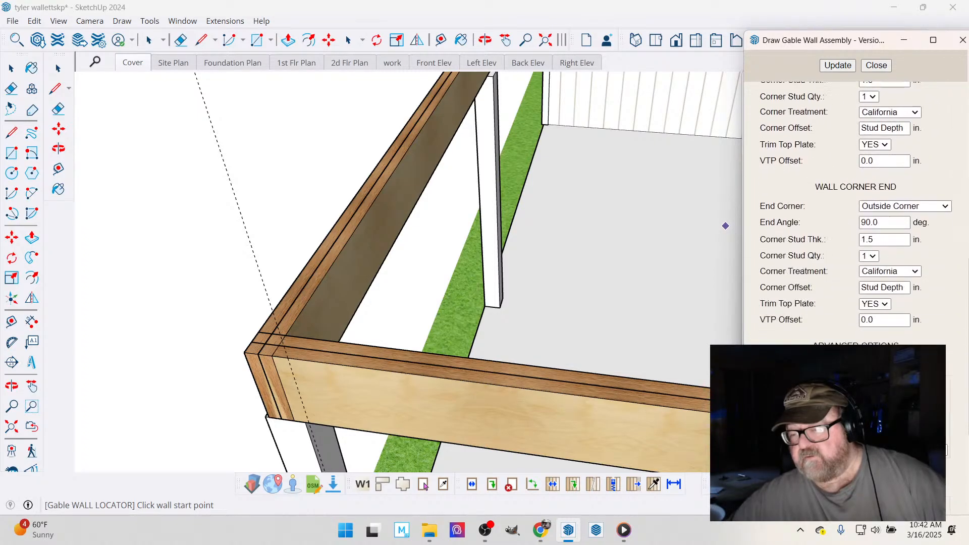
{"action": "scroll", "coordinate": [873, 255], "scroll_direction": "down", "scroll_amount": 5}
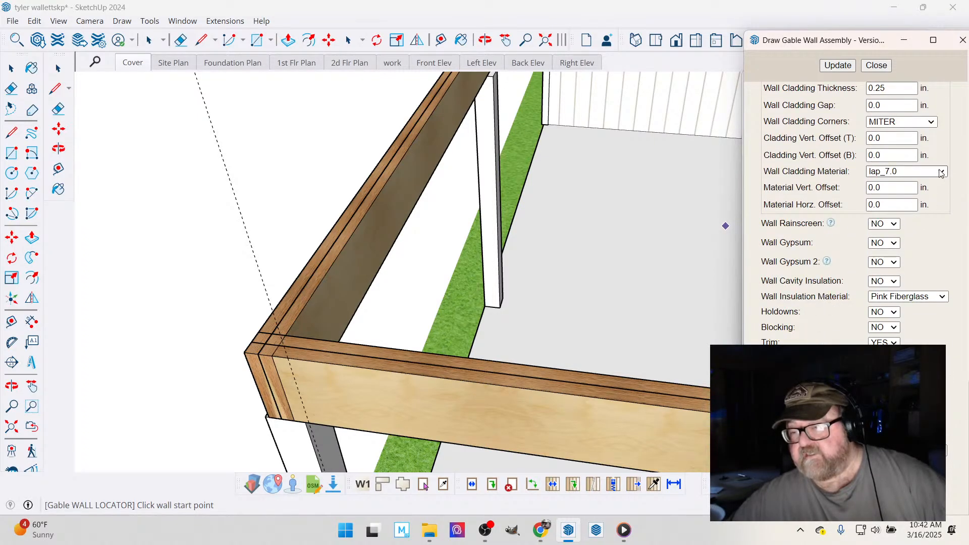
{"action": "left_click", "coordinate": [941, 173]}
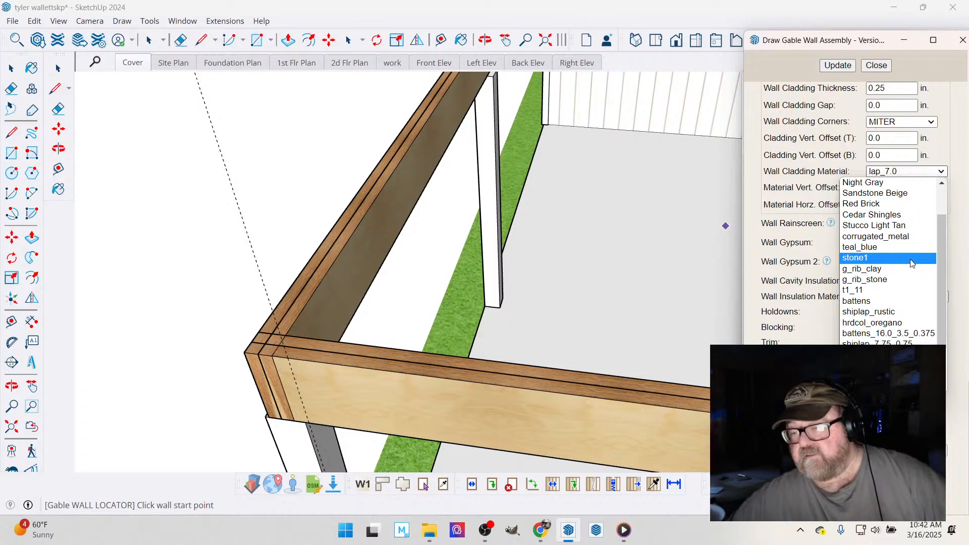
{"action": "left_click", "coordinate": [902, 290]}
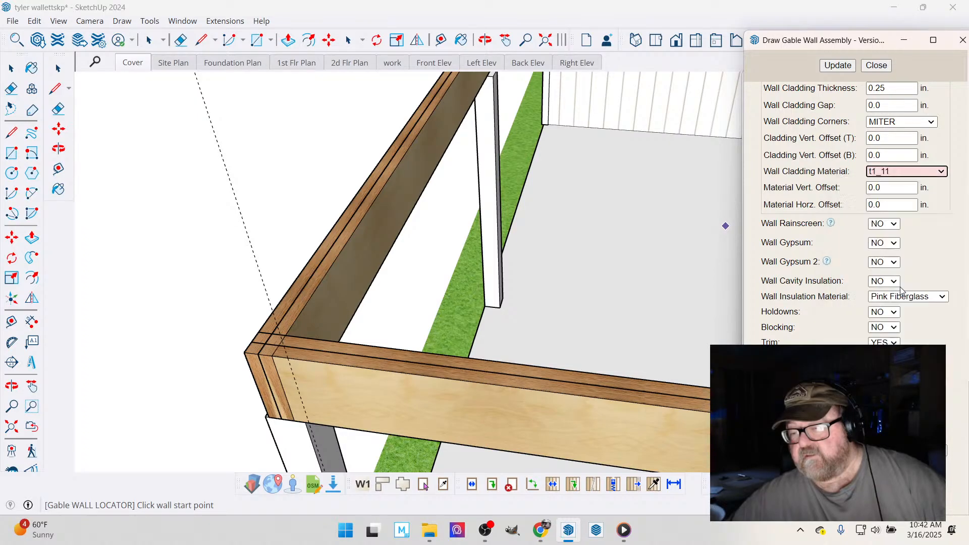
{"action": "left_click", "coordinate": [838, 65]}
- Place the gable wall along the top of the front porch beam, spanning 29' 6" between the guide lines at its two corners
{"action": "scroll", "coordinate": [294, 362], "scroll_direction": "up", "scroll_amount": 1}
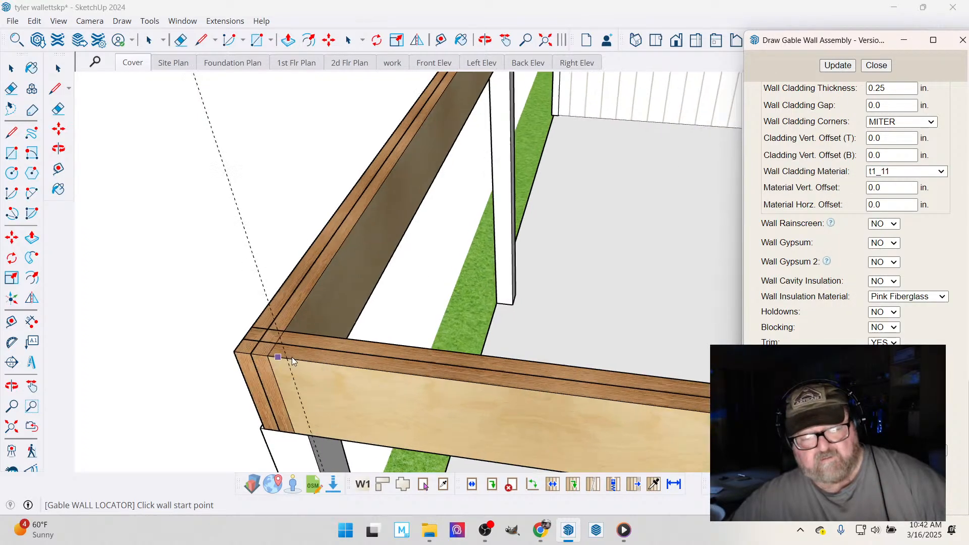
{"action": "scroll", "coordinate": [294, 362], "scroll_direction": "up", "scroll_amount": 1}
{"action": "left_click", "coordinate": [286, 359]}
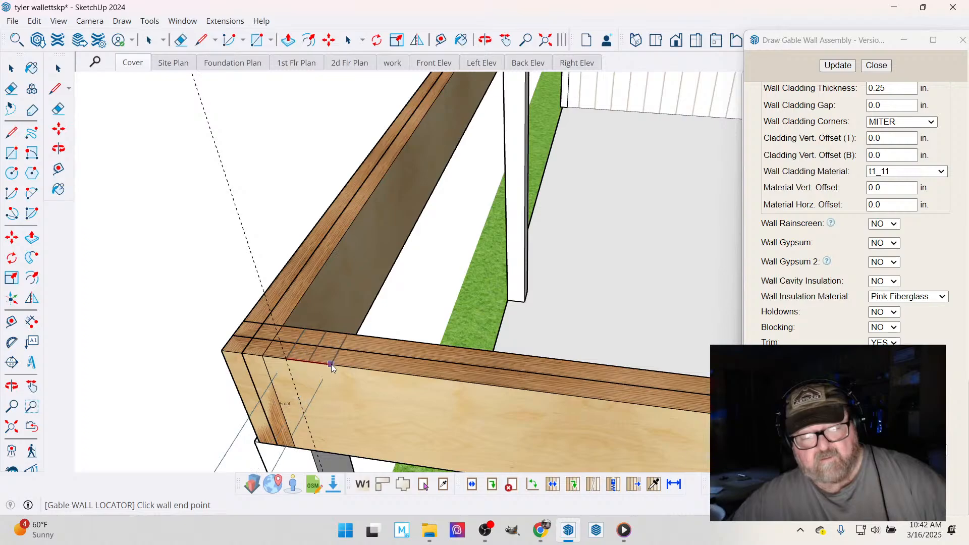
{"action": "scroll", "coordinate": [332, 364], "scroll_direction": "down", "scroll_amount": 5}
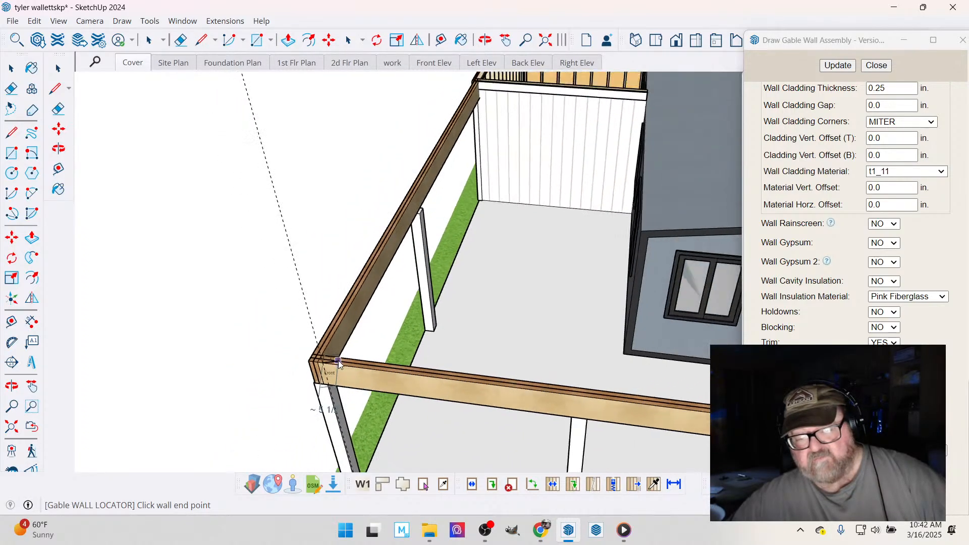
{"action": "scroll", "coordinate": [338, 361], "scroll_direction": "down", "scroll_amount": 6}
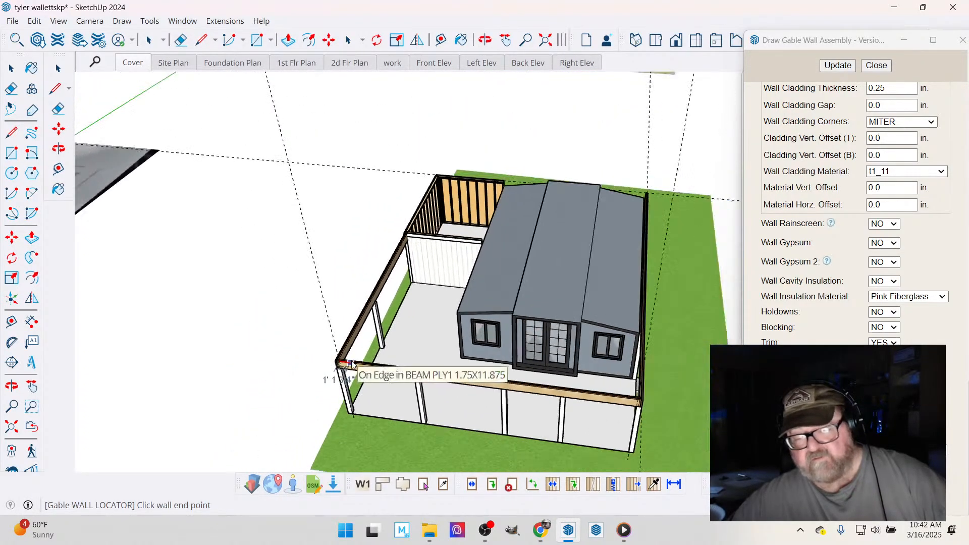
{"action": "scroll", "coordinate": [615, 412], "scroll_direction": "up", "scroll_amount": 5}
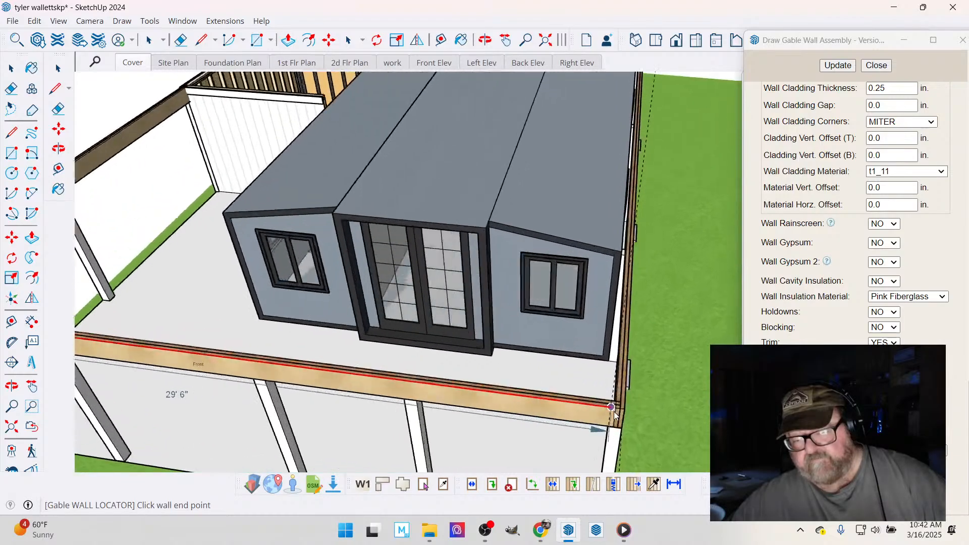
{"action": "scroll", "coordinate": [613, 410], "scroll_direction": "up", "scroll_amount": 6}
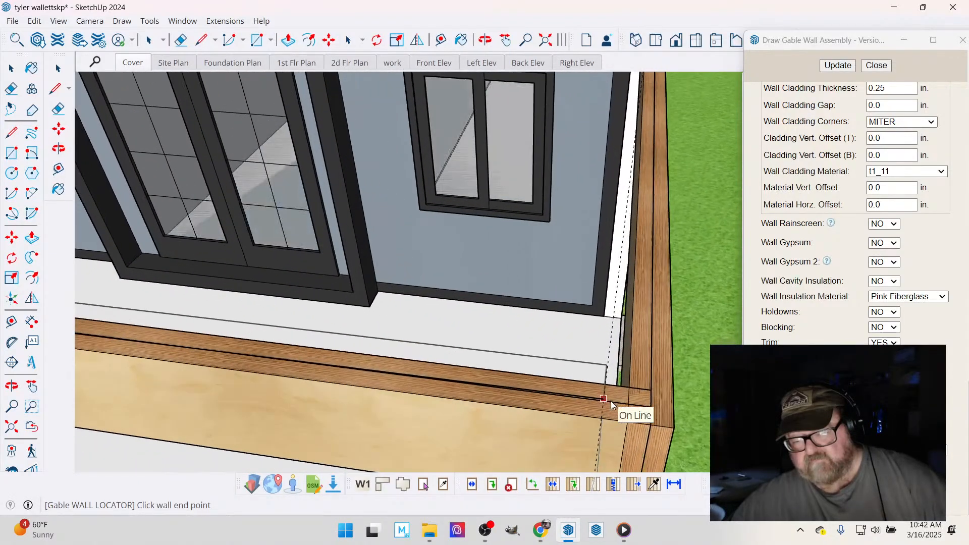
{"action": "left_click", "coordinate": [600, 415]}
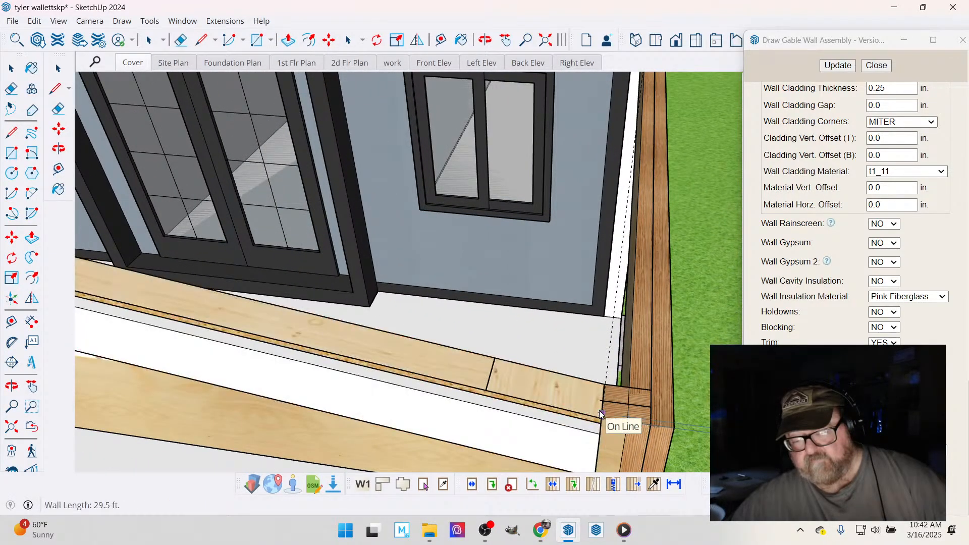
{"action": "scroll", "coordinate": [620, 380], "scroll_direction": "down", "scroll_amount": 4}
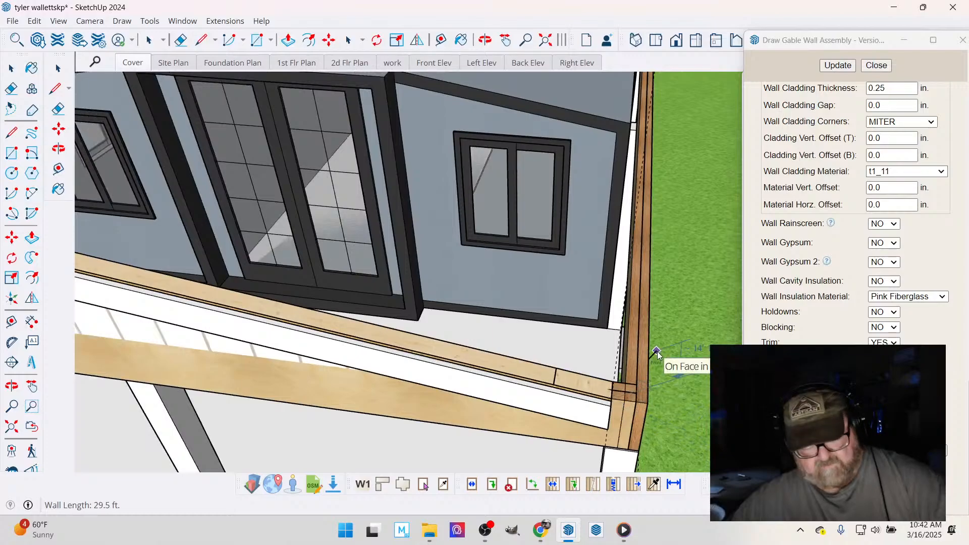
{"action": "left_click", "coordinate": [657, 354]}
{"action": "scroll", "coordinate": [676, 354], "scroll_direction": "down", "scroll_amount": 6}
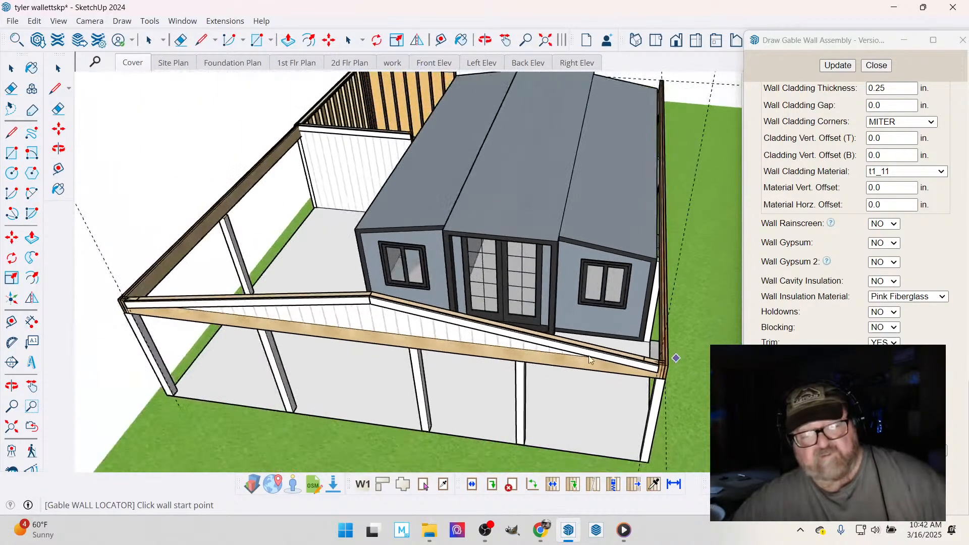
- Close the gable wall settings and make the 5 - Roof tags visible again to check the new gable wall against the roof
{"action": "left_click", "coordinate": [485, 40]}
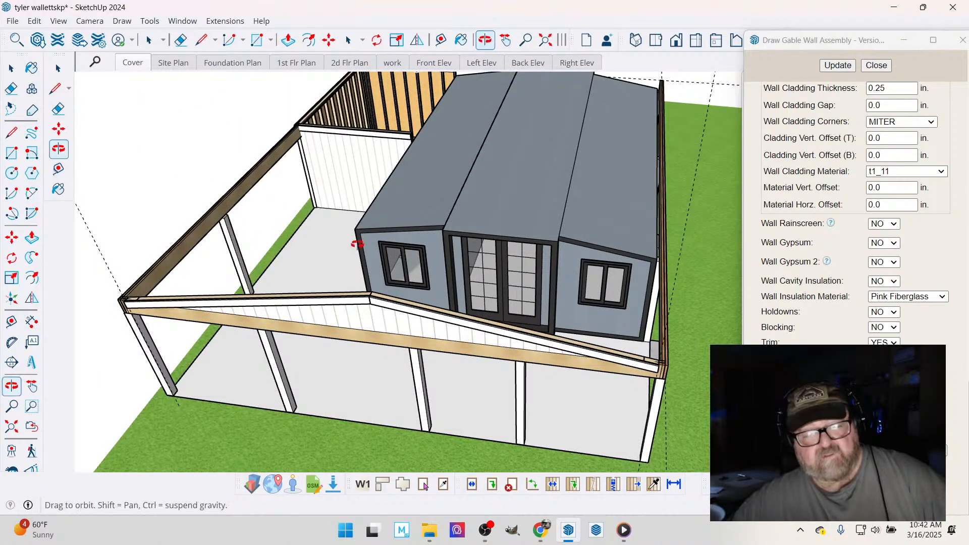
{"action": "left_click_drag", "start_coordinate": [356, 245], "coordinate": [359, 166]}
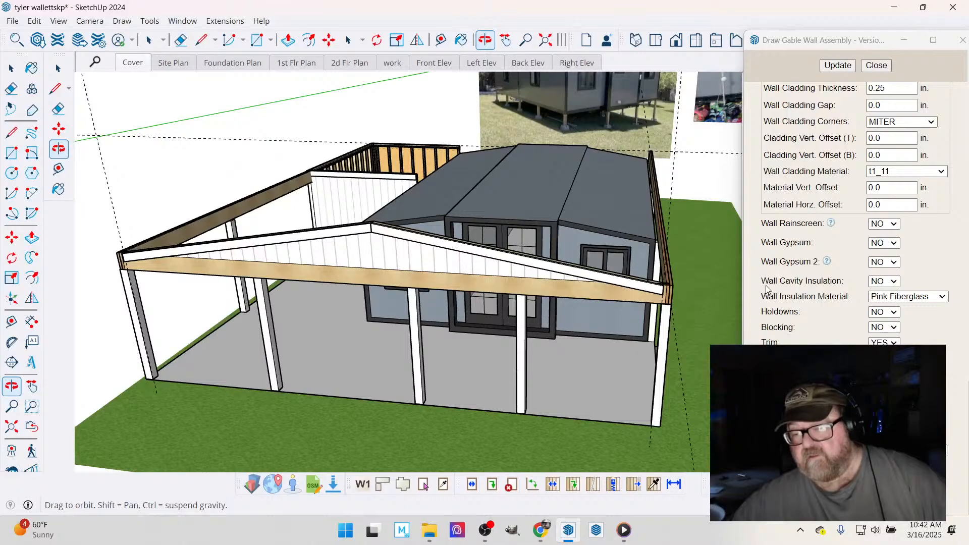
{"action": "scroll", "coordinate": [766, 288], "scroll_direction": "up", "scroll_amount": 3}
{"action": "left_click", "coordinate": [876, 65]}
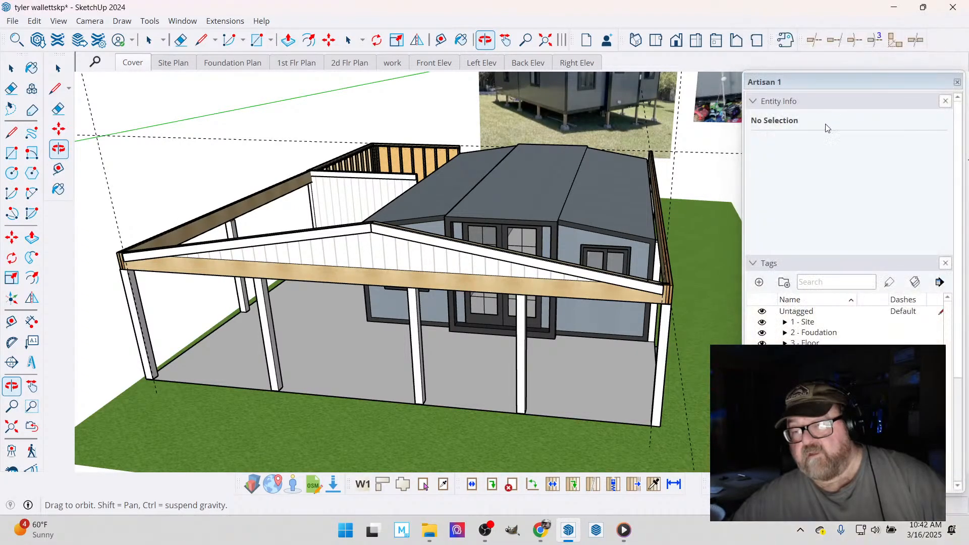
{"action": "left_click", "coordinate": [753, 102]}
{"action": "left_click", "coordinate": [760, 119]}
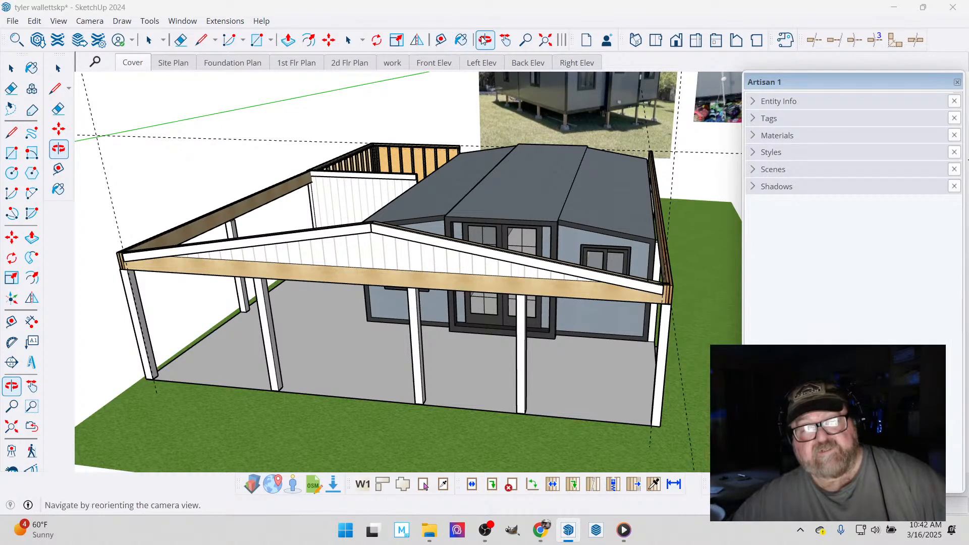
{"action": "scroll", "coordinate": [371, 237], "scroll_direction": "up", "scroll_amount": 3}
{"action": "scroll", "coordinate": [371, 237], "scroll_direction": "down", "scroll_amount": 3}
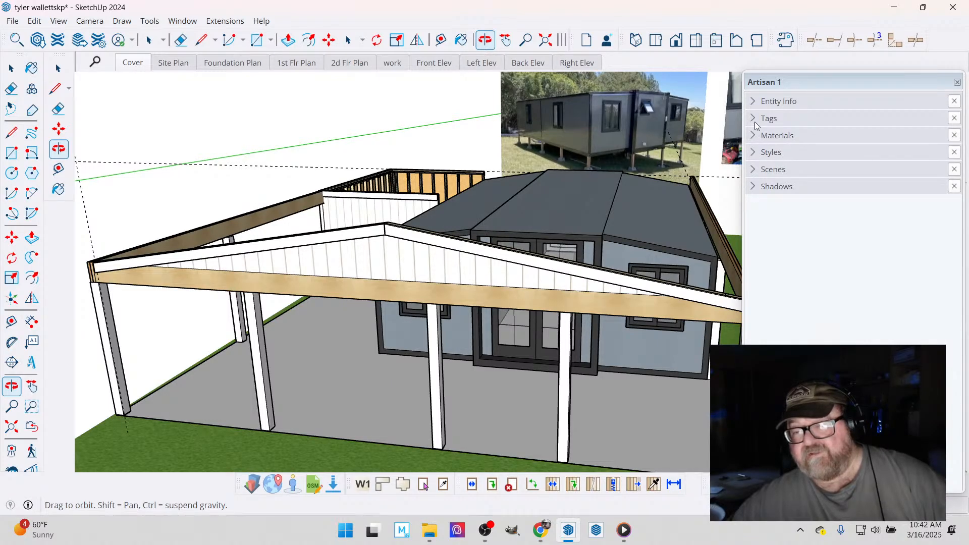
{"action": "left_click", "coordinate": [756, 122]}
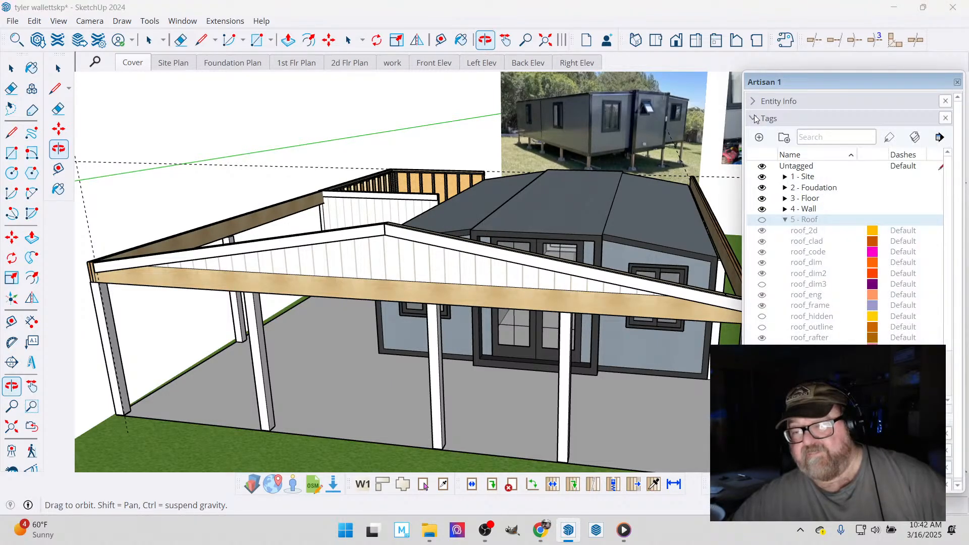
{"action": "left_click", "coordinate": [762, 220]}
{"action": "left_click_drag", "start_coordinate": [348, 283], "coordinate": [400, 207]}
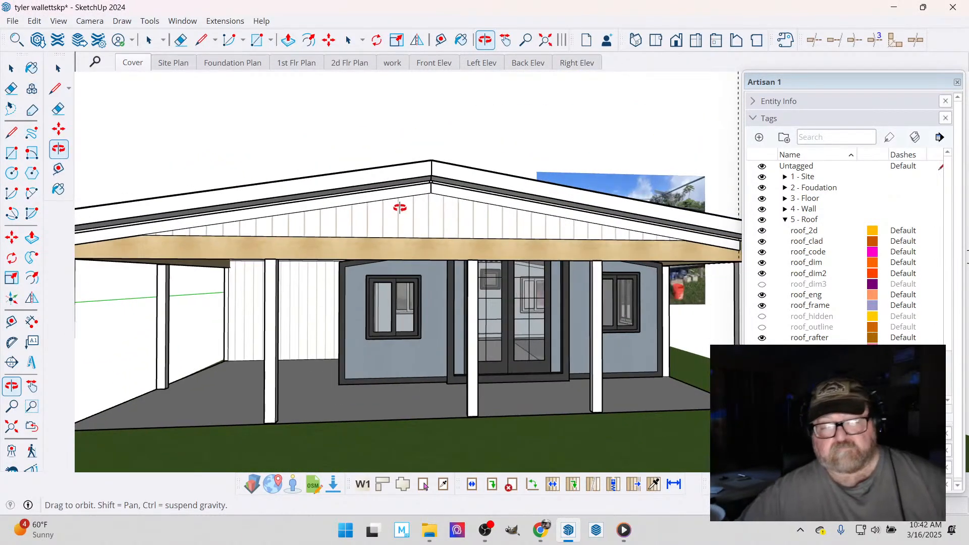
{"action": "scroll", "coordinate": [399, 202], "scroll_direction": "up", "scroll_amount": 5}
- Open the front gable wall's assembly settings and review its sheathing and cladding options
{"action": "left_click", "coordinate": [9, 67]}
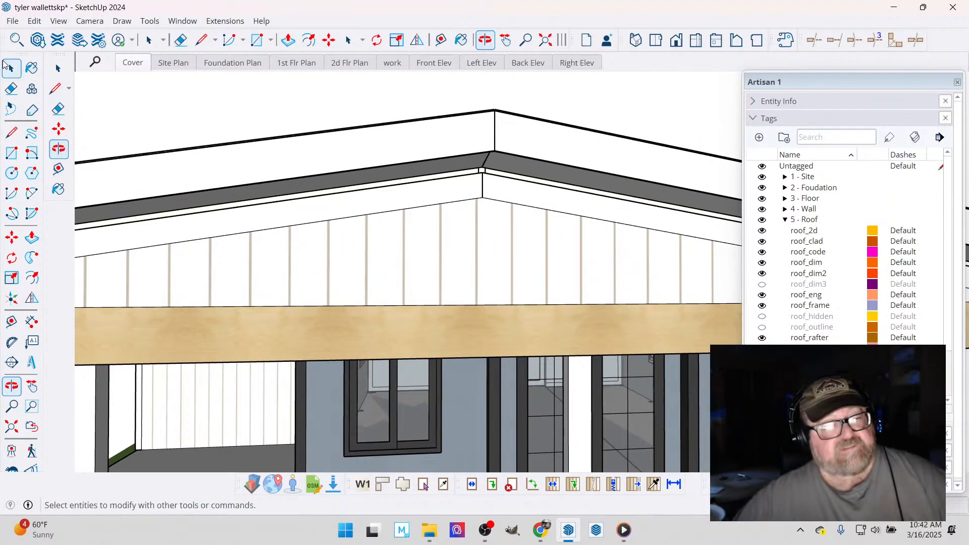
{"action": "left_click", "coordinate": [7, 65]}
{"action": "right_click", "coordinate": [346, 232]}
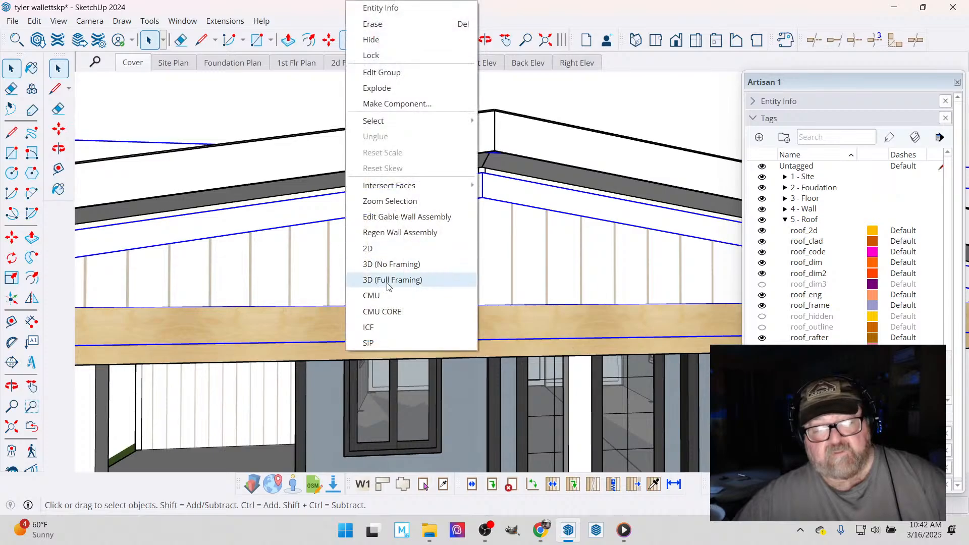
{"action": "left_click", "coordinate": [399, 217]}
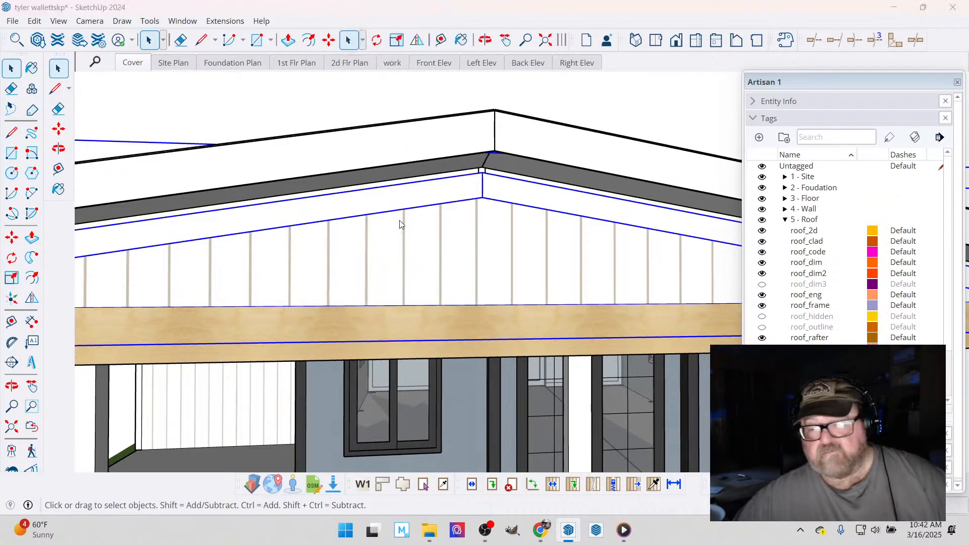
{"action": "scroll", "coordinate": [811, 202], "scroll_direction": "down", "scroll_amount": 15}
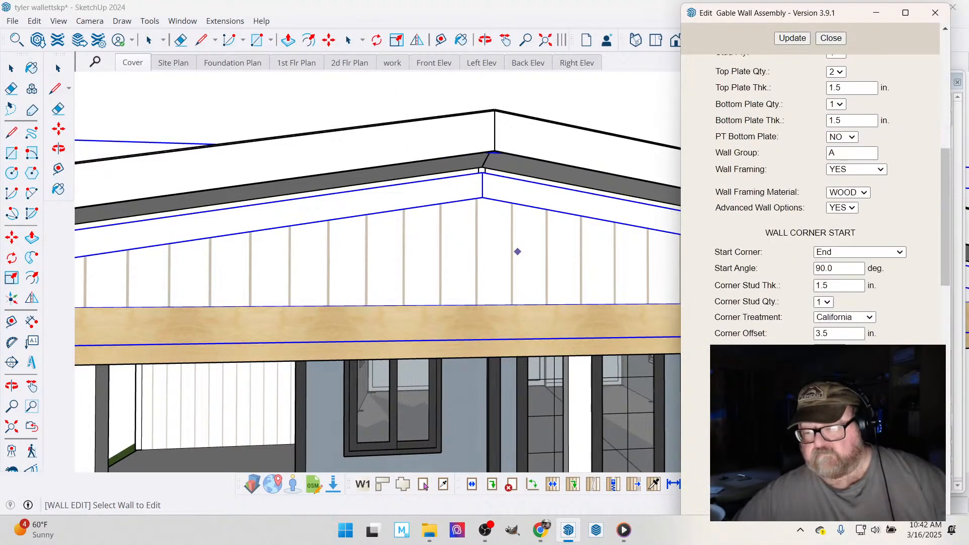
{"action": "scroll", "coordinate": [810, 202], "scroll_direction": "down", "scroll_amount": 3}
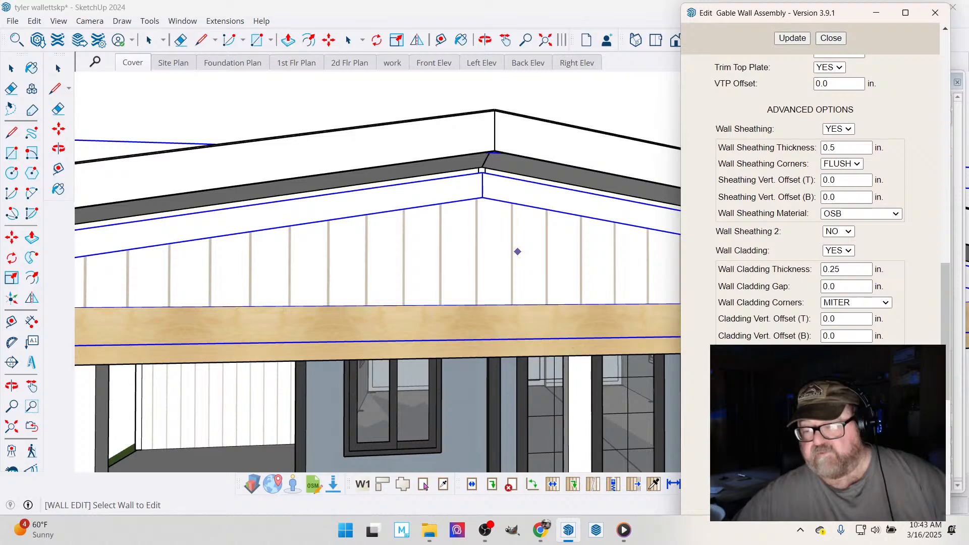
{"action": "scroll", "coordinate": [812, 276], "scroll_direction": "down", "scroll_amount": 2}
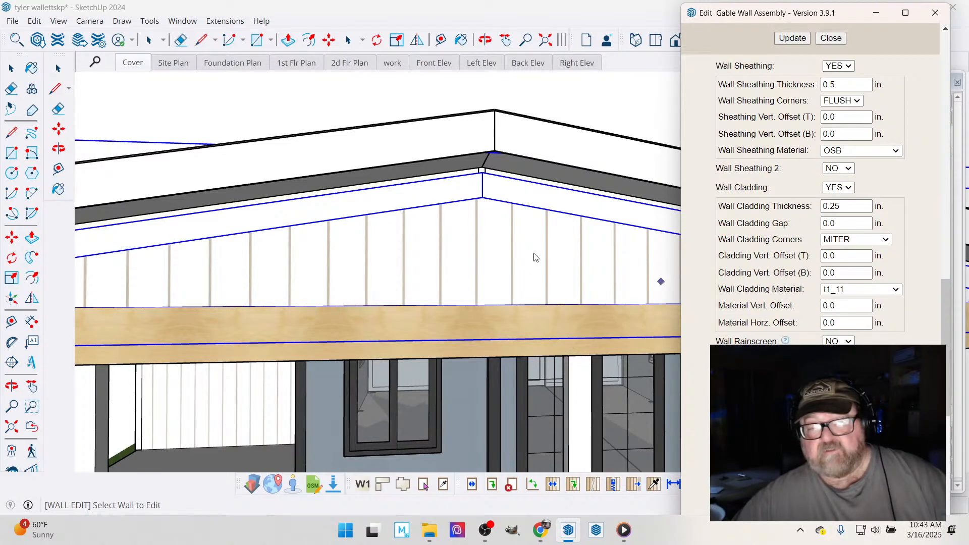
{"action": "scroll", "coordinate": [473, 188], "scroll_direction": "up", "scroll_amount": 5}
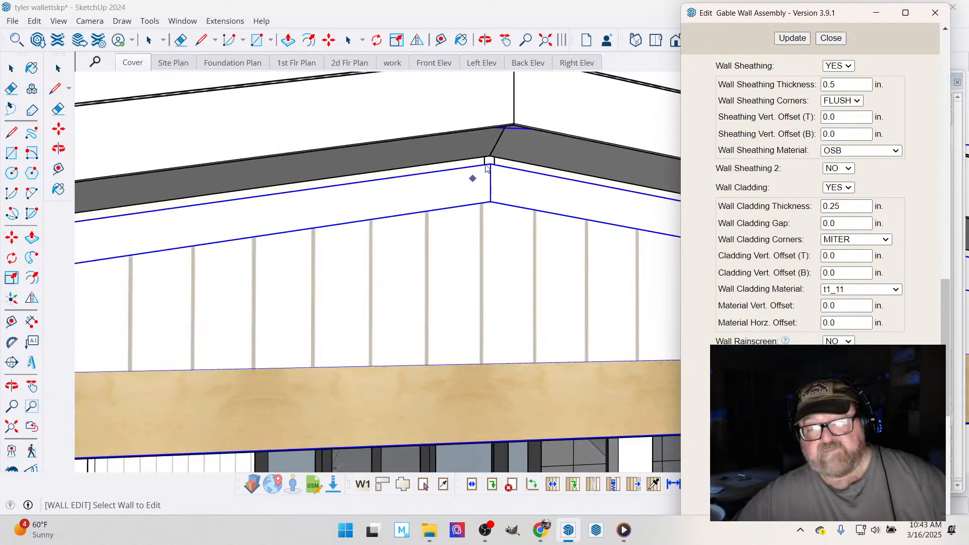
- Measure the vertical gap between the peak of the front gable wall's trim and the underside of the roof with the Line tool
{"action": "key", "text": "l"}
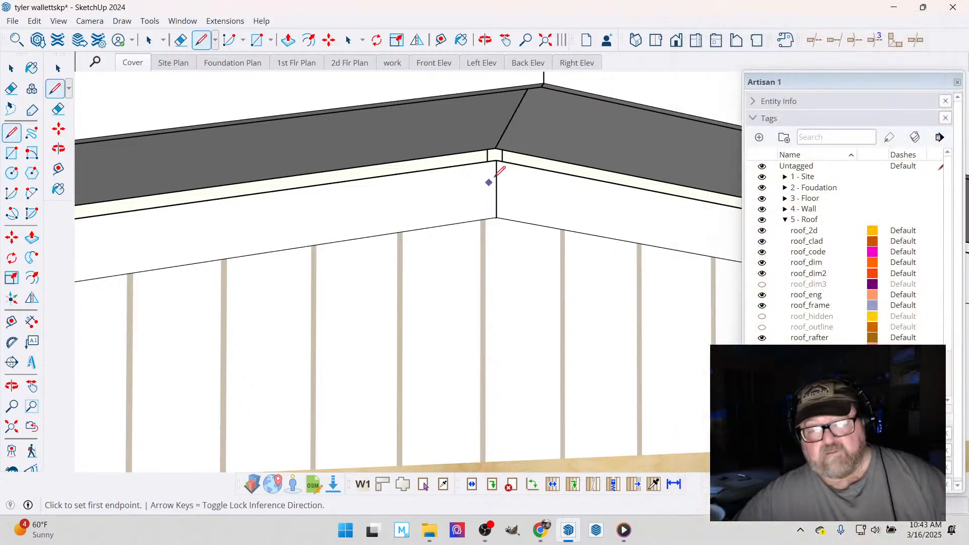
{"action": "left_click", "coordinate": [496, 160]}
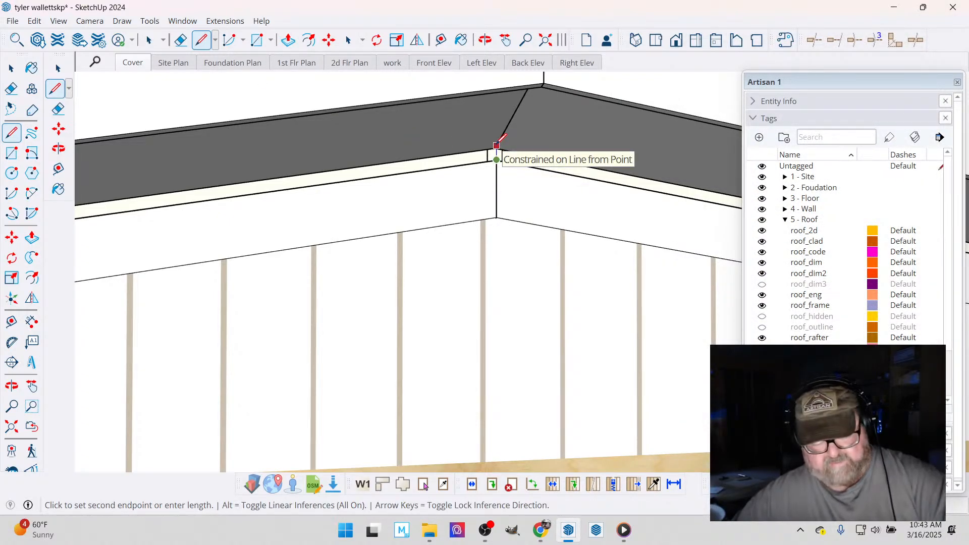
{"action": "left_click", "coordinate": [497, 146]}
{"action": "scroll", "coordinate": [461, 253], "scroll_direction": "down", "scroll_amount": 1}
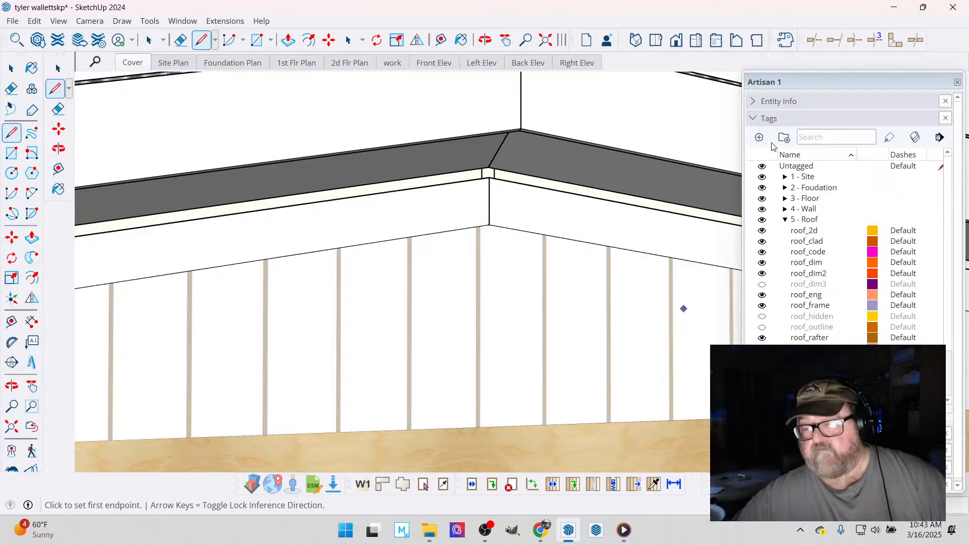
{"action": "left_click", "coordinate": [753, 119]}
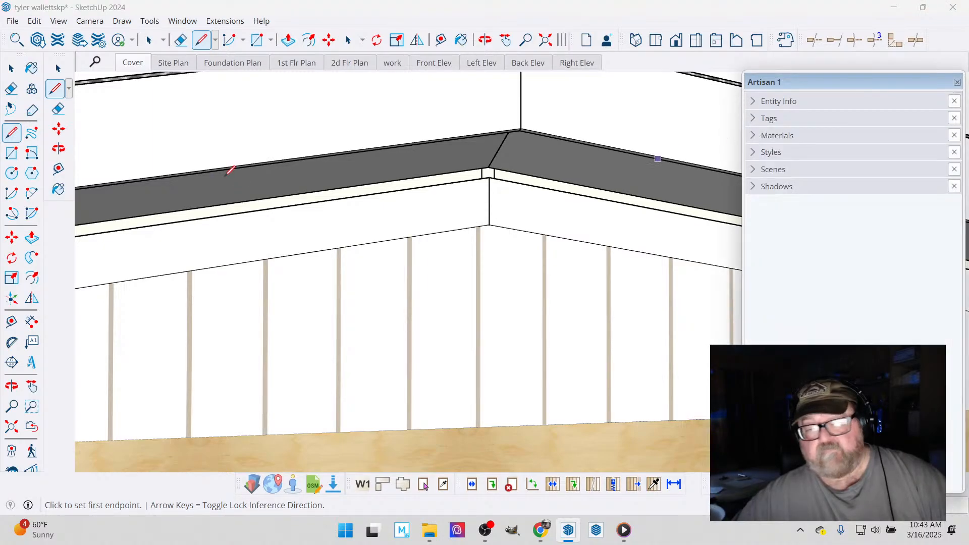
{"action": "scroll", "coordinate": [238, 268], "scroll_direction": "down", "scroll_amount": 1}
{"action": "scroll", "coordinate": [276, 245], "scroll_direction": "down", "scroll_amount": 2}
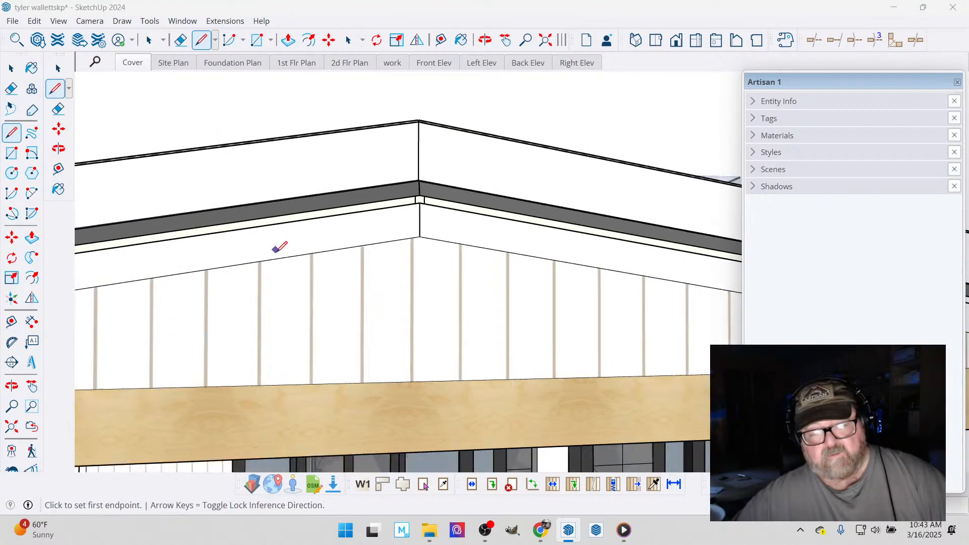
- Edit the front gable wall assembly and set its top cladding vertical offset to 1.5 in
{"action": "key", "text": "space"}
{"action": "left_click", "coordinate": [438, 271]}
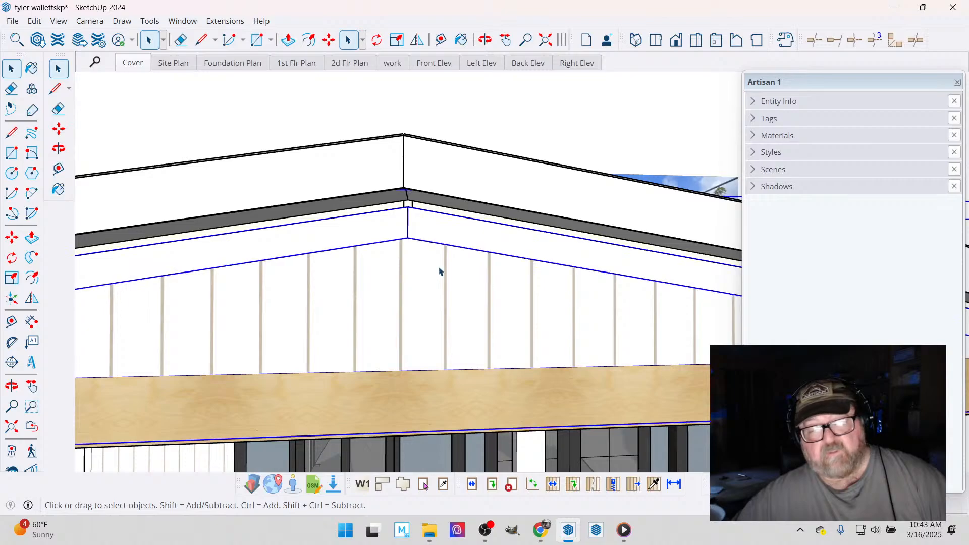
{"action": "right_click", "coordinate": [439, 272]}
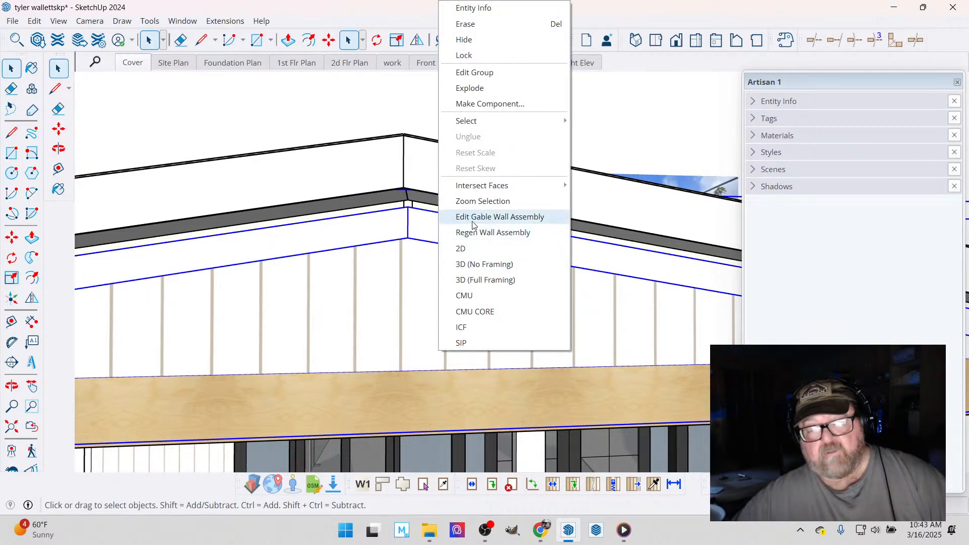
{"action": "left_click", "coordinate": [499, 217]}
{"action": "scroll", "coordinate": [810, 202], "scroll_direction": "down", "scroll_amount": 10}
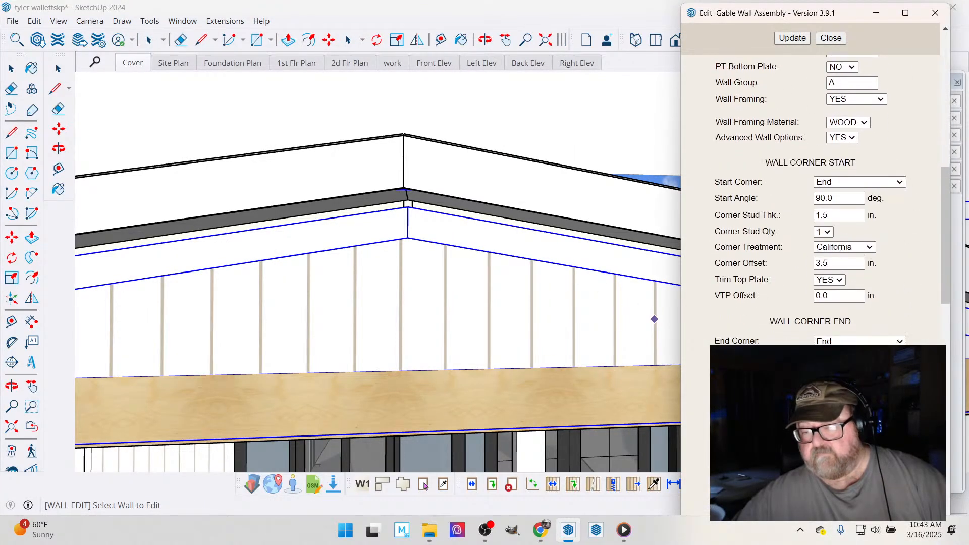
{"action": "scroll", "coordinate": [810, 202], "scroll_direction": "down", "scroll_amount": 1}
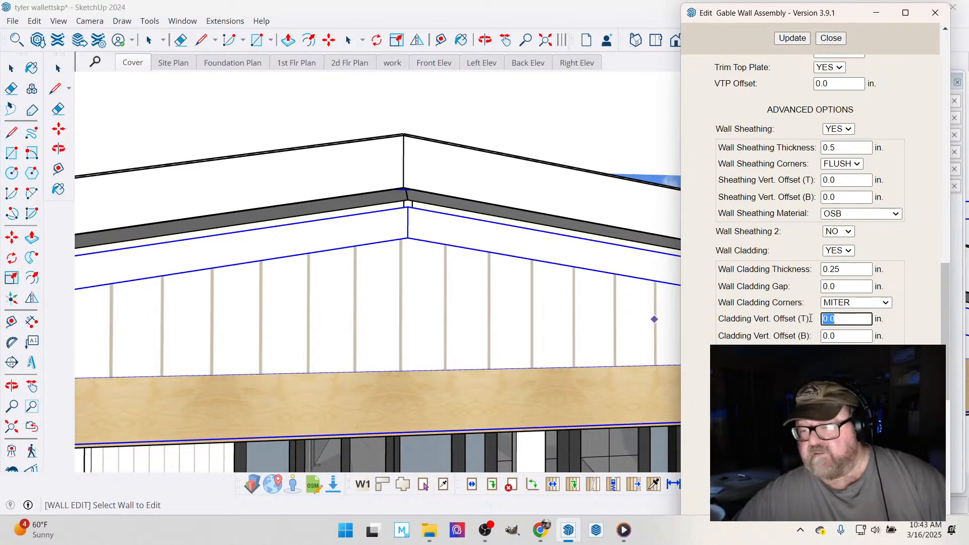
{"action": "type", "text": "1.5"}
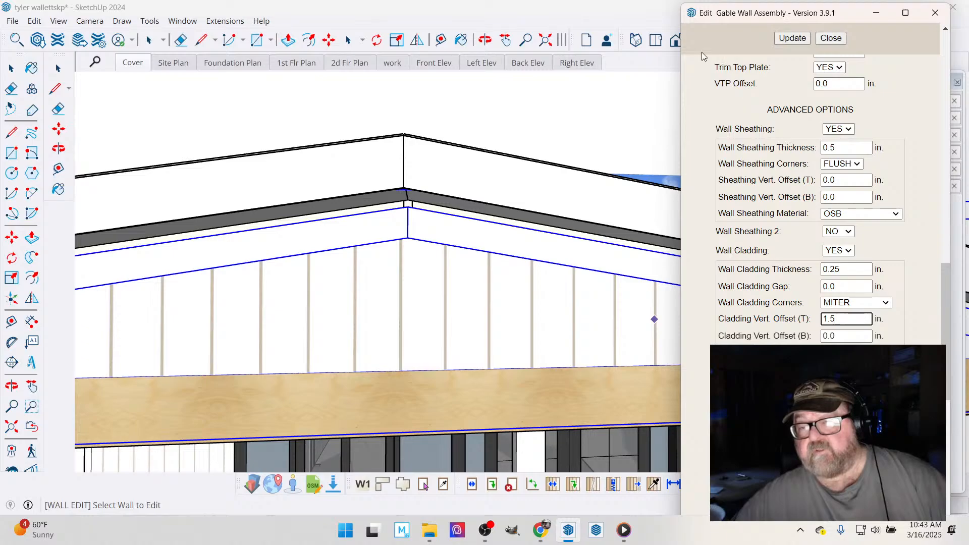
{"action": "left_click", "coordinate": [793, 39]}
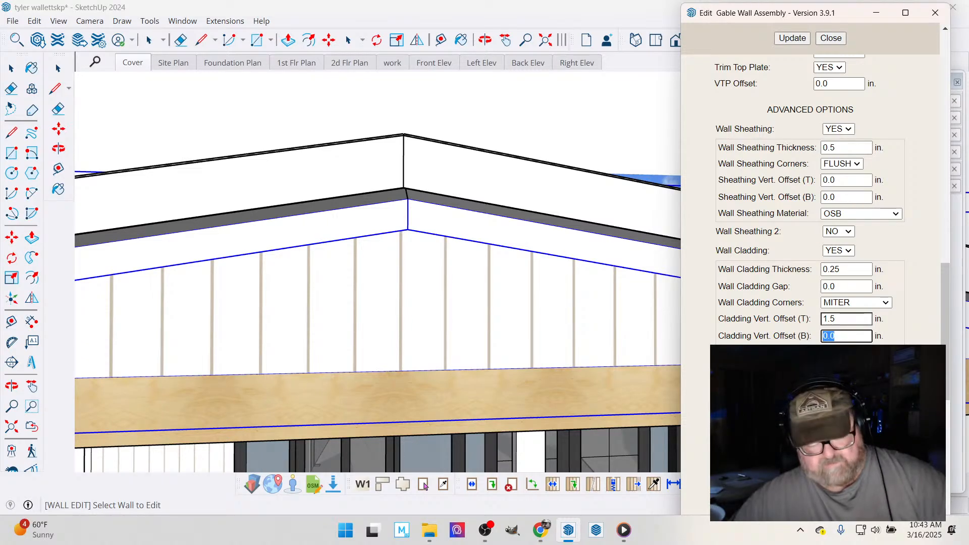
- Set the front gable wall's bottom cladding vertical offset to 12 in, update the wall, and close its settings
{"action": "type", "text": "12"}
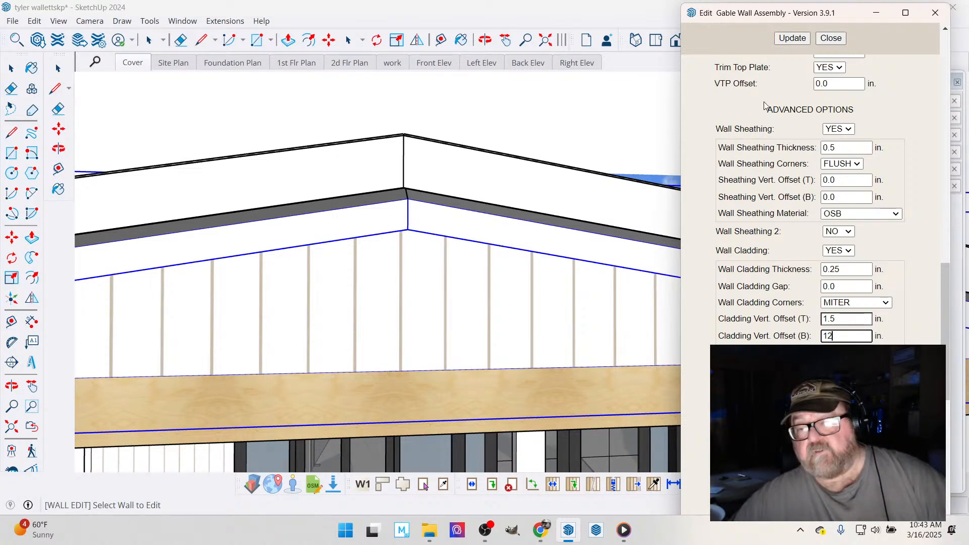
{"action": "left_click", "coordinate": [787, 40]}
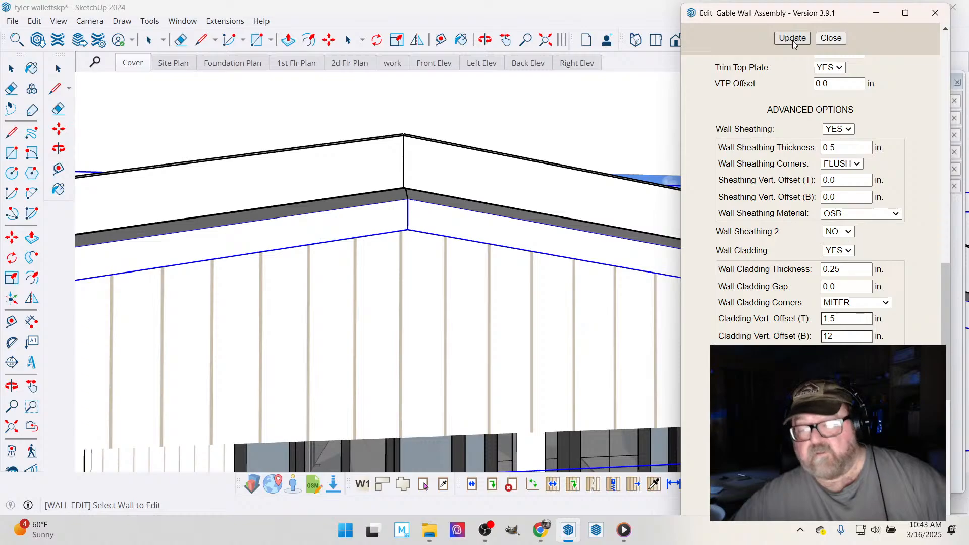
{"action": "left_click", "coordinate": [831, 38]}
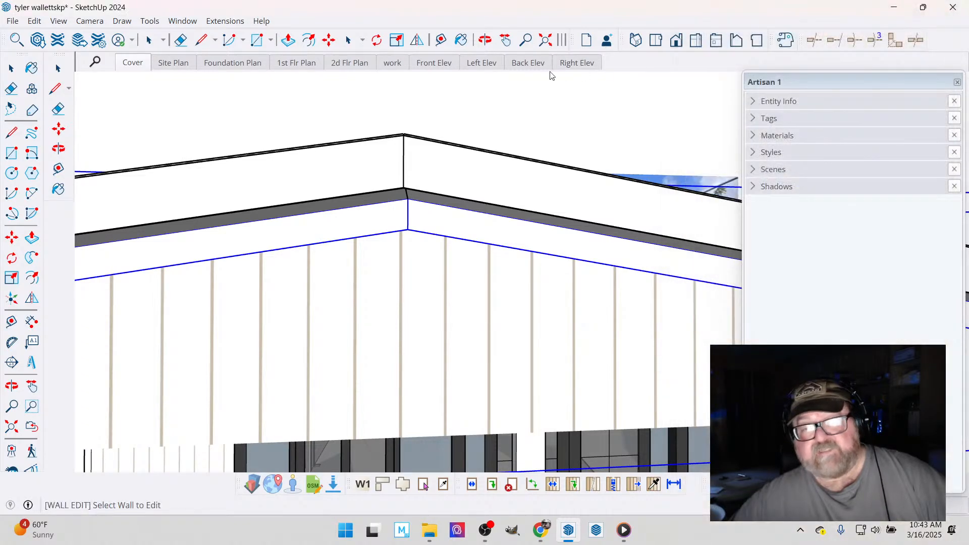
- Inspect the front gable wall's extended cladding from several angles against the roof underside, the beam and the porch corners
{"action": "left_click", "coordinate": [485, 40]}
{"action": "left_click_drag", "start_coordinate": [447, 335], "coordinate": [595, 337]}
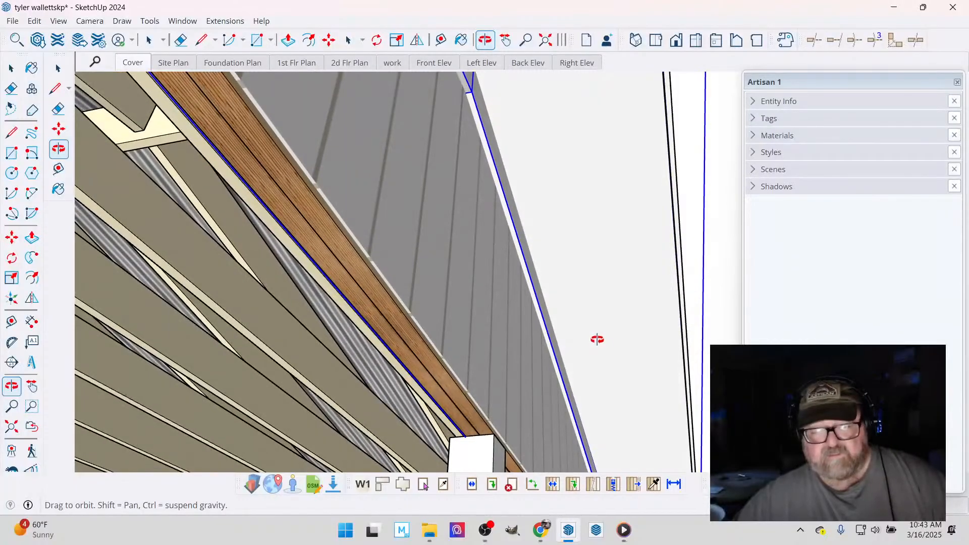
{"action": "left_click_drag", "start_coordinate": [469, 386], "coordinate": [417, 372]}
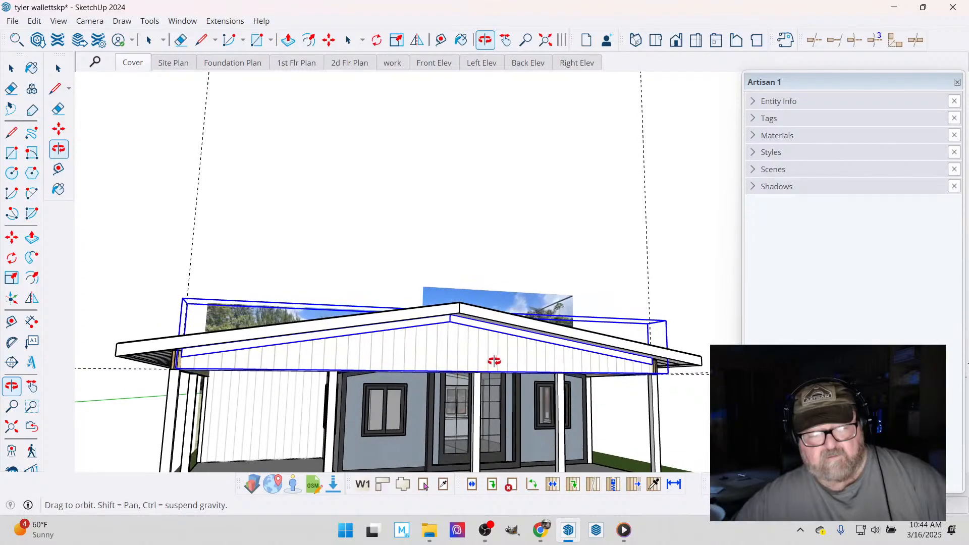
{"action": "scroll", "coordinate": [165, 369], "scroll_direction": "up", "scroll_amount": 10}
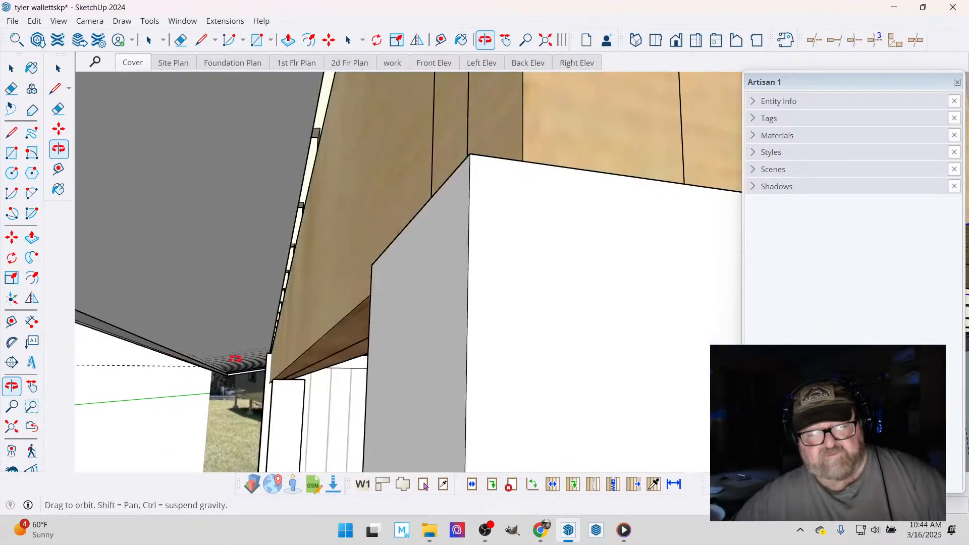
{"action": "left_click_drag", "start_coordinate": [371, 289], "coordinate": [459, 312]}
{"action": "left_click_drag", "start_coordinate": [265, 315], "coordinate": [237, 334]}
{"action": "mouse_move", "coordinate": [367, 356]}
{"action": "left_mouse_down"}
{"action": "mouse_move", "coordinate": [333, 338]}
{"action": "mouse_move", "coordinate": [580, 363]}
{"action": "mouse_move", "coordinate": [661, 393]}
{"action": "left_mouse_up"}
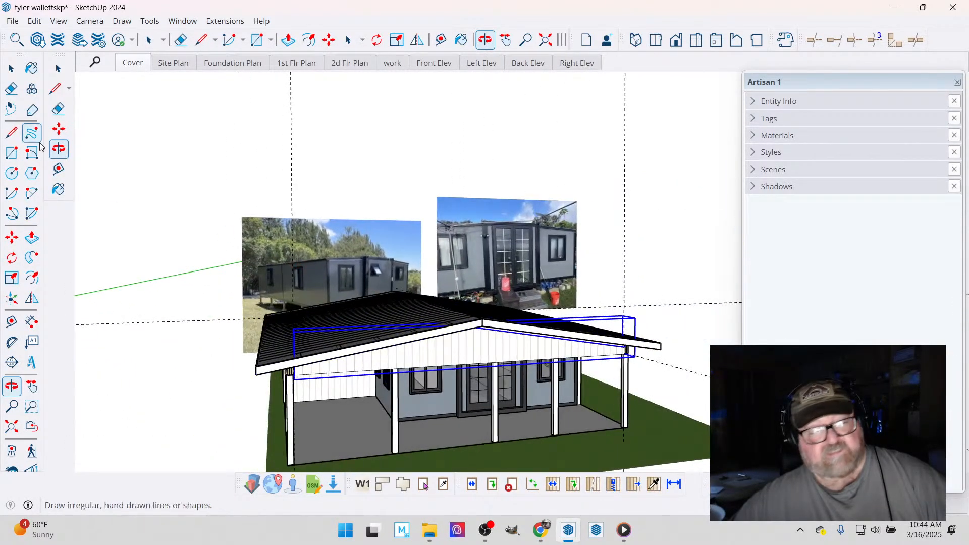
{"action": "left_click", "coordinate": [11, 68]}
{"action": "scroll", "coordinate": [243, 311], "scroll_direction": "up", "scroll_amount": 8}
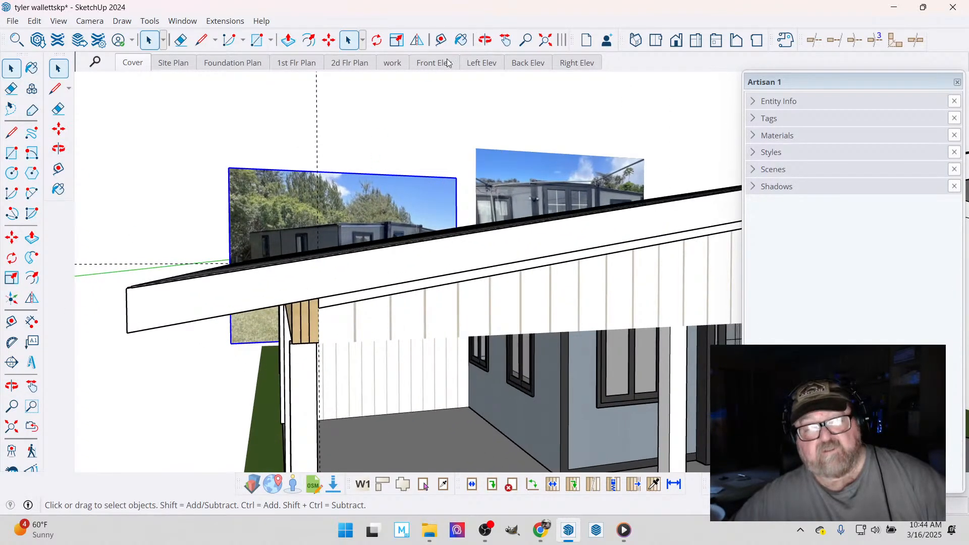
- Open the gable wall's cladding and push/pull its end face over the exposed beam ends to the corner post's outer corner
{"action": "left_click", "coordinate": [485, 39]}
{"action": "left_click_drag", "start_coordinate": [288, 306], "coordinate": [397, 272]}
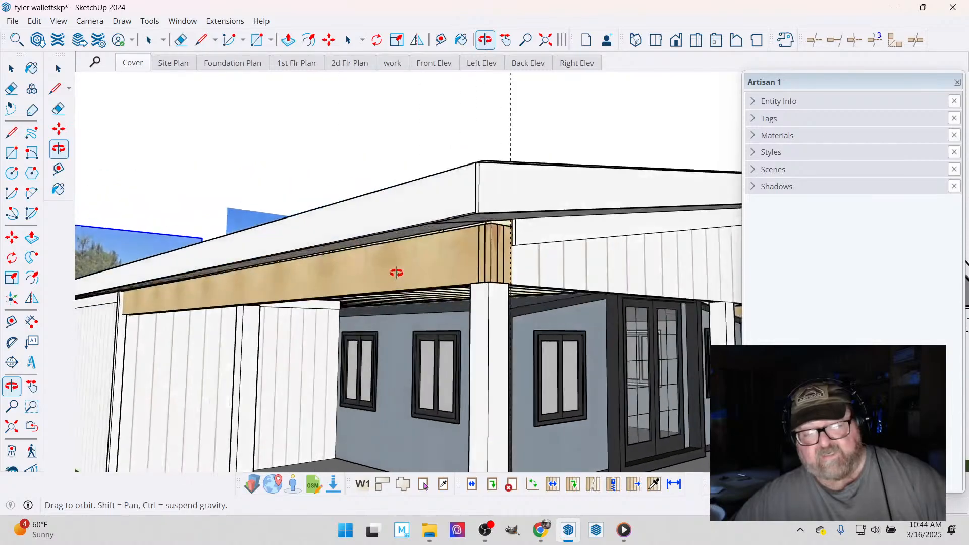
{"action": "scroll", "coordinate": [518, 258], "scroll_direction": "up", "scroll_amount": 5}
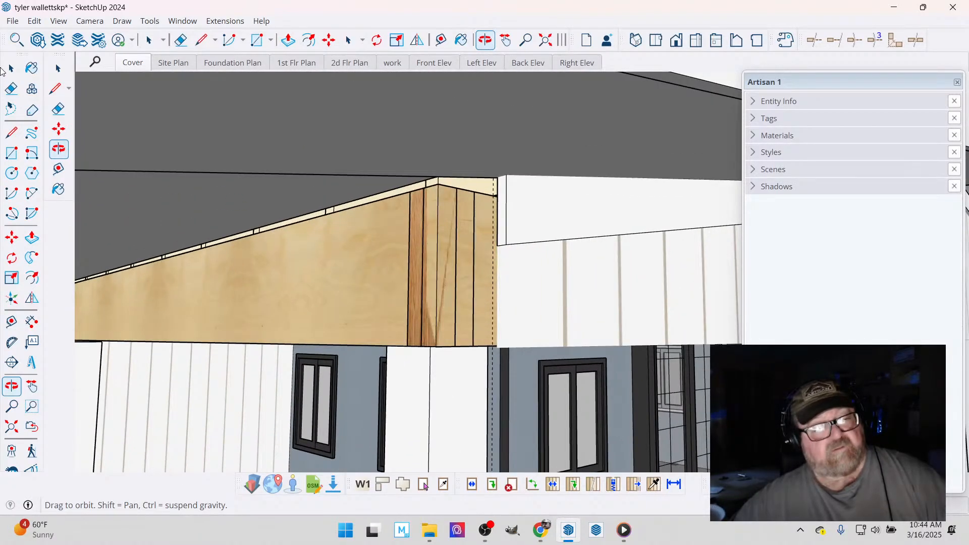
{"action": "scroll", "coordinate": [425, 265], "scroll_direction": "up", "scroll_amount": 3}
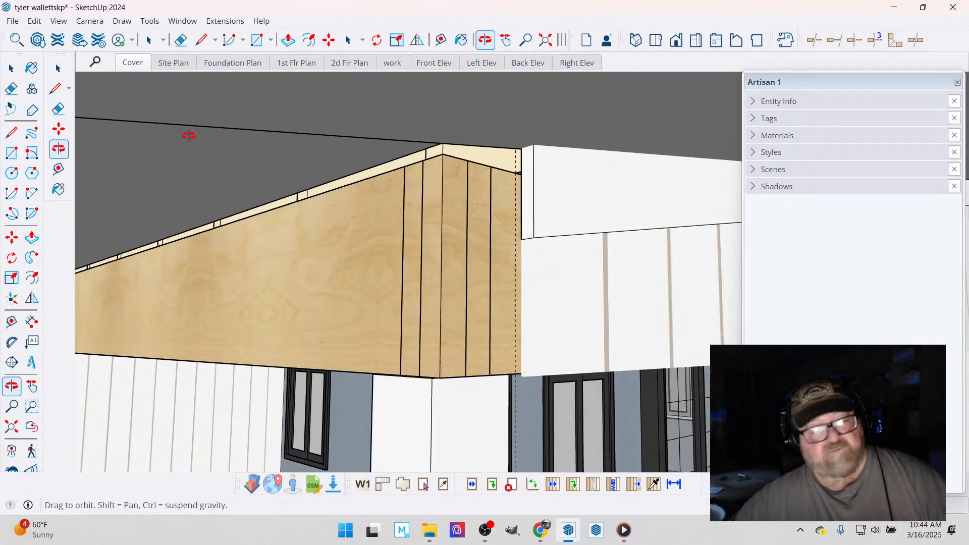
{"action": "left_click", "coordinate": [11, 68]}
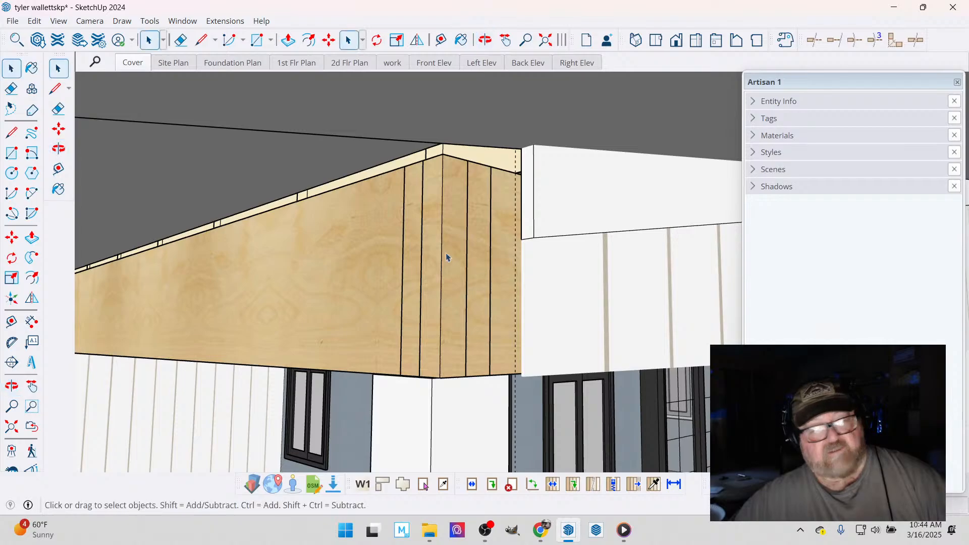
{"action": "left_click", "coordinate": [571, 278]}
{"action": "double_click", "coordinate": [571, 277]}
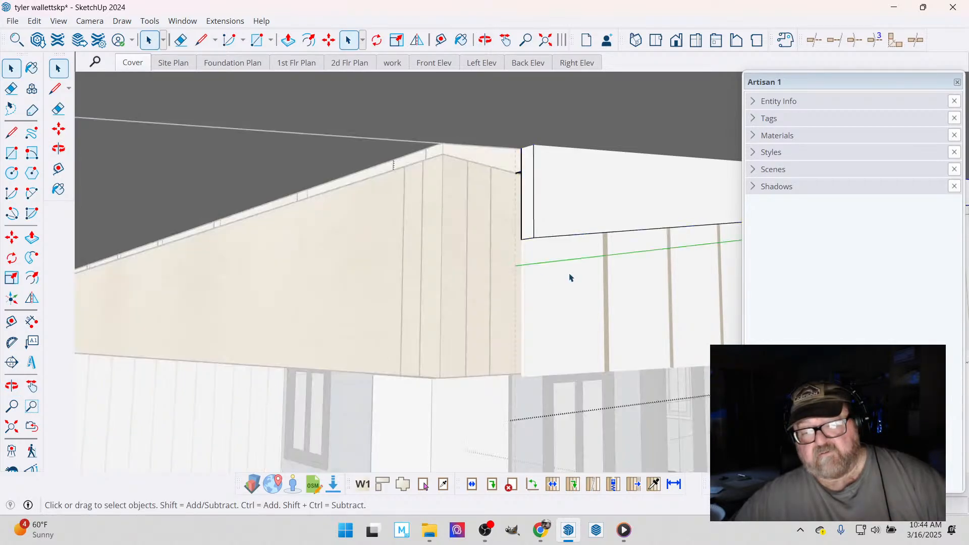
{"action": "double_click", "coordinate": [571, 278]}
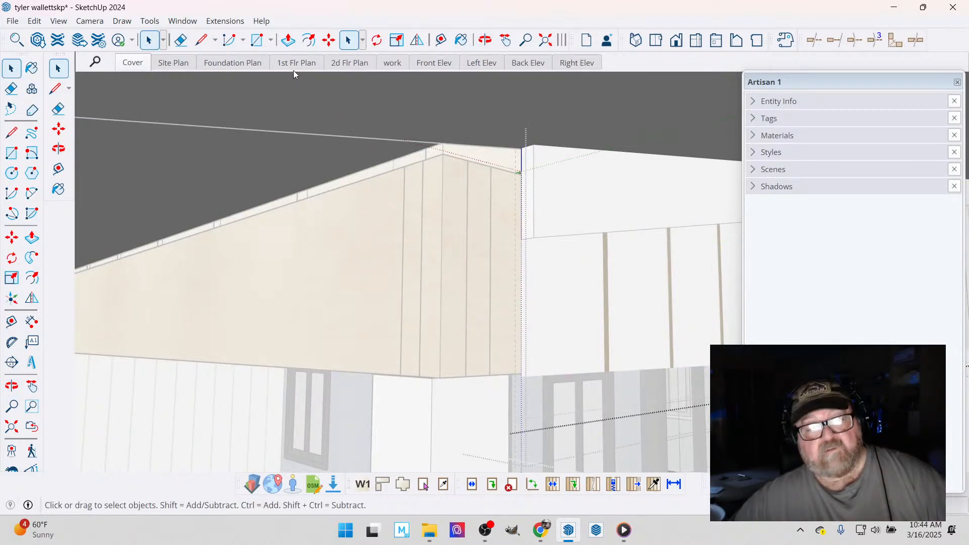
{"action": "left_click", "coordinate": [289, 40]}
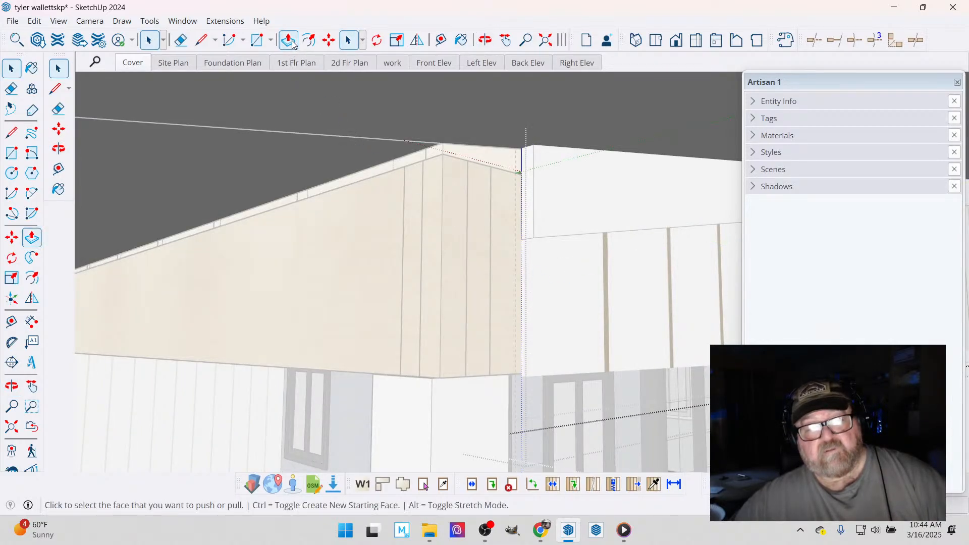
{"action": "left_click", "coordinate": [524, 261]}
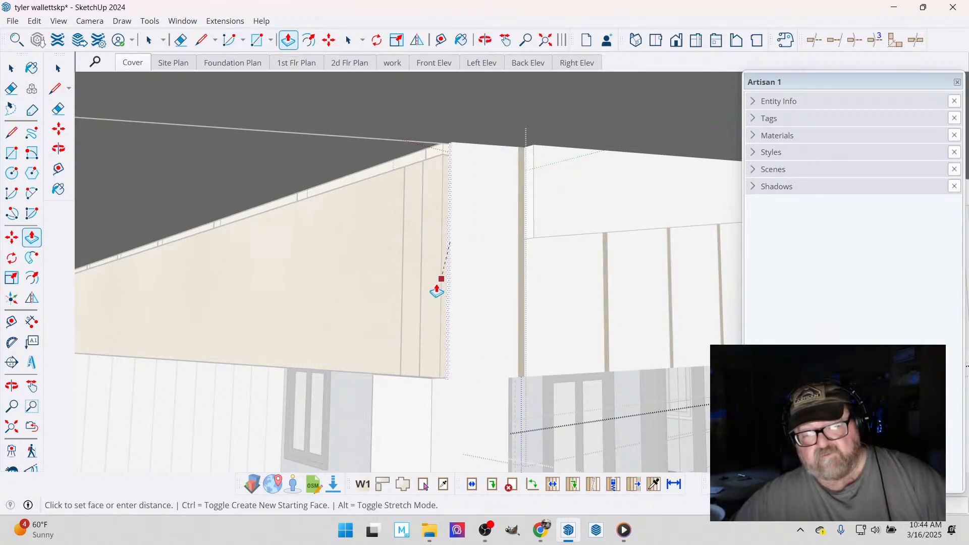
{"action": "left_click", "coordinate": [433, 389]}
{"action": "key", "text": "space"}
- Open the trim board above the gable cladding, select its end face, and place a guide line along its lower edge
{"action": "left_click", "coordinate": [638, 205]}
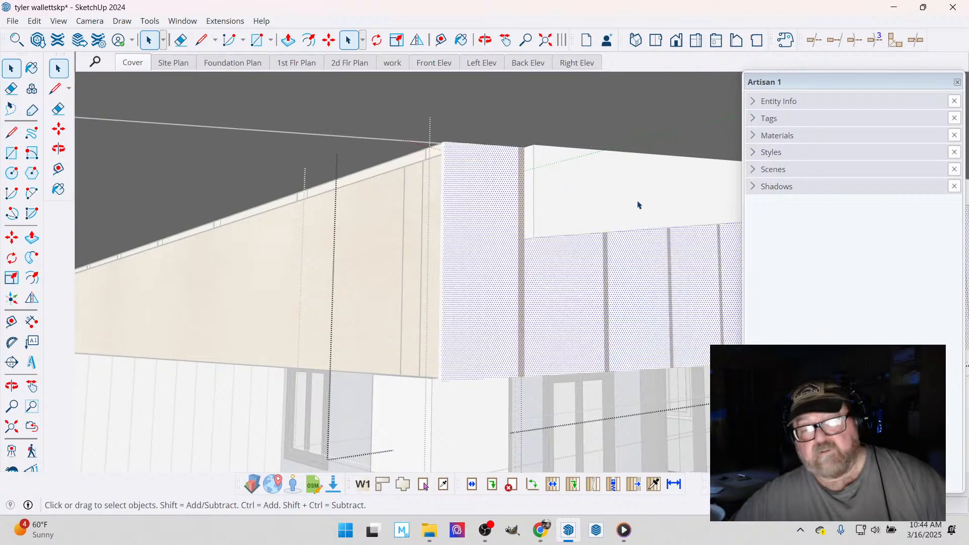
{"action": "left_click", "coordinate": [301, 232]}
{"action": "double_click", "coordinate": [586, 173]}
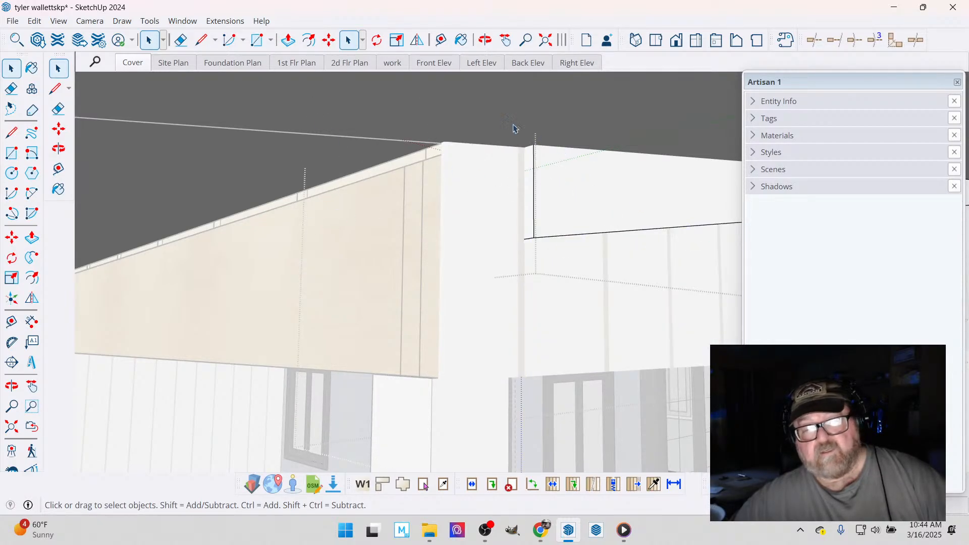
{"action": "left_click_drag", "start_coordinate": [582, 259], "coordinate": [585, 261]}
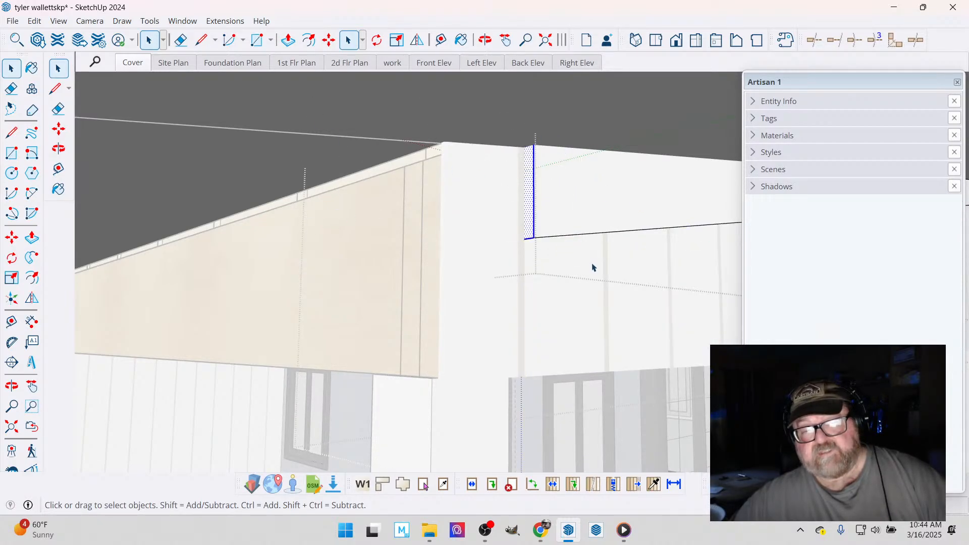
{"action": "left_click", "coordinate": [441, 40]}
{"action": "left_click", "coordinate": [586, 234]}
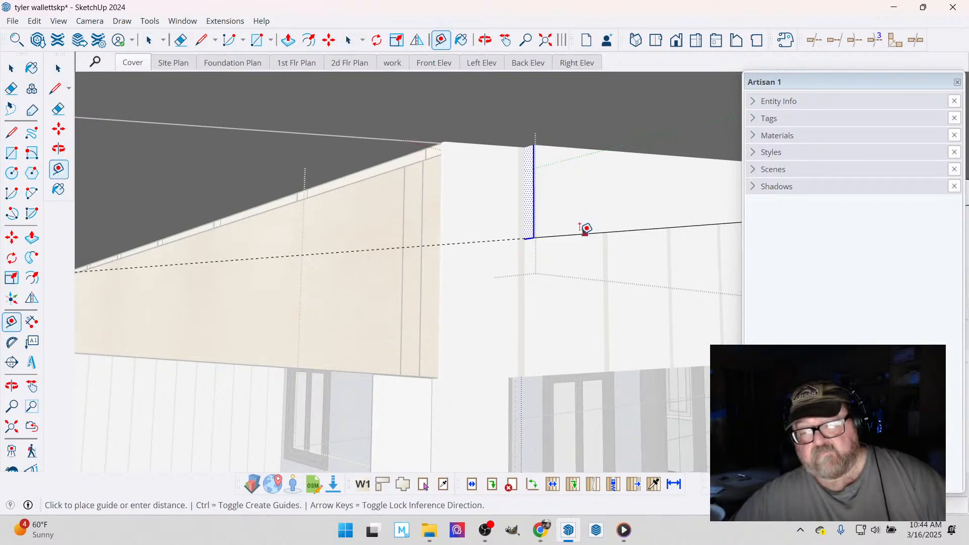
{"action": "left_click", "coordinate": [578, 233]}
- Move the trim board's end face along the guide line to the outer corner of the extended cladding and exit the group
{"action": "left_click", "coordinate": [327, 40]}
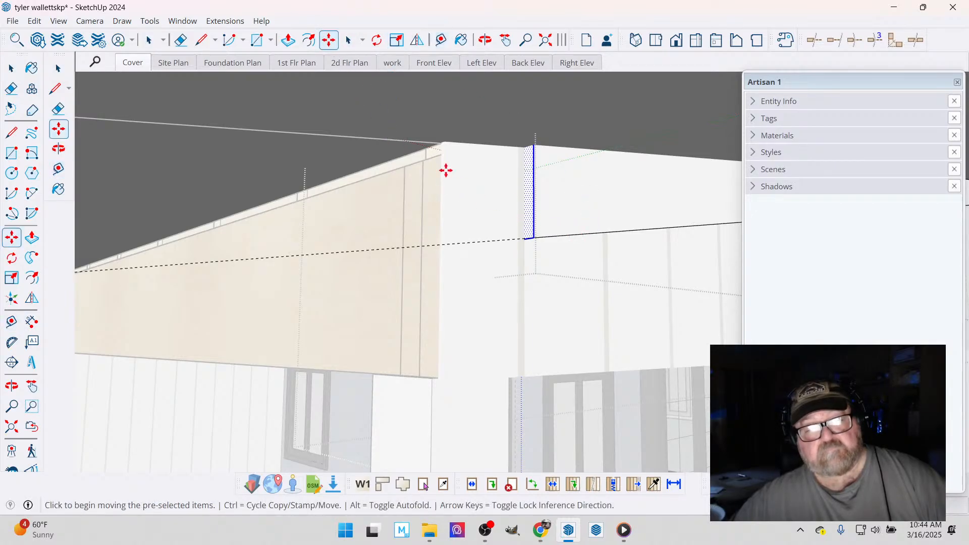
{"action": "left_click", "coordinate": [534, 240]}
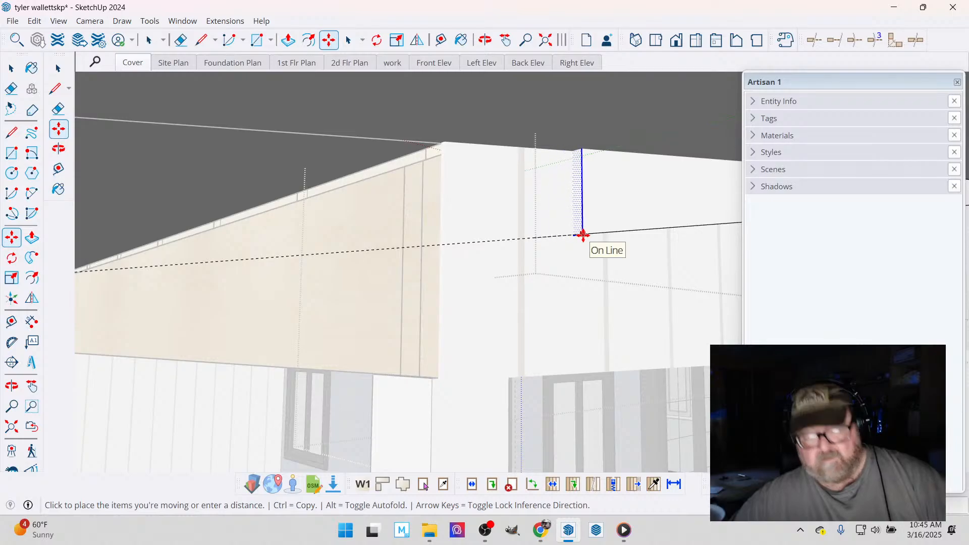
{"action": "left_click", "coordinate": [448, 259]}
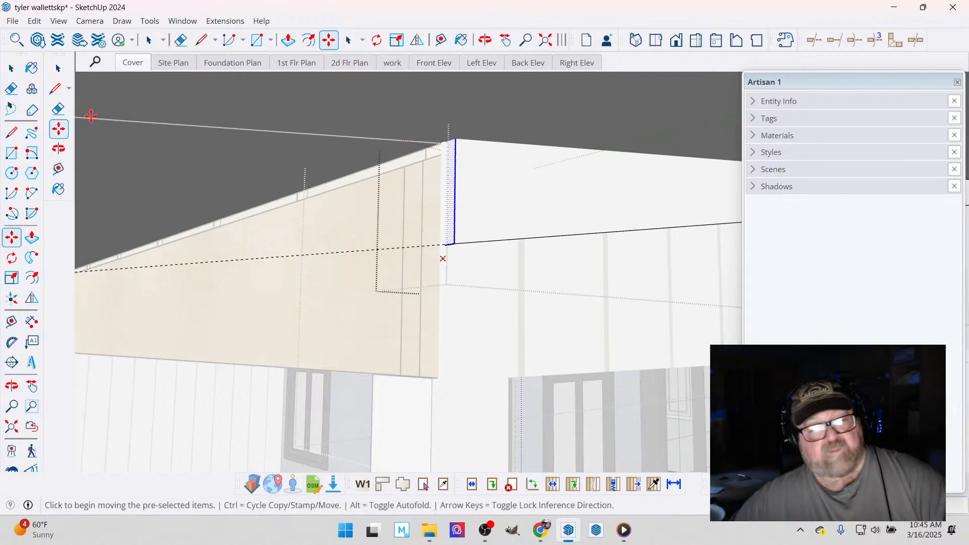
{"action": "left_click", "coordinate": [11, 67]}
{"action": "scroll", "coordinate": [264, 282], "scroll_direction": "up", "scroll_amount": 3}
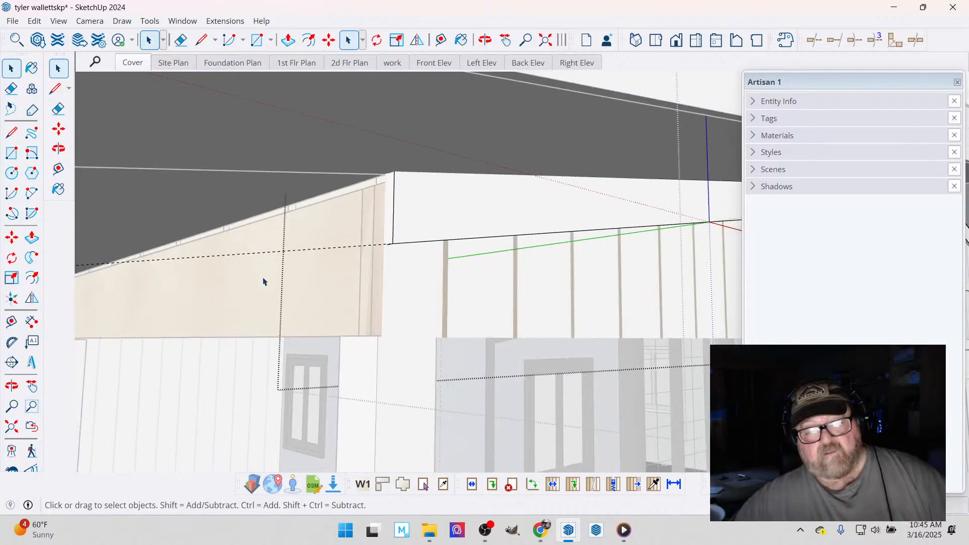
{"action": "scroll", "coordinate": [273, 282], "scroll_direction": "down", "scroll_amount": 2}
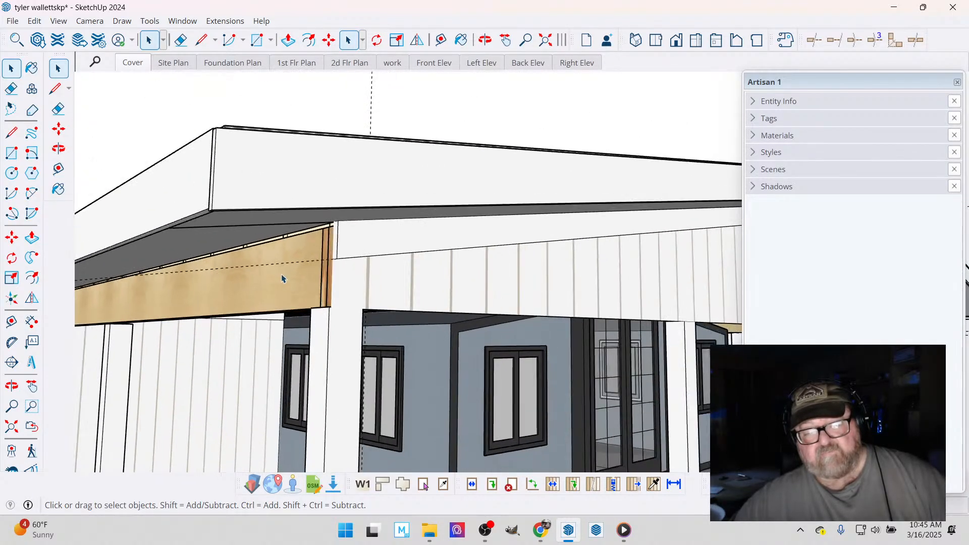
- Regenerate the front gable wall assembly and deselect it
{"action": "left_click", "coordinate": [485, 40]}
{"action": "left_click_drag", "start_coordinate": [515, 237], "coordinate": [486, 270]}
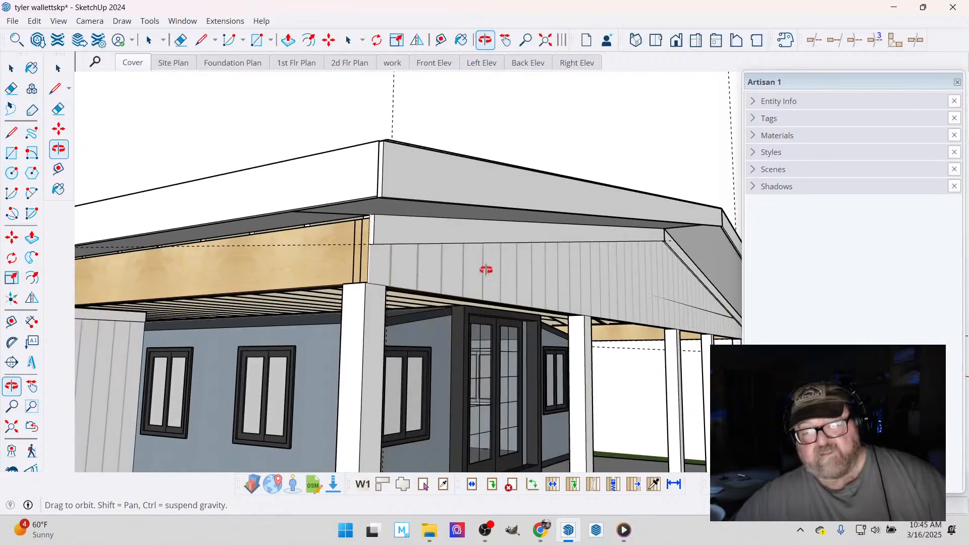
{"action": "key", "text": "space"}
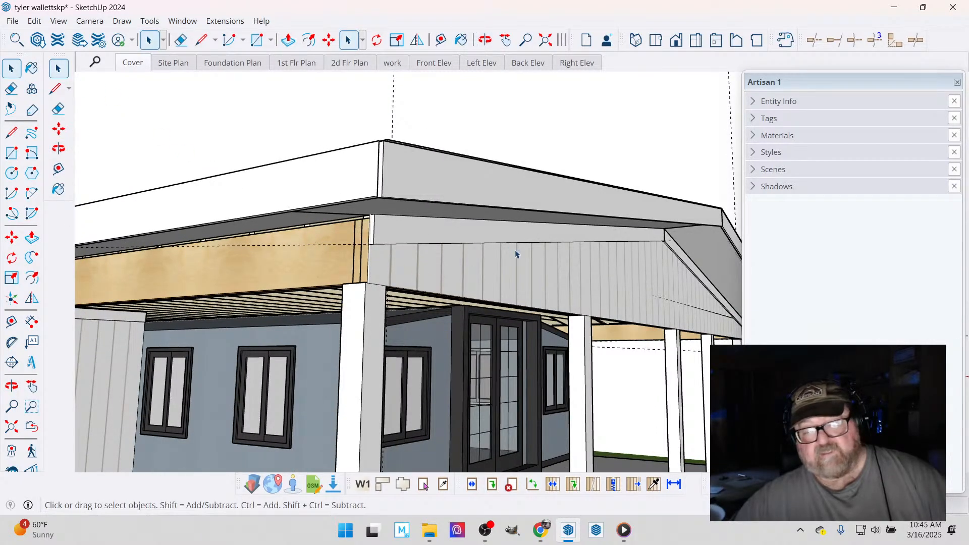
{"action": "right_click", "coordinate": [516, 254]}
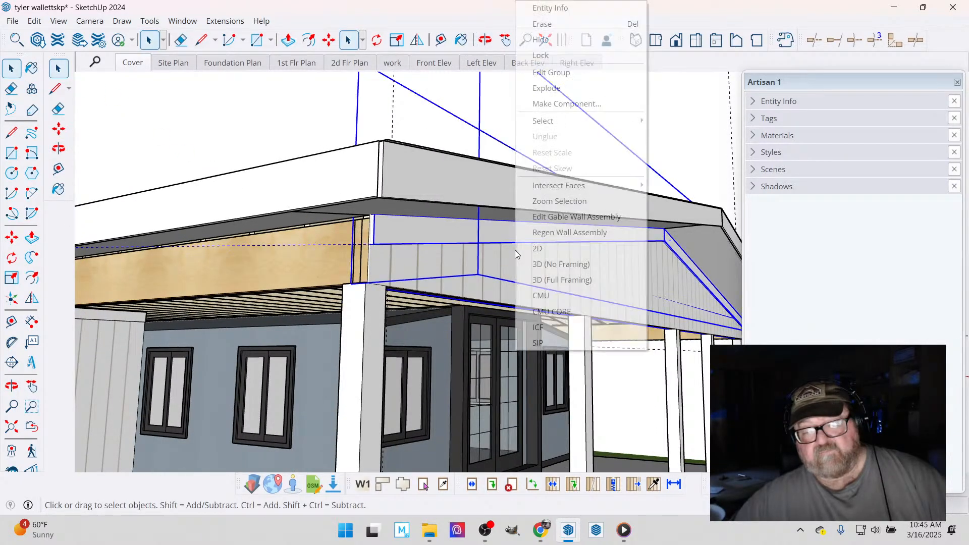
{"action": "left_click", "coordinate": [549, 234]}
{"action": "left_click", "coordinate": [227, 166]}
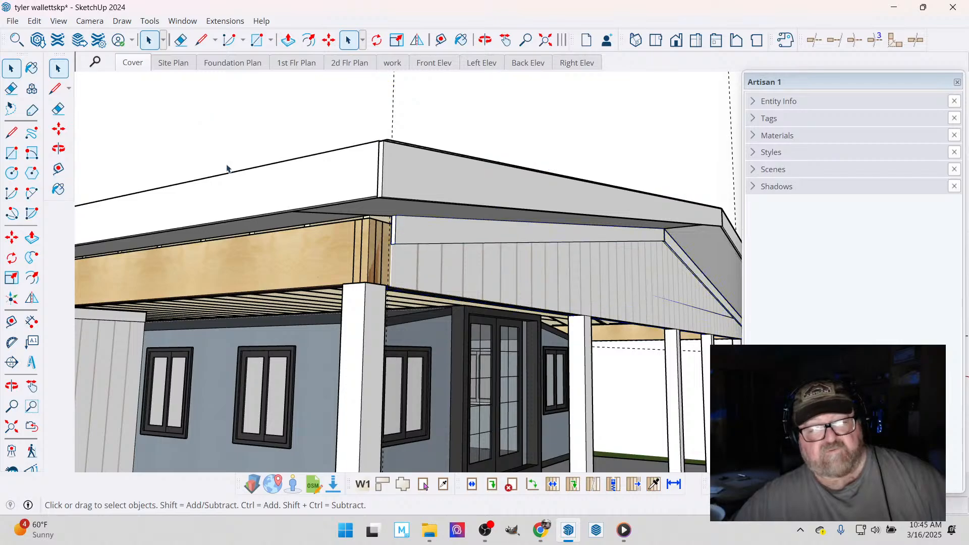
- Erase the vertical guide lines above the roof and the horizontal guide lines beside the far corner post
{"action": "scroll", "coordinate": [337, 299], "scroll_direction": "down", "scroll_amount": 3}
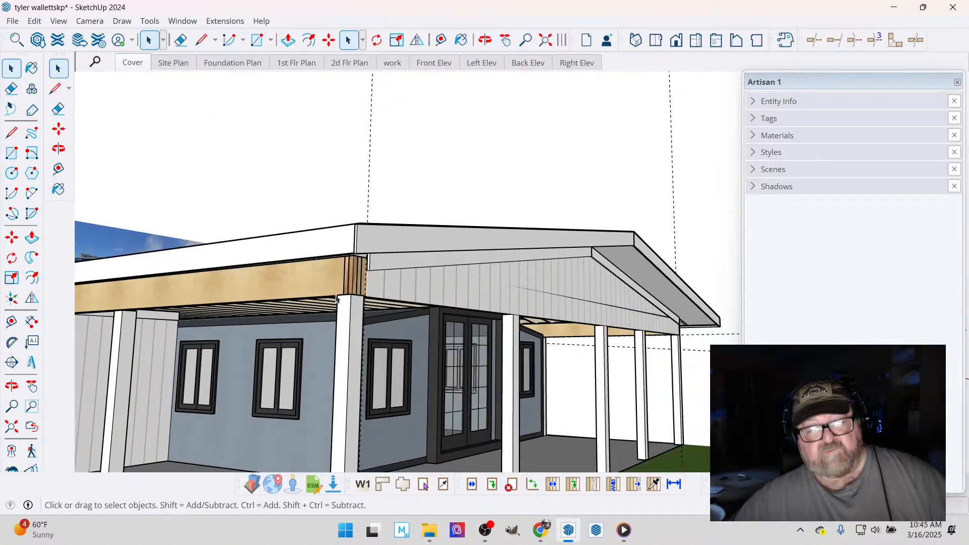
{"action": "left_click", "coordinate": [181, 40]}
{"action": "left_click_drag", "start_coordinate": [679, 152], "coordinate": [657, 162]}
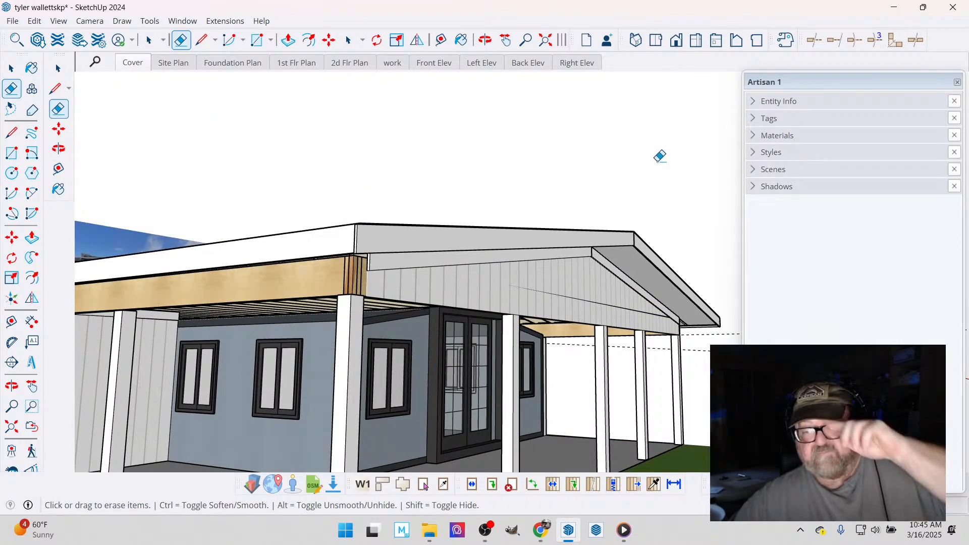
{"action": "left_click_drag", "start_coordinate": [712, 328], "coordinate": [698, 349]}
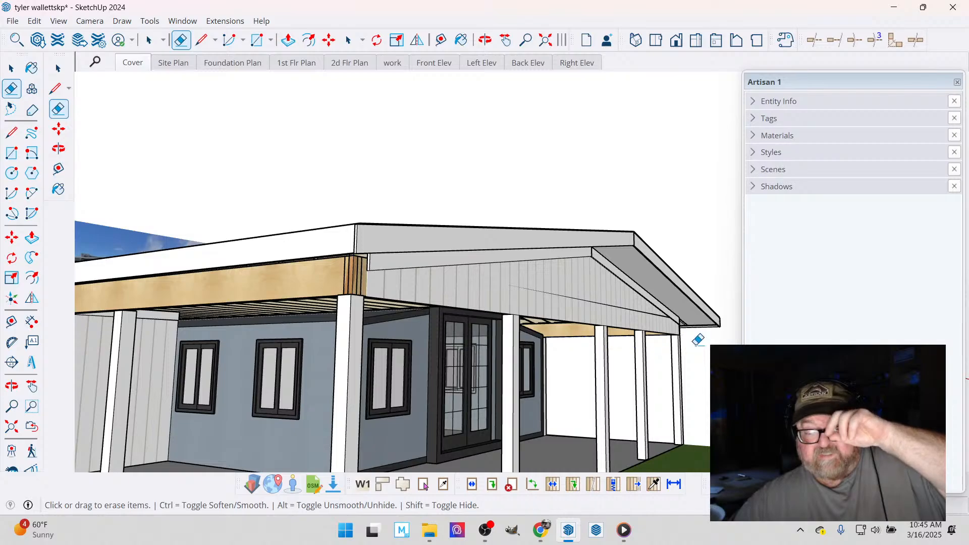
- Edit the gable rafter roof assembly to add a ceiling surface beneath the ceiling joists, and update the roof
{"action": "left_click", "coordinate": [484, 39]}
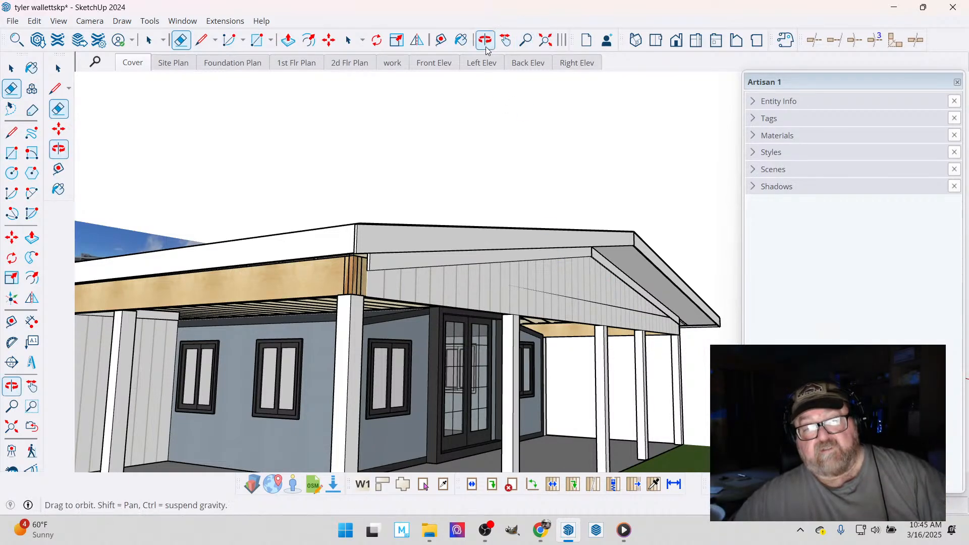
{"action": "left_click_drag", "start_coordinate": [505, 308], "coordinate": [256, 303]}
{"action": "scroll", "coordinate": [256, 303], "scroll_direction": "down", "scroll_amount": 2}
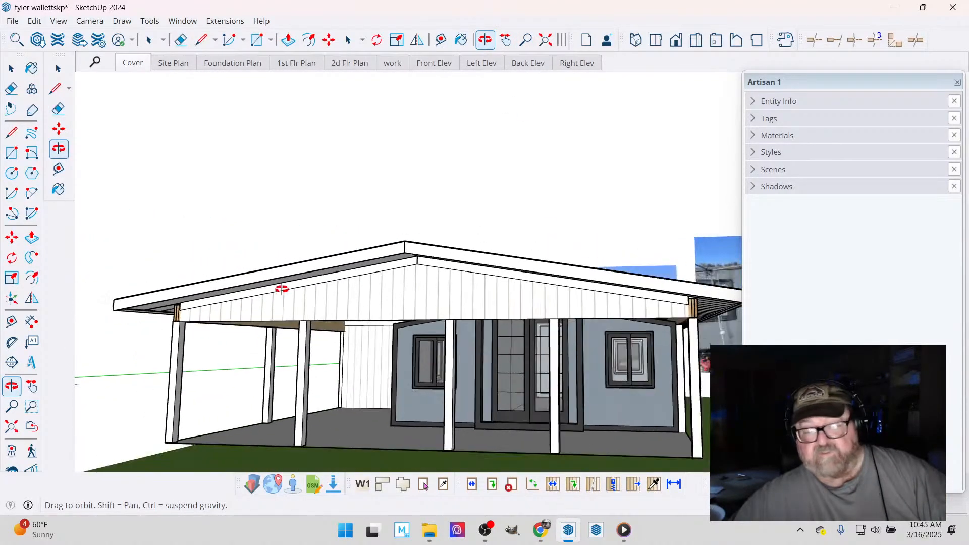
{"action": "scroll", "coordinate": [714, 297], "scroll_direction": "up", "scroll_amount": 5}
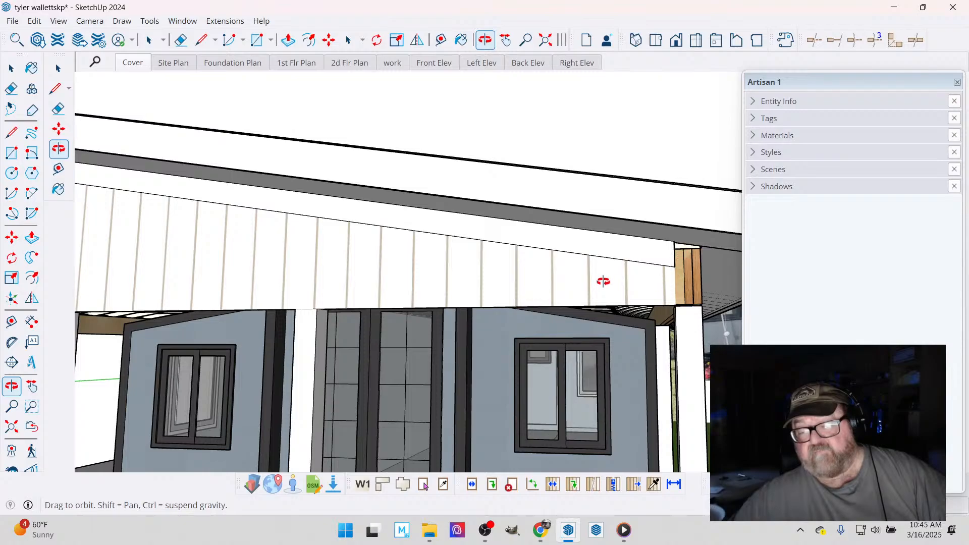
{"action": "left_click_drag", "start_coordinate": [603, 281], "coordinate": [386, 222]}
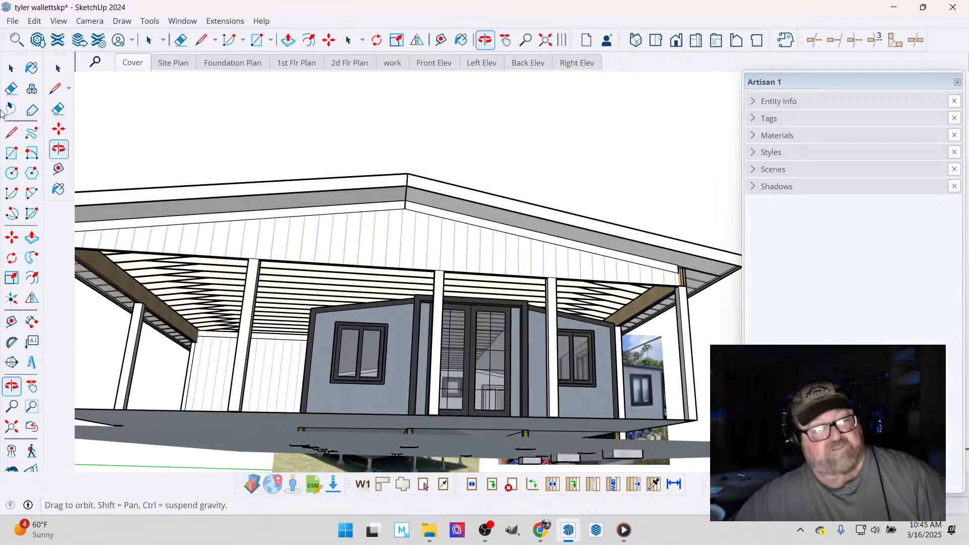
{"action": "left_click", "coordinate": [12, 68]}
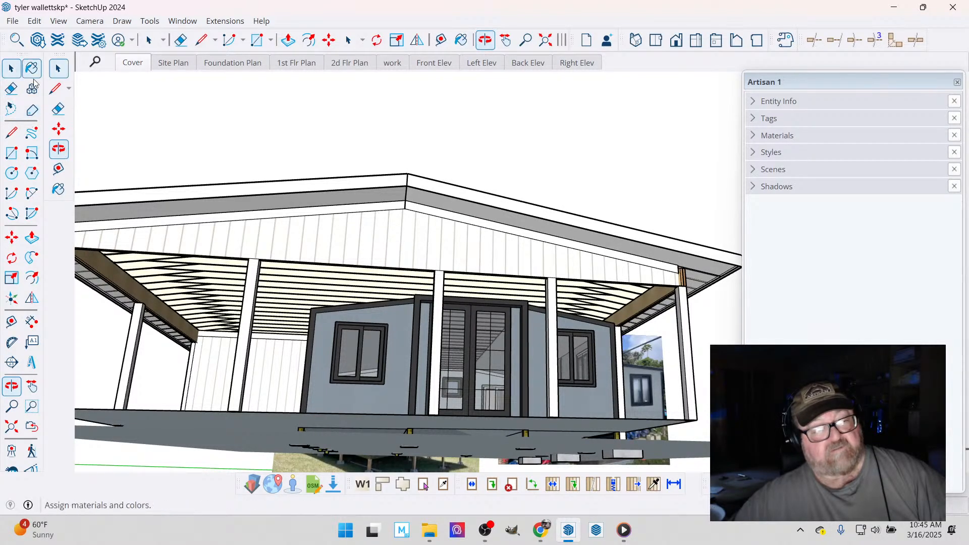
{"action": "left_click", "coordinate": [317, 288]}
{"action": "right_click", "coordinate": [317, 286]}
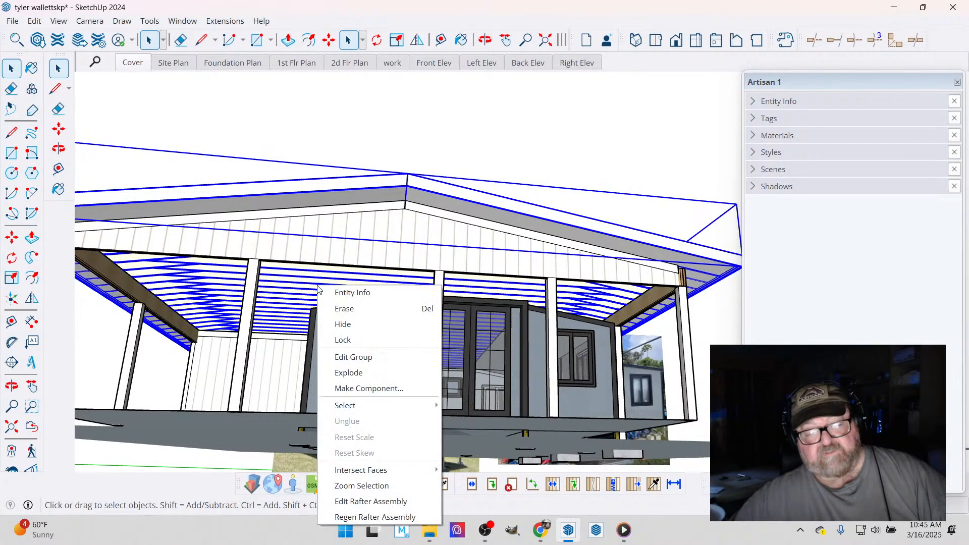
{"action": "left_click", "coordinate": [365, 501]}
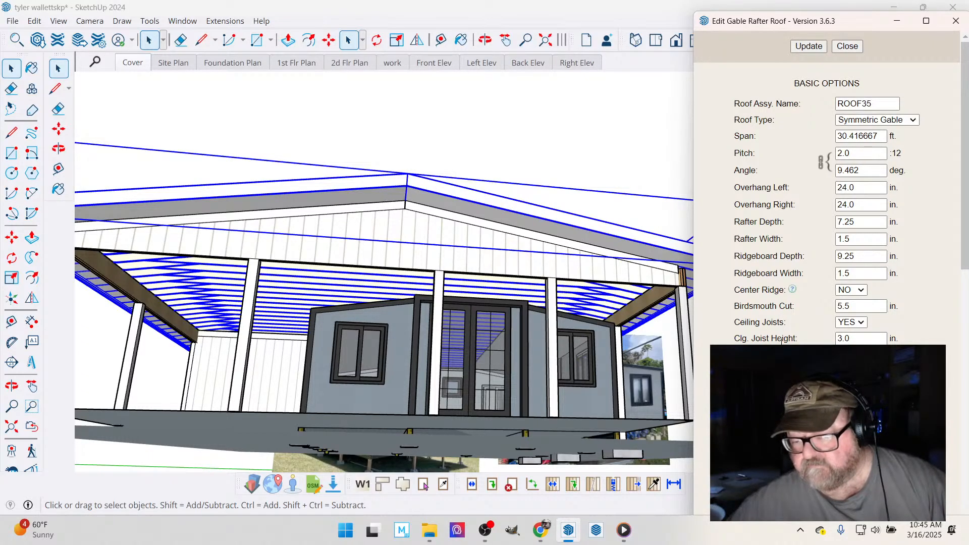
{"action": "scroll", "coordinate": [828, 202], "scroll_direction": "down", "scroll_amount": 15}
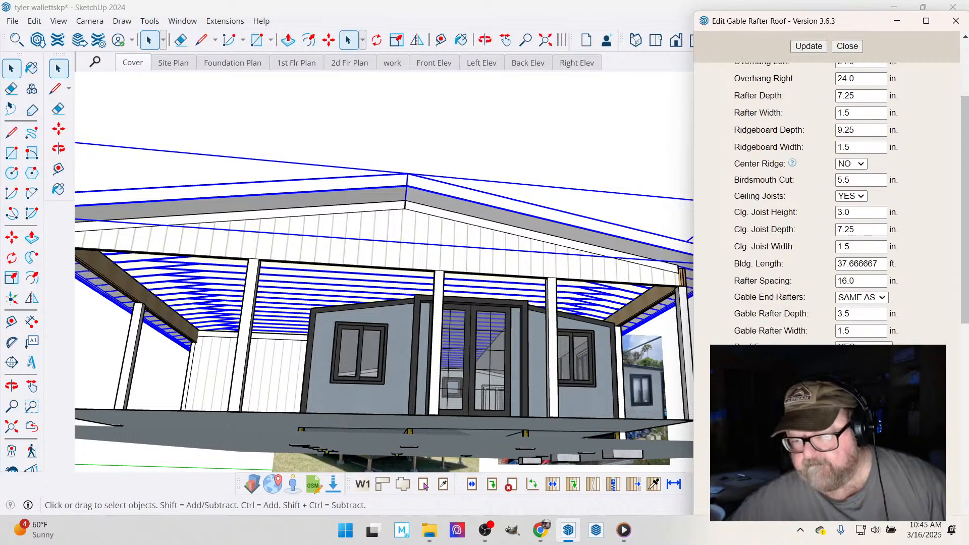
{"action": "scroll", "coordinate": [828, 202], "scroll_direction": "down", "scroll_amount": 3}
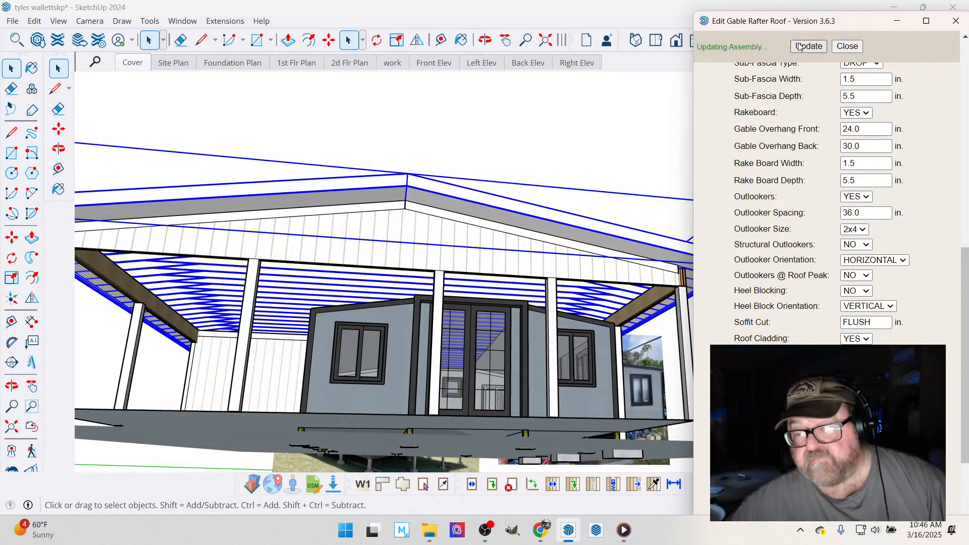
{"action": "left_click", "coordinate": [846, 47]}
- Set the gable rafter roof's cladding extension to 1.5 in. and update the roof assembly
{"action": "left_click", "coordinate": [485, 40]}
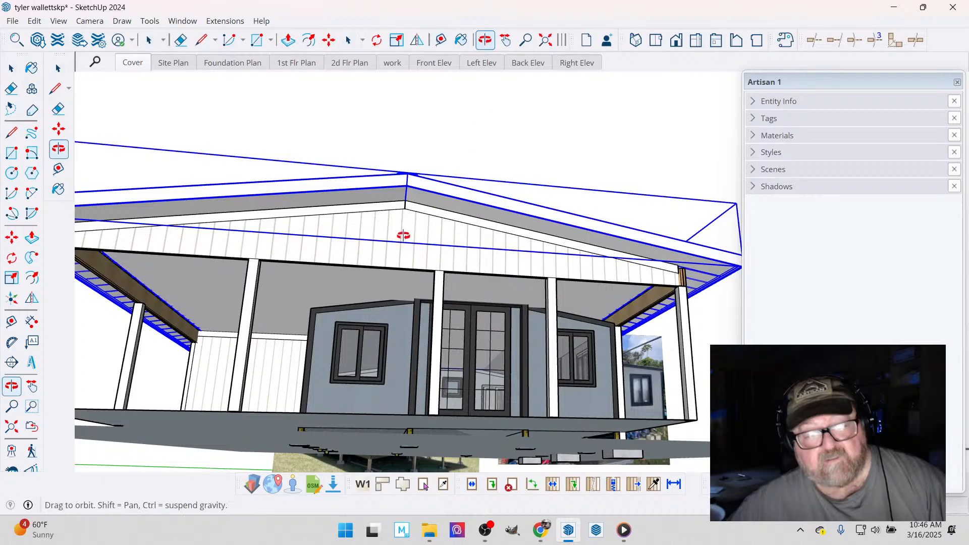
{"action": "left_click_drag", "start_coordinate": [404, 235], "coordinate": [478, 216]}
{"action": "key", "text": "space"}
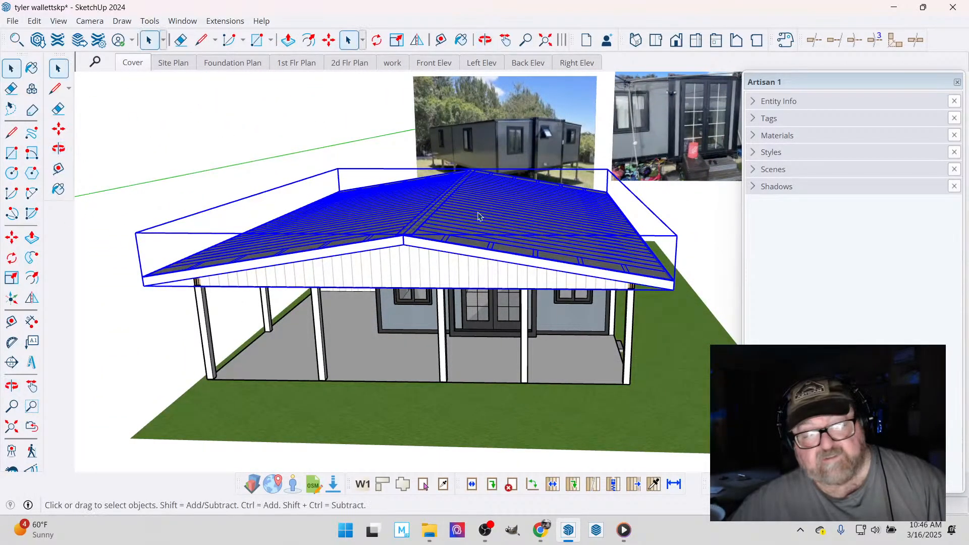
{"action": "right_click", "coordinate": [479, 216]}
{"action": "left_click", "coordinate": [507, 427]}
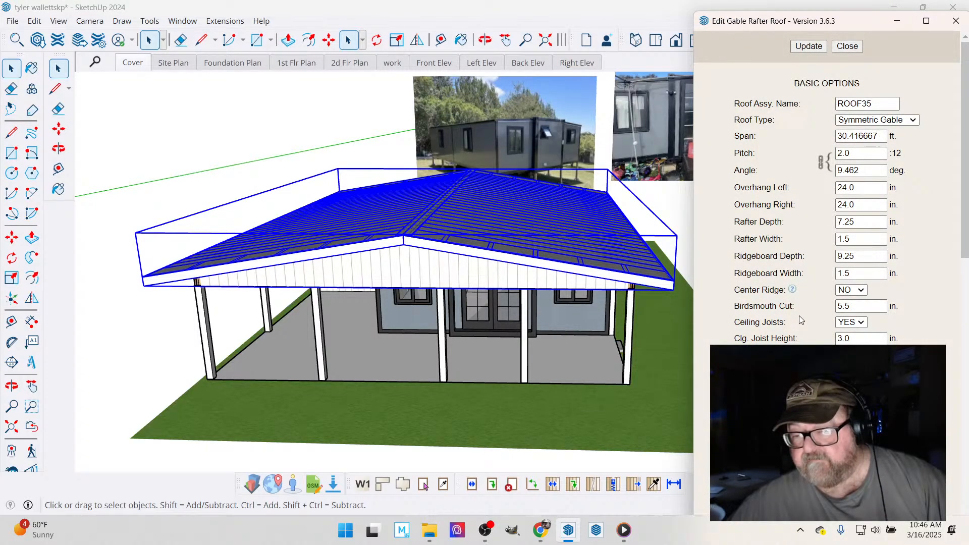
{"action": "scroll", "coordinate": [801, 320], "scroll_direction": "down", "scroll_amount": 9}
{"action": "scroll", "coordinate": [799, 316], "scroll_direction": "down", "scroll_amount": 5}
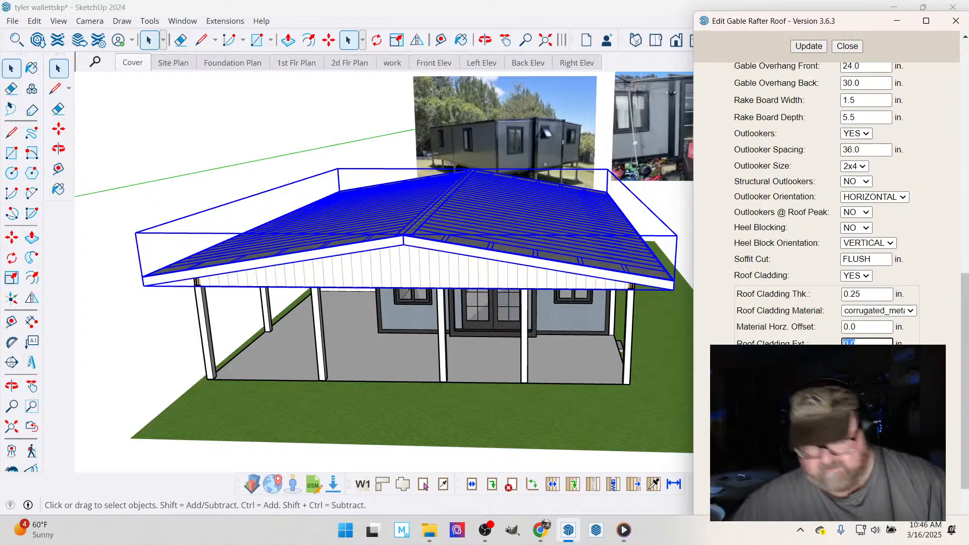
{"action": "type", "text": ".5"}
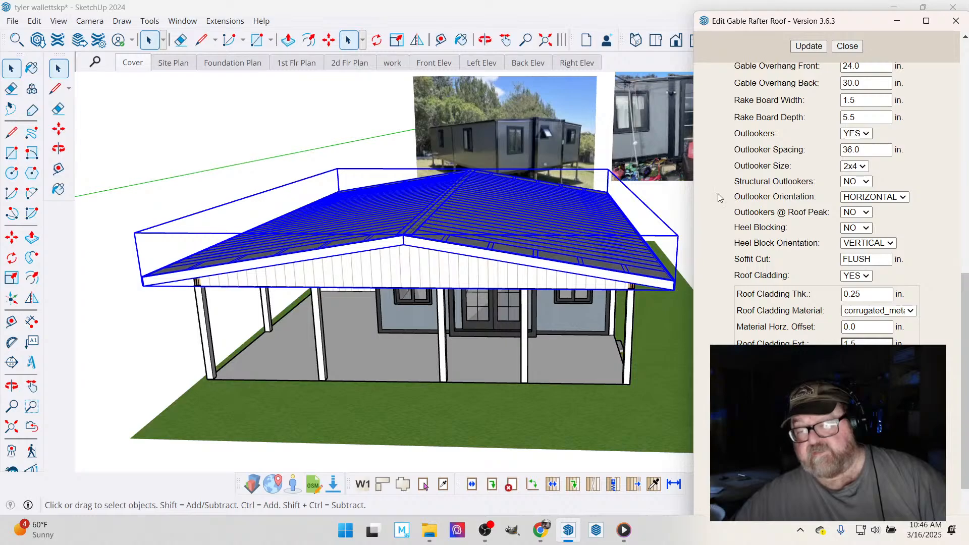
{"action": "left_click", "coordinate": [839, 50]}
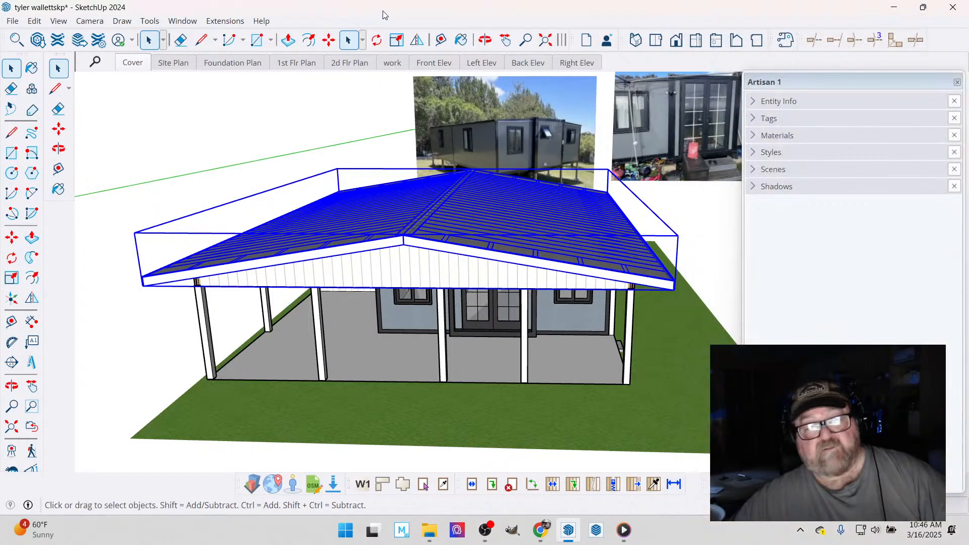
- Inspect the updated roof cladding along the eaves and gable edge, and deselect the roof
{"action": "left_click", "coordinate": [486, 40]}
{"action": "left_click_drag", "start_coordinate": [469, 135], "coordinate": [358, 207]}
{"action": "scroll", "coordinate": [608, 249], "scroll_direction": "up", "scroll_amount": 10}
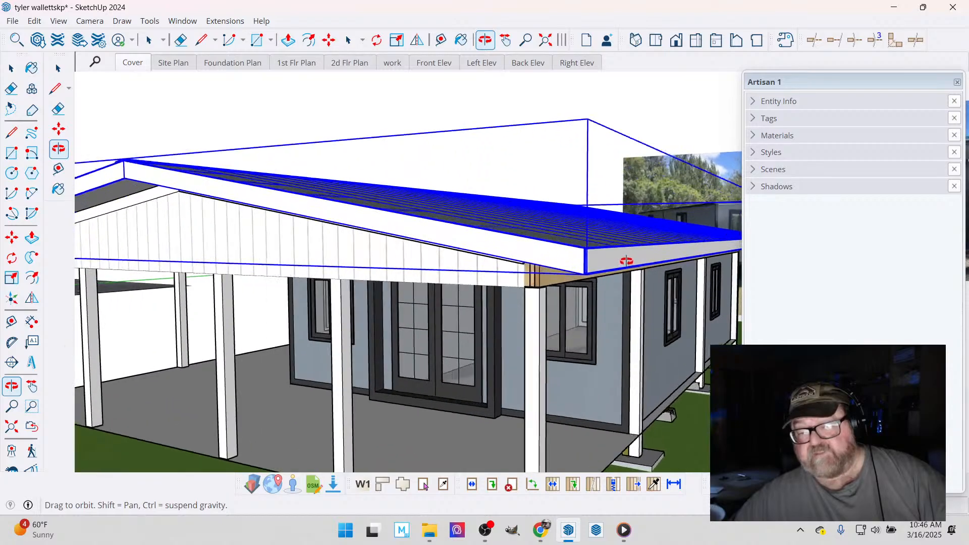
{"action": "left_click_drag", "start_coordinate": [582, 260], "coordinate": [631, 296]}
{"action": "scroll", "coordinate": [679, 229], "scroll_direction": "down", "scroll_amount": 8}
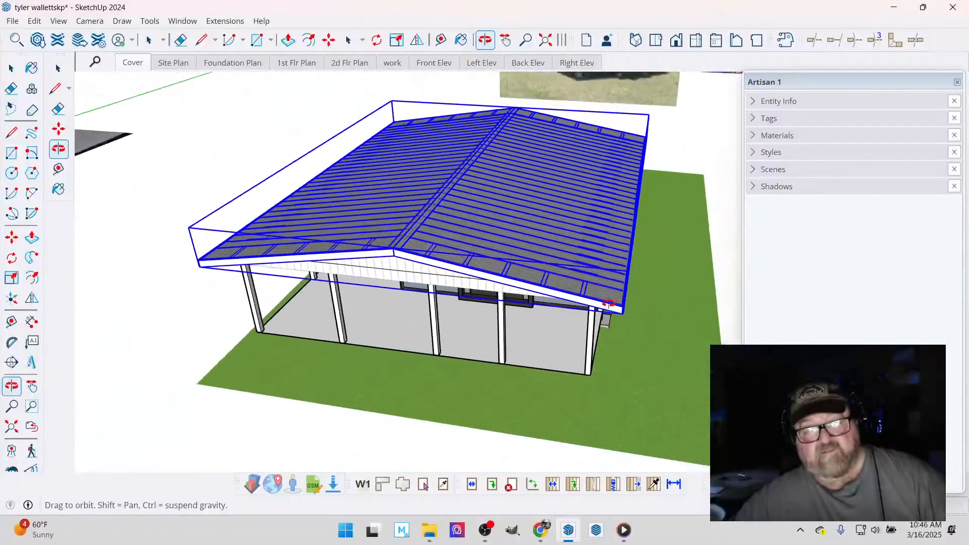
{"action": "left_click_drag", "start_coordinate": [679, 229], "coordinate": [691, 219]}
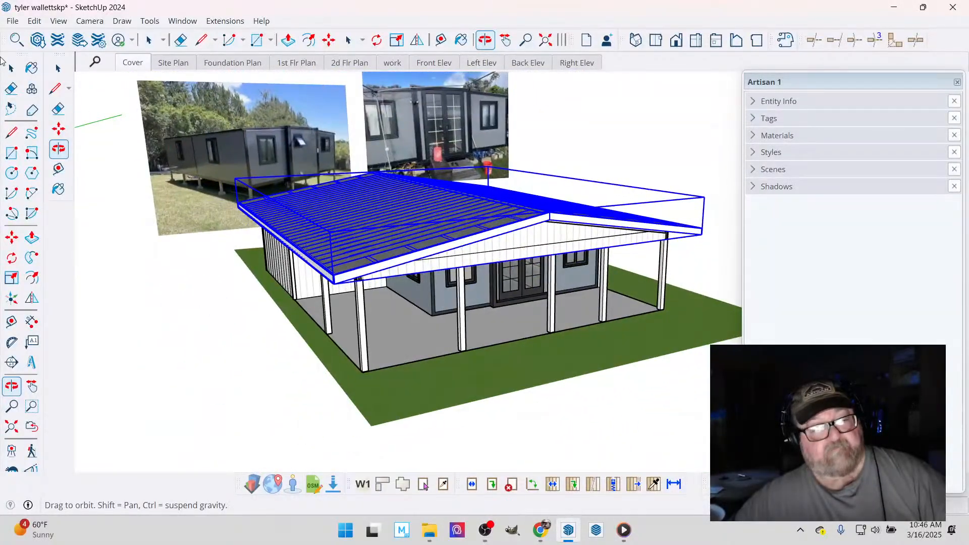
{"action": "left_click", "coordinate": [12, 68]}
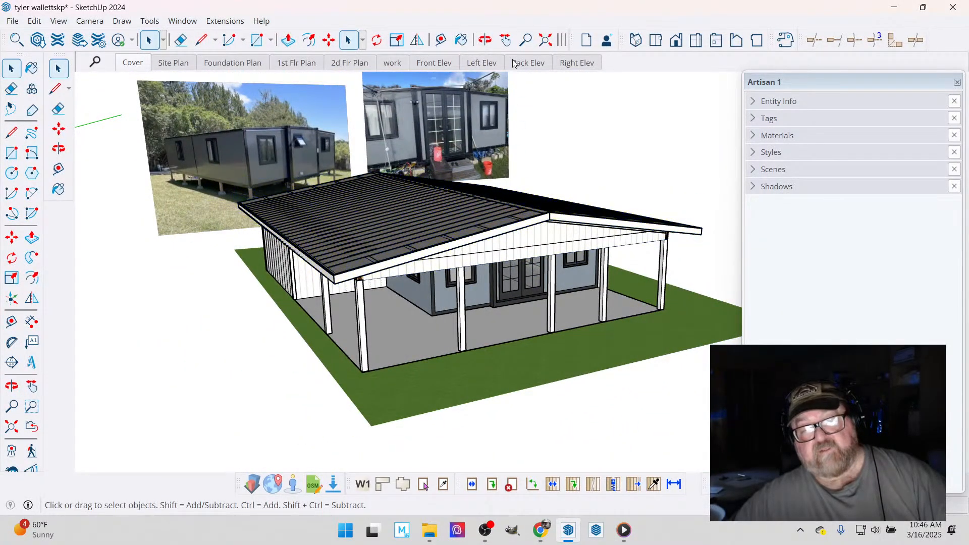
- Examine the covered porch, the clad side wall and the posts and footings beneath the house
{"action": "left_click", "coordinate": [485, 40]}
{"action": "scroll", "coordinate": [496, 212], "scroll_direction": "up", "scroll_amount": 4}
{"action": "left_click_drag", "start_coordinate": [498, 191], "coordinate": [447, 177]}
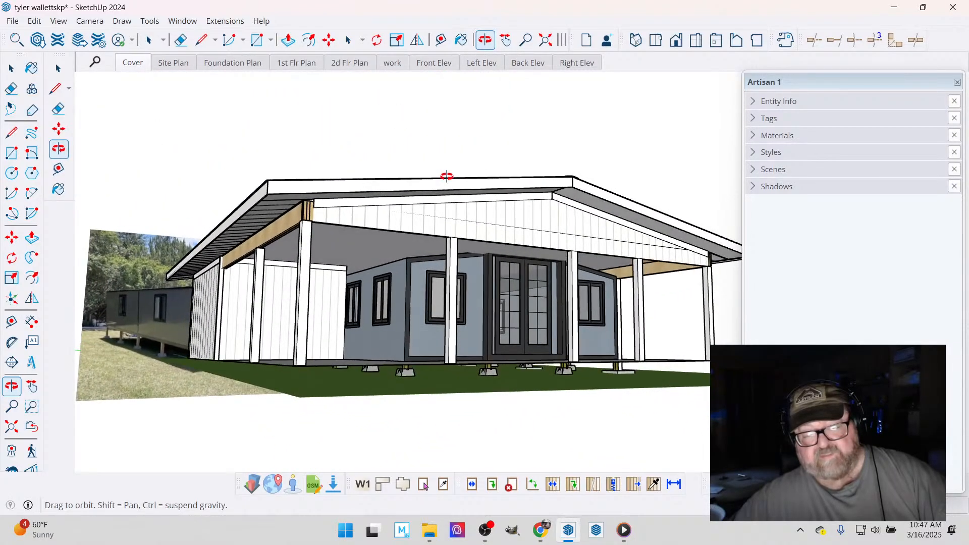
{"action": "left_click_drag", "start_coordinate": [282, 325], "coordinate": [316, 339]}
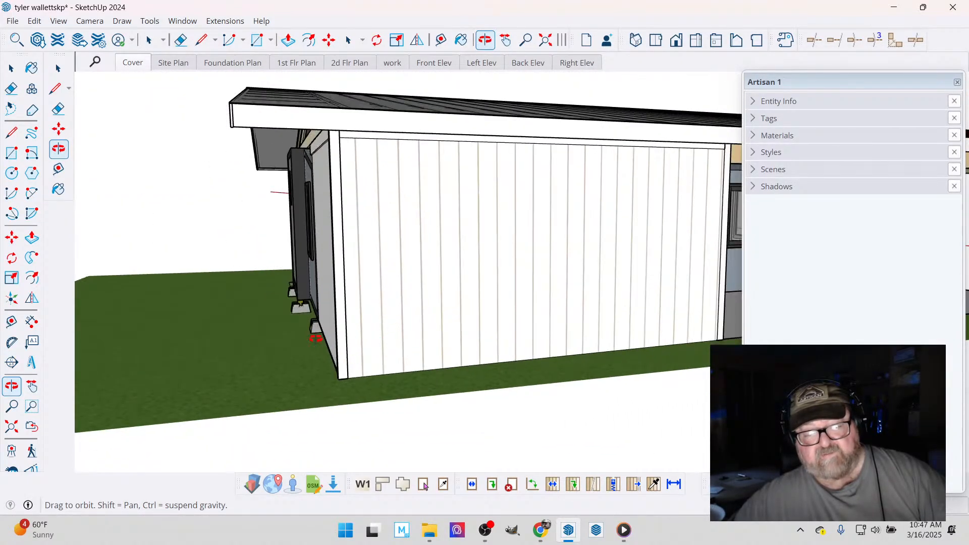
{"action": "left_click_drag", "start_coordinate": [478, 337], "coordinate": [569, 277]}
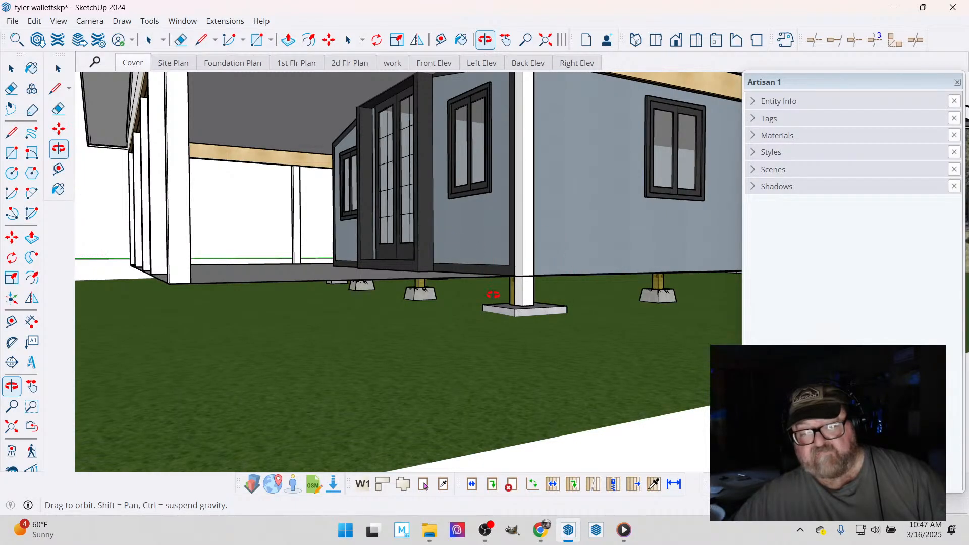
{"action": "left_click_drag", "start_coordinate": [493, 295], "coordinate": [497, 277]}
- Examine the support posts and footings in the house reference photo, and review the model from the rear and front
{"action": "left_click_drag", "start_coordinate": [669, 426], "coordinate": [580, 131]}
{"action": "scroll", "coordinate": [581, 133], "scroll_direction": "up", "scroll_amount": 3}
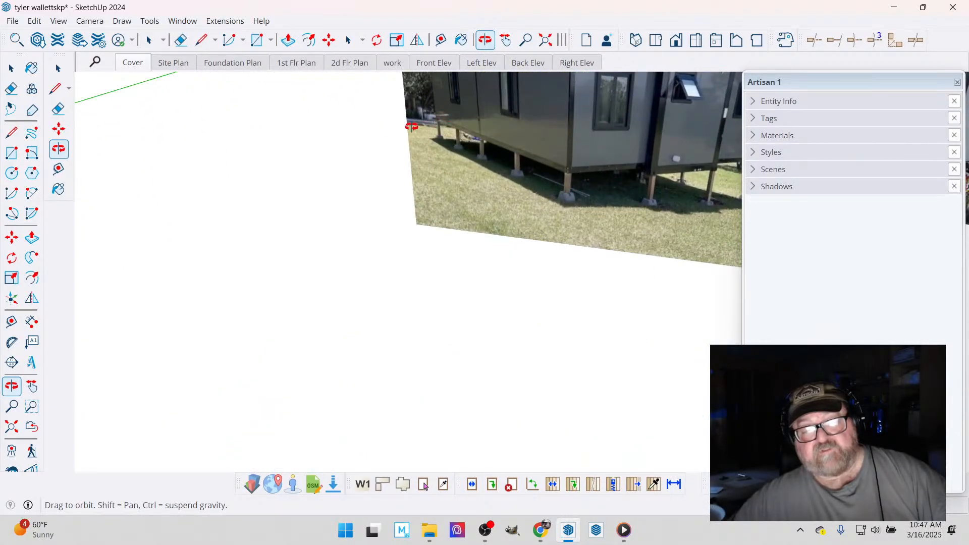
{"action": "scroll", "coordinate": [553, 195], "scroll_direction": "up", "scroll_amount": 3}
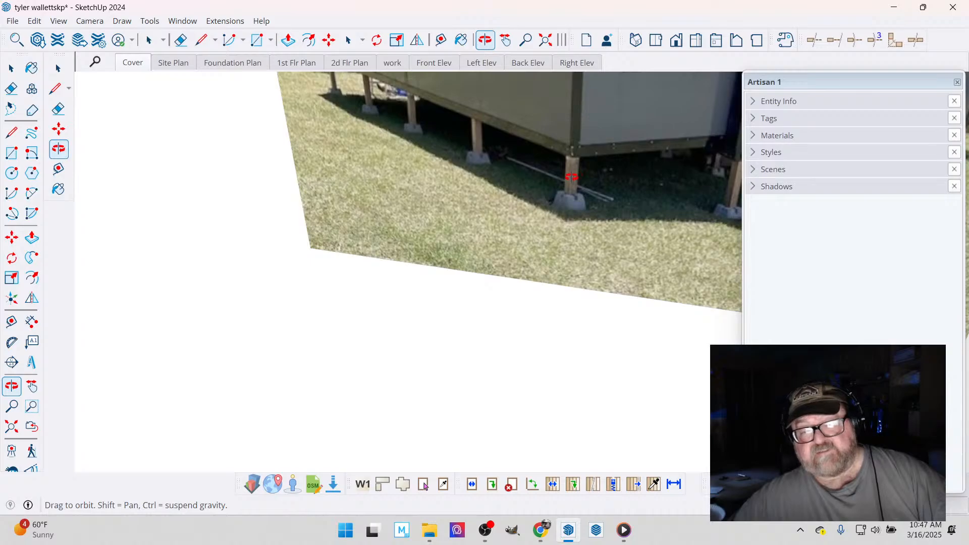
{"action": "scroll", "coordinate": [510, 129], "scroll_direction": "down", "scroll_amount": 5}
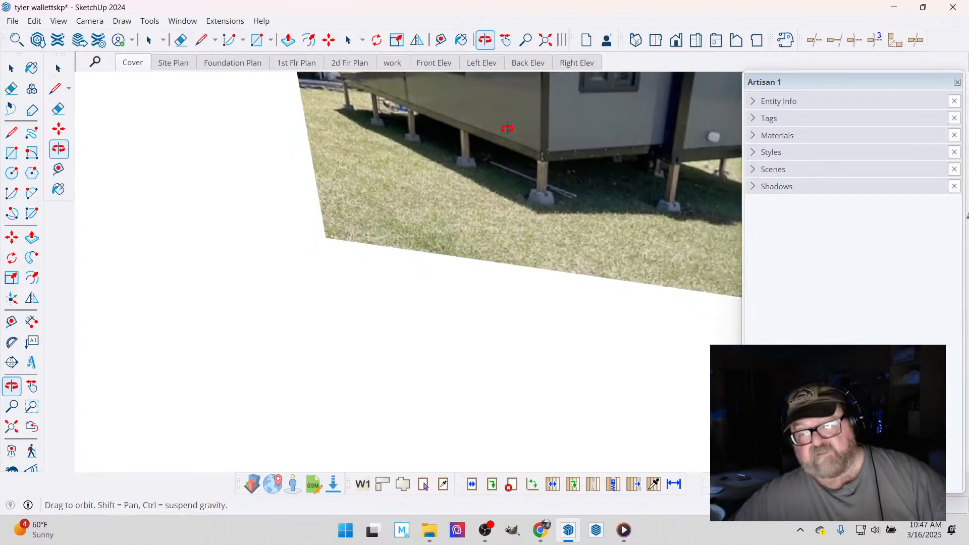
{"action": "scroll", "coordinate": [520, 129], "scroll_direction": "down", "scroll_amount": 3}
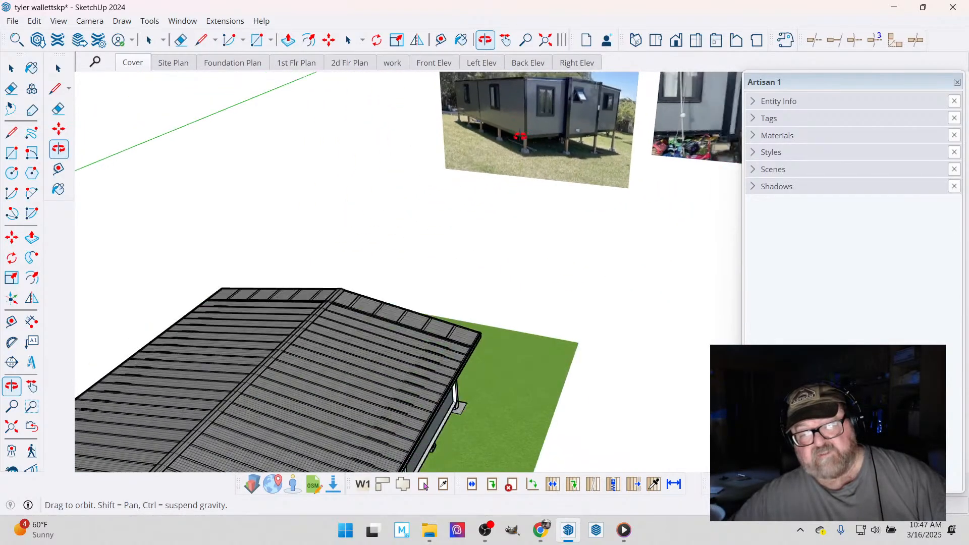
{"action": "left_click_drag", "start_coordinate": [371, 333], "coordinate": [531, 429]}
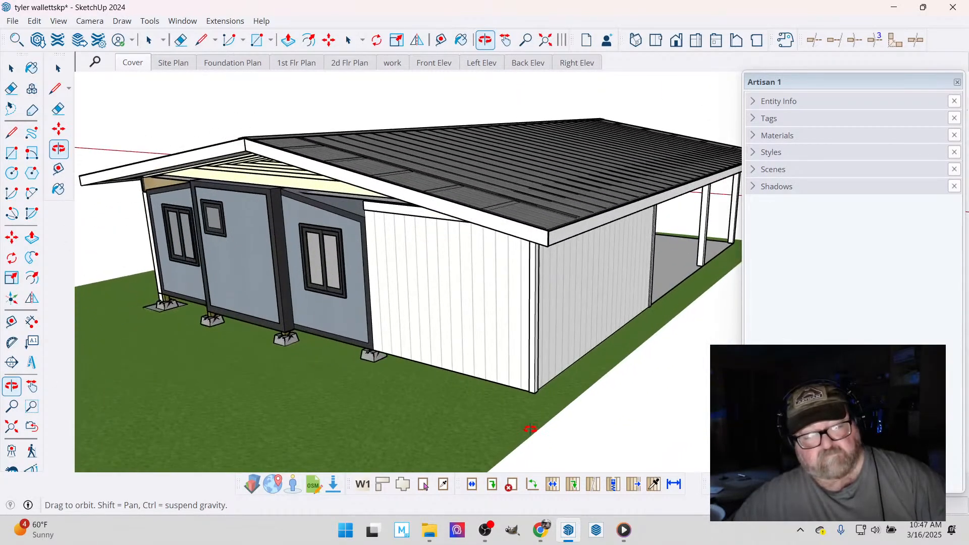
{"action": "left_click_drag", "start_coordinate": [225, 354], "coordinate": [549, 308]}
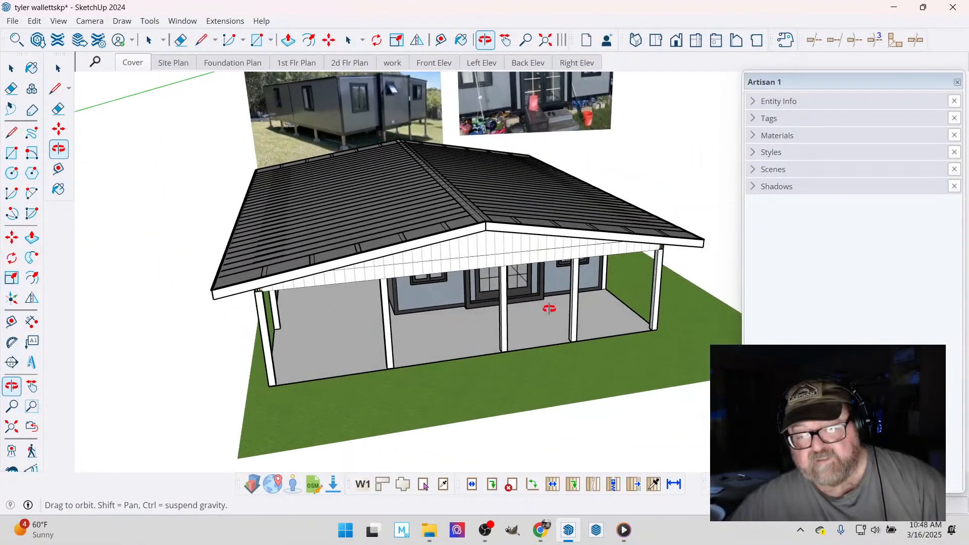
- Check the live stream page in YouTube Studio and look over the porch and roof in SketchUp
{"action": "left_click", "coordinate": [544, 535]}
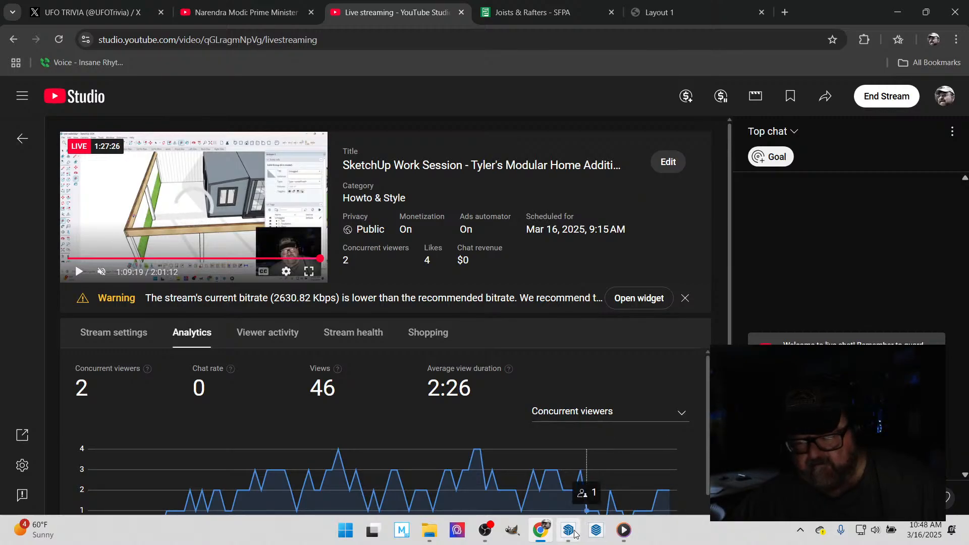
{"action": "left_click", "coordinate": [543, 435]}
{"action": "left_click_drag", "start_coordinate": [479, 299], "coordinate": [560, 256]}
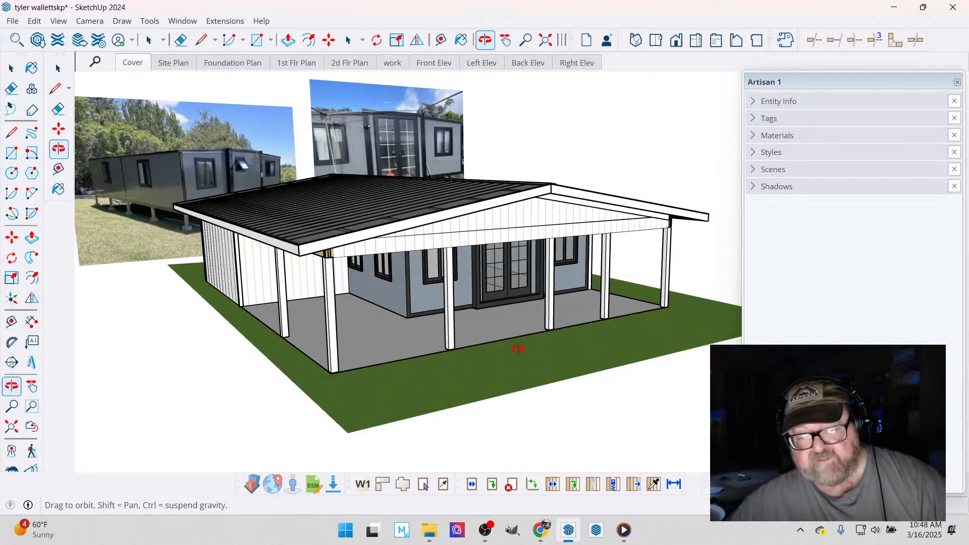
{"action": "left_click_drag", "start_coordinate": [518, 348], "coordinate": [471, 317]}
{"action": "left_click_drag", "start_coordinate": [499, 349], "coordinate": [454, 291]}
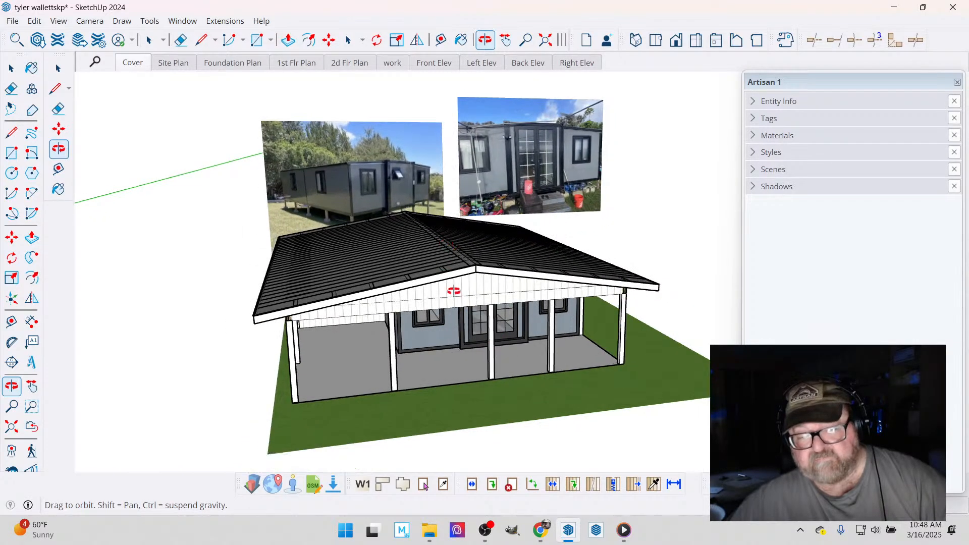
{"action": "left_click", "coordinate": [541, 530]}
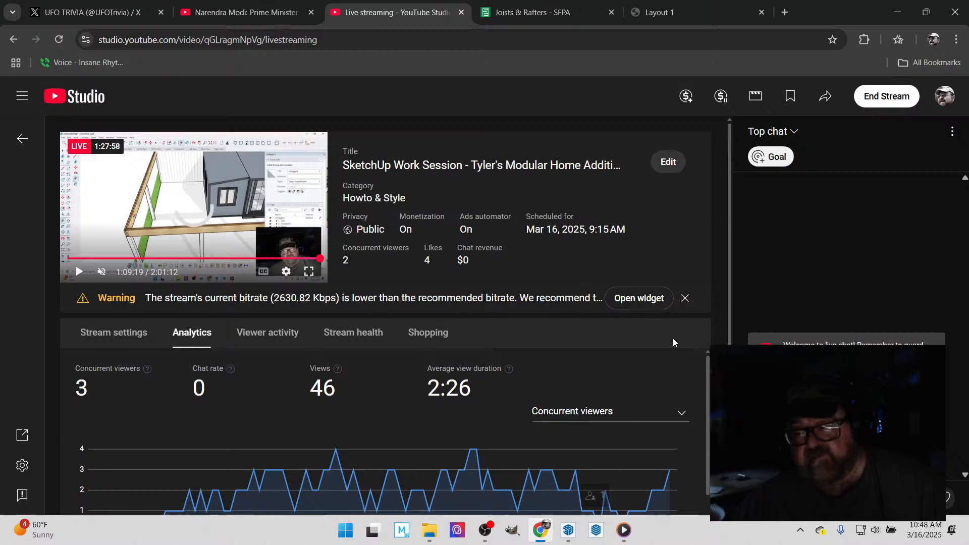